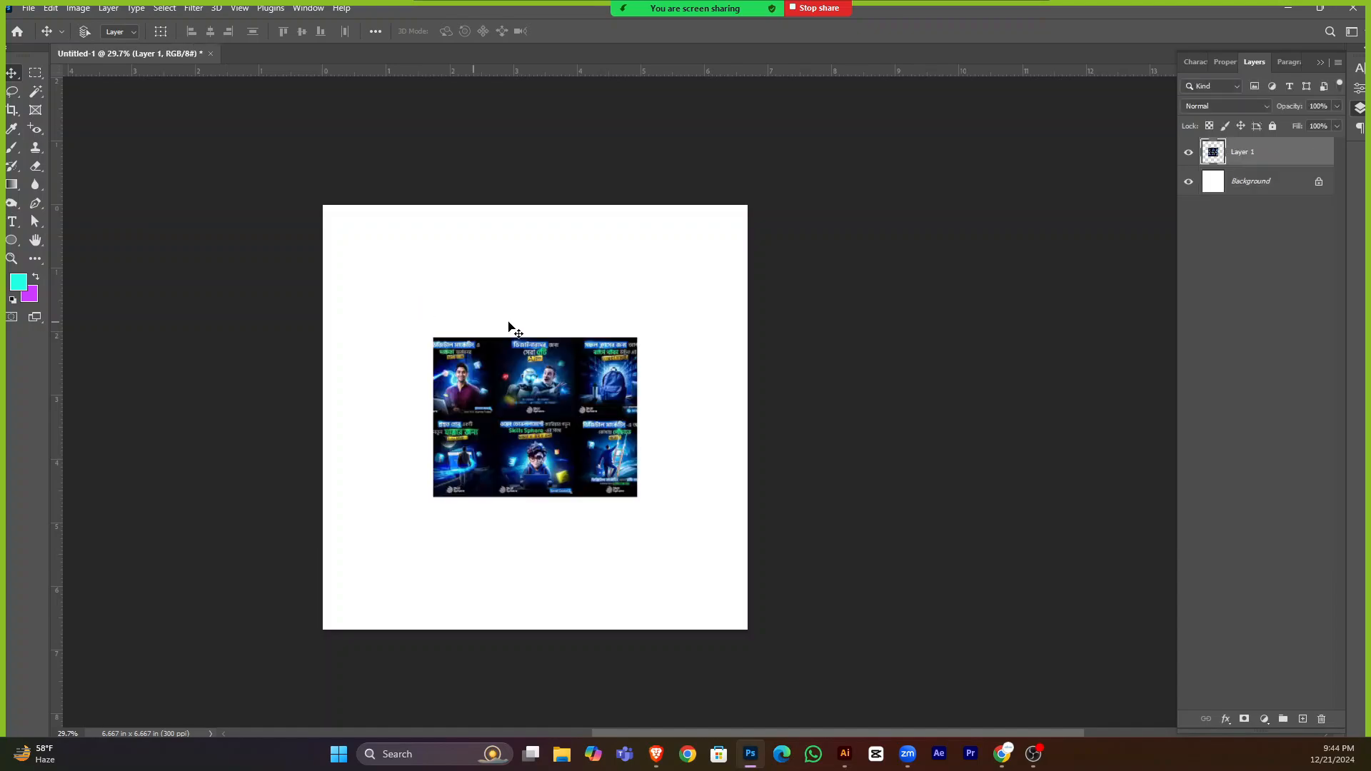
Convert Layer 1, which holds the poster collage, to a smart object.
click(539, 157)
scroll(539, 158, up, 1)
click(374, 140)
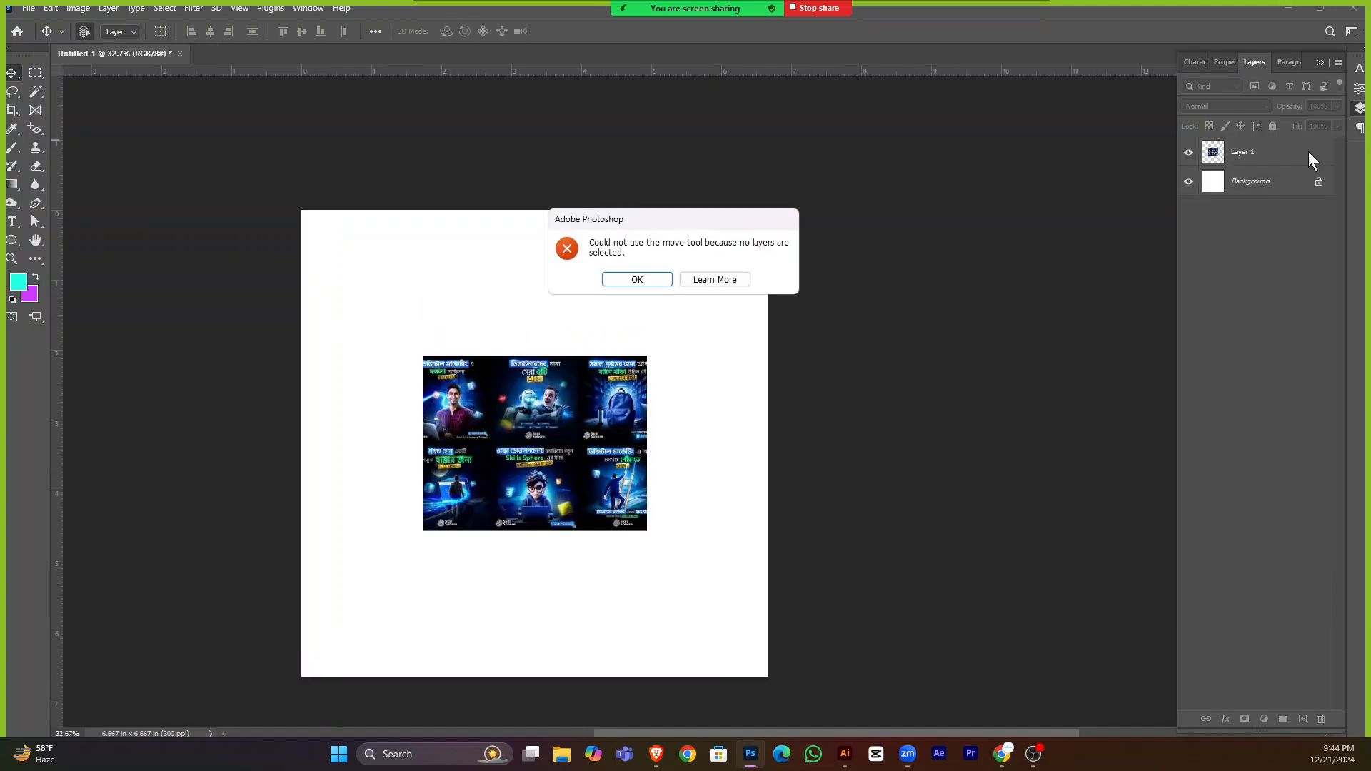
click(655, 281)
click(1261, 153)
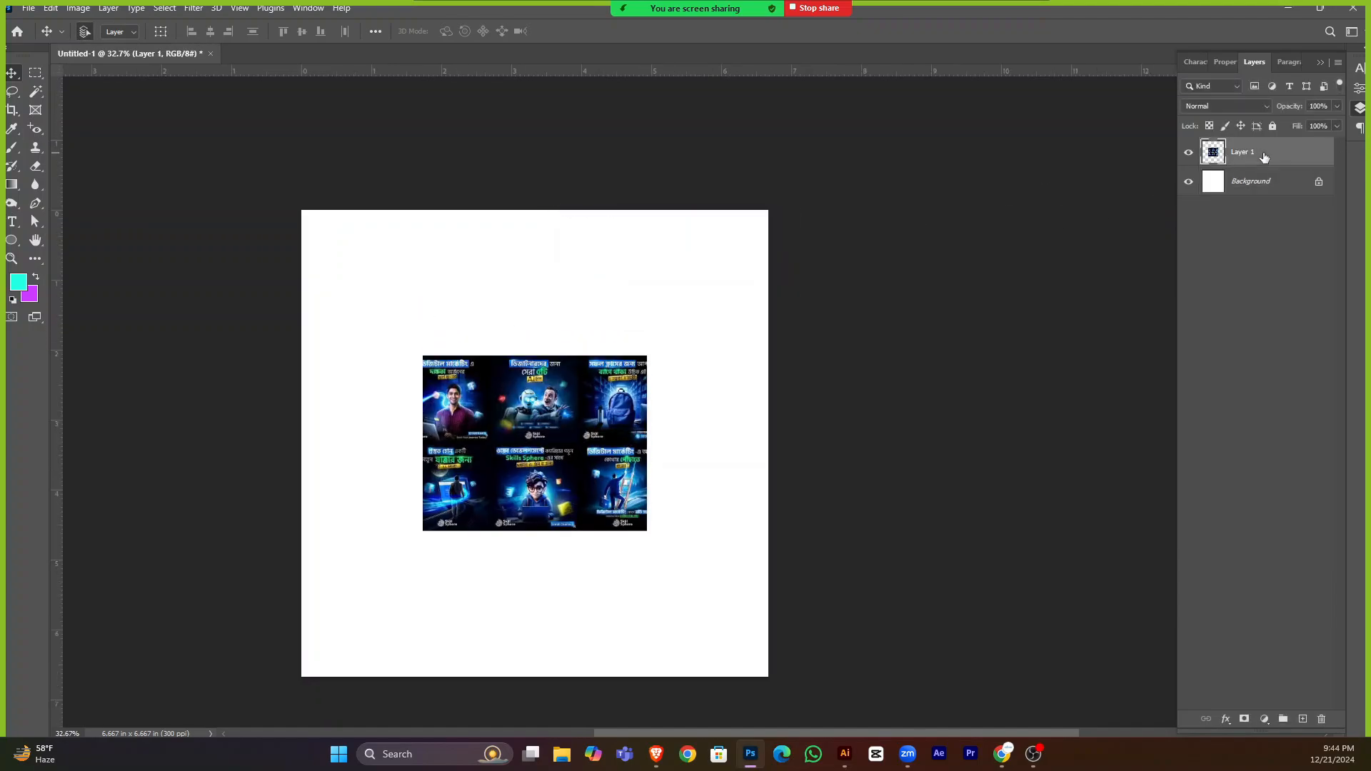
right_click(1263, 157)
click(1229, 345)
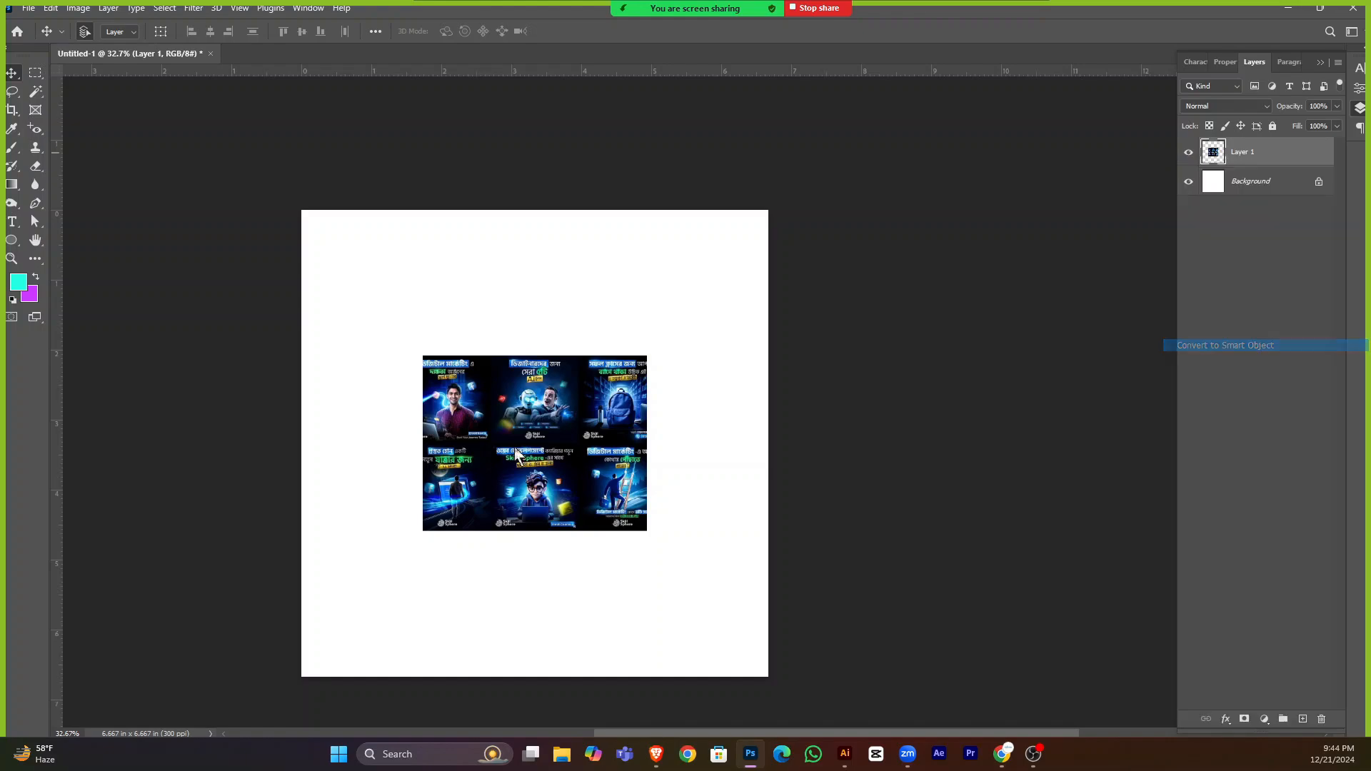
Scale the poster collage to about 266% so it spans the canvas height, aligned with the canvas's left edge.
key(ctrl+t)
drag(527, 353, 494, 213)
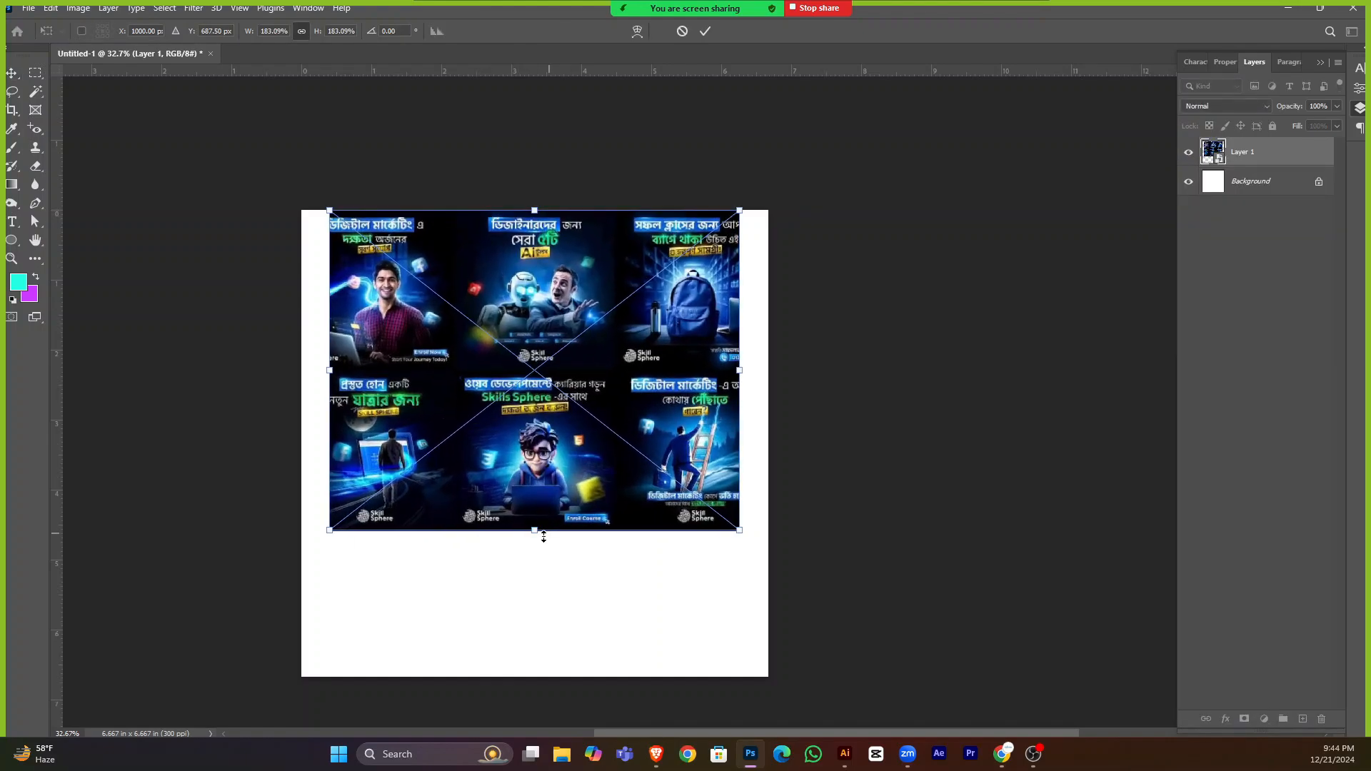
drag(534, 530, 610, 532)
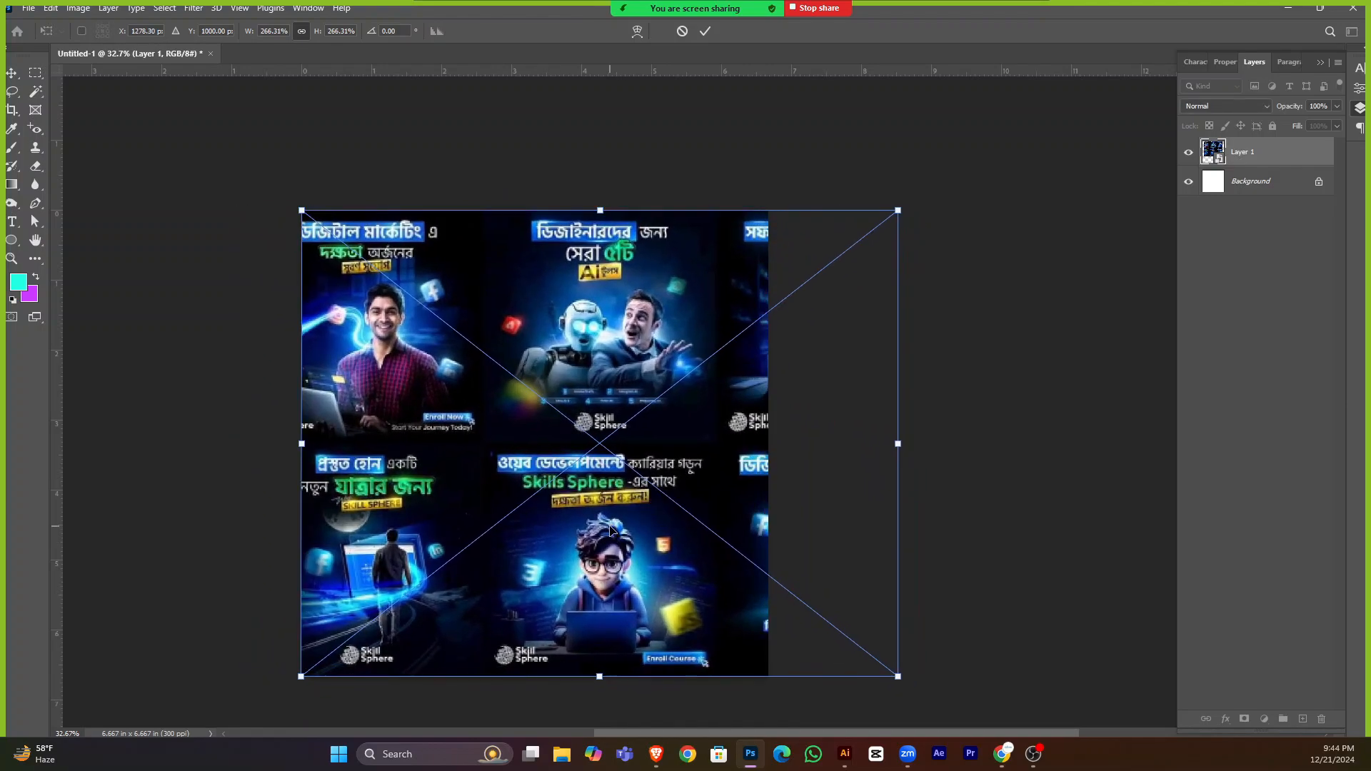
key(Return)
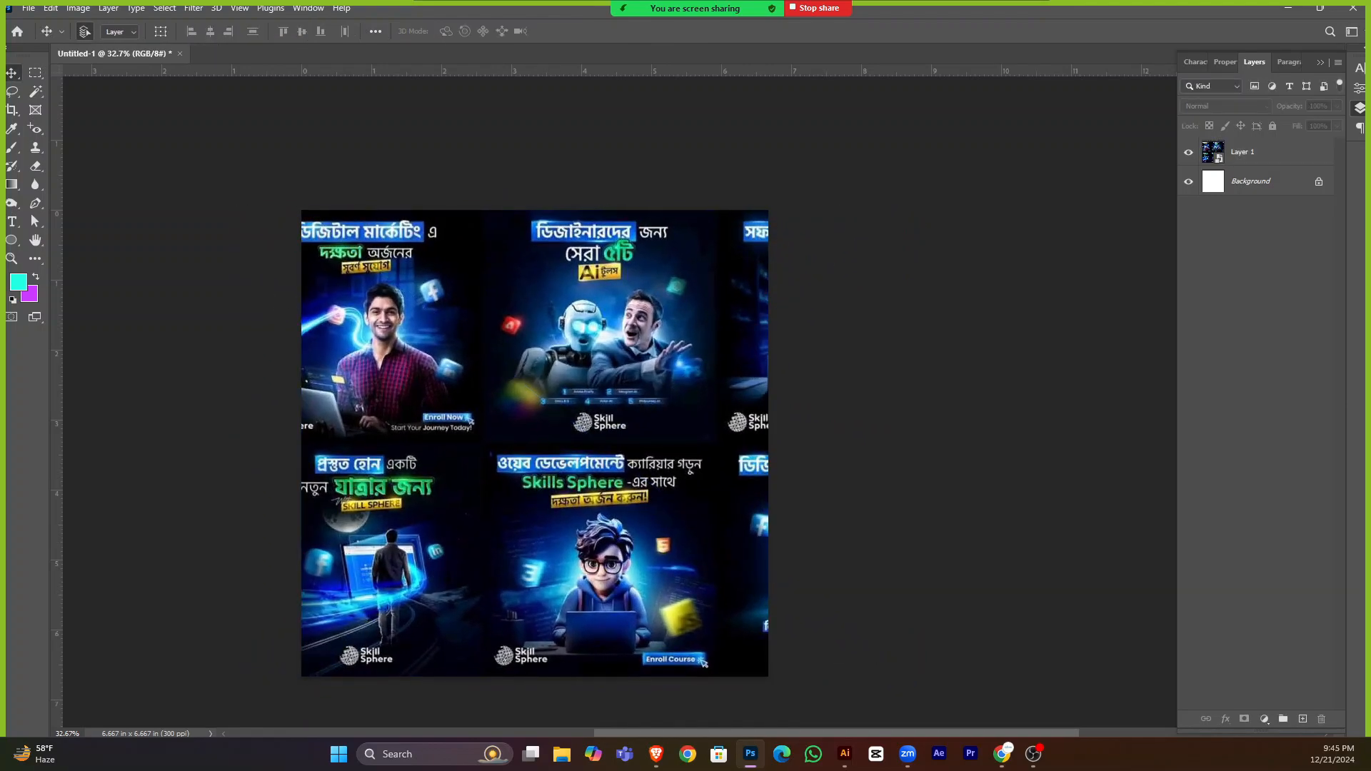
key(alt+Tab)
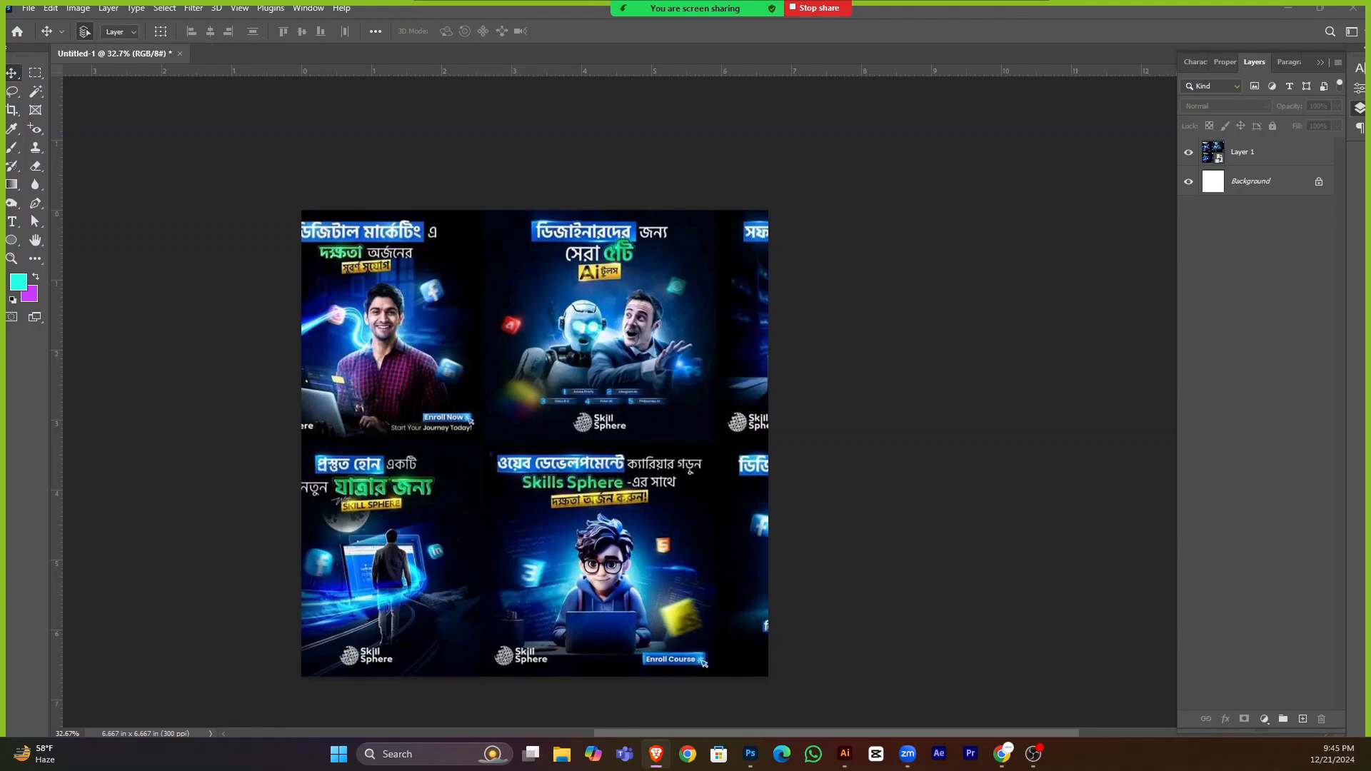
mouse_move(406, 359)
mouse_down()
mouse_move(429, 359)
mouse_move(406, 359)
mouse_up()
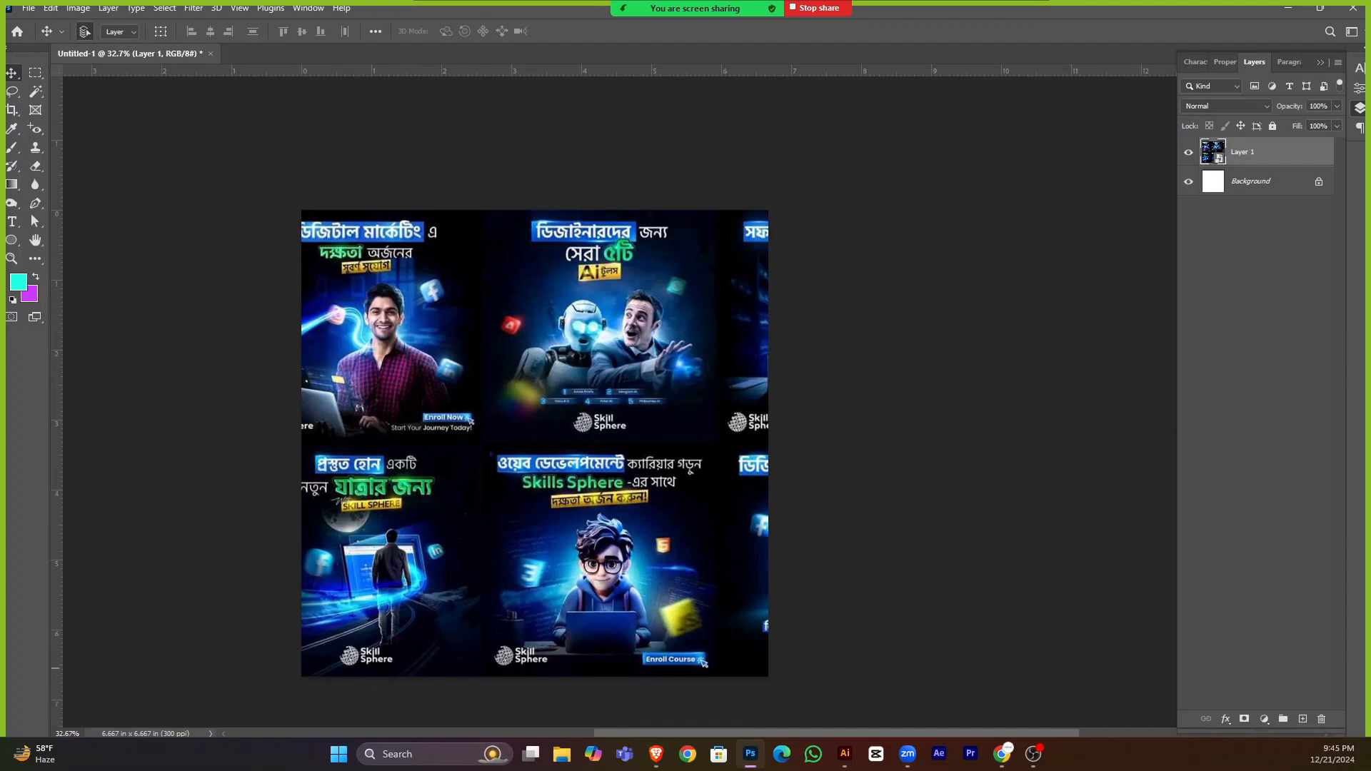
key(alt+Tab)
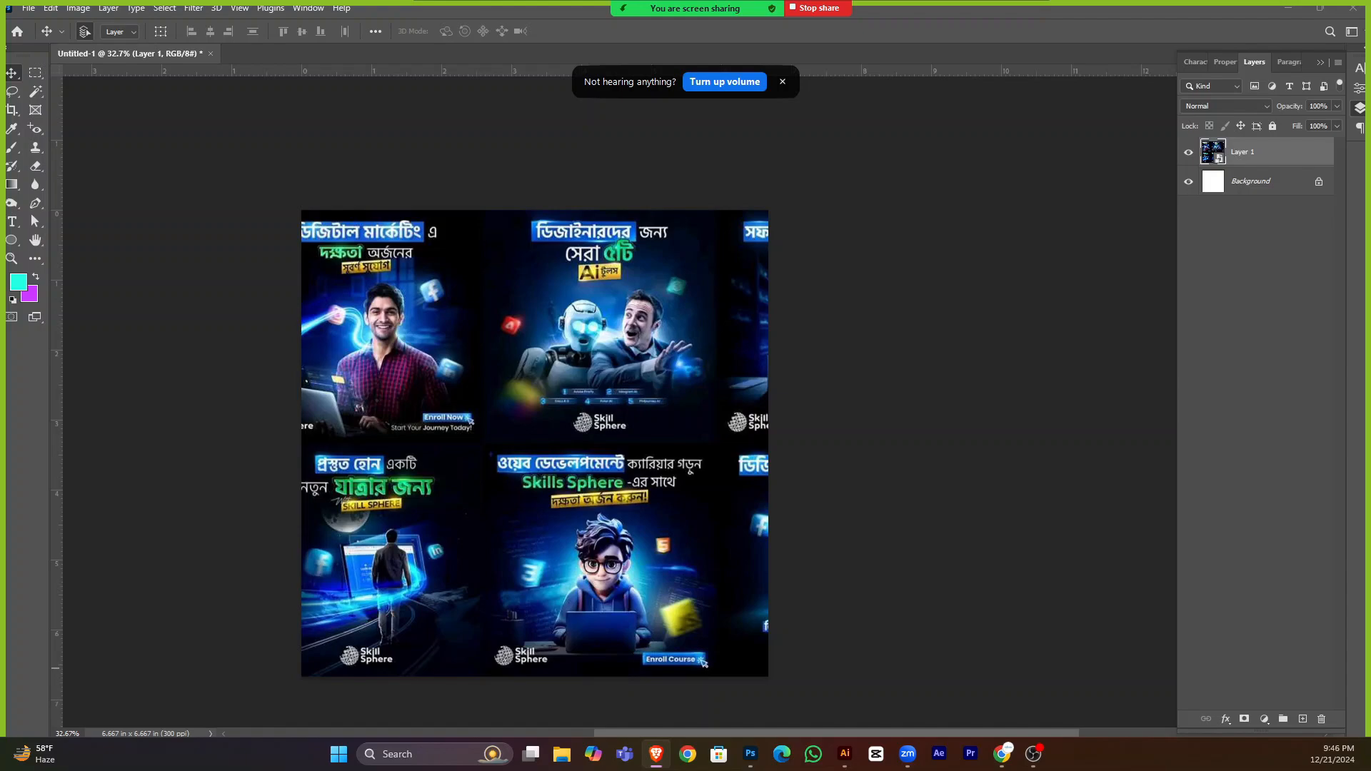
click(468, 330)
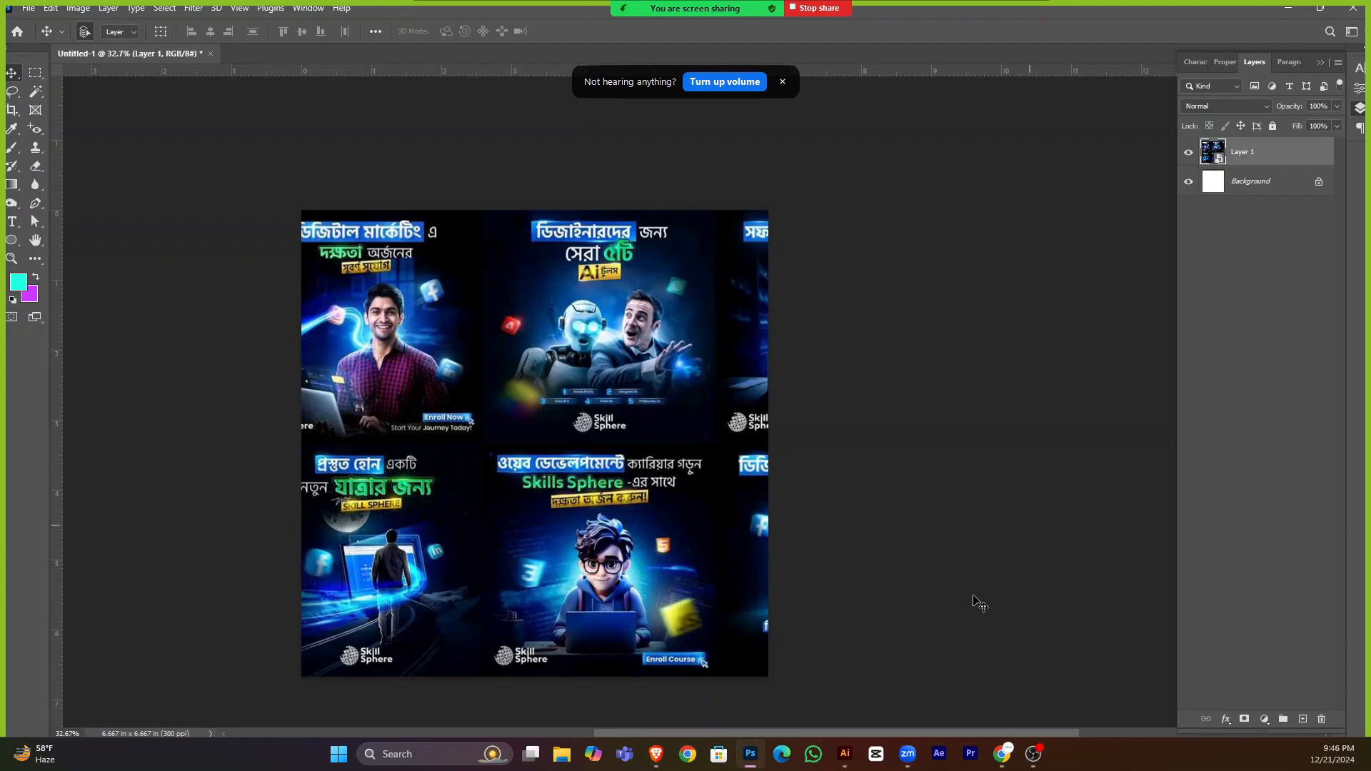
Switch to Chrome, close the viewed chat image and open the first design in the group chat's latest image batch.
click(1001, 754)
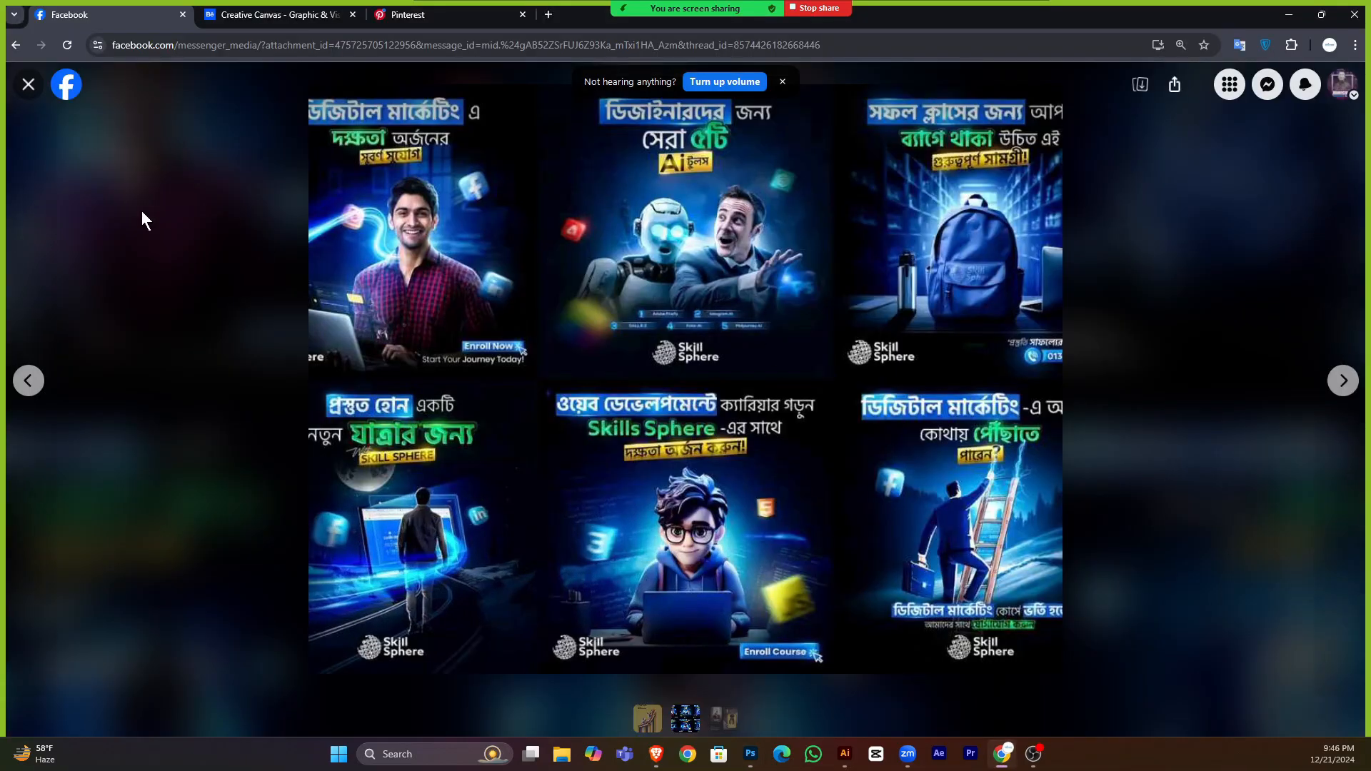
click(30, 86)
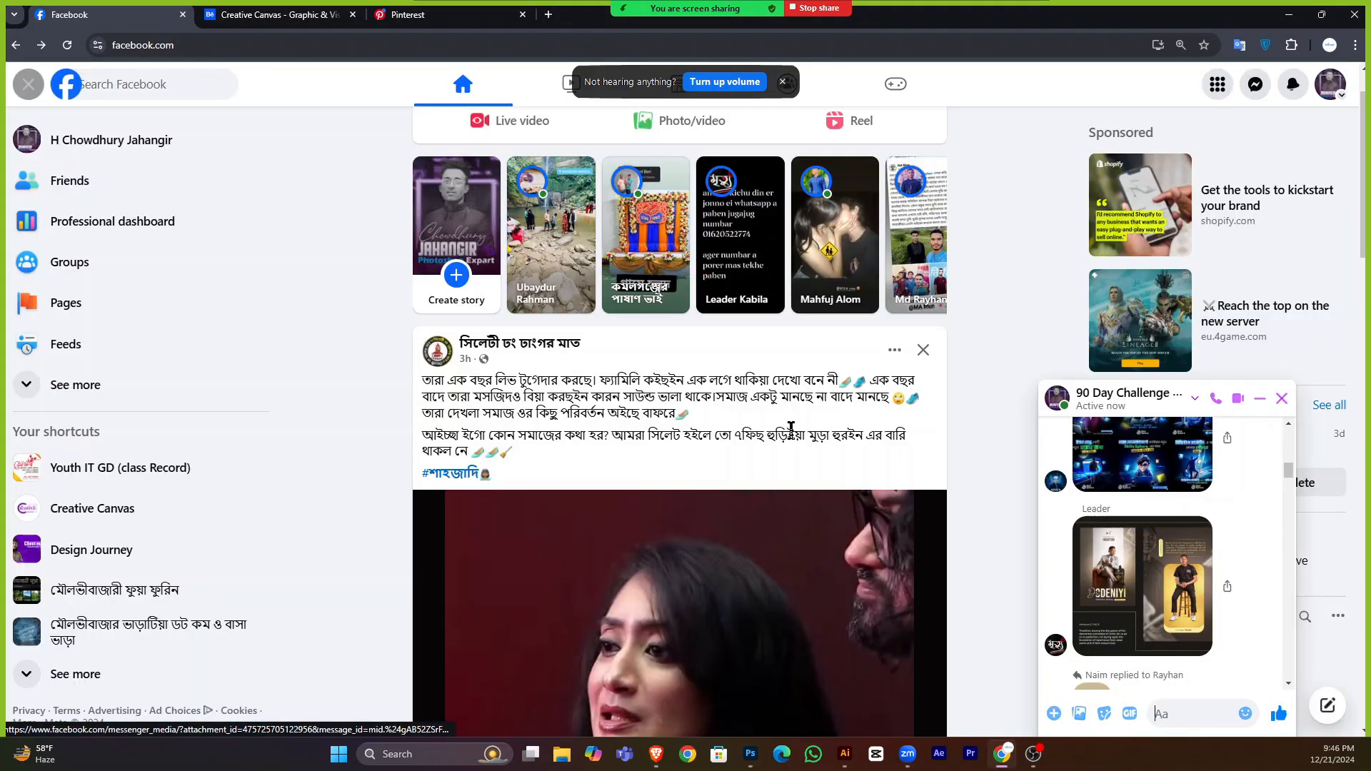
scroll(1089, 498, down, 10)
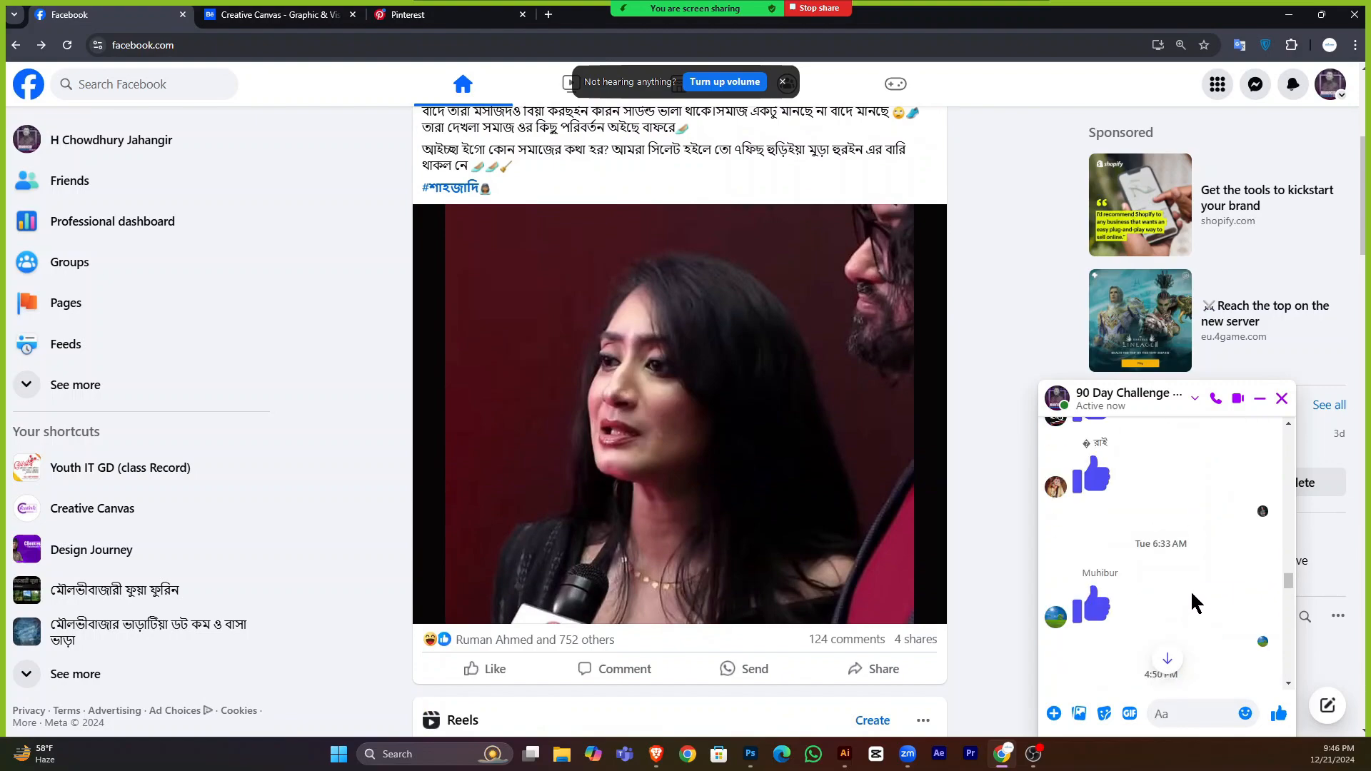
scroll(1193, 601, down, 5)
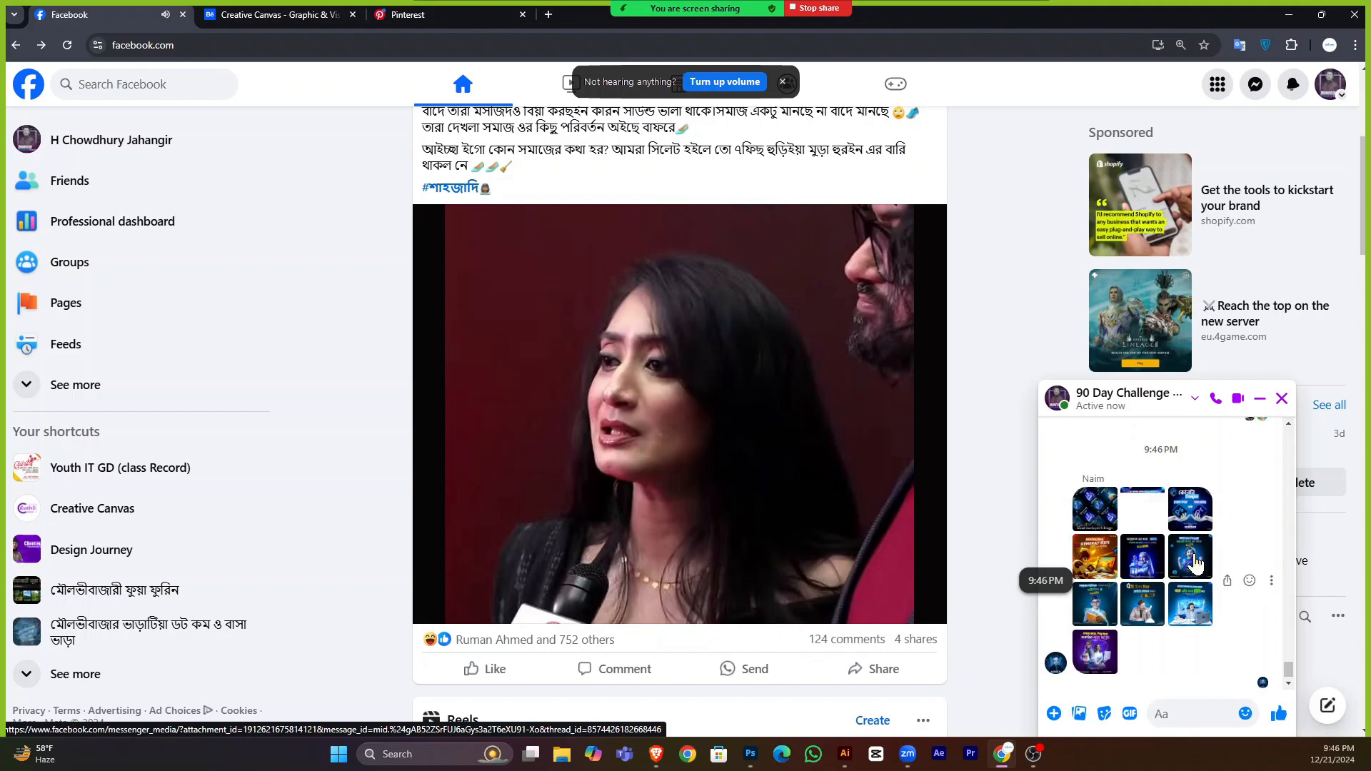
click(1096, 514)
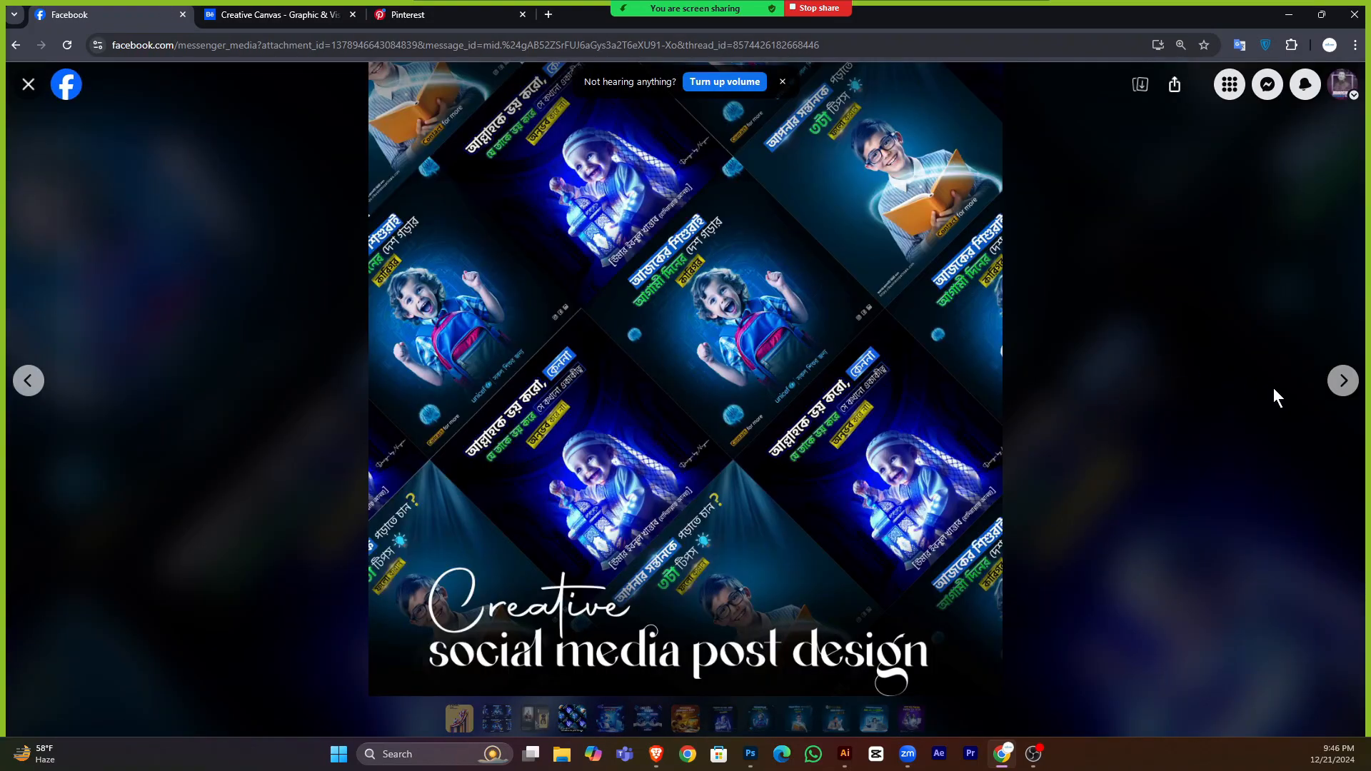
Browse back and forth through the first few social media post designs shared in the chat.
click(1344, 381)
click(1346, 382)
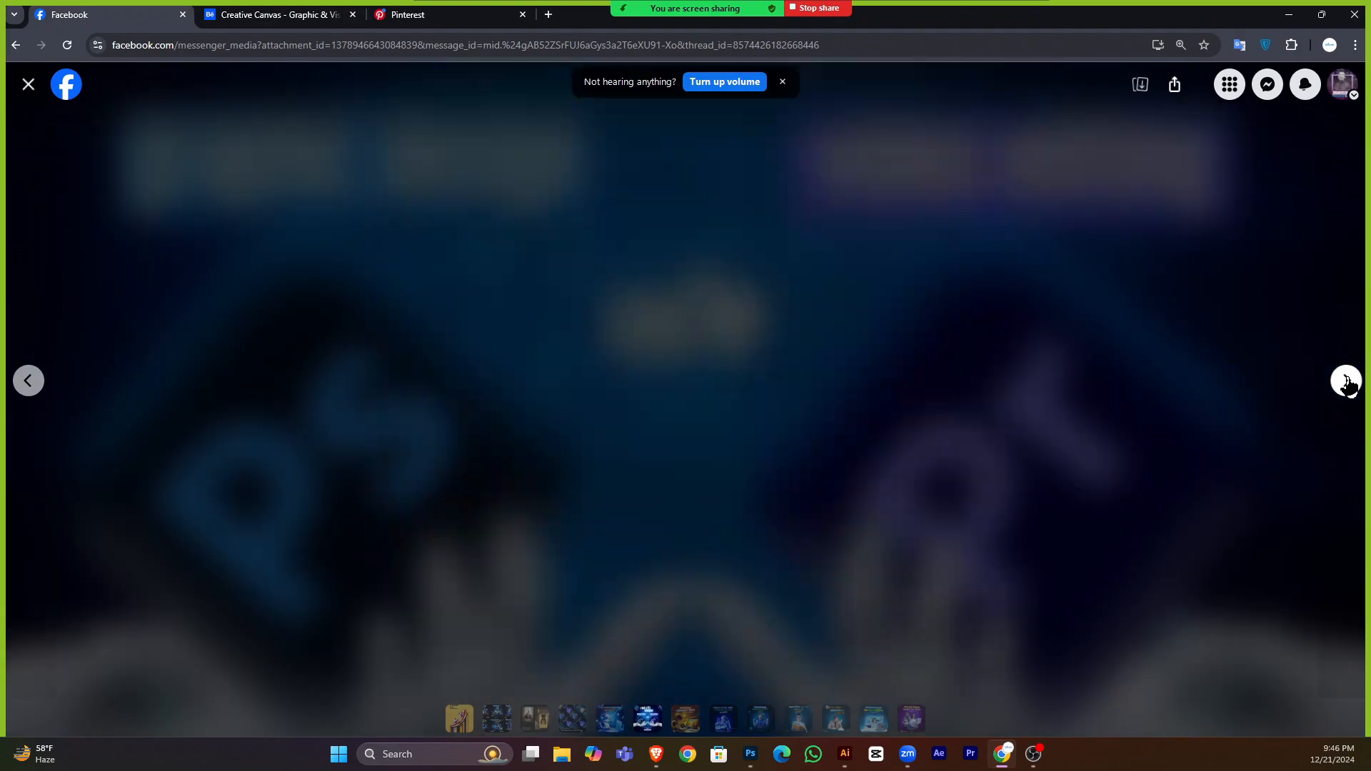
click(27, 382)
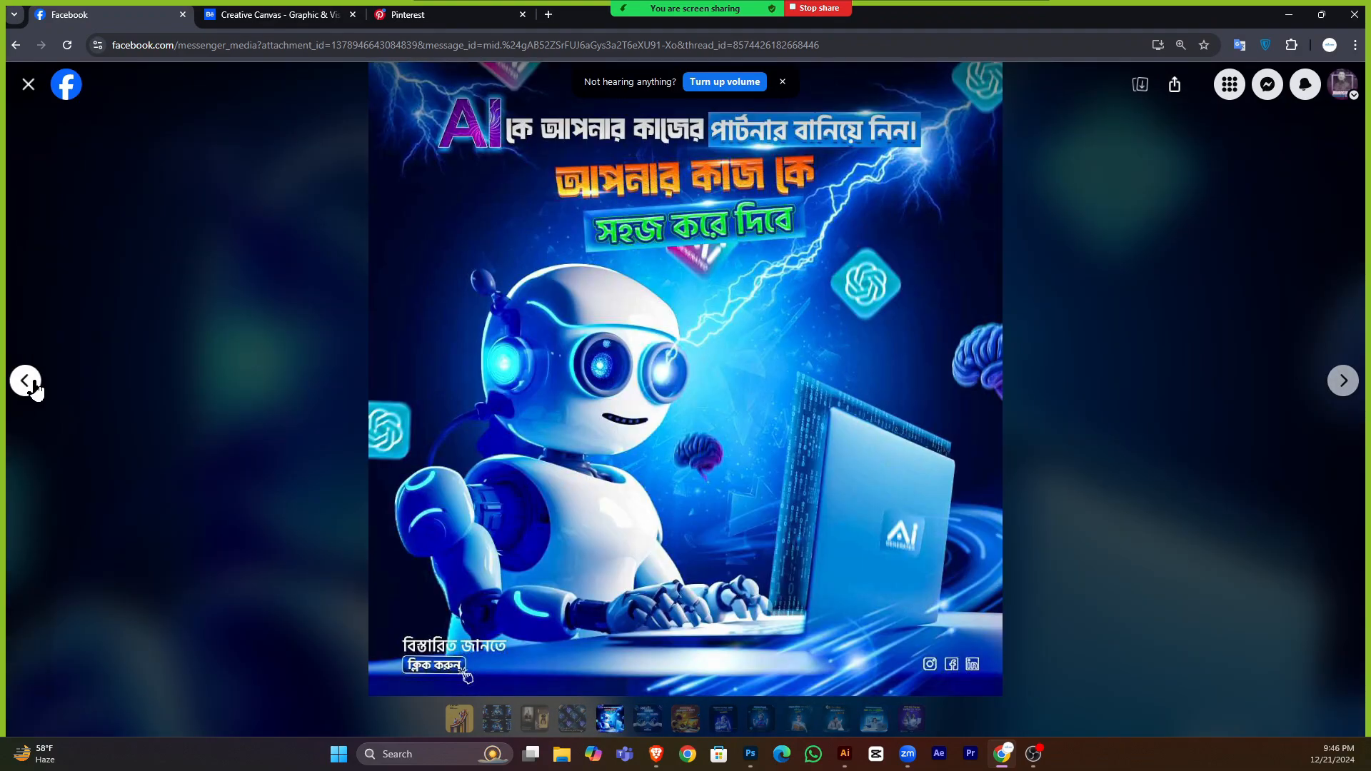
click(33, 385)
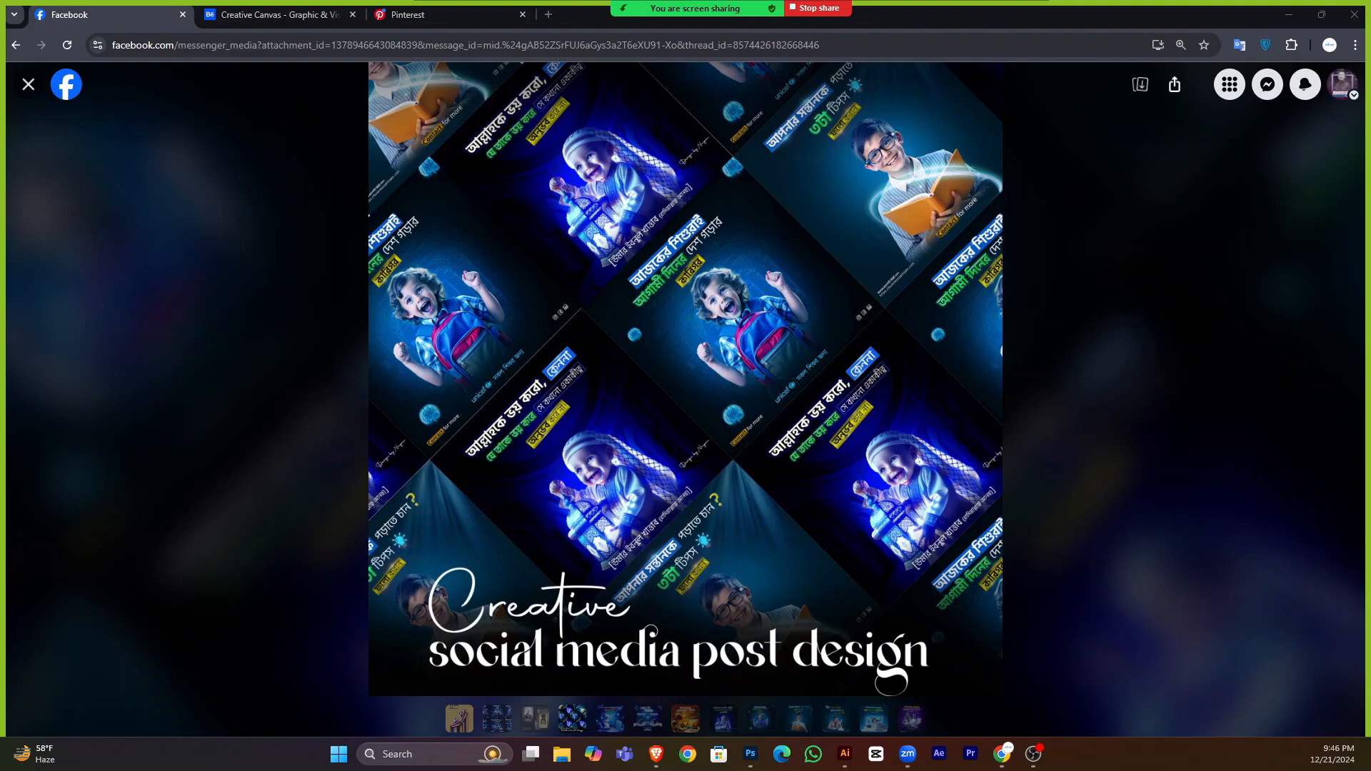
key(alt+Tab)
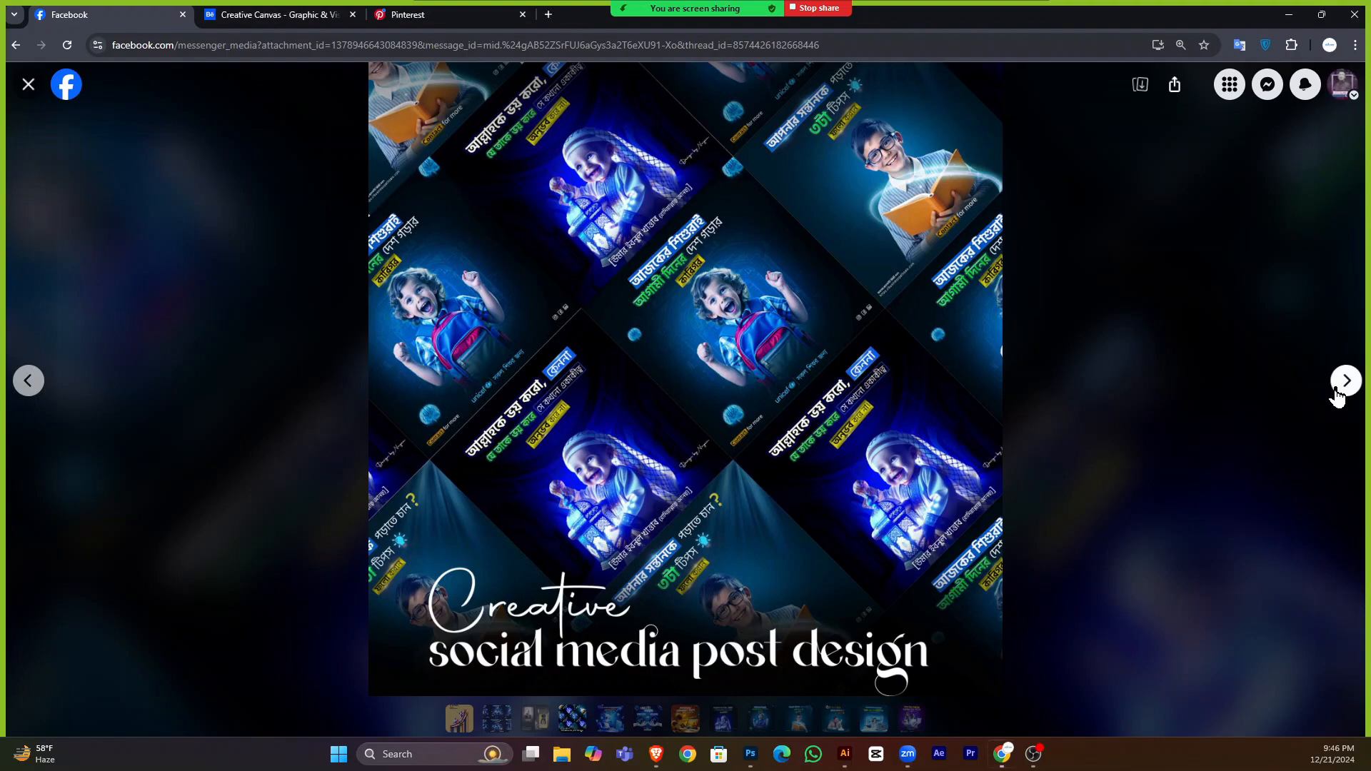
click(1342, 381)
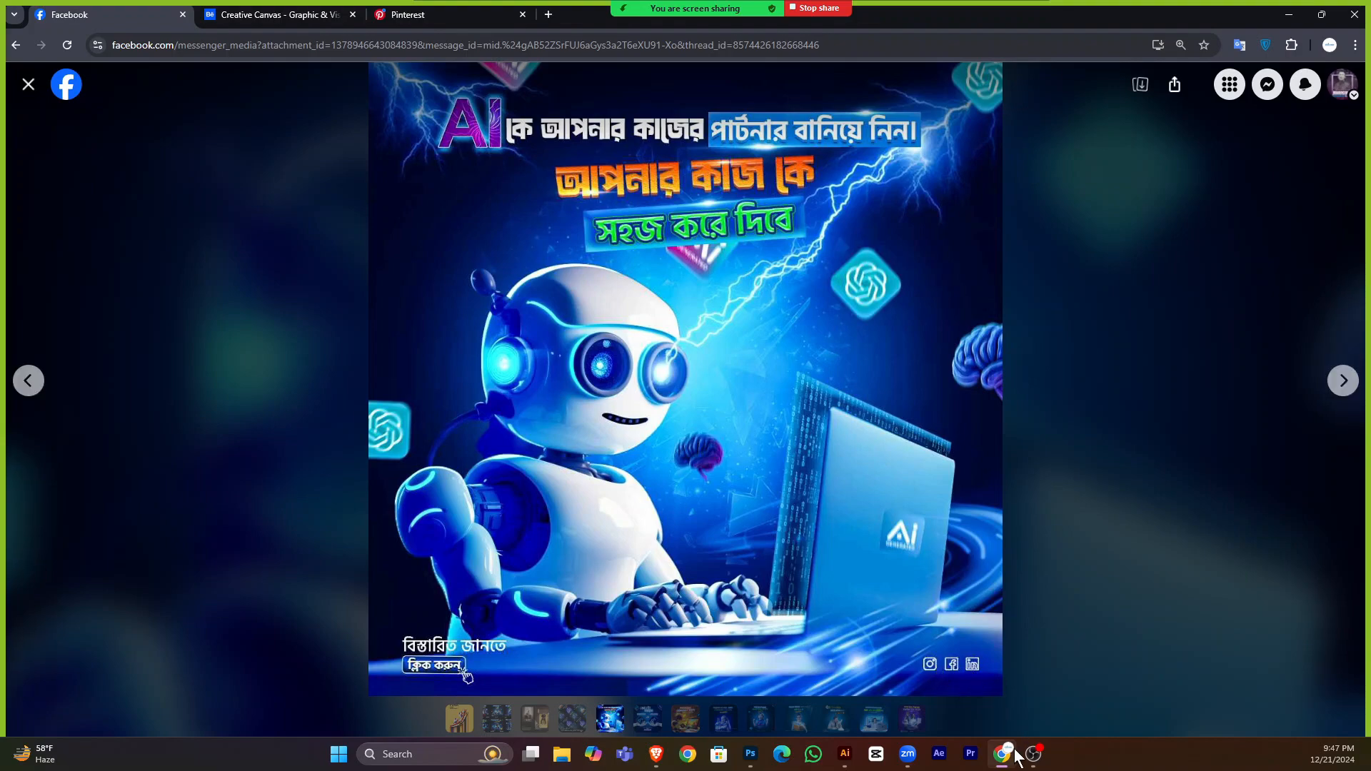
Search Google for "flat icon" in a new browser tab.
mouse_move(1002, 753)
click(484, 21)
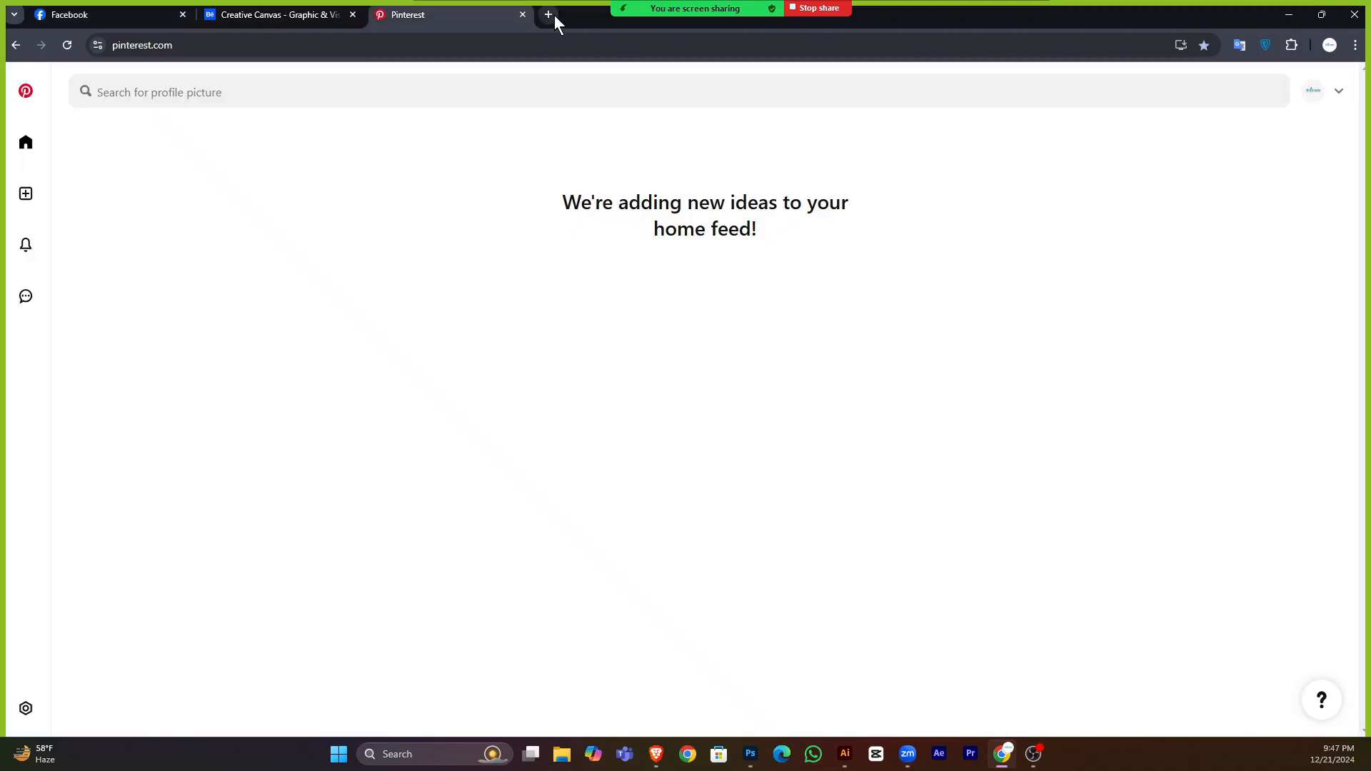
click(547, 15)
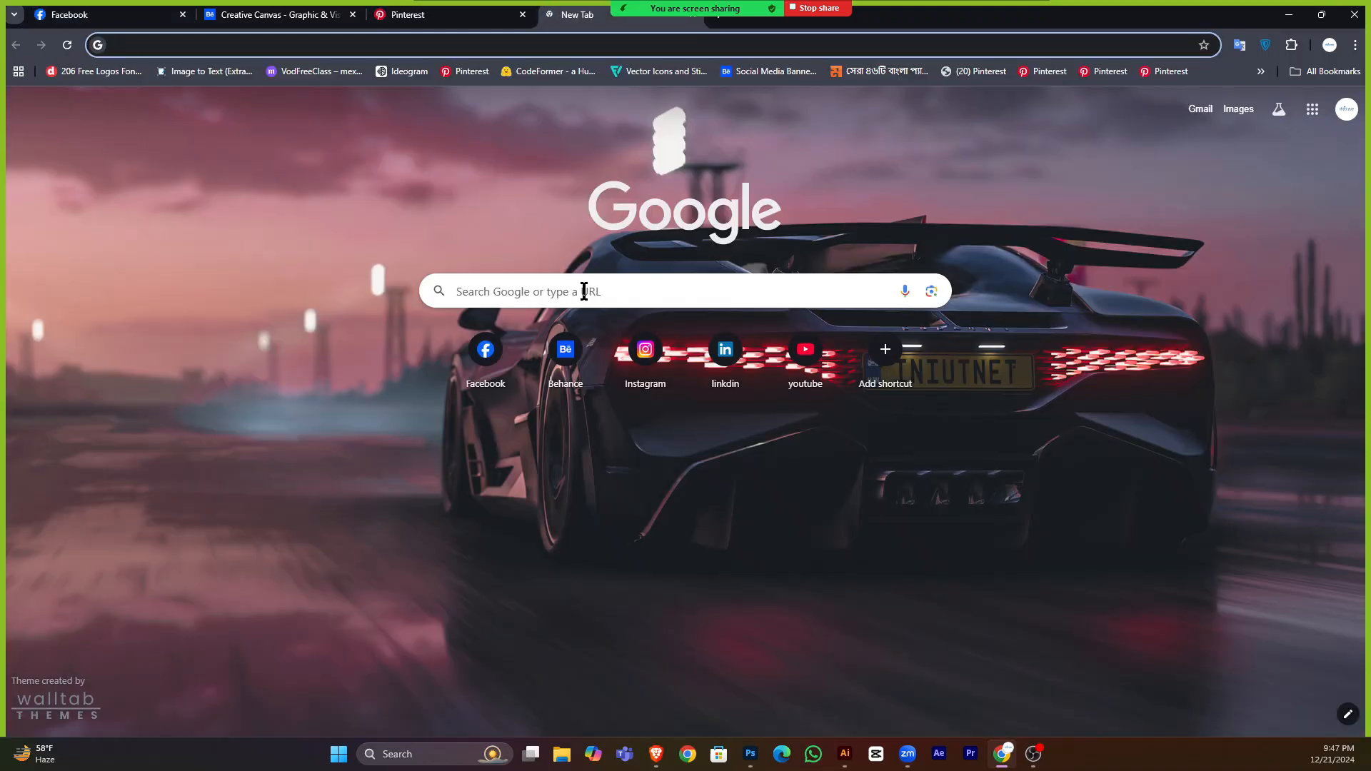
click(582, 291)
click(484, 395)
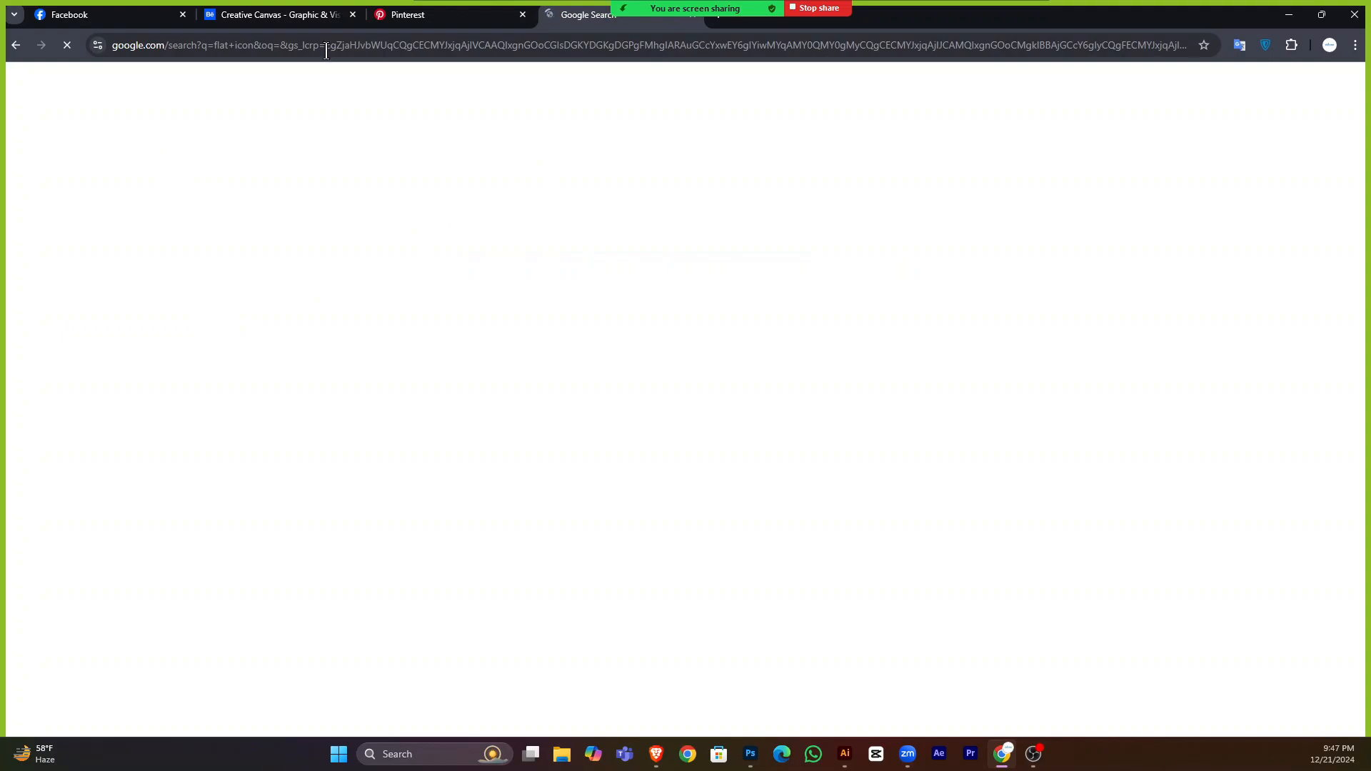
click(429, 16)
click(281, 15)
click(125, 16)
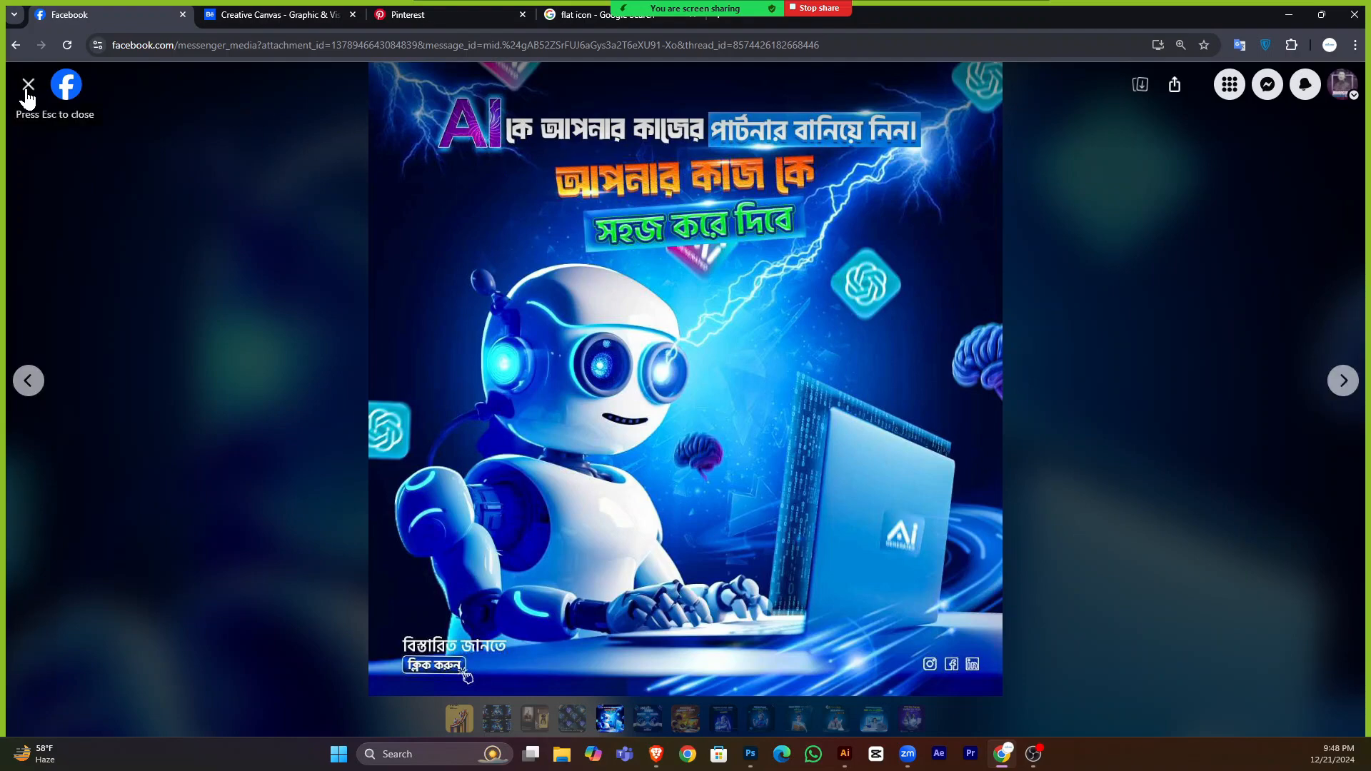
click(577, 16)
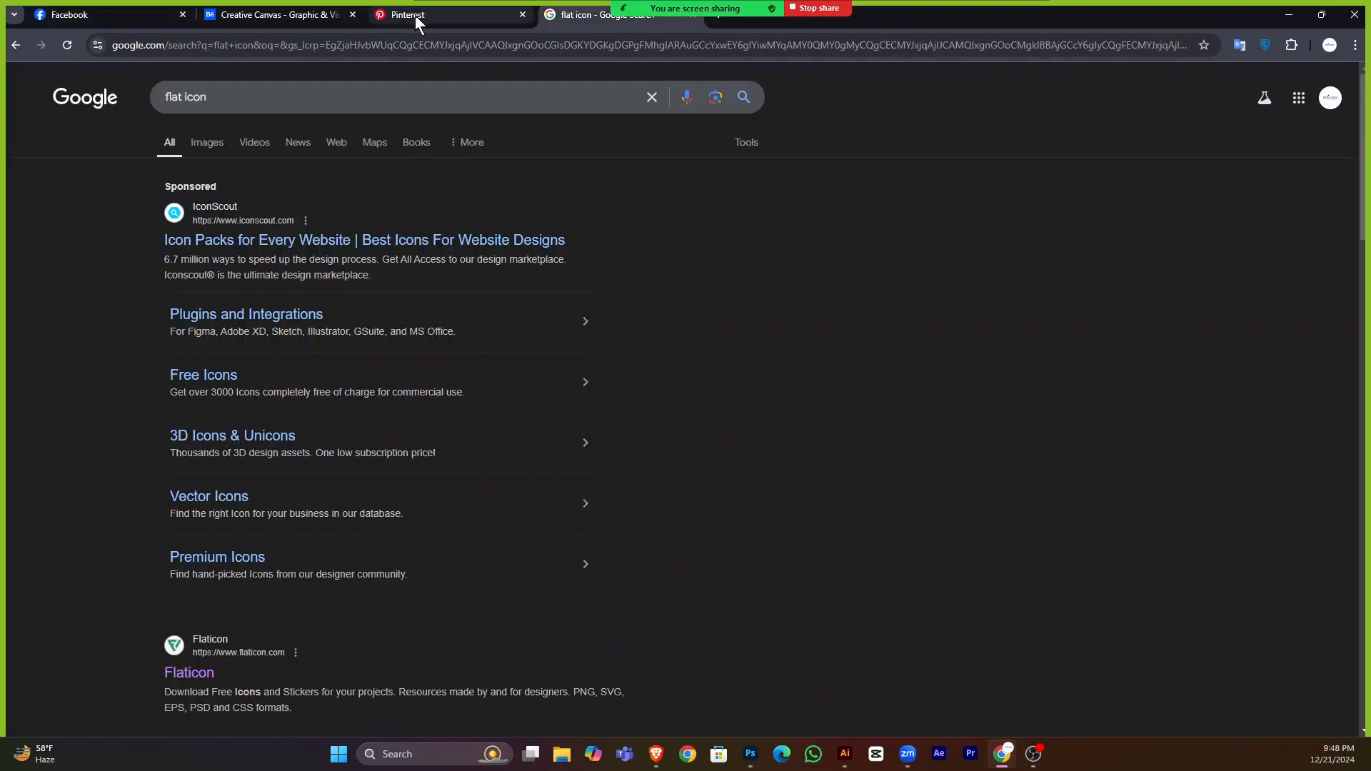
Search Pinterest for "ai english typghography".
click(414, 15)
click(366, 87)
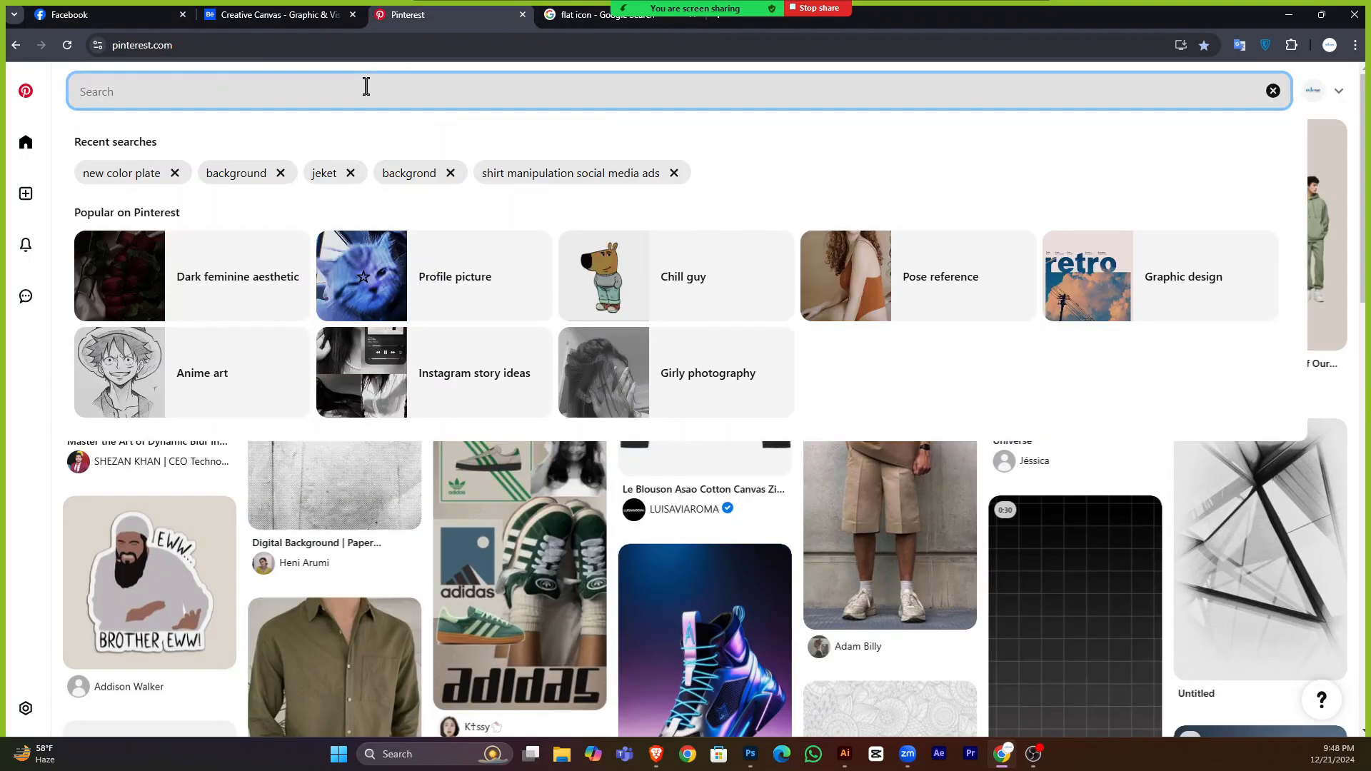
text(ai t)
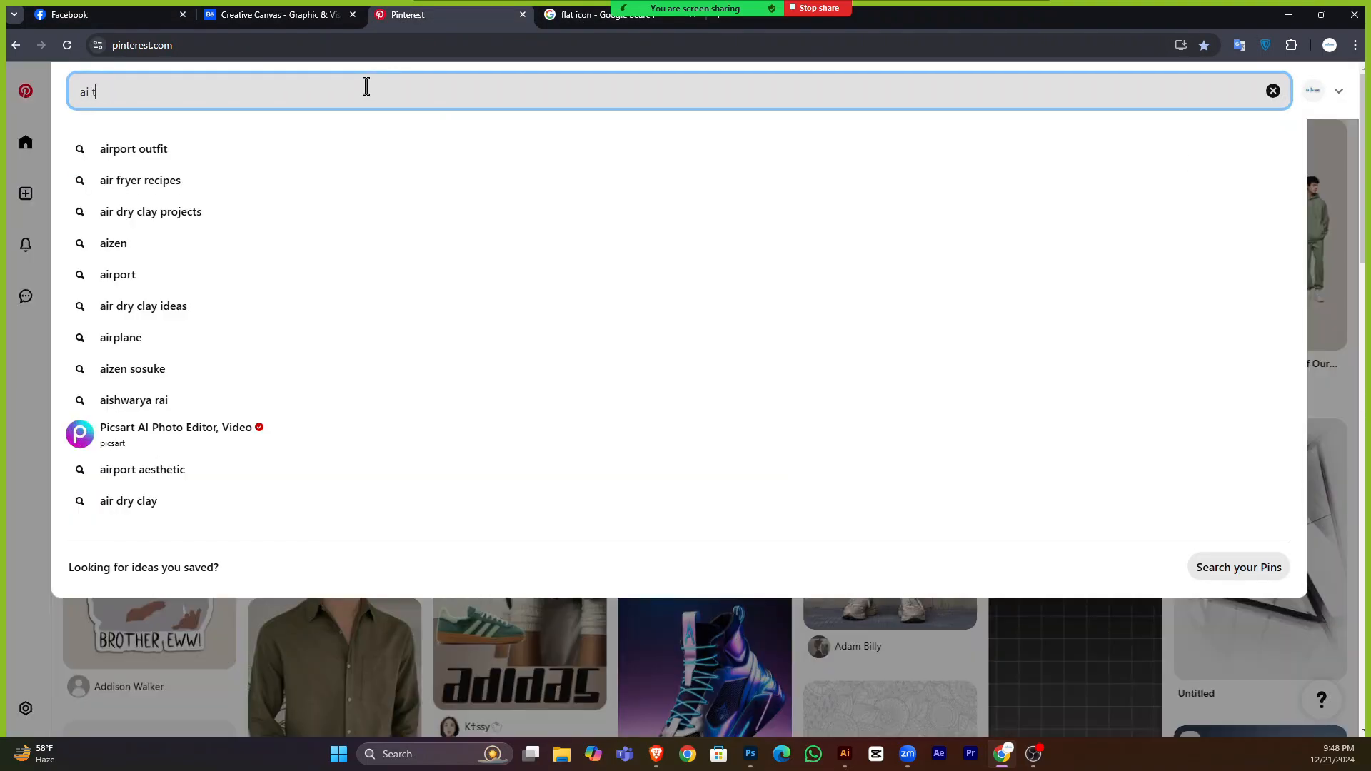
key(BackSpace)
text(english)
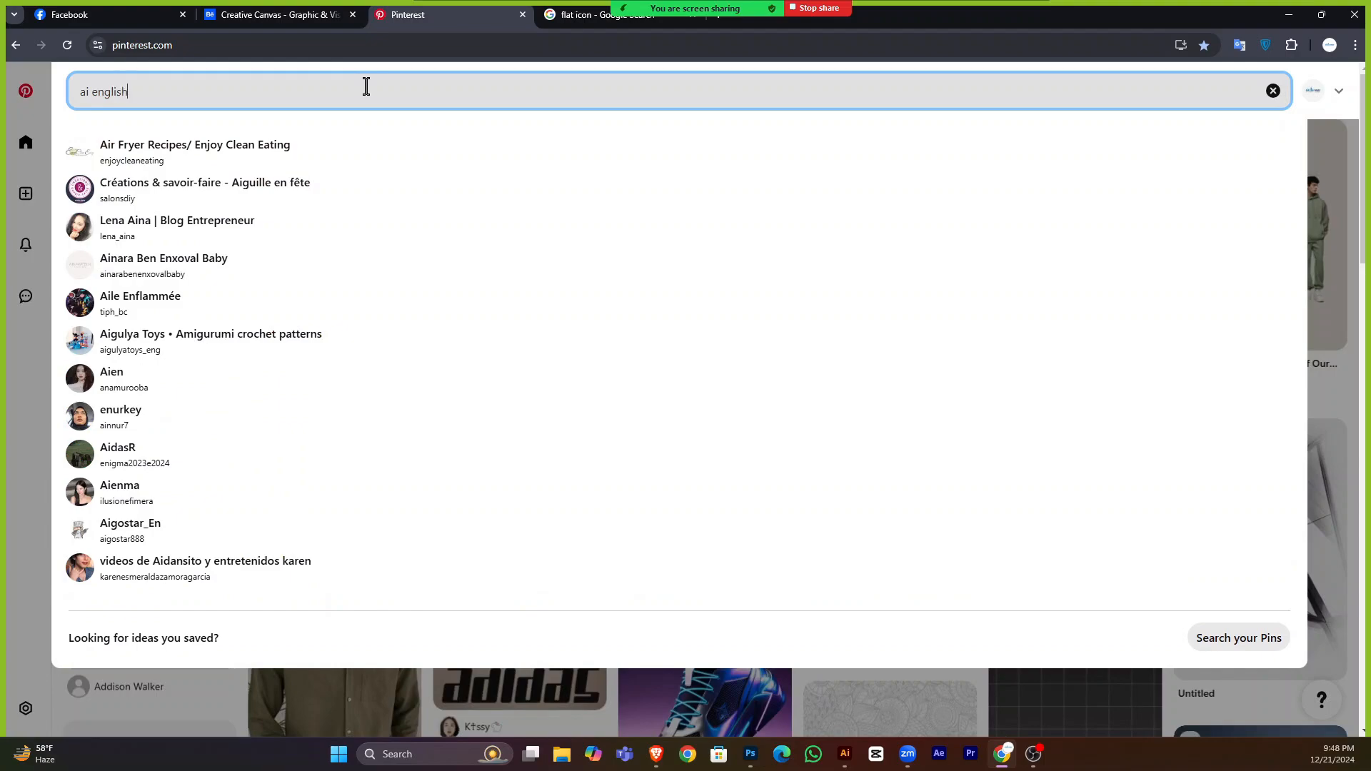
text( typgh)
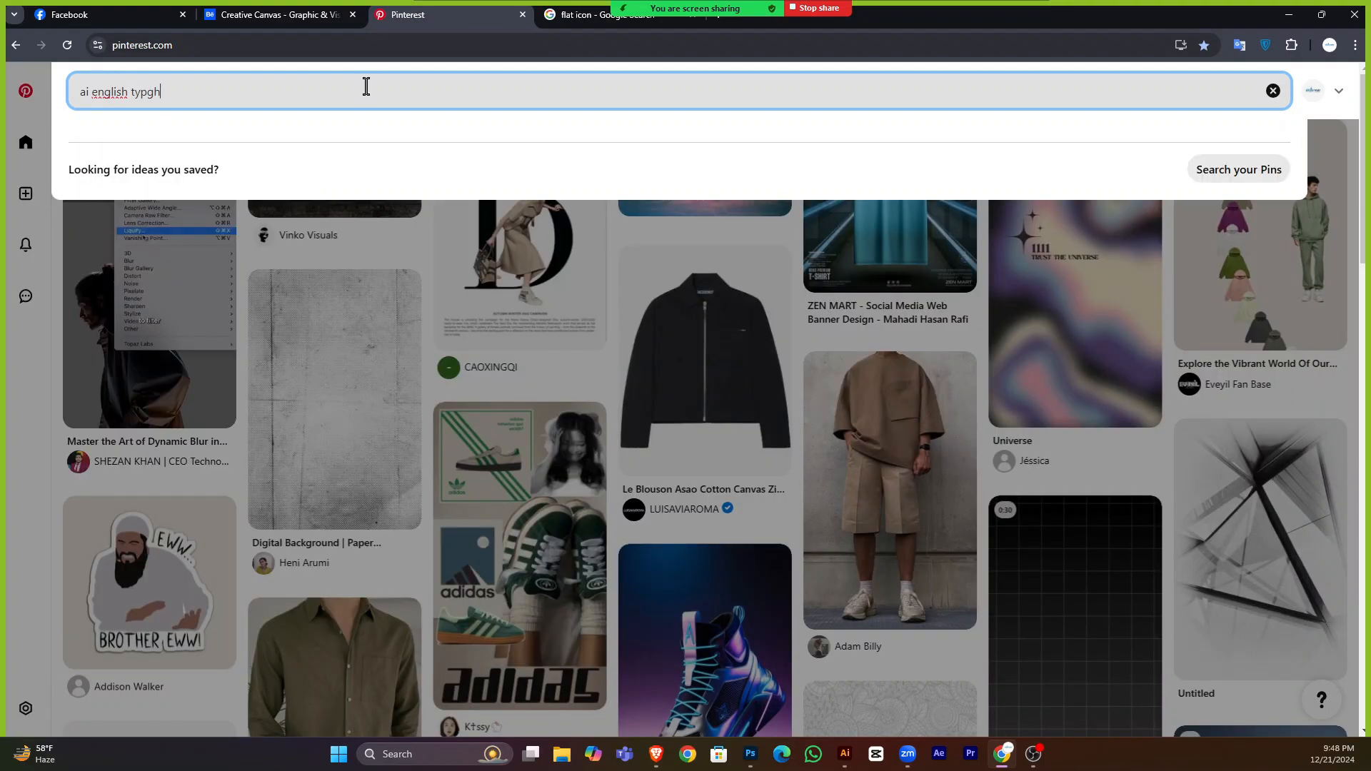
text(ogrraphy)
key(BackSpace)
key(BackSpace)
key(BackSpace)
key(BackSpace)
key(BackSpace)
text(aphy)
key(Return)
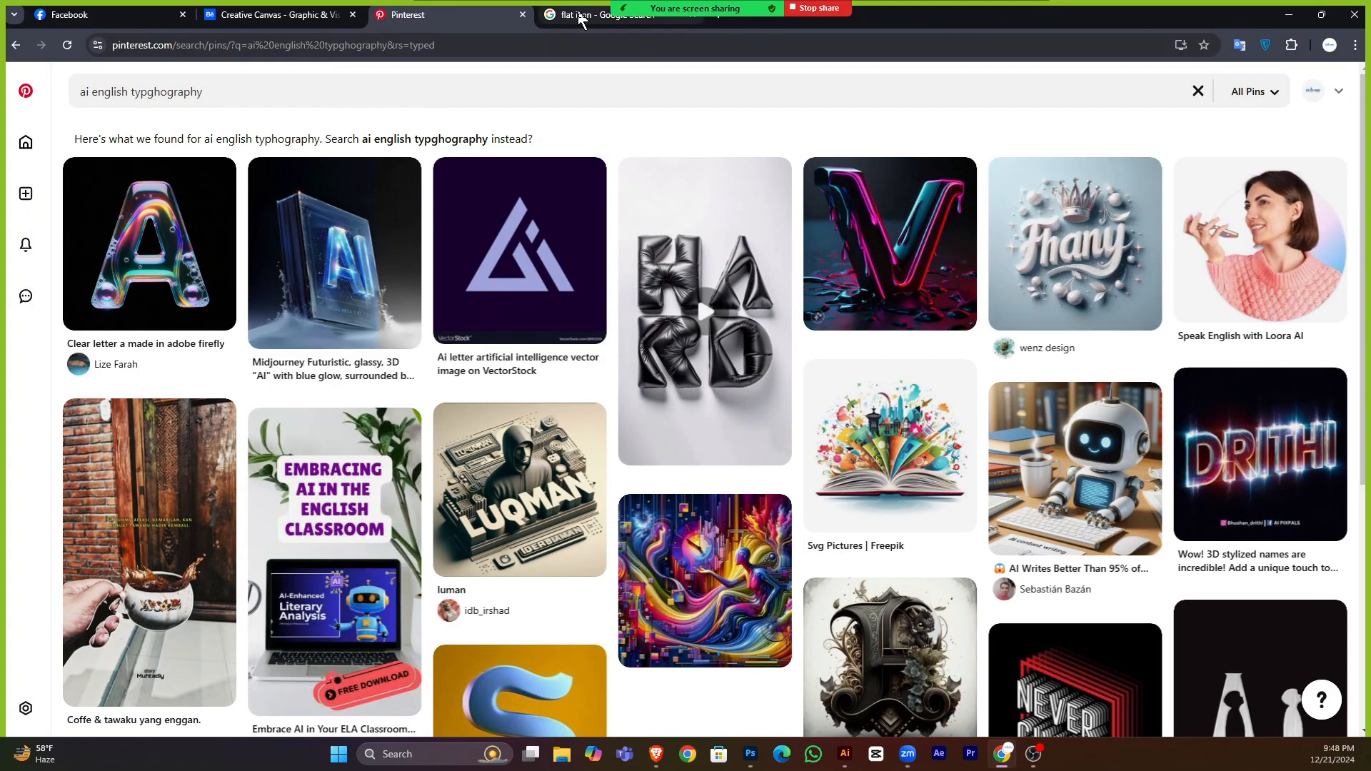
Search Google for "freepik" in a new browser tab and open the Freepik website.
click(582, 16)
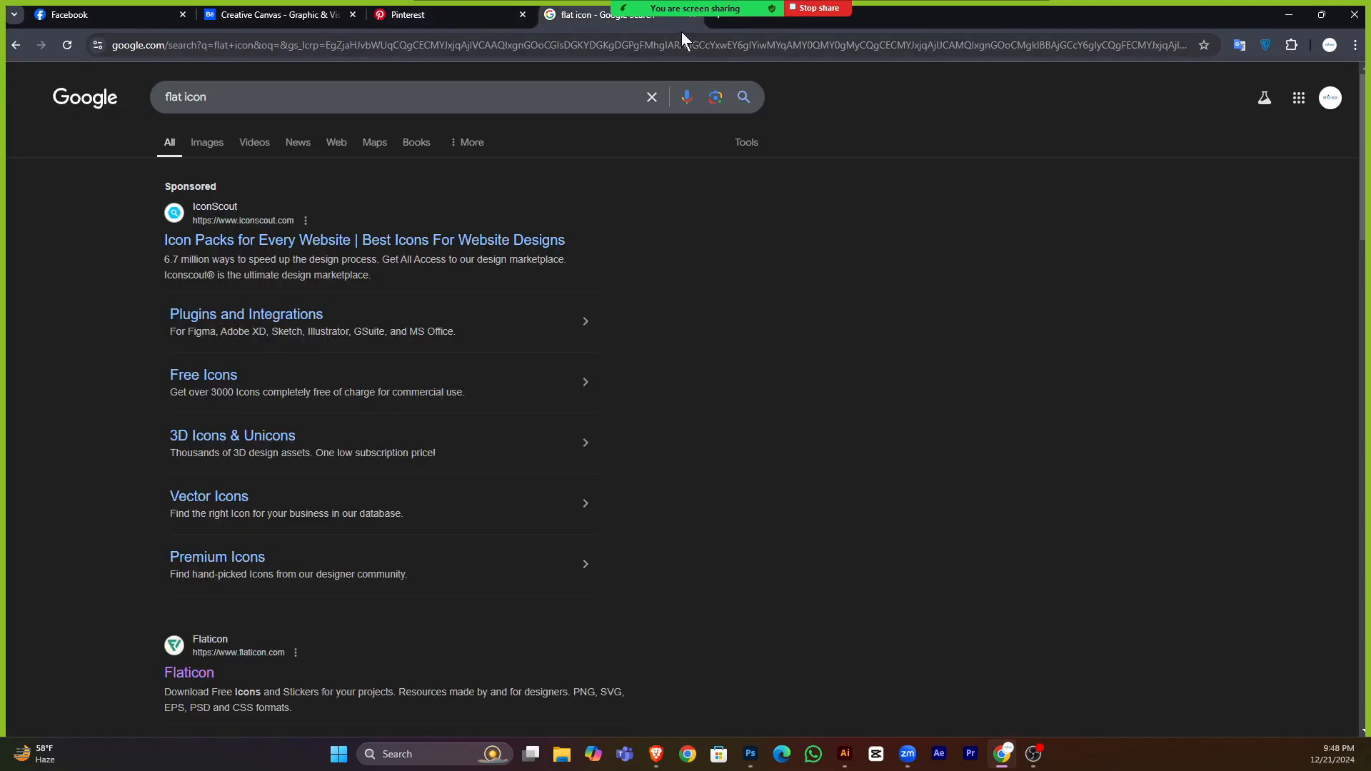
click(717, 15)
click(547, 285)
text(f)
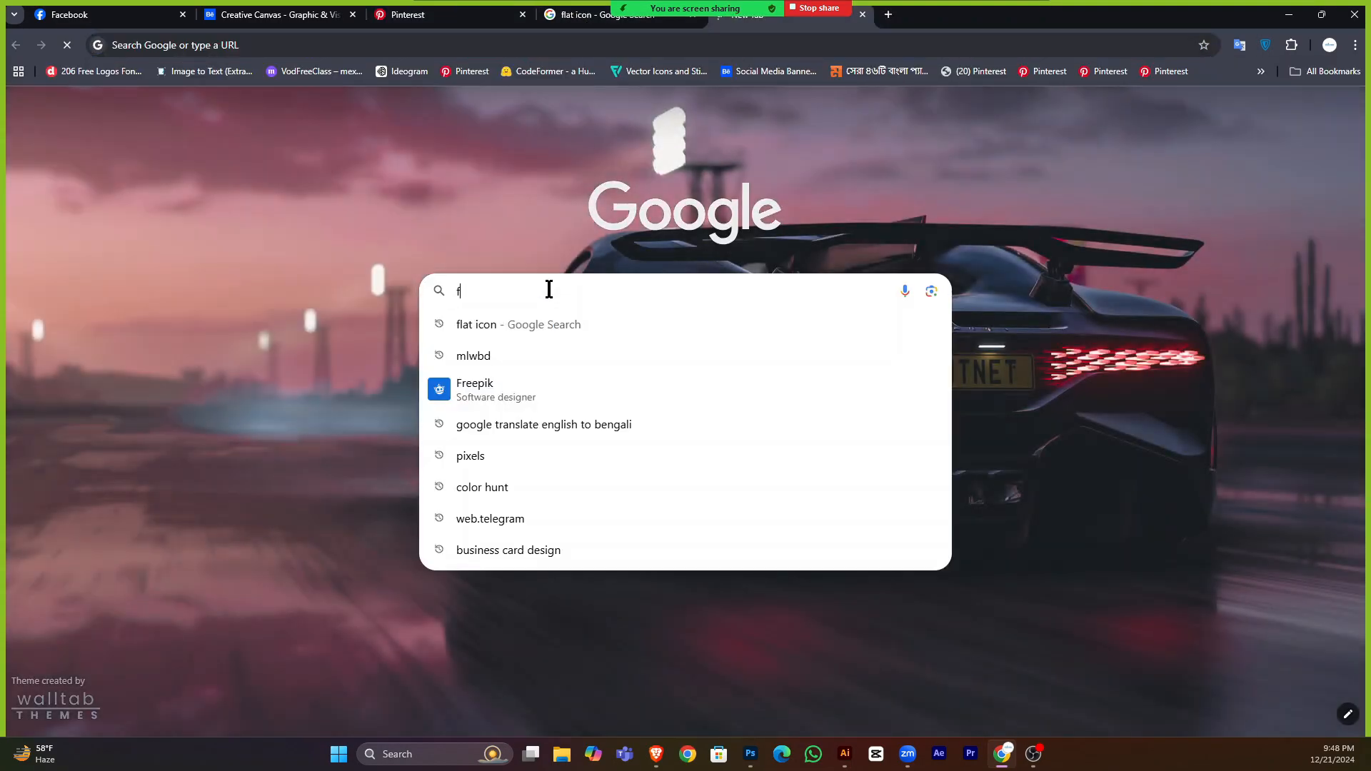
click(501, 456)
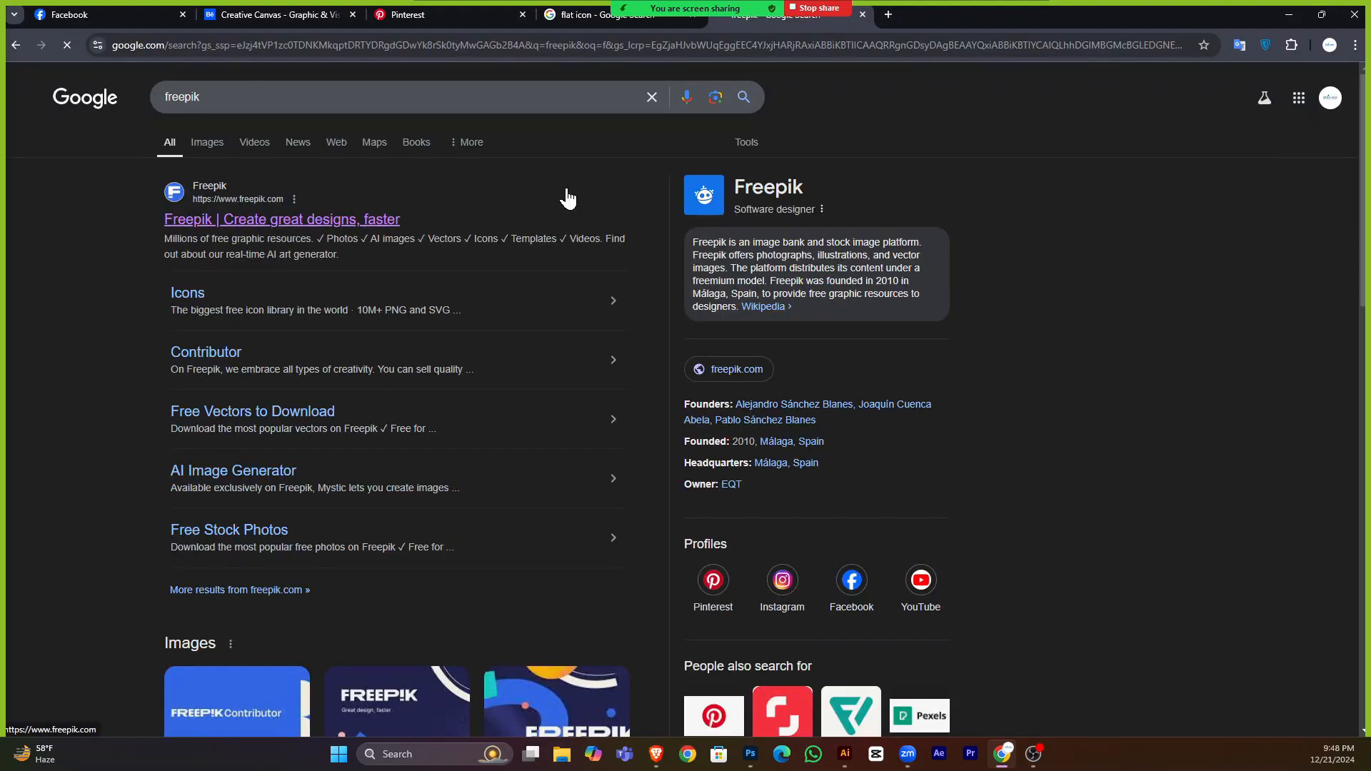
click(568, 198)
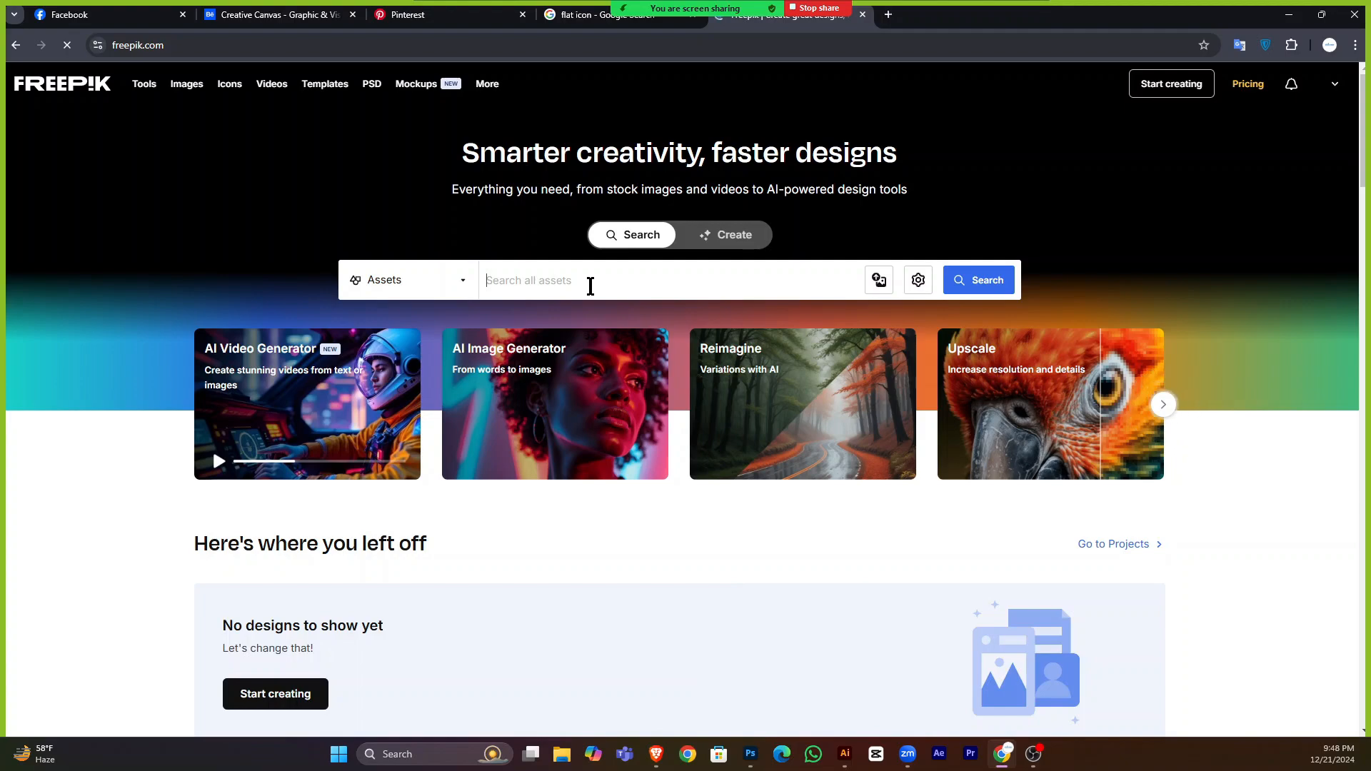
Search Freepik for "ai english typhograpy" and look through the results.
click(589, 286)
text(a)
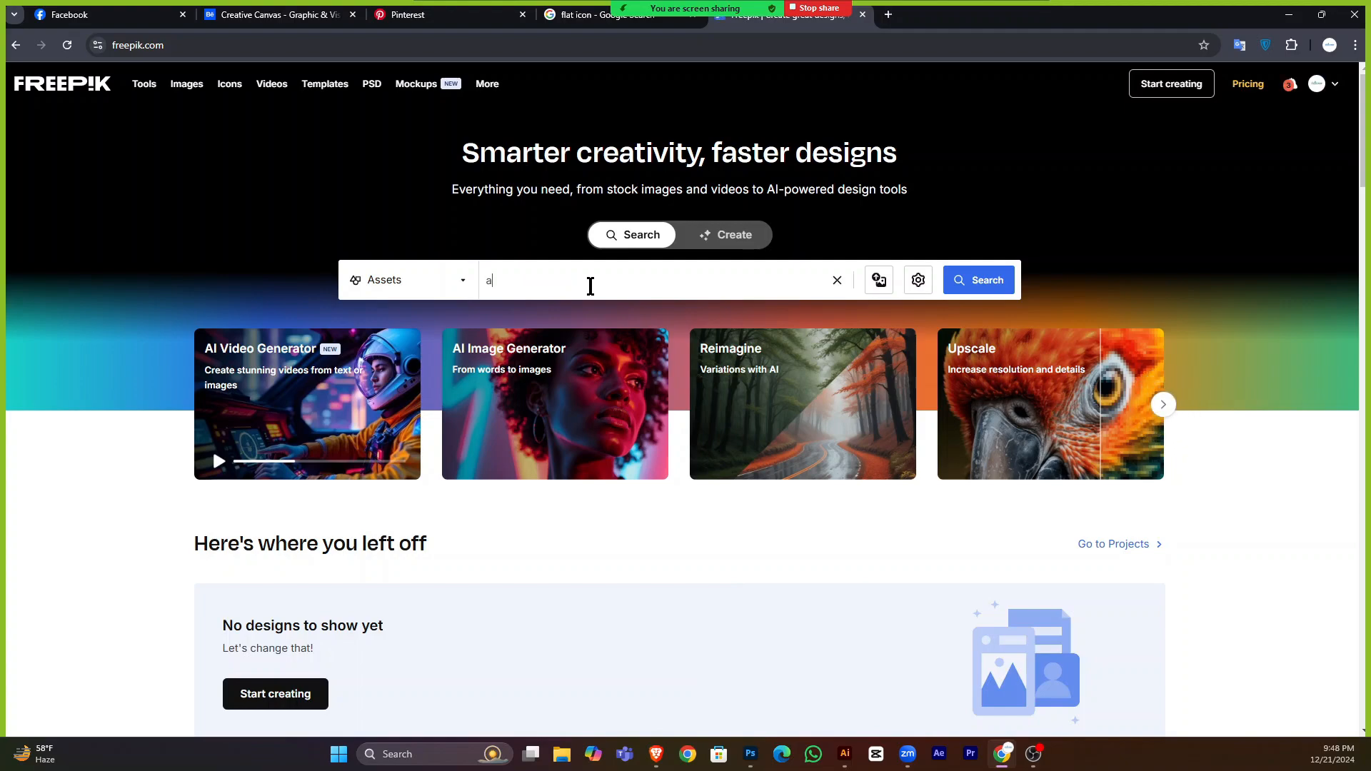
text(i t)
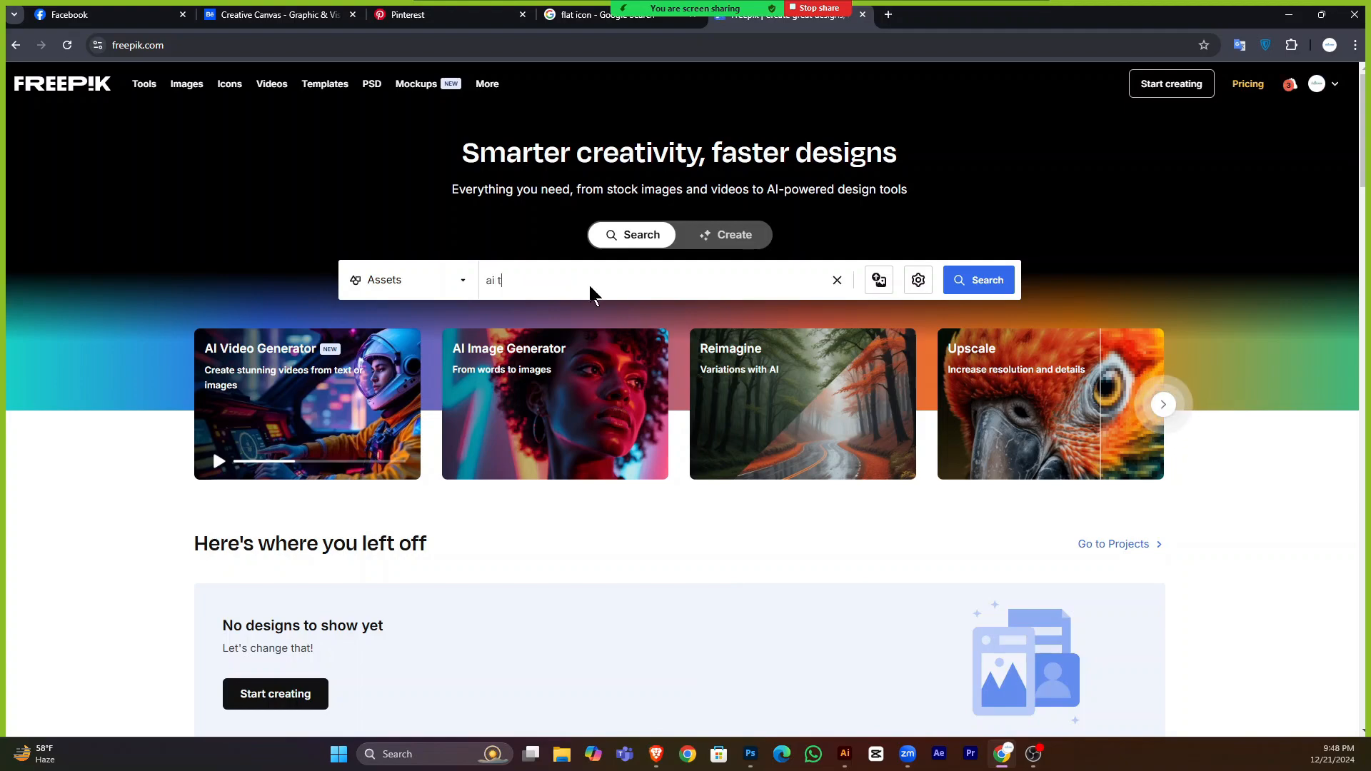
text(english typhograph)
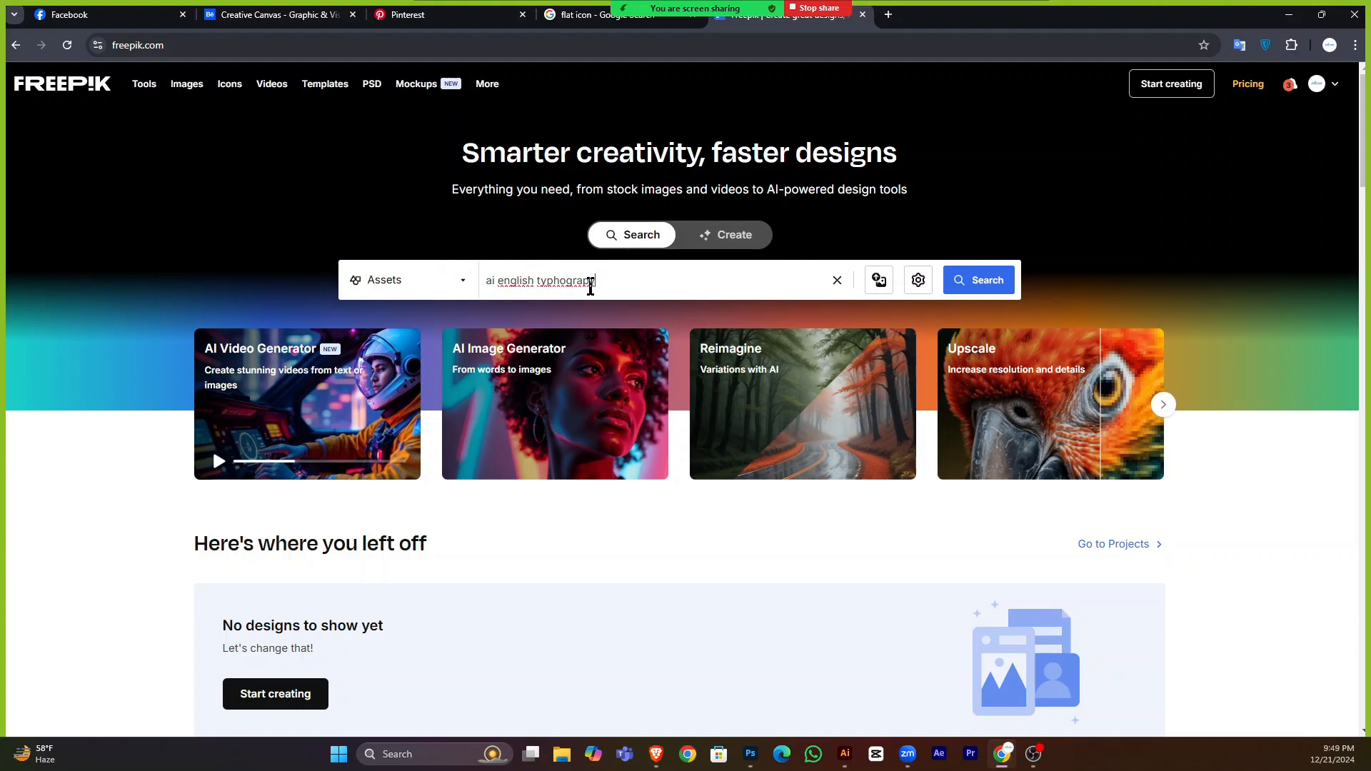
key(Return)
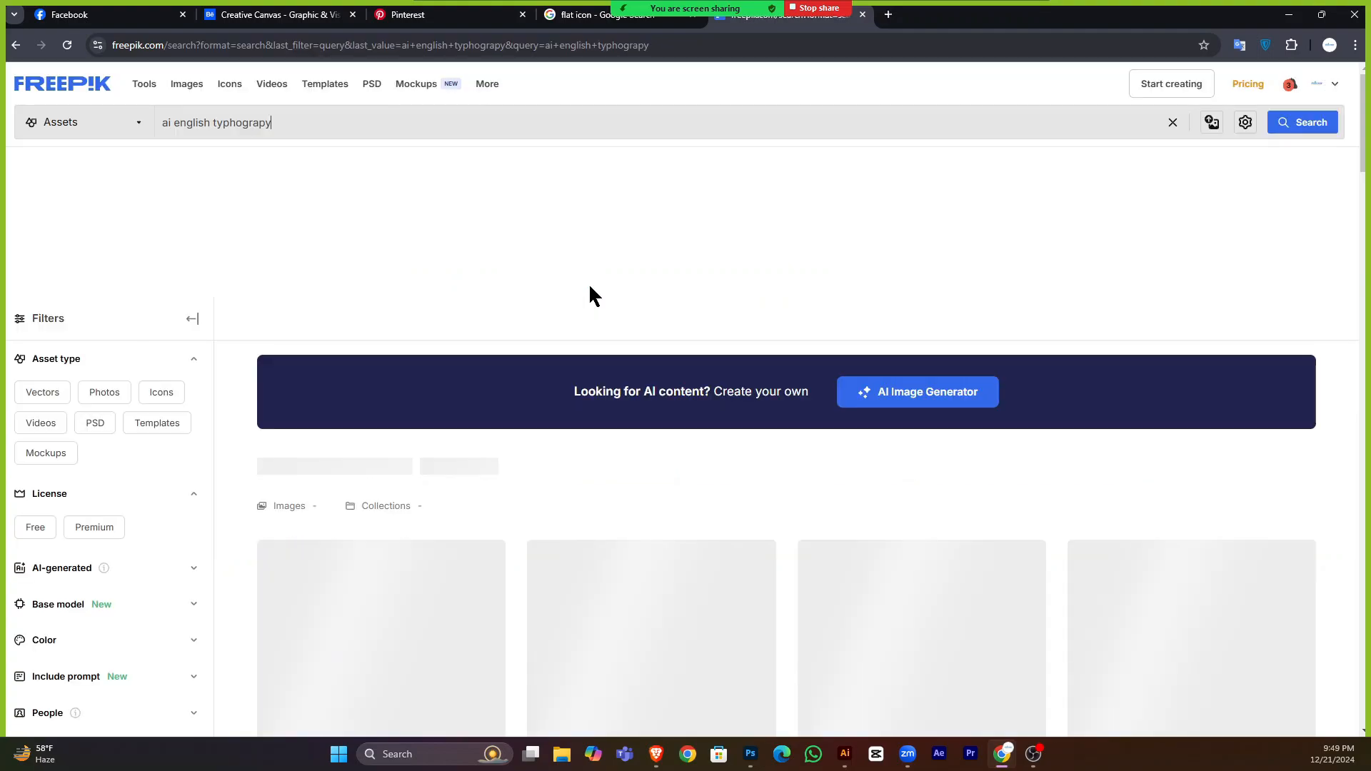
scroll(444, 520, down, 5)
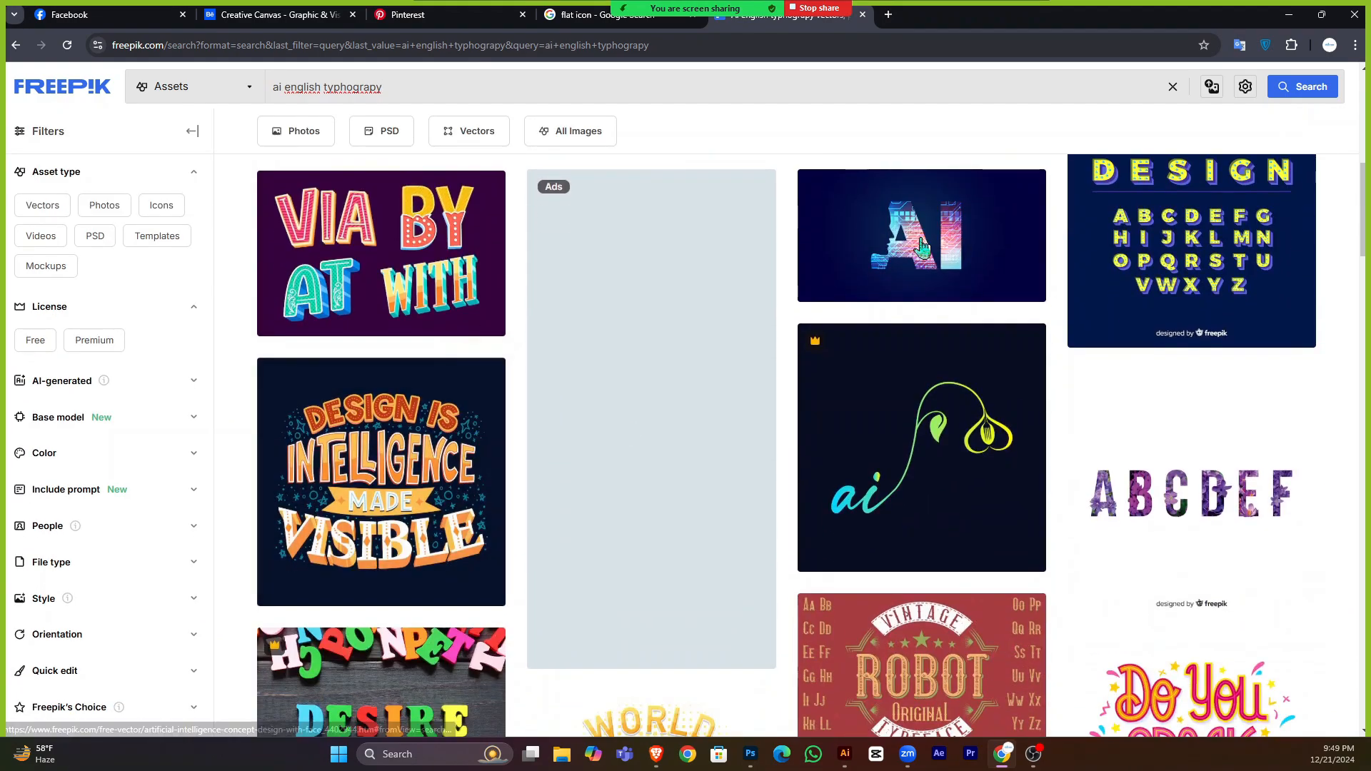
scroll(756, 459, down, 12)
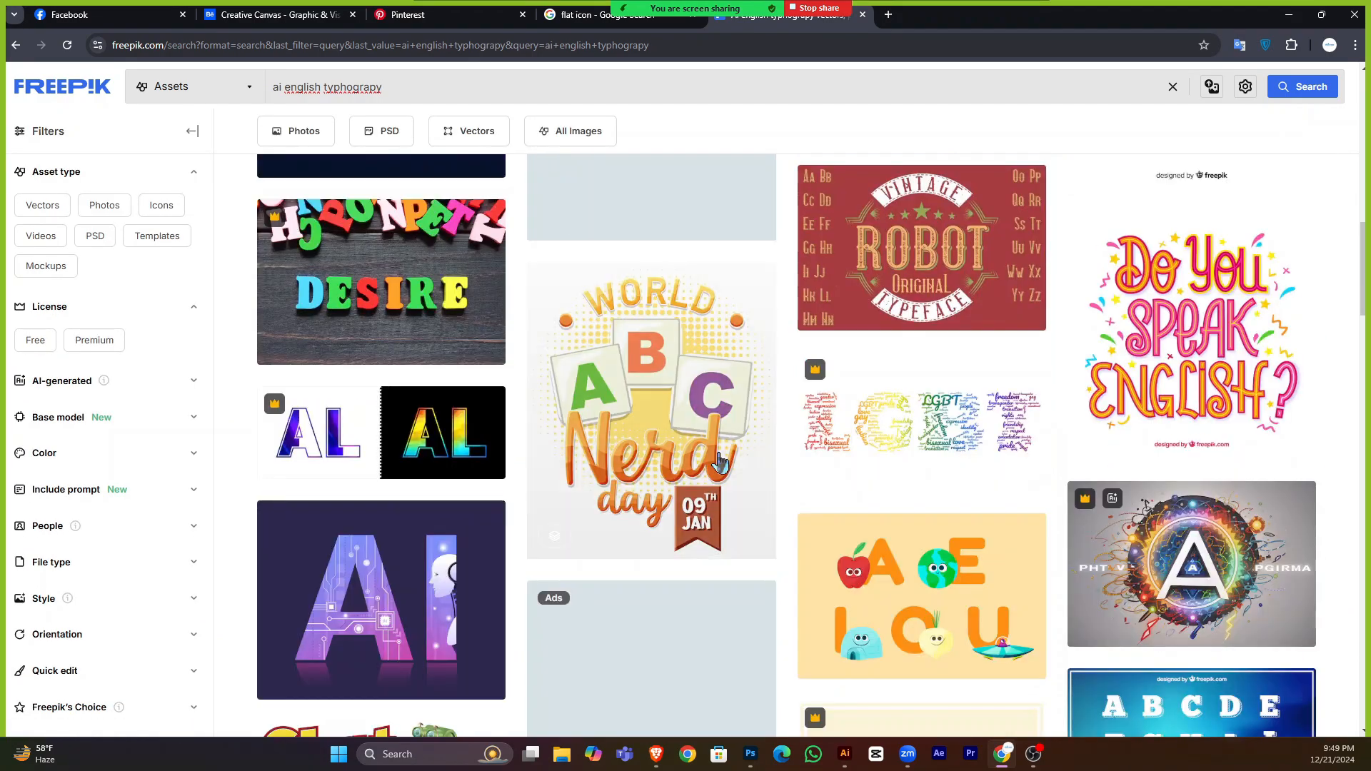
scroll(670, 499, down, 14)
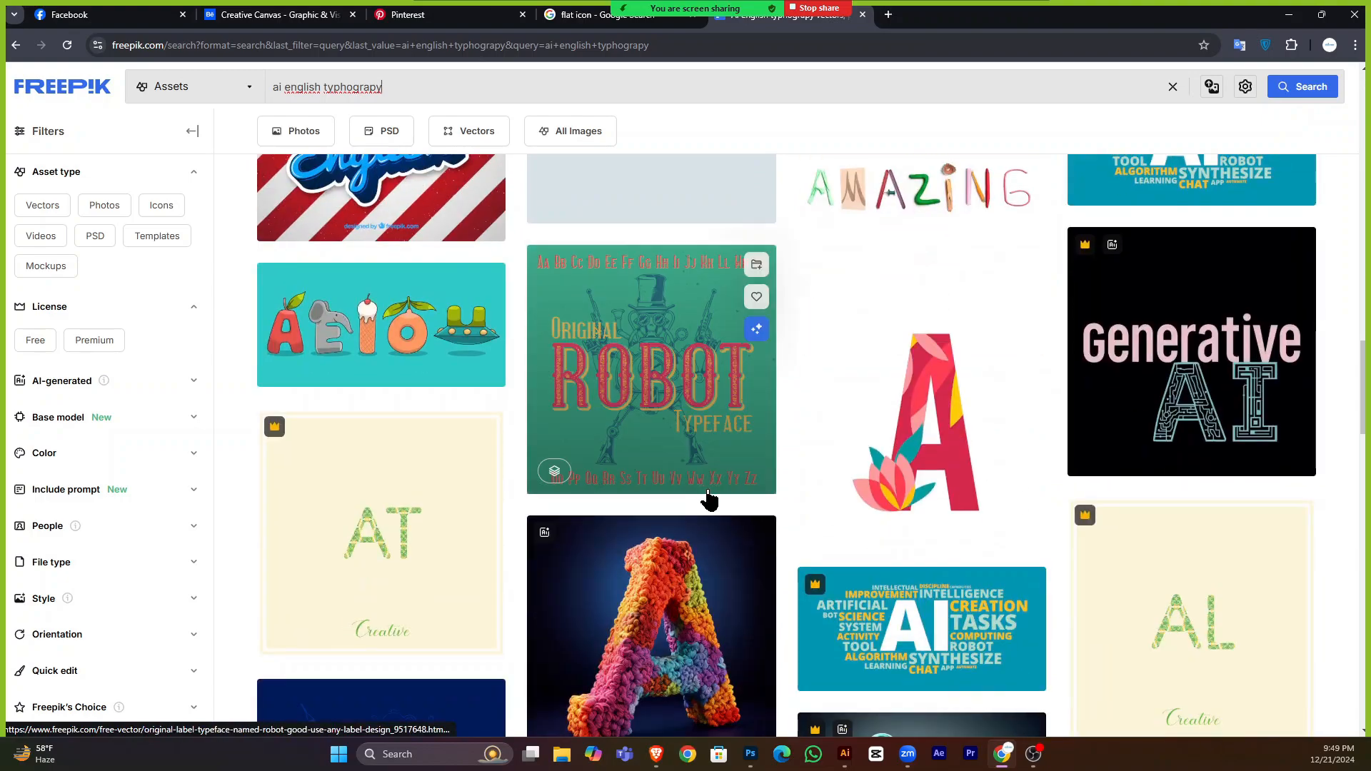
scroll(696, 519, down, 11)
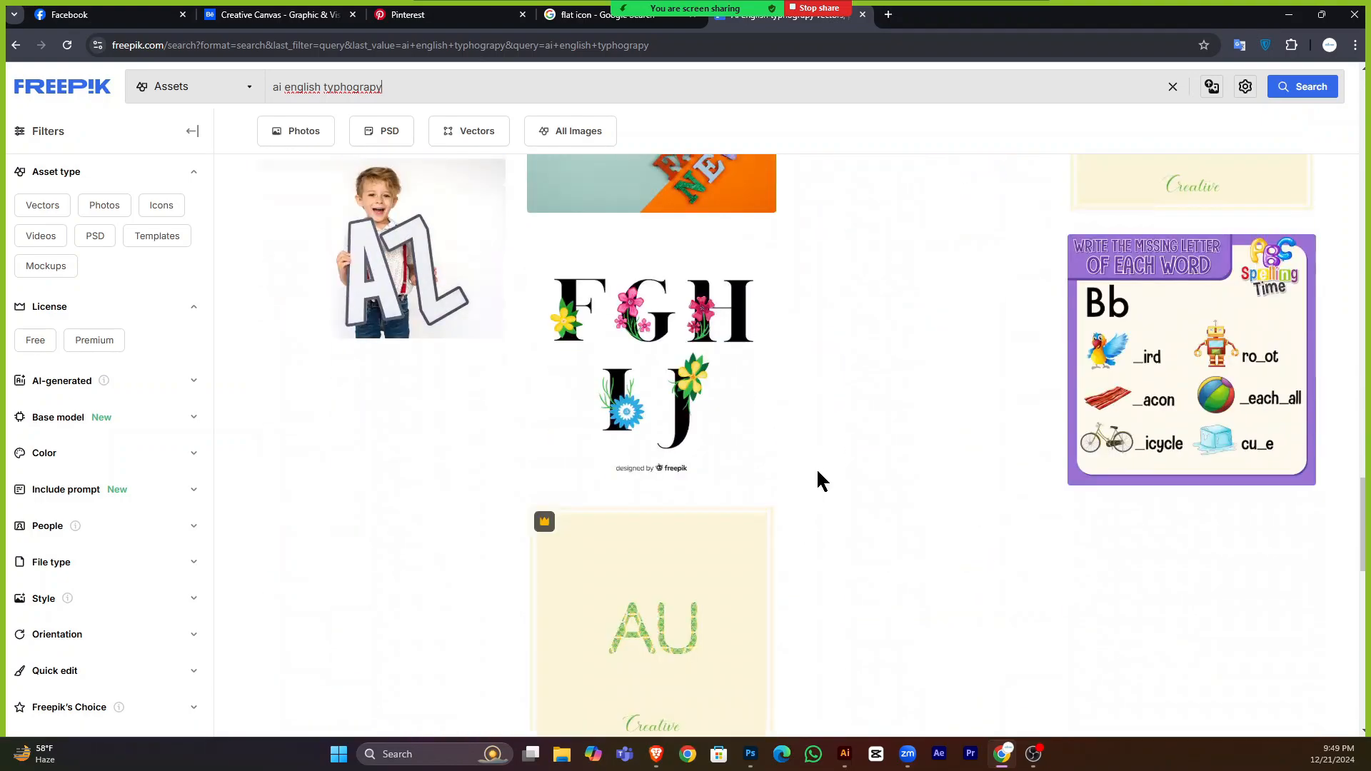
scroll(732, 481, up, 5)
scroll(638, 286, up, 5)
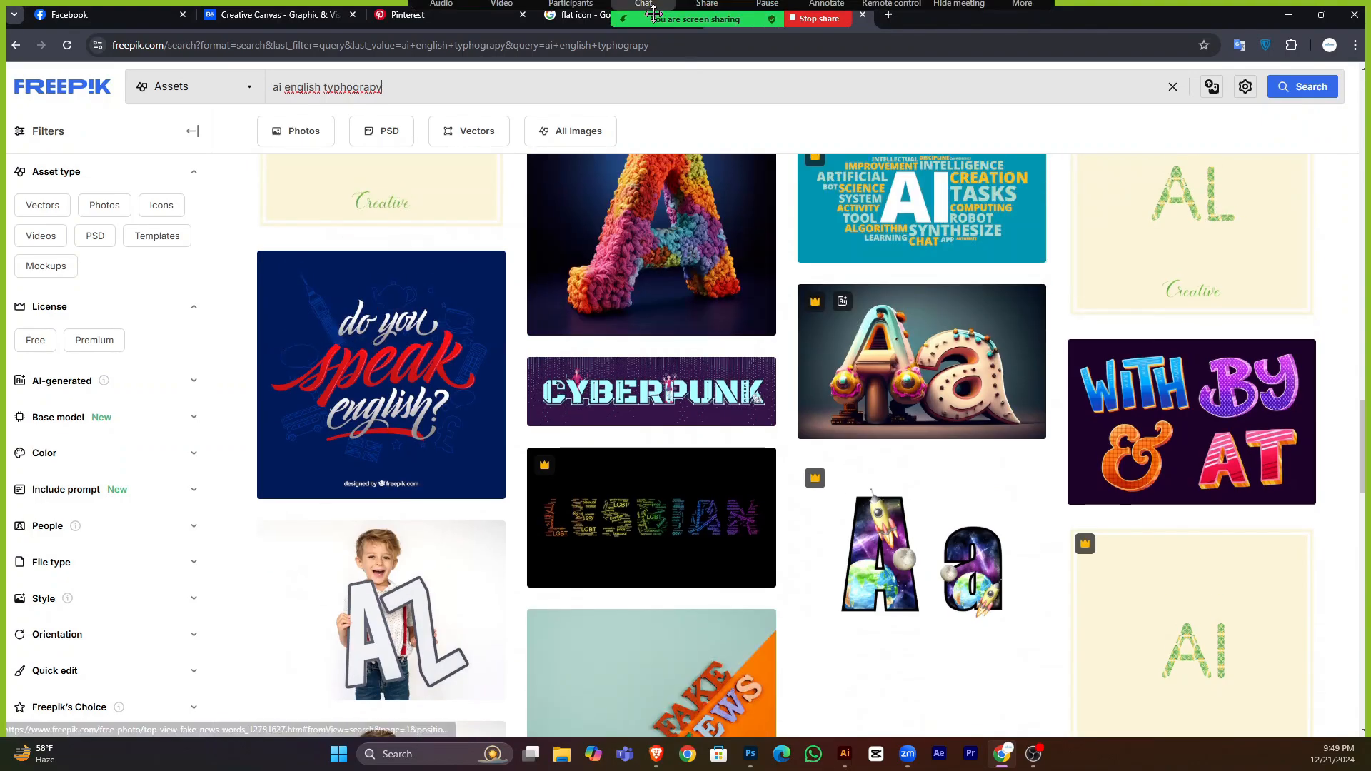
Open the IconScout website from the "flat icon" Google results, then close its tab.
click(580, 16)
click(430, 16)
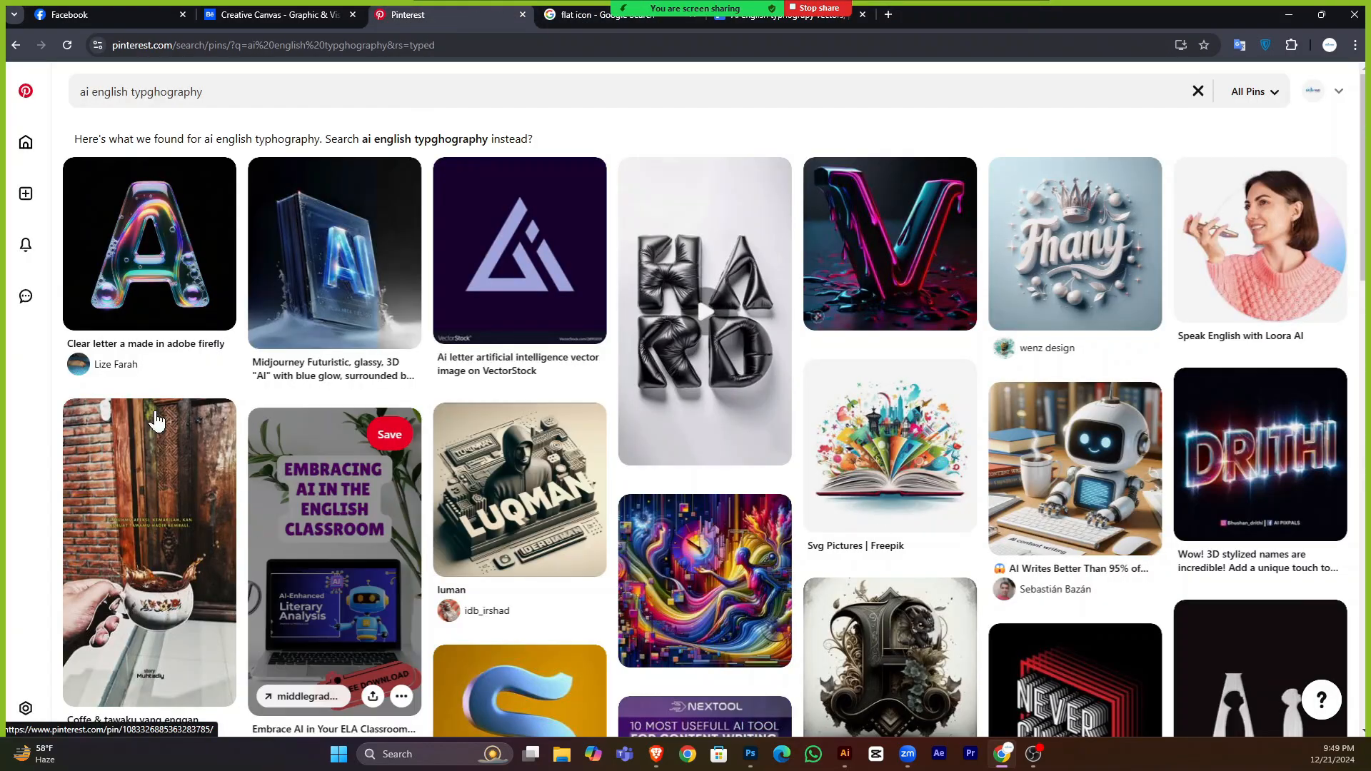
click(597, 16)
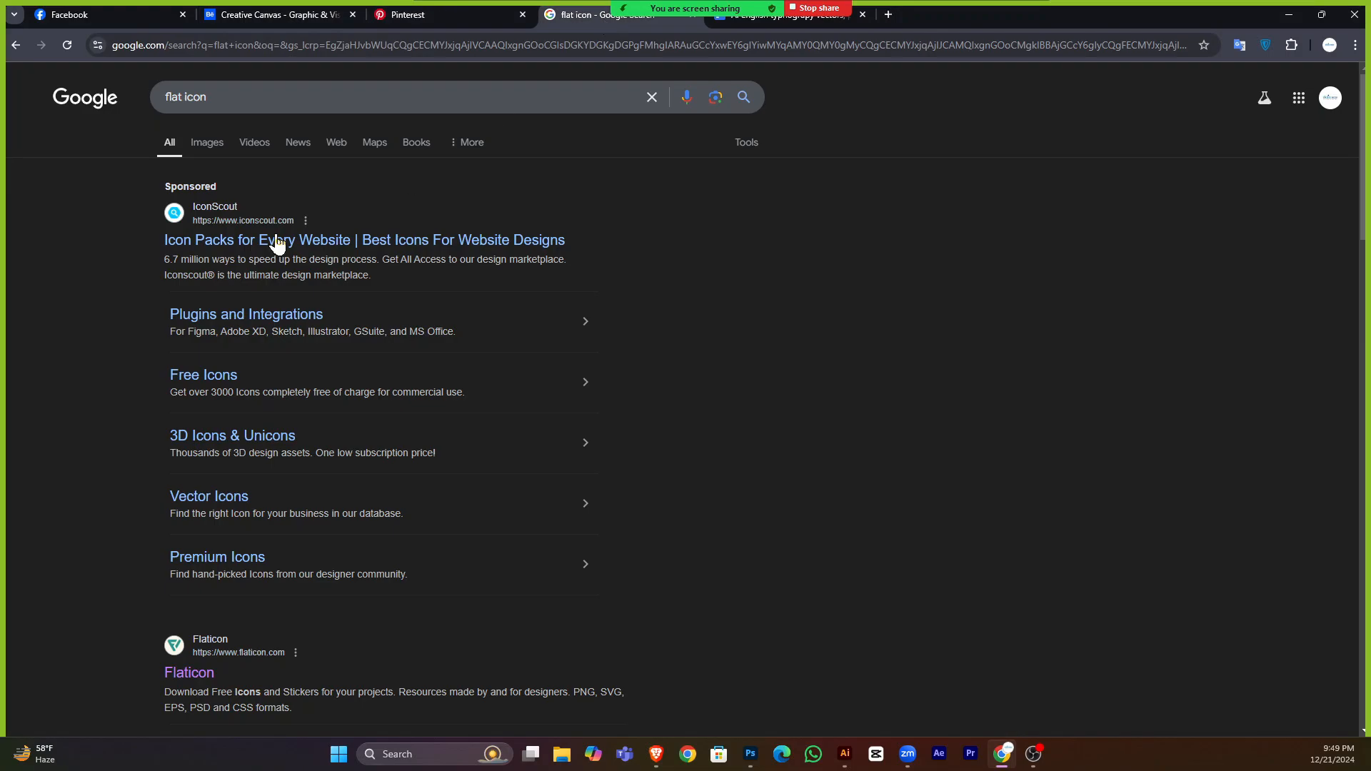
click(309, 244)
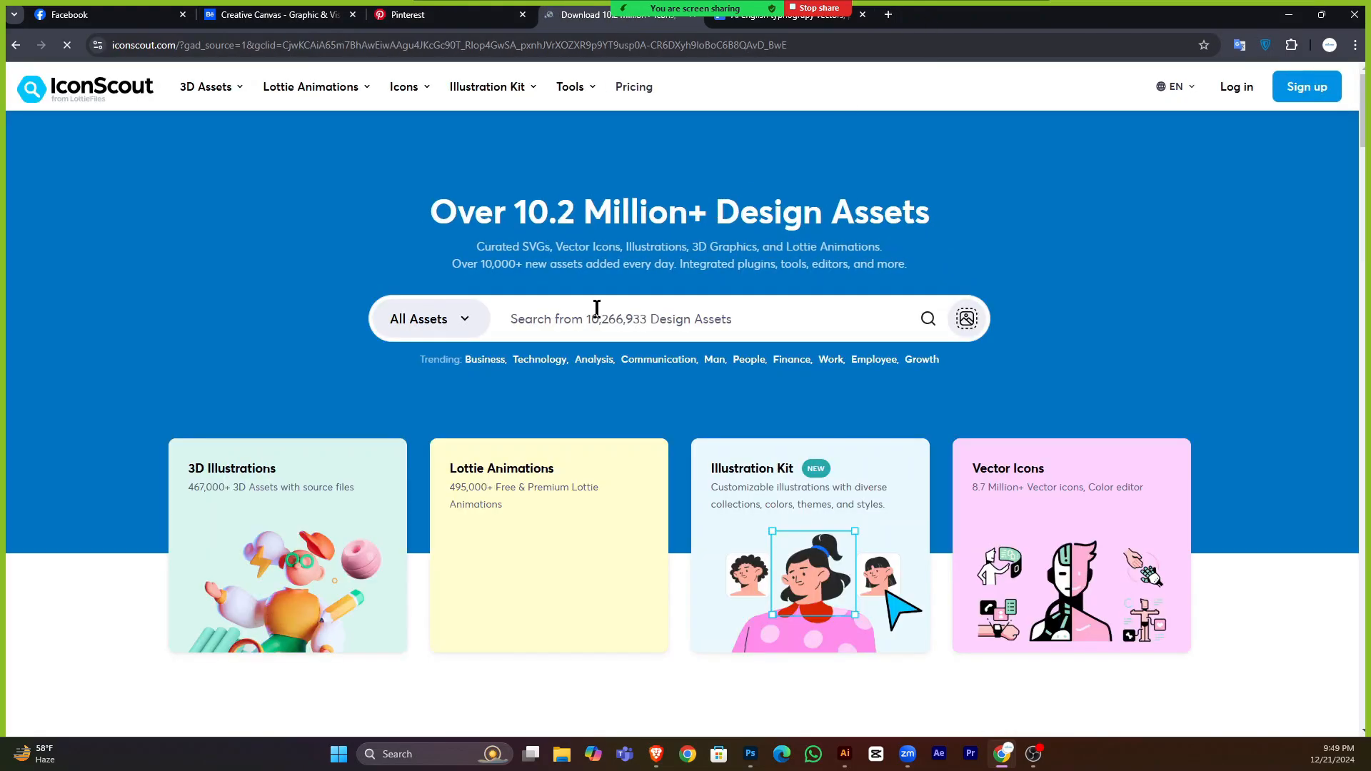
click(693, 16)
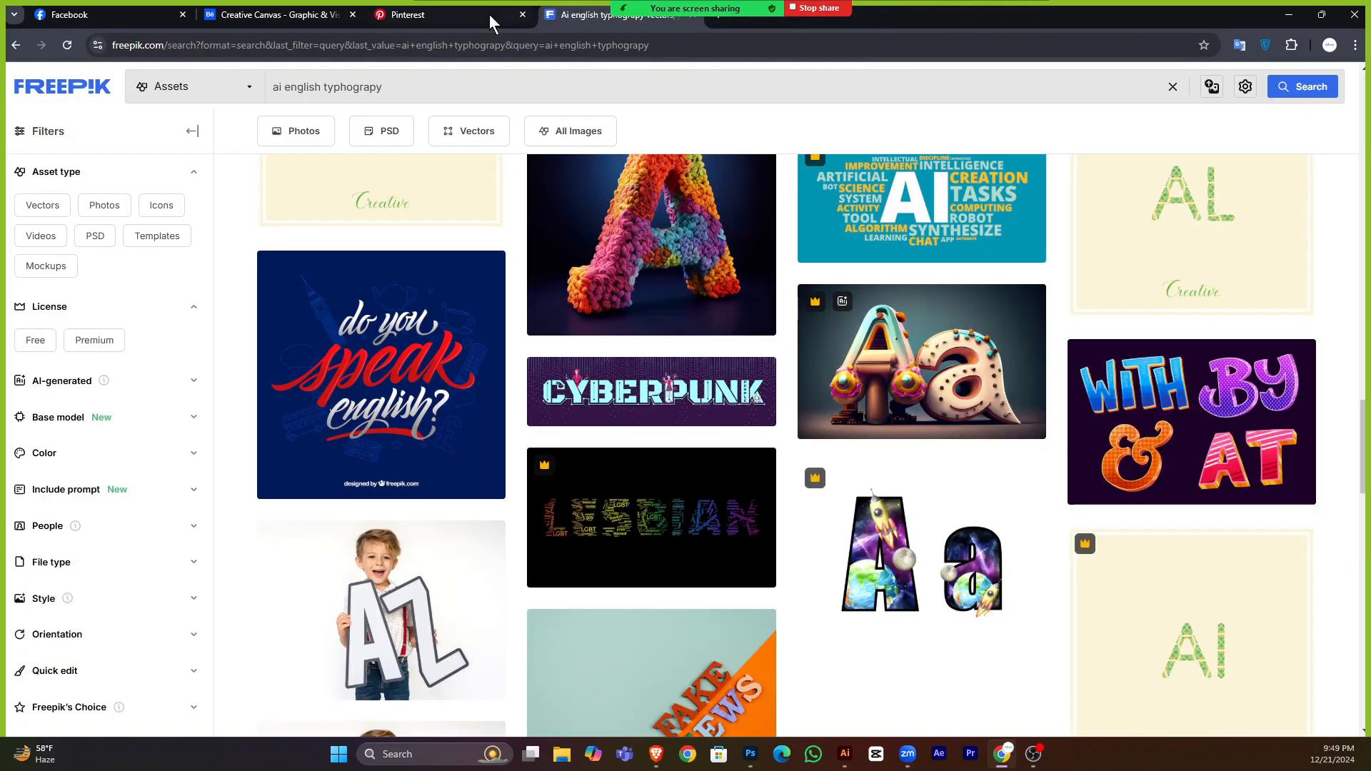
Return to Pinterest and open its home feed.
click(435, 15)
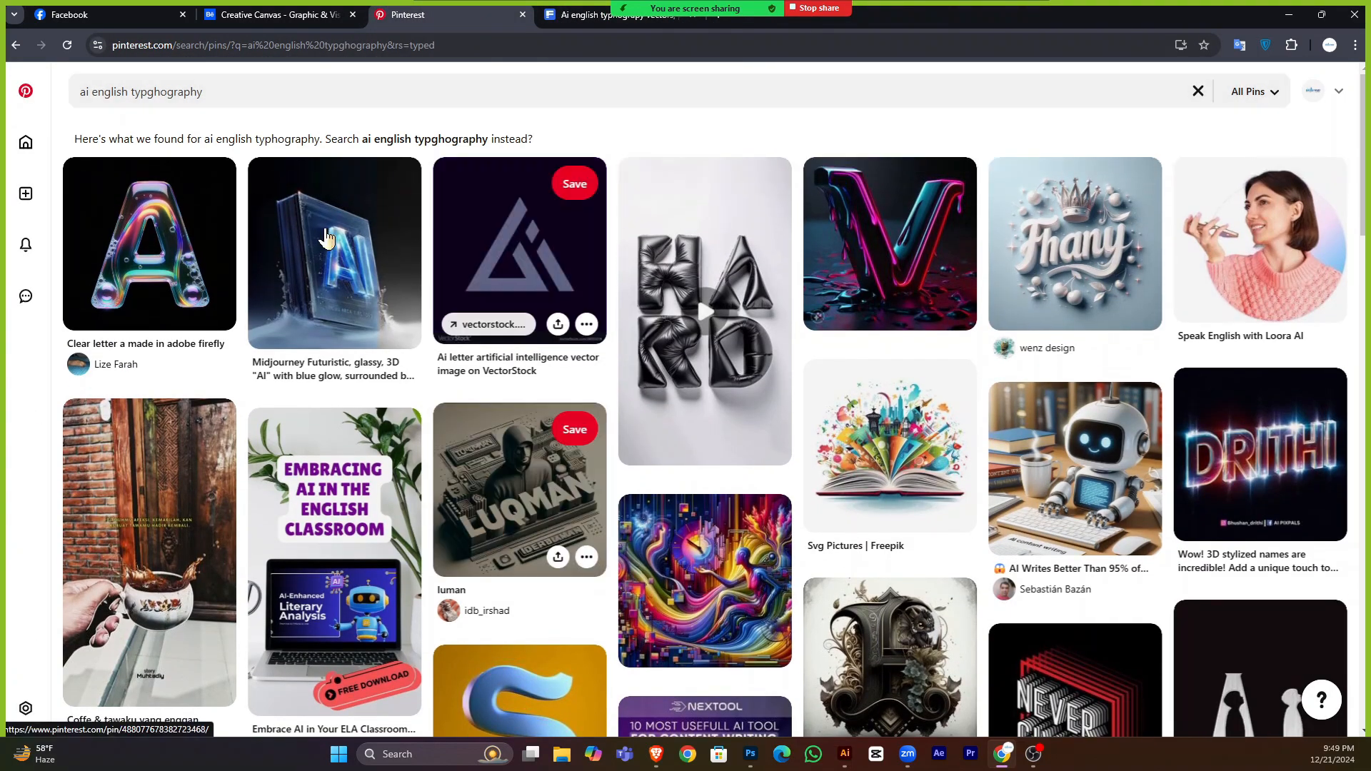
click(26, 90)
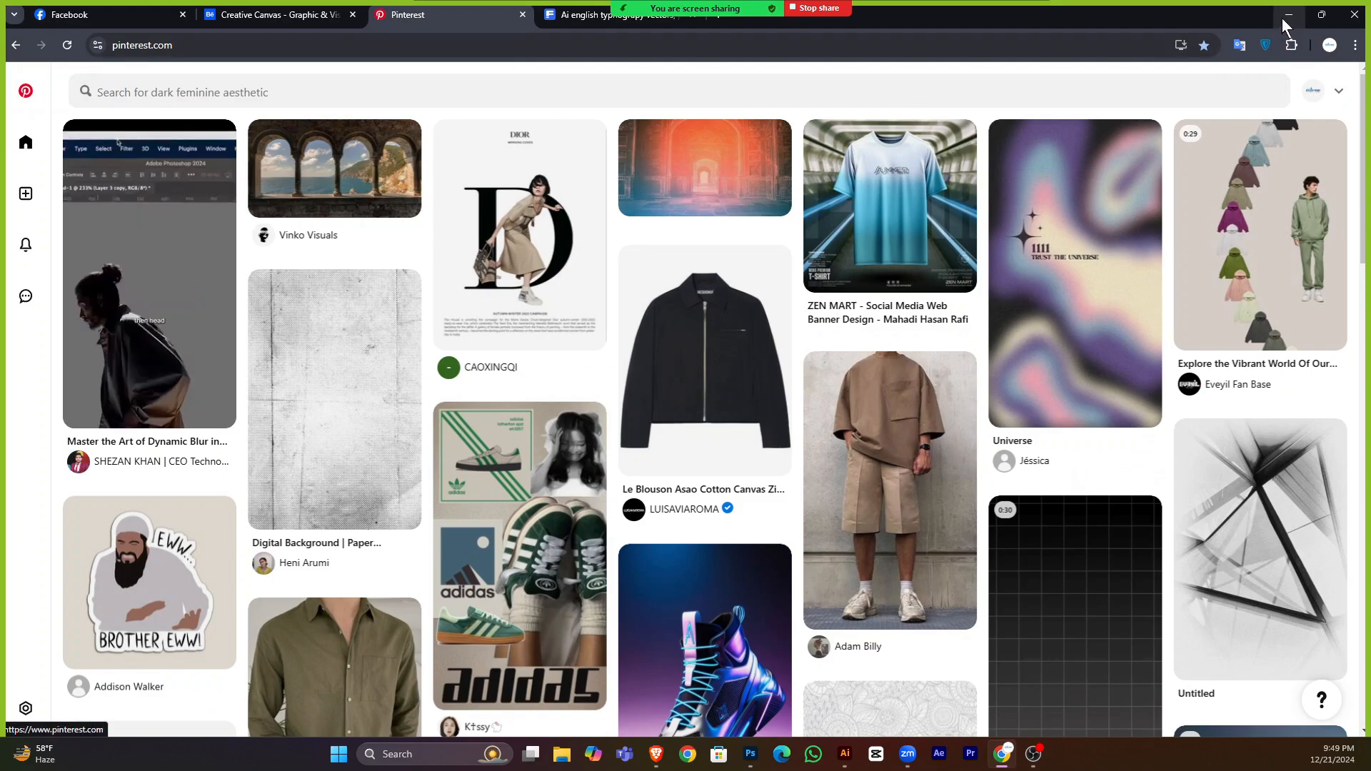
click(1322, 14)
click(878, 157)
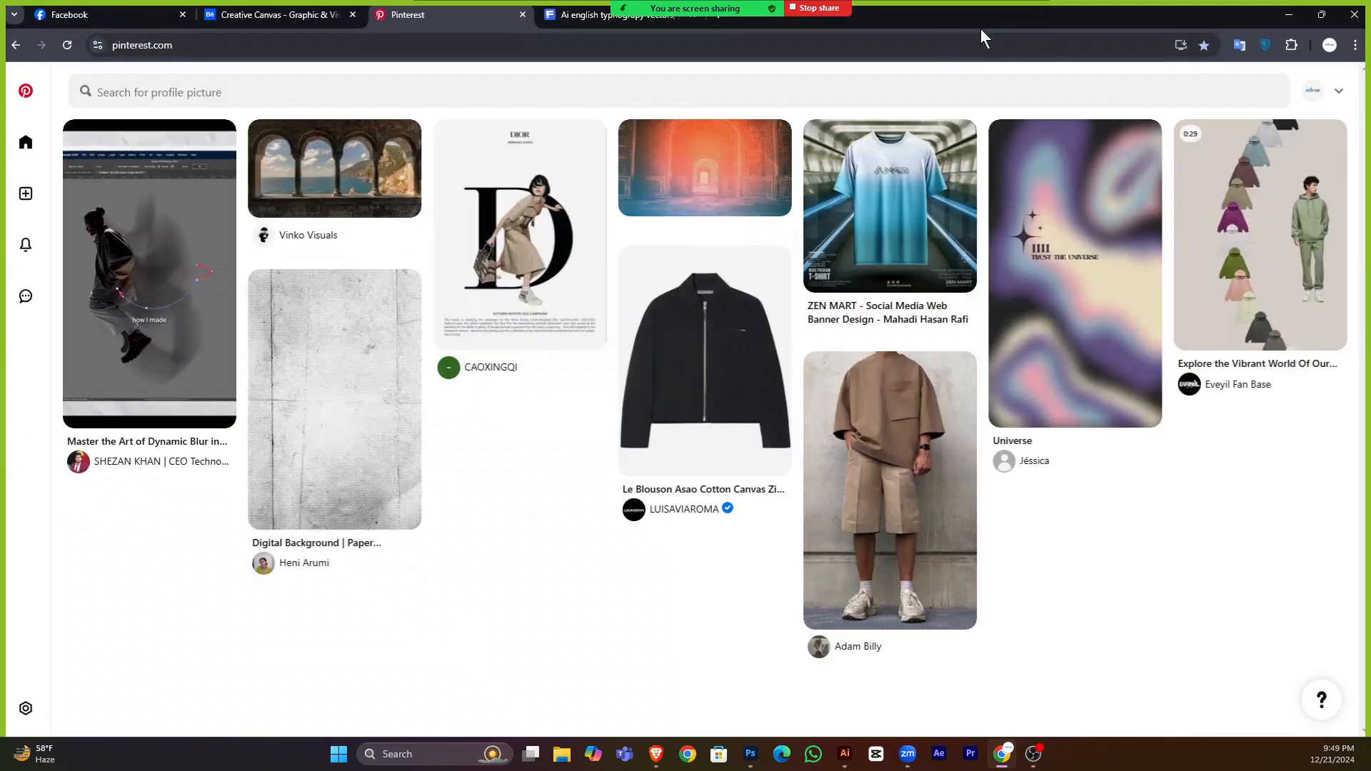
drag(985, 36, 979, 50)
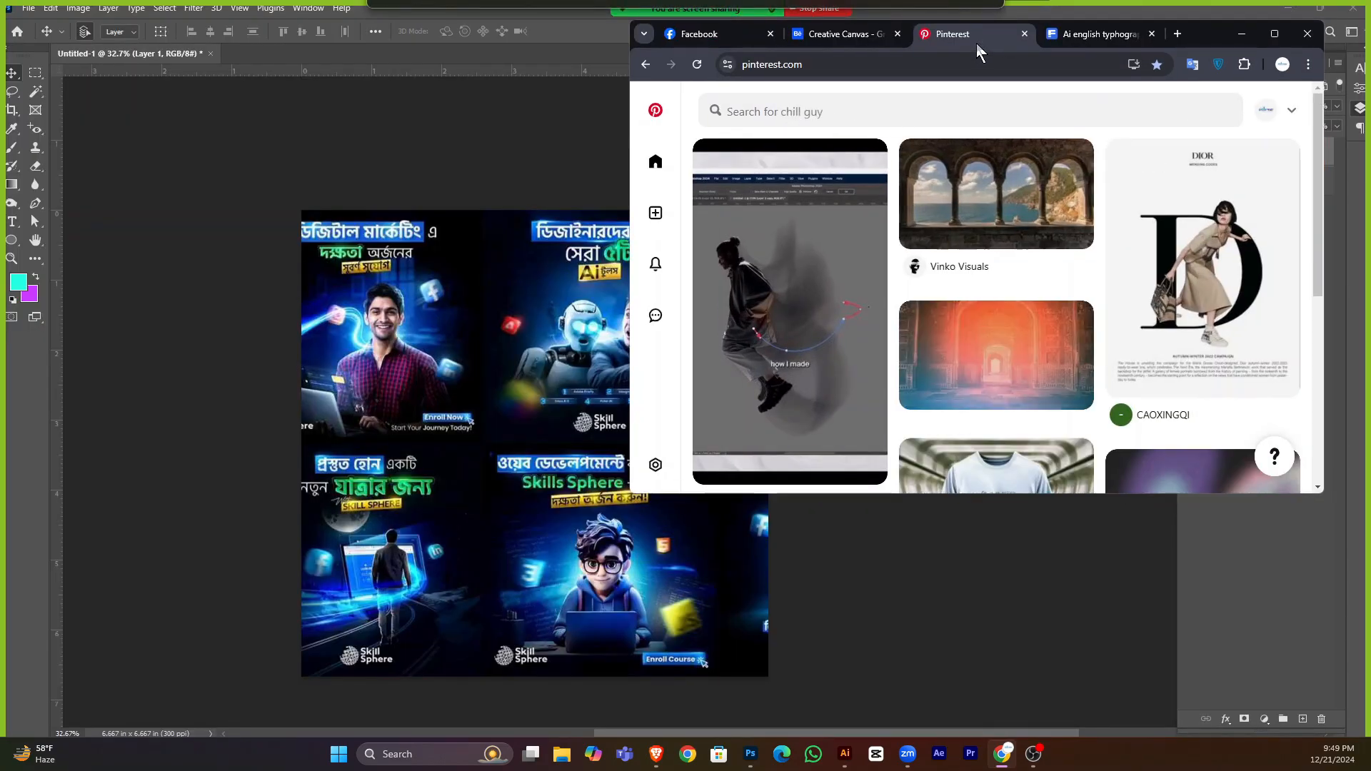
click(1275, 36)
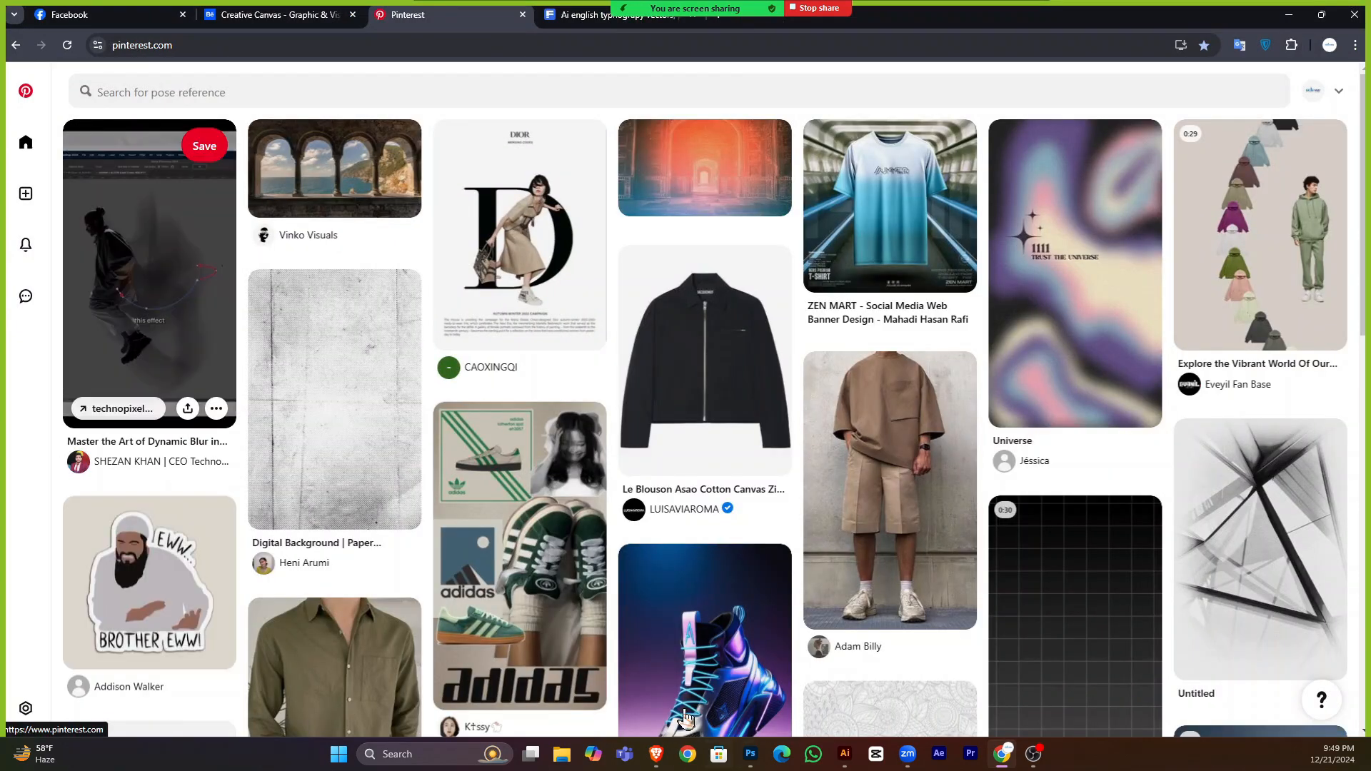
click(750, 754)
click(257, 264)
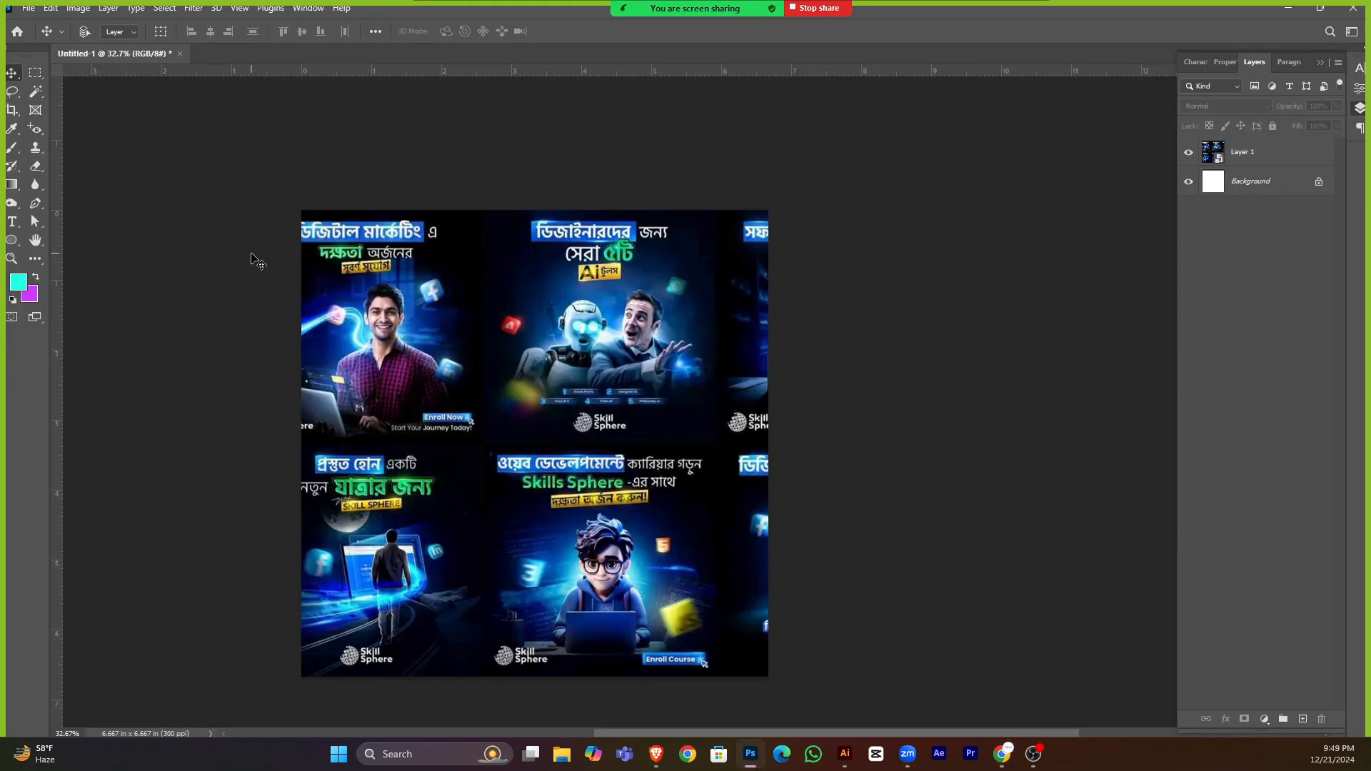
key(ctrl+n)
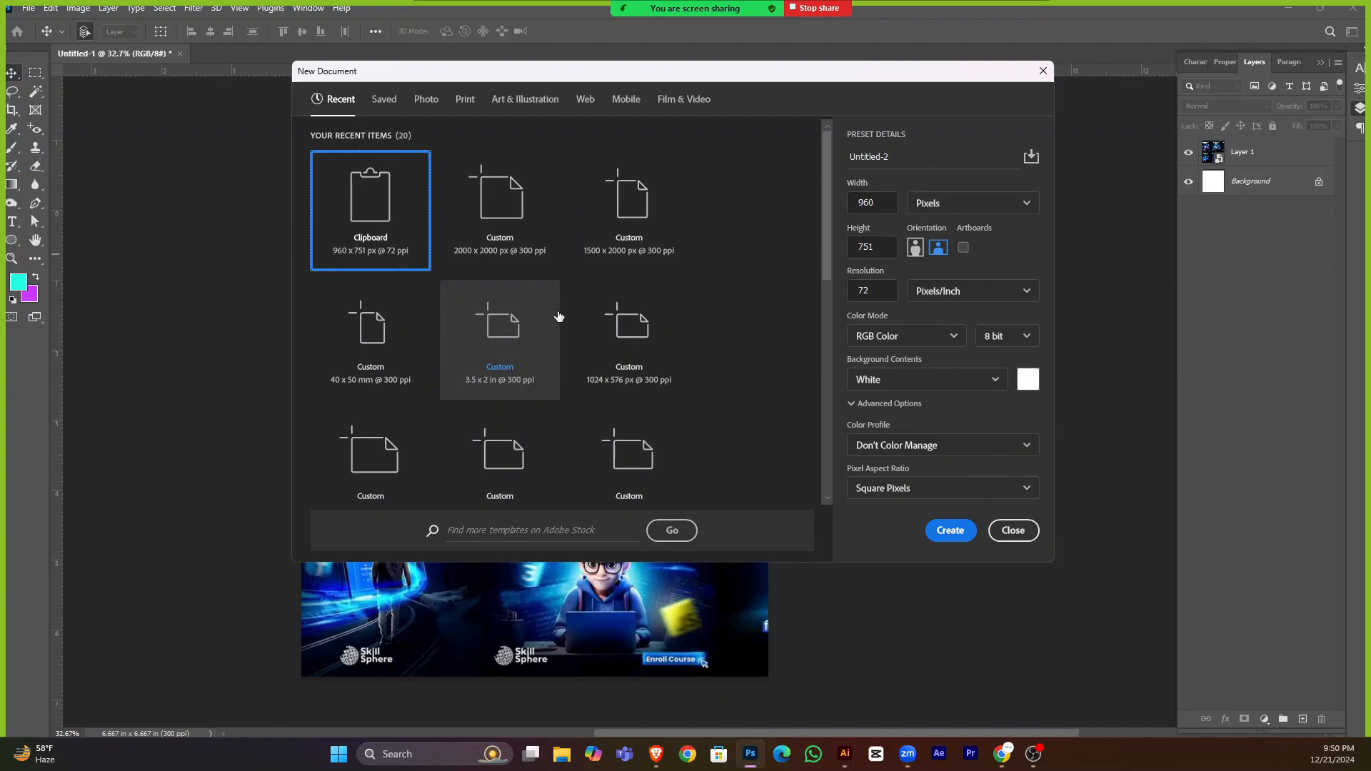
click(1043, 74)
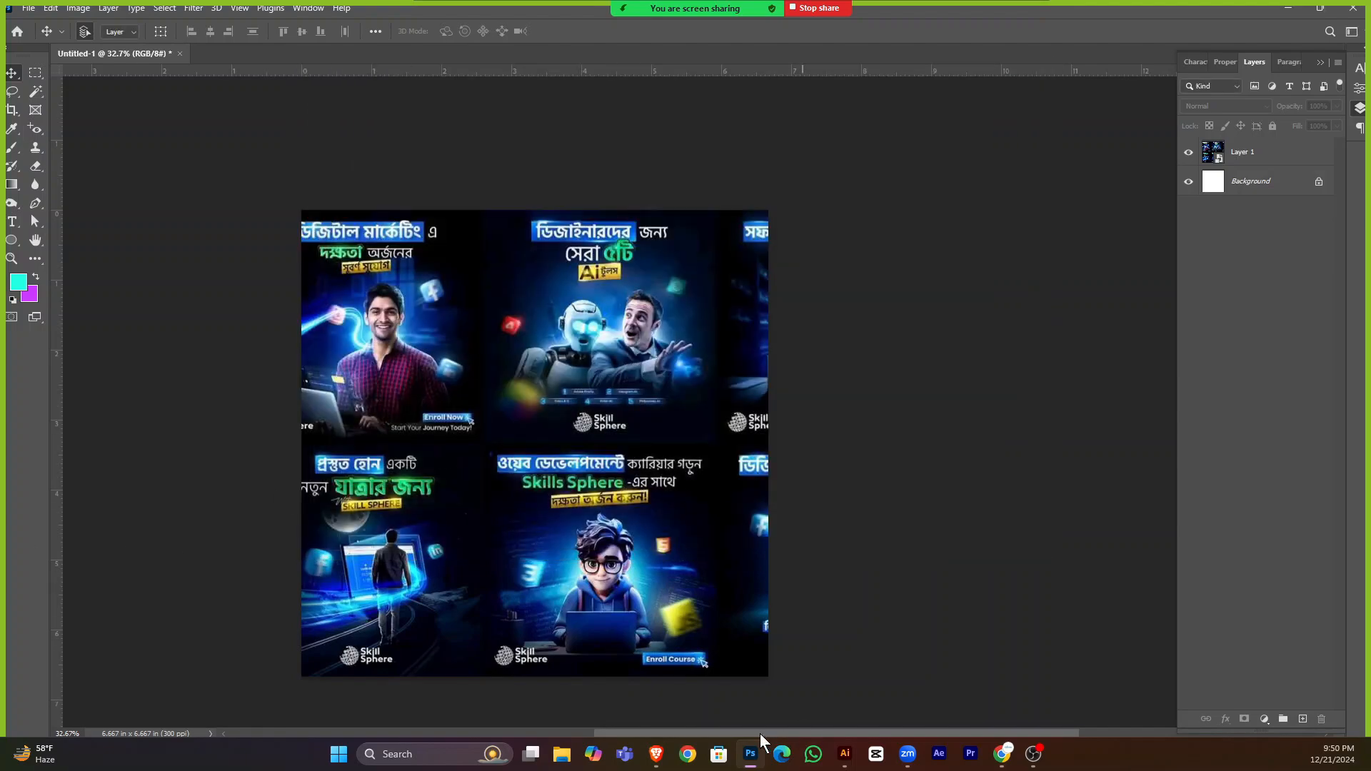
click(1002, 753)
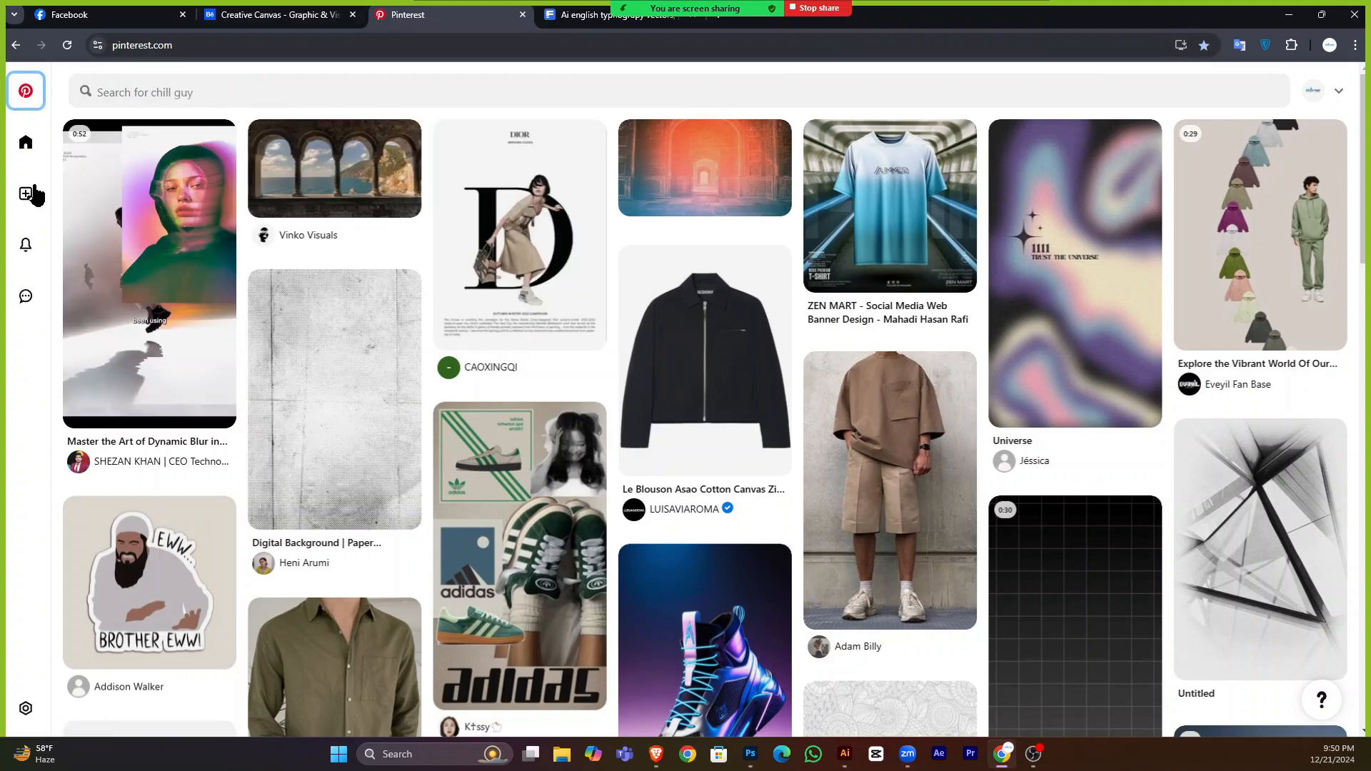
Look over the projects on the Creative Canvas Behance profile.
click(255, 24)
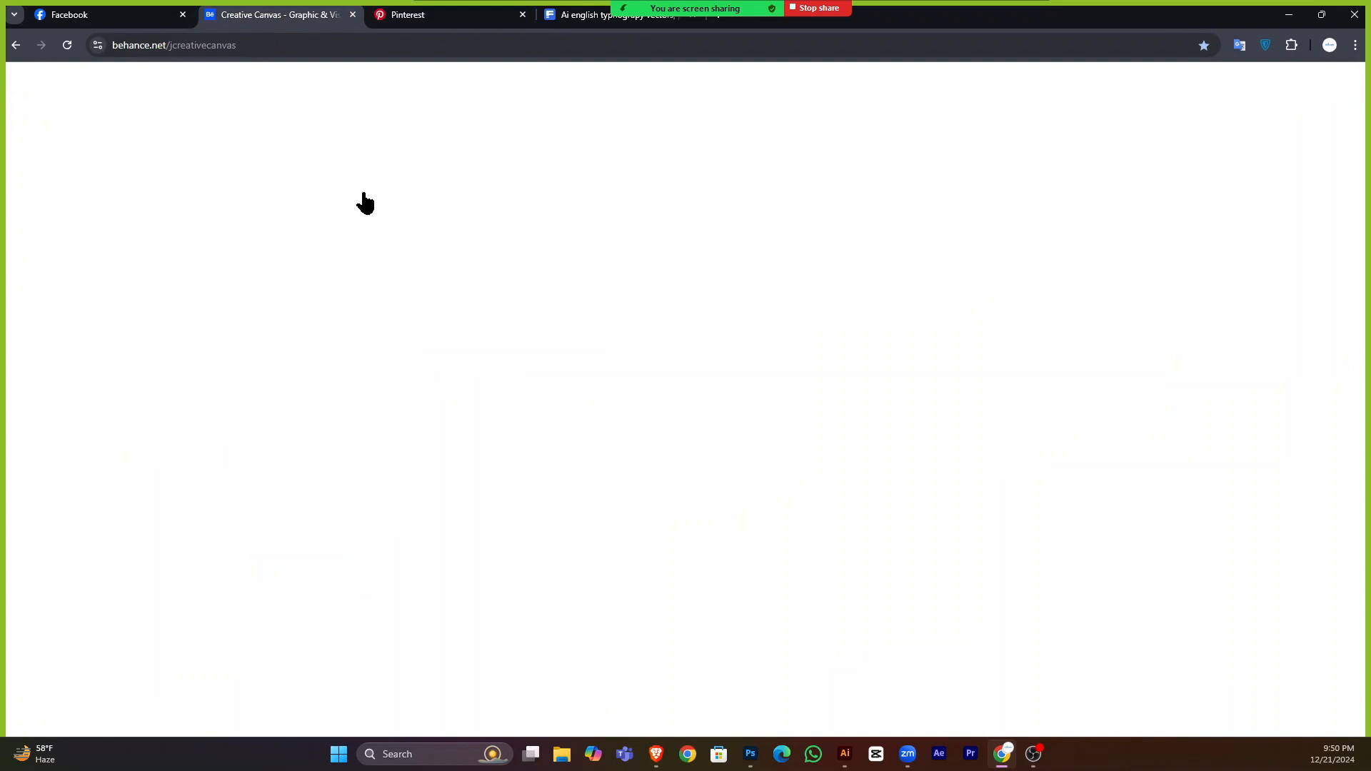
scroll(296, 493, down, 1)
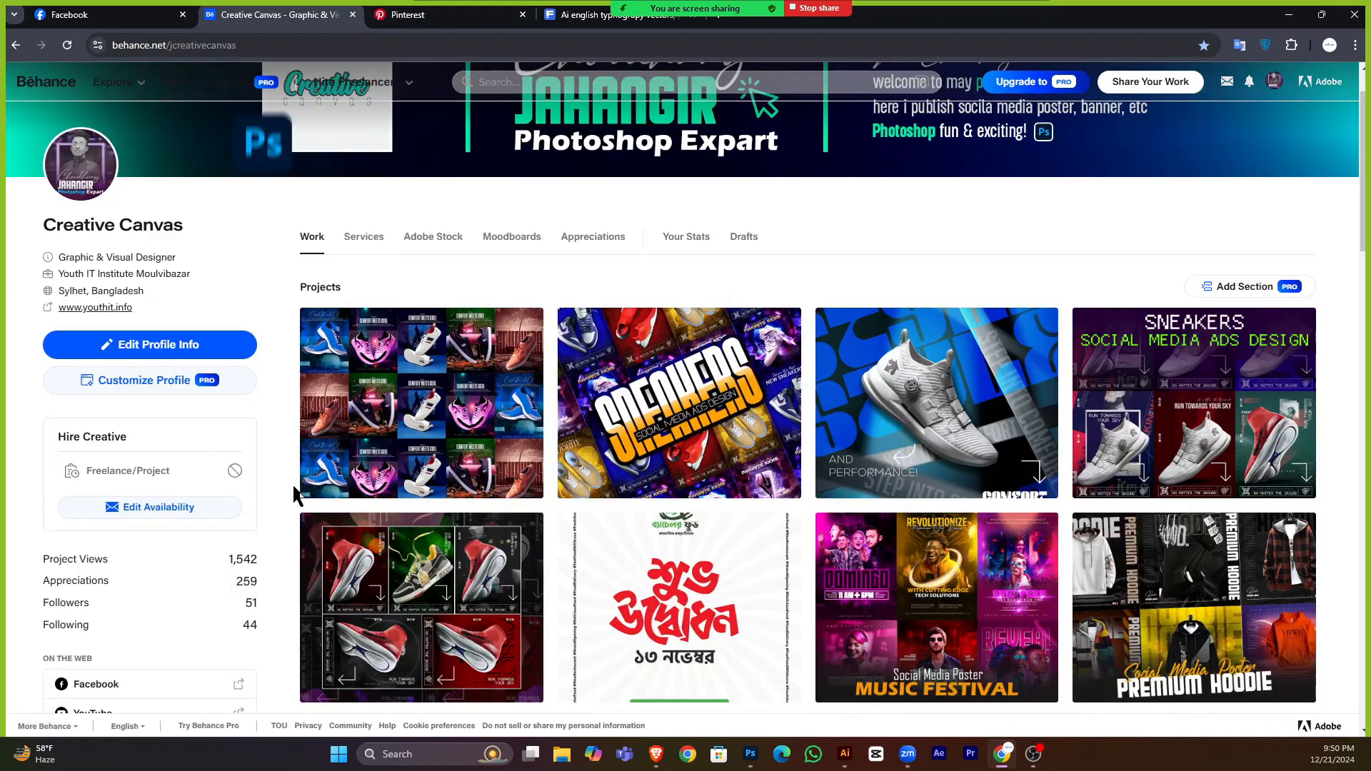
scroll(297, 493, down, 10)
scroll(254, 183, up, 12)
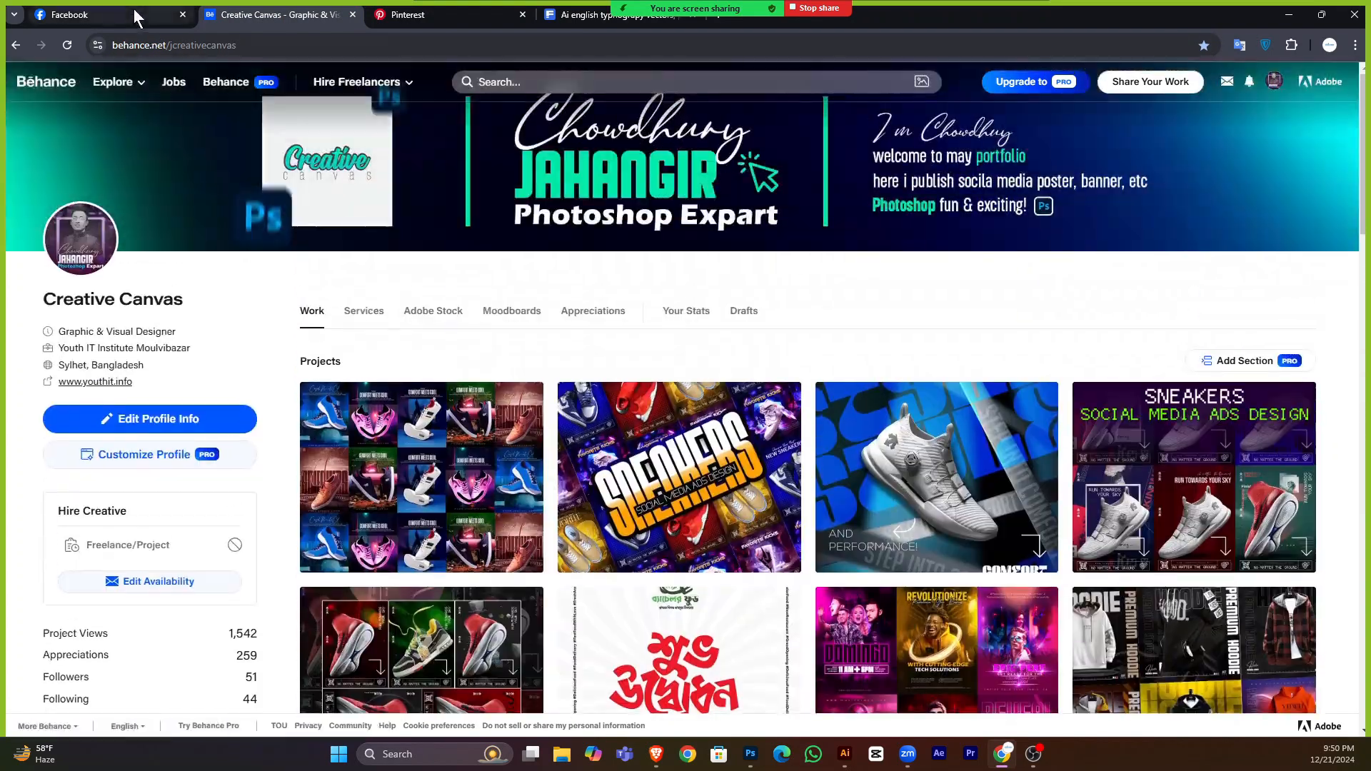
Exit the Facebook photo view, search Facebook for "ostad" and open the Ostad page.
click(138, 18)
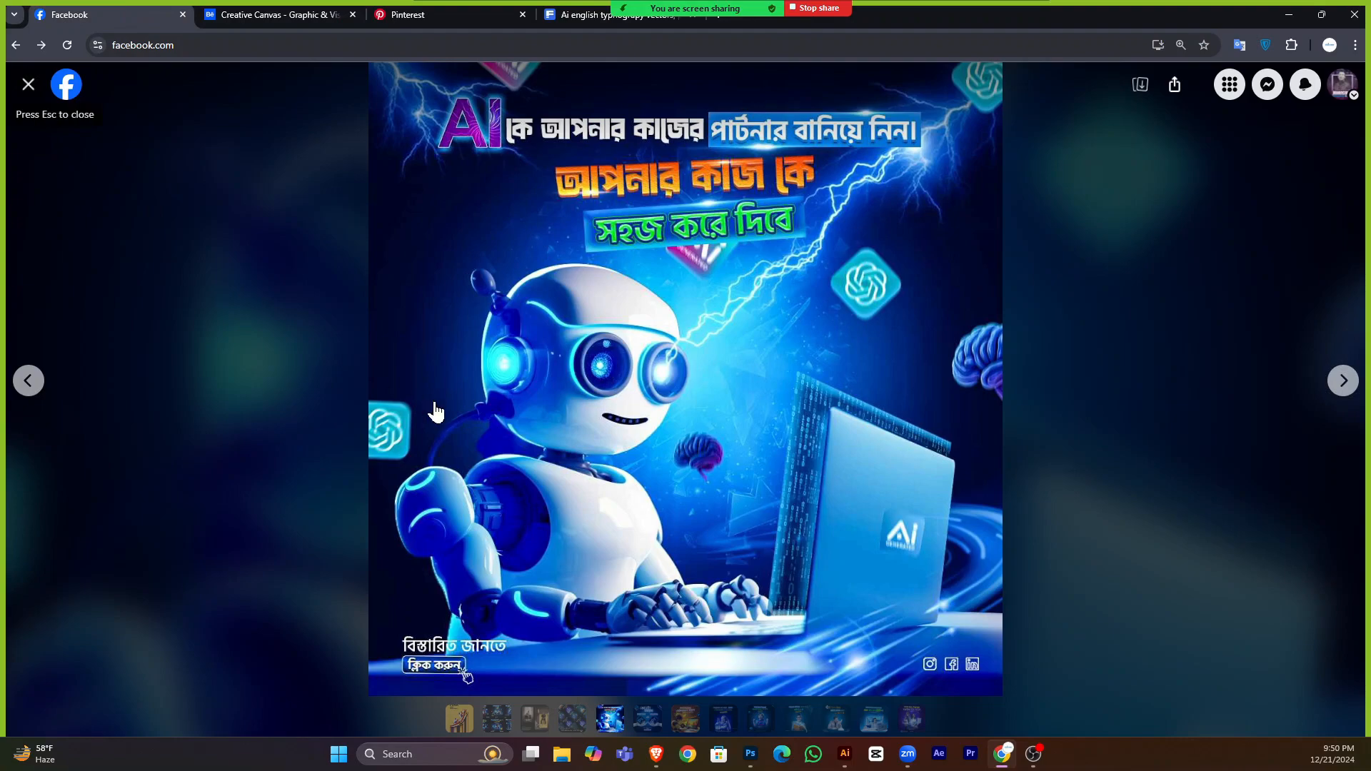
key(Escape)
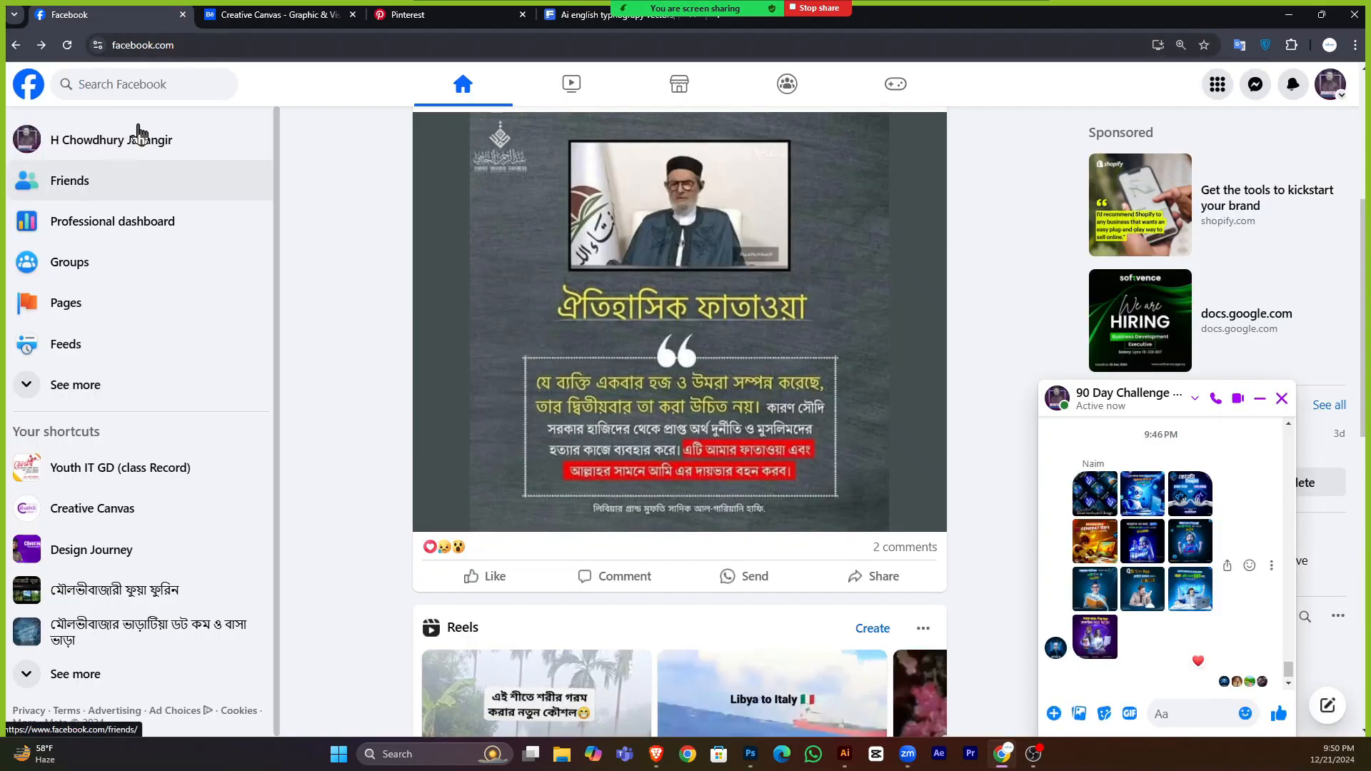
click(96, 85)
text(ostad)
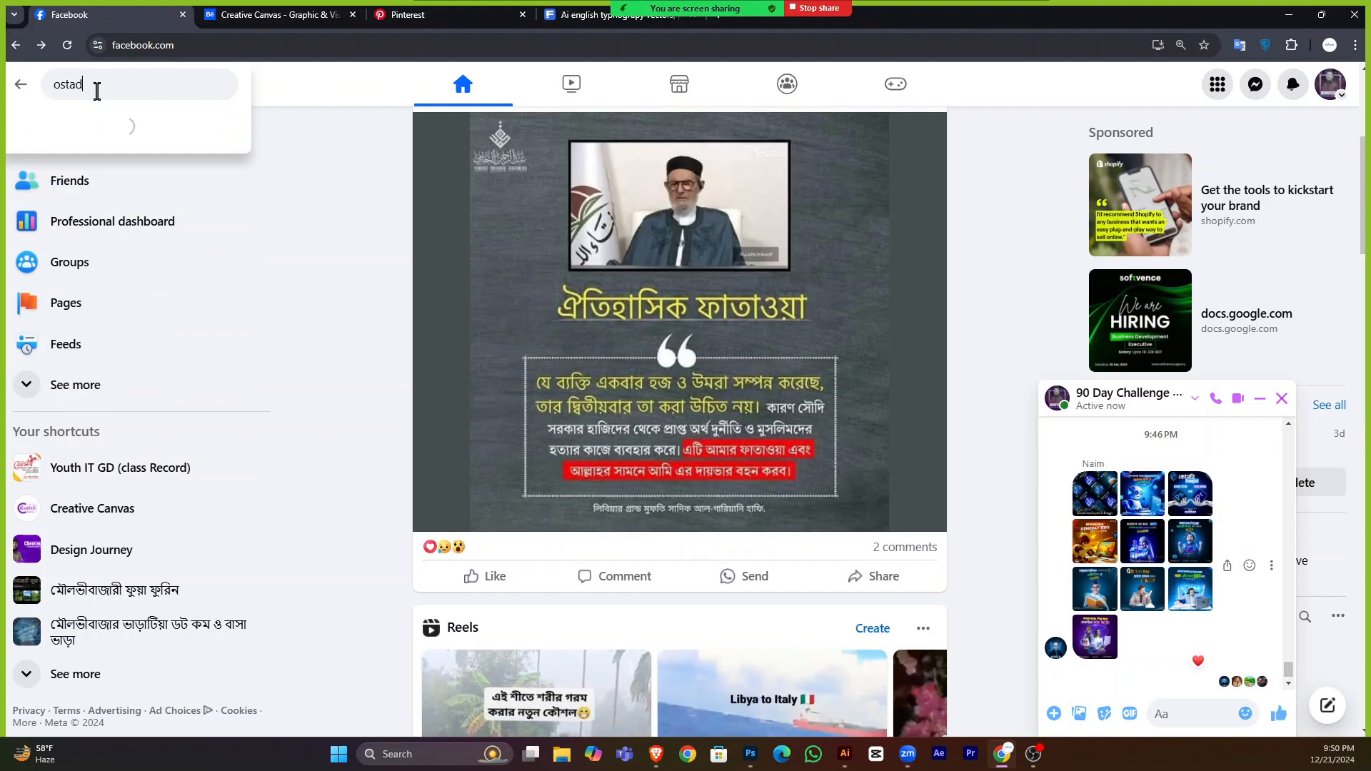
click(75, 129)
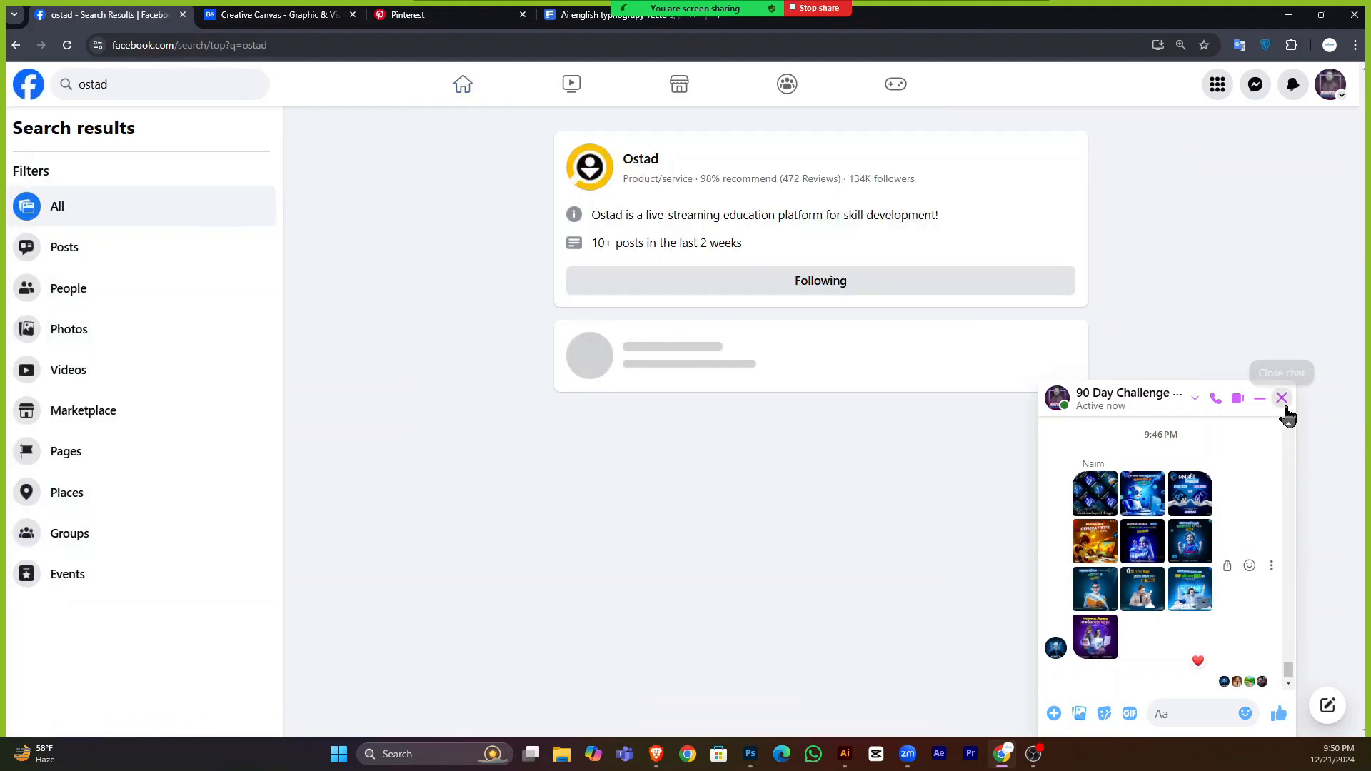
click(1282, 398)
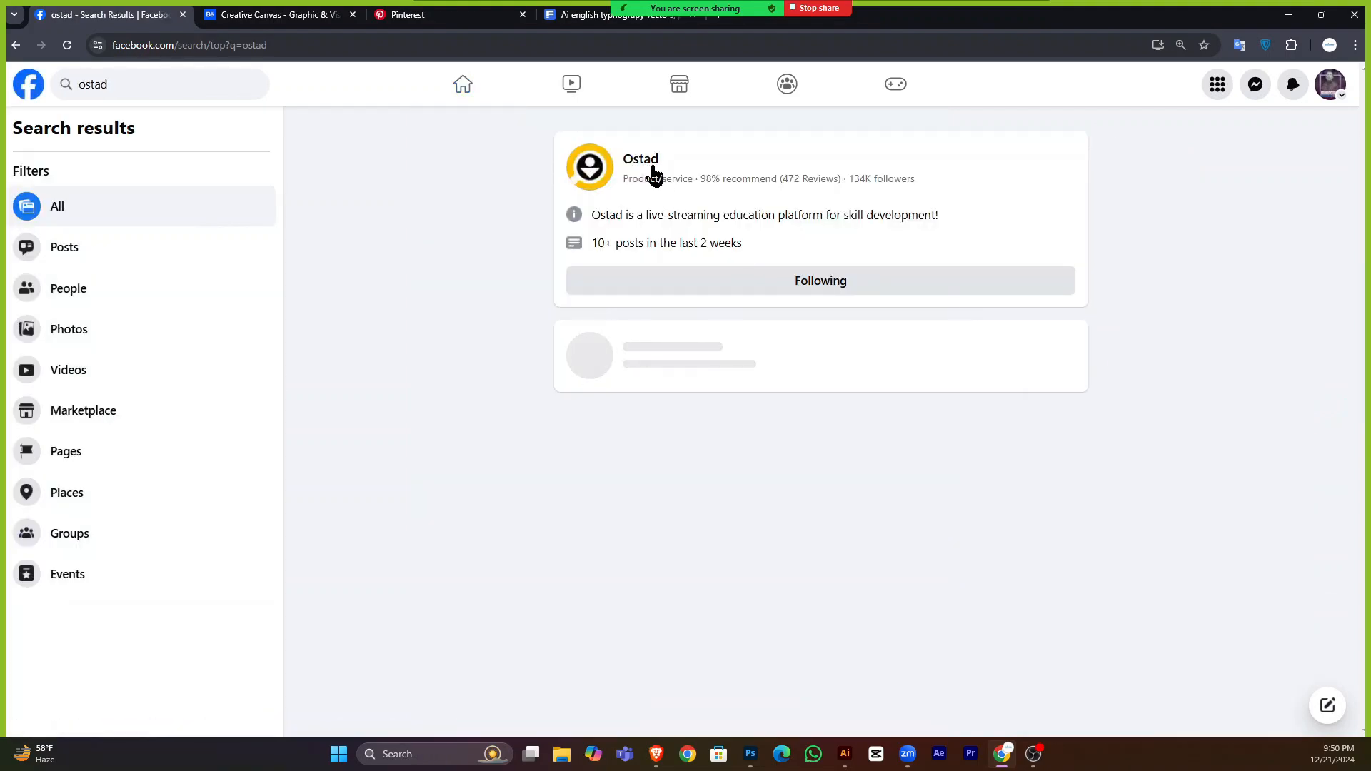
click(651, 172)
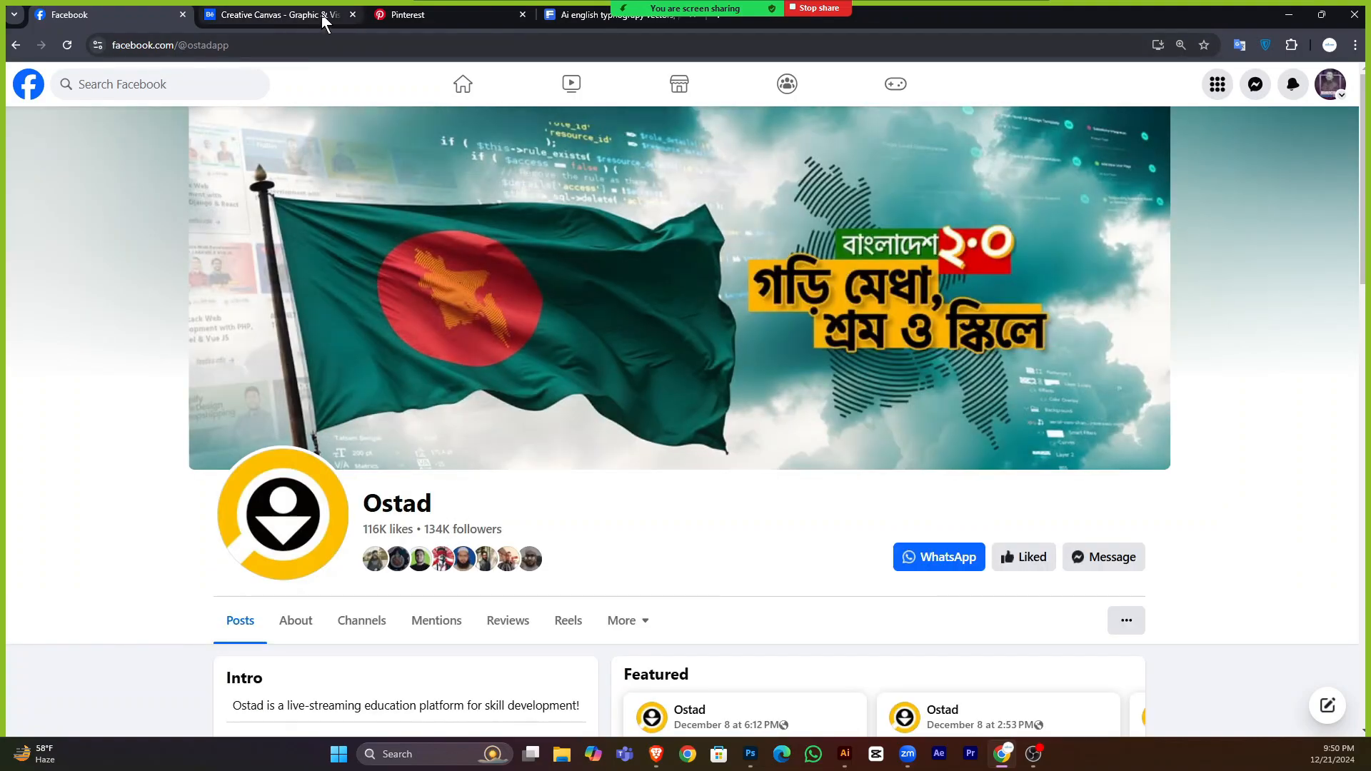
Search Facebook for "creative it institute" and open the Creative IT Institute page from the results.
click(141, 84)
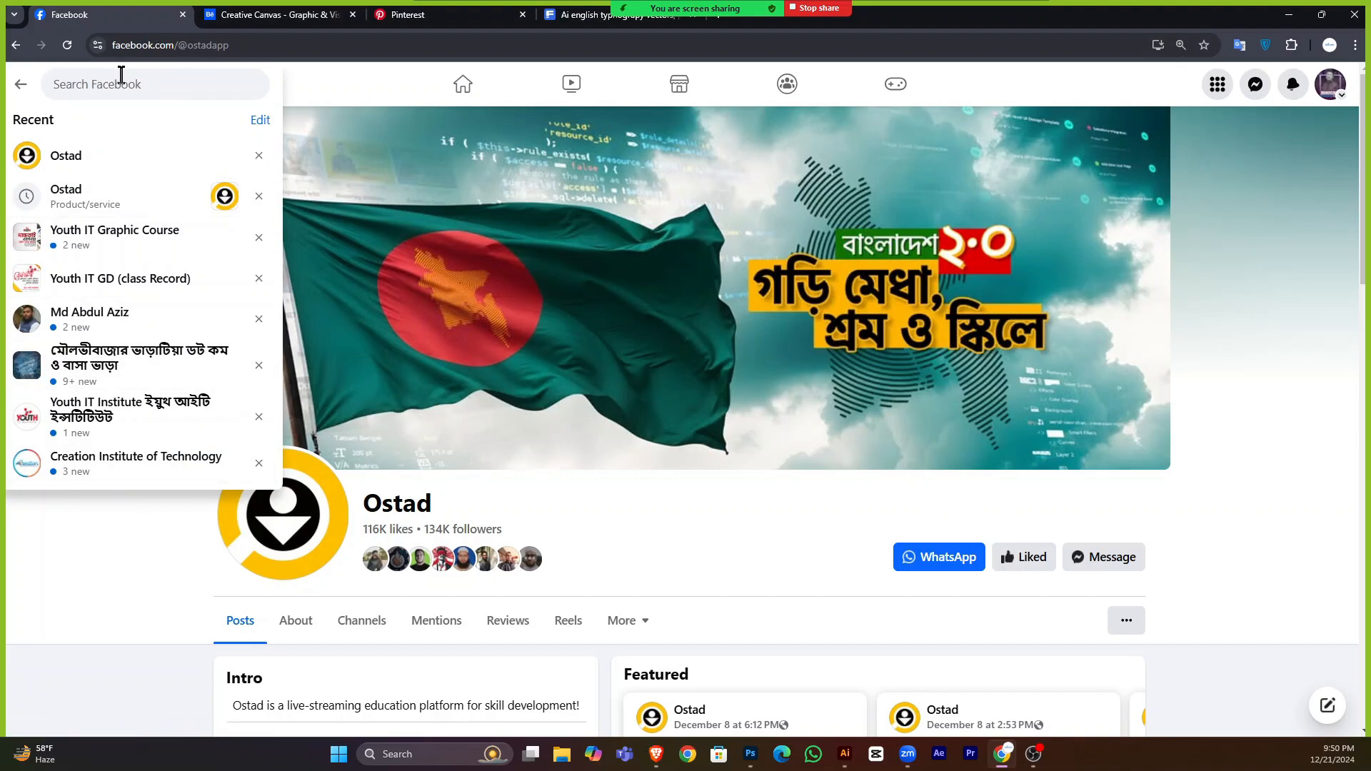
text(crea)
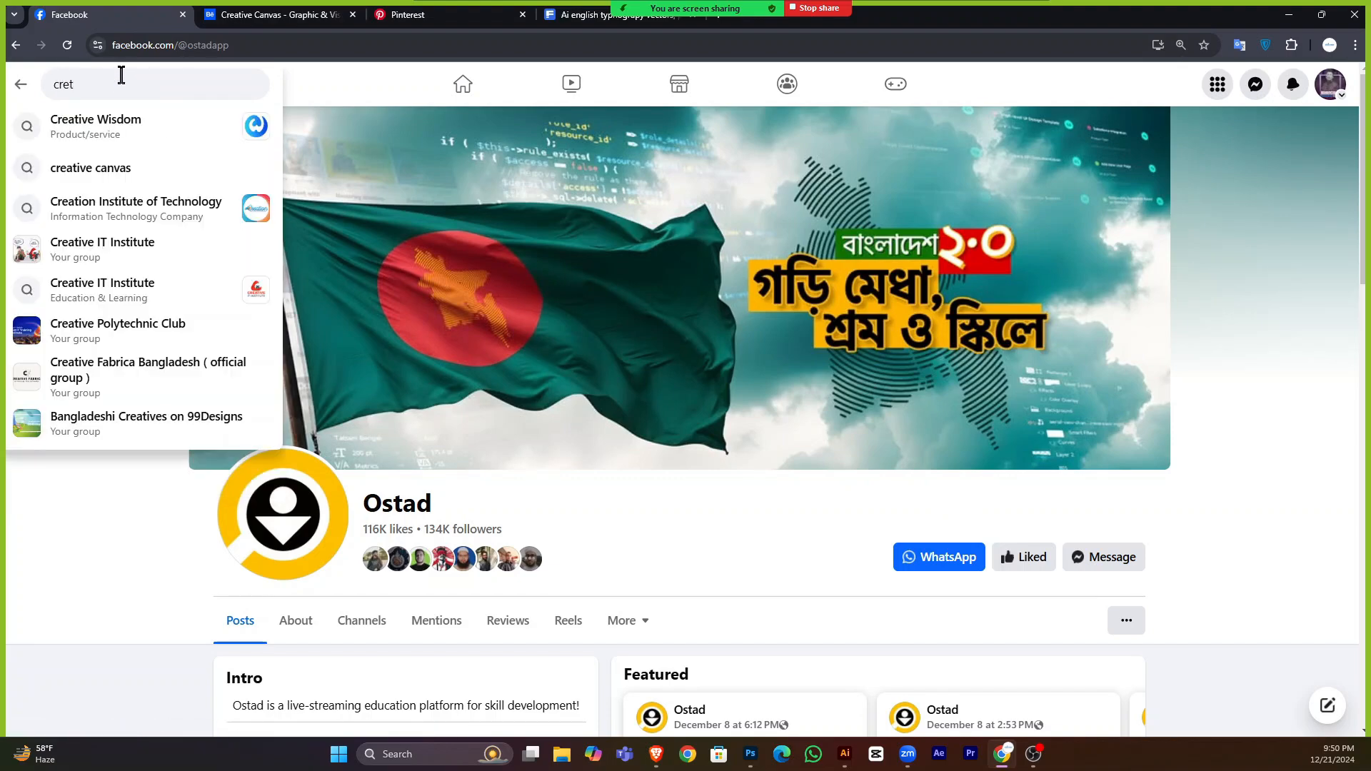
text(t)
key(BackSpace)
text(ati)
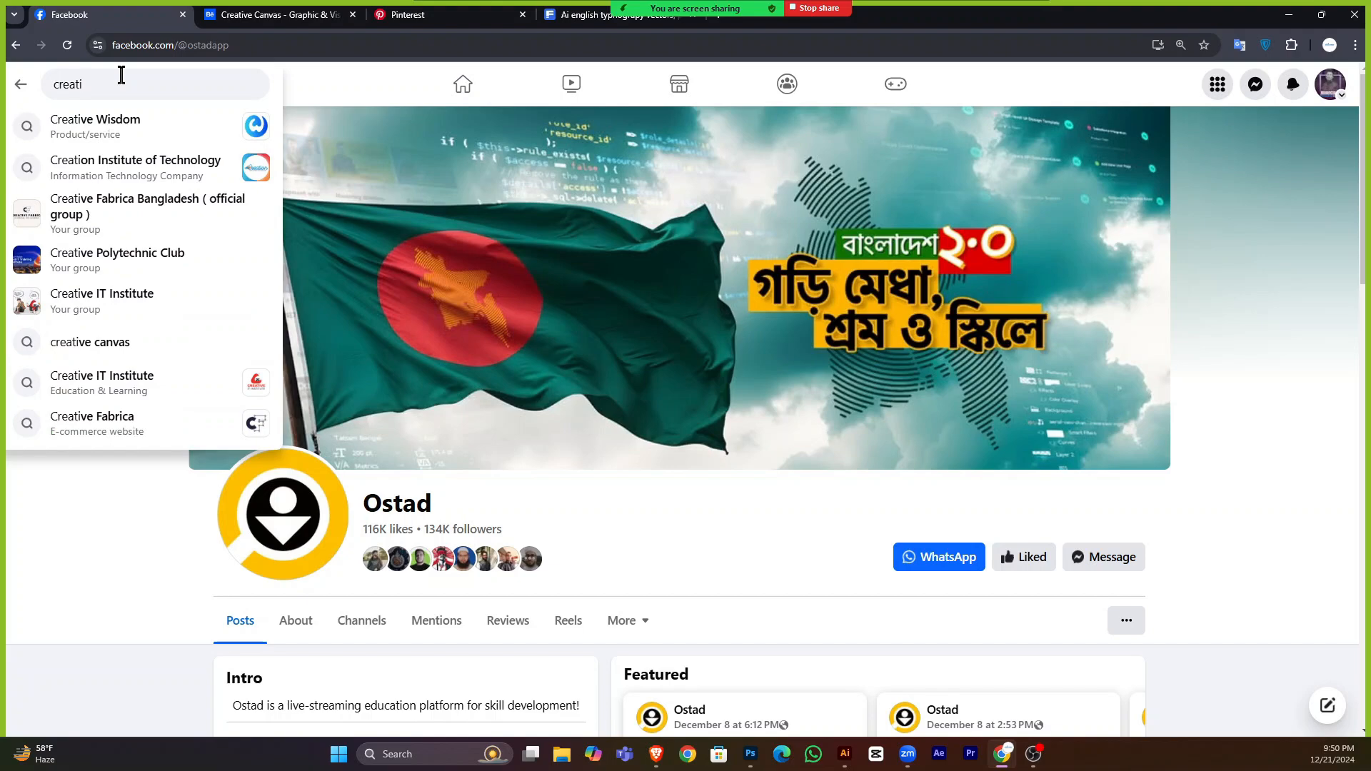
text(v)
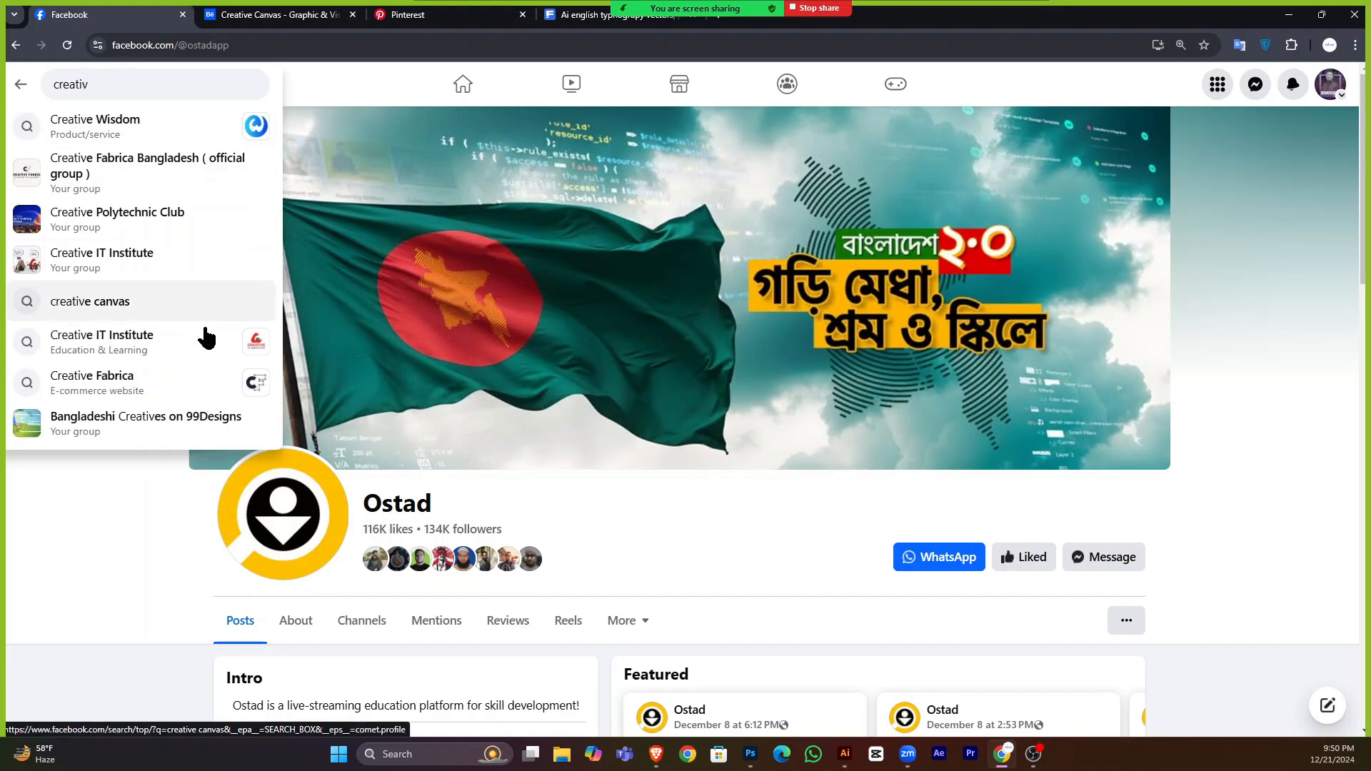
click(153, 336)
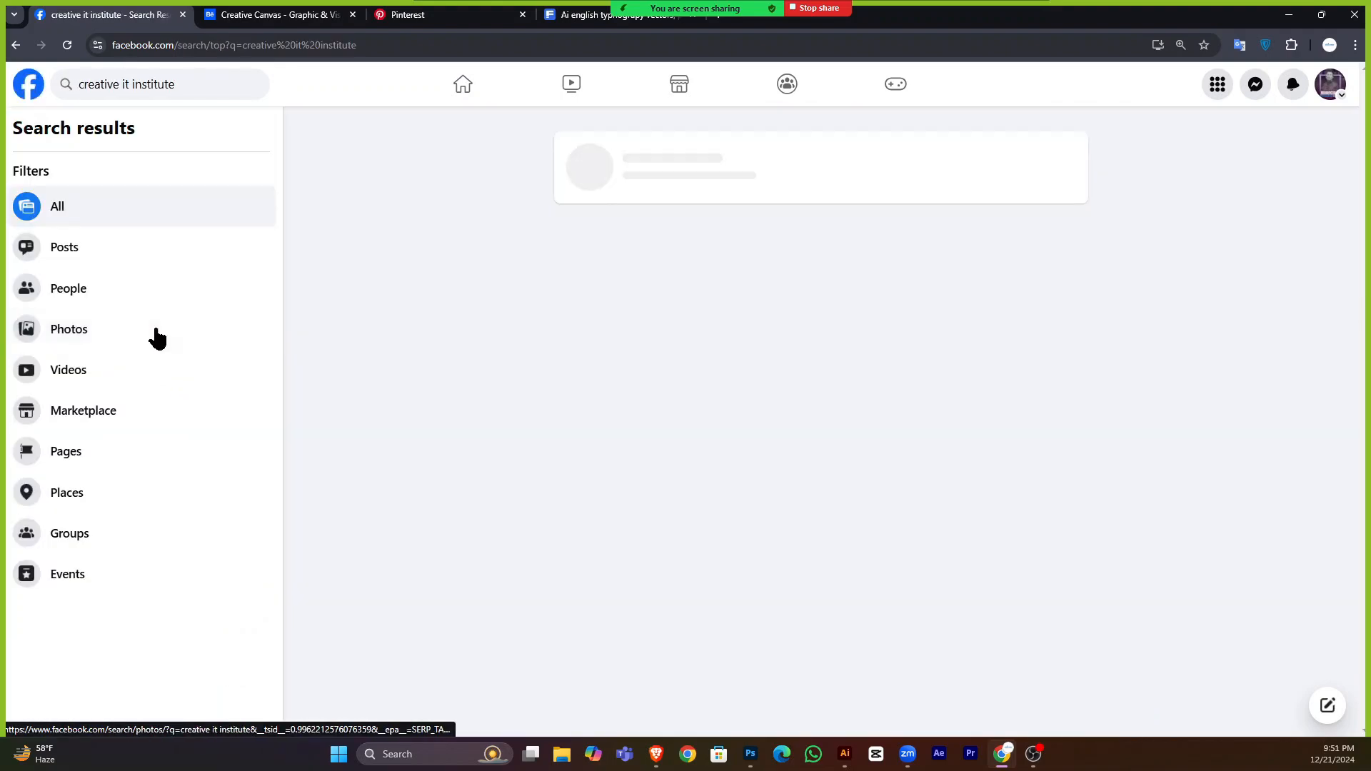
click(651, 163)
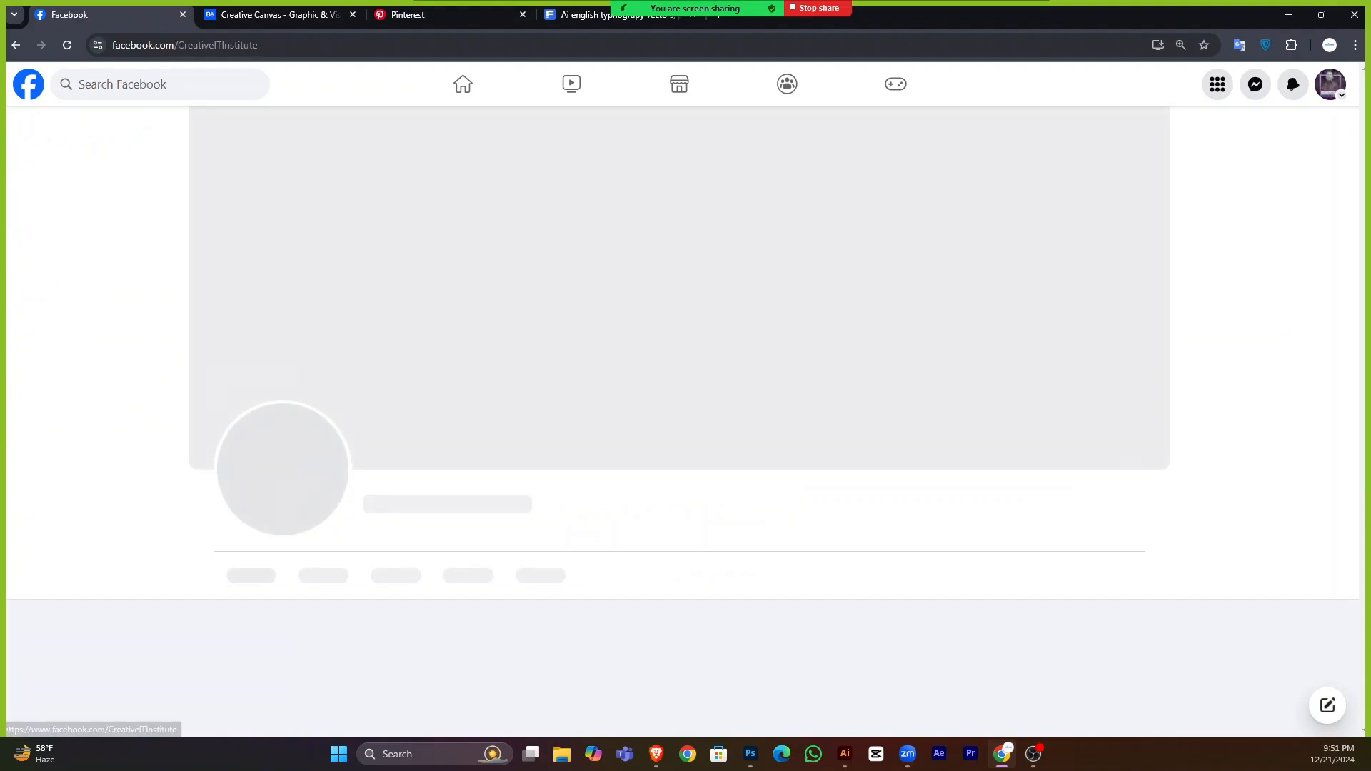
Return to the Facebook home feed and look through its posts for design examples.
click(29, 84)
scroll(590, 511, down, 3)
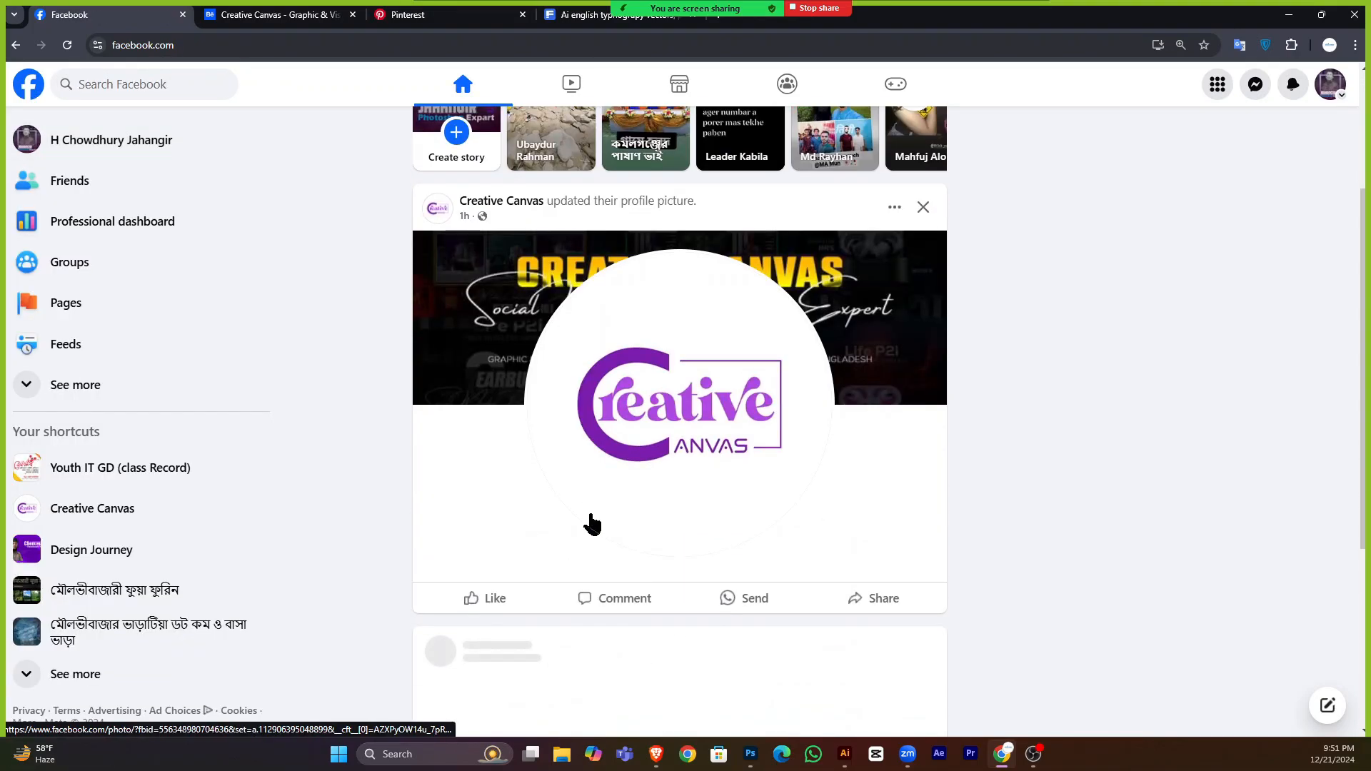
scroll(591, 523, up, 3)
scroll(485, 502, down, 20)
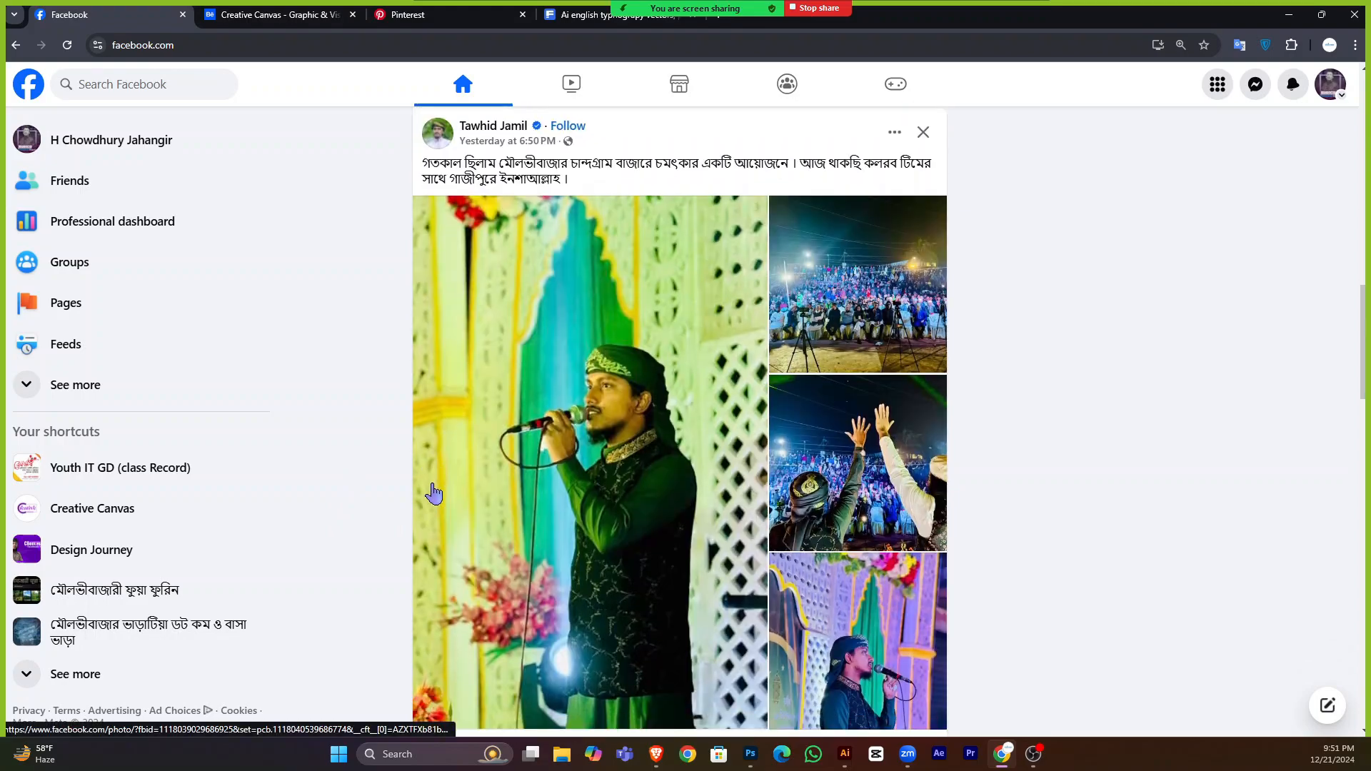
scroll(564, 442, down, 10)
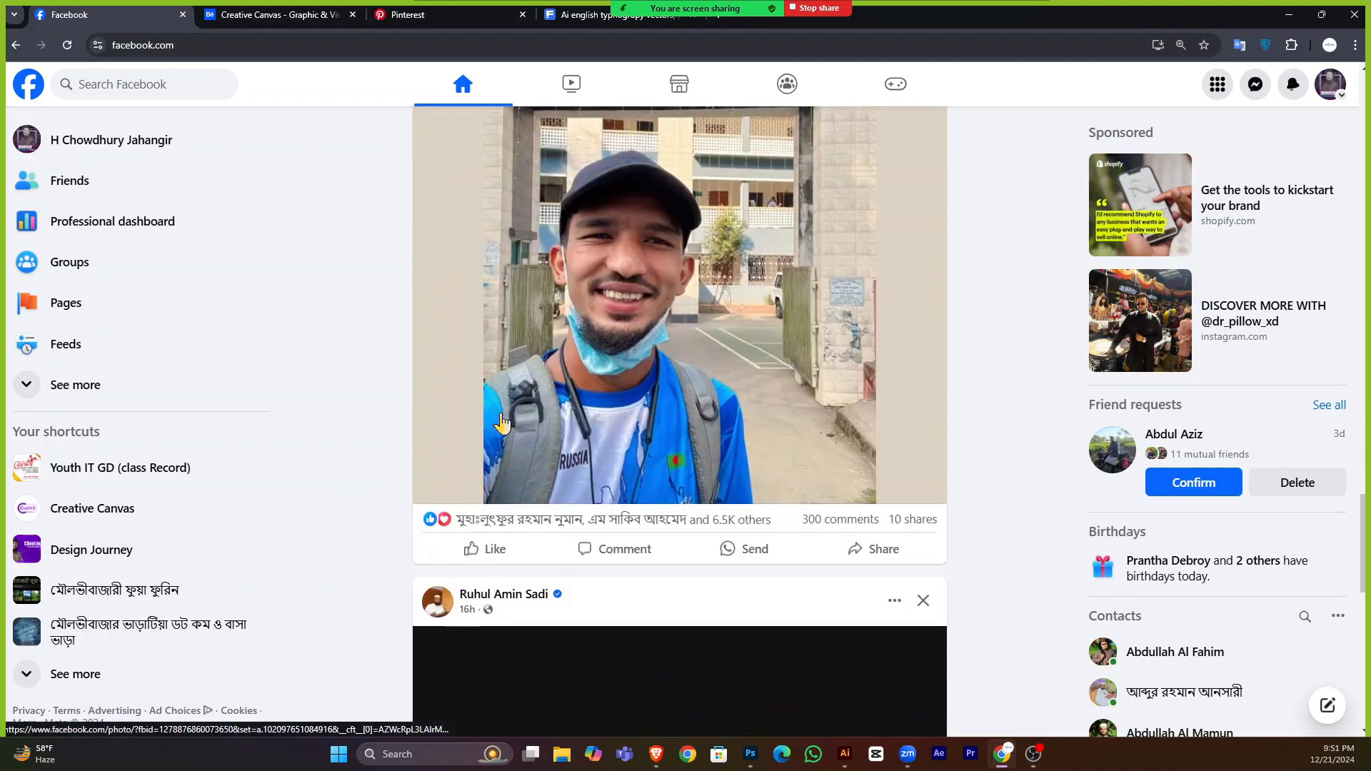
scroll(500, 399, up, 6)
scroll(94, 87, up, 5)
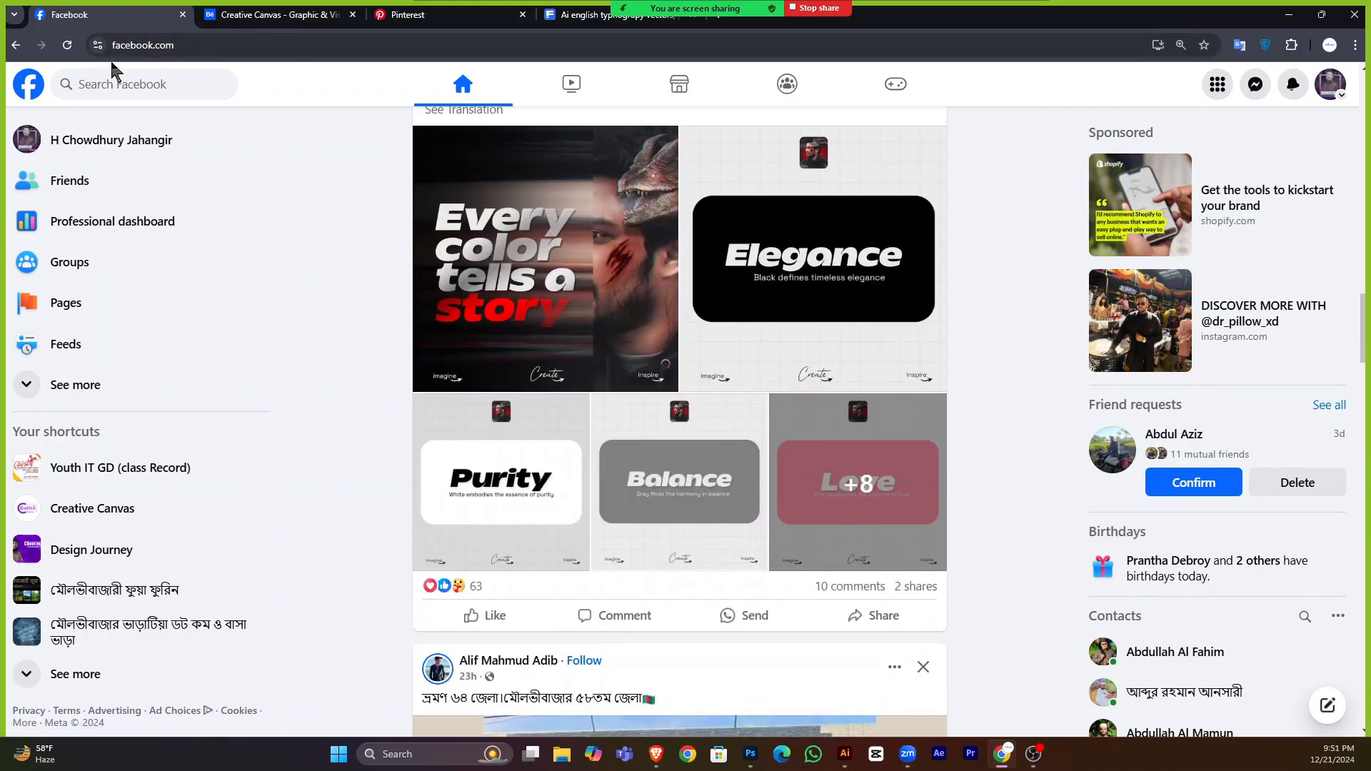
Reopen the Ostad page from the recent searches and browse the photos published by Ostad.
click(104, 84)
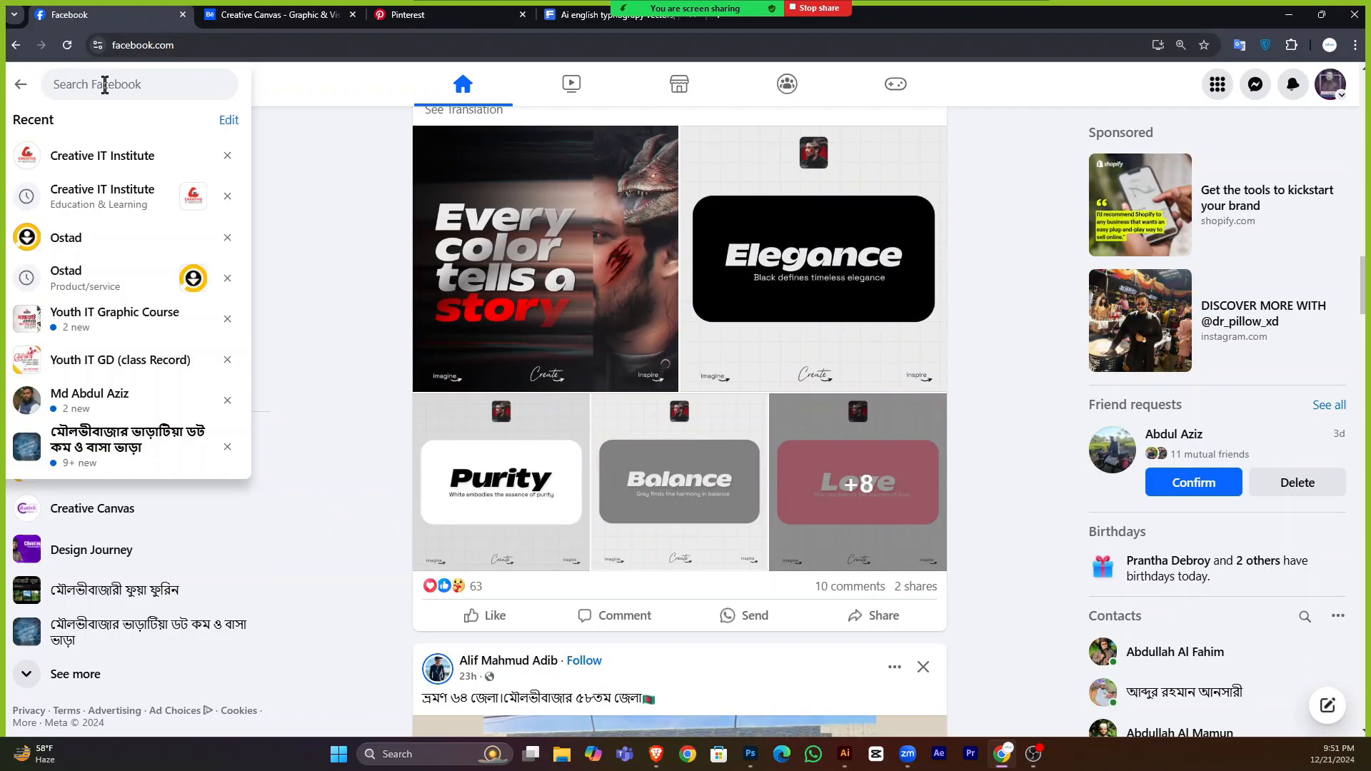
click(136, 243)
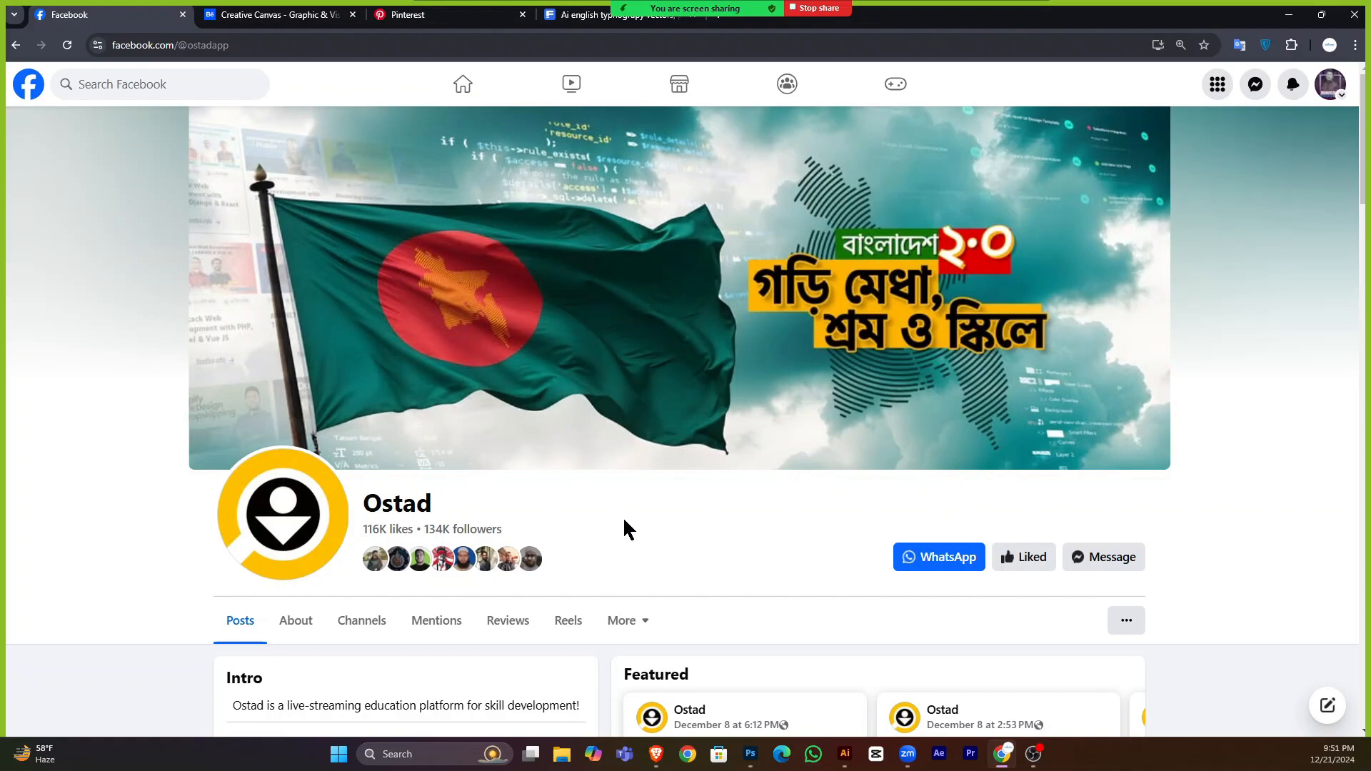
scroll(637, 539, down, 3)
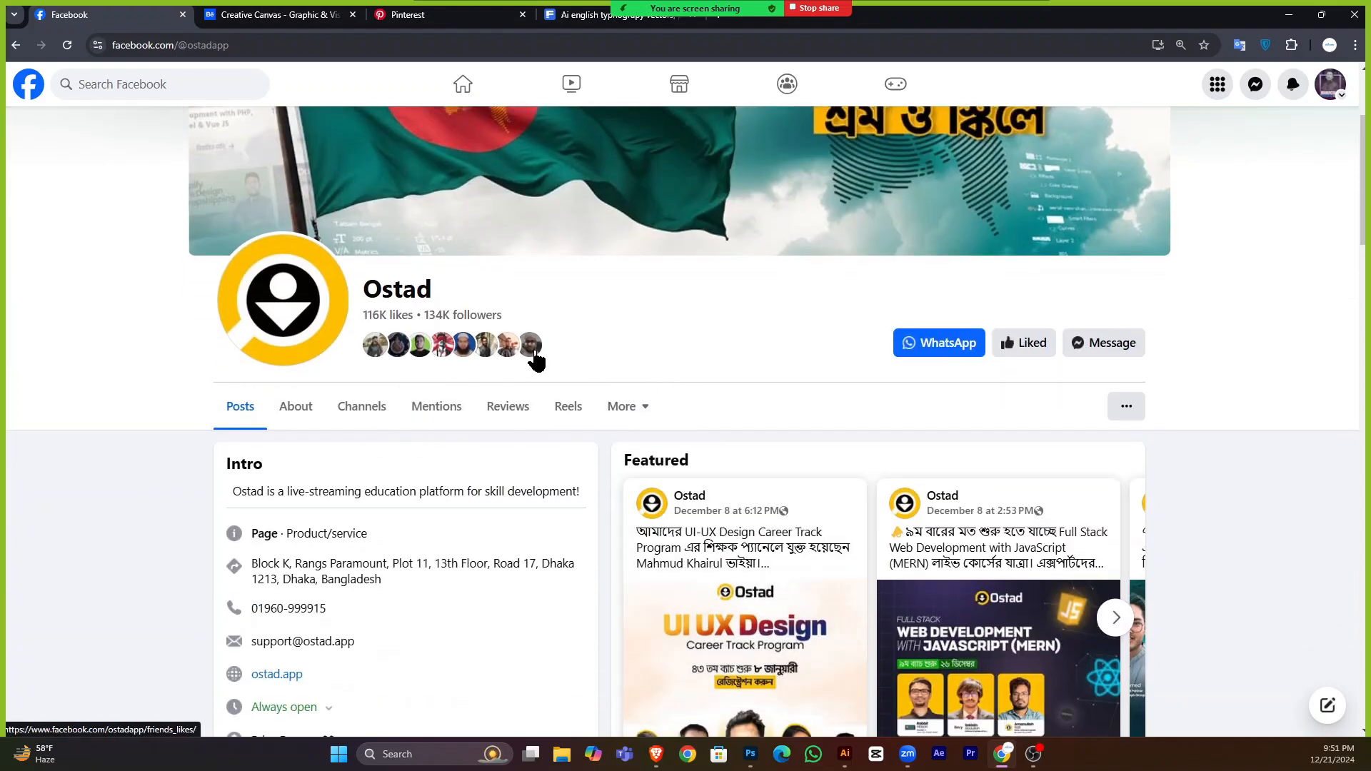
click(623, 408)
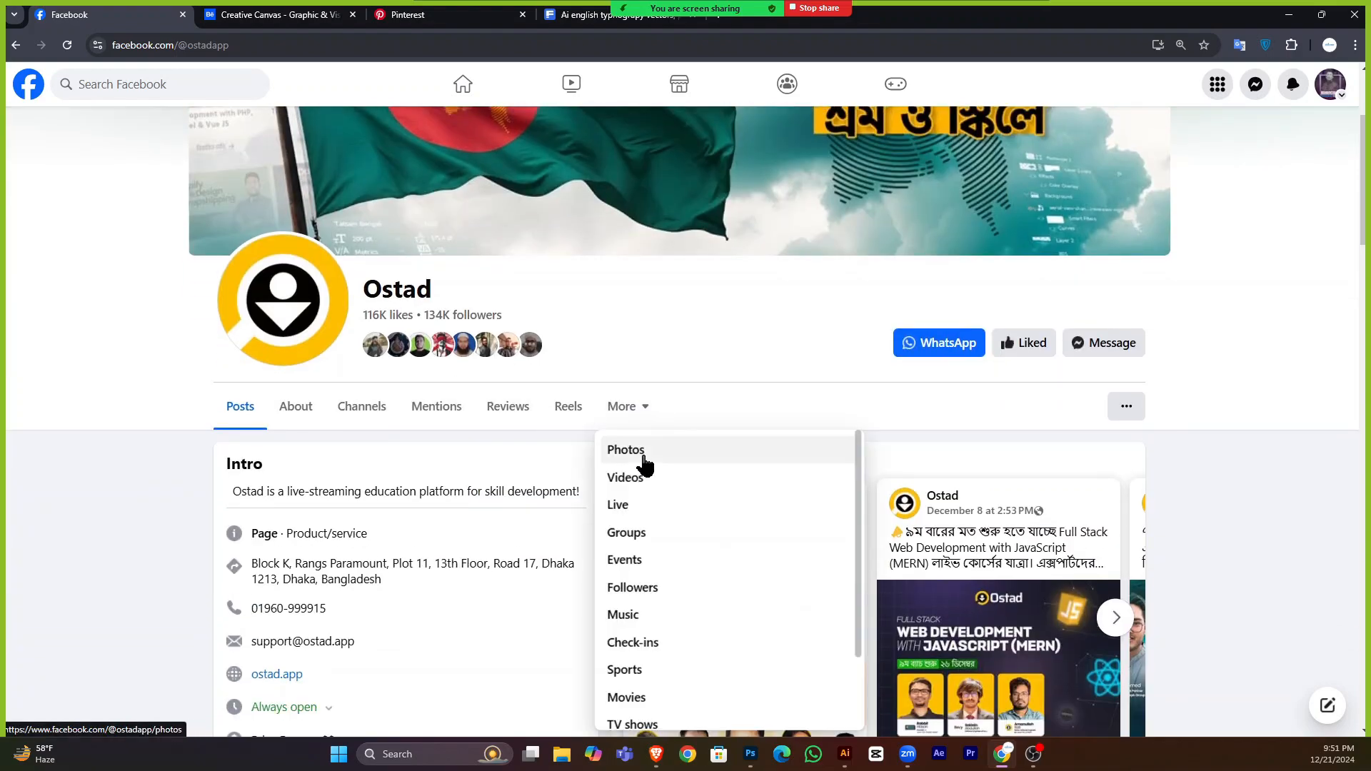
click(642, 460)
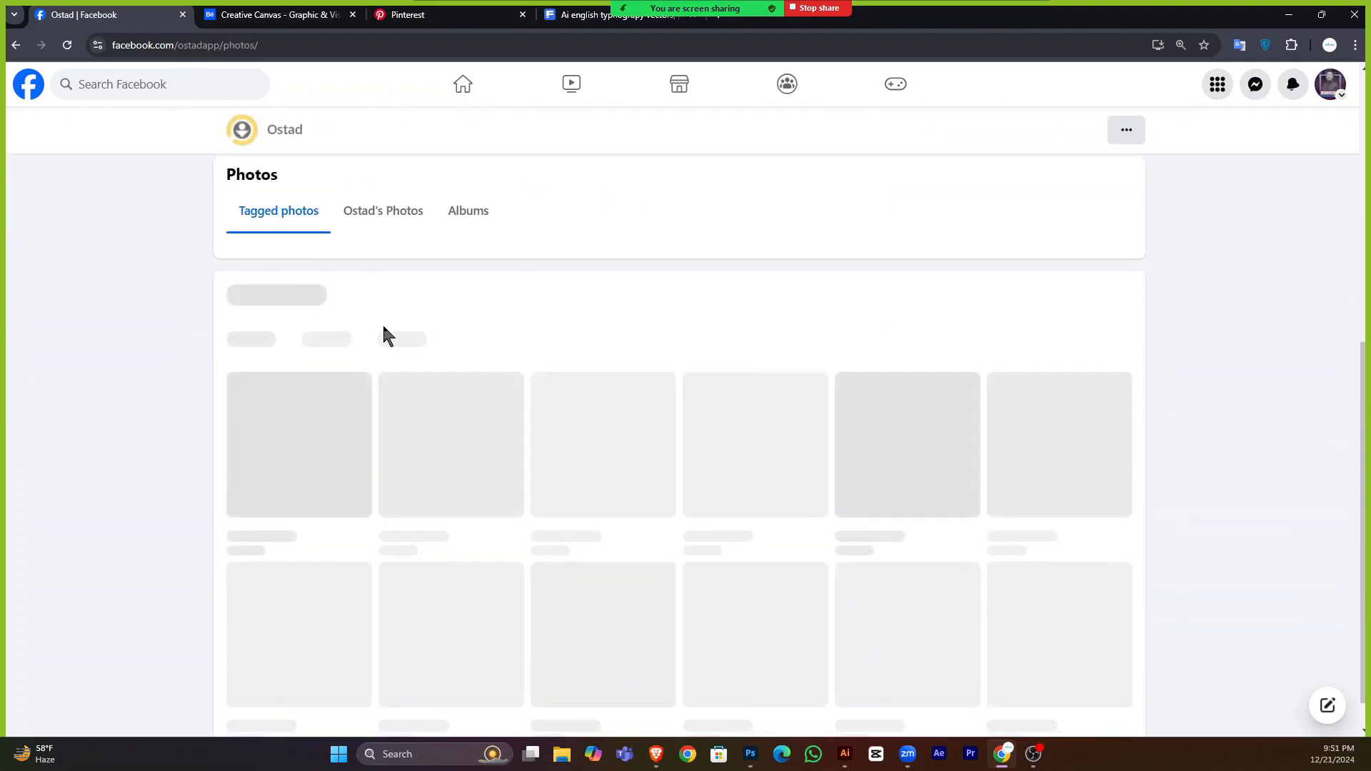
click(390, 222)
scroll(535, 411, down, 5)
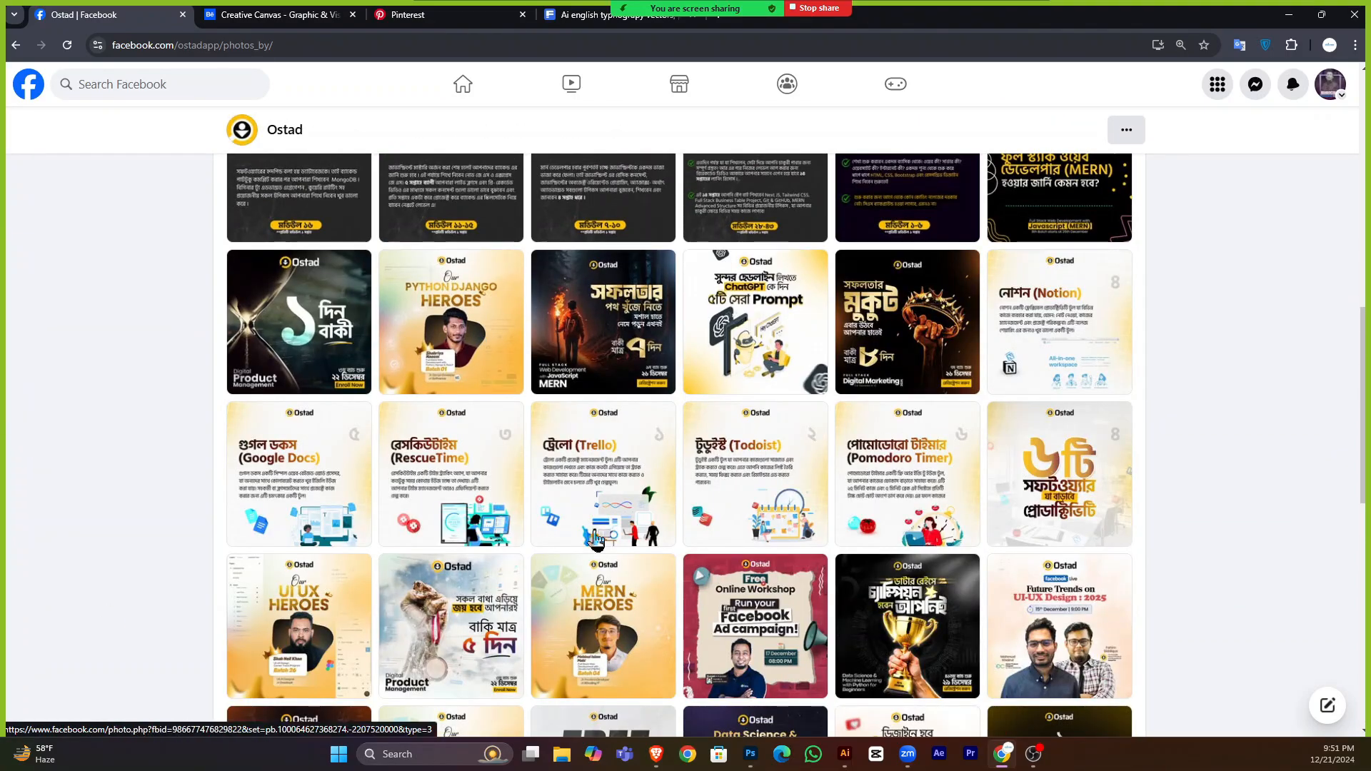
scroll(571, 591, down, 3)
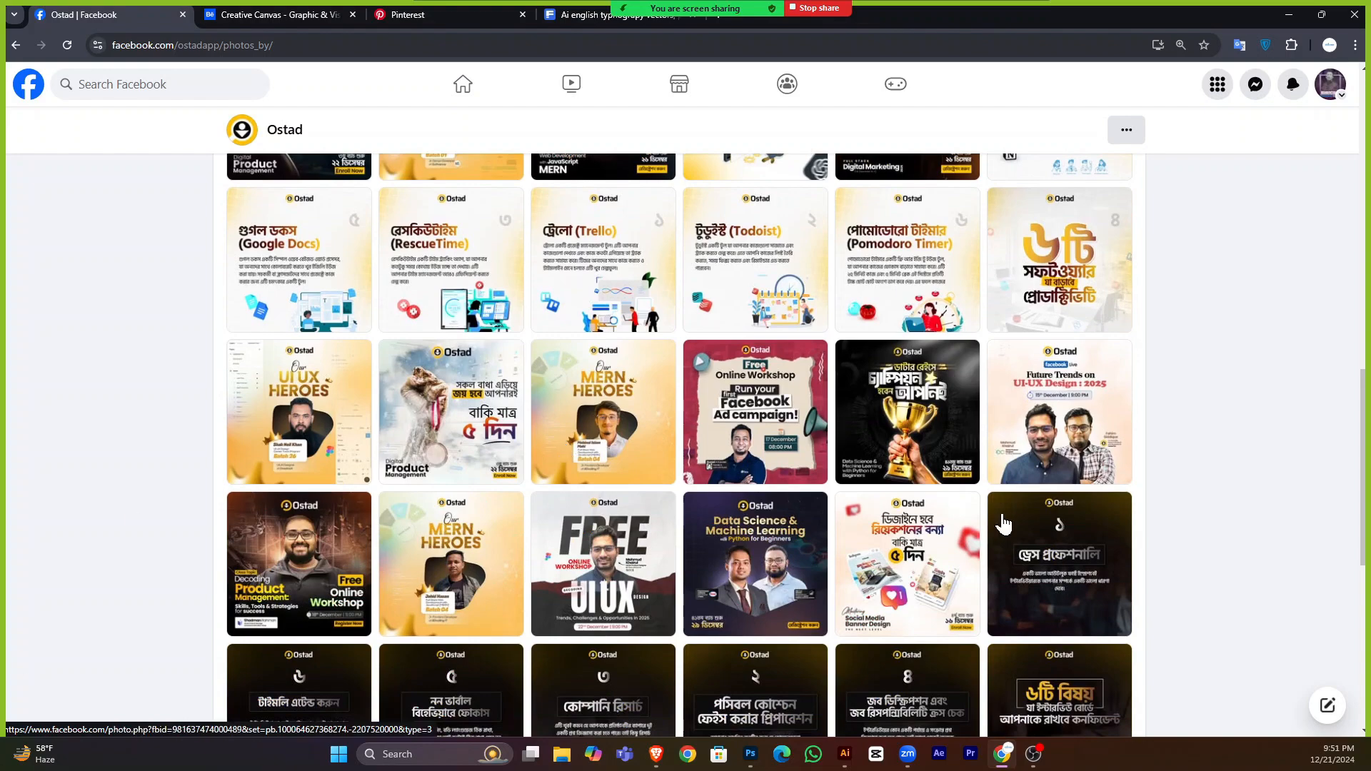
View the "FREE Online Workshop" UI UX design poster enlarged and return to the Ostad photo gallery.
click(650, 544)
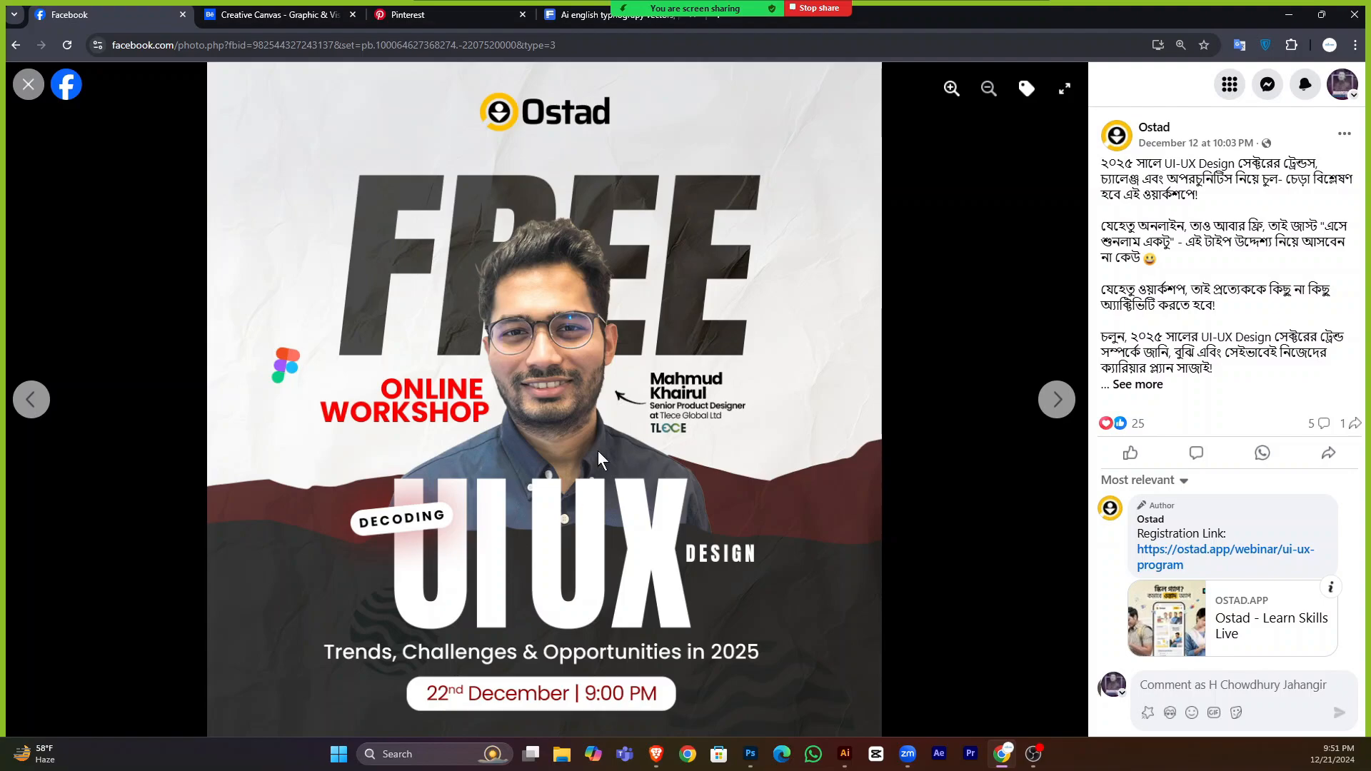
click(28, 85)
scroll(844, 608, down, 3)
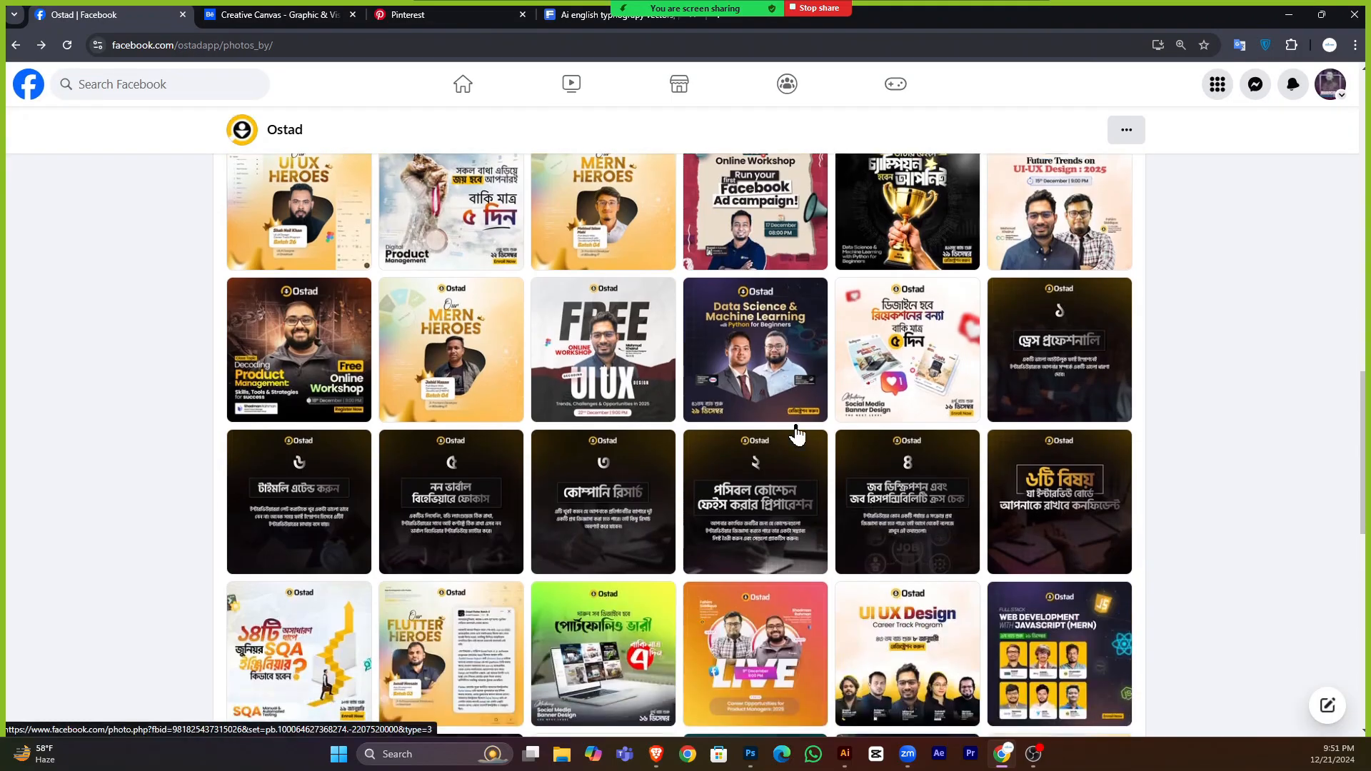
Examine the orange "LIVE" poster about Career Opportunities for Product Managers: 2025, returning to the gallery after each viewing.
scroll(797, 434, down, 5)
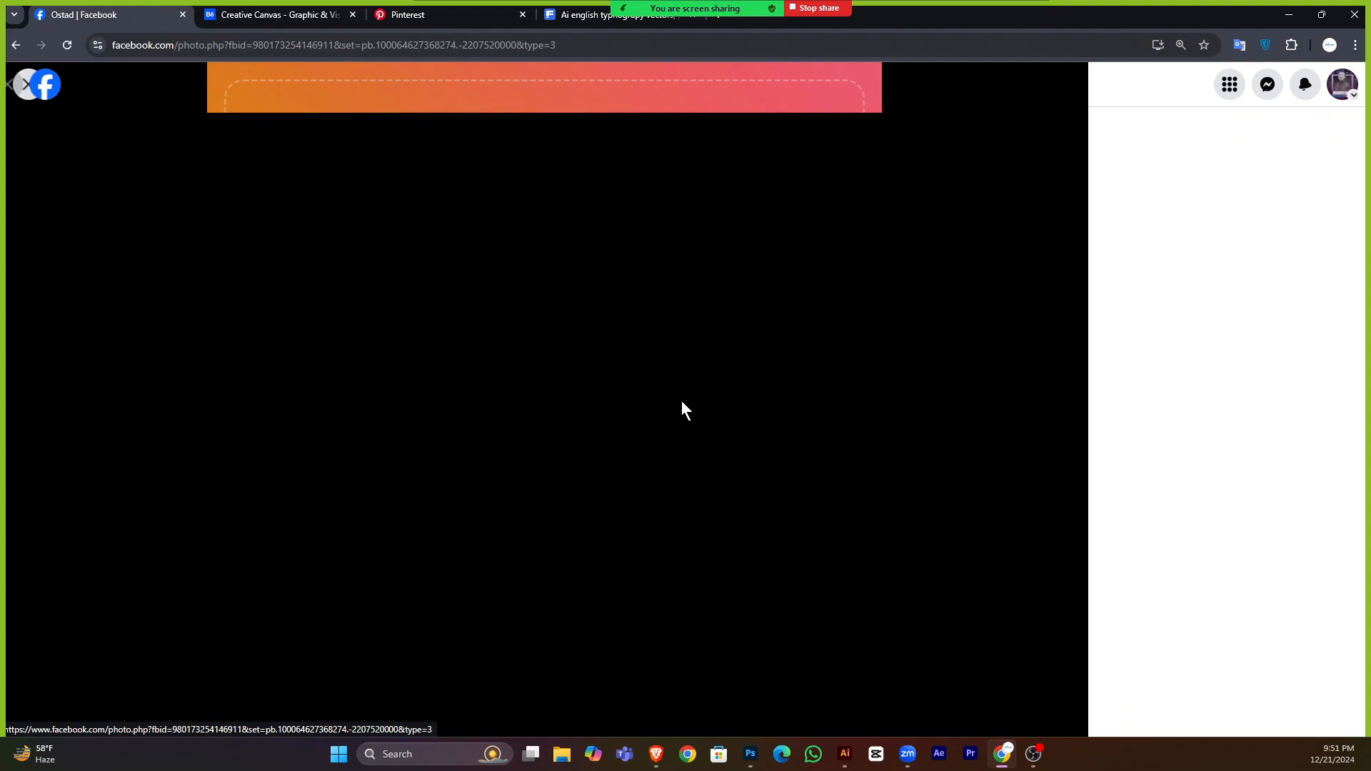
click(746, 320)
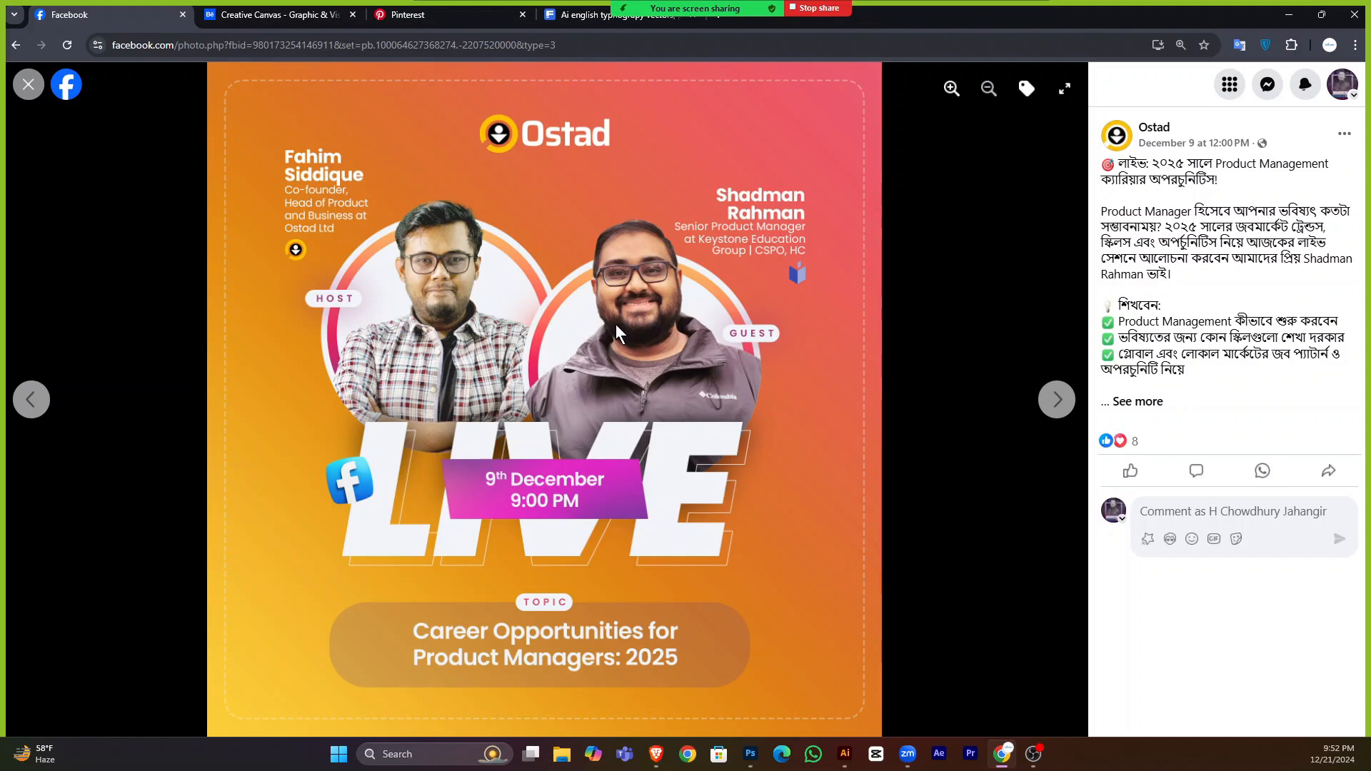
click(36, 85)
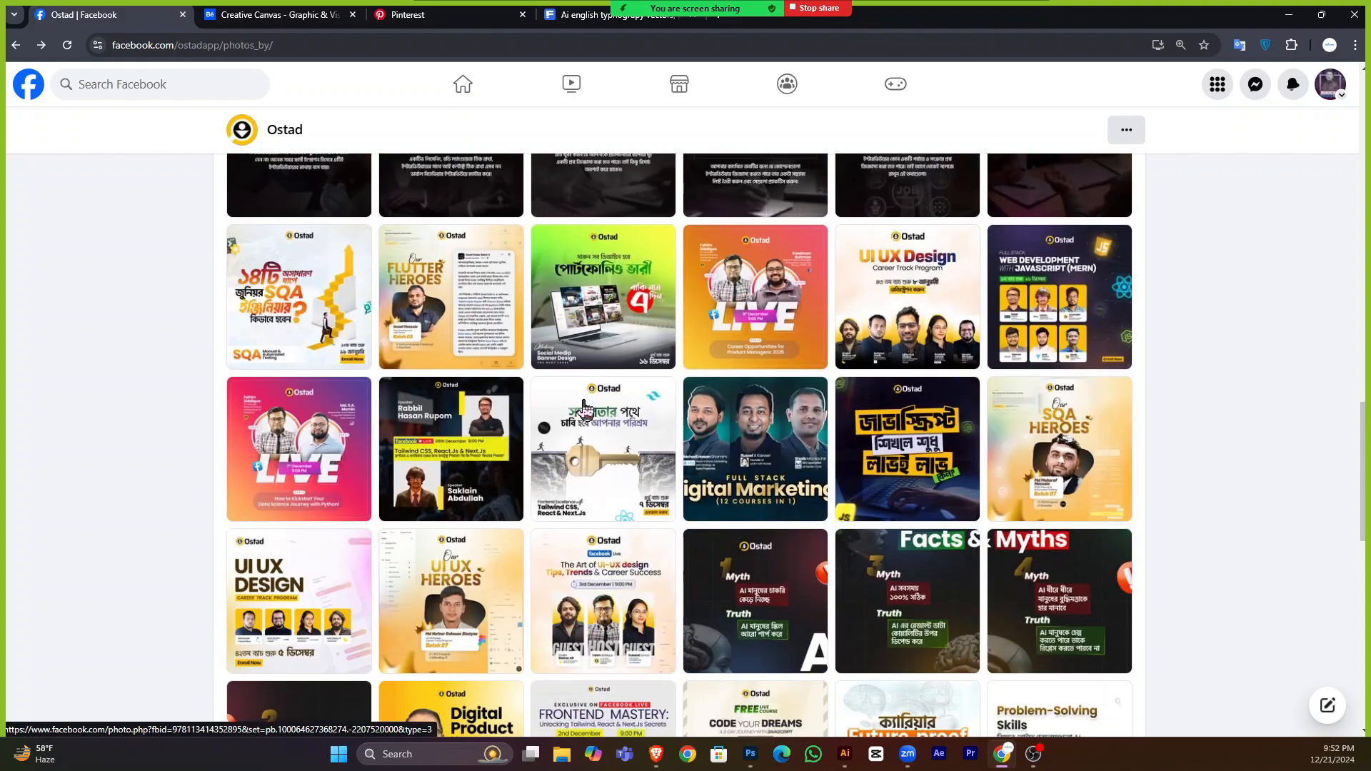
click(770, 317)
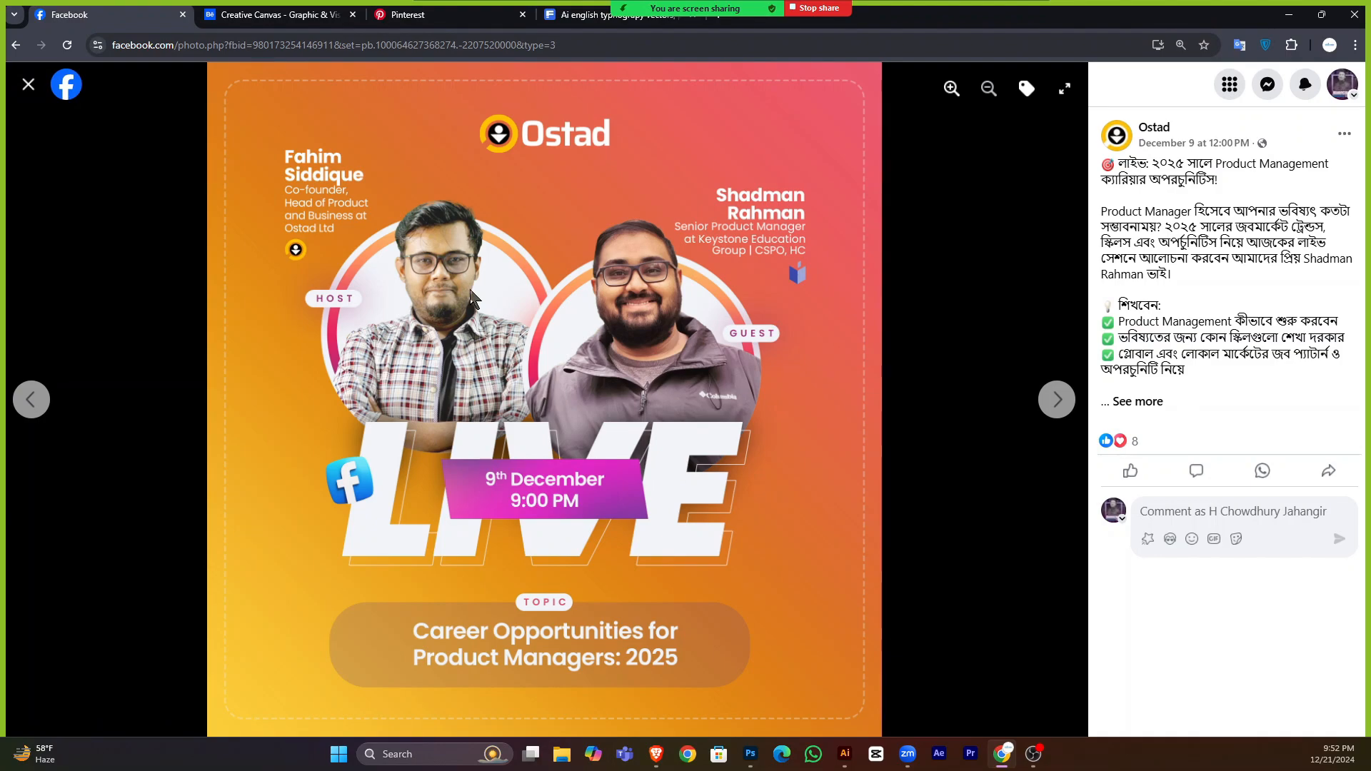
click(29, 85)
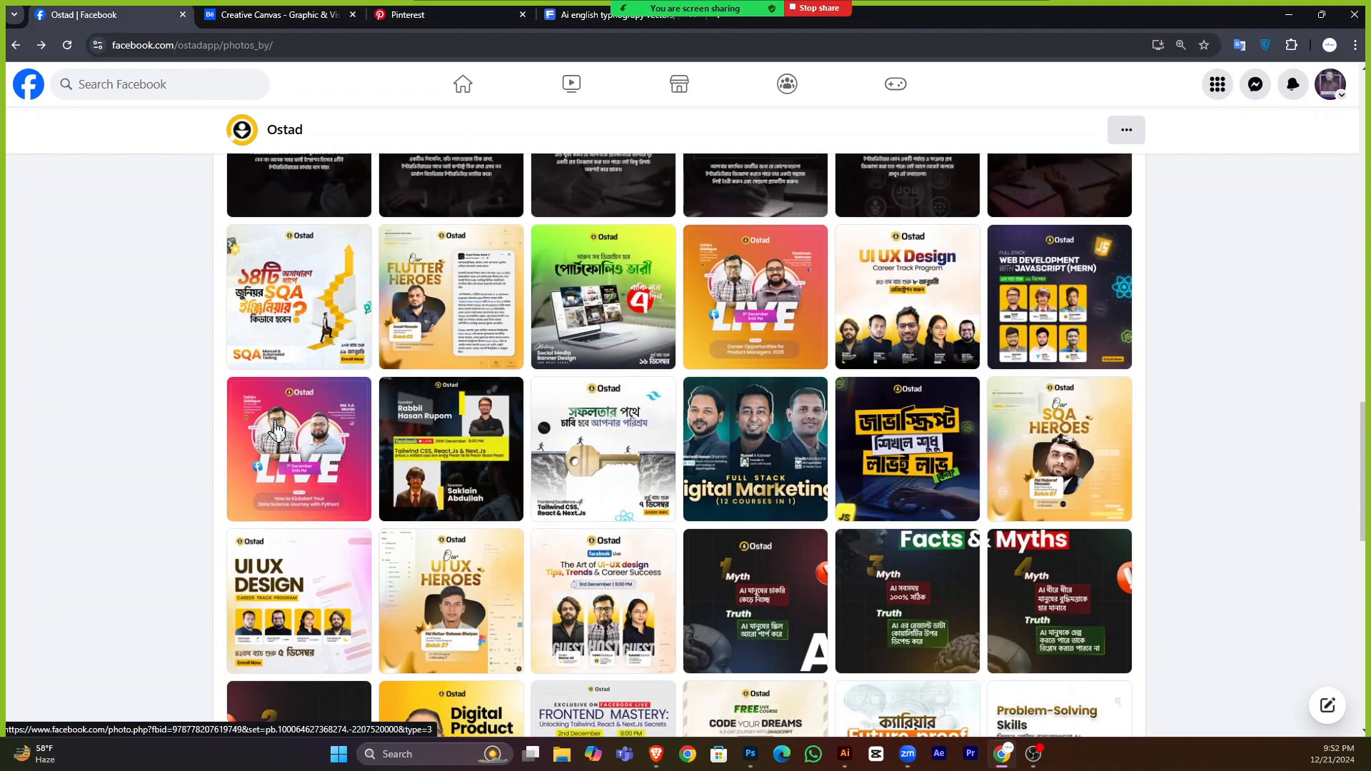
Open the orange "LIVE" product managers poster, copy the image and save it as a JPEG in the "GFX free resocrs" folder.
click(751, 299)
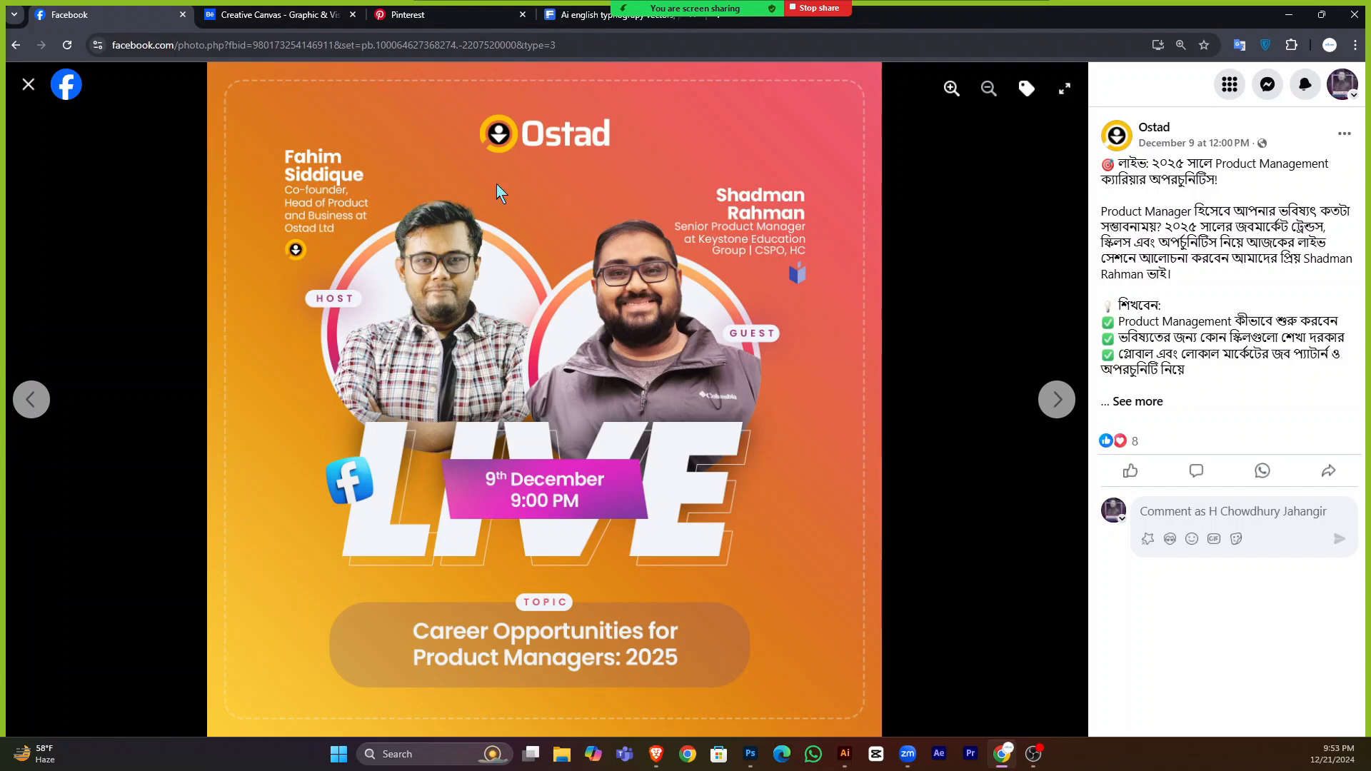
right_click(556, 195)
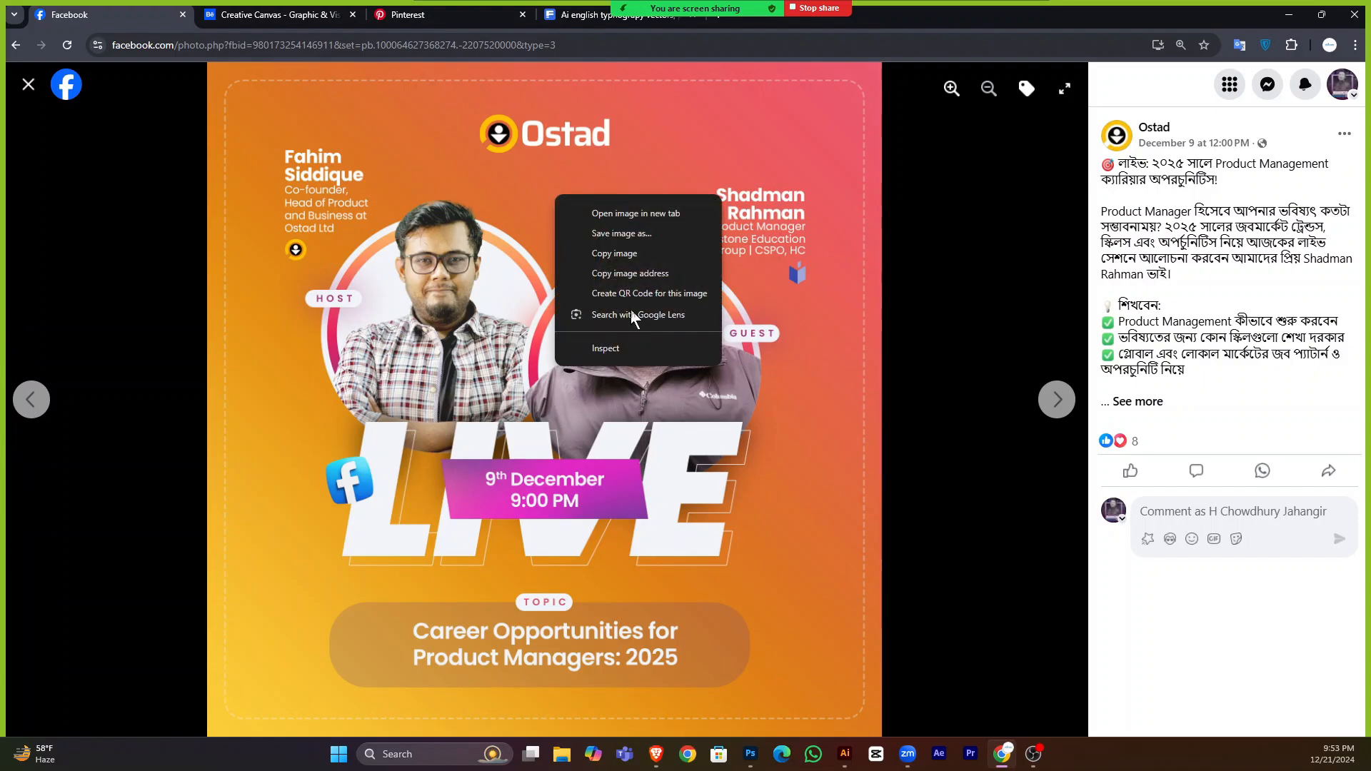
click(619, 255)
right_click(612, 196)
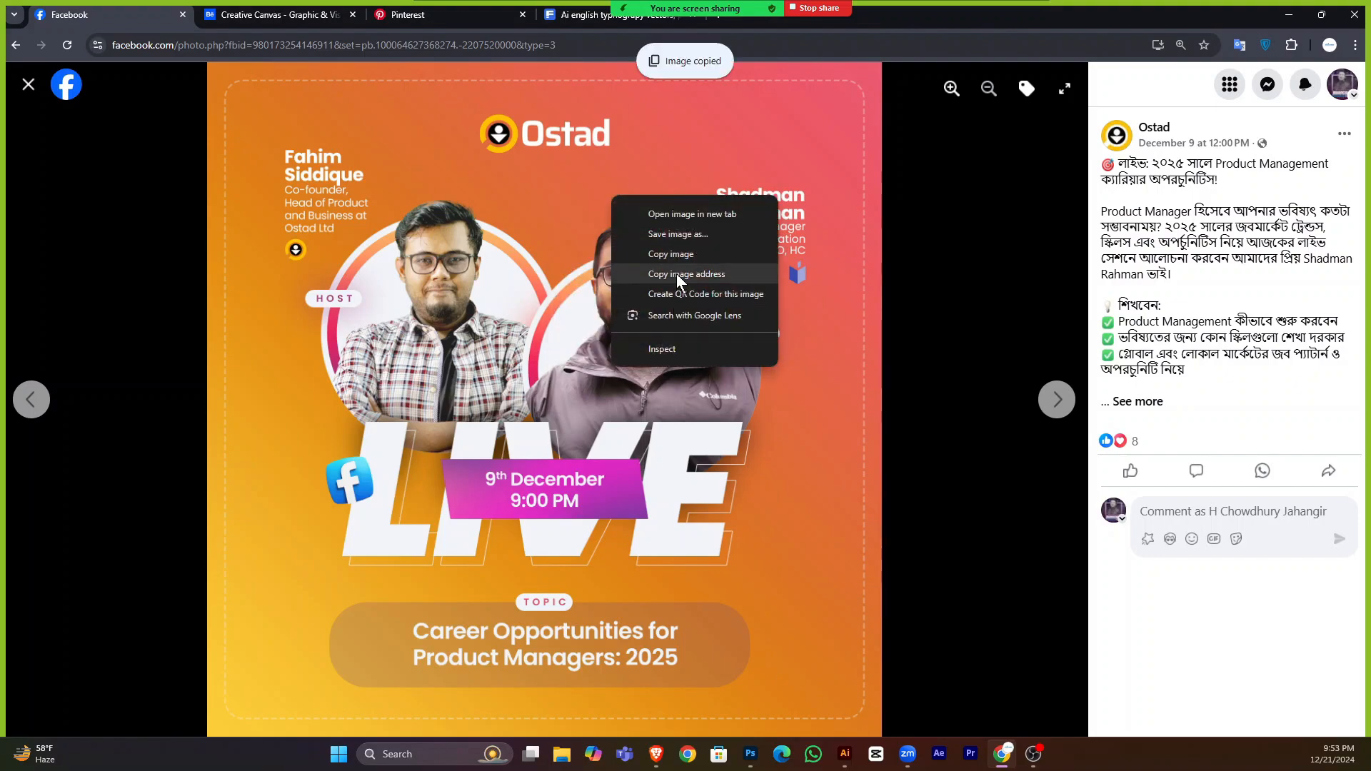
click(681, 235)
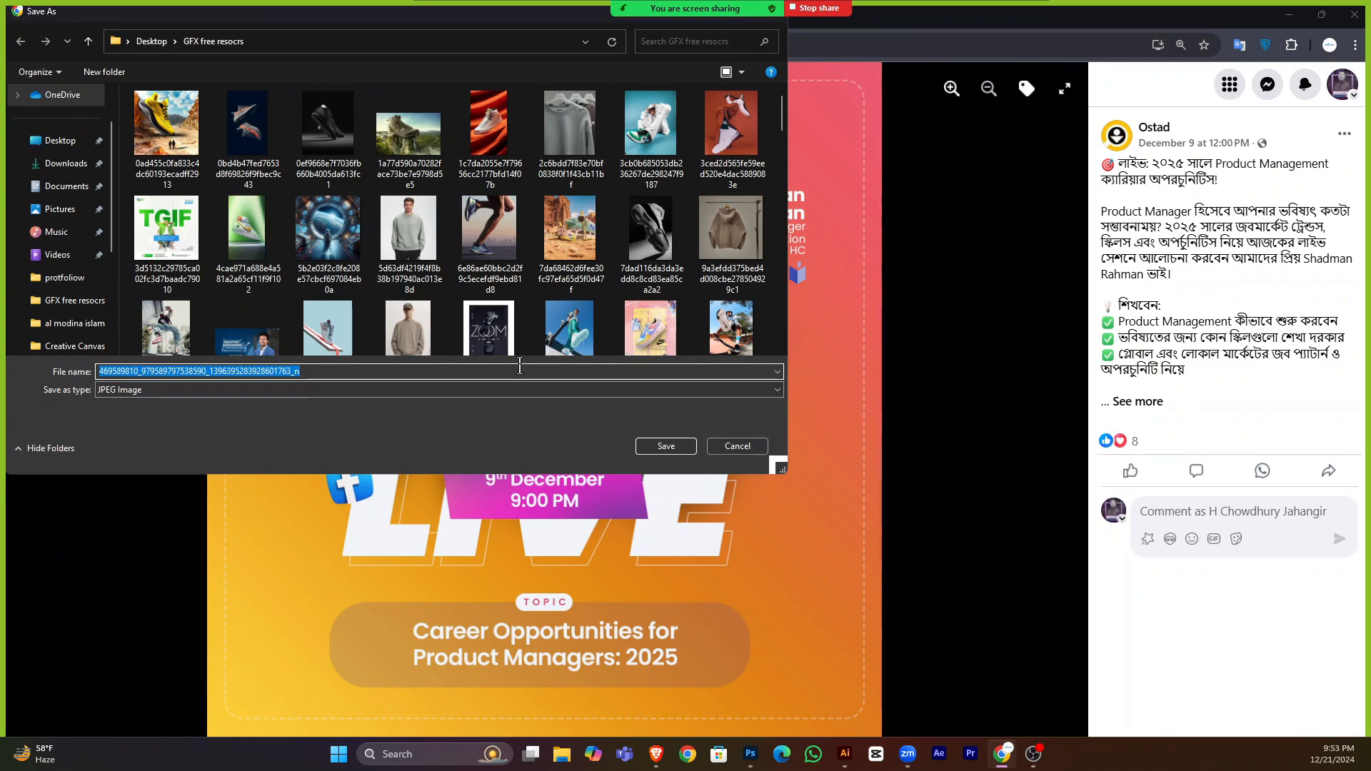
click(667, 445)
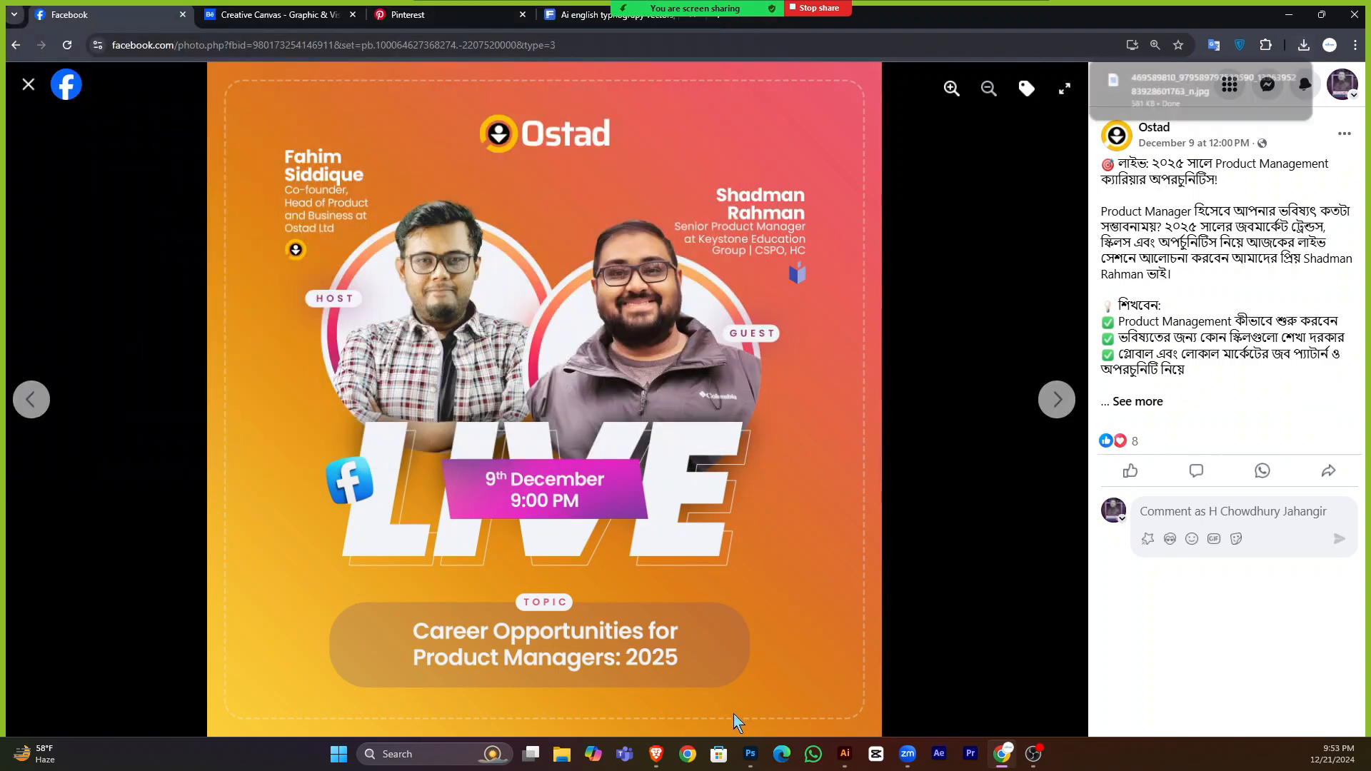
Switch to Photoshop, delete the poster collage on Layer 1 and fit the blank canvas to the window.
click(750, 754)
click(350, 305)
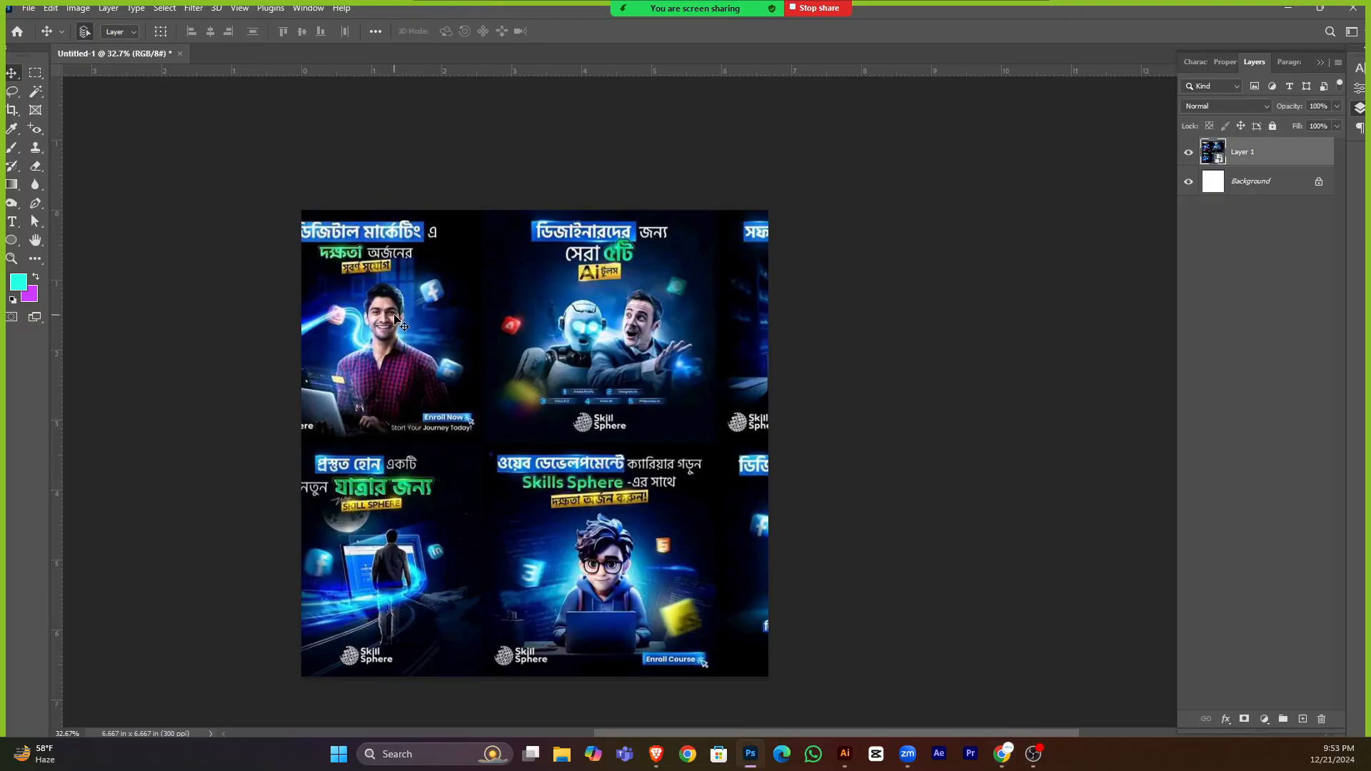
key(Delete)
scroll(461, 314, down, 1)
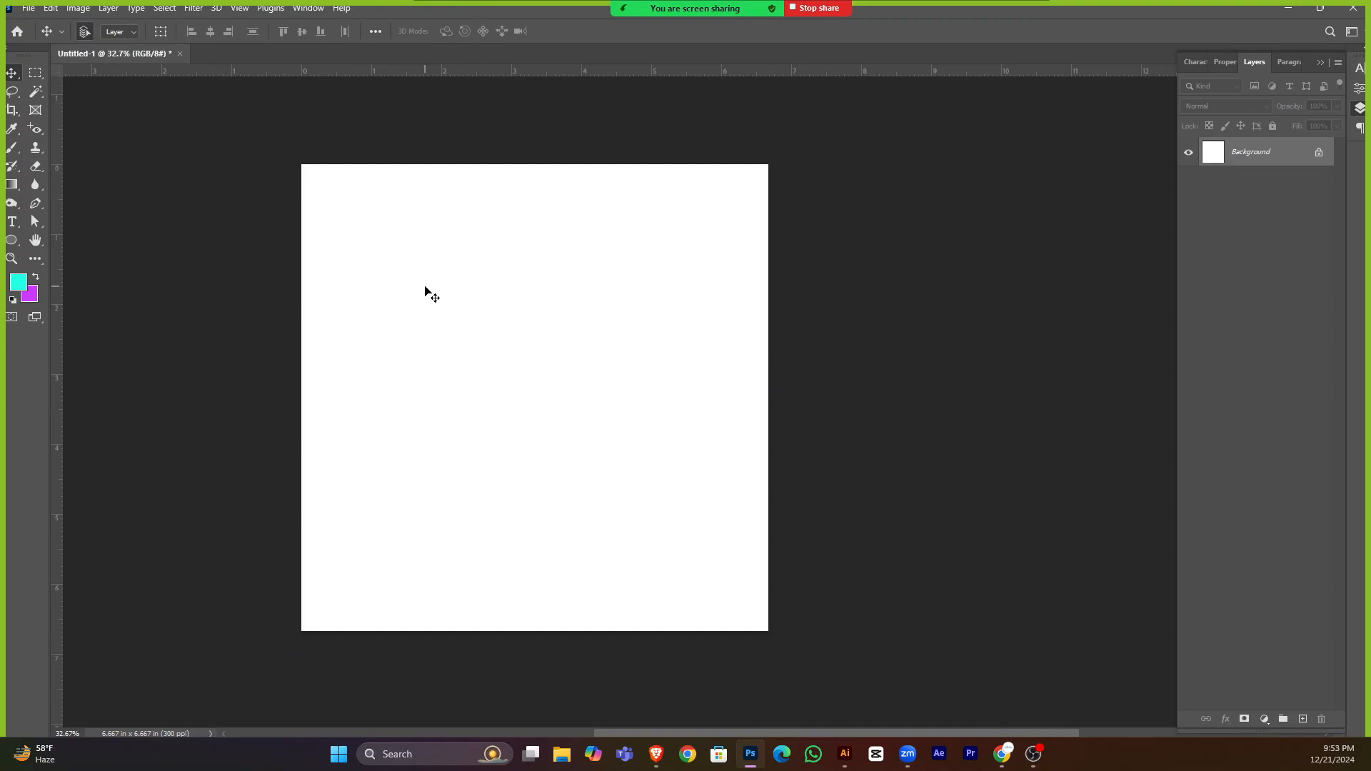
key(ctrl+0)
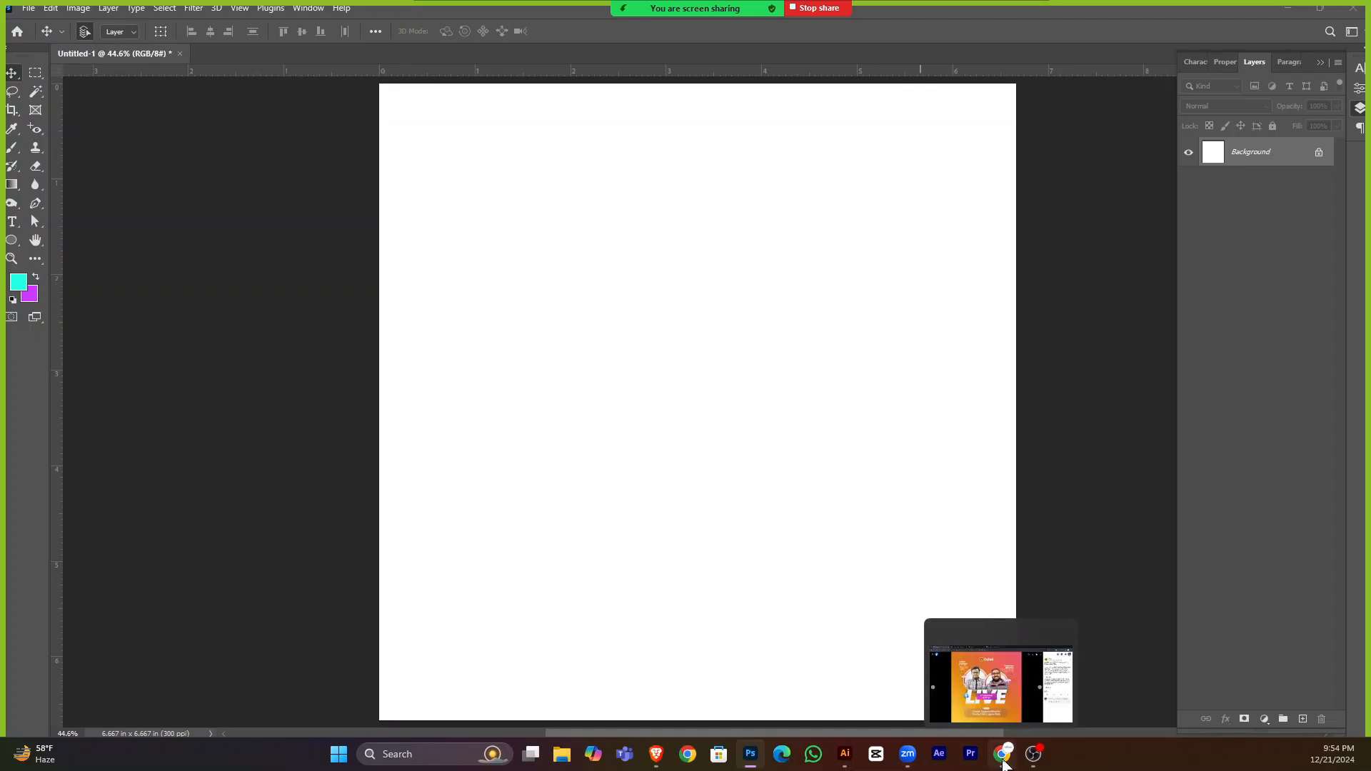
Check the "LIVE" poster in Chrome, return to Photoshop and open its saved JPEG from the "GFX free resocrs" folder as a reference.
click(1002, 753)
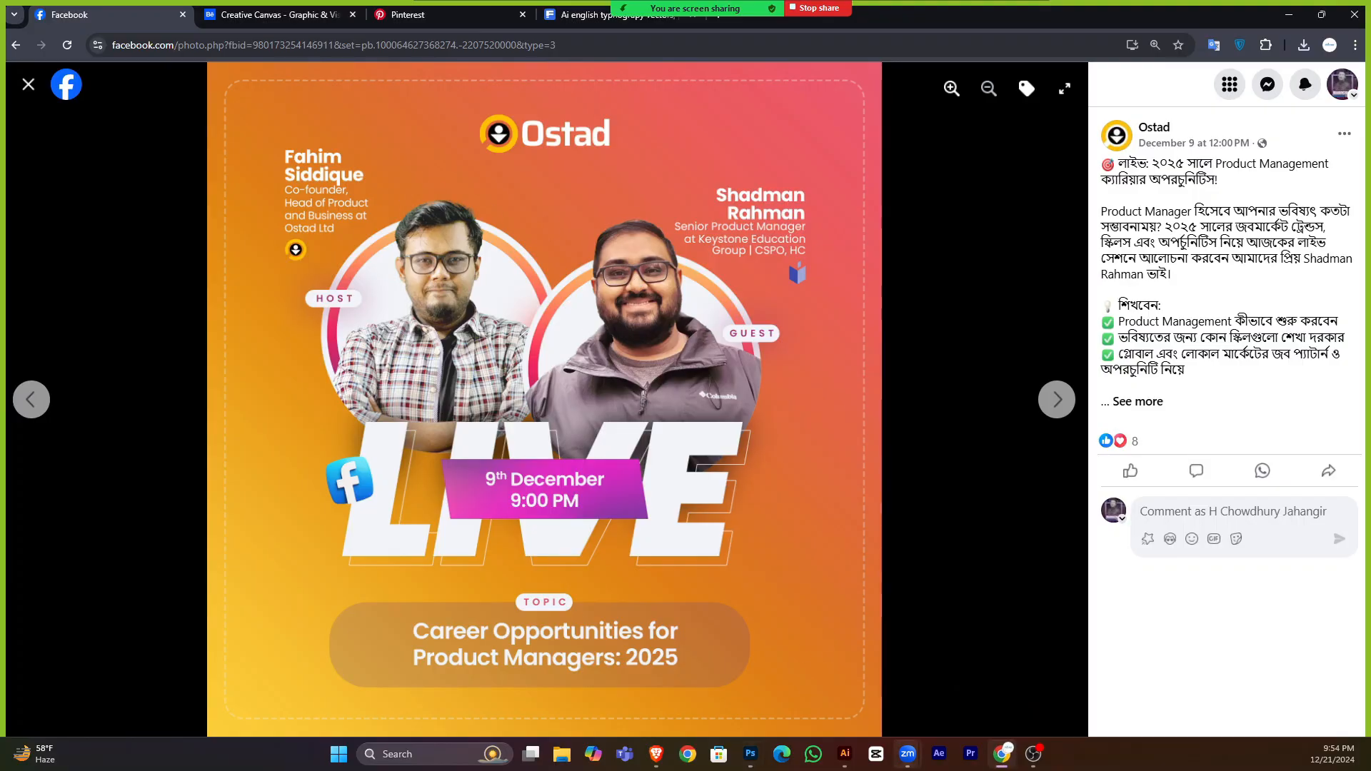
click(750, 753)
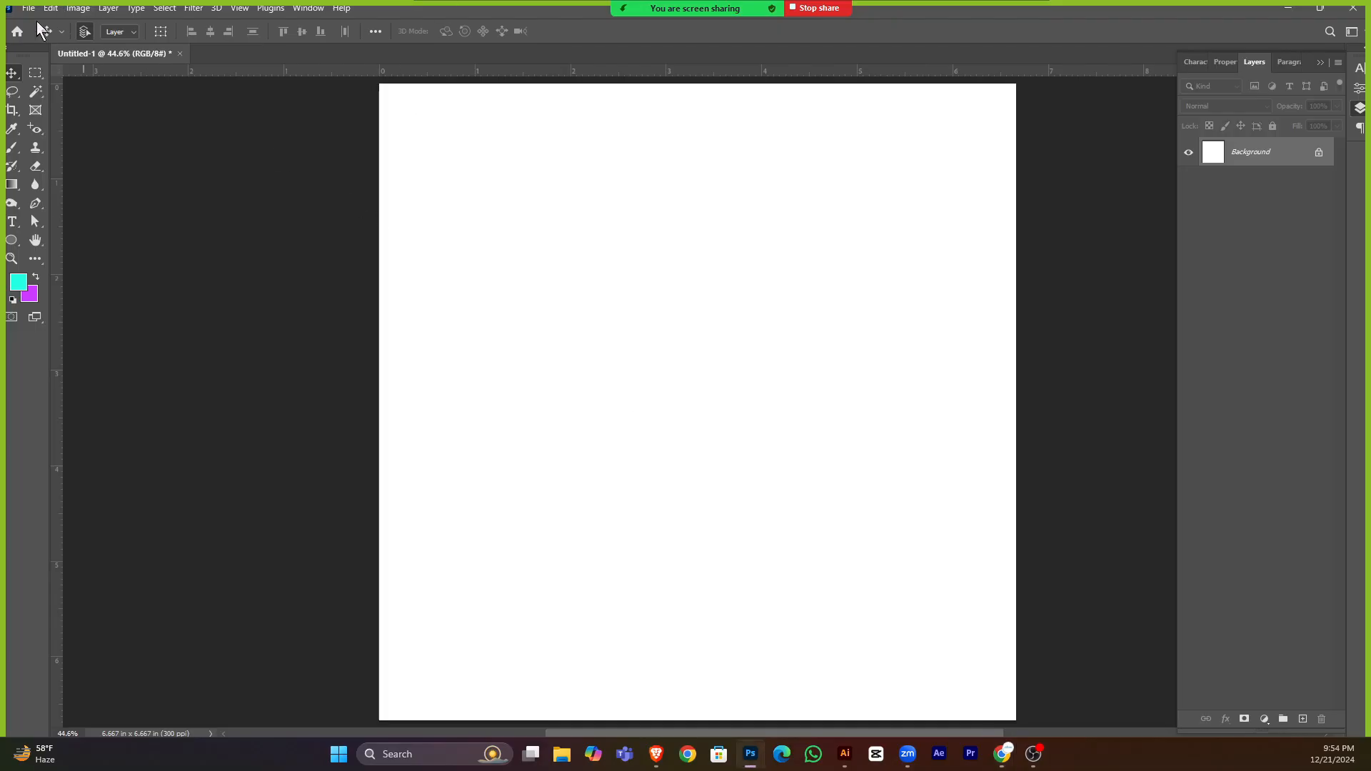
click(31, 9)
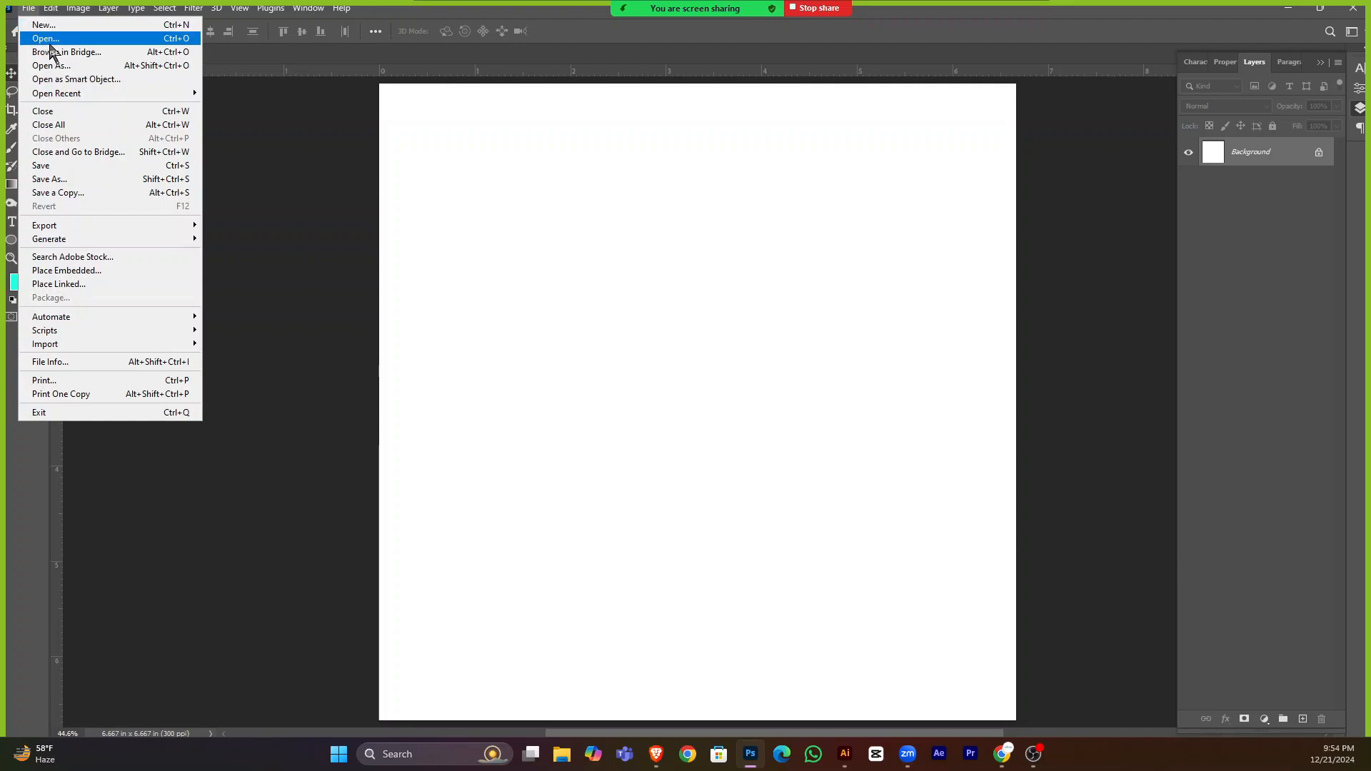
click(45, 38)
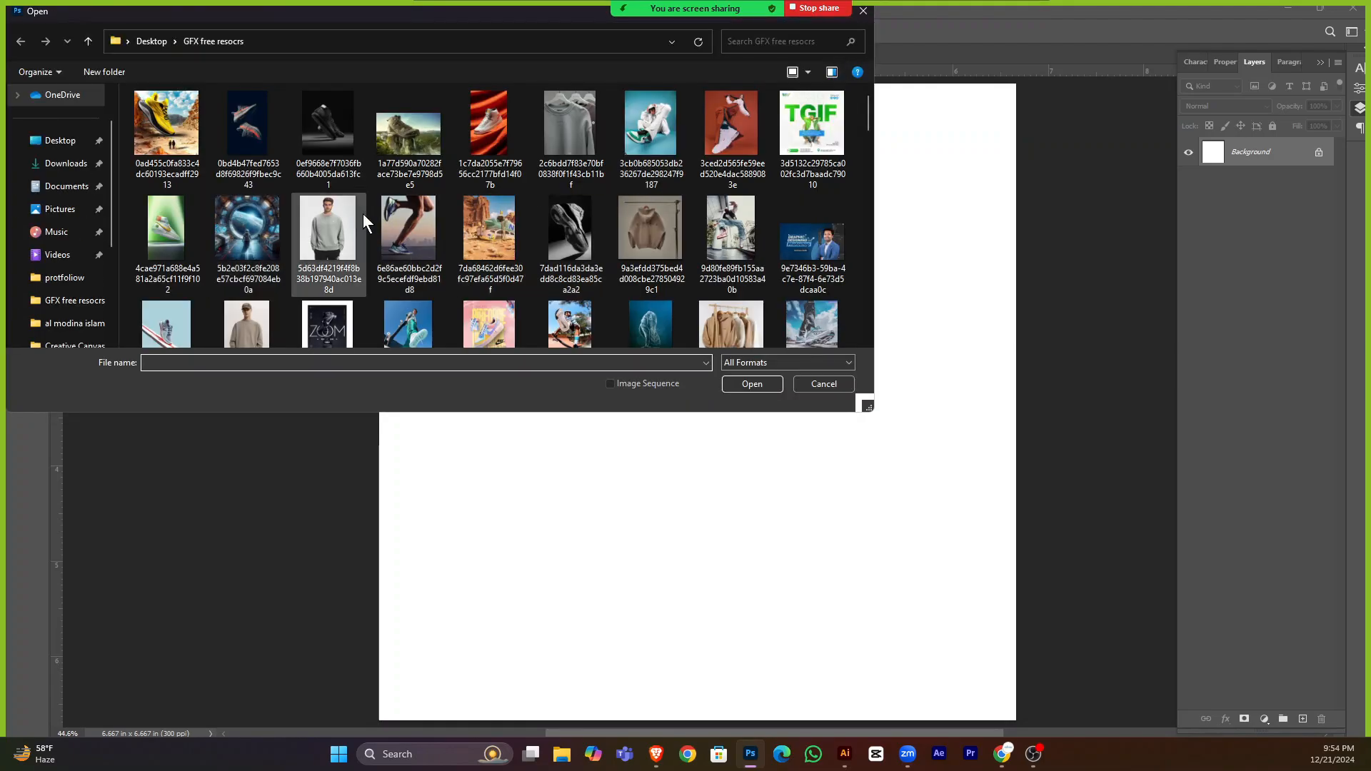
scroll(536, 251, down, 10)
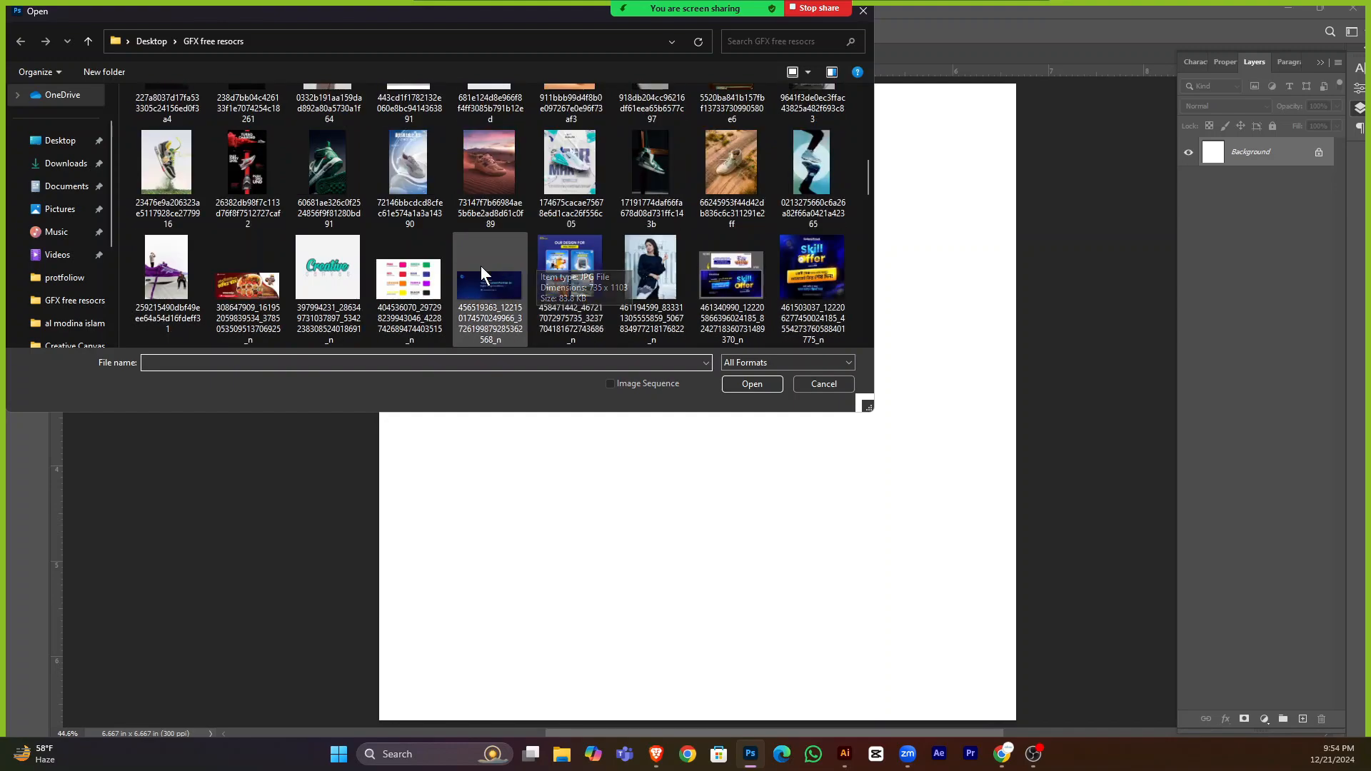
scroll(397, 287, down, 5)
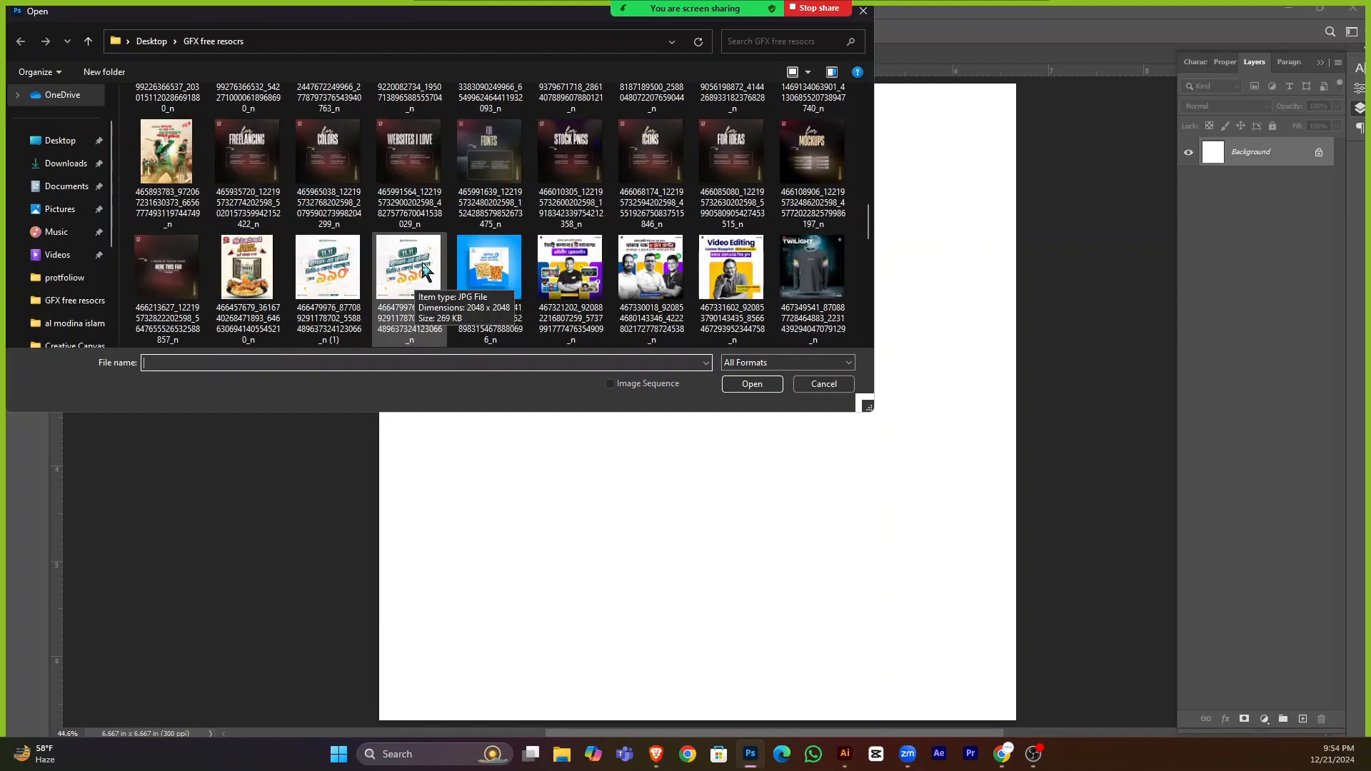
click(842, 266)
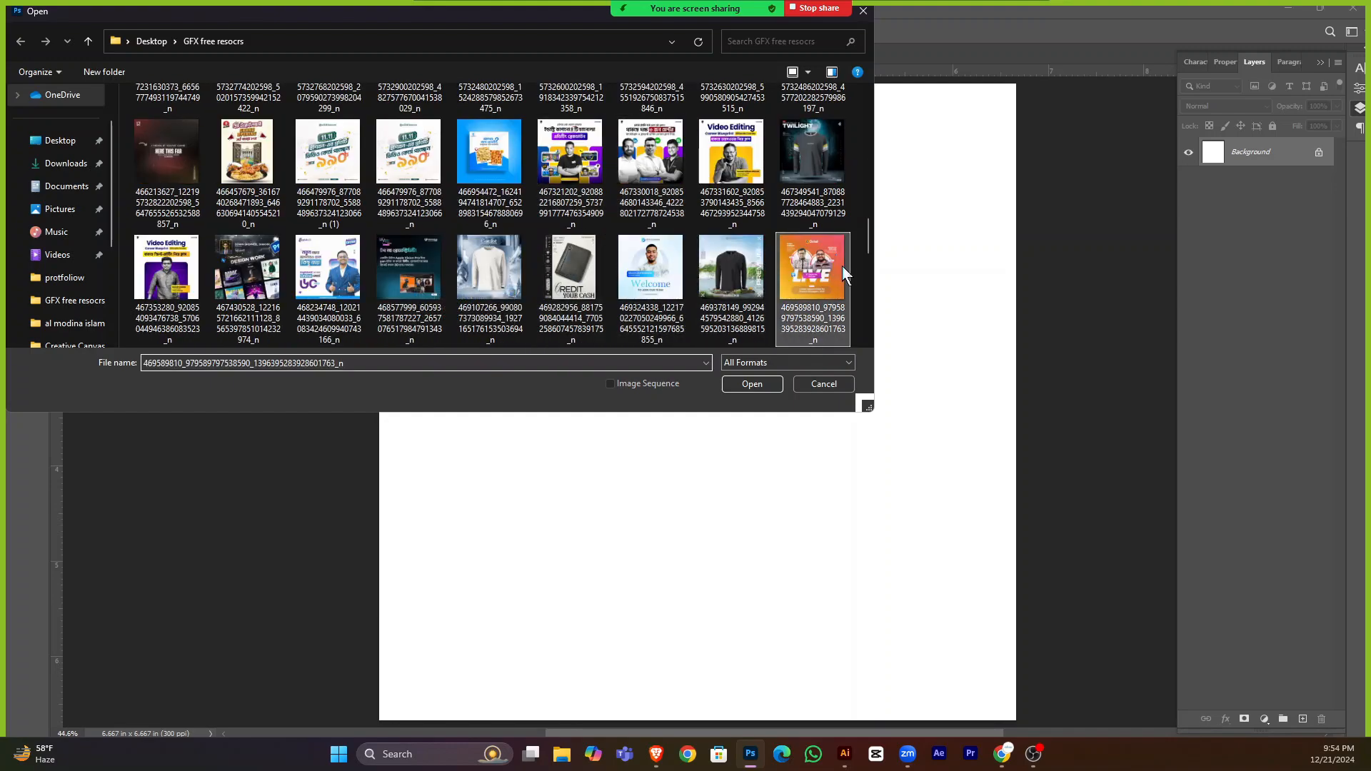
click(745, 385)
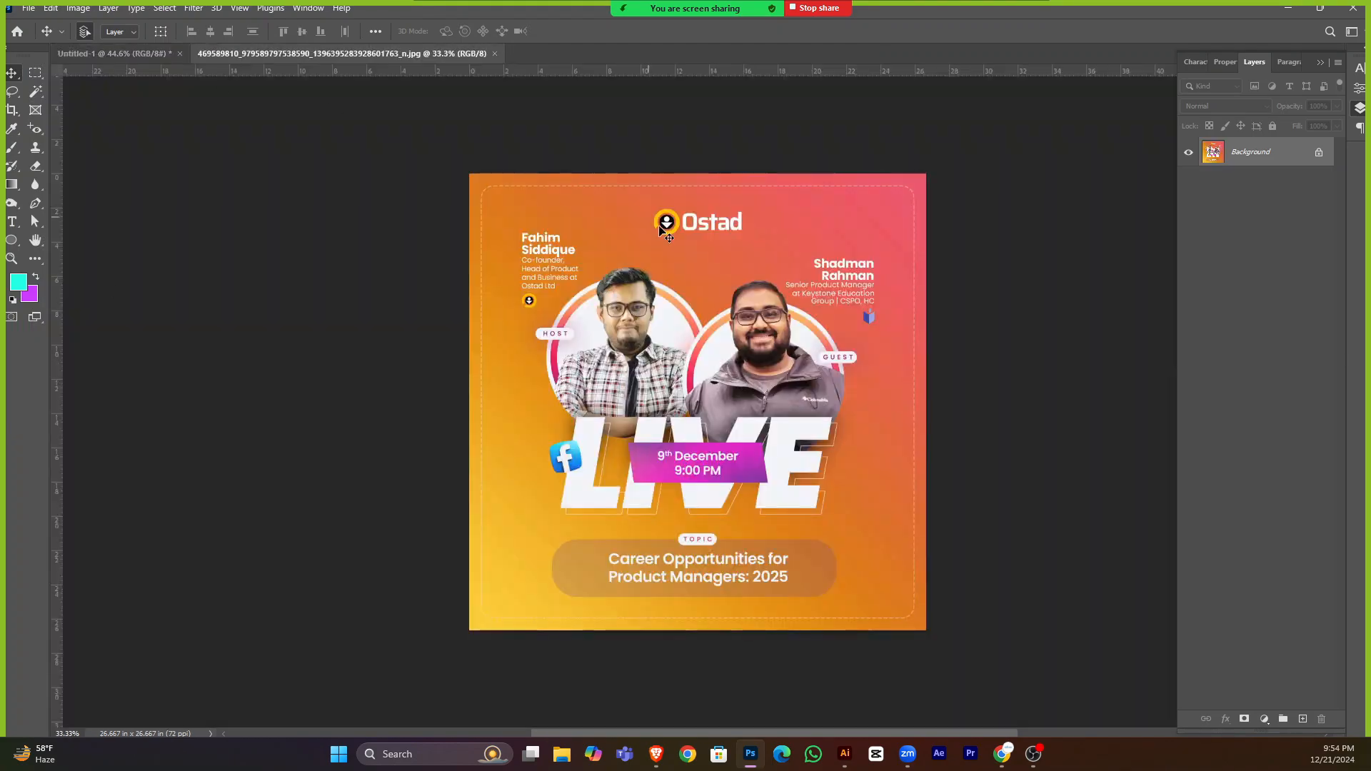
scroll(662, 229, up, 3)
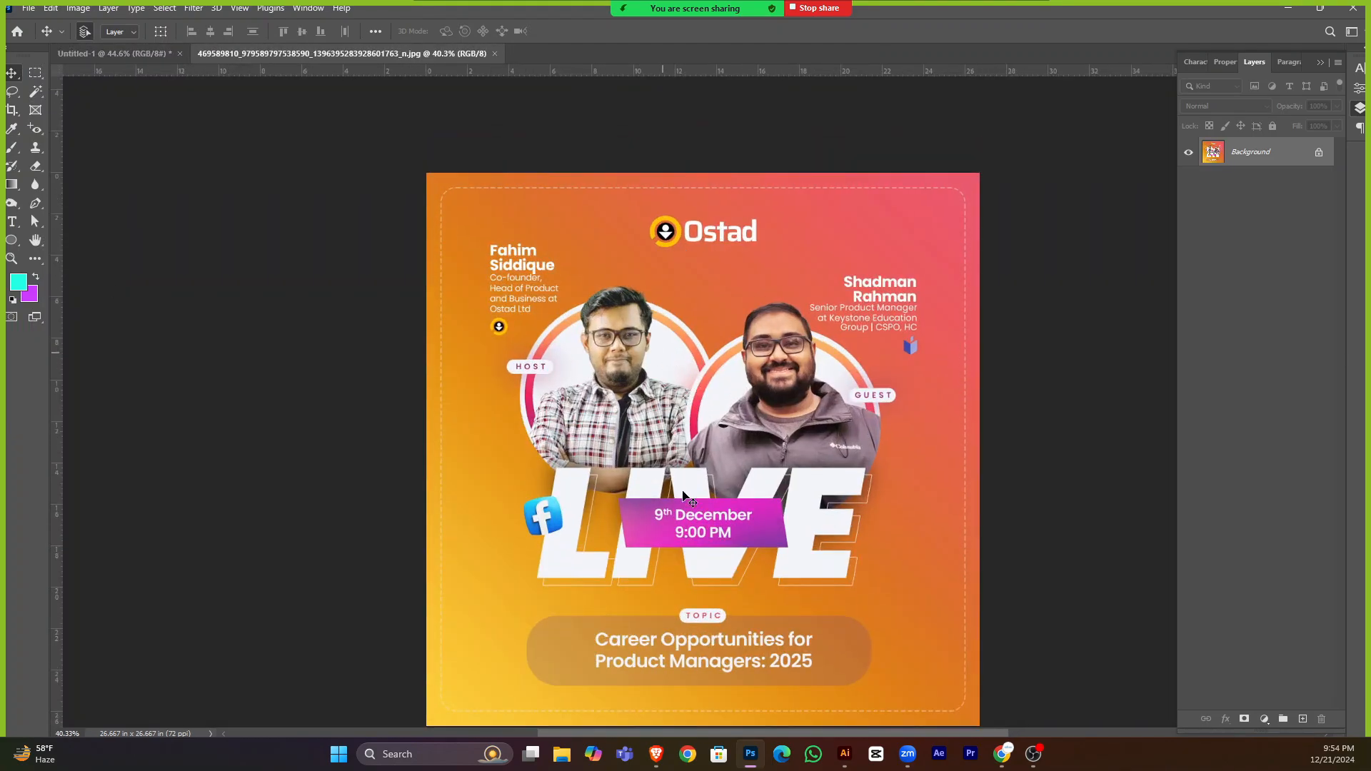
scroll(684, 496, down, 1)
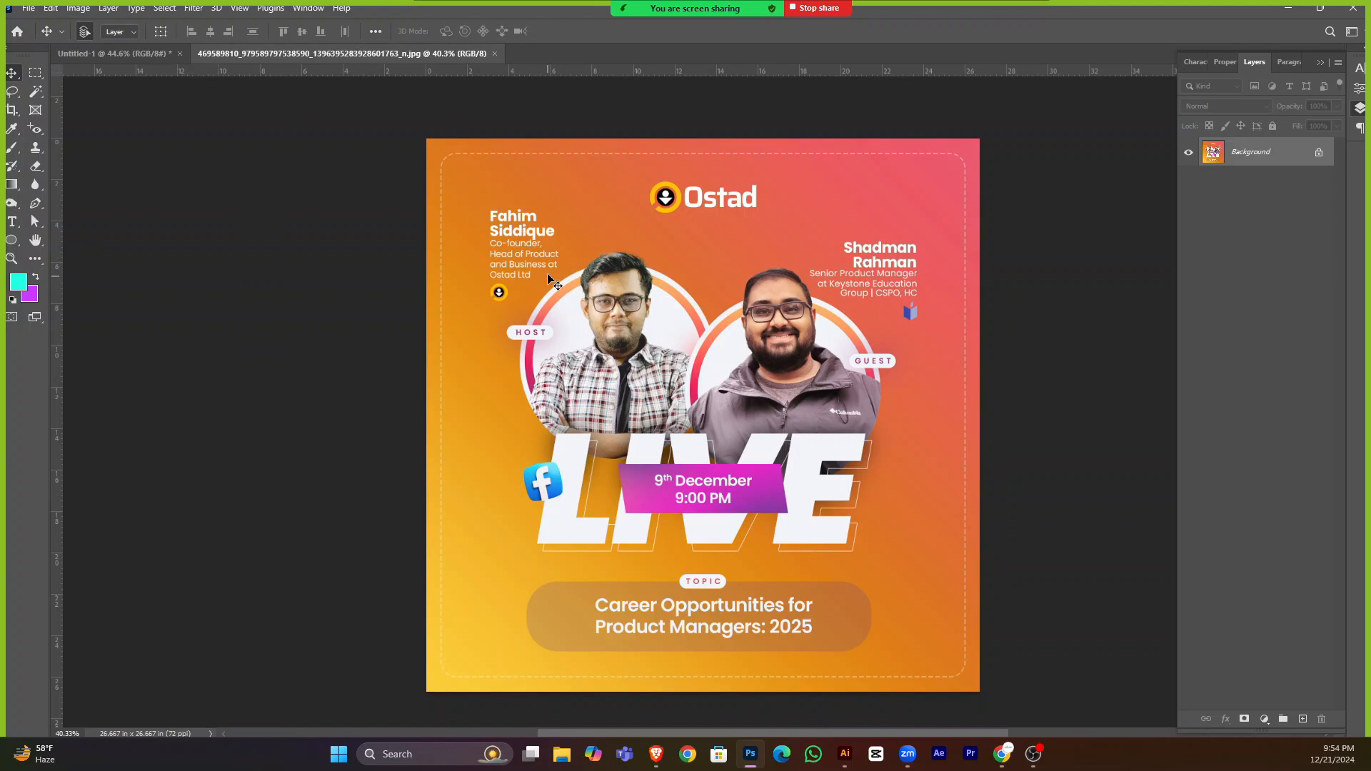
On a new layer in the Untitled-1 document, draw a circle about 726 px in diameter with the Ellipse tool.
click(89, 54)
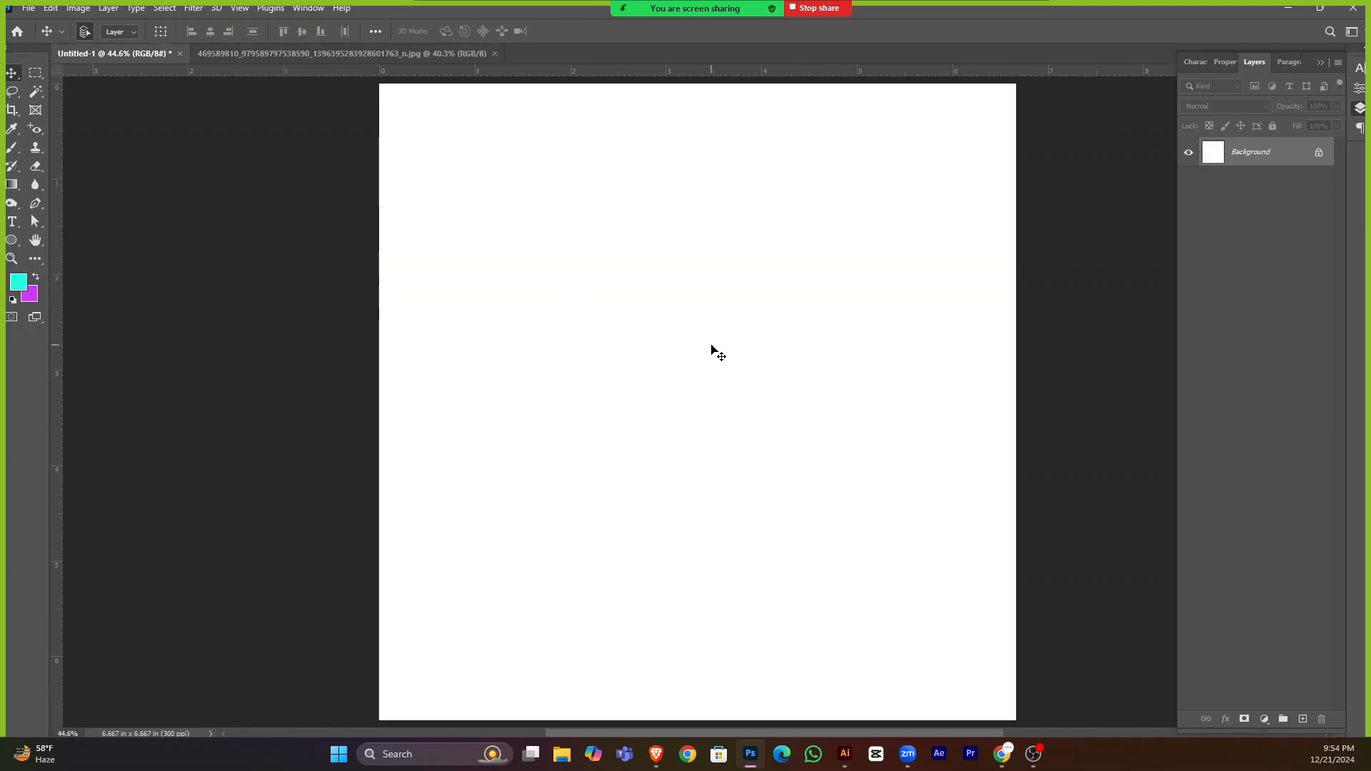
click(1302, 719)
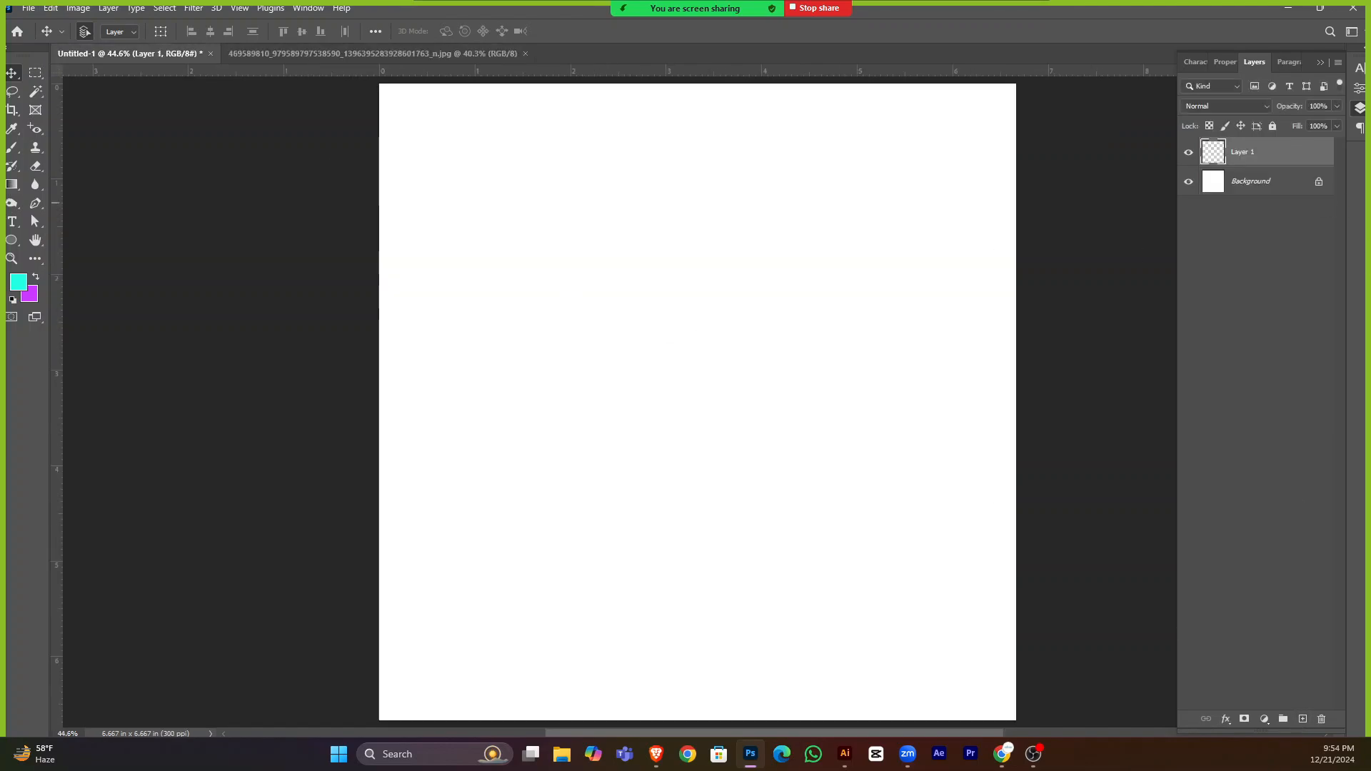
click(11, 239)
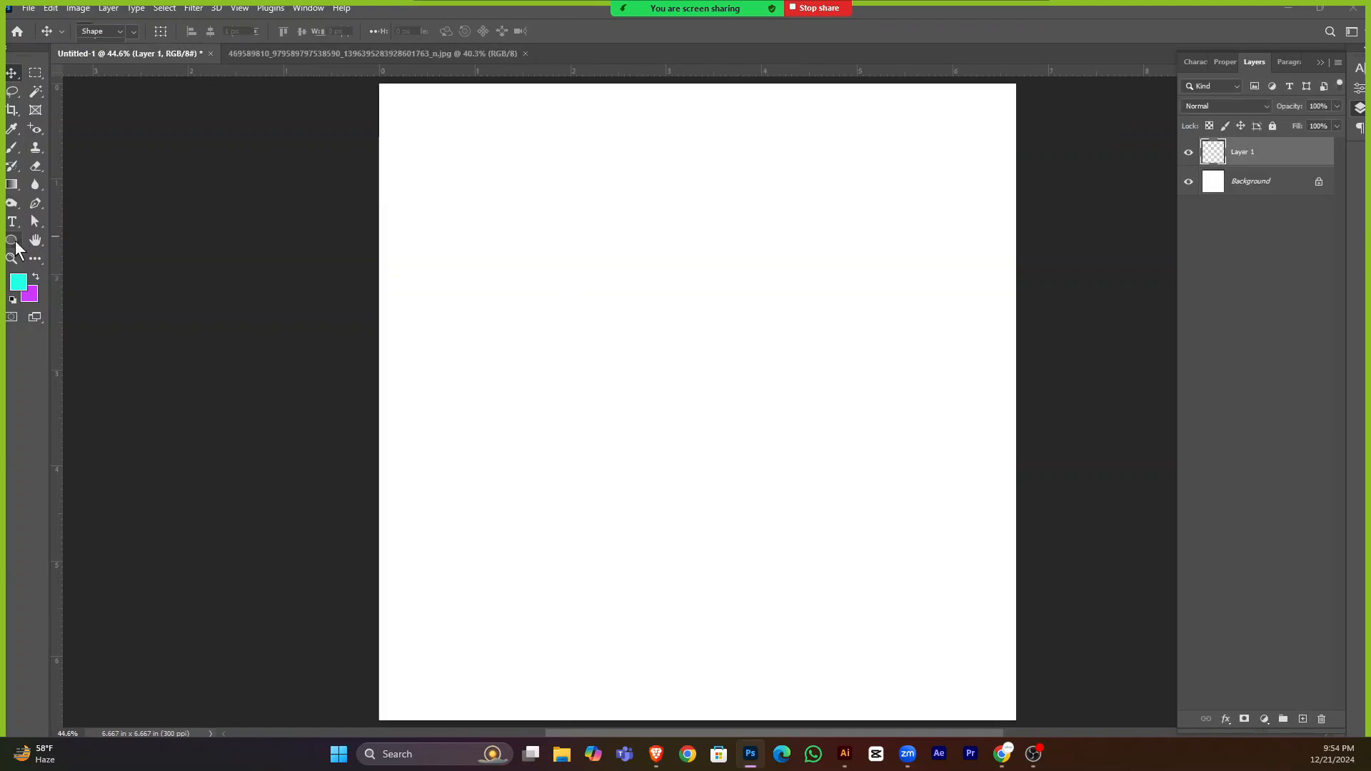
alt+click(9, 243)
alt+click(8, 242)
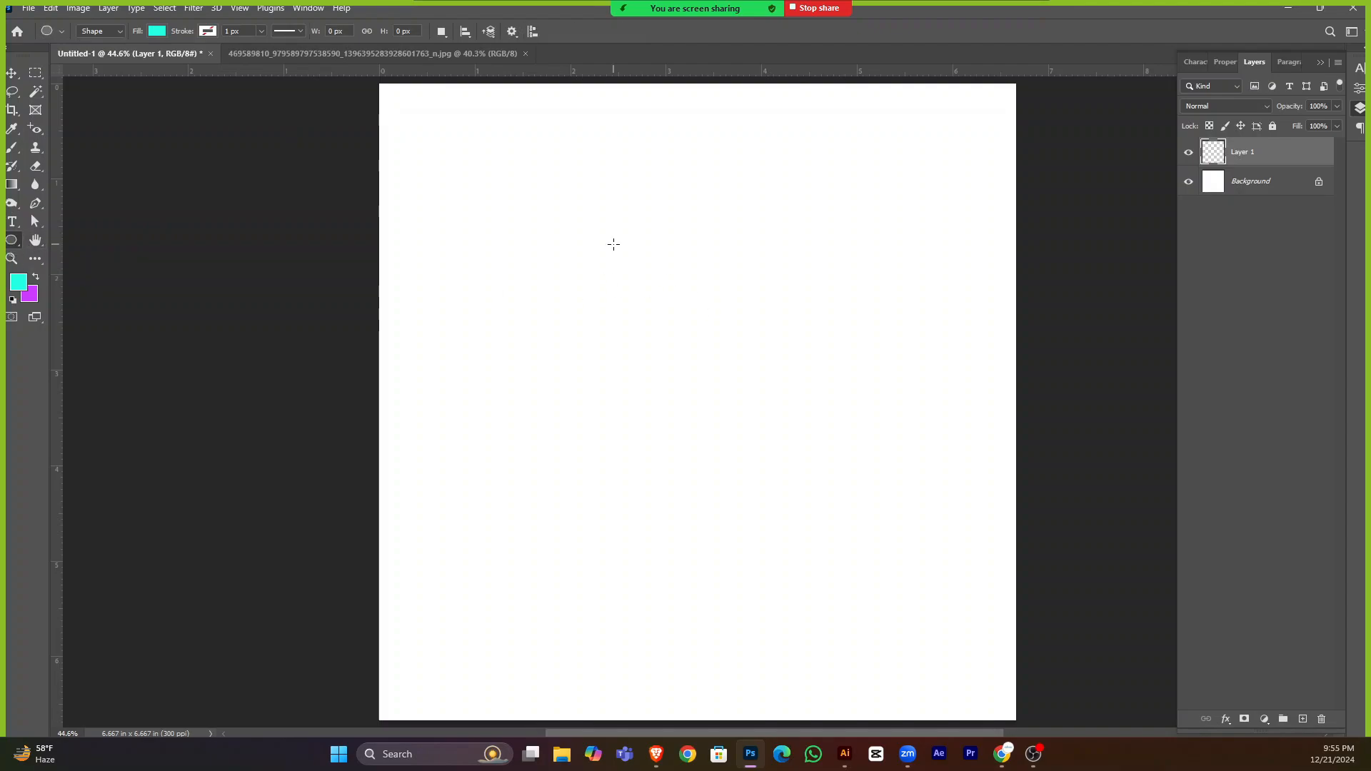
drag(611, 244, 842, 569)
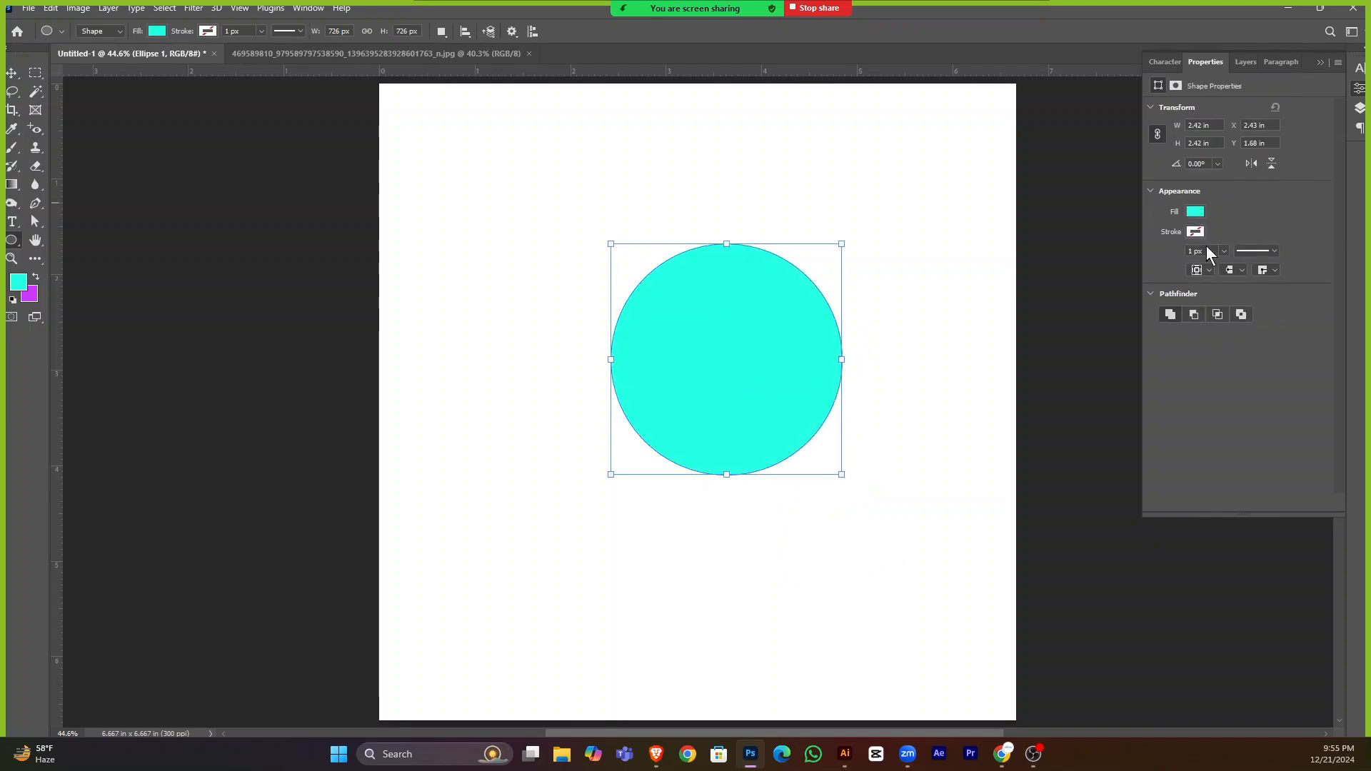
Change the circle's fill to the dark grey-green recently used color.
click(1194, 213)
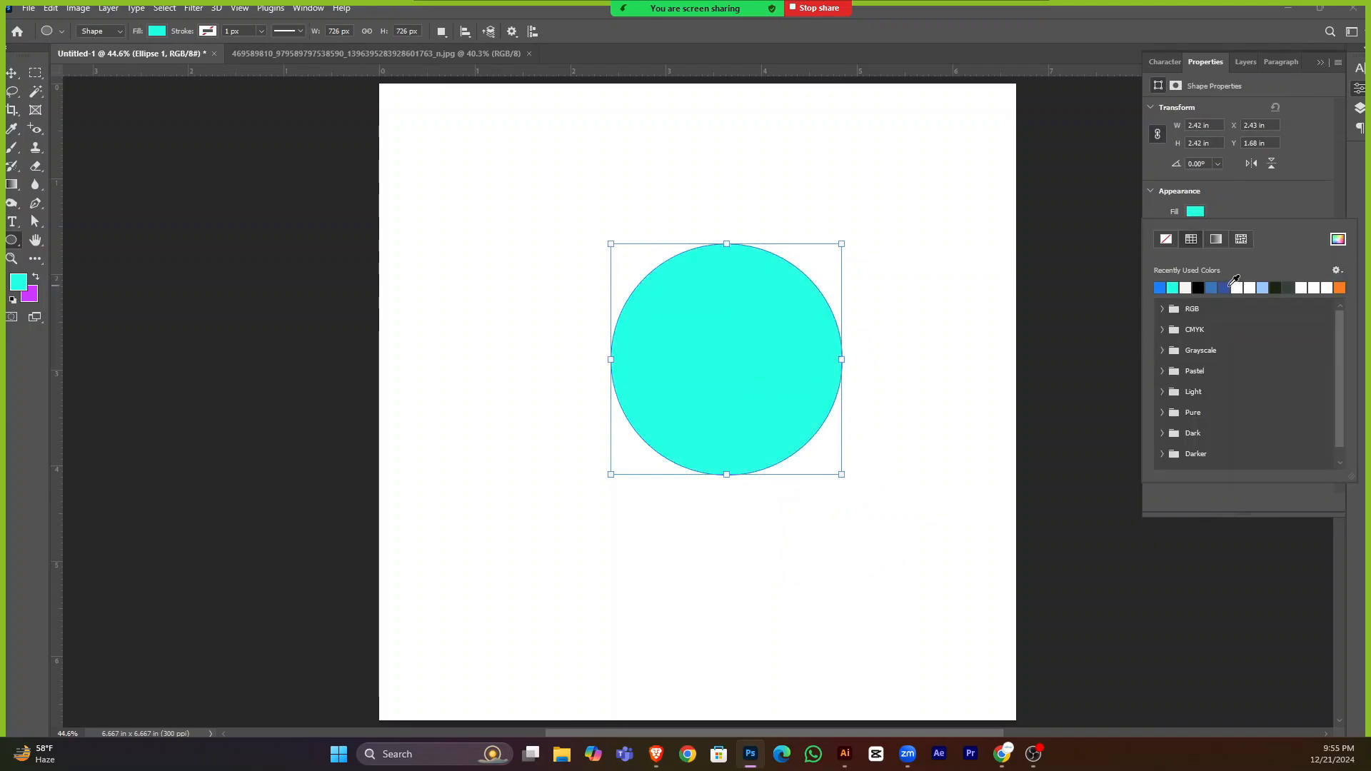
click(1223, 287)
click(1276, 287)
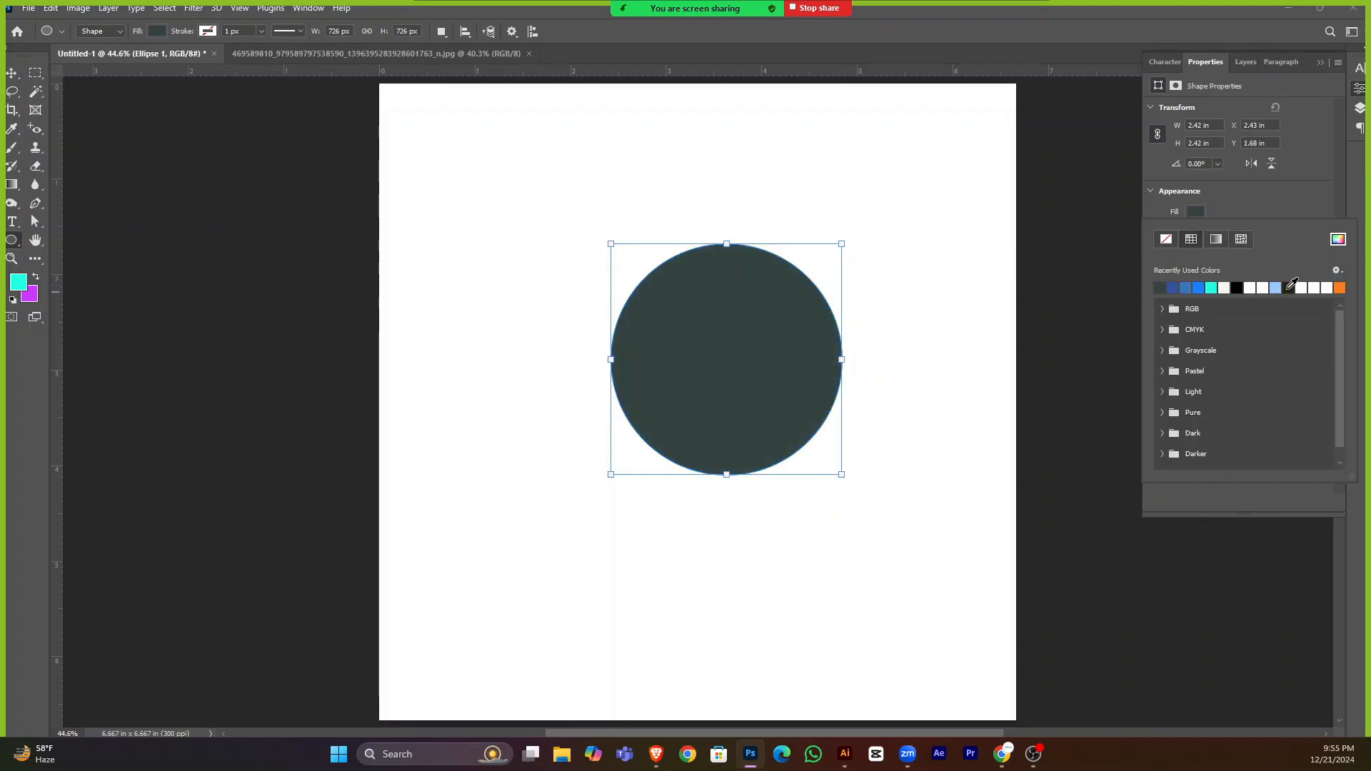
click(1319, 63)
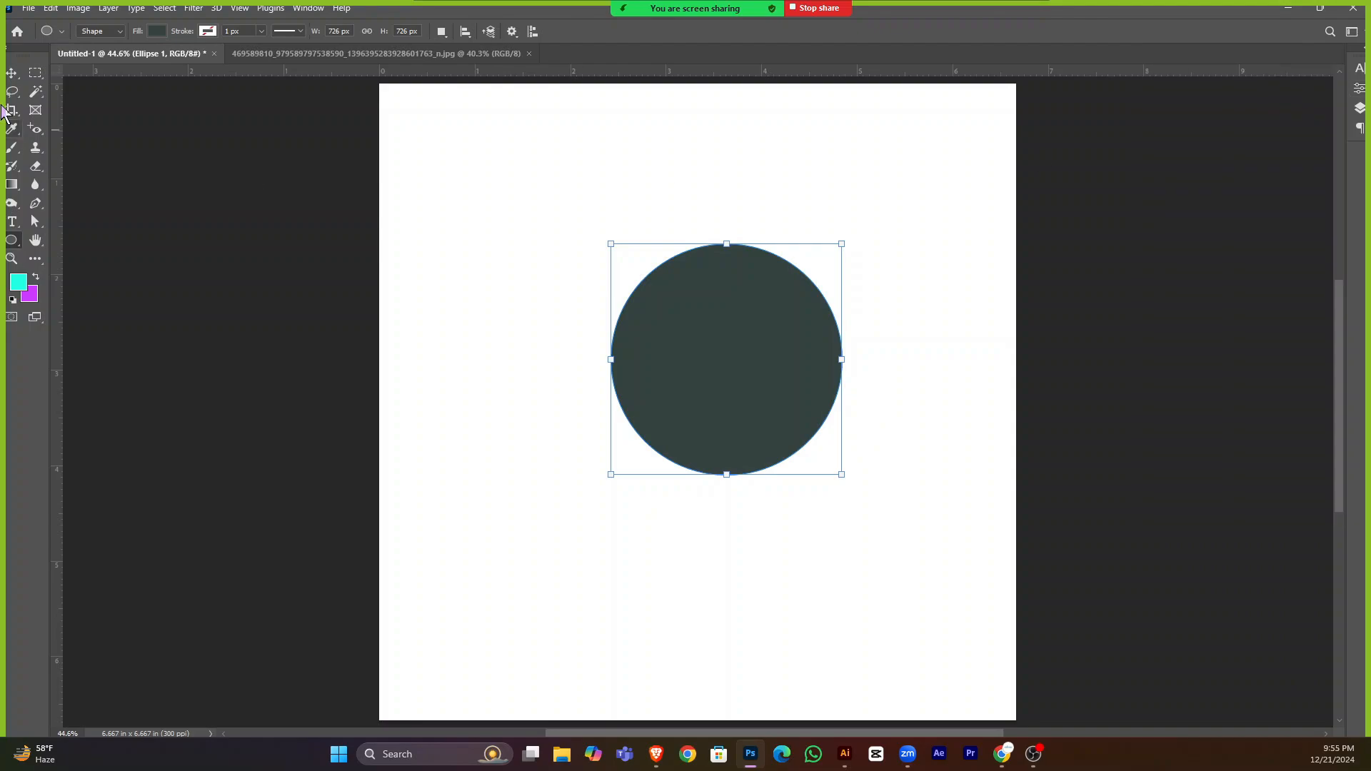
Move the circle to the horizontal centre of the canvas, about 1.8 in below the canvas's upper edge.
click(12, 73)
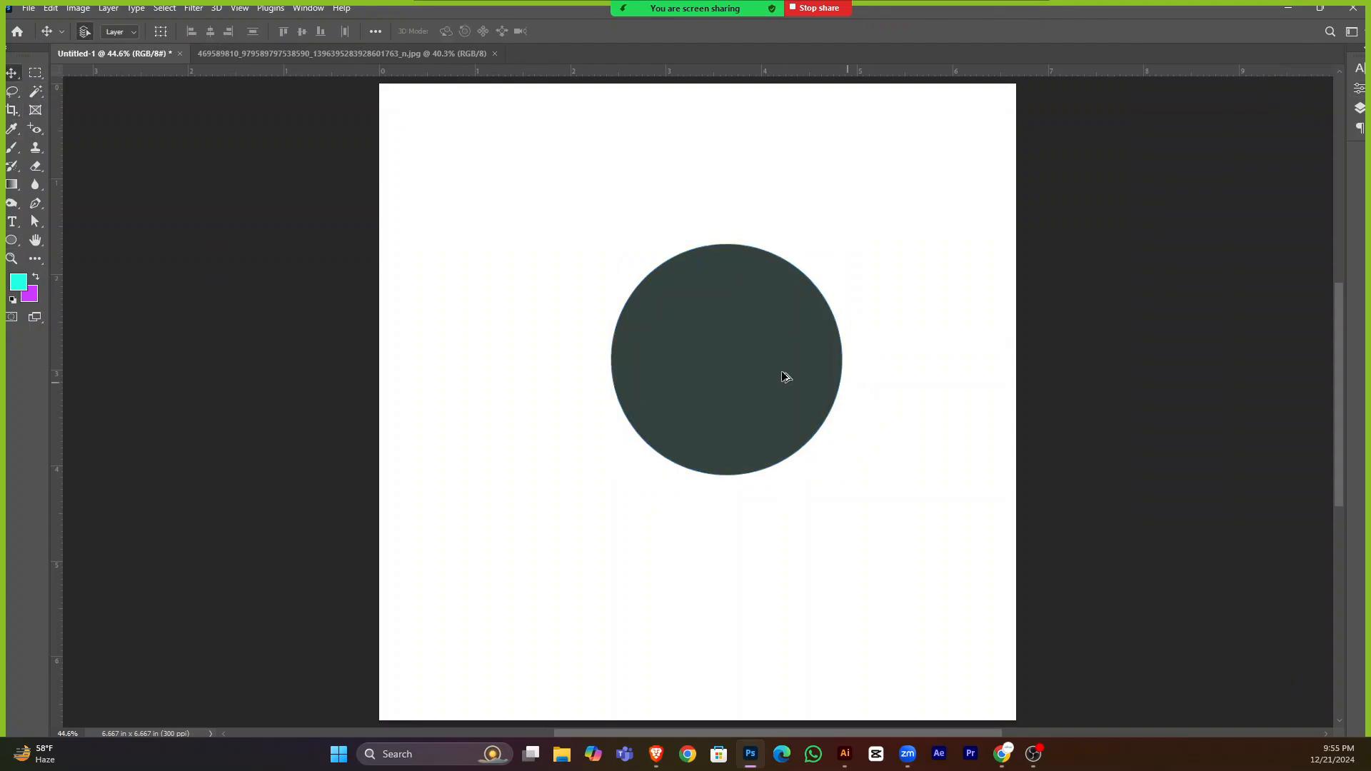
scroll(786, 376, up, 1)
drag(760, 367, 738, 377)
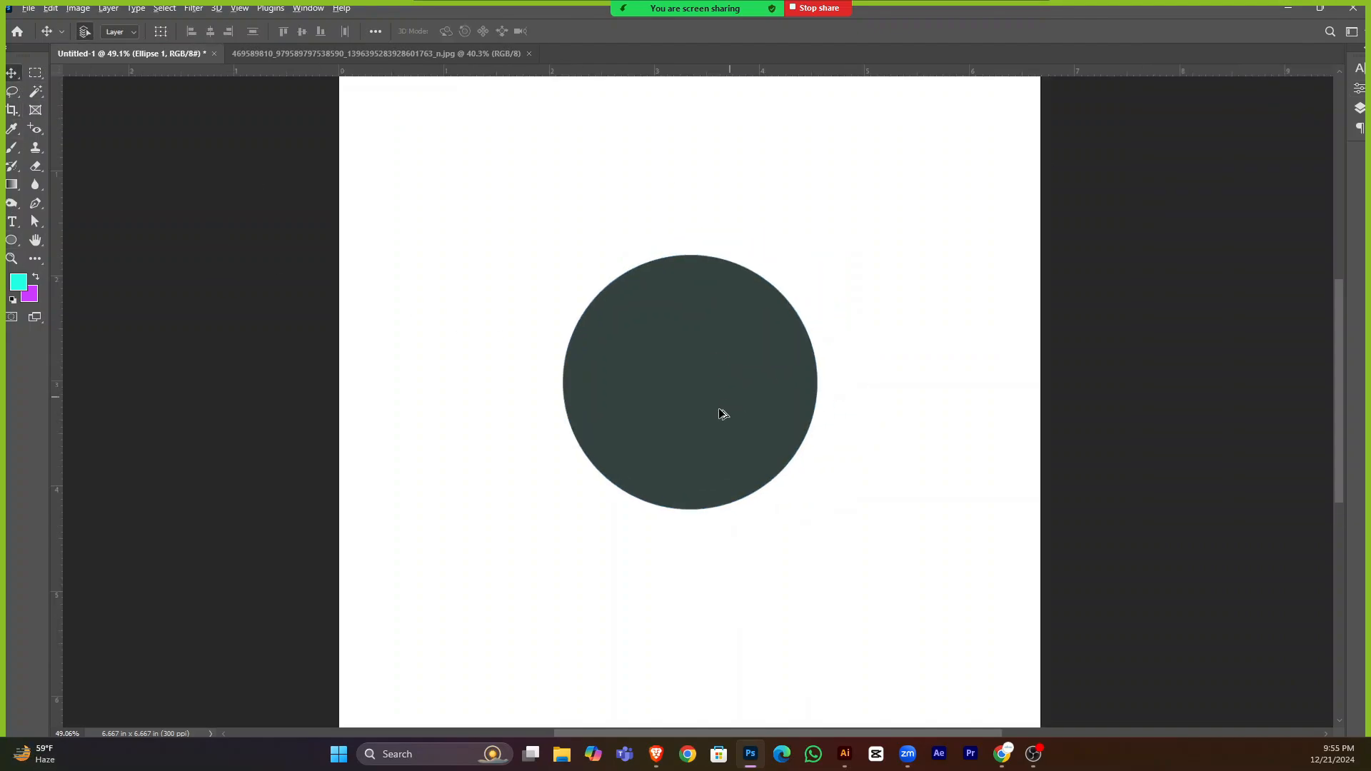
scroll(713, 425, down, 7)
scroll(714, 427, up, 8)
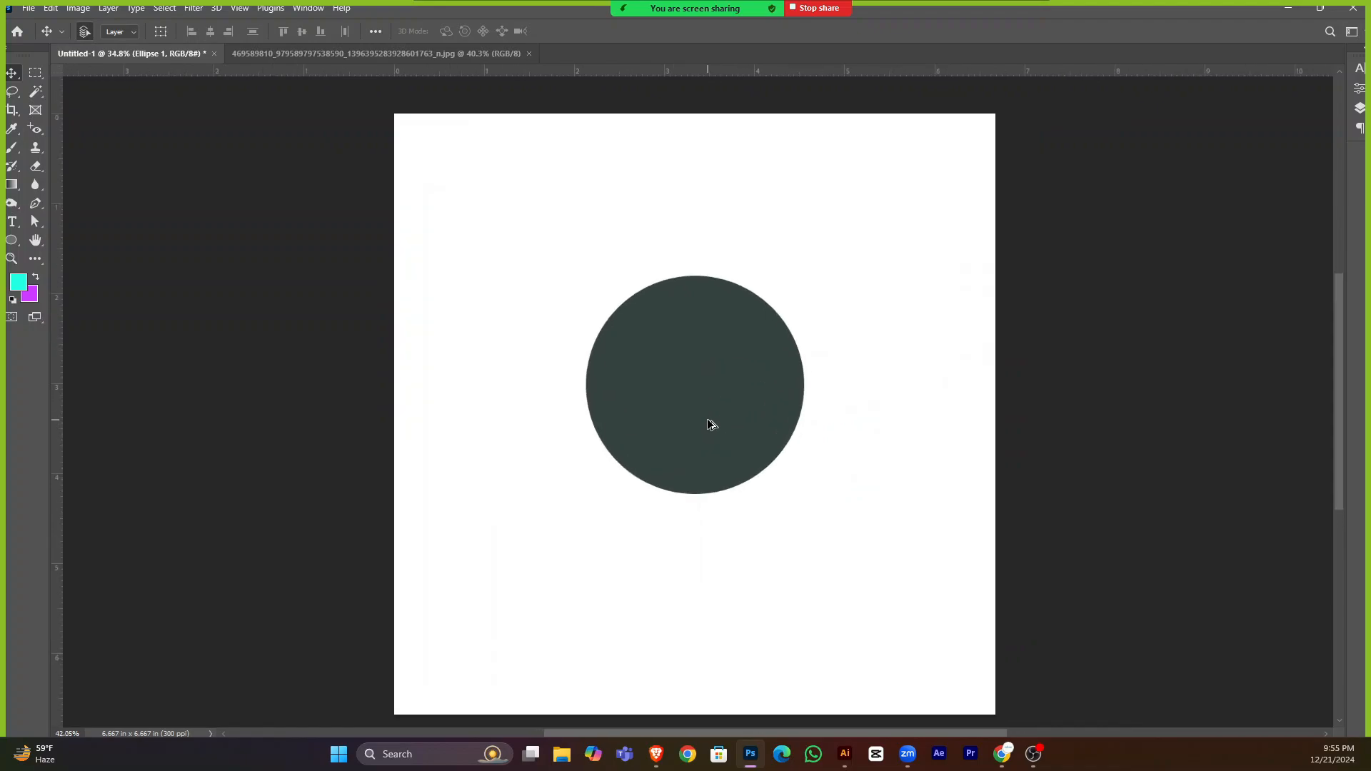
Duplicate the Ellipse 1 layer and set the copy's fill to none.
click(1360, 111)
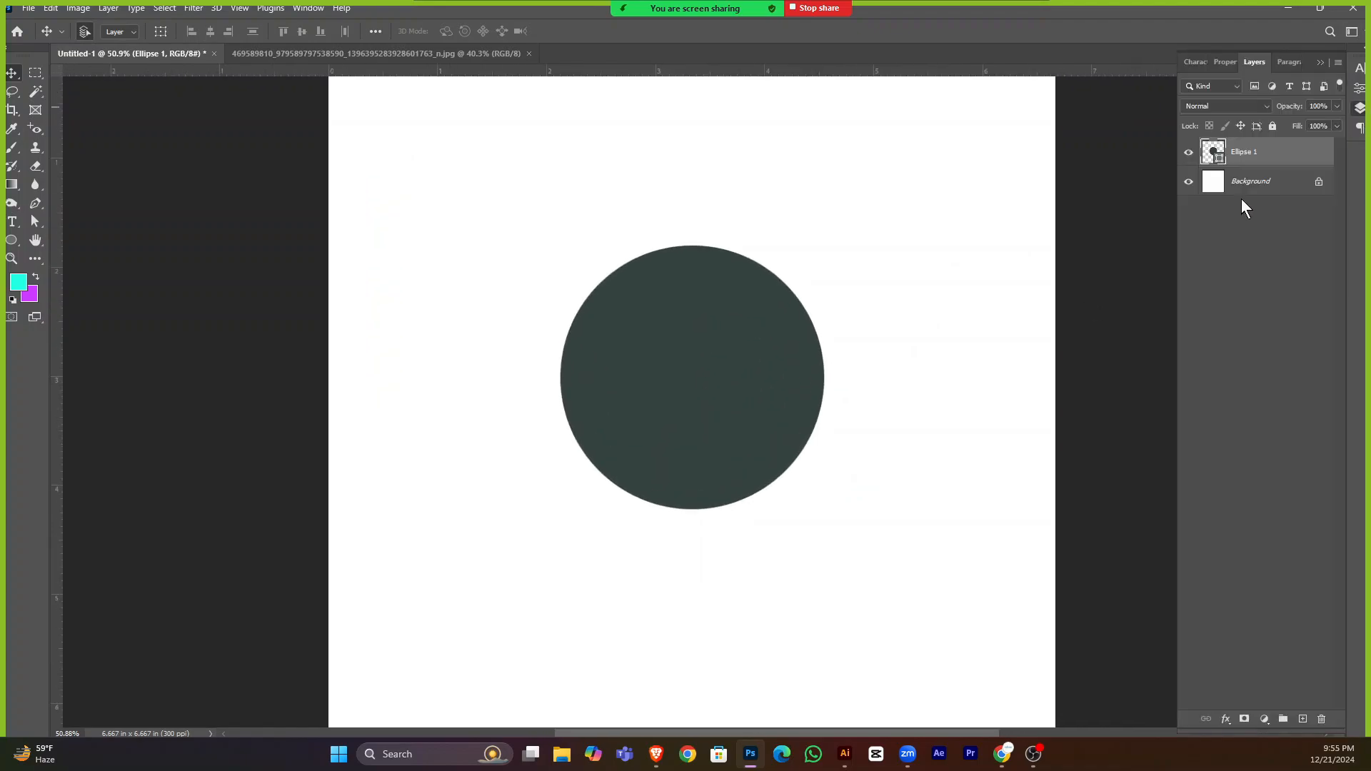
key(ctrl+j)
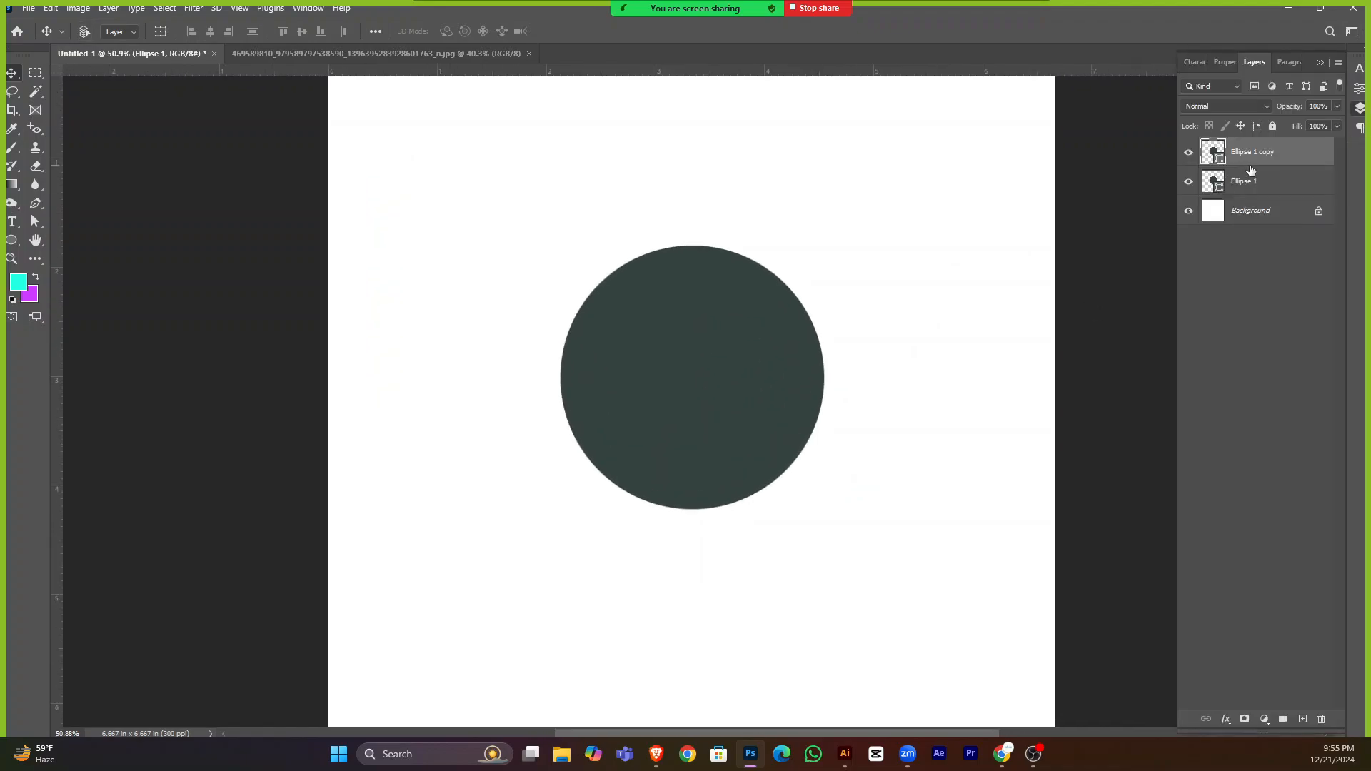
click(1359, 87)
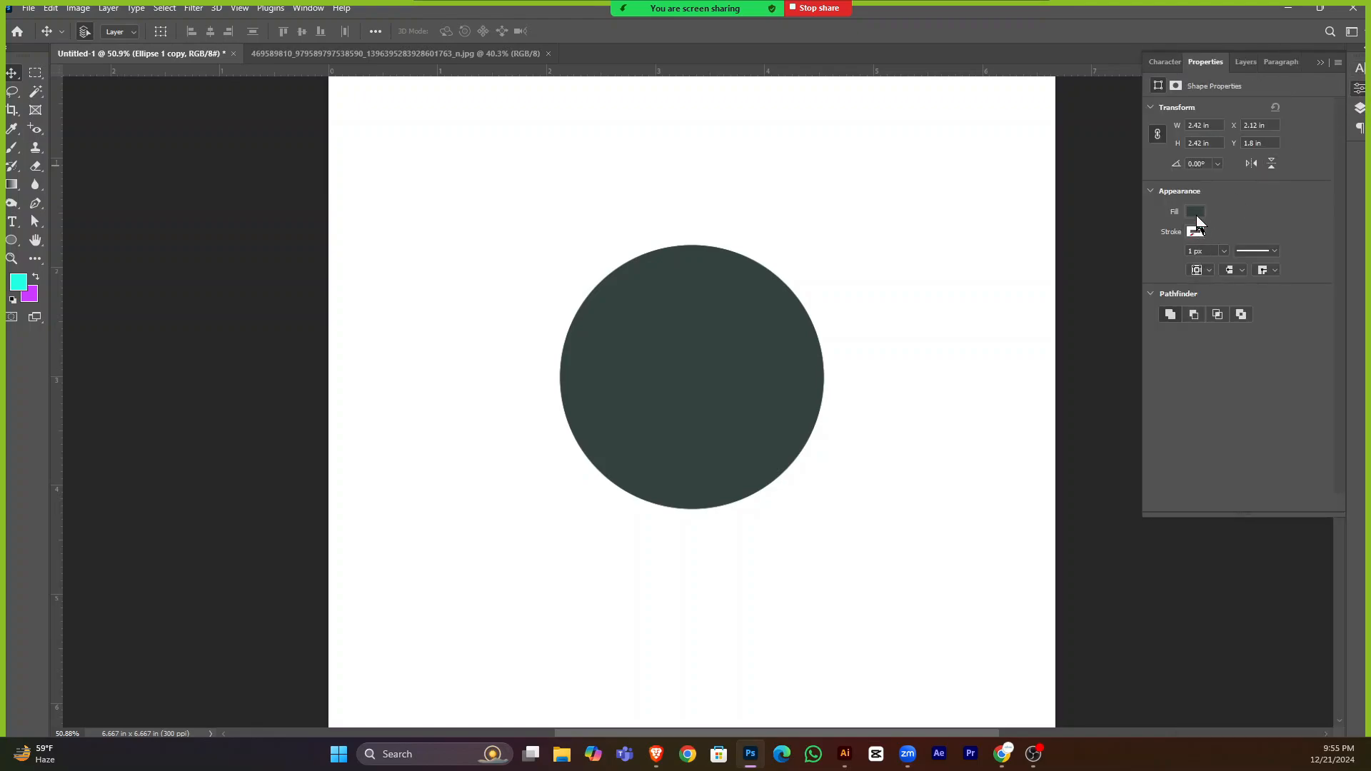
click(1194, 213)
click(1166, 236)
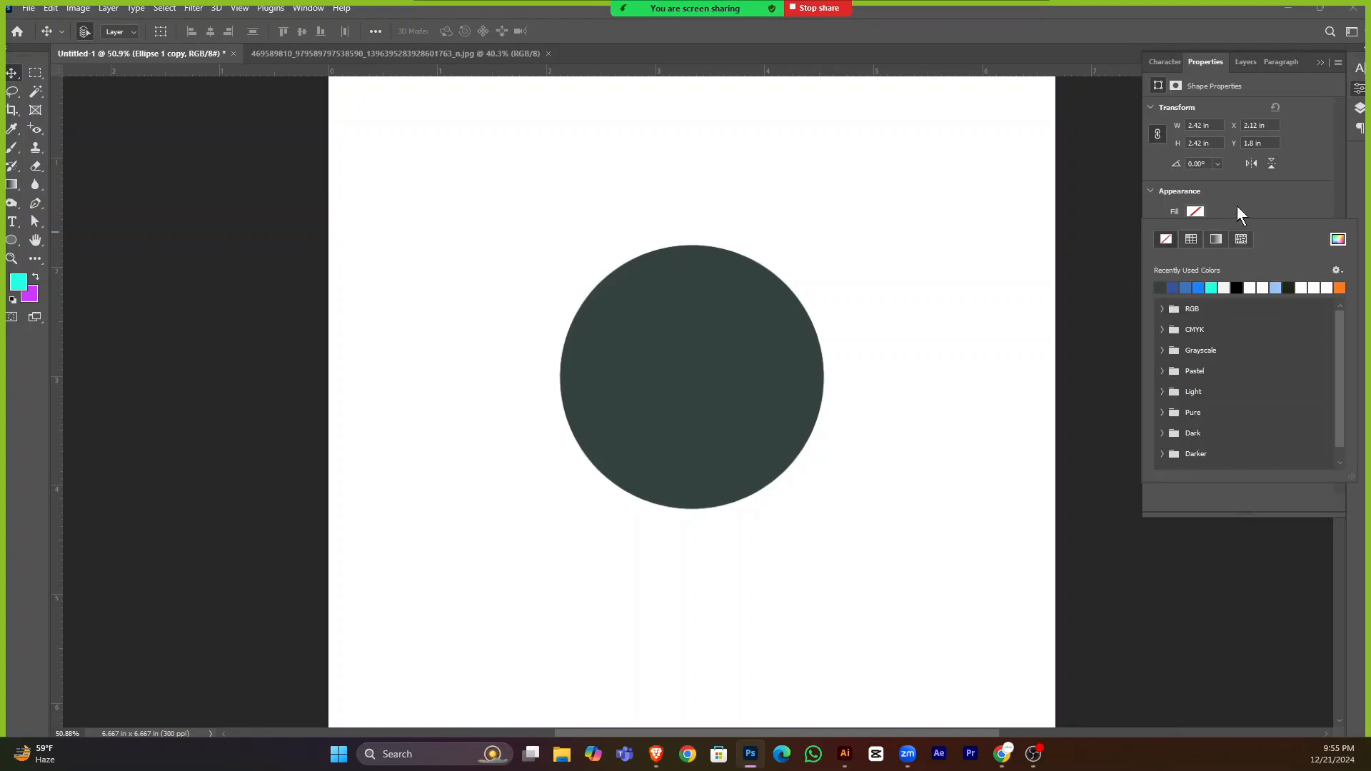
click(1240, 210)
Give the copied circle a cyan stroke and set the stroke width to 81.09 px.
click(1195, 232)
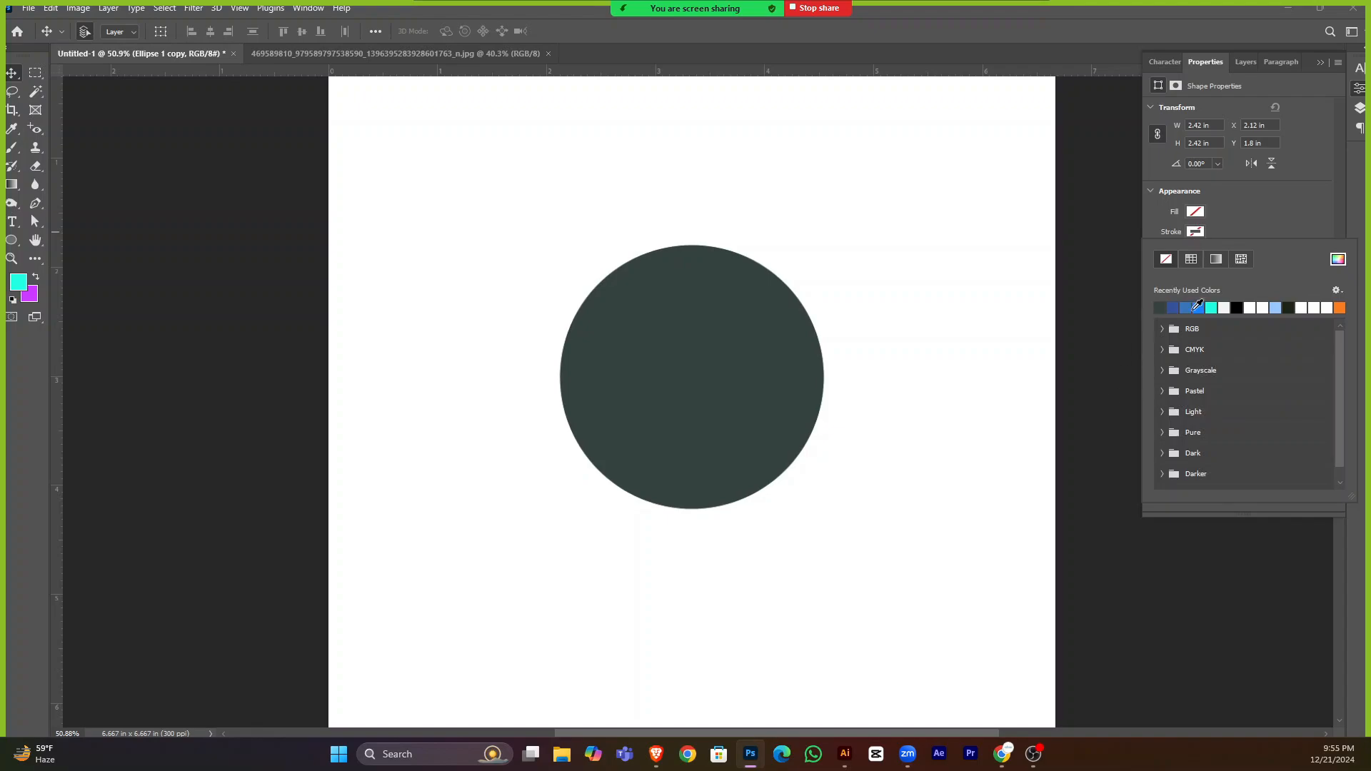
click(1211, 307)
click(1234, 237)
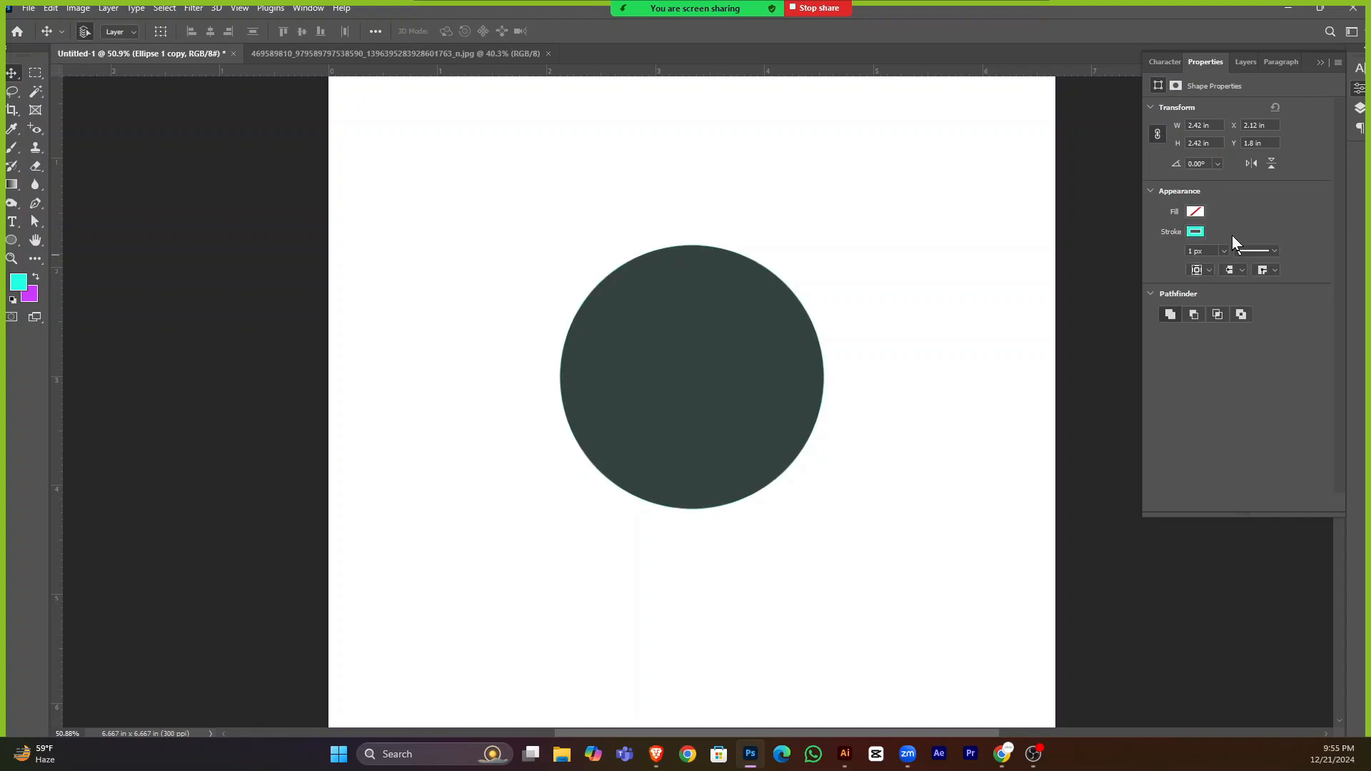
click(1222, 252)
drag(1211, 267, 1237, 276)
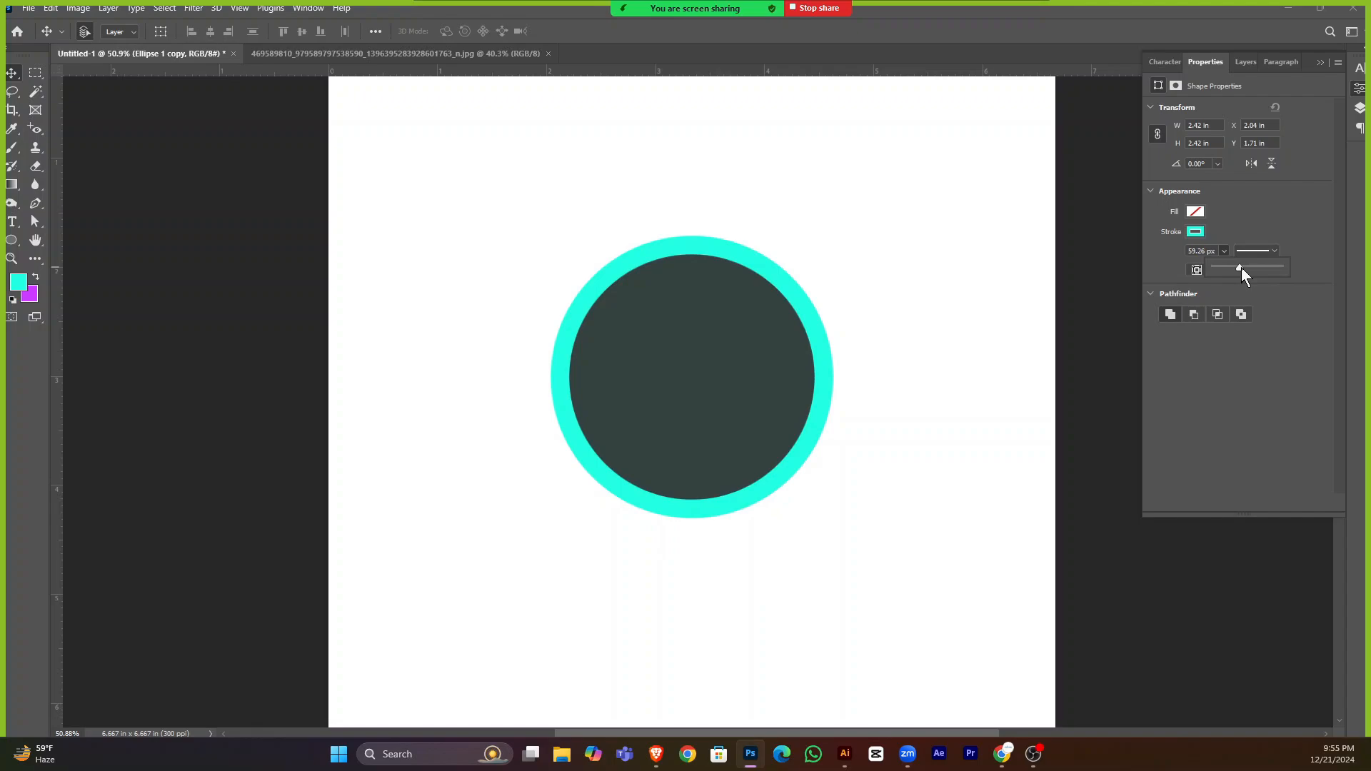
drag(1240, 267, 1242, 267)
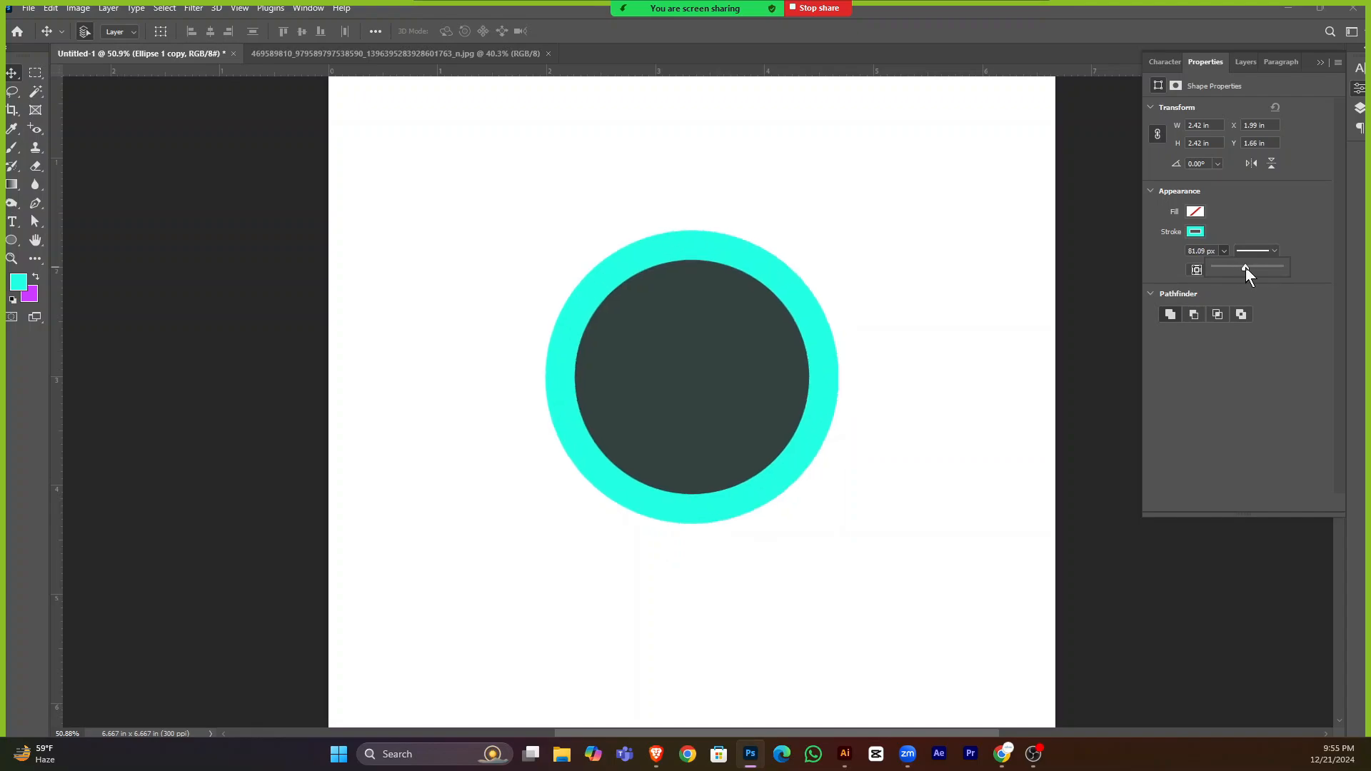
click(1239, 217)
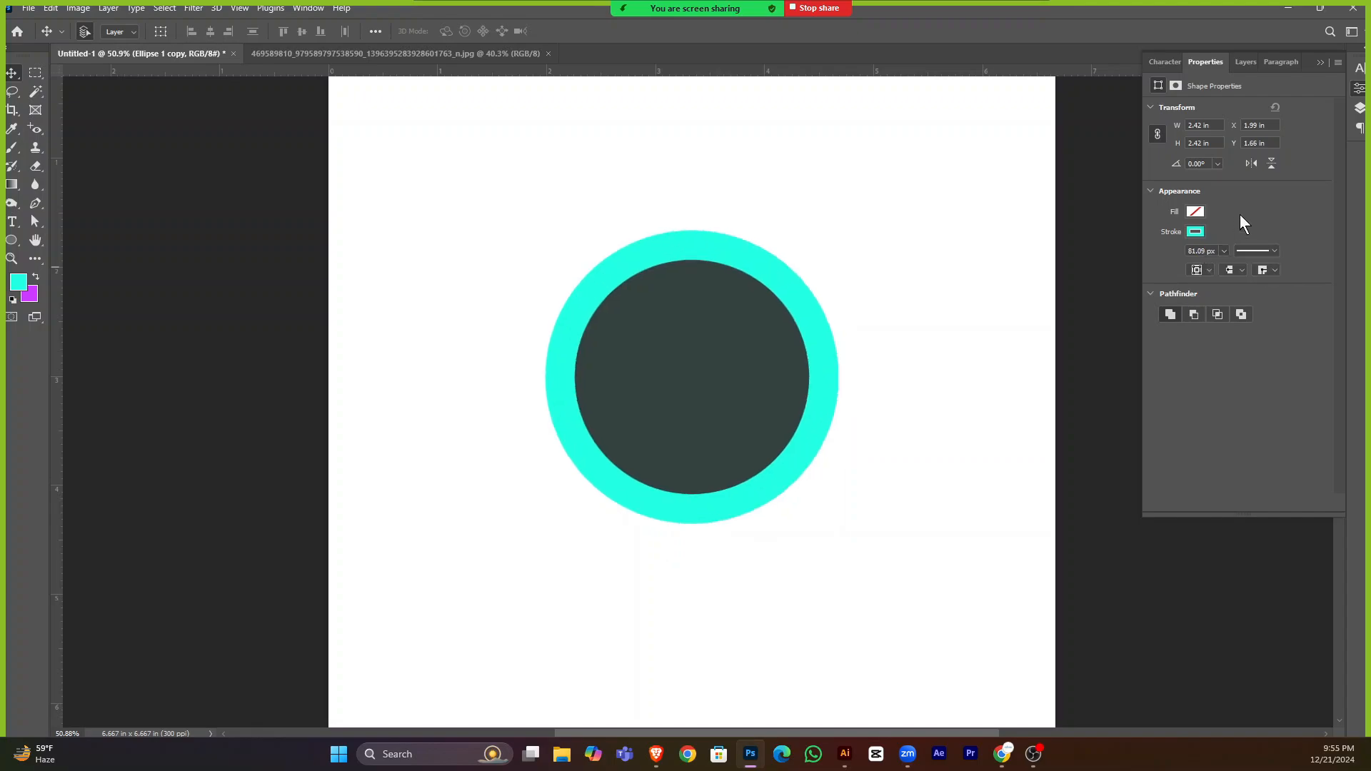
click(1321, 63)
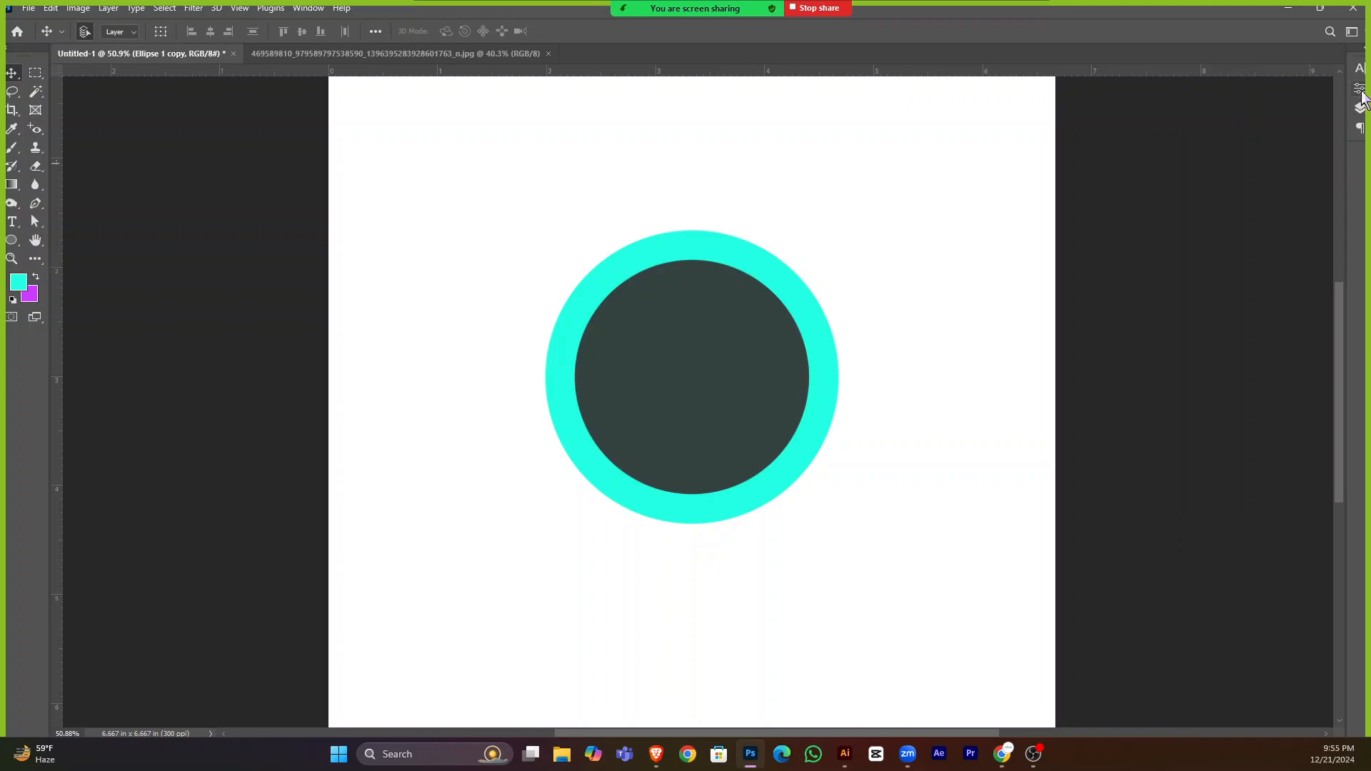
Reduce the cyan stroke width of the Ellipse 1 copy ring to 29.24 px.
click(1359, 108)
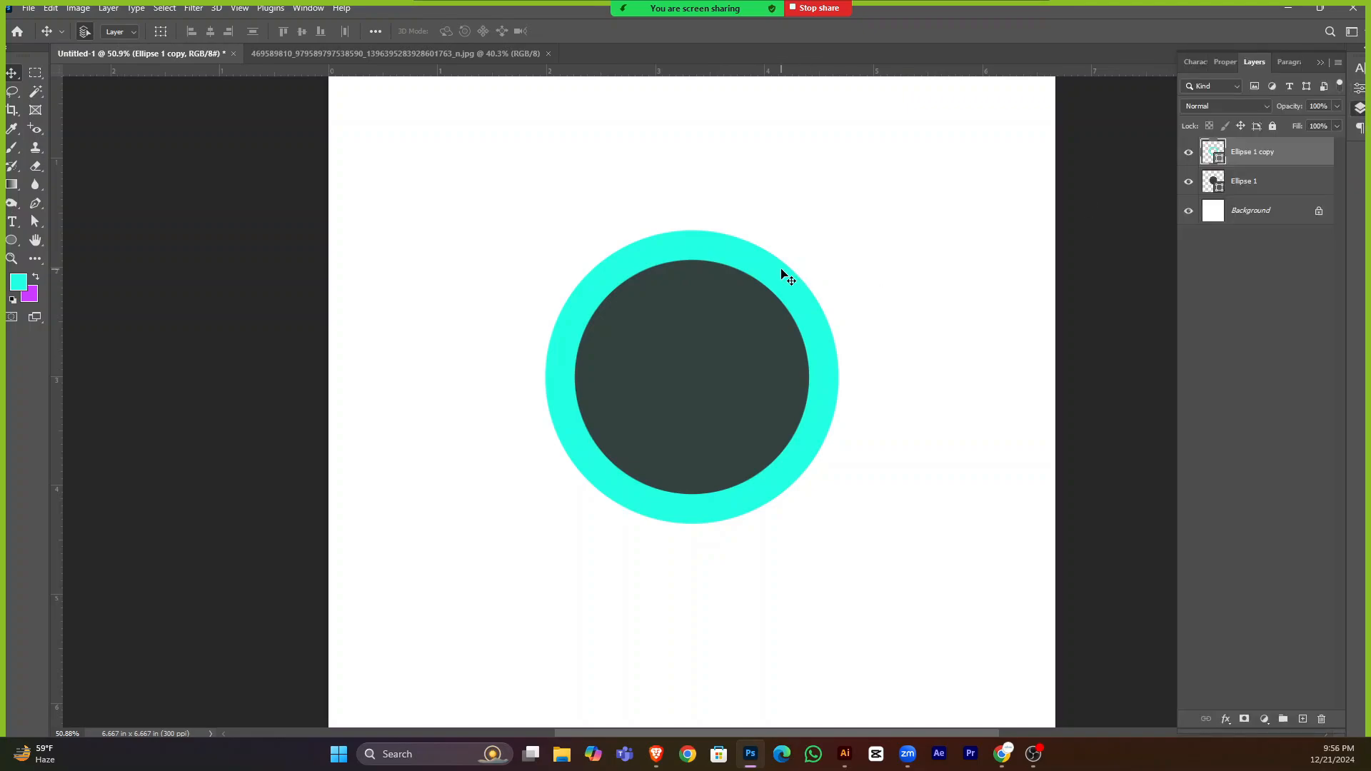
click(1294, 187)
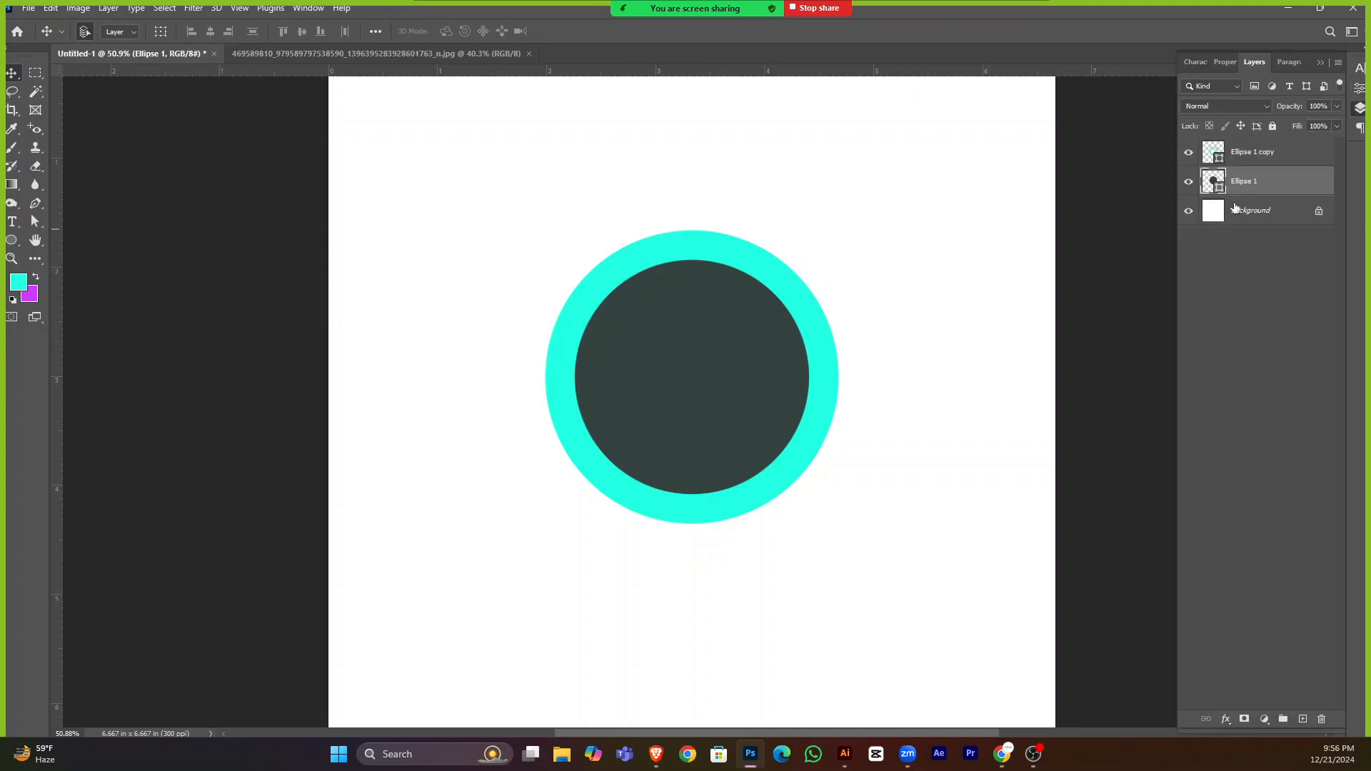
click(797, 294)
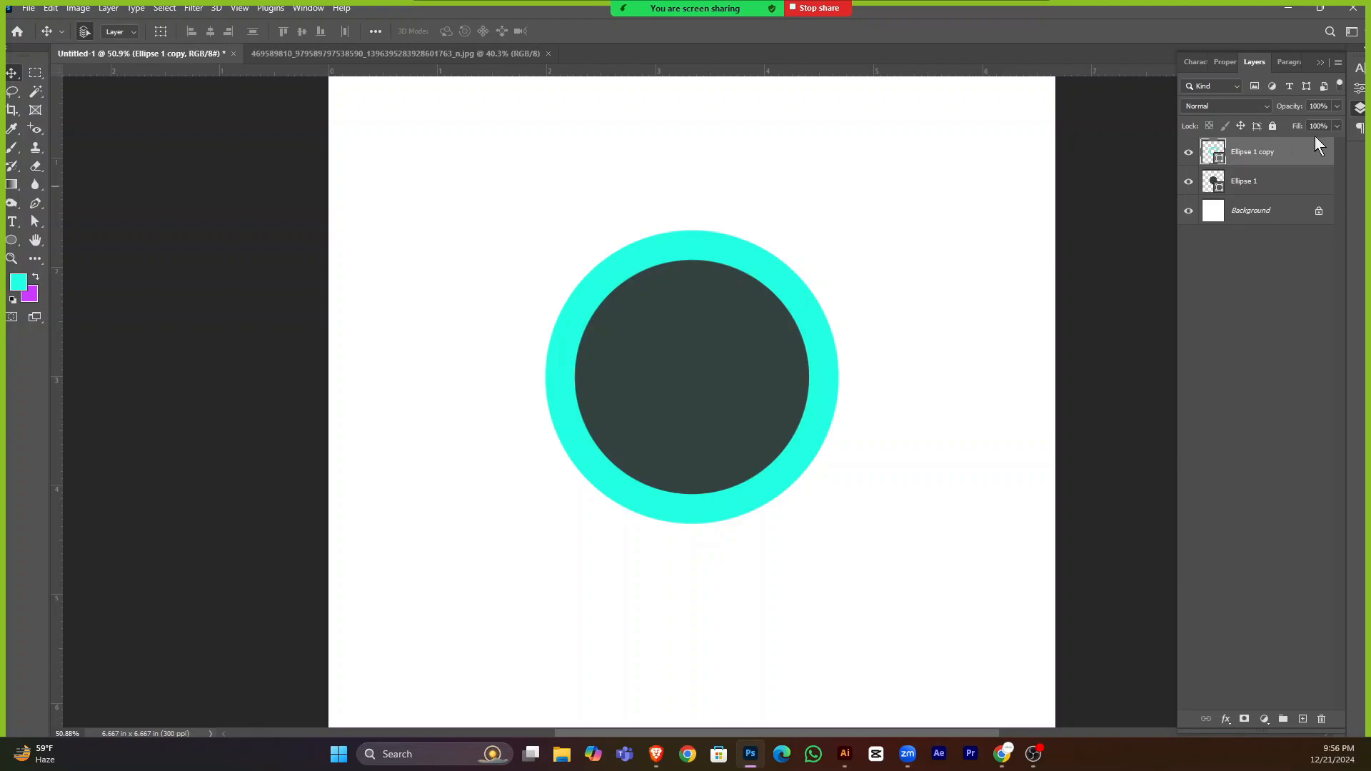
click(1360, 92)
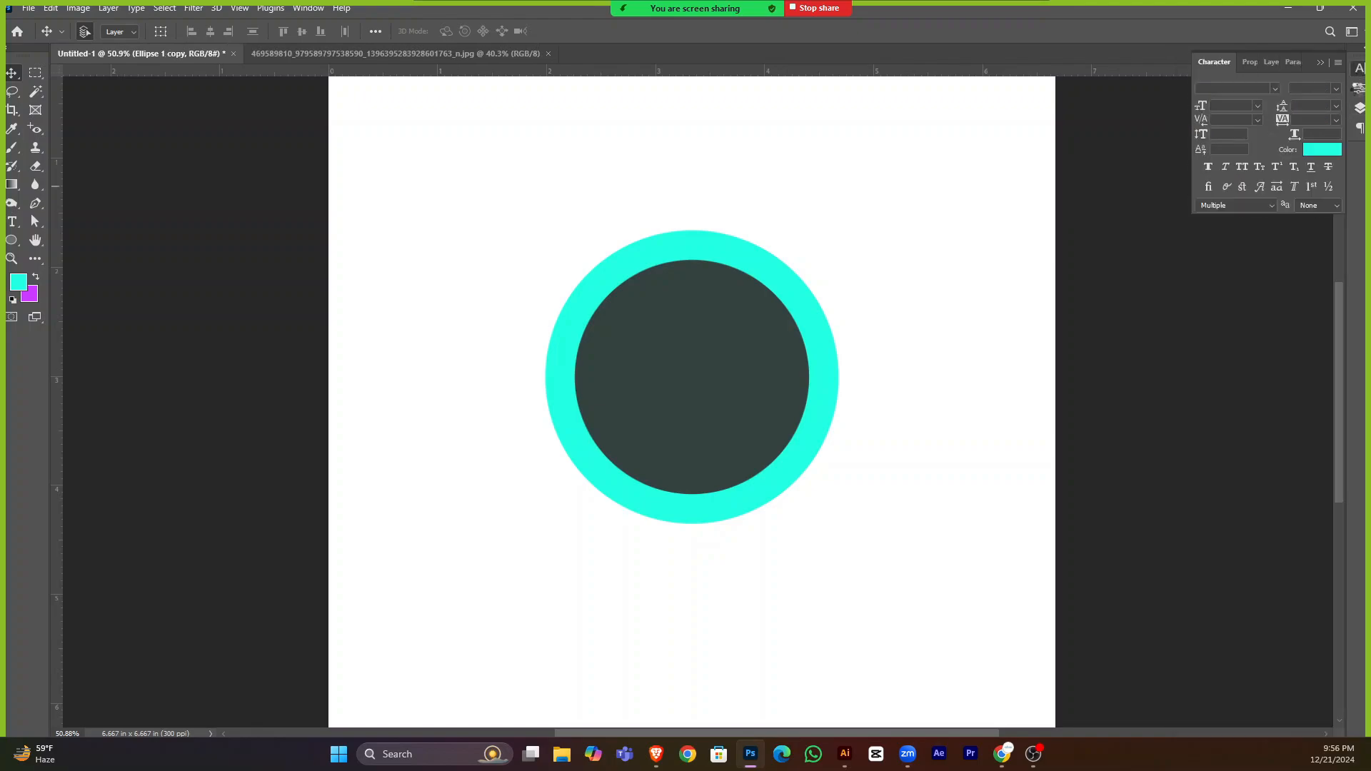
click(1358, 91)
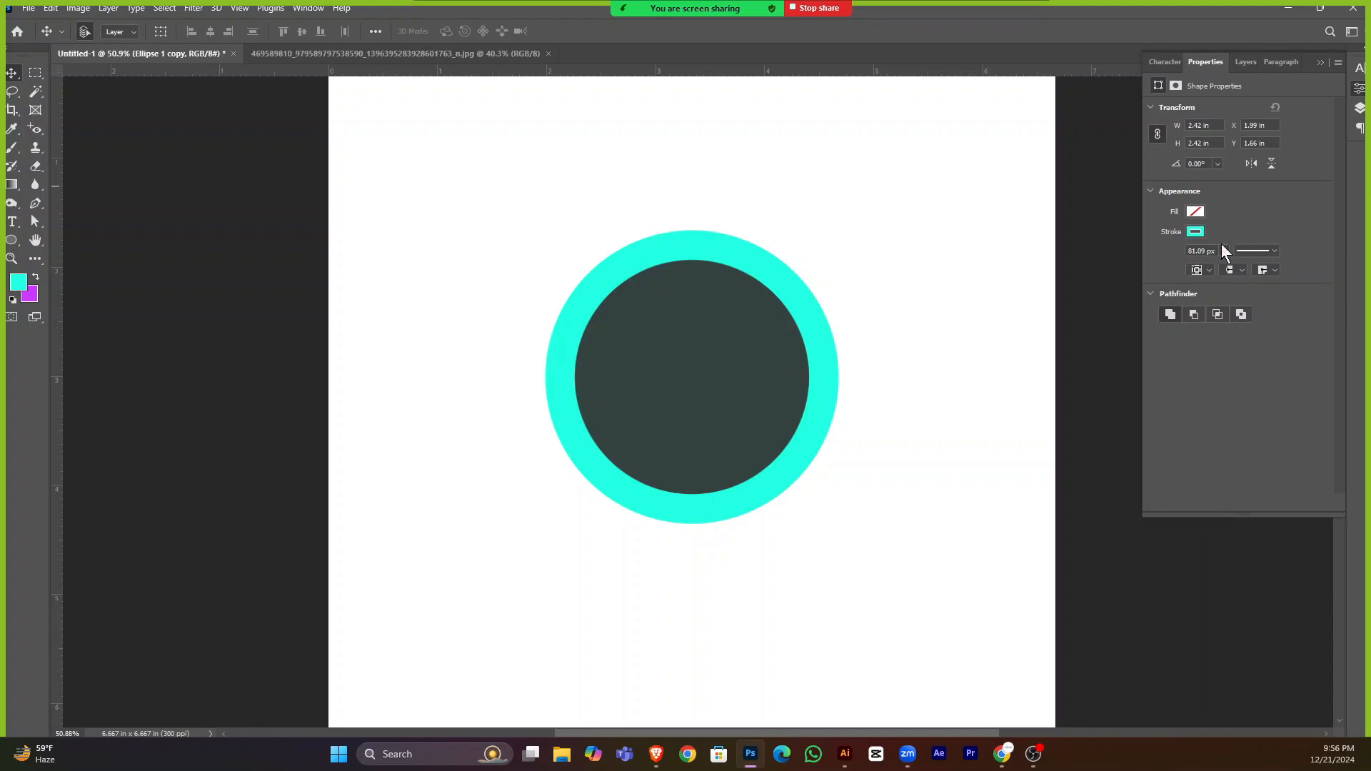
click(1223, 252)
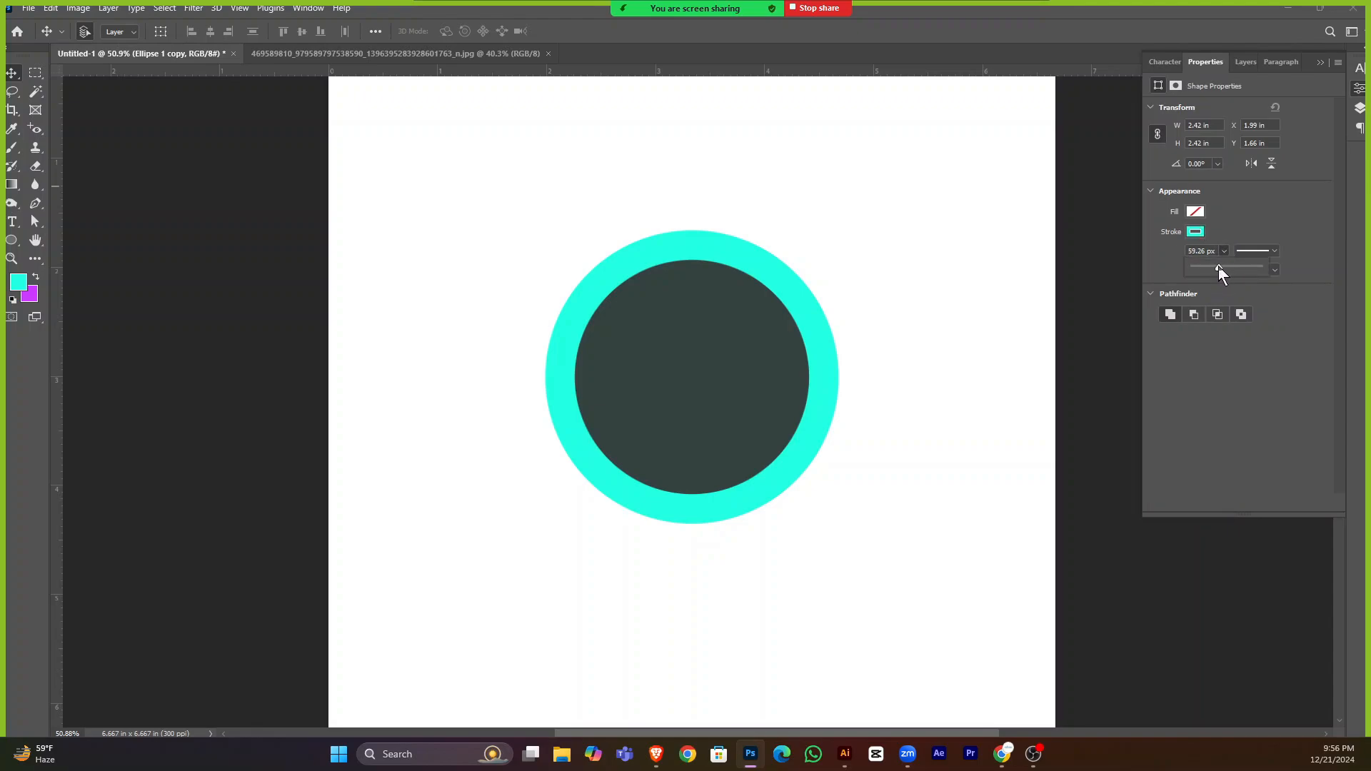
drag(1218, 267, 1212, 270)
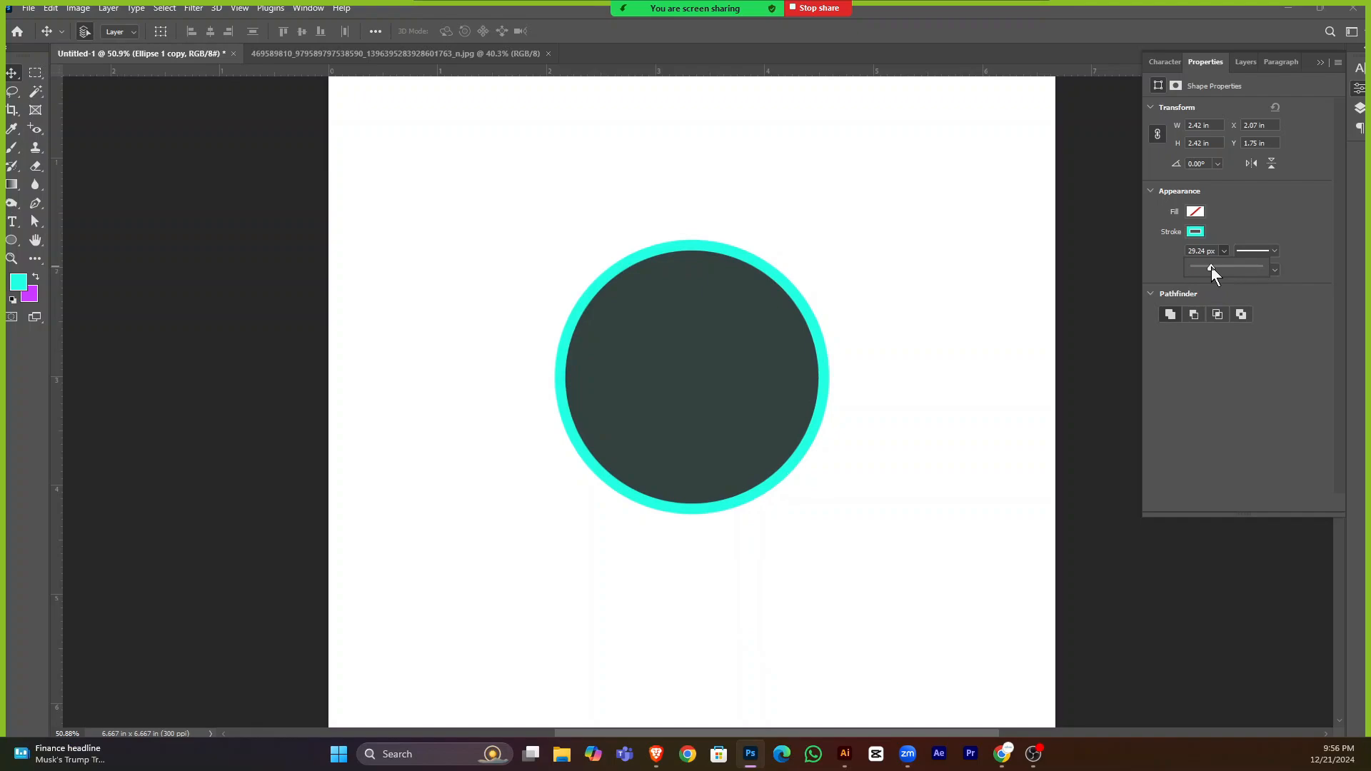
click(1320, 62)
Scale the dark Ellipse 1 circle to about 122.6% so it extends evenly beyond the cyan ring on all sides.
click(1359, 108)
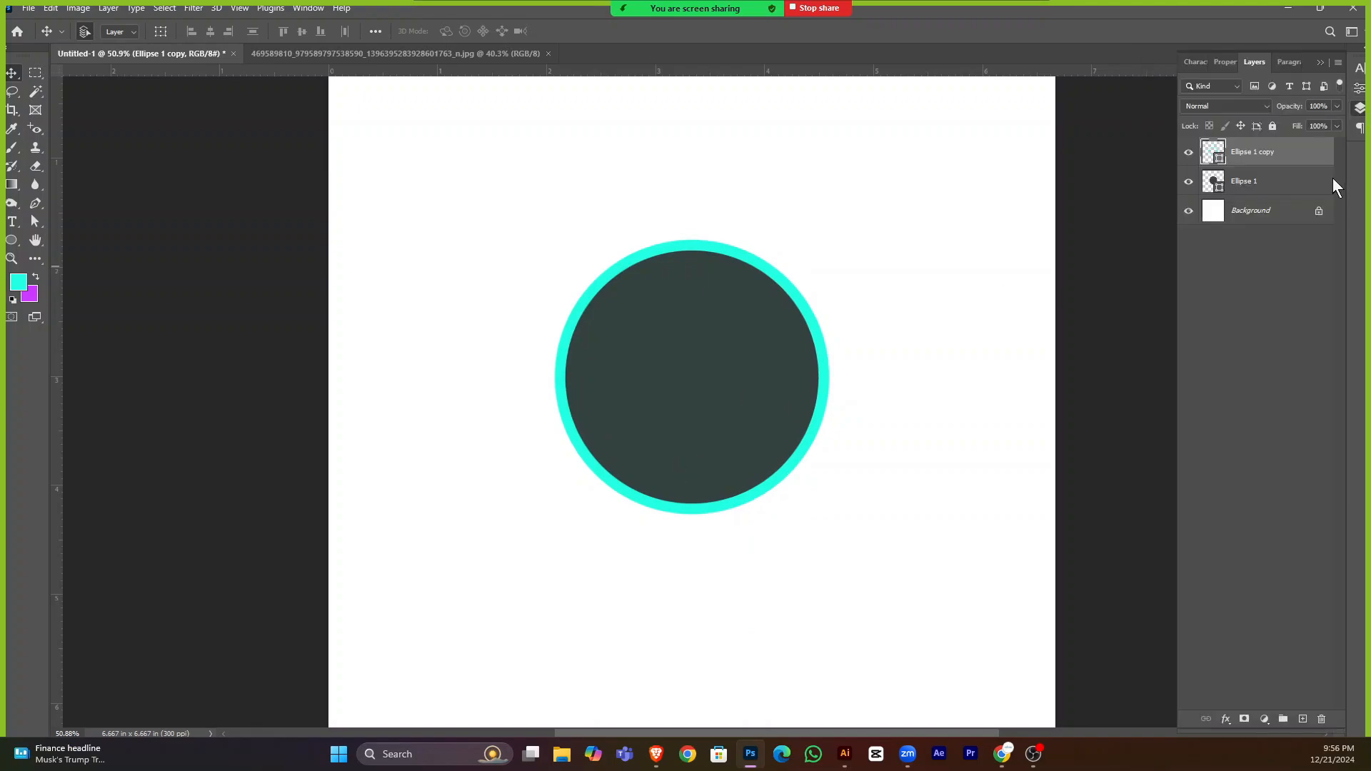
click(1253, 184)
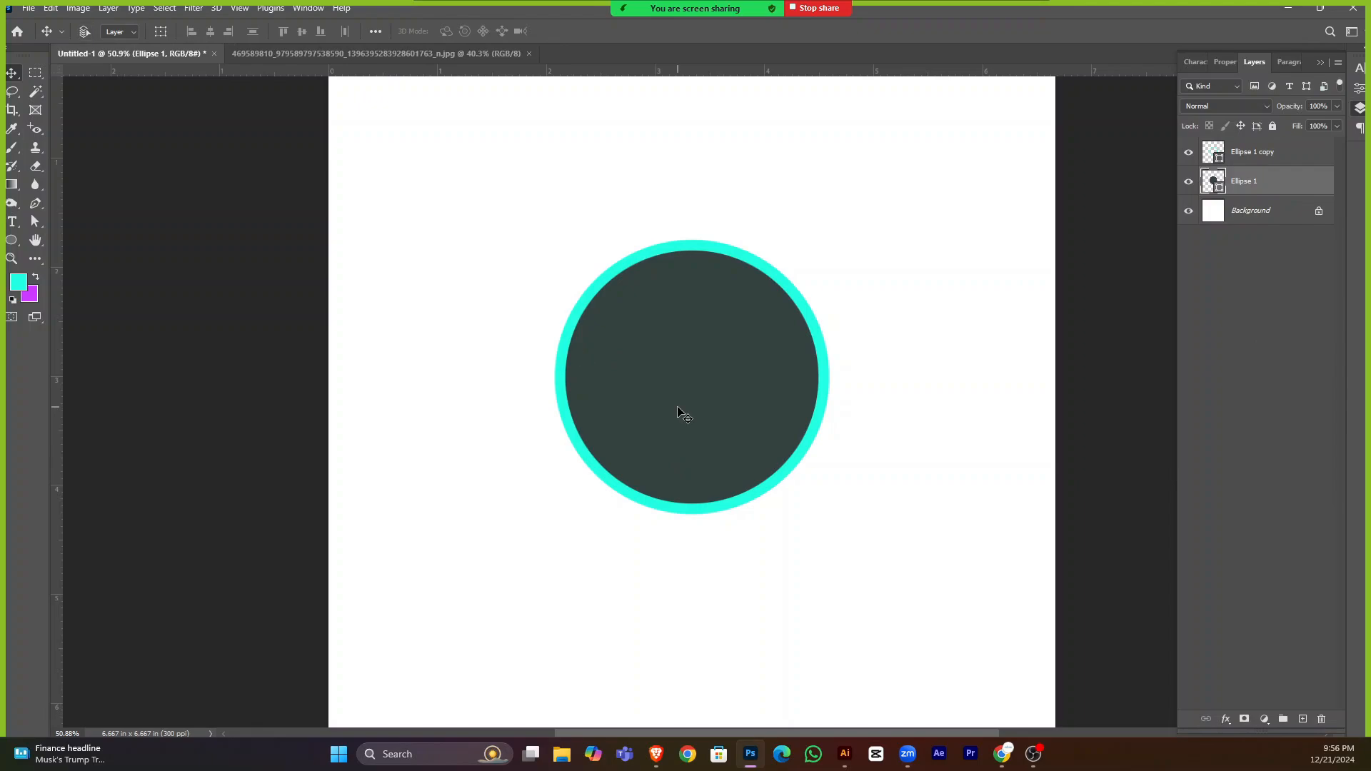
key(ctrl+t)
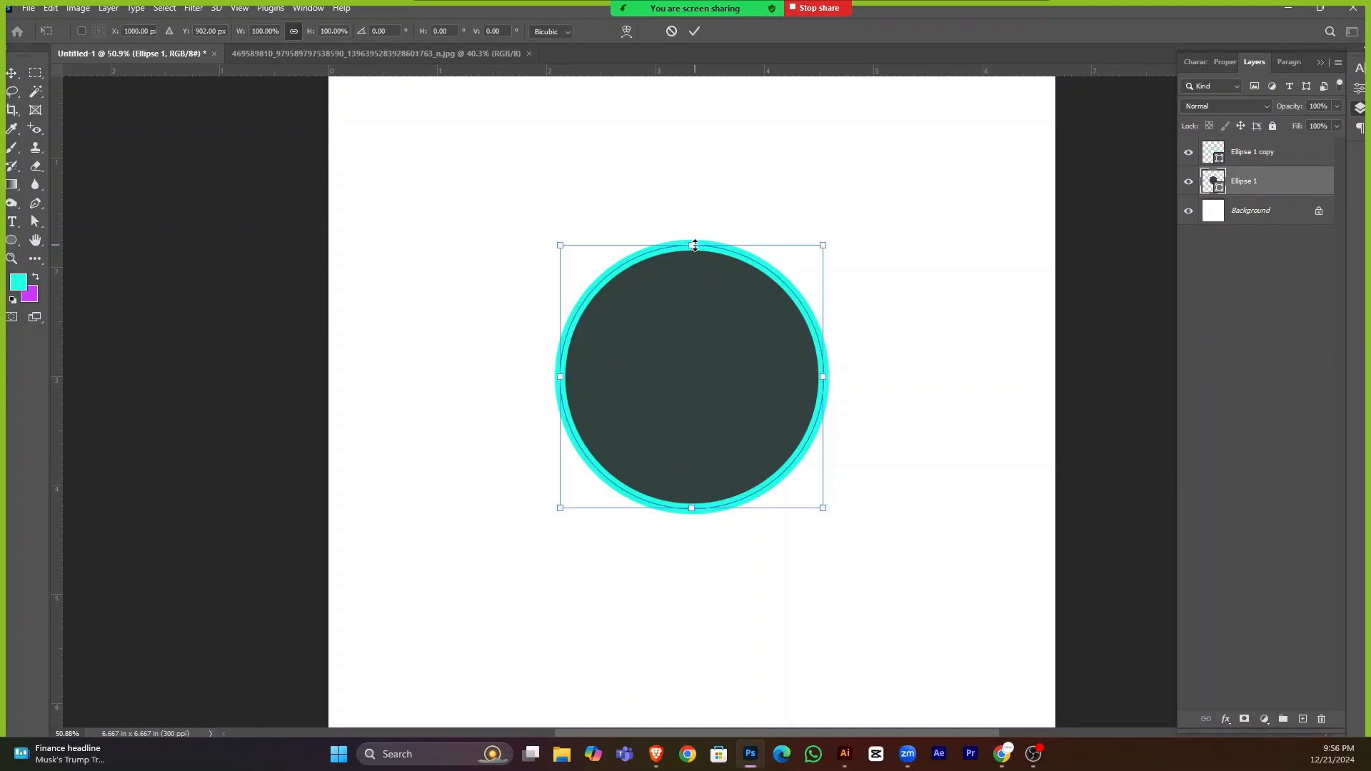
drag(694, 228, 694, 200)
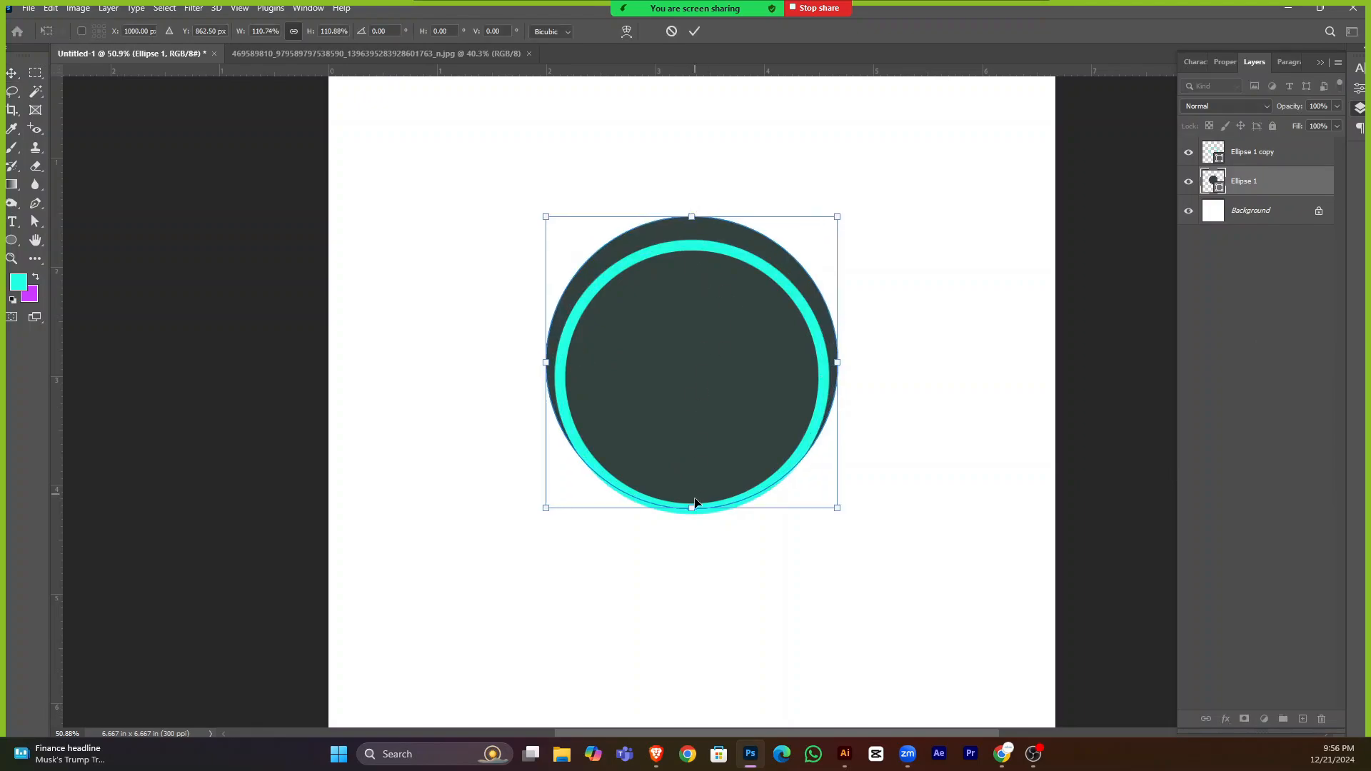
drag(693, 508, 709, 539)
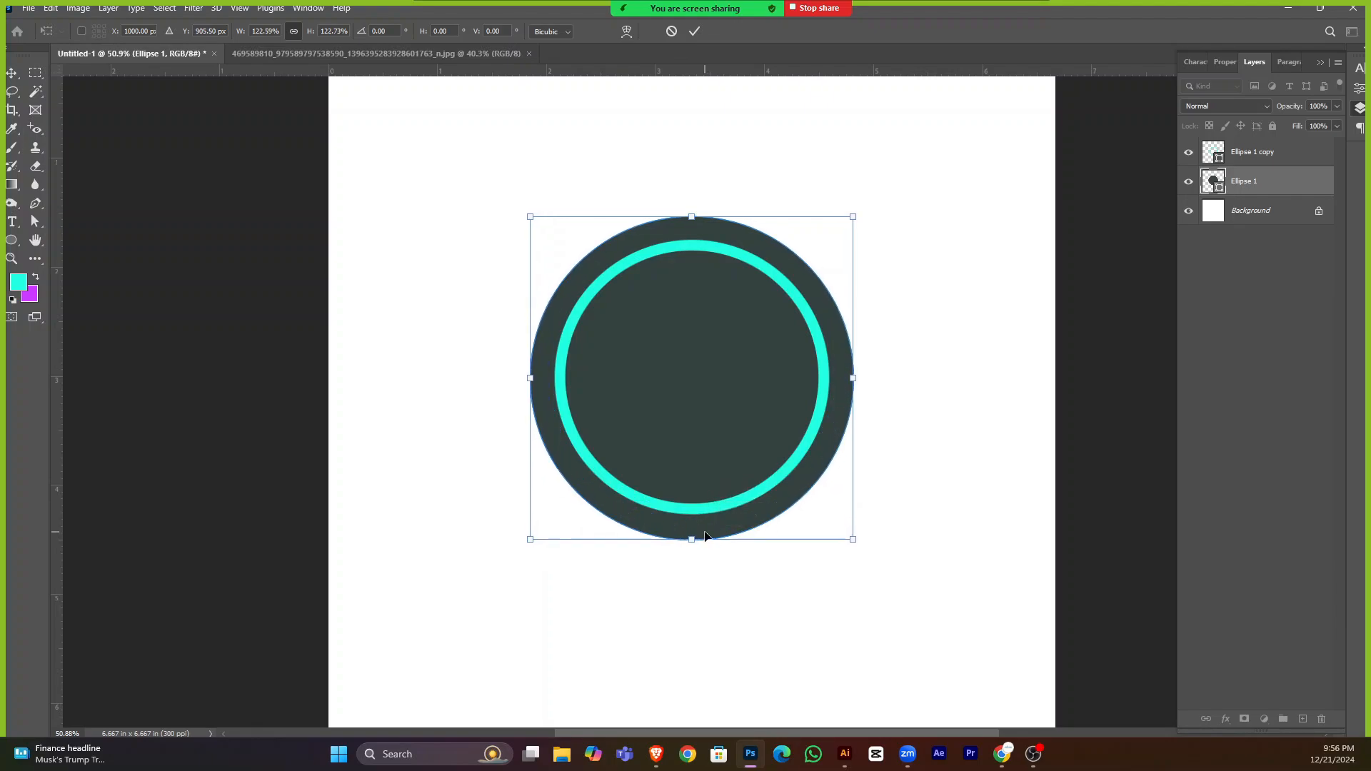
key(Return)
Select both the cyan ring and the dark circle and align them on their centres.
click(663, 173)
drag(663, 173, 733, 421)
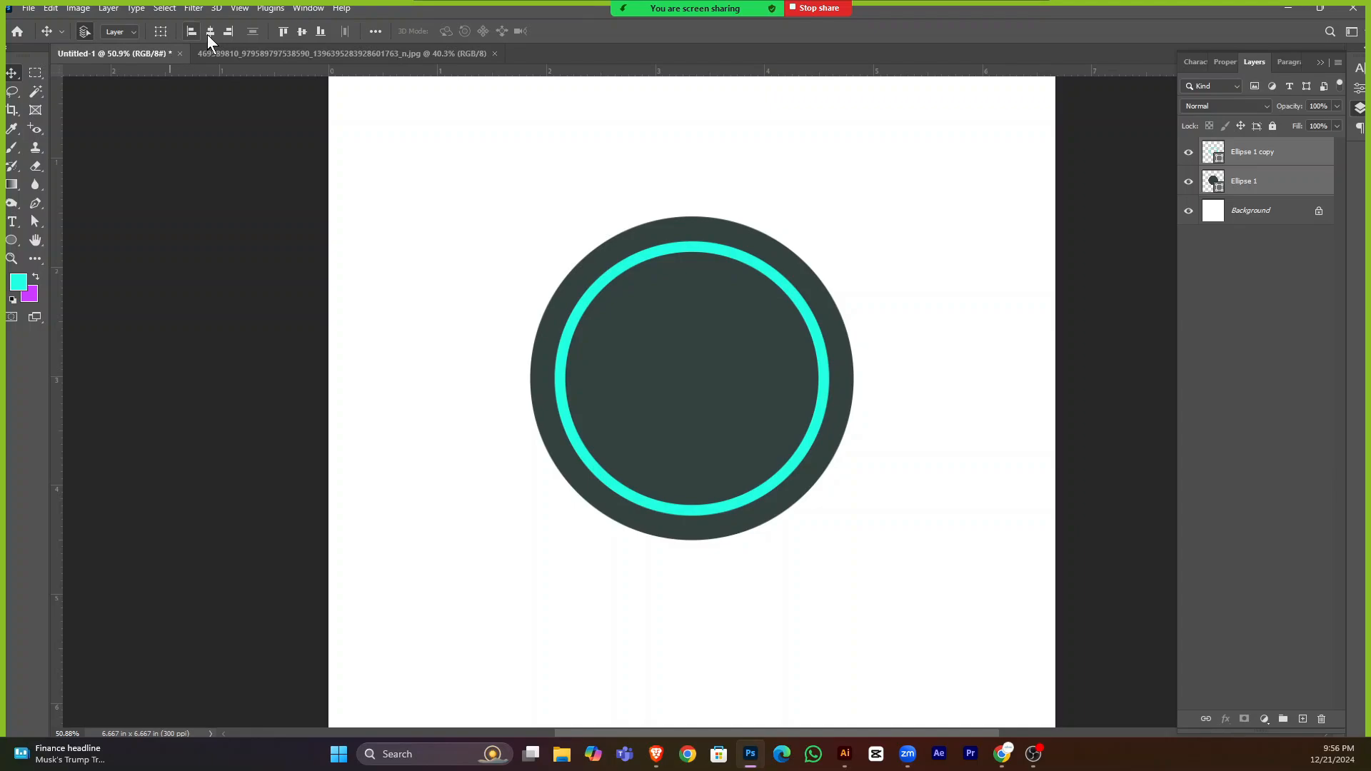
click(498, 296)
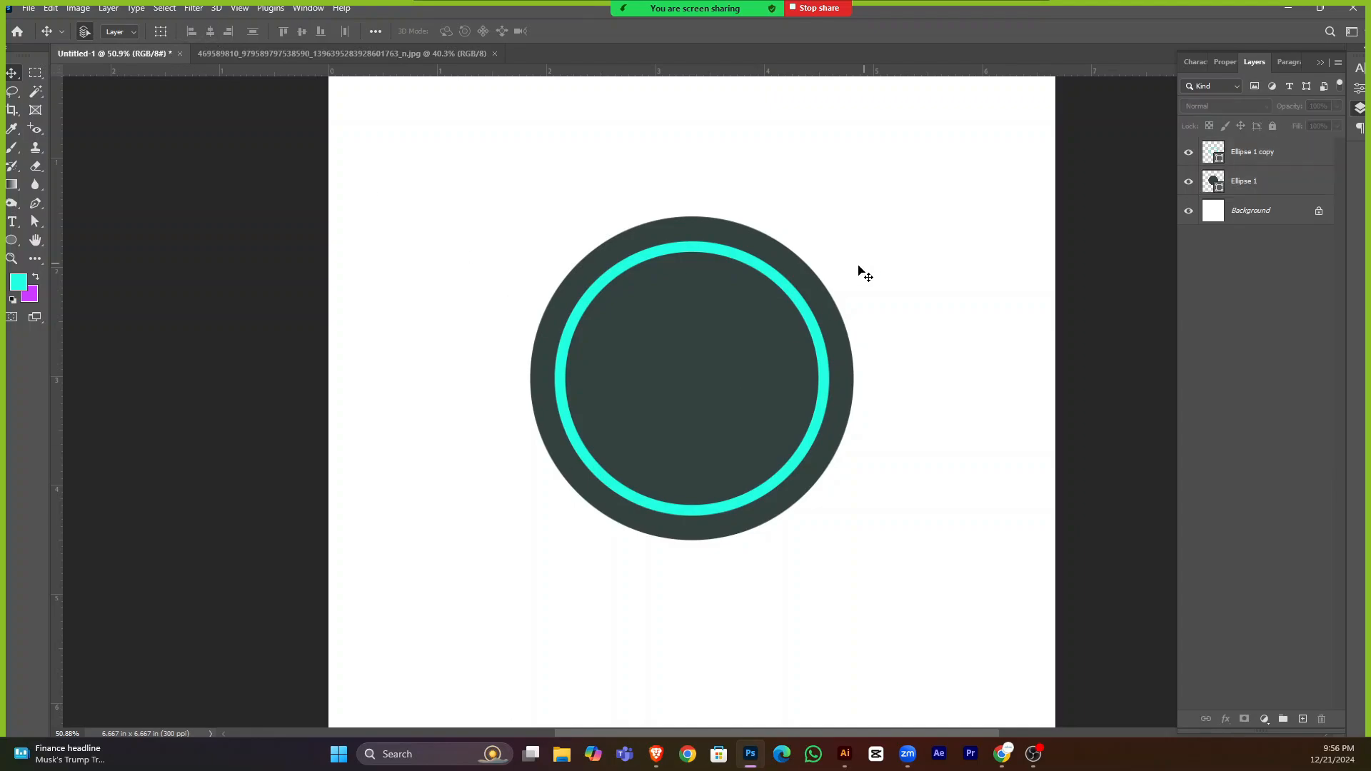
scroll(524, 397, down, 2)
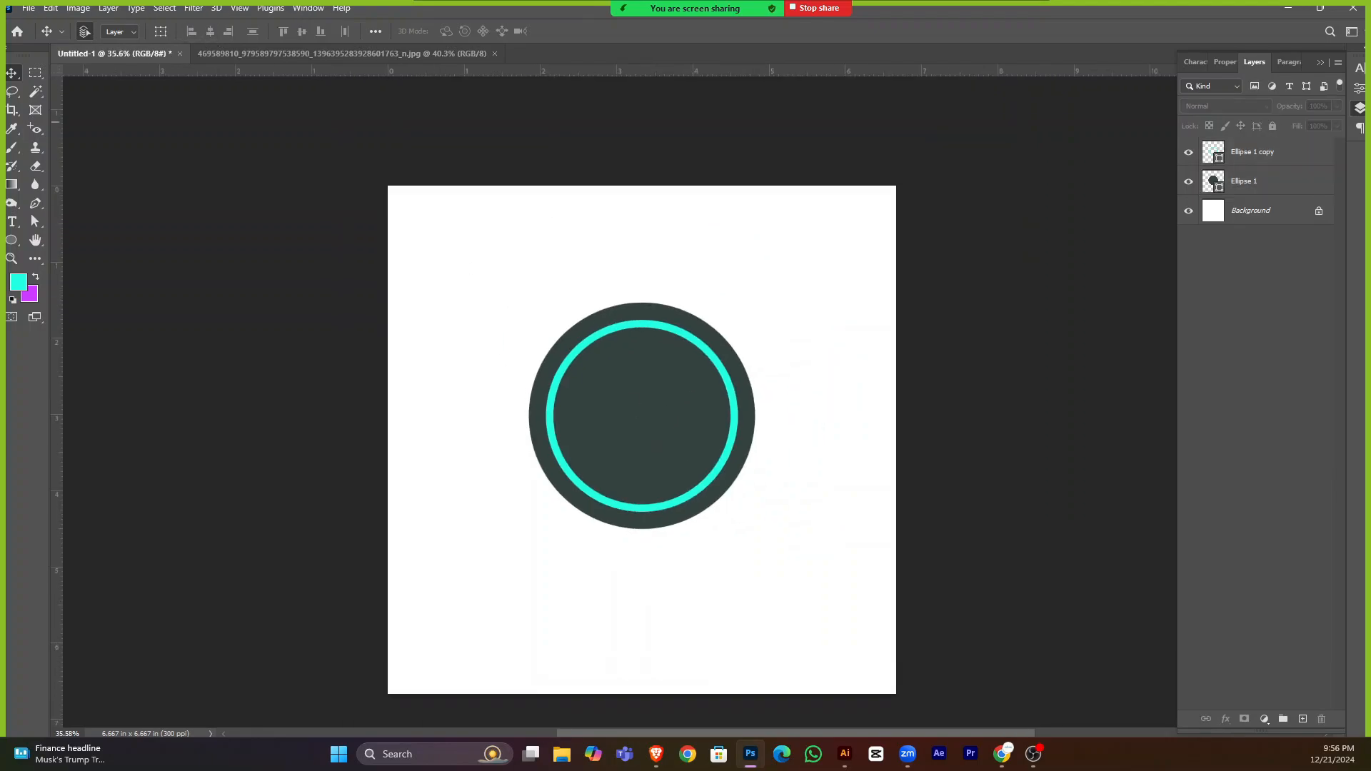
click(29, 8)
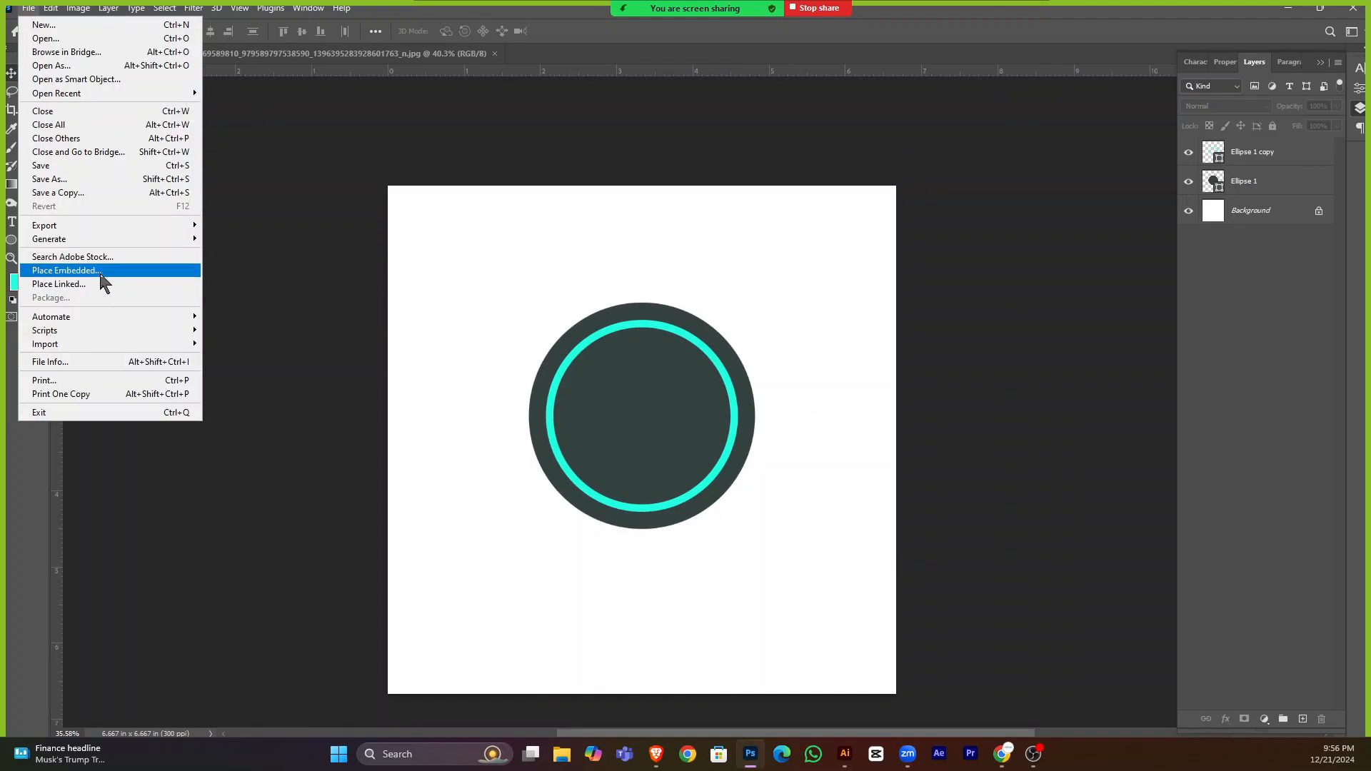
click(96, 271)
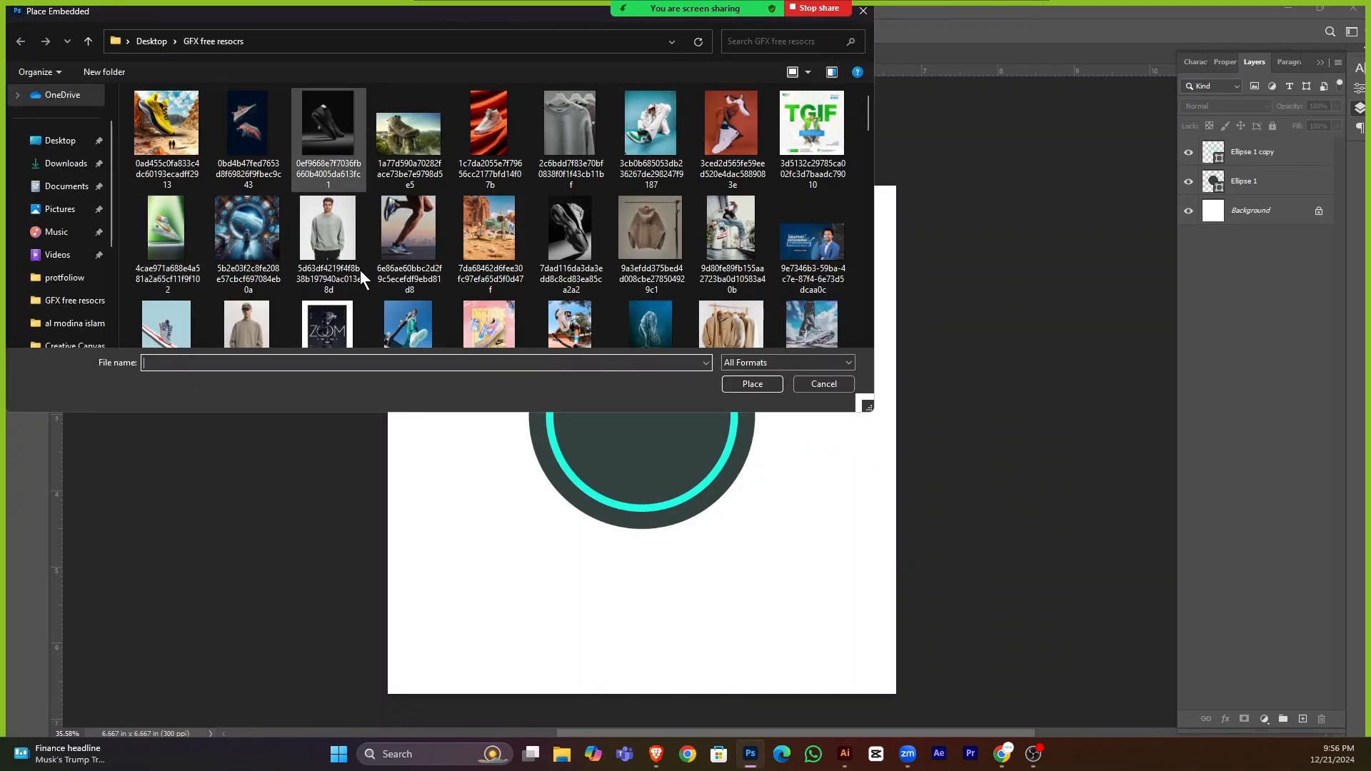
scroll(360, 269, down, 1)
click(64, 165)
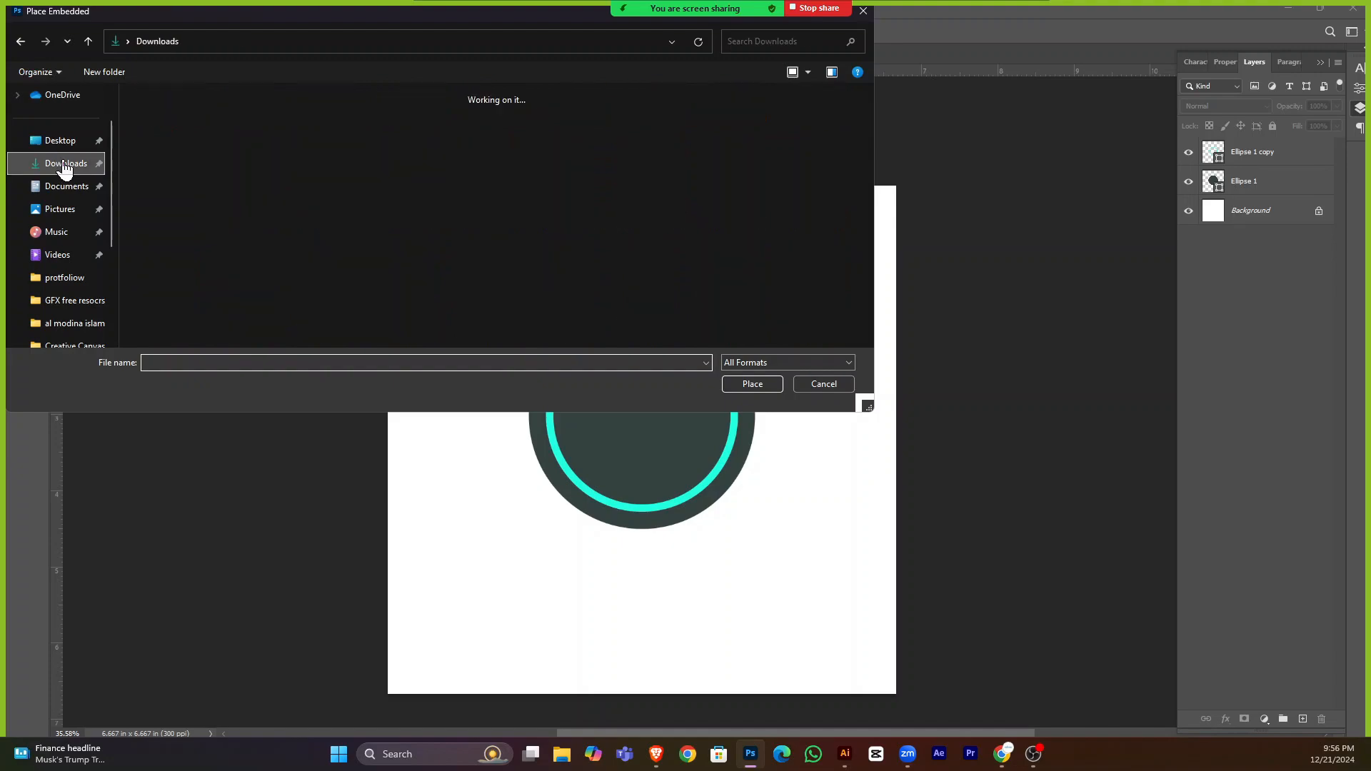
scroll(393, 263, down, 5)
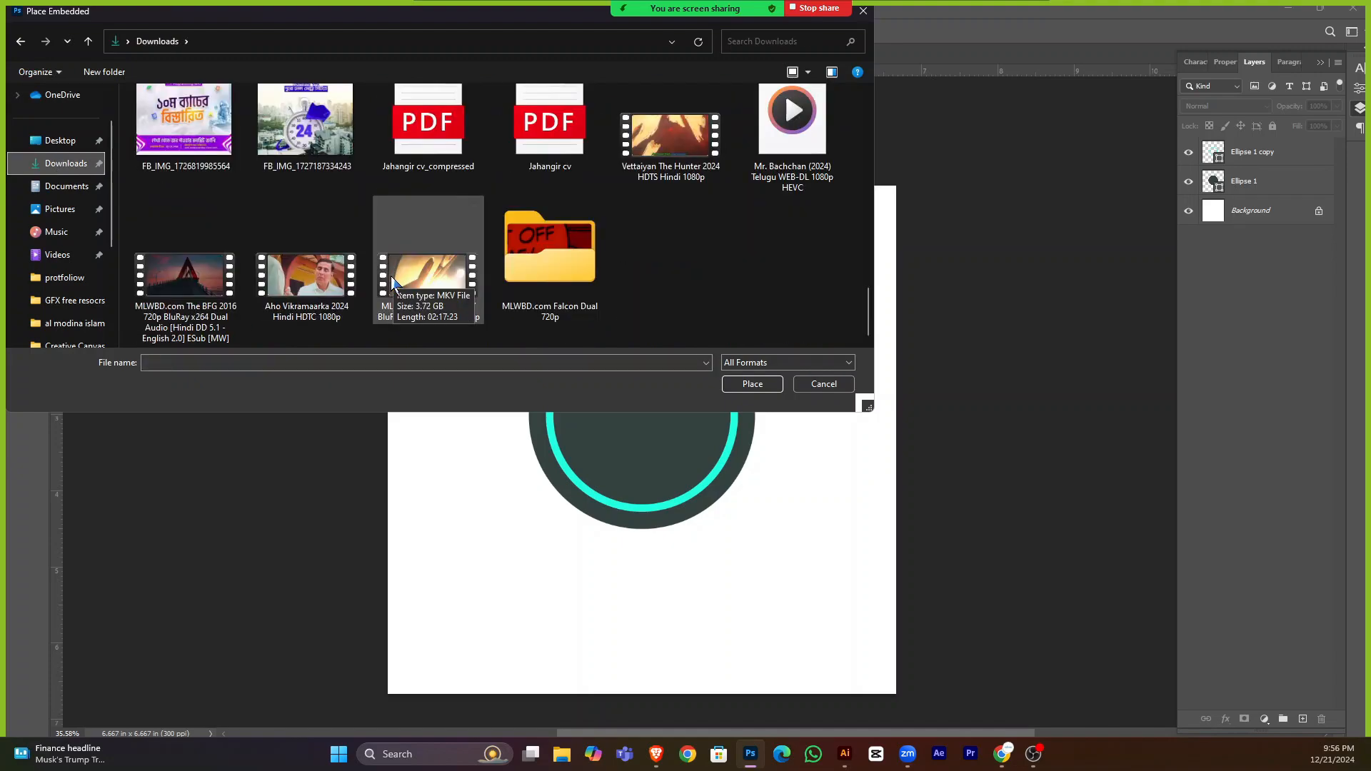
scroll(386, 243, up, 5)
scroll(68, 293, down, 3)
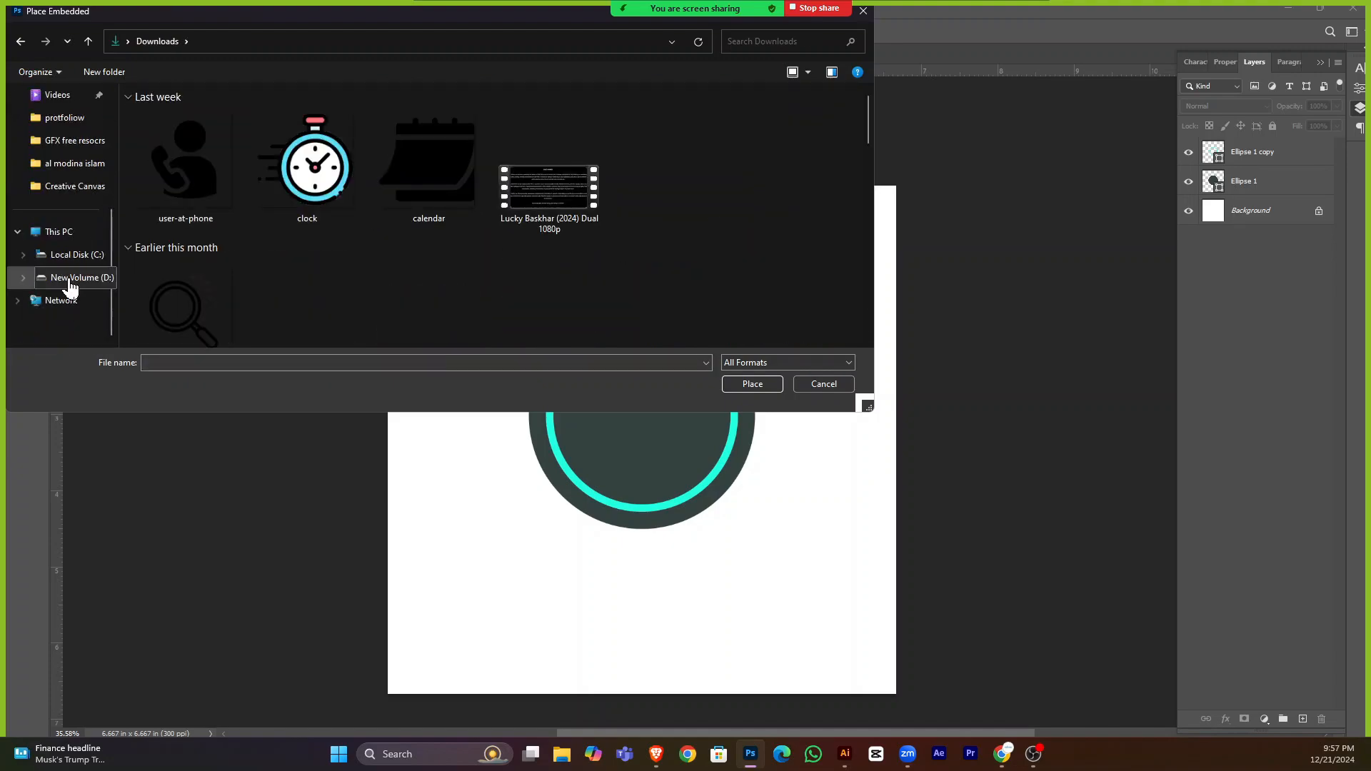
click(70, 286)
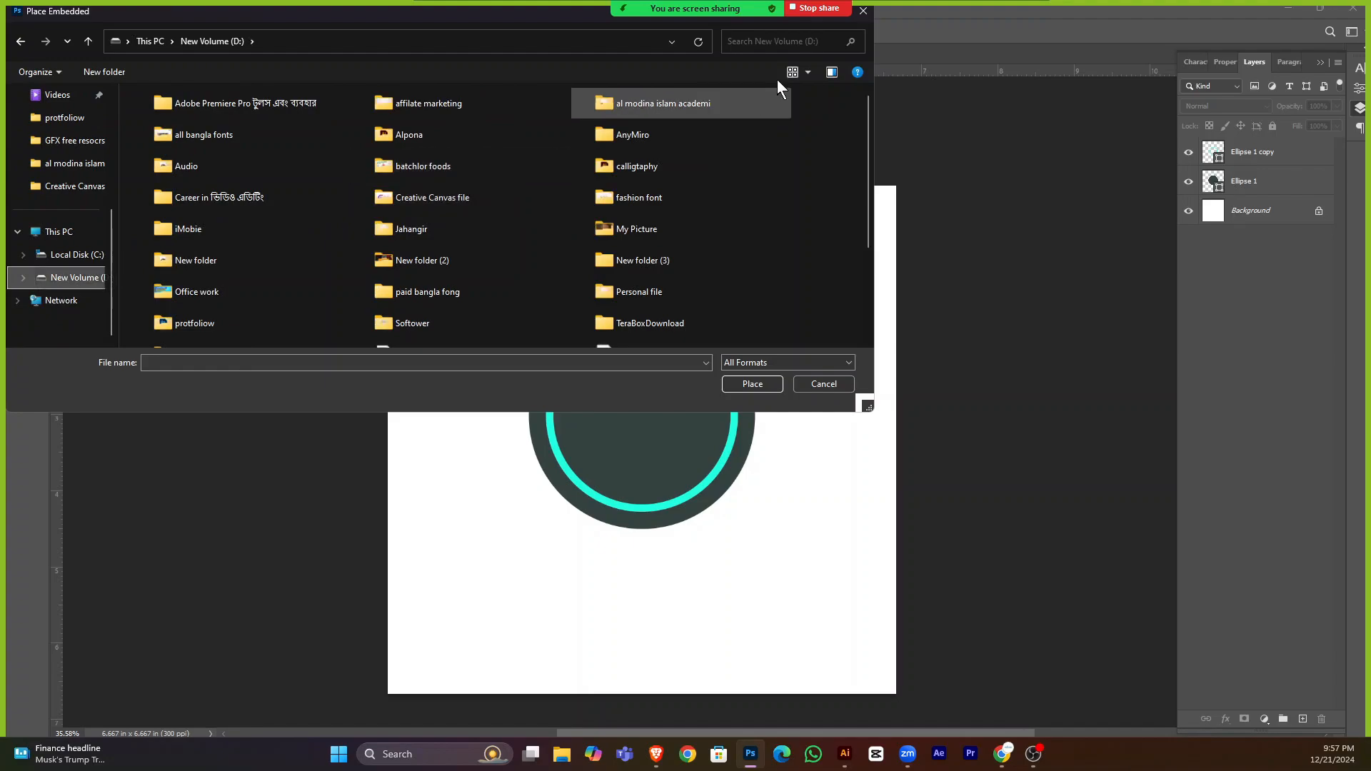
click(863, 11)
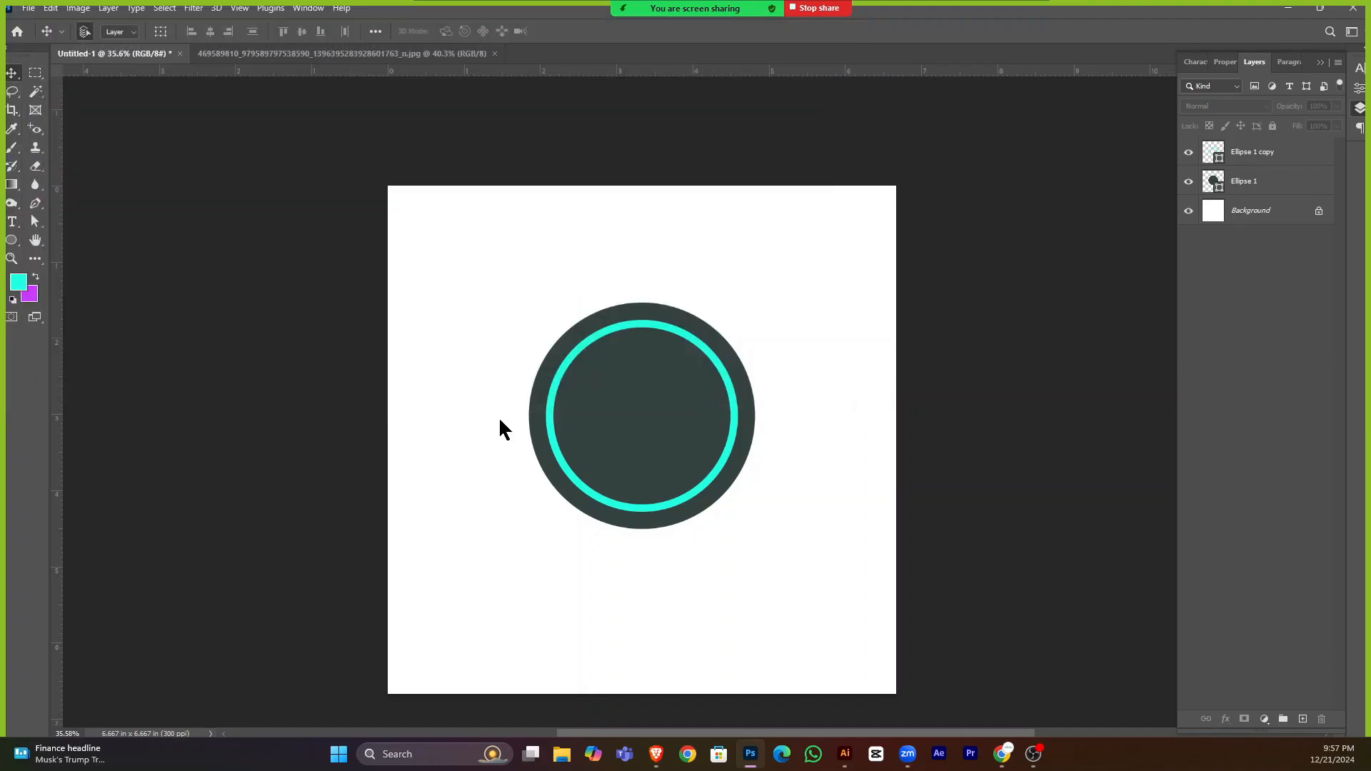
Switch to Chrome and search Google for "pixels" in a new tab.
click(1001, 754)
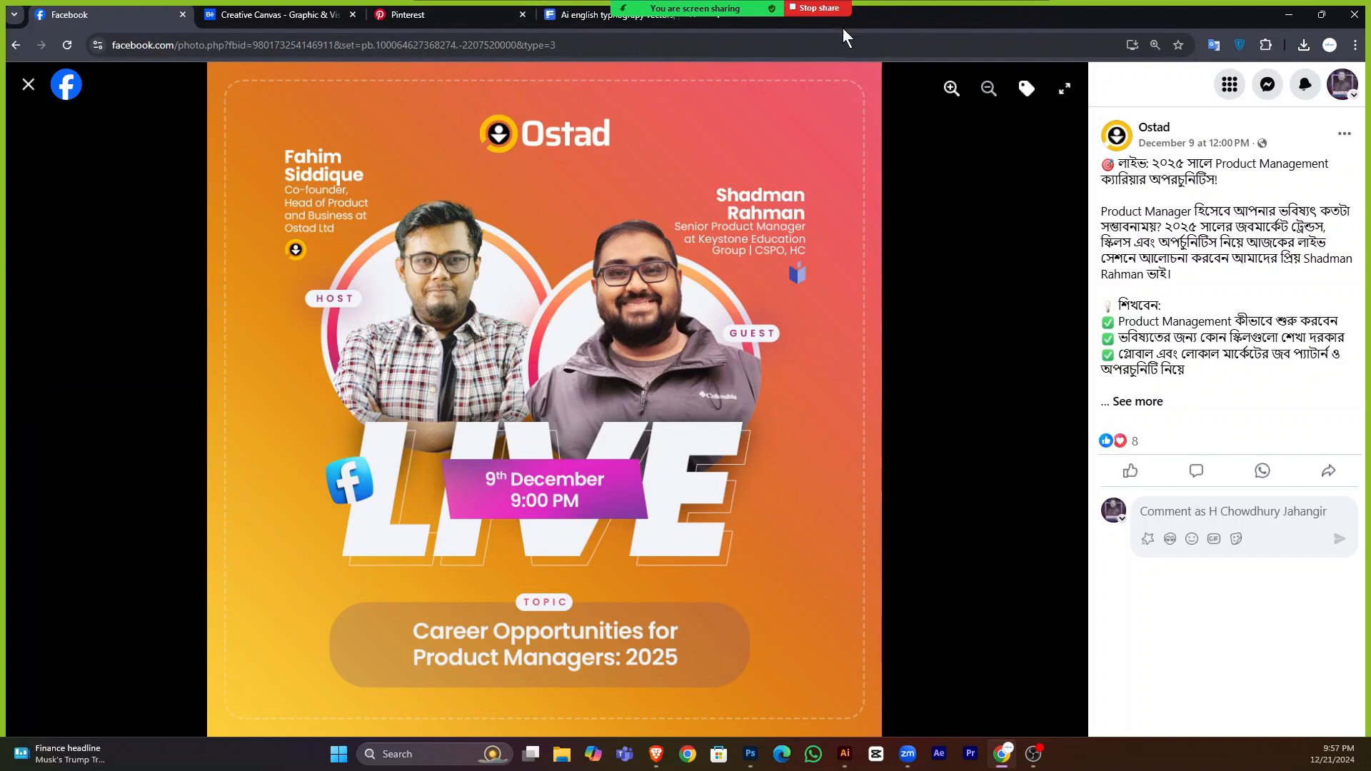
click(722, 19)
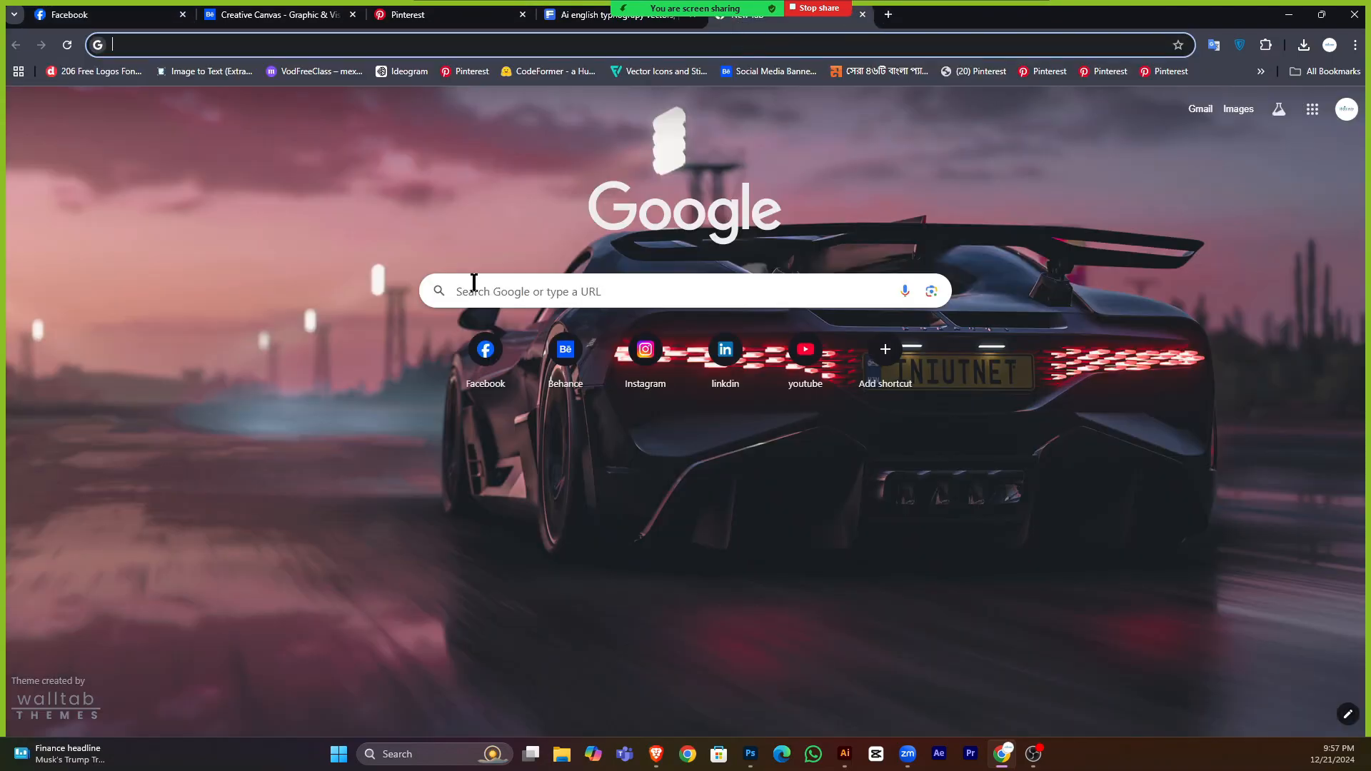
click(474, 283)
text(pixels)
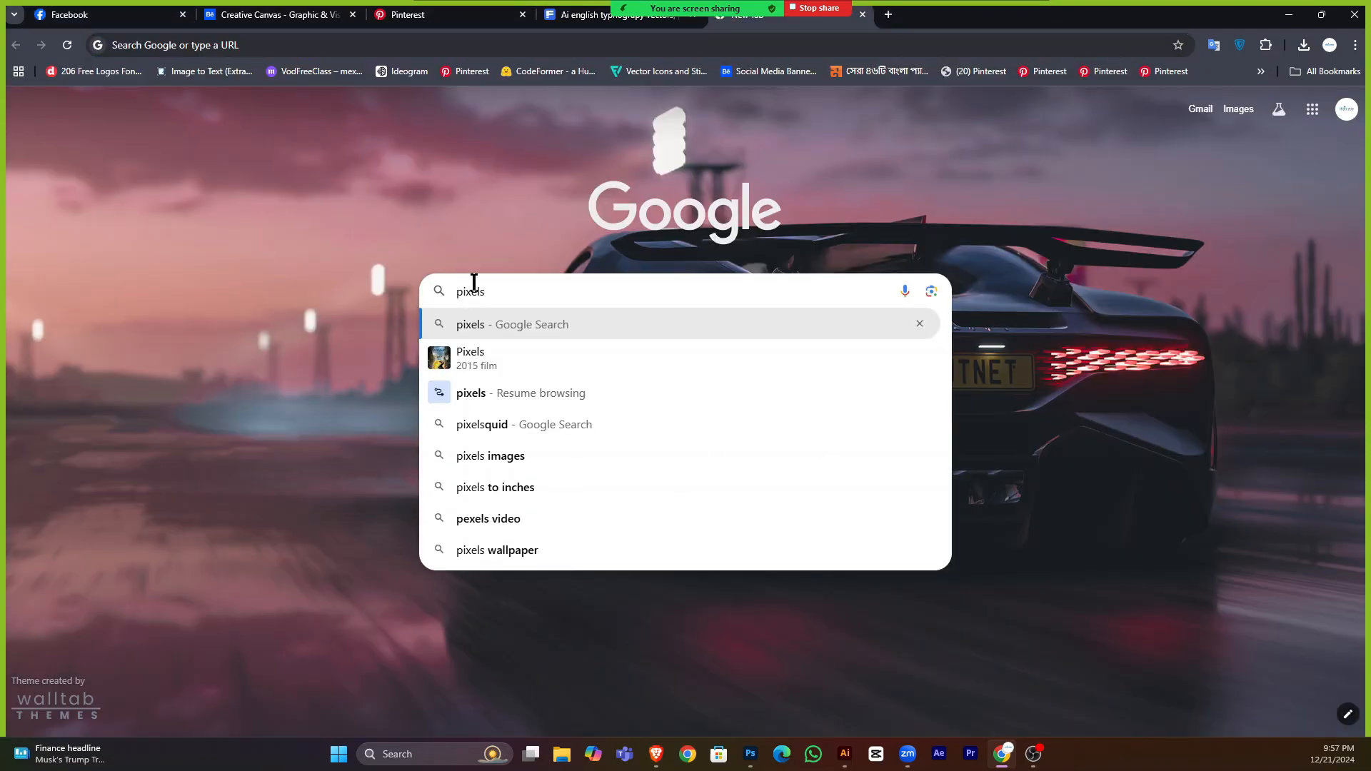
key(Return)
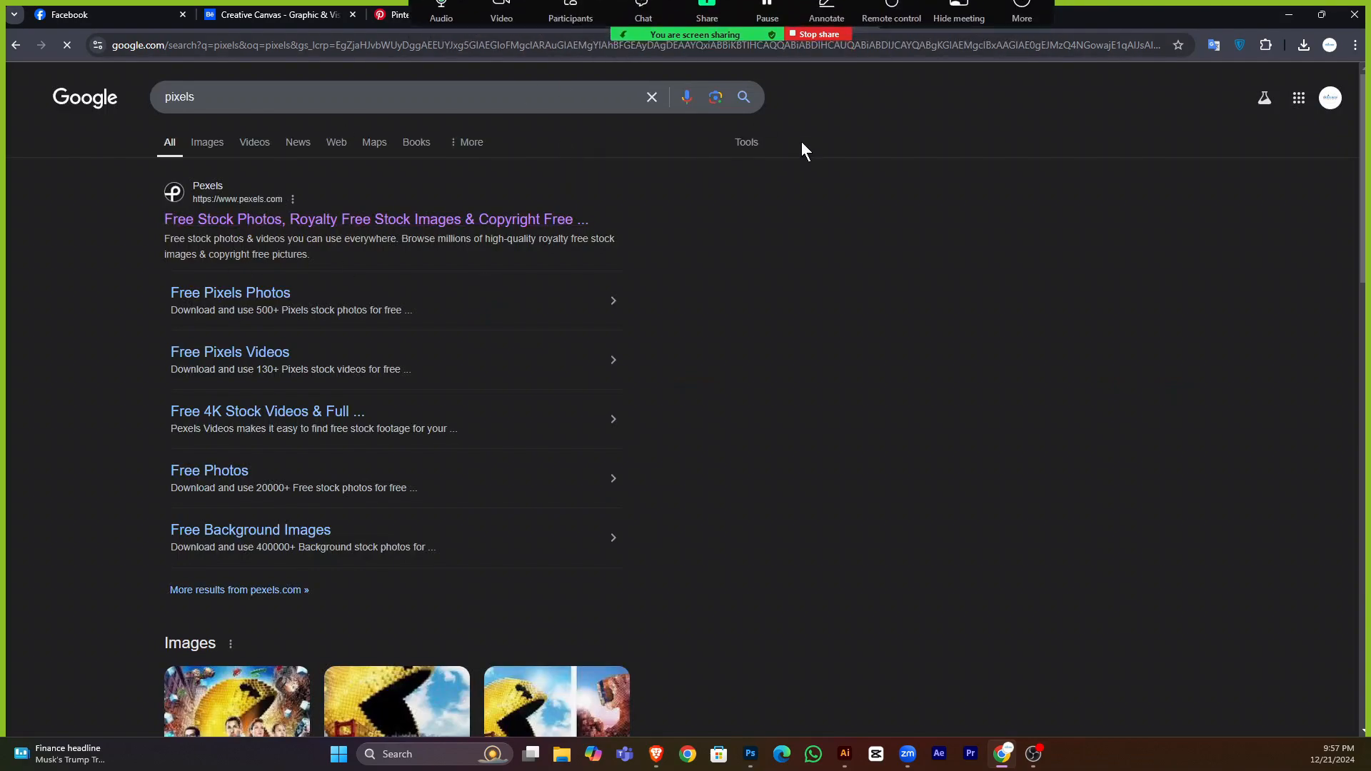
Go to the open Freepik page, search its assets for "teacher" and close the pop-up window.
click(580, 18)
scroll(447, 306, down, 5)
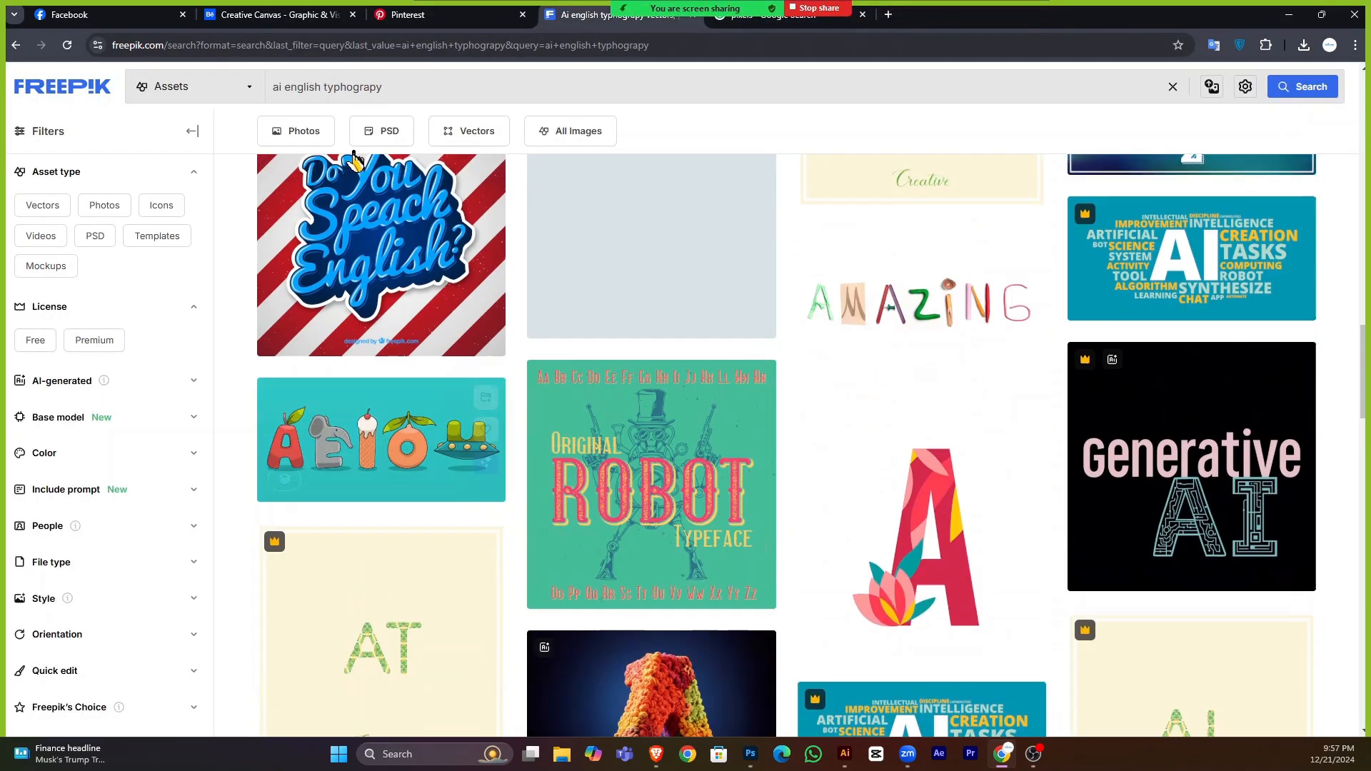
scroll(399, 90, up, 2)
triple_click(399, 89)
text(teacher)
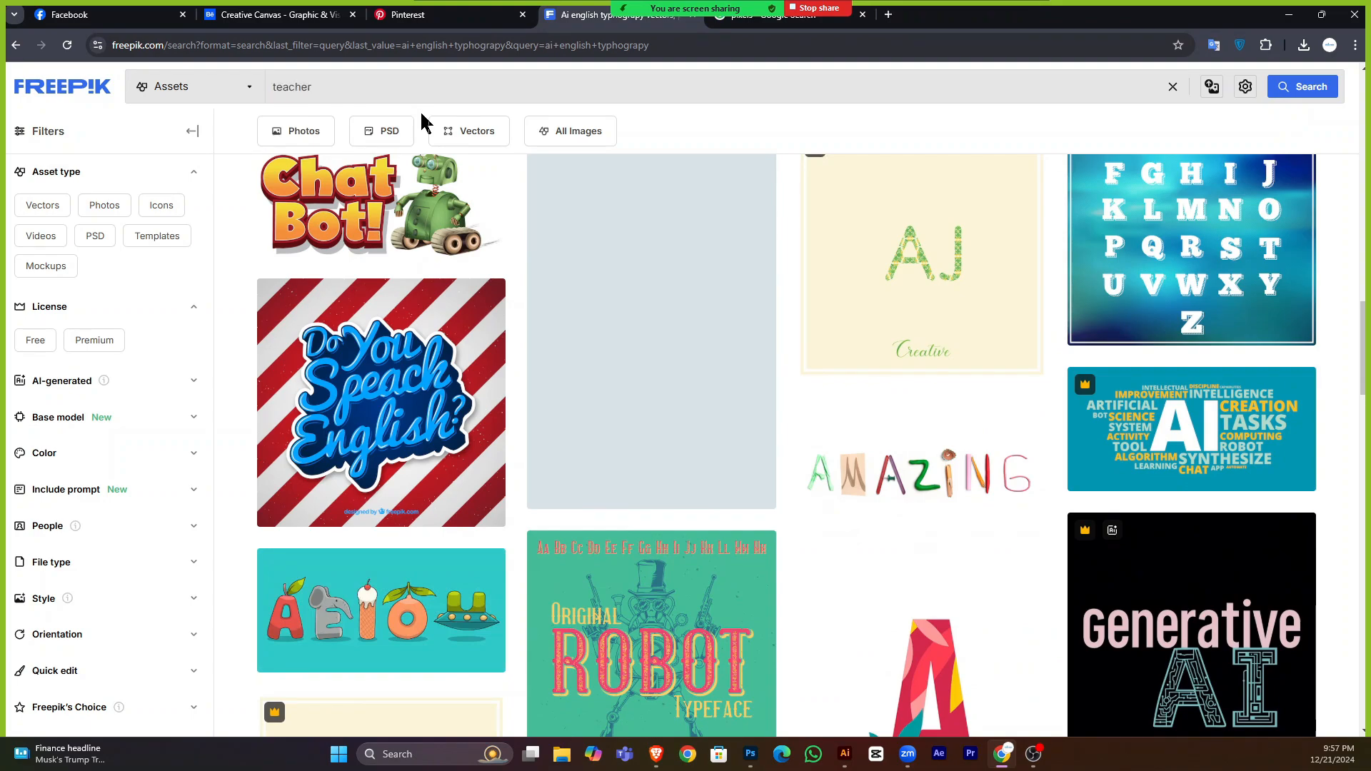
key(Return)
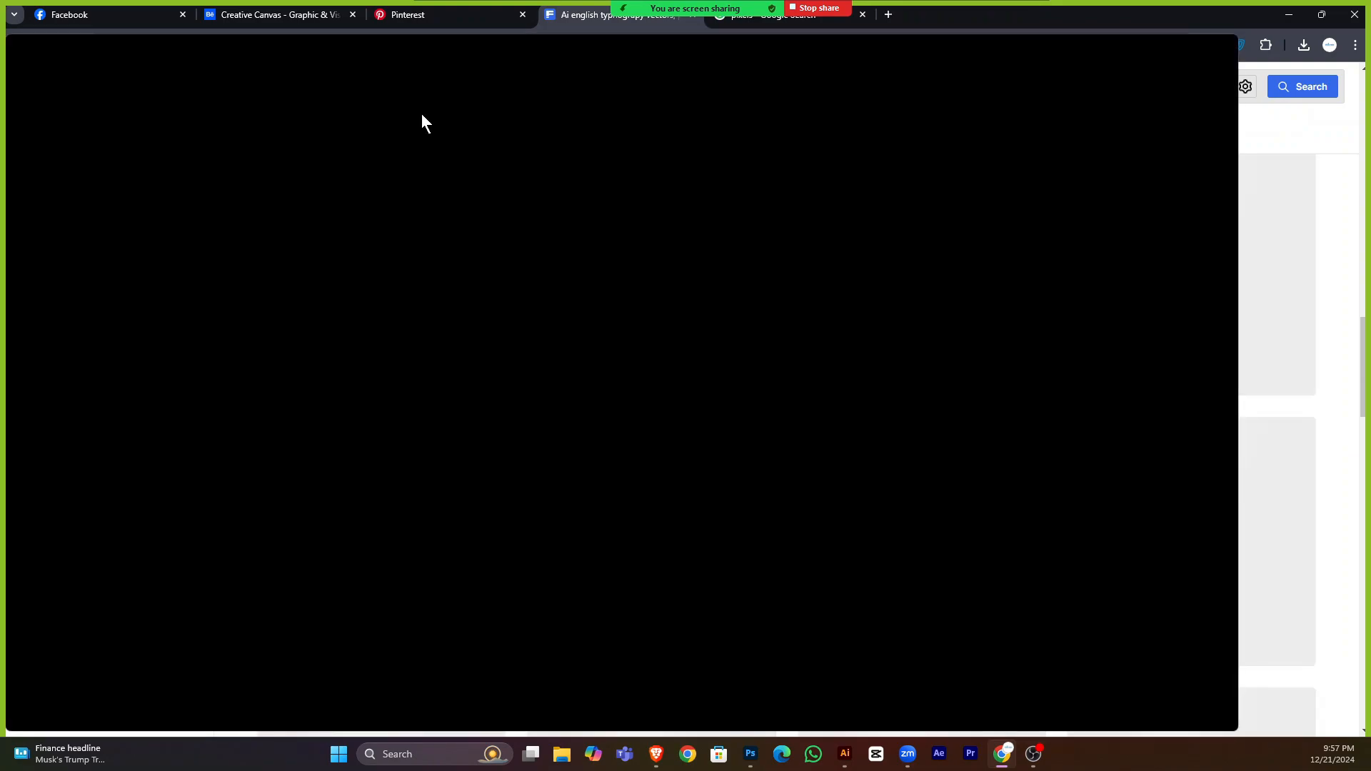
click(1222, 47)
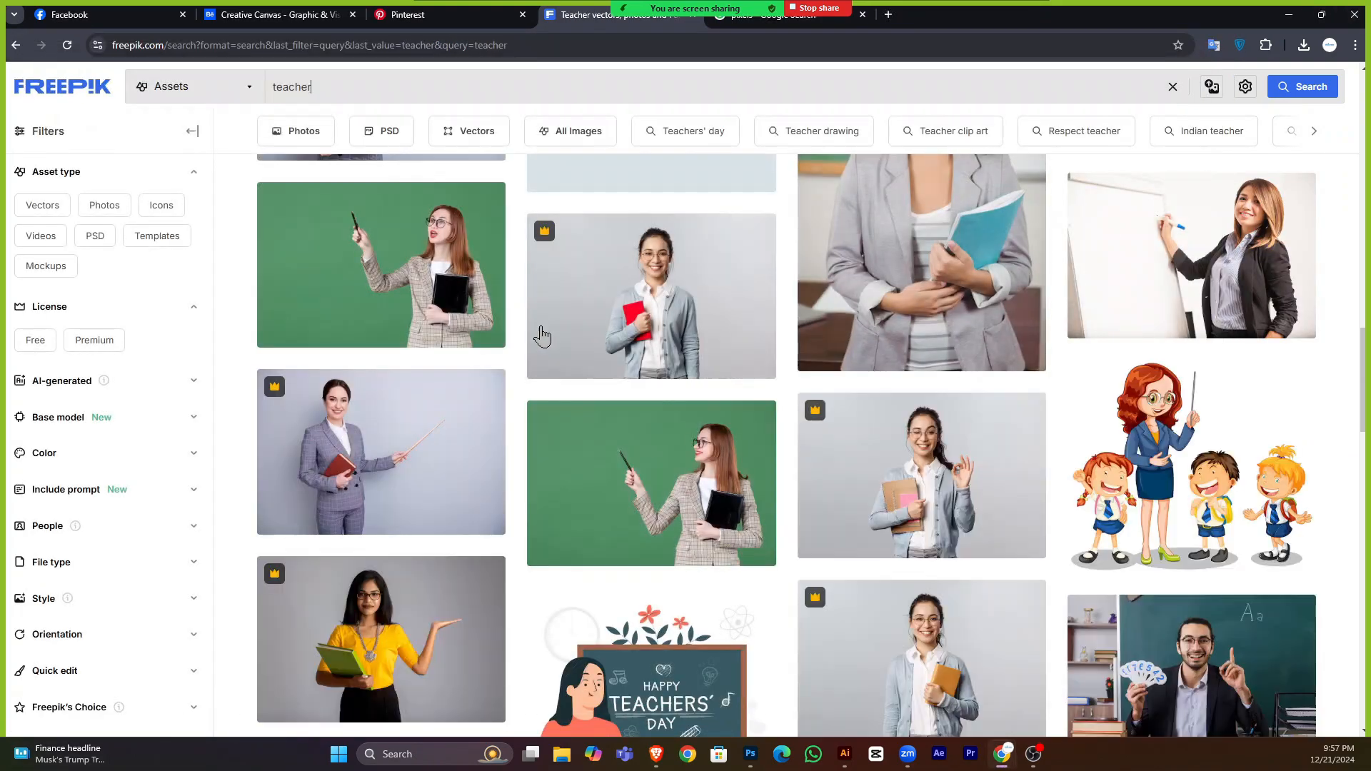
Look through the teacher images for a suitable portrait photo and go on to the second page of results.
scroll(544, 334, up, 20)
scroll(491, 412, down, 5)
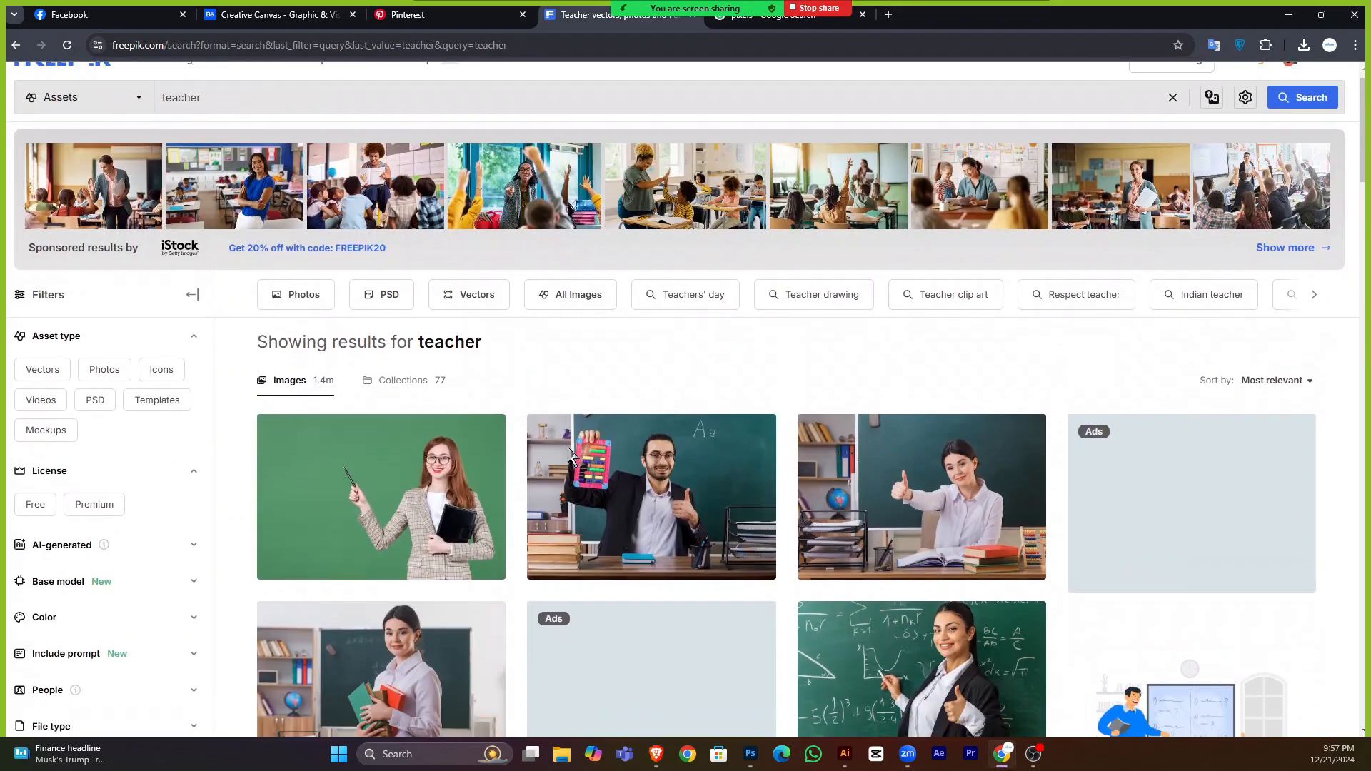
scroll(884, 498, up, 4)
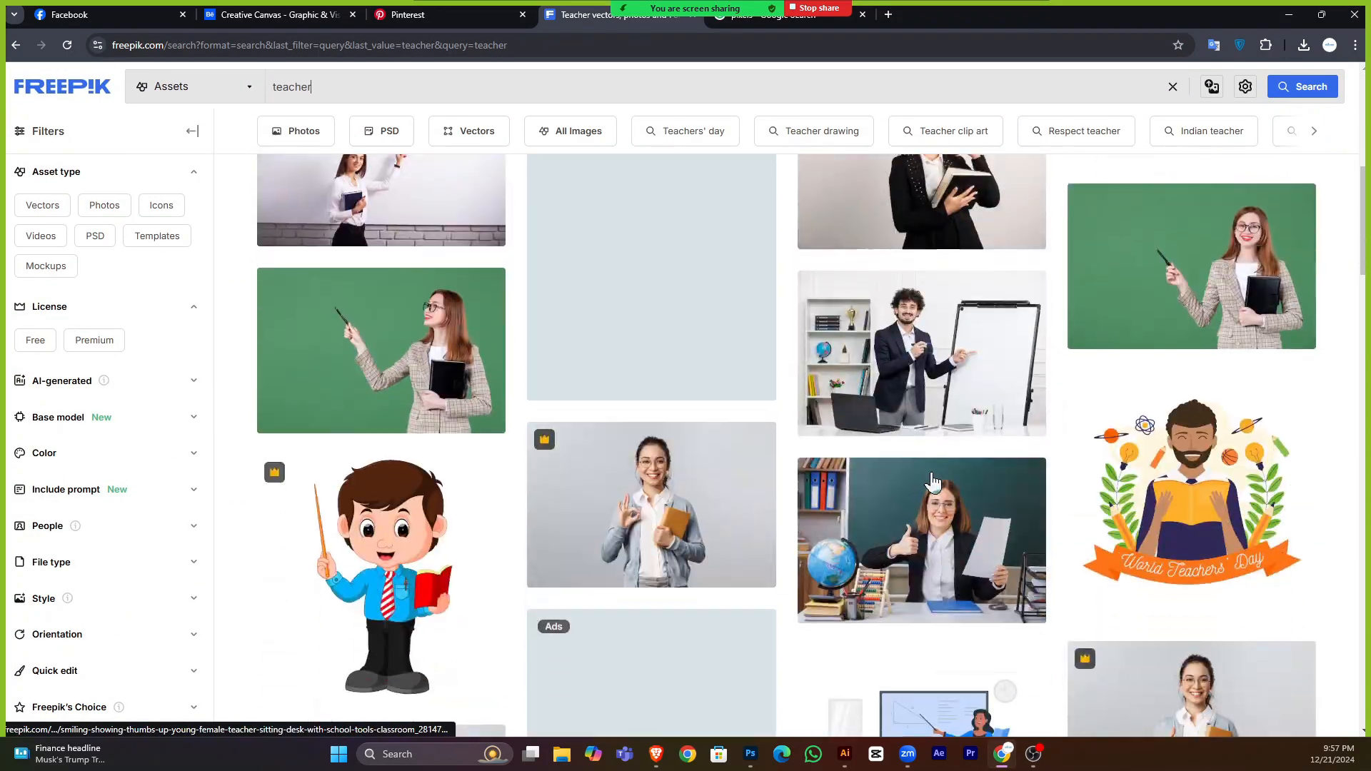
scroll(735, 487, down, 9)
scroll(728, 502, down, 5)
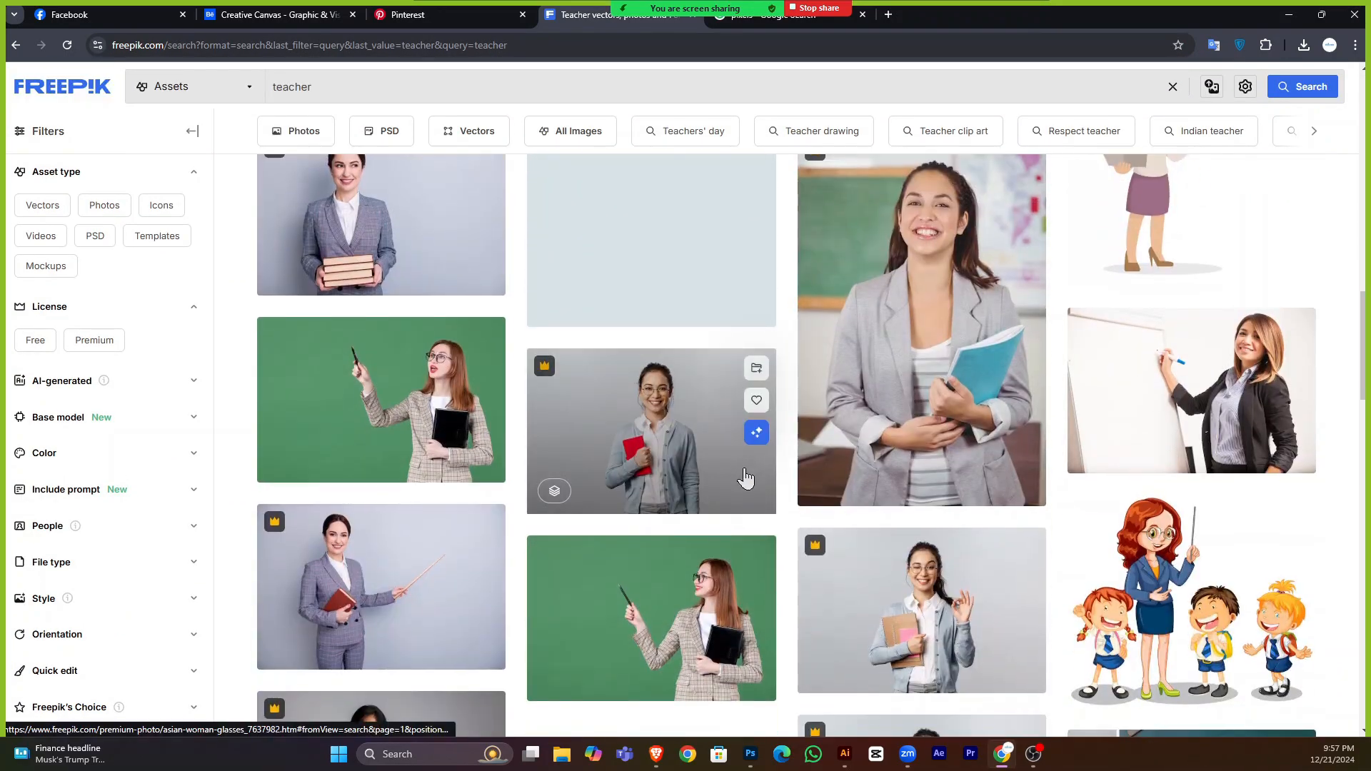
scroll(739, 532, down, 10)
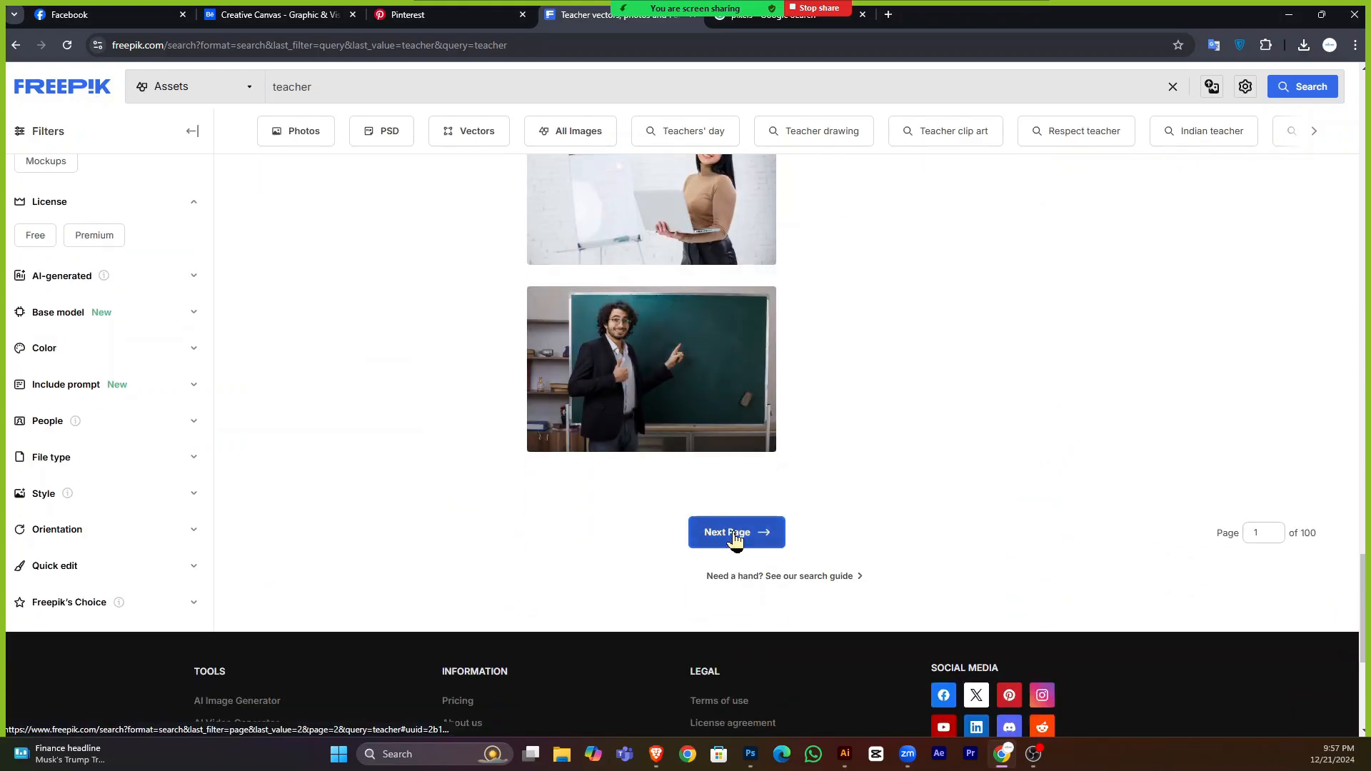
click(702, 535)
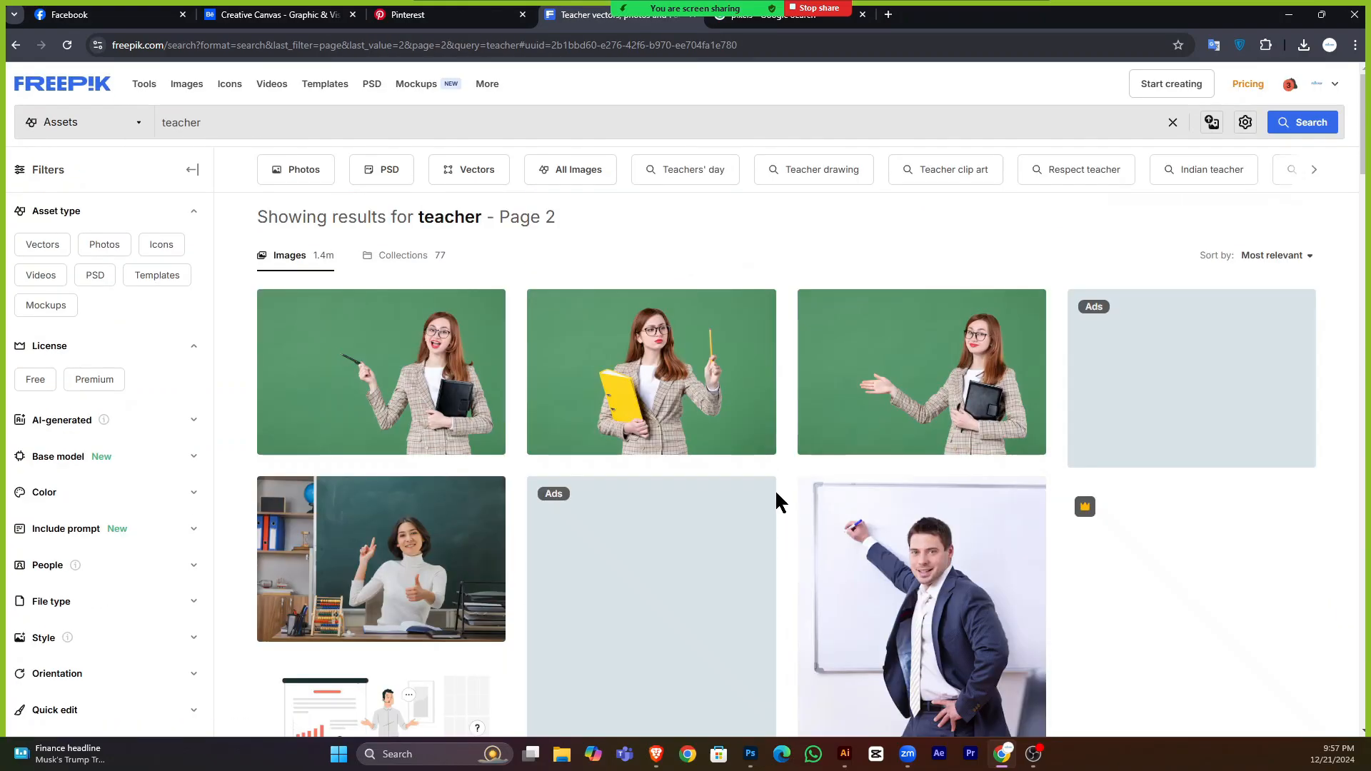
Find the free photo of the young man in a black striped suit in the teacher results, open it and copy the image.
scroll(771, 494, down, 3)
scroll(657, 459, up, 3)
scroll(657, 468, down, 8)
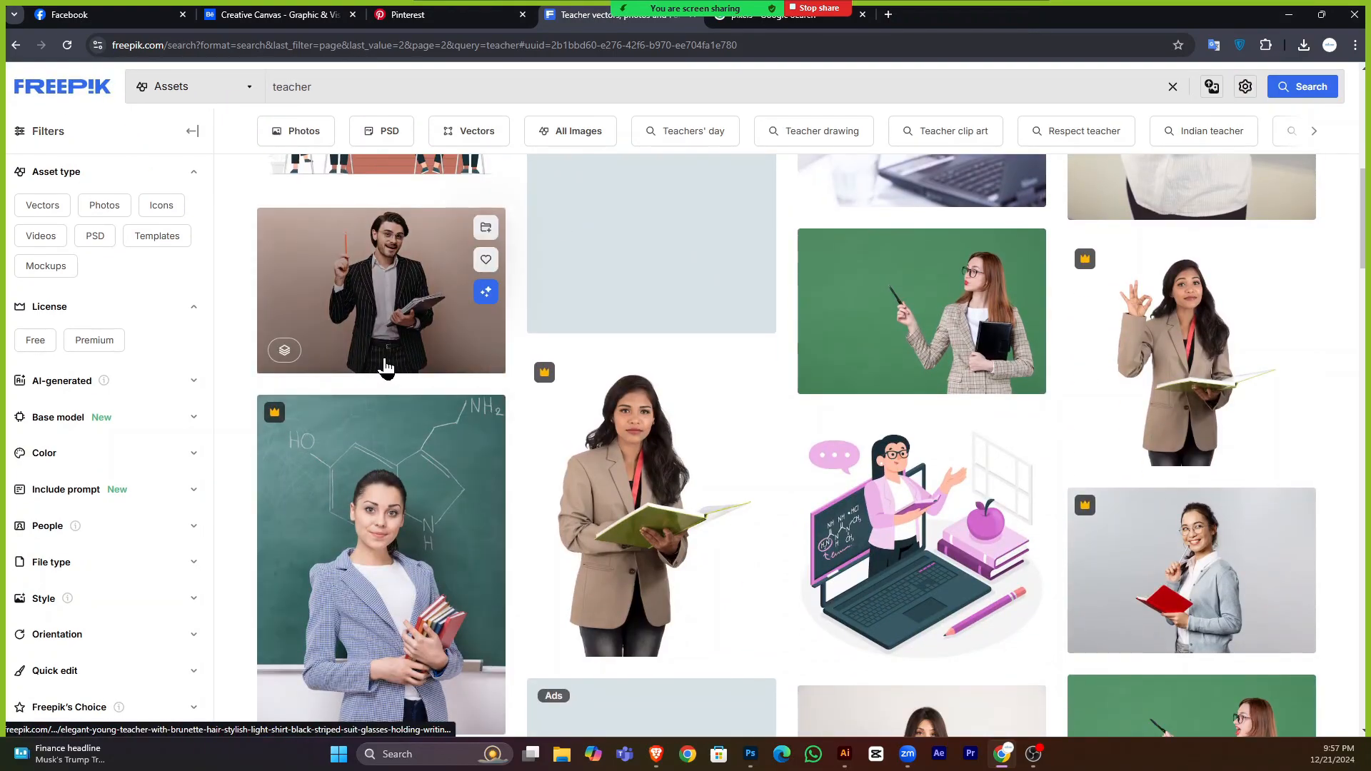
click(379, 328)
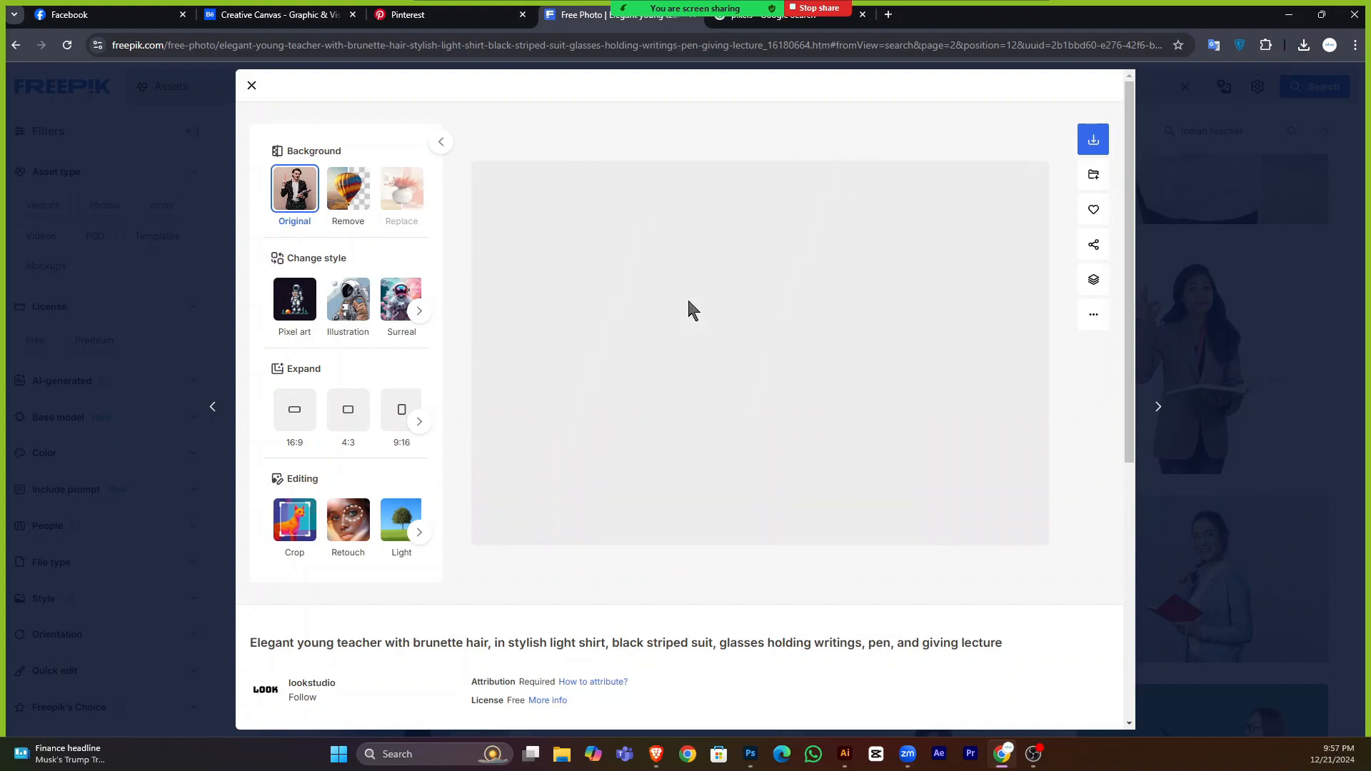
right_click(717, 201)
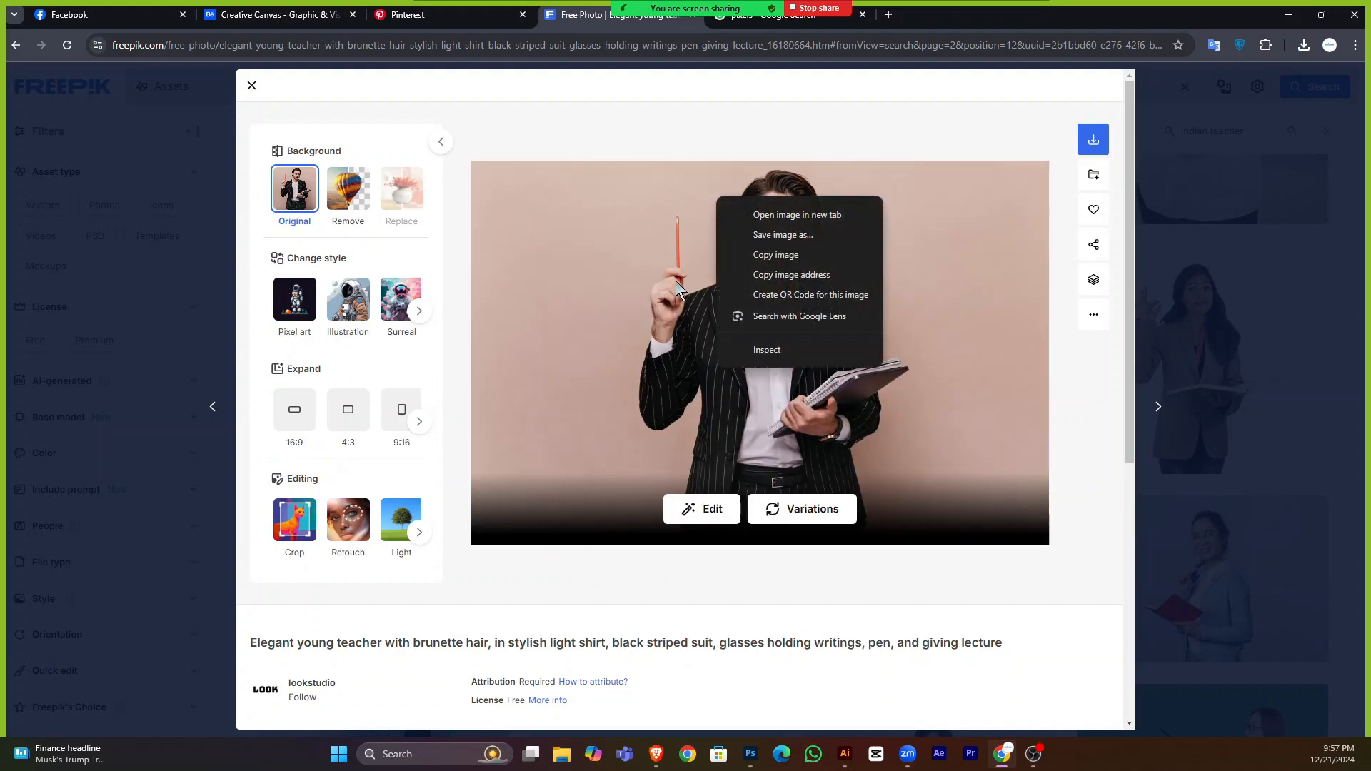
click(785, 257)
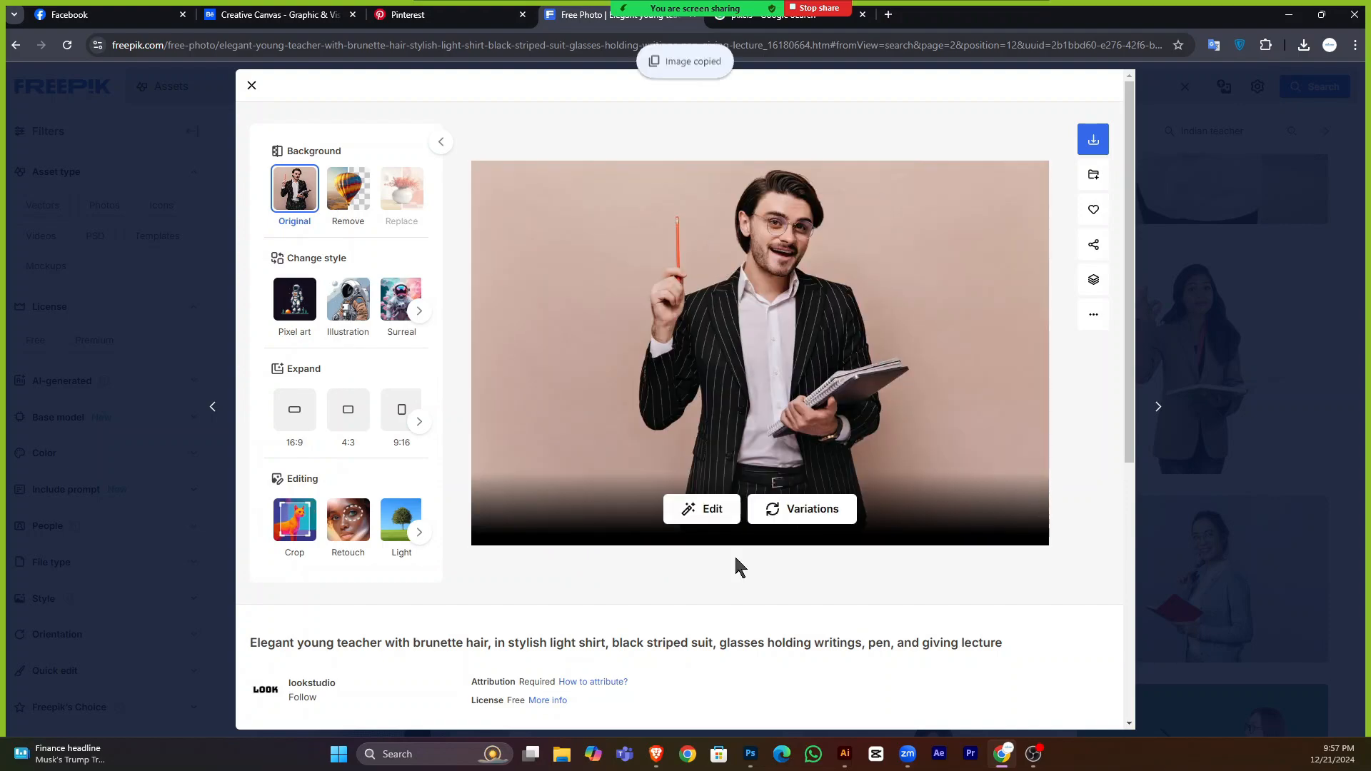
Switch to Photoshop, dismiss the move tool error and paste the copied photo on a new layer above the cyan ring.
click(750, 753)
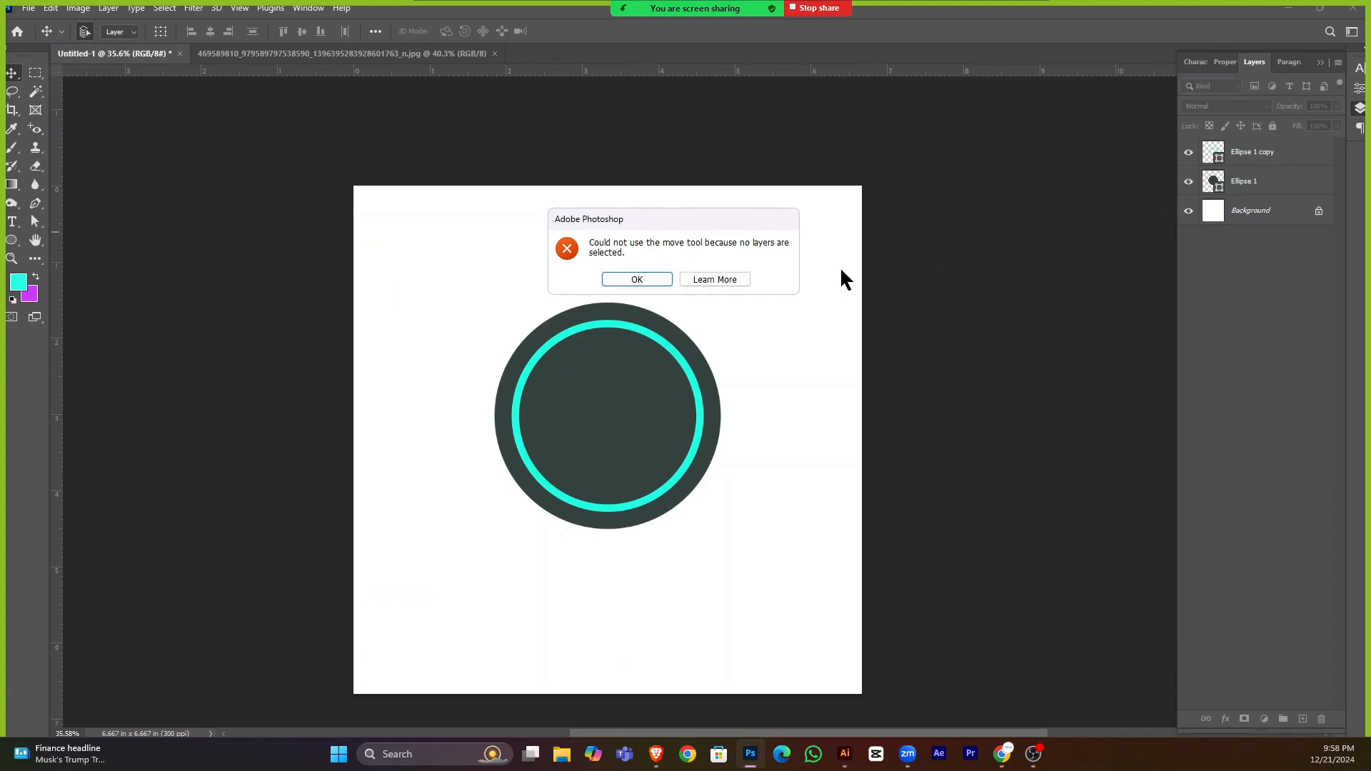
click(661, 278)
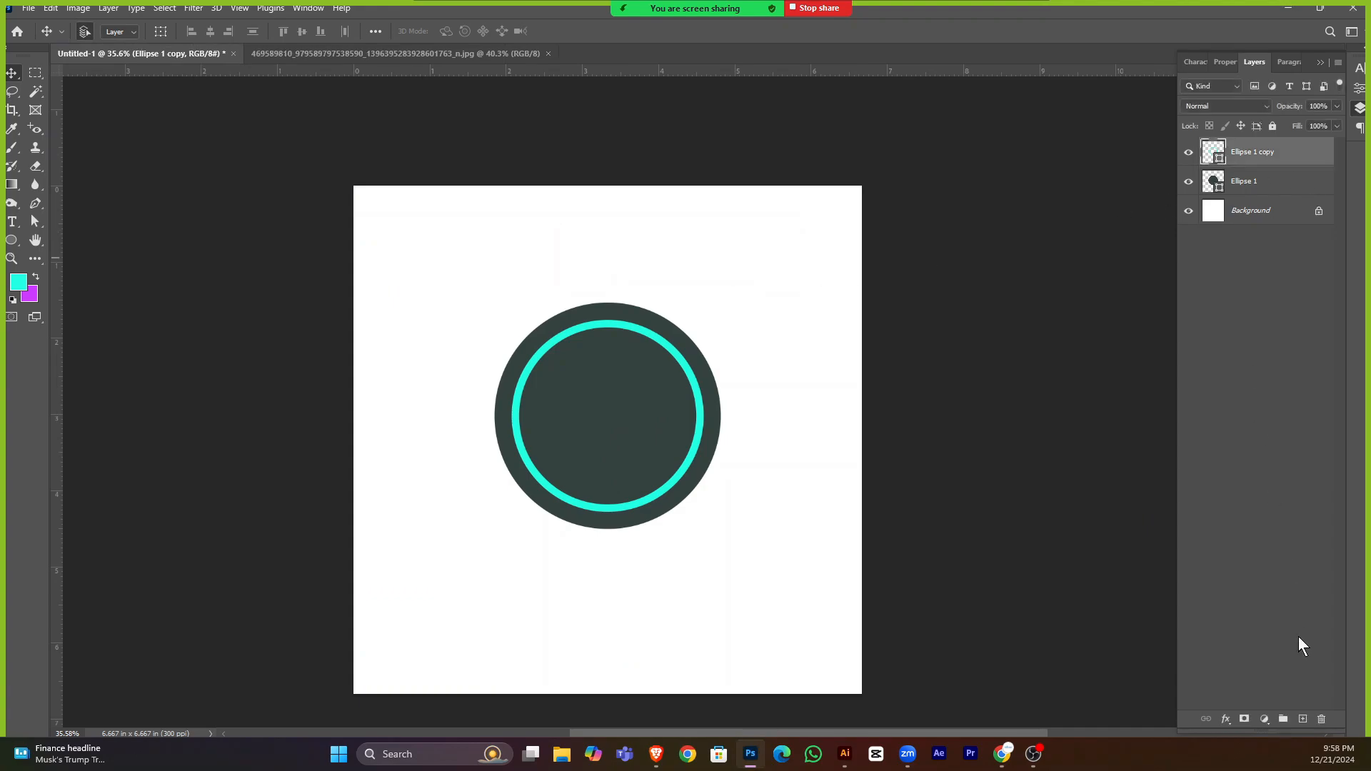
click(1303, 720)
key(ctrl+v)
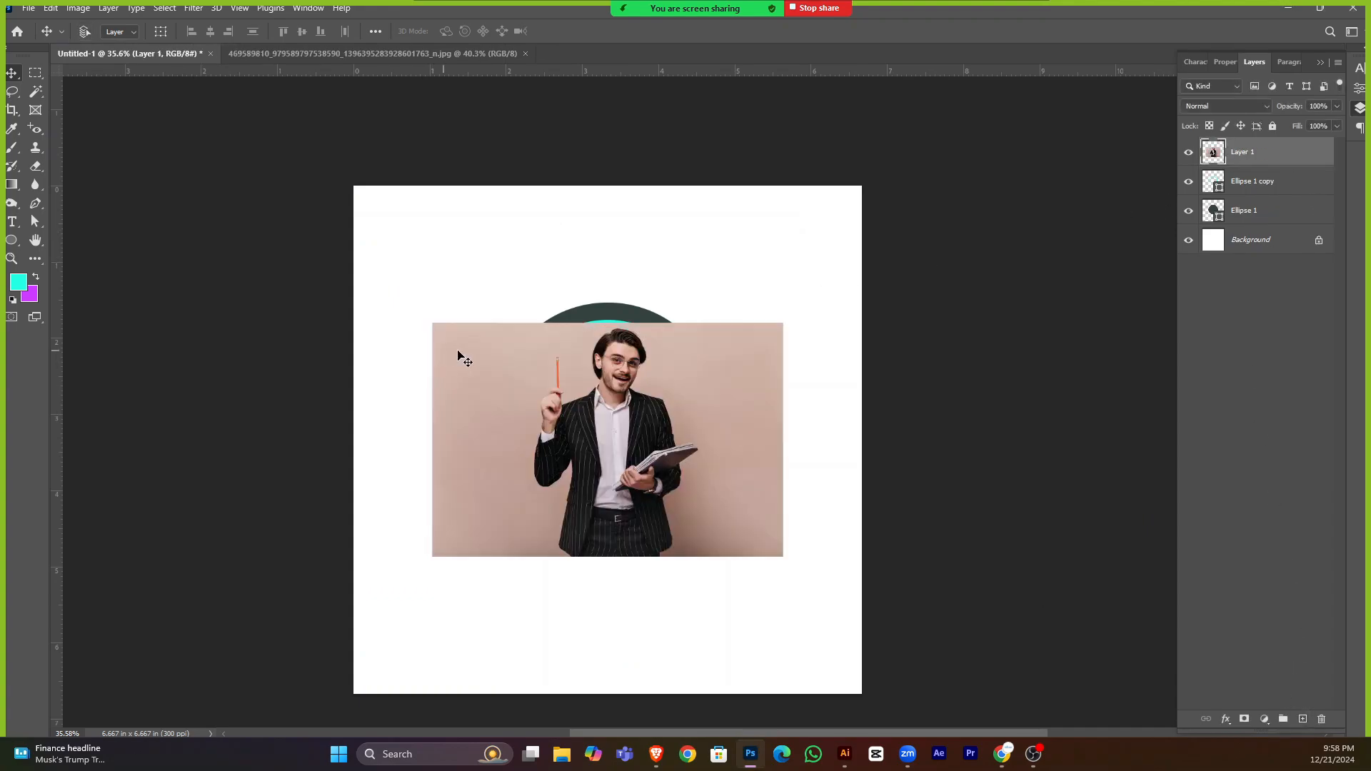
Select the man in the pasted photo automatically with Select Subject.
scroll(603, 442, up, 3)
scroll(609, 438, down, 1)
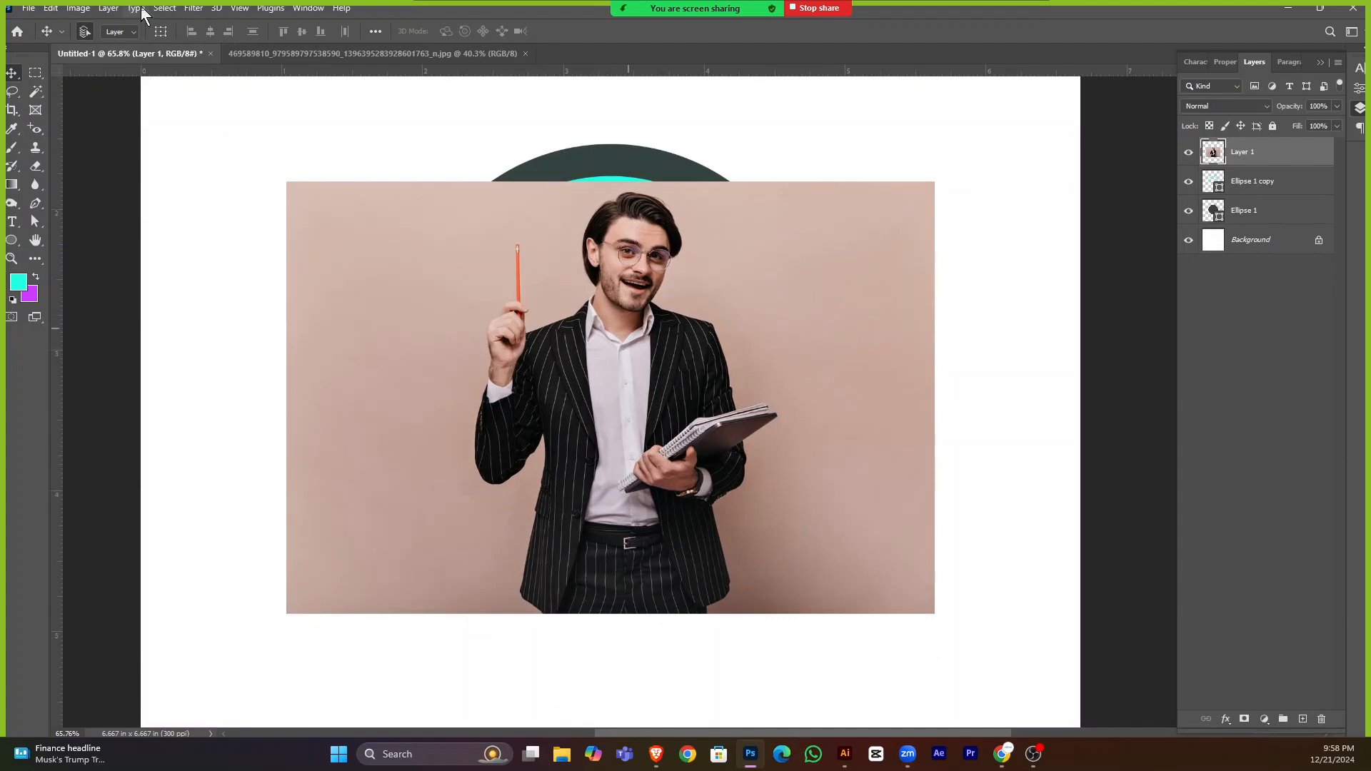
click(163, 9)
click(205, 170)
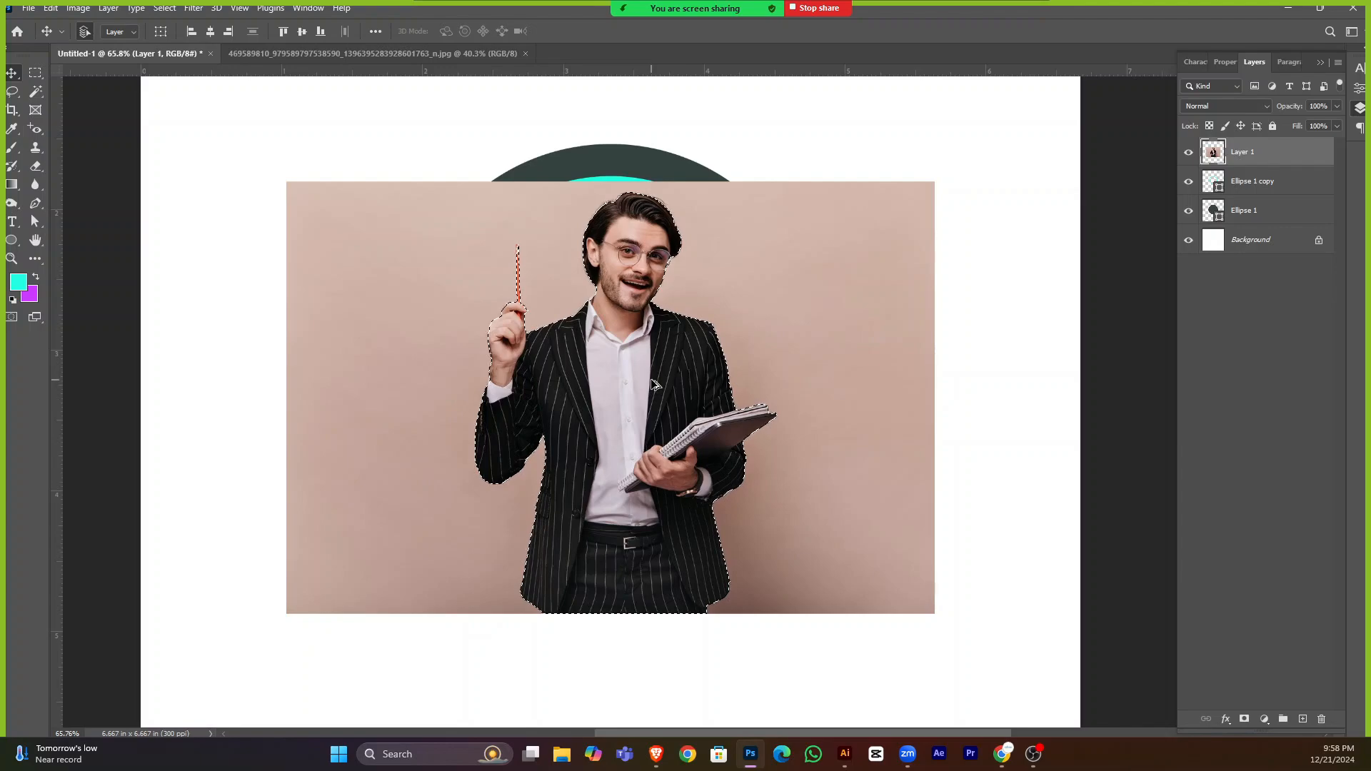
Invert the selection, delete the photo's background around the man and deselect.
key(Delete)
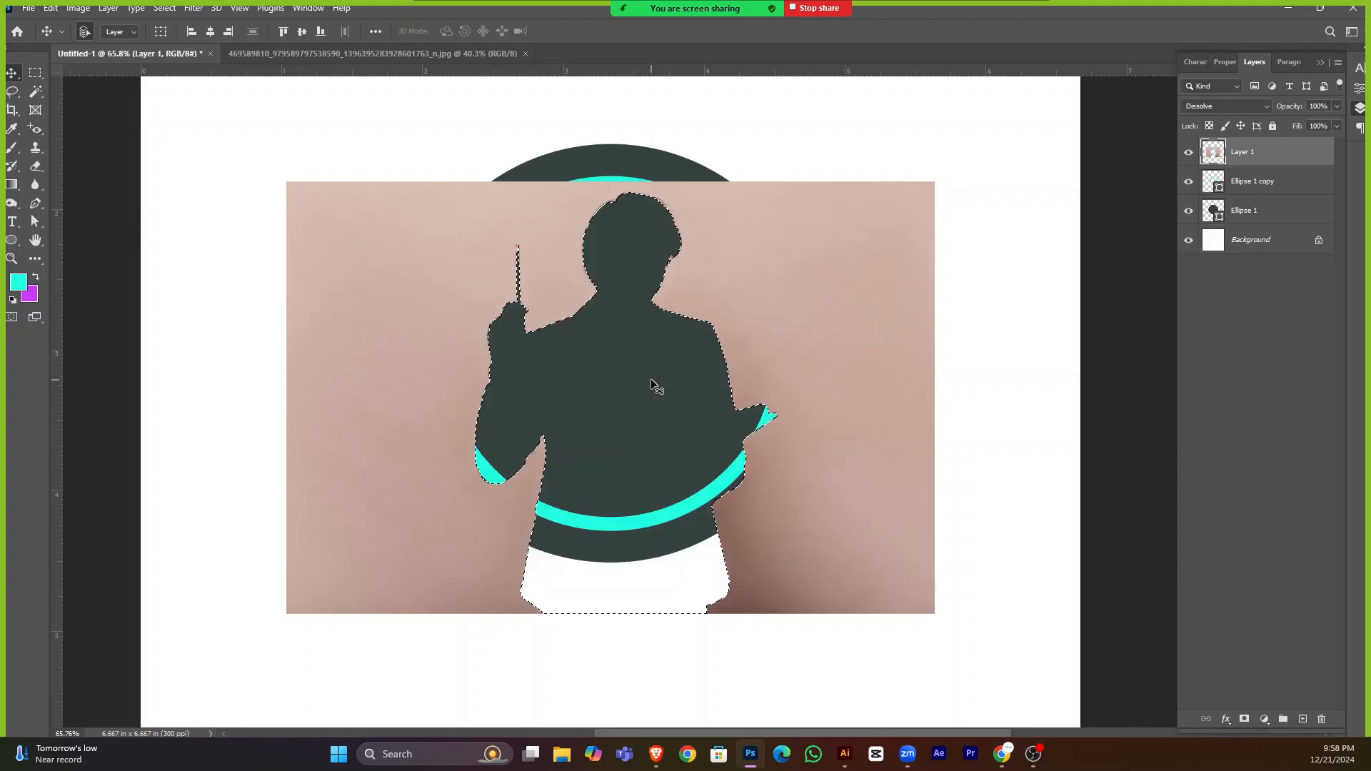
key(ctrl+z)
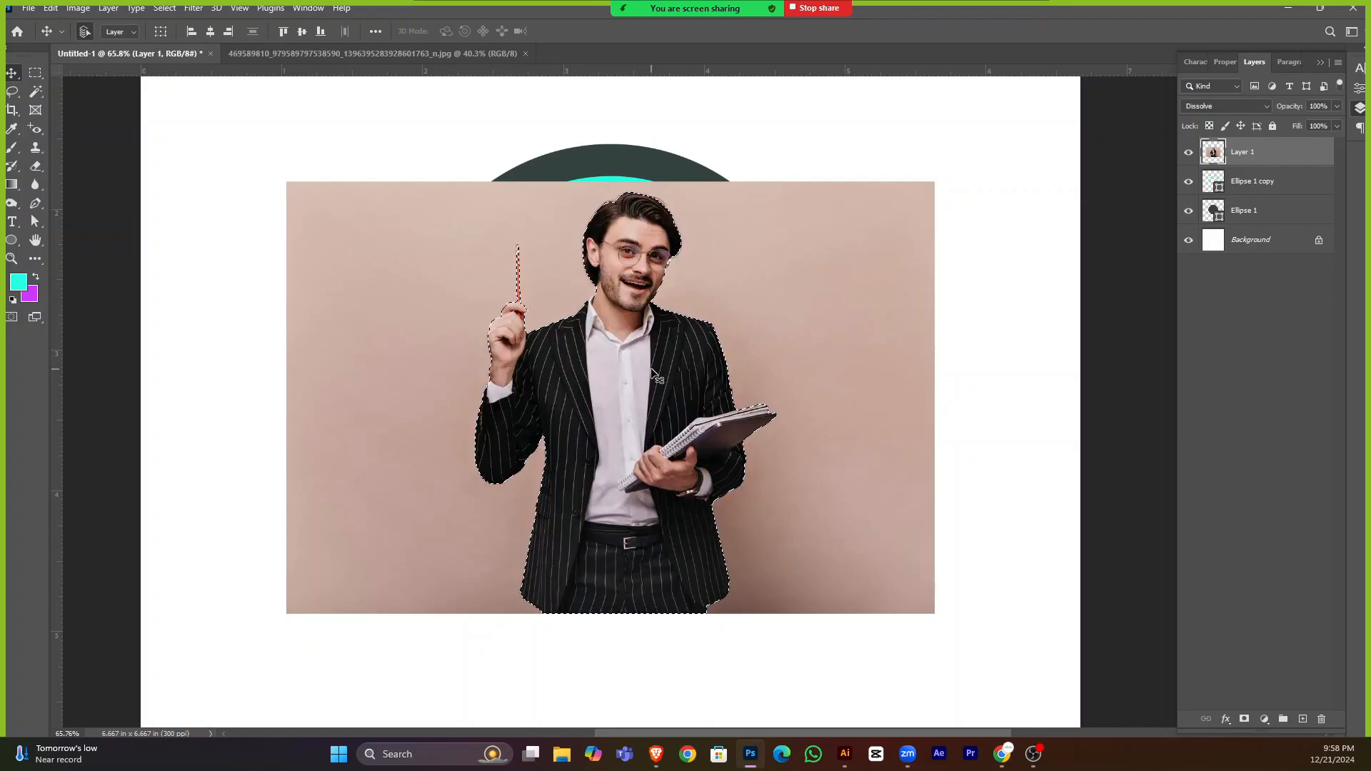
key(ctrl+shift+i)
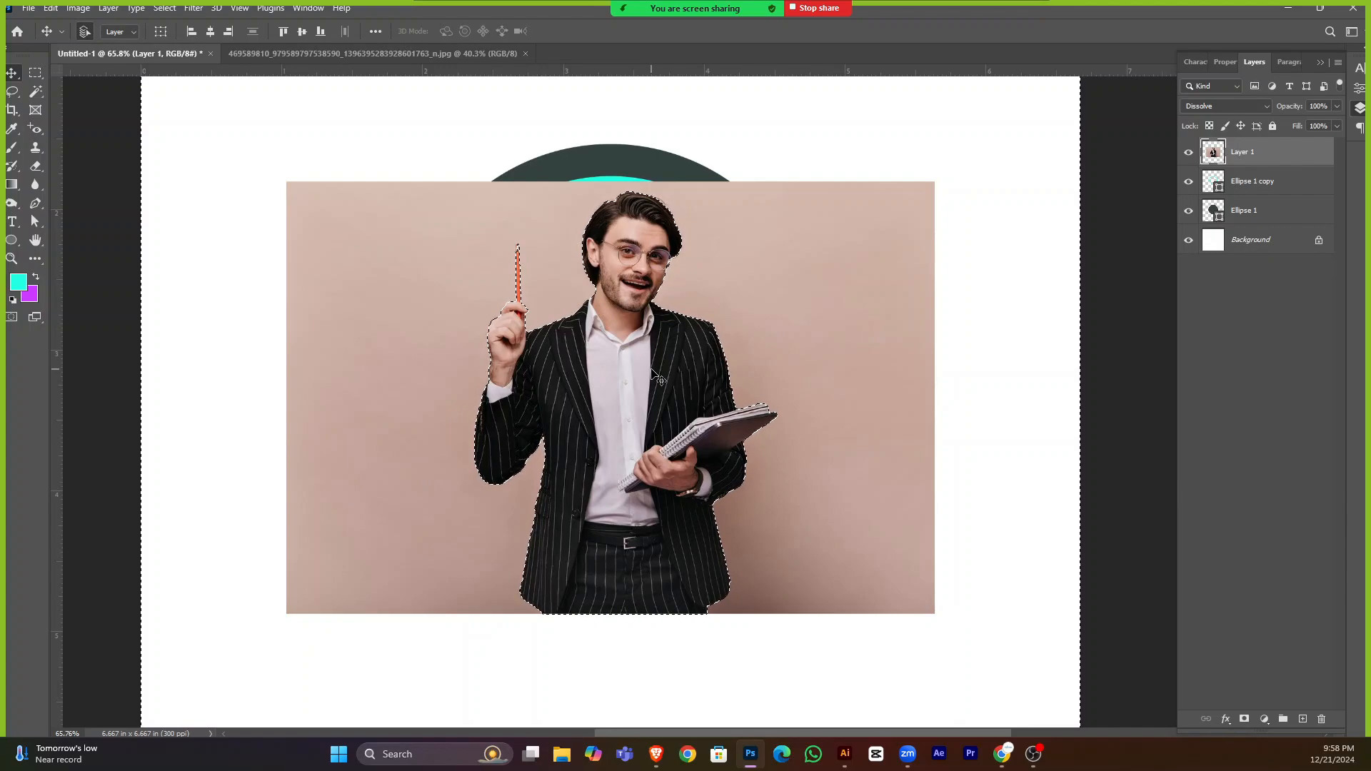
key(Delete)
key(ctrl+d)
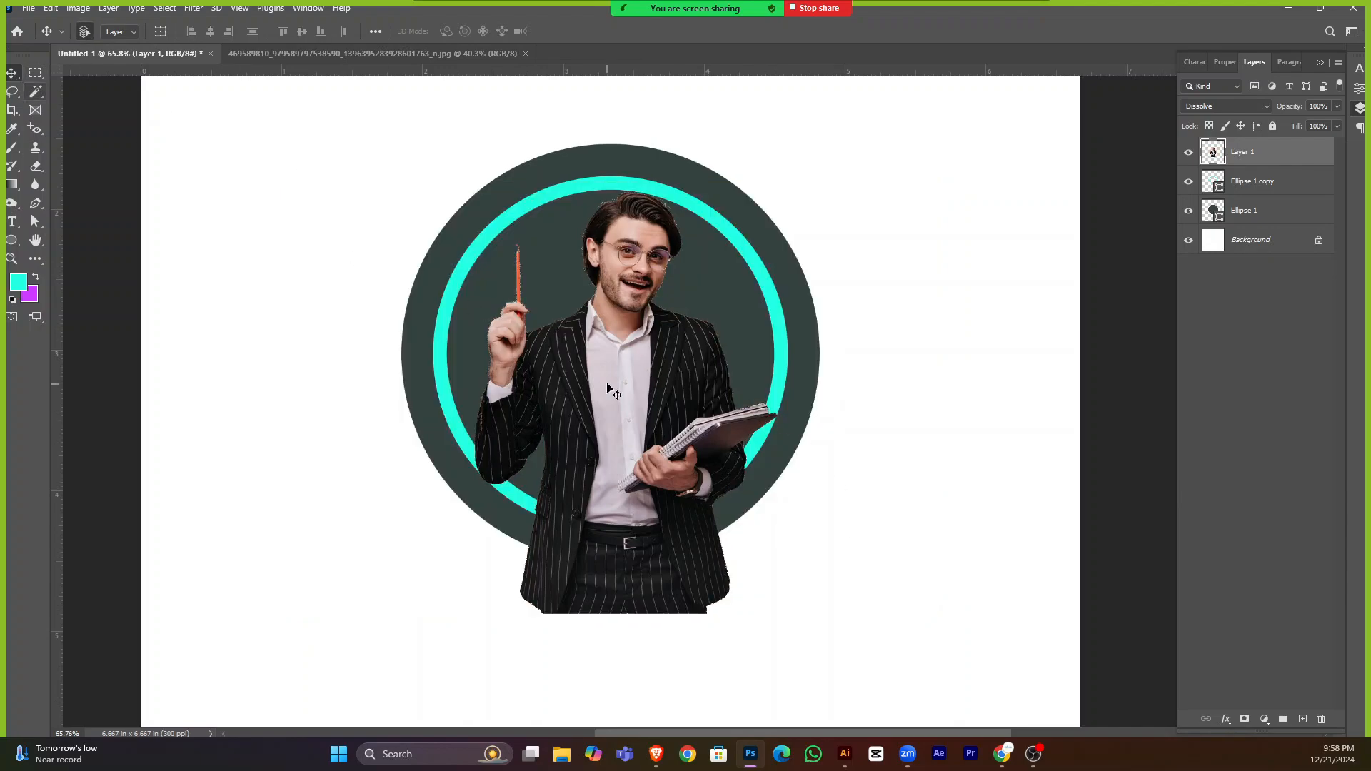
Convert the man's cut-out layer to a smart object and move it up over the dark circle.
right_click(1278, 153)
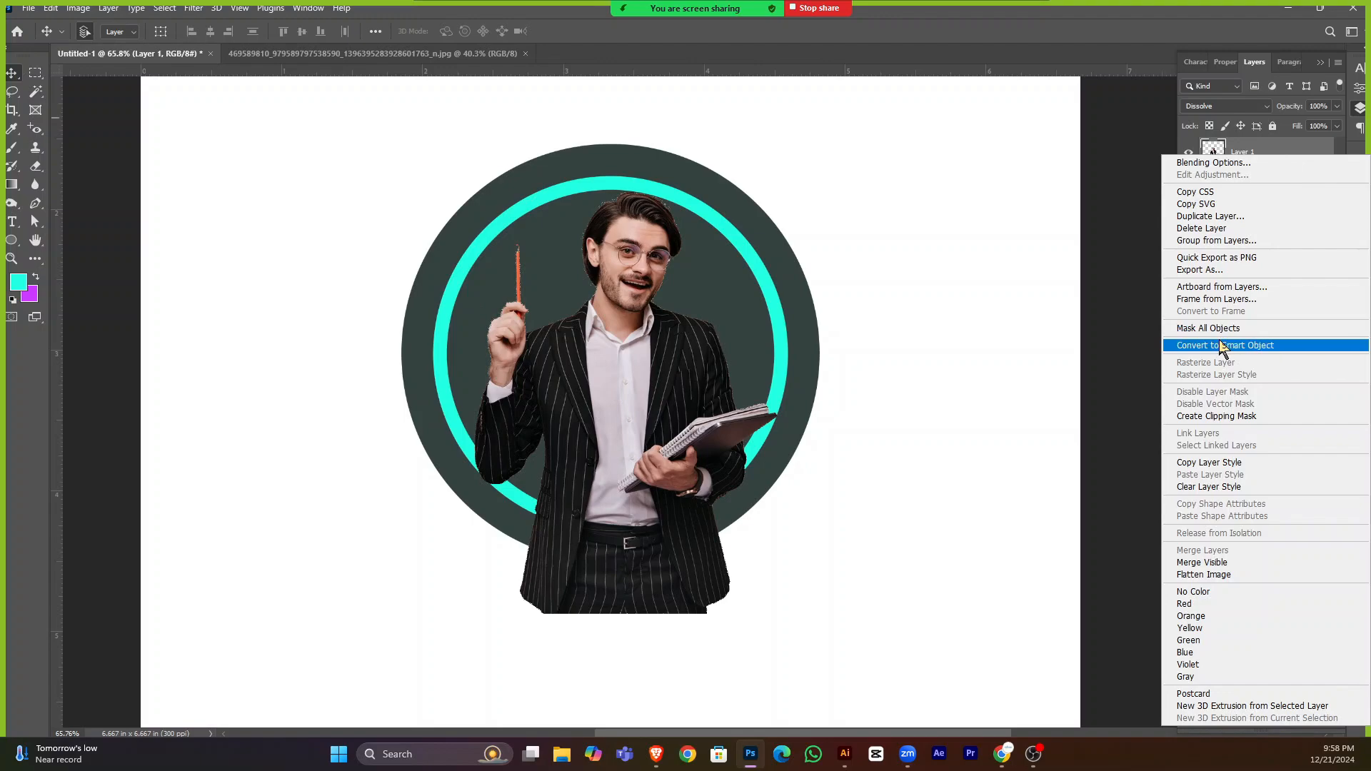
click(1239, 343)
drag(627, 413, 594, 364)
Enlarge the man to about 164% and reposition him over the ringed circle.
key(ctrl+t)
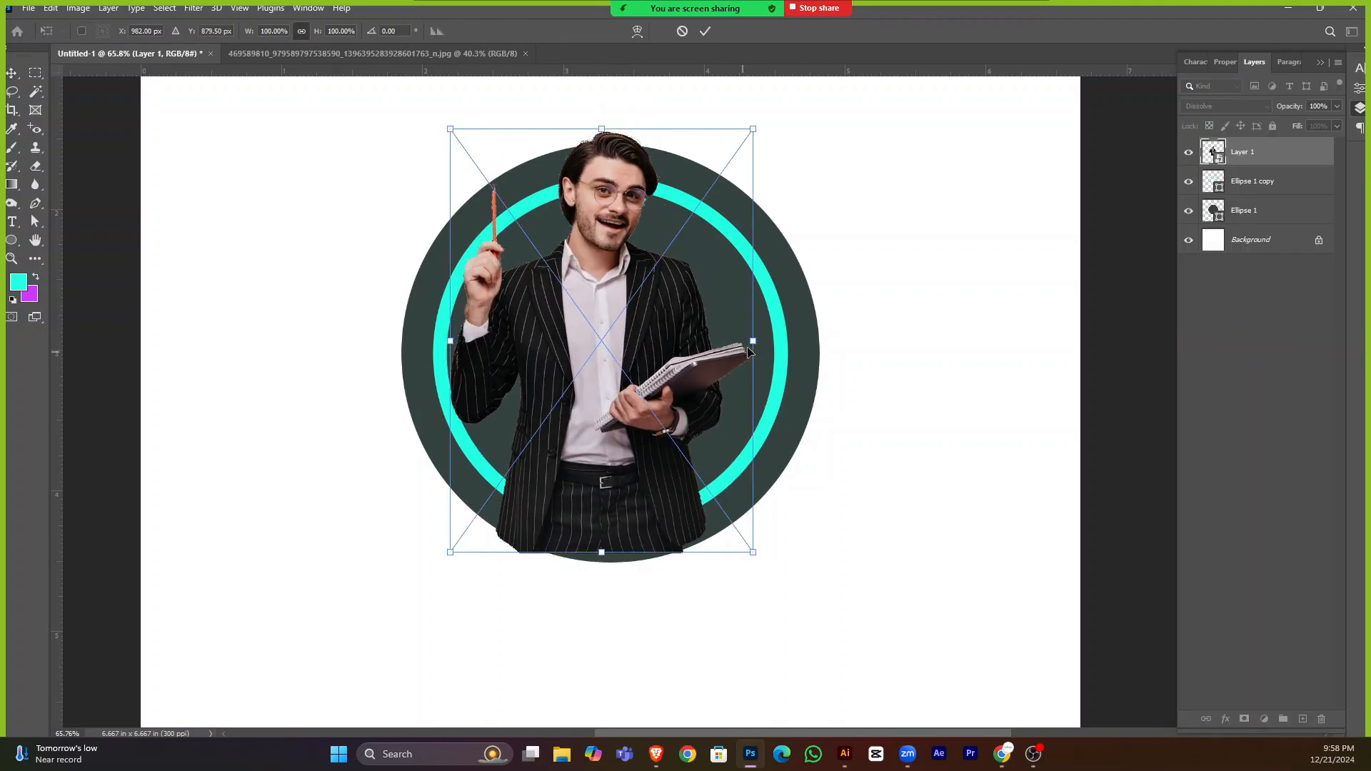
drag(751, 343, 925, 357)
drag(641, 251, 577, 307)
drag(866, 402, 890, 407)
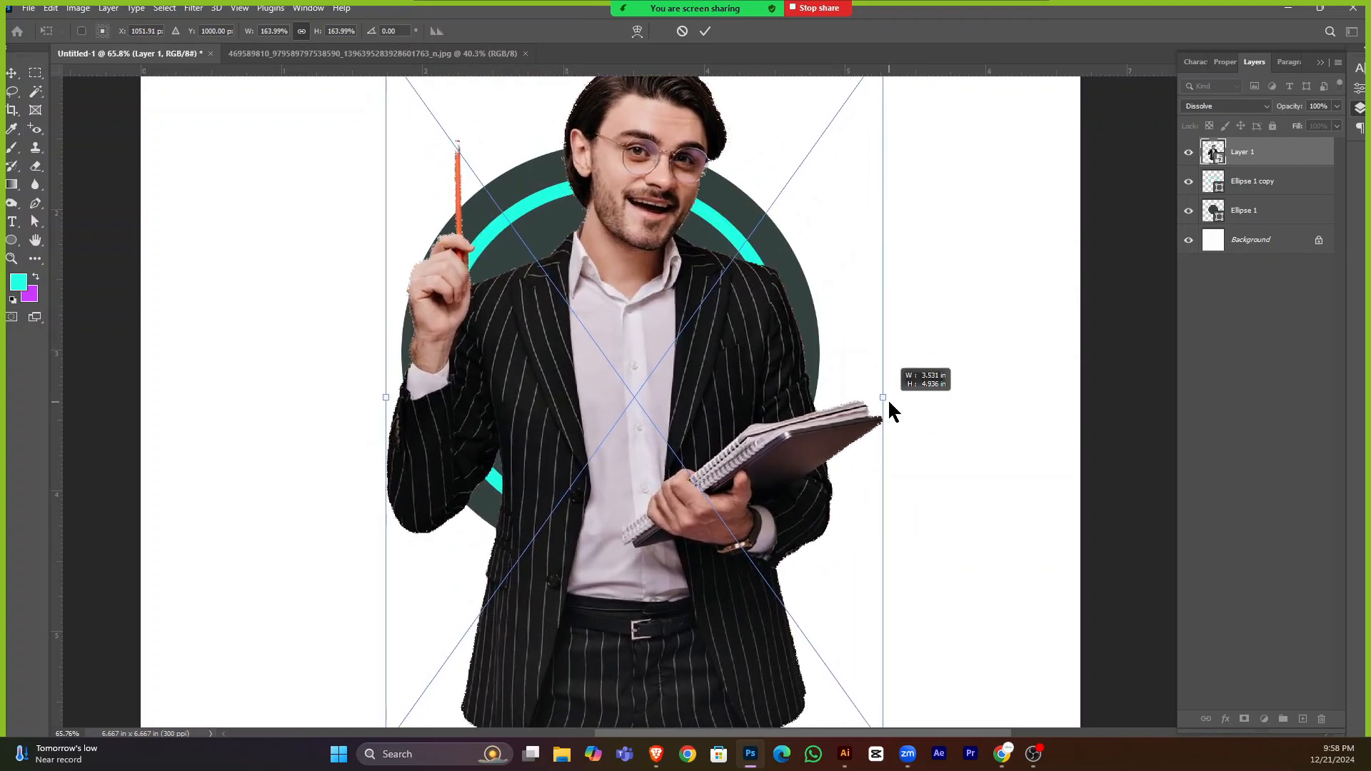
drag(785, 385, 771, 370)
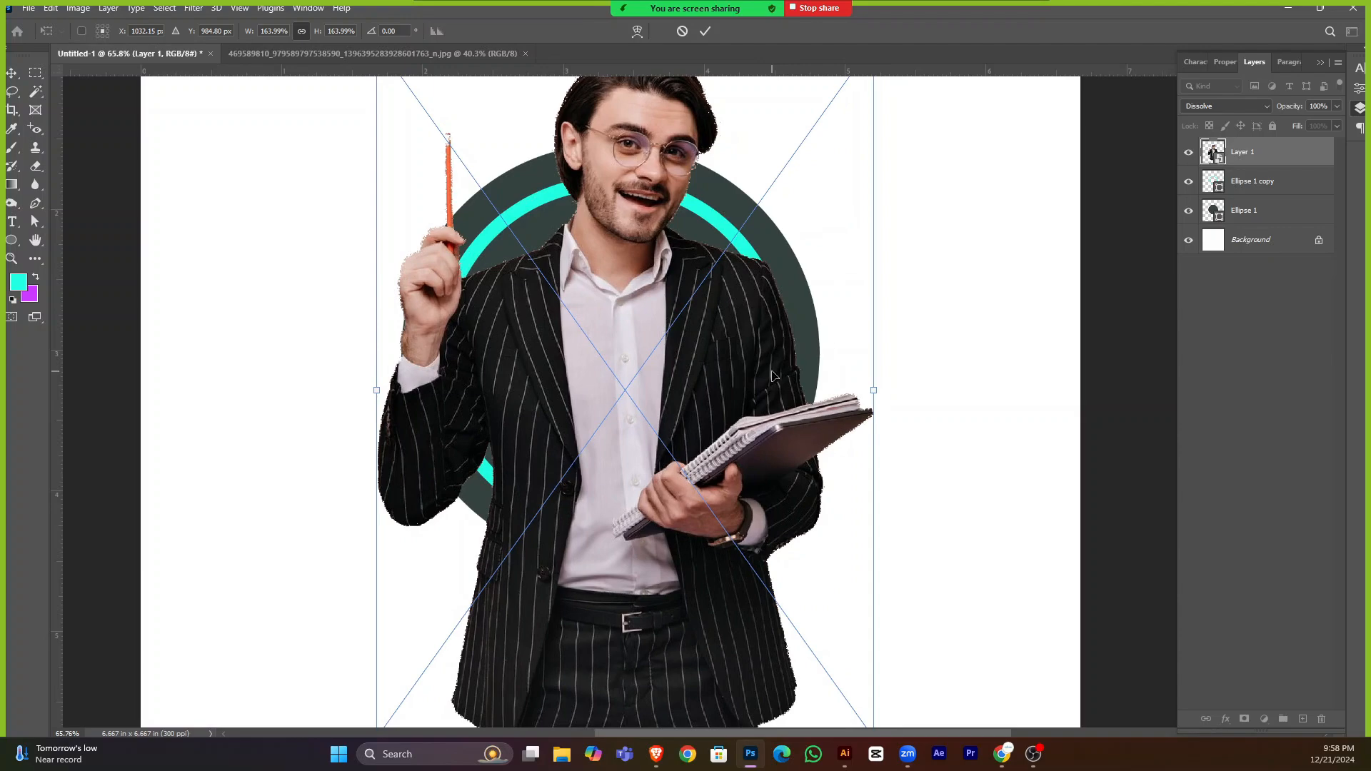
scroll(771, 370, down, 3)
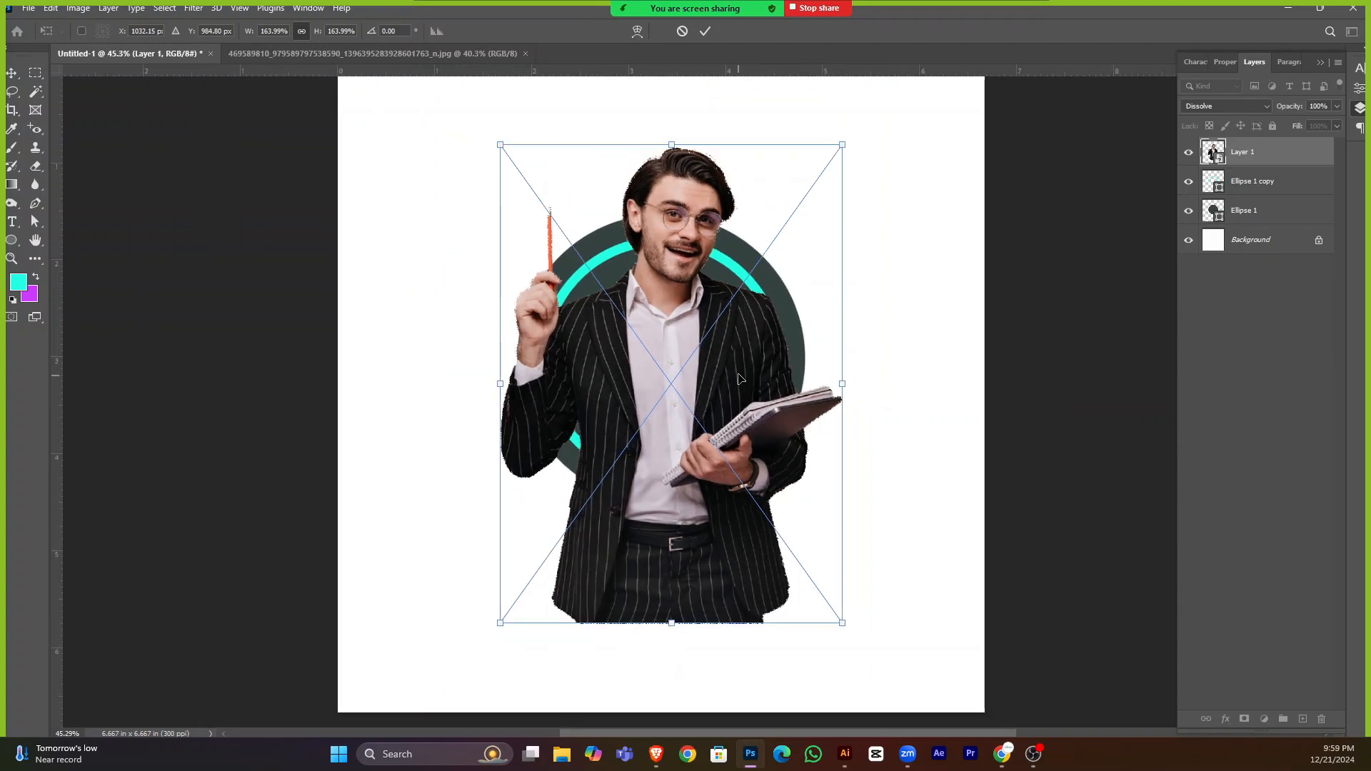
drag(725, 347, 646, 344)
key(Return)
Scale the man down to about 147%, centre him over the circle and deselect his layer.
key(ctrl+t)
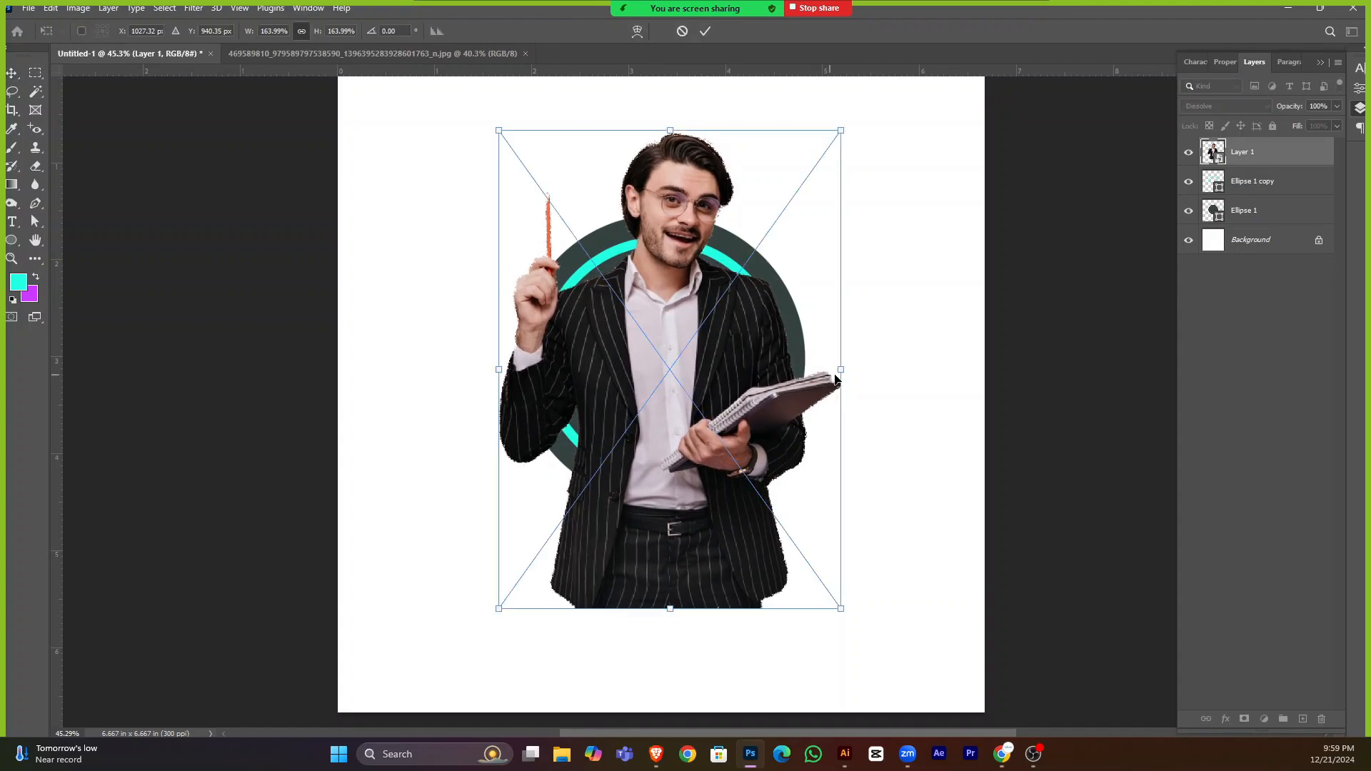
drag(841, 369, 800, 391)
drag(672, 385, 696, 389)
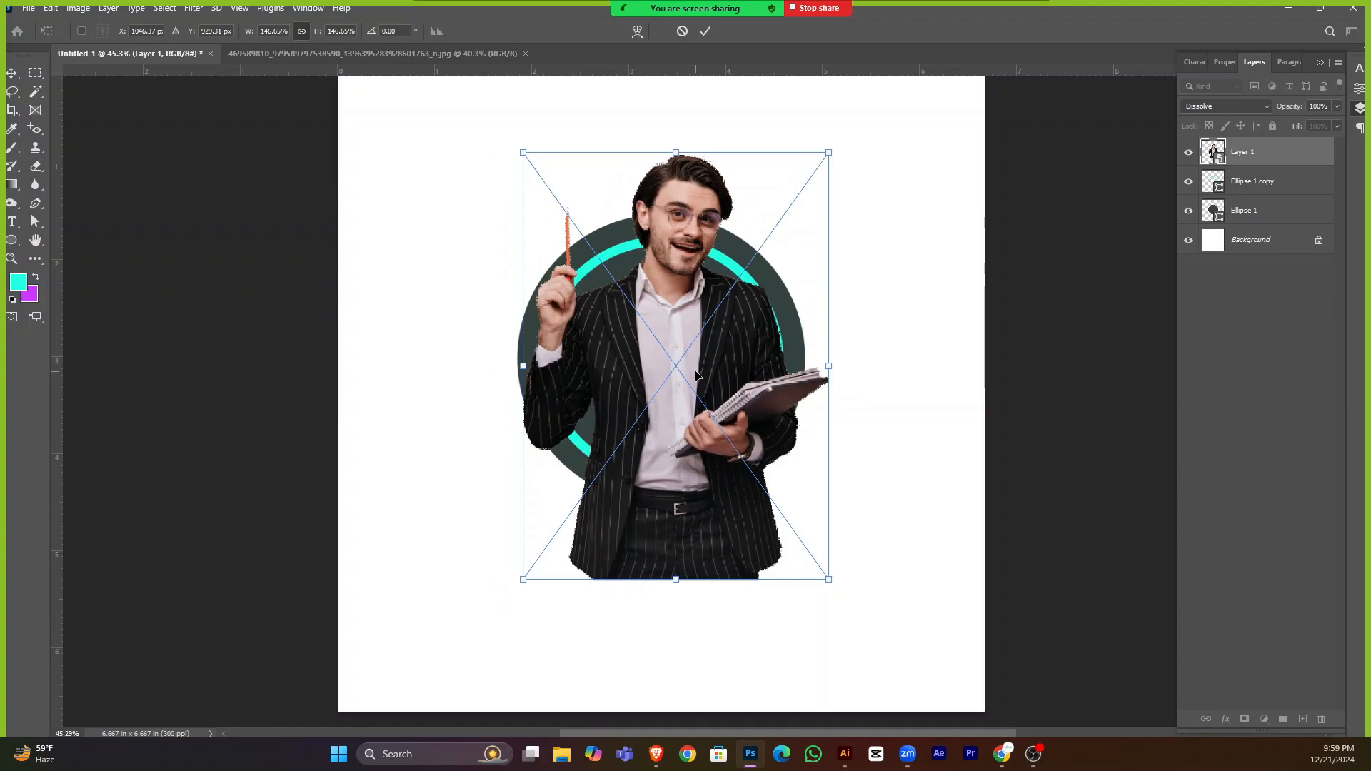
key(Return)
click(878, 330)
Inspect the man's cut-out, and examine in the poster document how the host and guest portraits are cropped by their circles.
scroll(736, 377, up, 4)
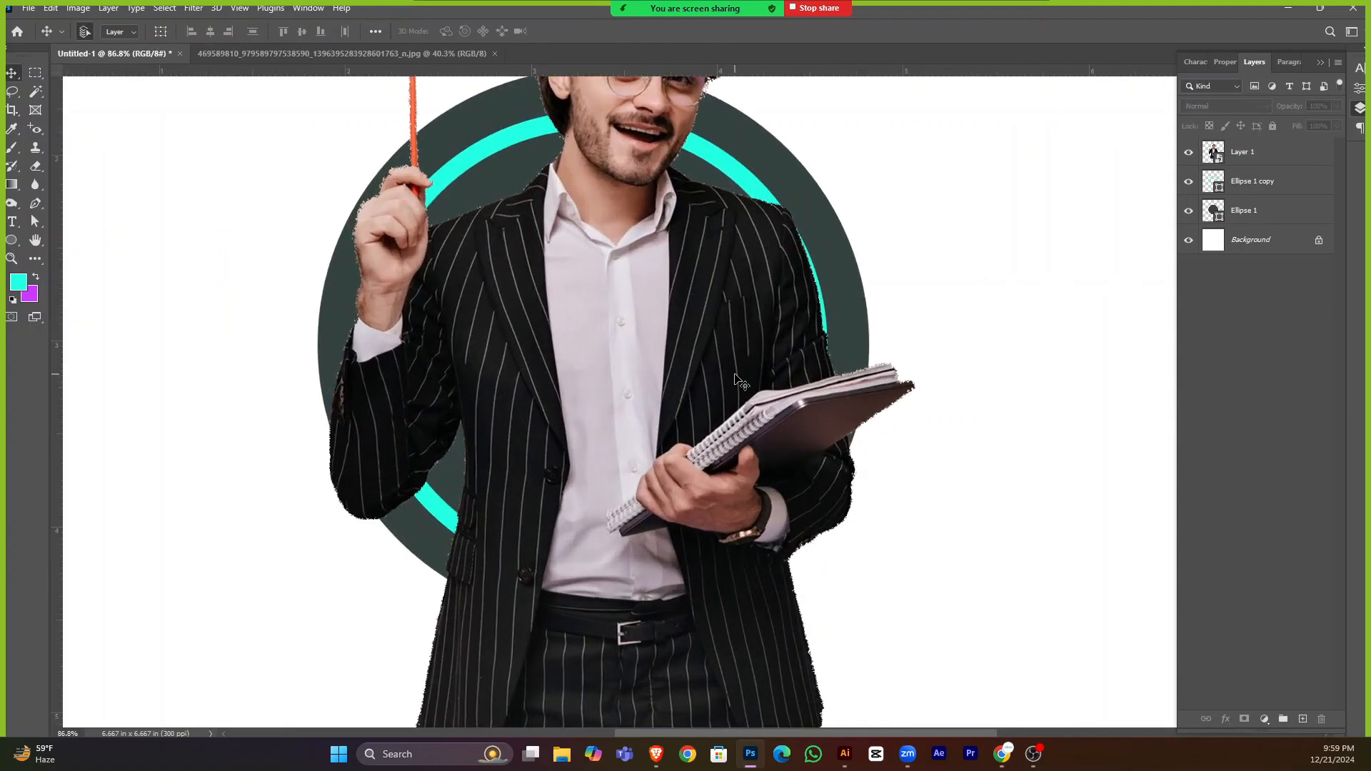
click(685, 437)
scroll(685, 394, up, 3)
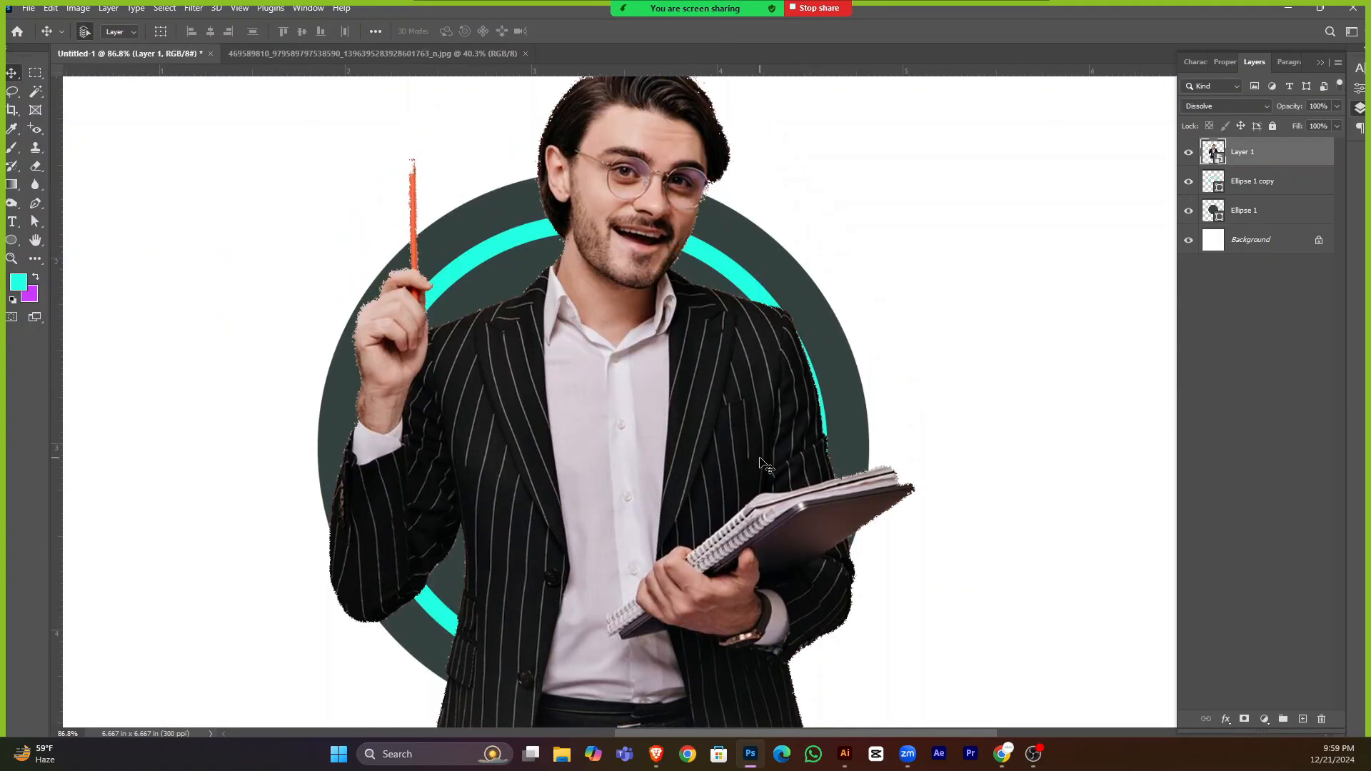
scroll(764, 464, down, 3)
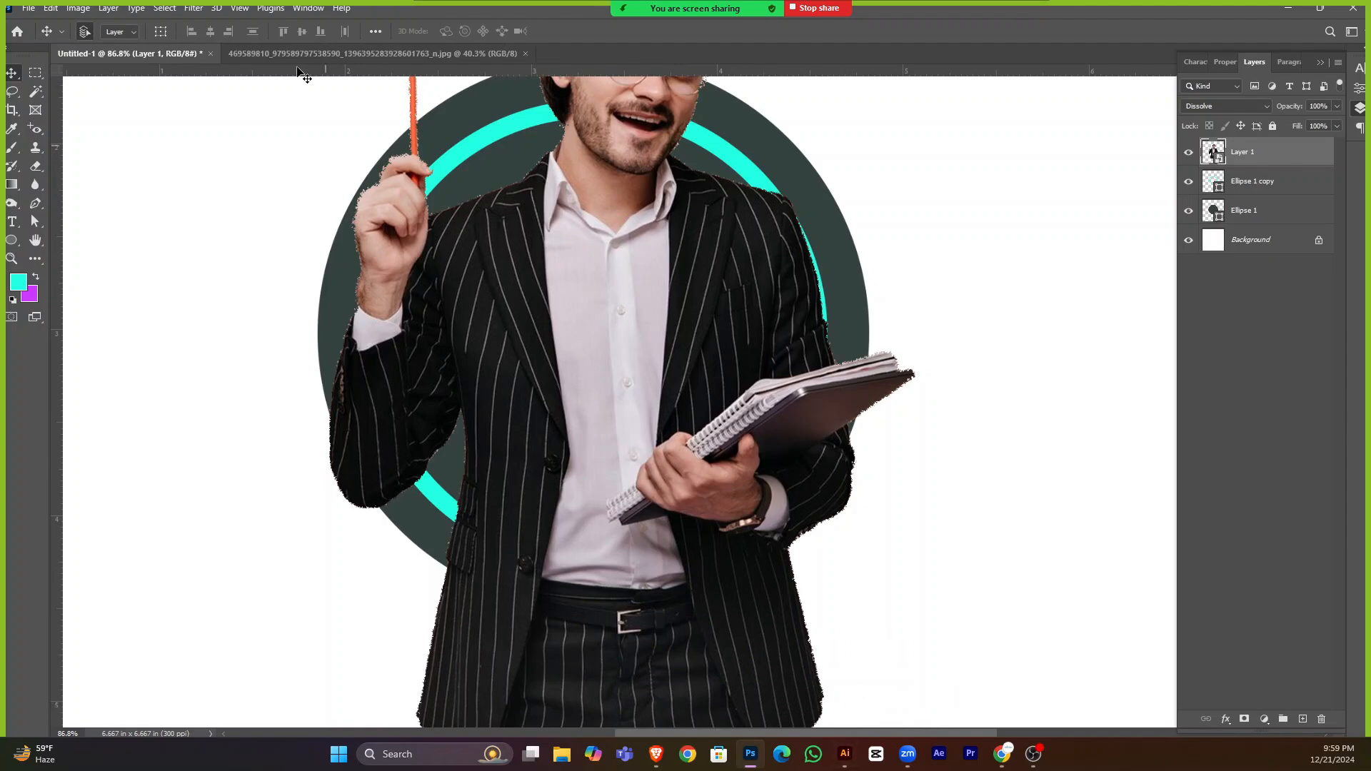
click(310, 54)
scroll(734, 412, up, 4)
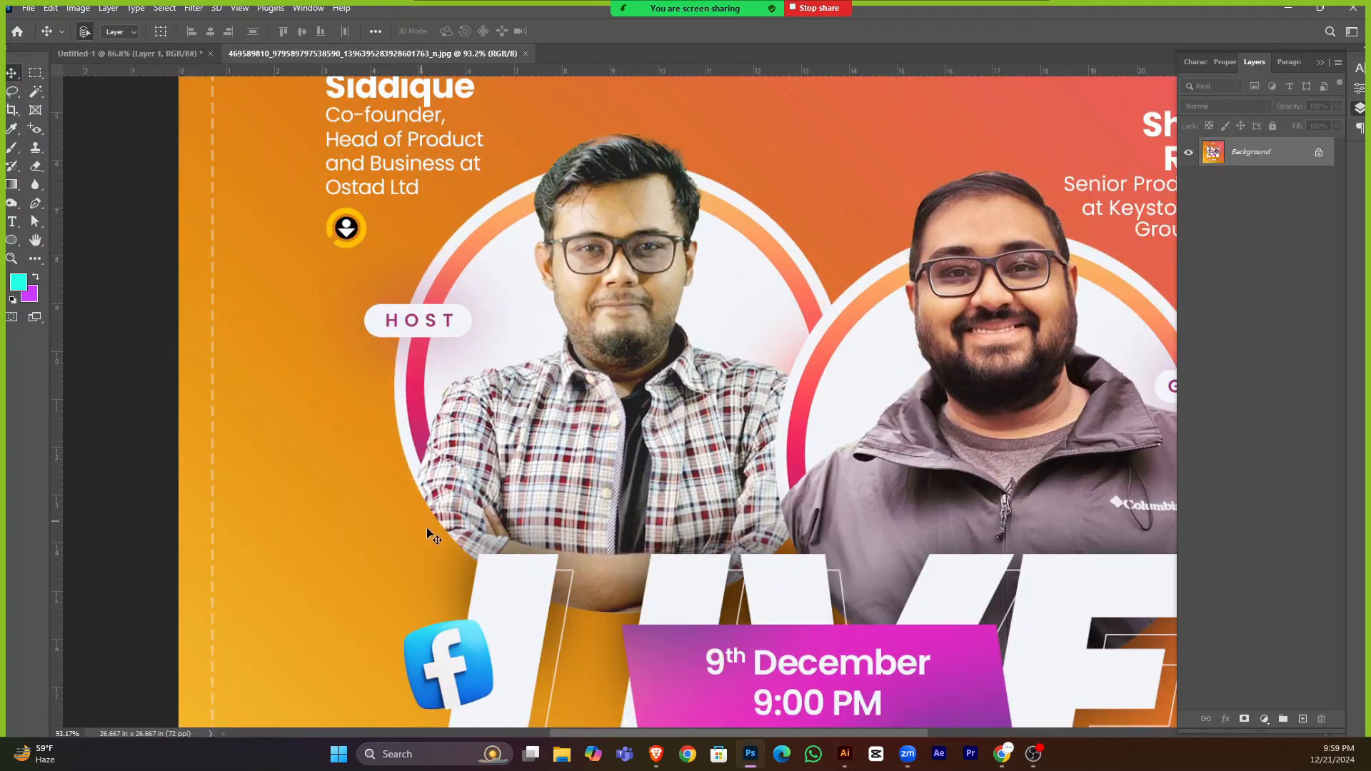
scroll(854, 558, down, 4)
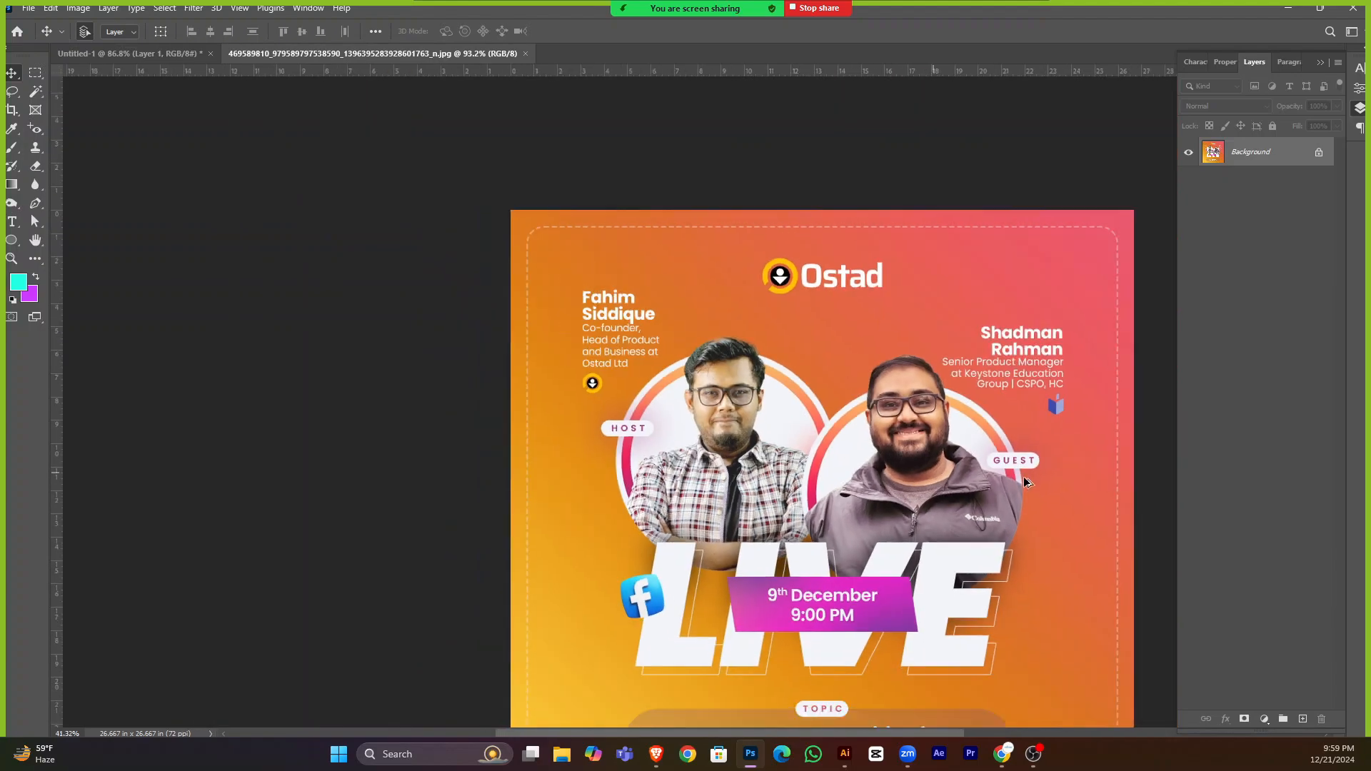
scroll(1026, 492, up, 5)
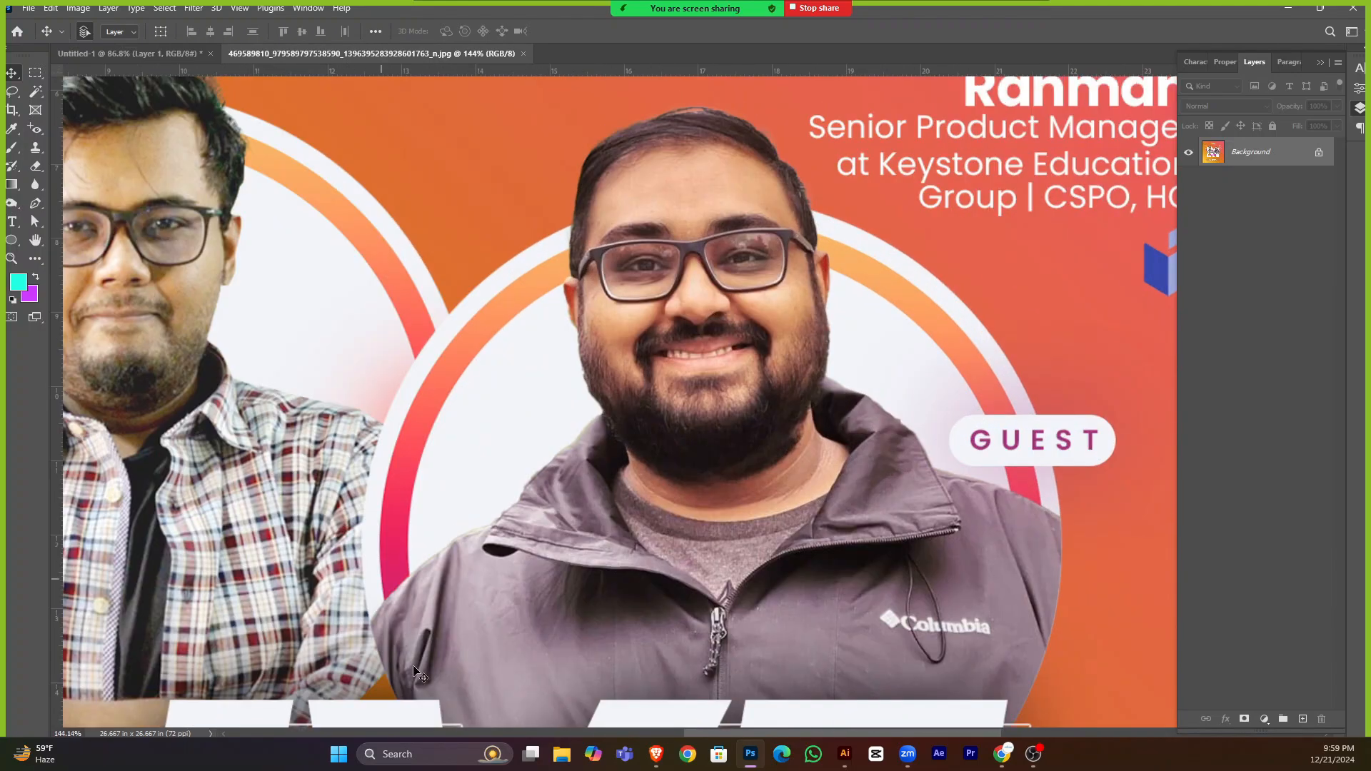
scroll(414, 671, down, 3)
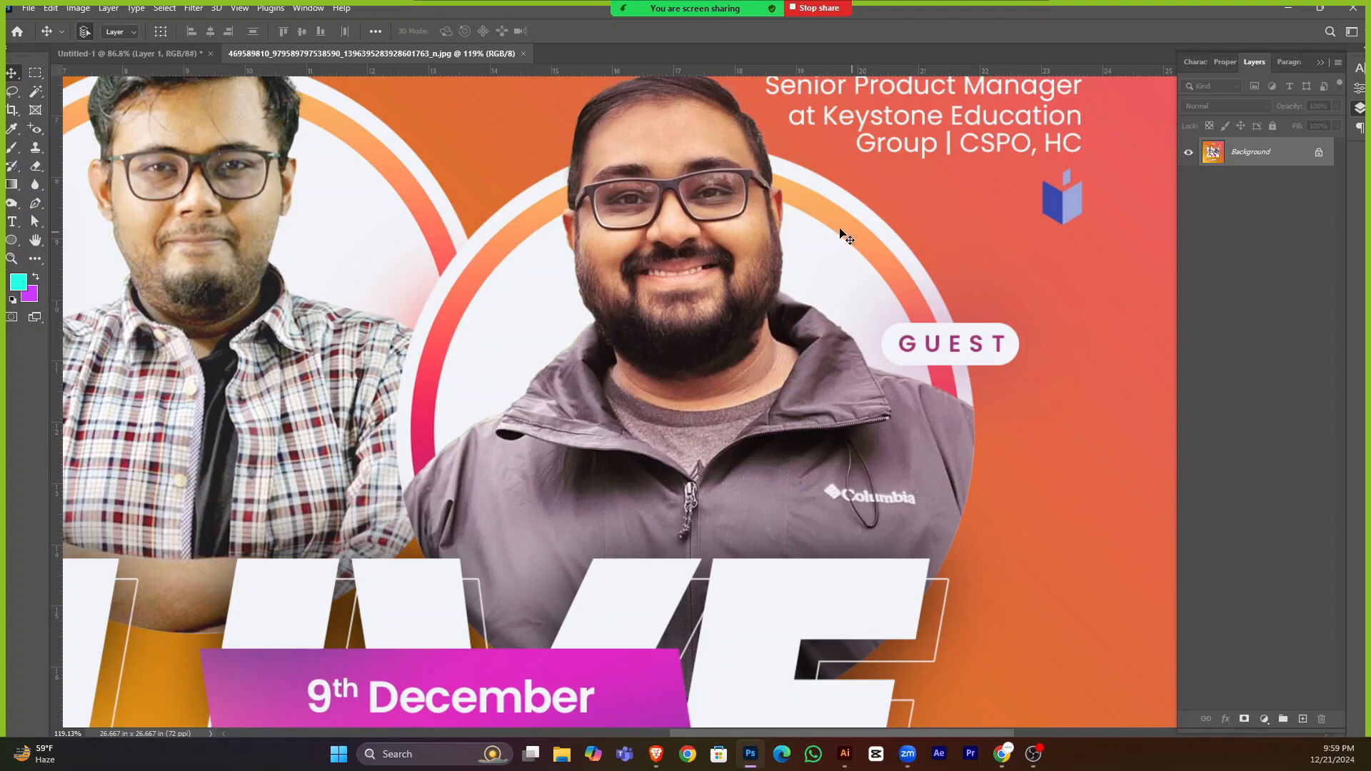
scroll(850, 325, down, 6)
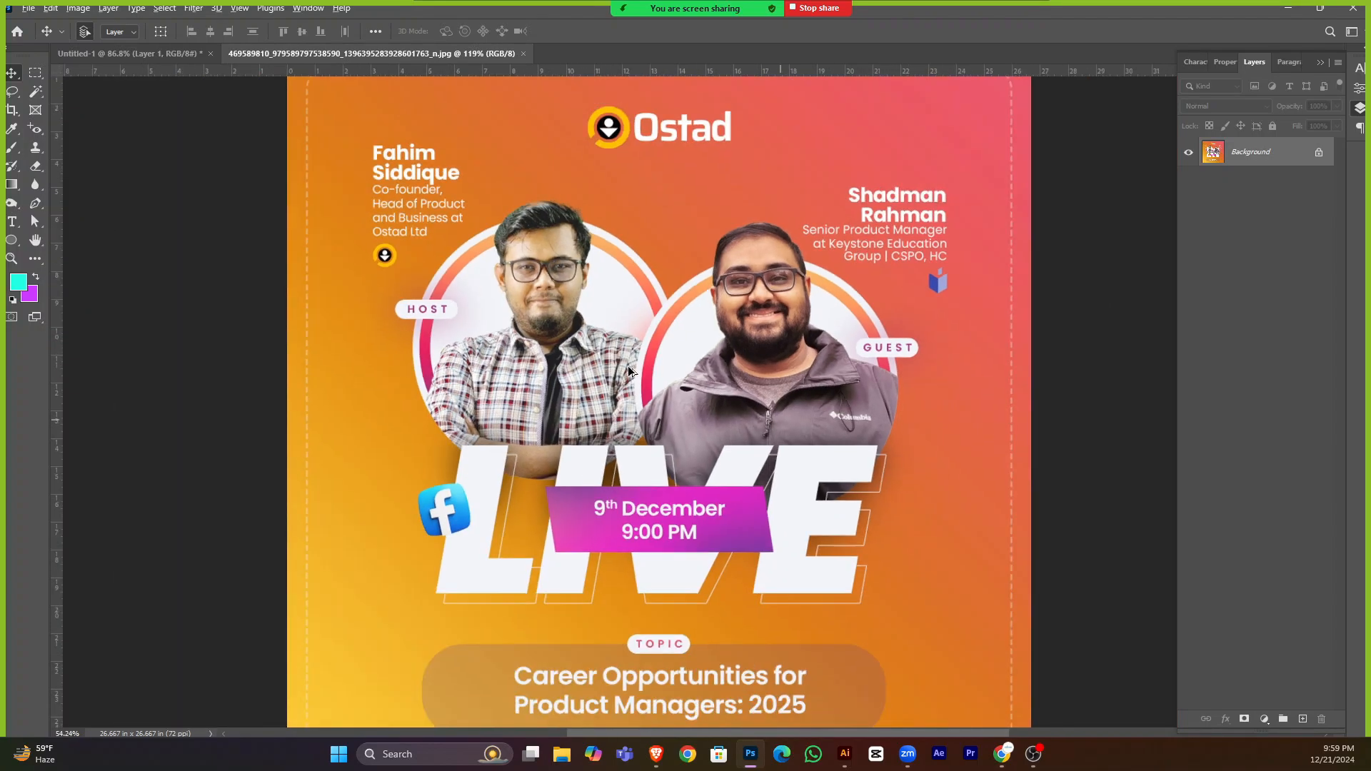
Return to the Untitled-1 document and add a layer mask to the man's layer.
click(132, 57)
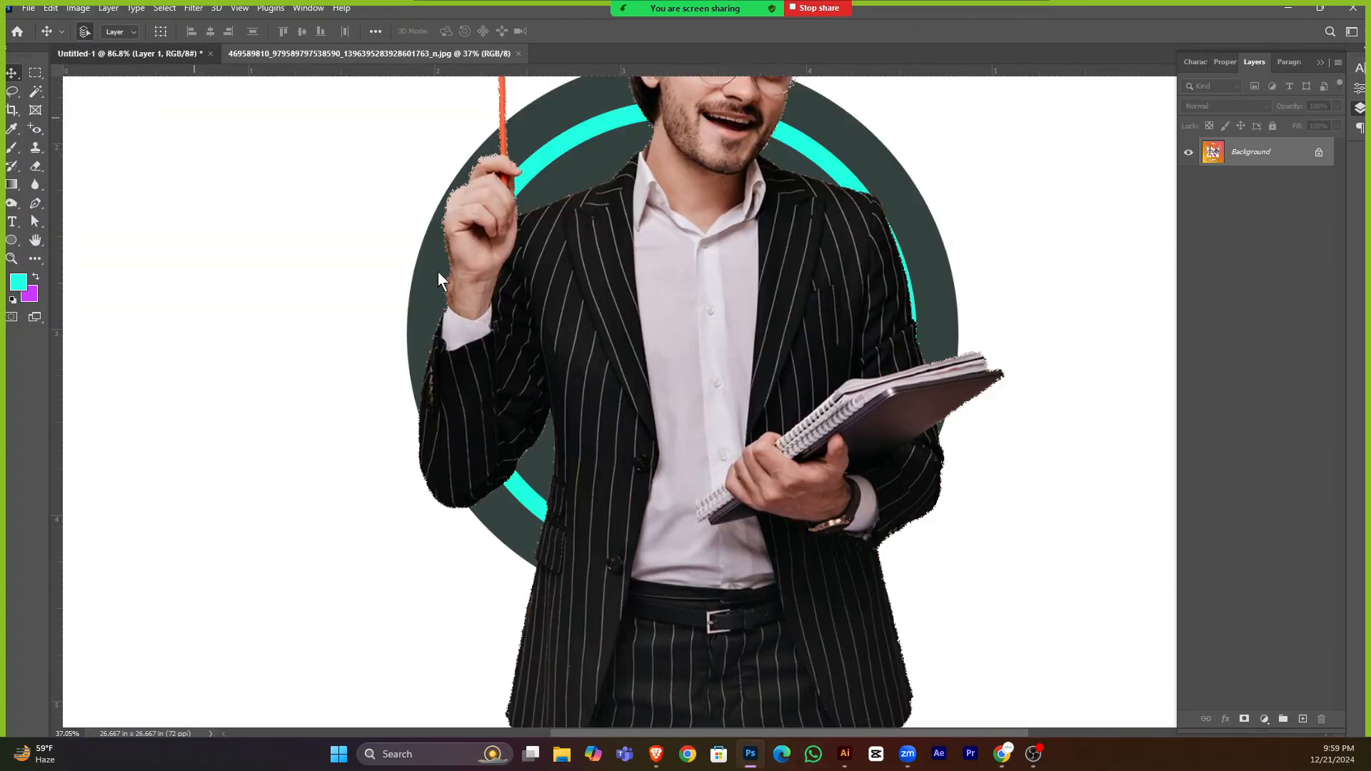
scroll(716, 360, up, 3)
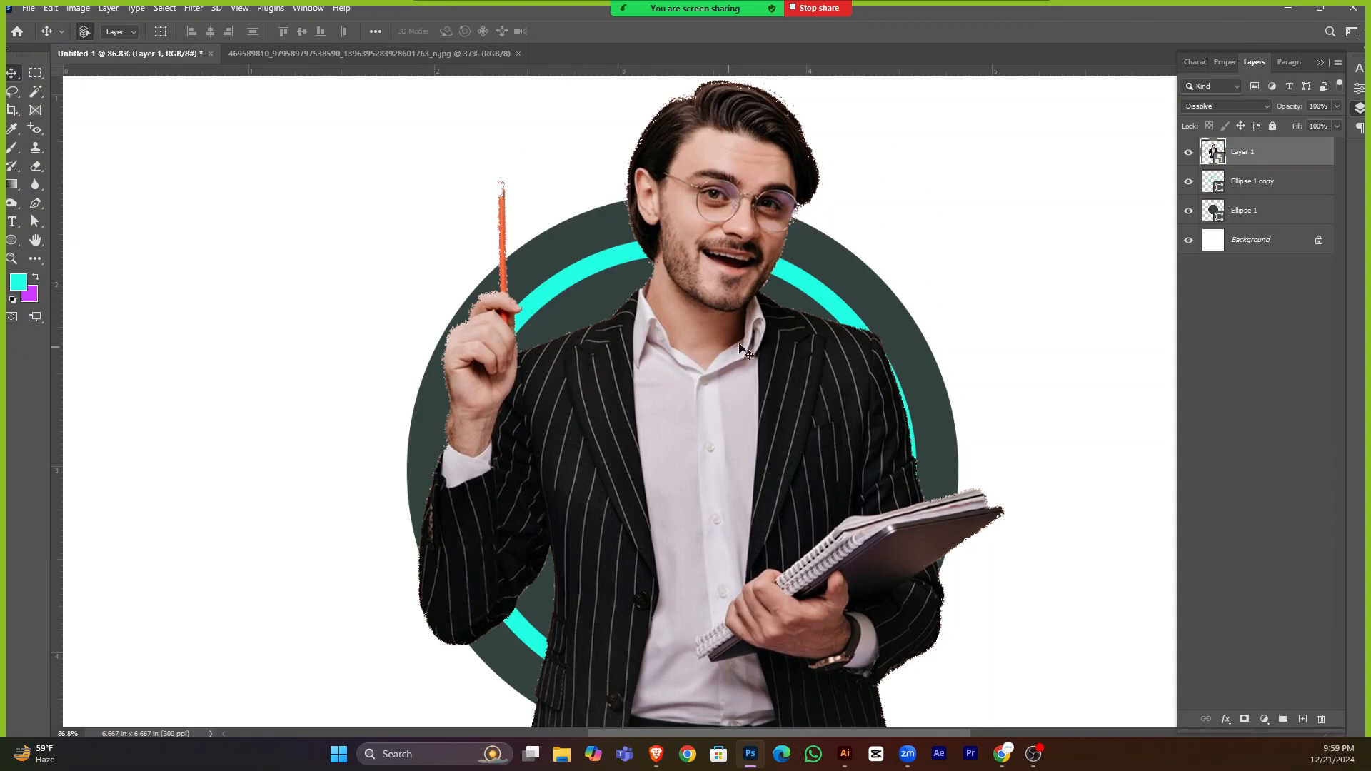
scroll(717, 322, down, 1)
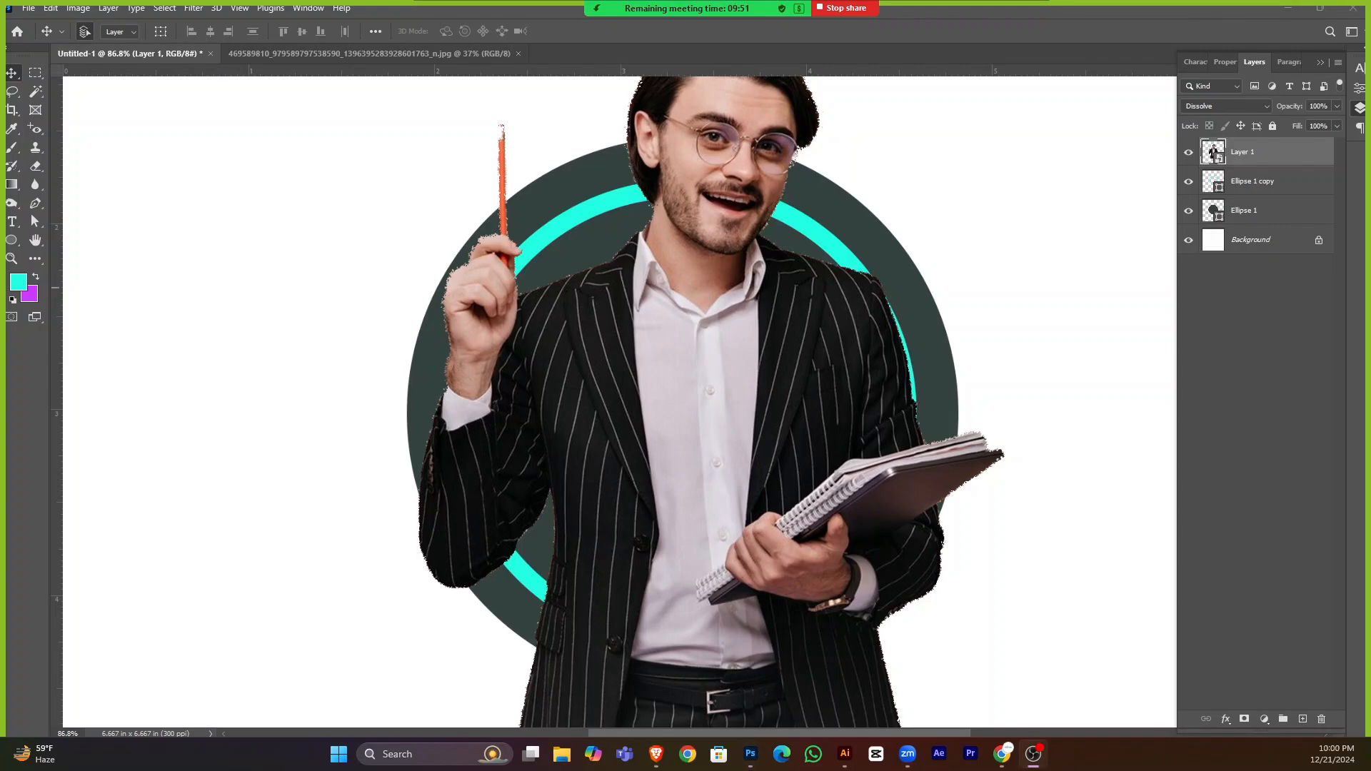
click(1288, 7)
click(1243, 718)
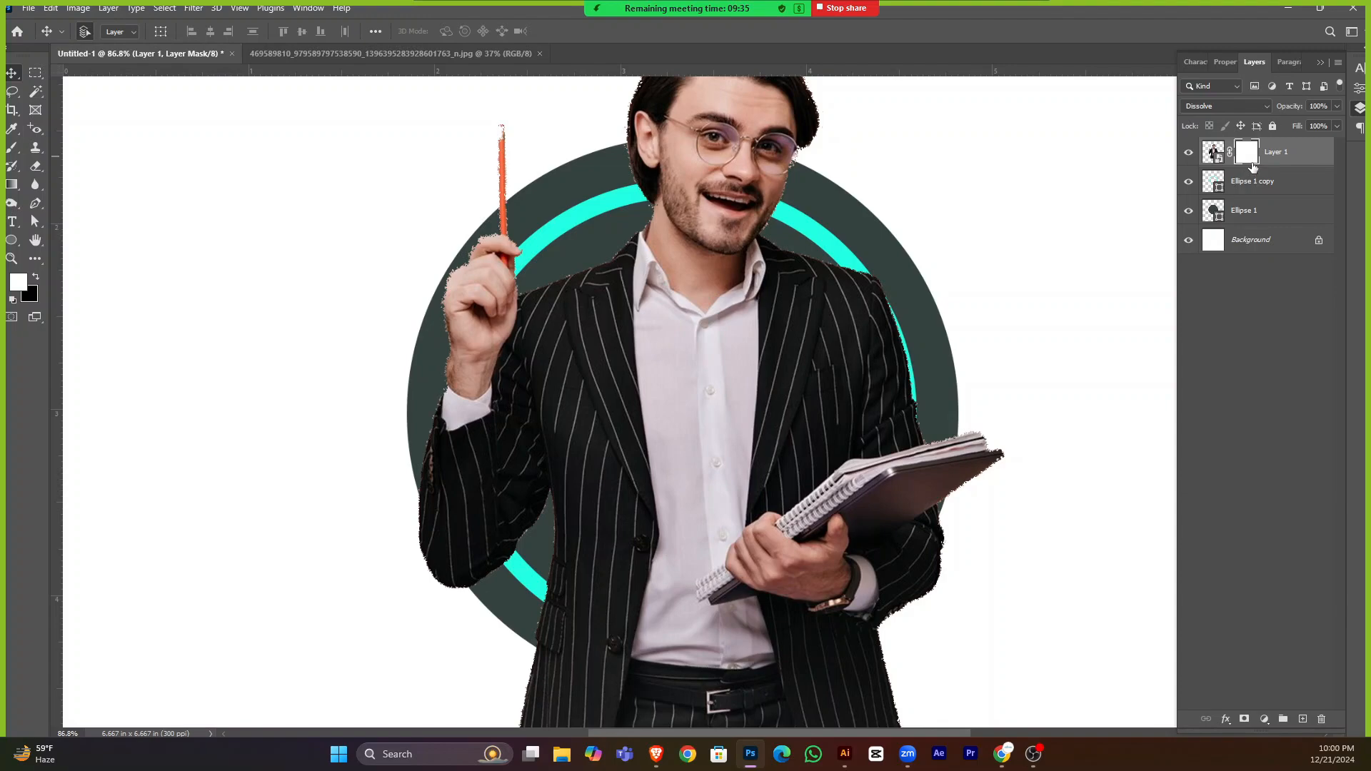
Load the dark circle's outline as a selection and invert it, keeping the man's layer mask active.
ctrl+click(1218, 217)
scroll(942, 485, down, 4)
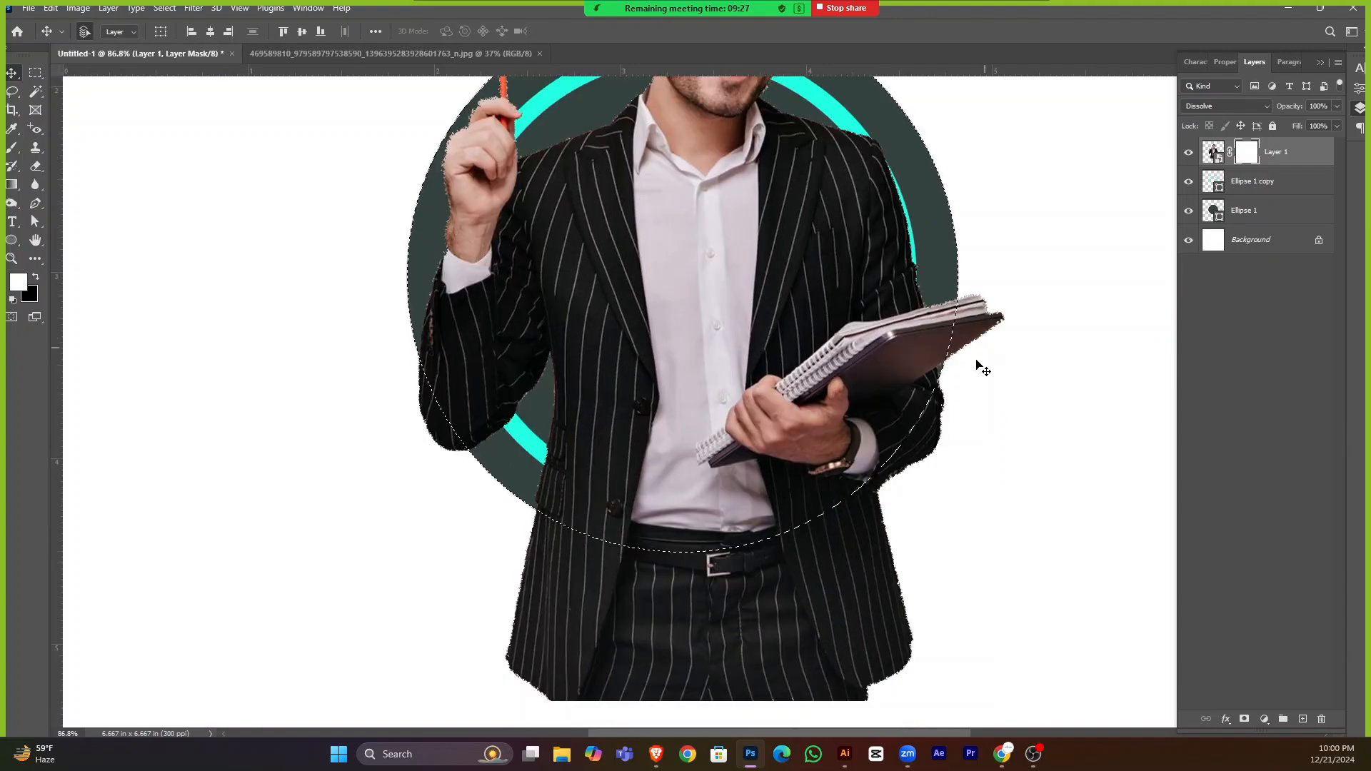
scroll(926, 427, down, 5)
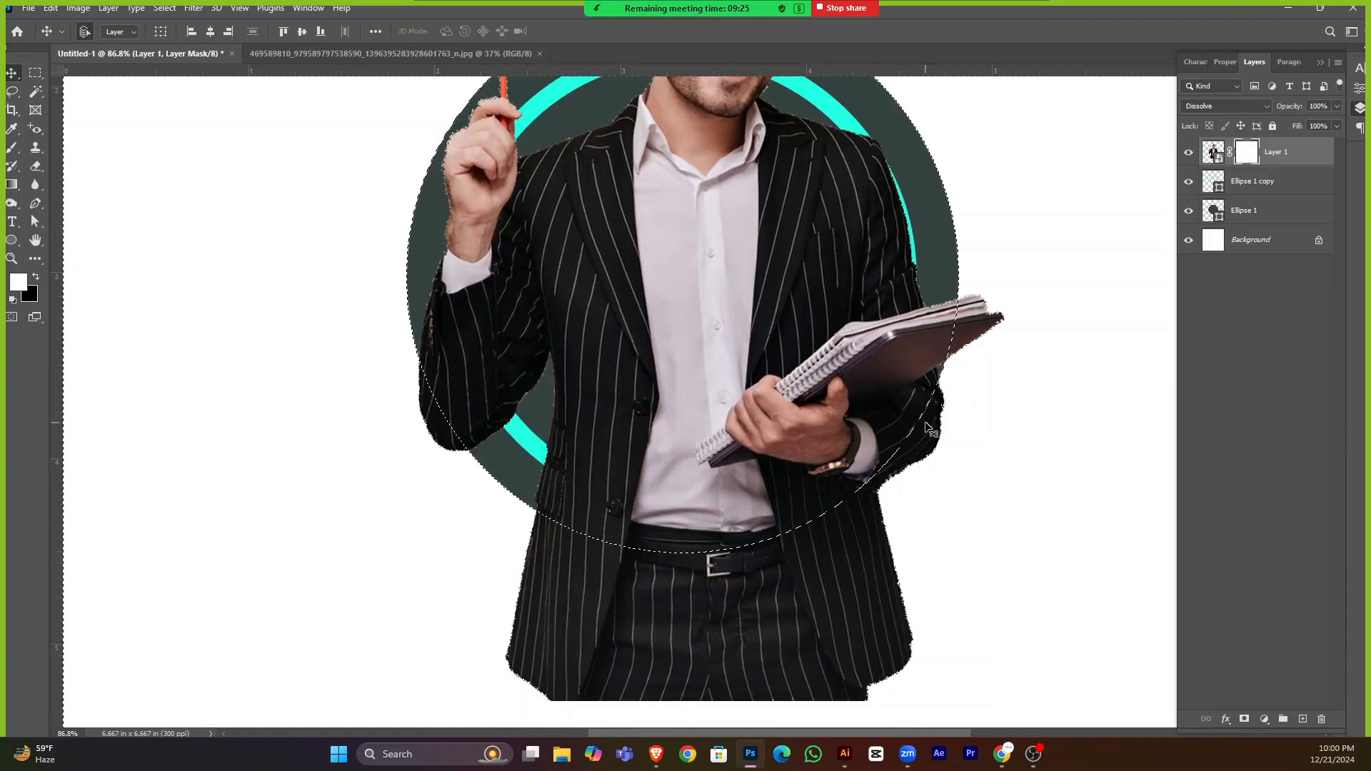
scroll(719, 426, down, 2)
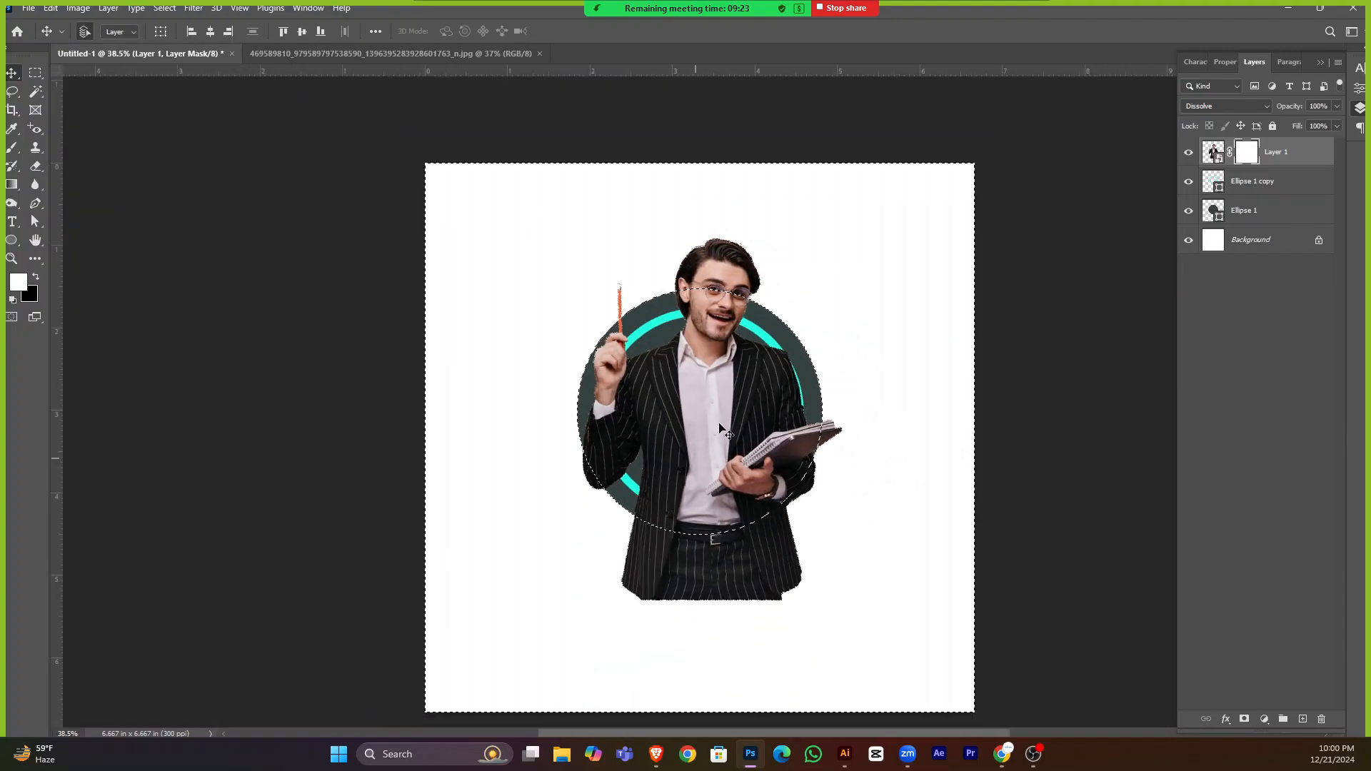
Try erasing the man's jacket, trousers and notebook outside the circle on his layer mask with a 600 px eraser.
scroll(786, 459, up, 4)
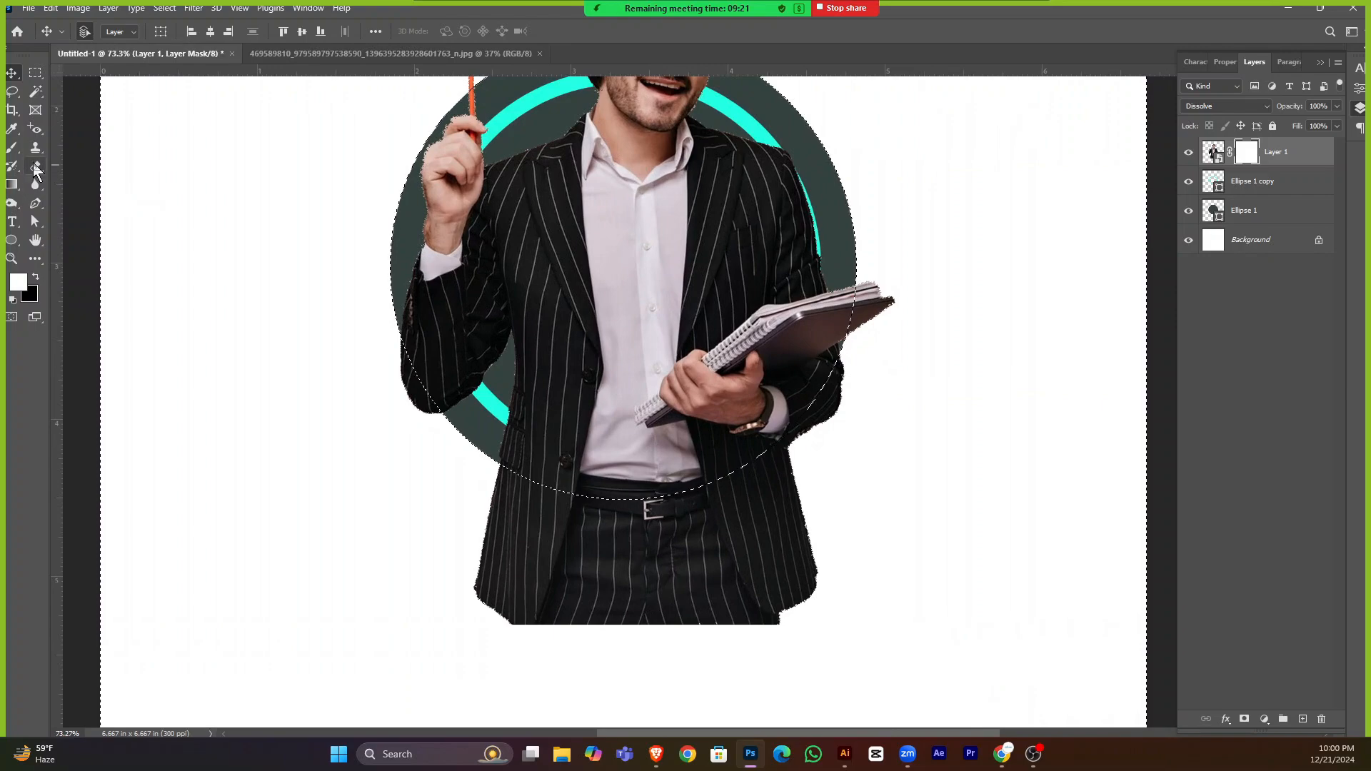
click(35, 166)
scroll(303, 521, down, 4)
click(252, 346)
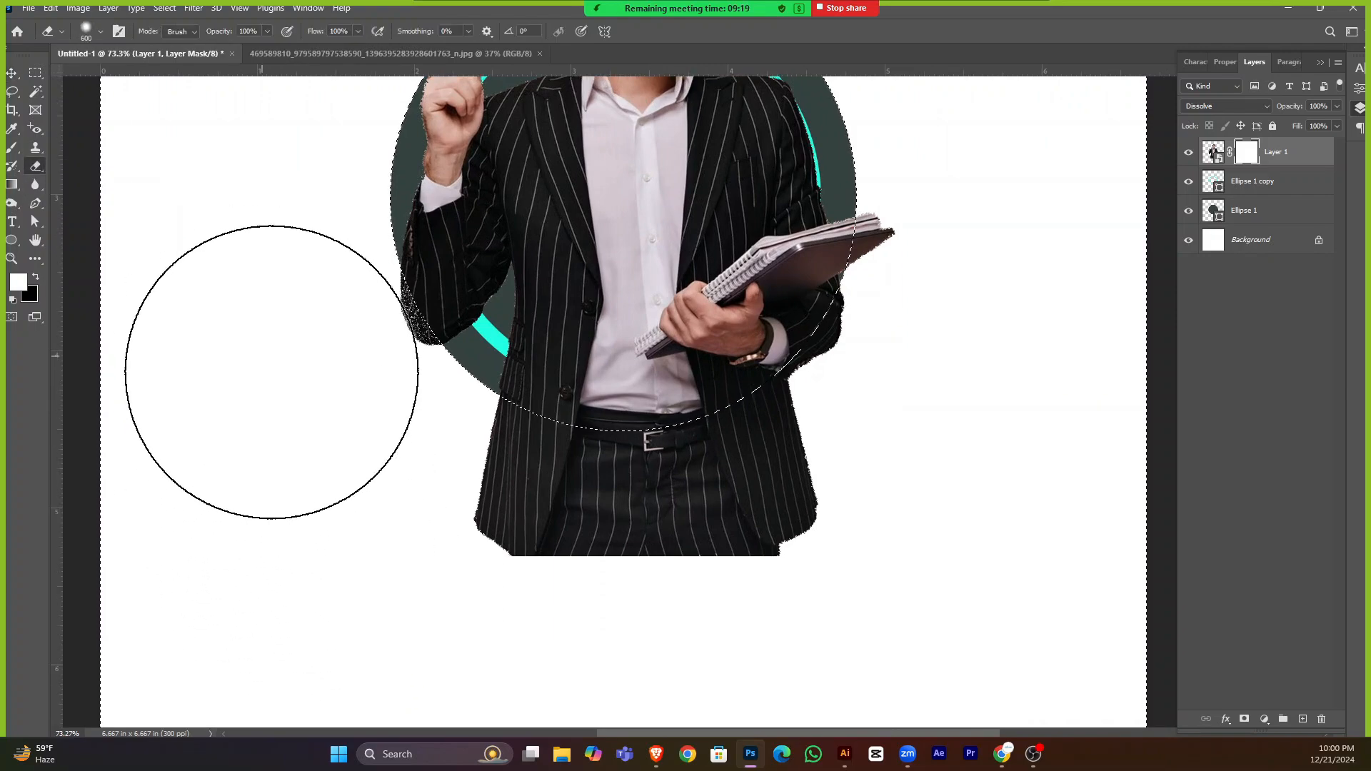
mouse_move(286, 352)
mouse_down()
mouse_move(344, 427)
mouse_move(332, 441)
mouse_move(305, 428)
mouse_move(281, 491)
mouse_move(349, 550)
mouse_move(359, 530)
mouse_move(352, 546)
mouse_move(780, 533)
mouse_move(624, 575)
mouse_up()
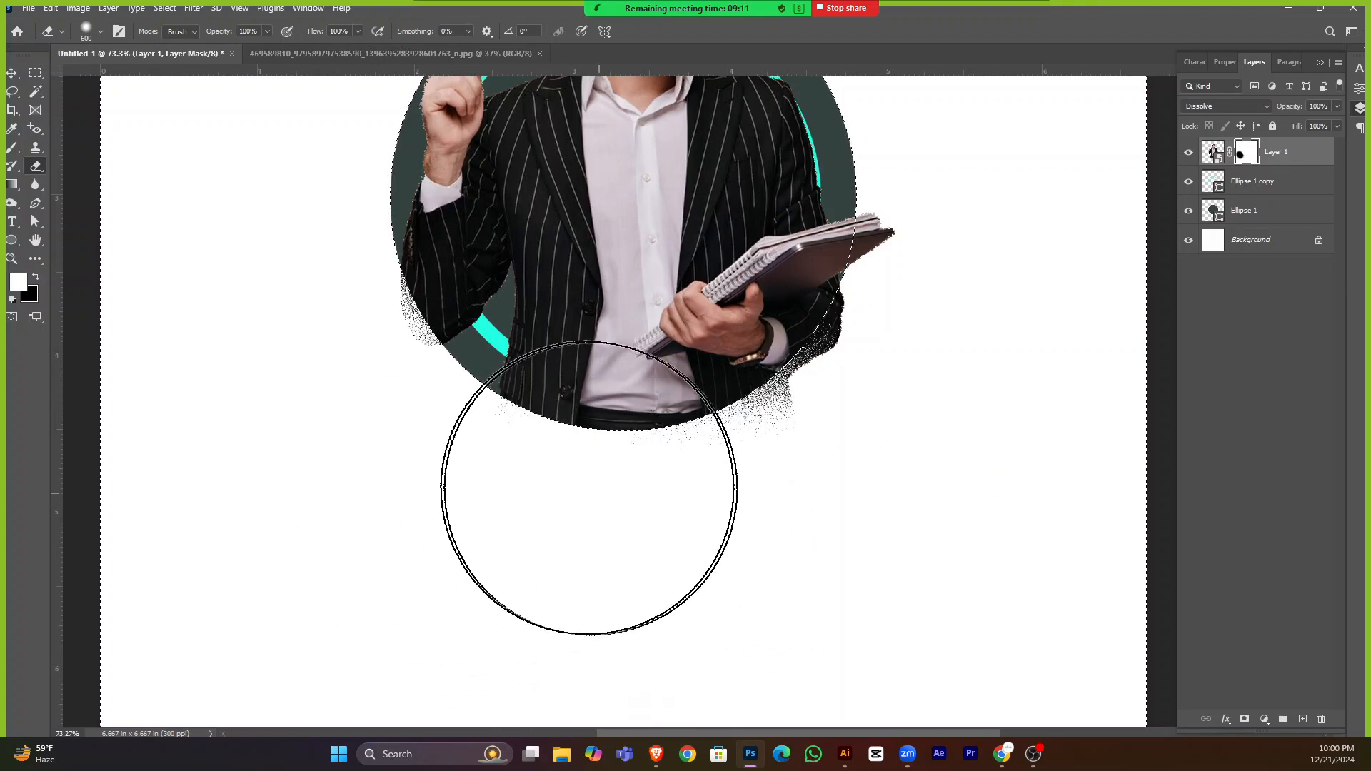
mouse_move(589, 488)
mouse_down()
mouse_move(781, 459)
mouse_move(864, 335)
mouse_move(847, 424)
mouse_move(648, 534)
mouse_up()
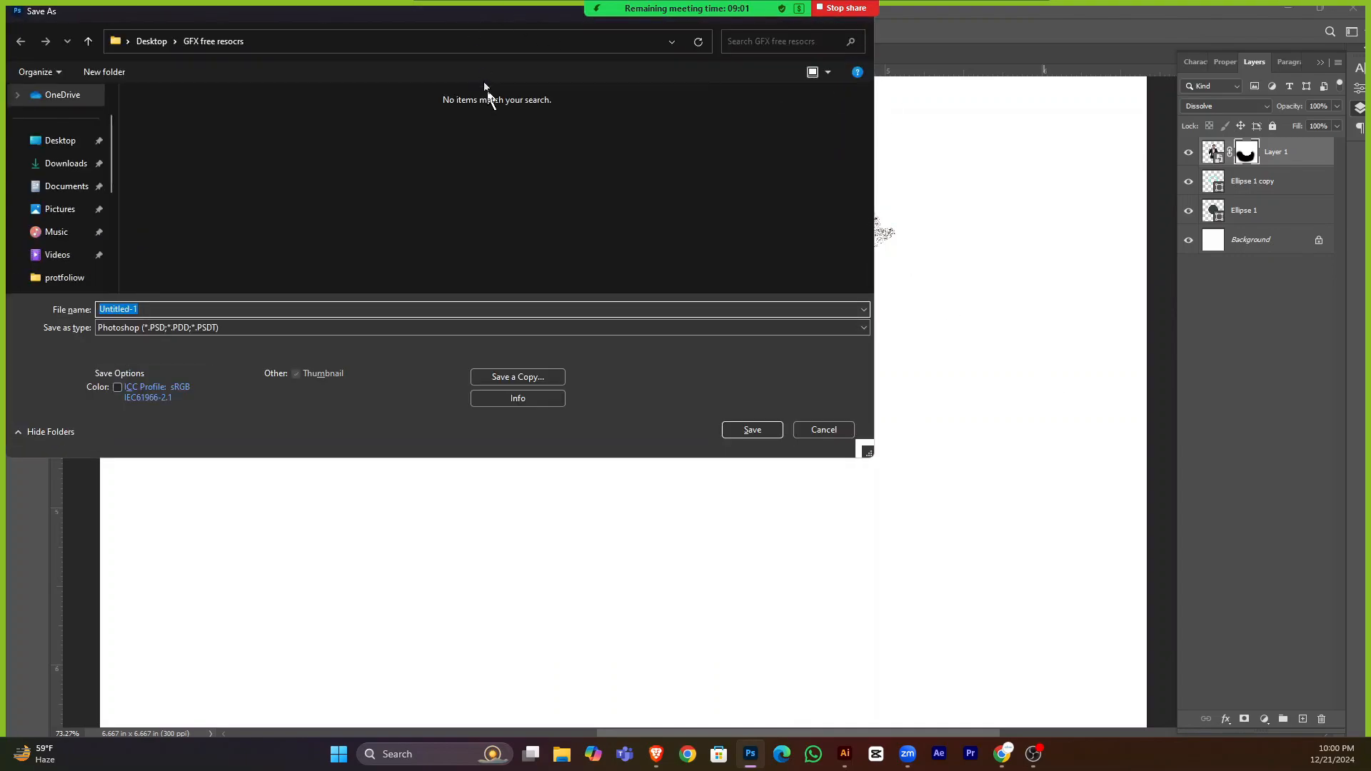
click(872, 530)
scroll(706, 300, up, 2)
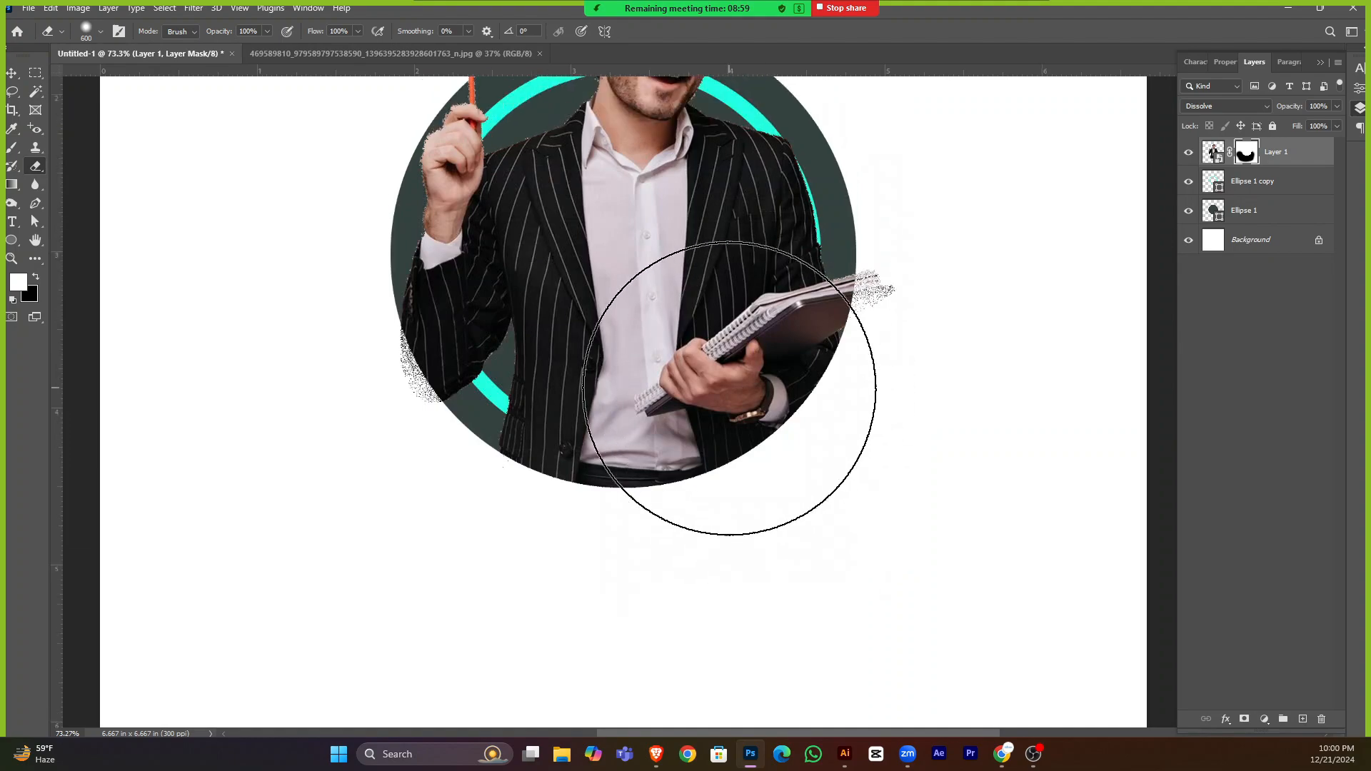
Undo the erasing on the man's layer mask.
key(ctrl+z)
key(ctrl+z)
key(ctrl+z)
key(ctrl+z)
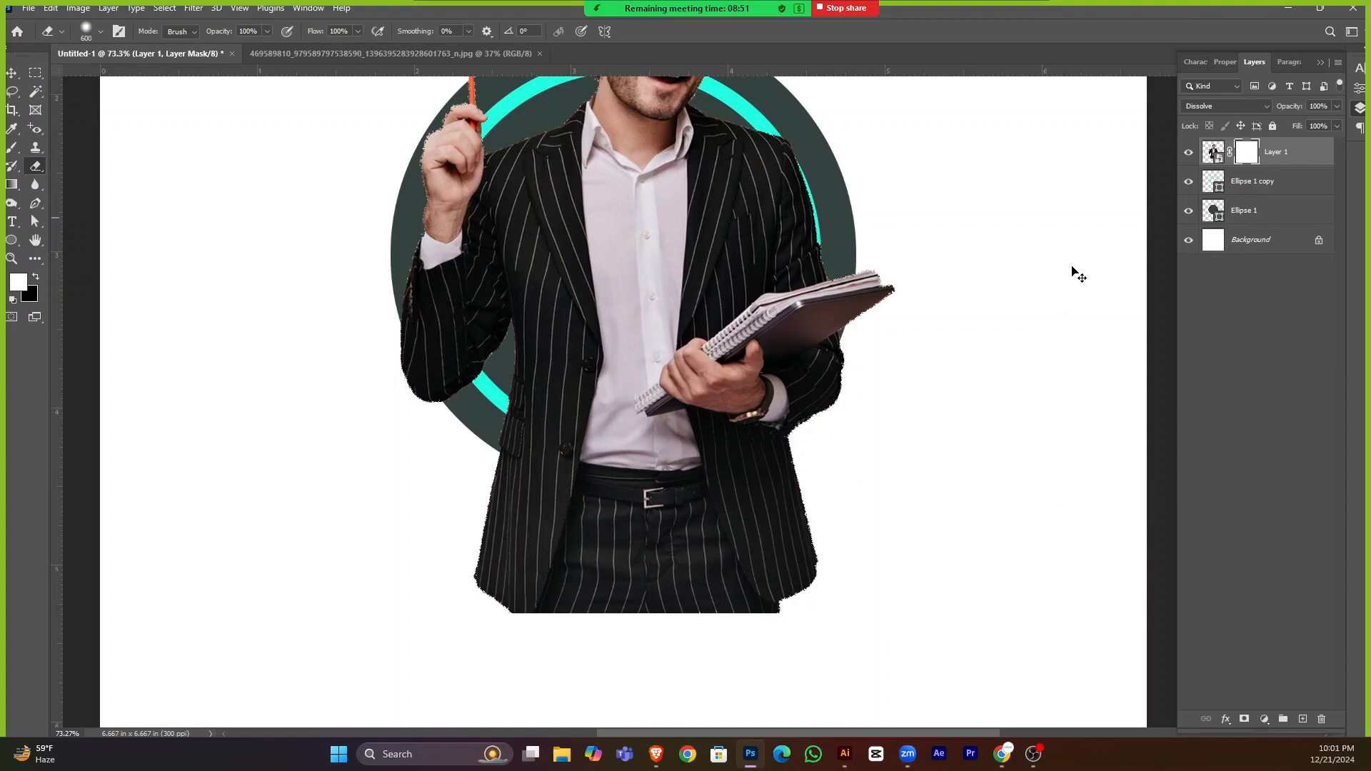
Reduce the eraser size to 175 px for working on the man's layer mask.
scroll(921, 514, down, 1)
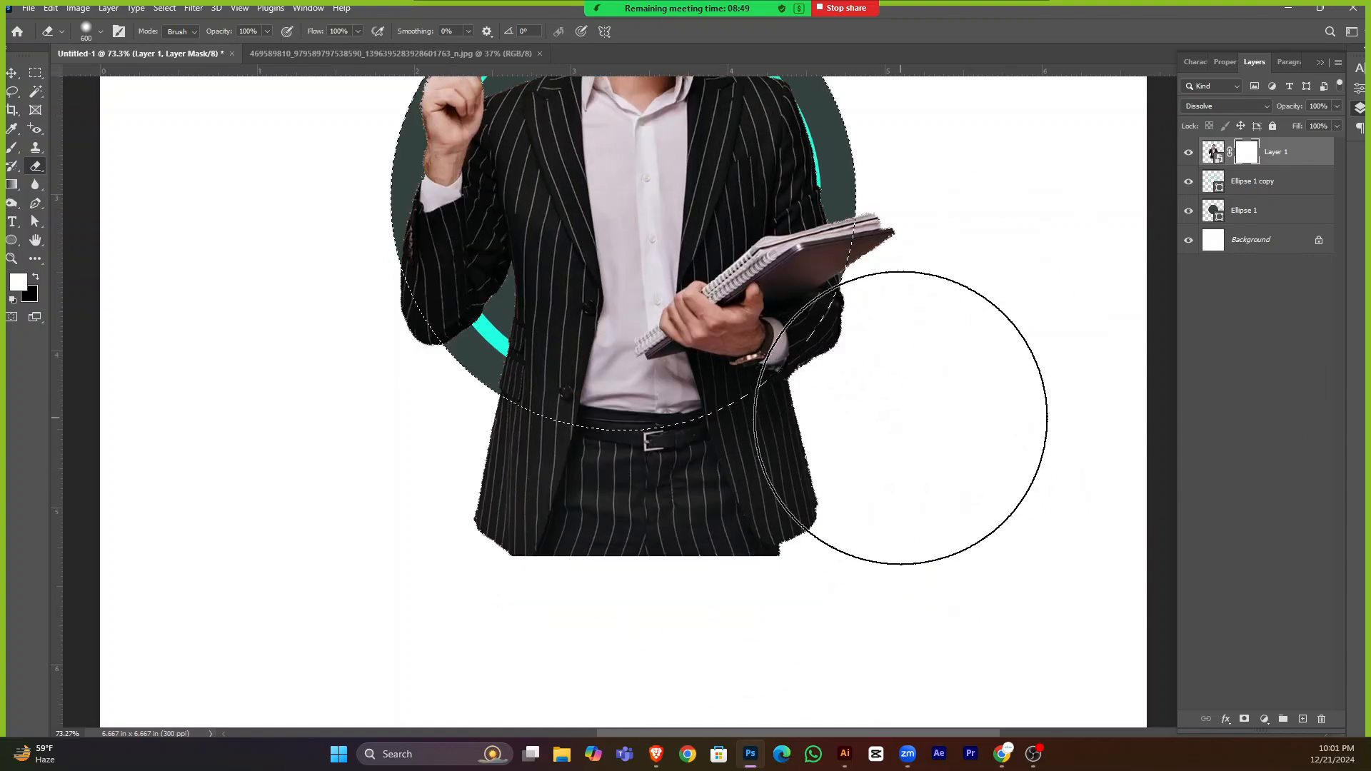
scroll(928, 343, up, 2)
key(bracketleft)
key(bracketleft)
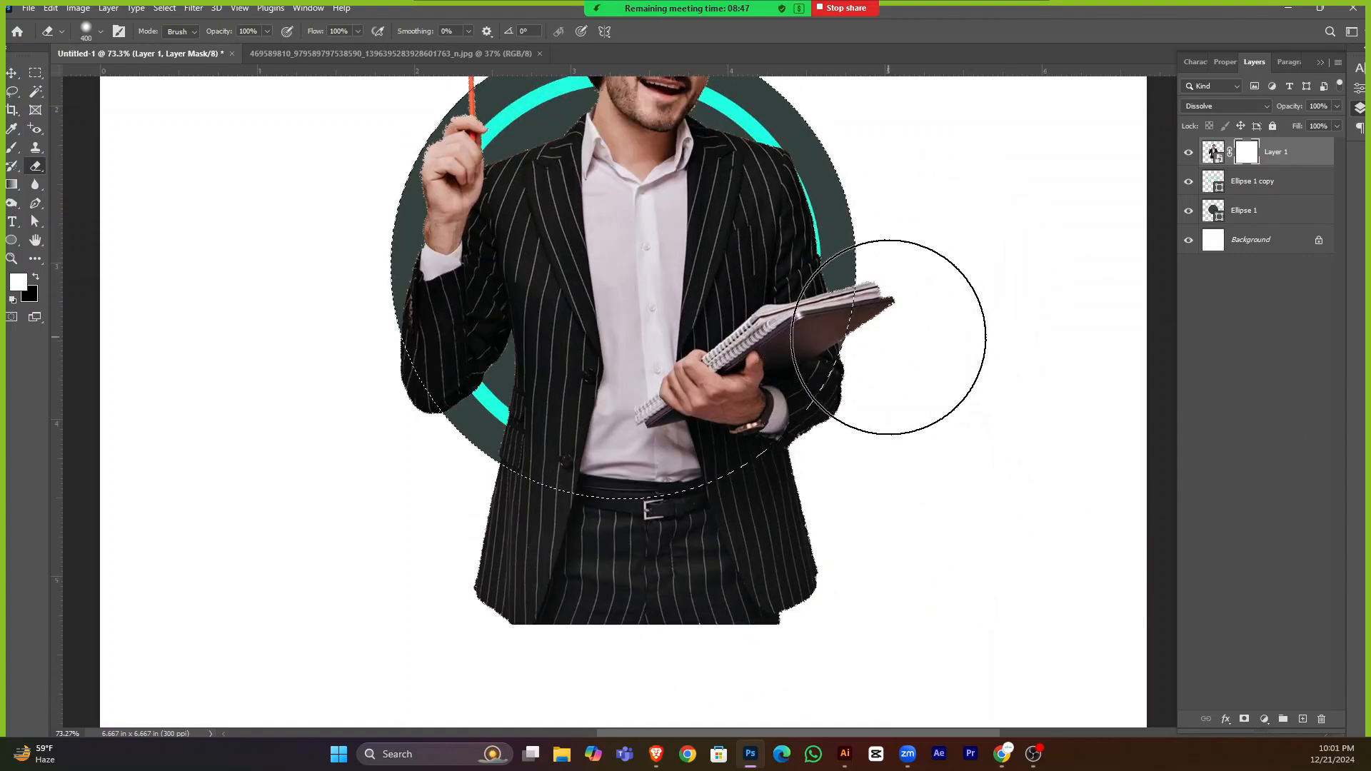
key(bracketleft)
key(bracketleft)
key(bracketleft)
key(bracketleft)
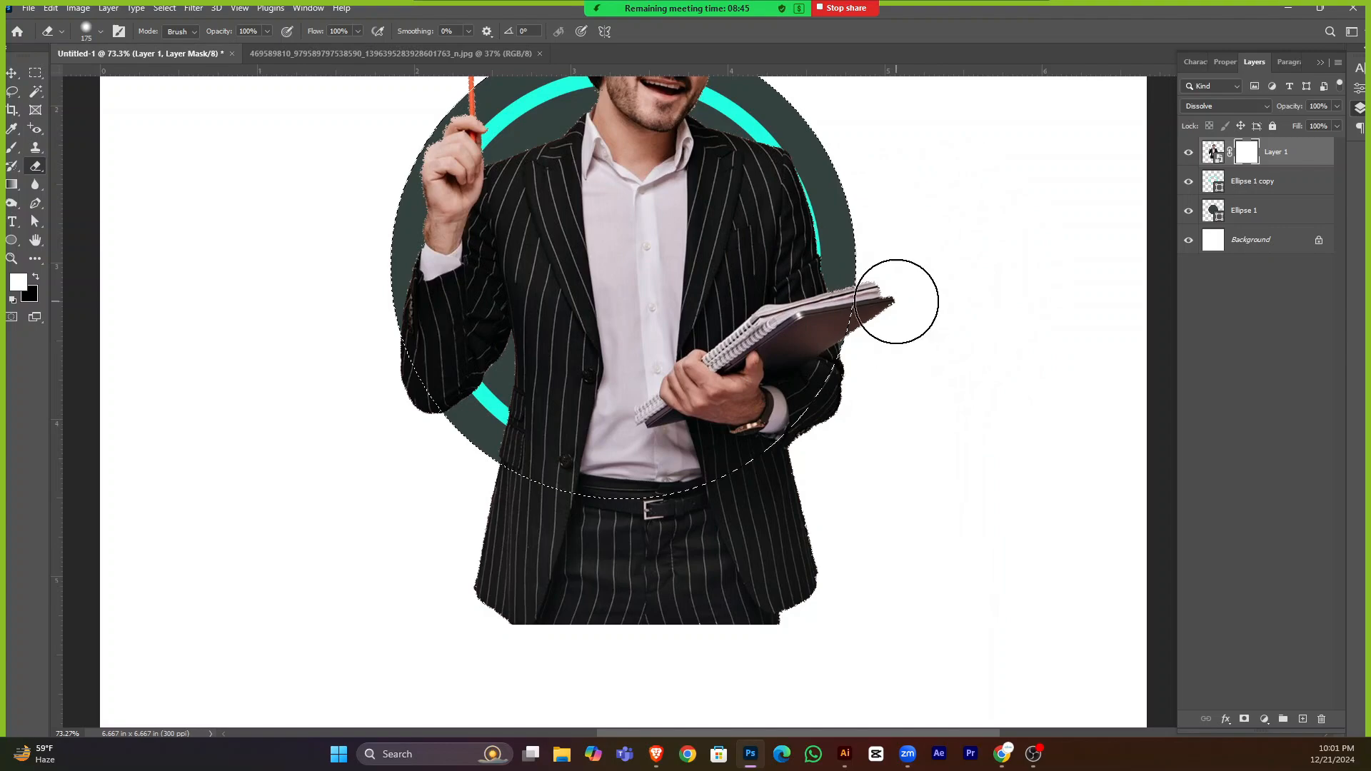
Try a 175 px eraser stroke across the man's waist on the mask, and undo it.
scroll(597, 480, up, 2)
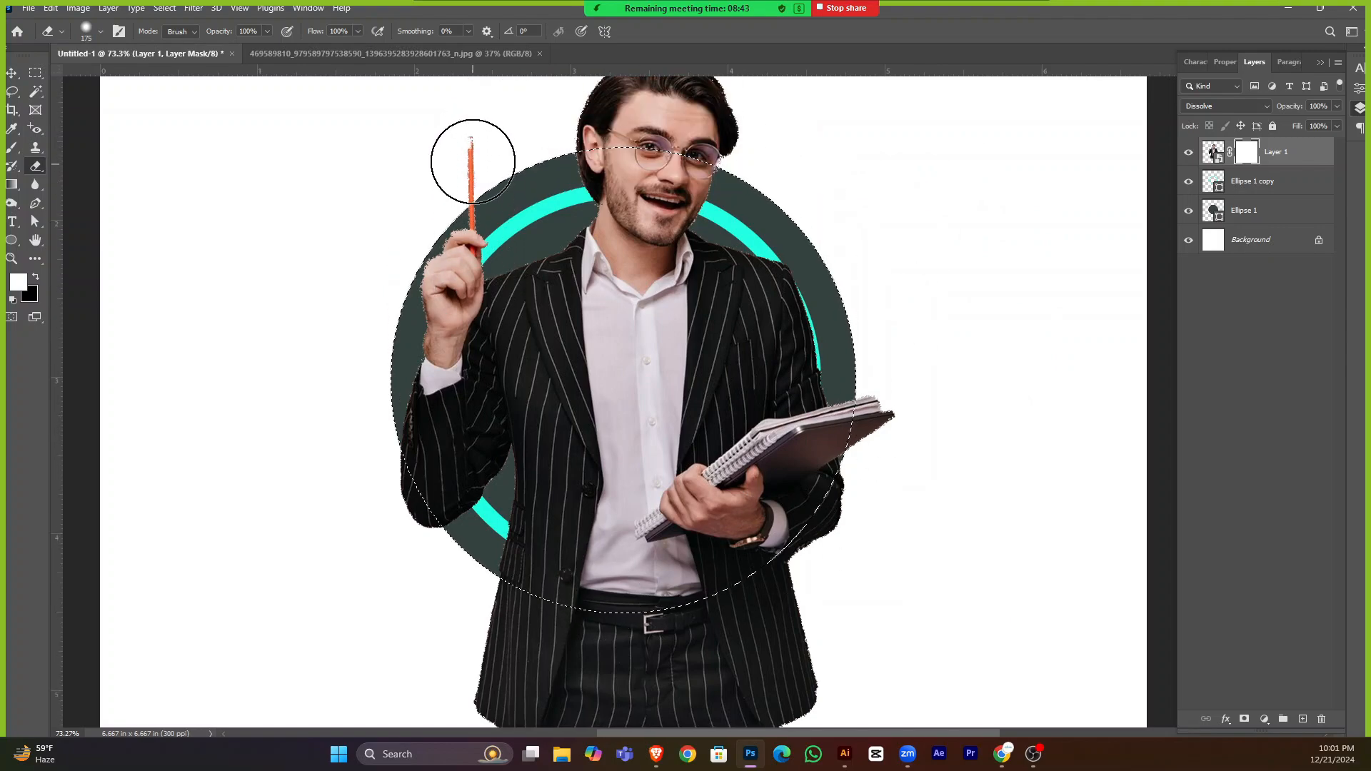
scroll(428, 531, down, 2)
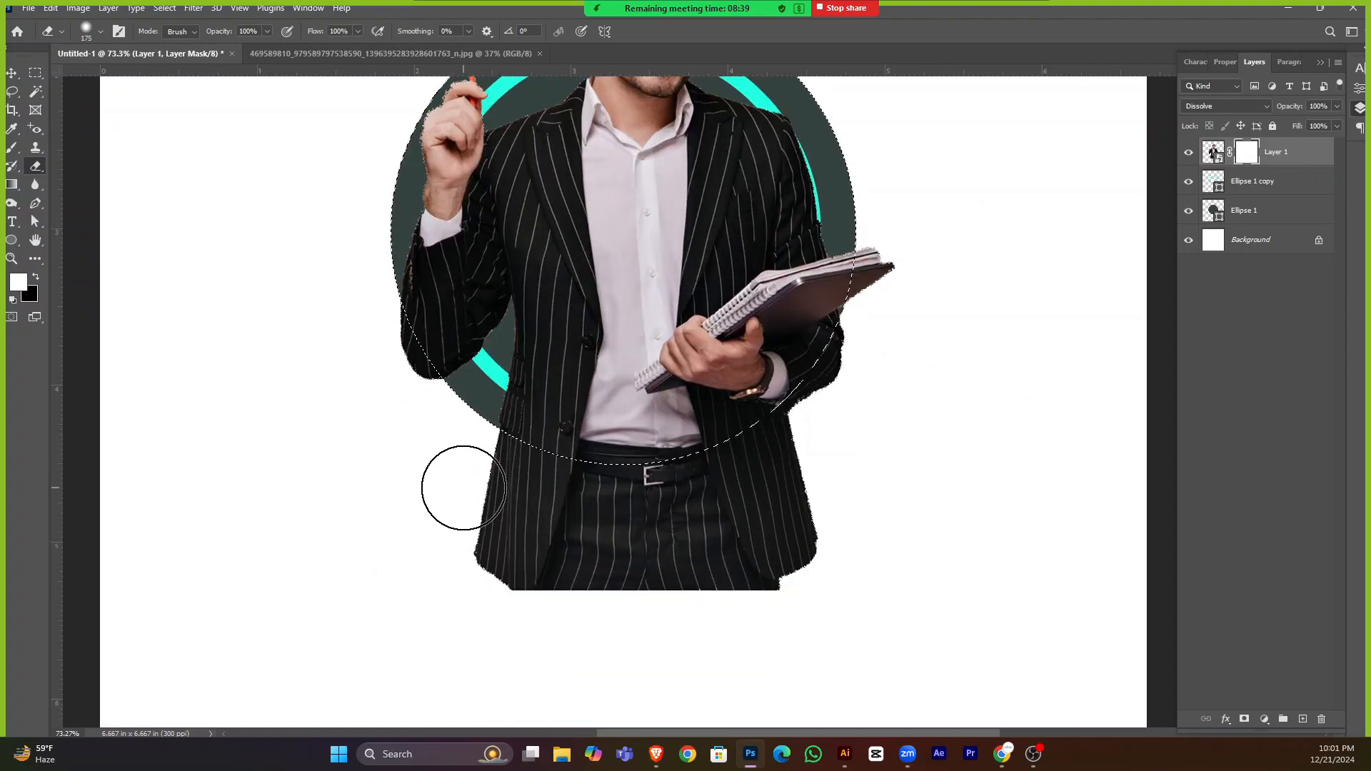
mouse_move(512, 466)
mouse_down()
mouse_move(699, 482)
mouse_move(783, 474)
mouse_up()
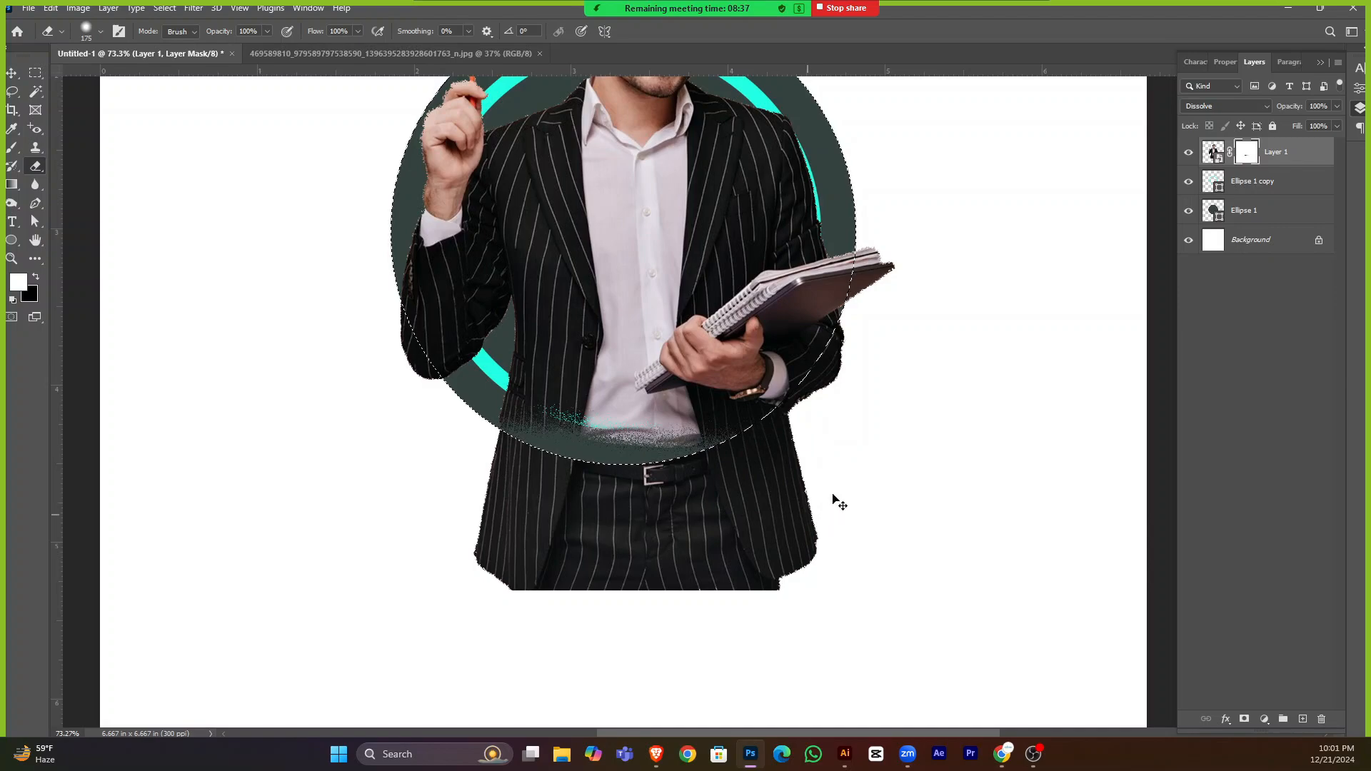
key(ctrl+z)
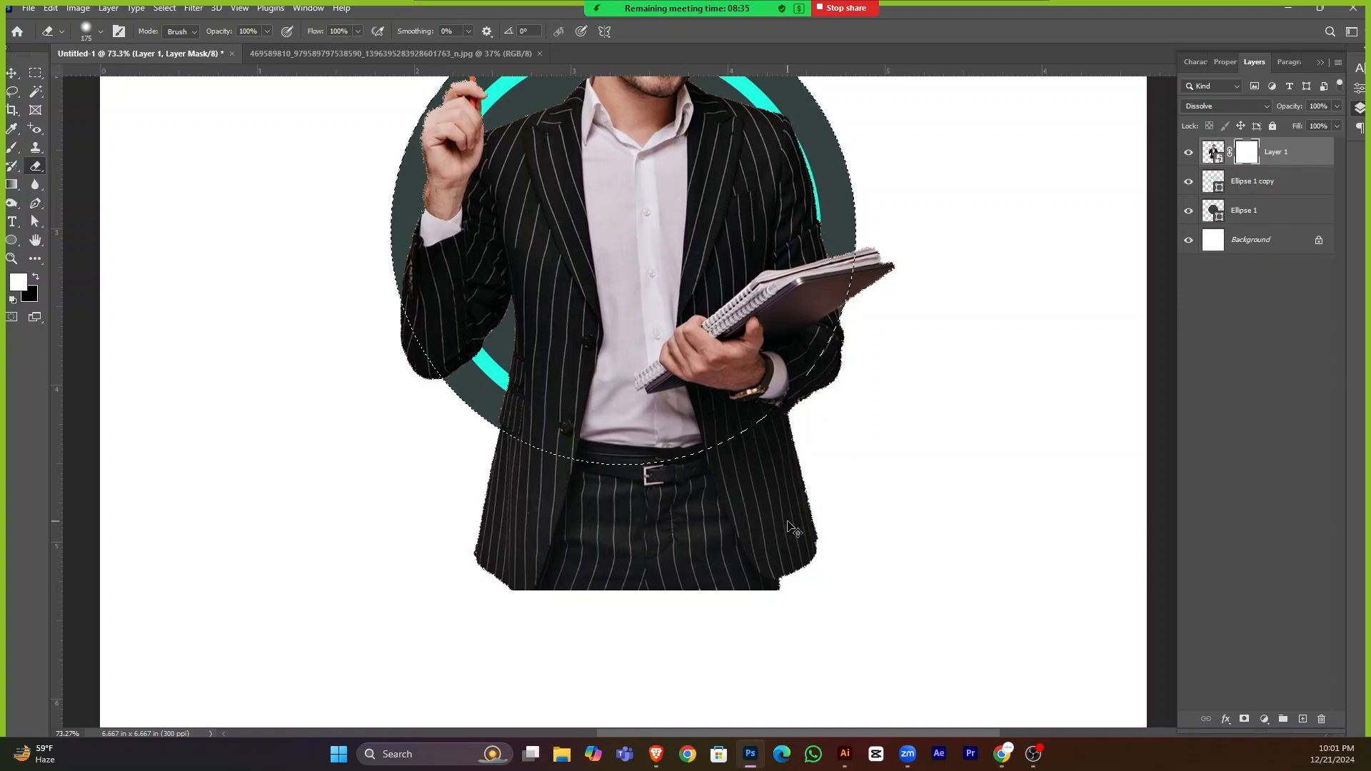
Invert the selection to the area outside the circle and erase the jacket's lower right side on the man's mask.
key(ctrl+shift+i)
mouse_move(875, 507)
mouse_down()
mouse_move(641, 604)
mouse_move(845, 503)
mouse_move(561, 563)
mouse_move(752, 479)
mouse_move(777, 445)
mouse_move(675, 503)
mouse_move(767, 451)
mouse_move(849, 365)
mouse_up()
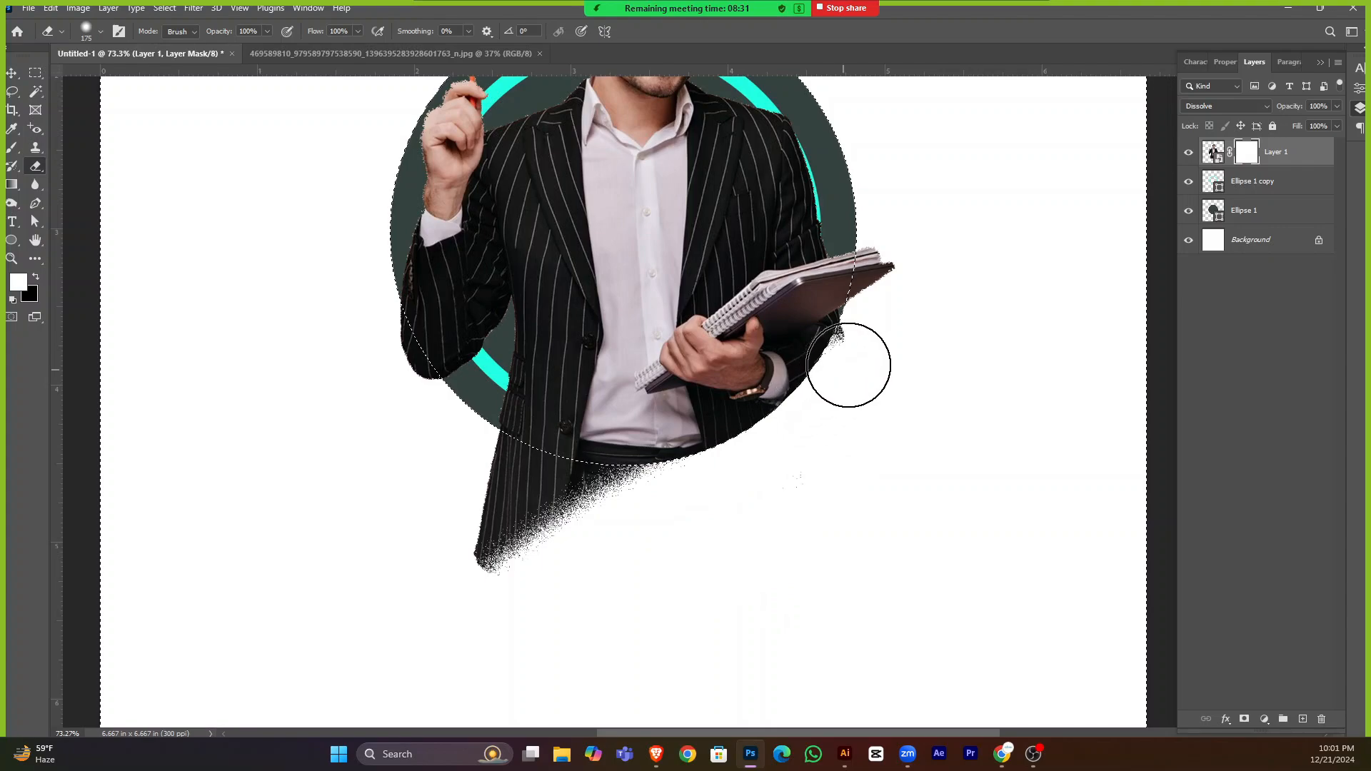
Shrink the eraser to 70 px and clear the leftover jacket specks beside the elbow below the notebook.
alt+scroll(841, 389, up, 3)
key(bracketleft)
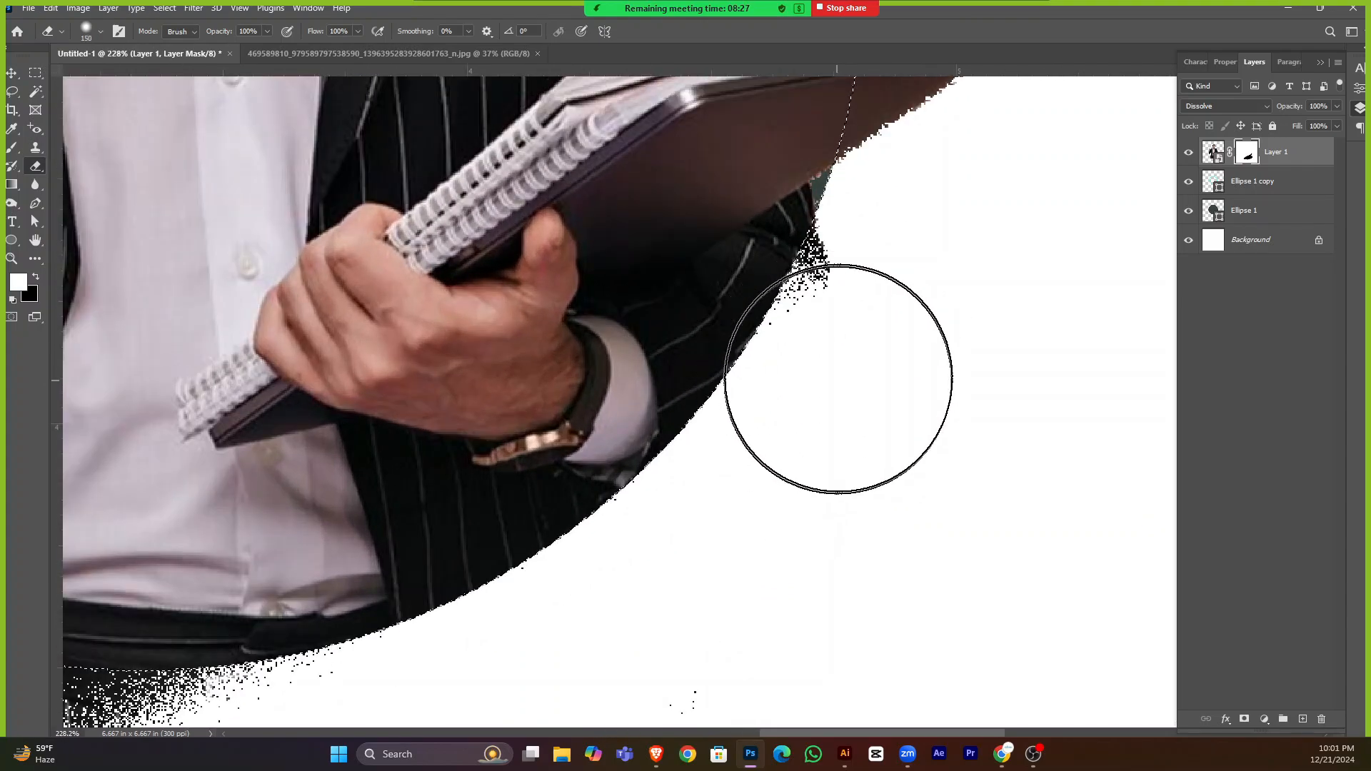
key(bracketleft)
key(bracketleft)
key(bracketleft)
key(bracketleft)
key(bracketleft)
mouse_move(845, 280)
mouse_down()
mouse_move(823, 316)
mouse_move(836, 261)
mouse_up()
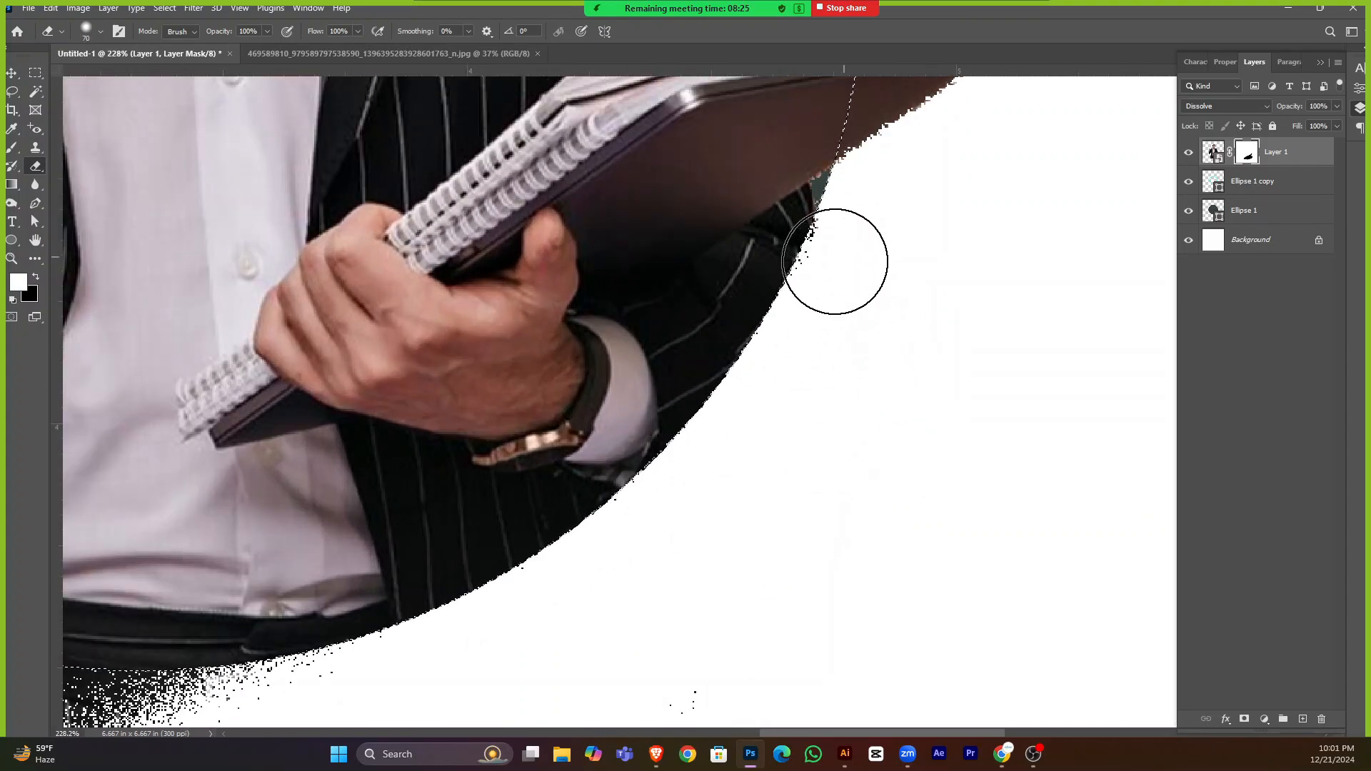
Erase the remaining jacket and trouser area below the circle on the mask, clear the selection and return to the Move tool.
alt+scroll(802, 469, down, 3)
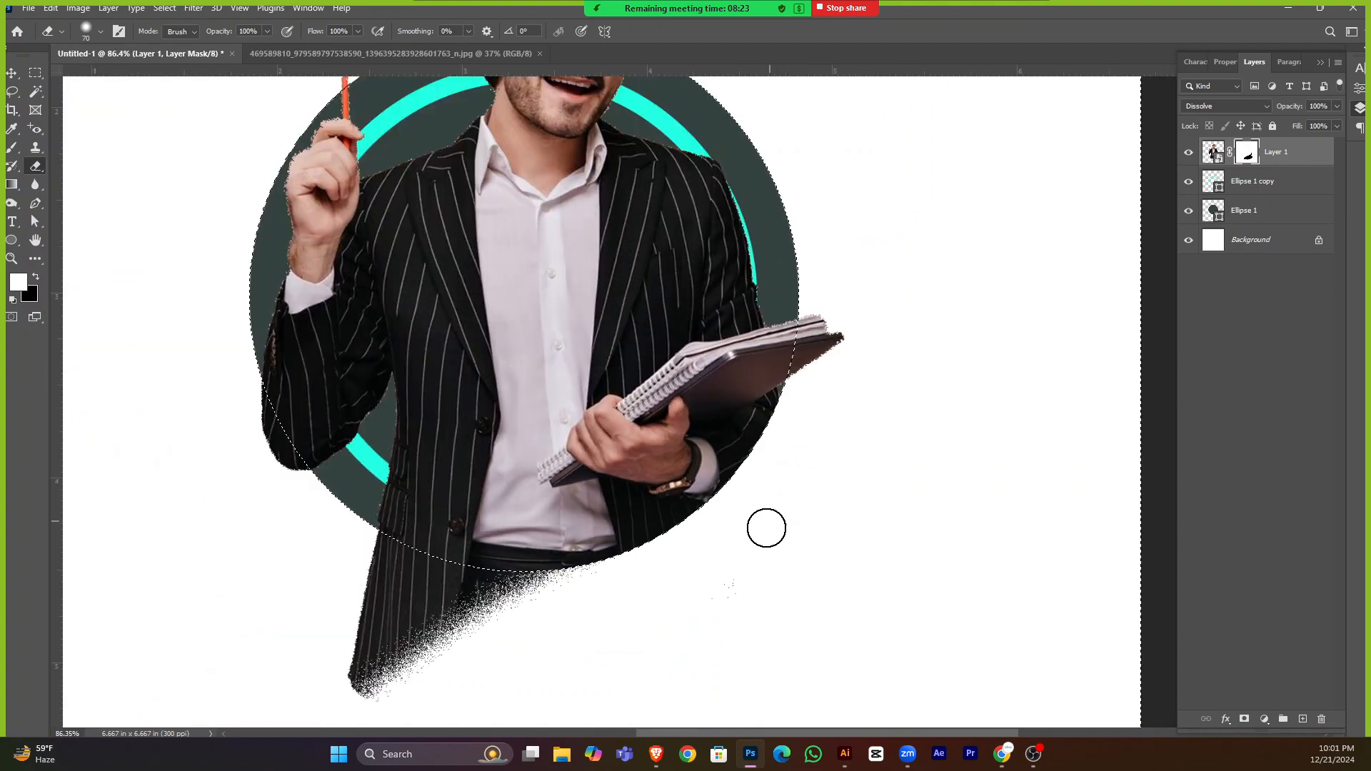
mouse_move(466, 654)
mouse_down()
mouse_move(466, 624)
mouse_move(362, 591)
mouse_move(401, 549)
mouse_move(368, 536)
mouse_move(449, 566)
mouse_move(618, 560)
mouse_up()
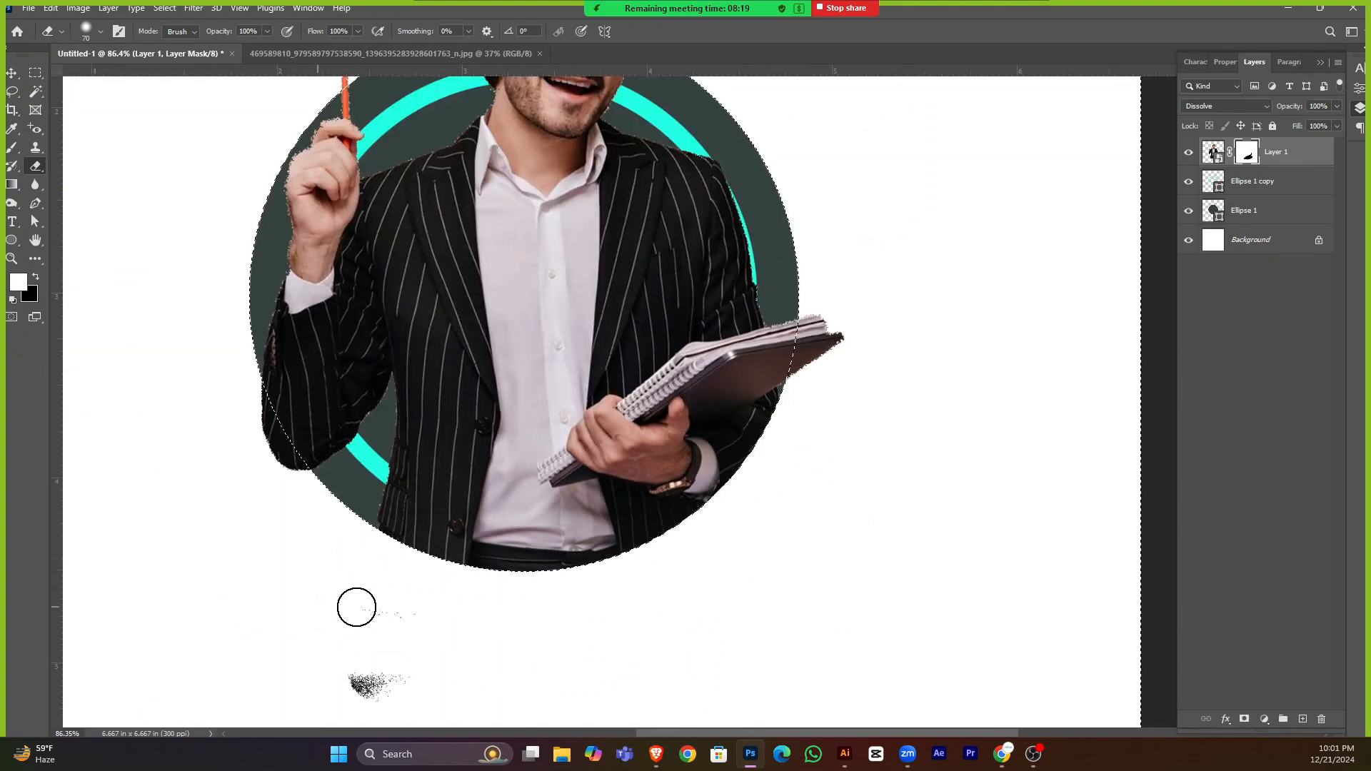
scroll(499, 585, down, 4)
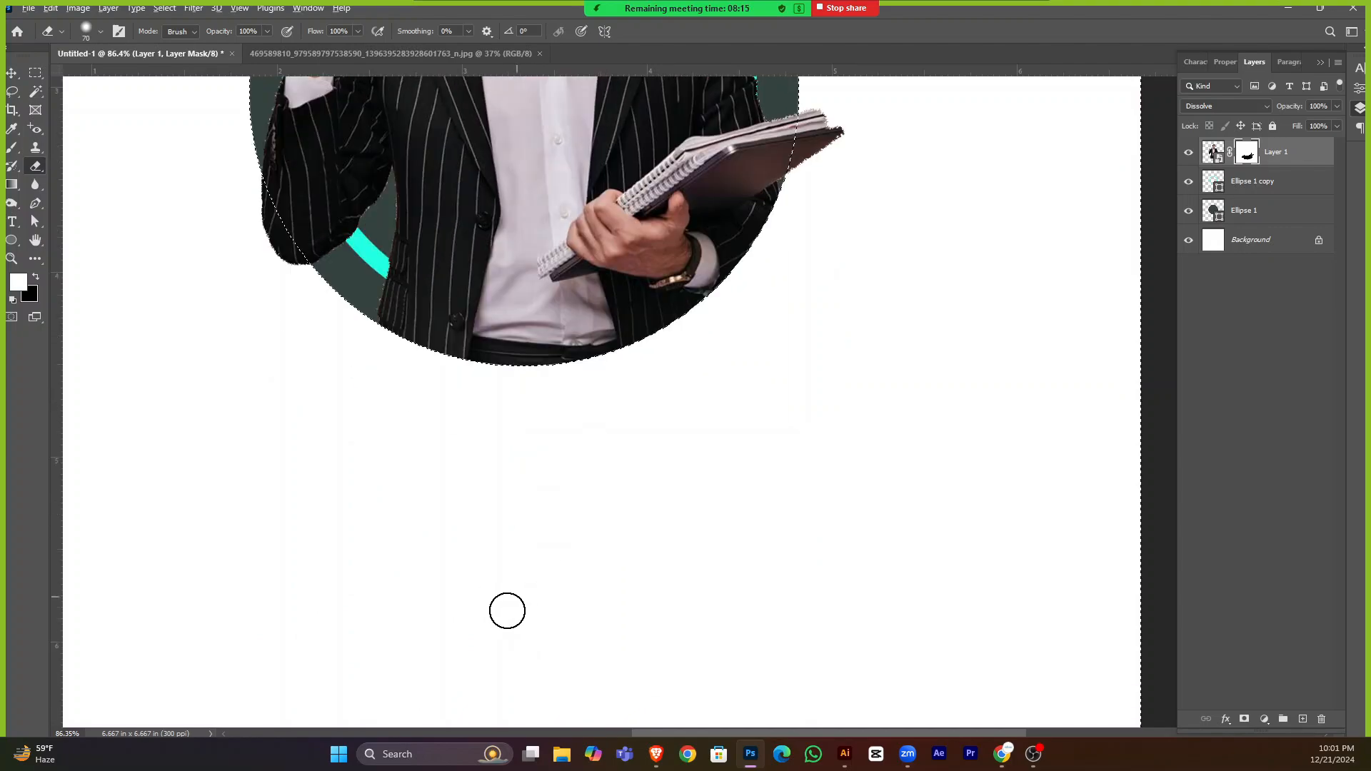
alt+scroll(508, 609, down, 3)
key(ctrl+d)
click(14, 74)
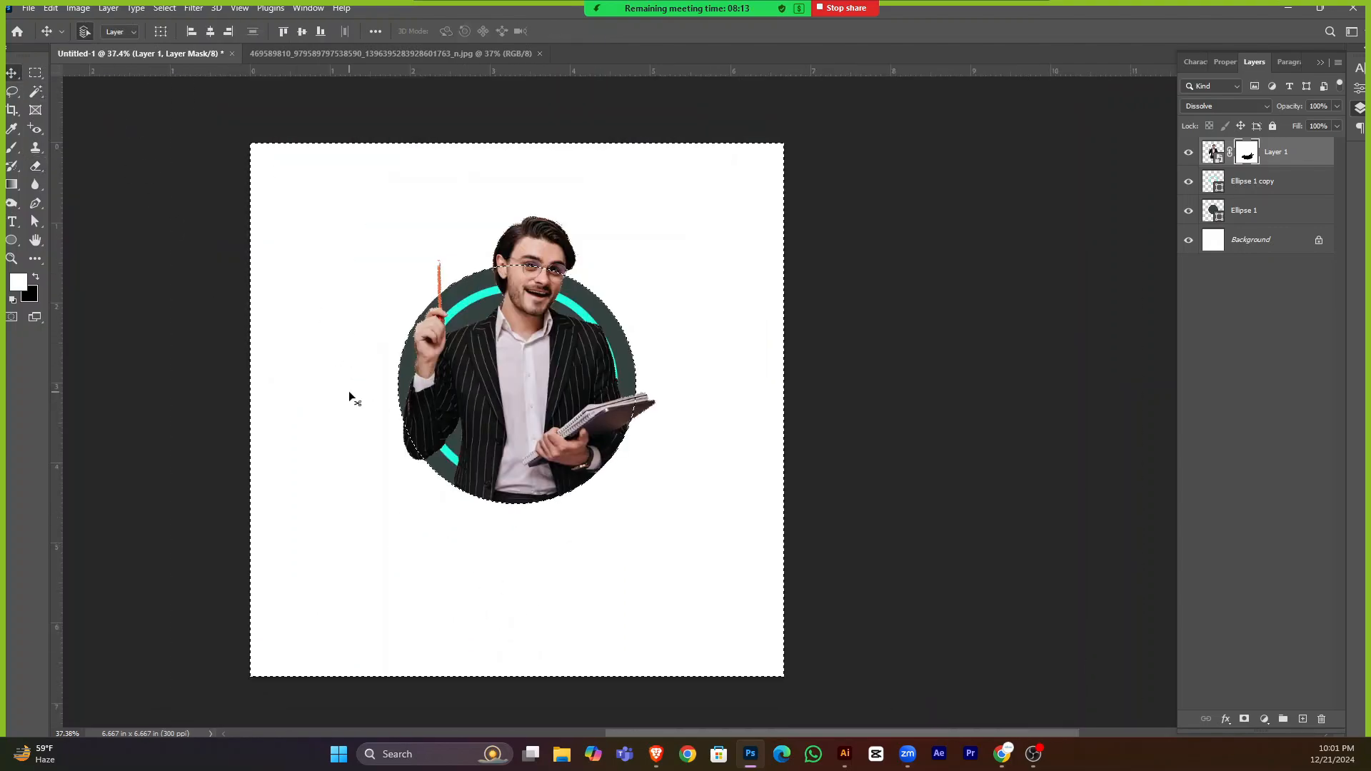
alt+scroll(450, 326, up, 3)
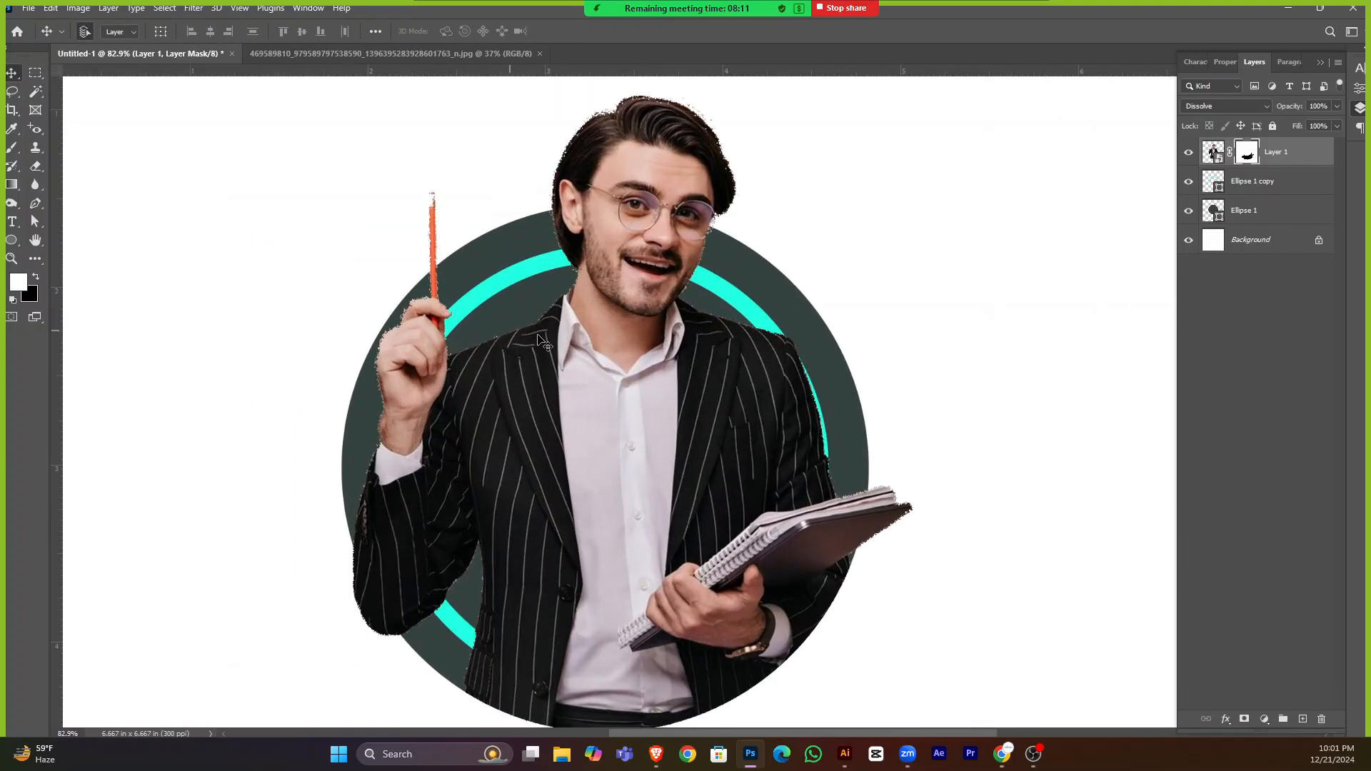
ctrl+click(790, 281)
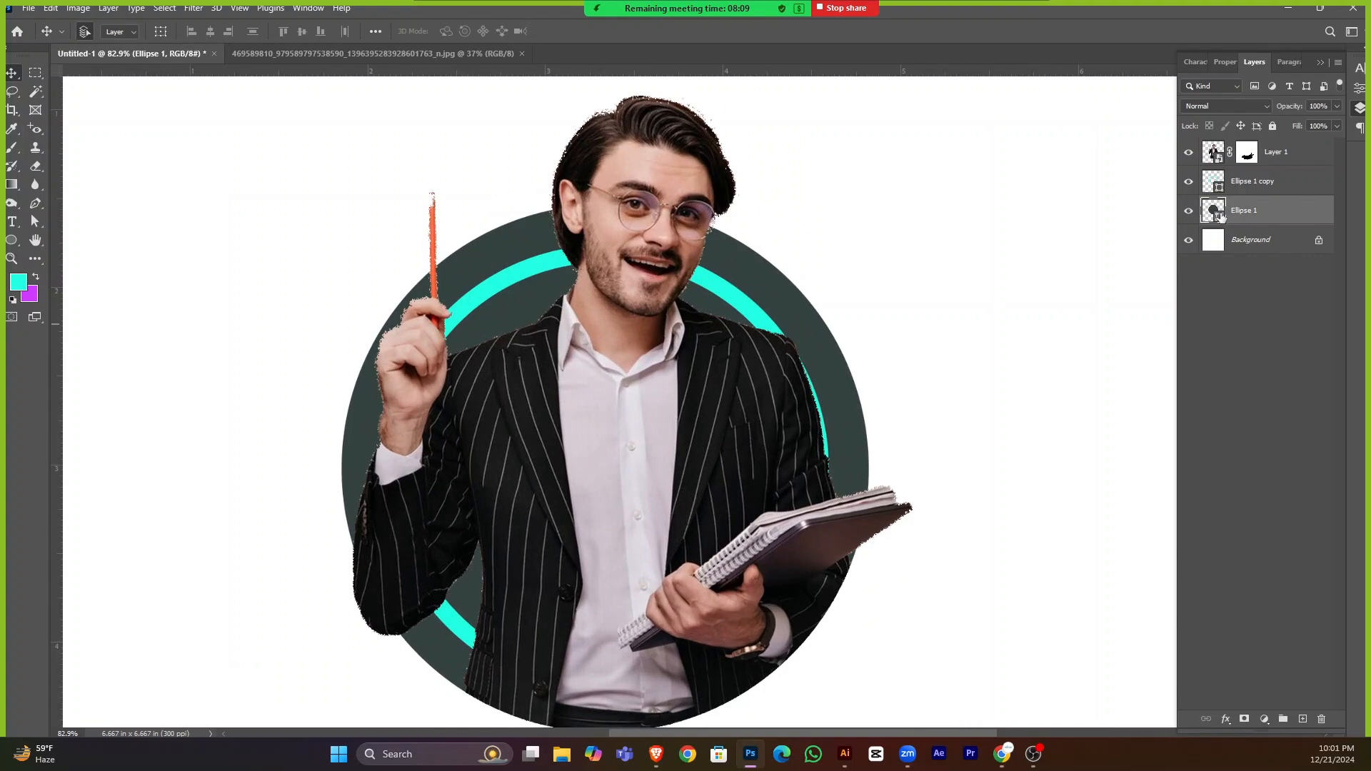
click(1248, 184)
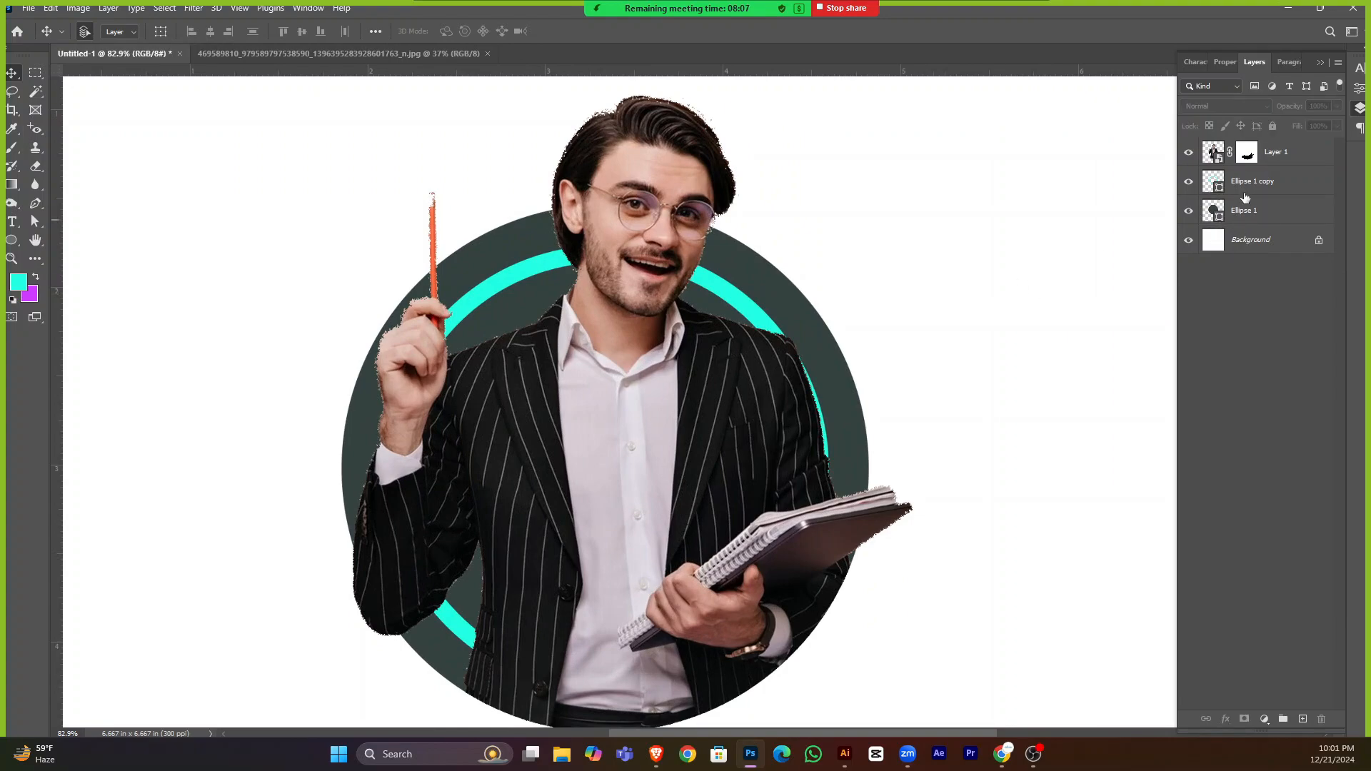
alt+scroll(703, 241, down, 2)
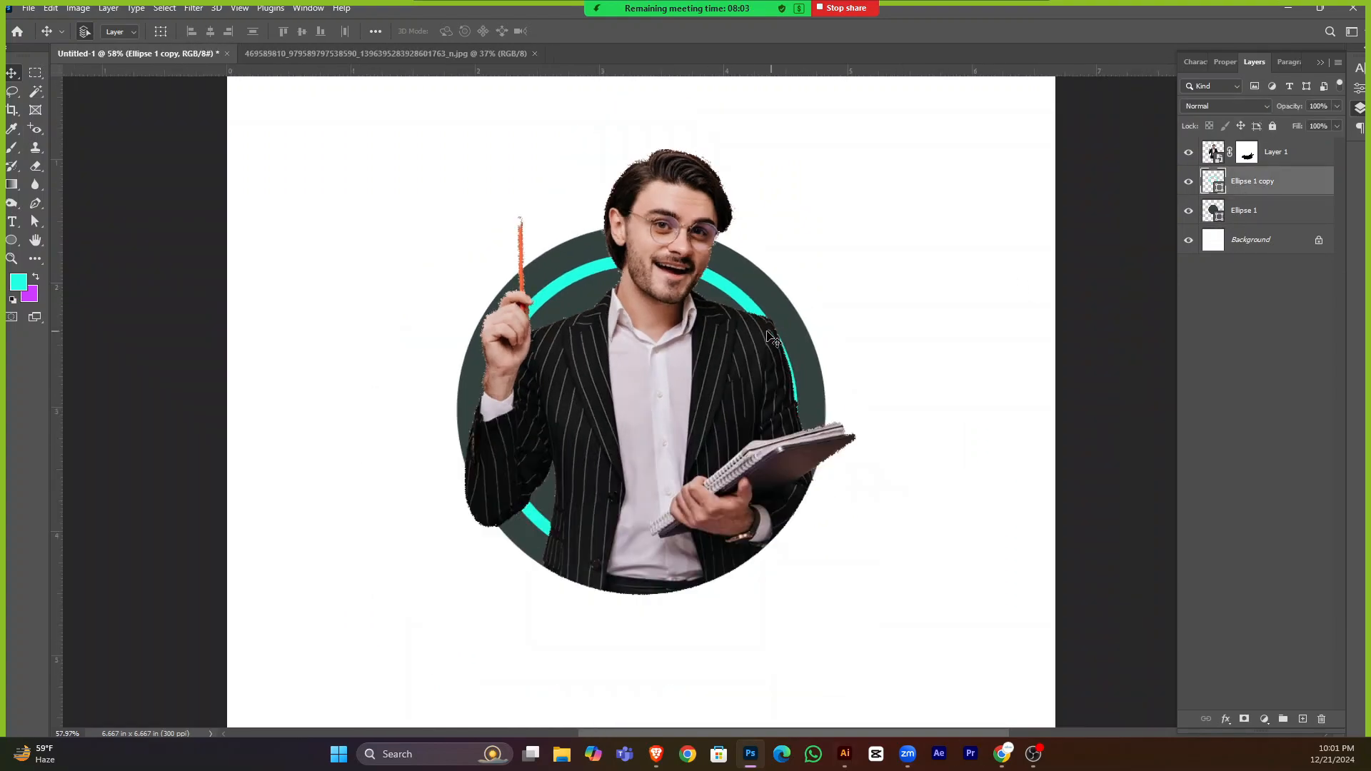
alt+scroll(718, 369, down, 3)
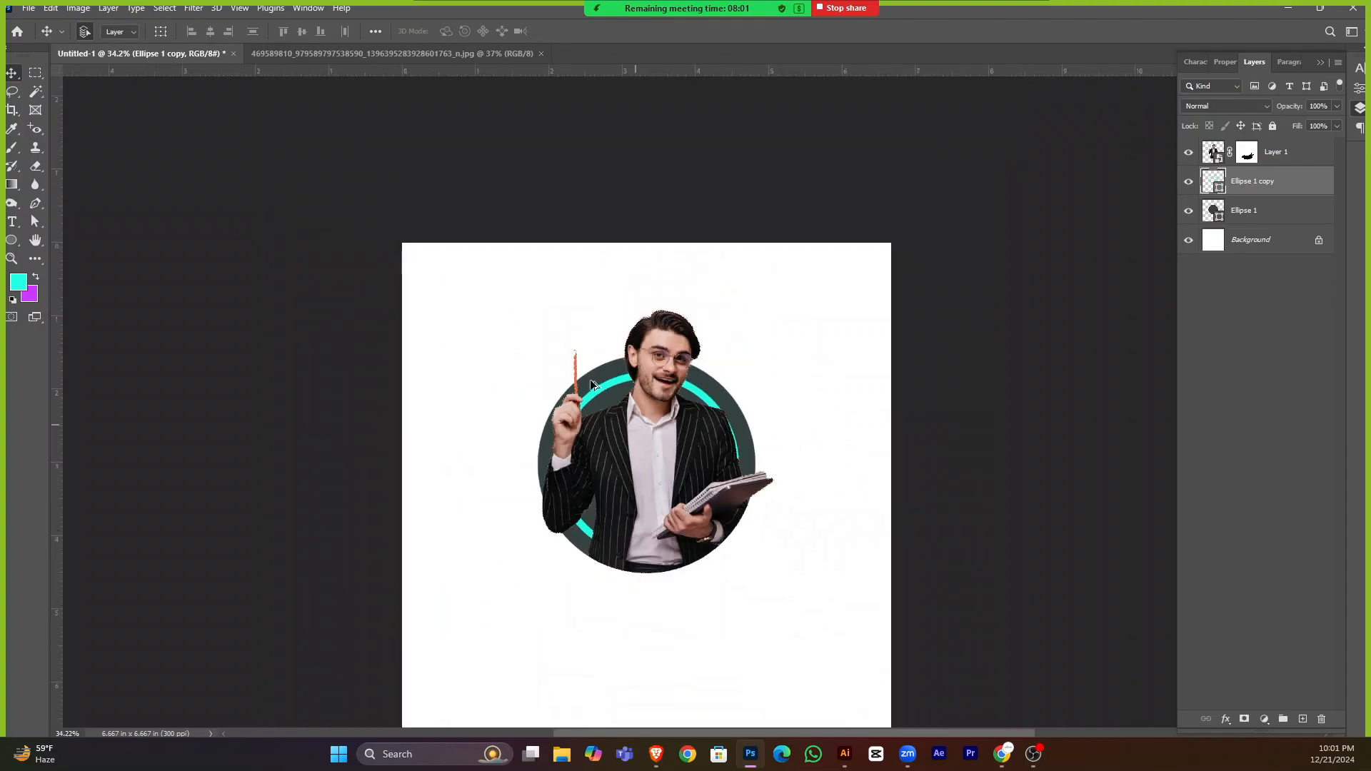
Select the man, ring and dark circle layers together, scale them to 72.61% and move them up toward the canvas's left side.
drag(496, 322, 890, 628)
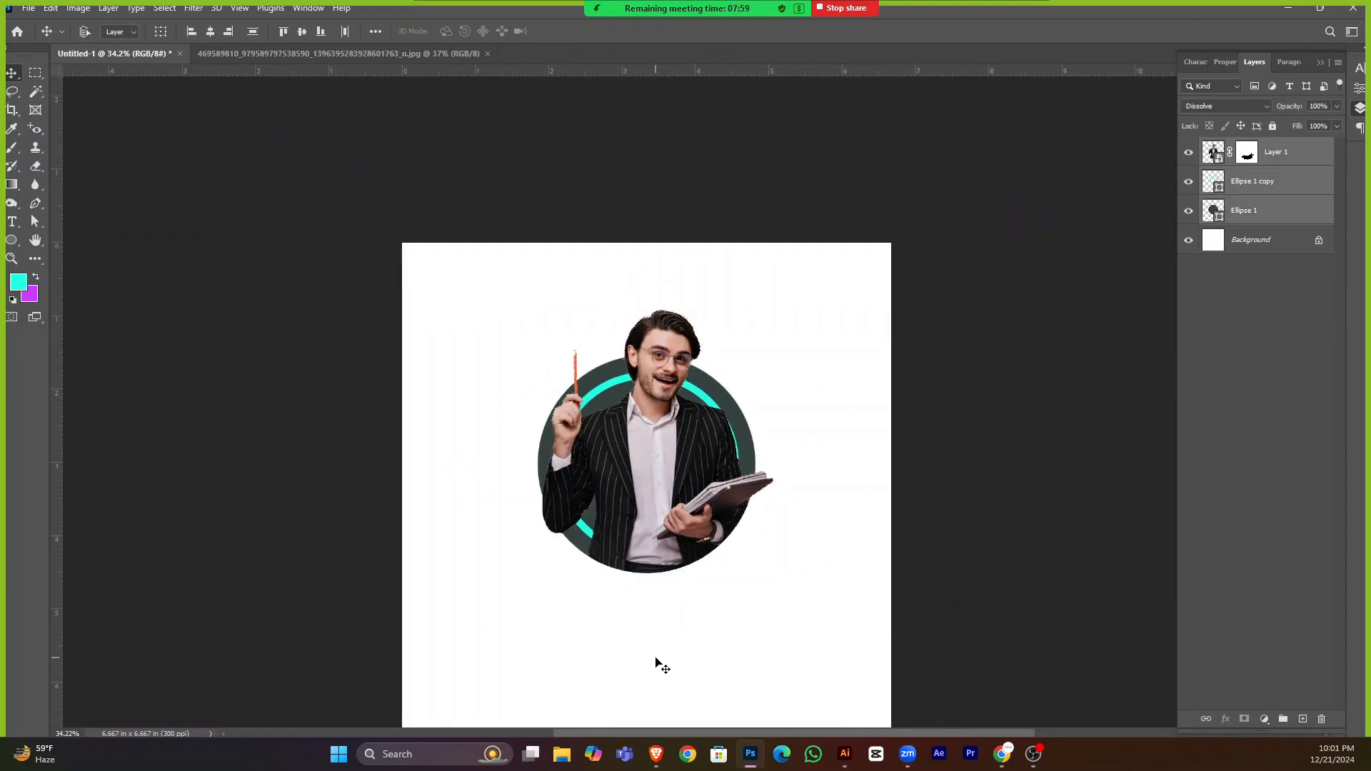
key(ctrl+t)
alt+scroll(642, 357, down, 2)
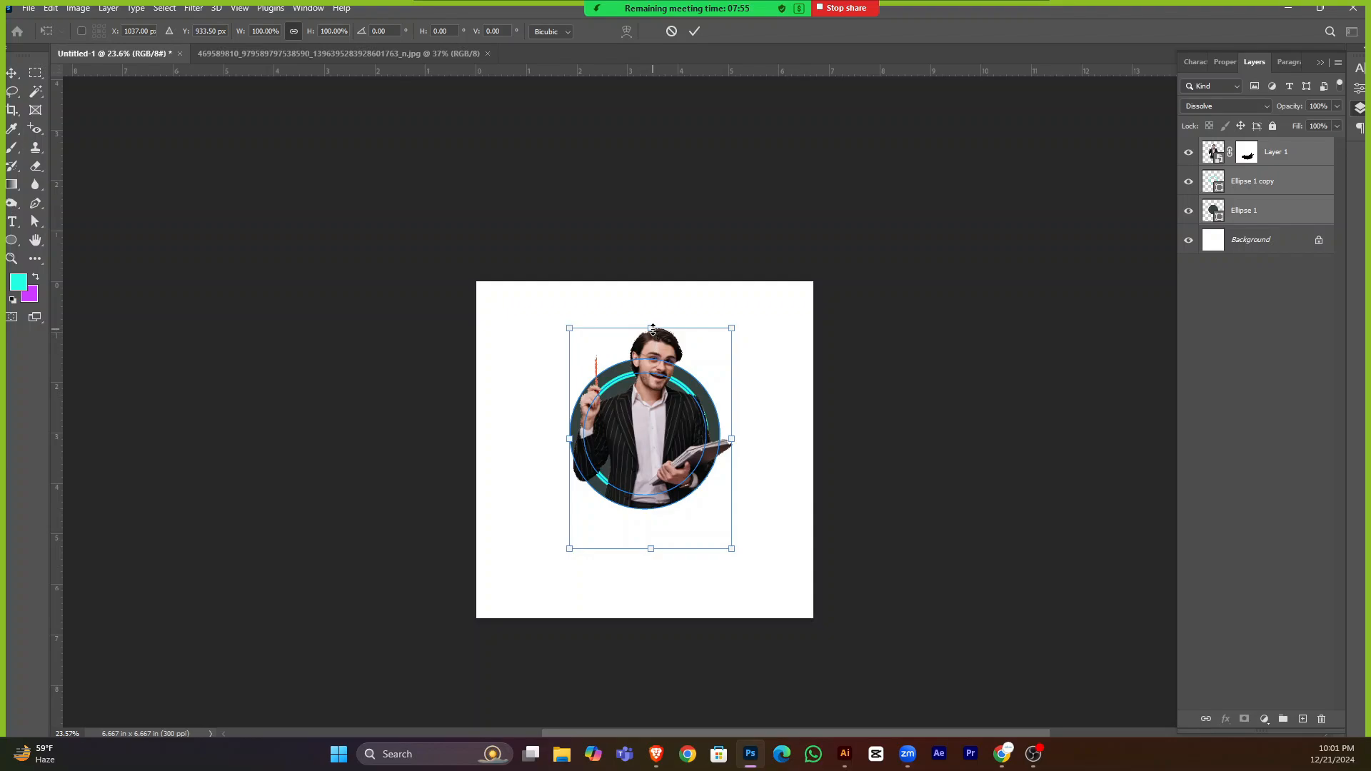
drag(652, 329, 651, 388)
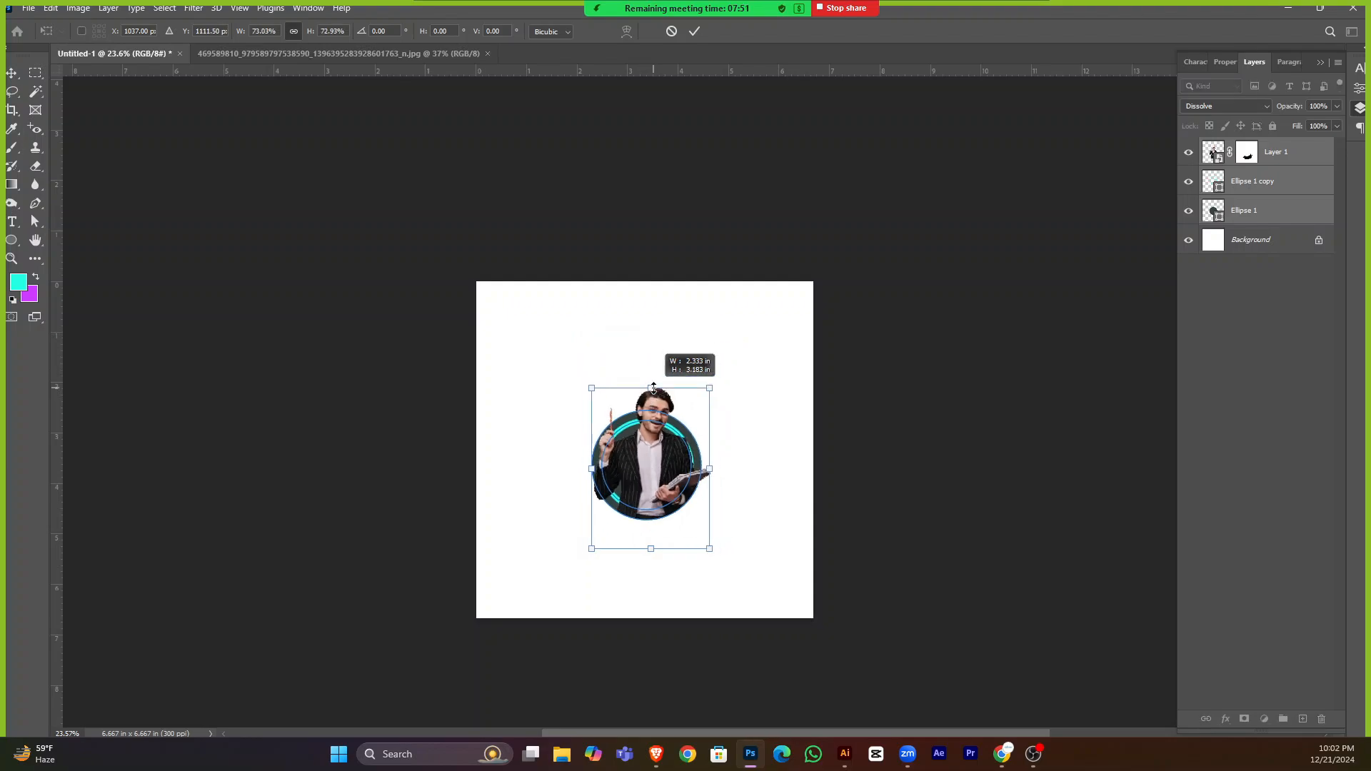
drag(653, 448, 614, 411)
alt+scroll(614, 411, up, 2)
alt+scroll(618, 414, up, 2)
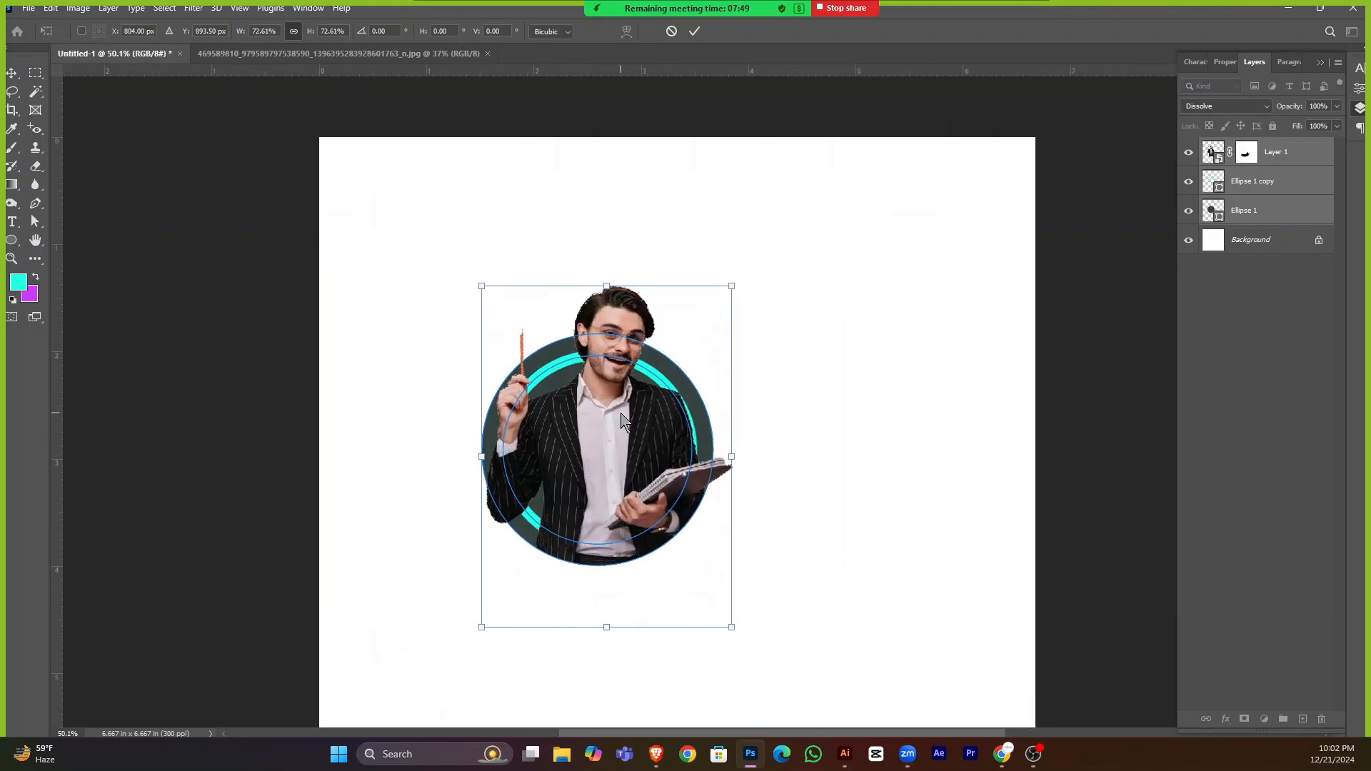
key(alt+space)
click(832, 408)
key(Return)
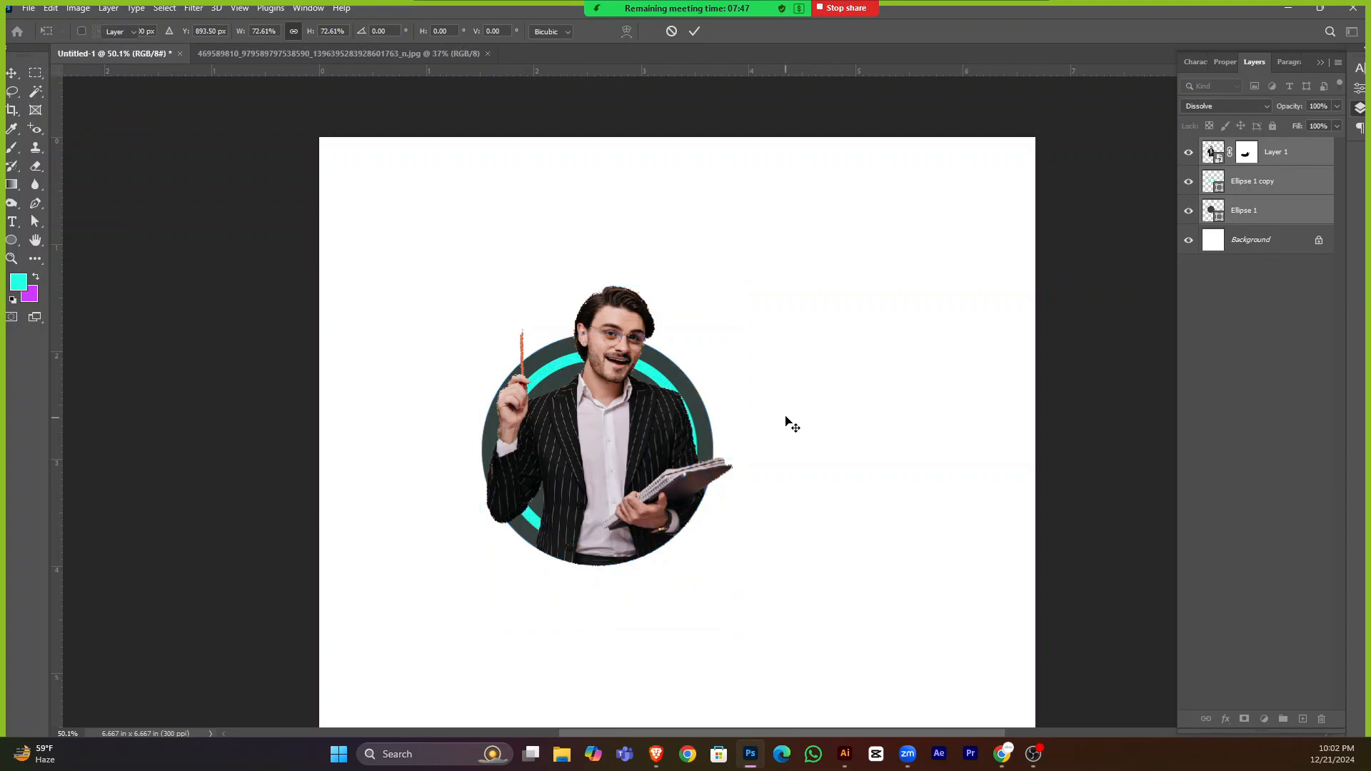
Enlarge the man, ring and circle together to 122.29%, place them centred in the canvas's upper half and deselect them.
alt+scroll(504, 419, down, 2)
drag(599, 469, 642, 501)
key(ctrl+t)
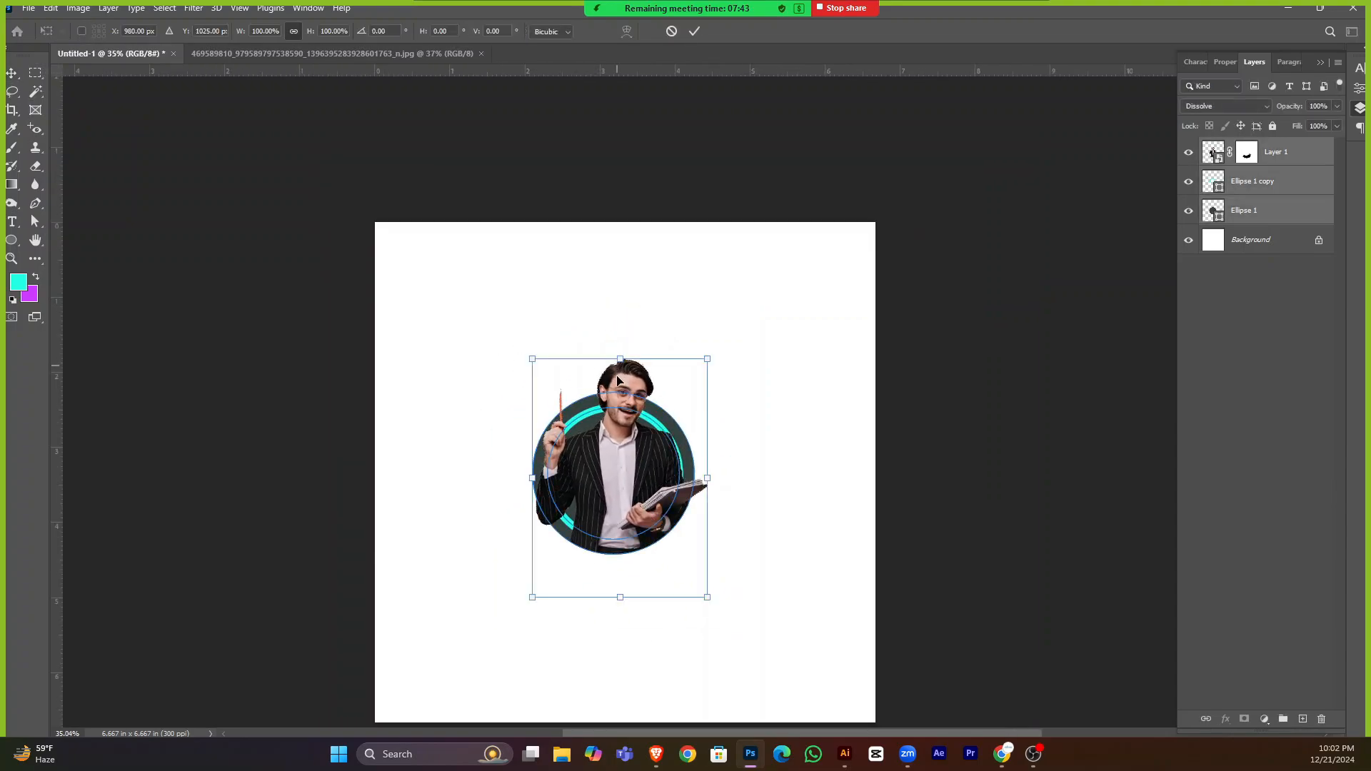
drag(621, 359, 623, 306)
drag(620, 436, 611, 392)
scroll(621, 466, down, 1)
scroll(620, 462, down, 1)
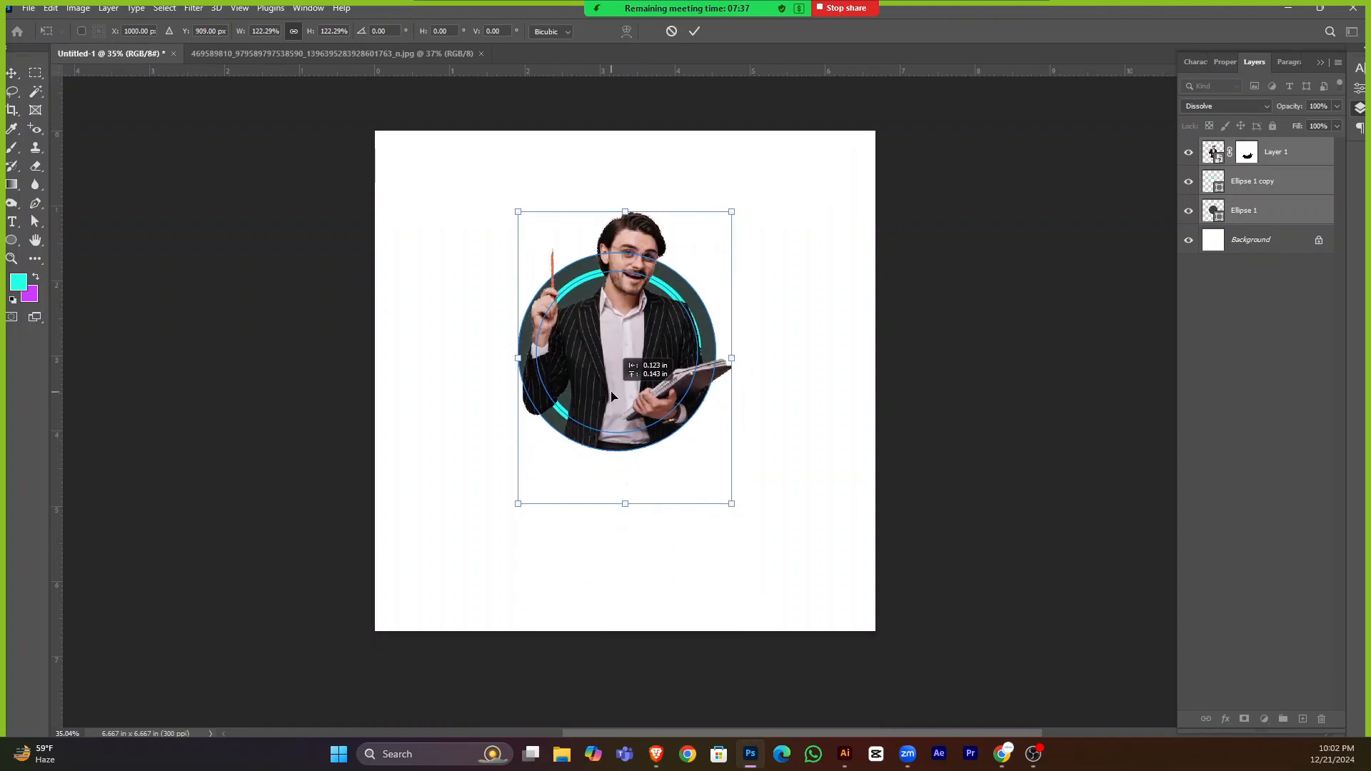
key(Return)
click(778, 620)
Switch to Chrome with the Freepik teacher photo page.
scroll(611, 431, down, 2)
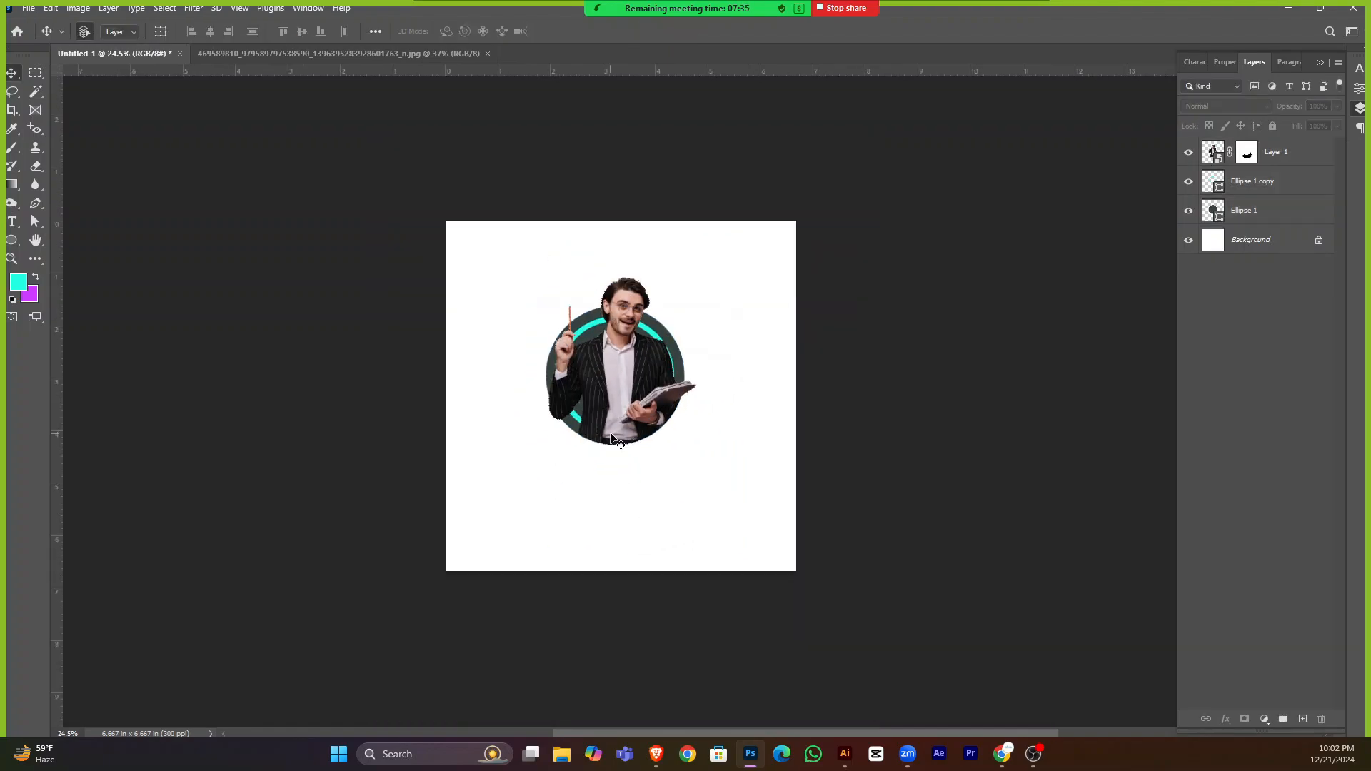
scroll(617, 429, up, 1)
scroll(628, 389, up, 2)
scroll(577, 436, down, 3)
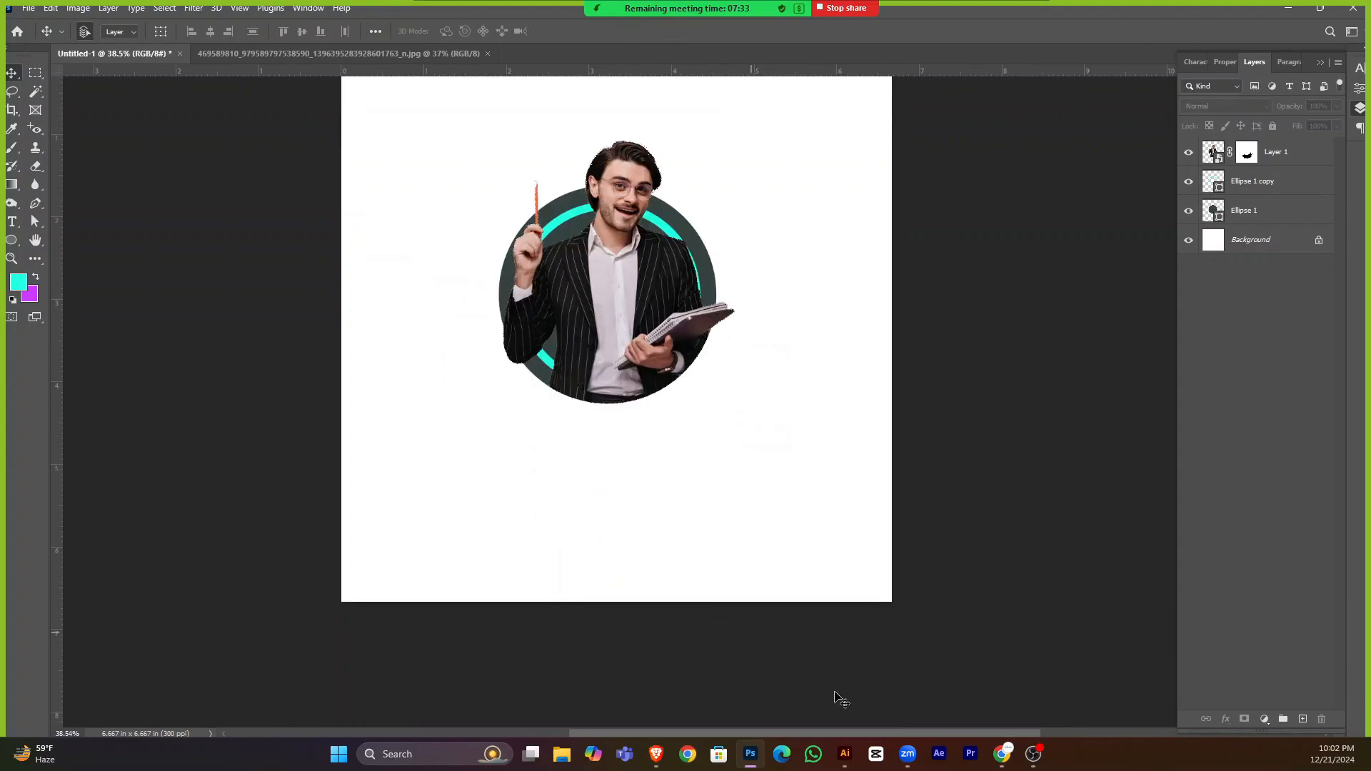
click(1005, 763)
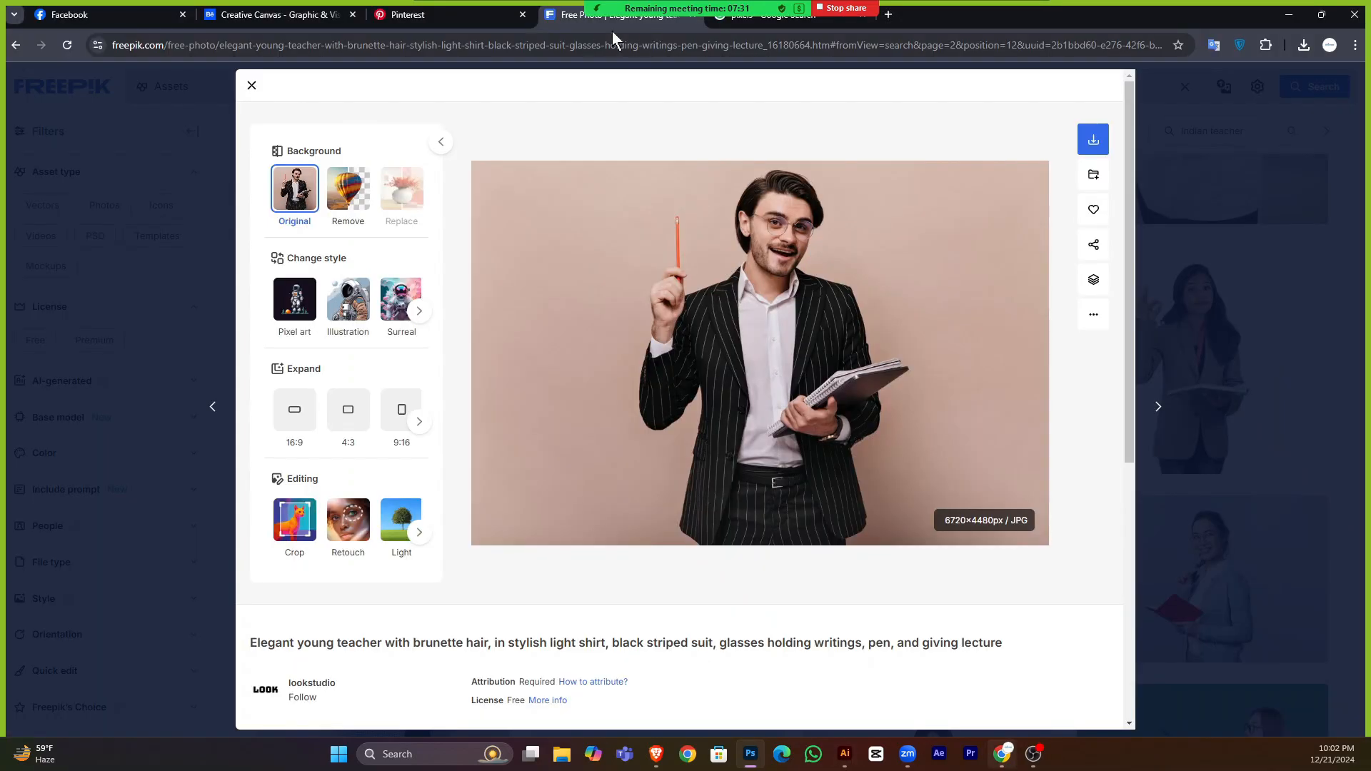
Switch to Pinterest and look through the home feed for a suitable poster background.
click(464, 13)
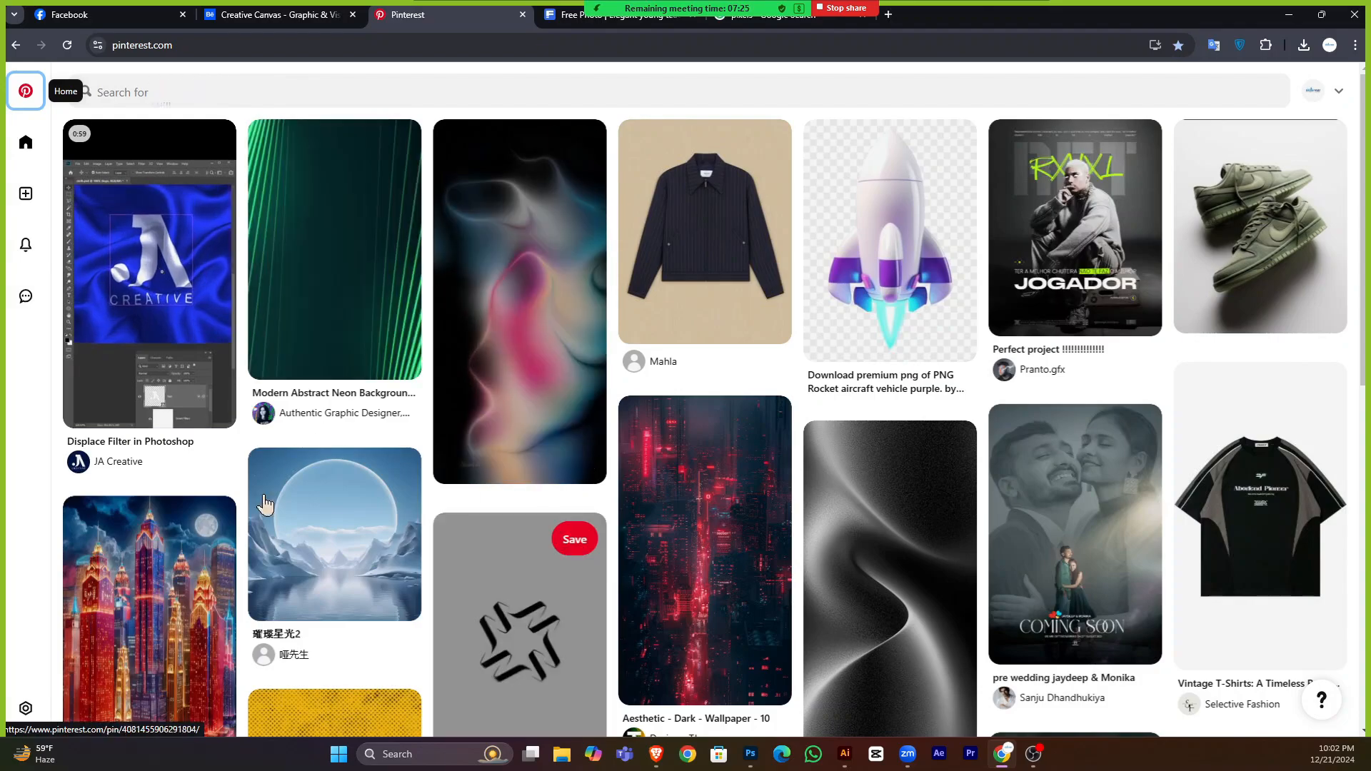
scroll(599, 489, down, 4)
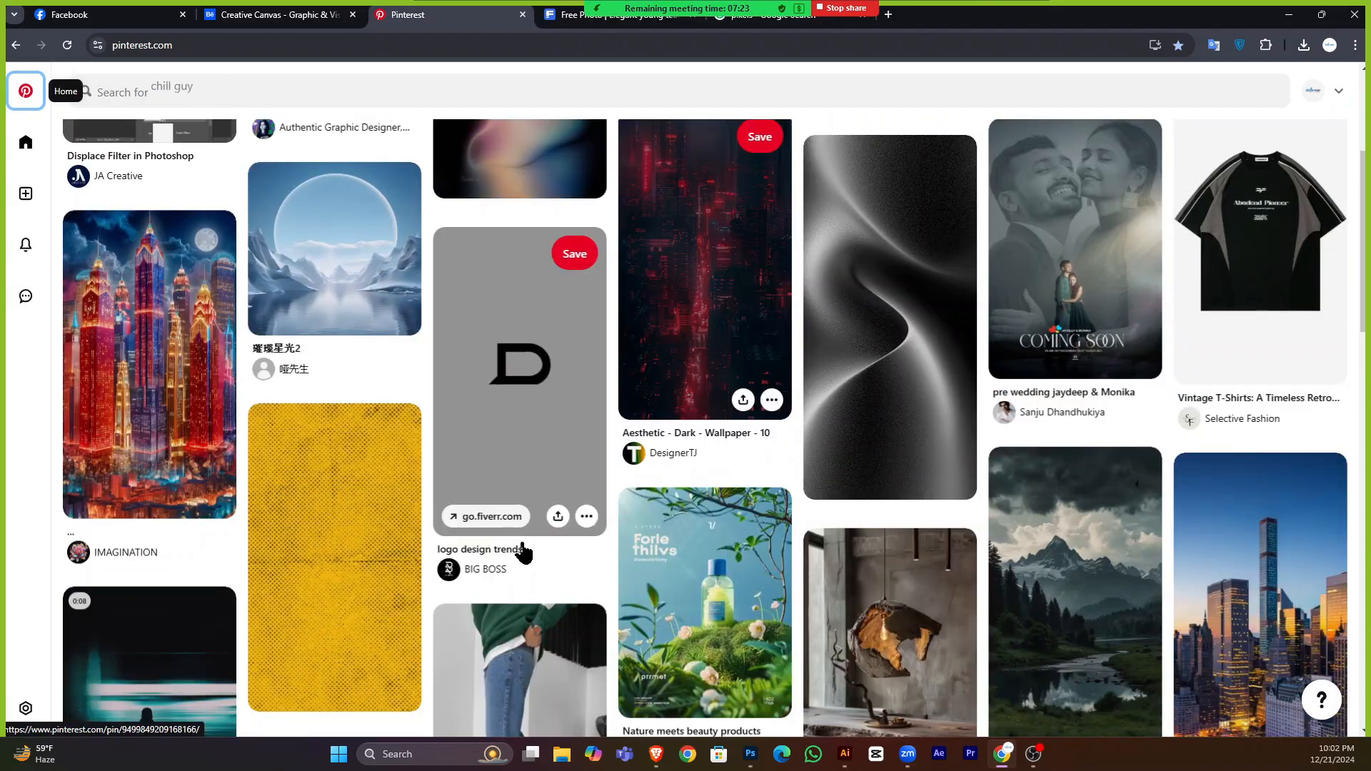
scroll(486, 500, up, 4)
scroll(714, 472, down, 13)
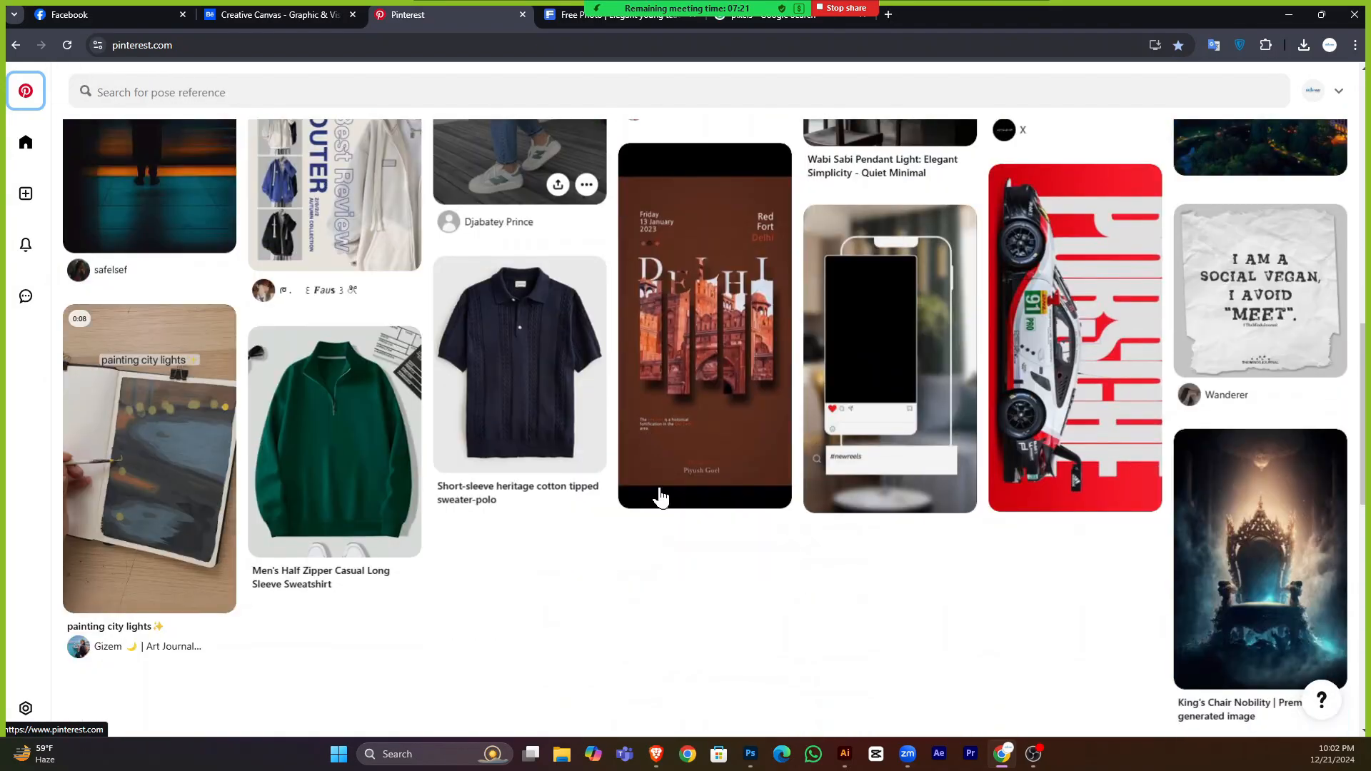
scroll(486, 492, down, 6)
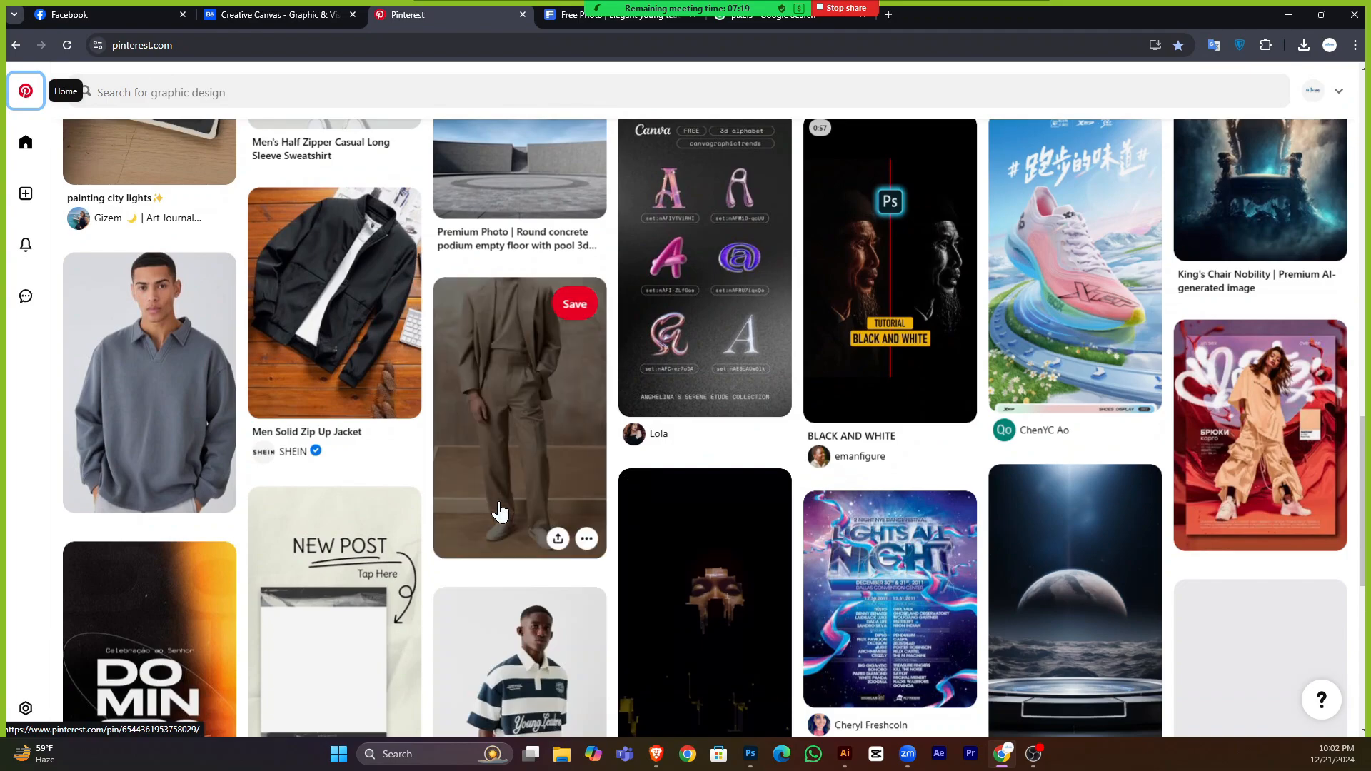
scroll(464, 485, down, 5)
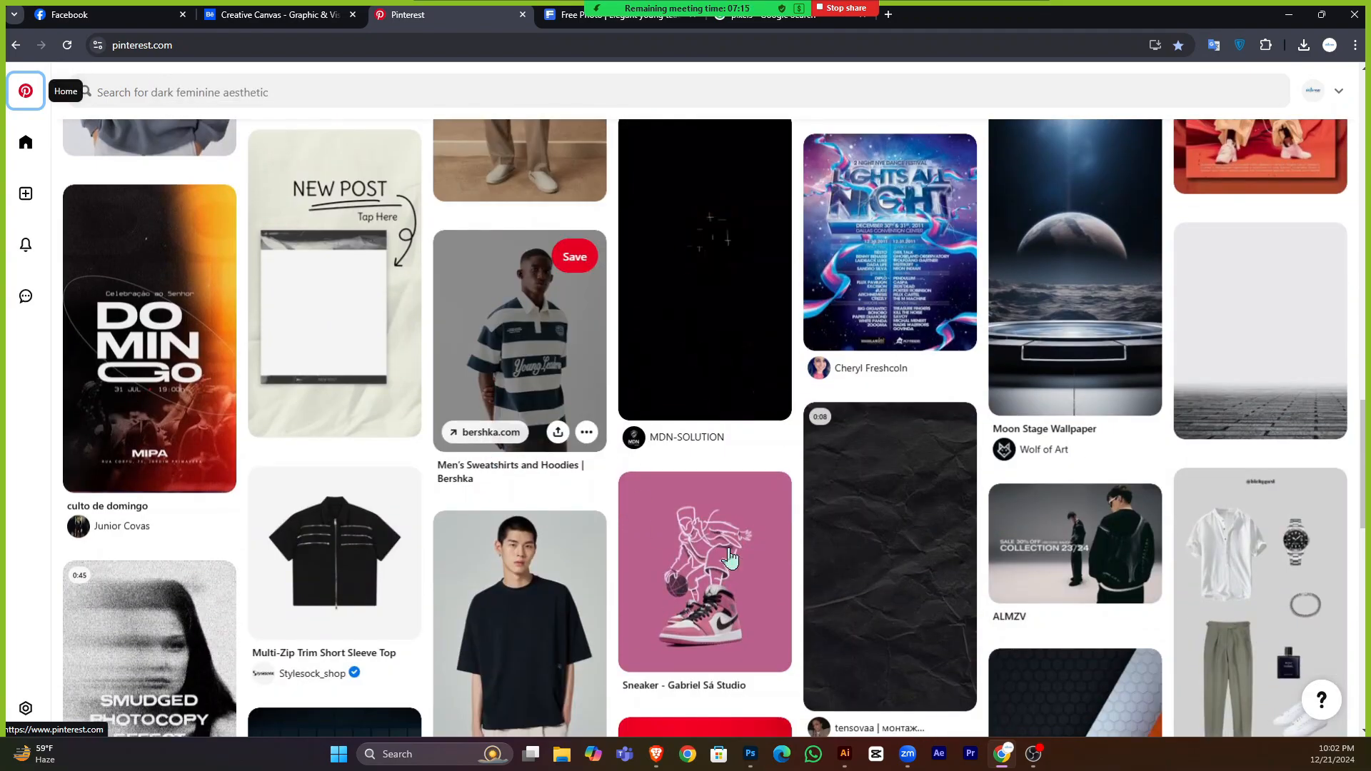
scroll(591, 474, down, 6)
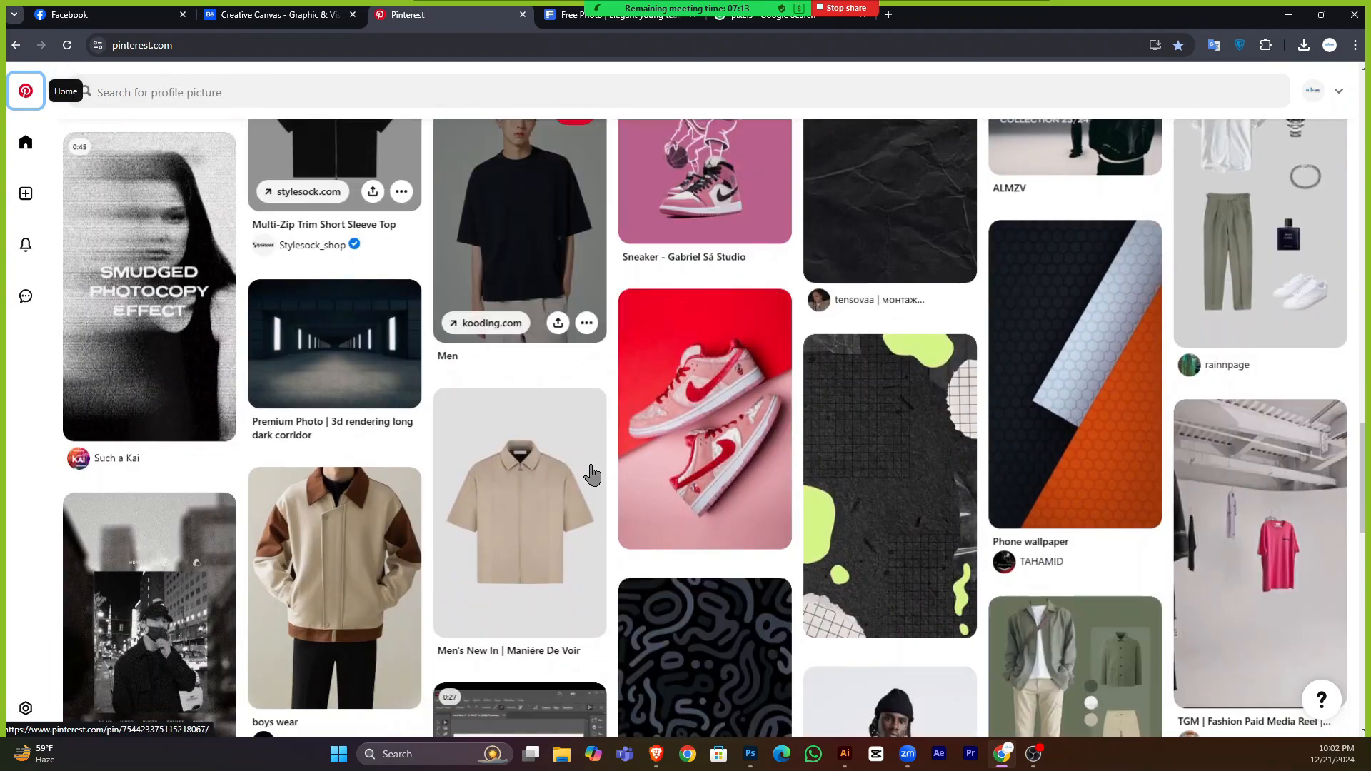
scroll(628, 489, down, 5)
scroll(300, 385, up, 20)
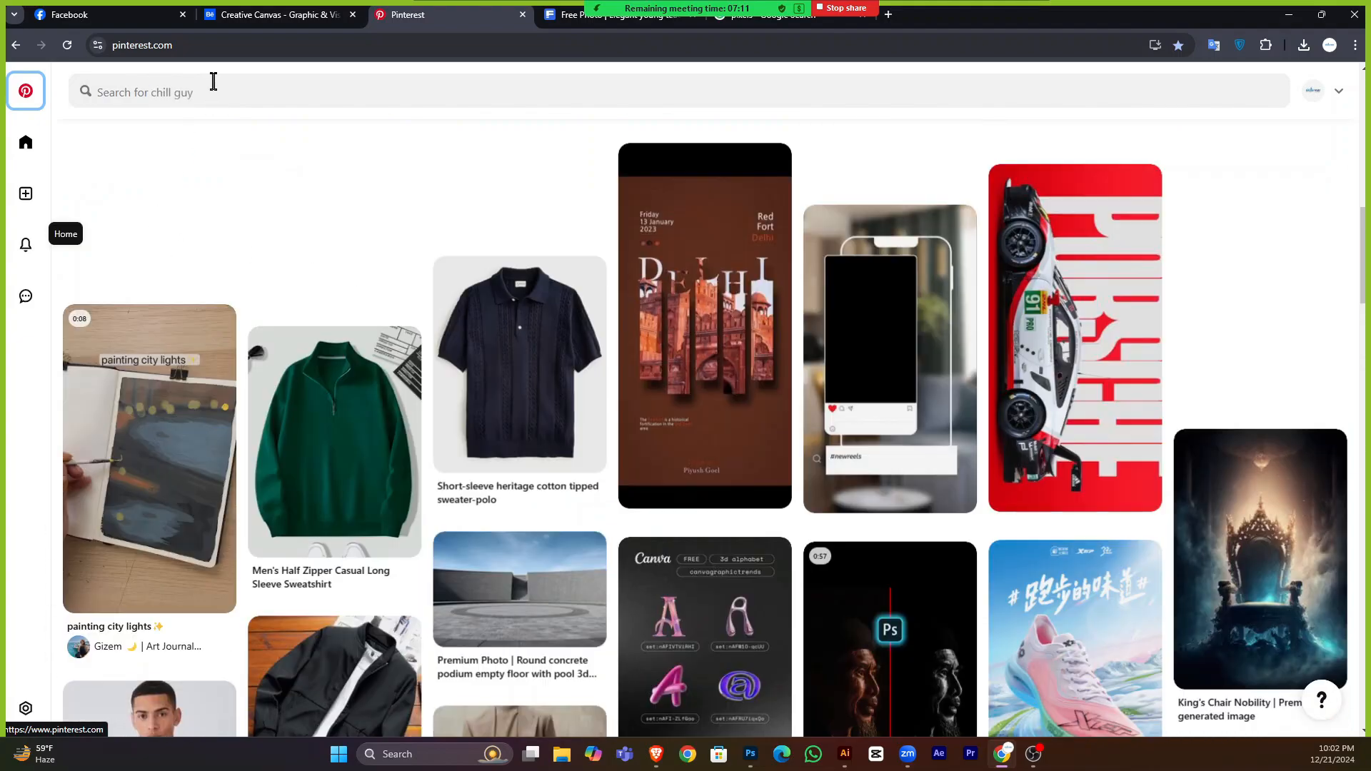
Search Pinterest for "education background".
click(213, 83)
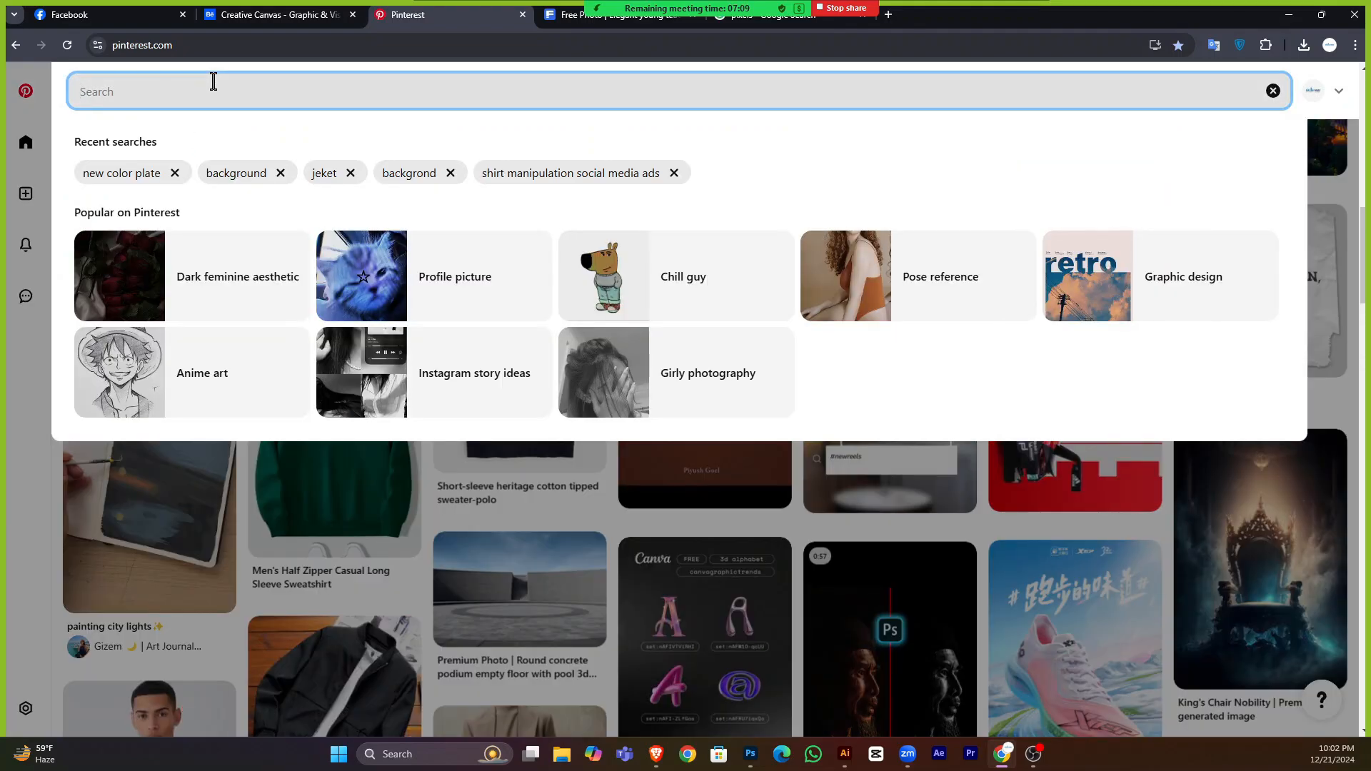
text(er)
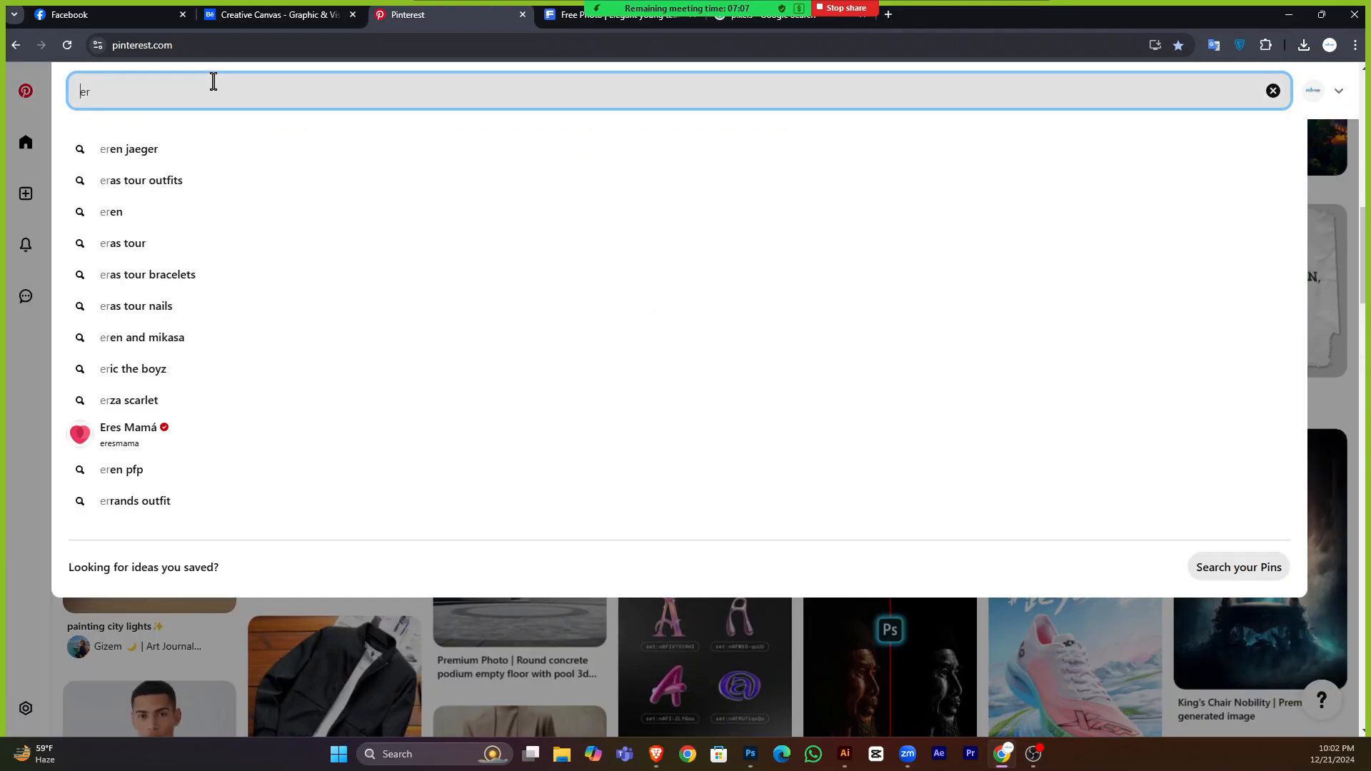
key(BackSpace)
key(BackSpace)
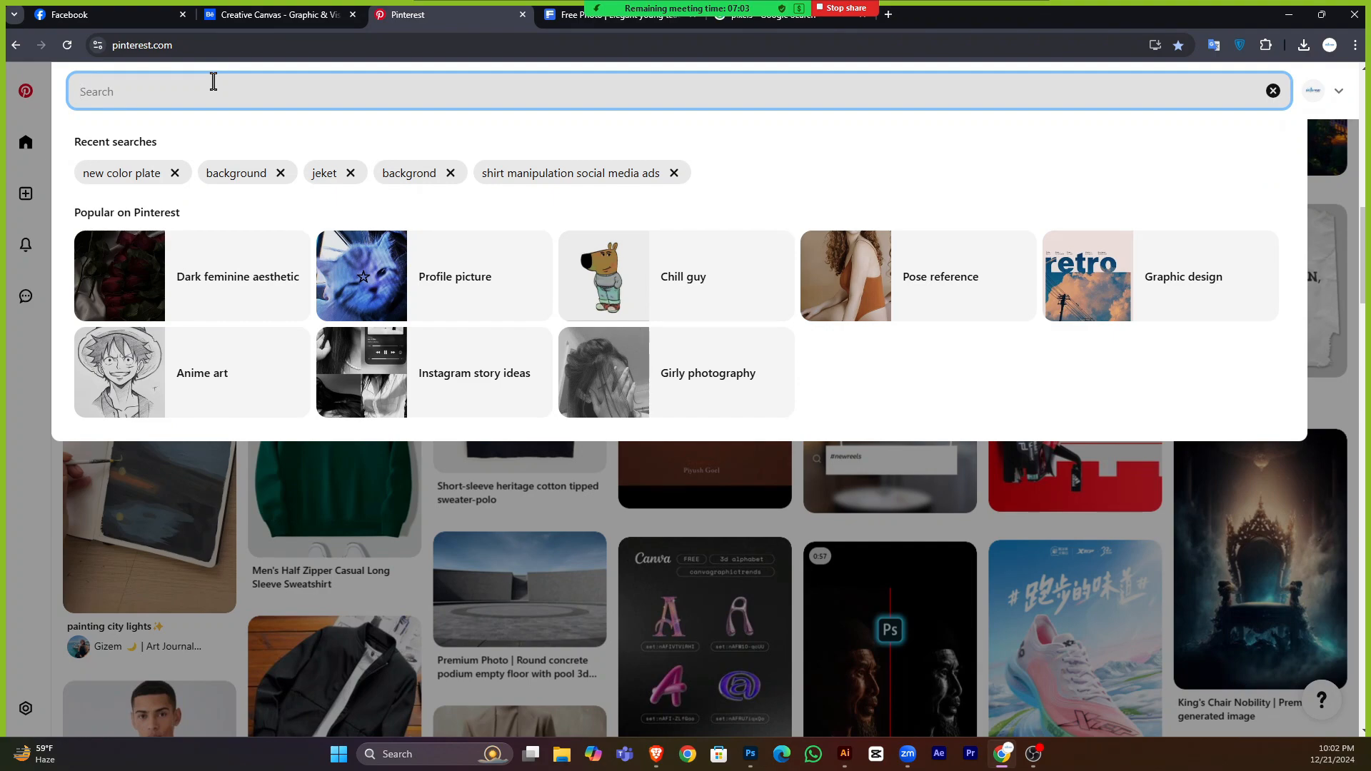
text(educat)
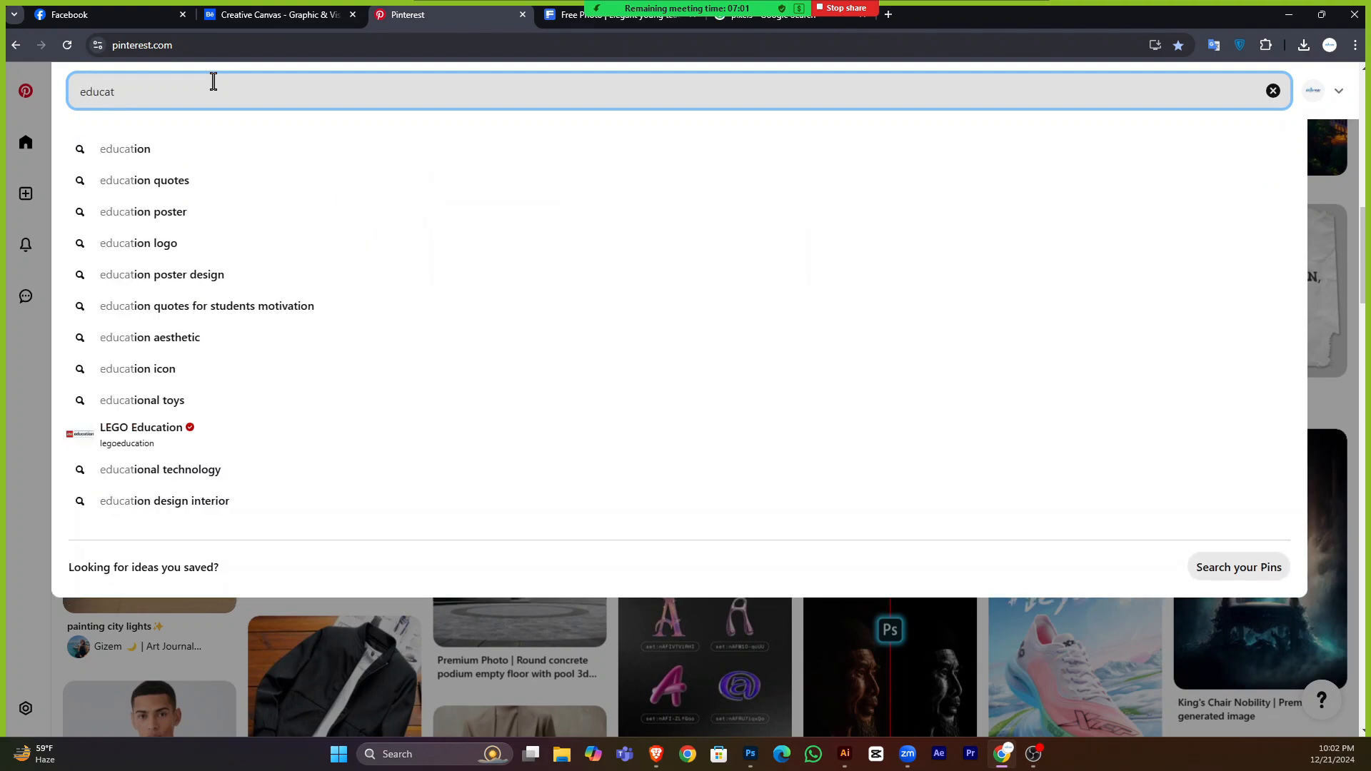
text(ion)
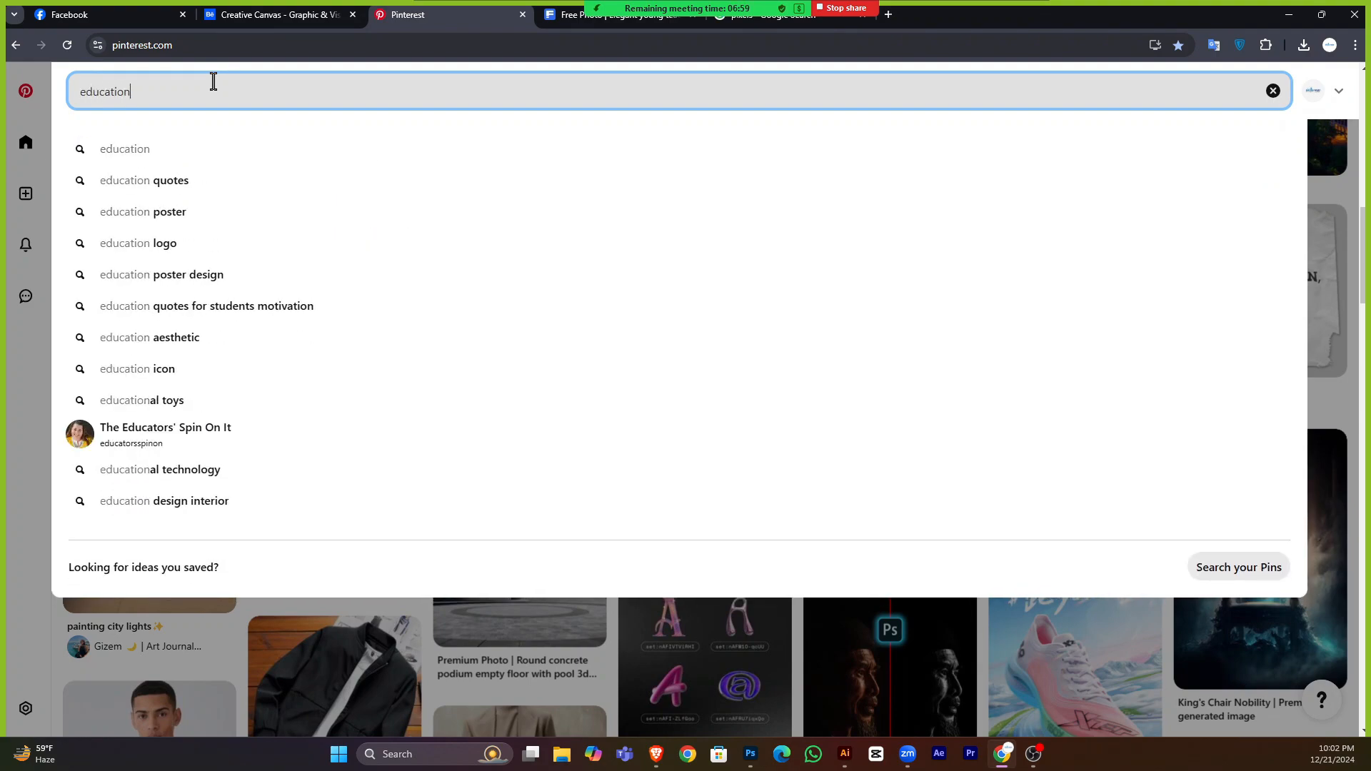
text( back)
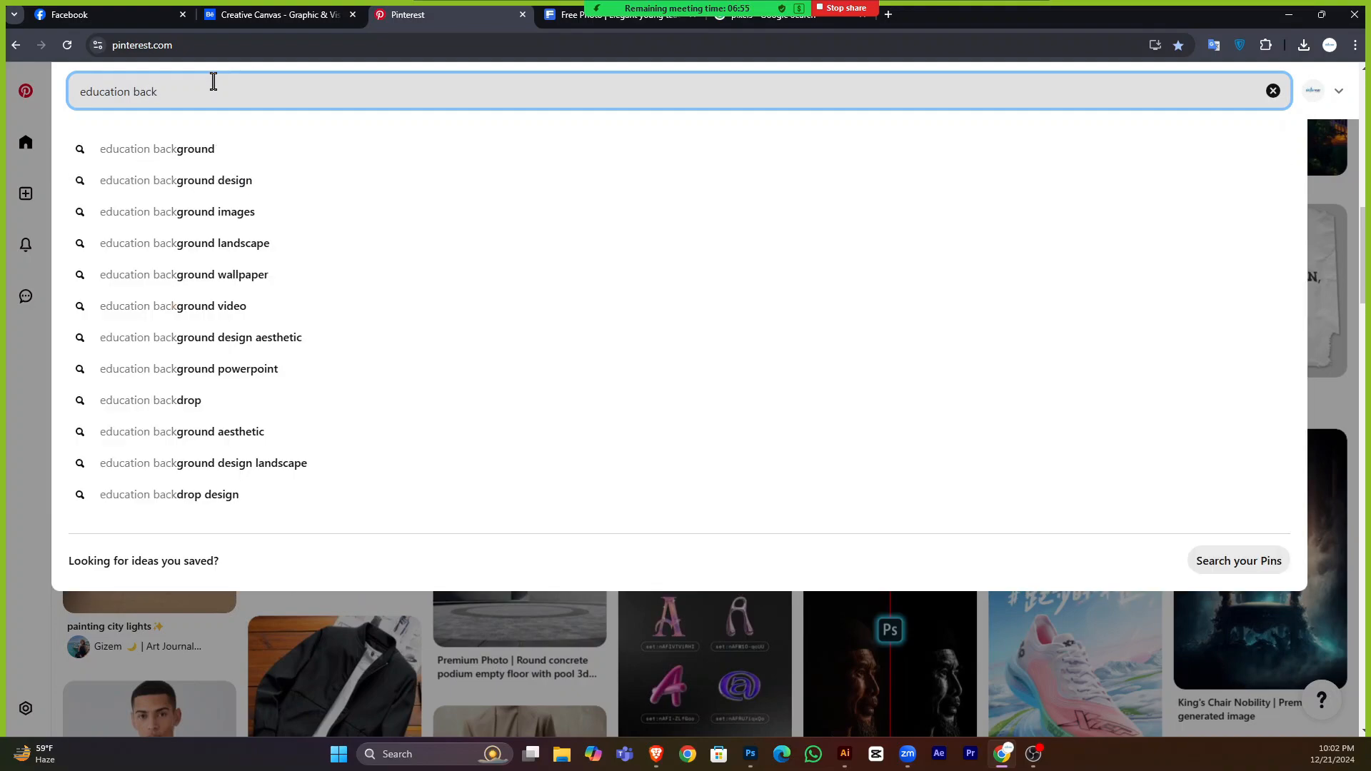
click(208, 146)
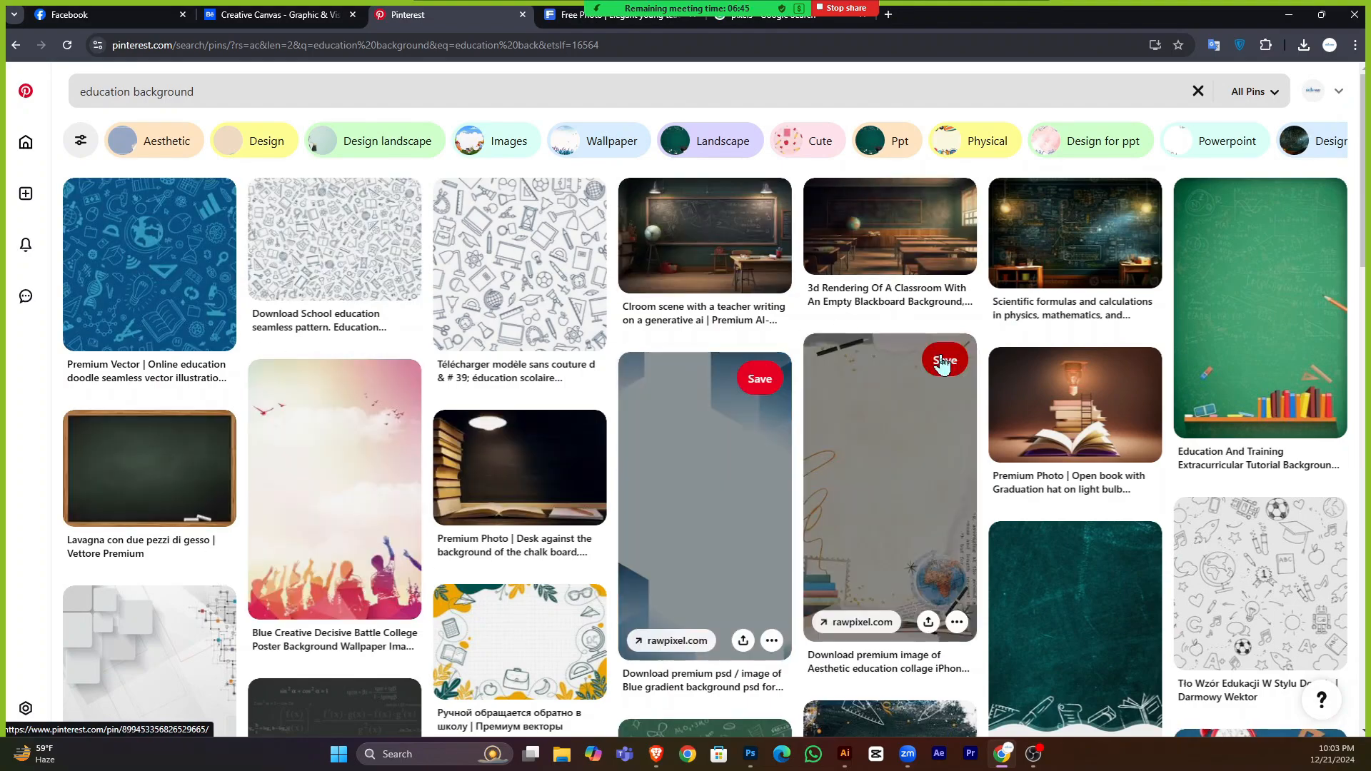
Open the "Scientific formulas and calculations in physics, mathematics" pin and copy its chalkboard image.
click(1078, 238)
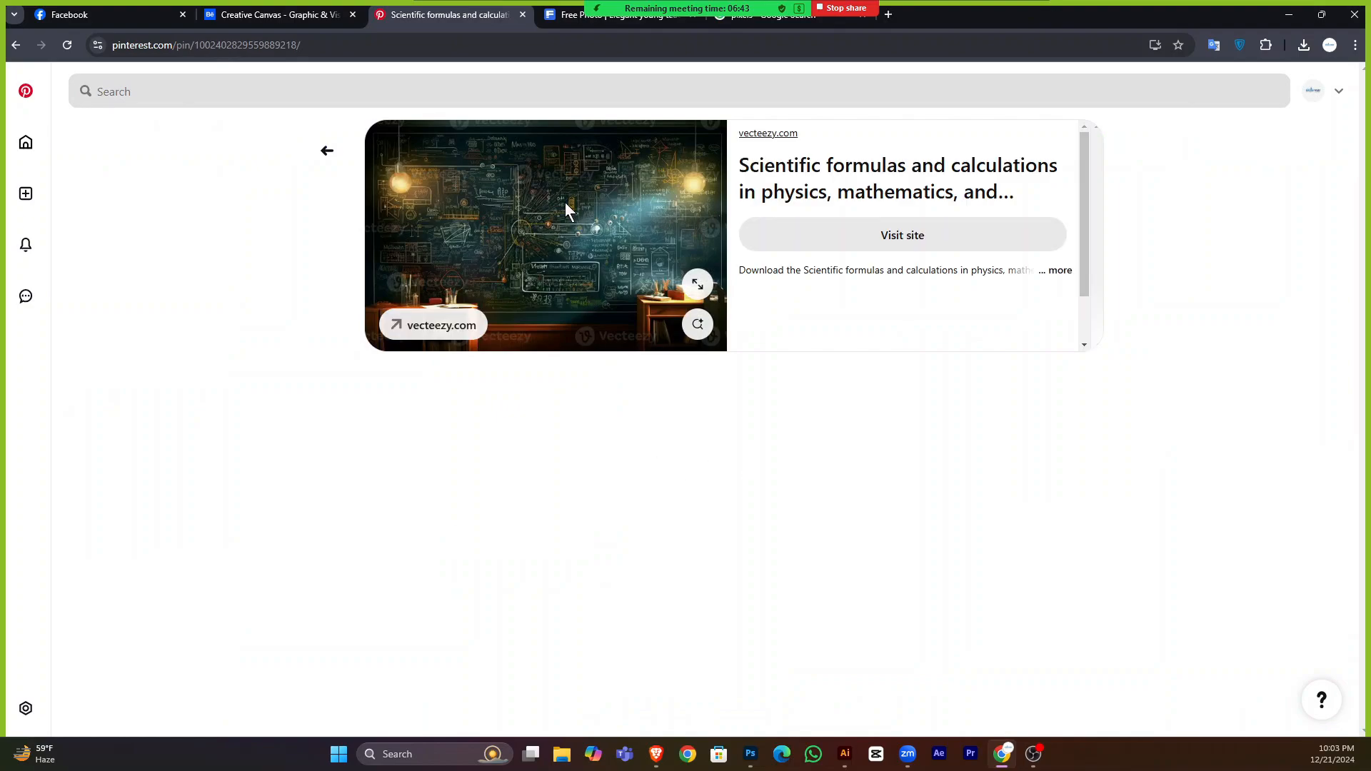
right_click(566, 204)
click(622, 261)
scroll(245, 591, down, 3)
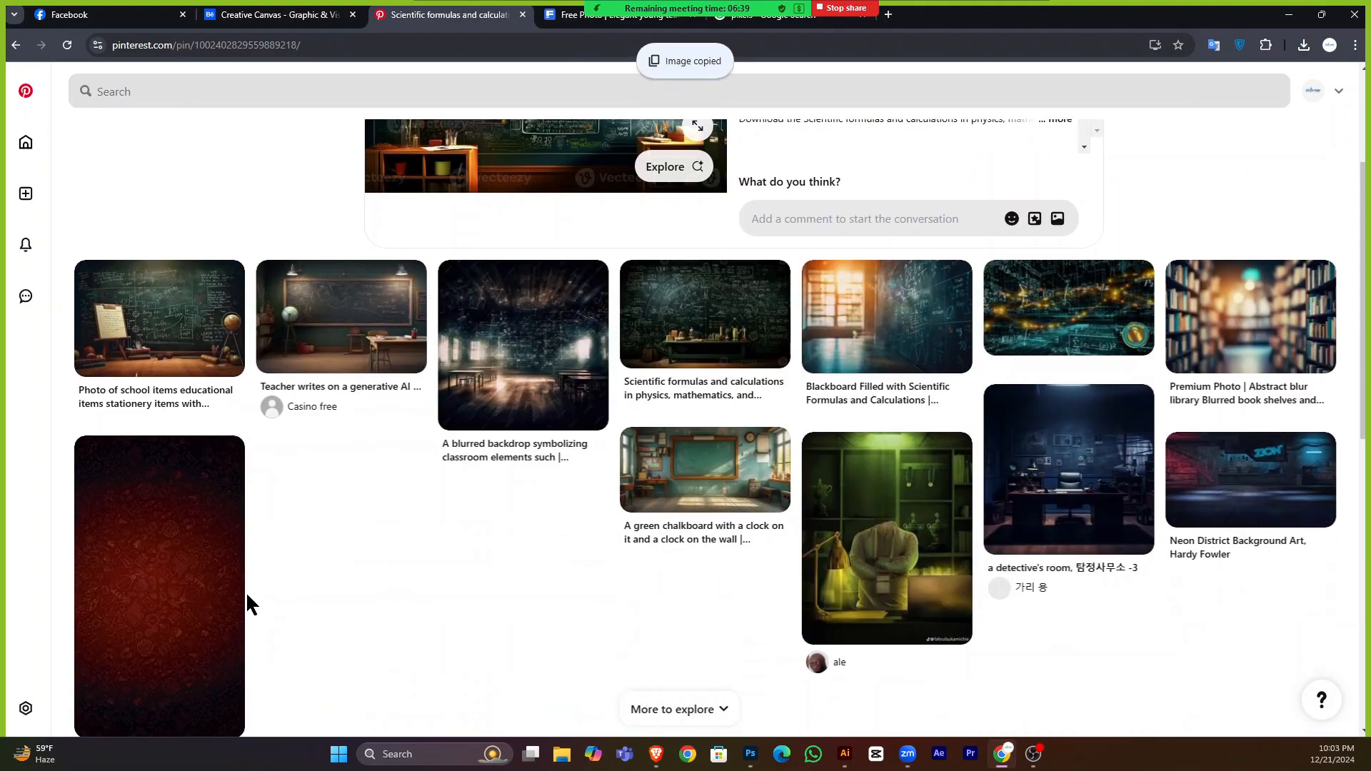
Switch to Photoshop, paste the chalkboard image directly above the Background layer and convert it to a smart object.
click(750, 756)
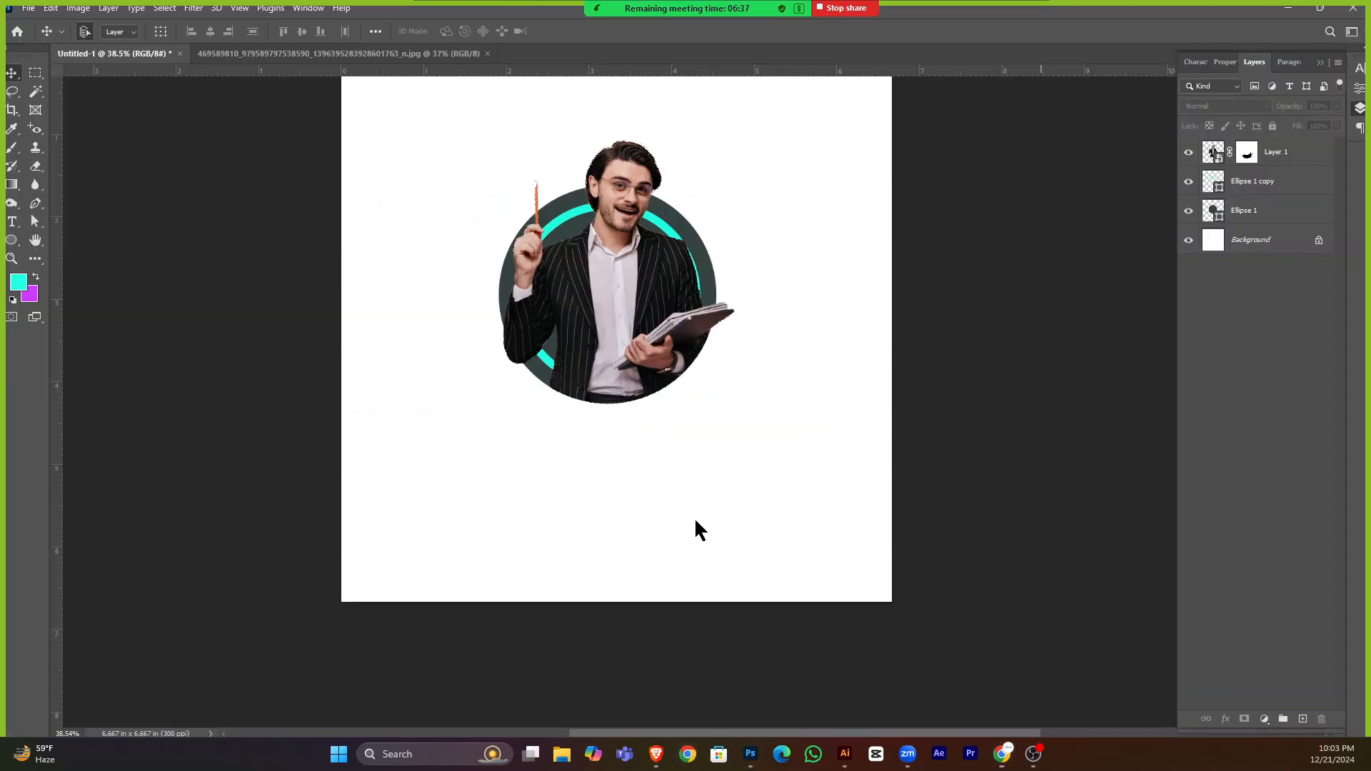
click(1262, 246)
key(ctrl+v)
right_click(1262, 242)
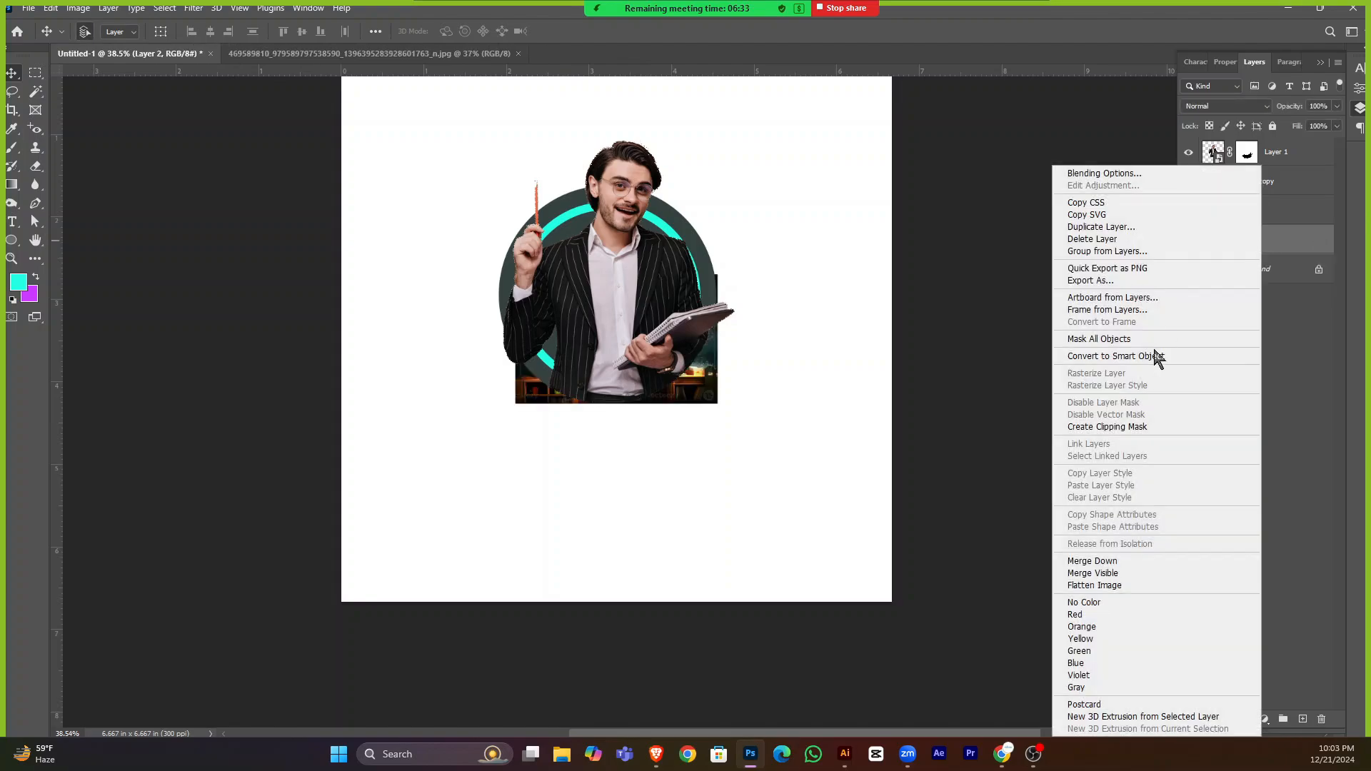
click(1142, 356)
Scale the chalkboard image to cover the canvas, at 344.08% width and 425.53% height.
scroll(655, 490, down, 2)
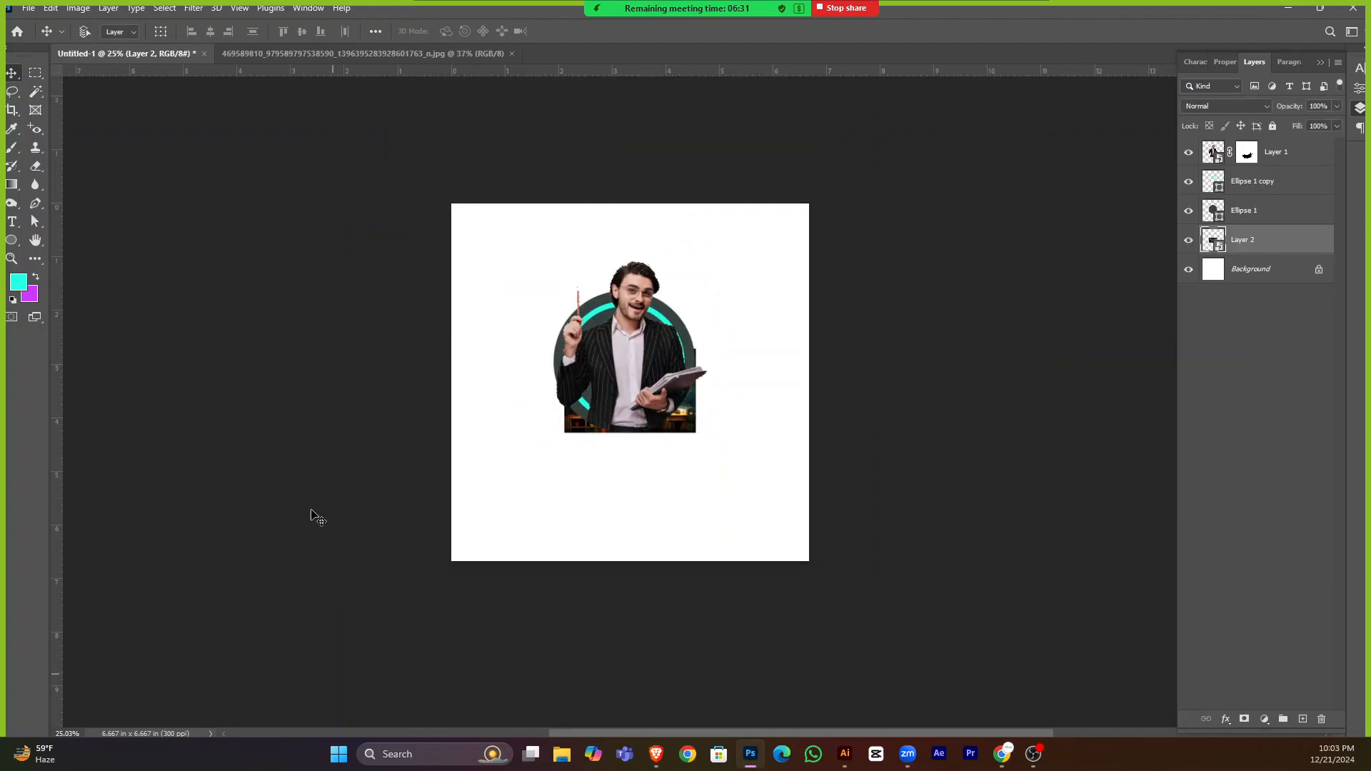
key(ctrl+t)
drag(630, 349, 637, 207)
drag(629, 441, 668, 519)
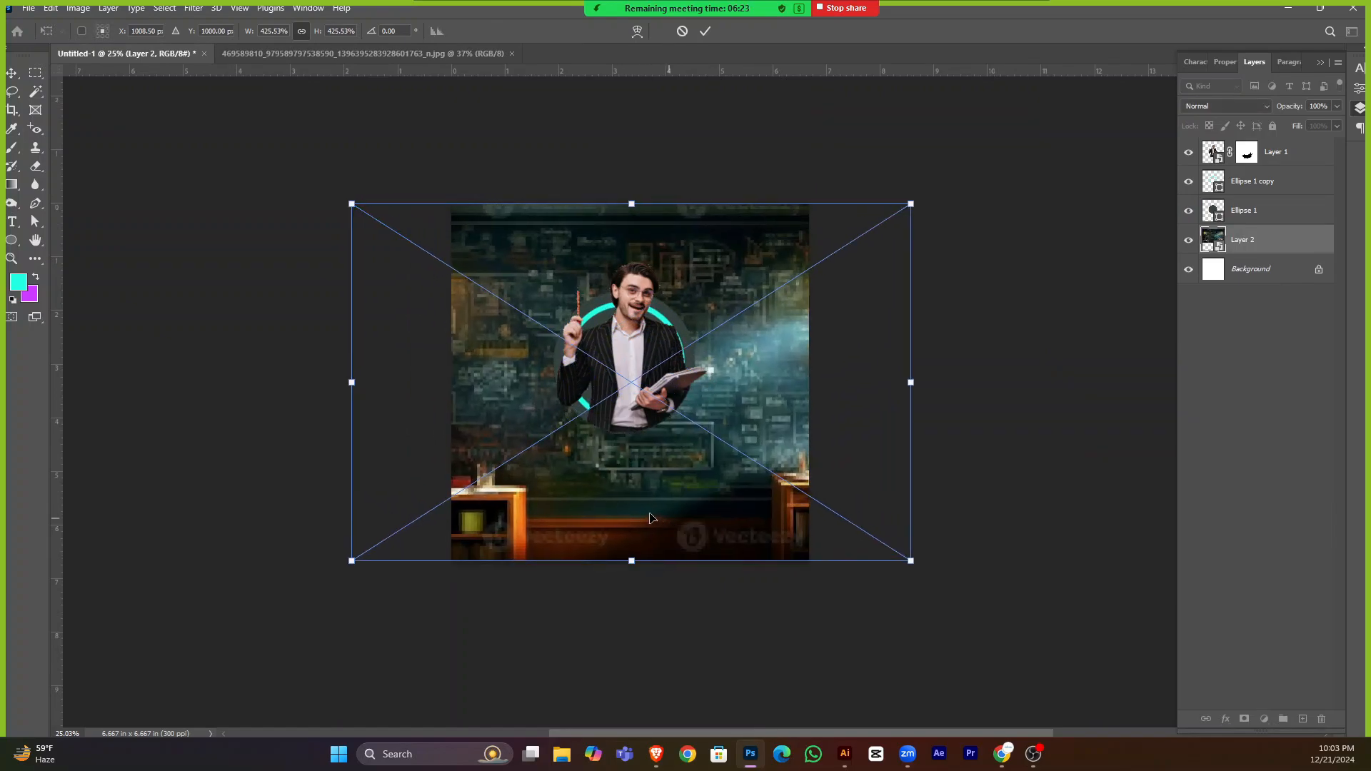
drag(370, 382, 414, 387)
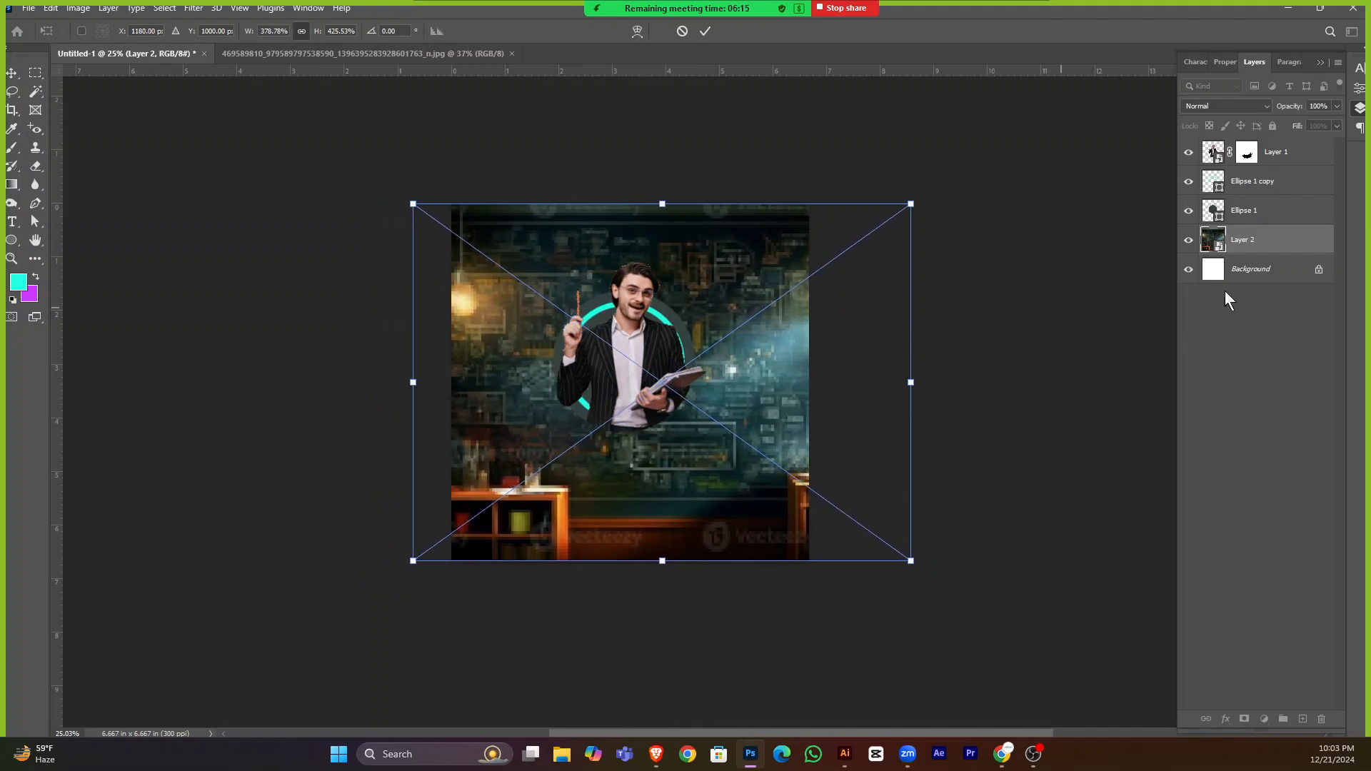
drag(909, 384, 868, 392)
key(Return)
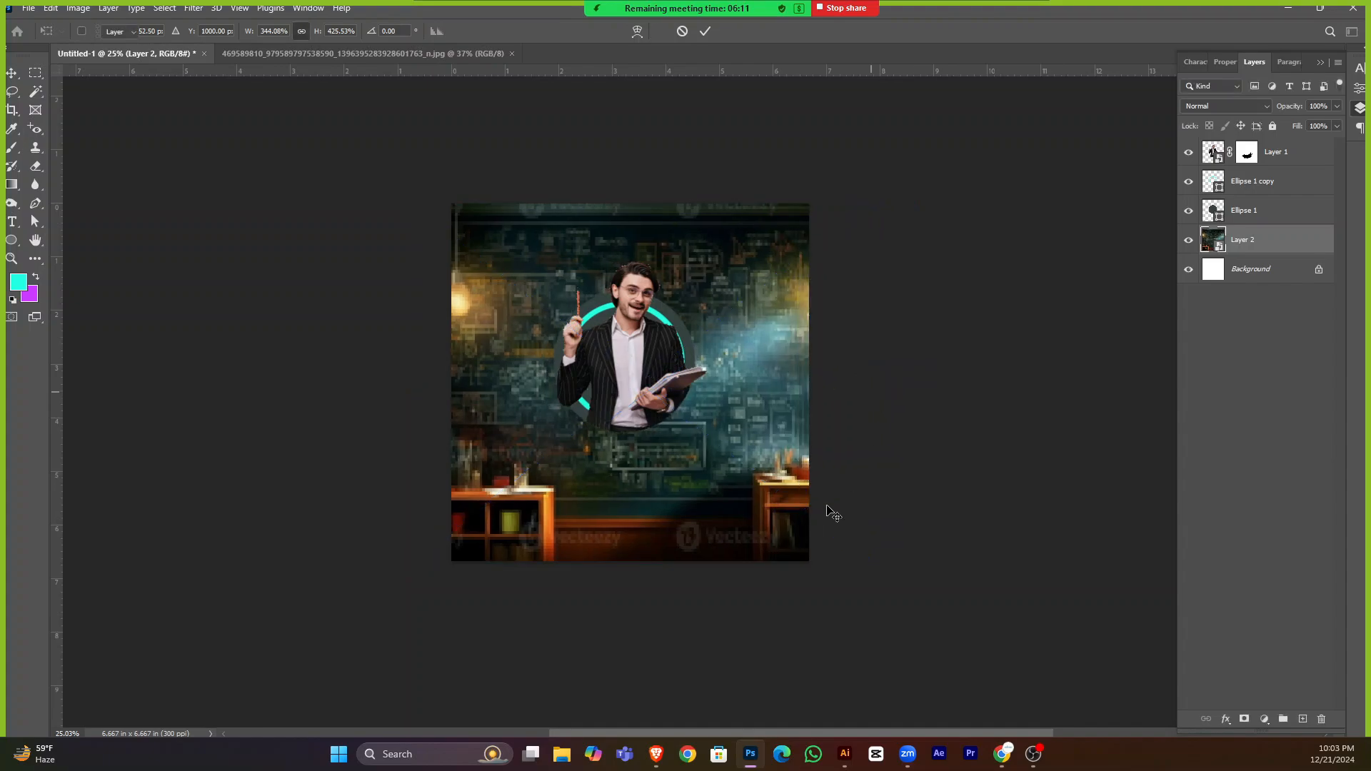
Stretch the chalkboard image past the canvas's bottom edge to 477.23% height and extend it slightly beyond the top edge.
click(892, 436)
scroll(775, 393, up, 1)
click(771, 388)
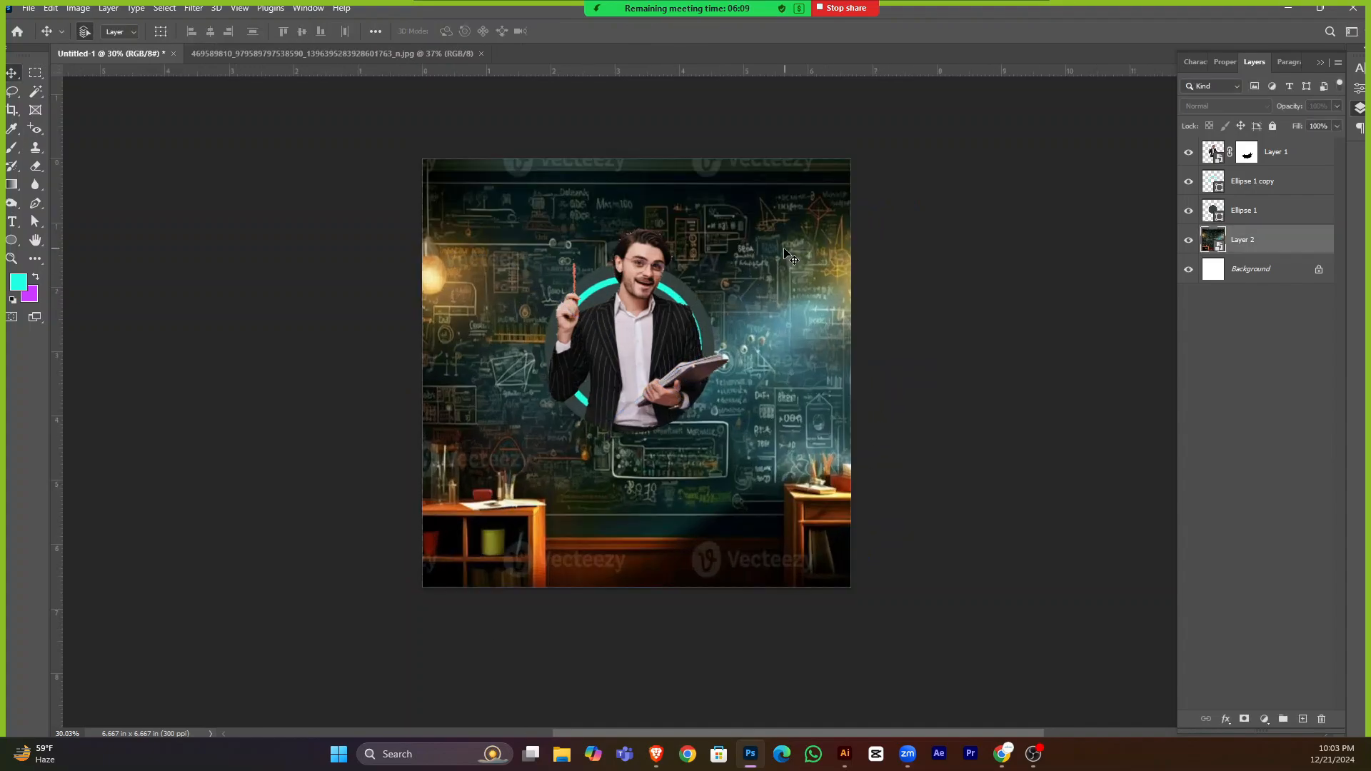
key(ctrl+t)
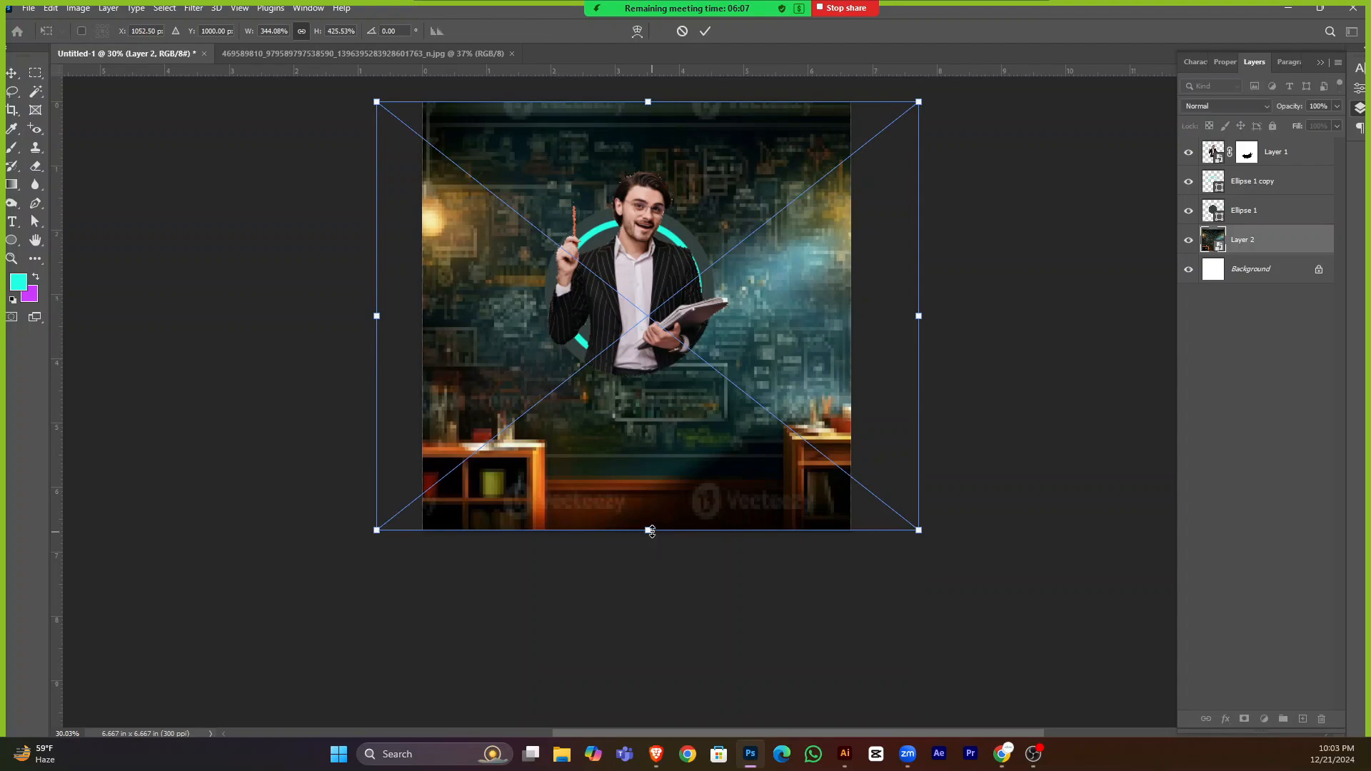
drag(651, 531, 674, 583)
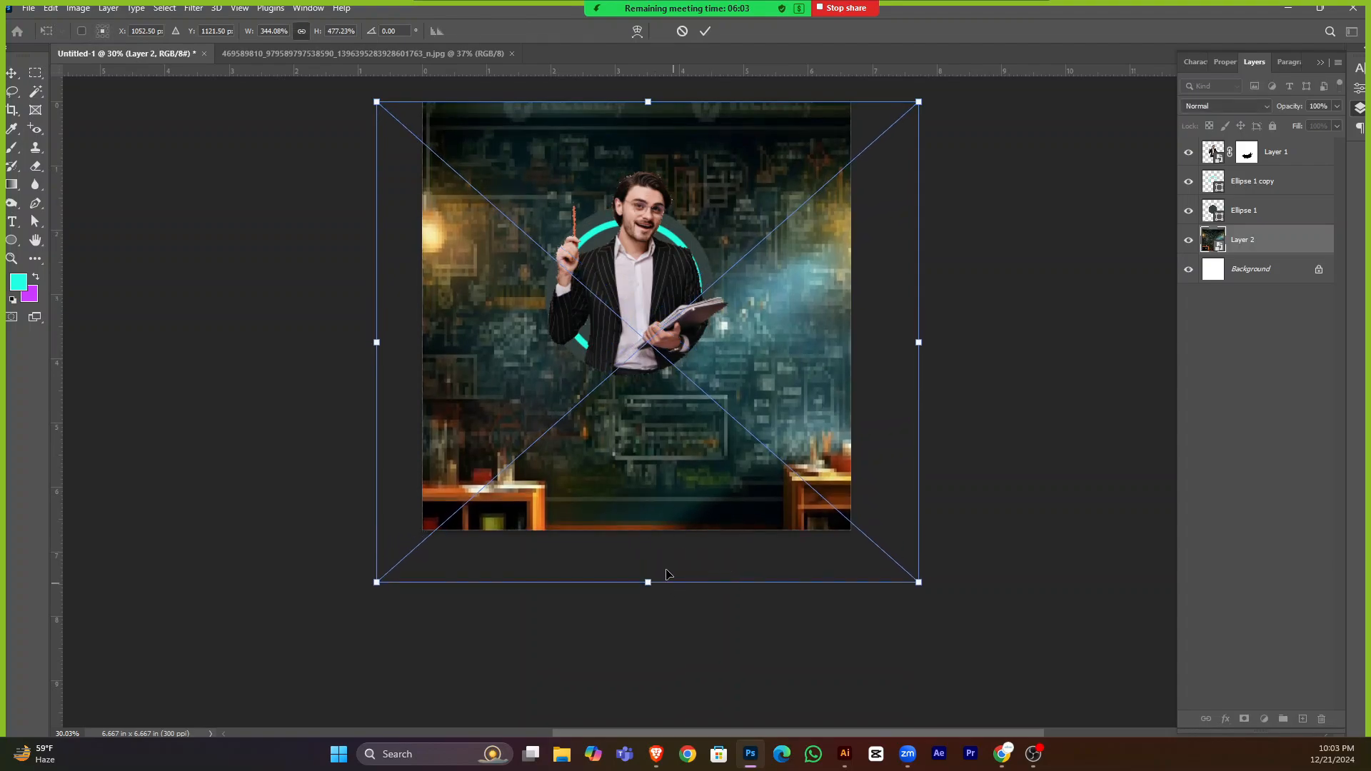
scroll(651, 212, up, 3)
drag(652, 216, 652, 207)
key(Return)
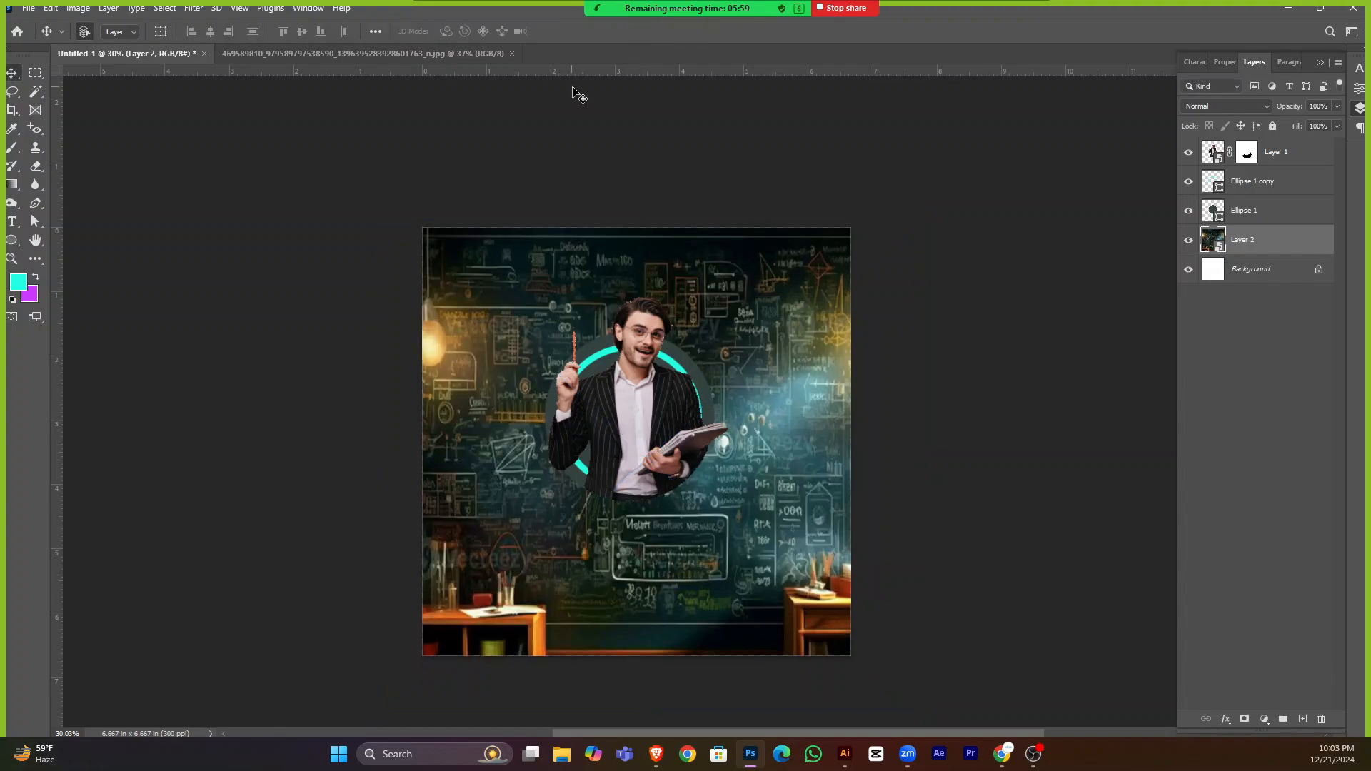
Add a Gradient Map adjustment layer above the chalkboard image.
scroll(780, 432, down, 1)
scroll(761, 436, down, 2)
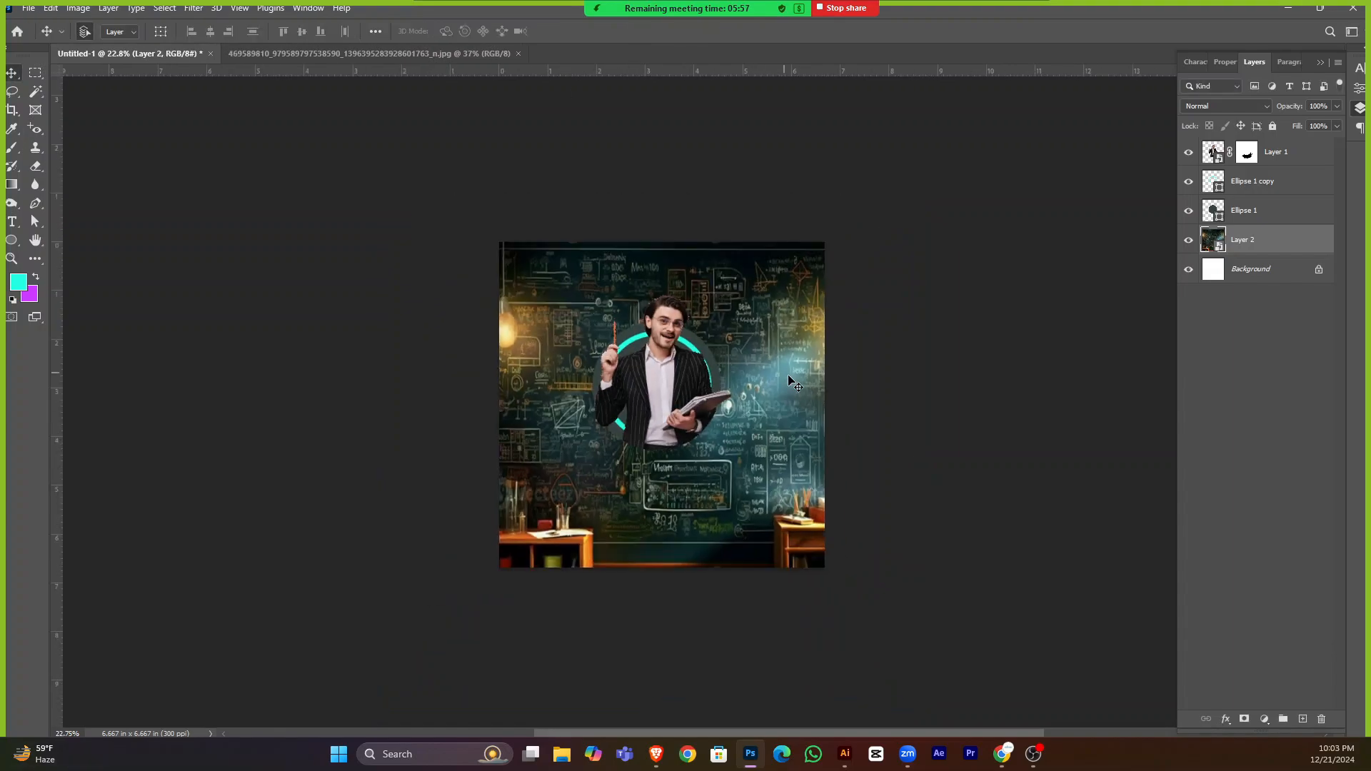
scroll(716, 424, up, 3)
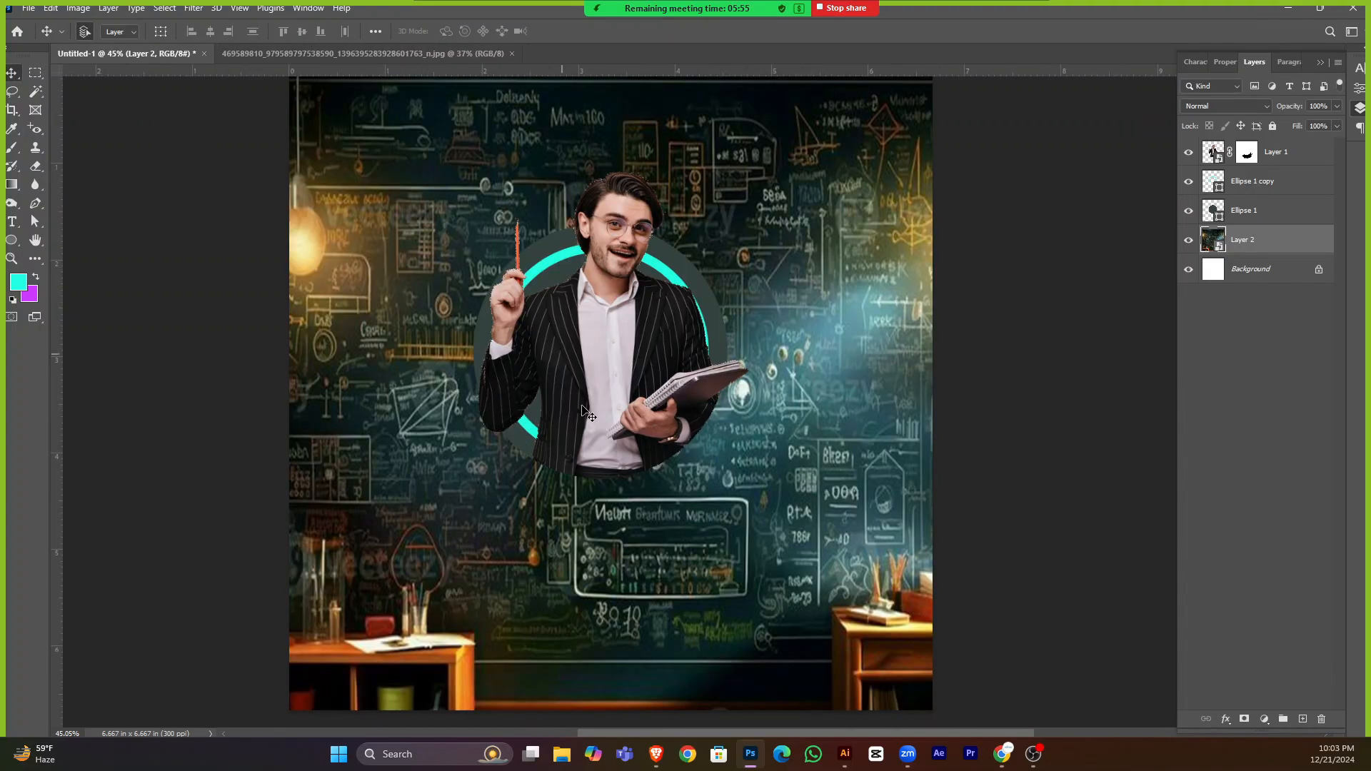
scroll(579, 509, down, 1)
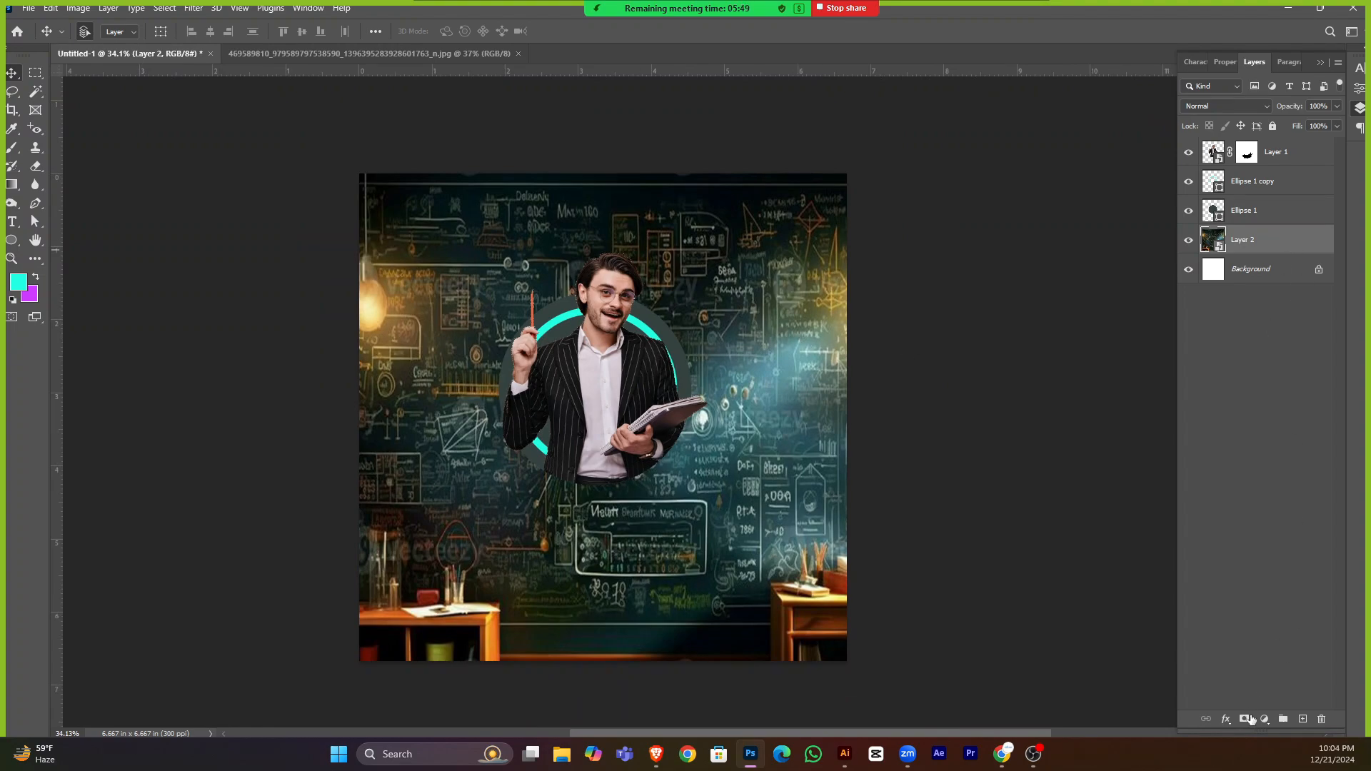
click(1264, 720)
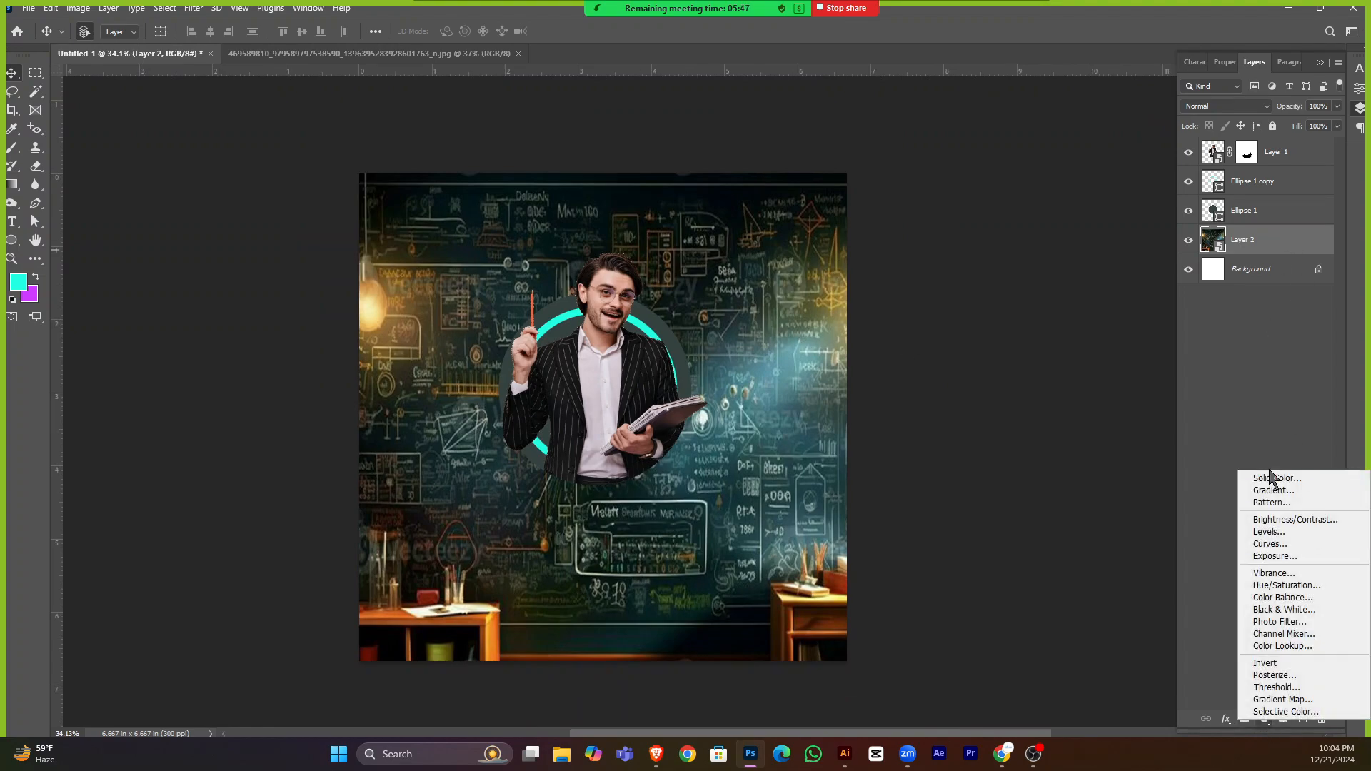
click(1296, 700)
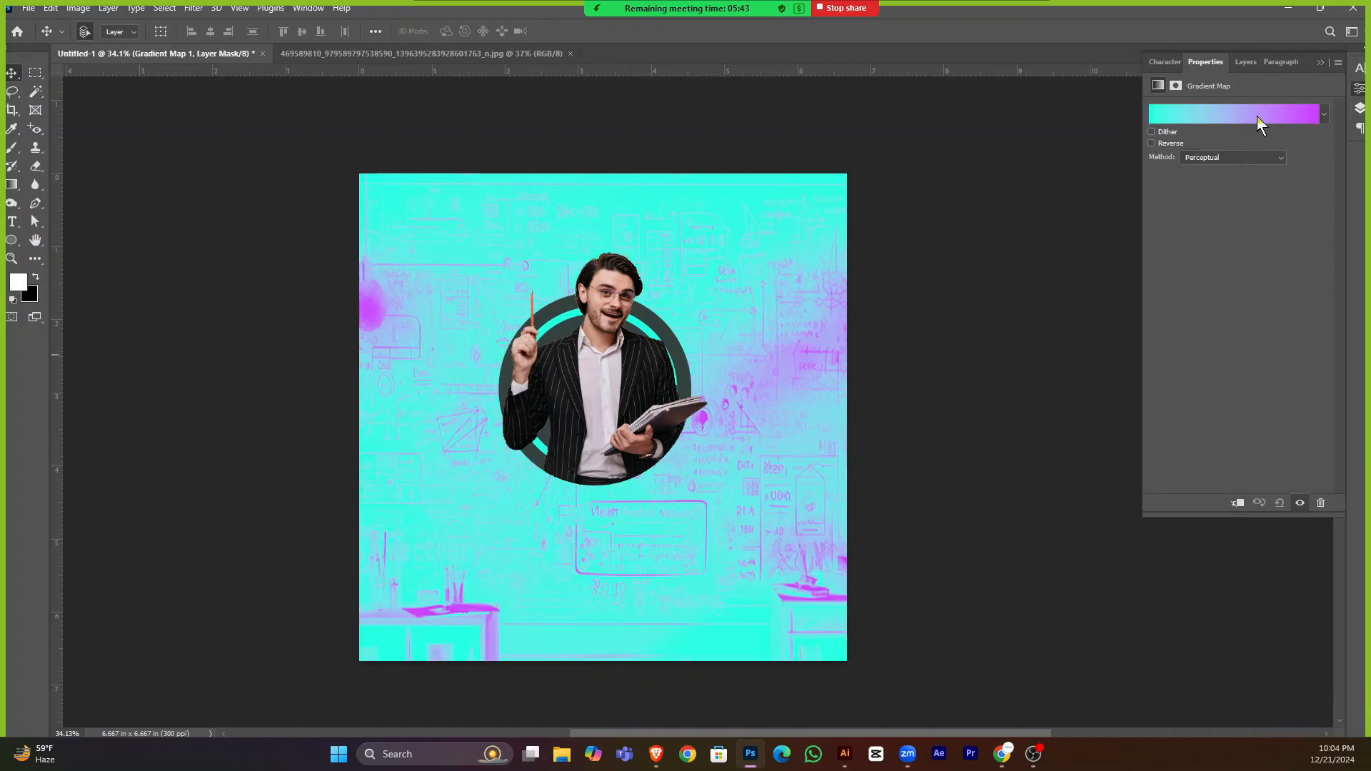
Set the gradient map's starting colour stop to black (000000), keeping the purple end stop, and apply the gradient.
click(1213, 115)
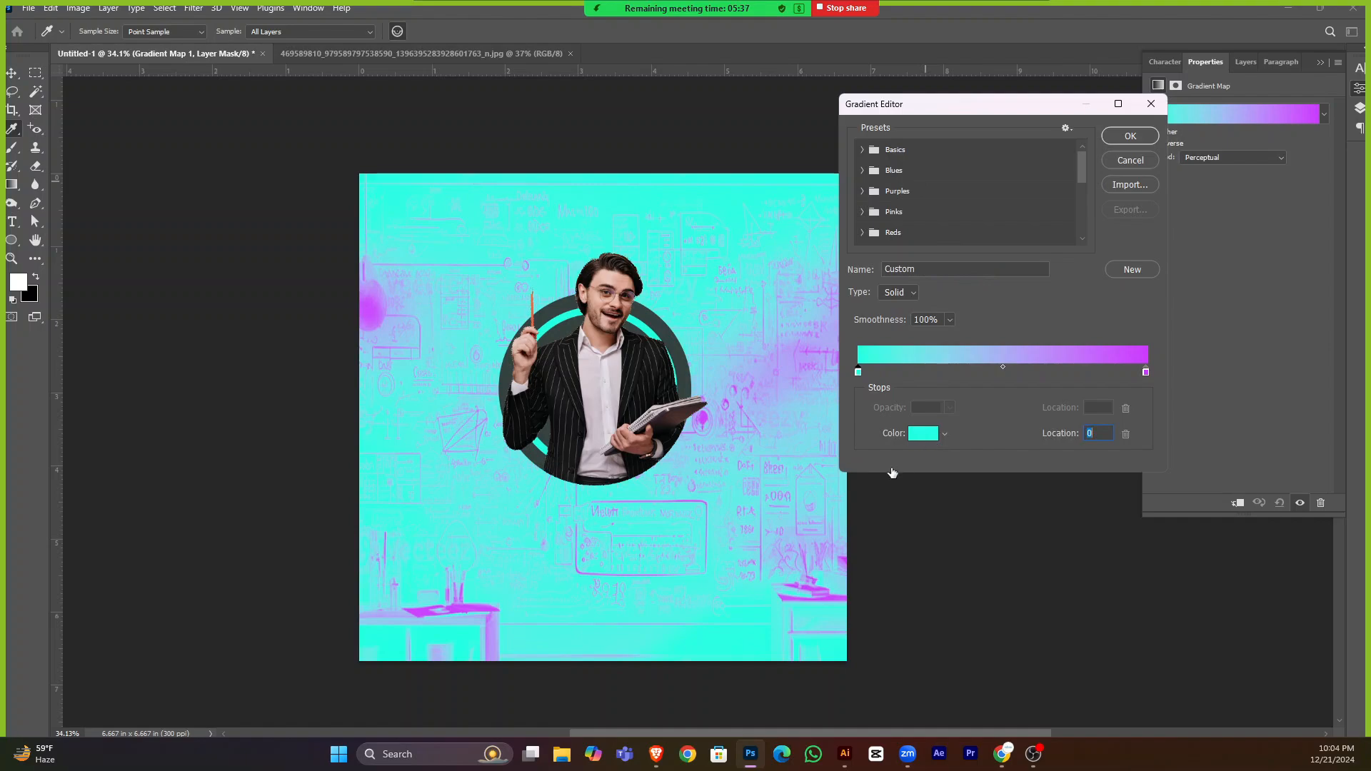
click(922, 433)
text(000000)
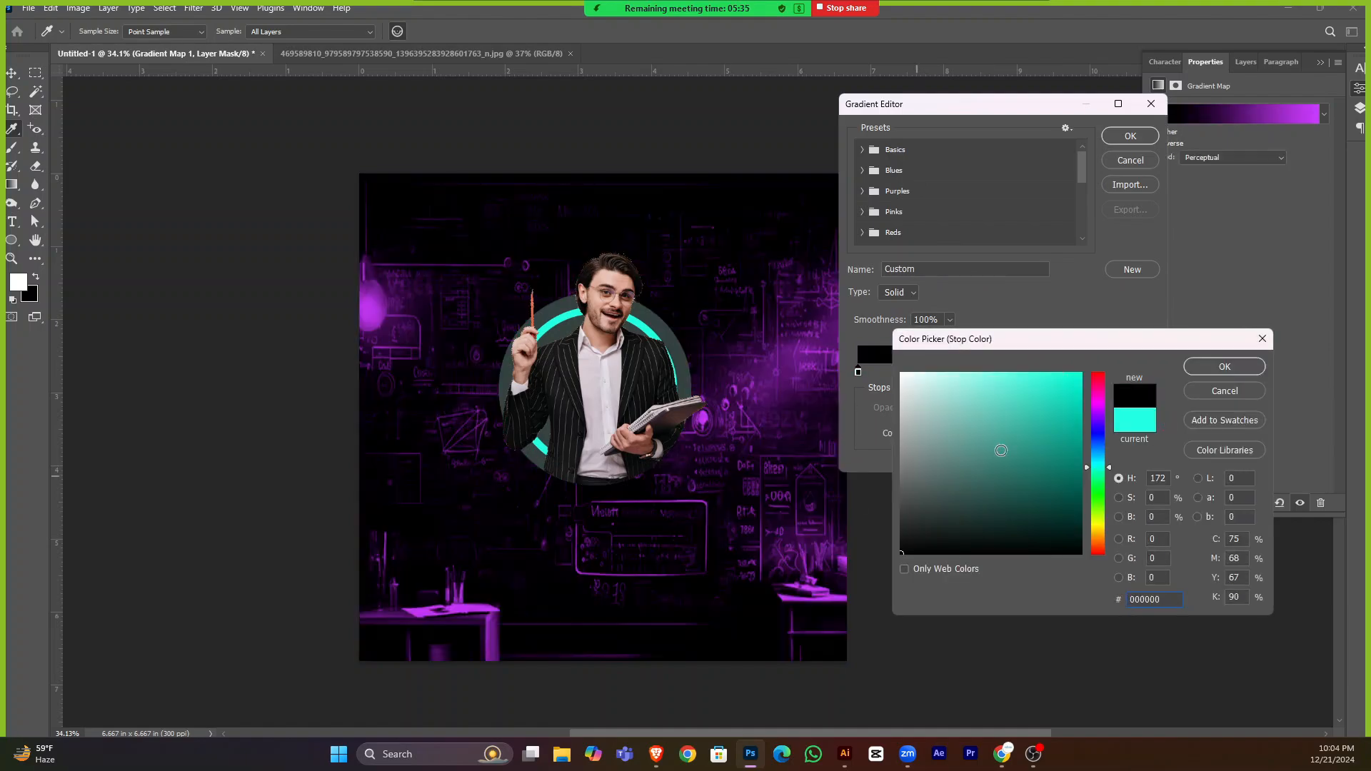
drag(960, 412, 858, 599)
click(1218, 367)
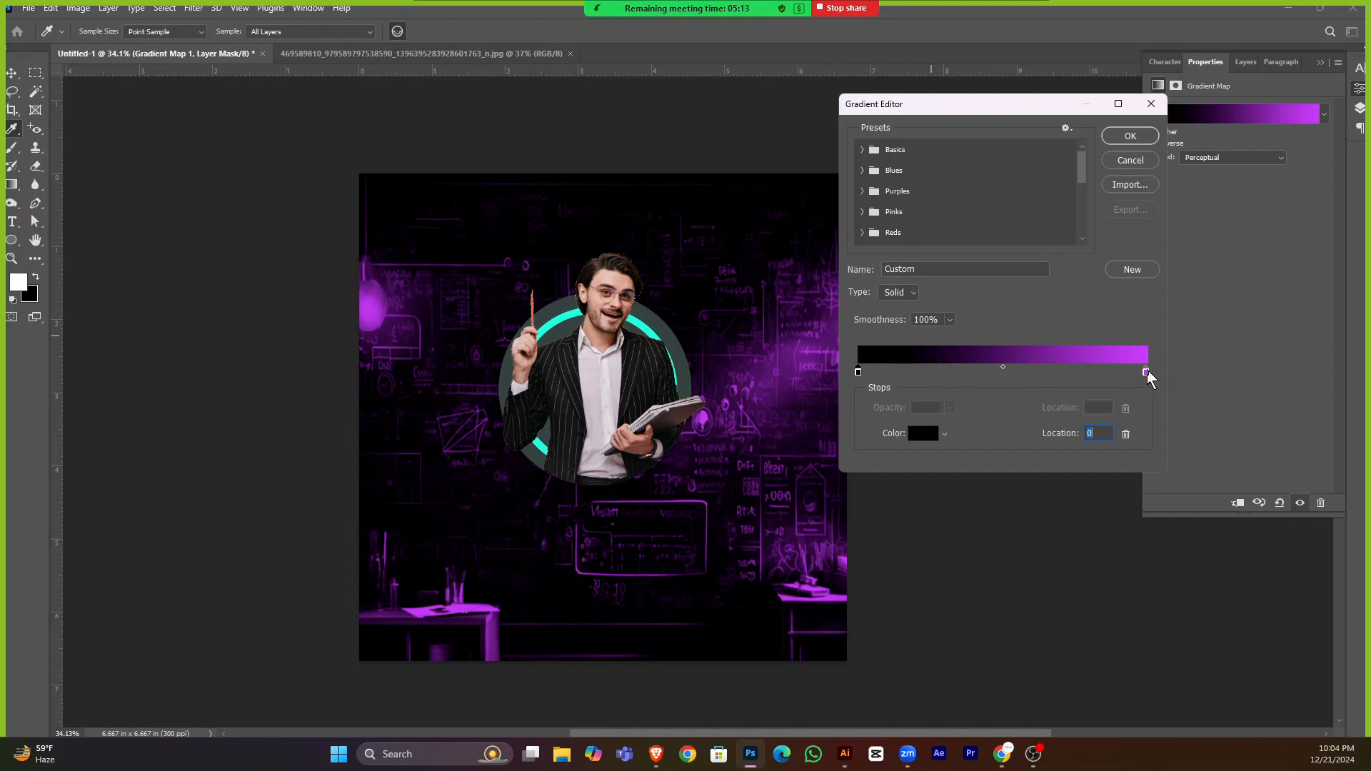
click(1130, 135)
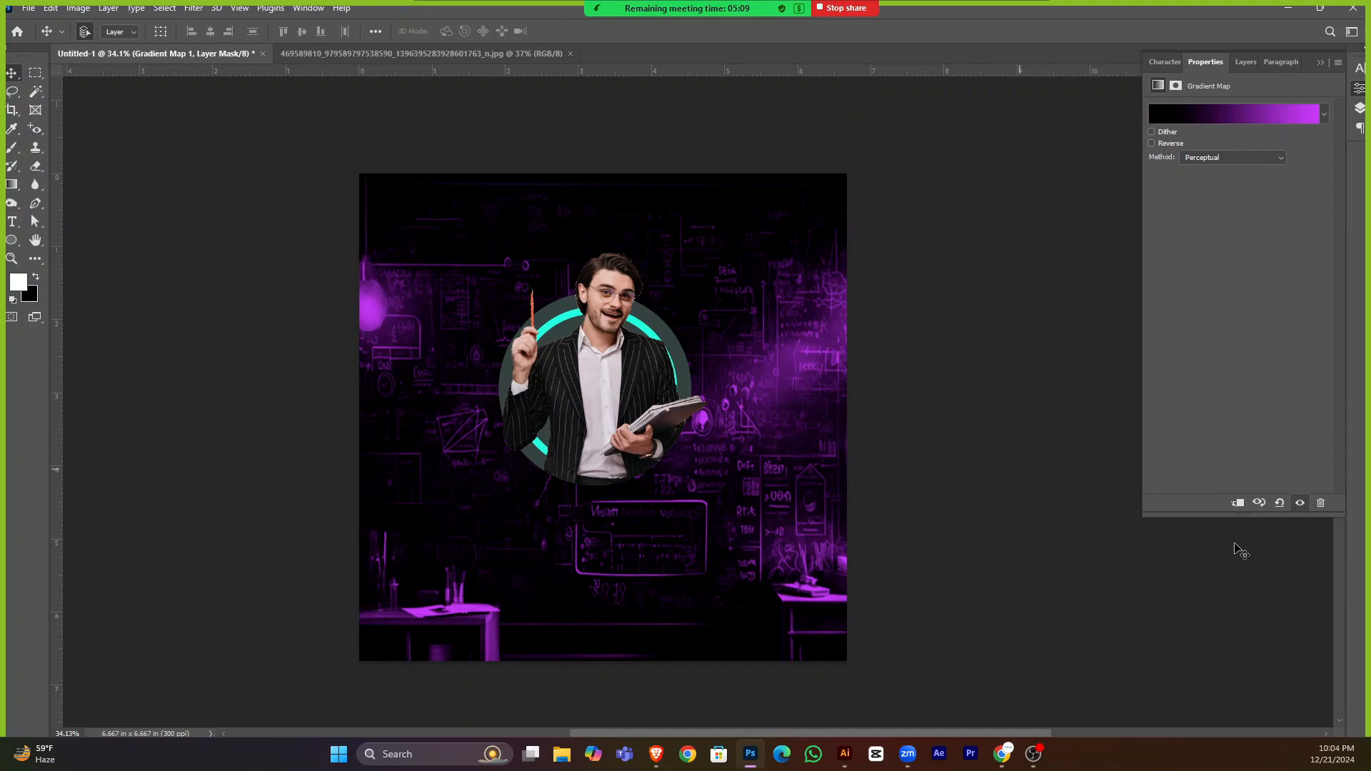
Apply a Gaussian Blur with a radius of 3.2 pixels to the chalkboard image.
click(1320, 62)
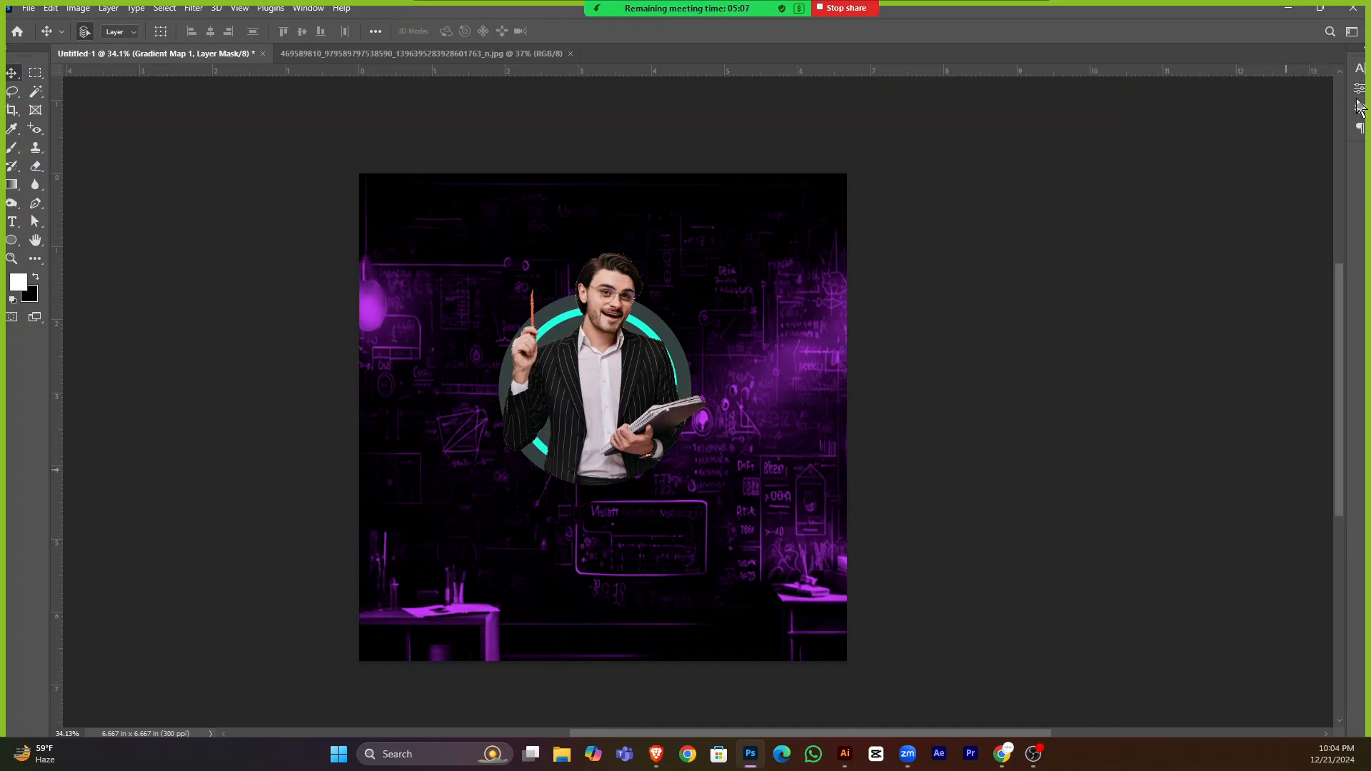
click(1359, 107)
scroll(696, 353, up, 2)
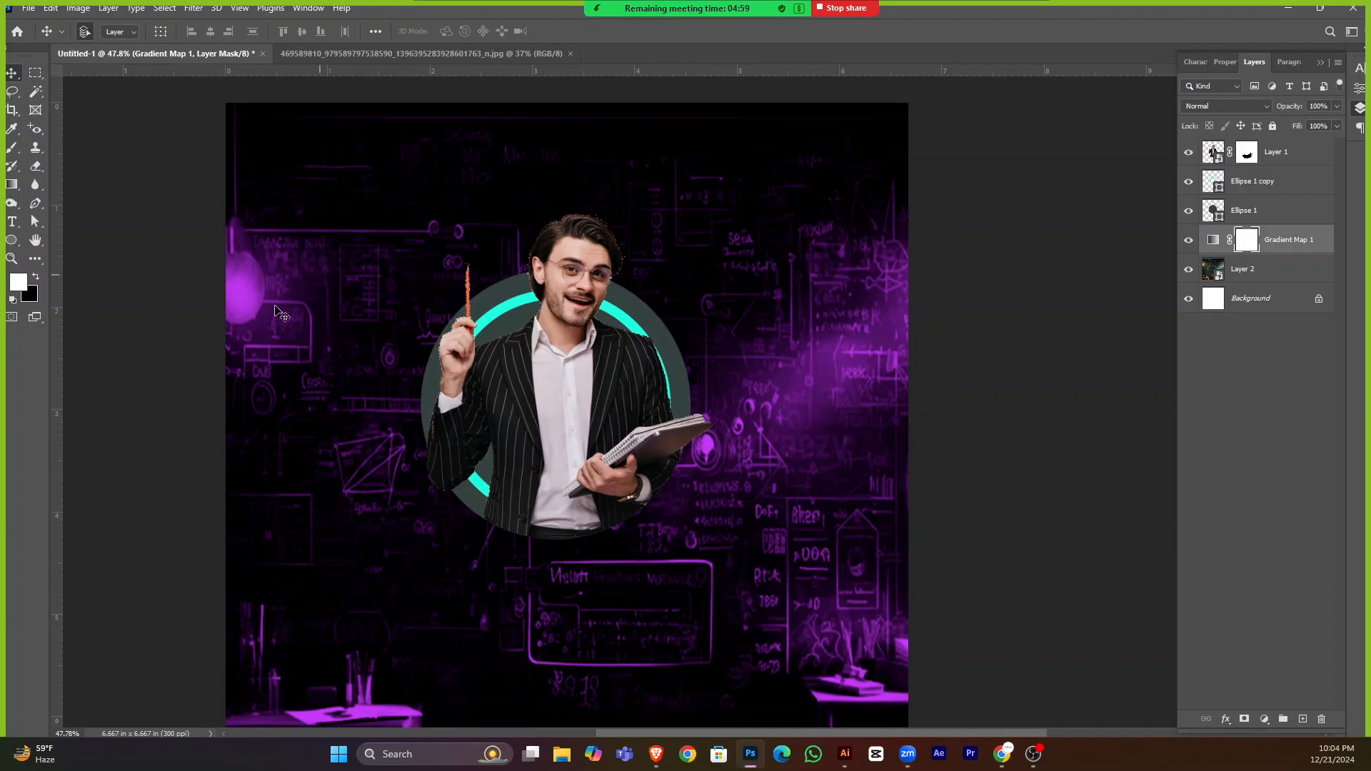
scroll(342, 556, down, 2)
scroll(860, 447, up, 2)
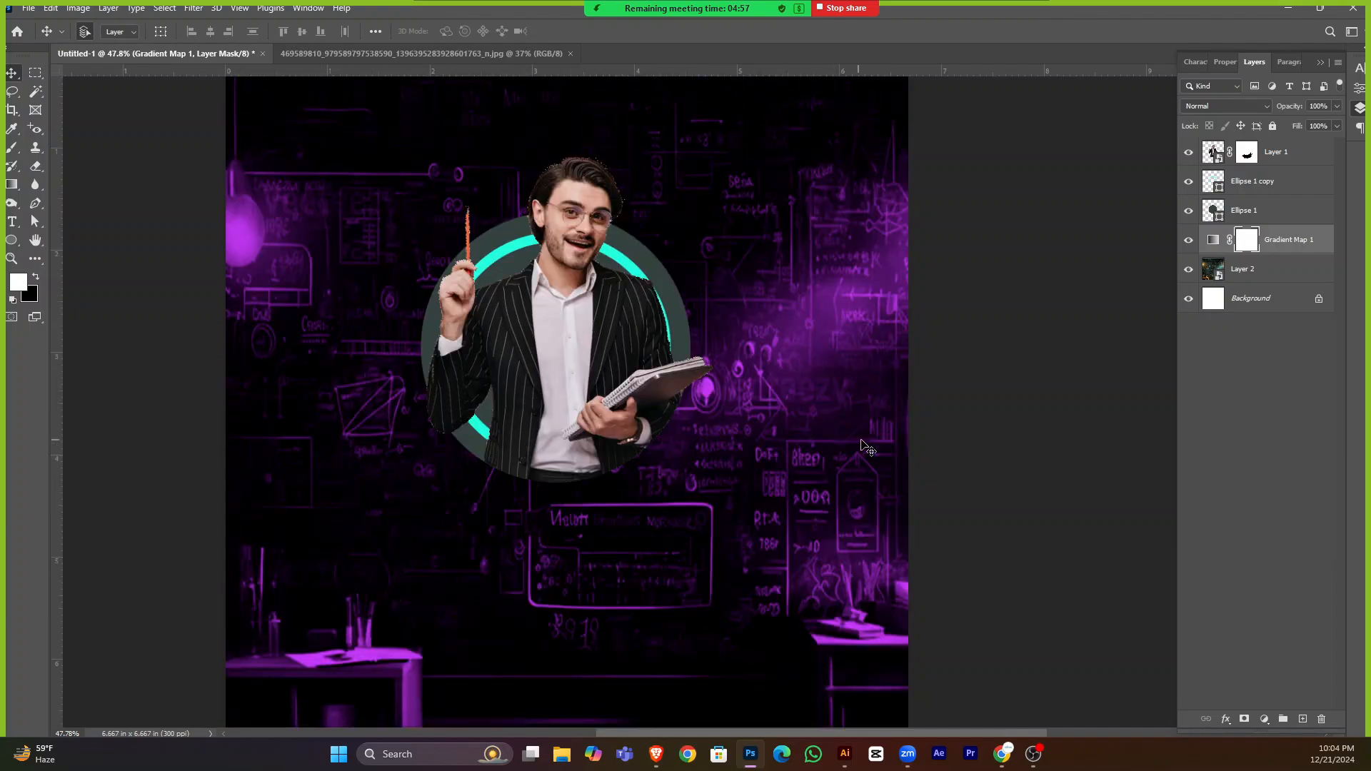
scroll(816, 363, down, 2)
click(1272, 279)
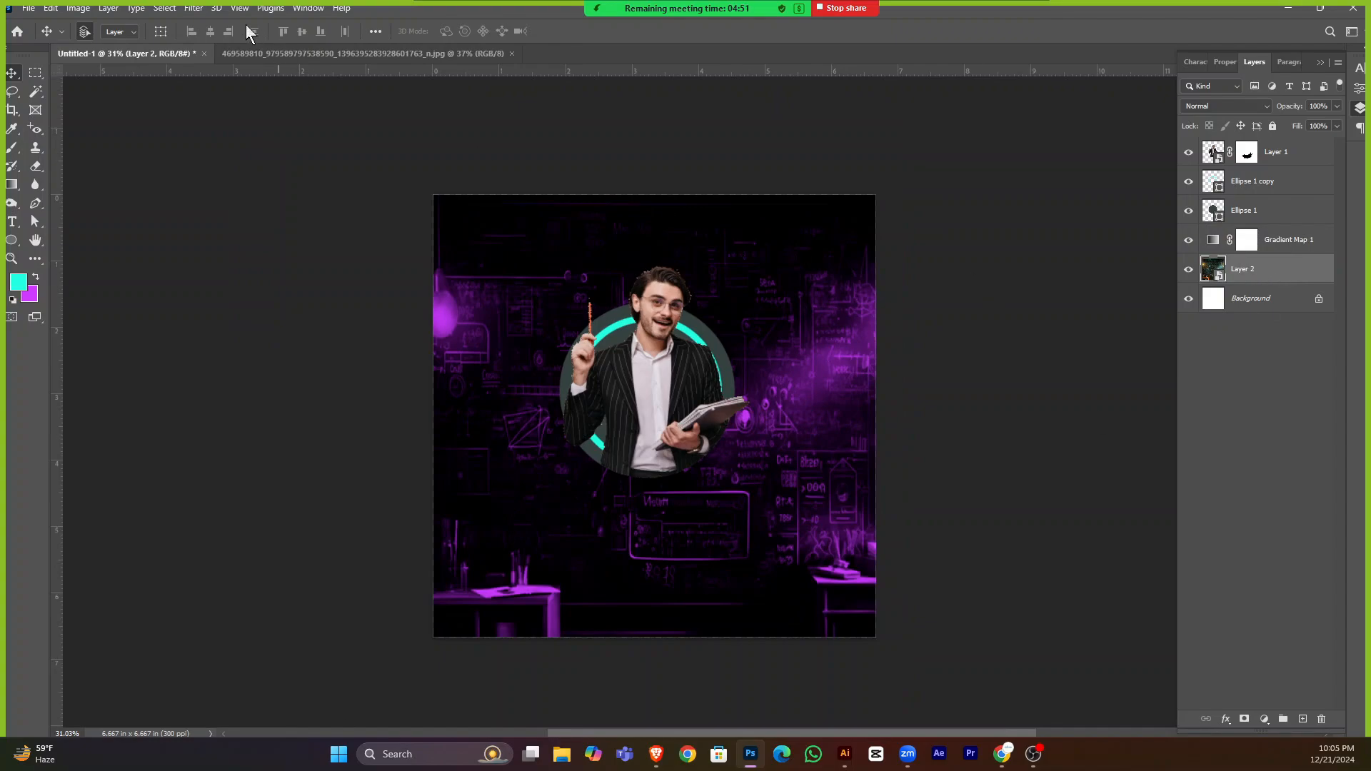
click(193, 8)
mouse_move(221, 182)
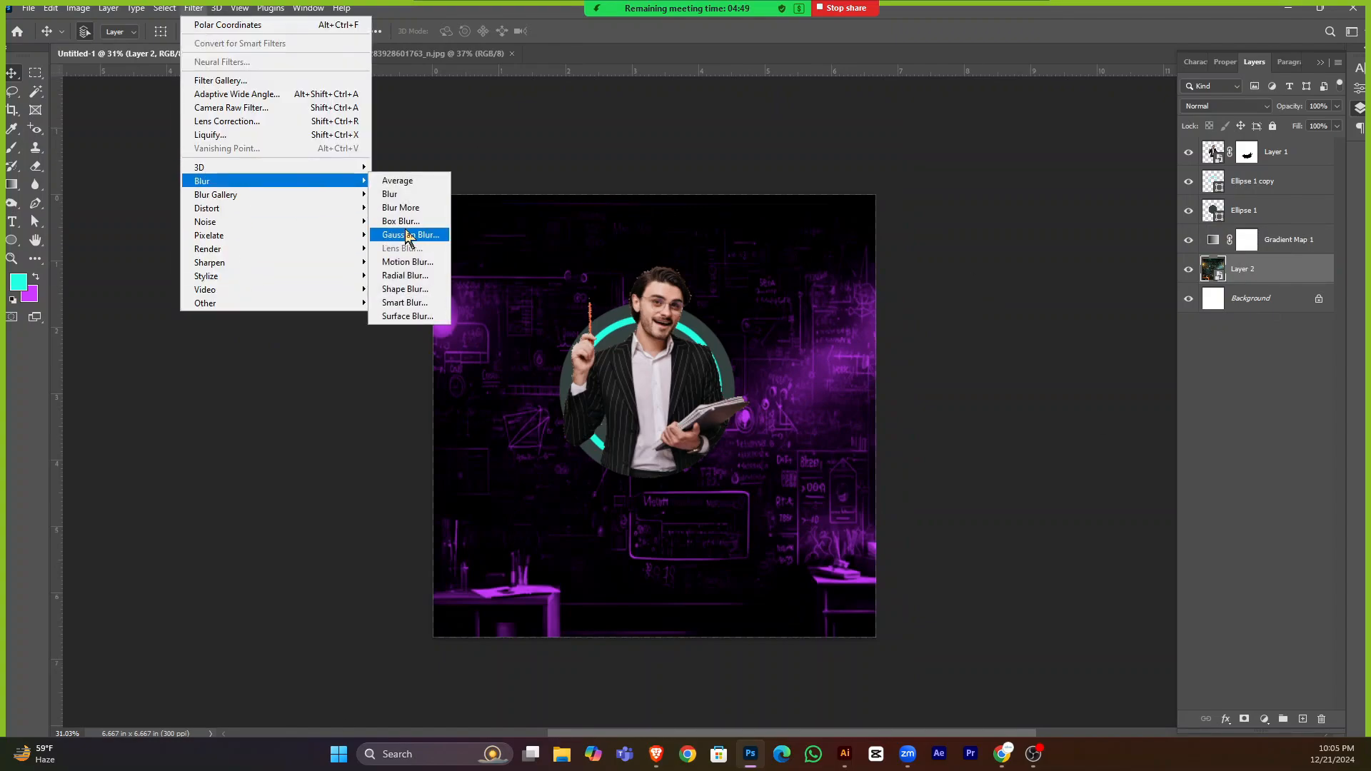
click(403, 235)
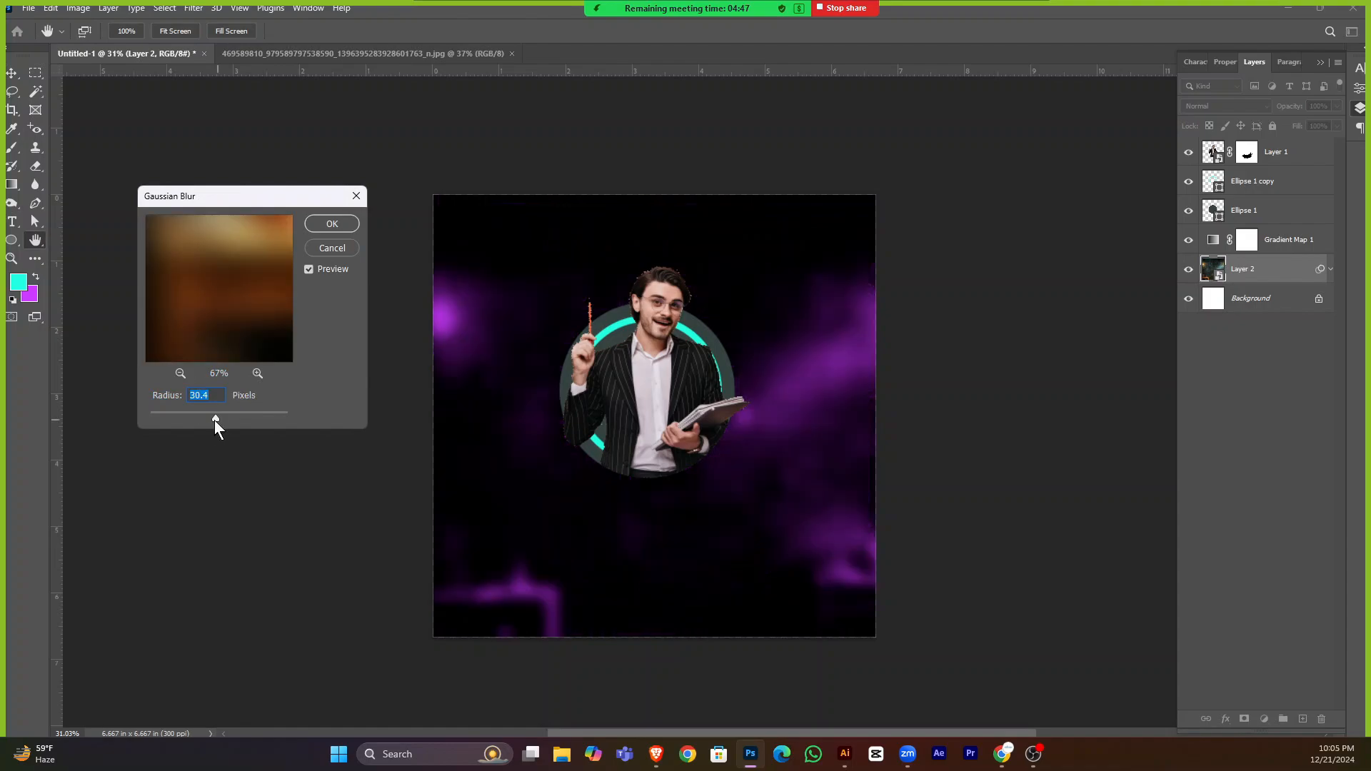
drag(187, 421, 175, 417)
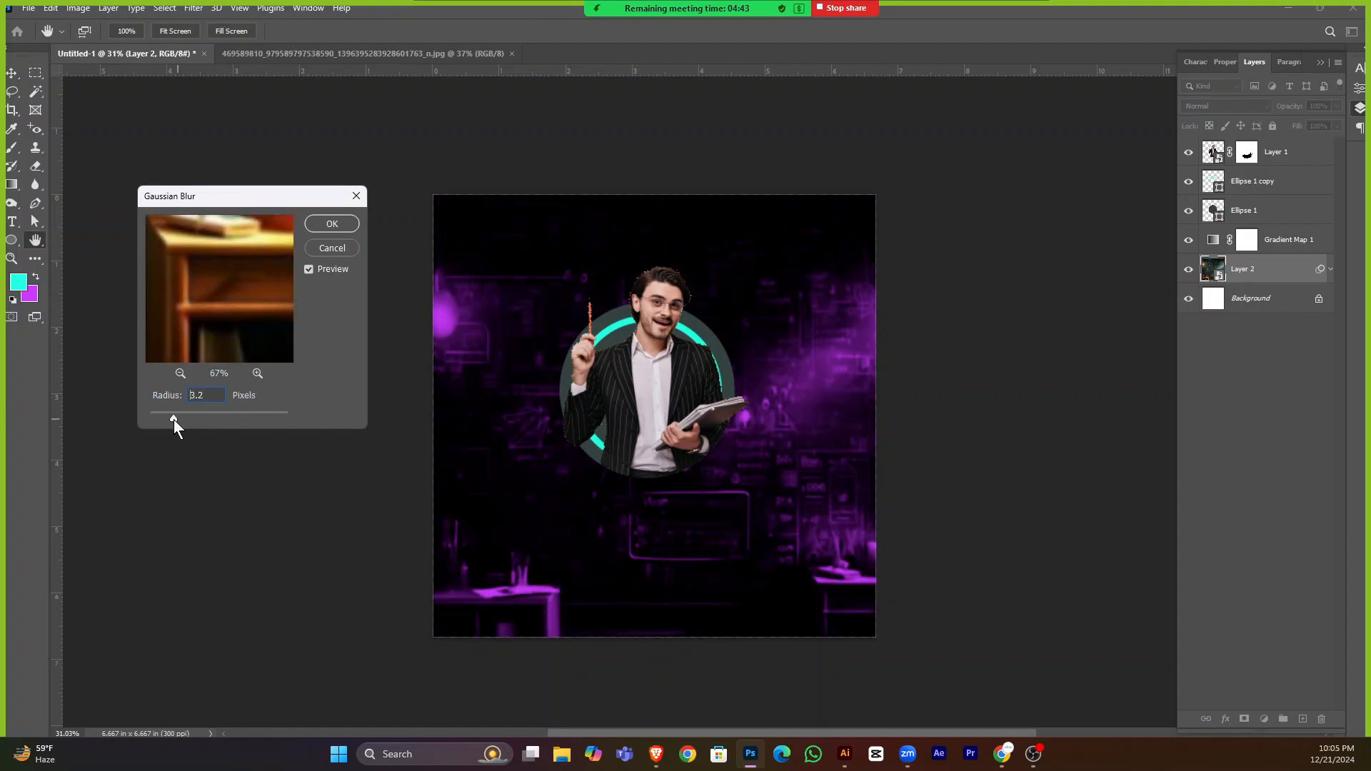
click(333, 224)
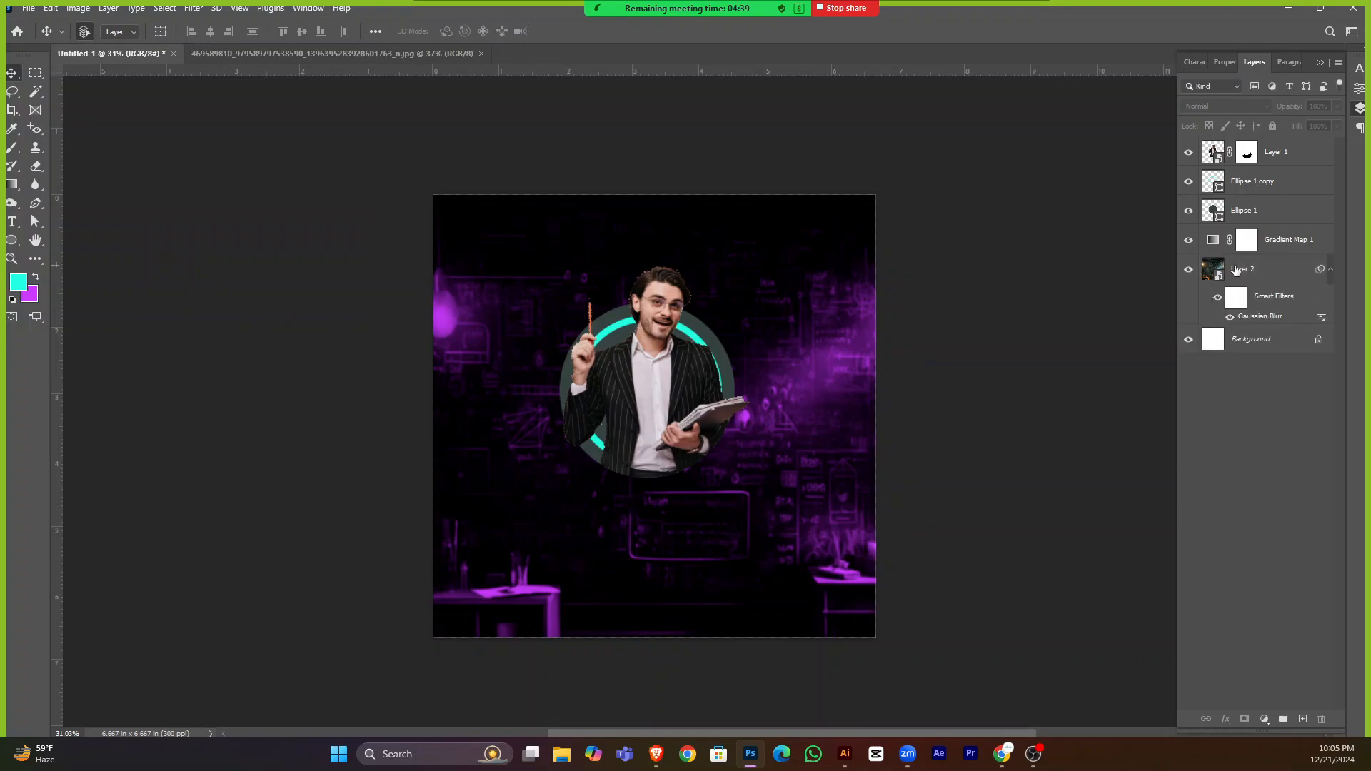
Add a Levels adjustment clipped to the chalkboard image and lower its white input level to 175.
click(1265, 275)
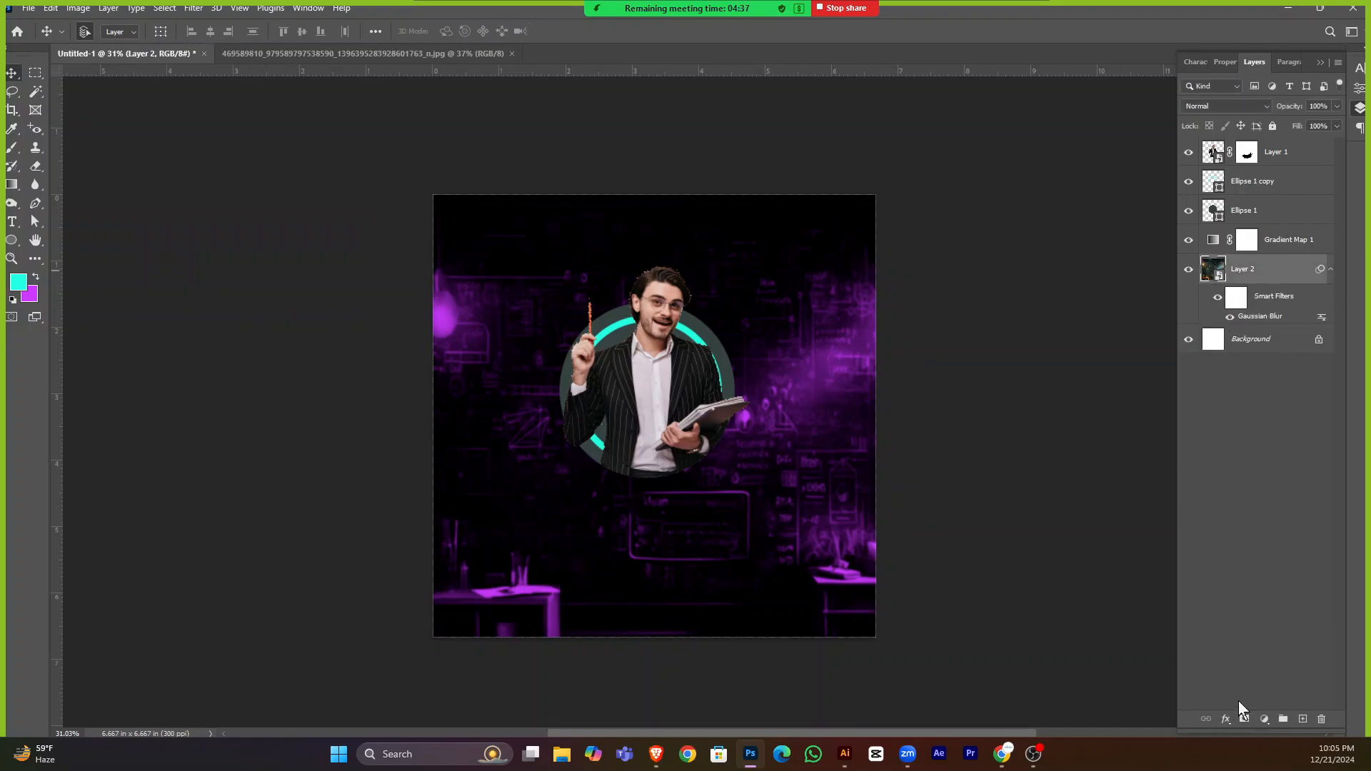
click(1263, 720)
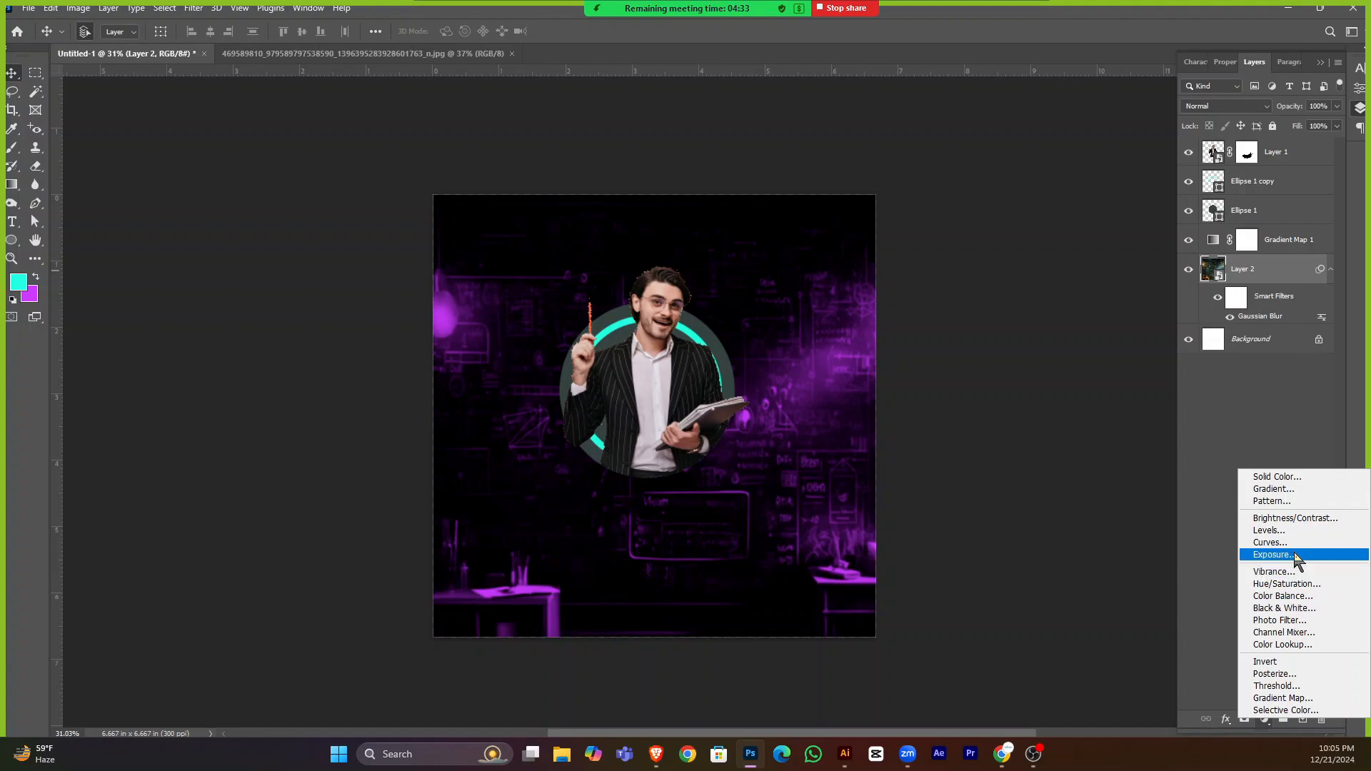
click(1269, 530)
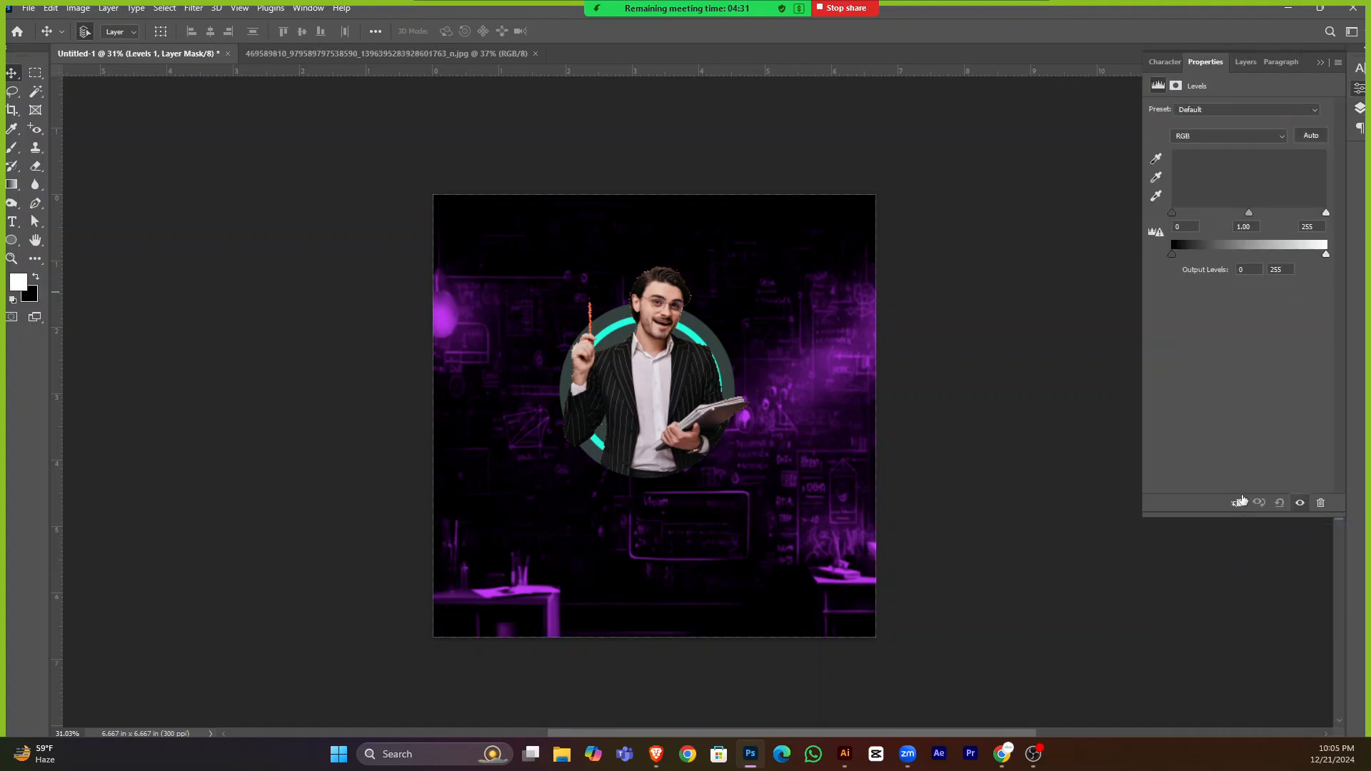
mouse_move(1254, 219)
mouse_down()
mouse_move(1265, 216)
mouse_move(1244, 220)
mouse_up()
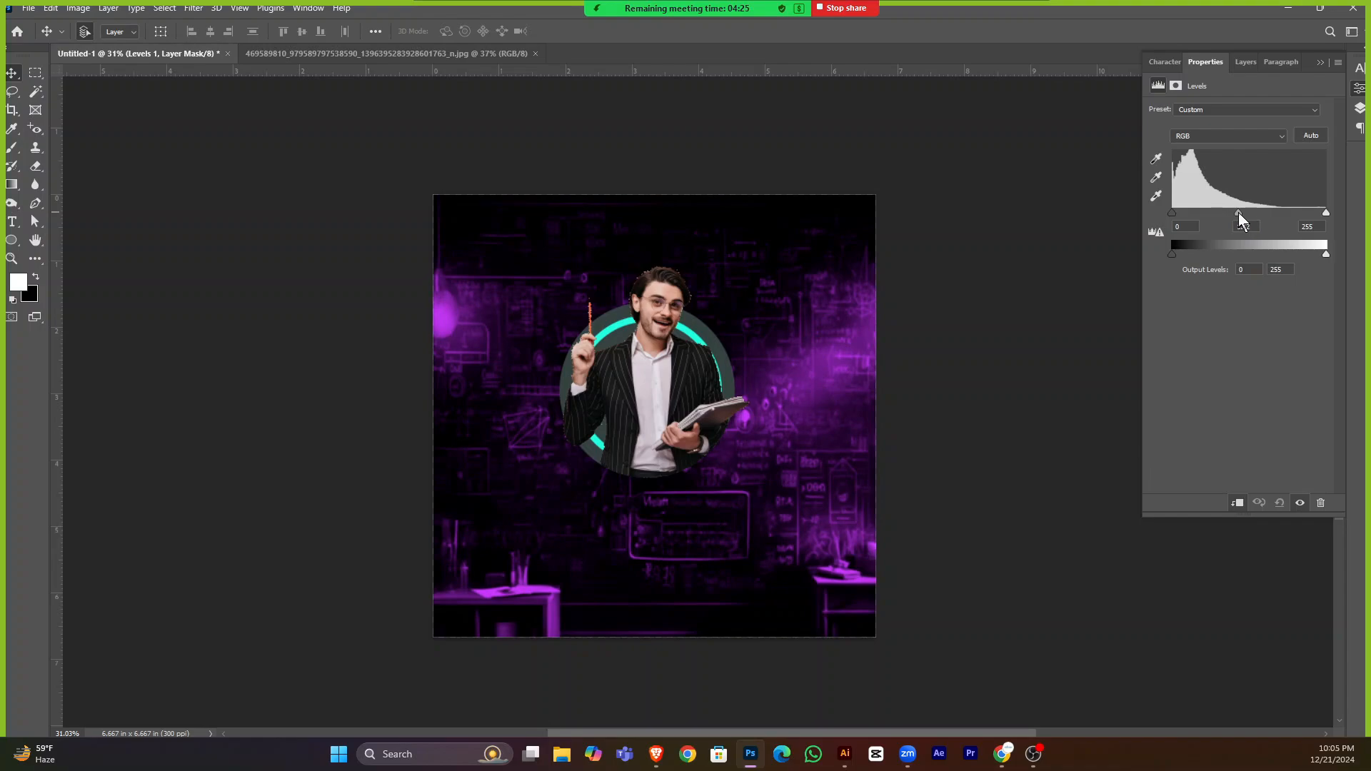
drag(1325, 214, 1308, 215)
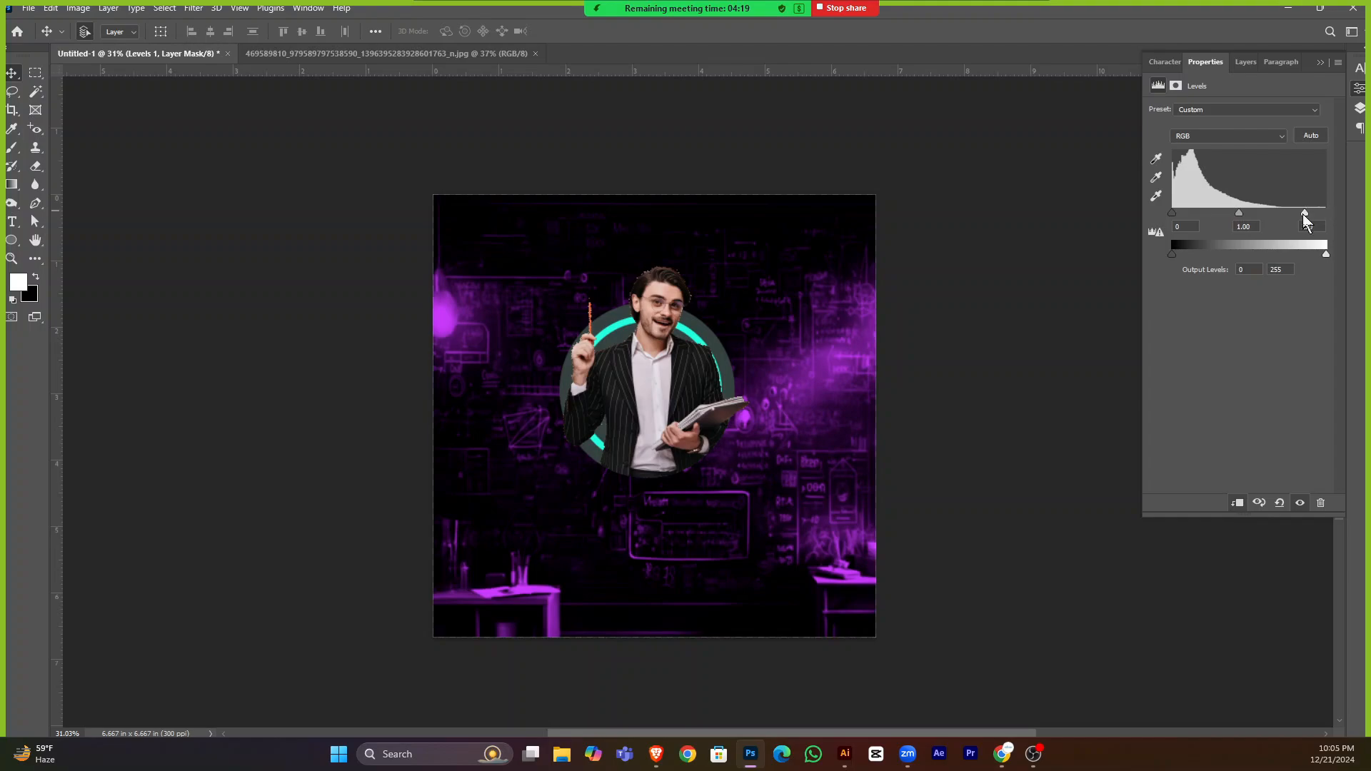
drag(1303, 215, 1287, 216)
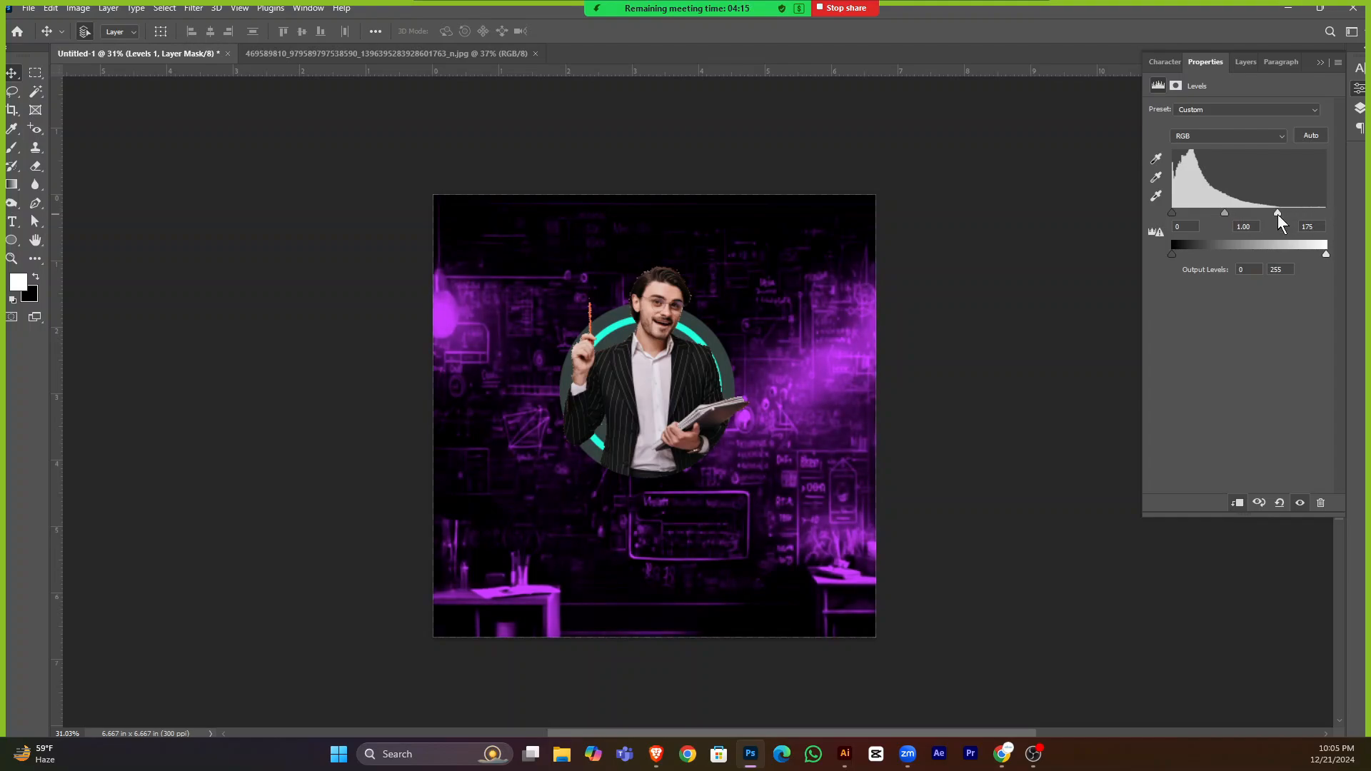
click(1320, 62)
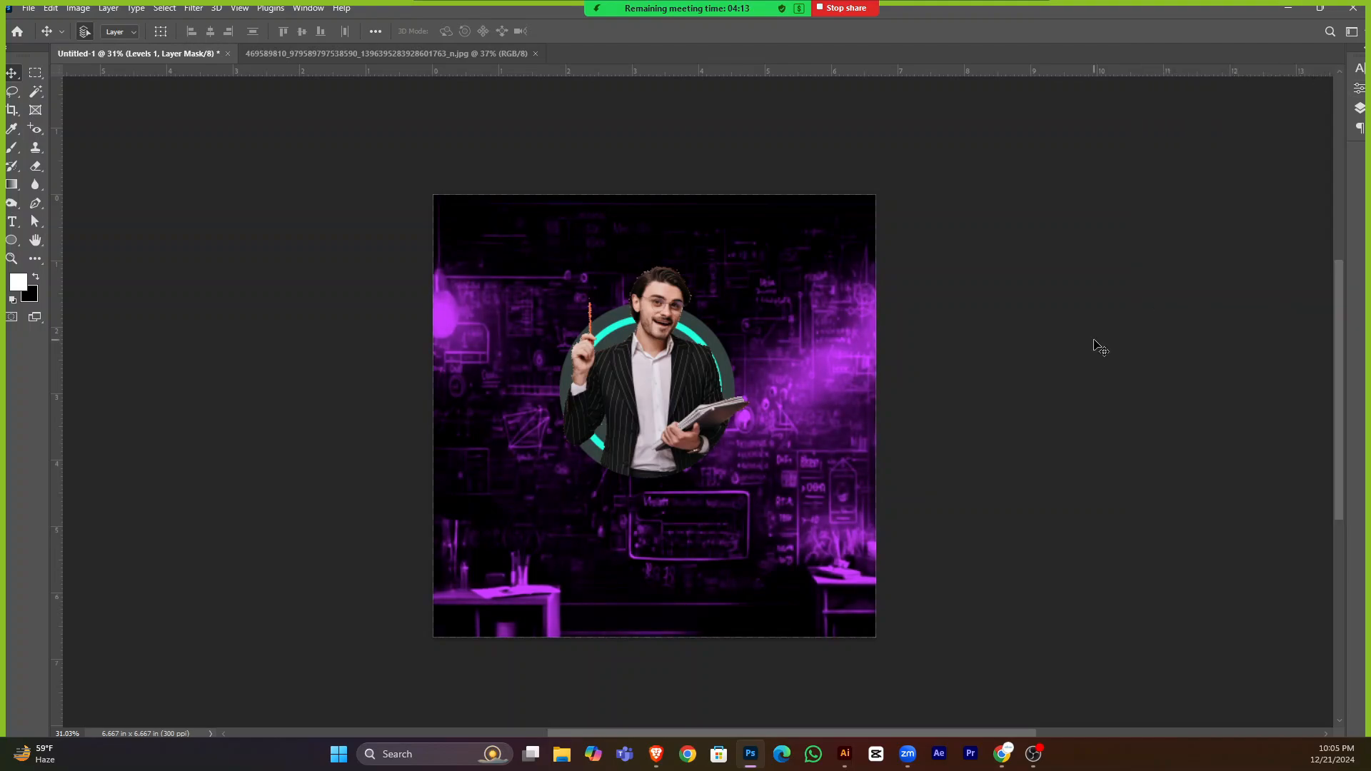
Change the fill of the dark grey circle behind the teacher to white (ffffff).
click(1094, 341)
scroll(589, 459, up, 2)
scroll(624, 488, up, 4)
scroll(626, 490, down, 2)
scroll(688, 509, down, 4)
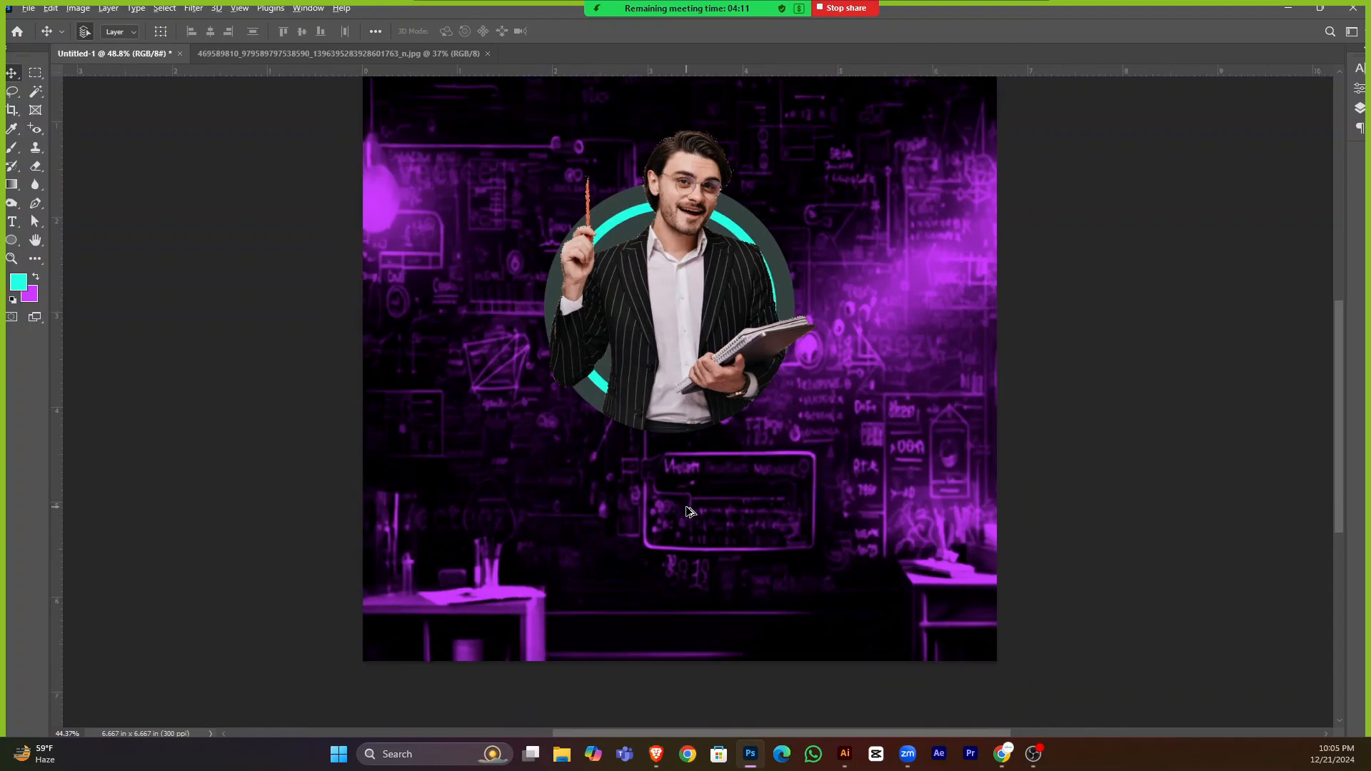
click(798, 529)
scroll(815, 220, up, 3)
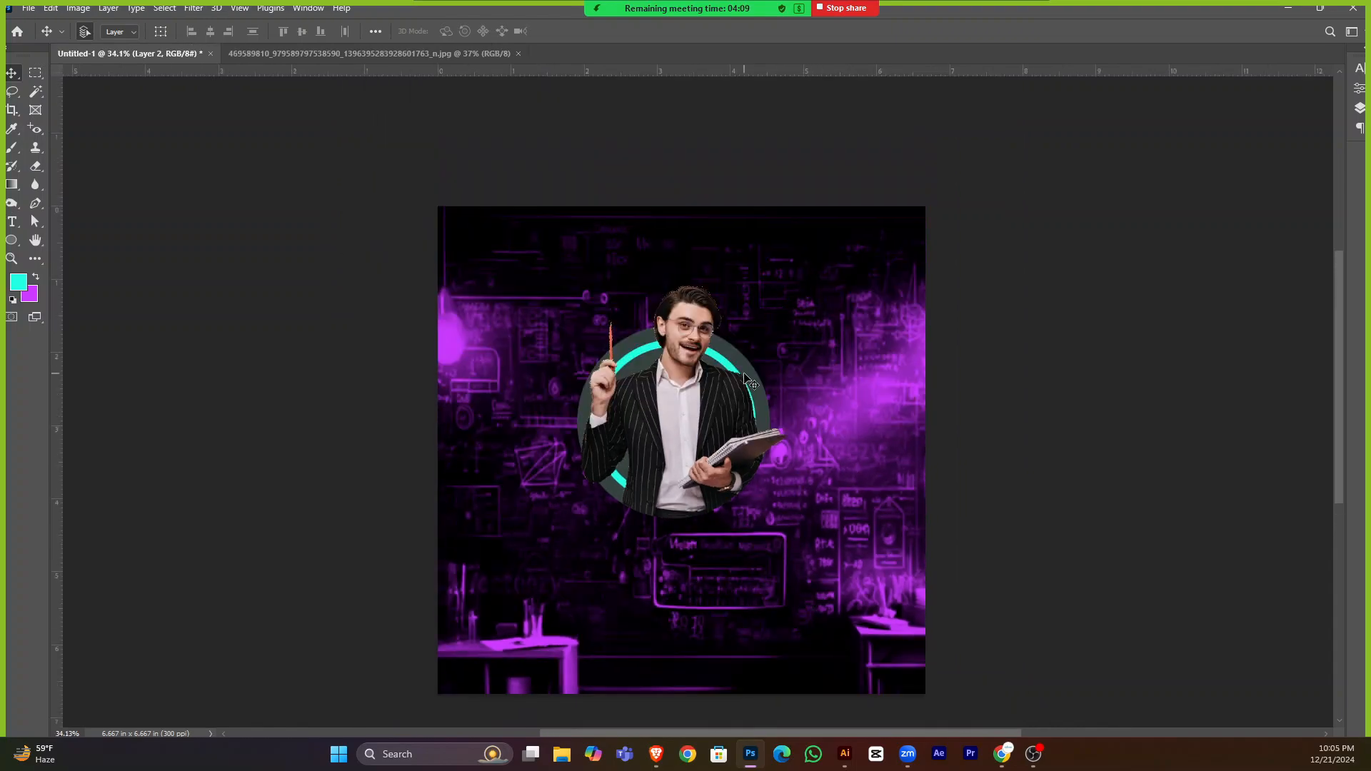
scroll(743, 374, up, 4)
click(735, 346)
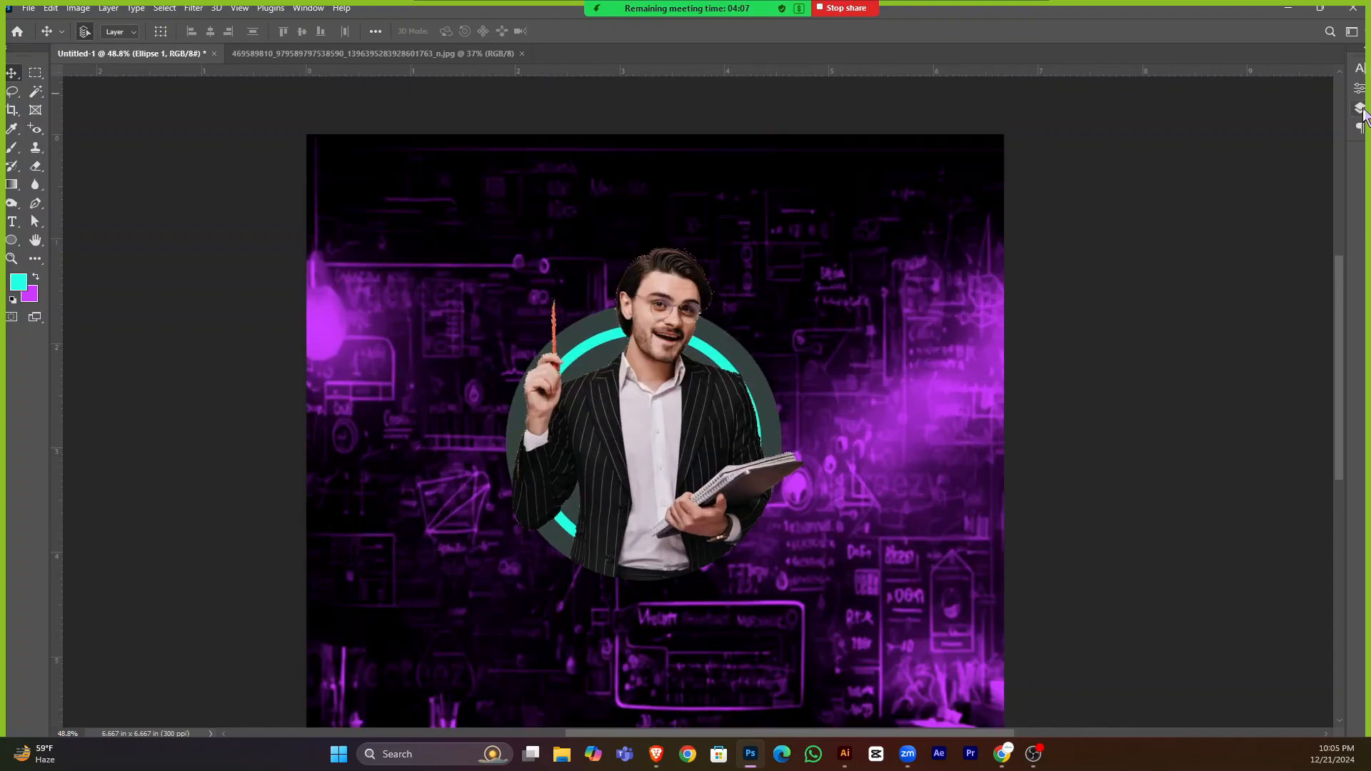
click(1360, 107)
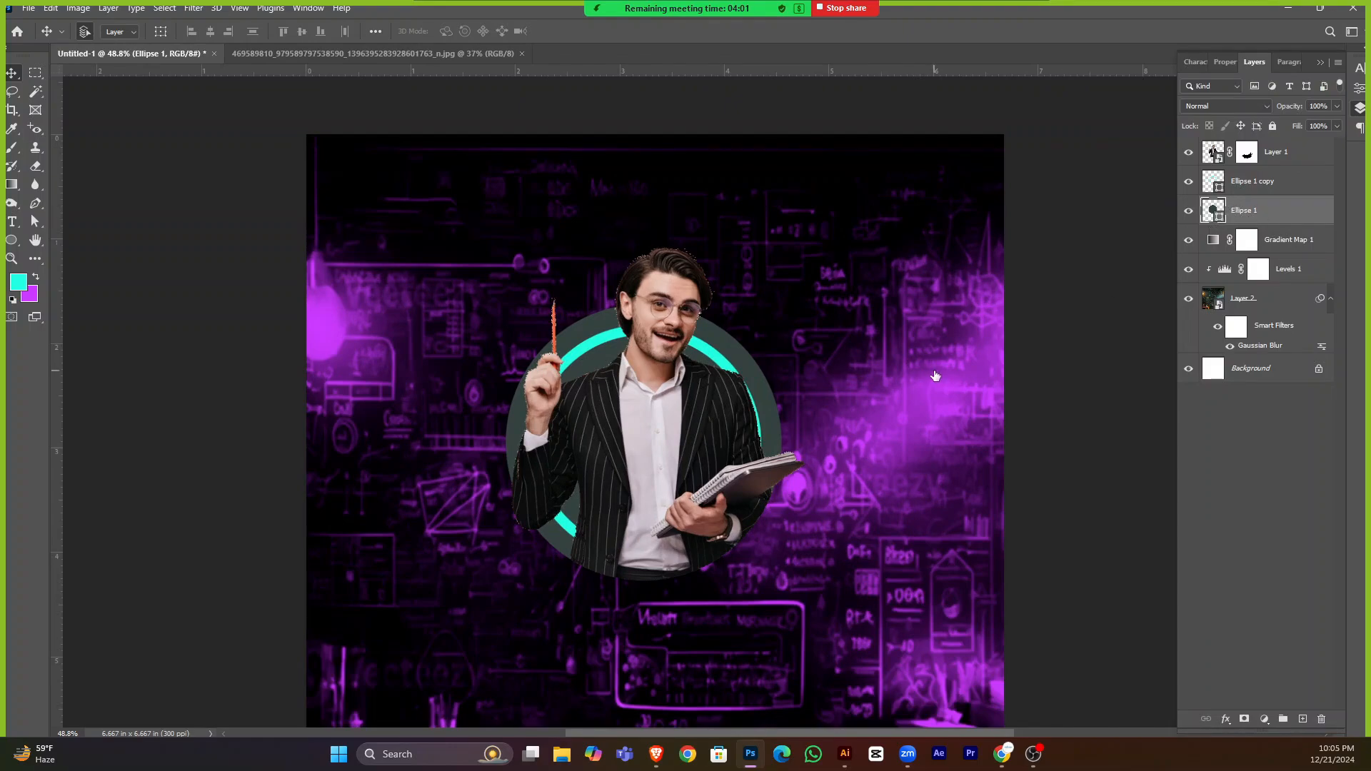
drag(902, 459, 824, 260)
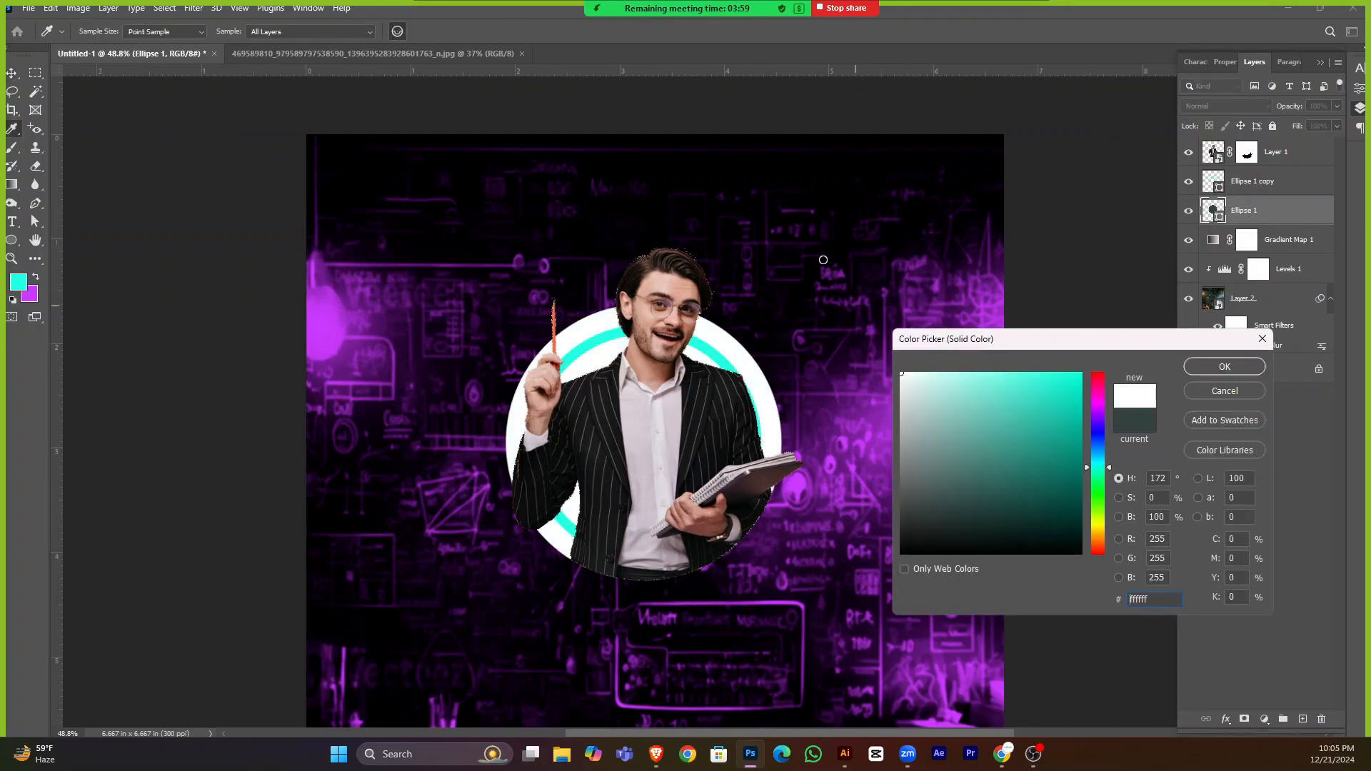
click(1223, 368)
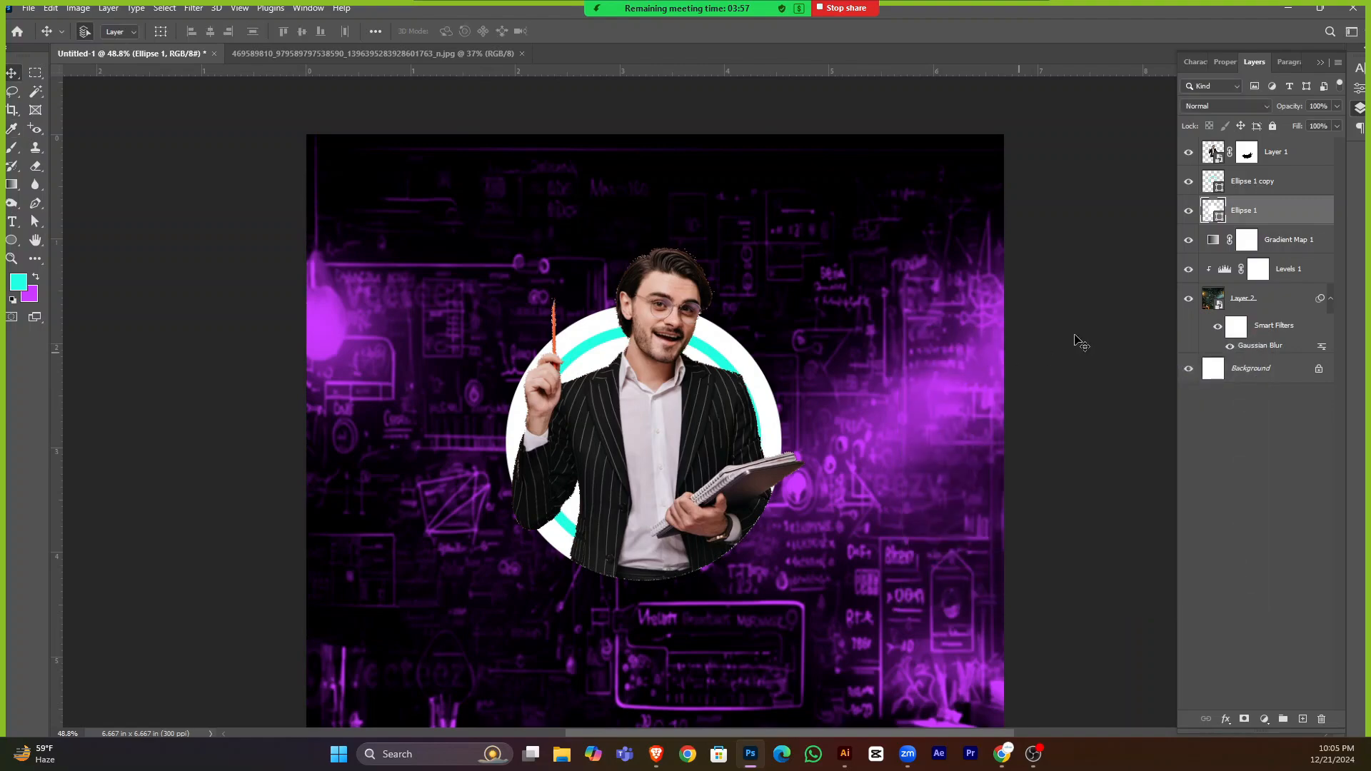
Pick bright purple (bc00ff) as the colour of the Ellipse 1 copy ring layer.
ctrl+click(1241, 207)
click(1227, 190)
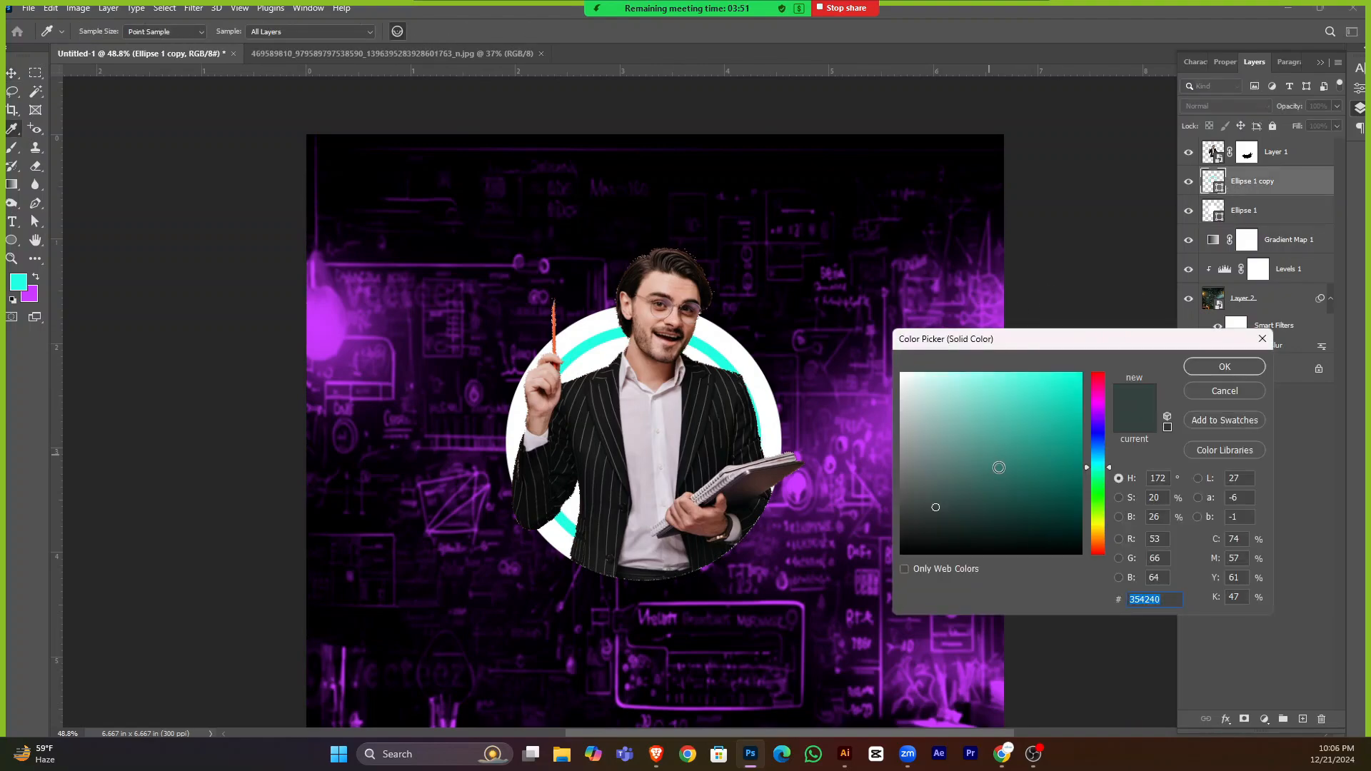
drag(999, 467, 1084, 362)
drag(978, 406, 980, 362)
click(987, 311)
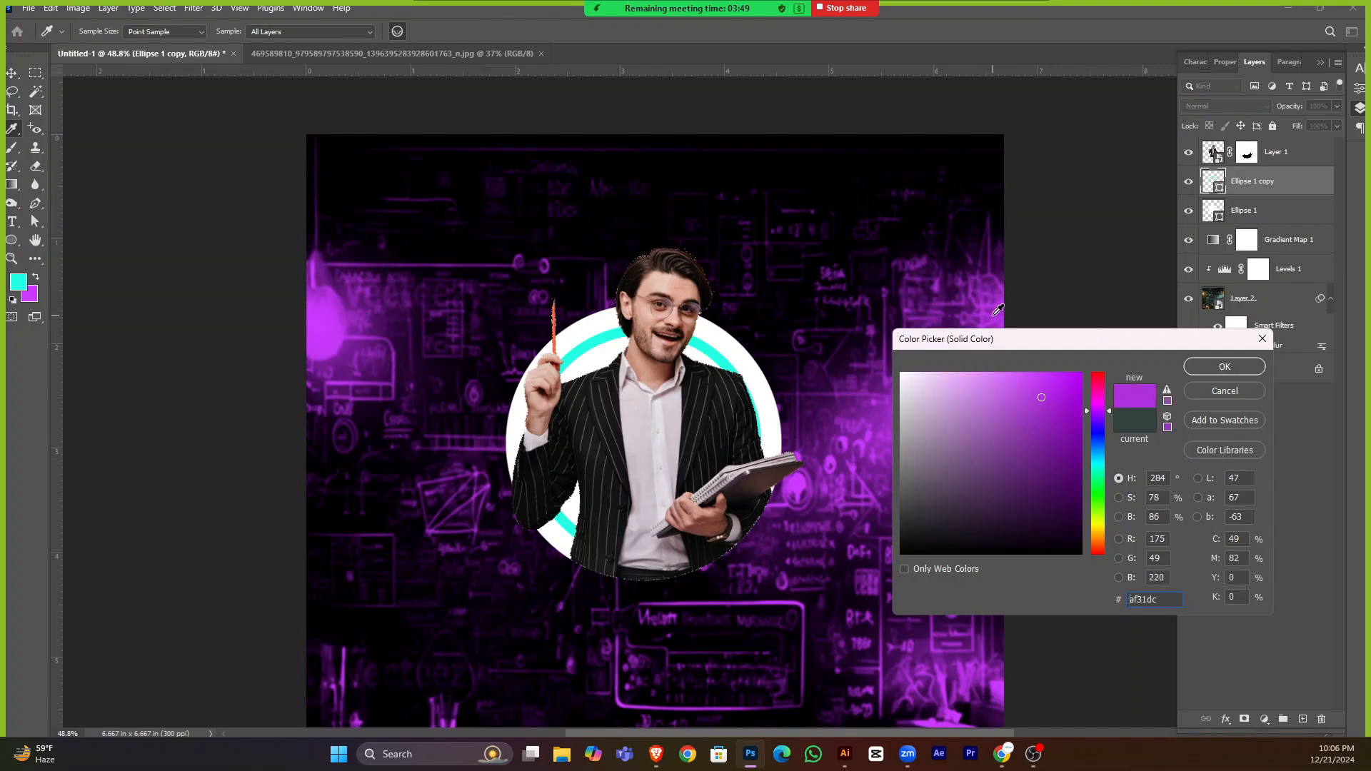
drag(961, 454, 1082, 371)
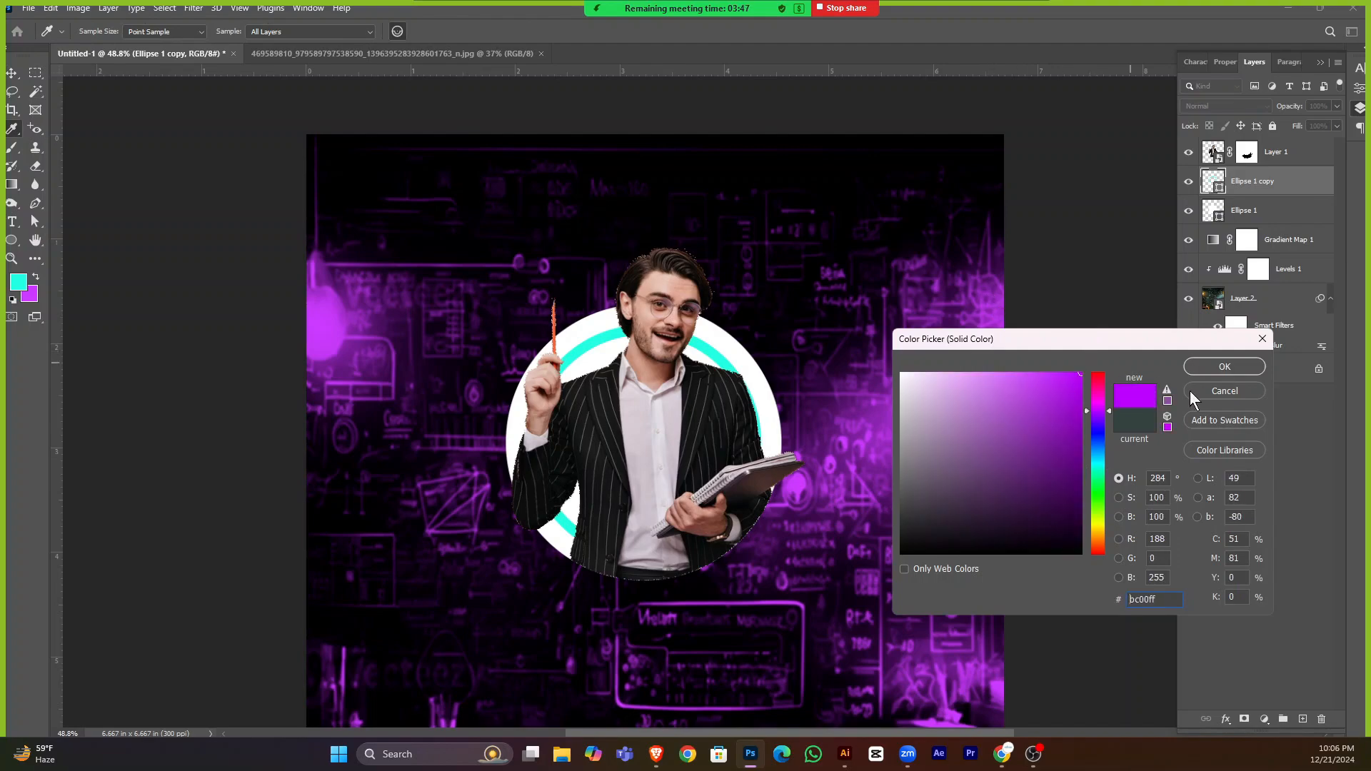
Recolour the stroke of the Ellipse 1 copy ring to the purple bc00ff.
click(1205, 370)
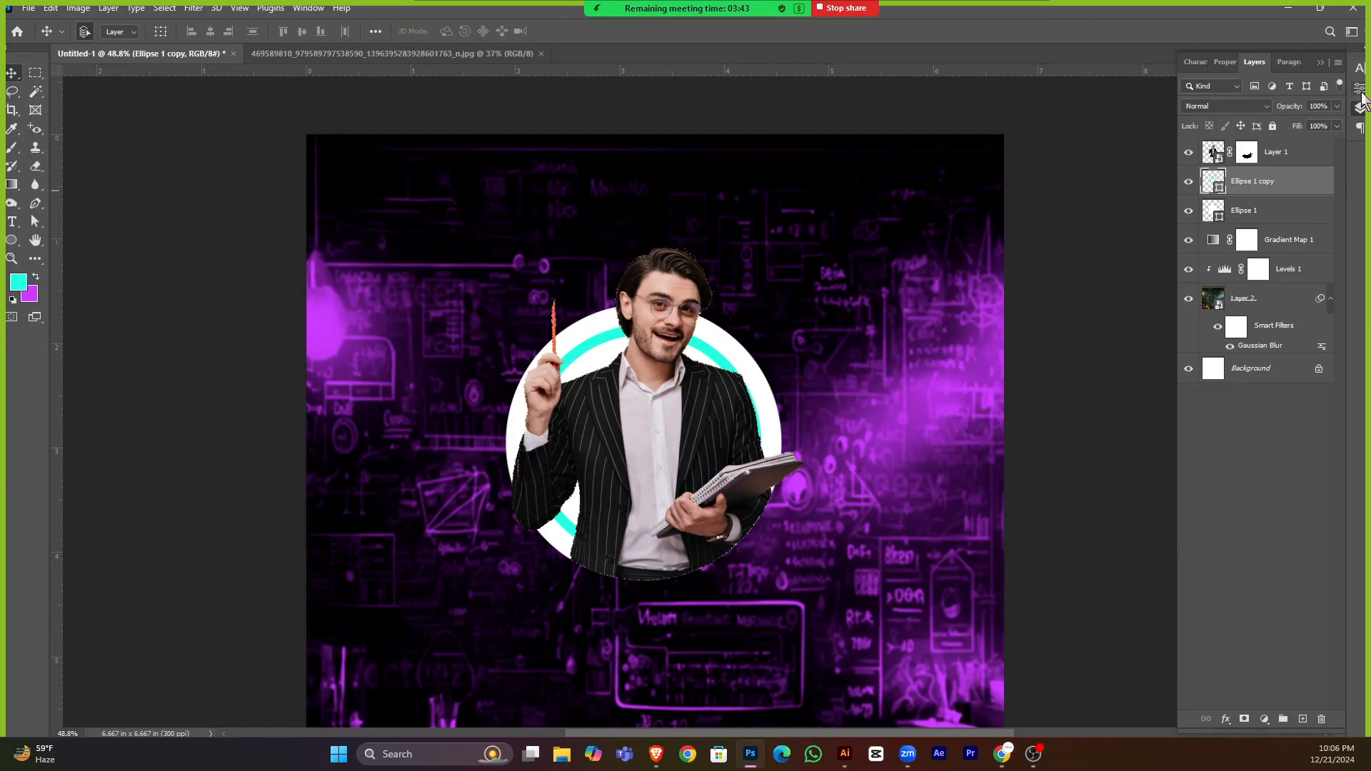
click(1358, 87)
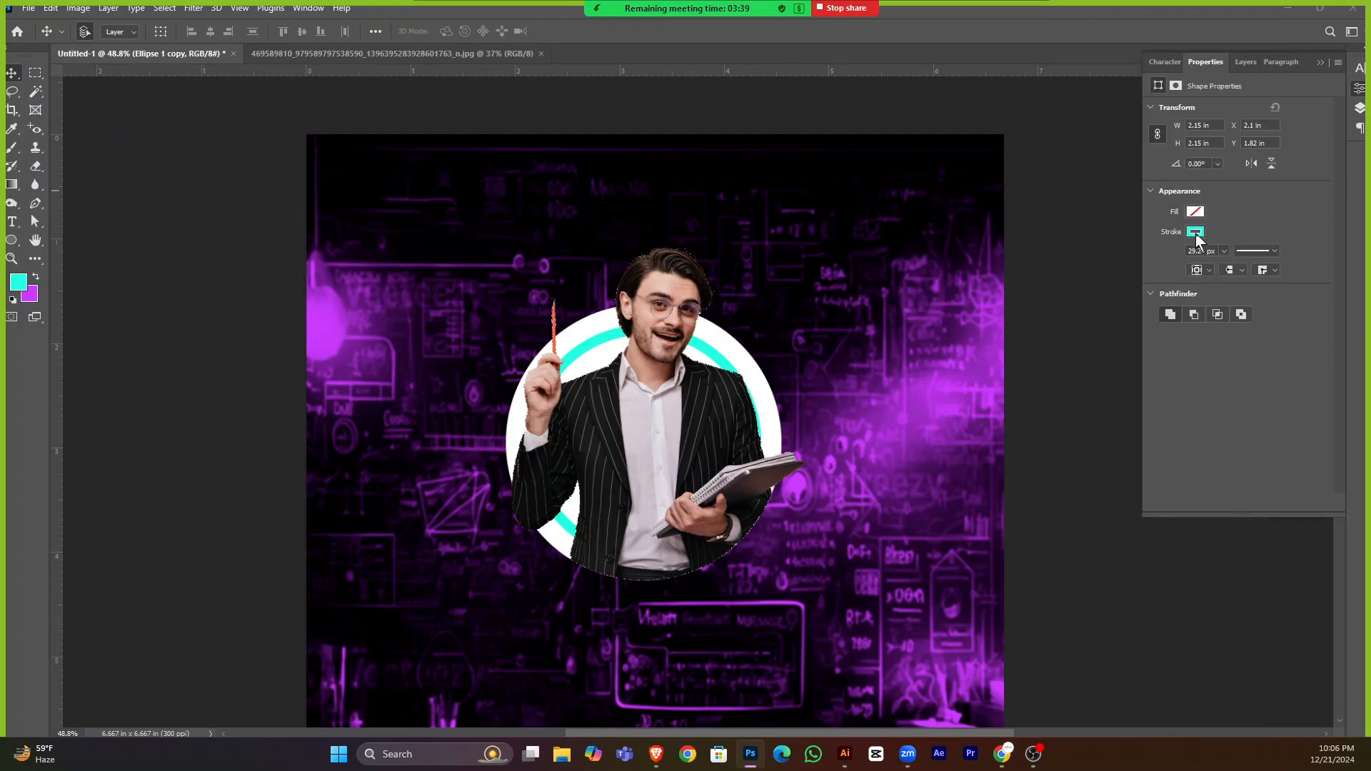
click(1195, 232)
click(1161, 305)
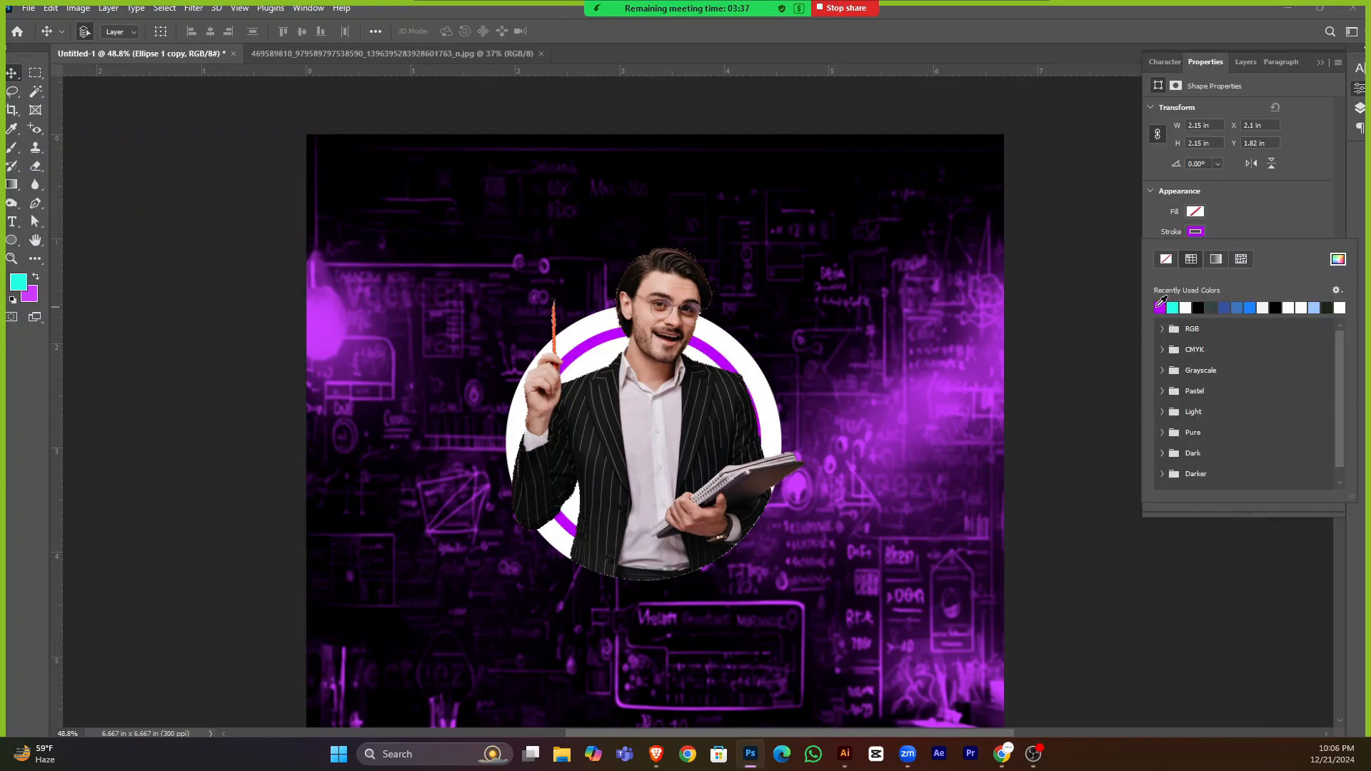
click(1245, 235)
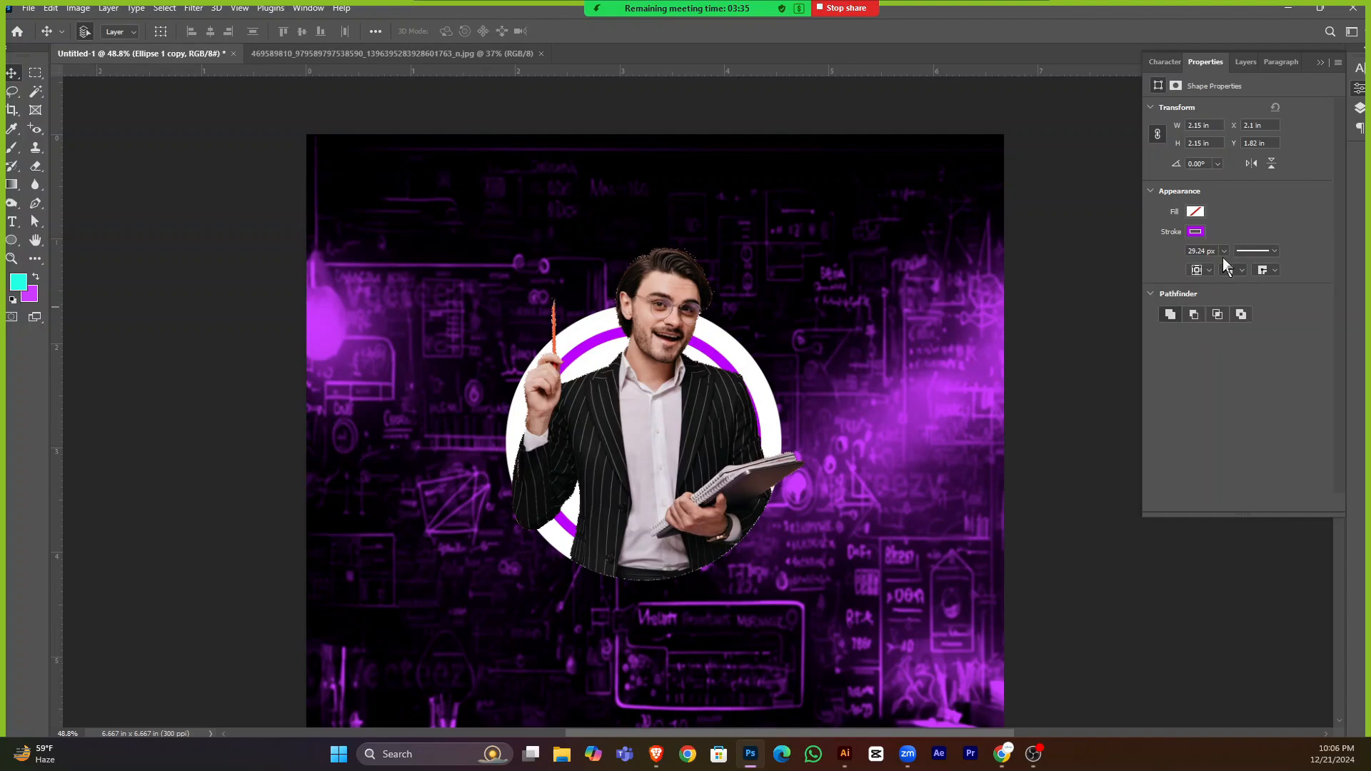
Thicken the purple ring's stroke to 59.26 px and deselect the shape.
click(1224, 251)
drag(1227, 269, 1228, 268)
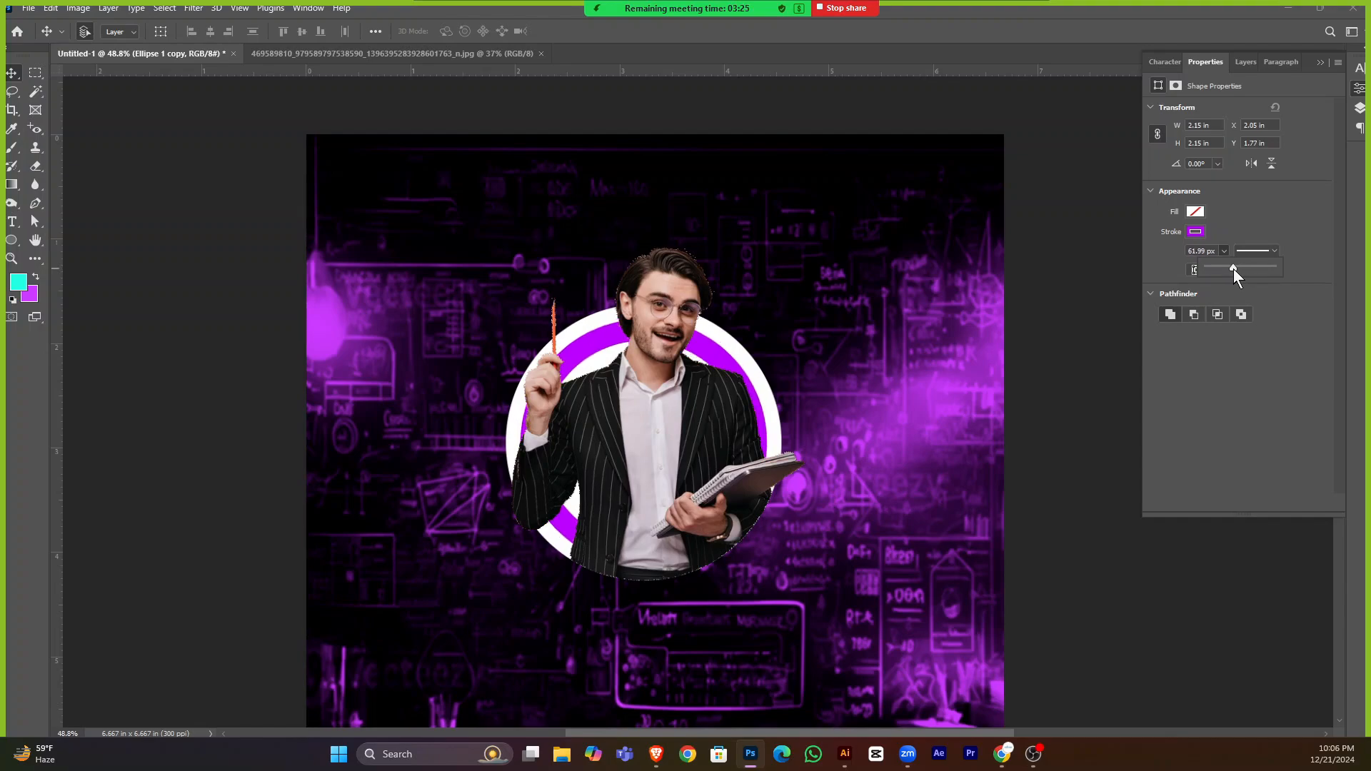
drag(1231, 268, 1229, 268)
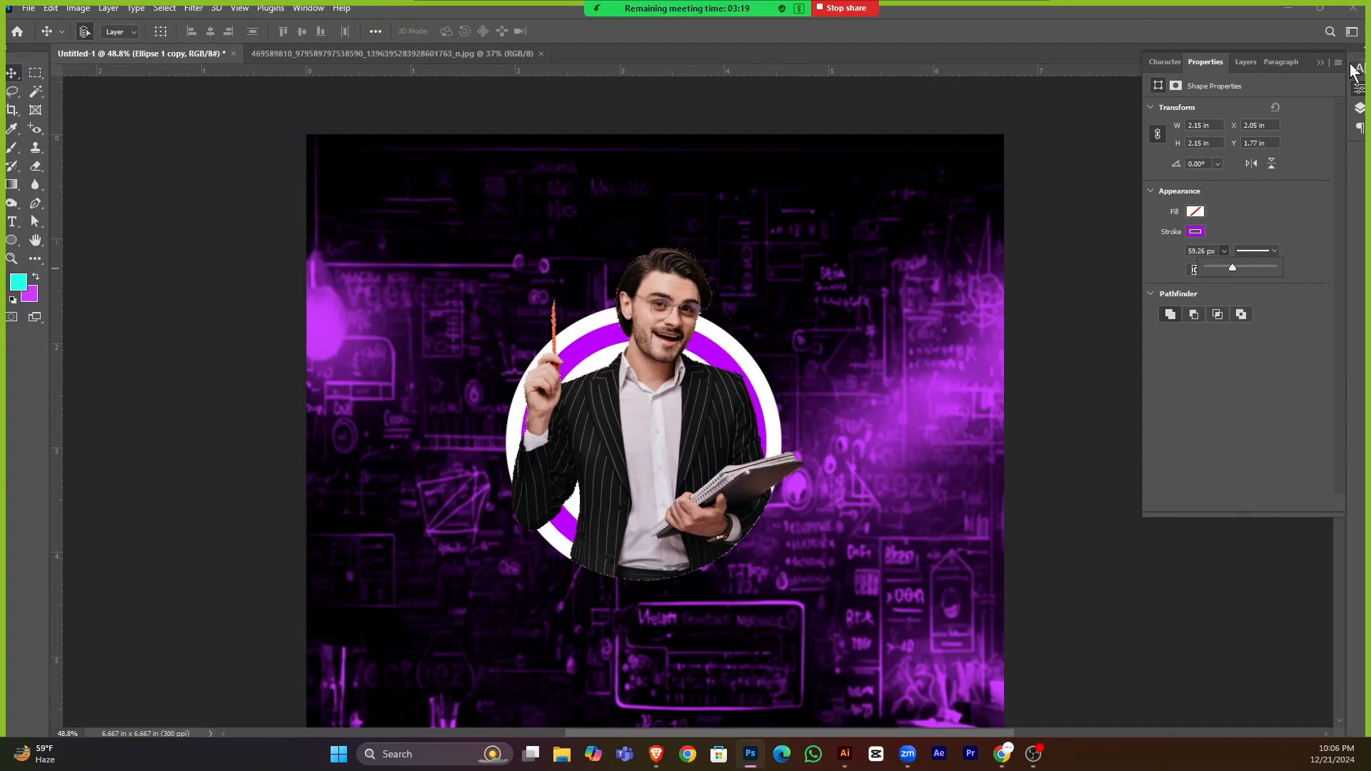
click(1319, 62)
click(1133, 327)
Examine the masked figure, the ring edges and the overall poster composition at close and full view.
scroll(747, 369, down, 1)
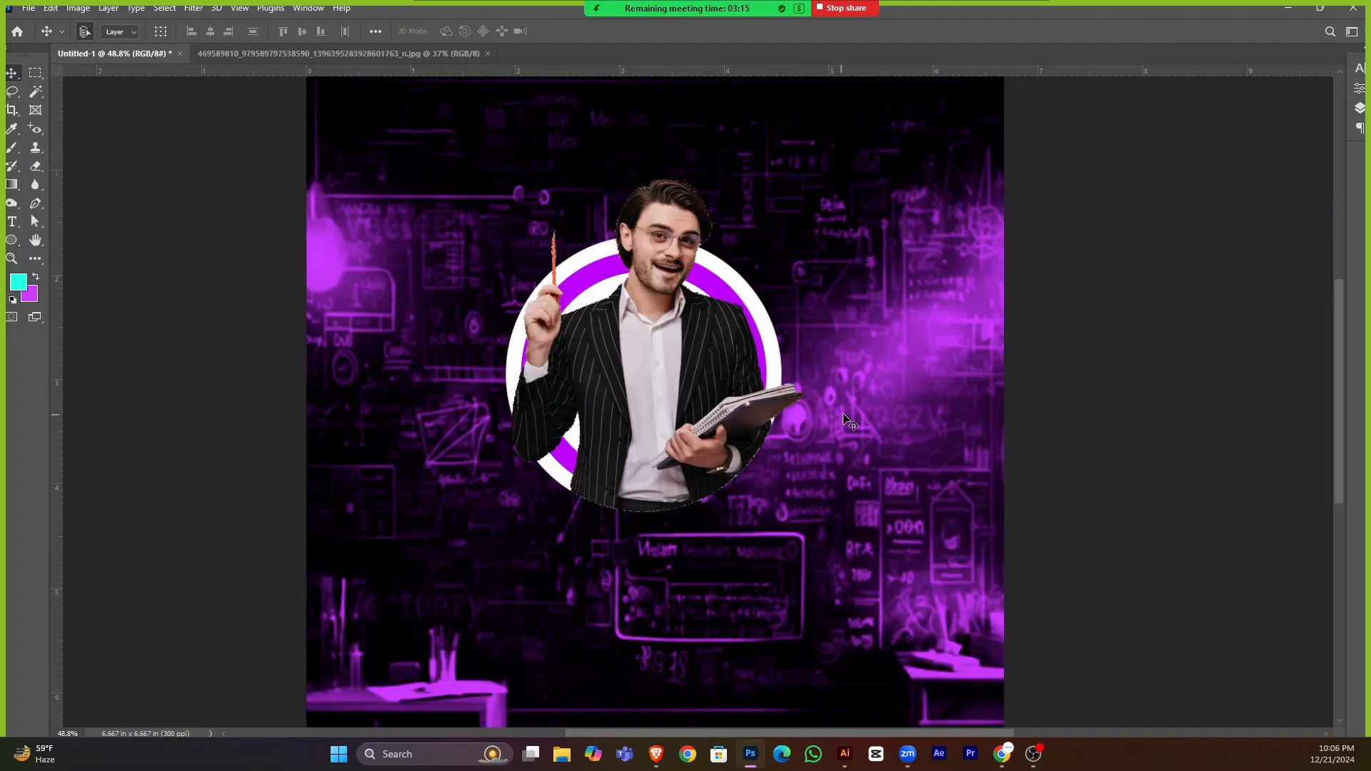
scroll(747, 369, up, 5)
scroll(747, 377, down, 3)
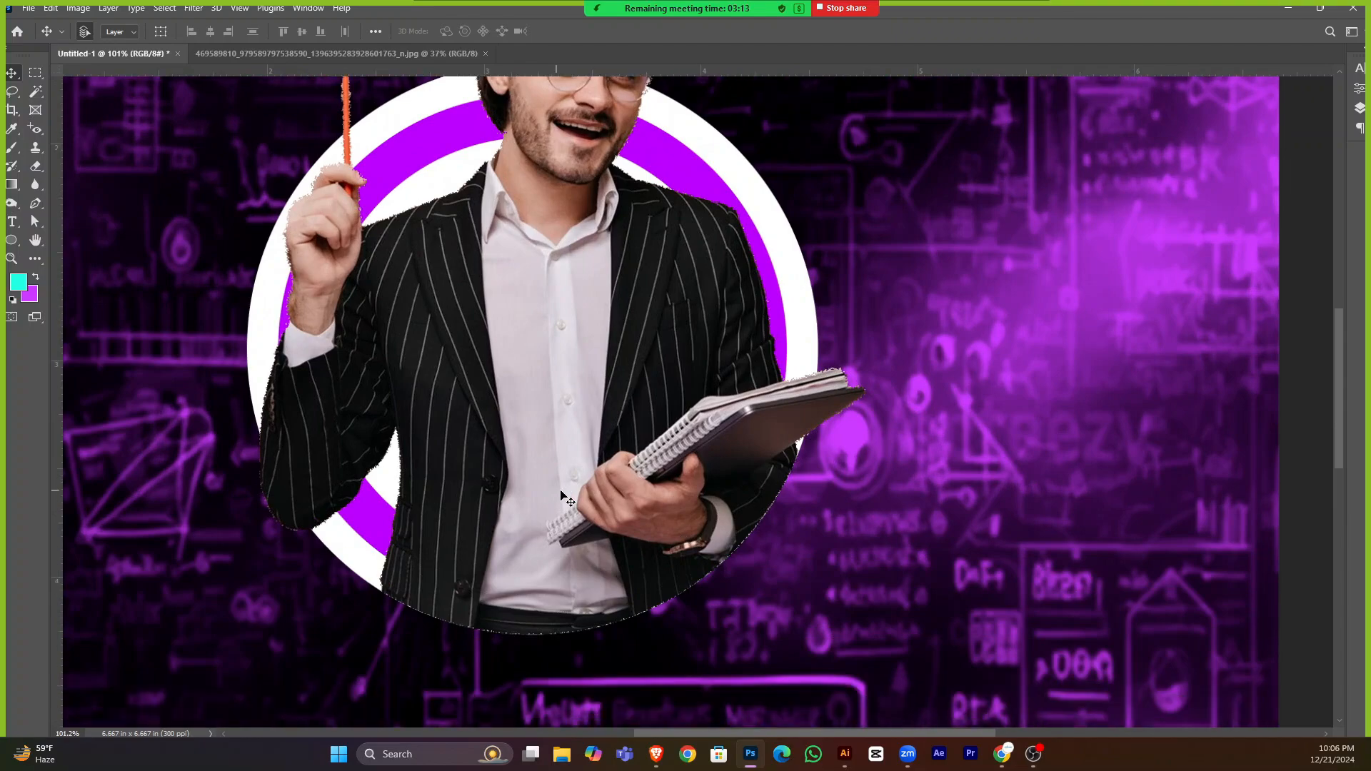
scroll(514, 365, up, 2)
scroll(514, 366, down, 4)
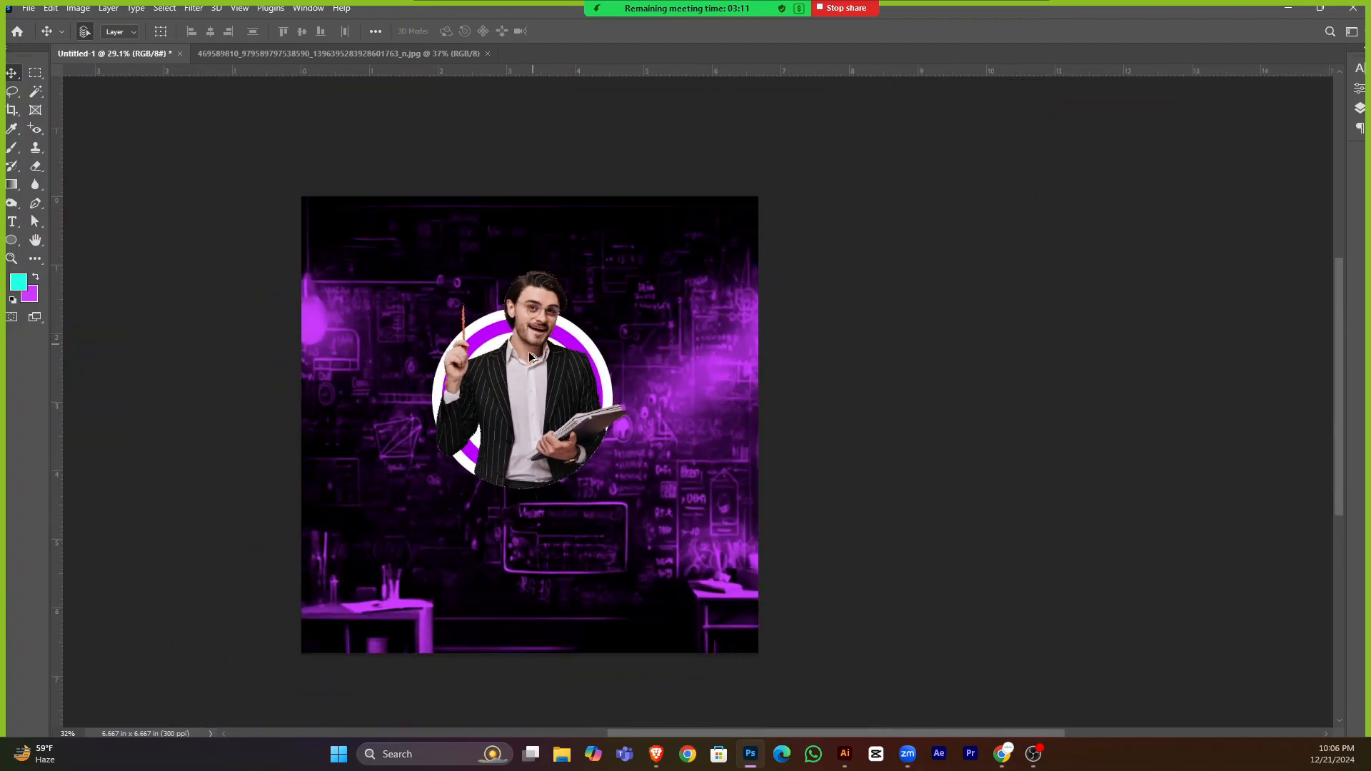
scroll(514, 365, up, 2)
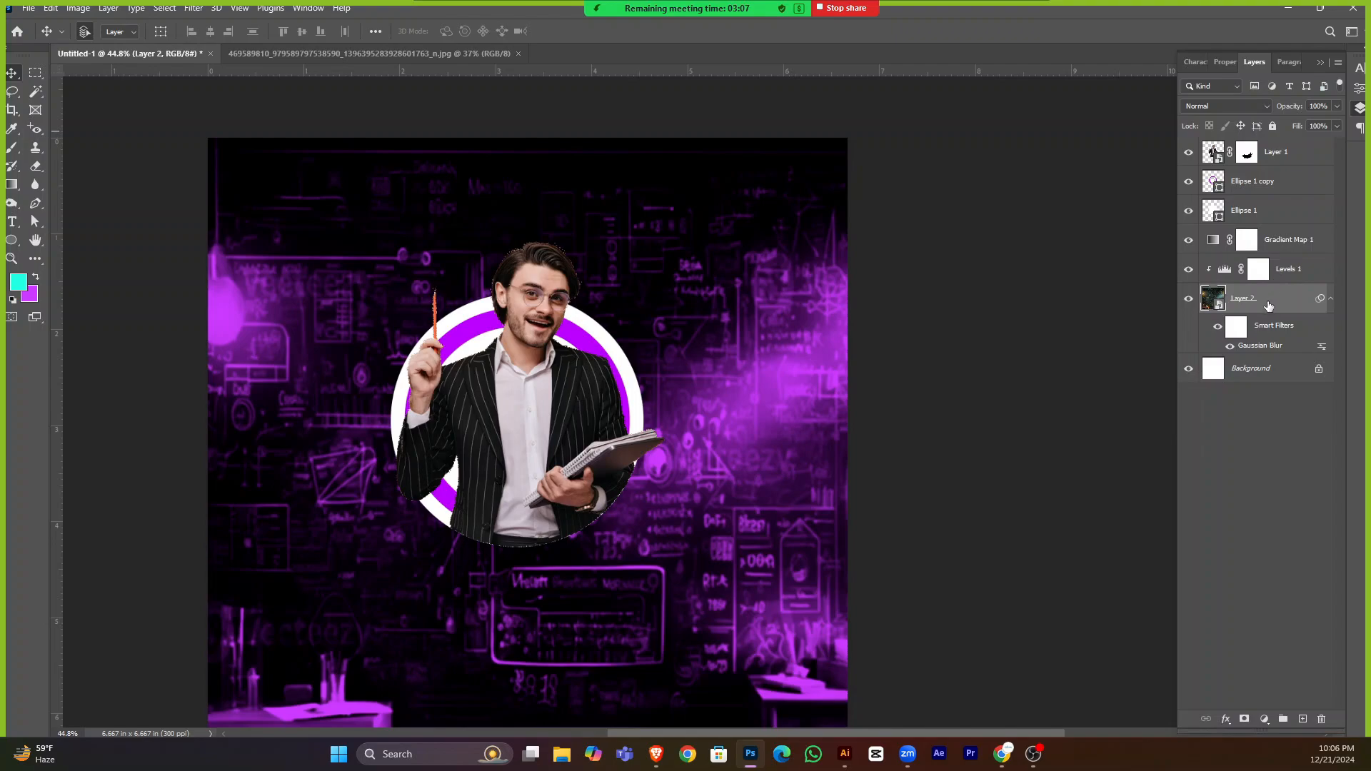
scroll(1154, 350, down, 3)
scroll(1154, 349, up, 1)
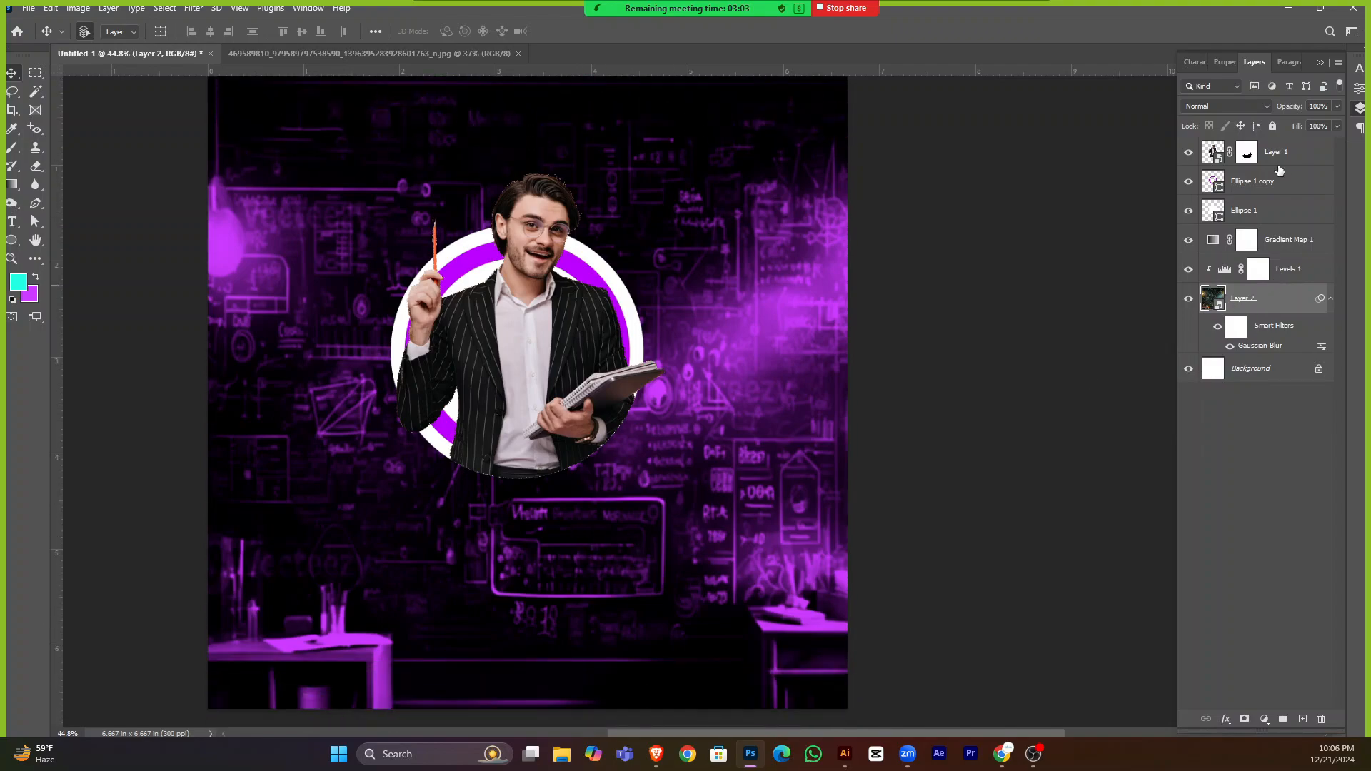
Add a new layer above Layer 1 and place a "Lorem Ipsum" text line beneath the figure.
click(1279, 157)
click(1302, 719)
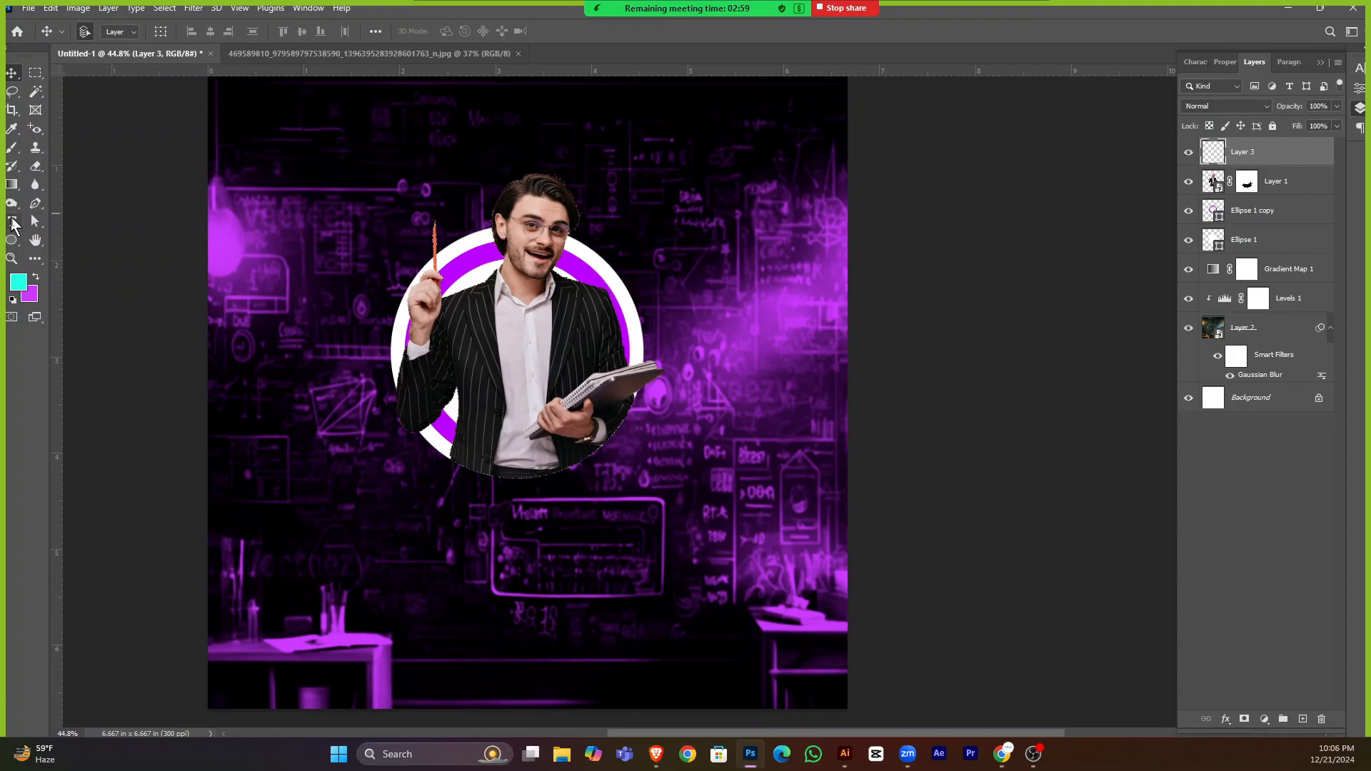
key(t)
scroll(374, 562, down, 1)
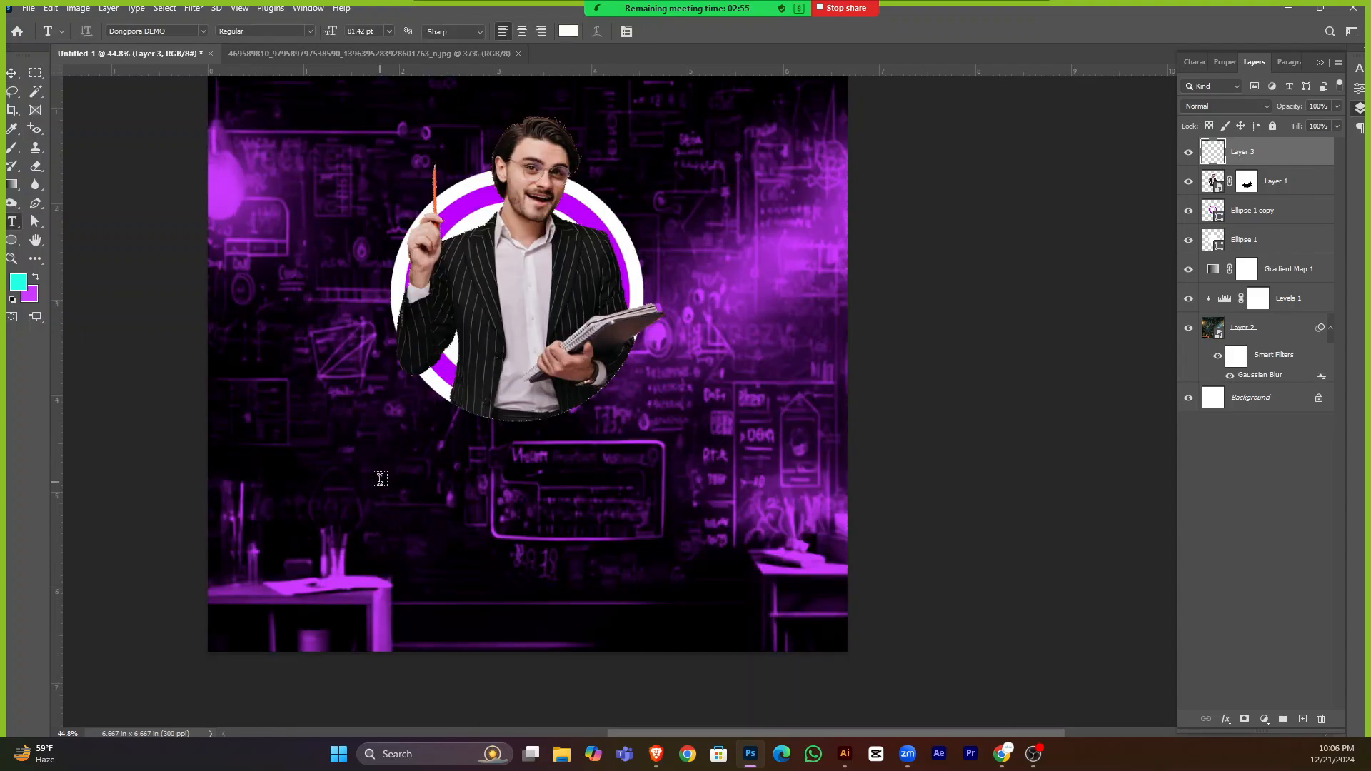
click(380, 478)
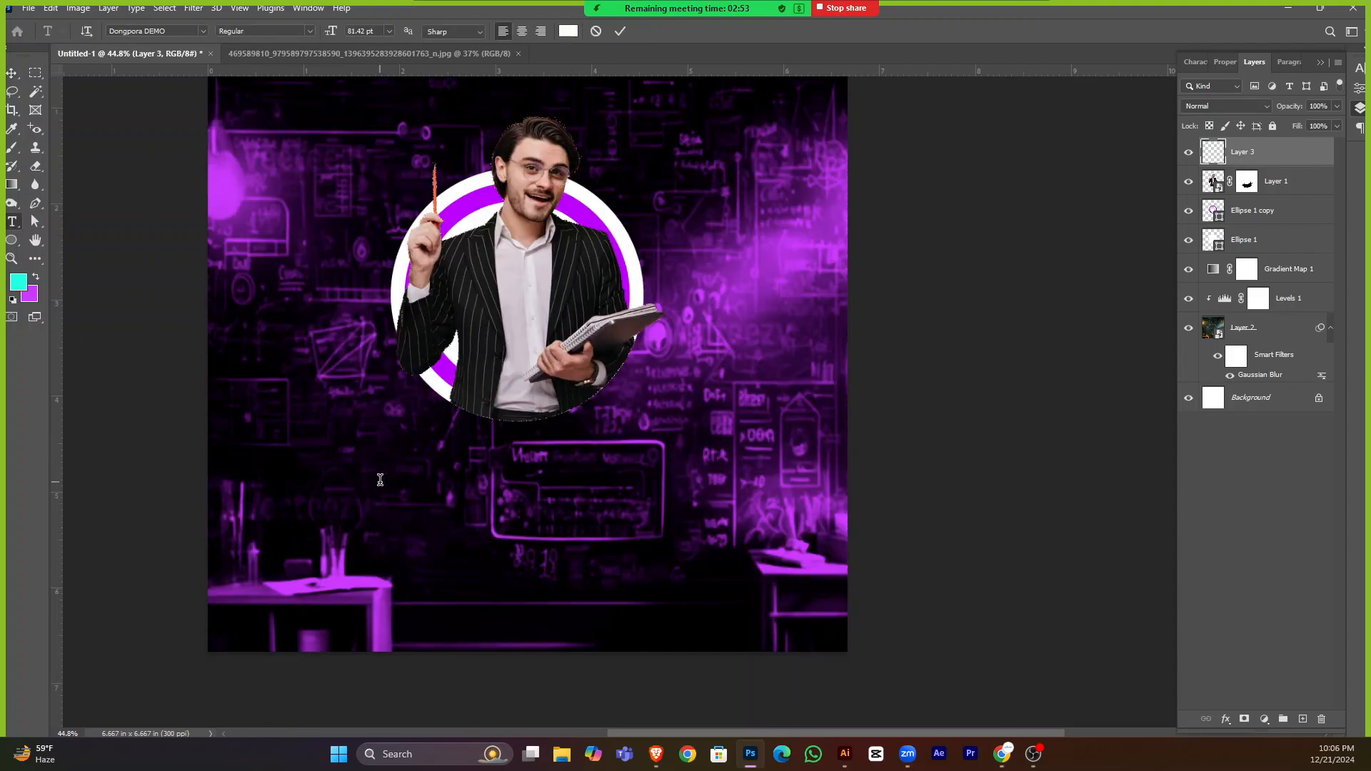
Scale the Lorem Ipsum text down to about 58% and centre it beneath the figure.
click(12, 73)
drag(666, 464, 582, 520)
key(ctrl+t)
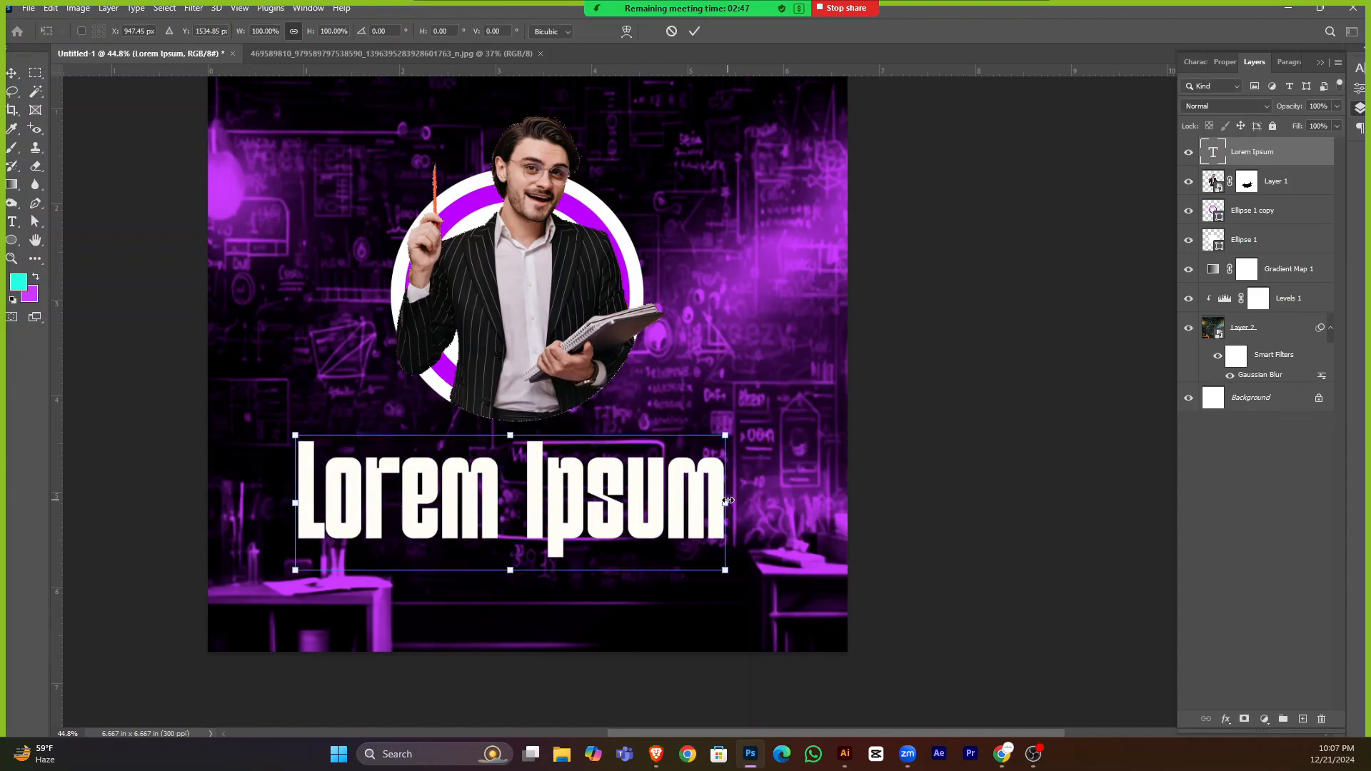
drag(727, 500, 546, 502)
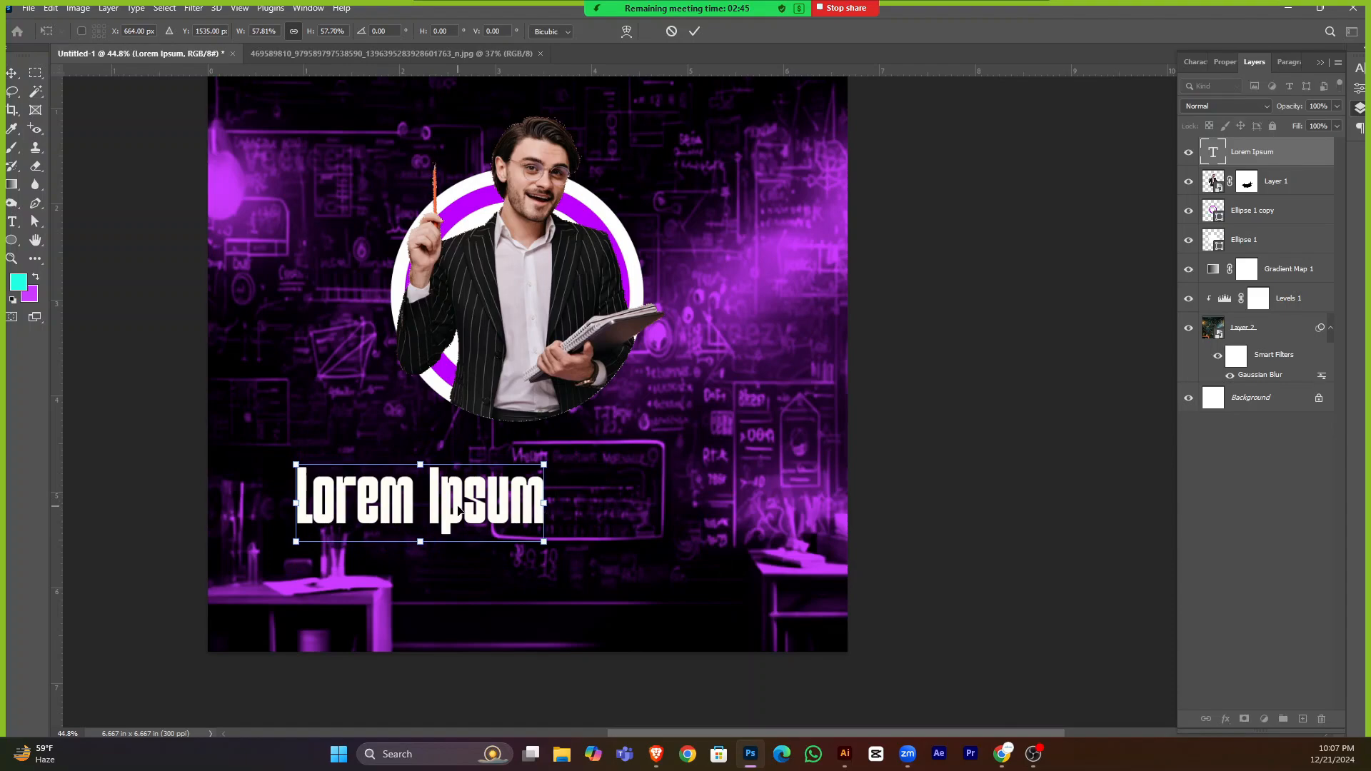
drag(459, 509, 547, 511)
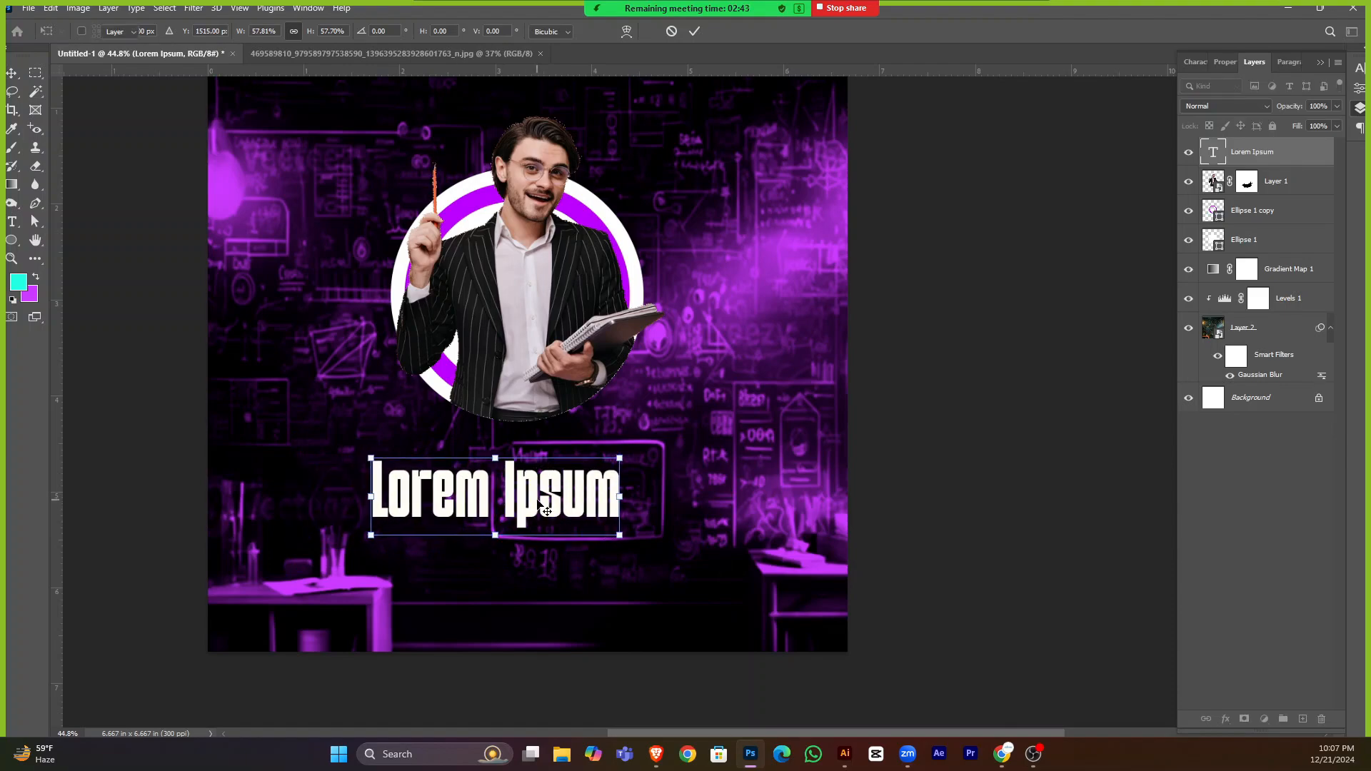
key(Return)
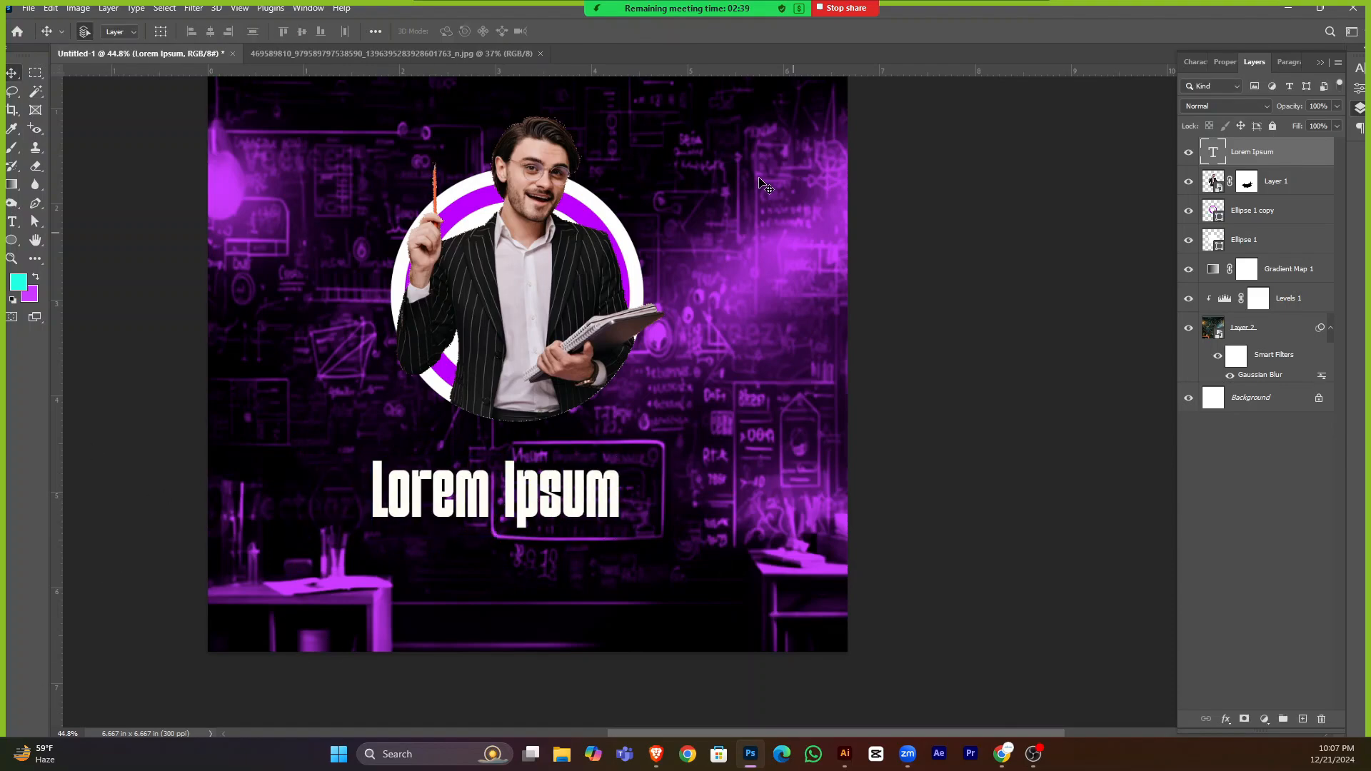
Close the reference poster document and nudge the Lorem Ipsum text slightly up and to the right.
click(500, 55)
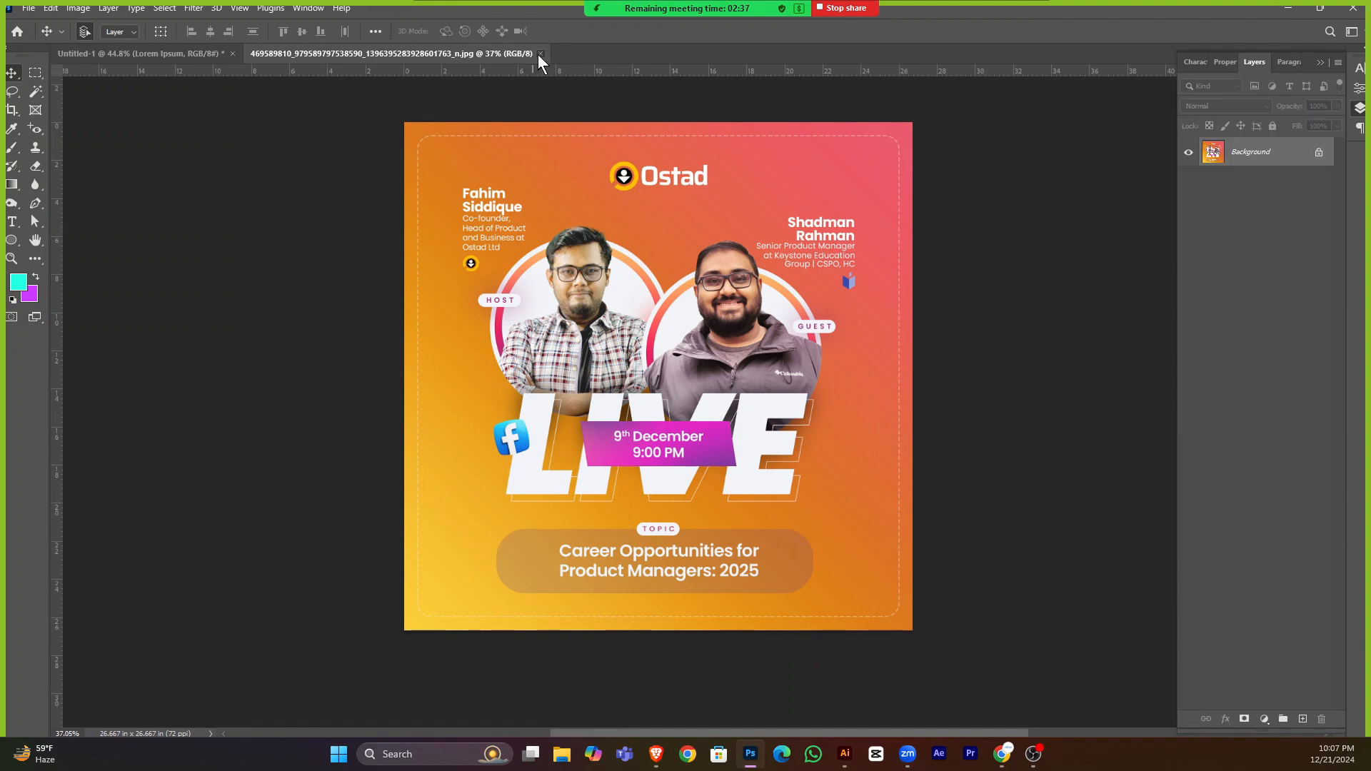
click(540, 53)
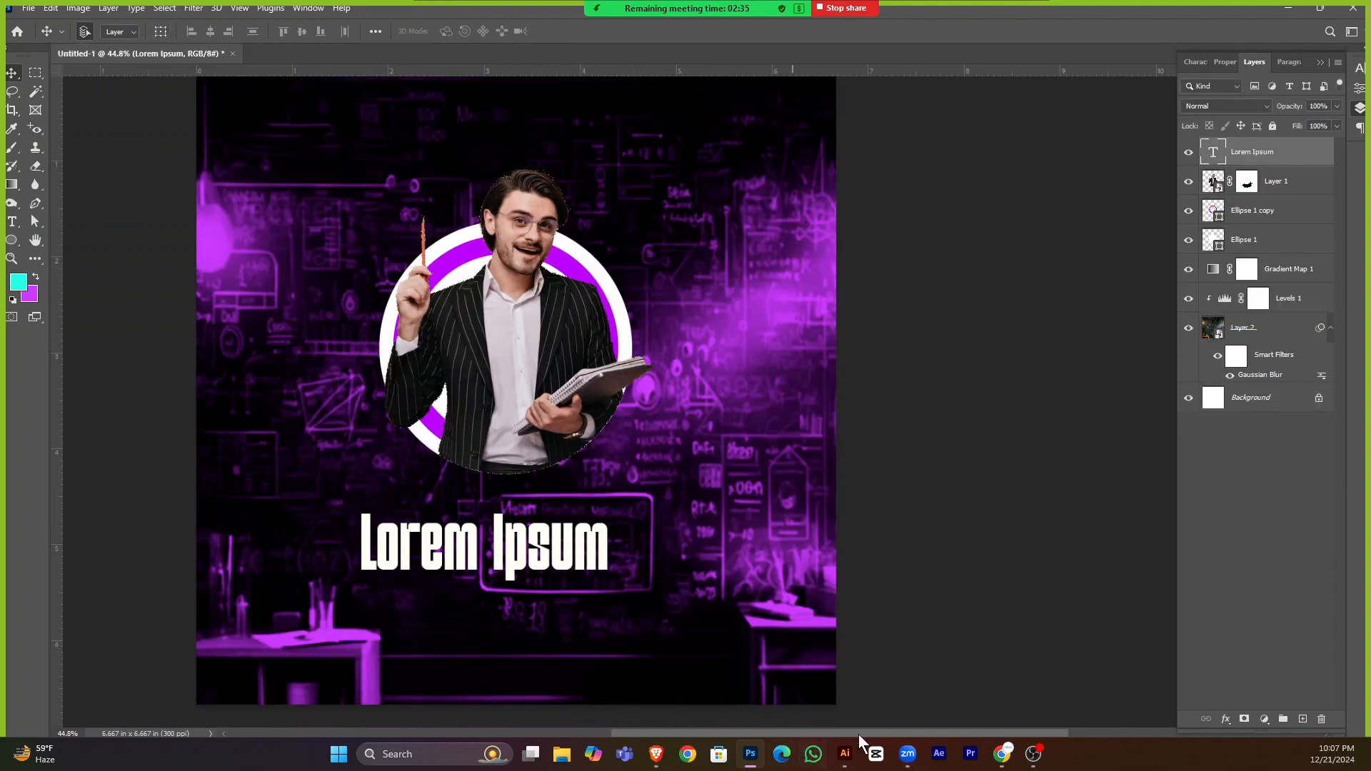
scroll(530, 605, down, 1)
drag(536, 546, 558, 523)
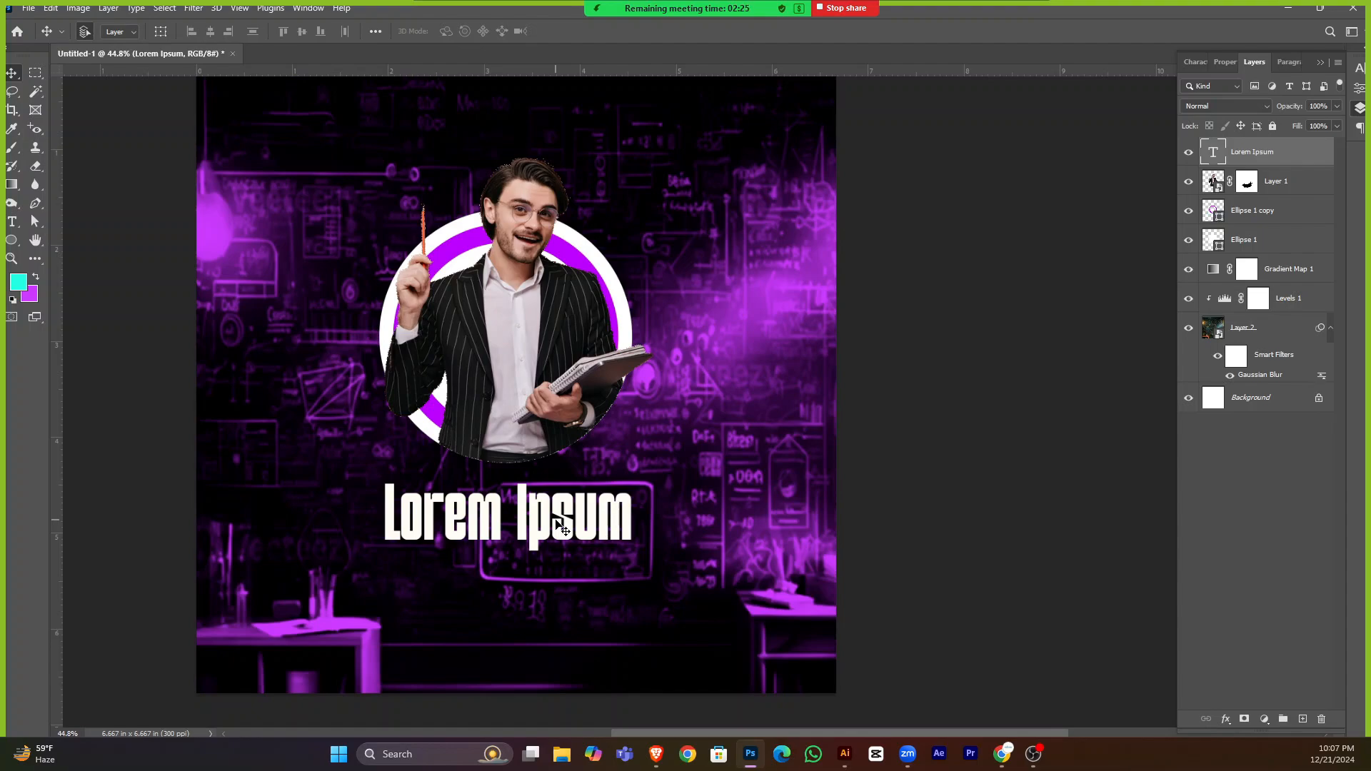
click(28, 8)
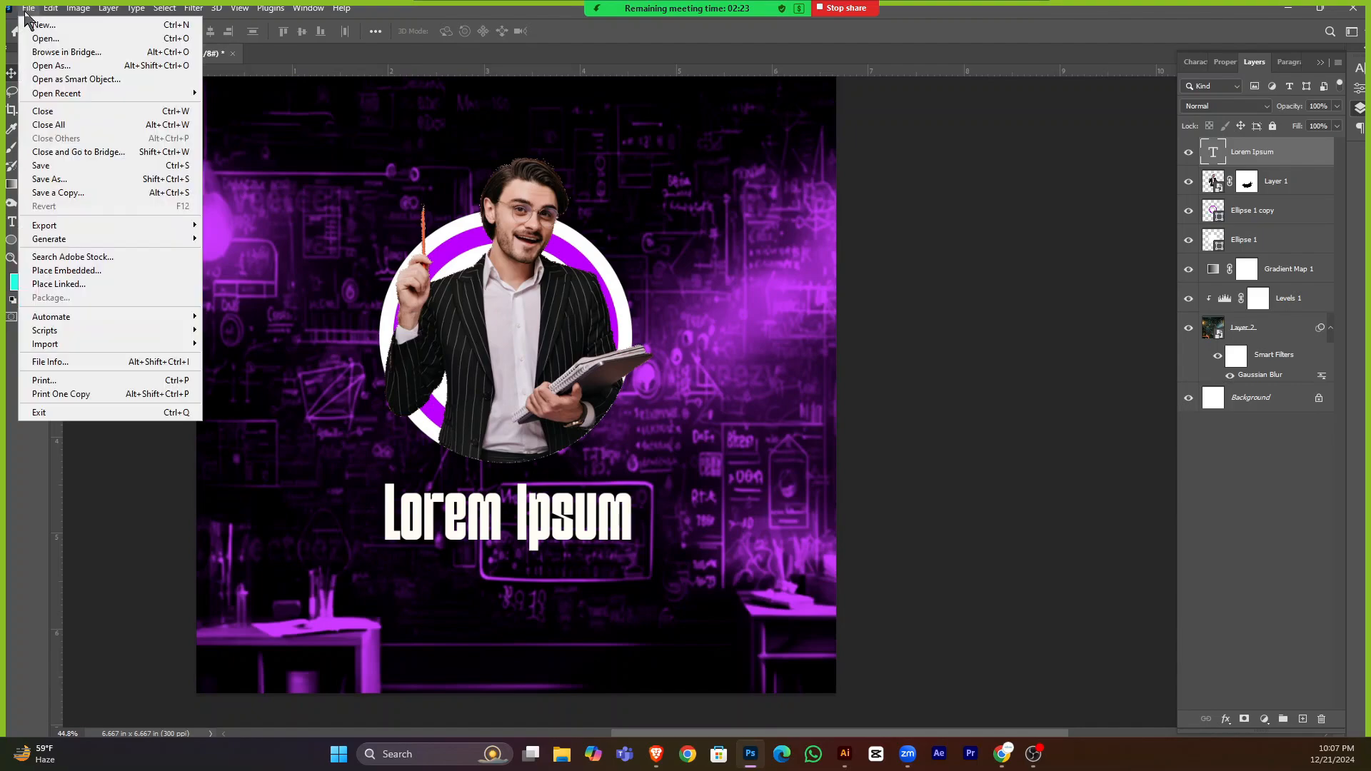
click(51, 39)
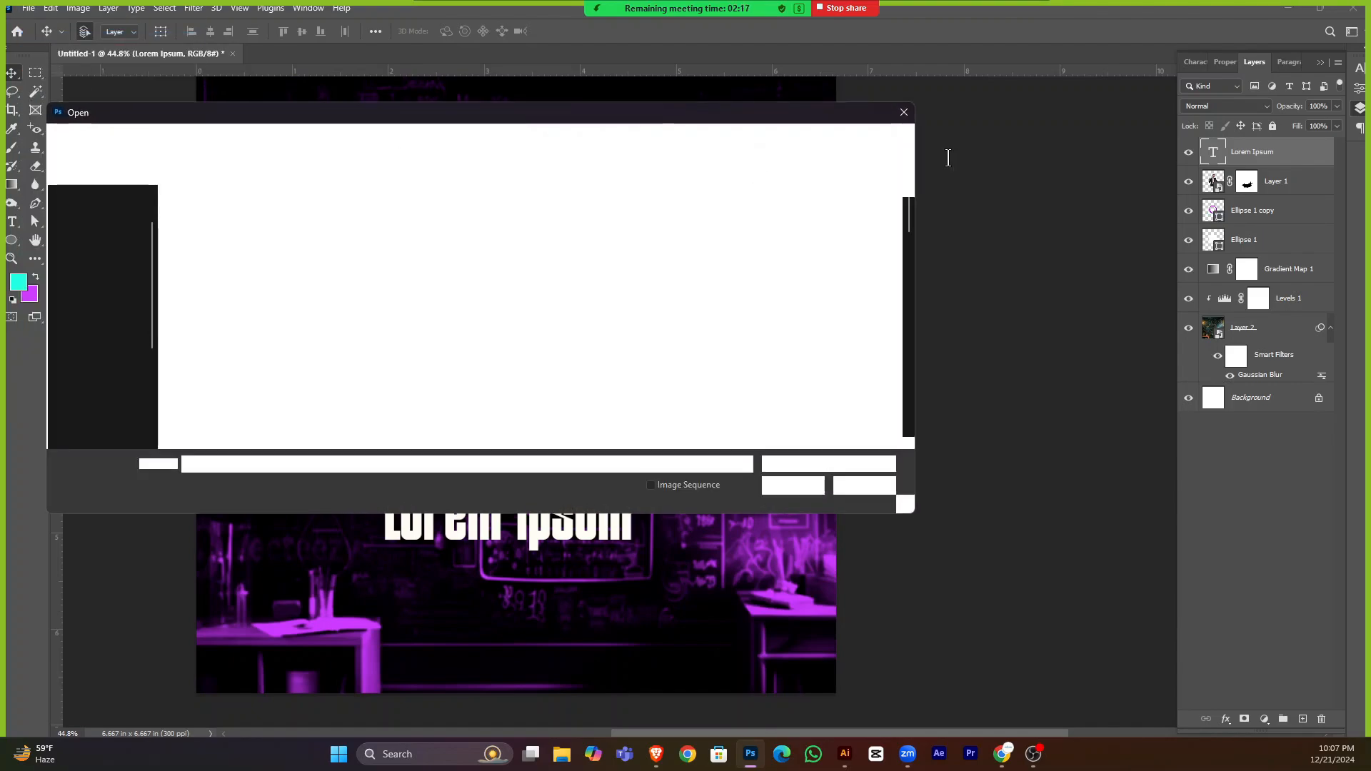
click(904, 112)
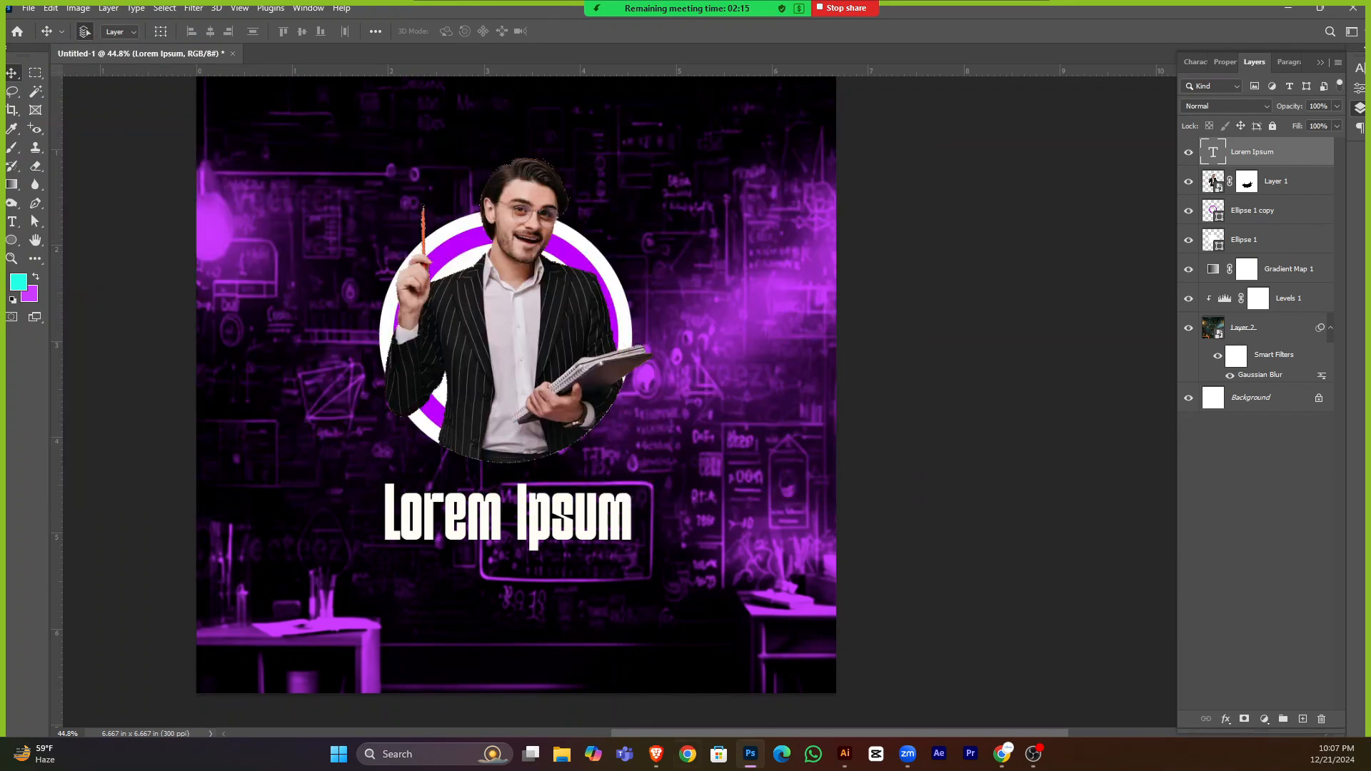
Switch to the Chrome window, bring up its Facebook page and close the enlarged Ostad live poster.
click(1002, 756)
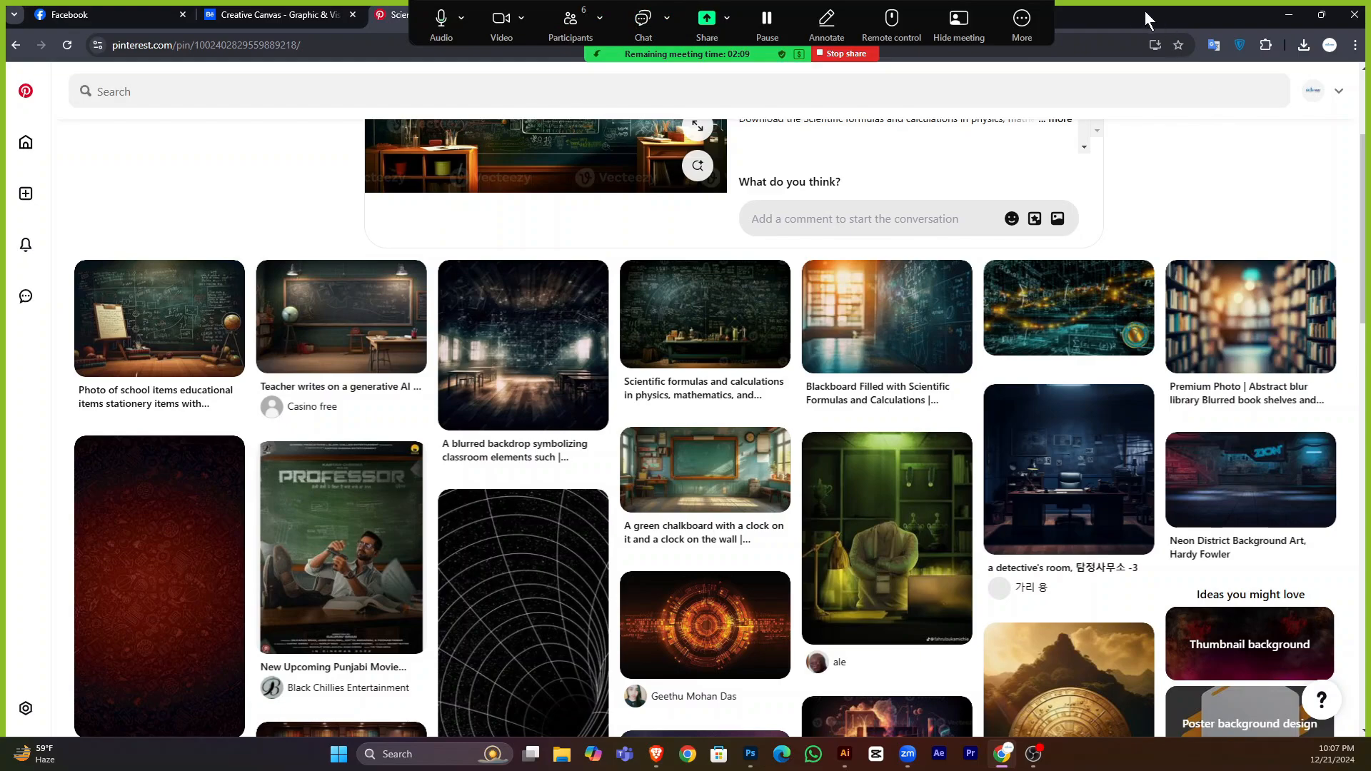
drag(1086, 20, 584, 195)
click(378, 180)
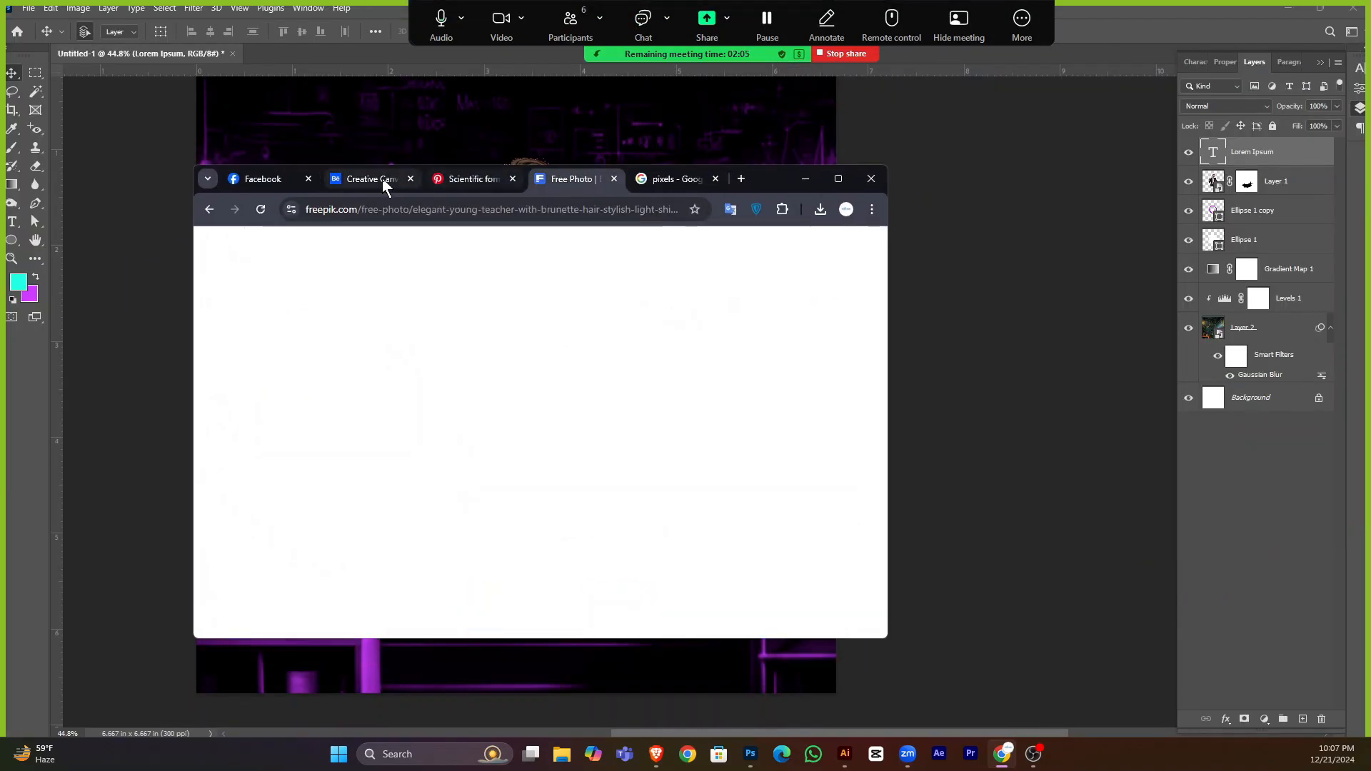
click(253, 185)
click(835, 179)
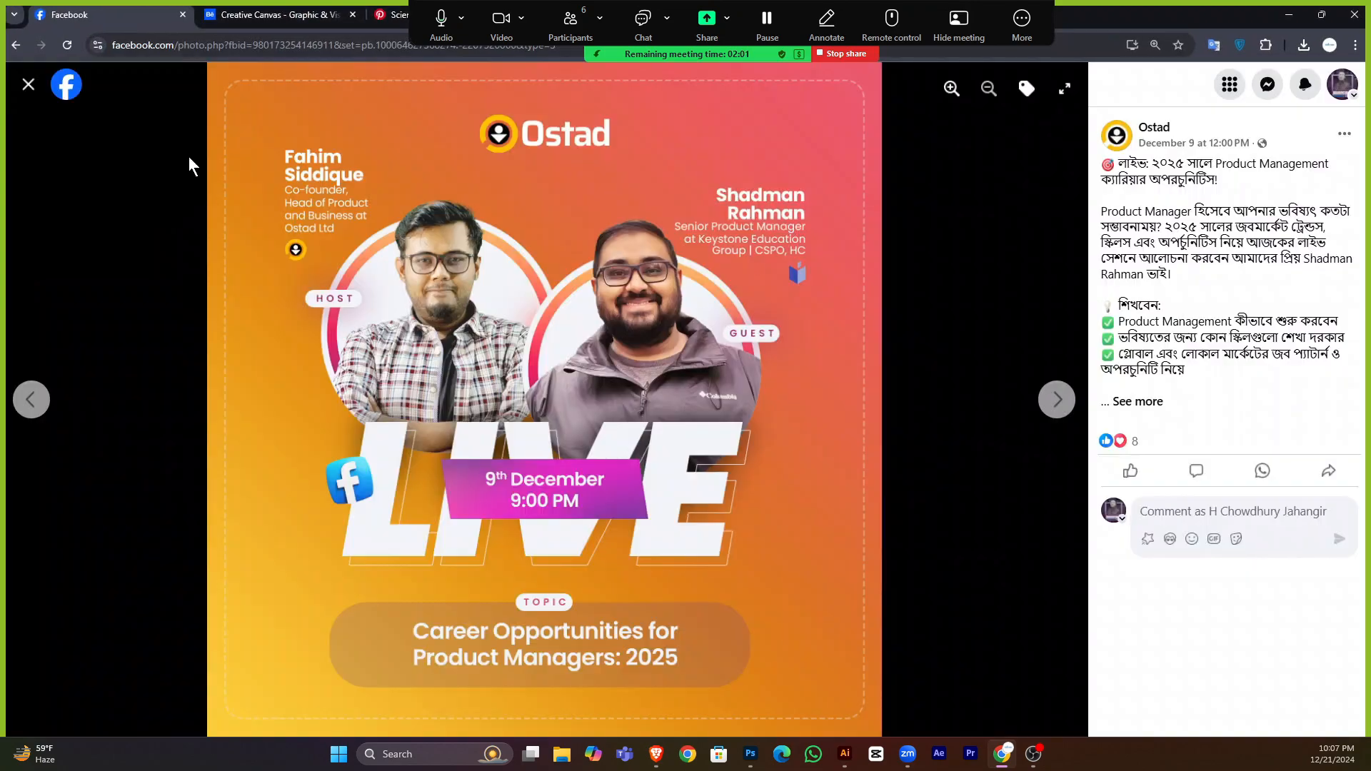
click(29, 85)
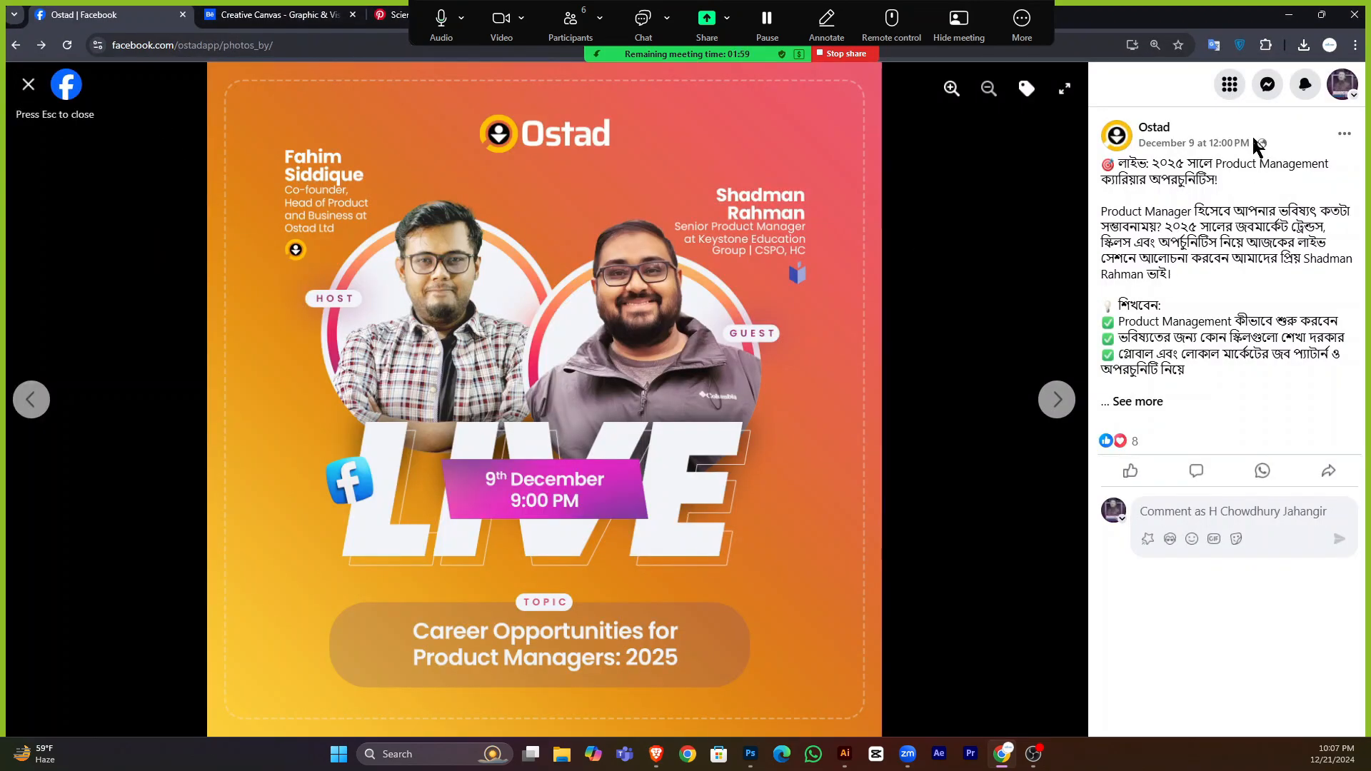
Open the 90 Day Challenge Messenger chat and browse backwards through its shared poster images, starting from the last one.
click(1258, 90)
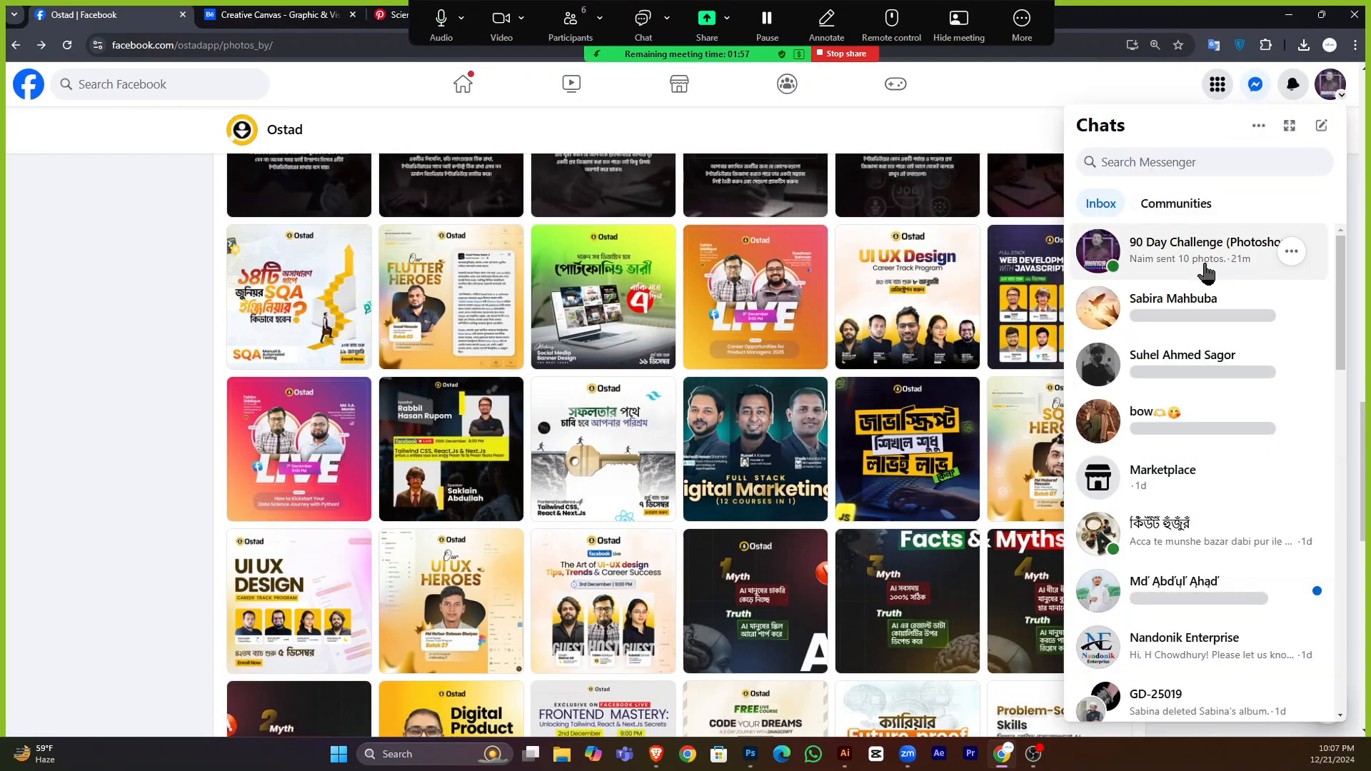
click(1205, 268)
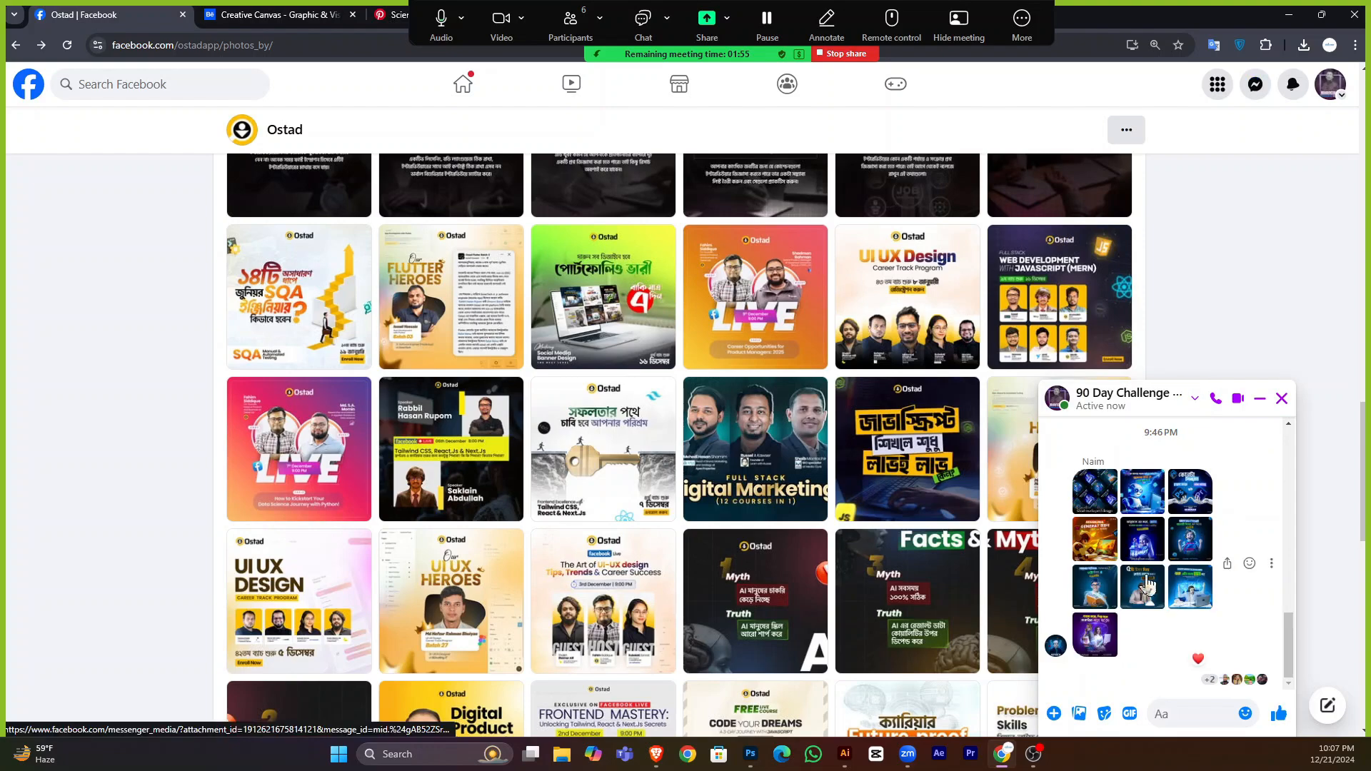
click(1093, 635)
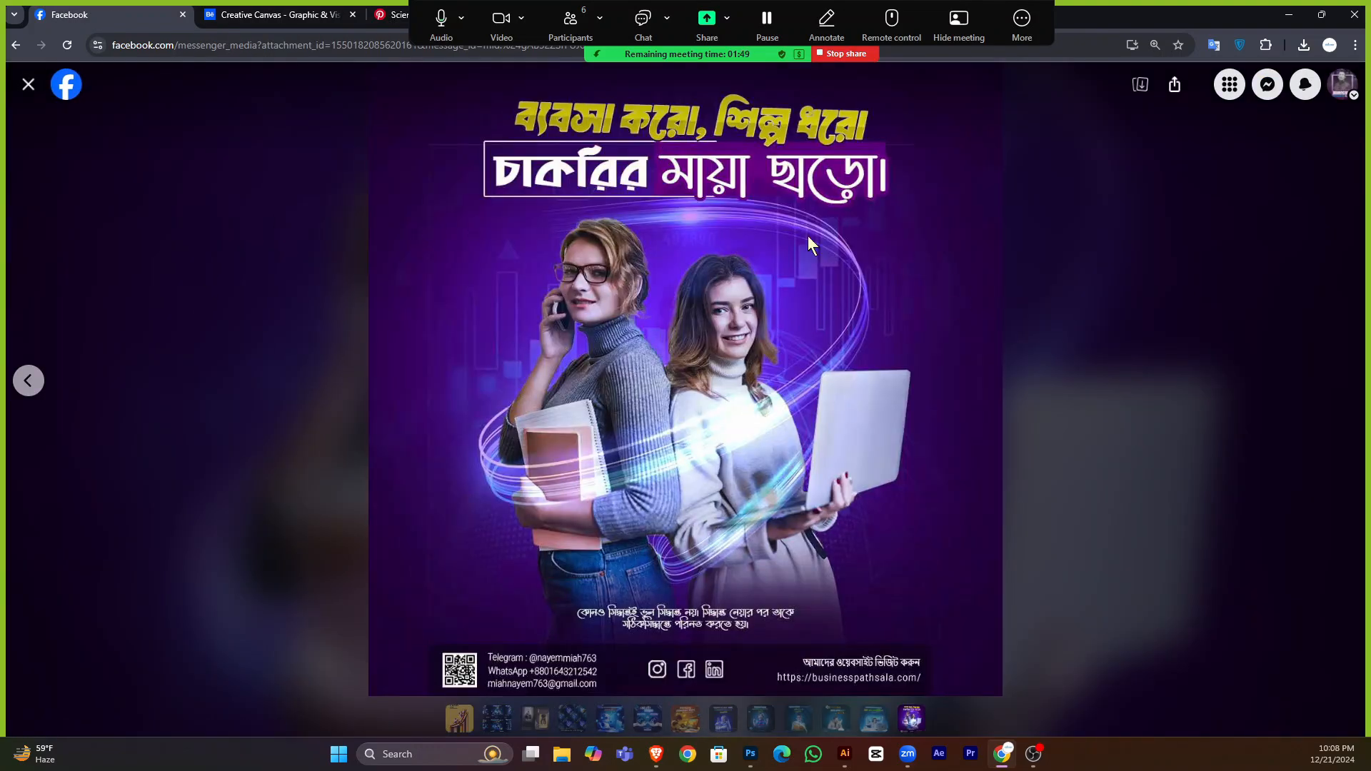
click(26, 380)
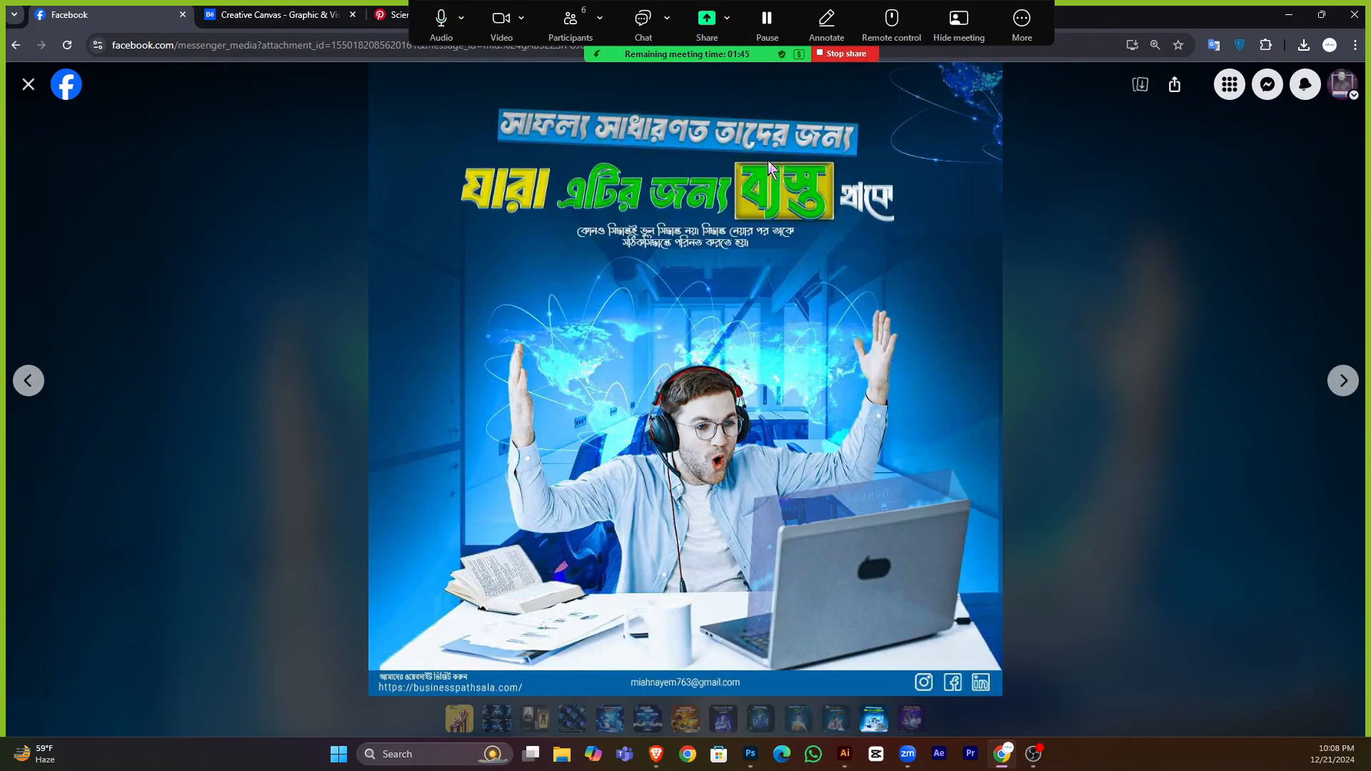
click(26, 381)
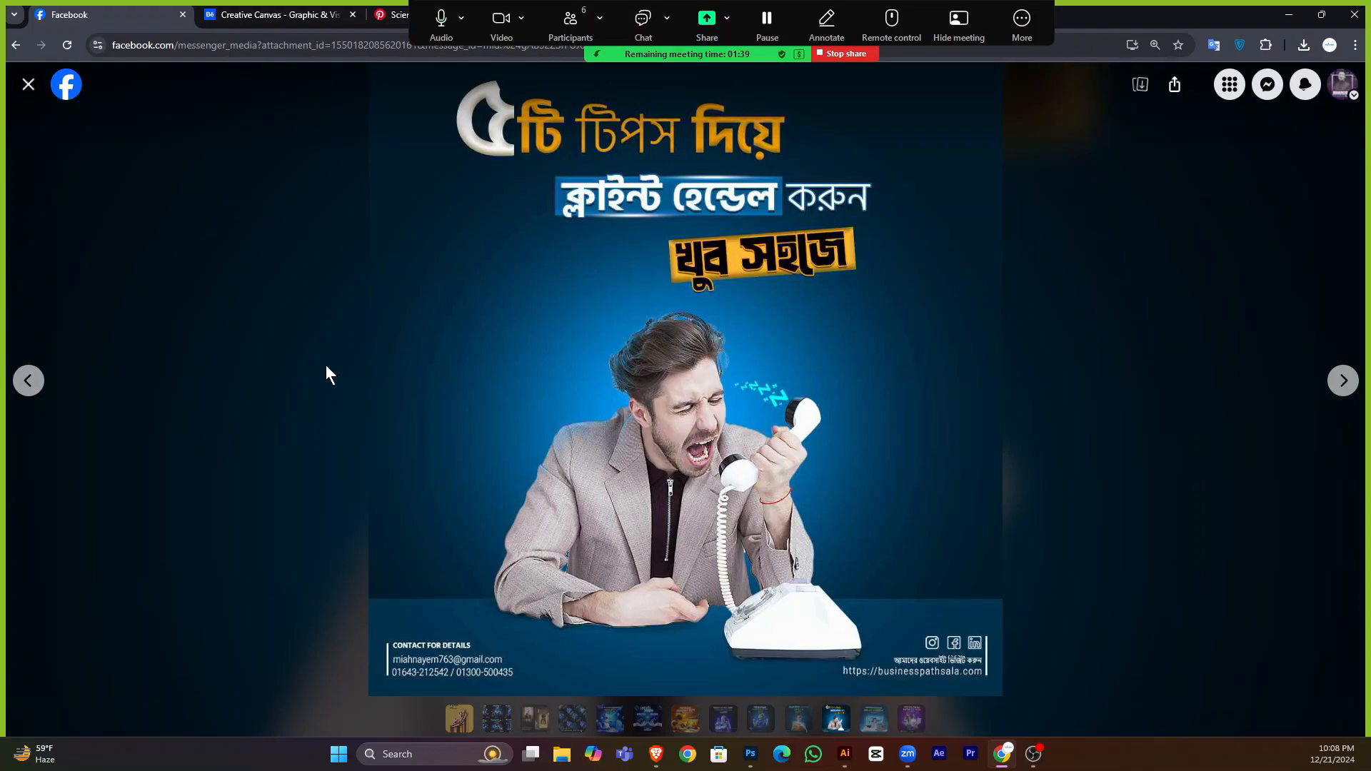
click(23, 380)
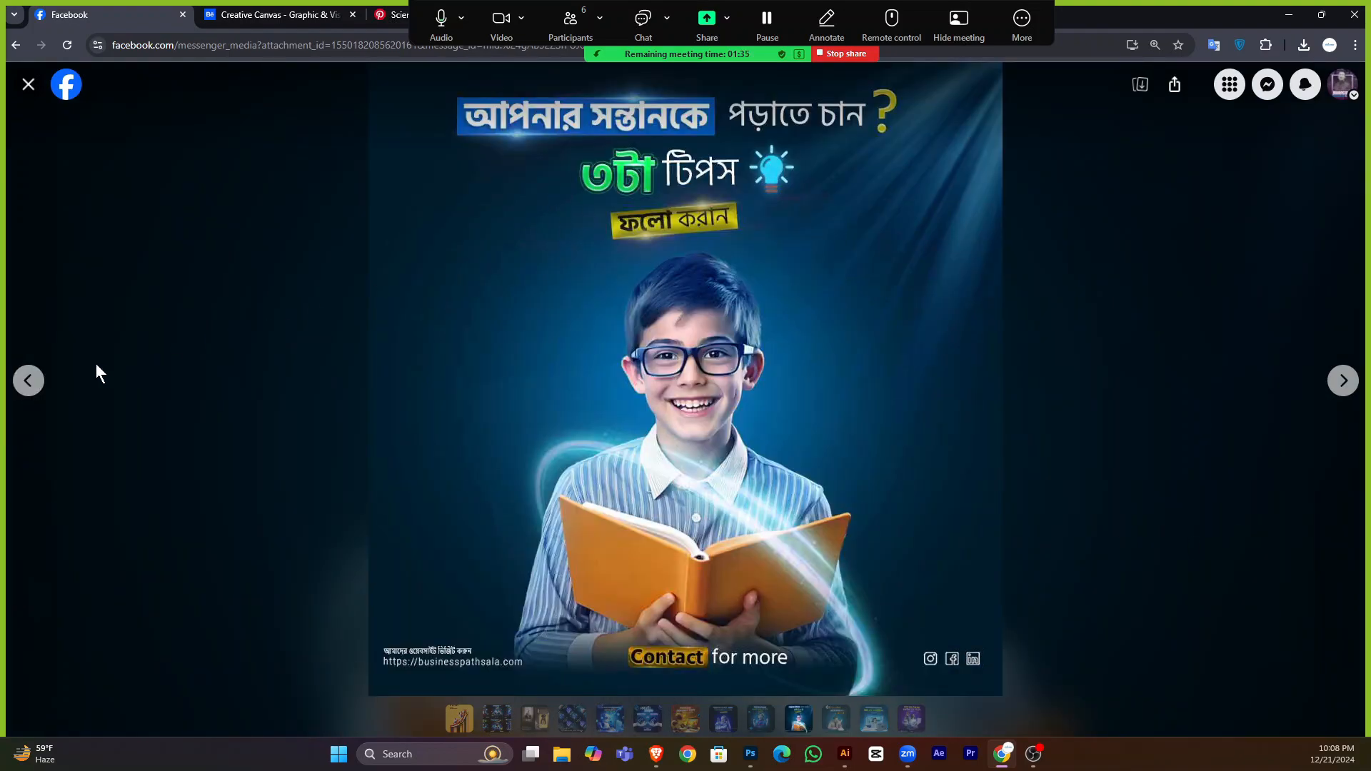
click(27, 381)
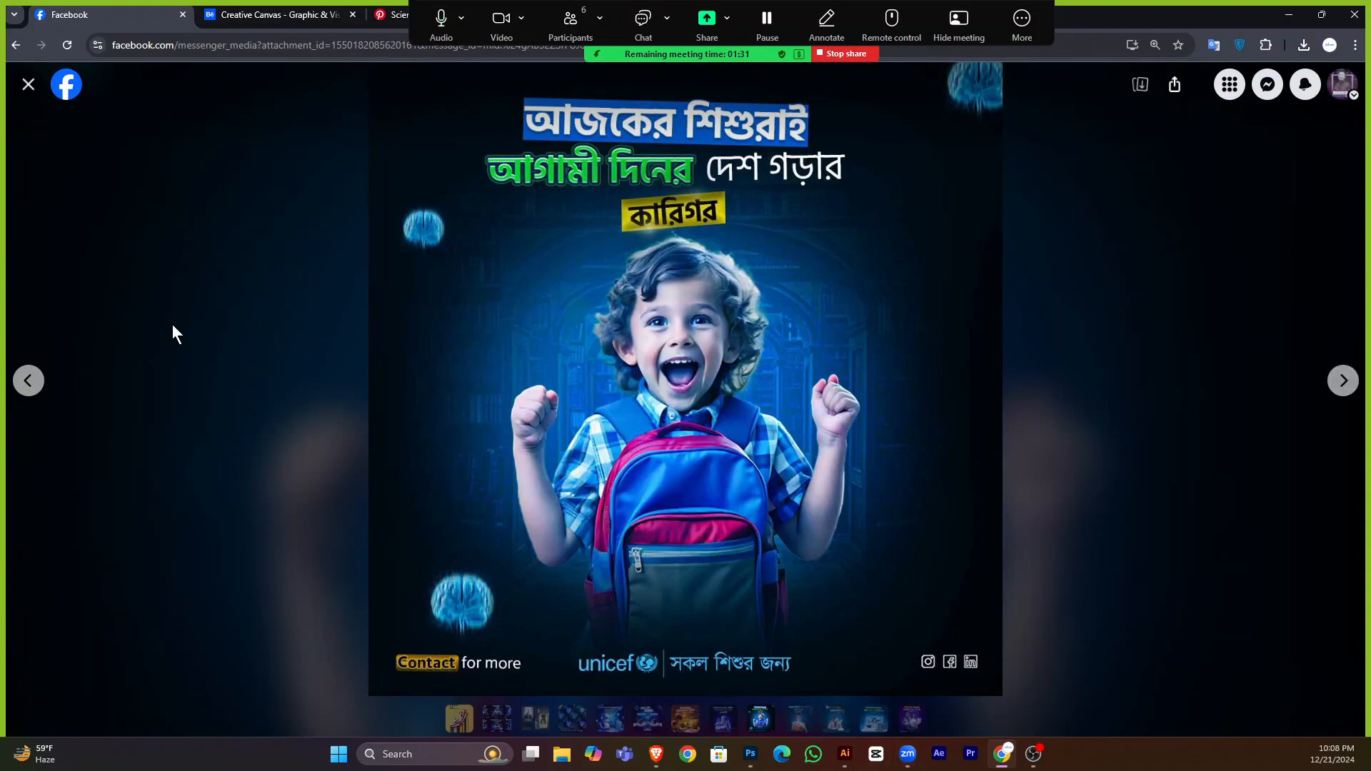
Browse further back through the posters shared in the chat and return to the blue poster of the man with headphones at a laptop.
click(27, 381)
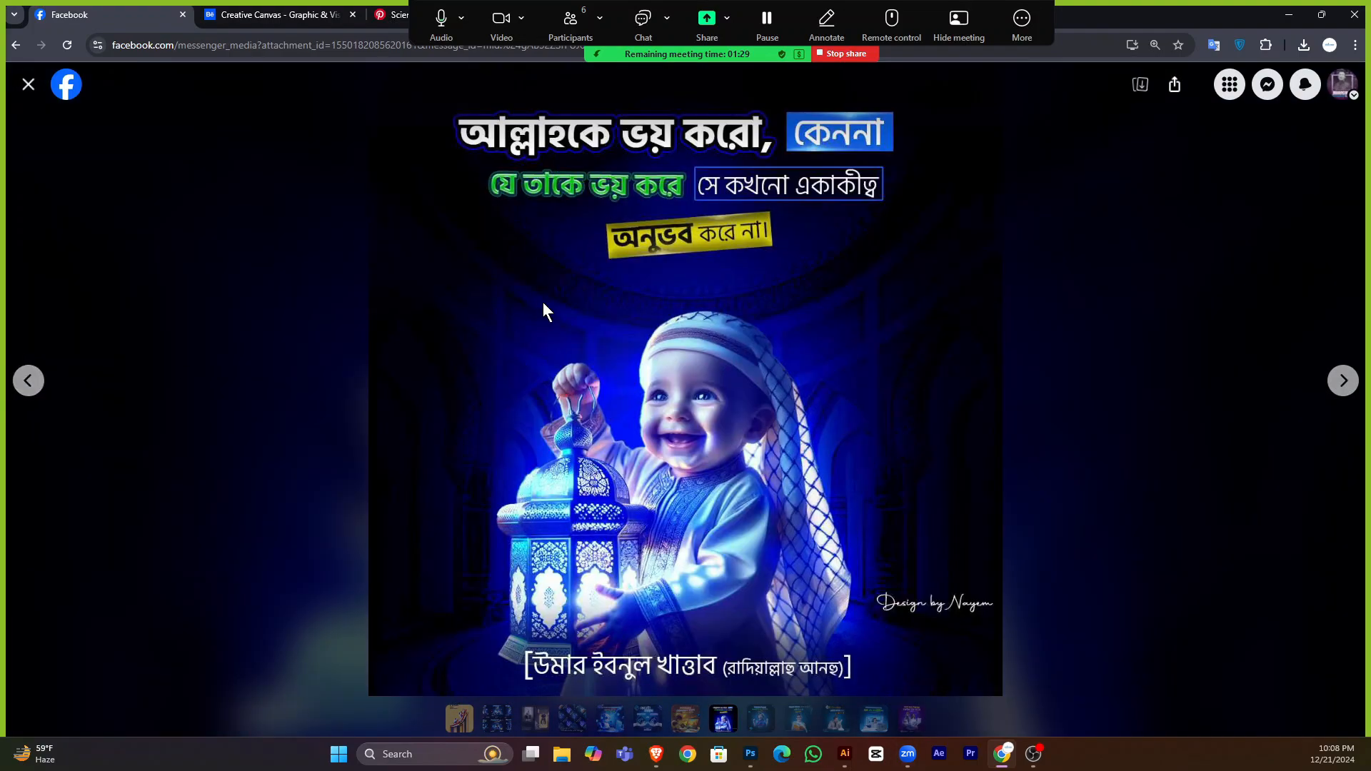
click(24, 381)
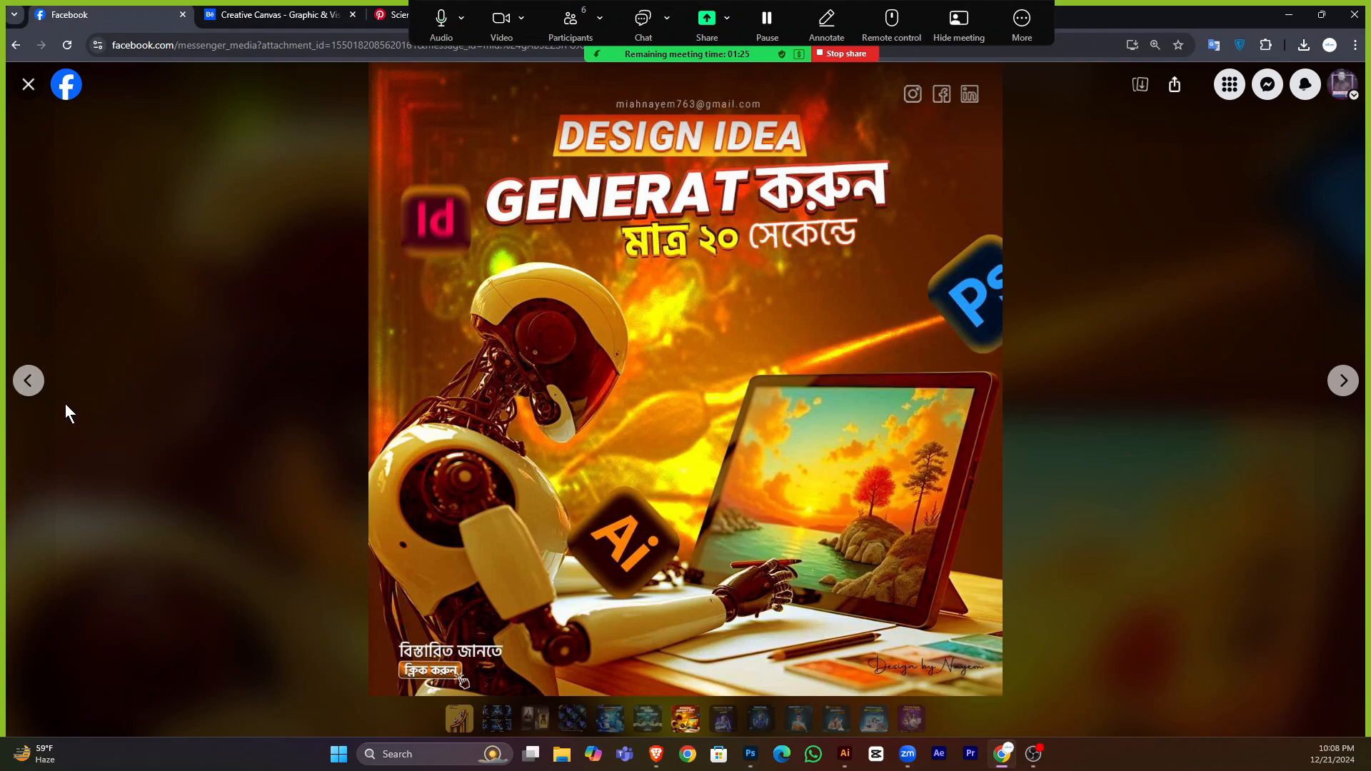
click(24, 382)
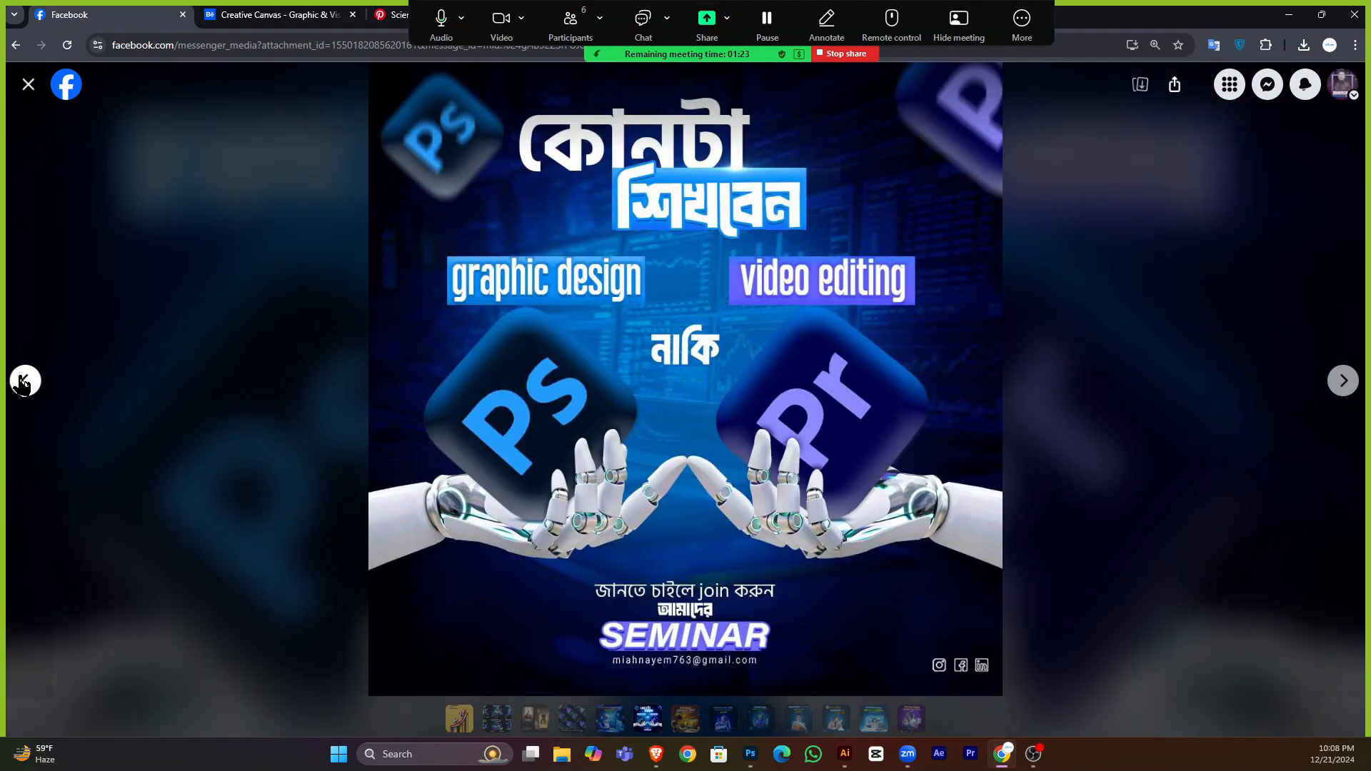
click(28, 387)
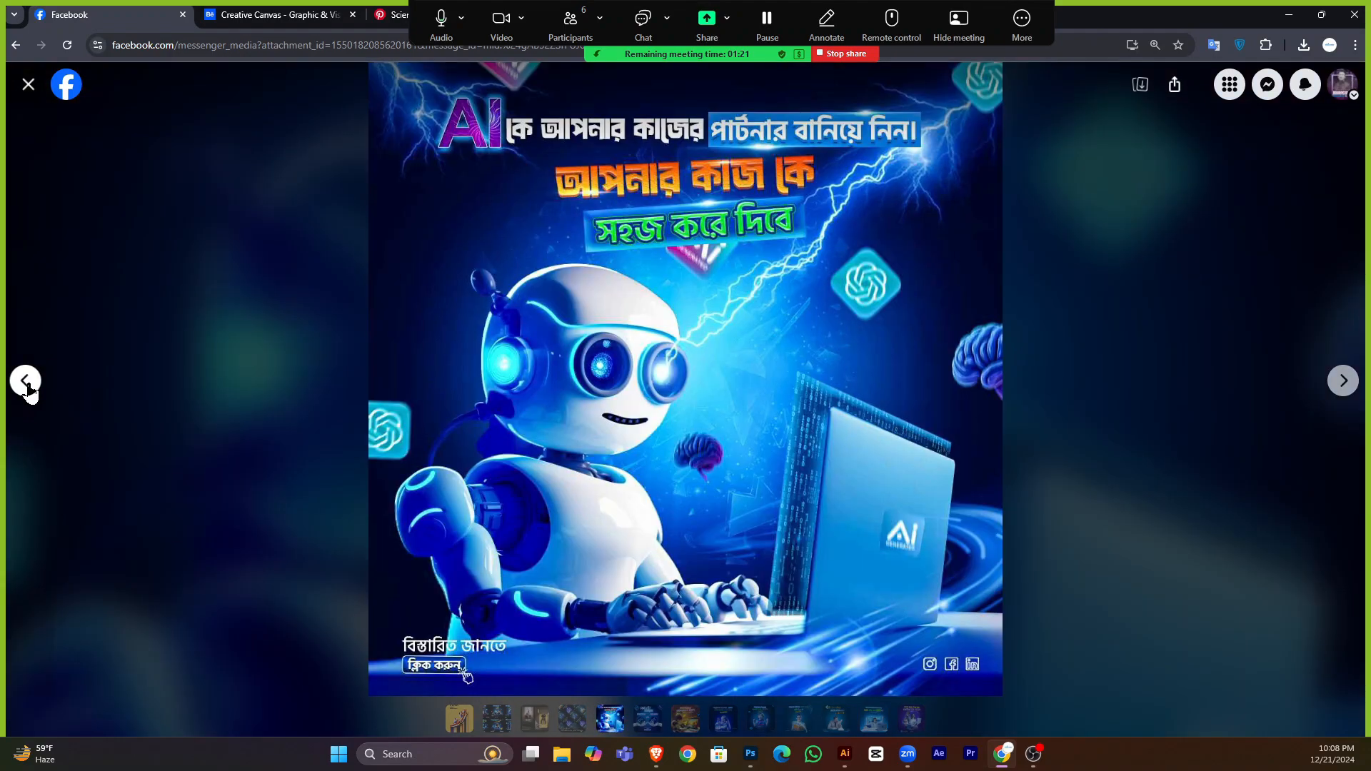
click(28, 389)
click(1343, 382)
click(1342, 381)
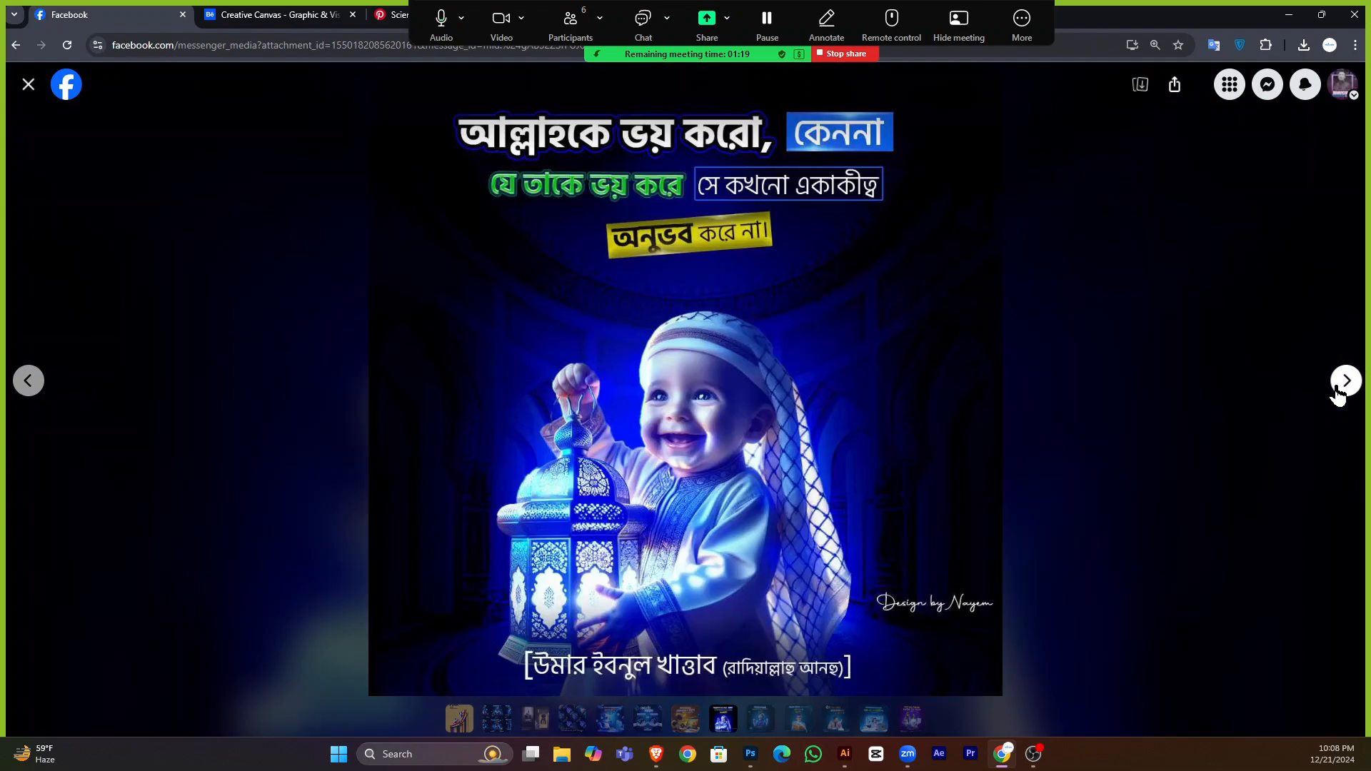
click(1342, 381)
click(1342, 382)
click(1336, 394)
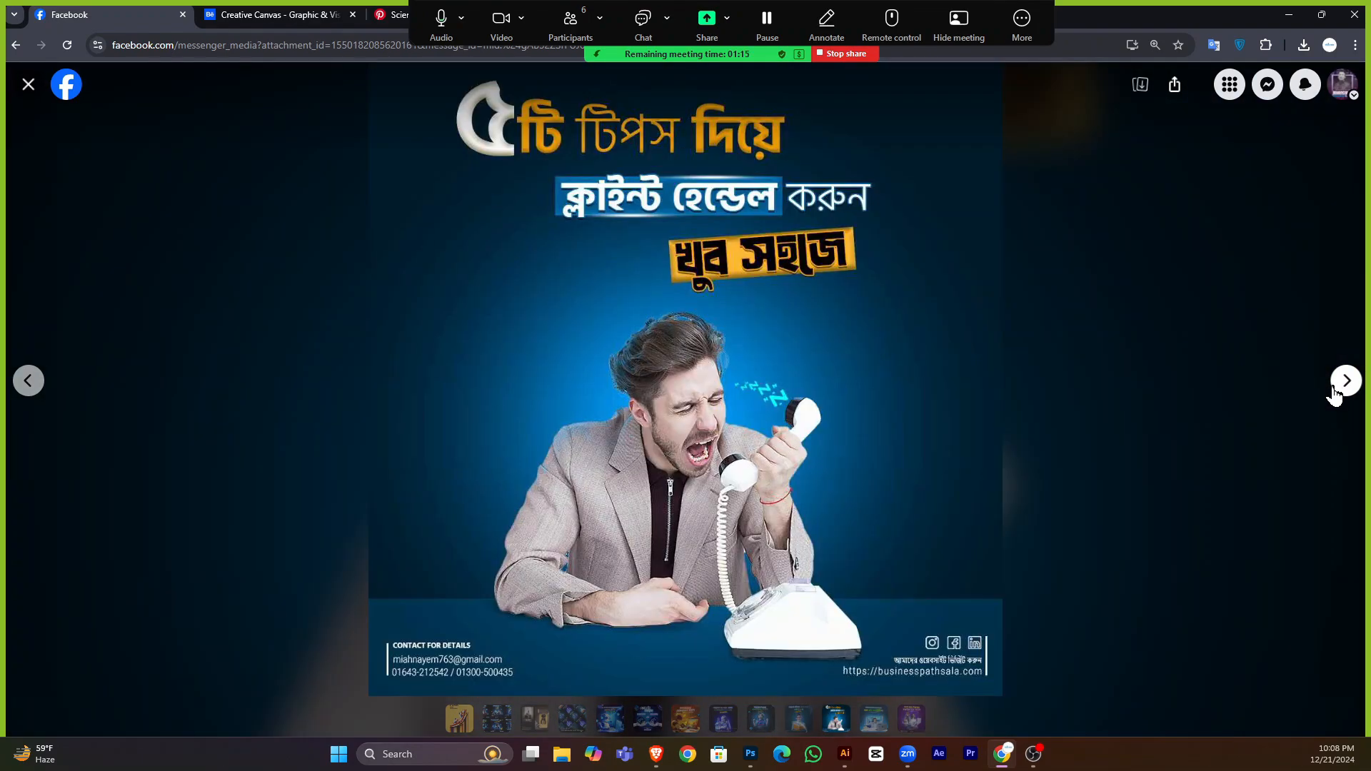
click(1334, 395)
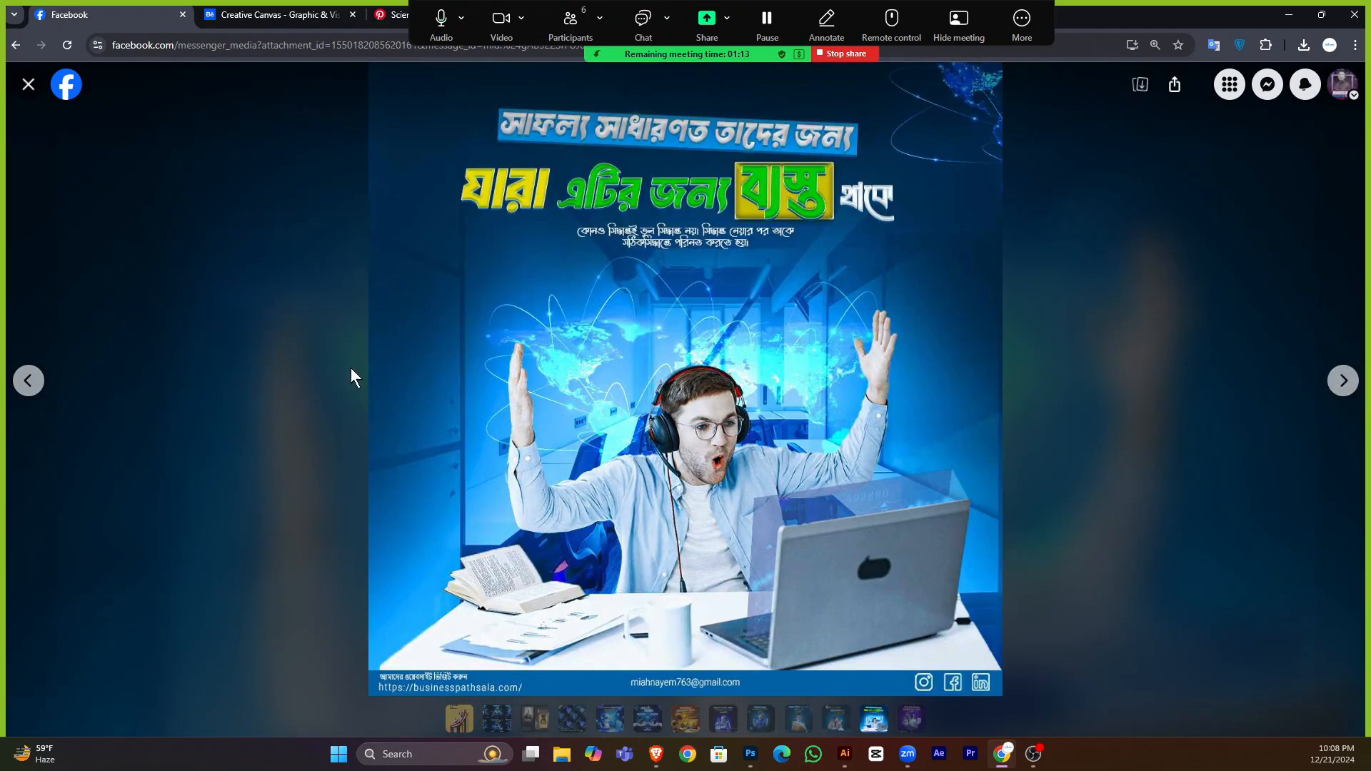
Copy the blue headphones poster image from the viewer and switch to Photoshop.
right_click(711, 178)
click(758, 224)
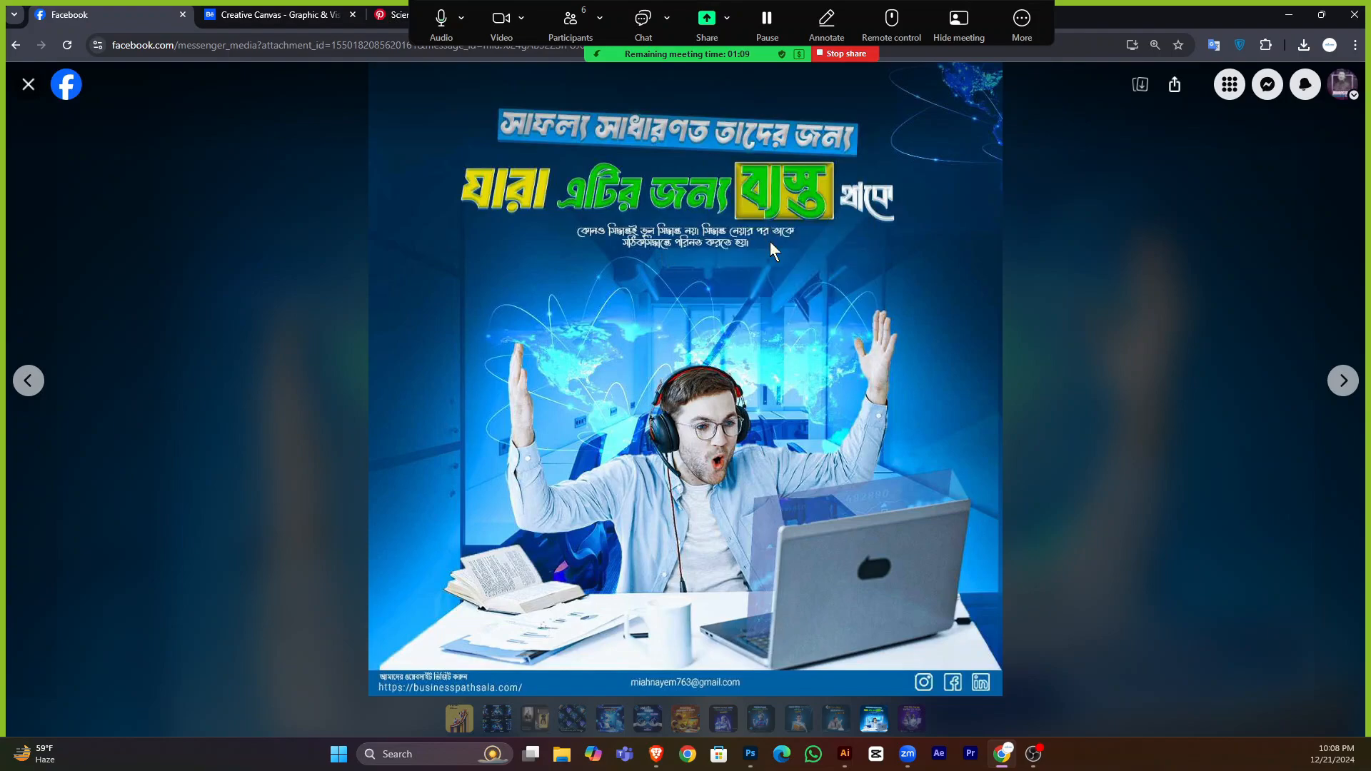
click(750, 754)
scroll(175, 139, up, 2)
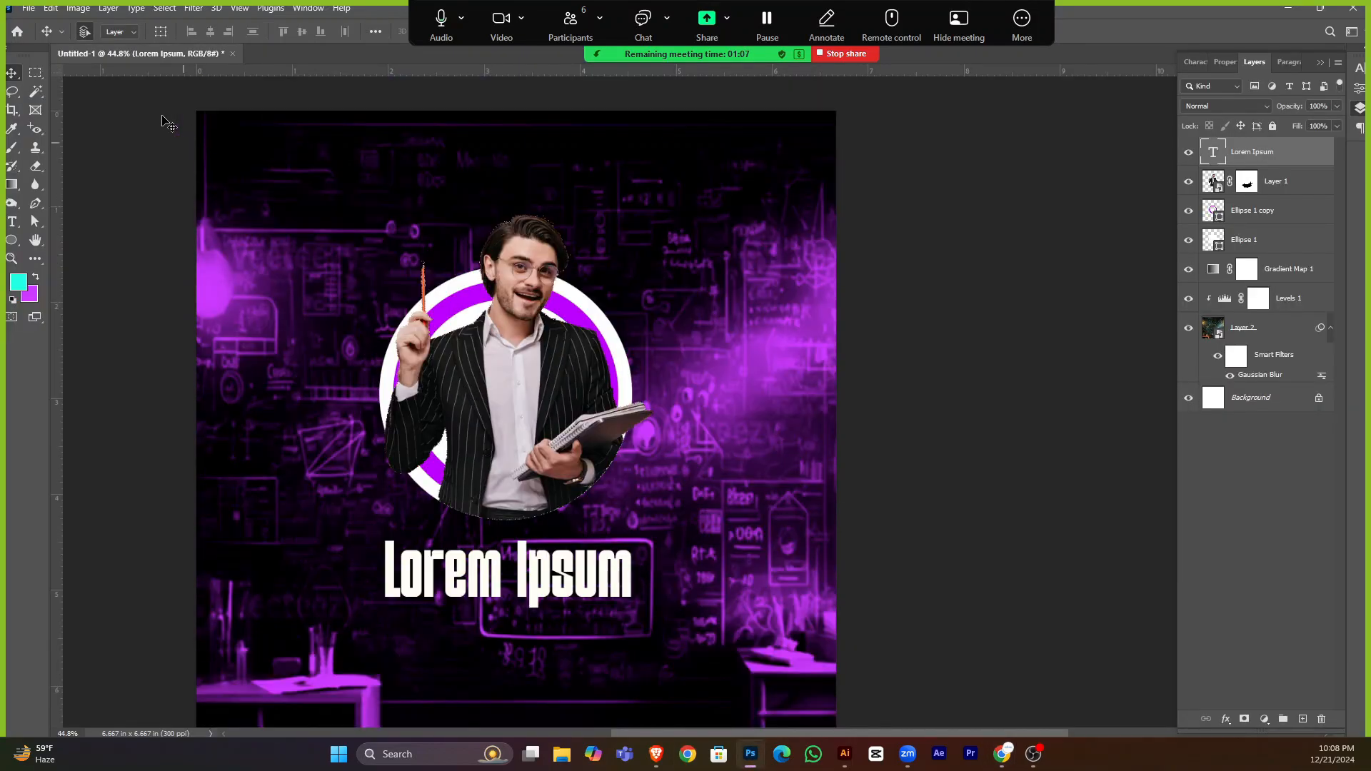
scroll(166, 143, up, 1)
Create a new 2000 x 2000 px document at 300 ppi and paste the copied poster into it.
key(ctrl+n)
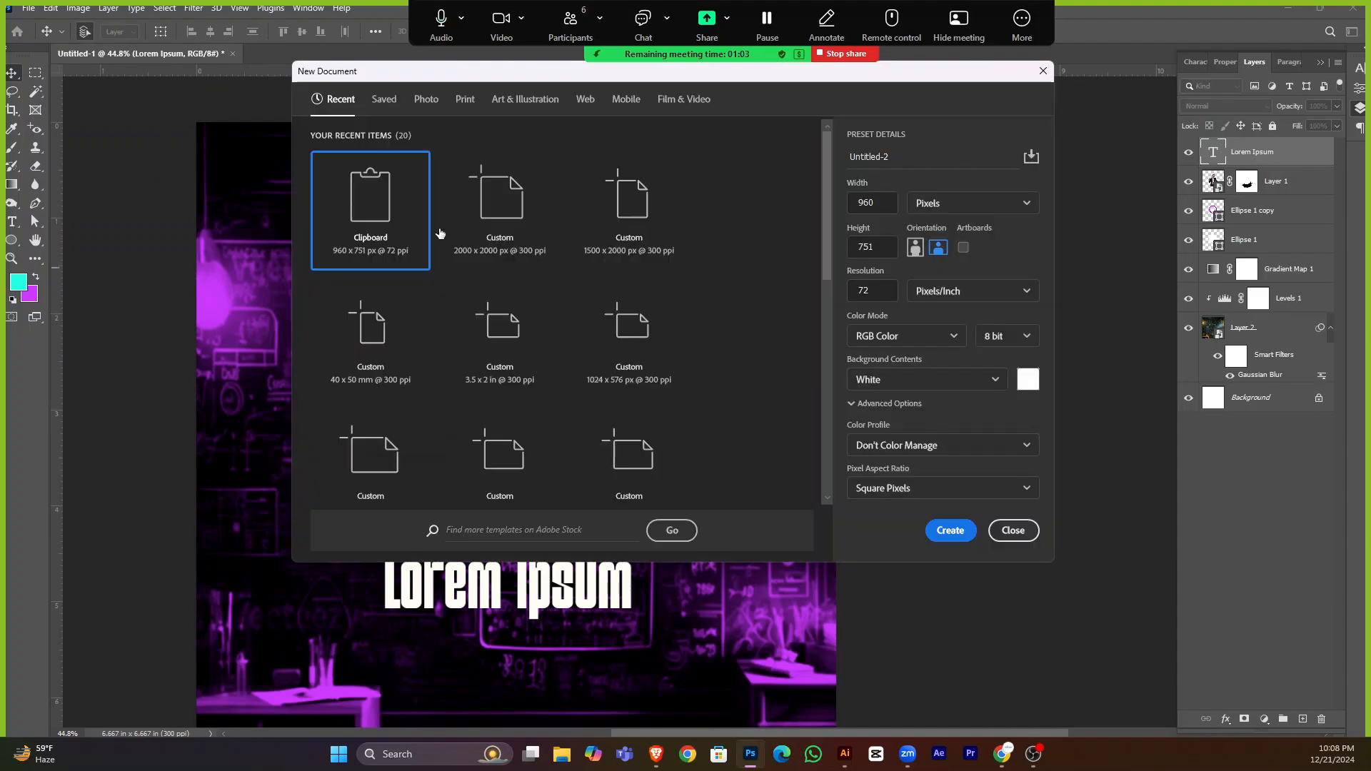
double_click(500, 214)
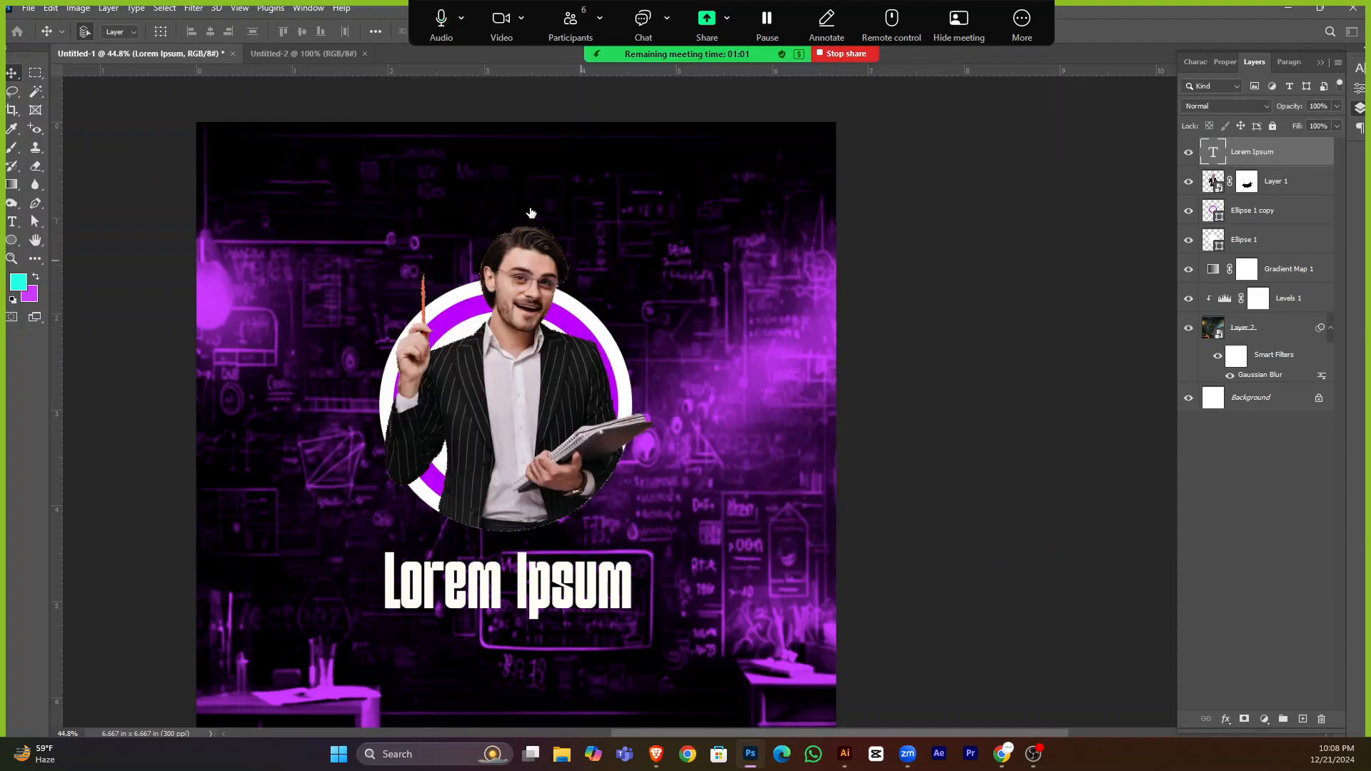
key(ctrl+v)
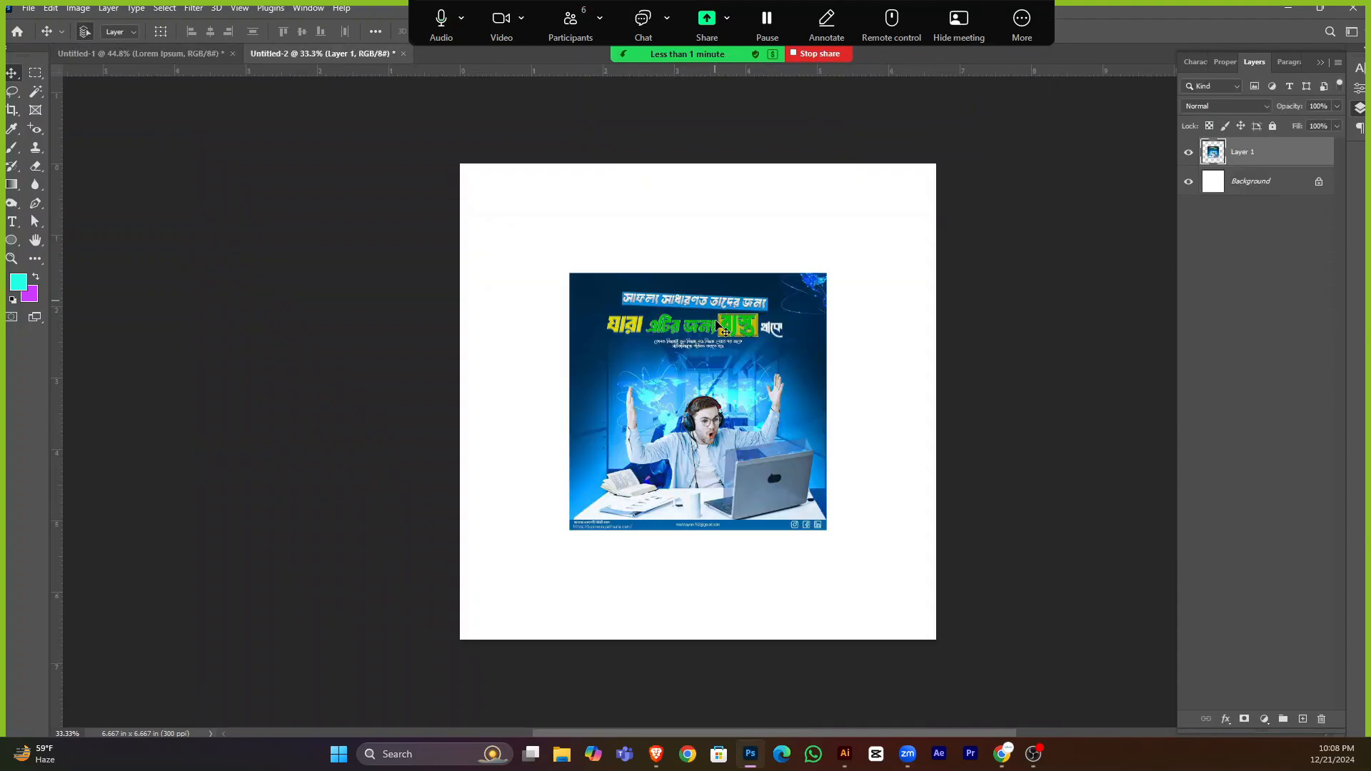
Add a new layer and place Lorem Ipsum placeholder text above the pasted poster.
scroll(716, 306, up, 2)
drag(714, 303, 691, 386)
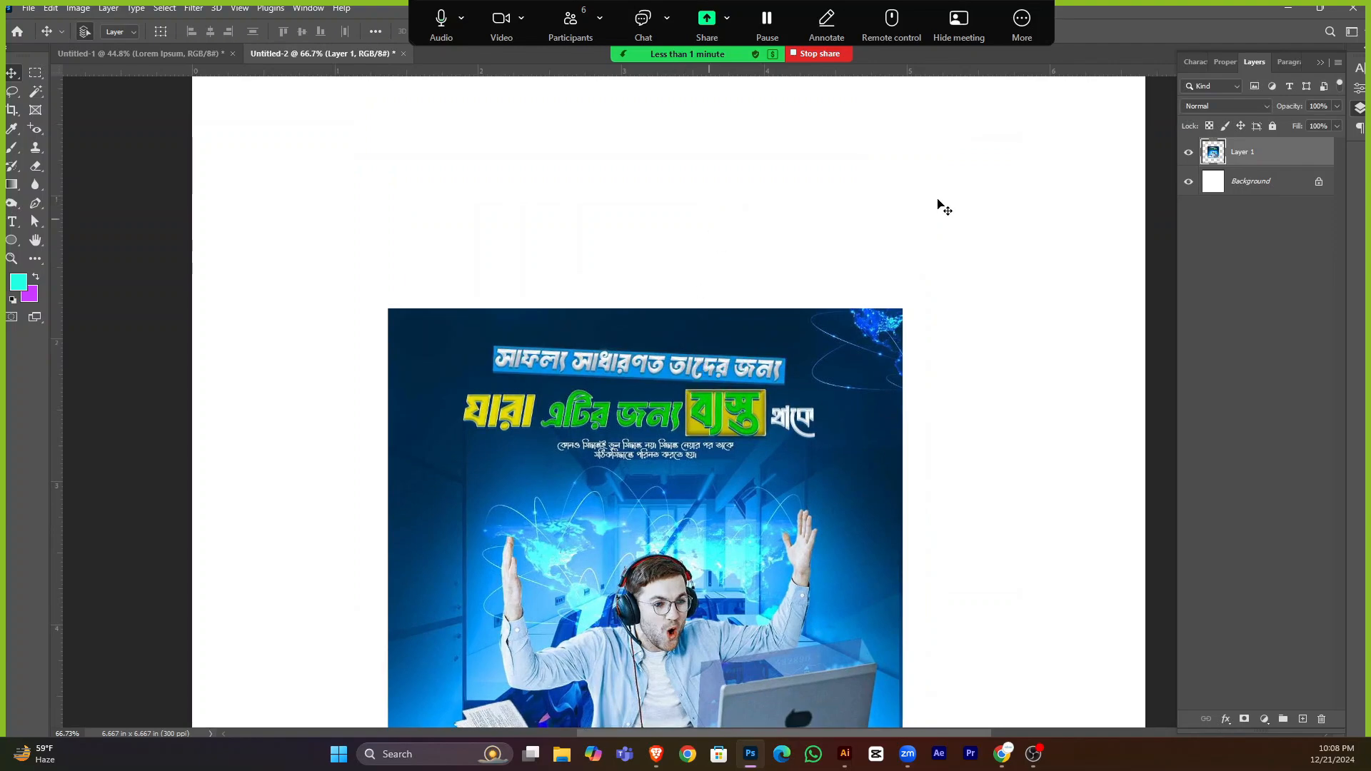
click(1213, 682)
click(1301, 719)
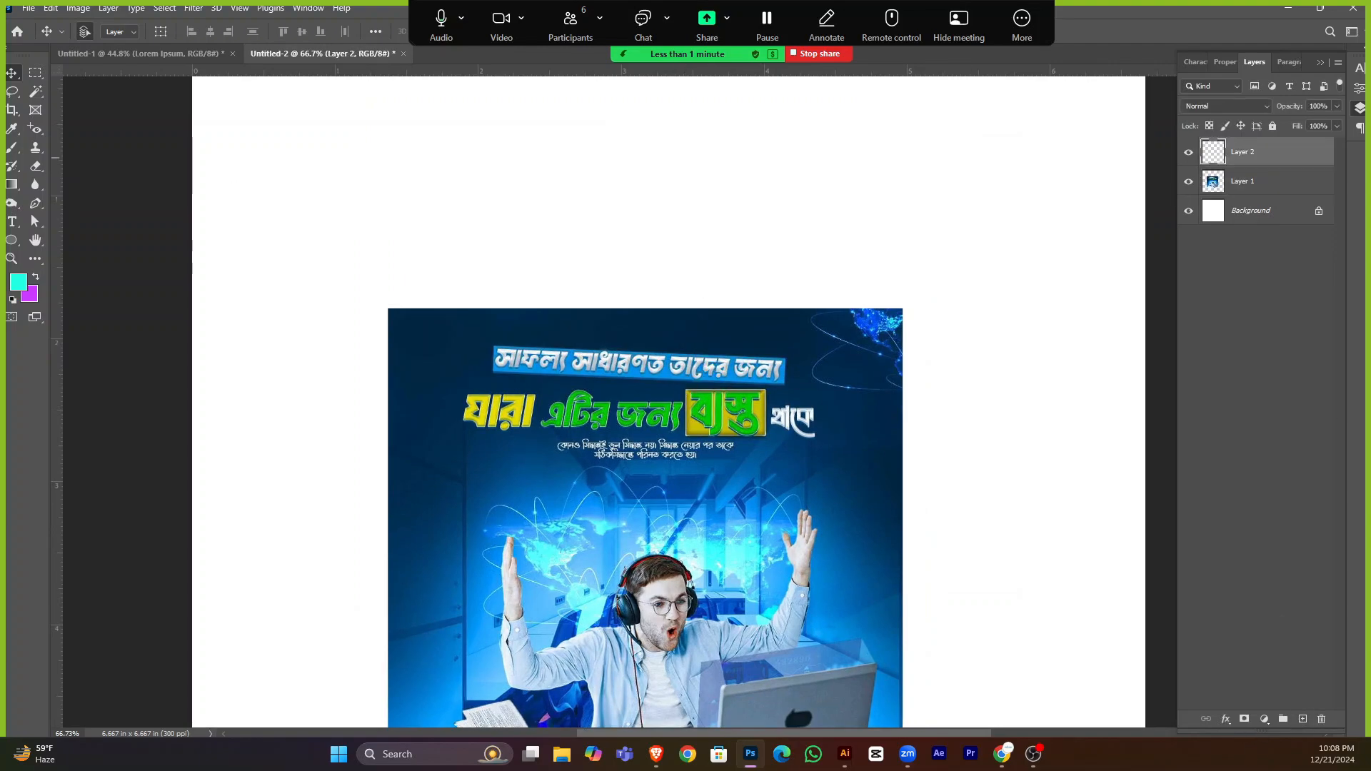
key(t)
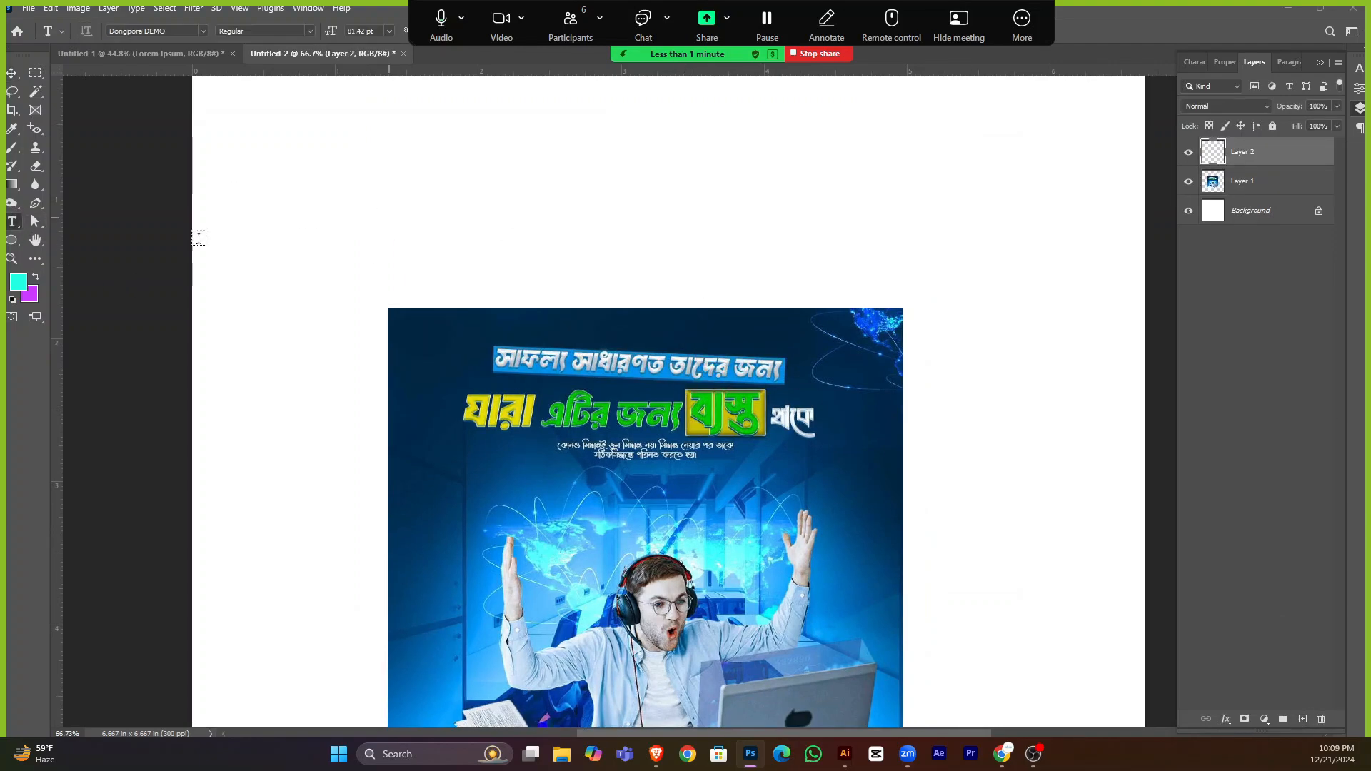
click(366, 212)
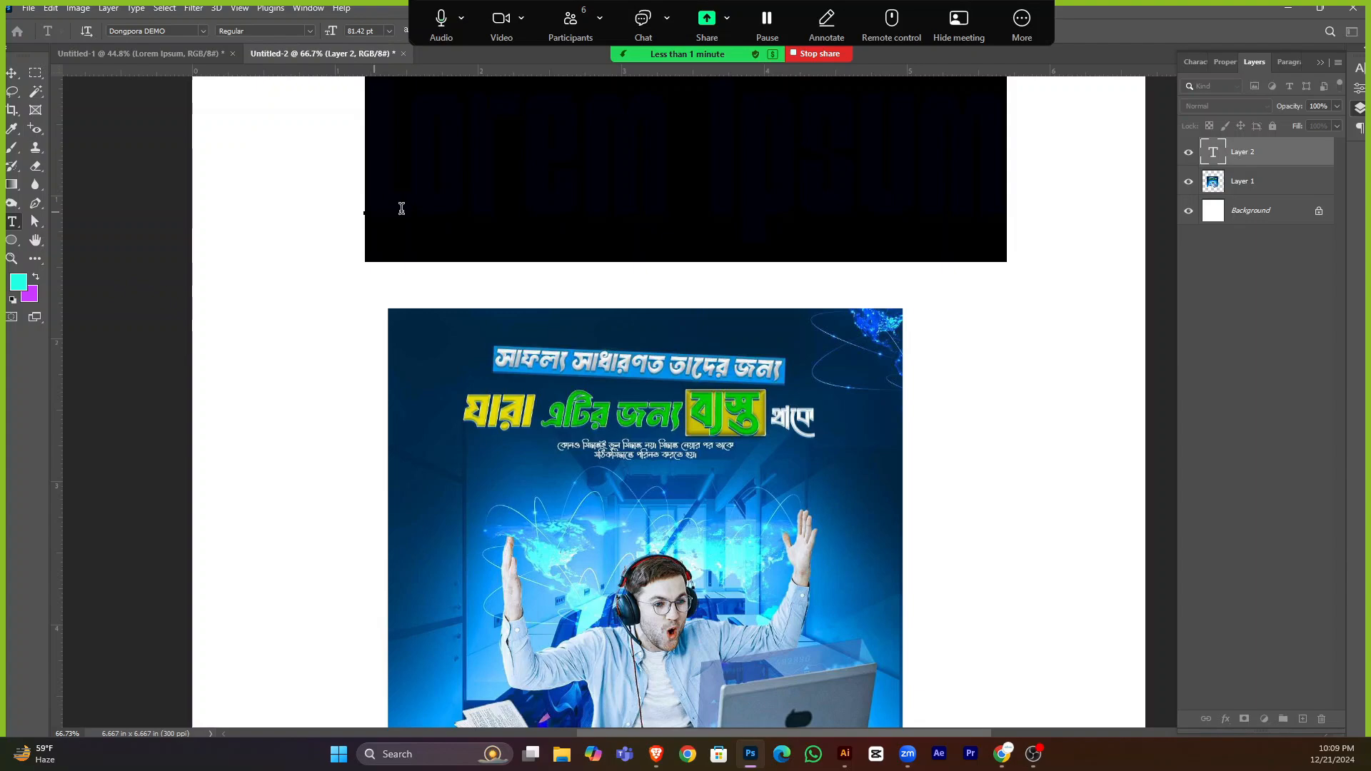
click(11, 72)
Set the colour of the Lorem Ipsum text to black (000000), moving the meeting toolbar out of the way.
double_click(633, 94)
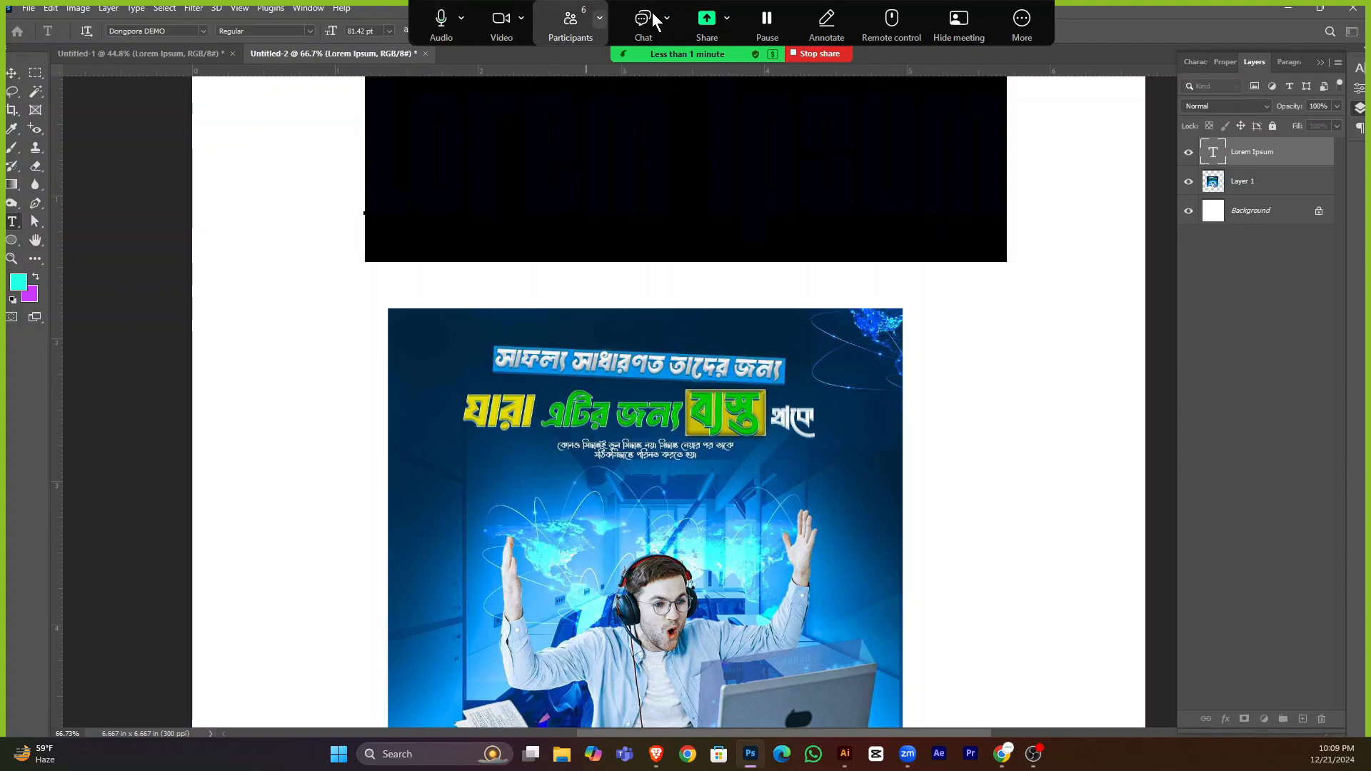
drag(1053, 16, 678, 677)
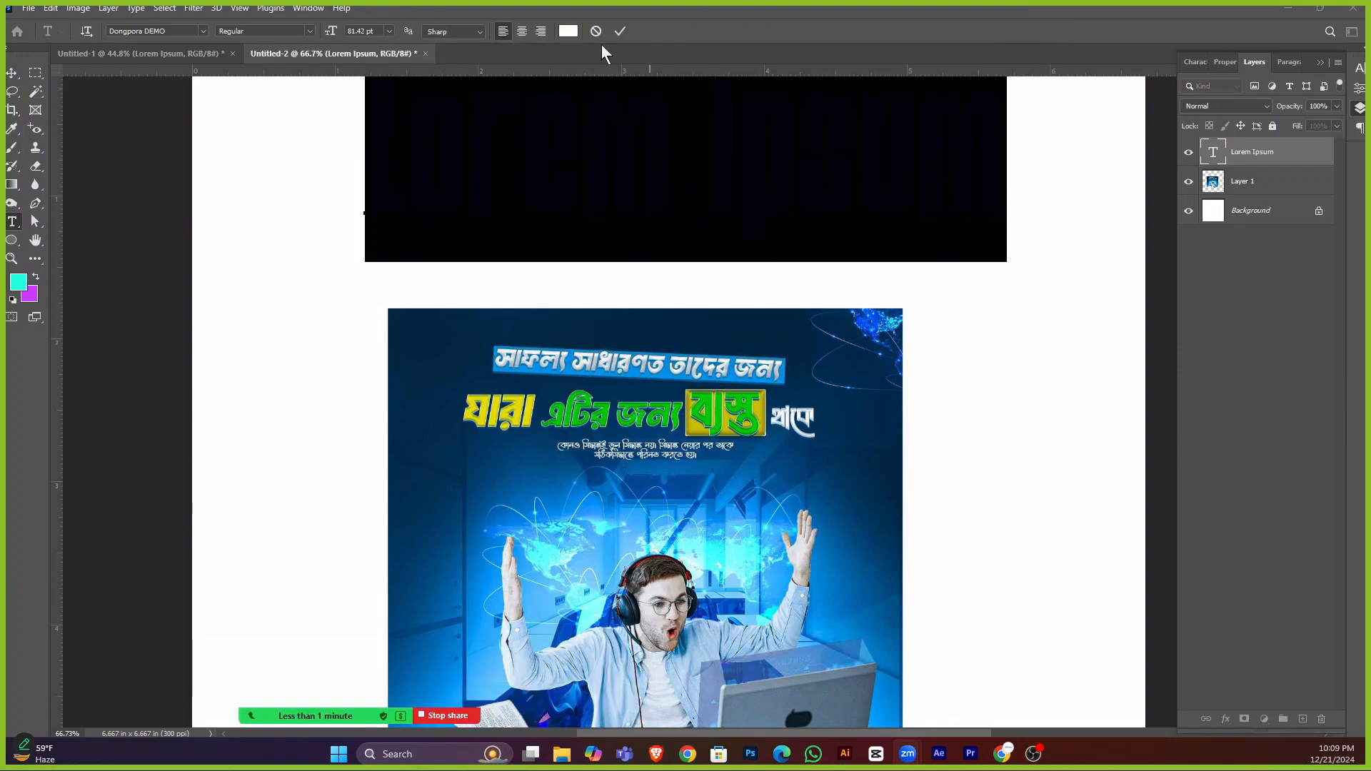
click(566, 33)
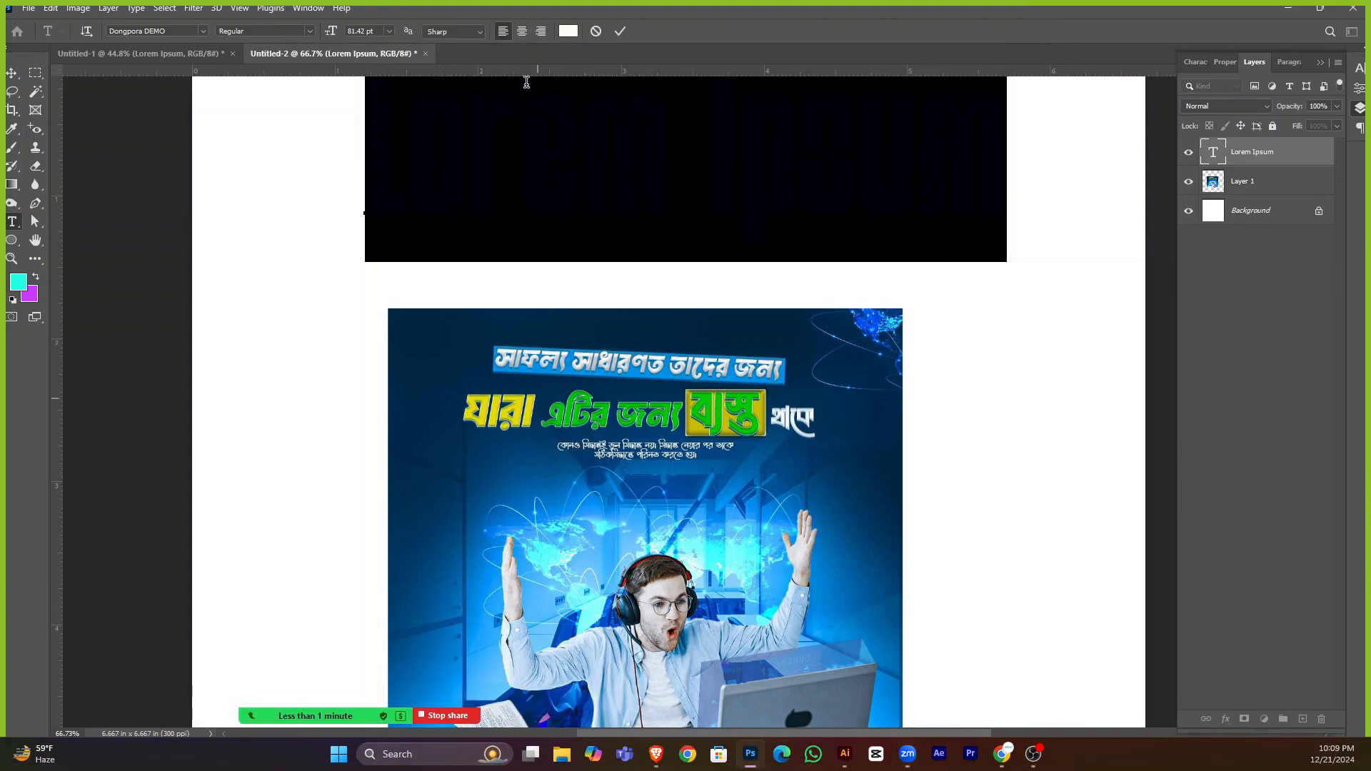
click(567, 33)
text(000000)
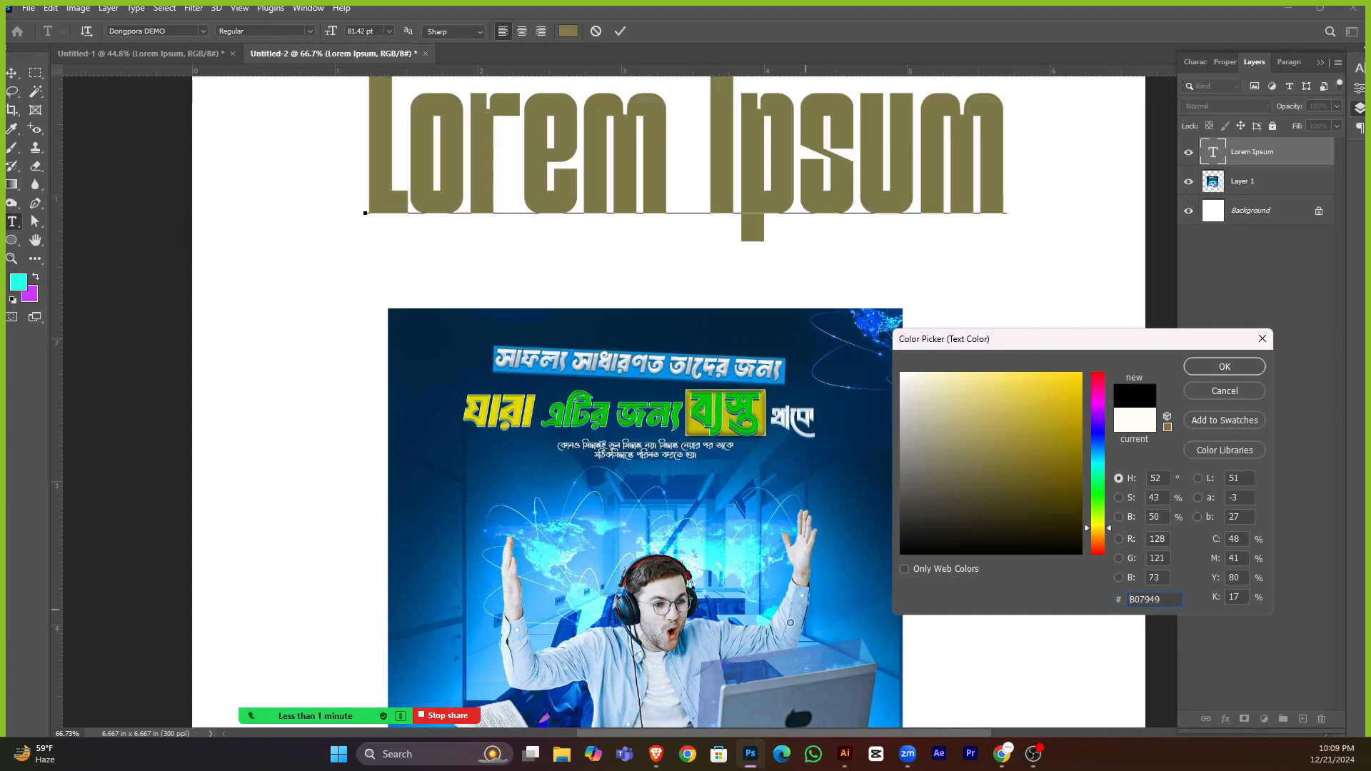
click(1222, 371)
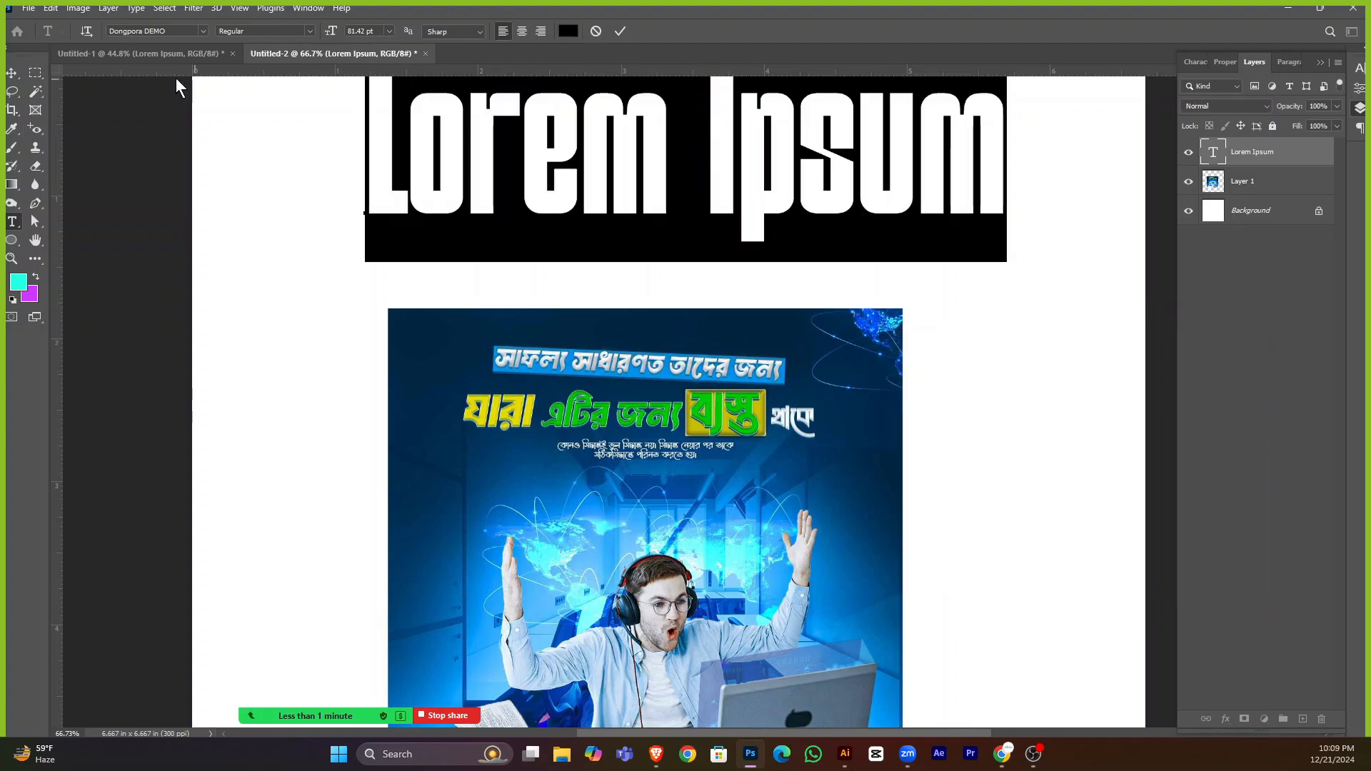
click(15, 77)
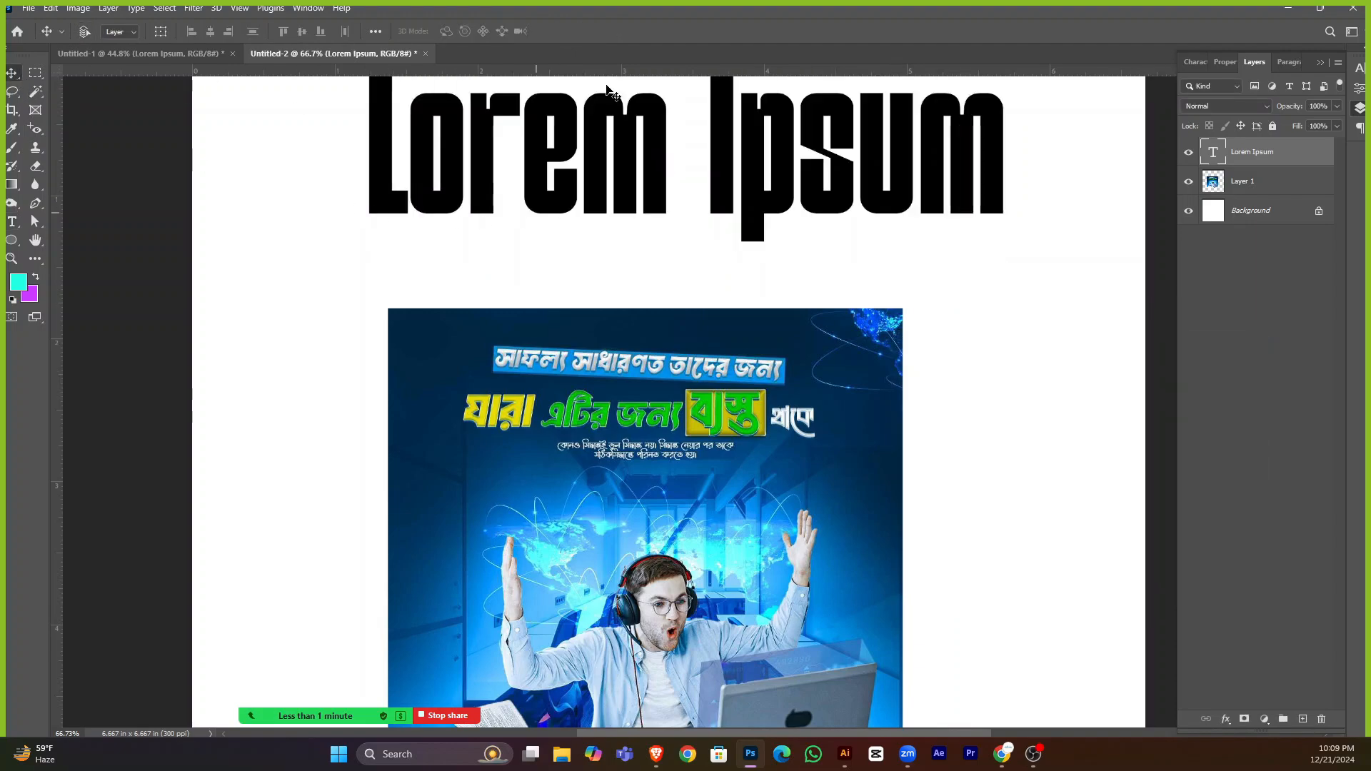
Scale the Lorem Ipsum text down to about 24.6 pt and position it above the poster's upper-left area.
key(ctrl+t)
drag(1006, 160, 546, 190)
key(Return)
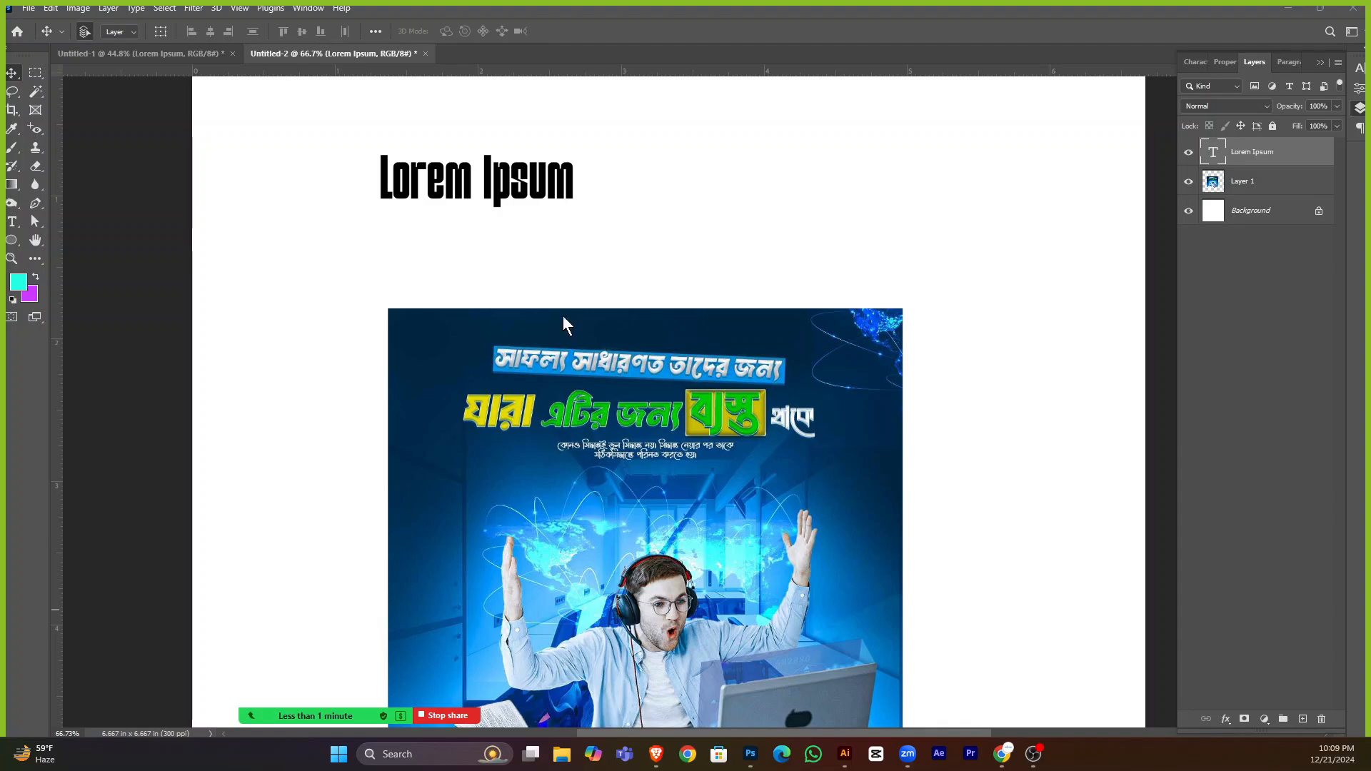
Try to pick Hind Siliguri for the Lorem Ipsum text from the list of recently used fonts.
click(529, 199)
double_click(548, 180)
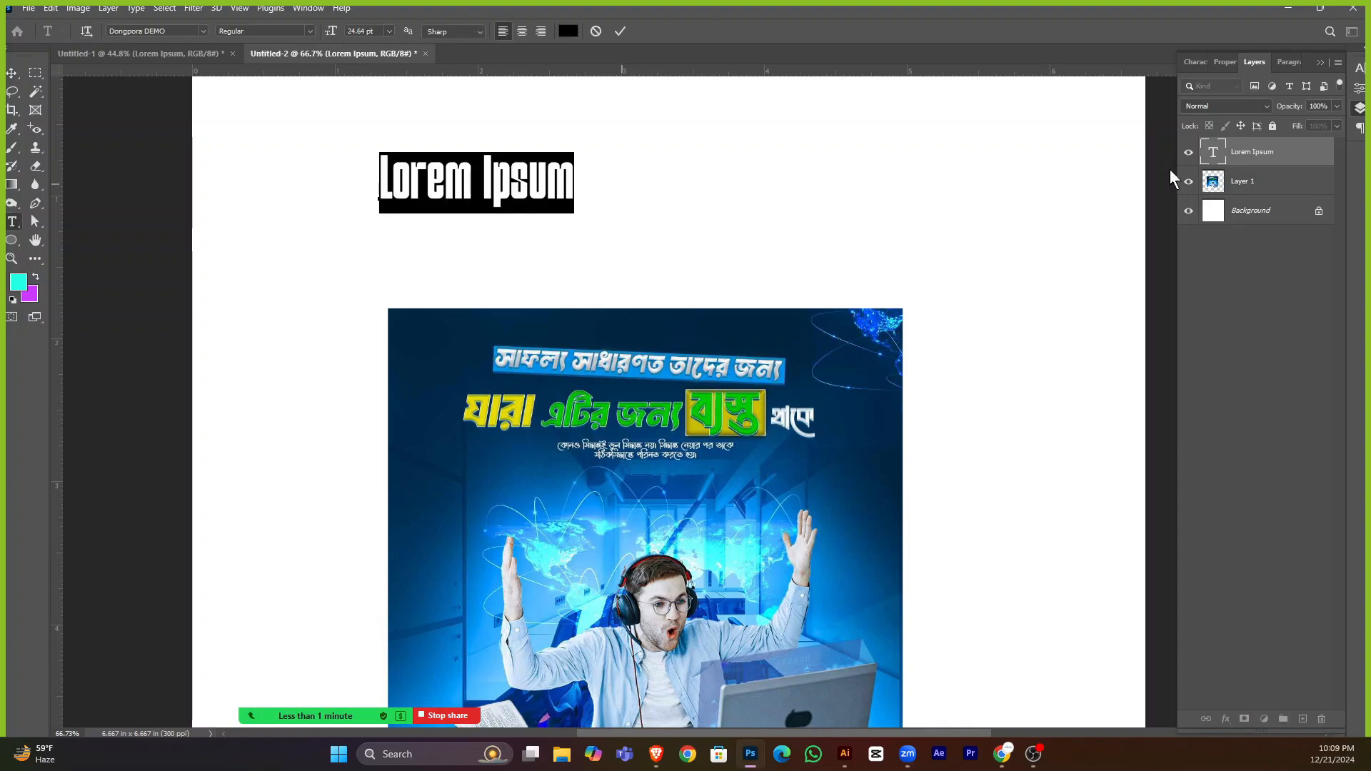
click(1358, 67)
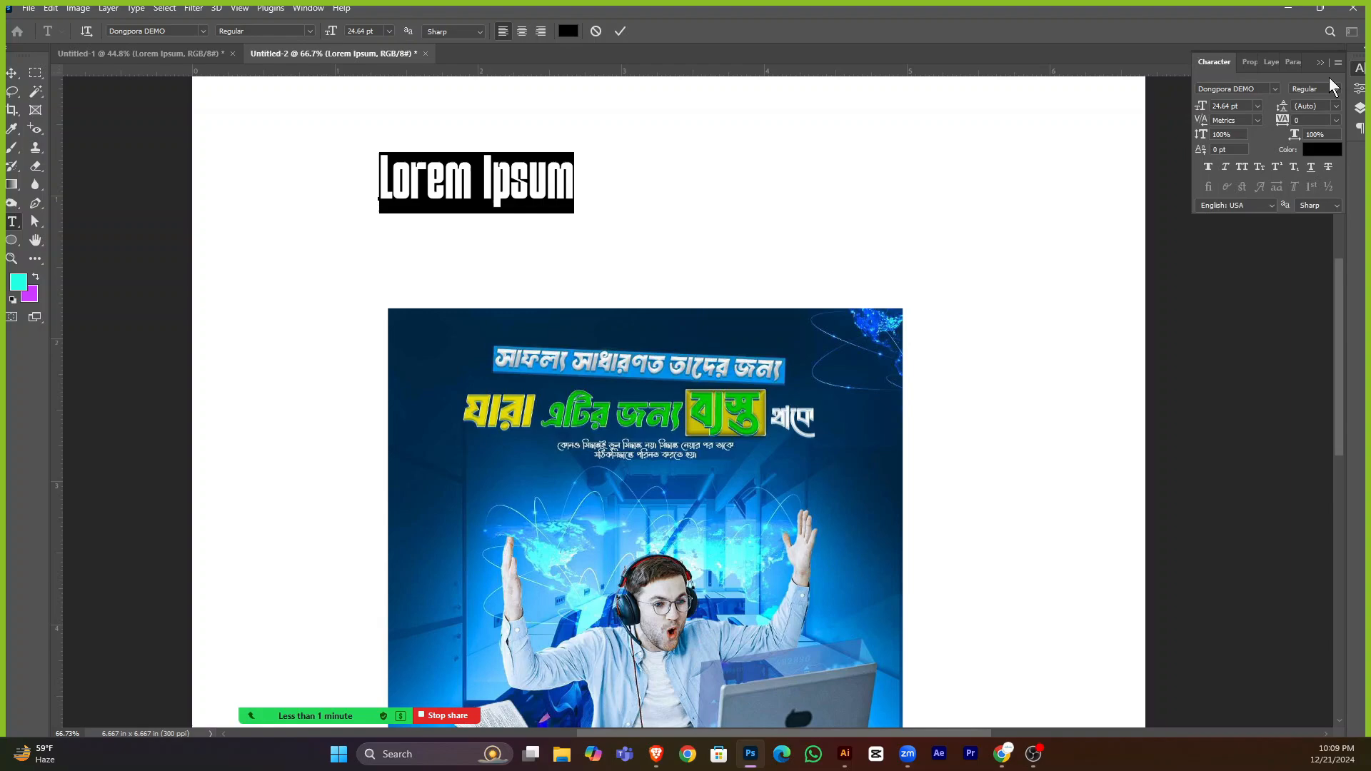
click(1273, 88)
scroll(1218, 138, up, 5)
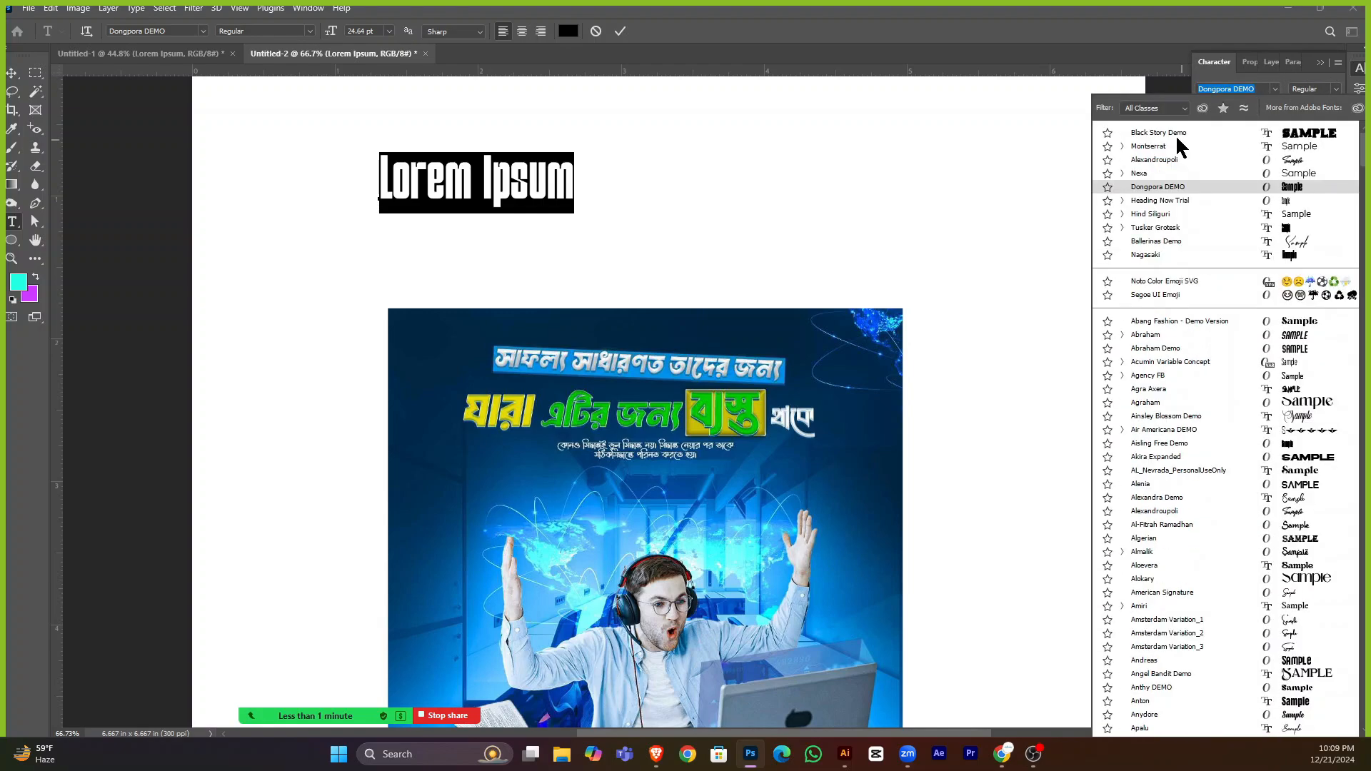
click(1139, 213)
key(ctrl+Return)
key(v)
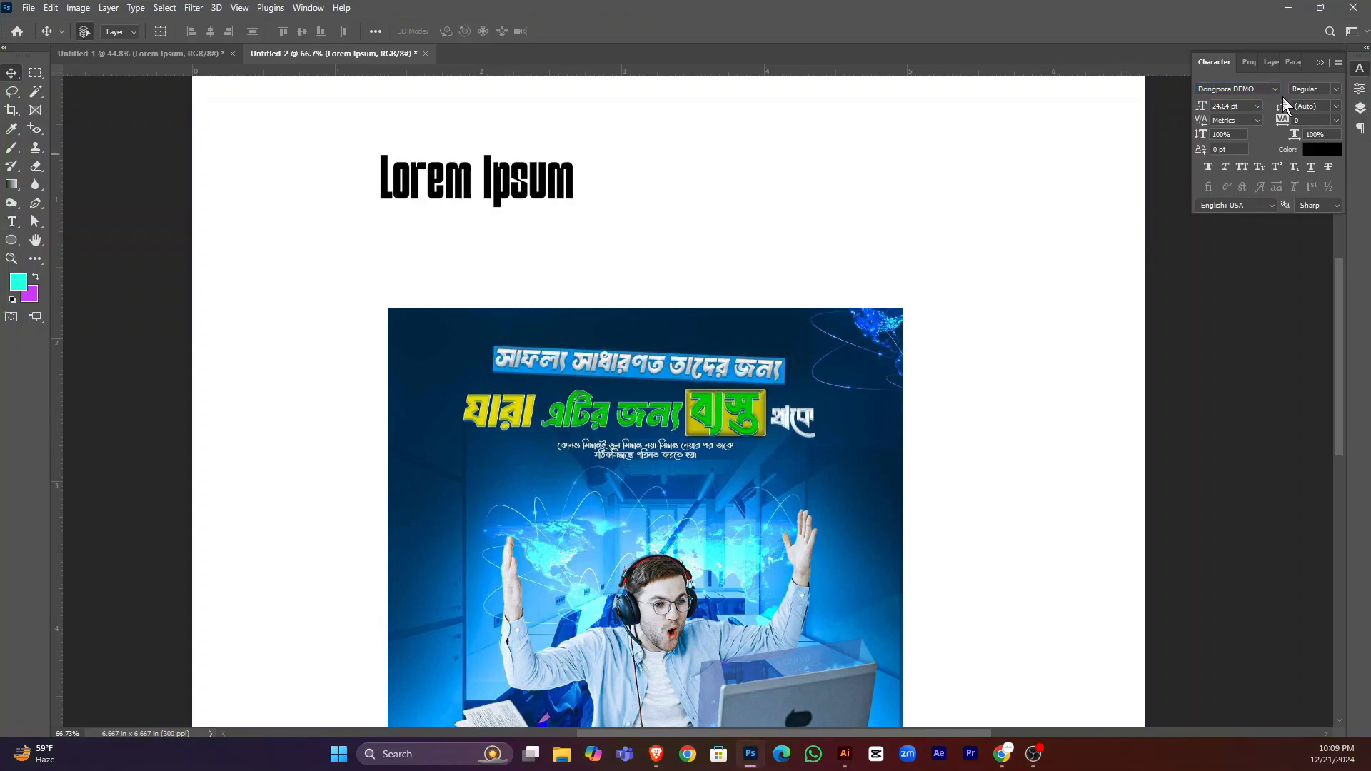
Find the Hind Siliguri font by name and apply its Light style to the Lorem Ipsum text.
double_click(547, 171)
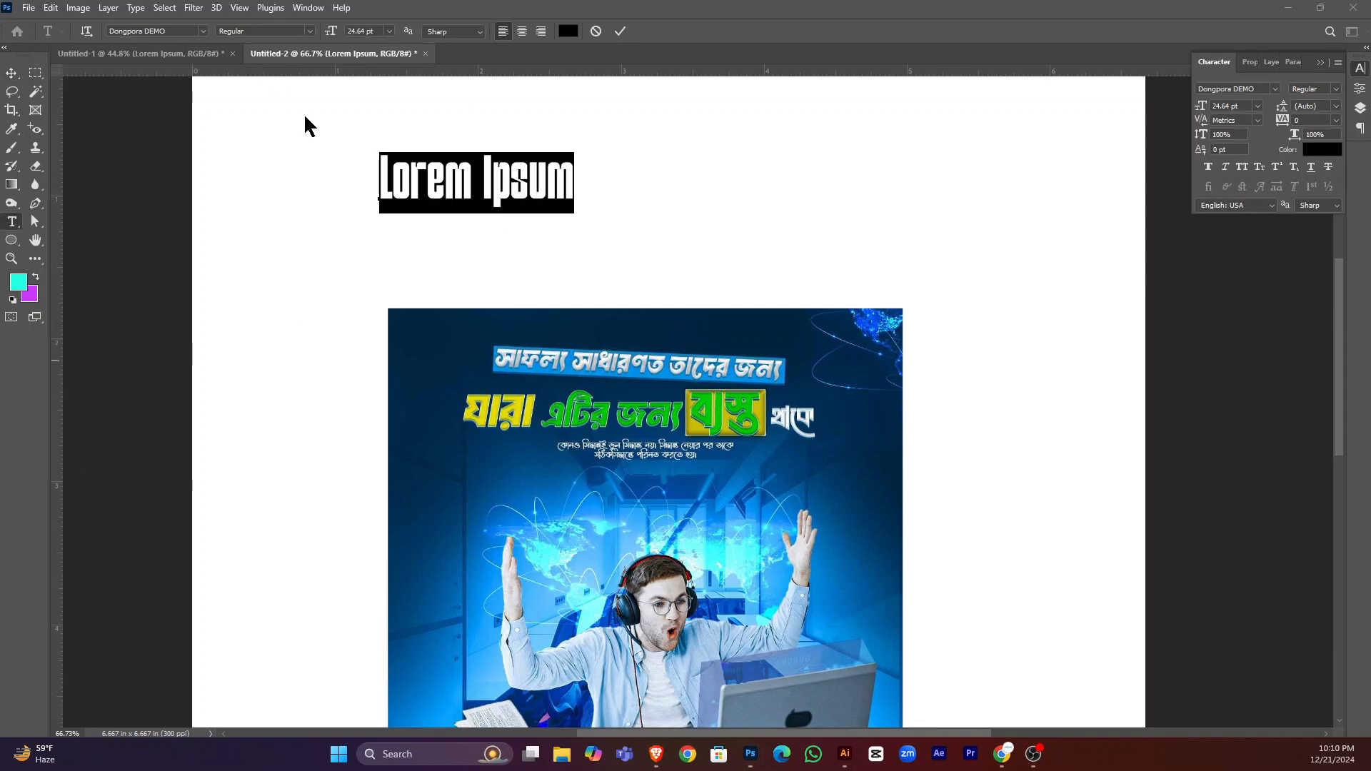
click(183, 30)
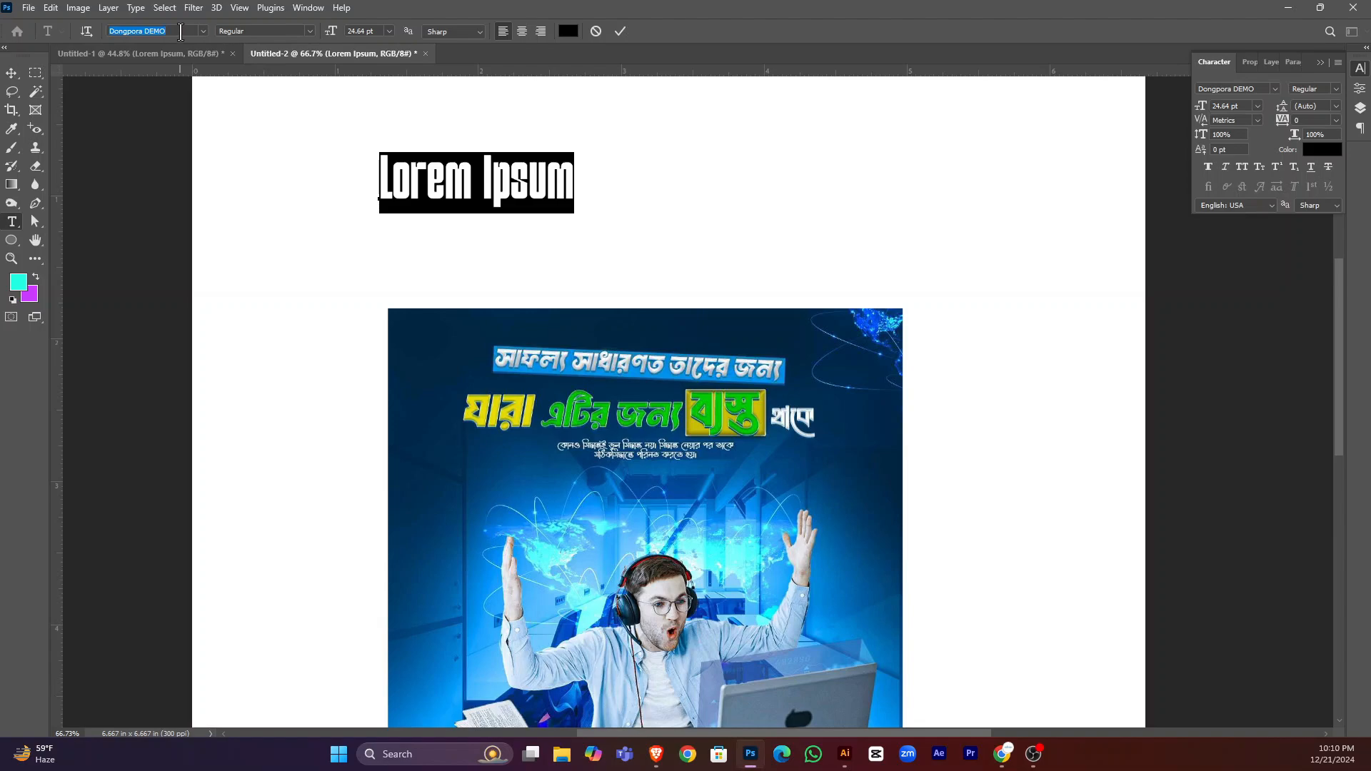
text(hind)
key(Down)
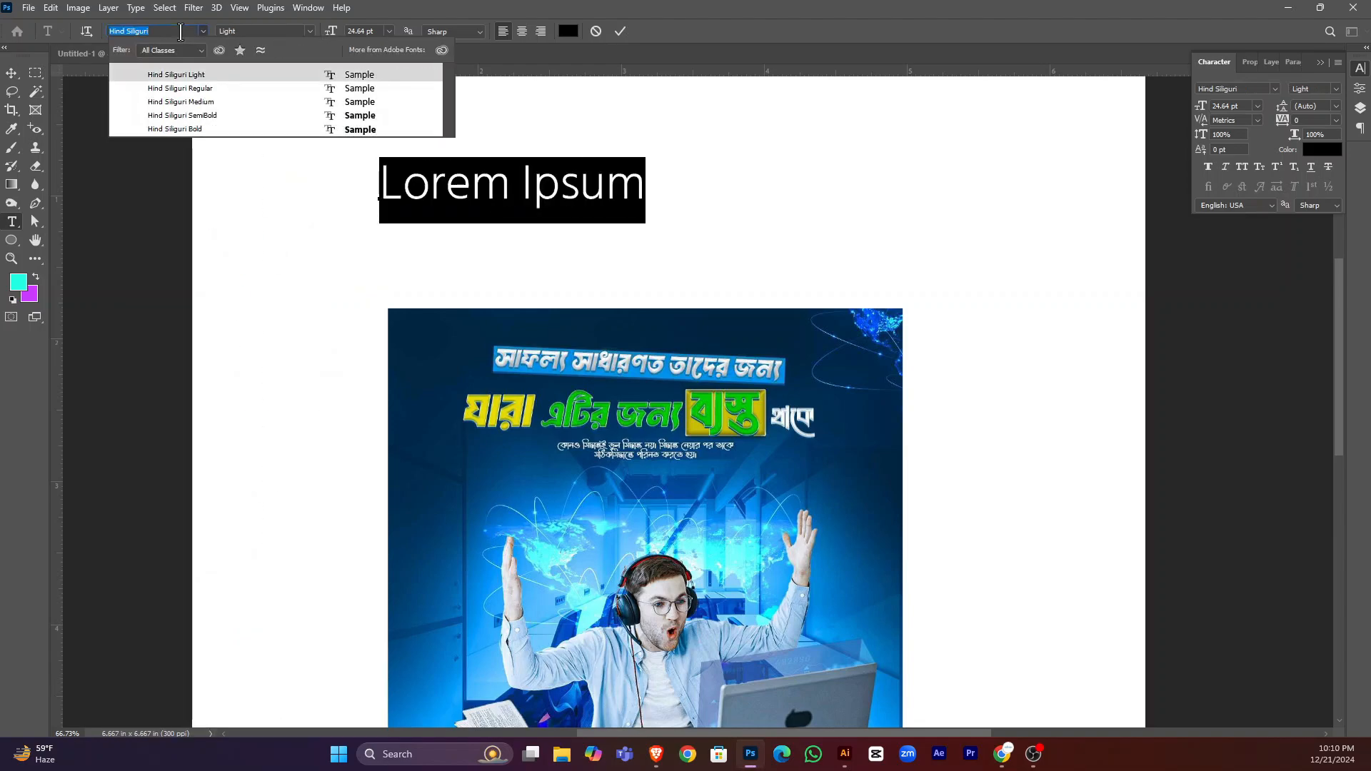
key(Return)
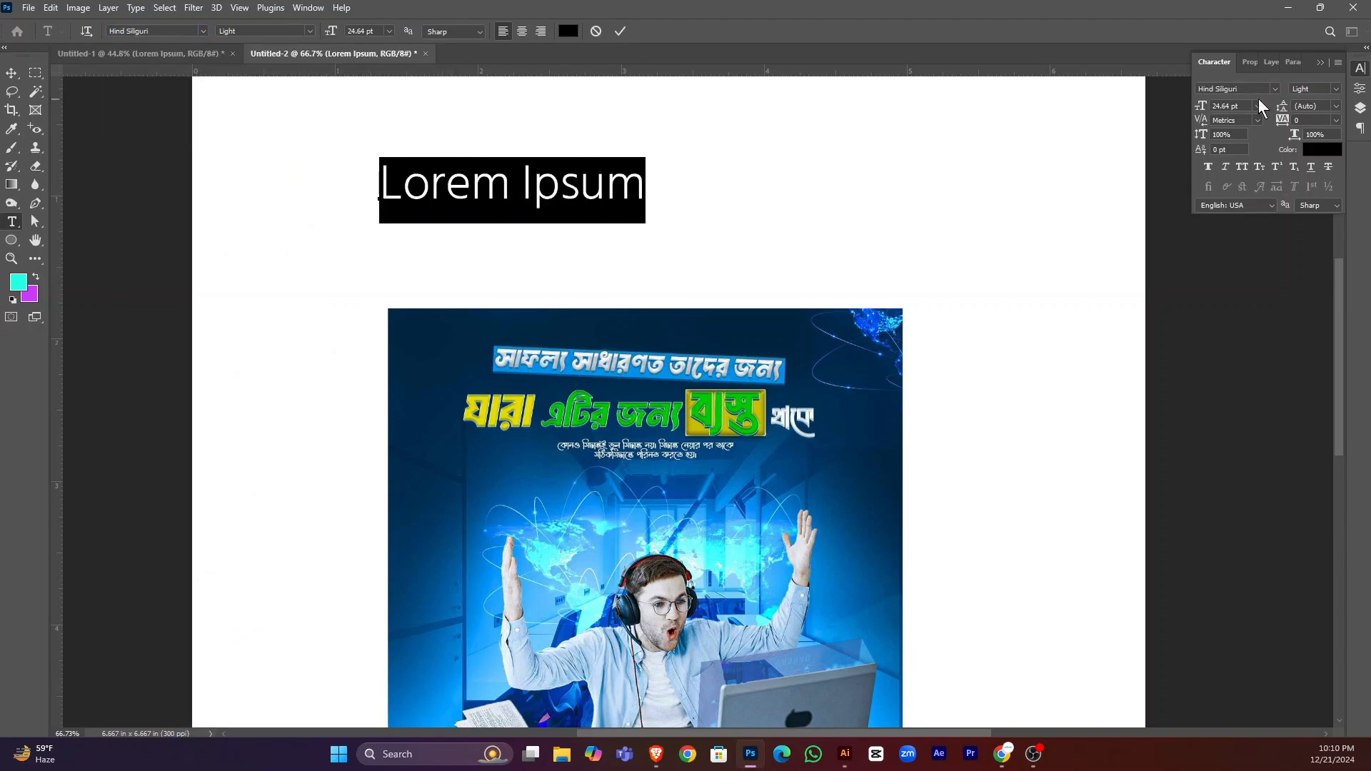
click(620, 31)
key(v)
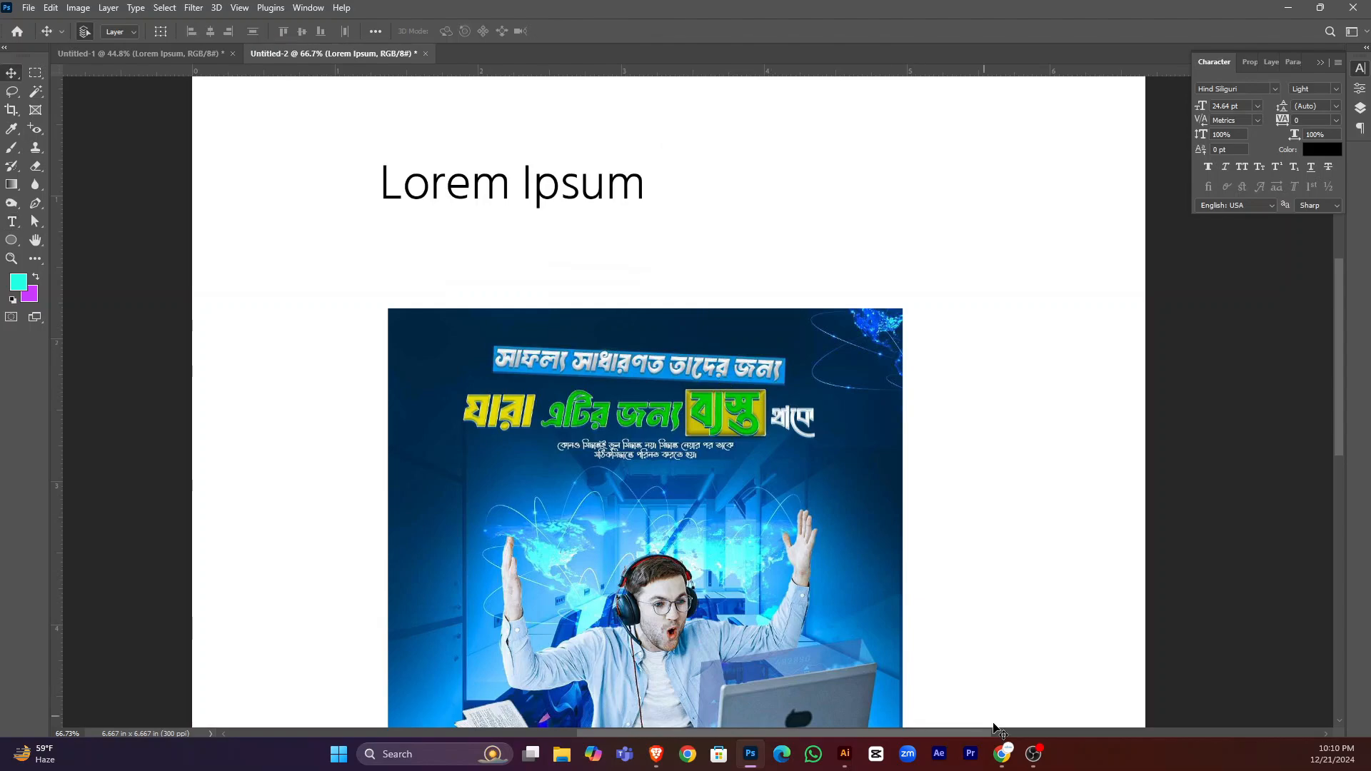
Switch to Chrome and close the enlarged headphones poster to get back to the Ostad photos page.
click(833, 506)
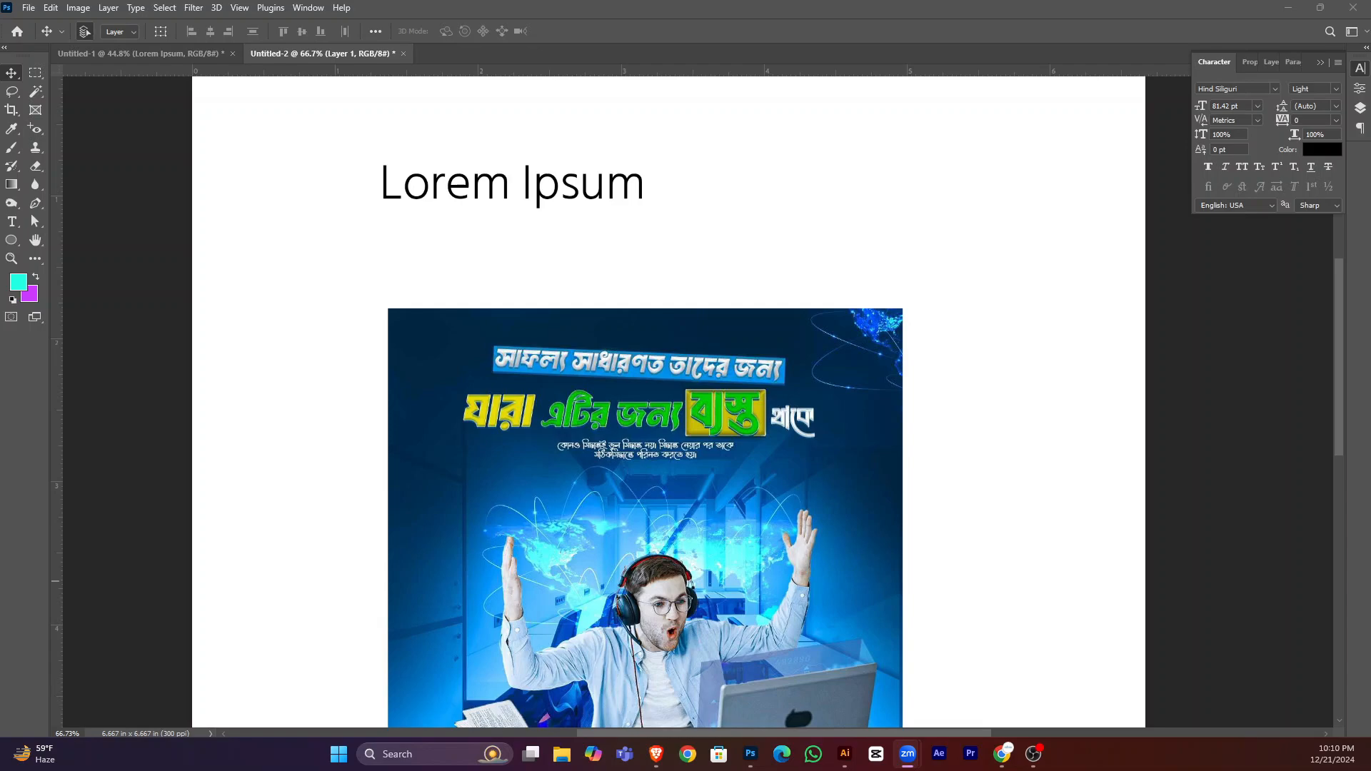
key(alt+Tab)
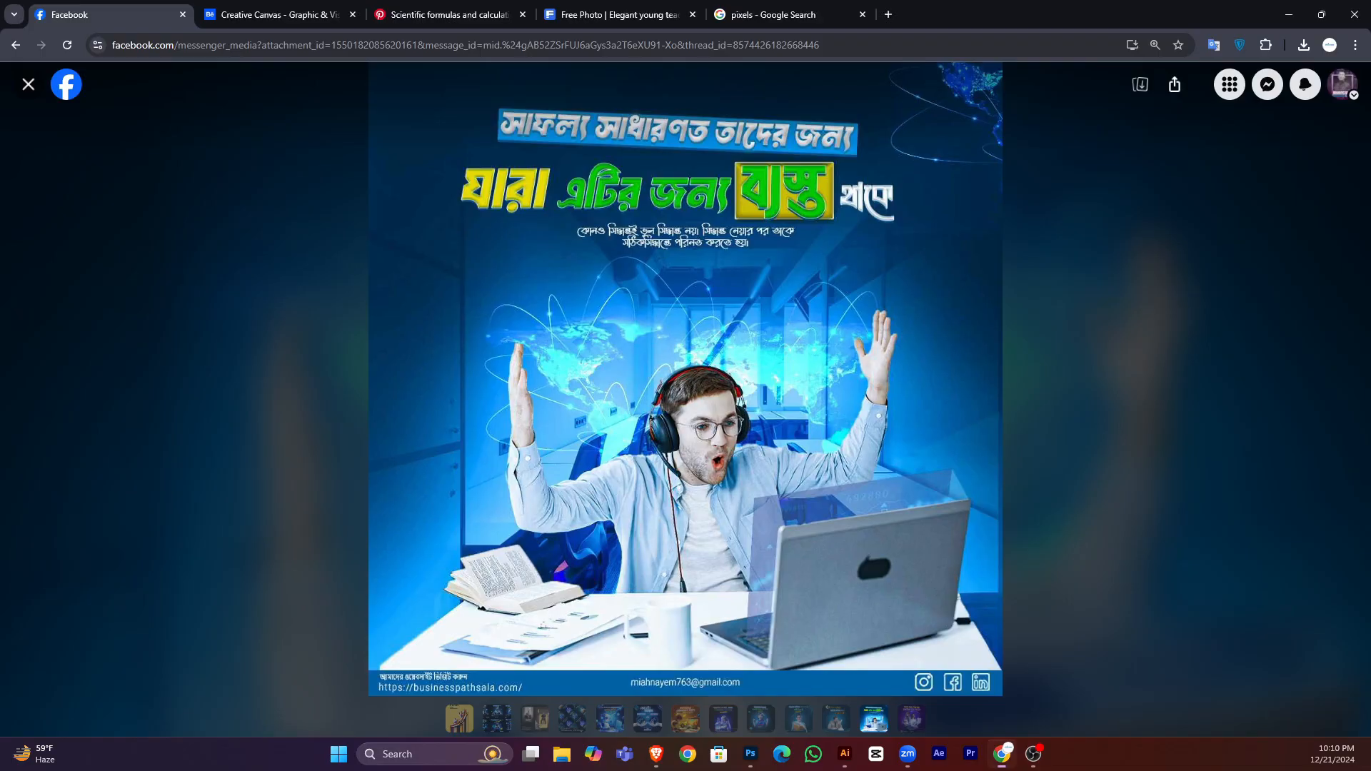
click(29, 84)
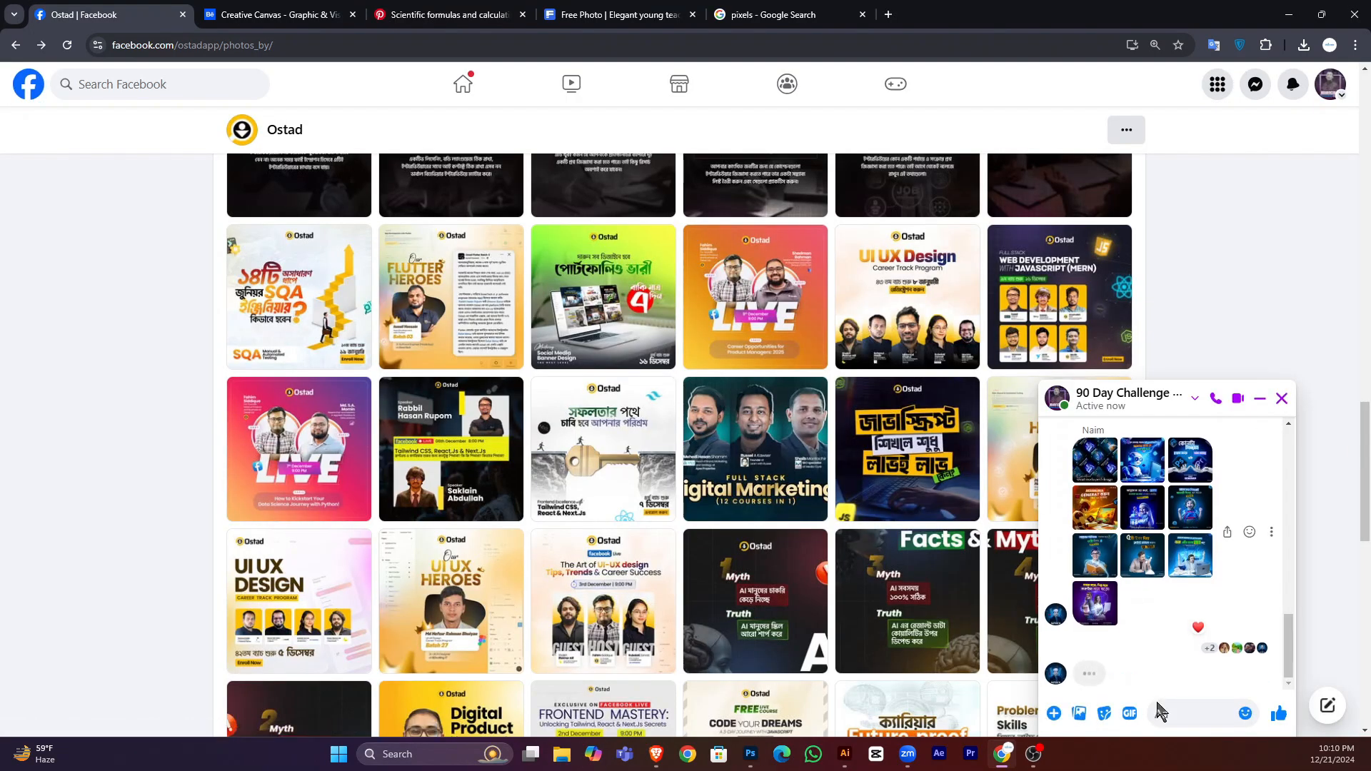
Paste the Zoom meeting link with its embedded passcode into the 90 Day Challenge group chat and send it.
click(1164, 707)
key(ctrl+v)
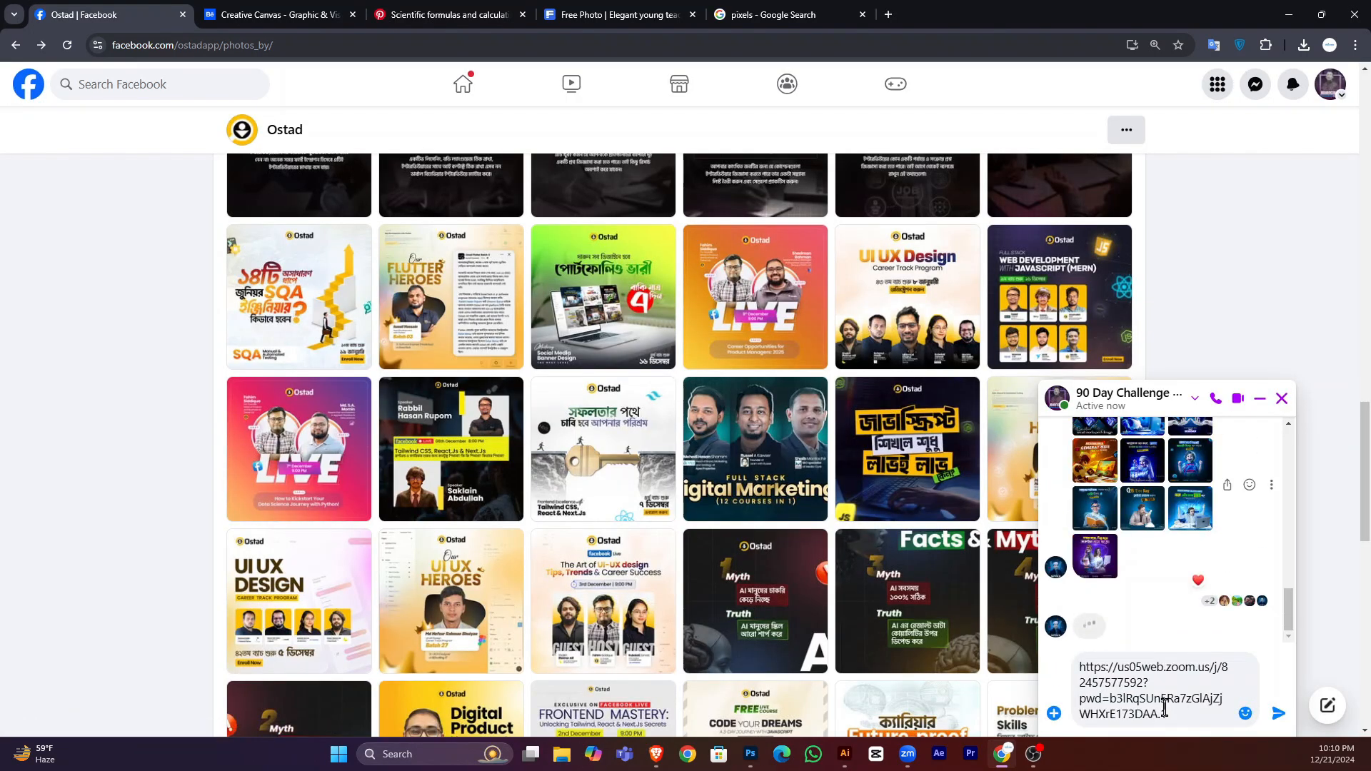
key(Return)
Send the message "new linkk add hoin" to the group chat and close the chat window.
text(new l)
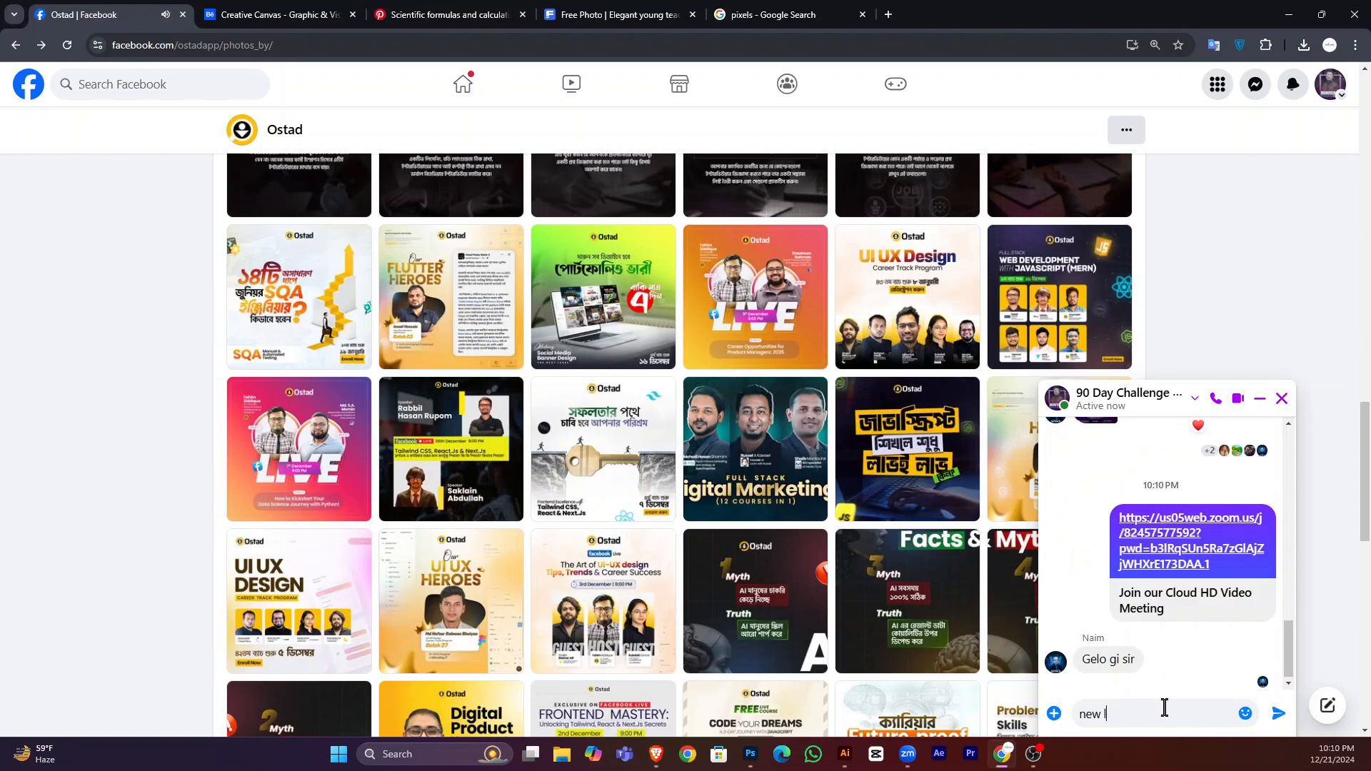
text(inkk add )
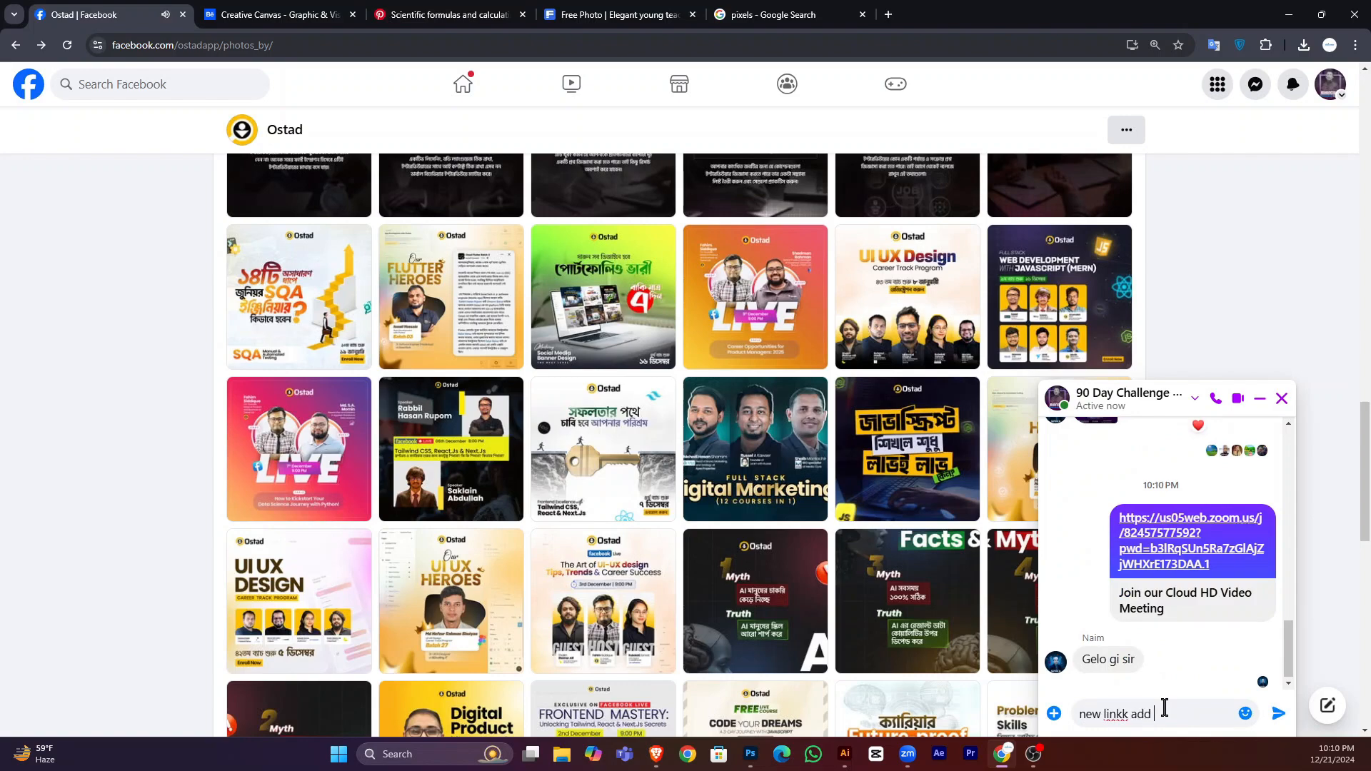
text(hoin)
key(Return)
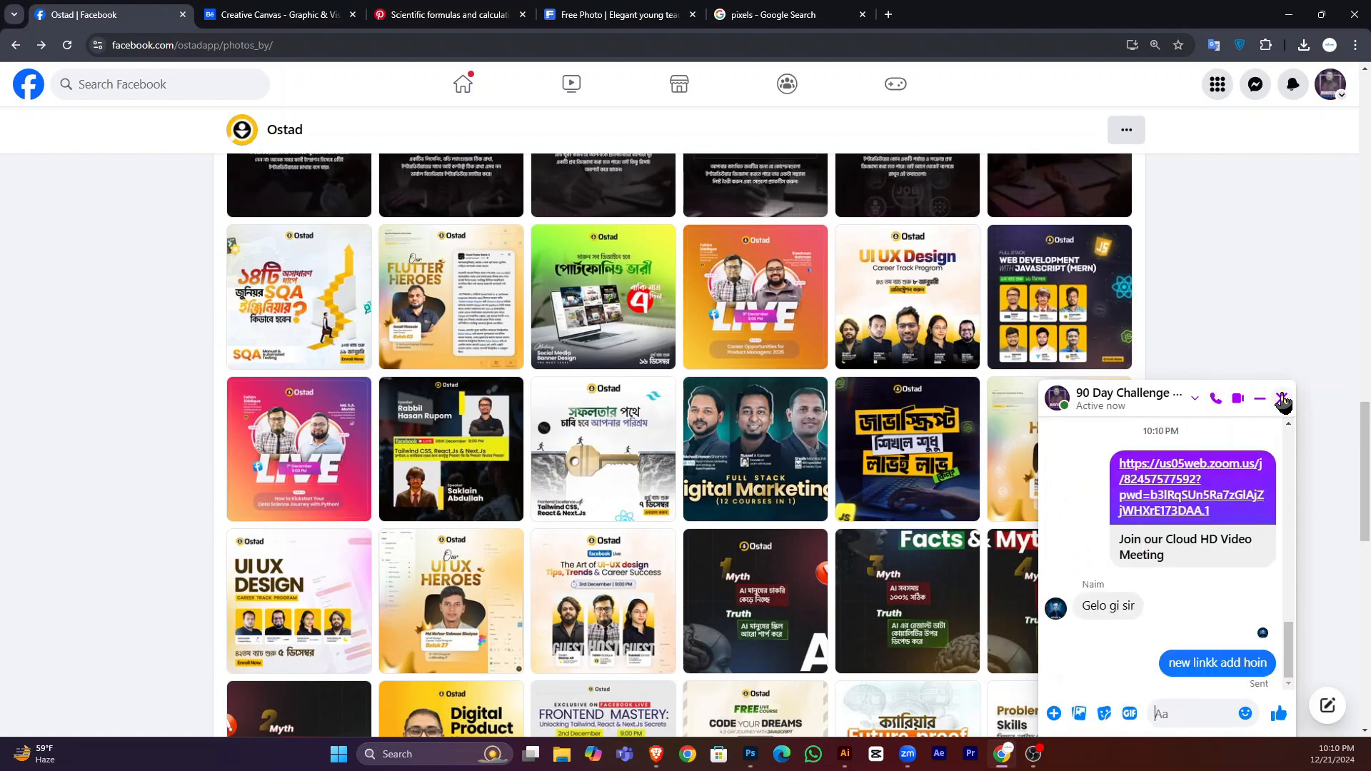
click(1282, 400)
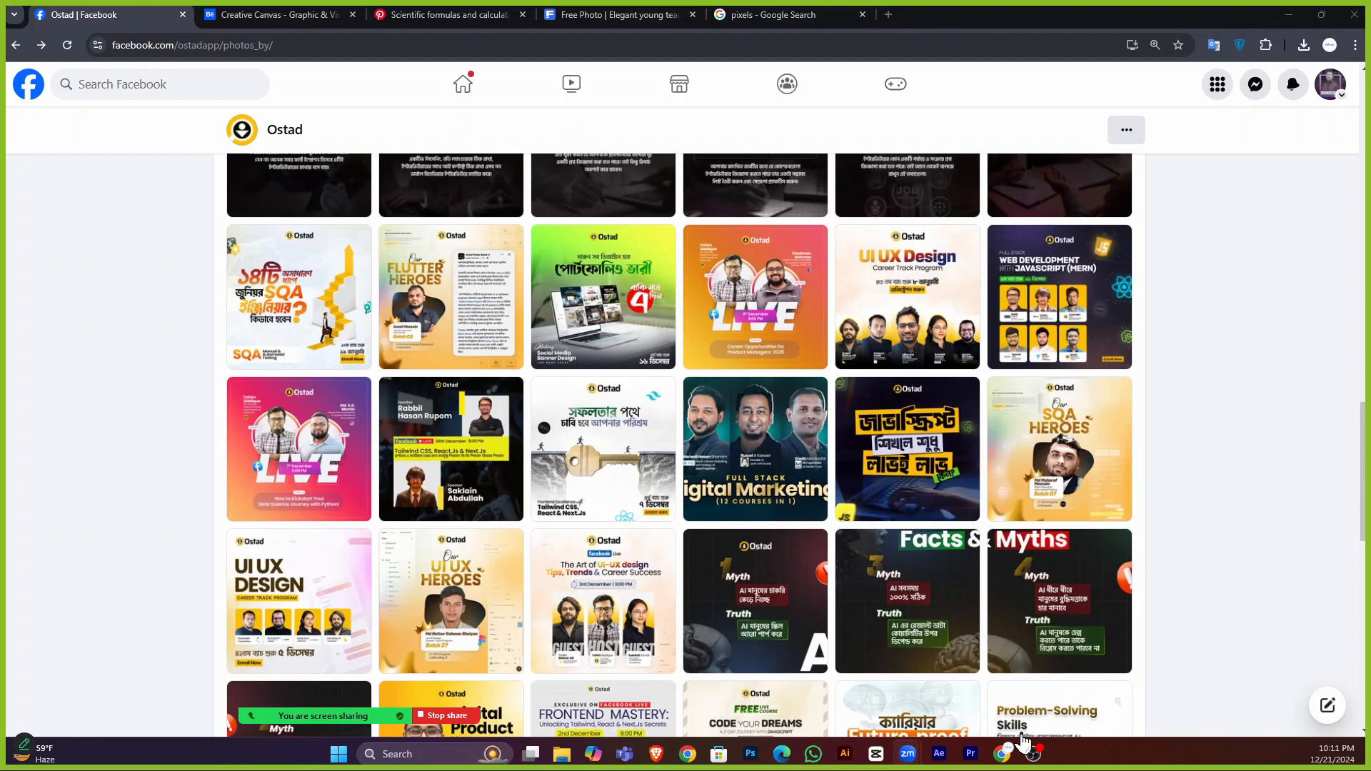
Reopen the 90 Day Challenge group chat on the Ostad photos page, ready for a new message.
click(1001, 748)
click(1003, 752)
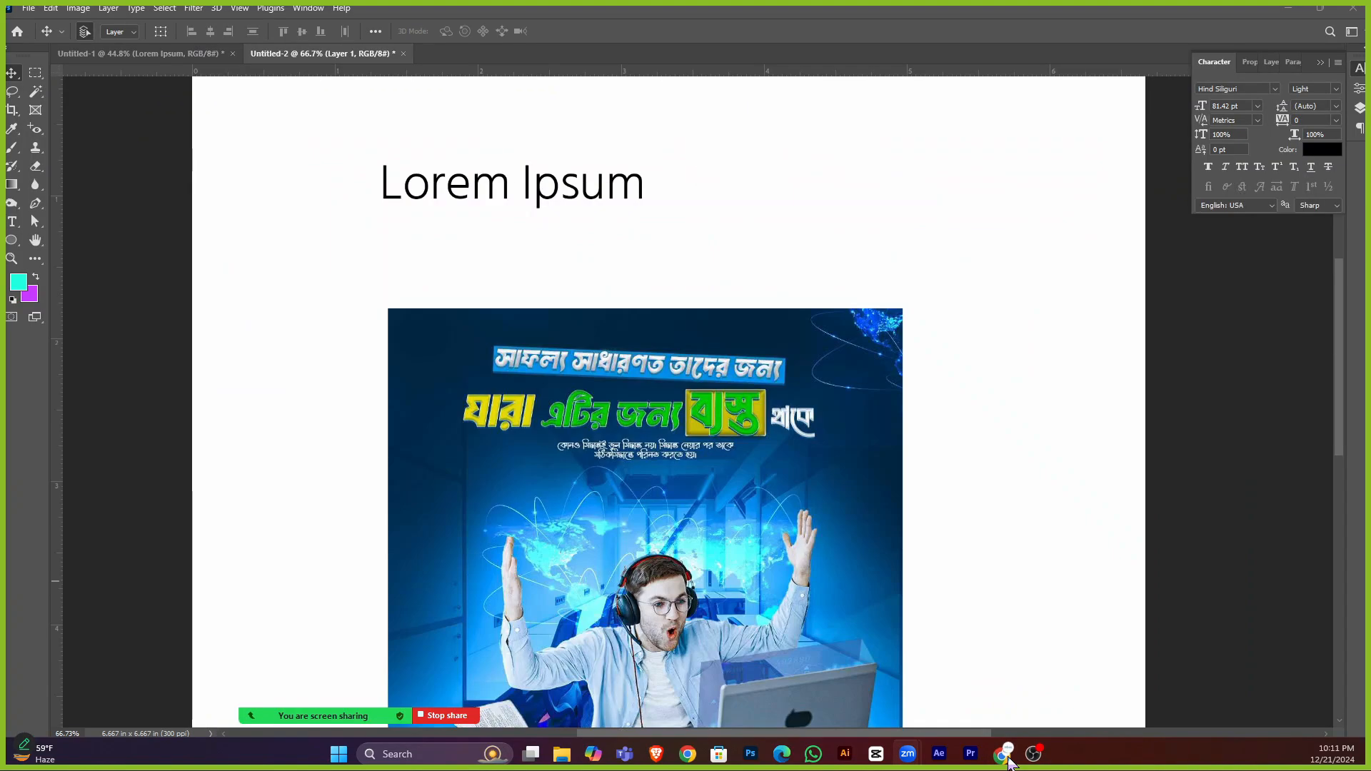
click(1001, 751)
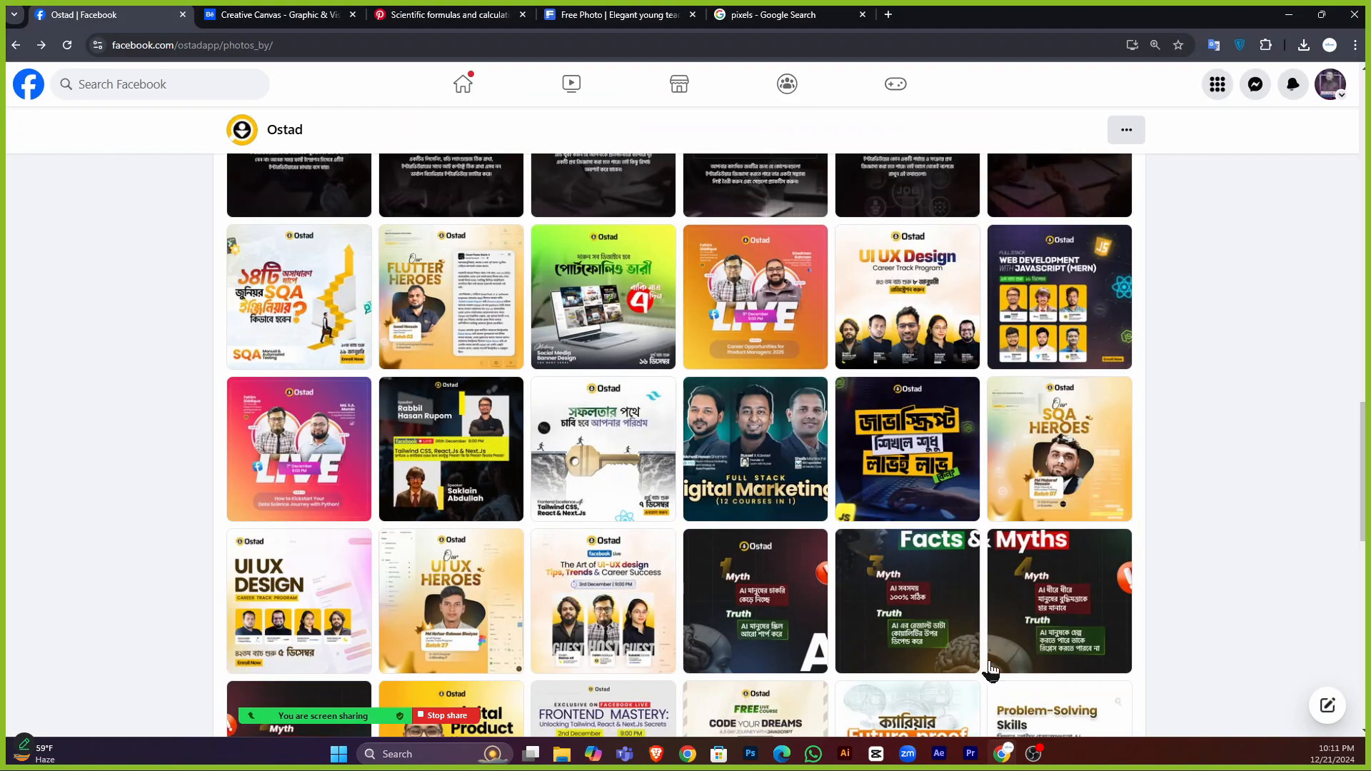
click(1255, 84)
click(1184, 257)
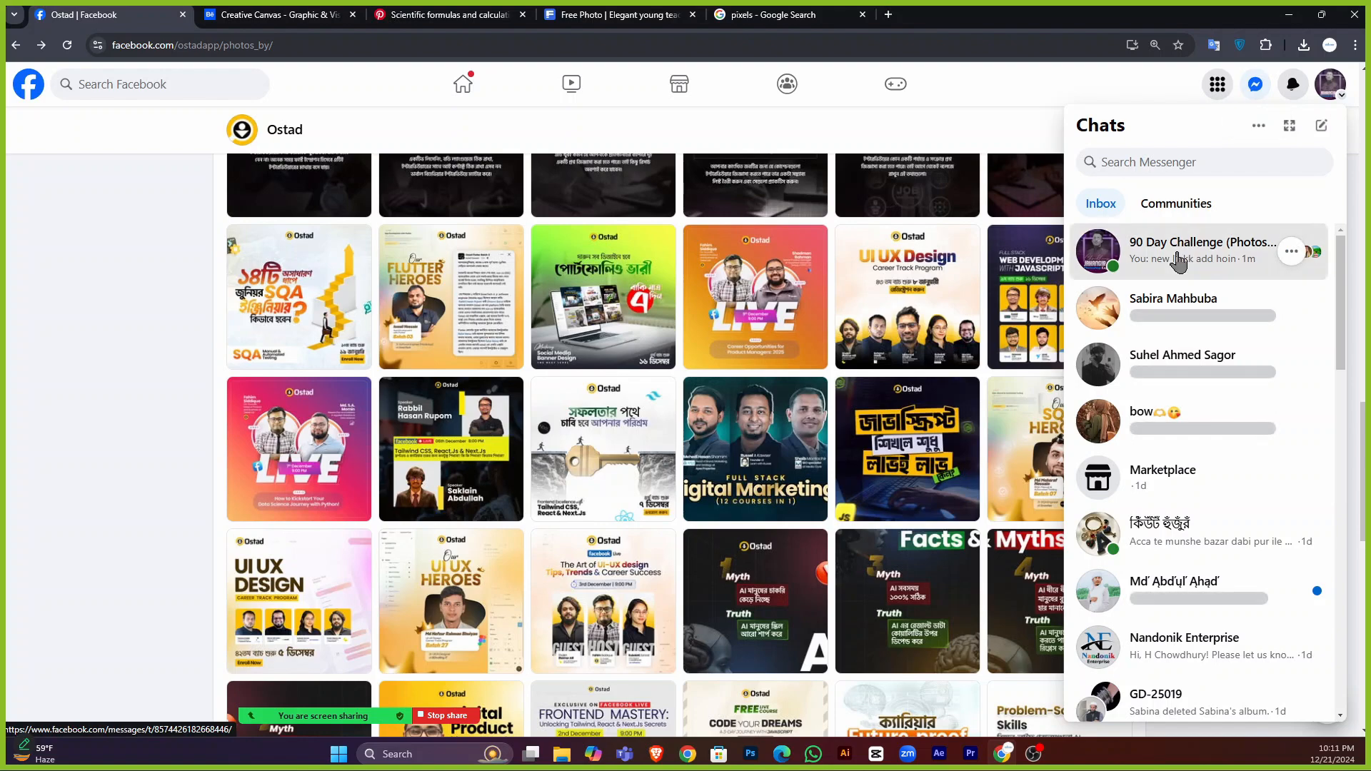
click(1180, 710)
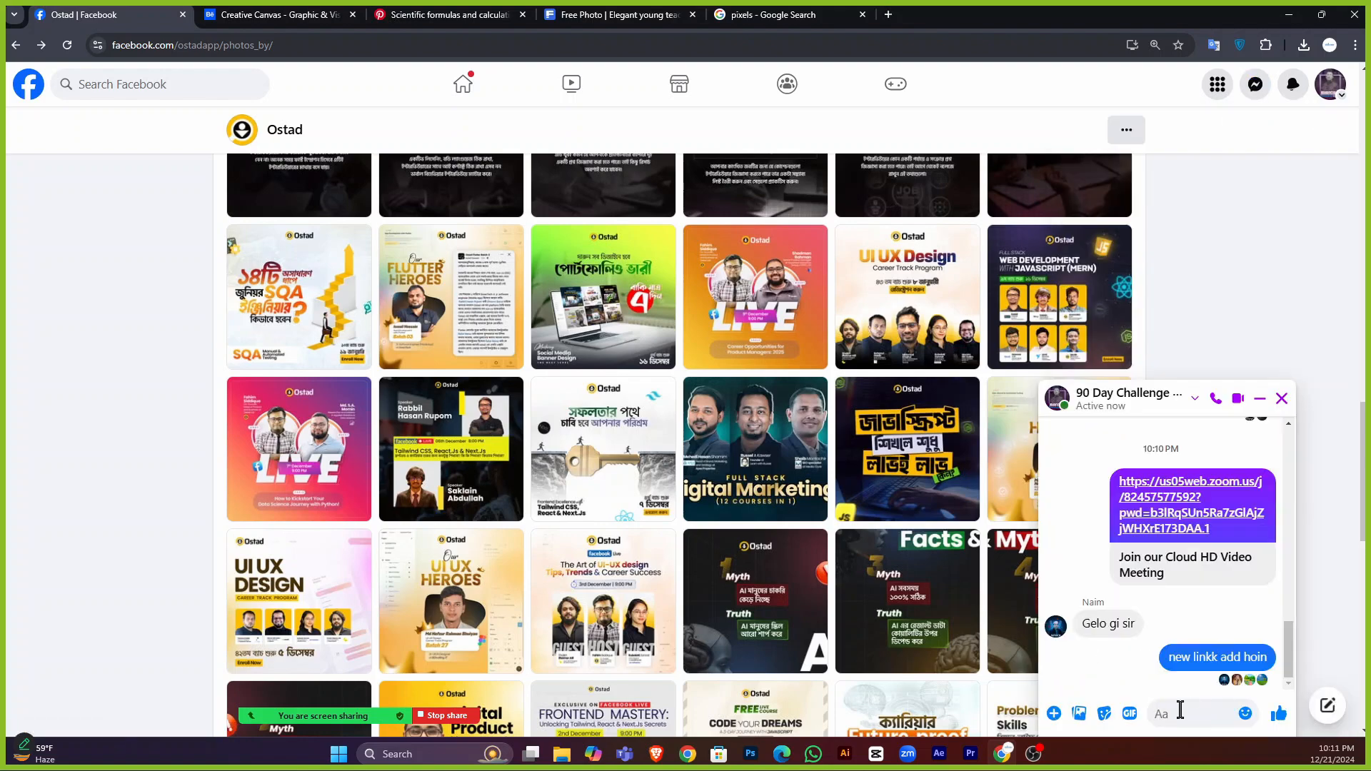
Try to mention a member in a new group chat message, and close the chat without sending it.
text(@)
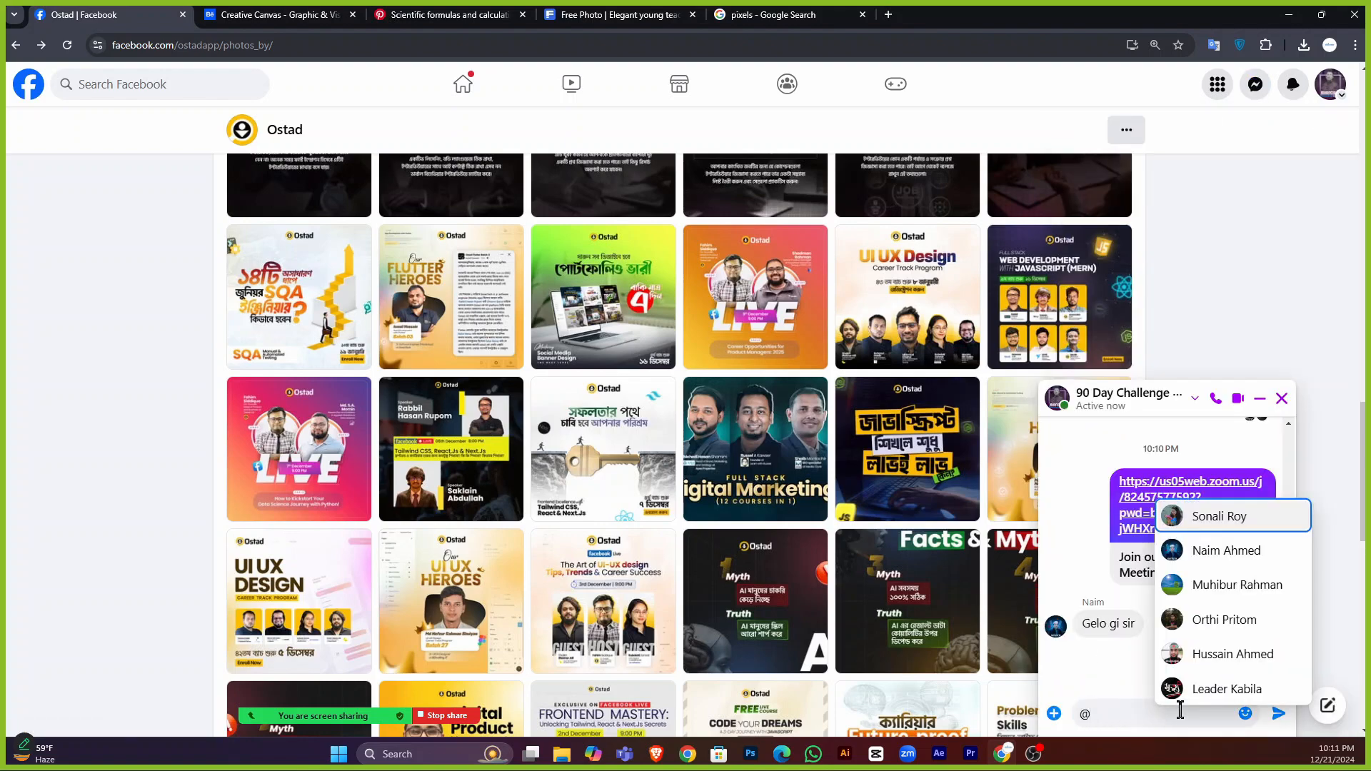
key(BackSpace)
text(@)
scroll(1224, 642, down, 5)
scroll(1200, 599, up, 9)
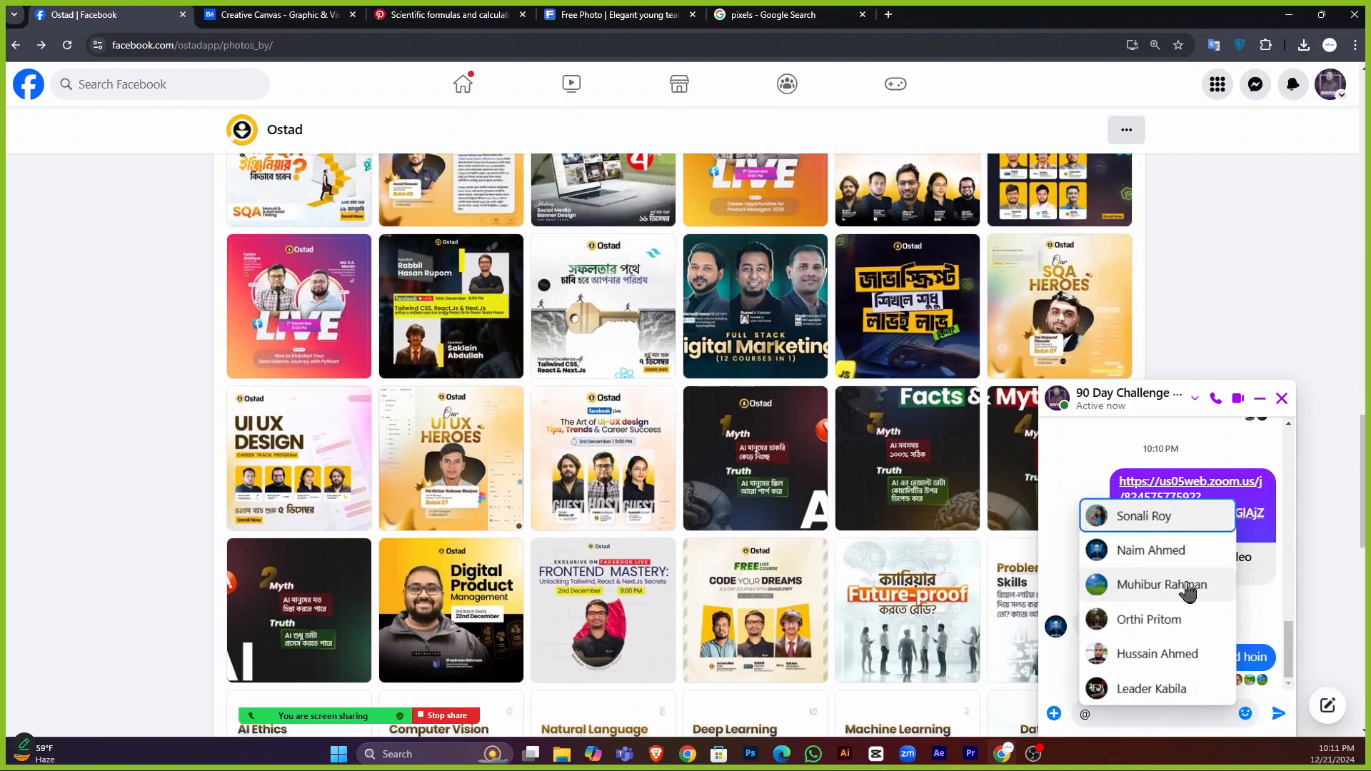
click(1282, 398)
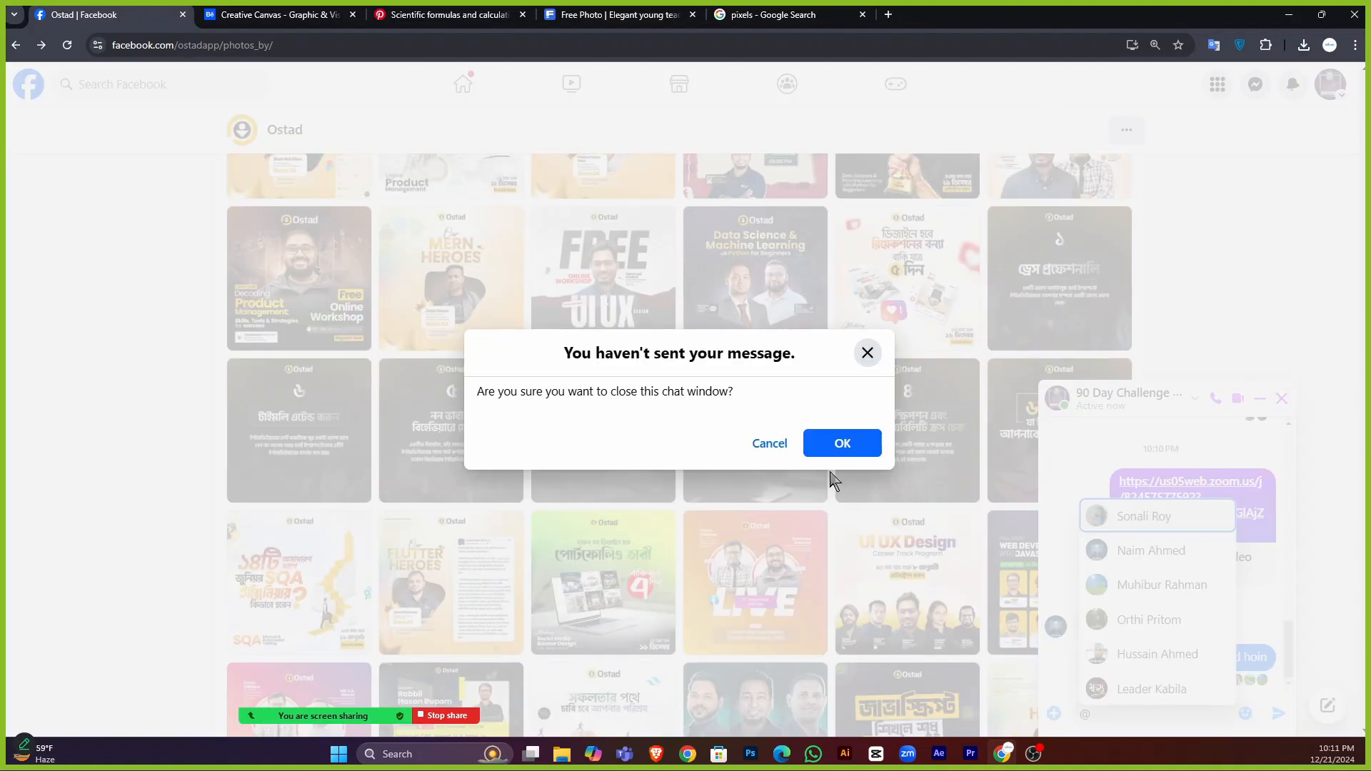
click(866, 352)
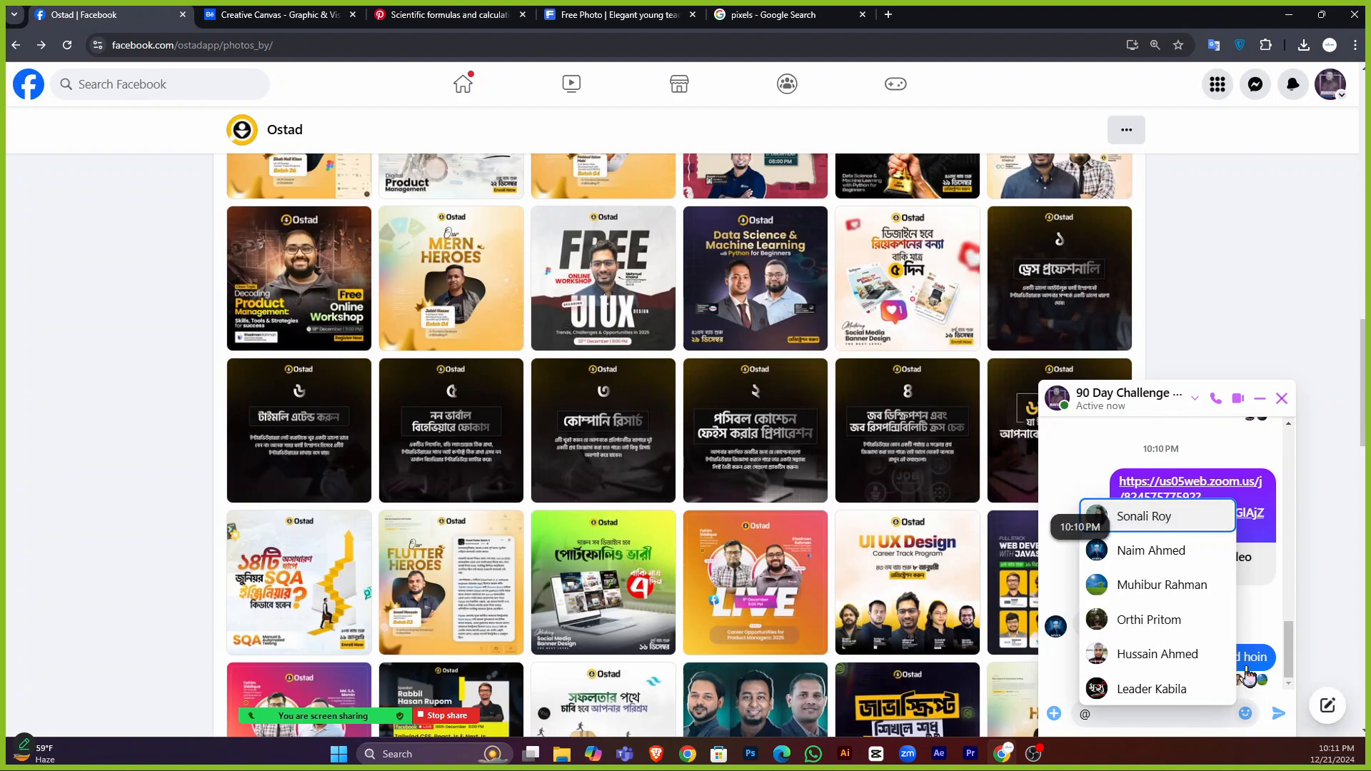
click(1282, 398)
Switch to Photoshop and move the Lorem Ipsum text to the middle of the area above the pasted poster.
click(641, 14)
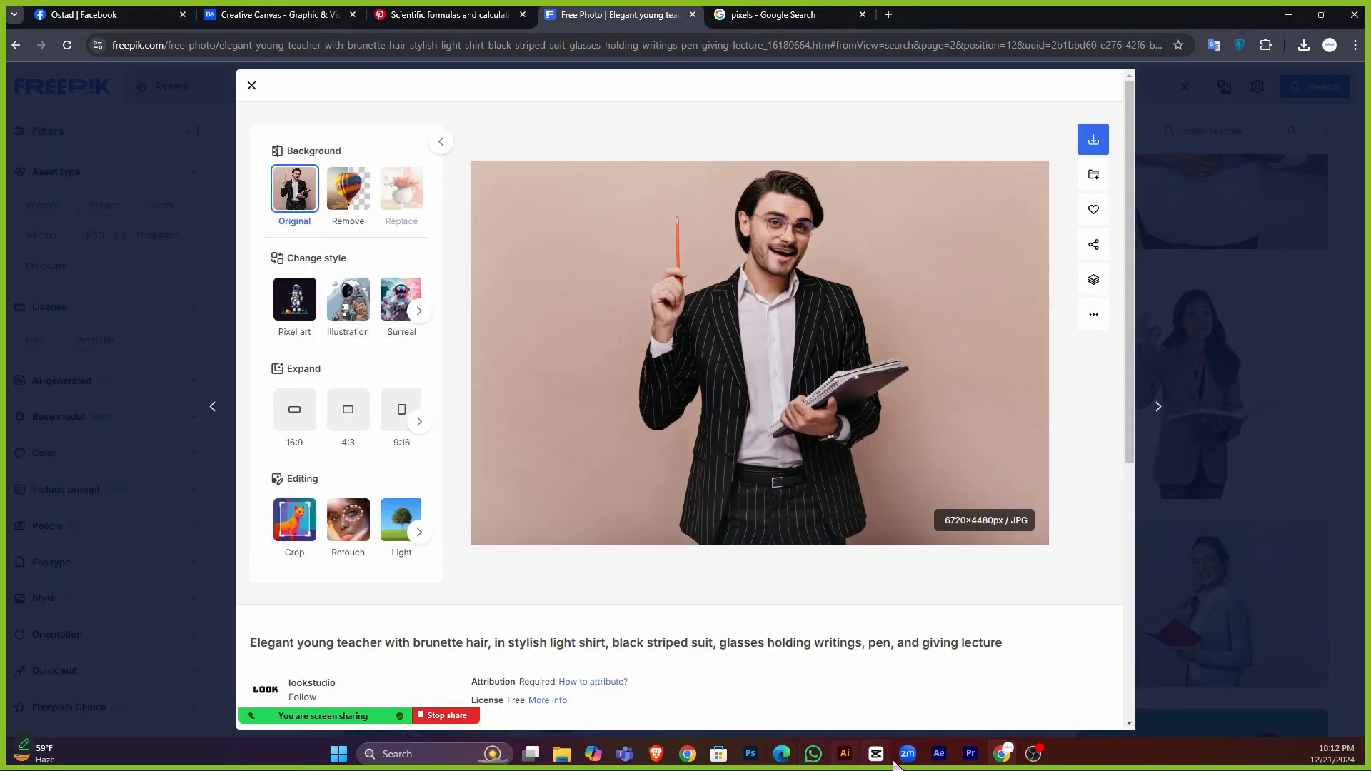
click(750, 753)
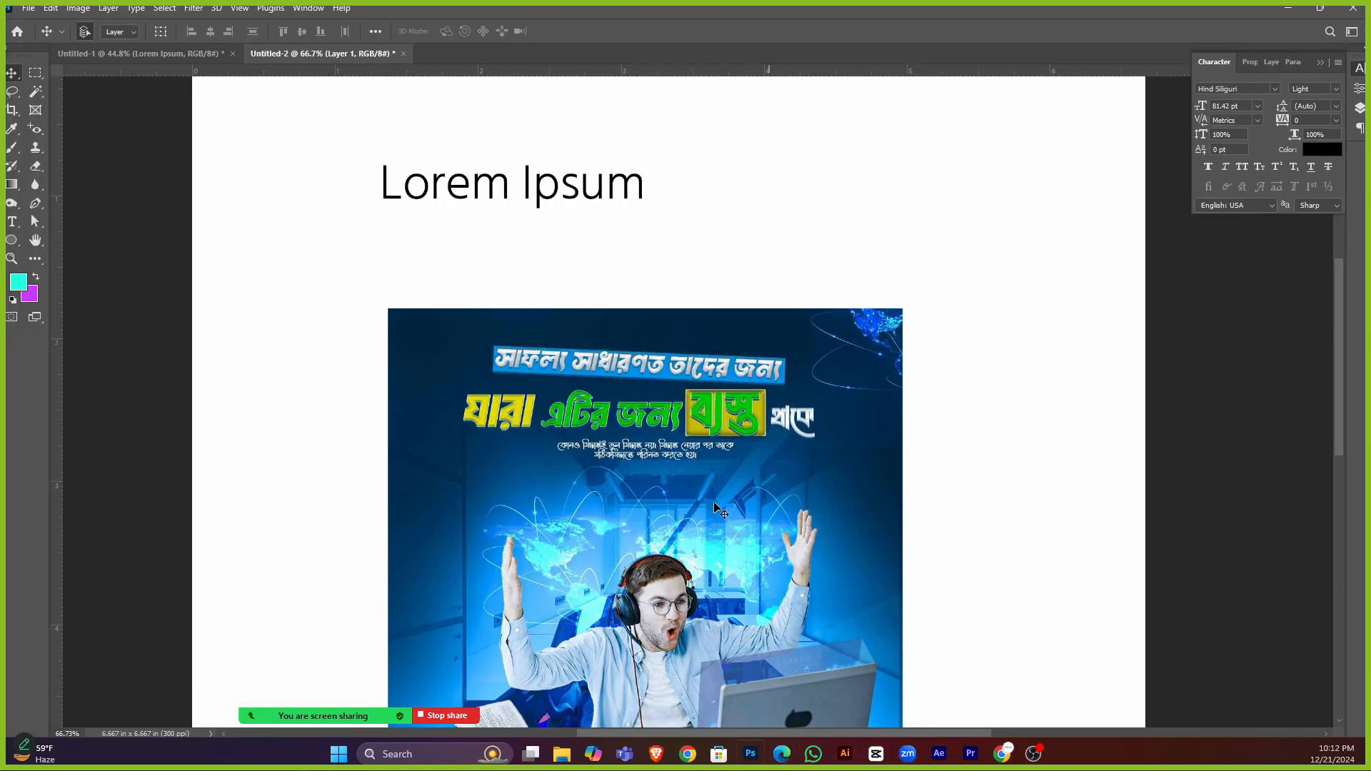
scroll(528, 254, up, 3)
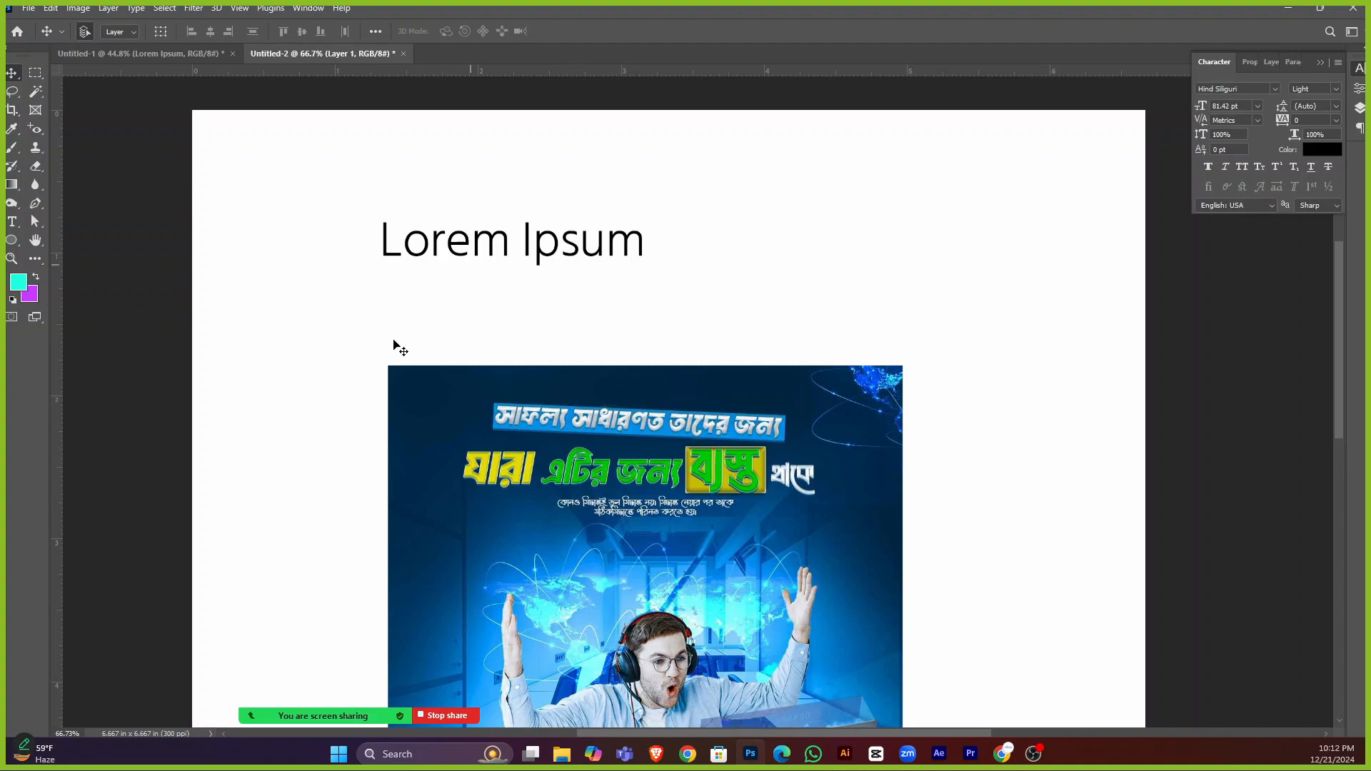
drag(552, 241, 657, 239)
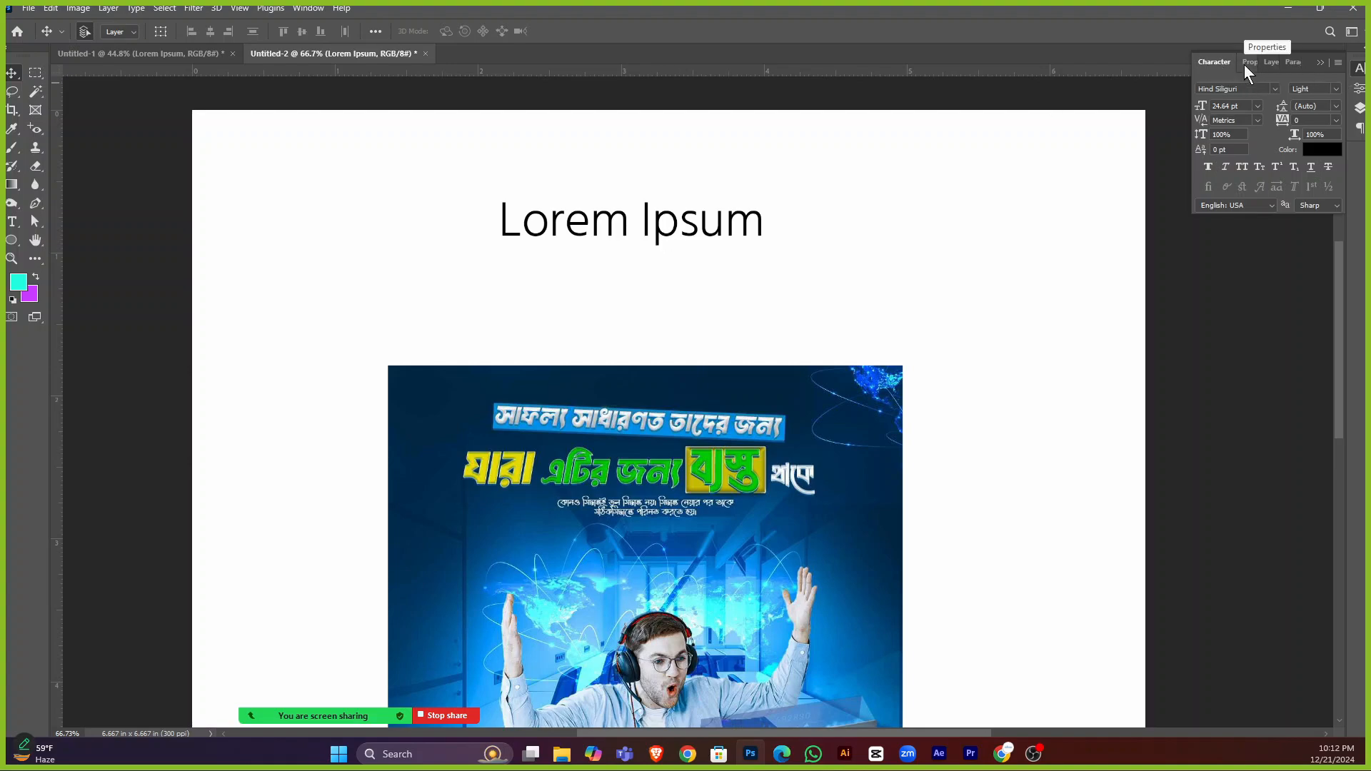
Examine the additional paragraph and character formatting options, including the World-Ready Layout setting.
click(1289, 62)
click(1338, 64)
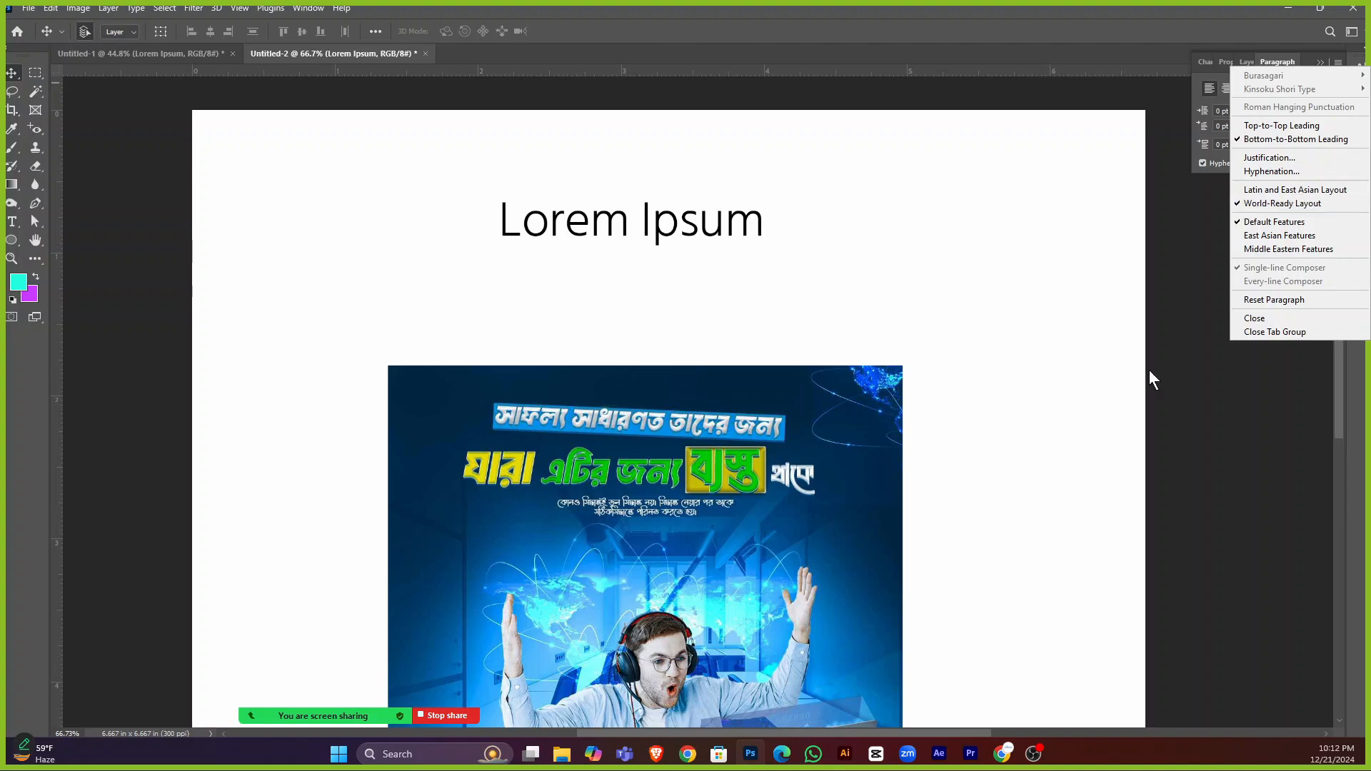
click(790, 232)
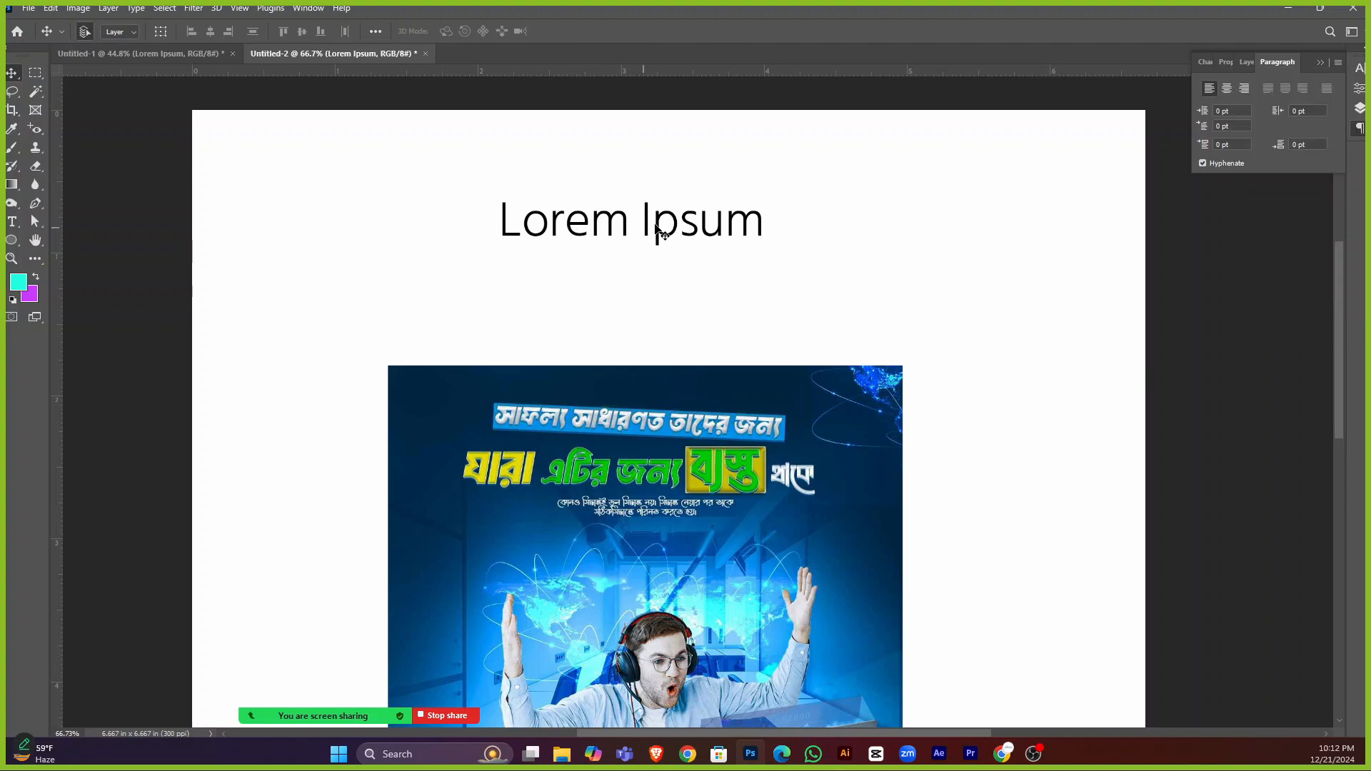
click(1207, 62)
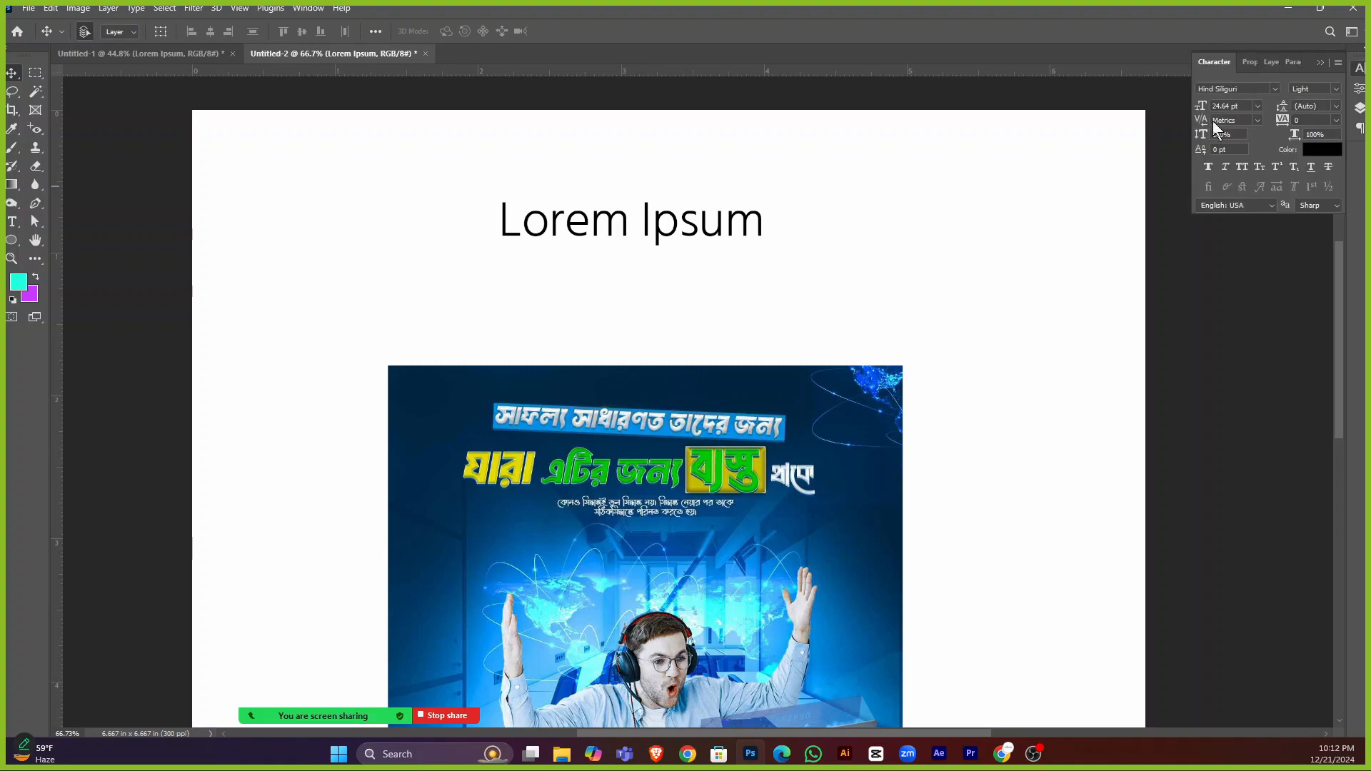
click(1338, 63)
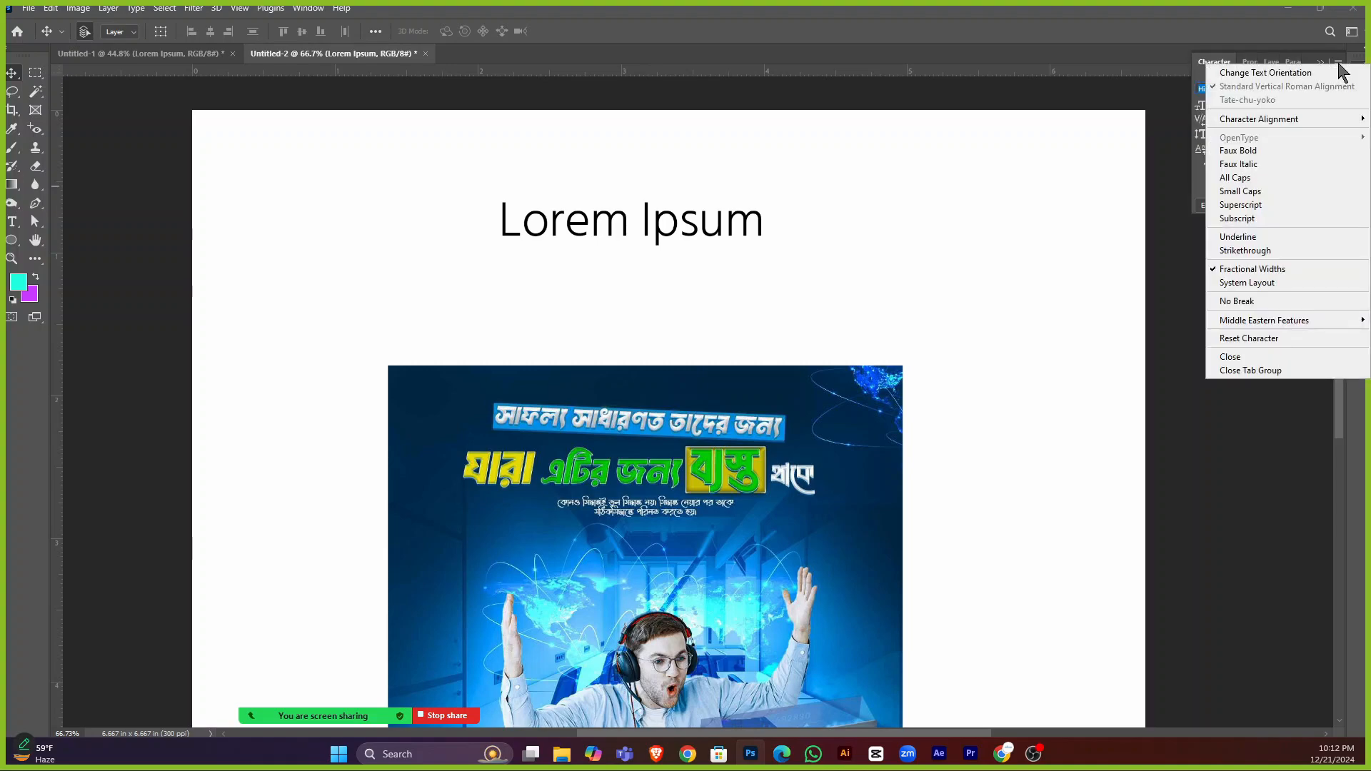
click(1338, 62)
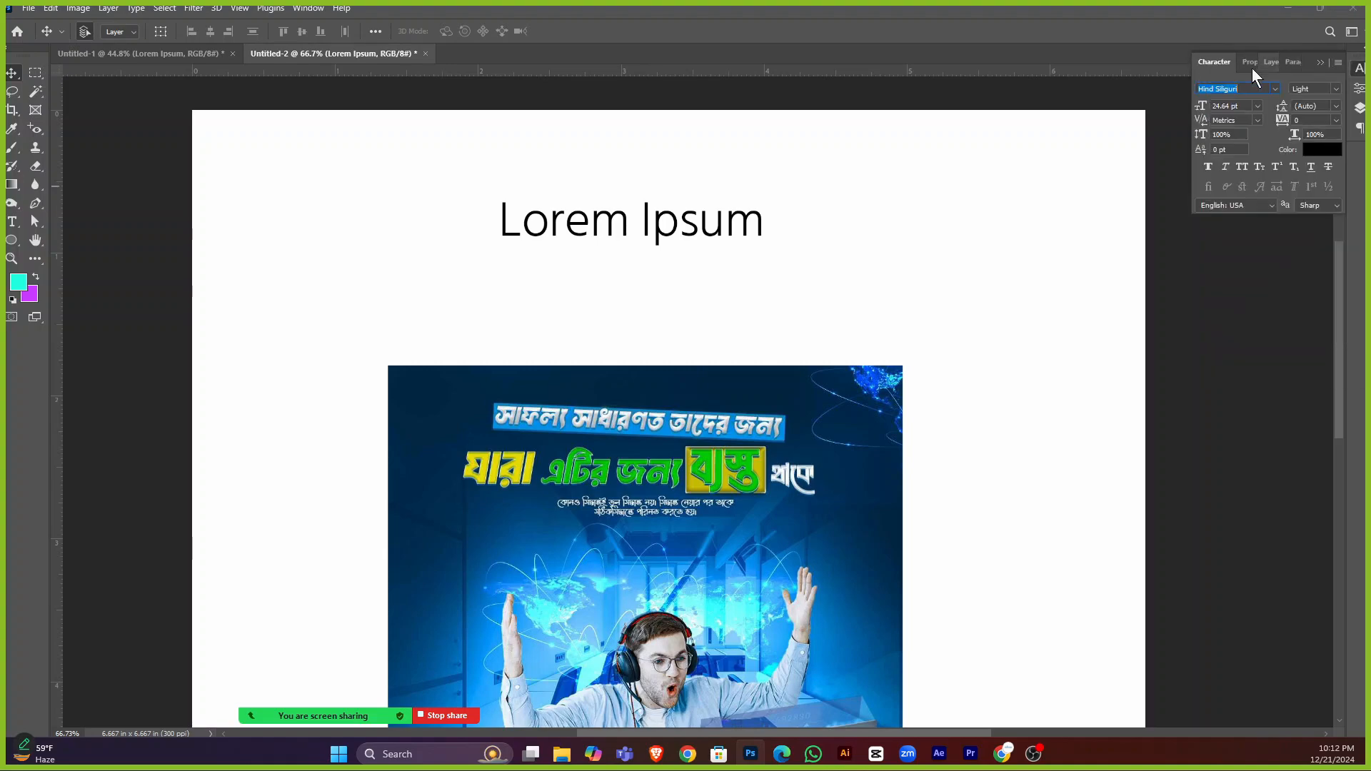
click(1292, 64)
click(1342, 65)
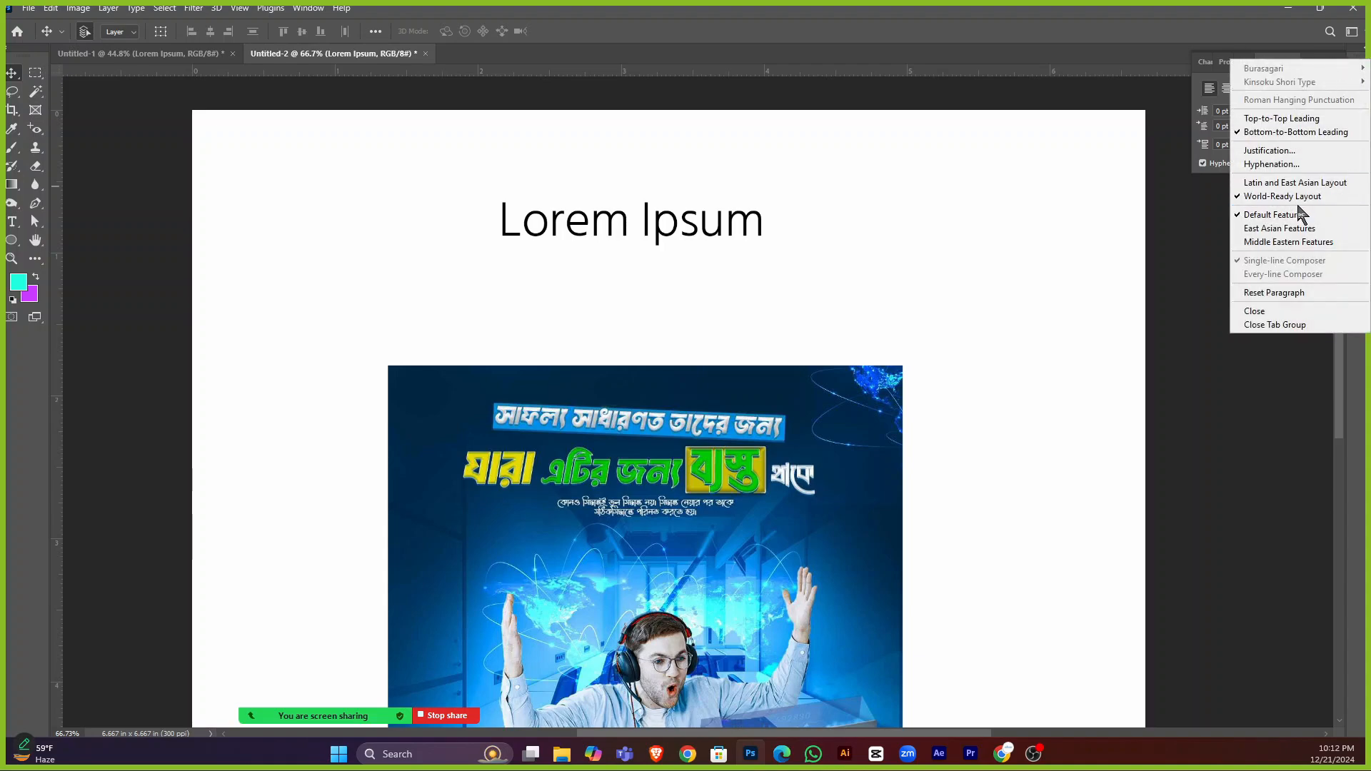
click(717, 341)
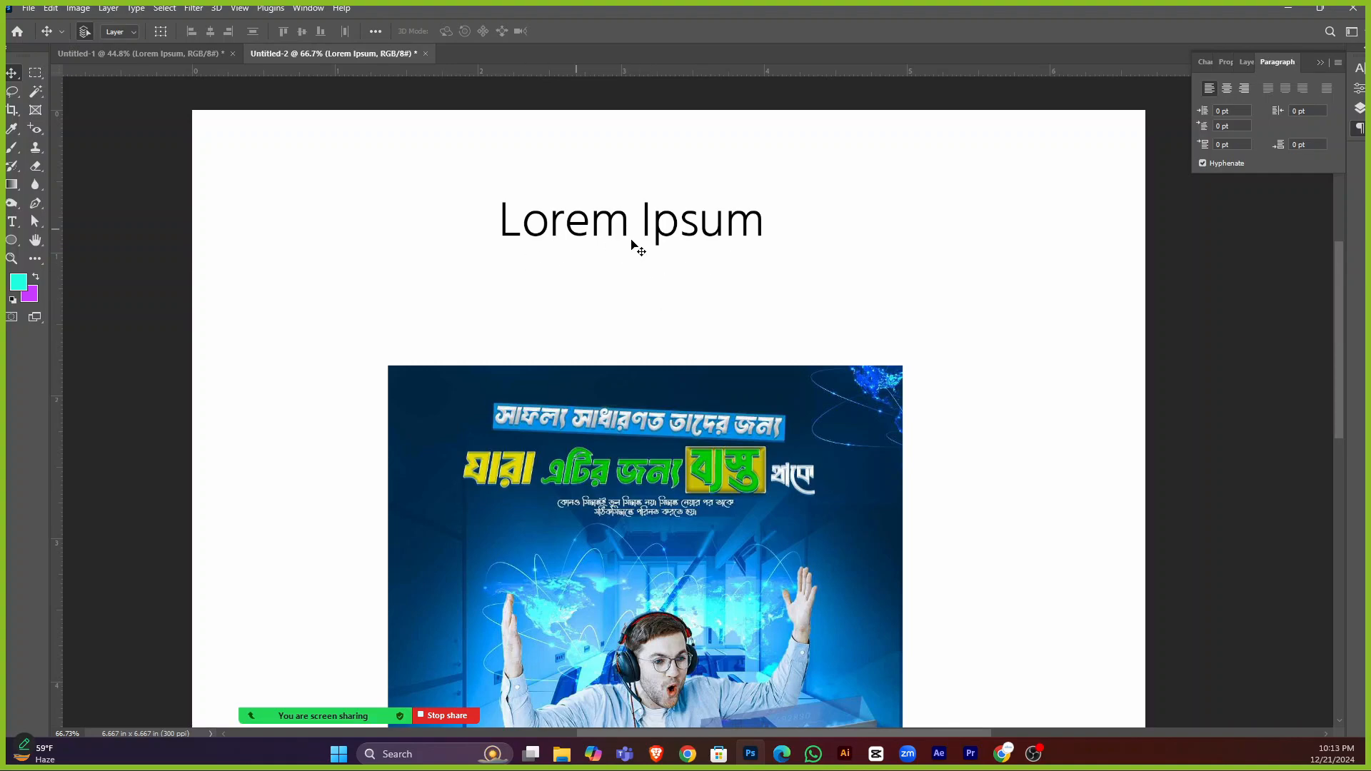
Move the Lorem Ipsum text back above the poster's left edge and replace it with "সাফল্য সাধারণত তাদের জন্য".
drag(627, 238, 516, 268)
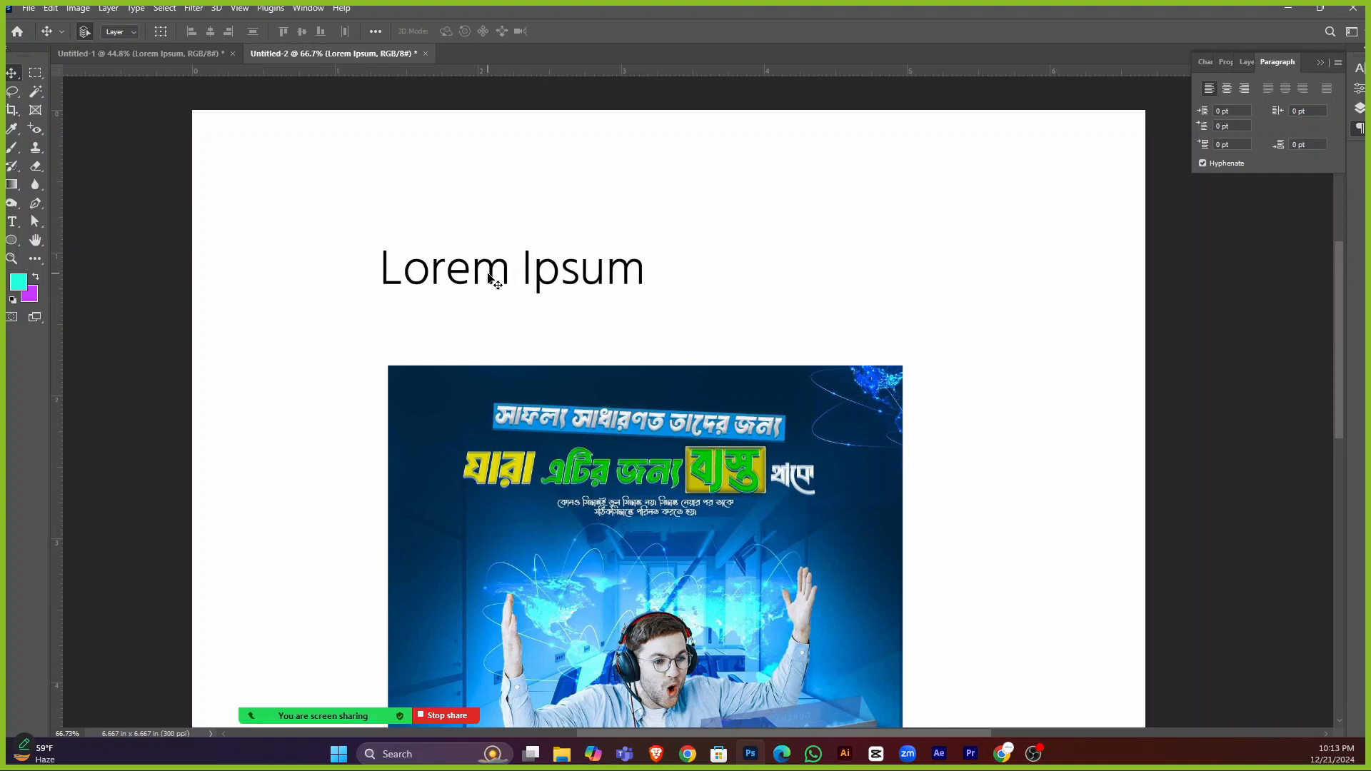
click(1206, 62)
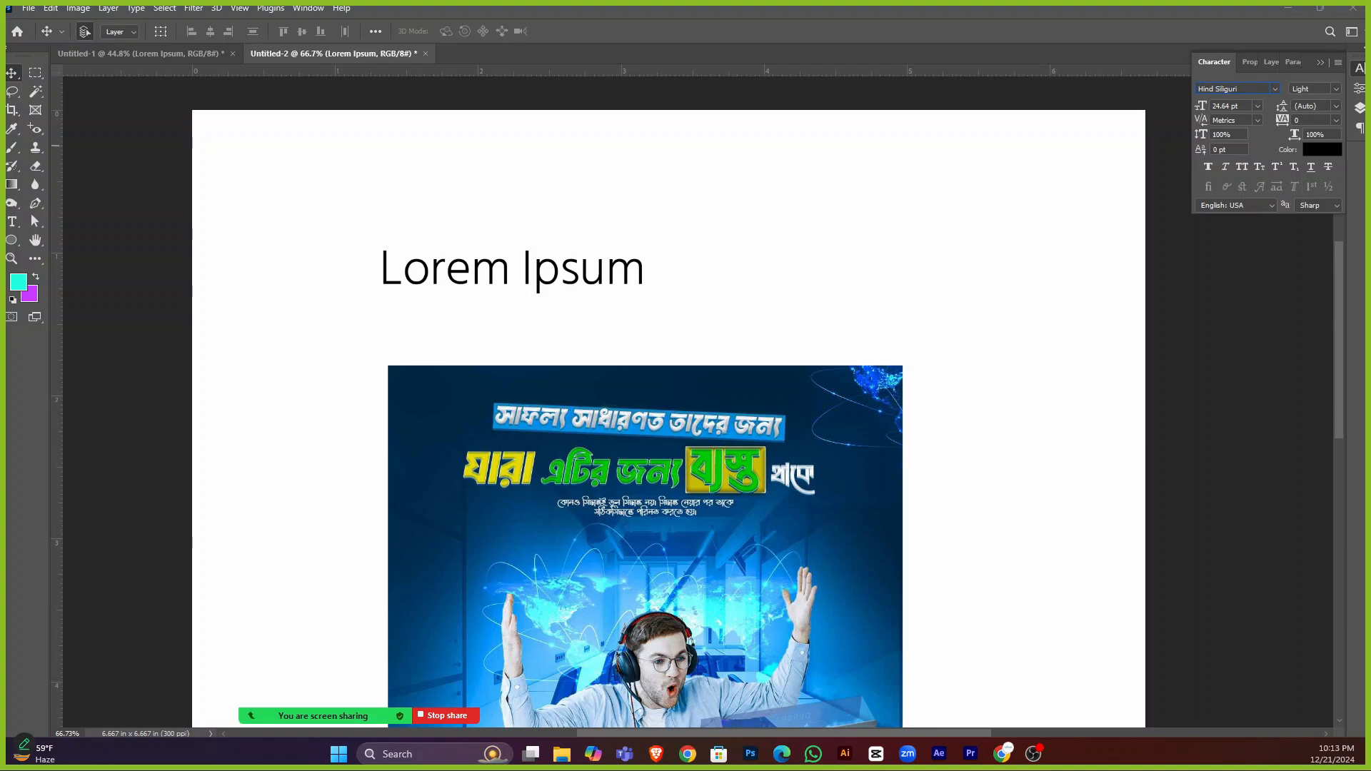
click(507, 271)
double_click(547, 272)
key(ctrl+a)
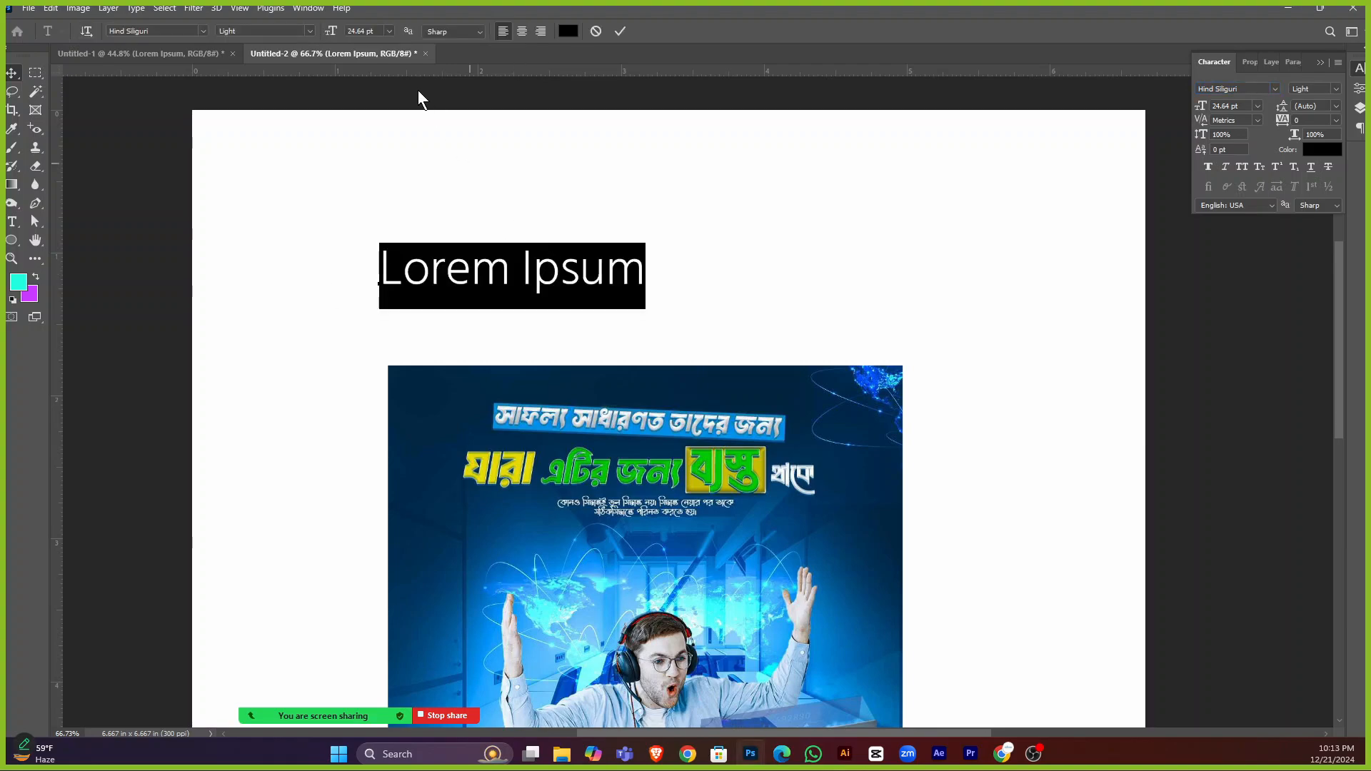
triple_click(584, 282)
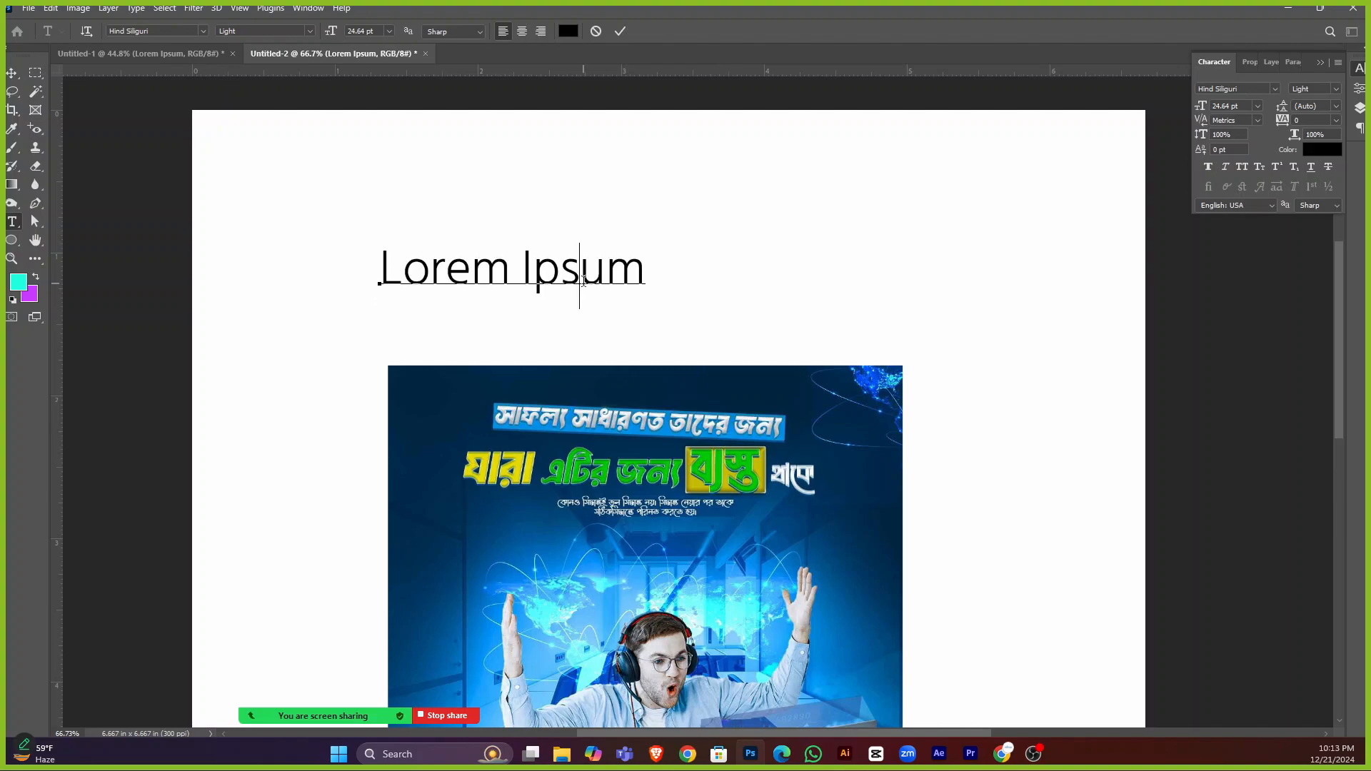
text(সস)
key(BackSpace)
text(াফ)
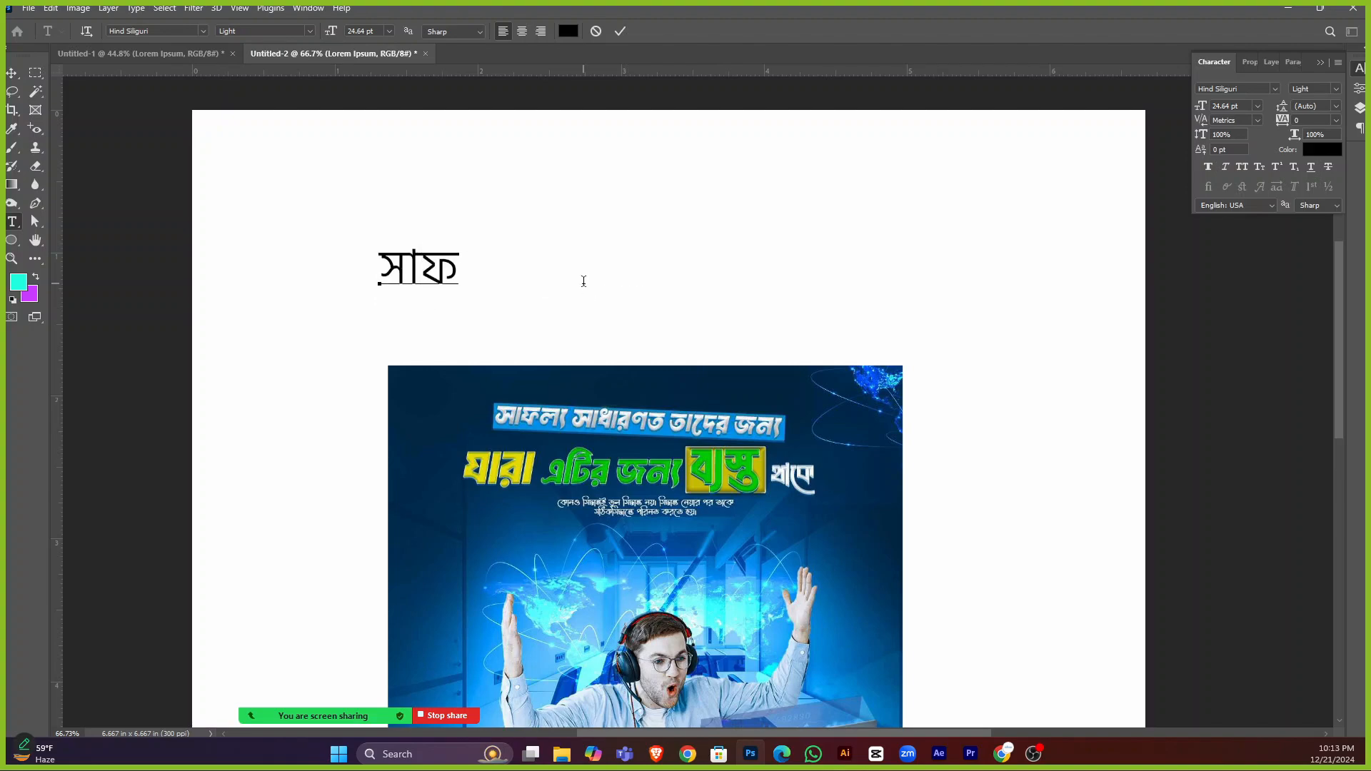
text(ল্য সা)
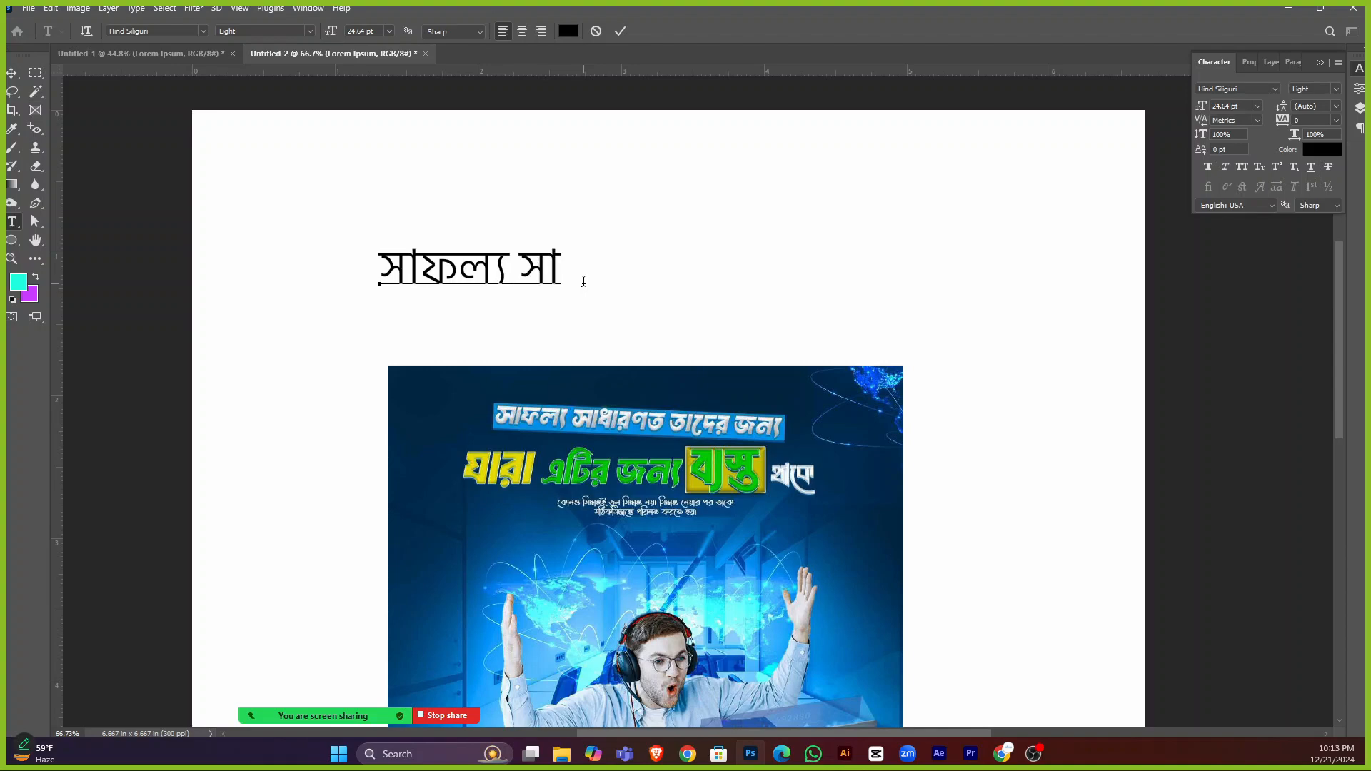
text(ধারণত তা)
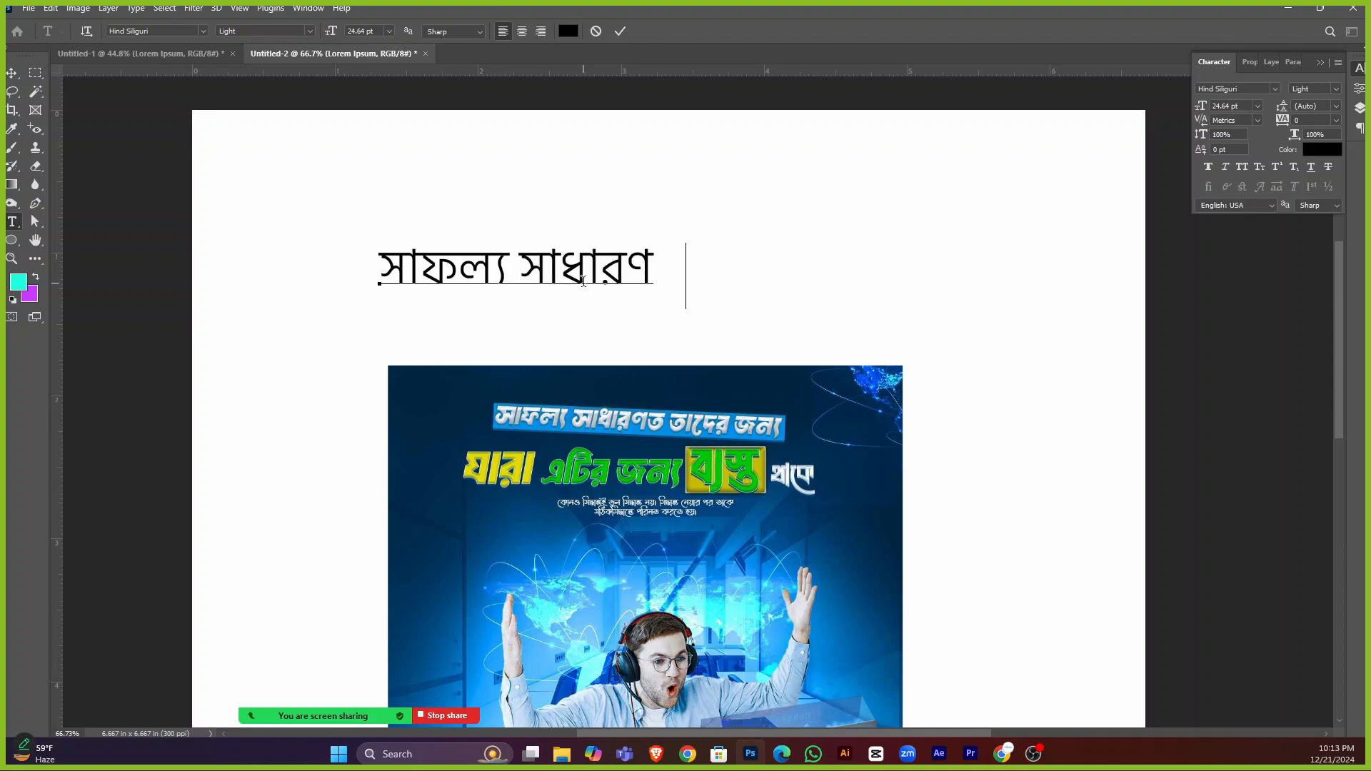
key(BackSpace)
key(BackSpace)
key(BackSpace)
text(তাদে)
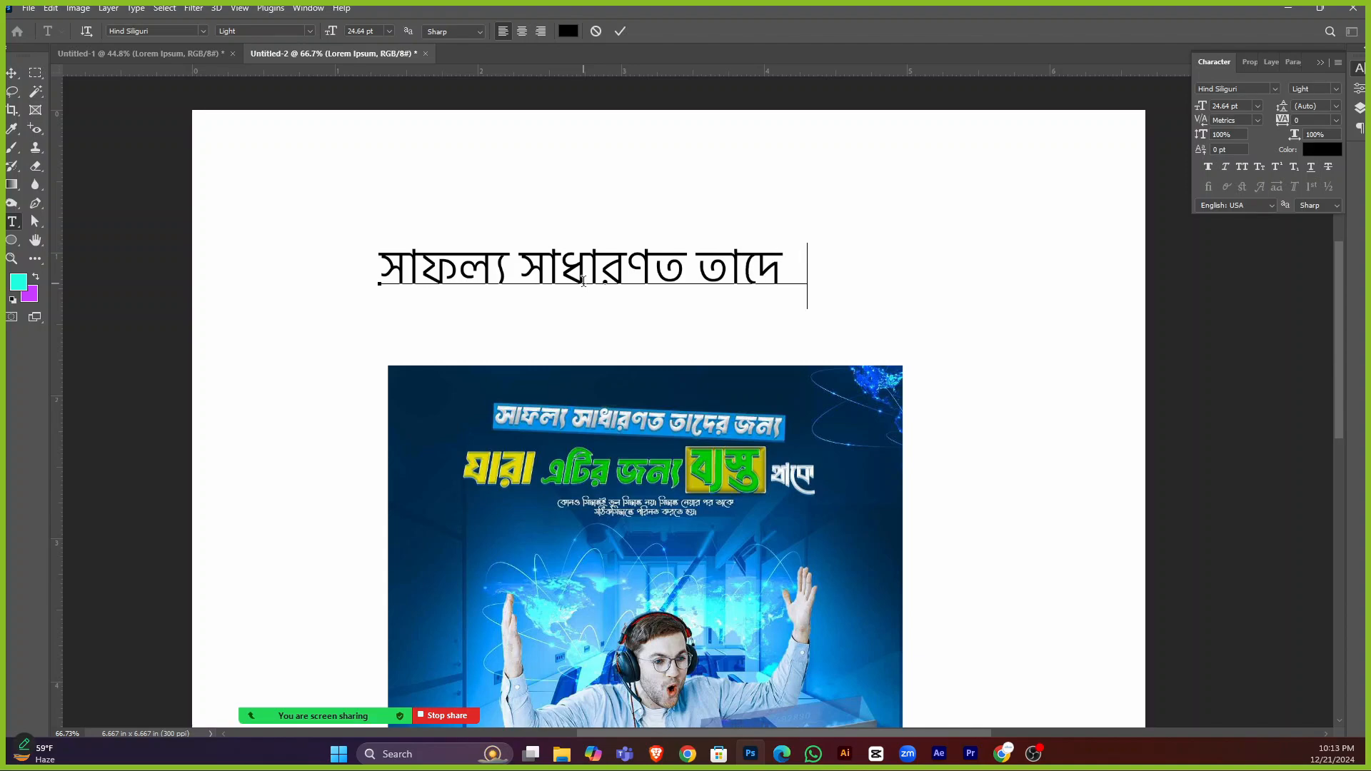
text(র জন্য)
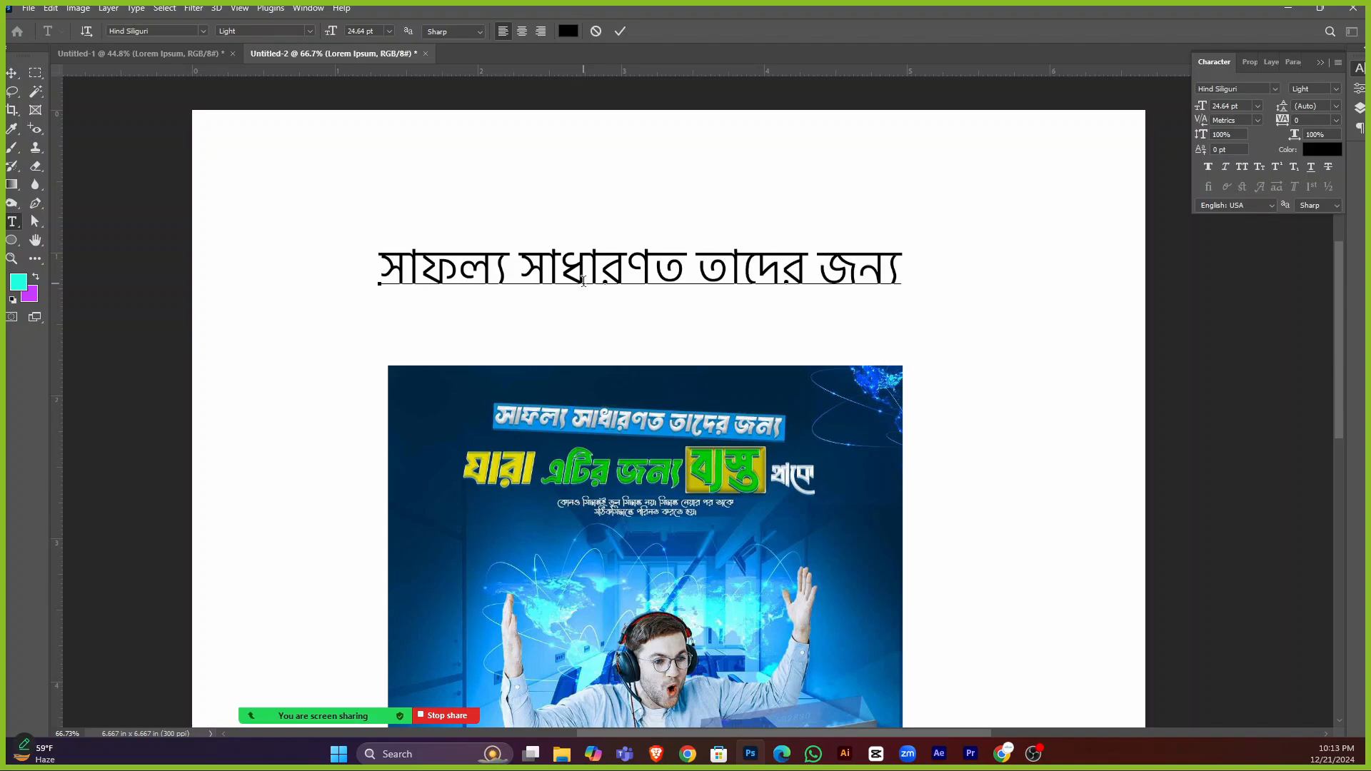
click(12, 73)
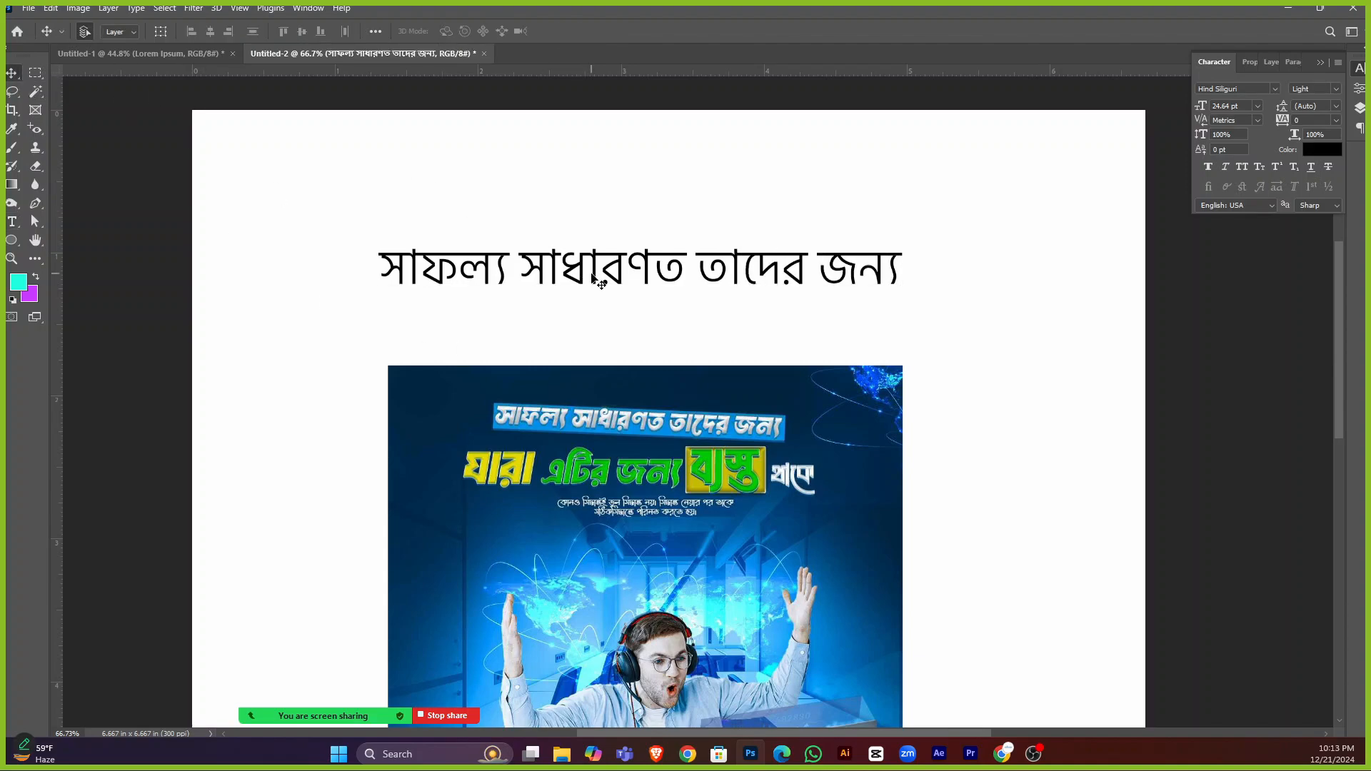
Duplicate the Bangla headline directly beneath itself and replace the copy's text with "যারা এটির জন্য ব্যস্ত থাকে".
mouse_move(591, 276)
mouse_down()
mouse_move(585, 192)
mouse_move(588, 250)
mouse_up()
double_click(589, 249)
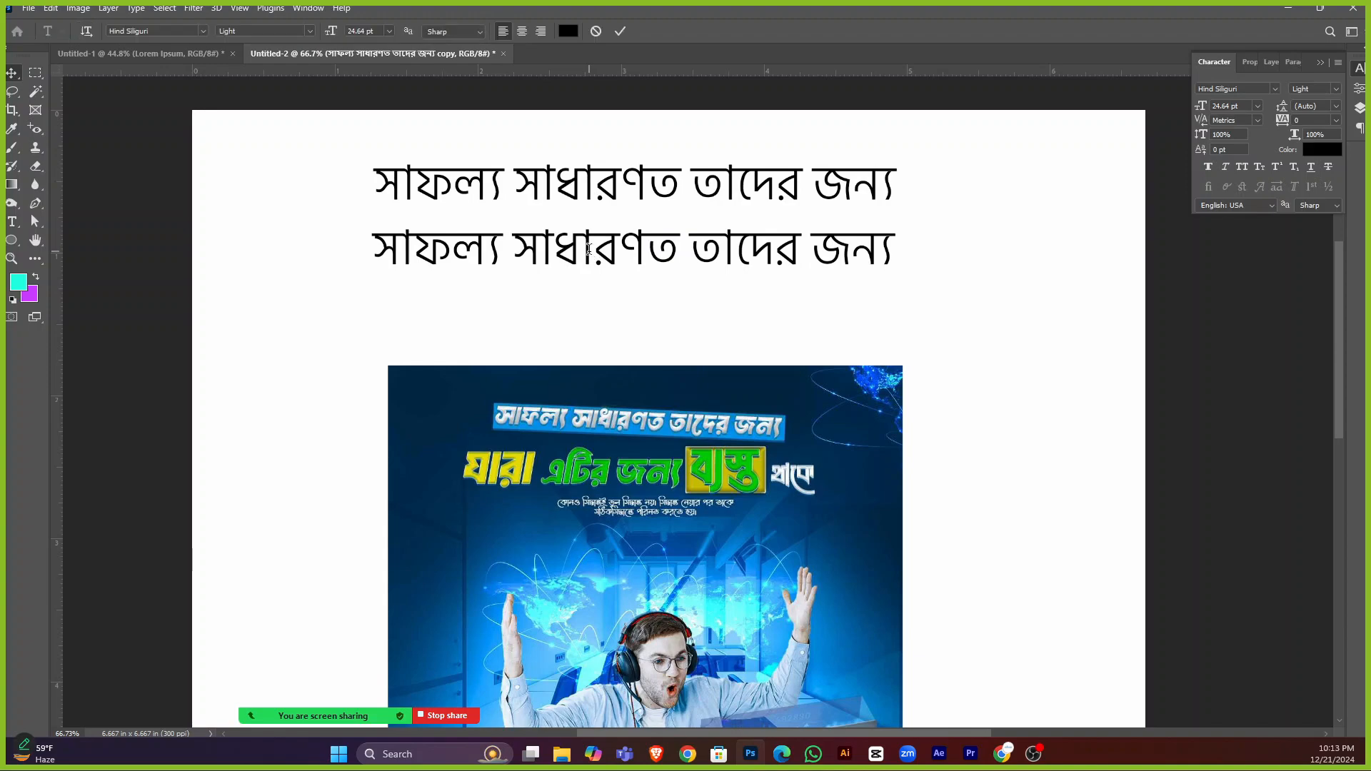
text(যার )
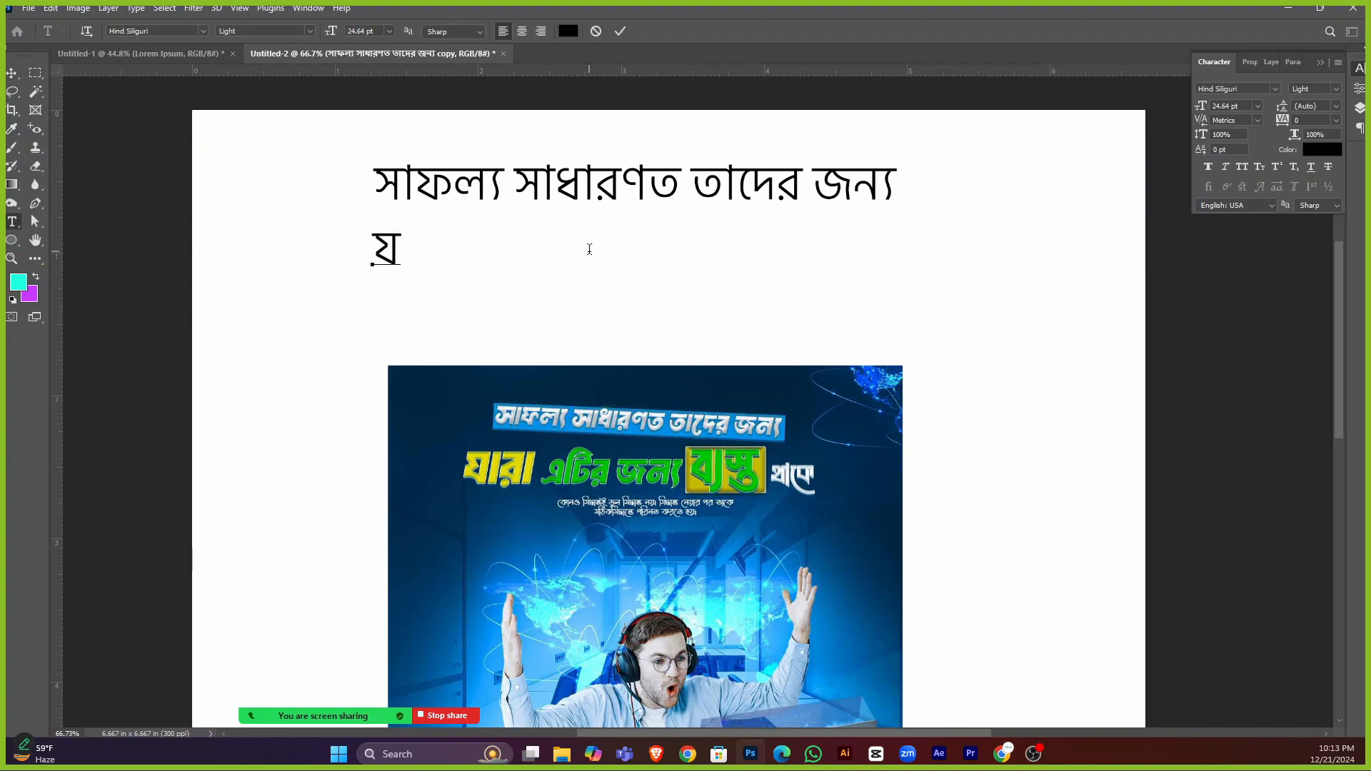
text(া )
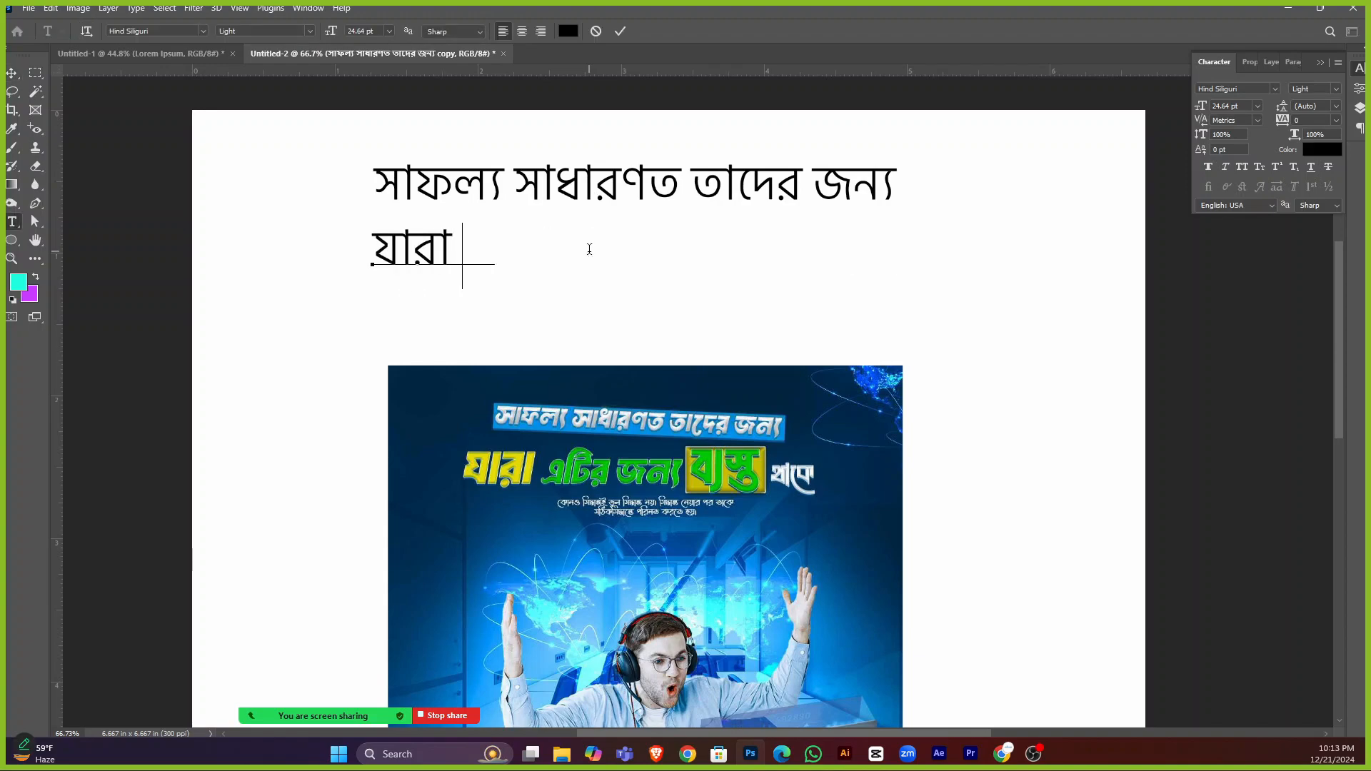
text(এটির জ)
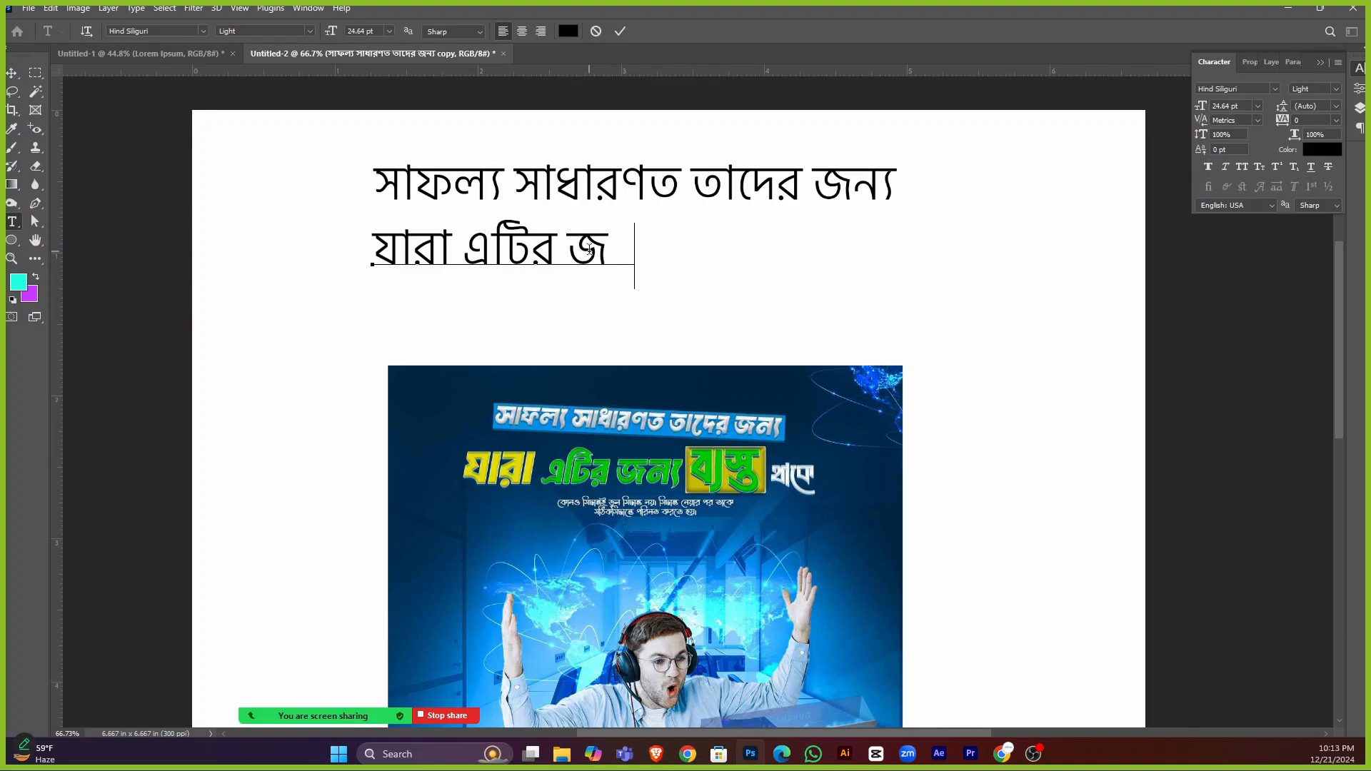
text(ন্য ব্য)
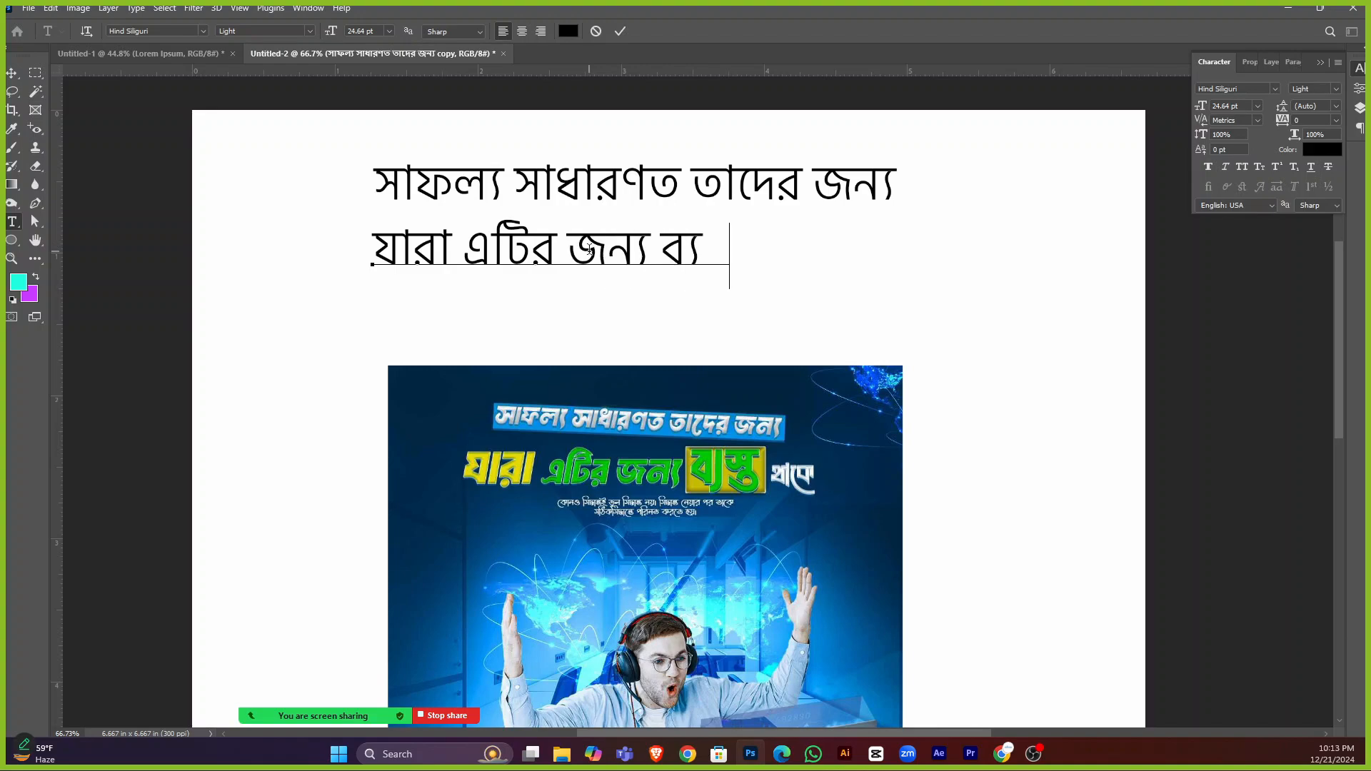
text(স্ত থে)
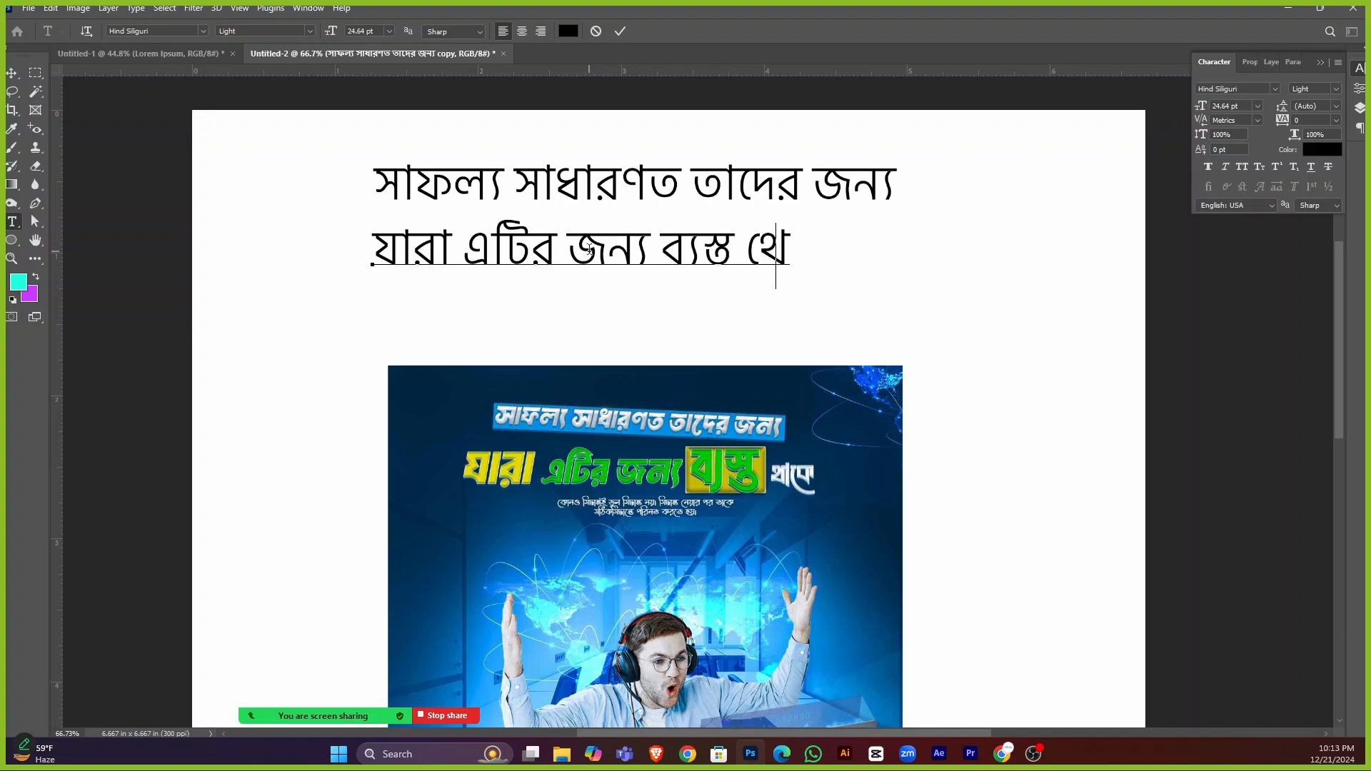
key(BackSpace)
text(োকে)
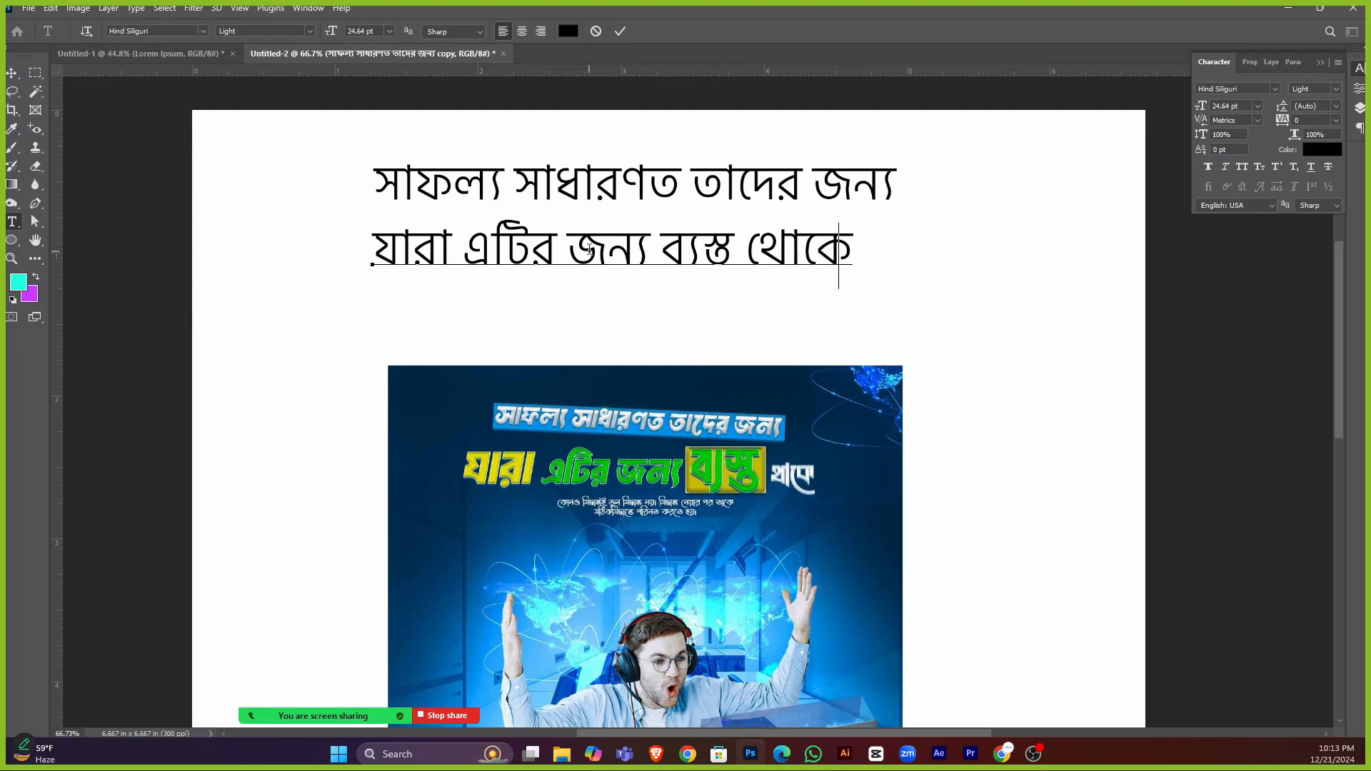
key(BackSpace)
key(BackSpace)
key(BackSpace)
text(া)
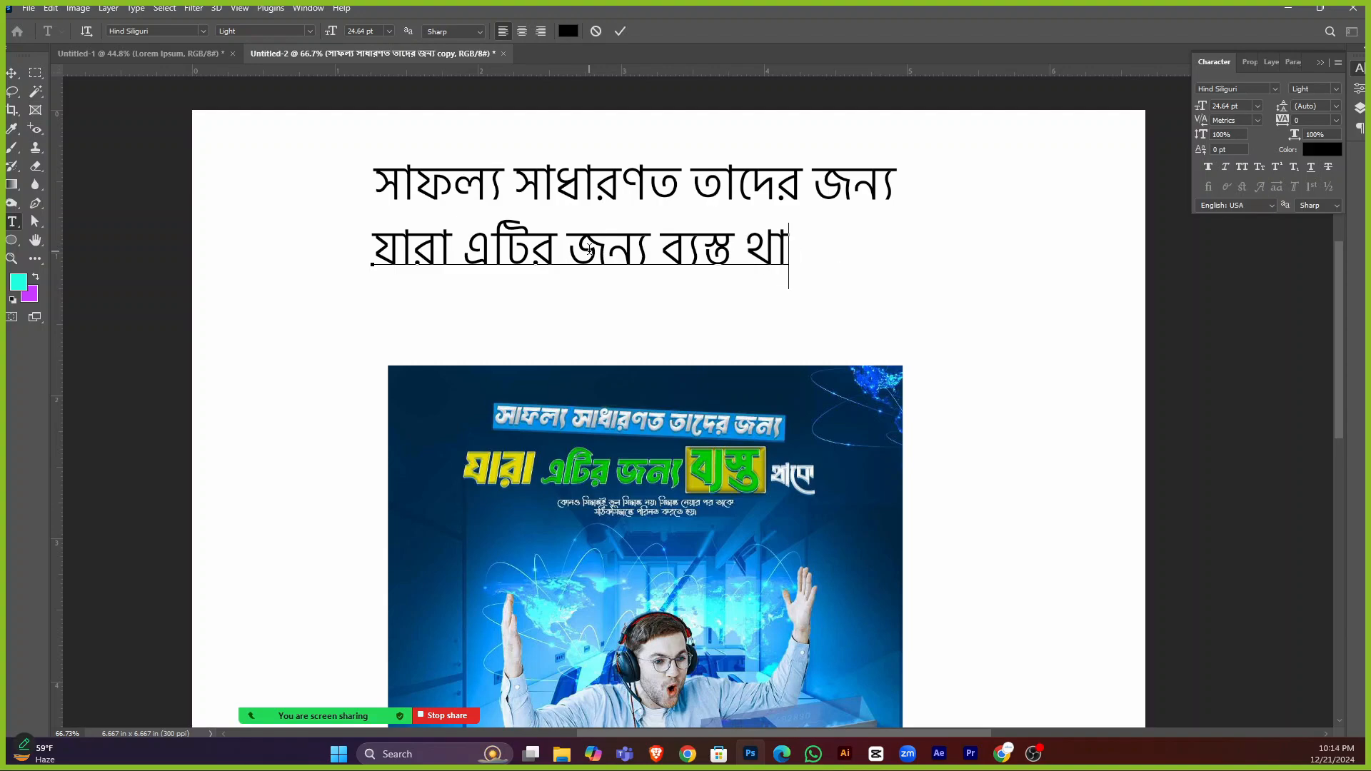
text(কে)
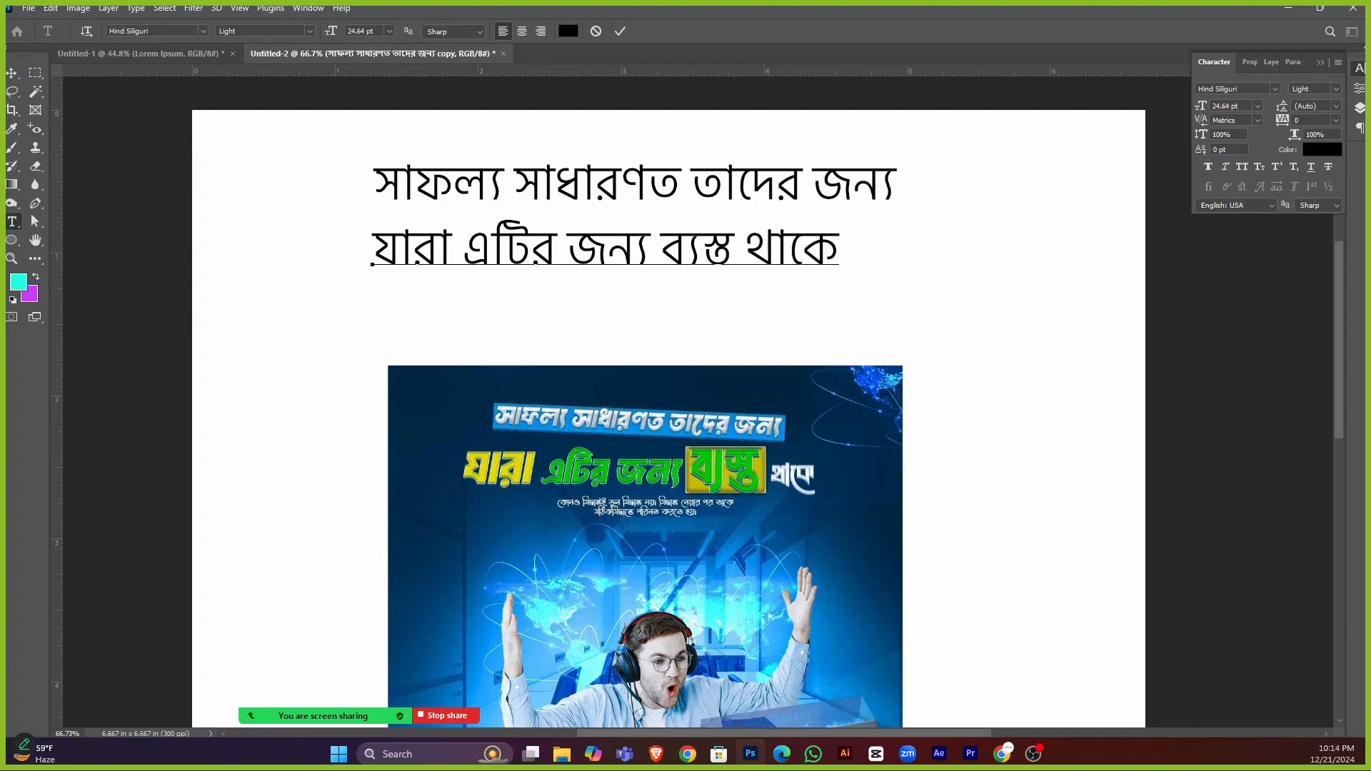
click(12, 73)
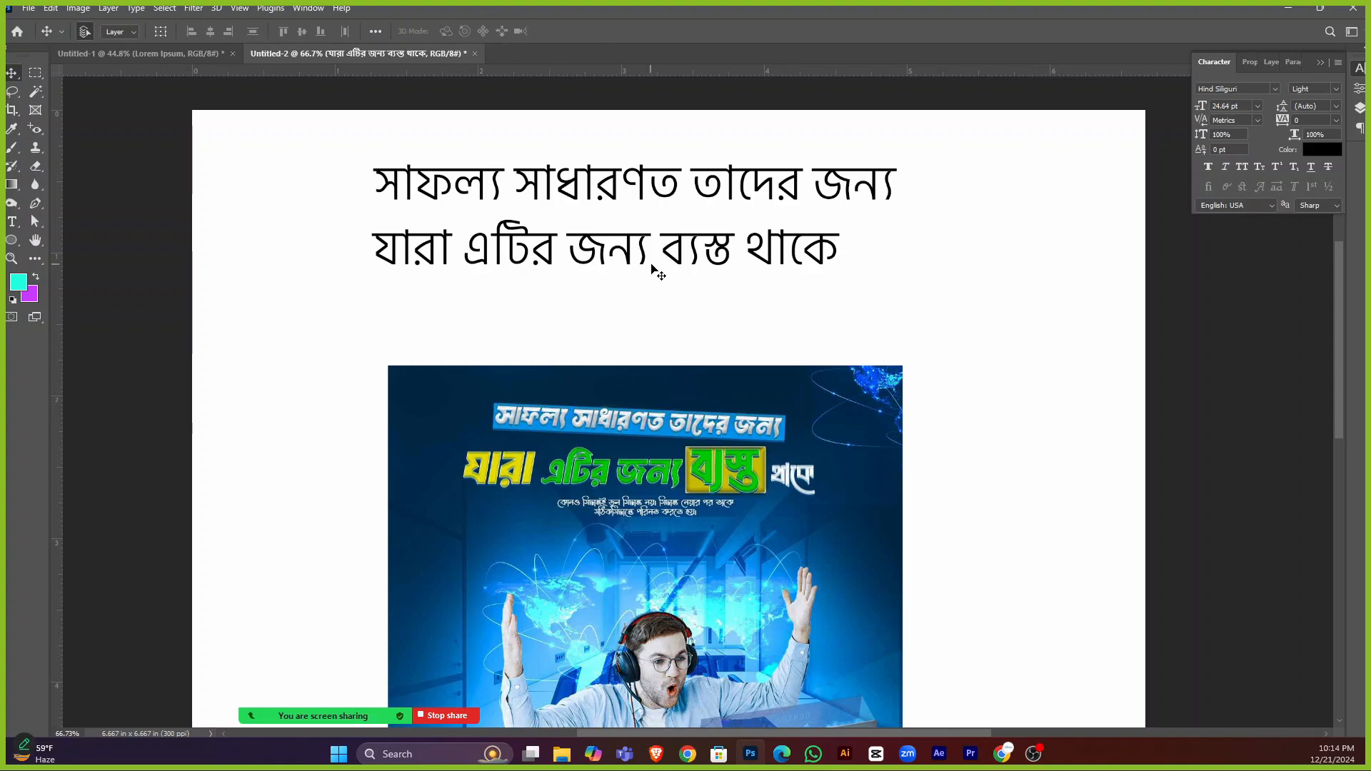
Duplicate the second Bangla line just below it and replace the copy's text with "কোনও সিদ্ধান্ত".
drag(661, 250, 660, 302)
scroll(652, 310, up, 2)
scroll(648, 315, down, 3)
scroll(648, 315, up, 2)
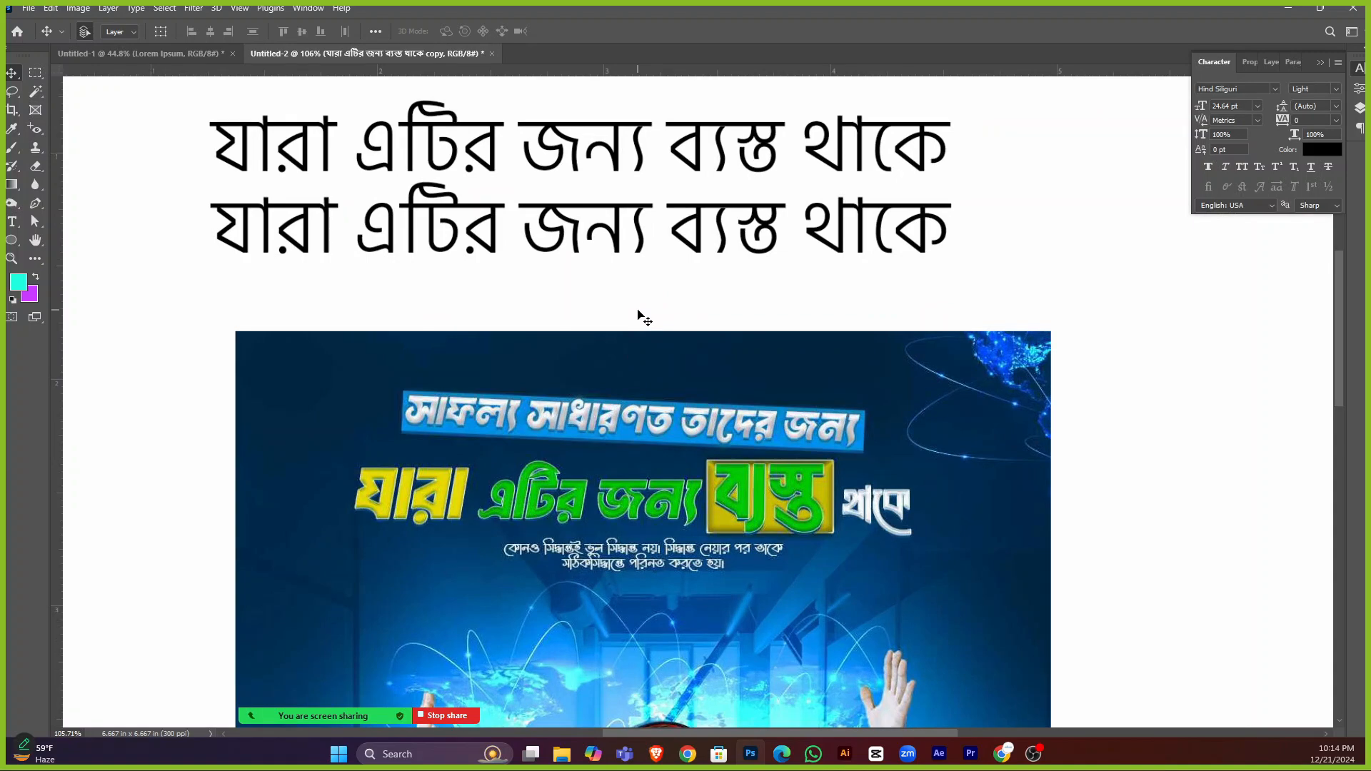
scroll(637, 314, up, 1)
double_click(620, 265)
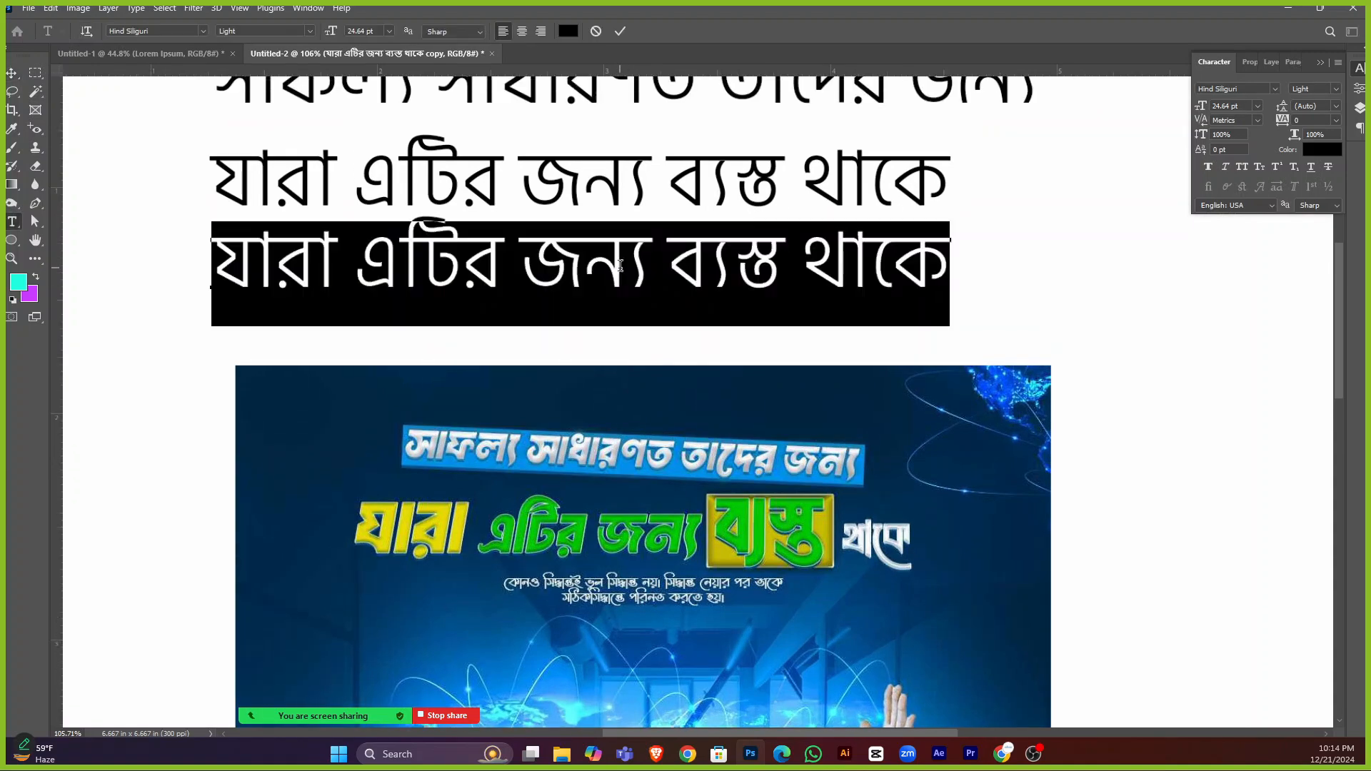
text(কোন)
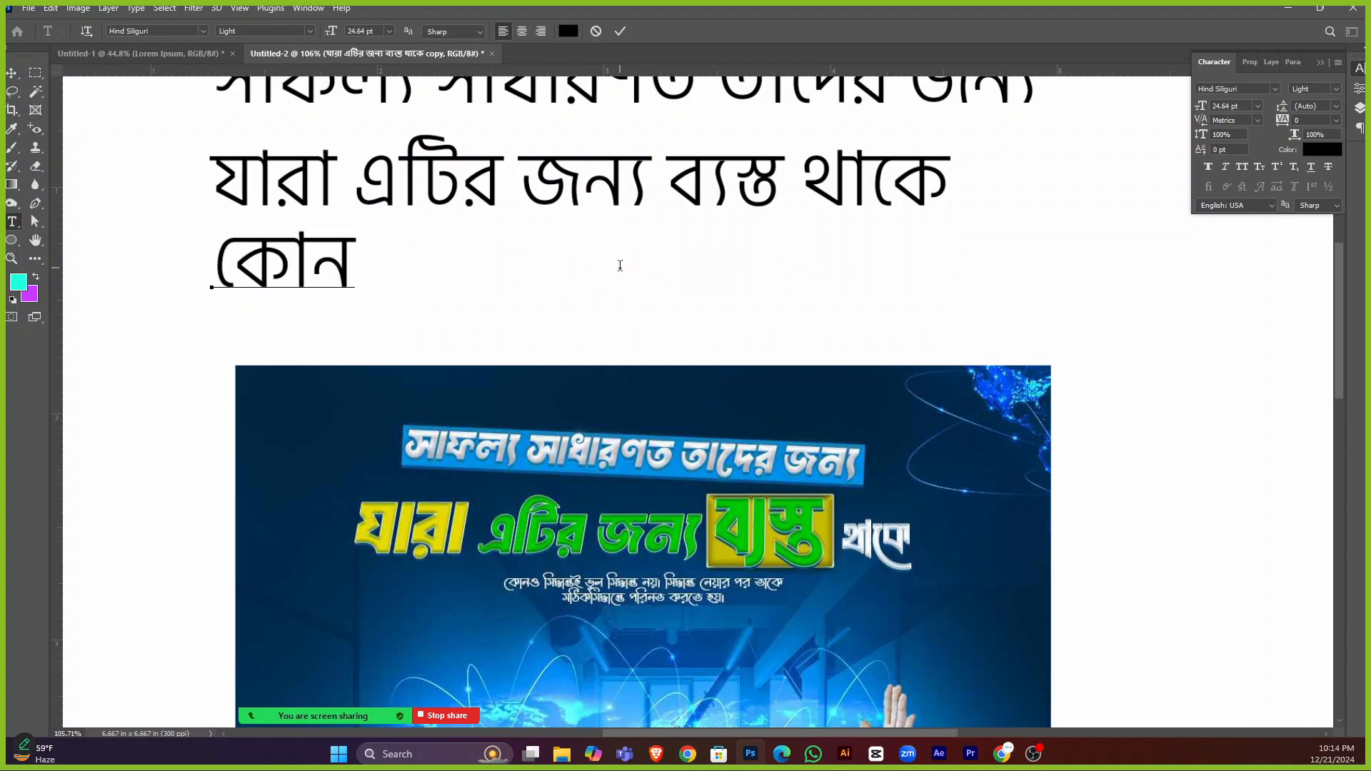
text(ও ন)
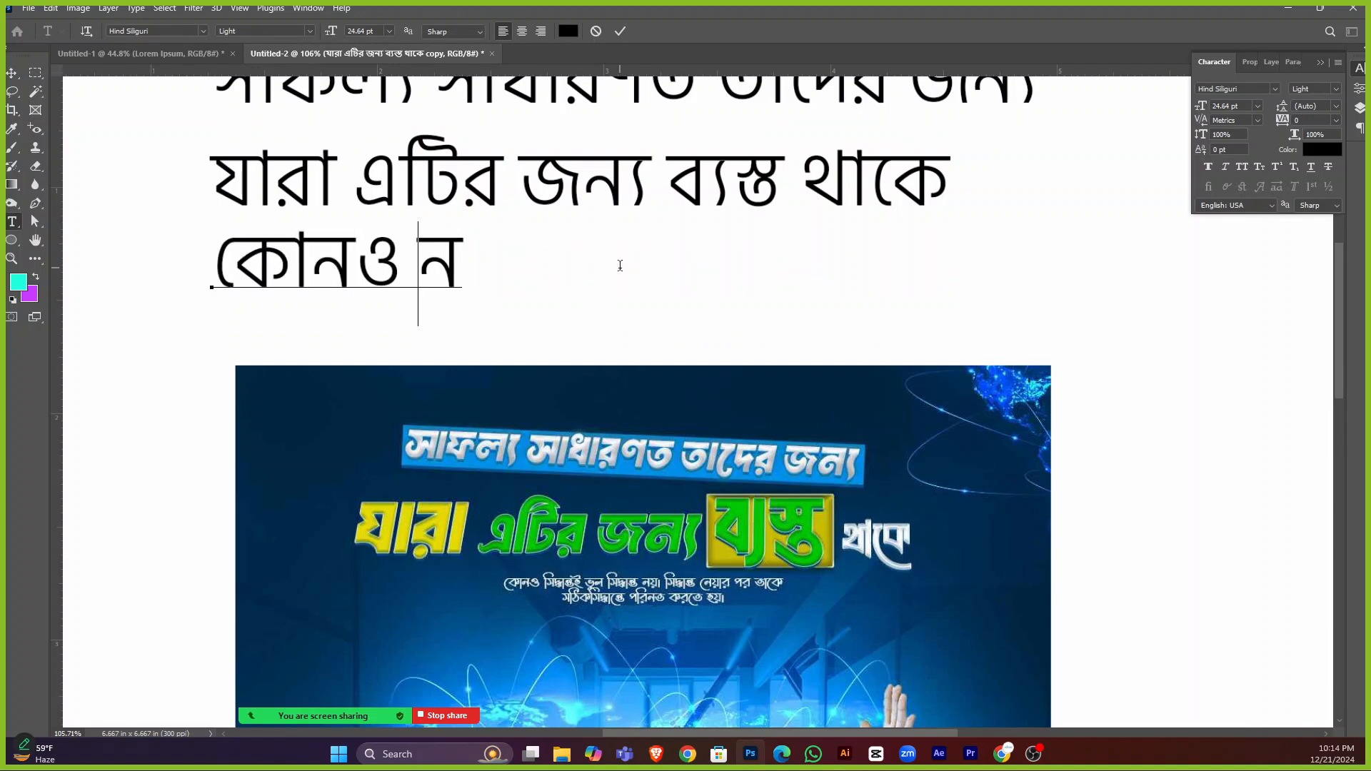
key(BackSpace)
text(সি)
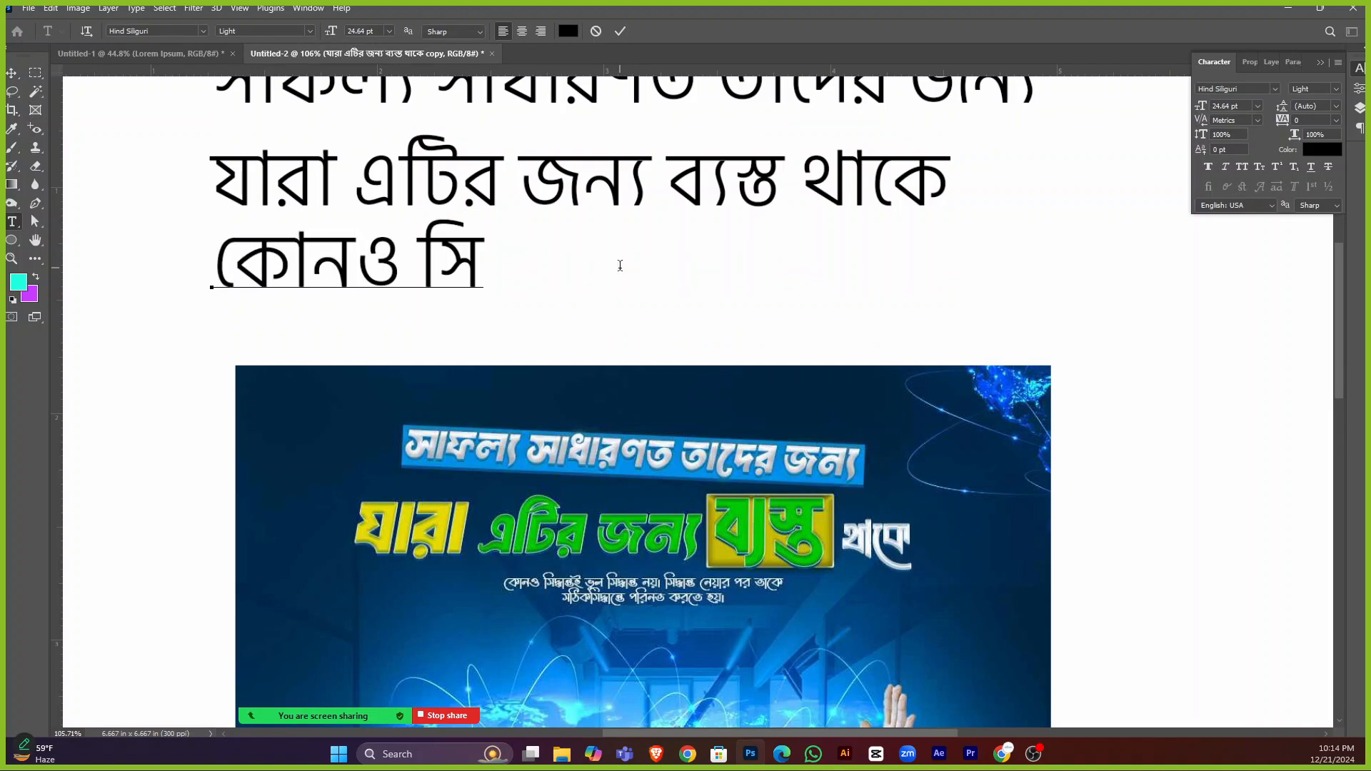
text(স্ধ)
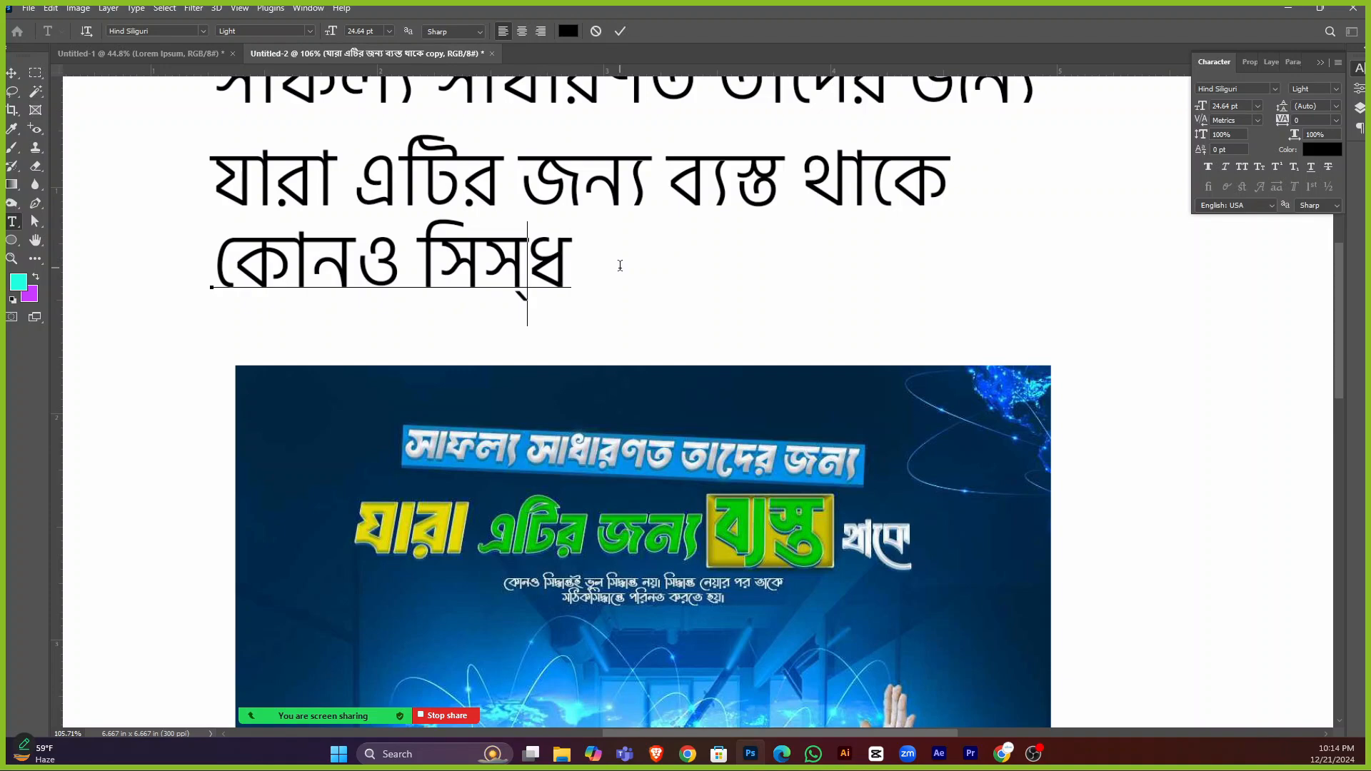
key(BackSpace)
key(BackSpace)
key(BackSpace)
text(=দ)
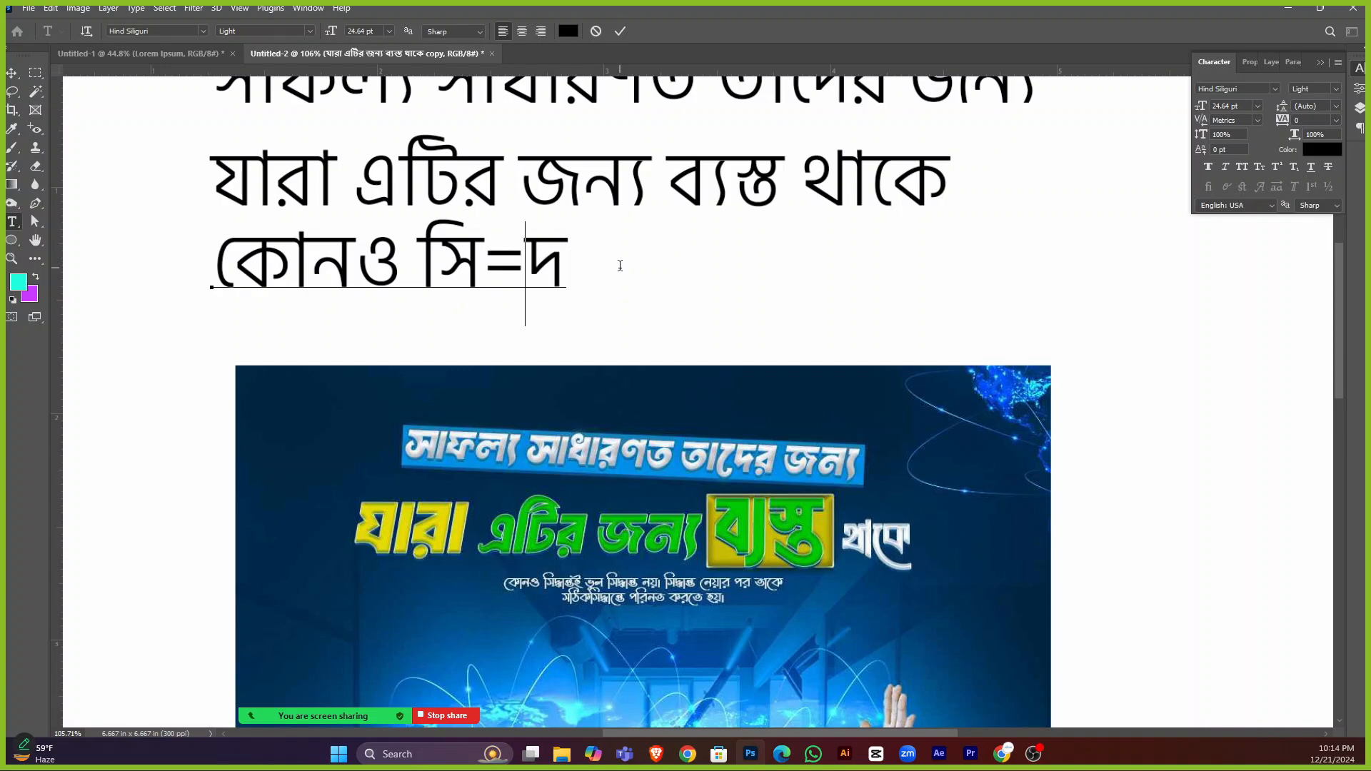
key(BackSpace)
key(BackSpace)
text(দ্ধা)
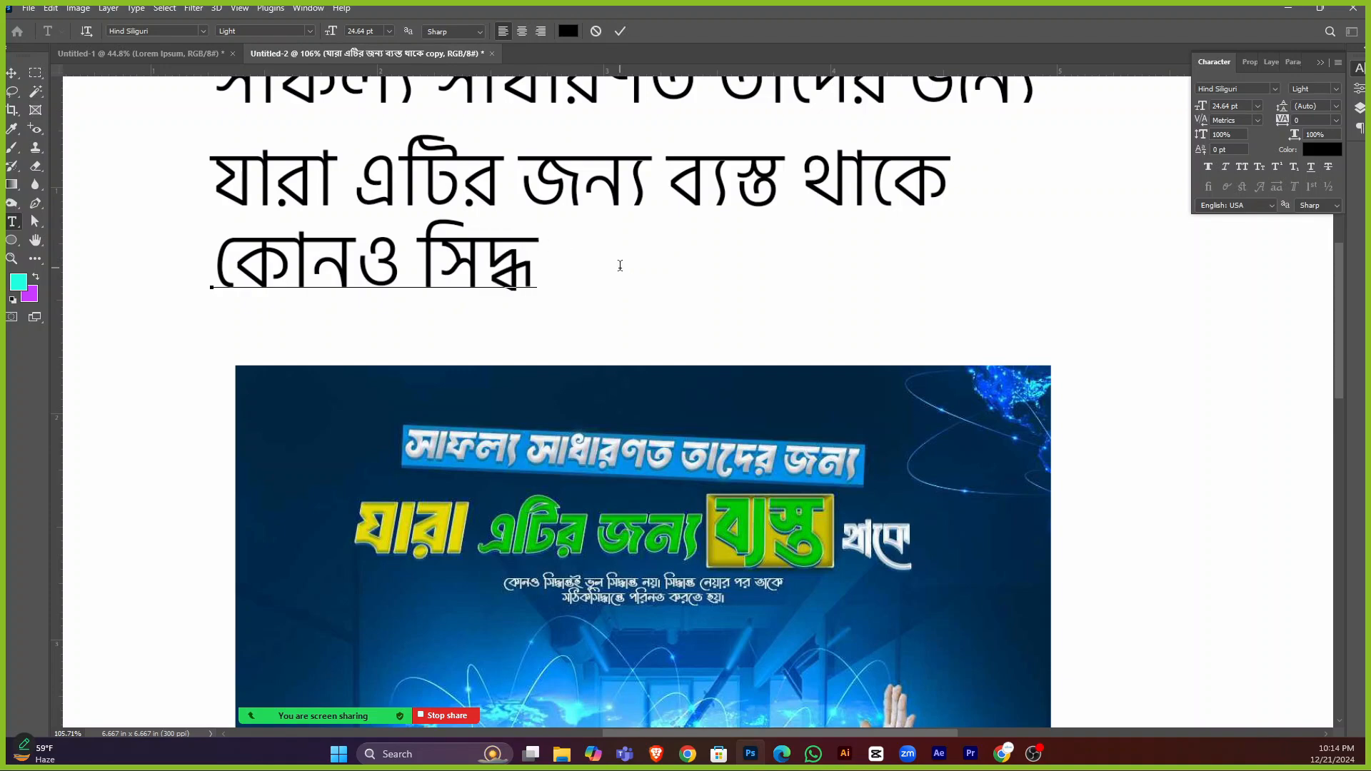
key(BackSpace)
text(ন্ত)
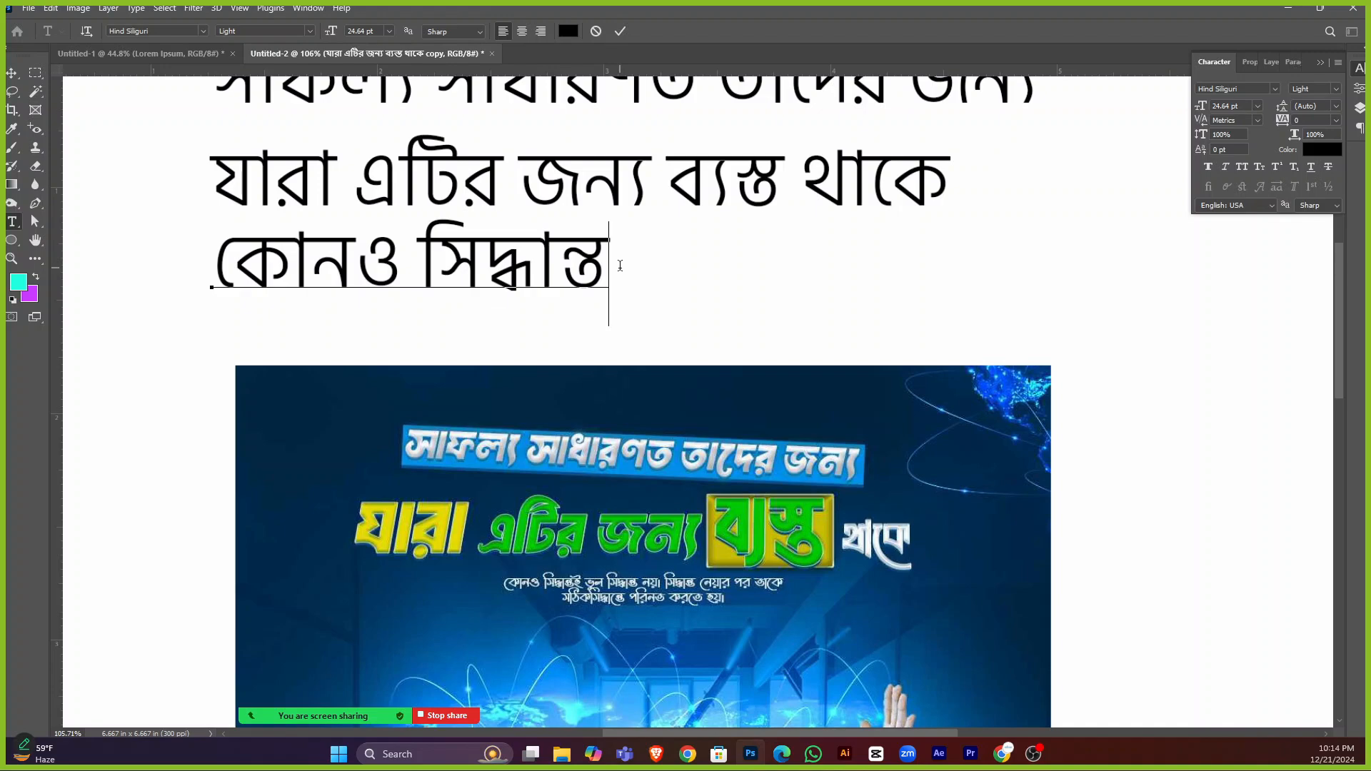
Continue the third line's text so it reads "কোনও সিদ্ধান্তই ভুলি সিদ্ধান্ত নয়।" and finish editing it.
text(ই    ভুল)
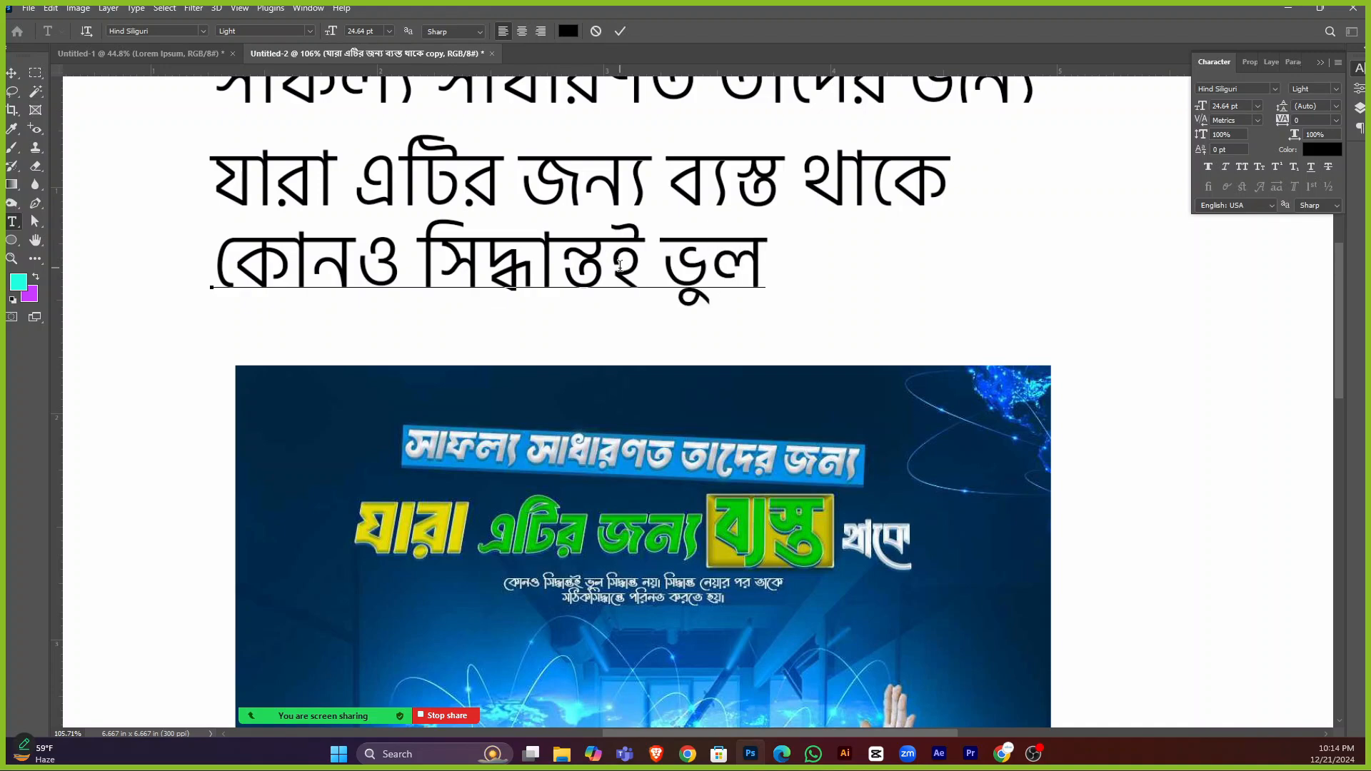
key(BackSpace)
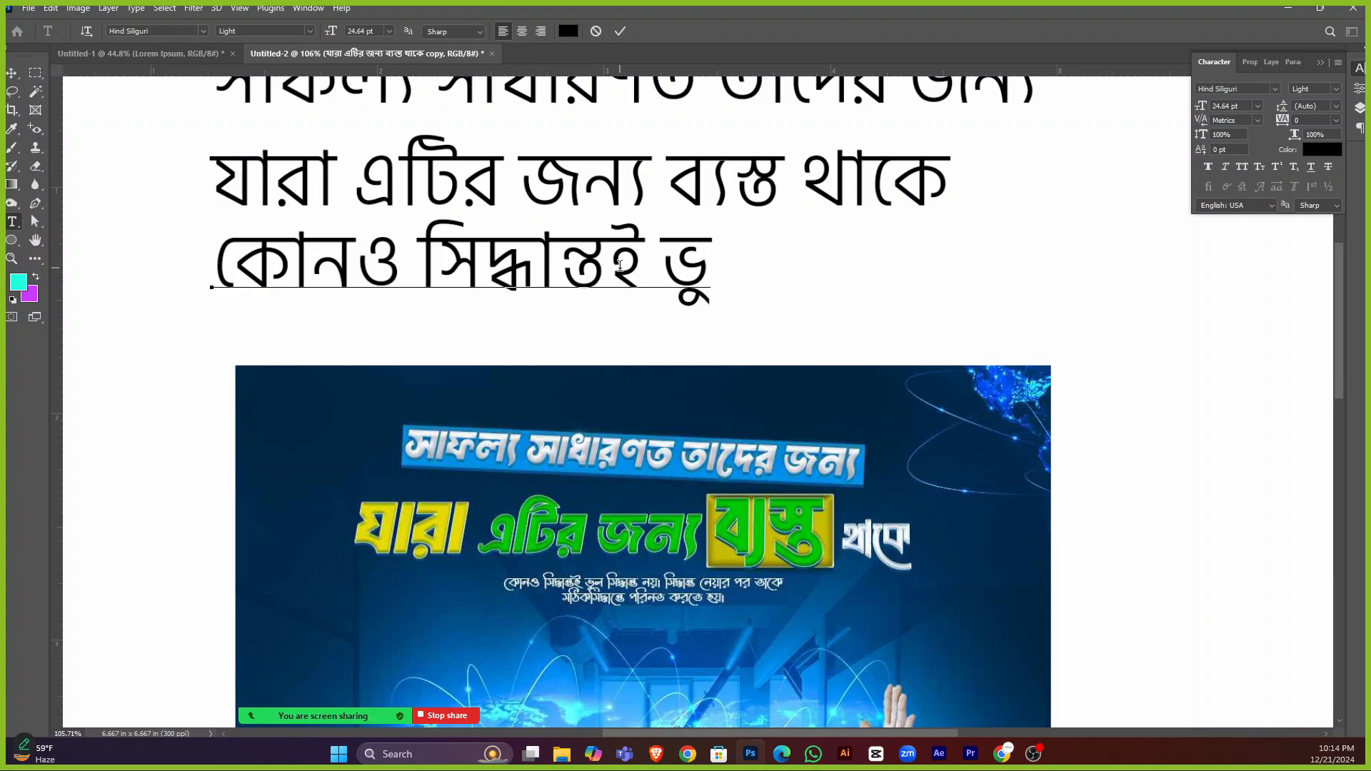
text(লি)
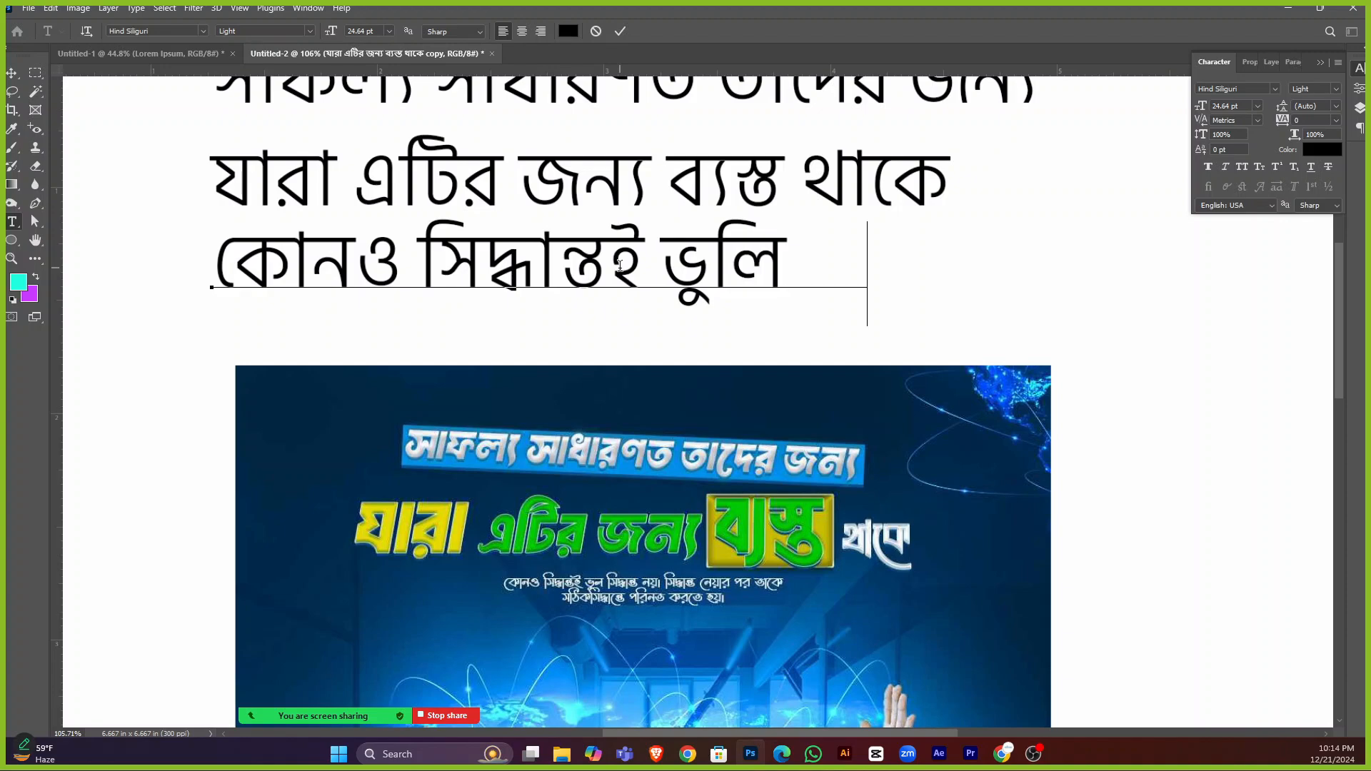
text( সিধ)
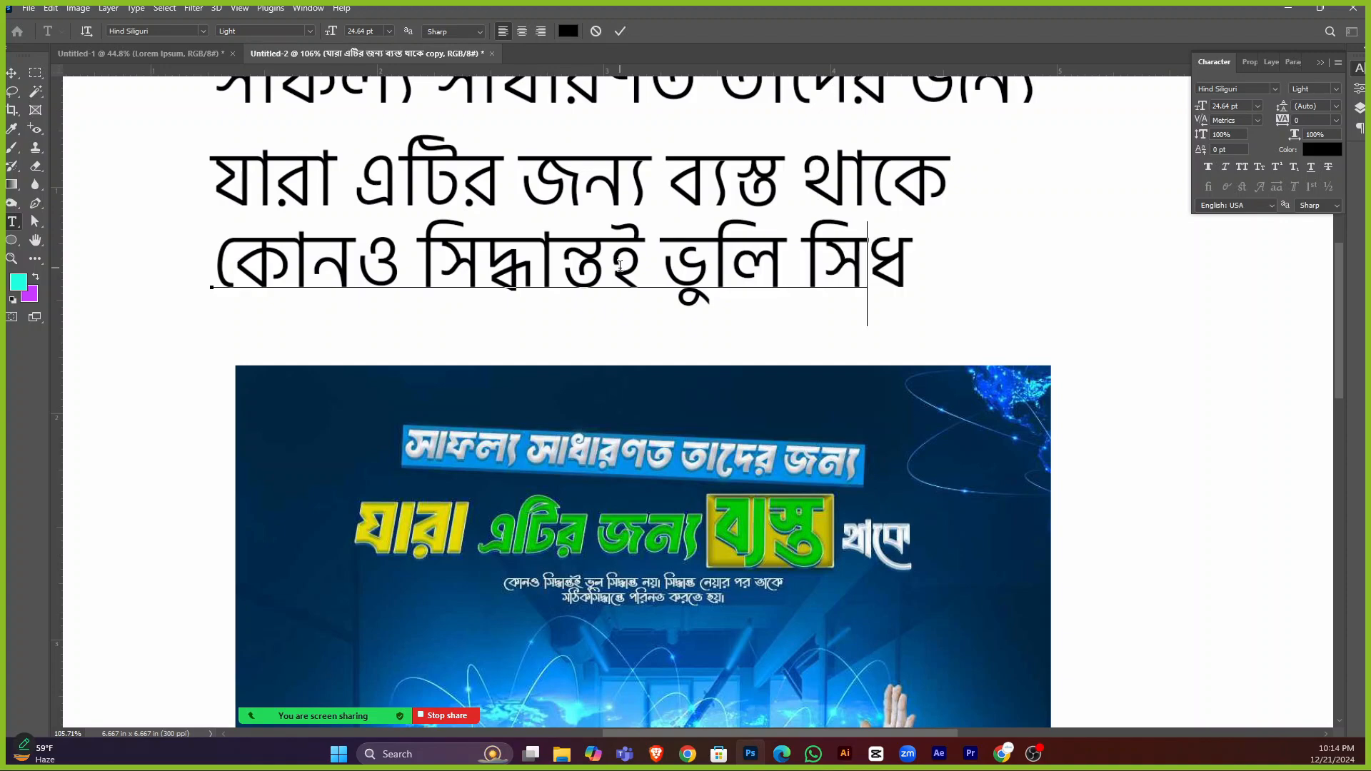
key(BackSpace)
text(দ্ধান্ত)
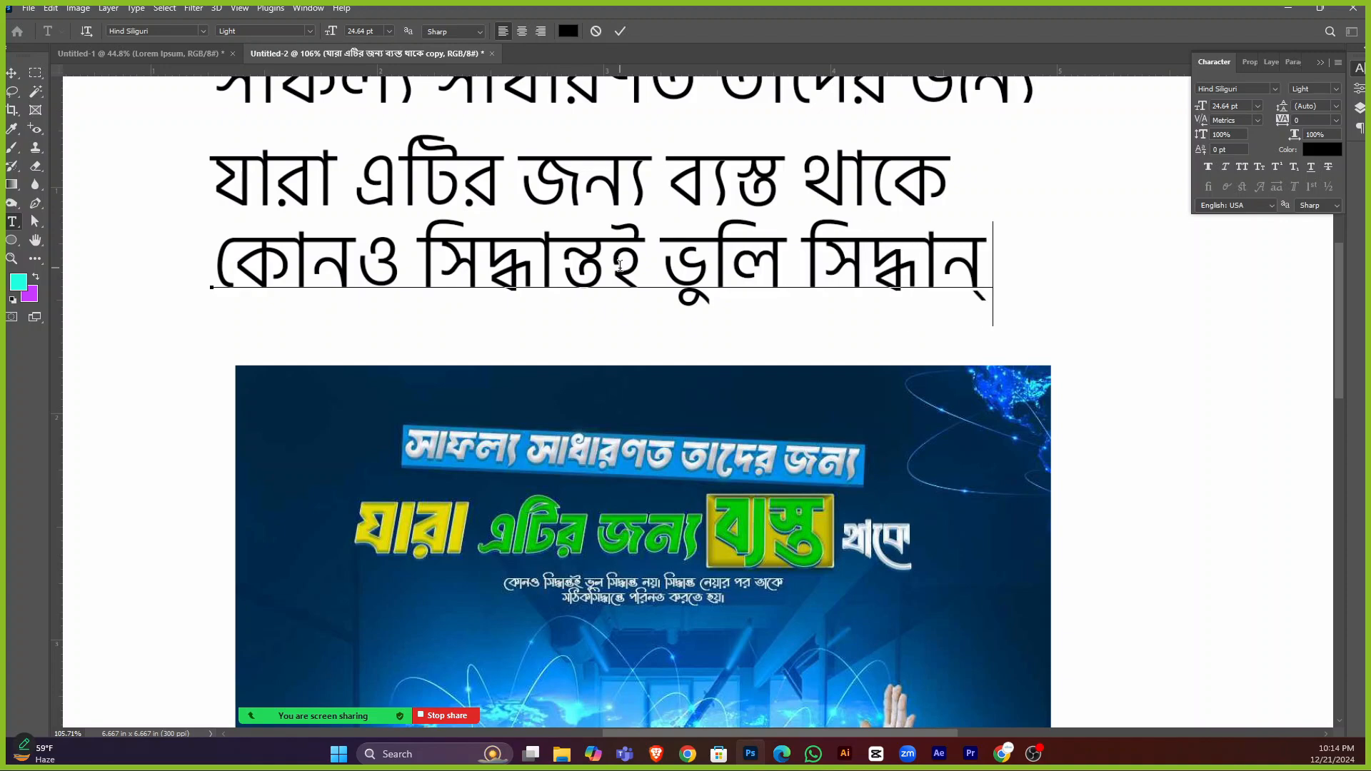
text( নয়)
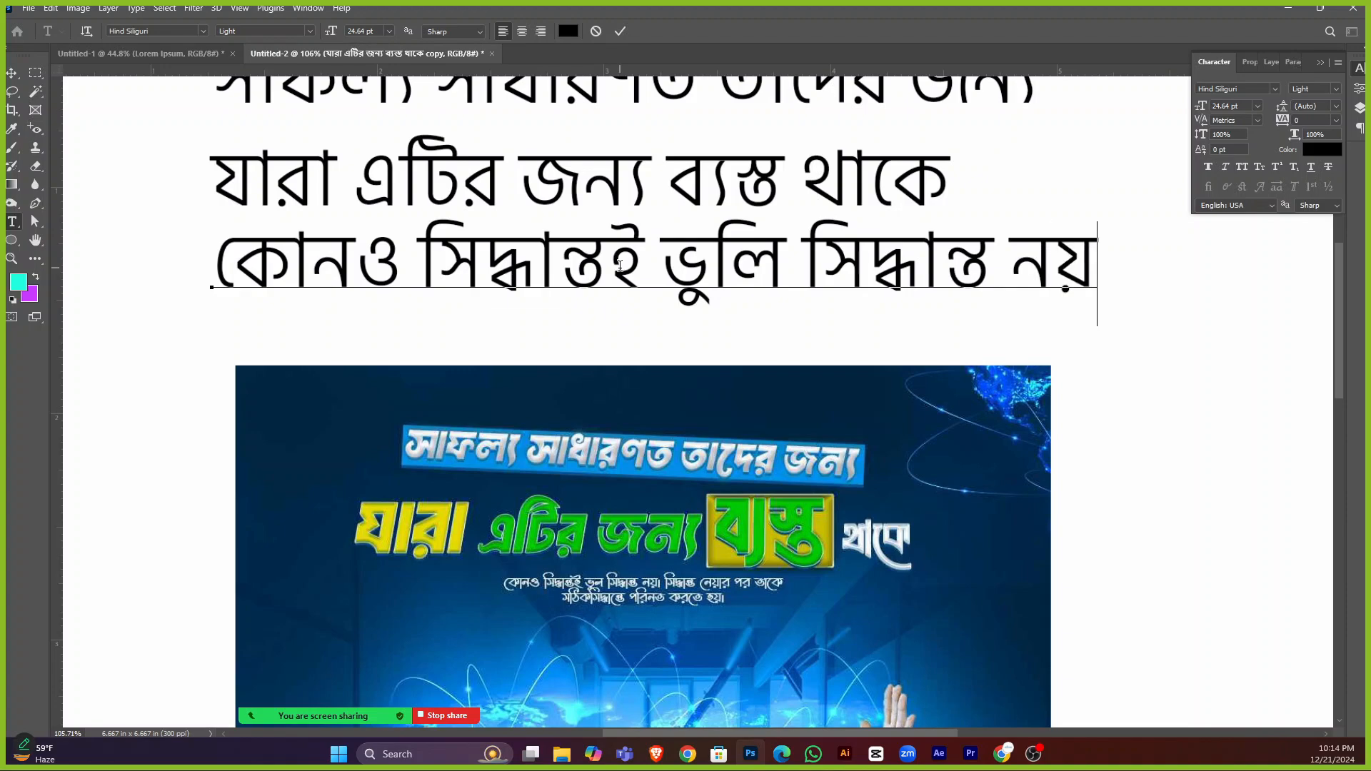
text(:)
key(BackSpace)
text(।)
click(12, 73)
Scale the third Bangla line down to about 36%, keeping it aligned with the left edge of the lines above.
scroll(757, 405, down, 5)
scroll(756, 405, down, 2)
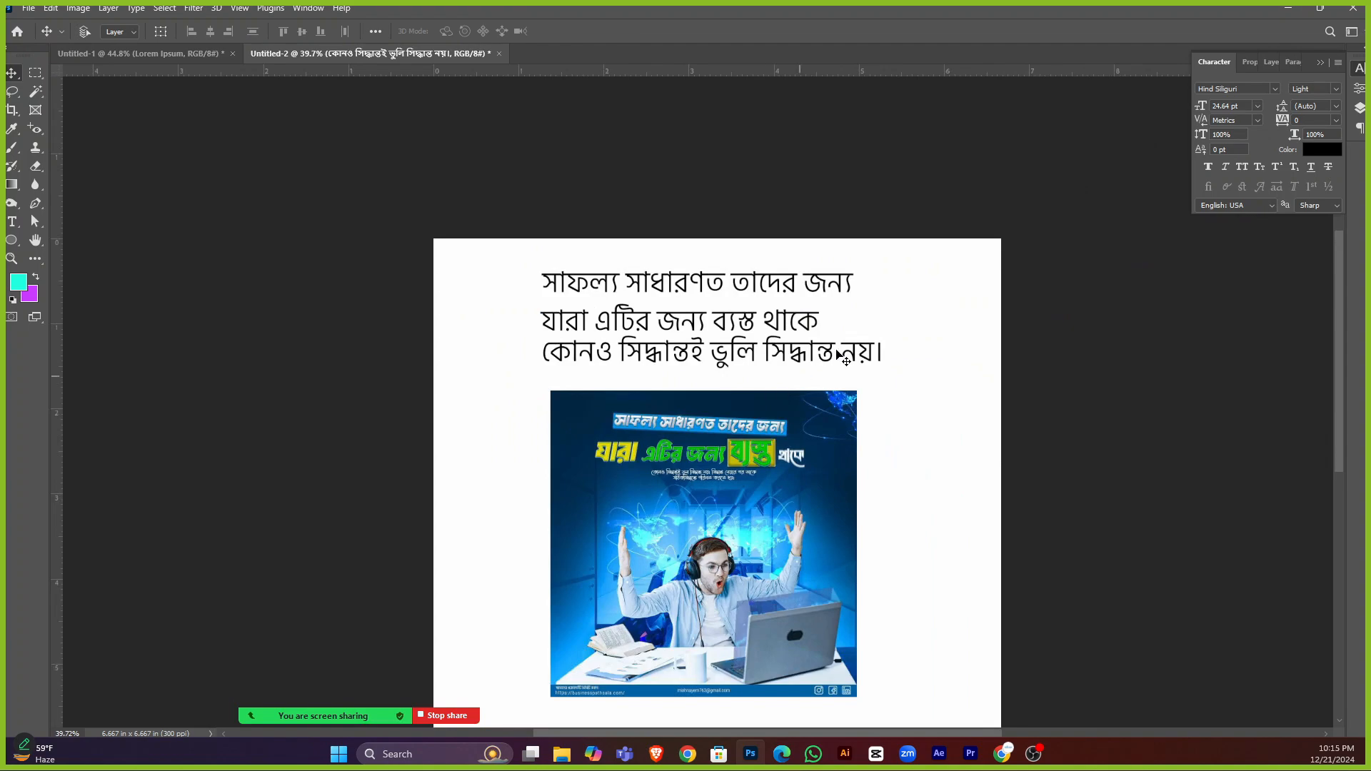
key(ctrl+t)
drag(847, 355, 661, 355)
scroll(673, 355, up, 4)
scroll(648, 364, up, 3)
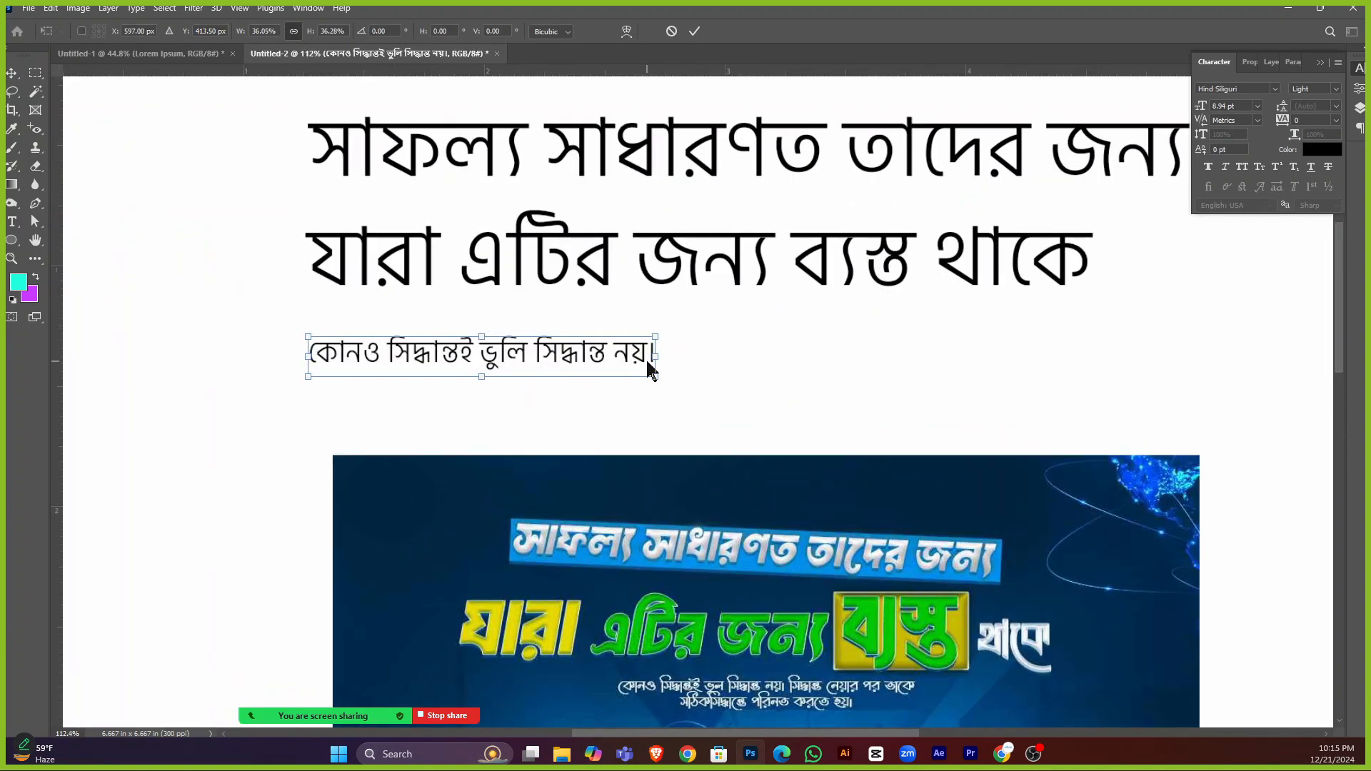
key(Return)
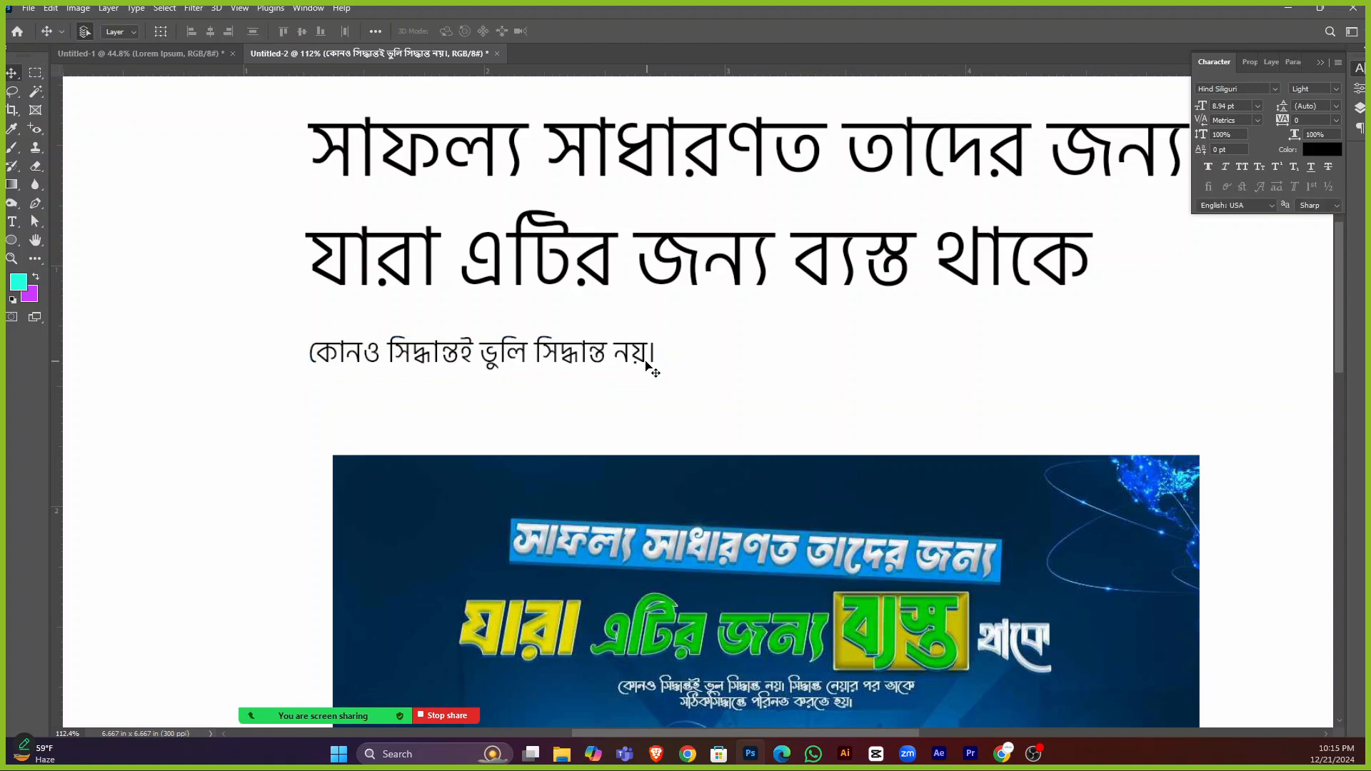
Continue the small Bangla text below the two headlines with "সিদ্ধান্ত নেয়ার পর তাকে".
double_click(651, 357)
click(652, 349)
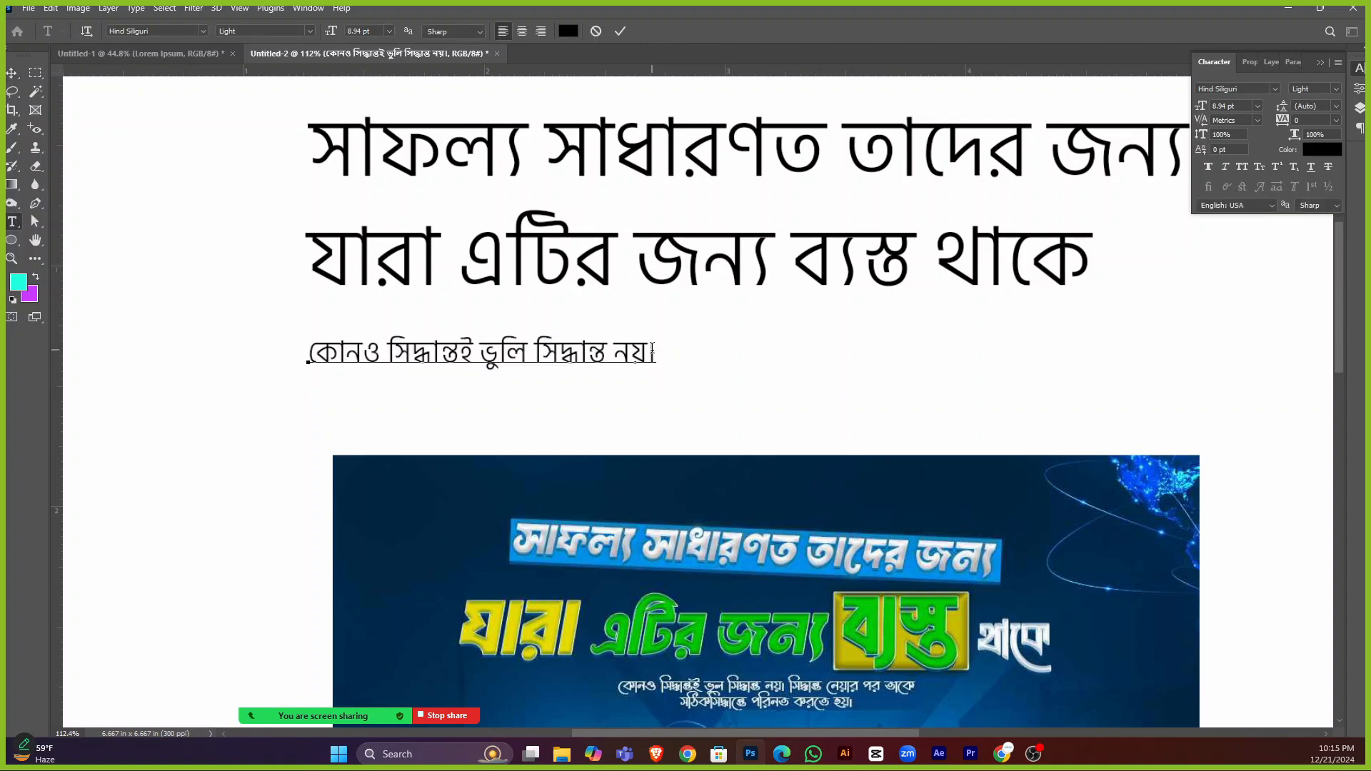
scroll(652, 349, down, 2)
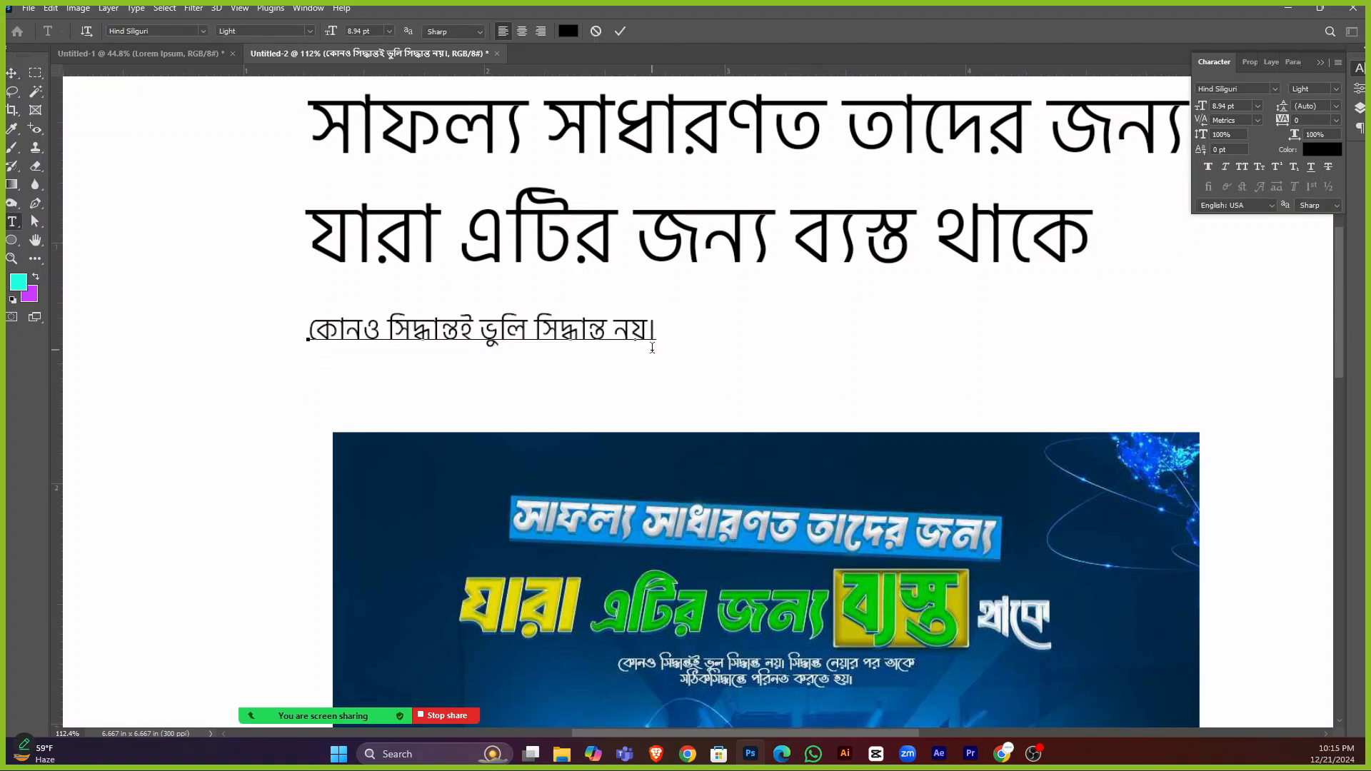
text(সিদ্ধান্ত)
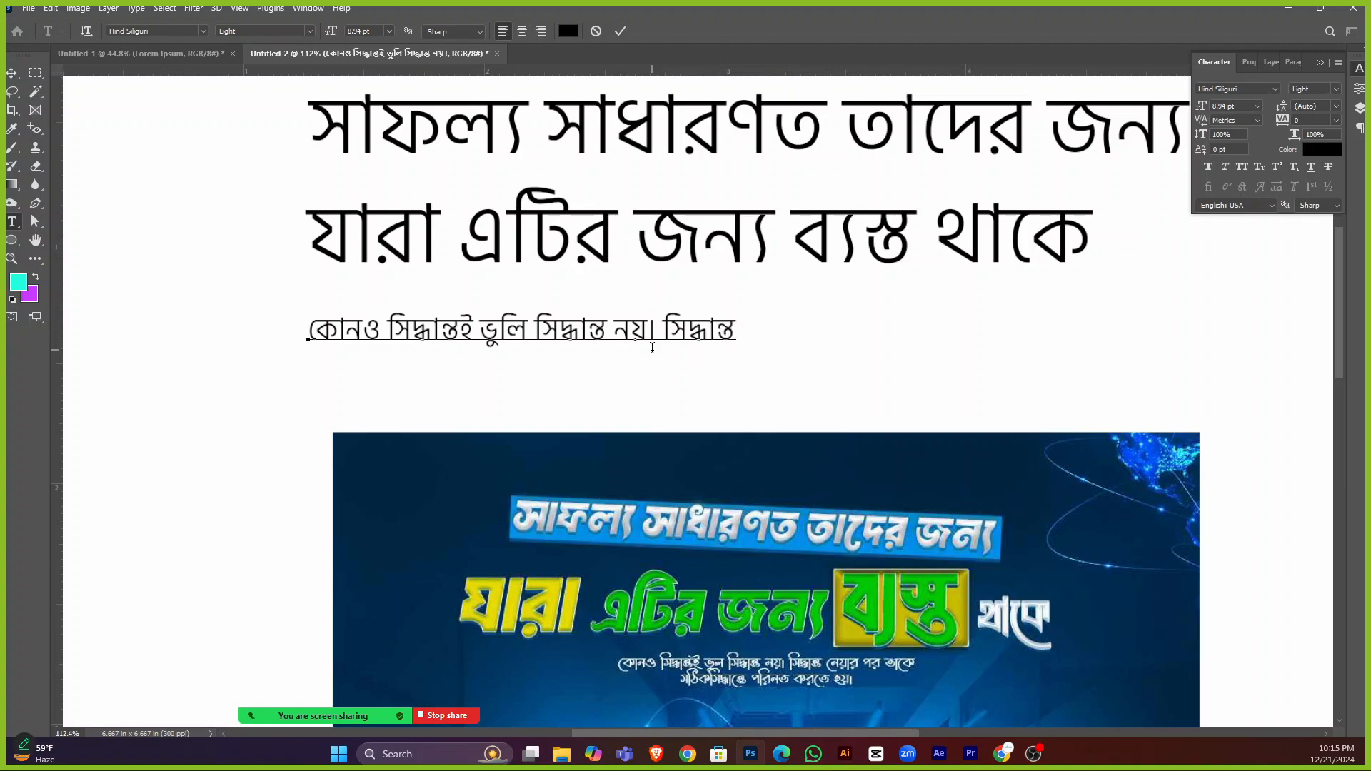
text( নেয়ার প)
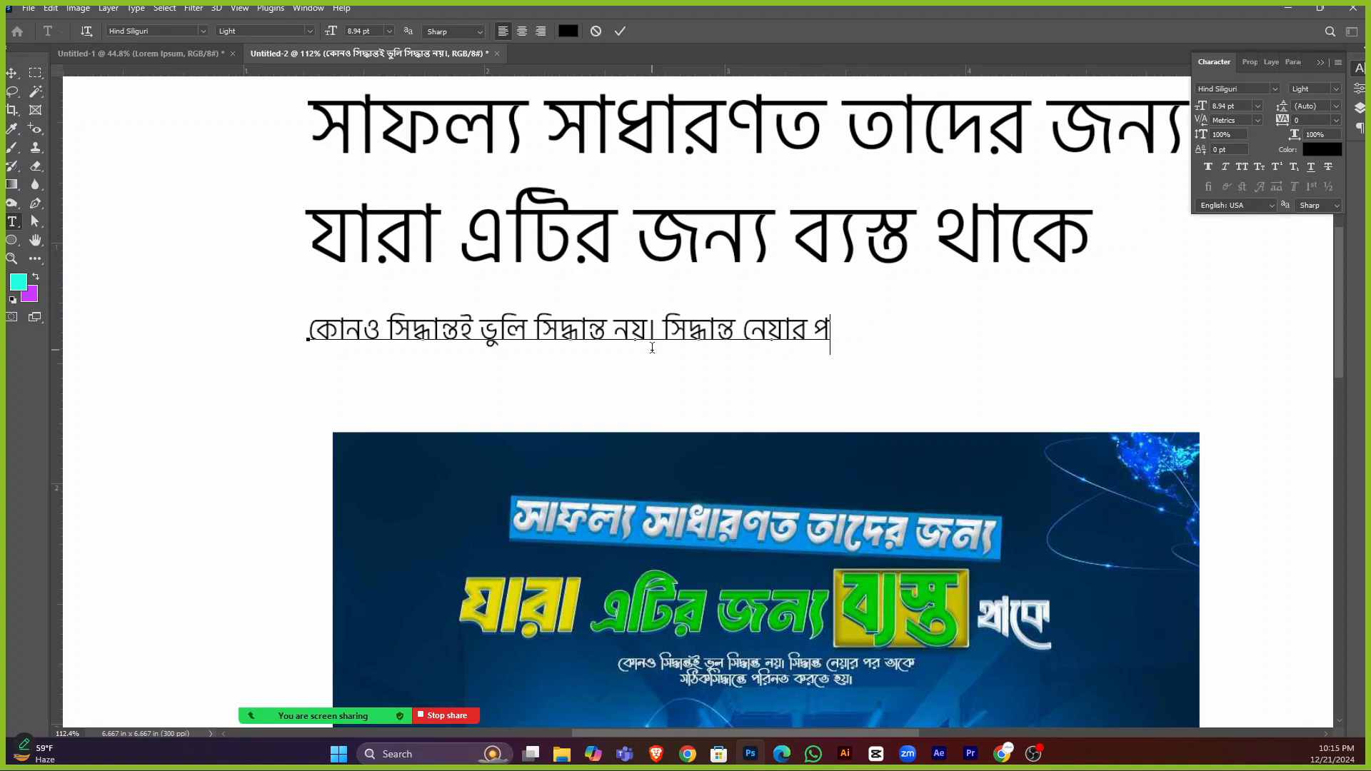
text(র তাকে )
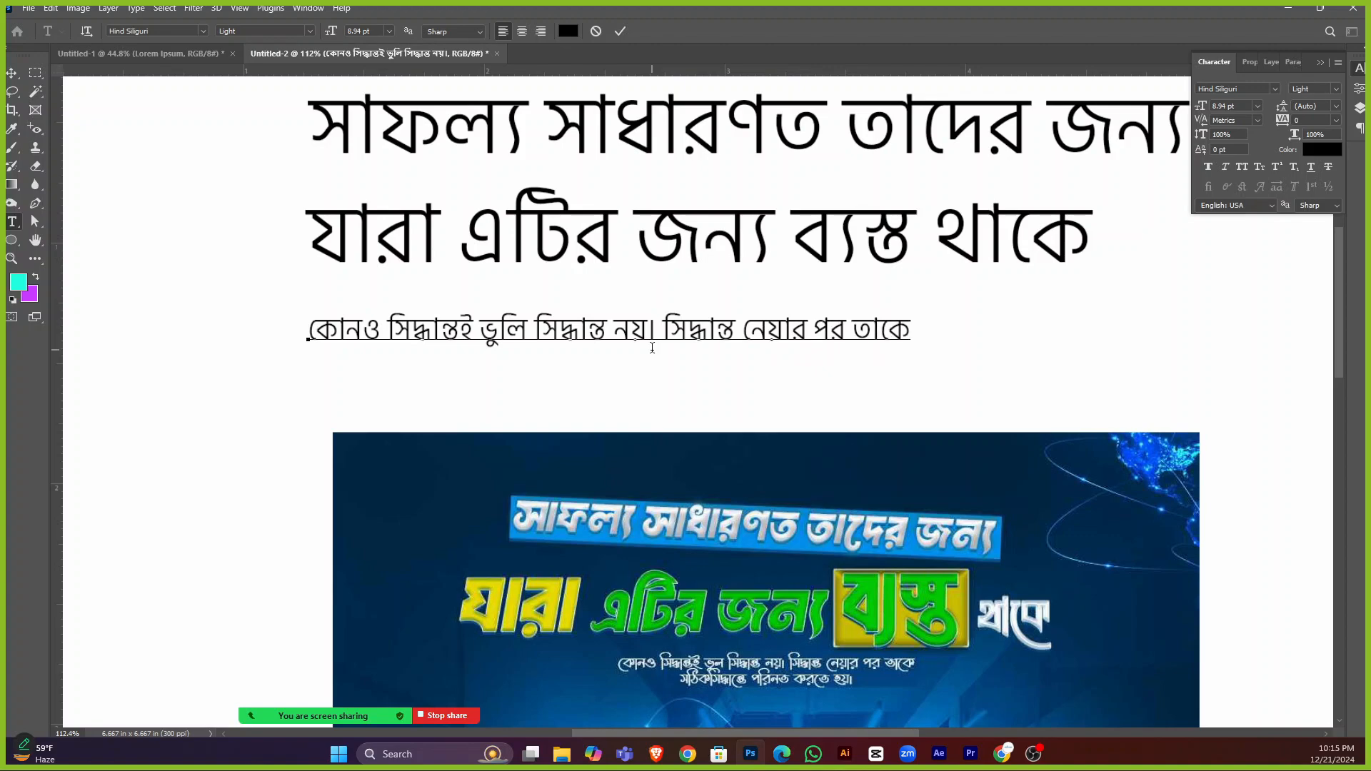
Add a second line reading "সঠিকসিদ্ধান্তে পরিনত করতে হয়।" to the small Bangla text and finish editing it.
text(সঠিক সি)
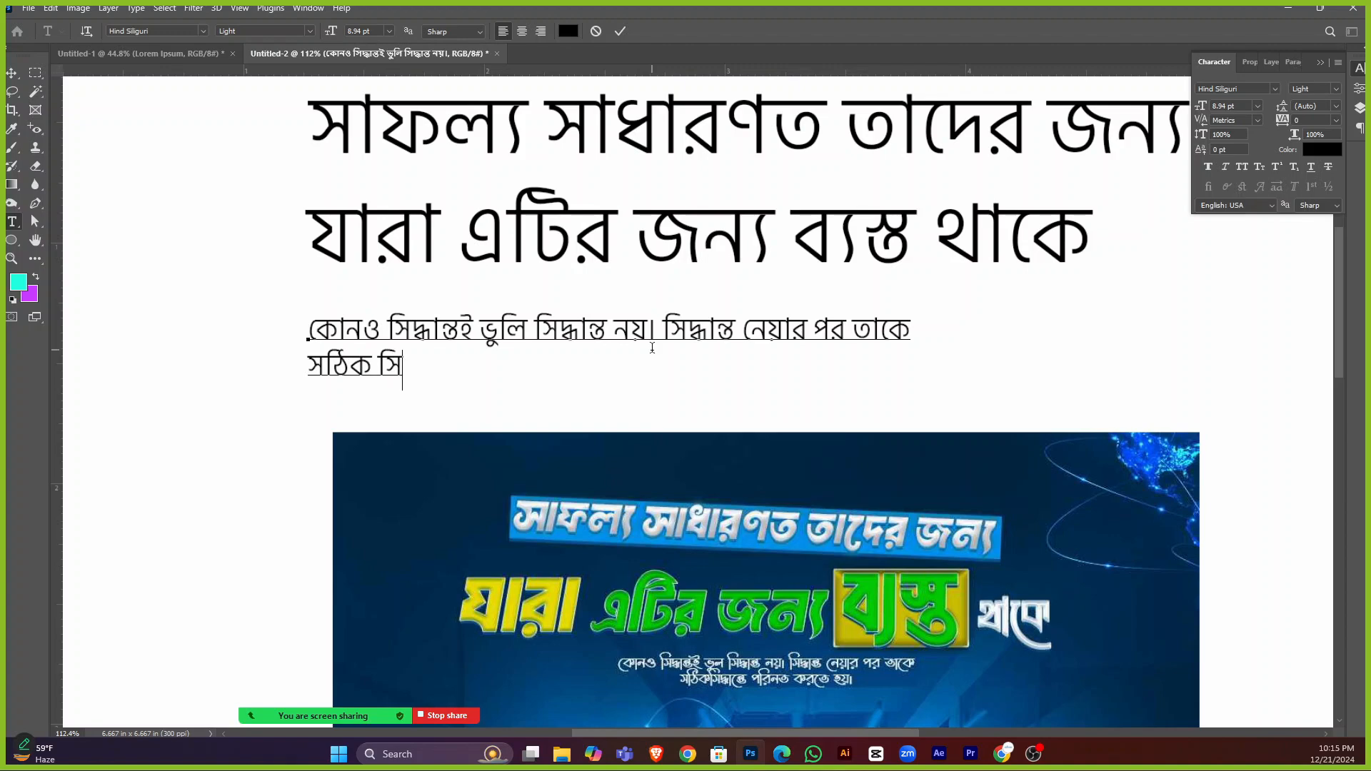
key(BackSpace)
key(BackSpace)
key(BackSpace)
text(সিদ্ধান্তে)
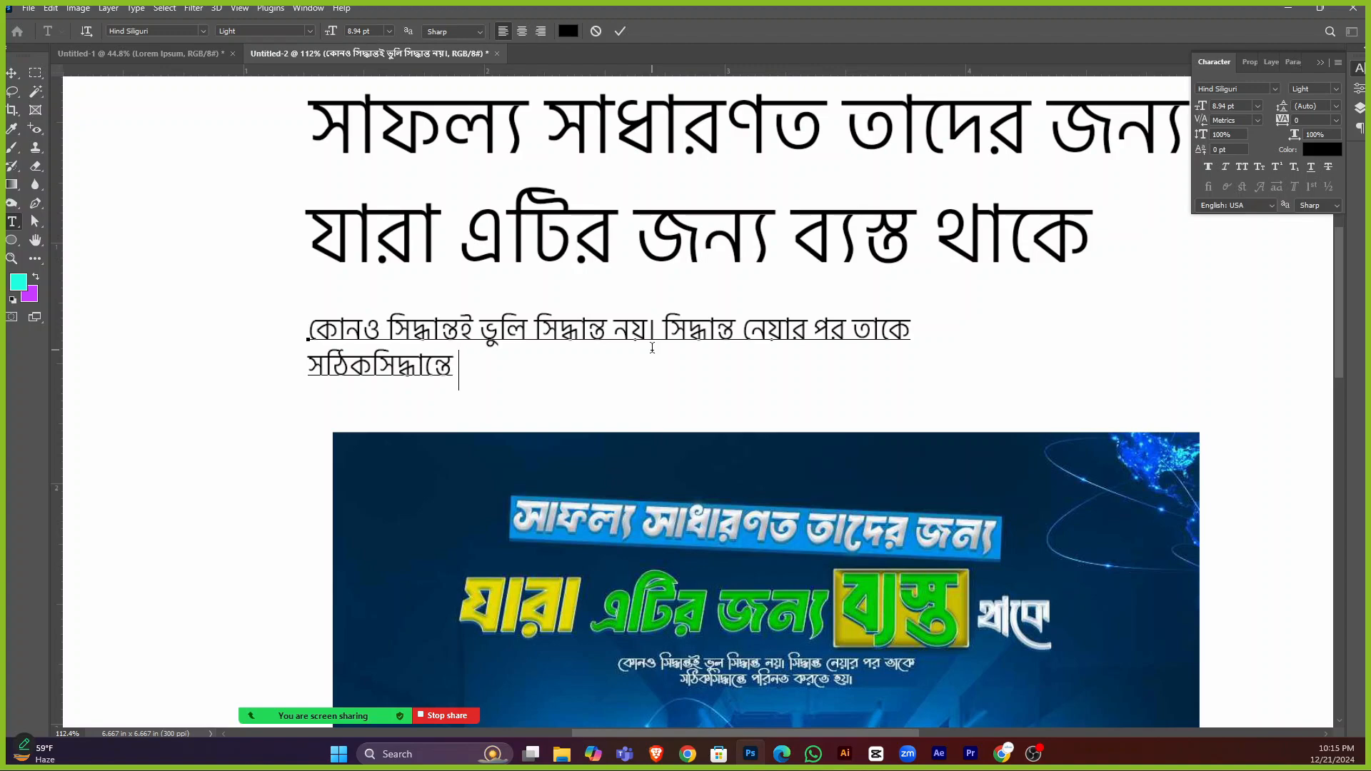
text( পরিনত ক)
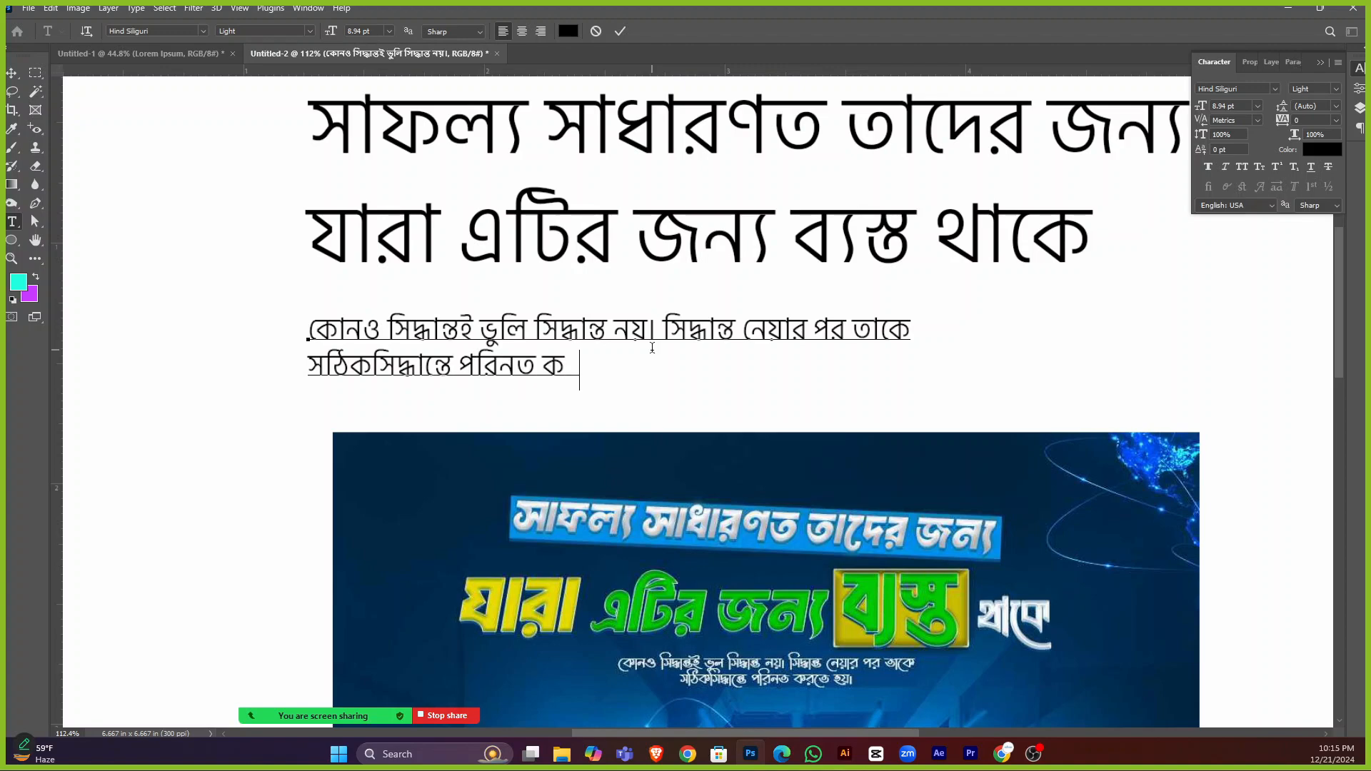
text(রতে হয়।)
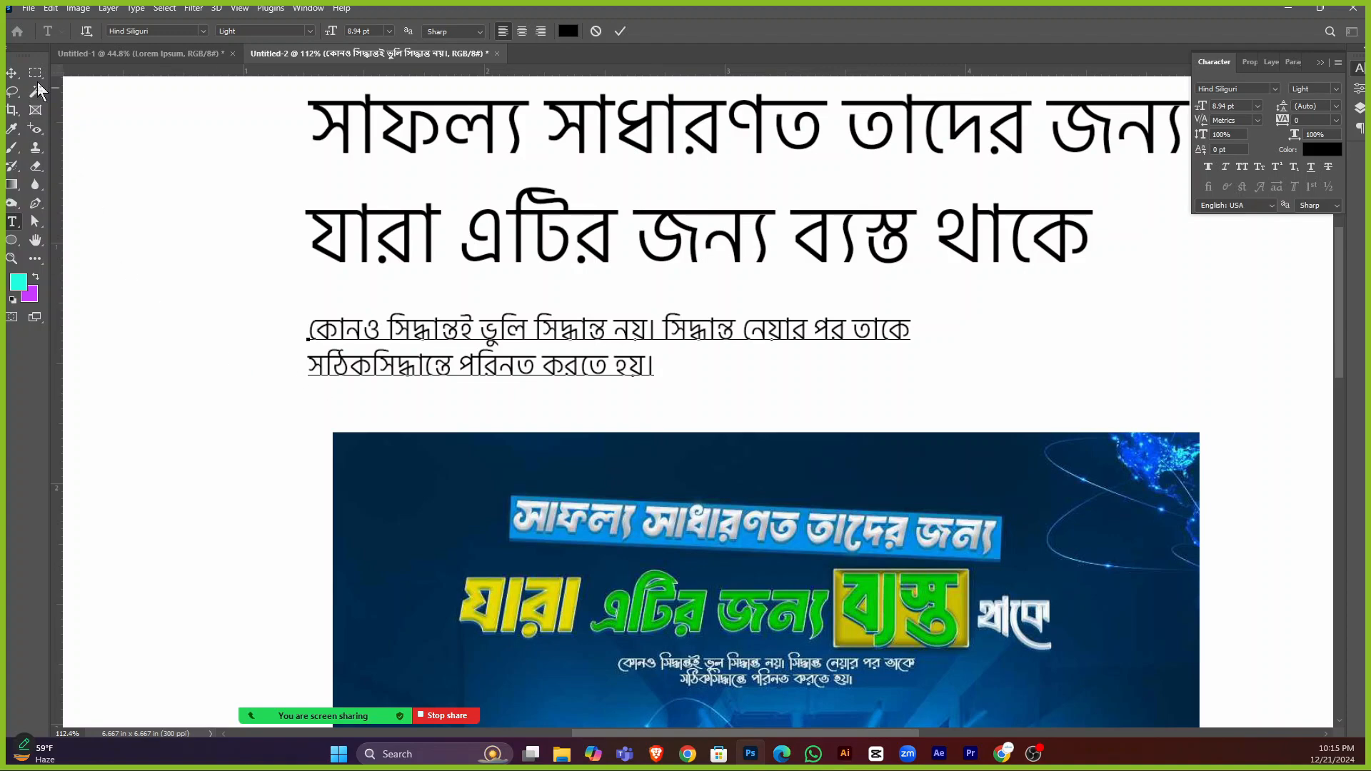
click(13, 75)
Copy the headline "সাফল্য সাধারণত তাদের জন্য" into the Untitled-1 poster and place it below the man.
scroll(714, 372, down, 3)
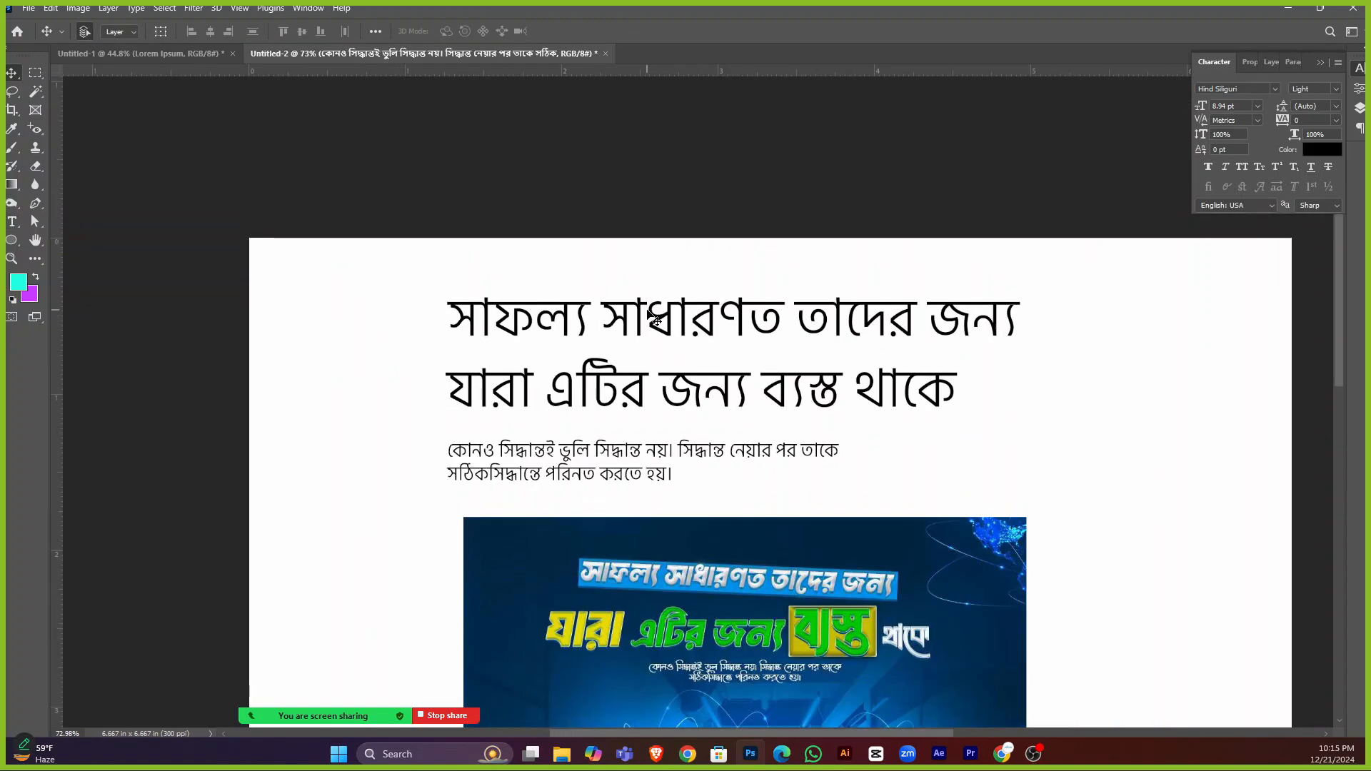
click(676, 301)
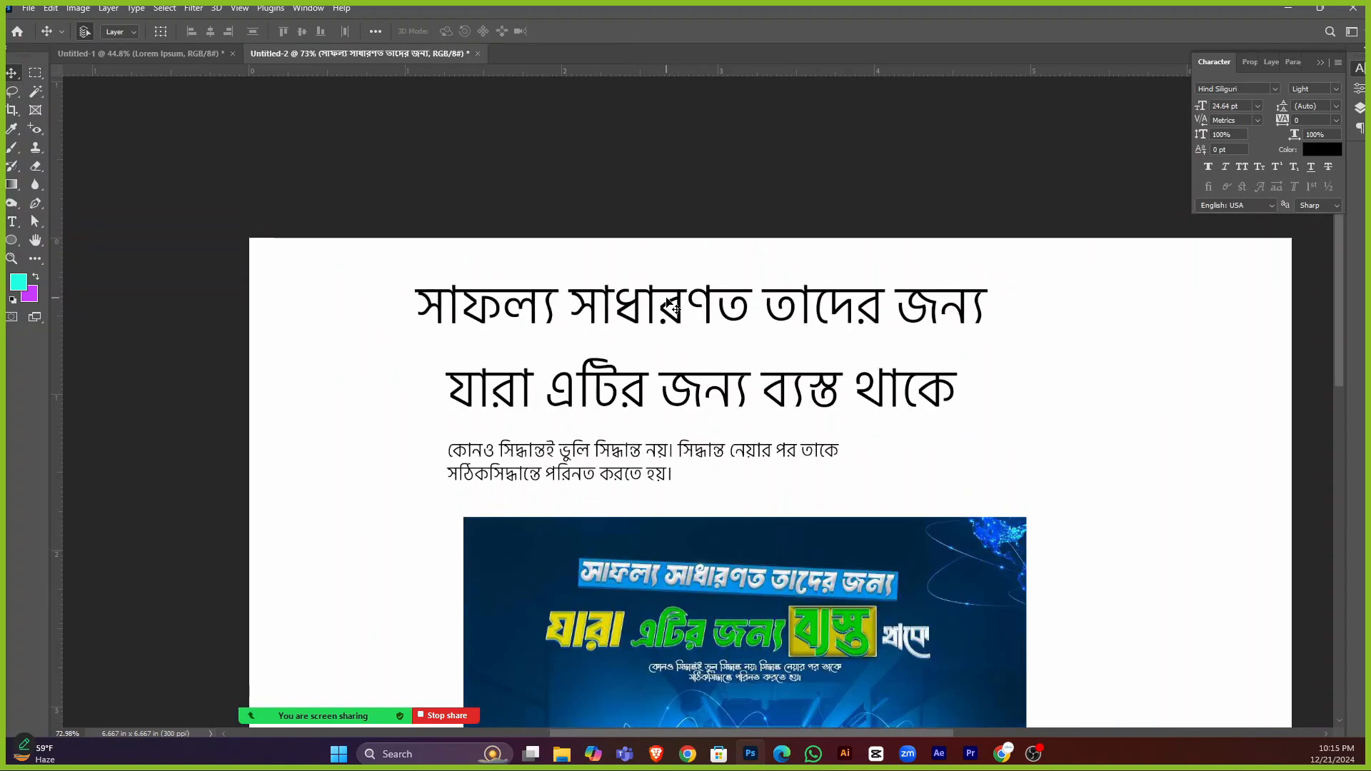
drag(668, 300, 577, 307)
scroll(577, 310, up, 3)
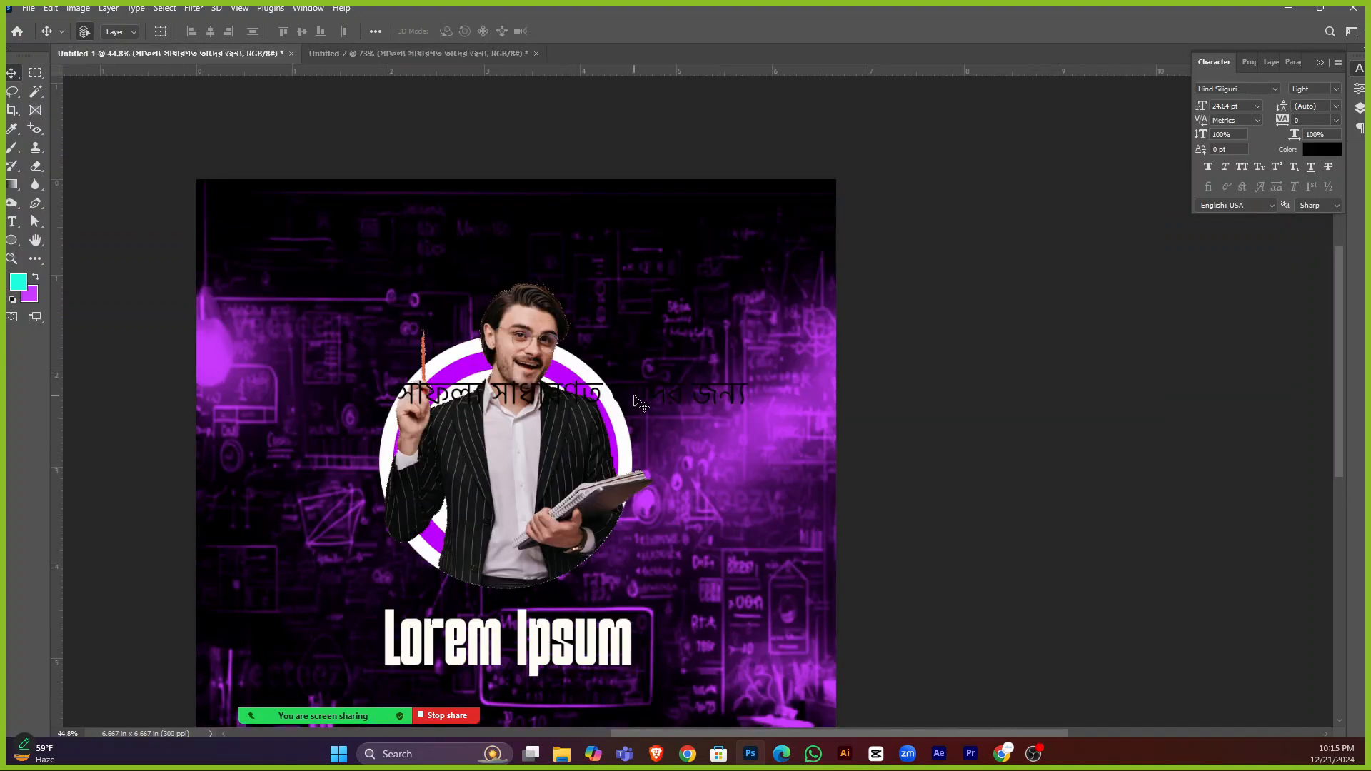
drag(631, 396, 548, 583)
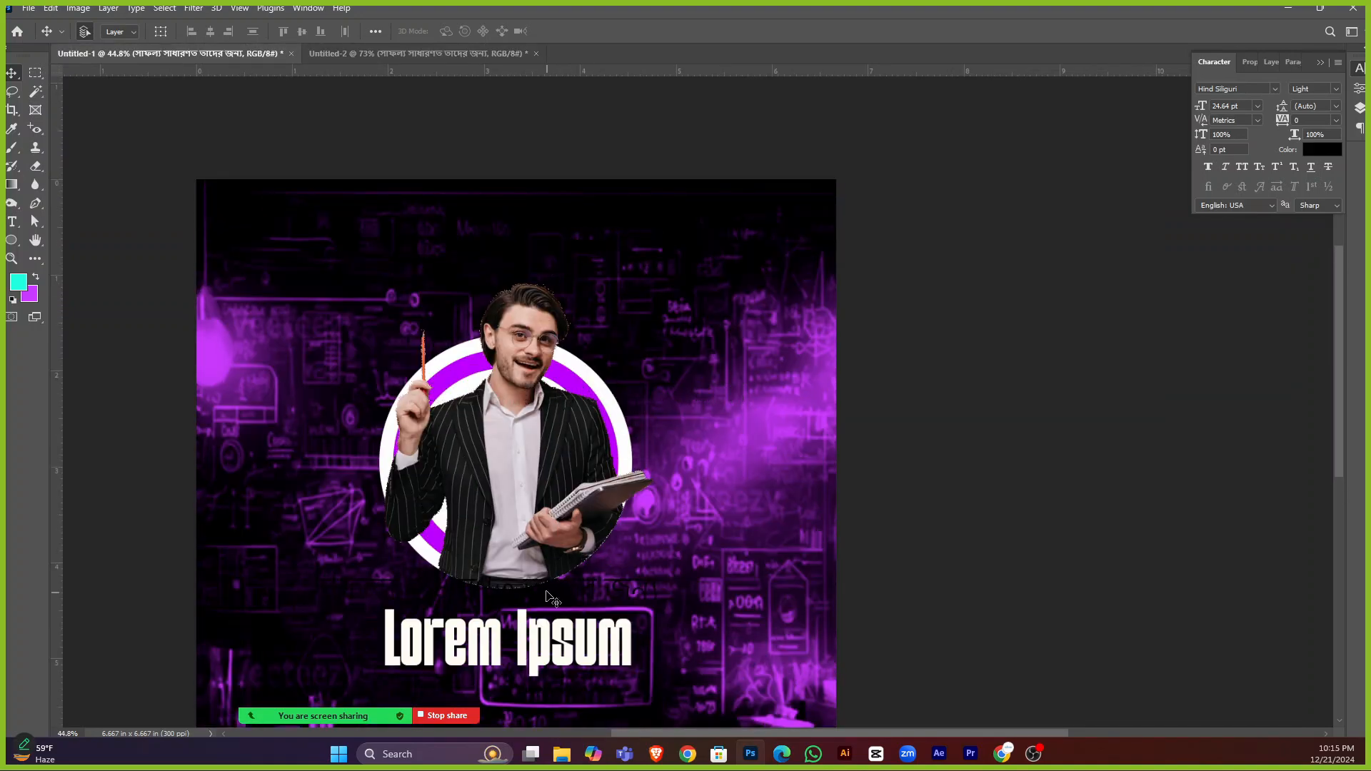
Delete the "Lorem Ipsum" title from the purple poster.
scroll(549, 580, down, 4)
scroll(548, 532, down, 3)
drag(554, 453, 540, 467)
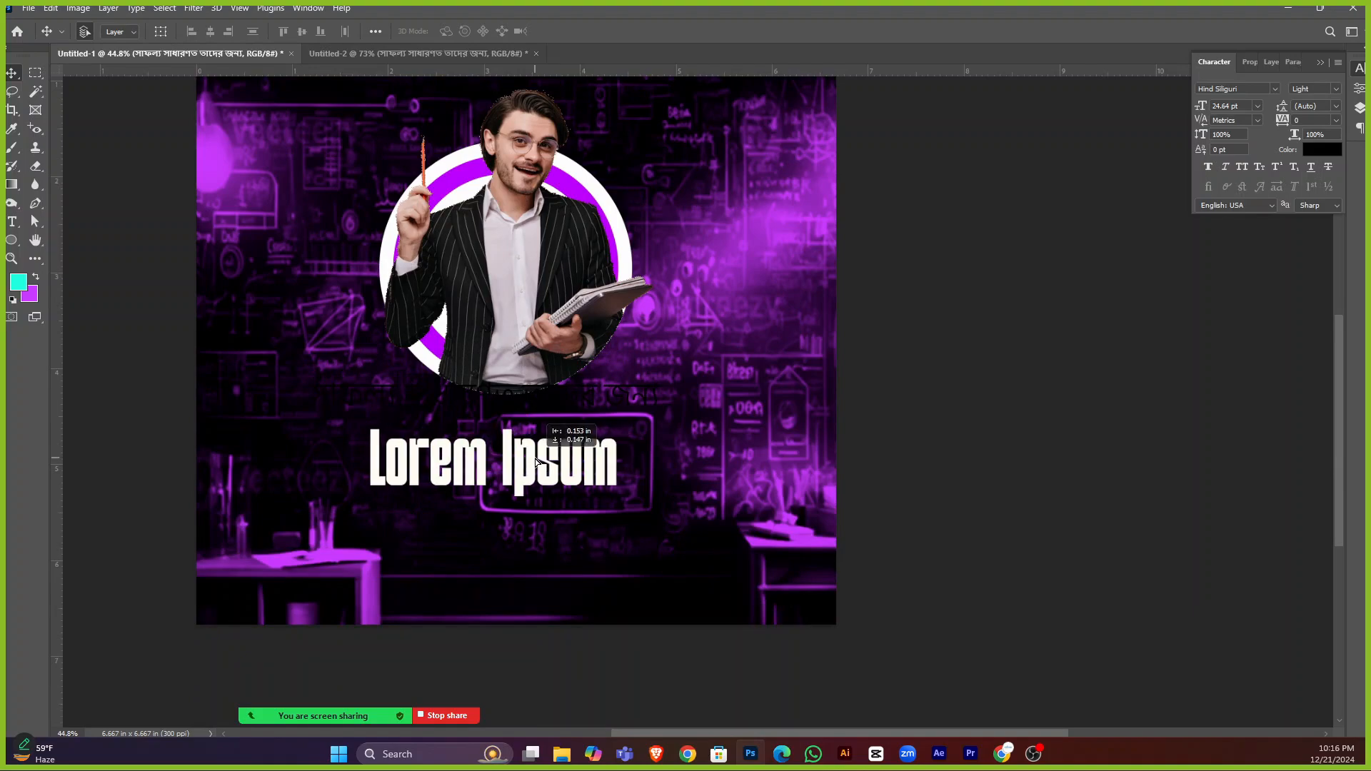
key(Delete)
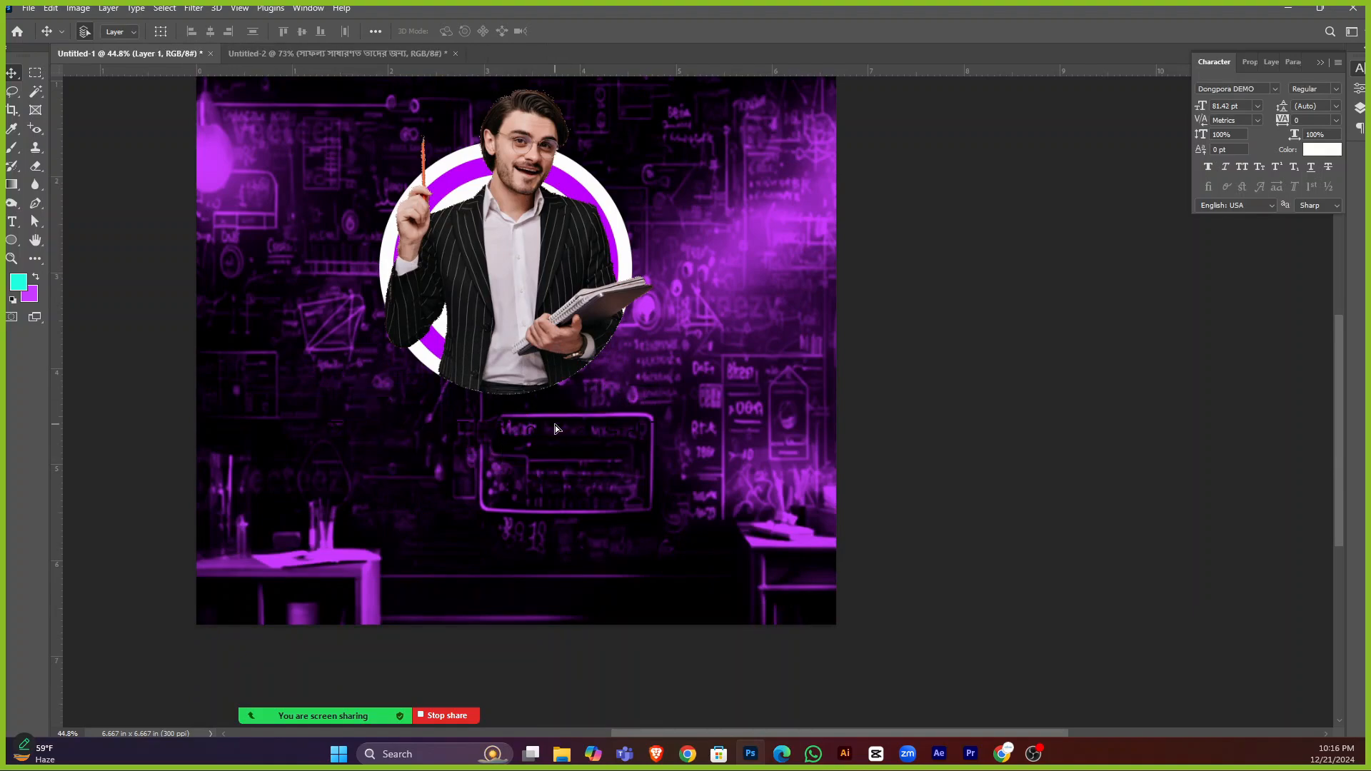
Recolour the Bangla headline on the purple poster to white (ffffff).
double_click(554, 426)
click(568, 31)
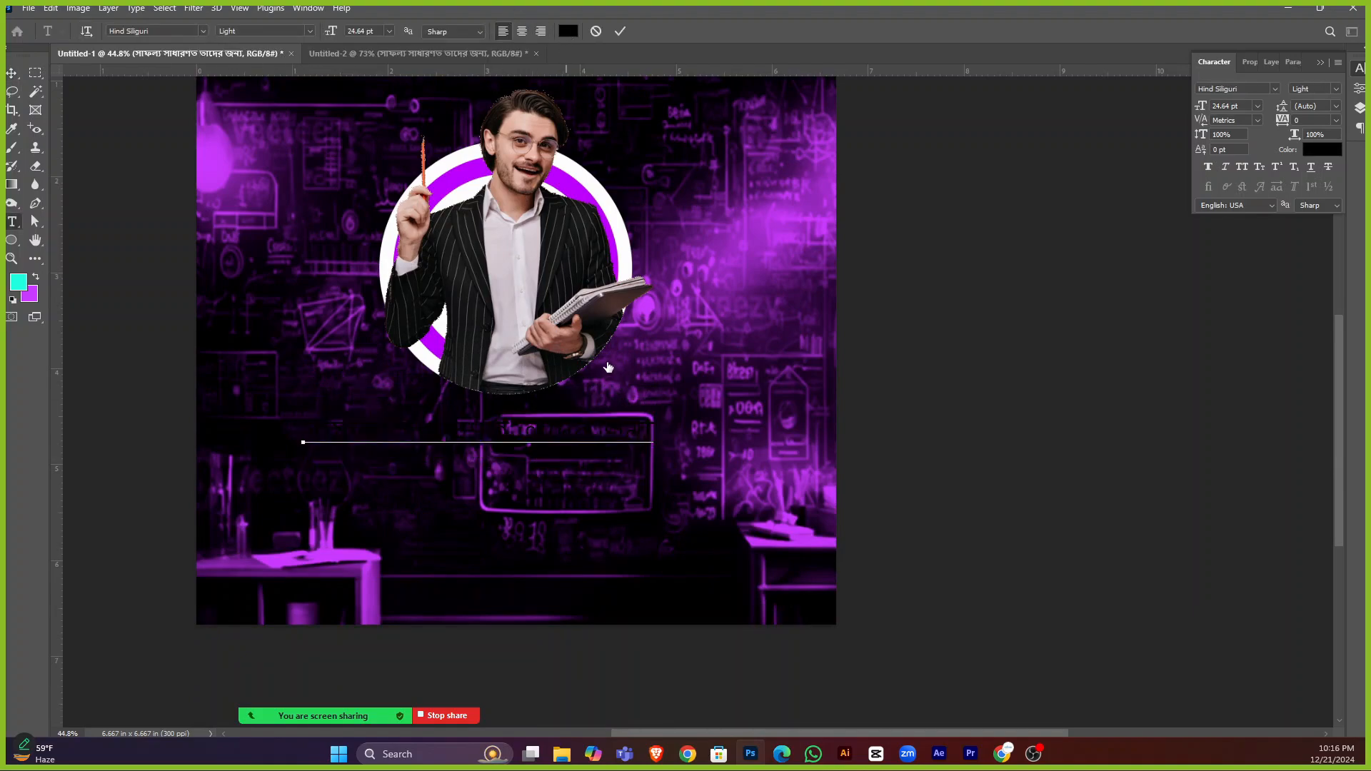
text(ffffff)
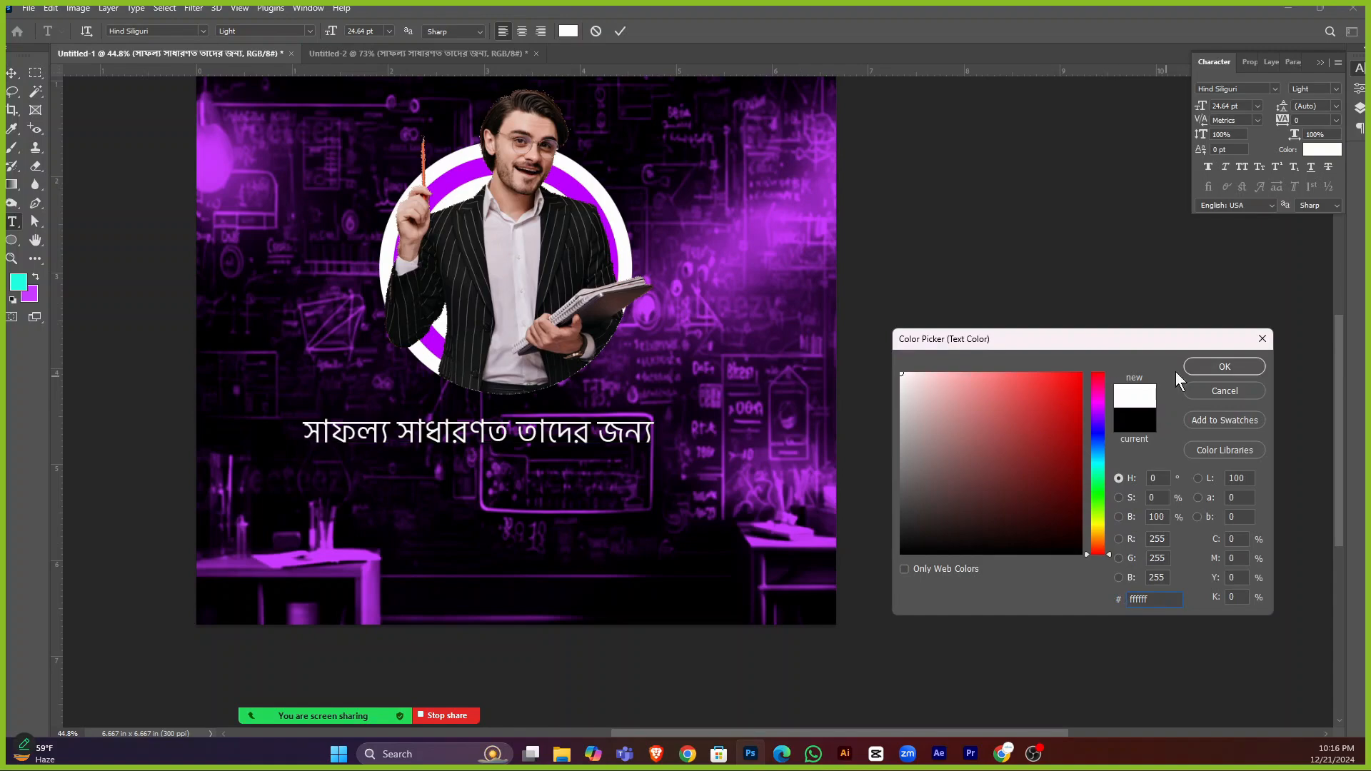
click(1191, 369)
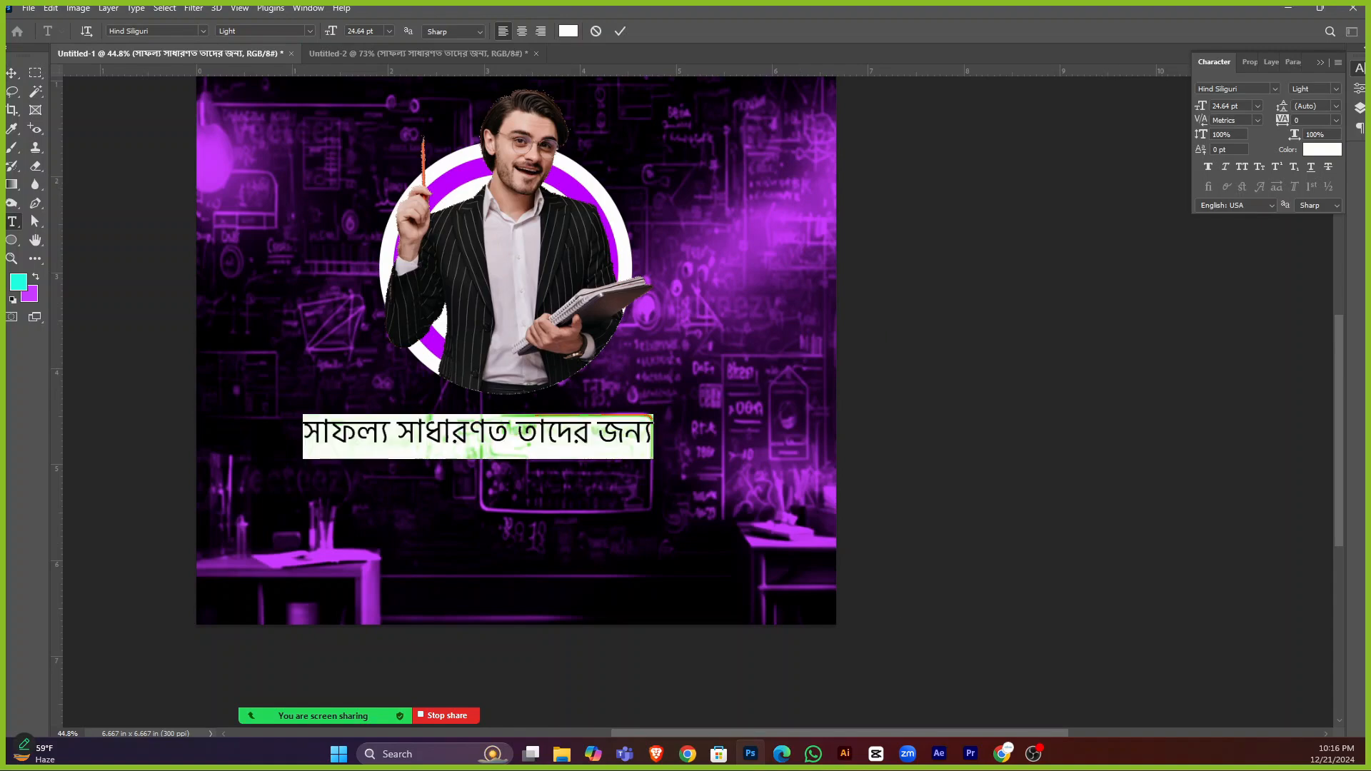
click(12, 73)
Centre the white Bangla headline beneath the man and enlarge it to about 30.78 pt.
scroll(443, 425, up, 2)
drag(494, 432, 510, 435)
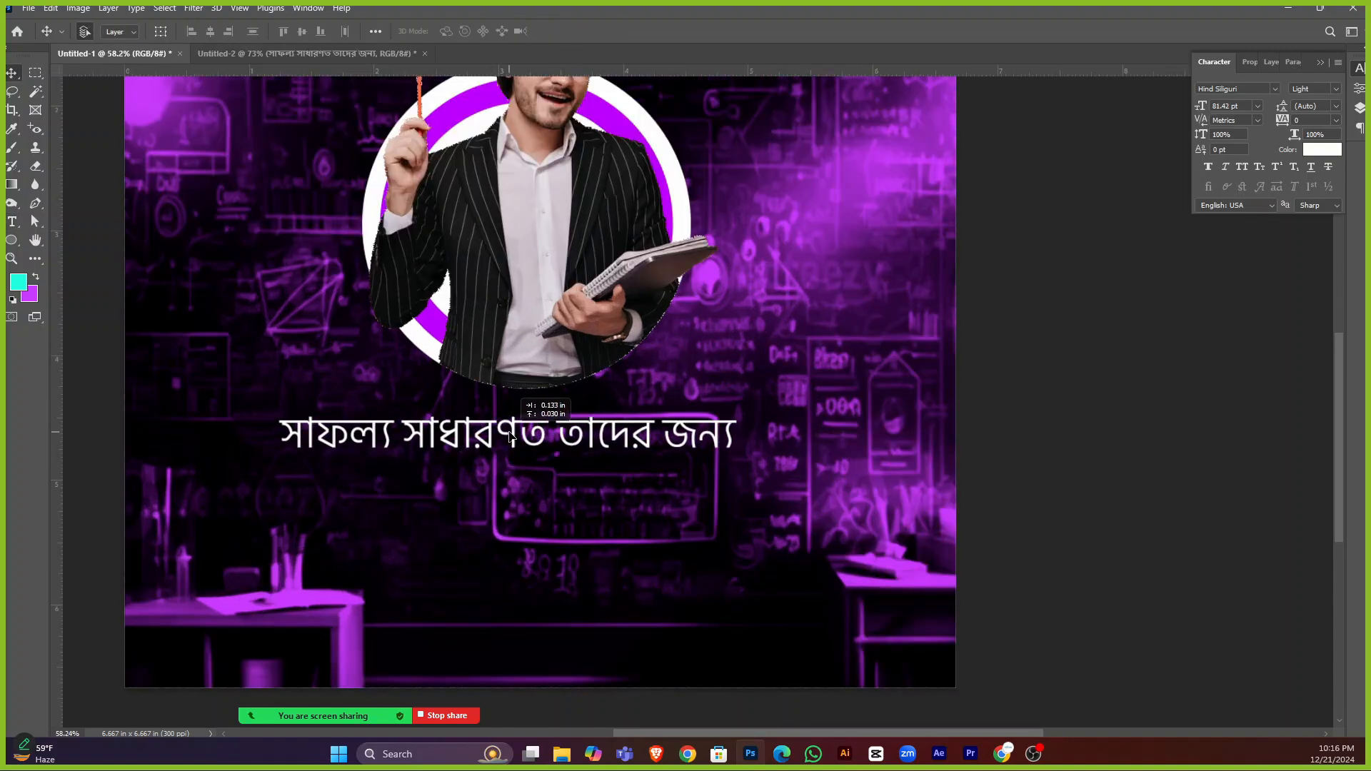
key(ctrl+t)
drag(736, 440, 763, 424)
key(Return)
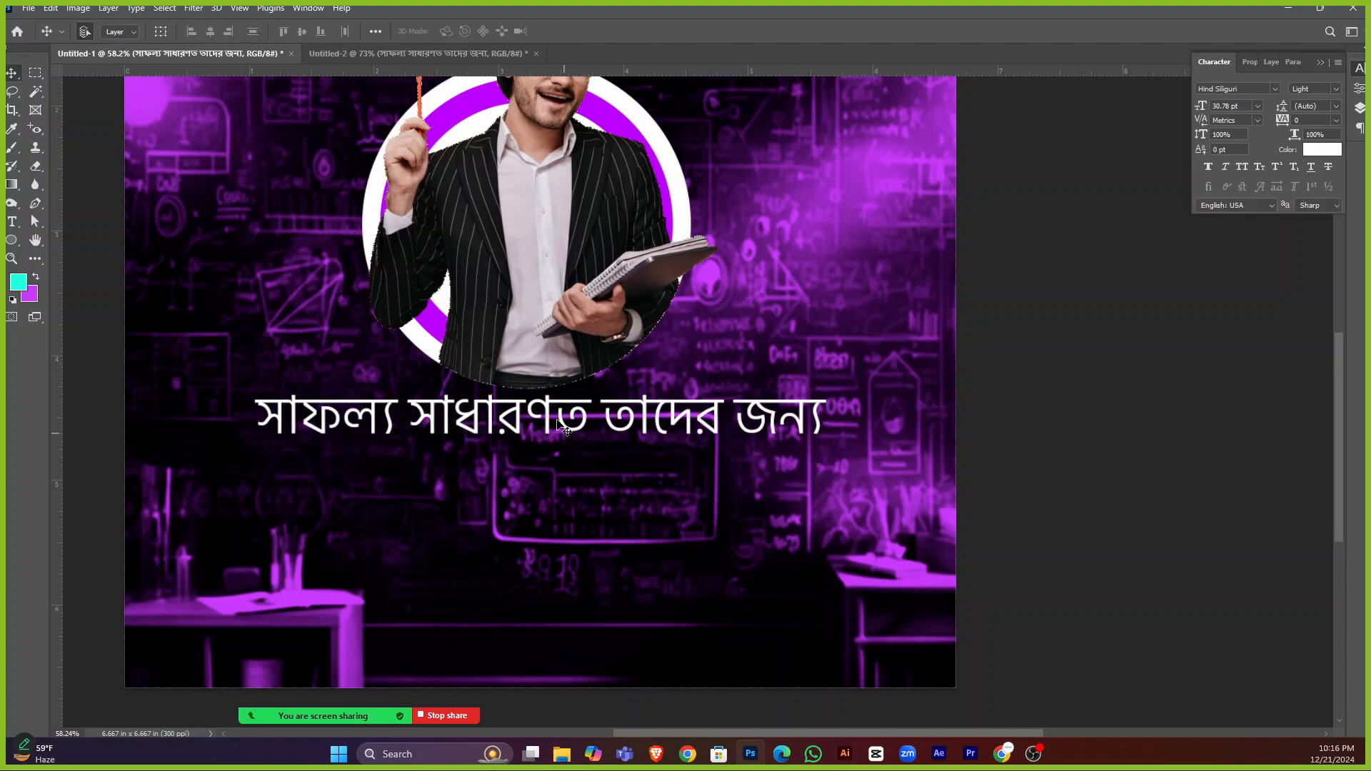
Duplicate the white headline just below itself and replace the copy's text with "যারা এটির জন্য ব্যস্ত থাকে" copied from Untitled-2.
scroll(549, 432, down, 2)
drag(549, 433, 530, 503)
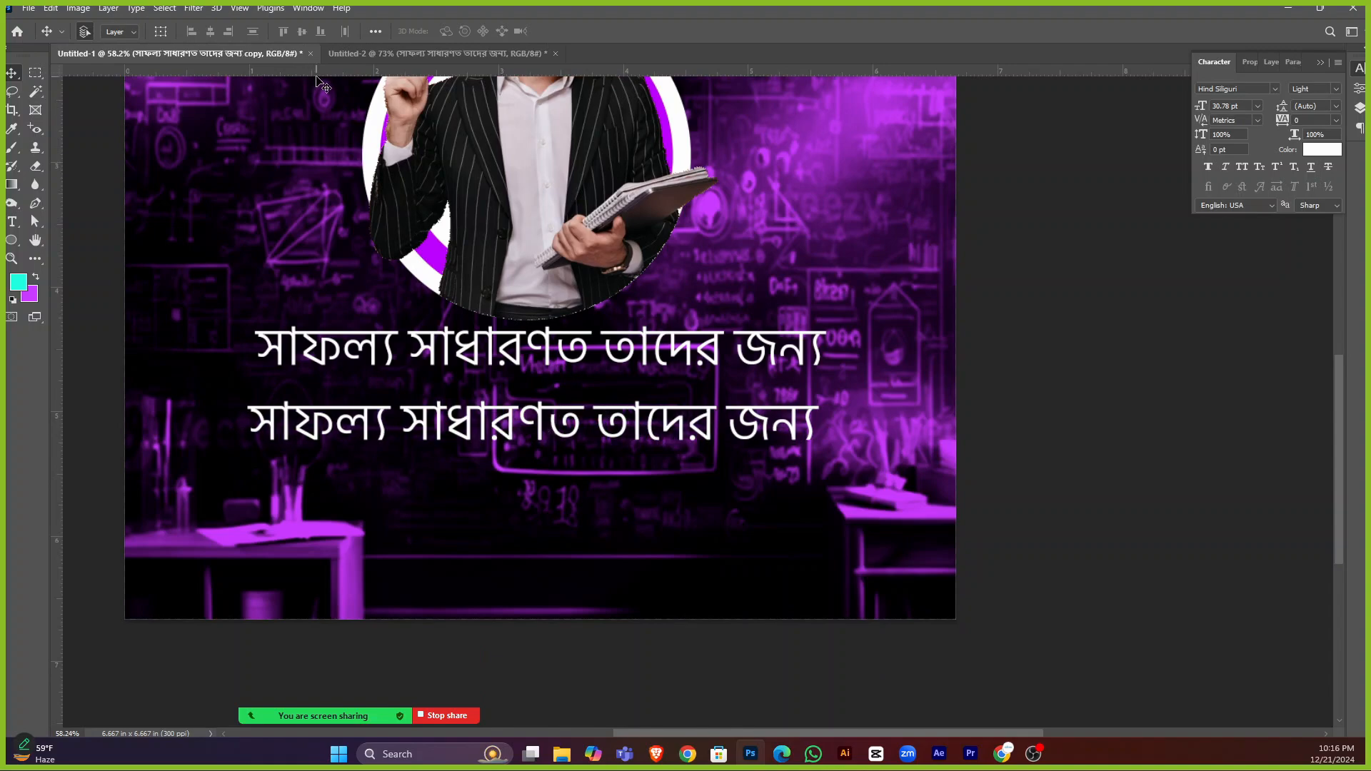
click(357, 54)
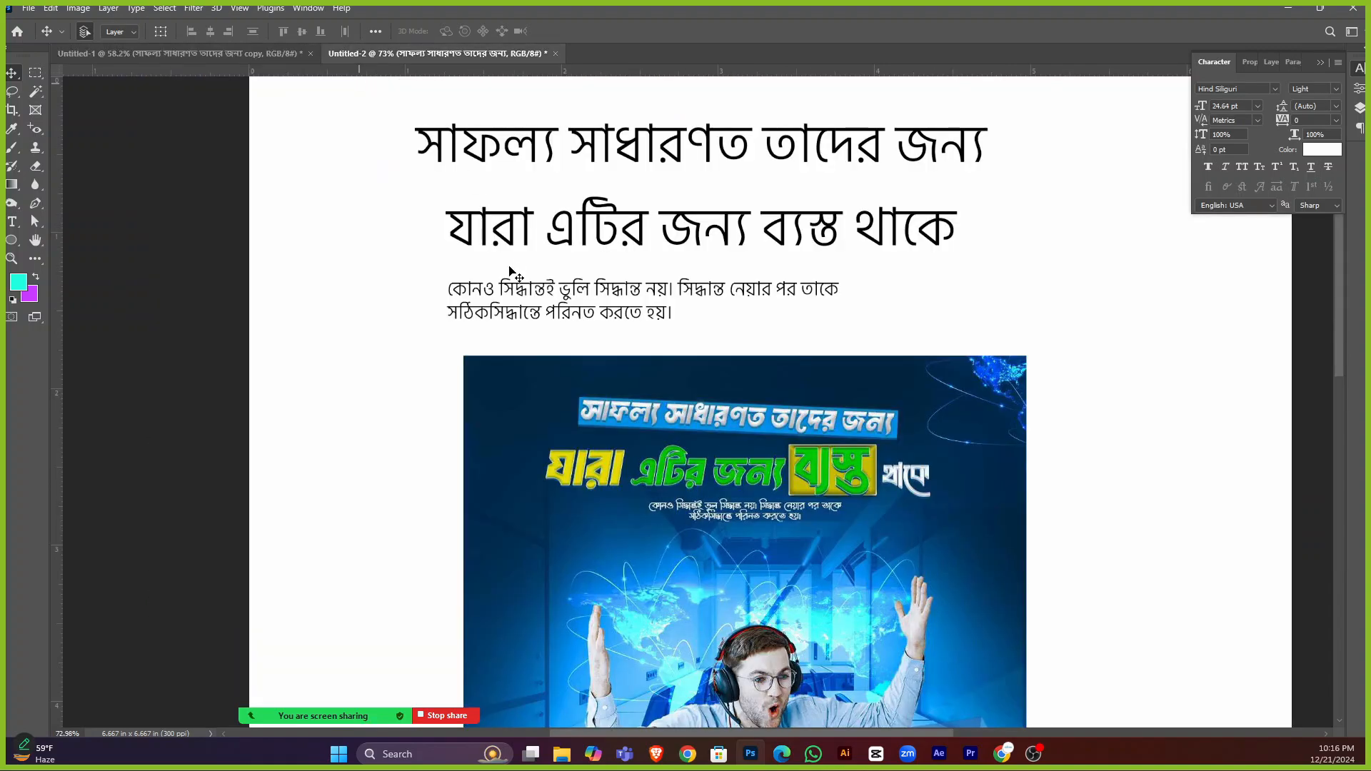
double_click(649, 234)
click(11, 72)
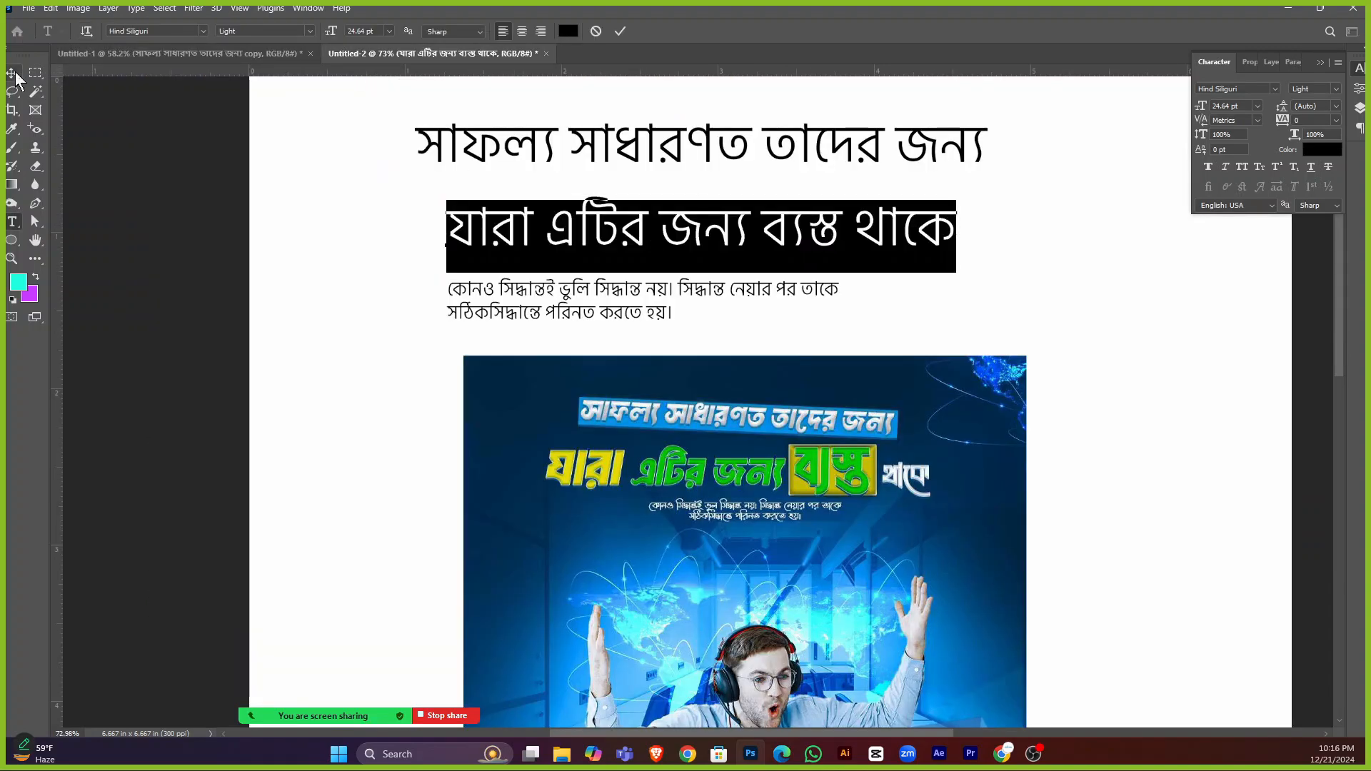
scroll(325, 118, down, 2)
click(284, 55)
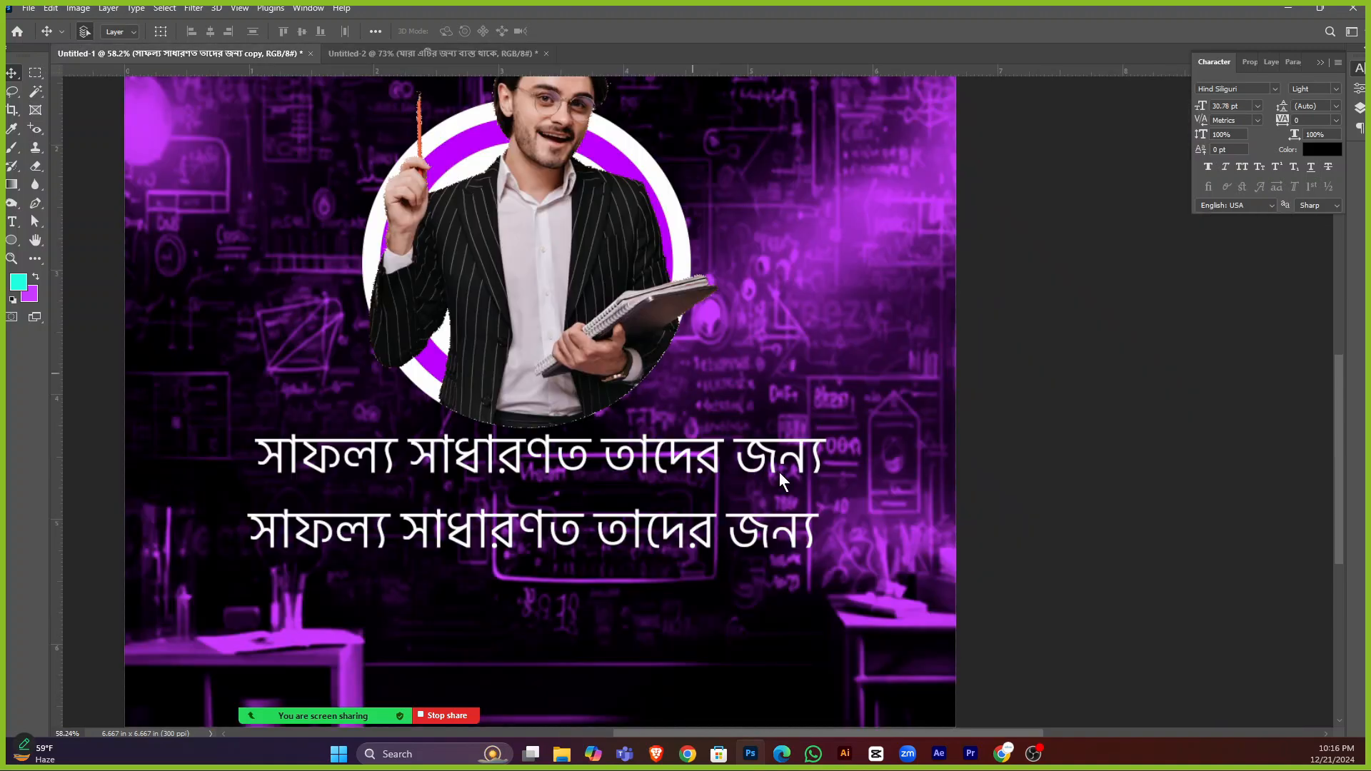
key(t)
double_click(691, 516)
key(BackSpace)
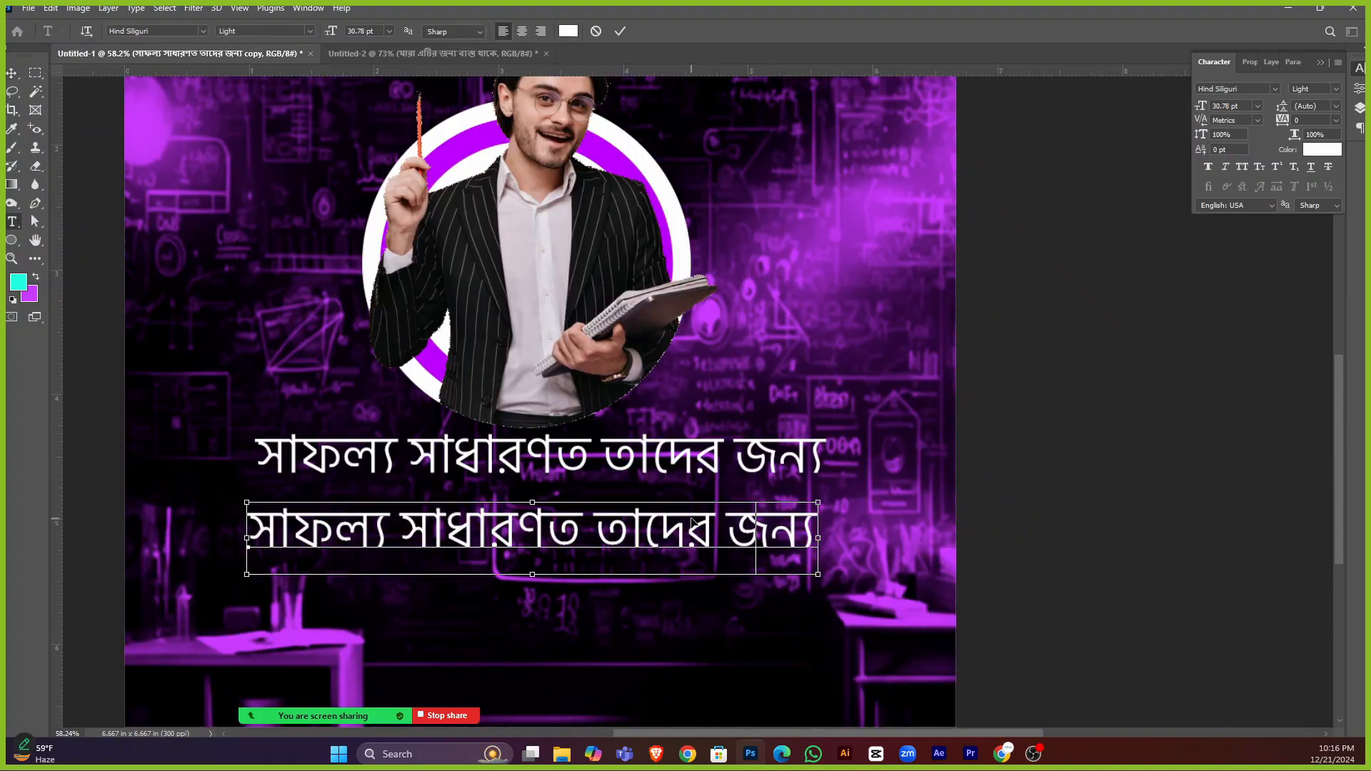
click(11, 73)
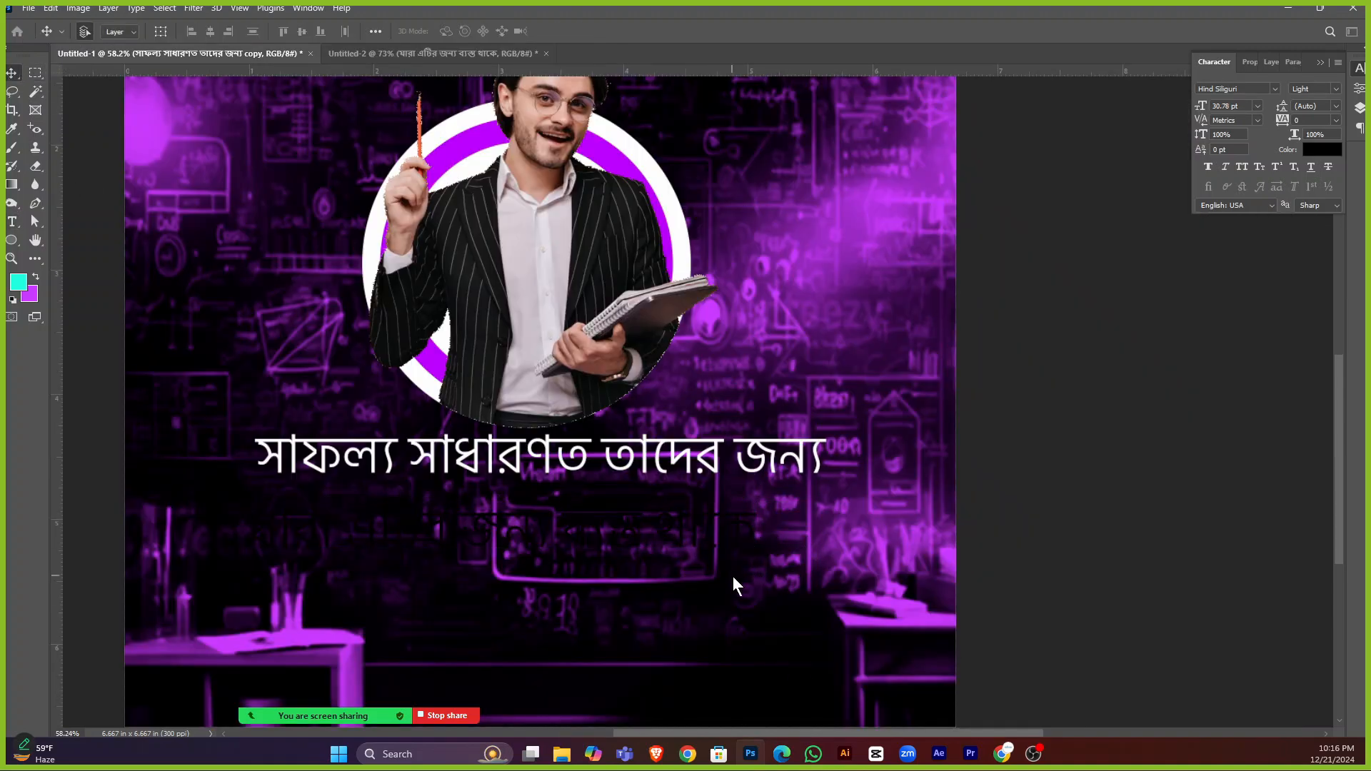
Recolour the poster's second Bangla line to white (ffffff).
double_click(691, 531)
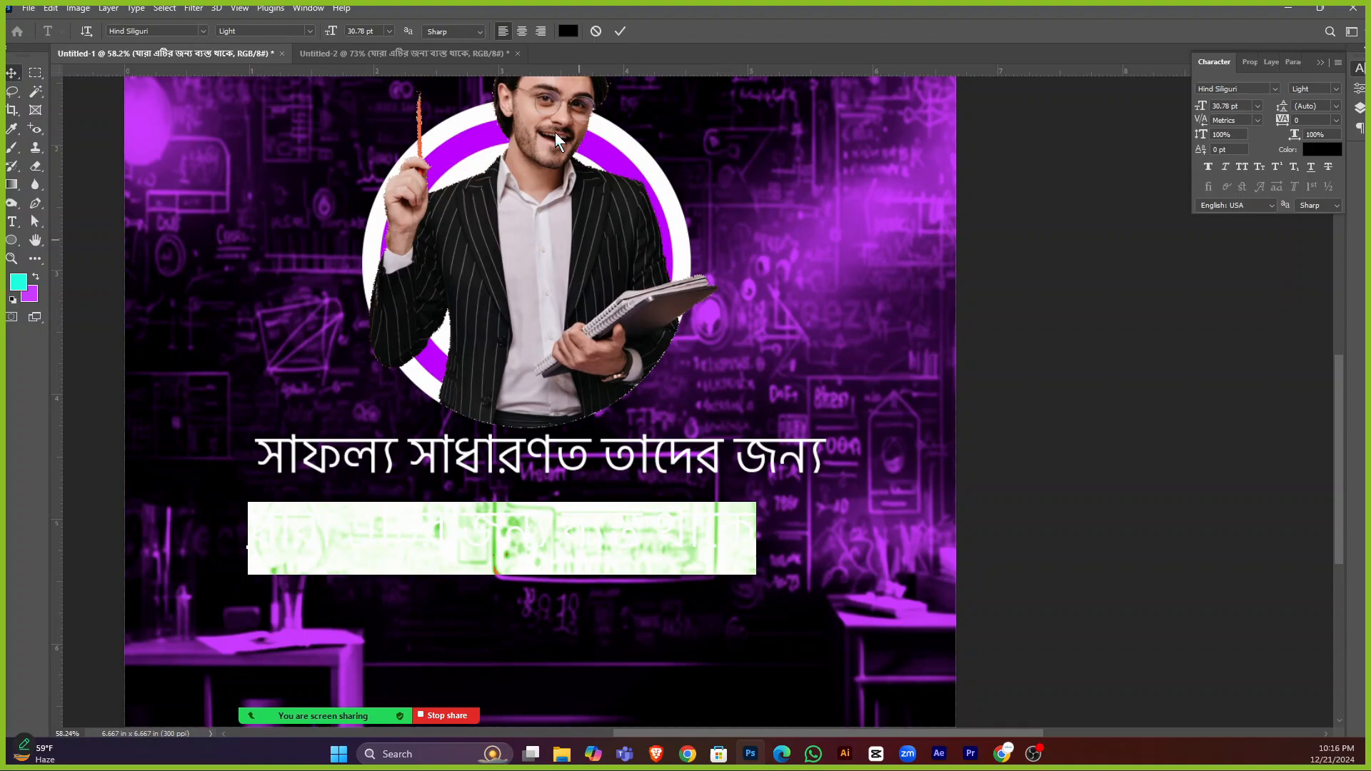
click(569, 32)
click(635, 138)
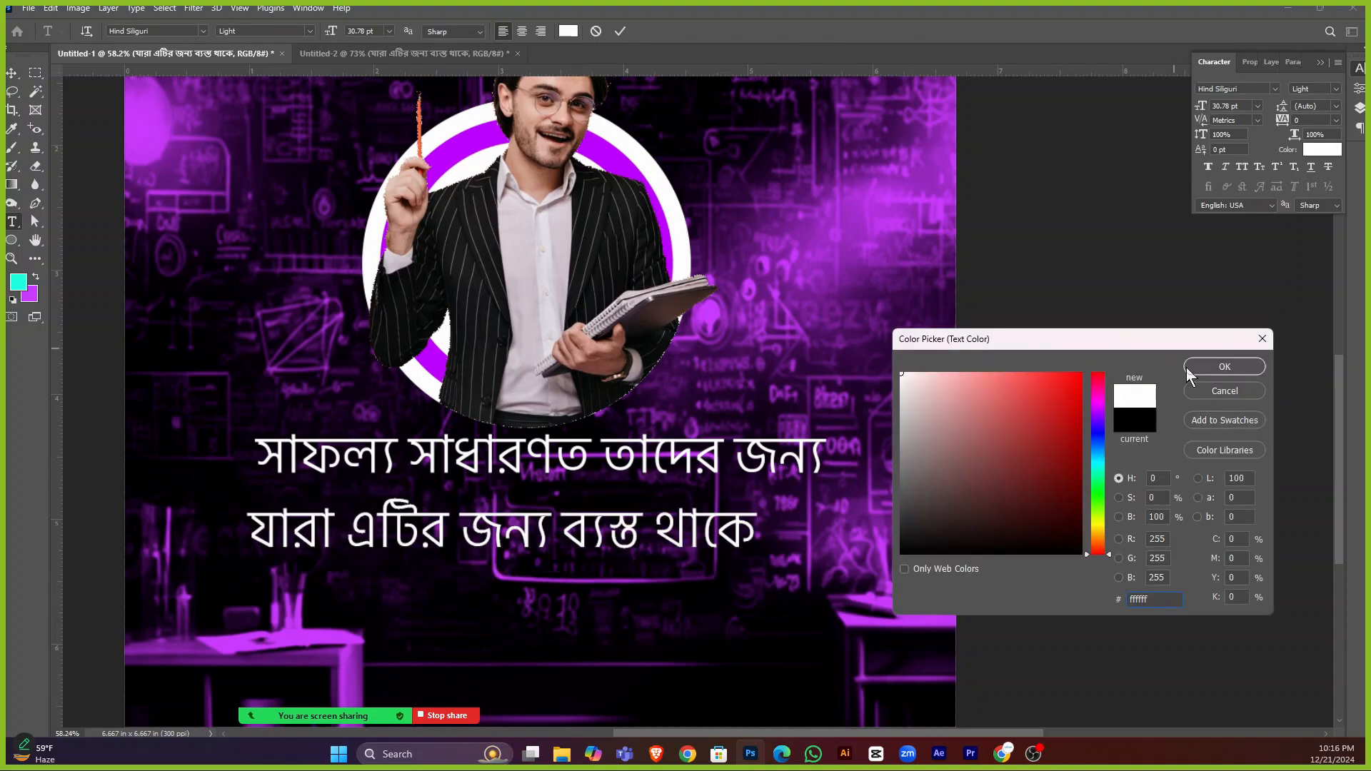
click(1223, 366)
click(13, 74)
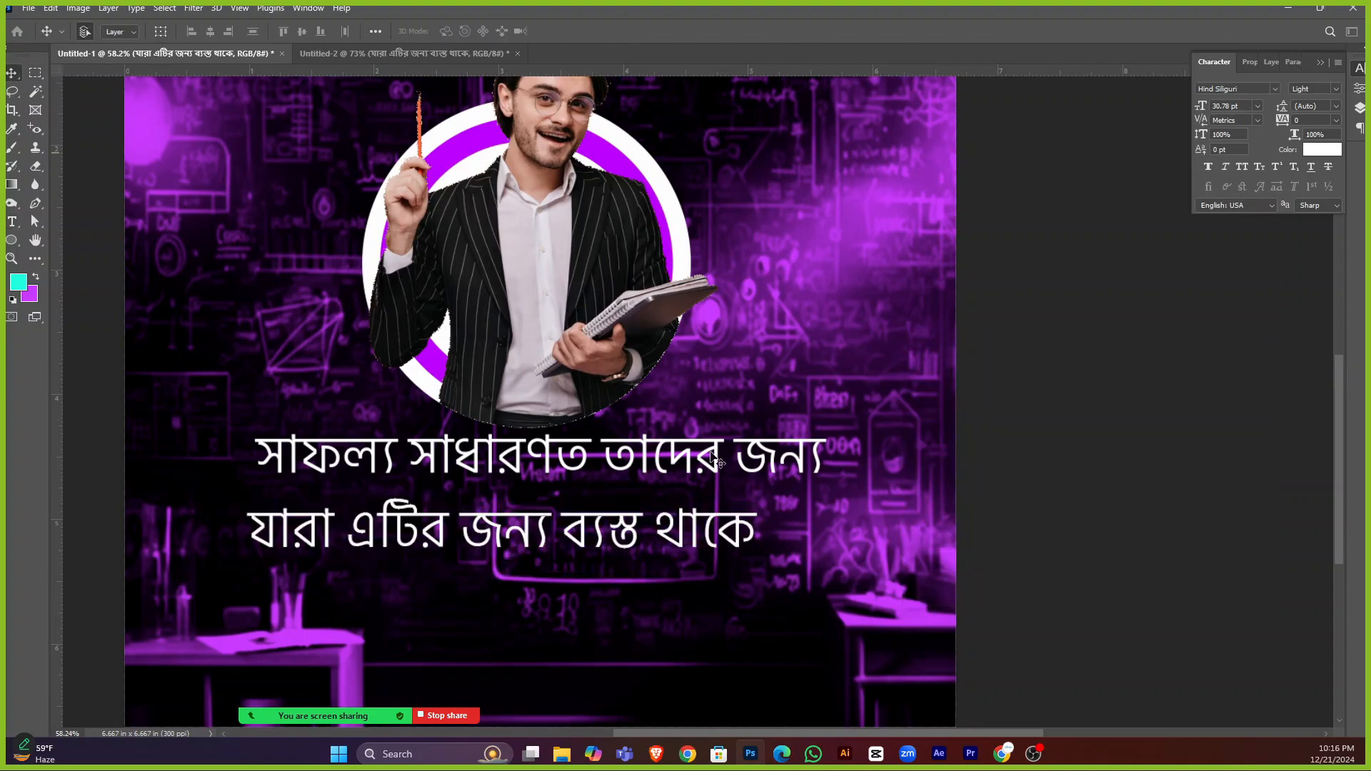
Move the second Bangla line closer under the headline and scale it down to about 81%, centred beneath it.
scroll(540, 400, down, 1)
drag(643, 511, 671, 489)
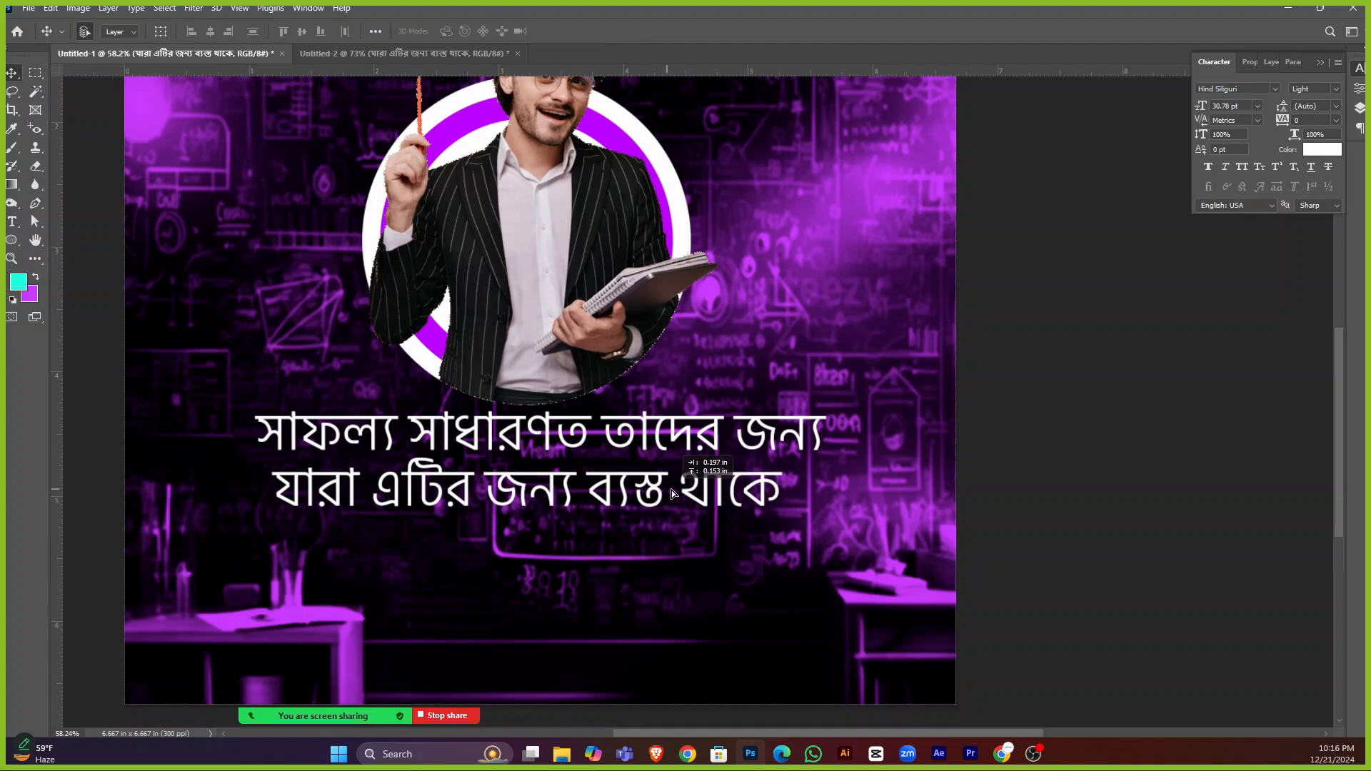
key(ctrl+t)
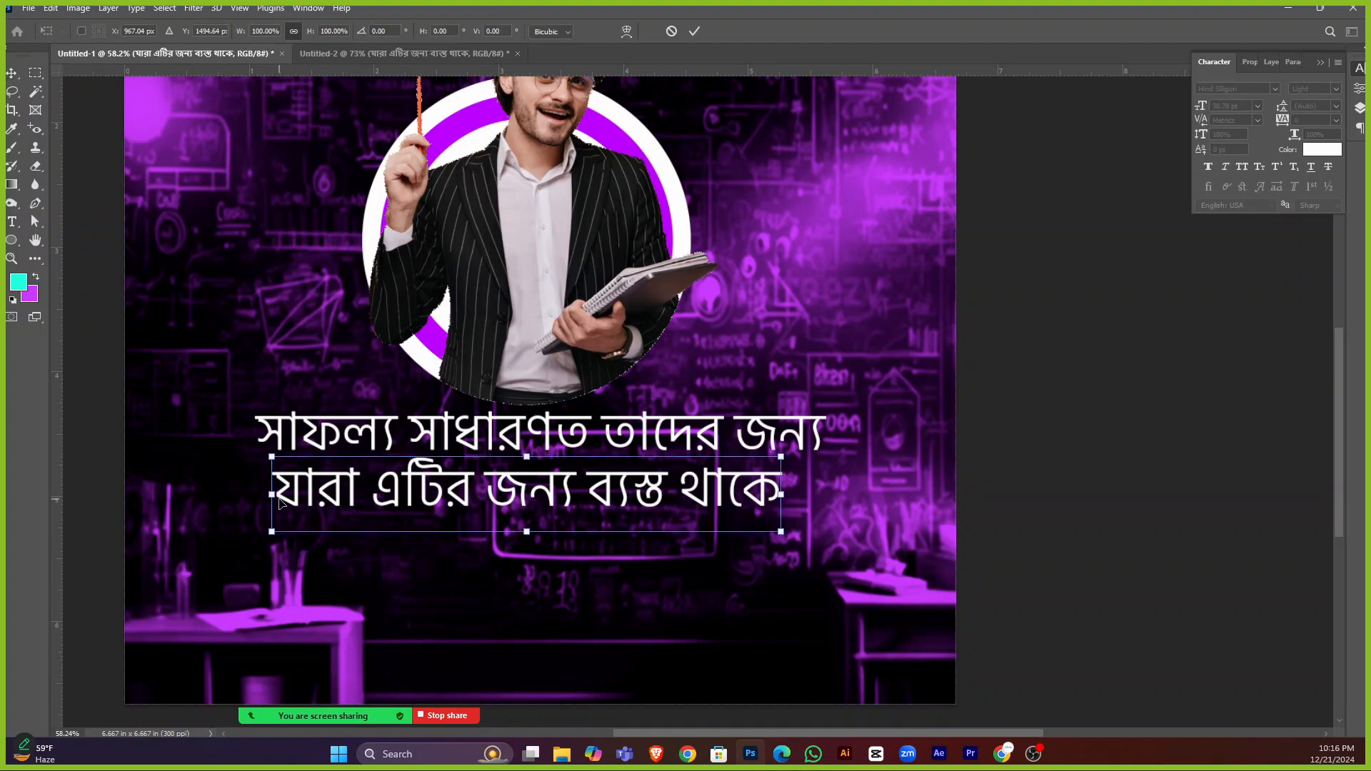
drag(272, 495, 429, 493)
drag(579, 487, 499, 488)
drag(707, 490, 754, 493)
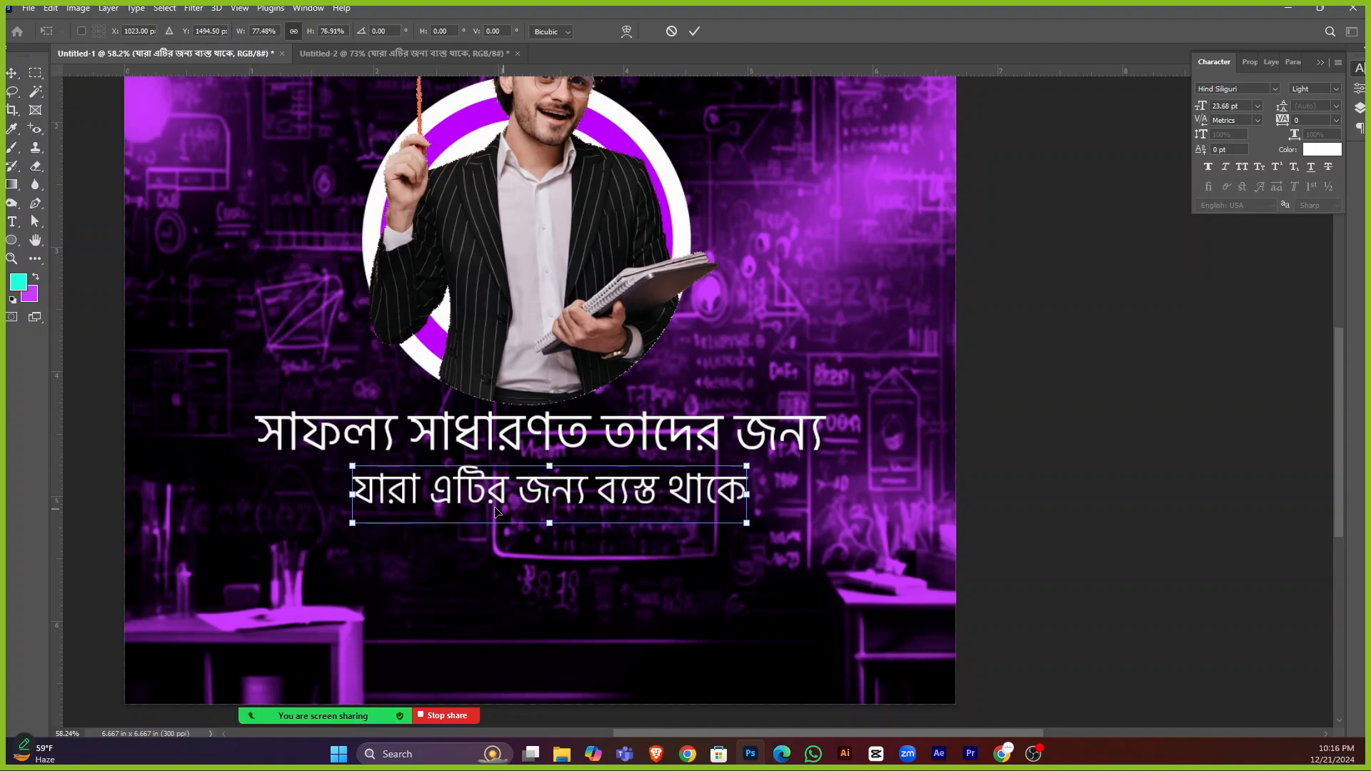
drag(349, 498, 330, 495)
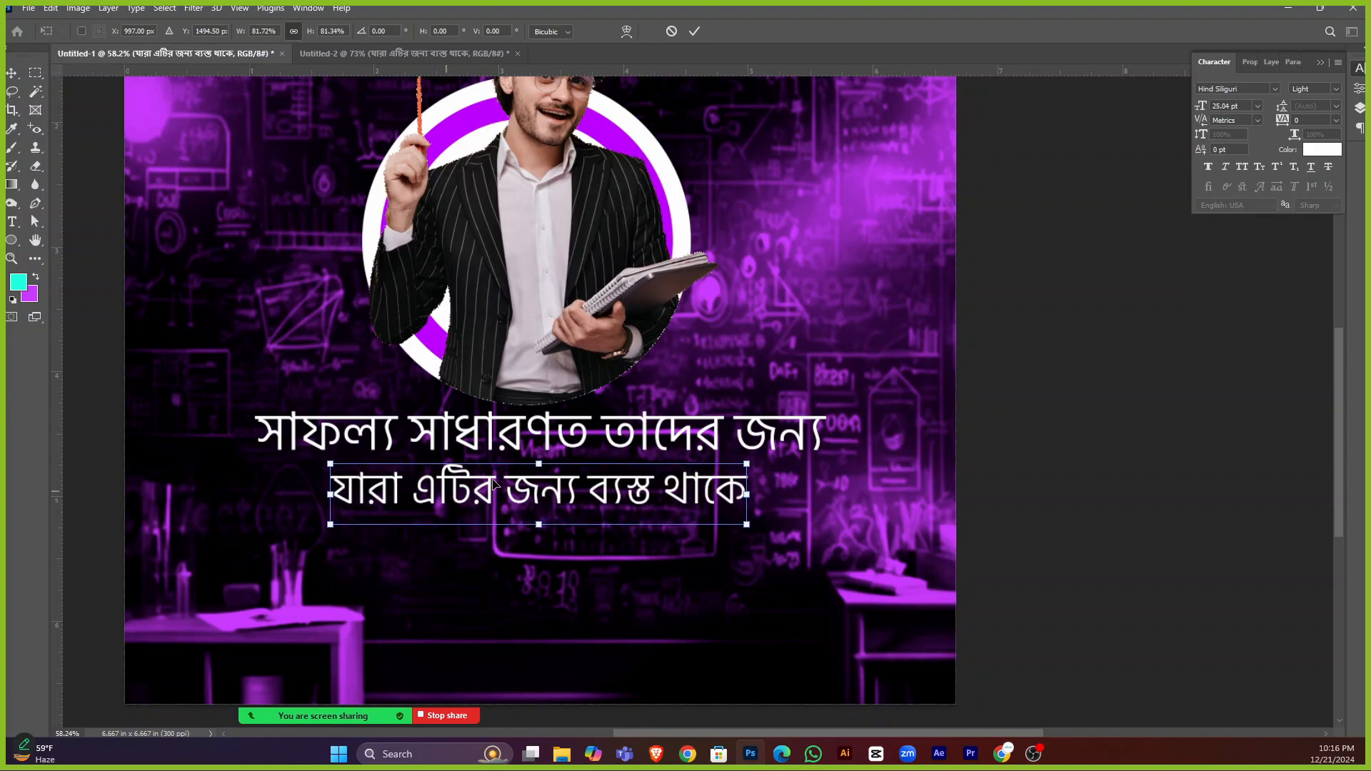
key(Return)
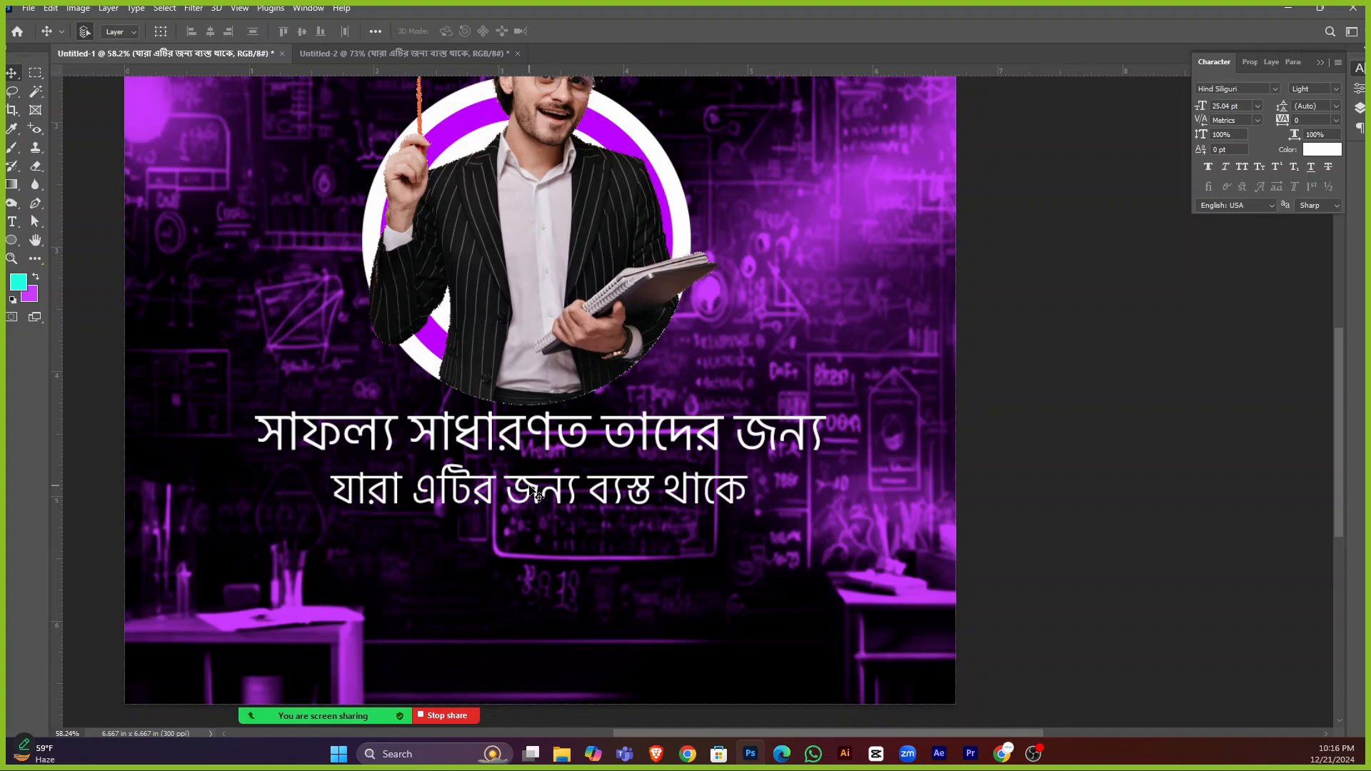
Copy the small two-line Bangla paragraph from Untitled-2 into the poster, placing it below the second Bangla line.
click(339, 53)
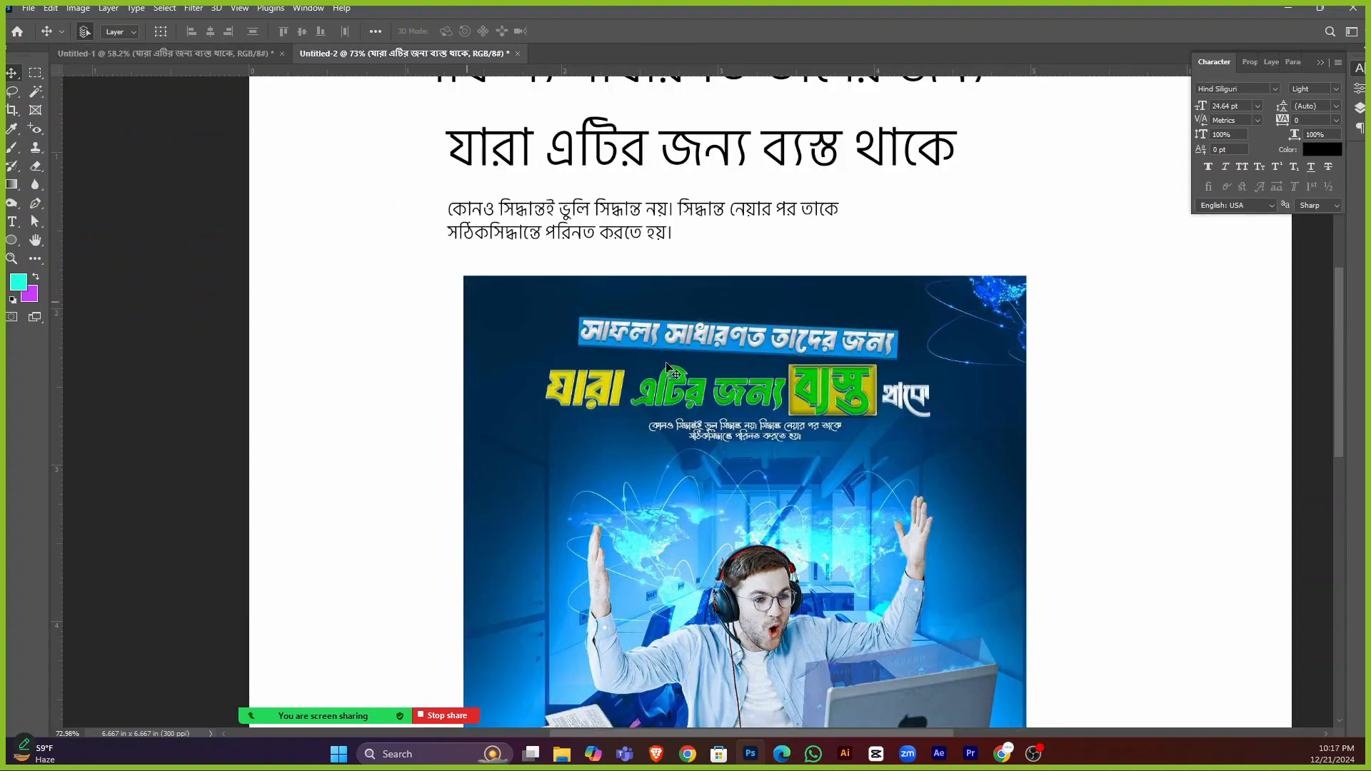
drag(627, 218, 477, 388)
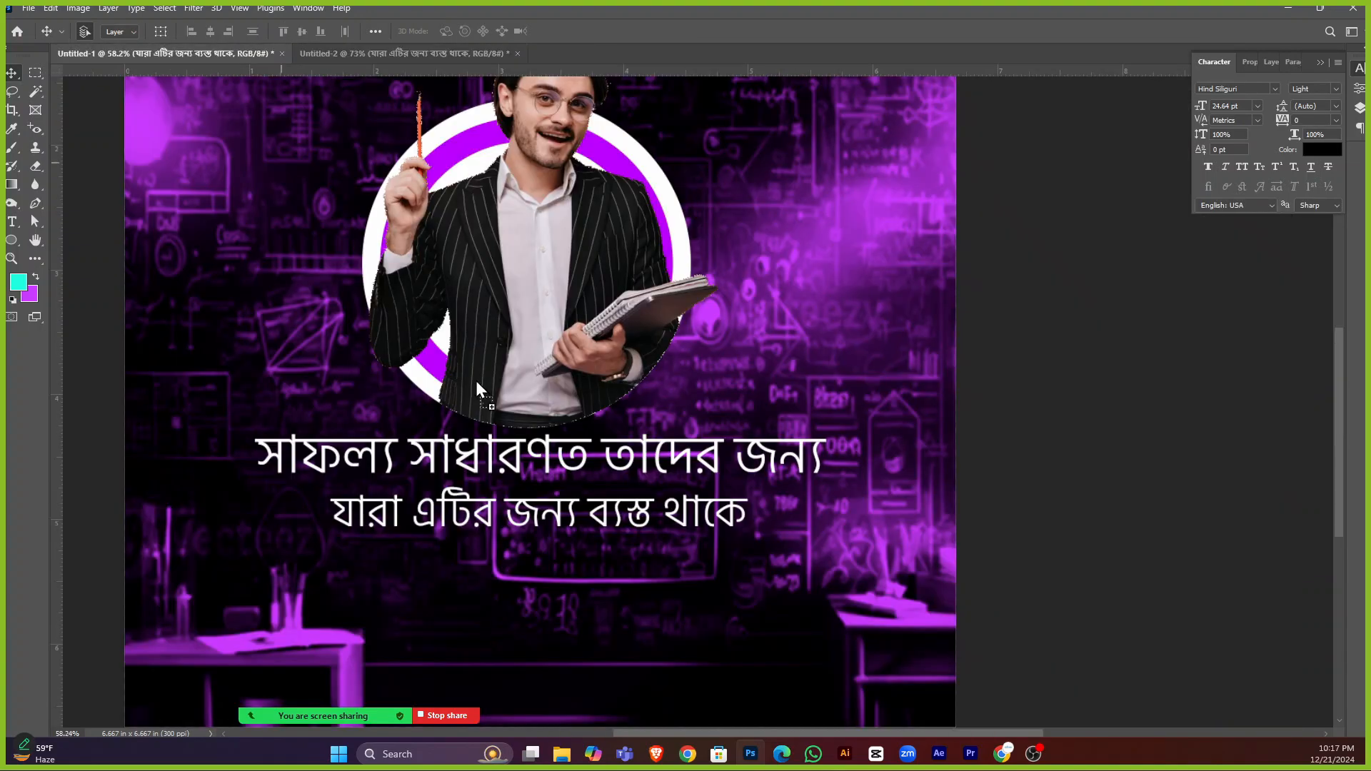
drag(535, 579, 537, 575)
scroll(539, 564, down, 1)
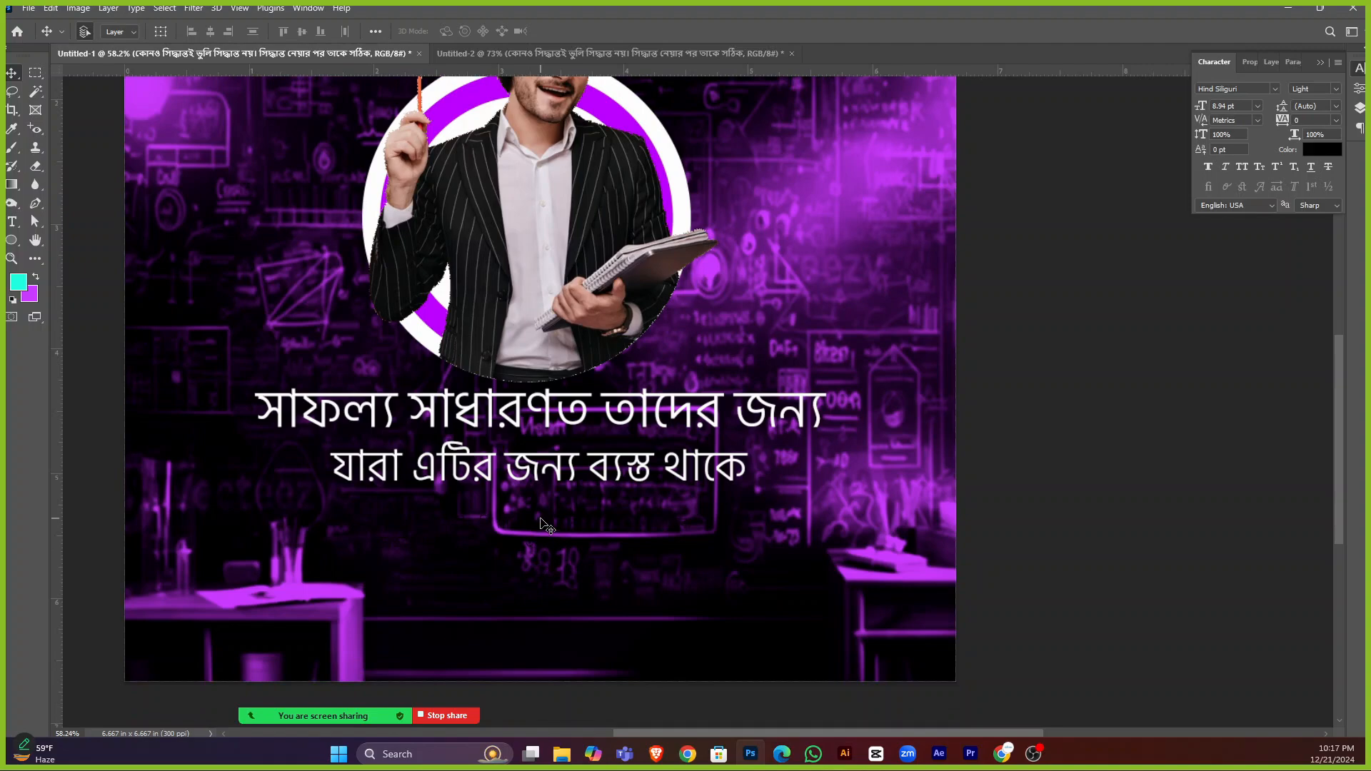
Recolour the poster's small two-line Bangla paragraph to white (ffffff).
double_click(543, 524)
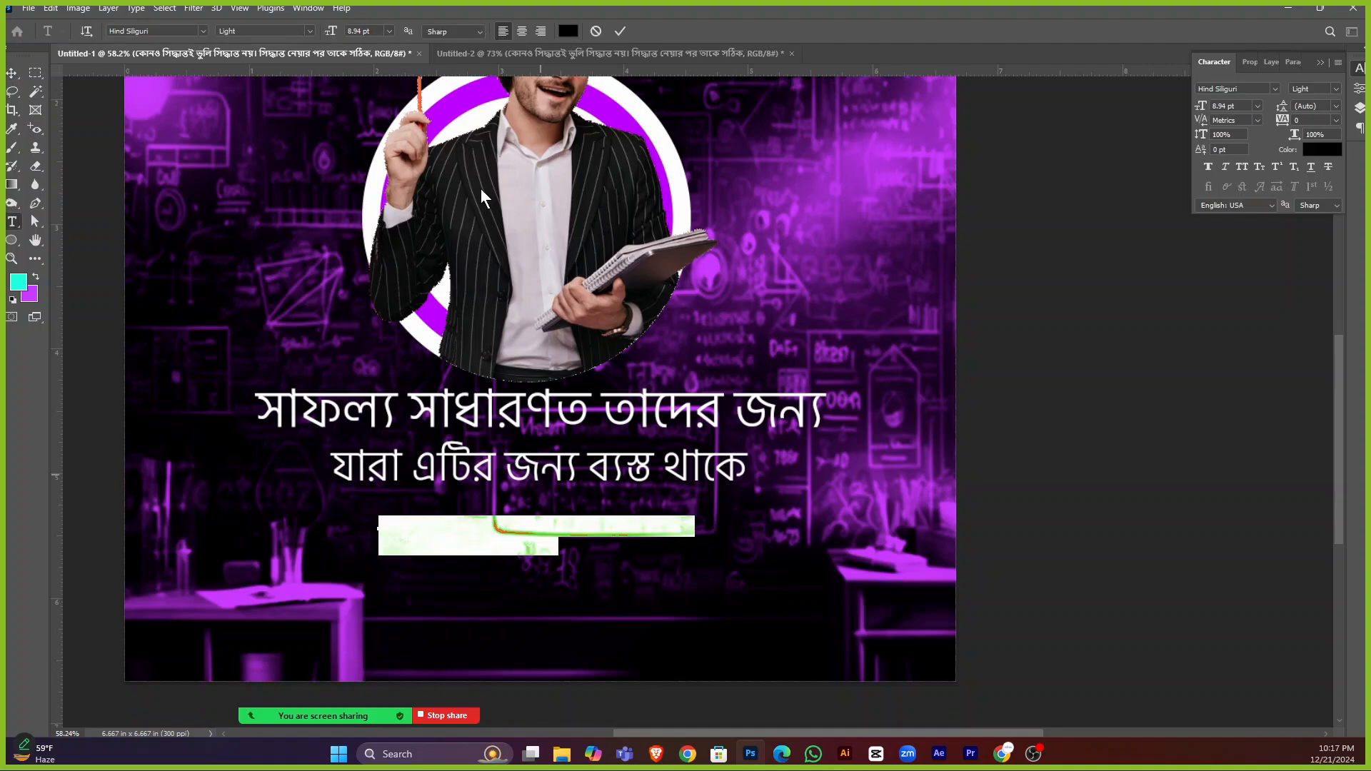
click(569, 32)
text(ffffff)
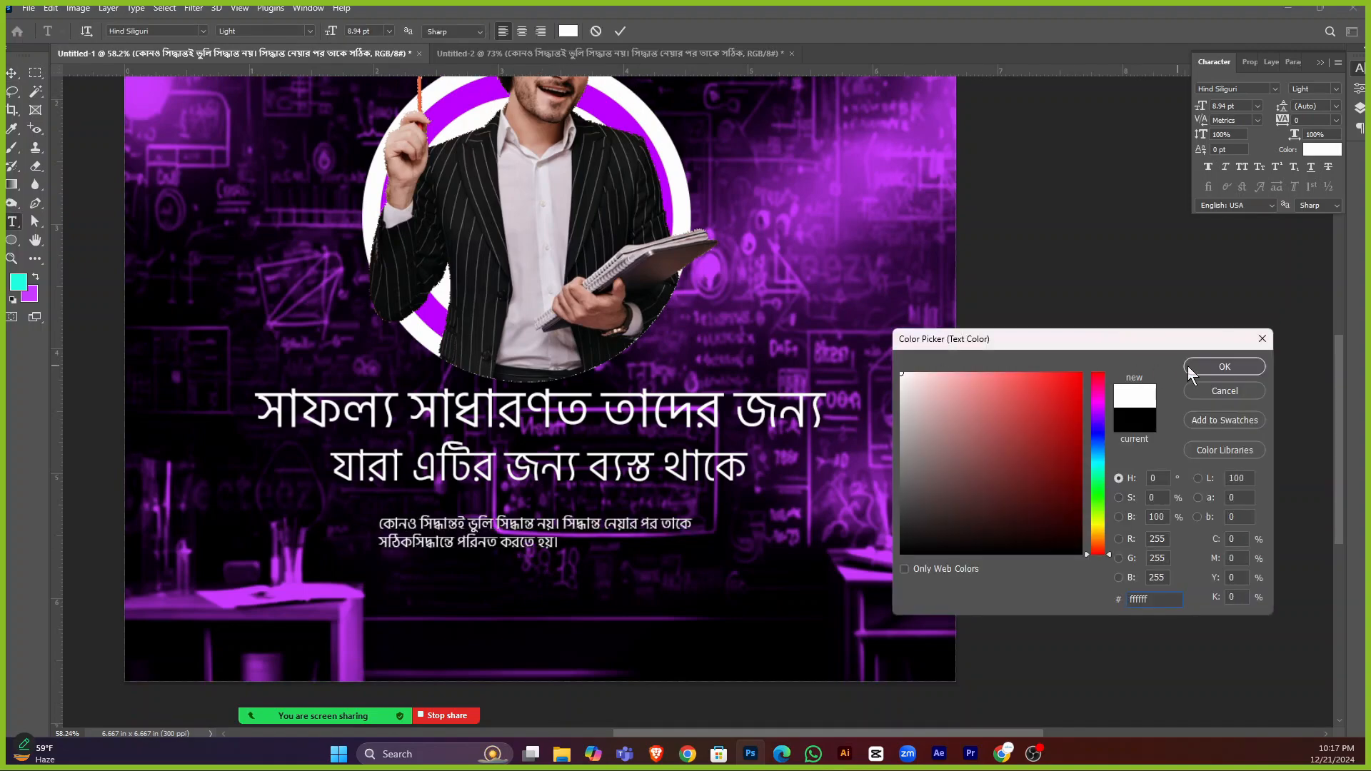
click(1189, 367)
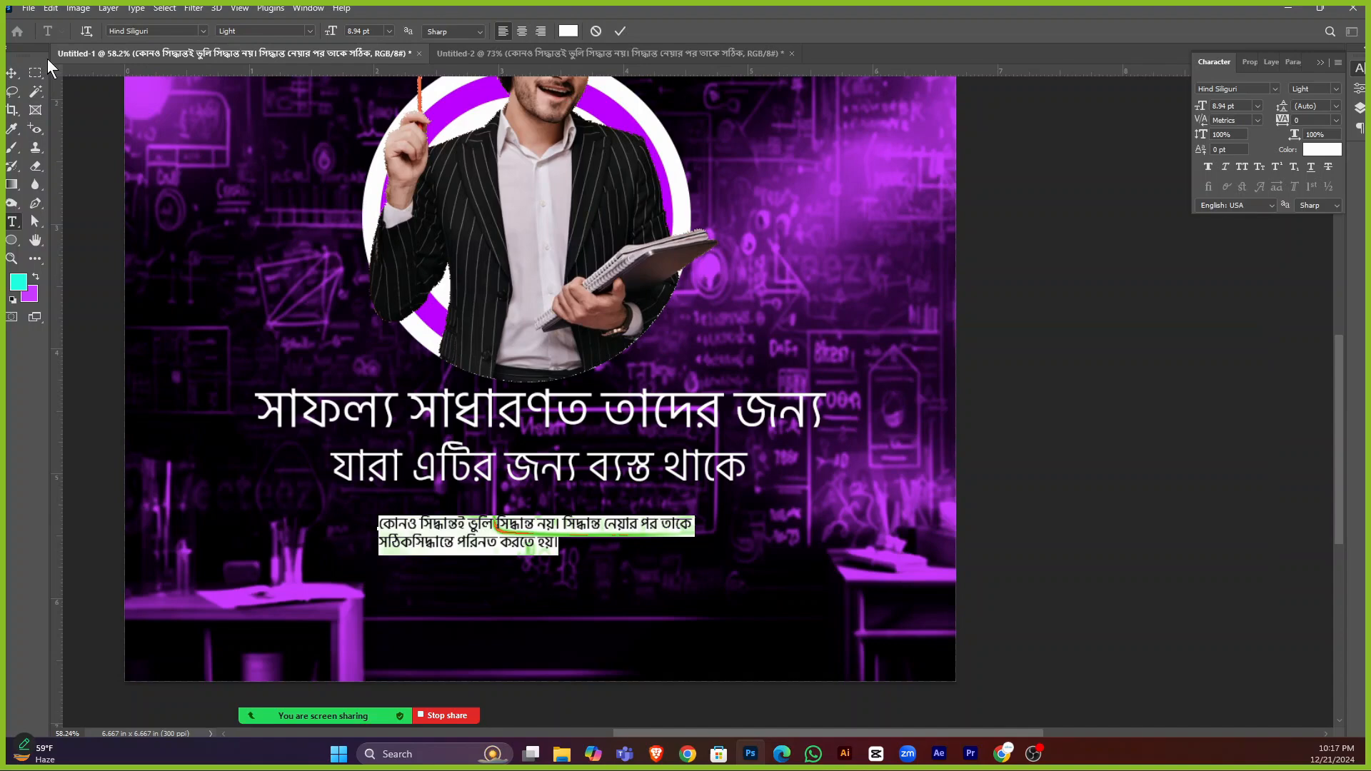
Centre-align the small paragraph's text and move it close beneath the second Bangla line.
click(11, 73)
double_click(550, 537)
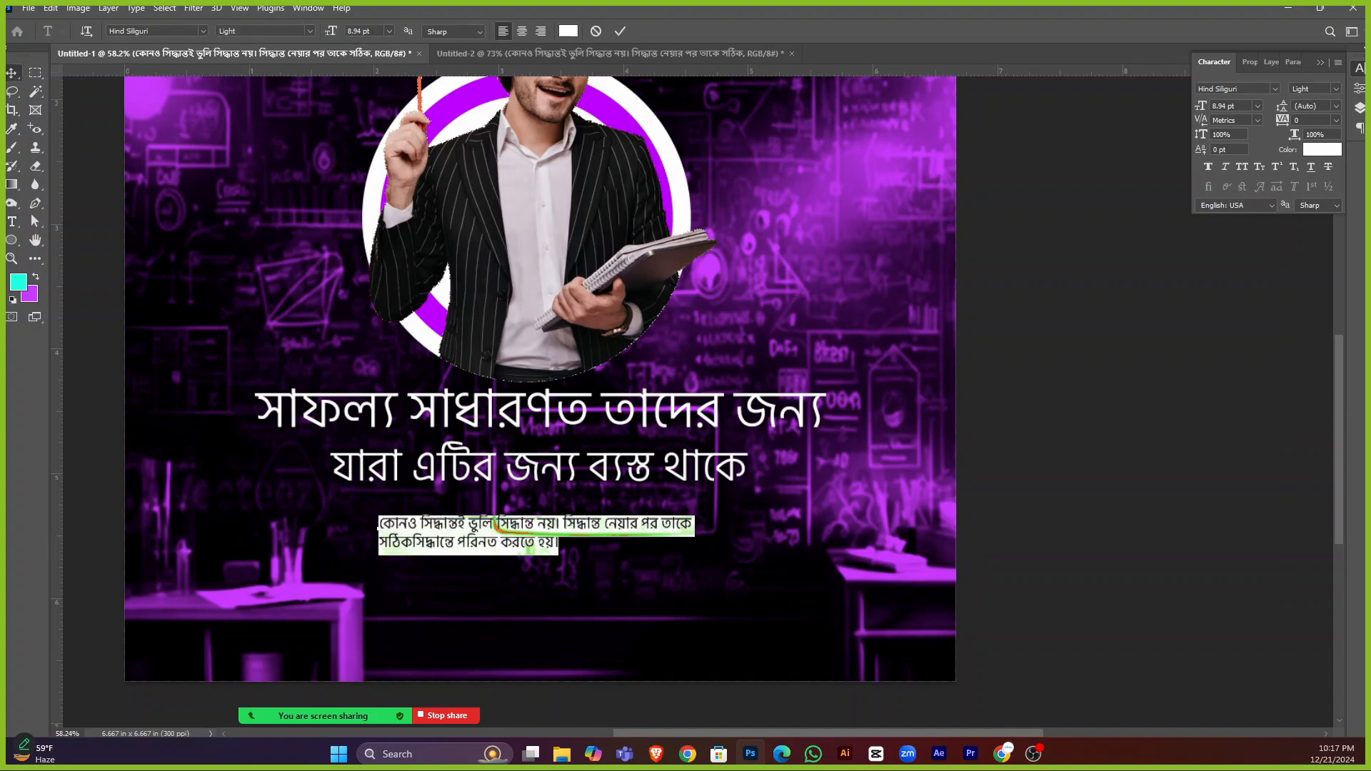
click(521, 32)
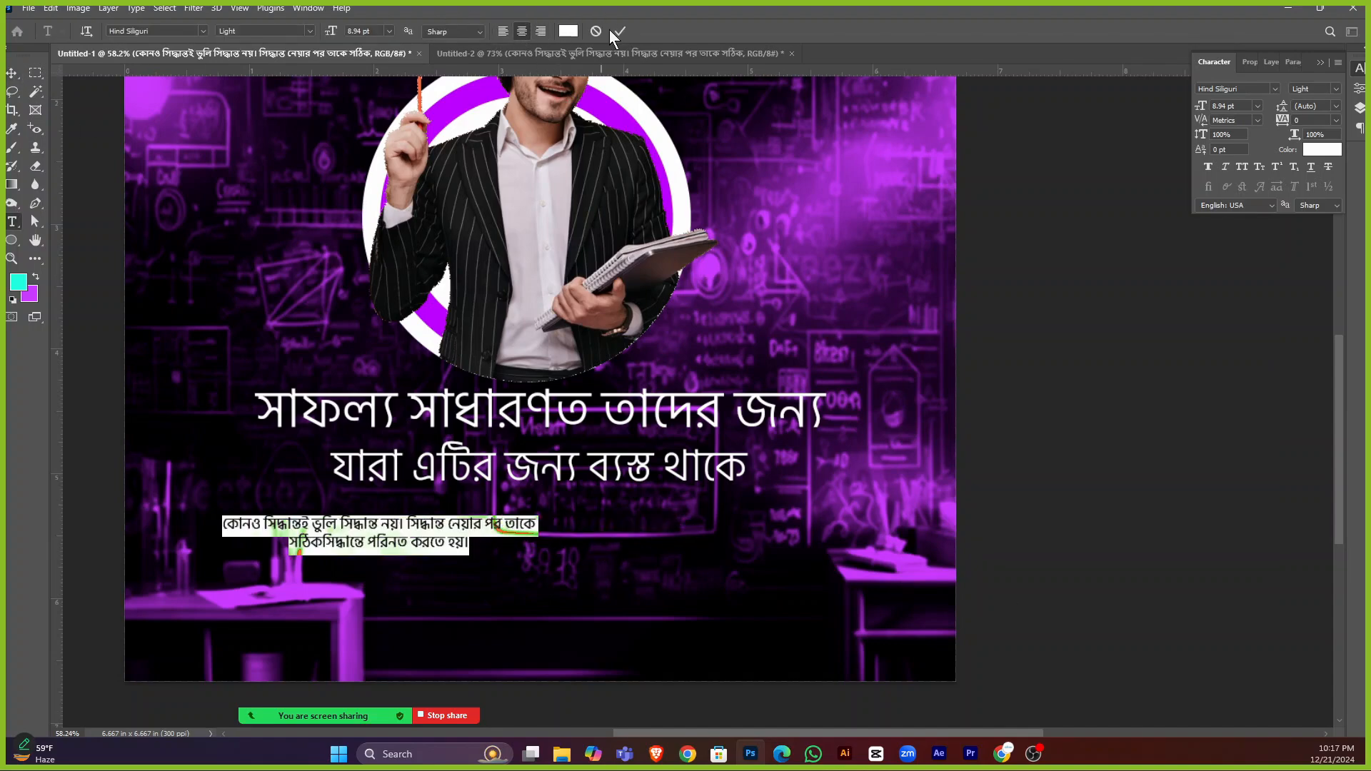
click(620, 31)
click(12, 73)
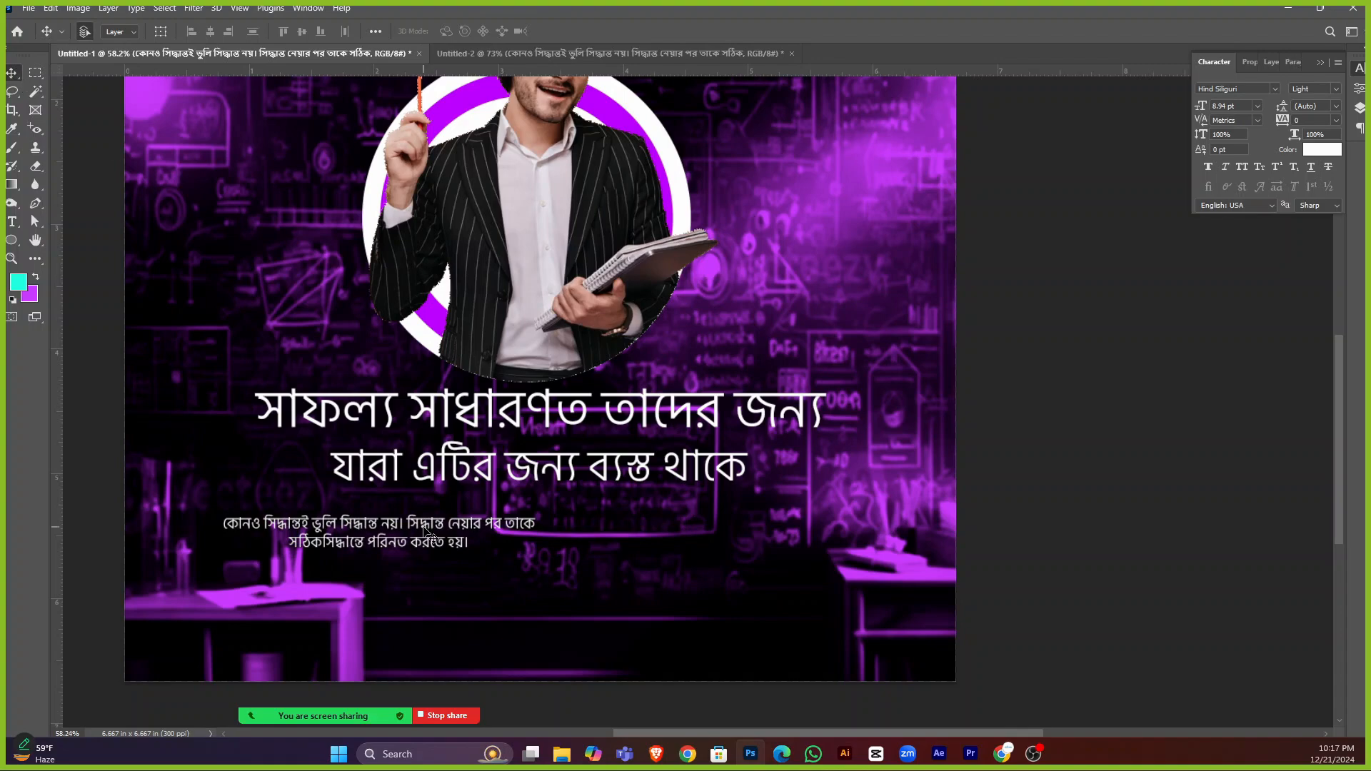
drag(425, 529, 587, 509)
Scale the small paragraph up to about 145%, keeping it beneath the second Bangla line.
scroll(589, 530, up, 2)
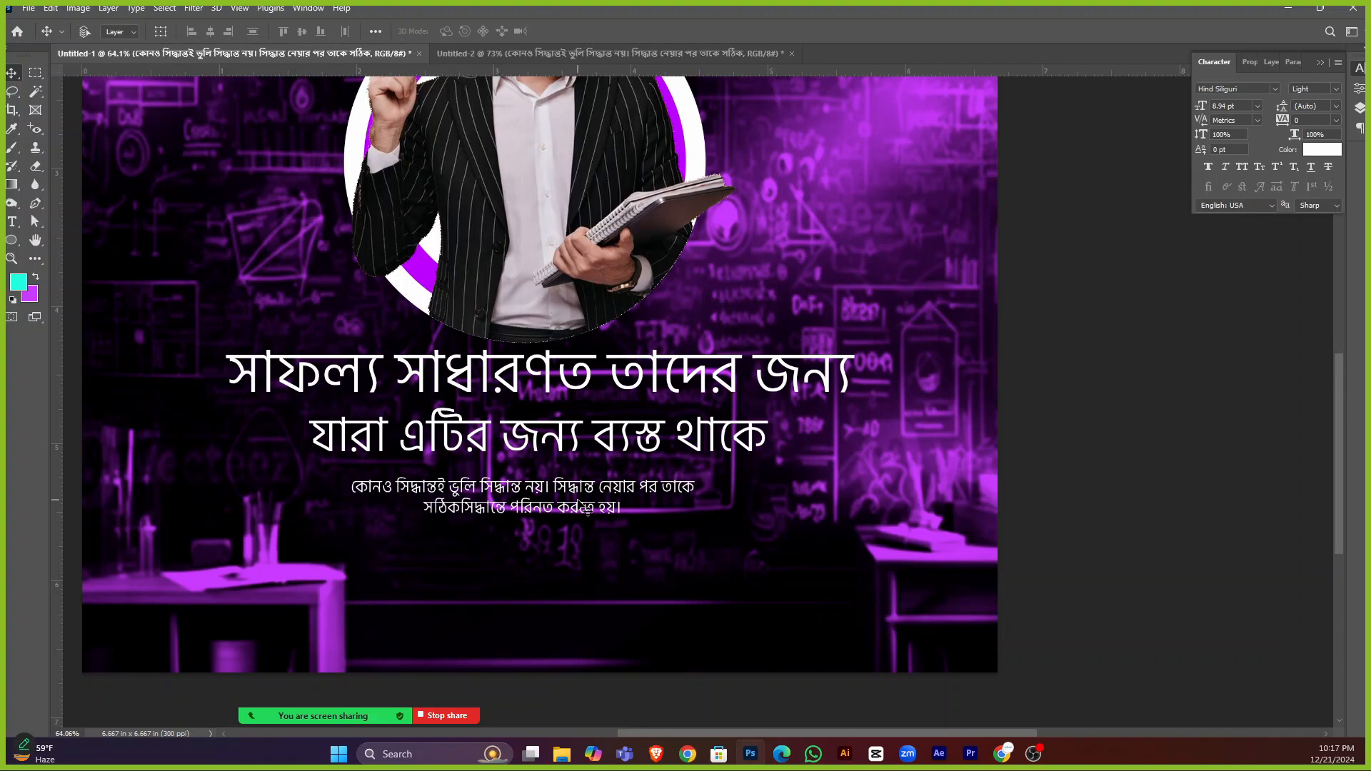
key(ctrl+t)
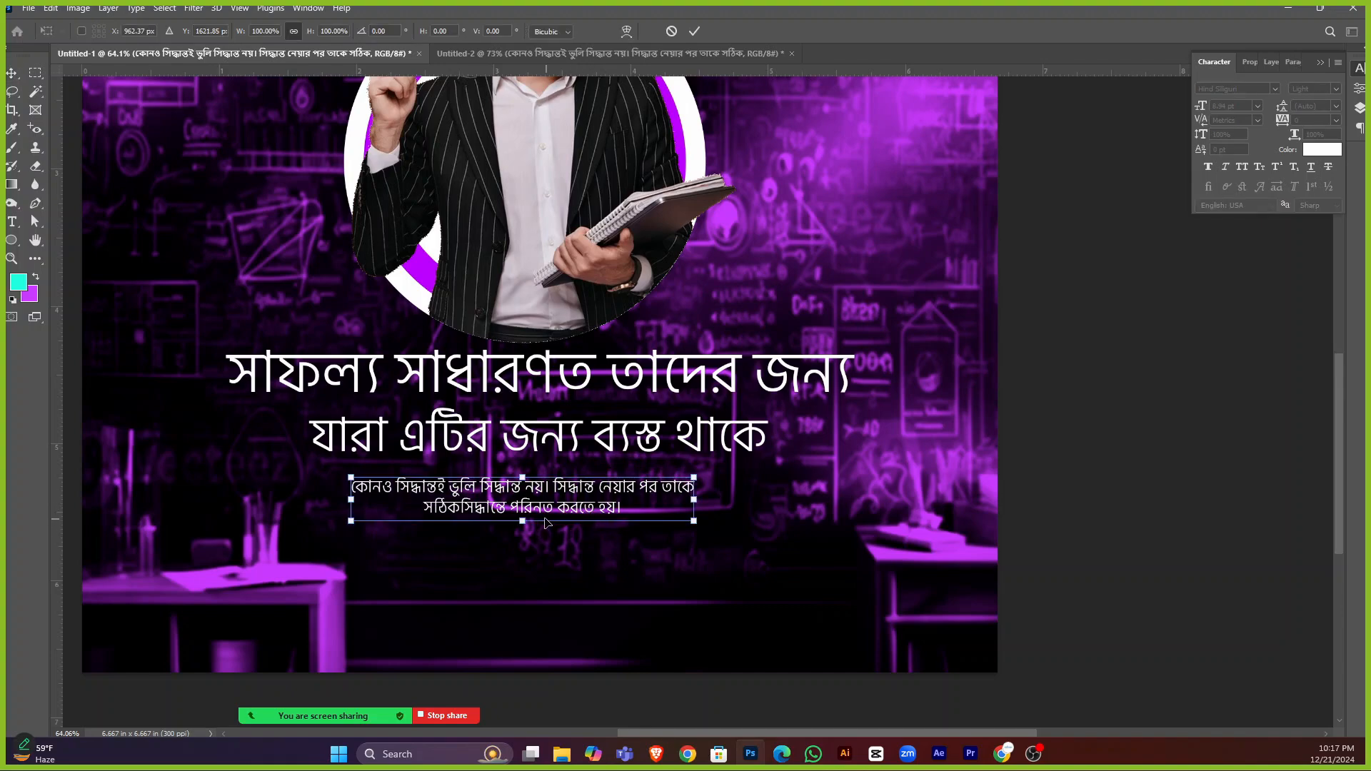
mouse_move(526, 520)
mouse_down()
mouse_move(526, 540)
mouse_move(544, 529)
mouse_up()
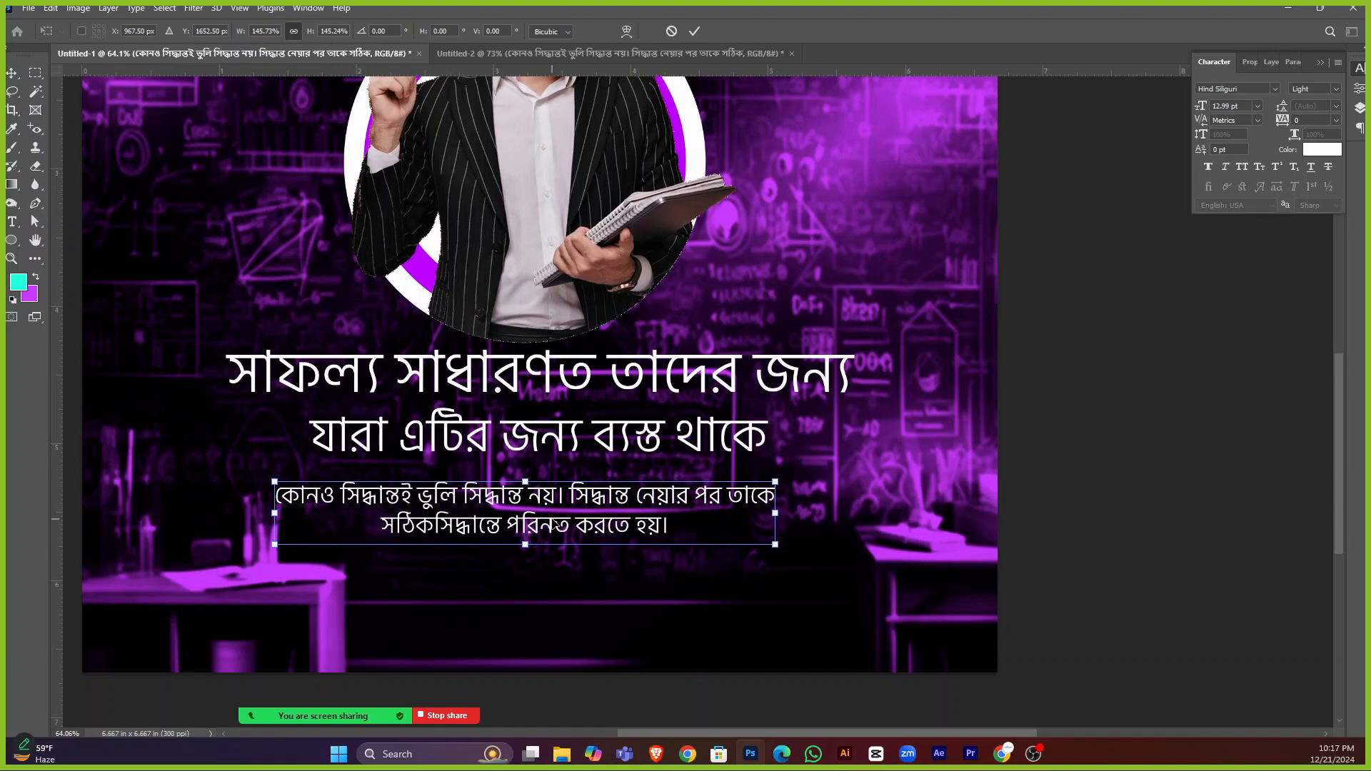
key(Return)
scroll(468, 542, up, 2)
scroll(486, 546, up, 2)
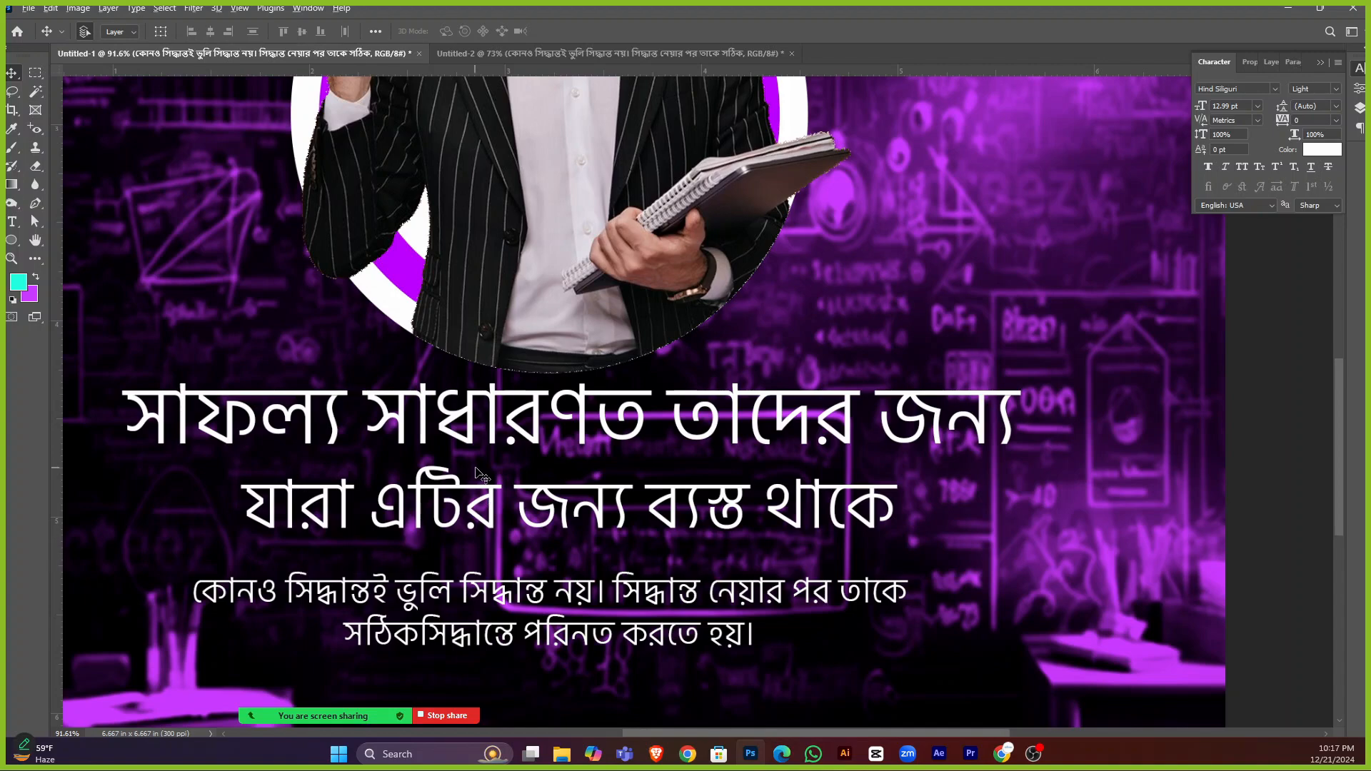
scroll(484, 476, down, 1)
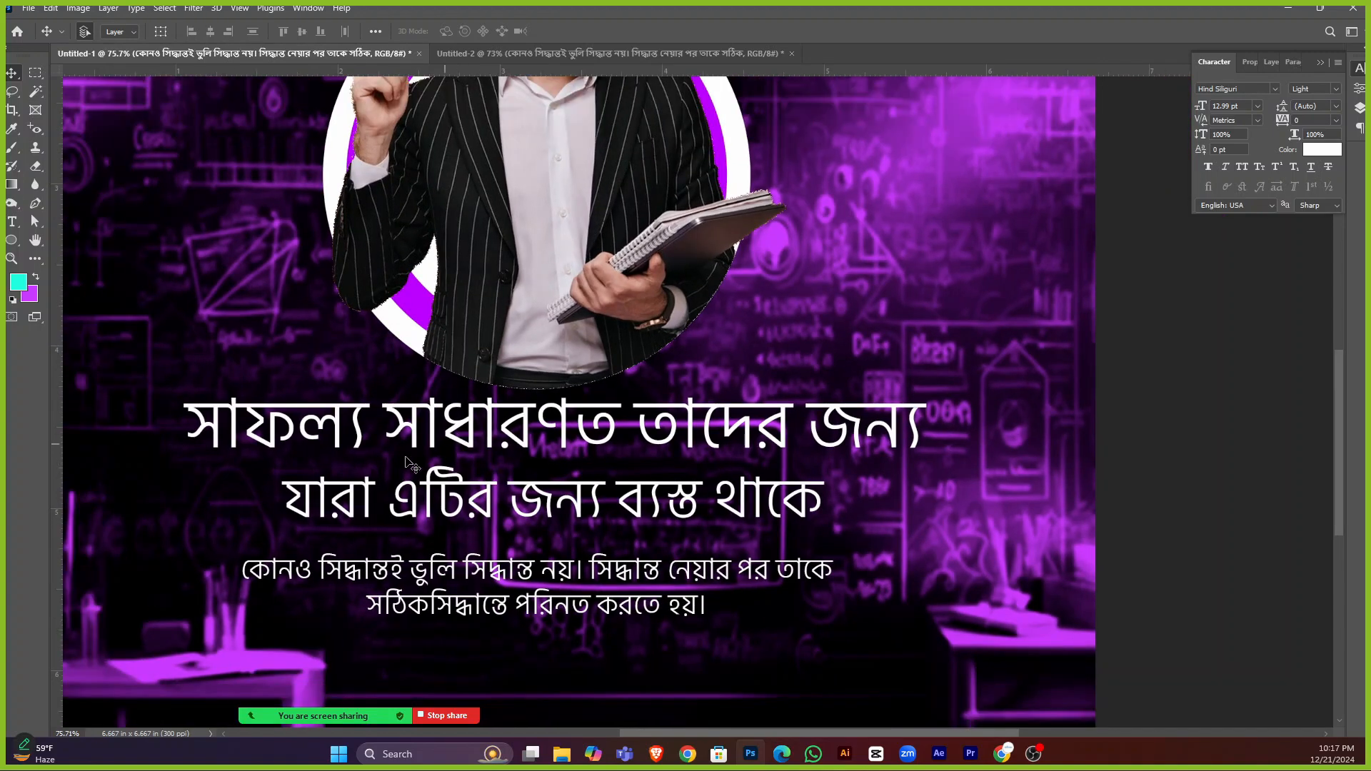
scroll(462, 432, up, 2)
scroll(261, 431, up, 1)
scroll(283, 499, down, 3)
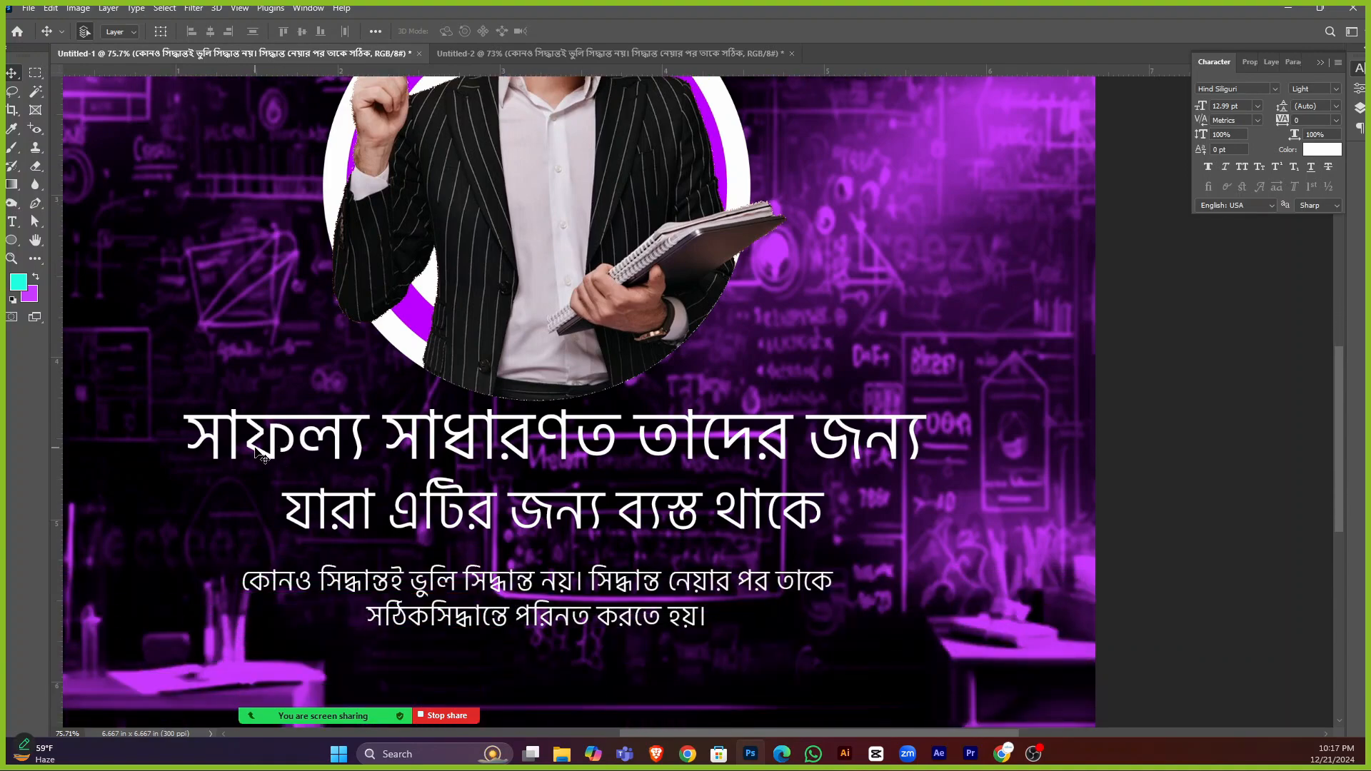
scroll(223, 428, down, 2)
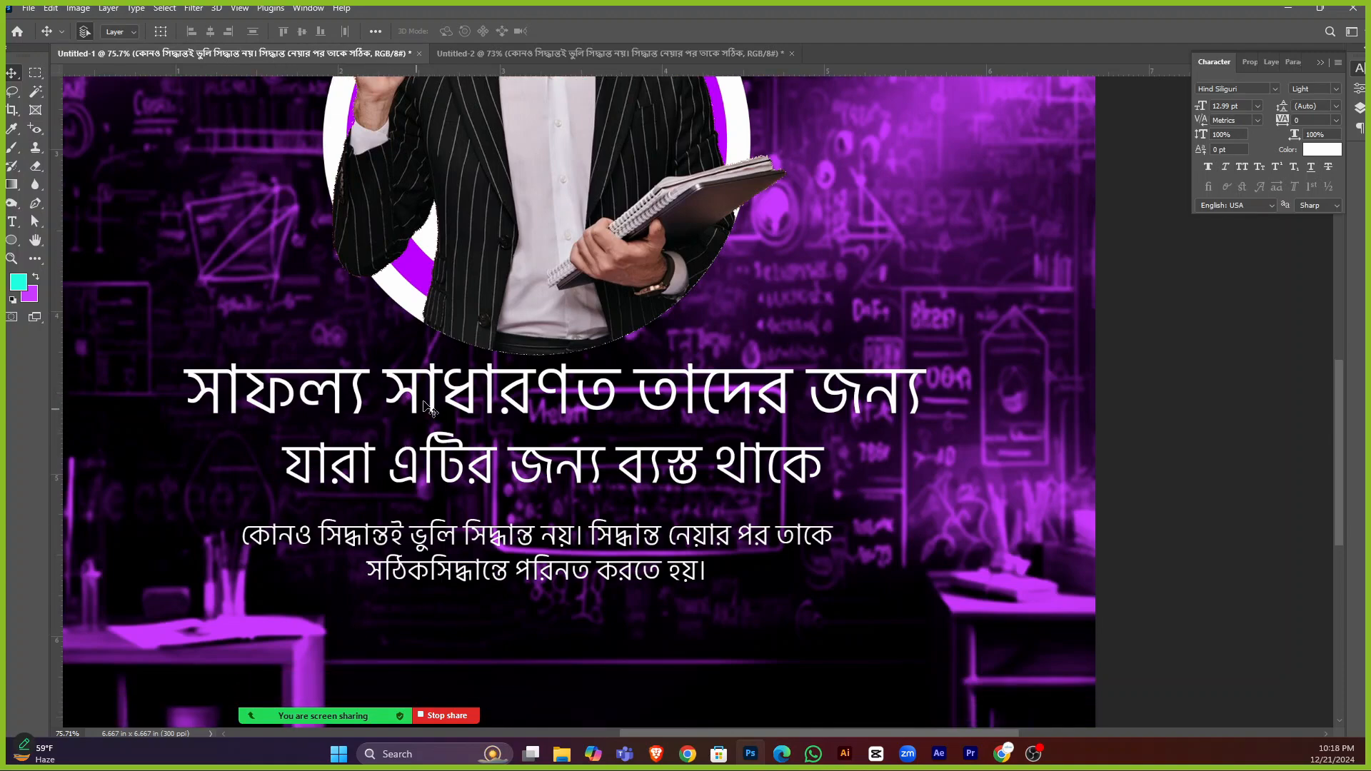
Scale the top Bangla headline down to about 93% and lower it closer to the second line.
click(461, 412)
key(ctrl+t)
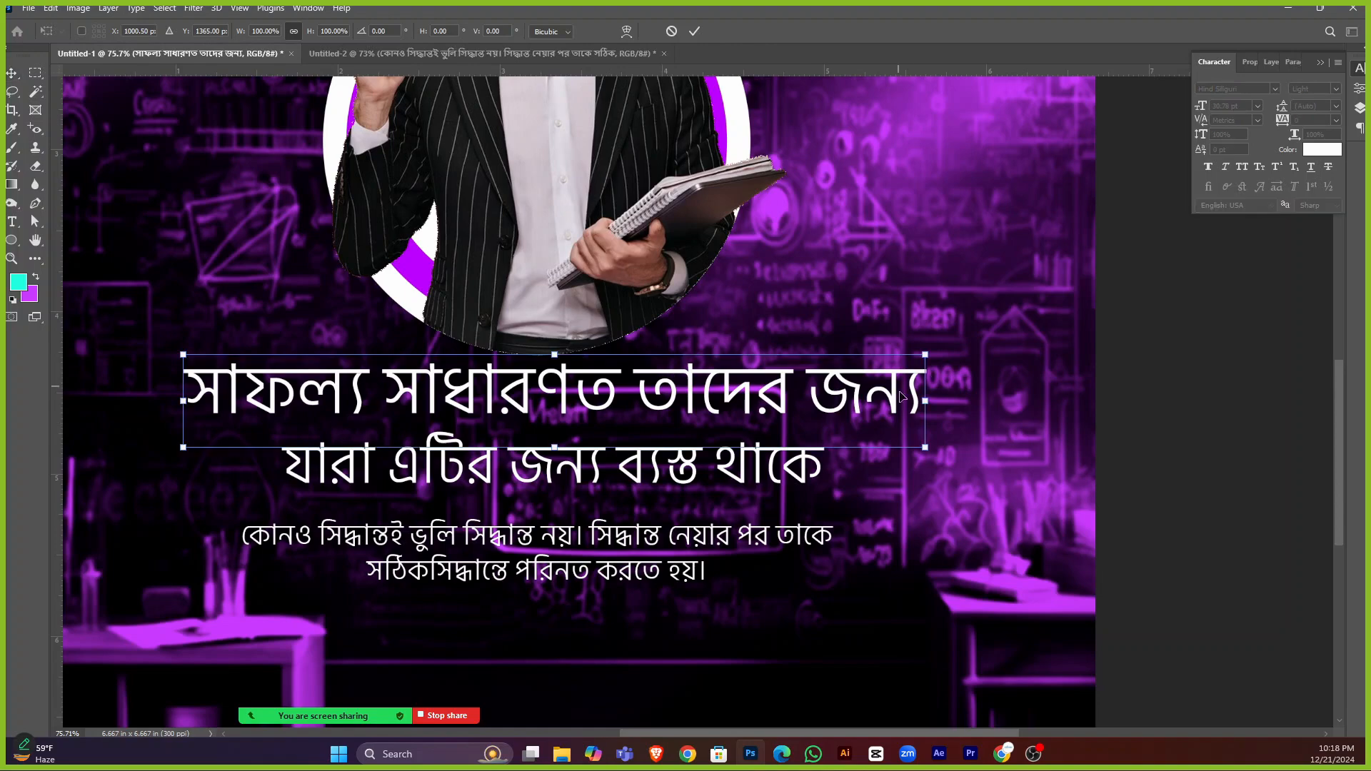
drag(928, 411, 895, 400)
drag(742, 402, 739, 417)
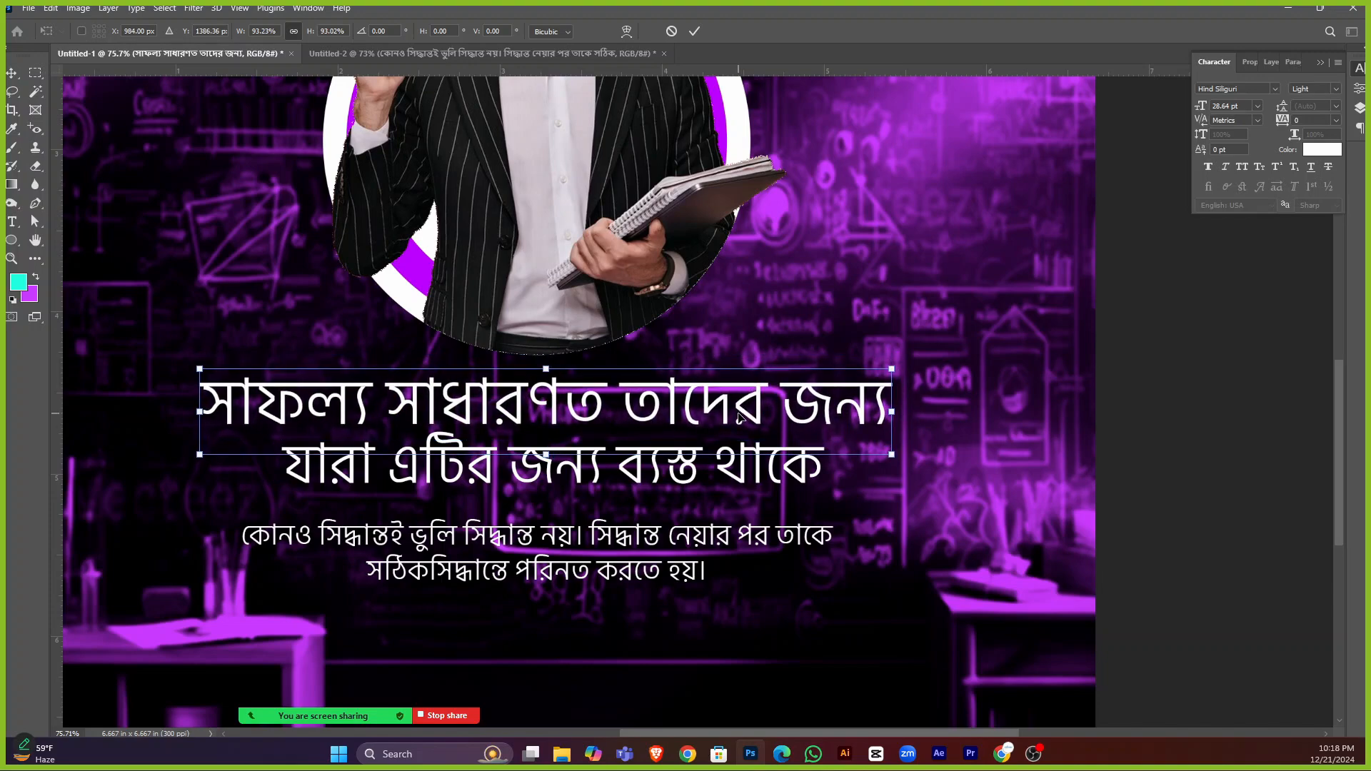
key(Return)
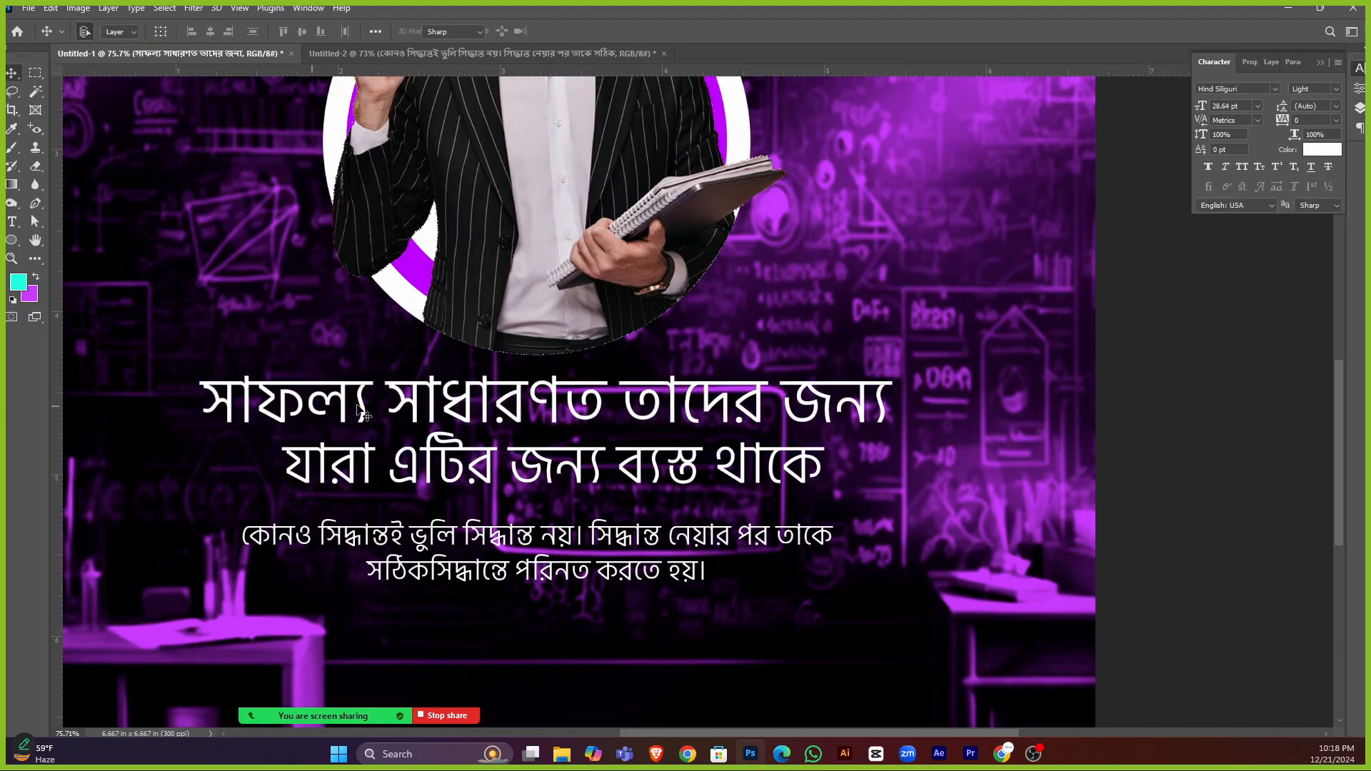
Set only the headline's first word, "সাফল্য", to the Bold weight of Hind Siliguri.
double_click(314, 411)
double_click(314, 411)
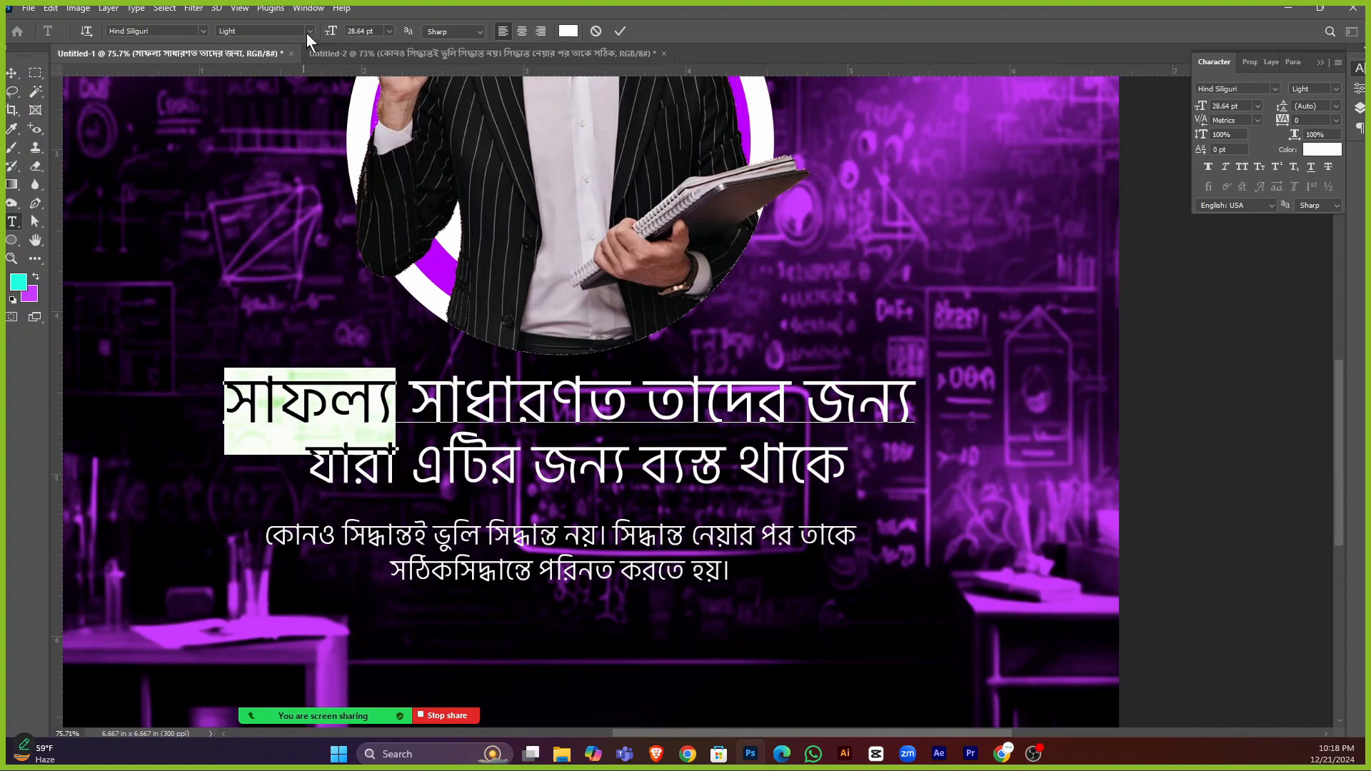
click(308, 31)
click(235, 91)
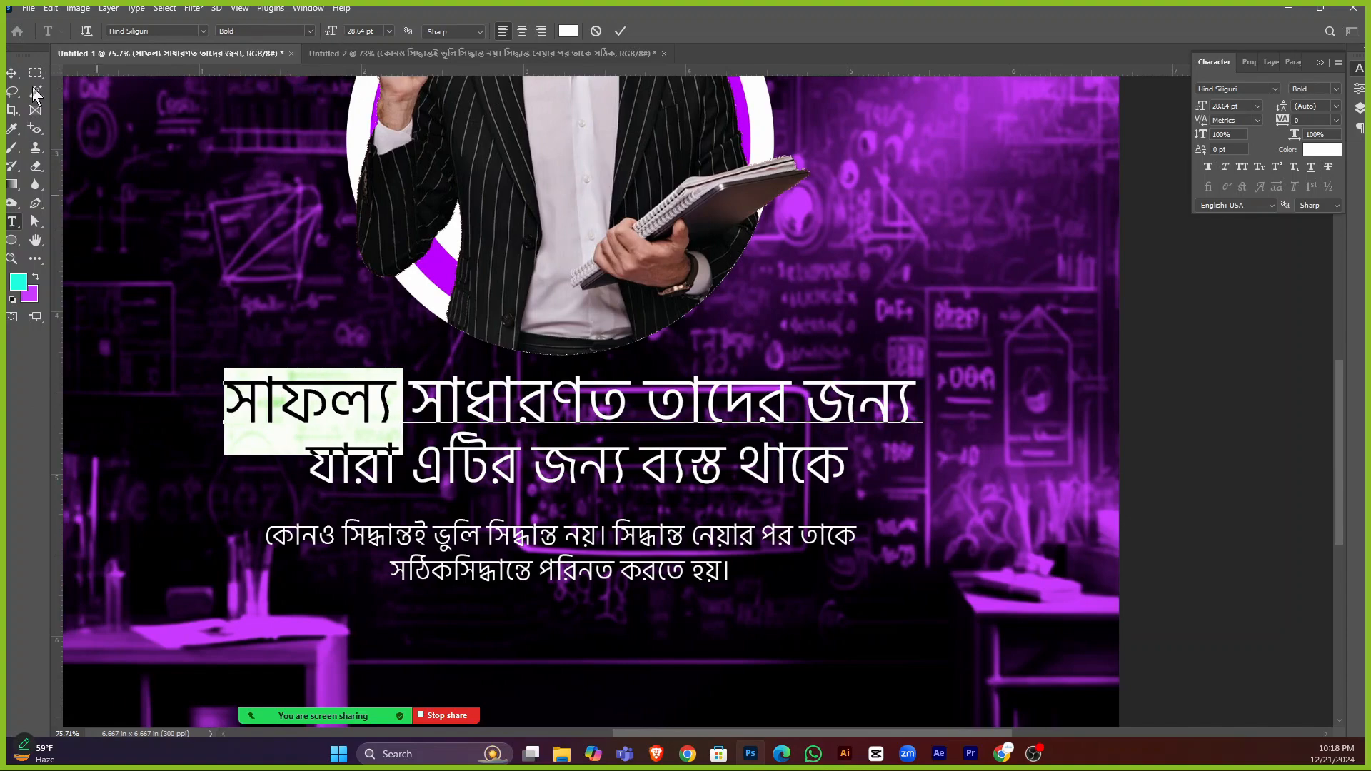
click(12, 73)
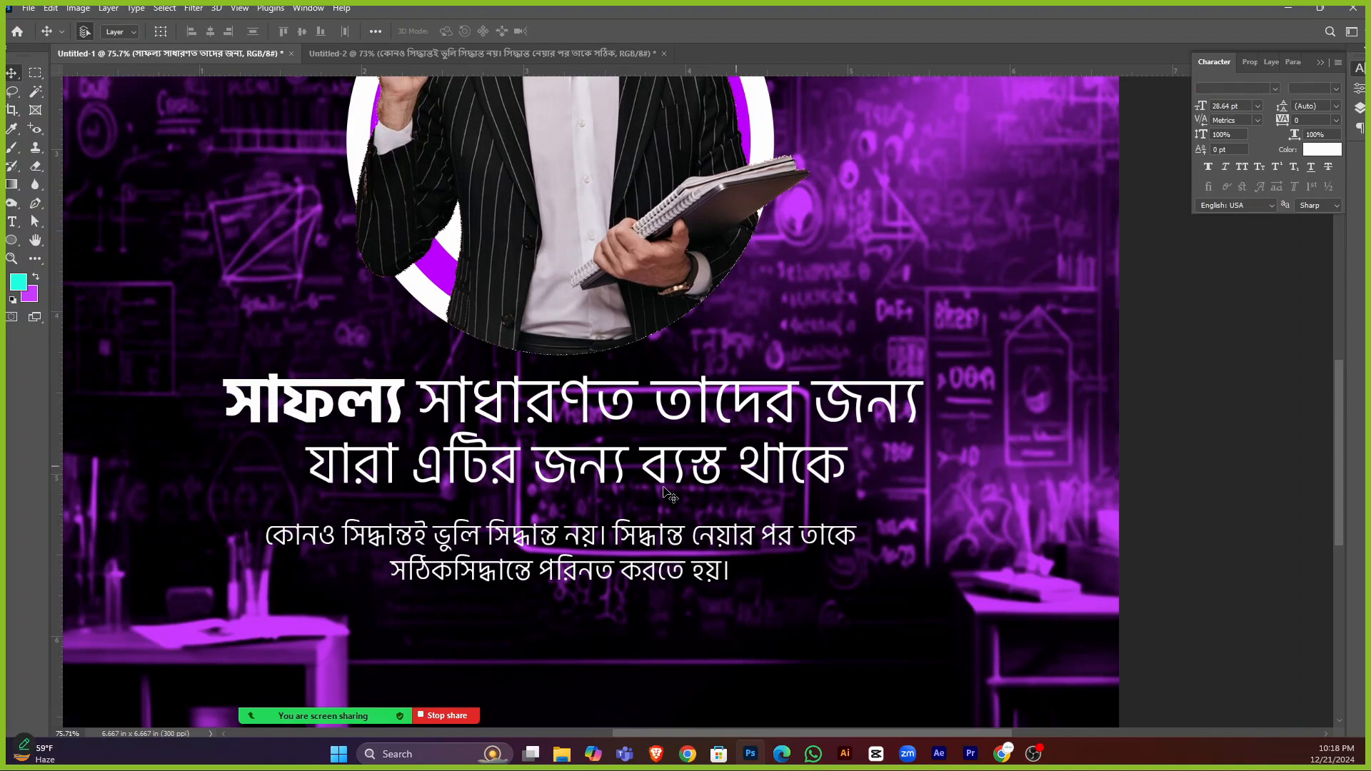
Set the whole second line, "যারা এটির জন্য ব্যস্ত থাকে", to the Bold weight of Hind Siliguri.
double_click(596, 466)
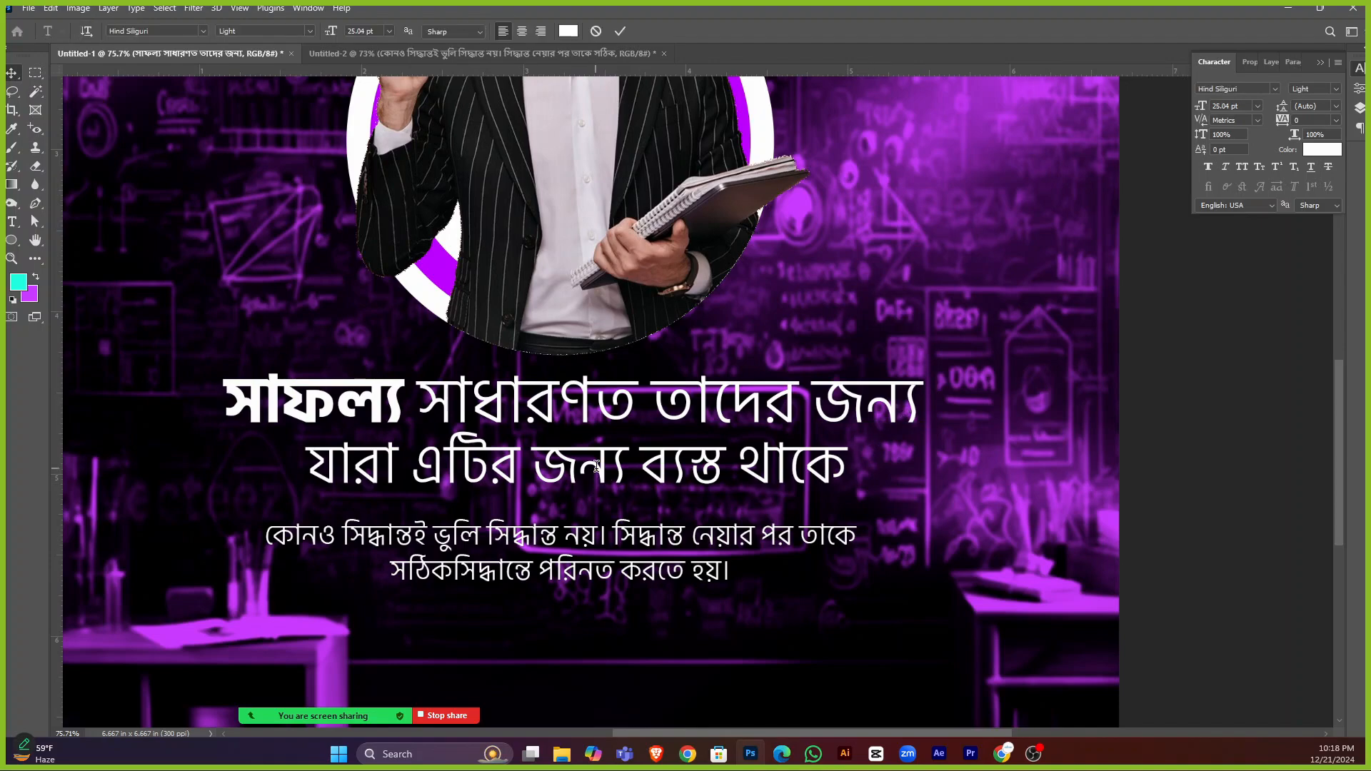
key(ctrl+a)
click(309, 31)
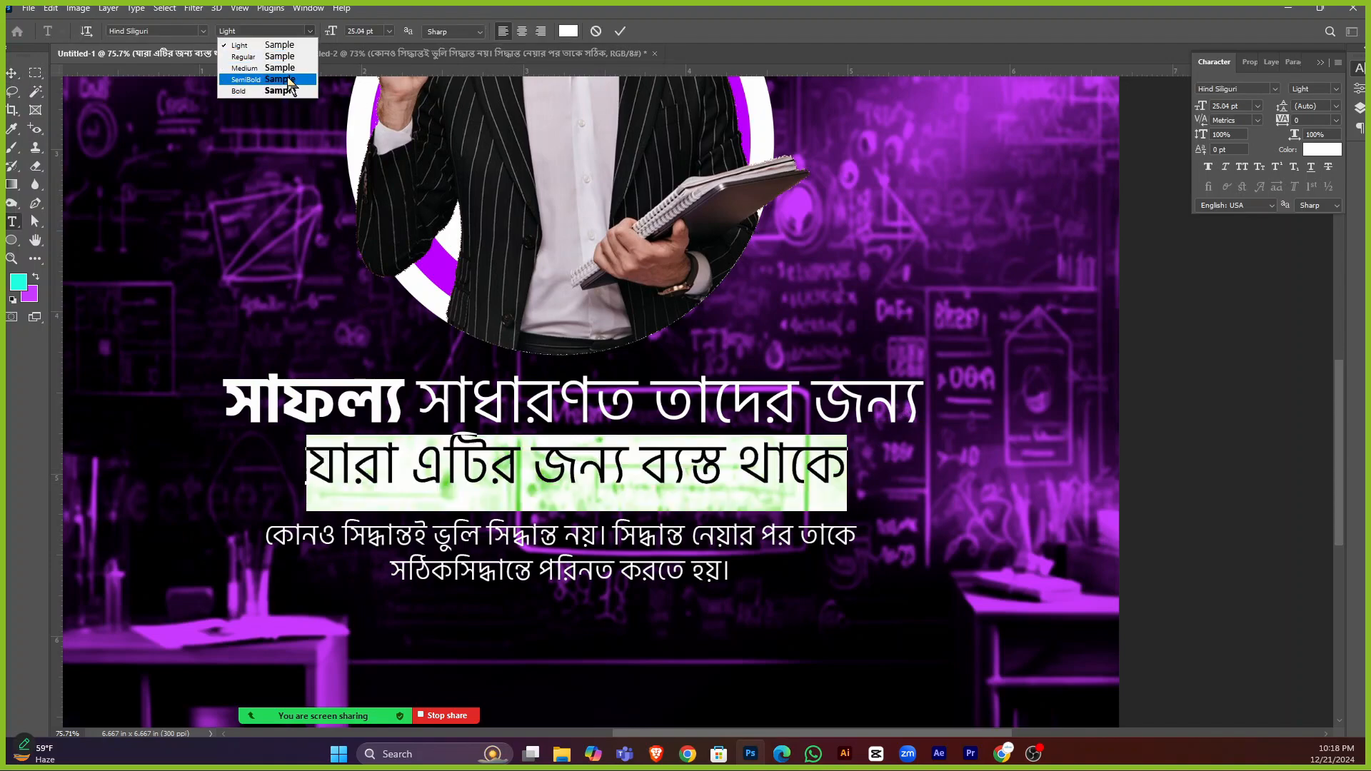
click(280, 91)
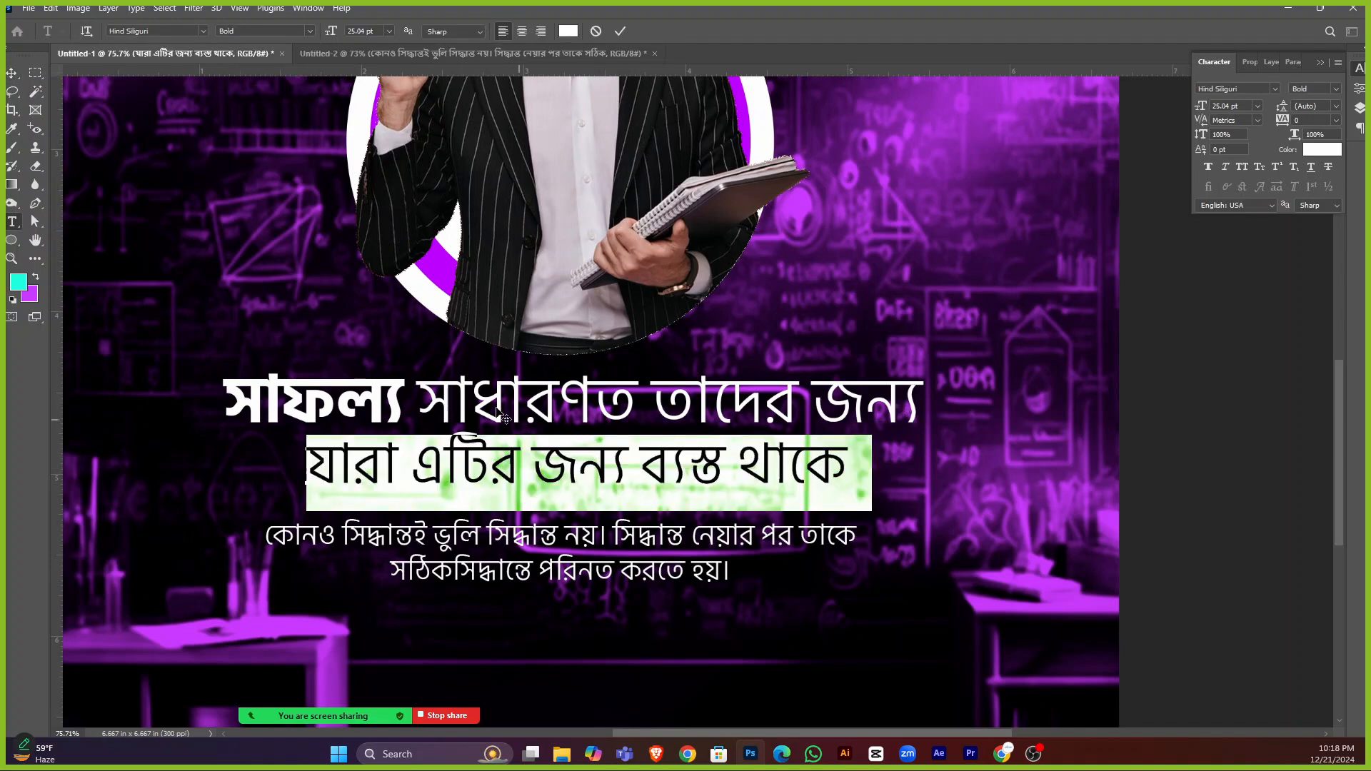
click(14, 75)
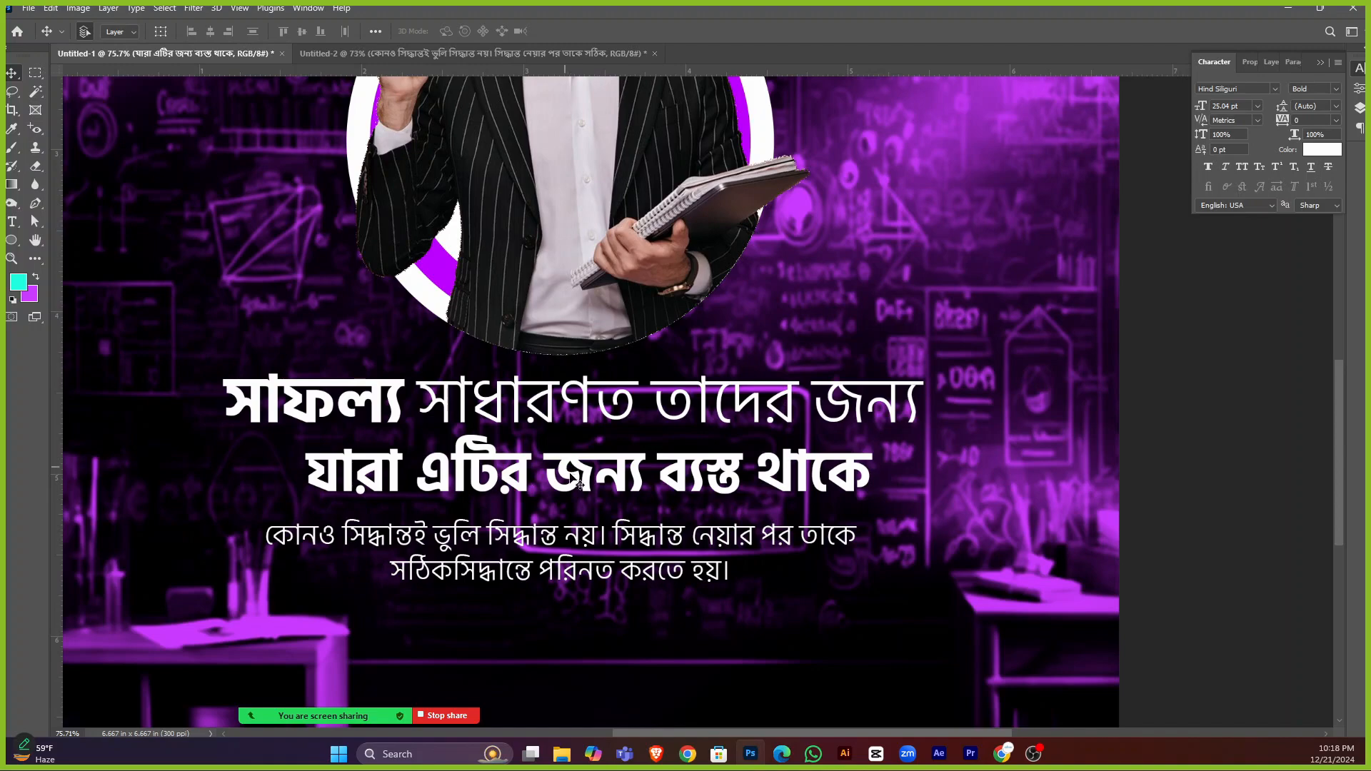
Nudge the bold second line and the small paragraph so both sit centred and closely stacked under the headline.
drag(584, 484, 577, 481)
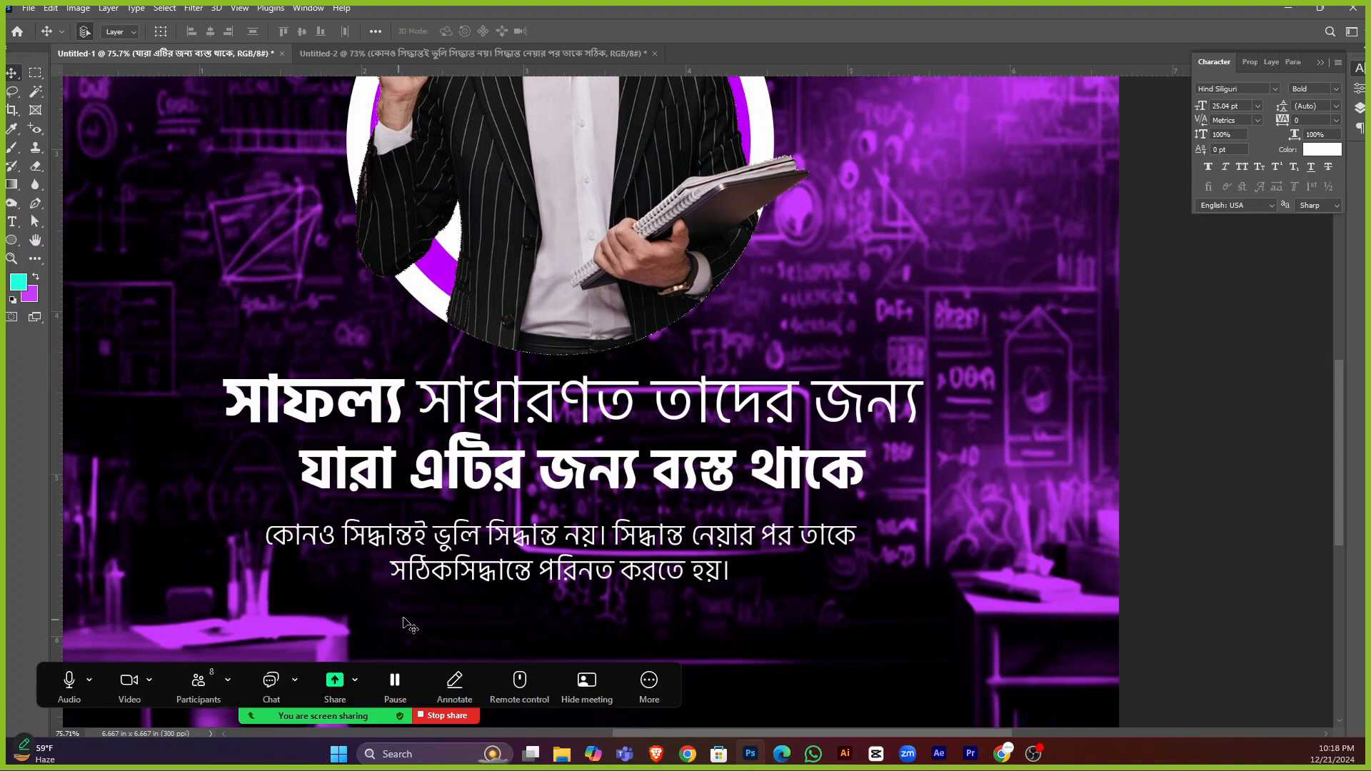
drag(575, 540, 584, 536)
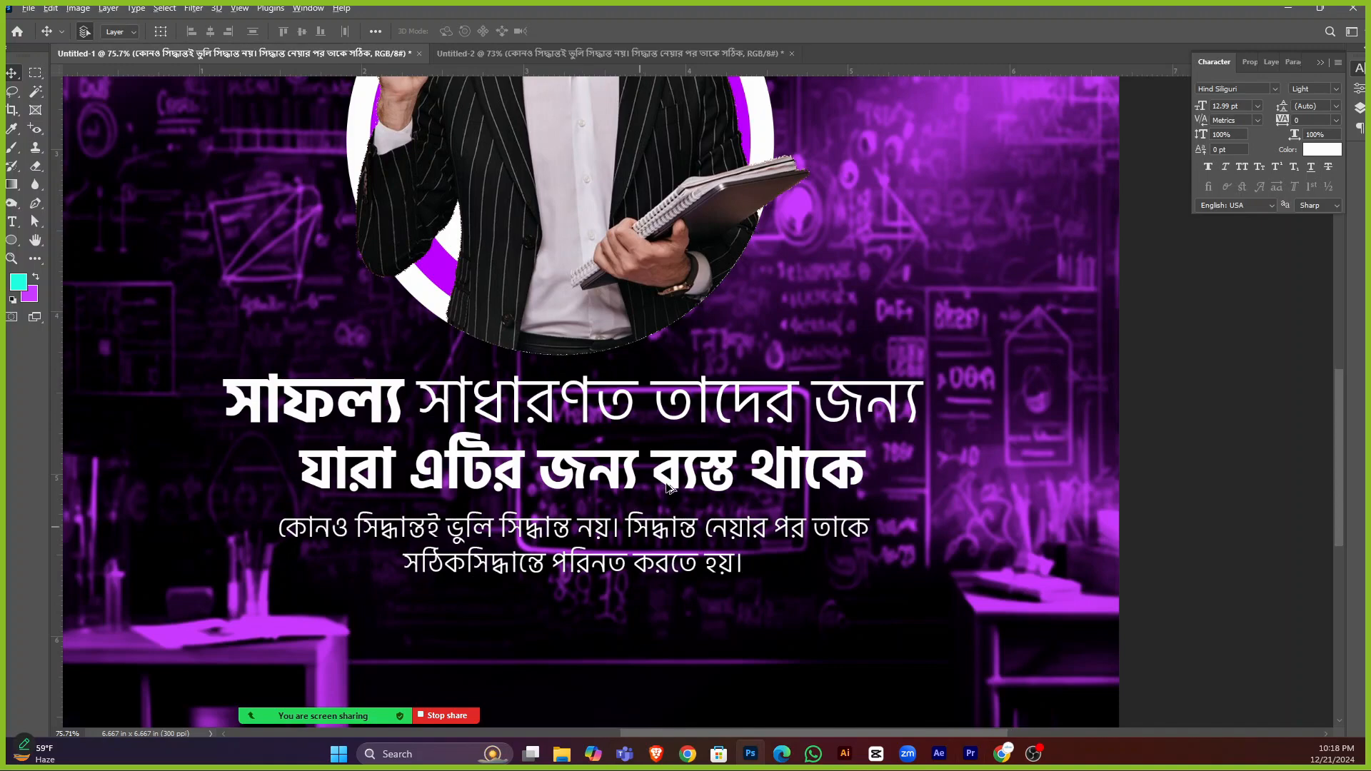
scroll(668, 488, up, 2)
scroll(478, 391, down, 3)
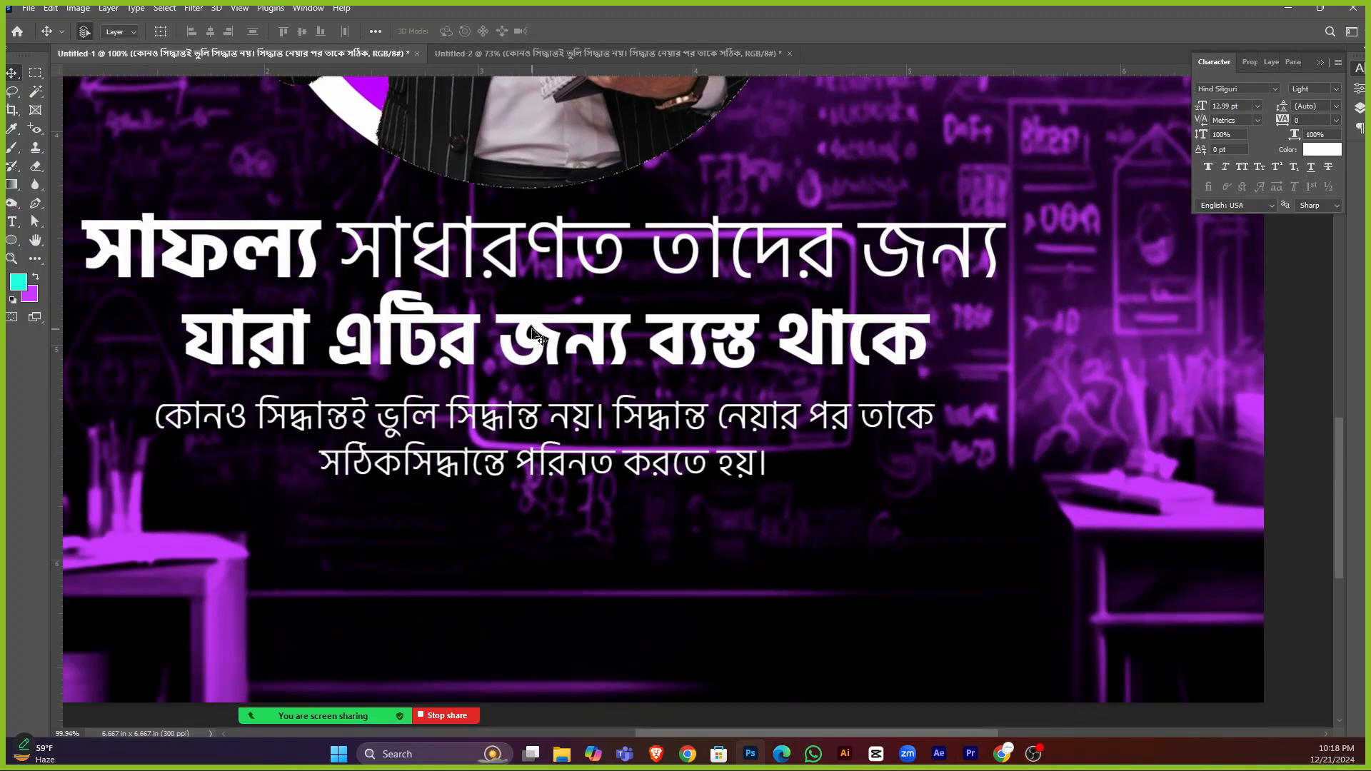
drag(537, 336, 543, 341)
Examine the lettering styles of the sample poster's headline in Untitled-2, then return to the purple poster in Untitled-1.
click(491, 47)
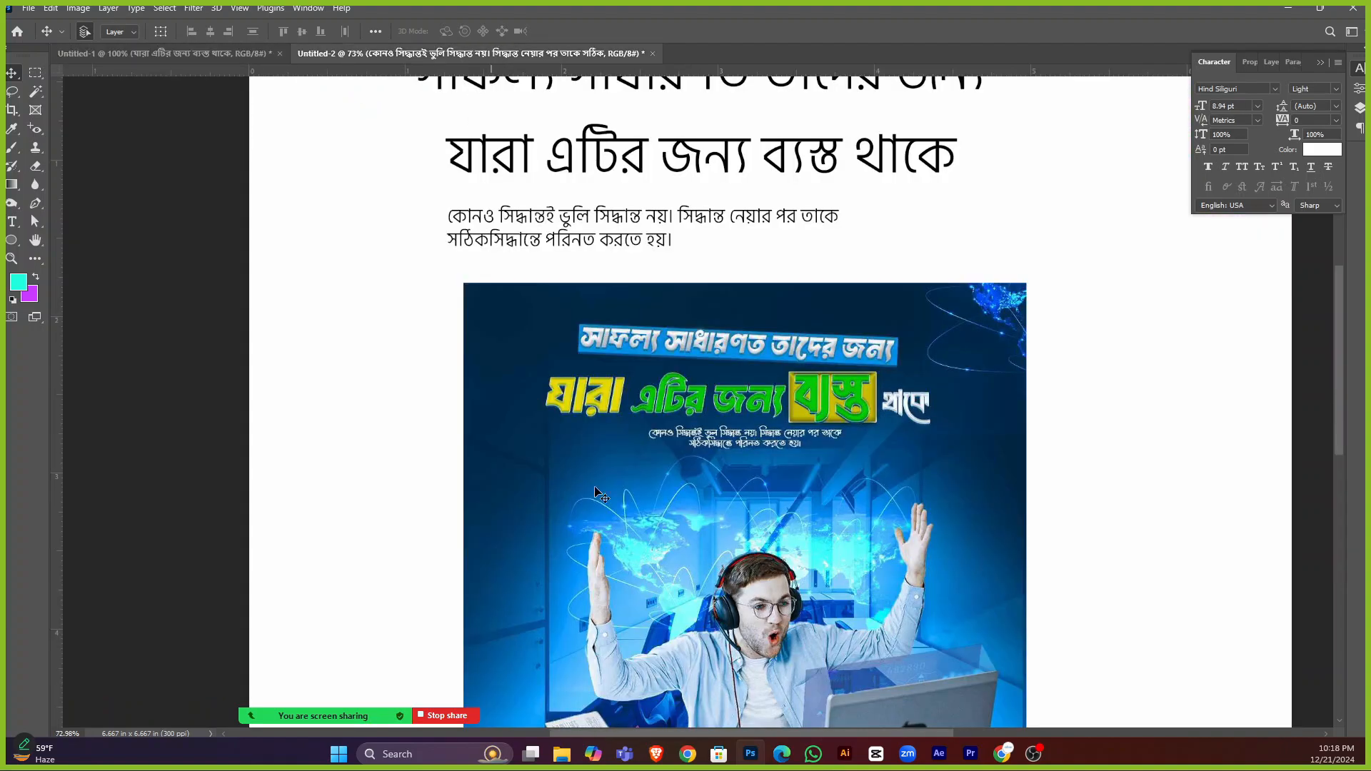
scroll(600, 493, down, 1)
scroll(785, 286, up, 5)
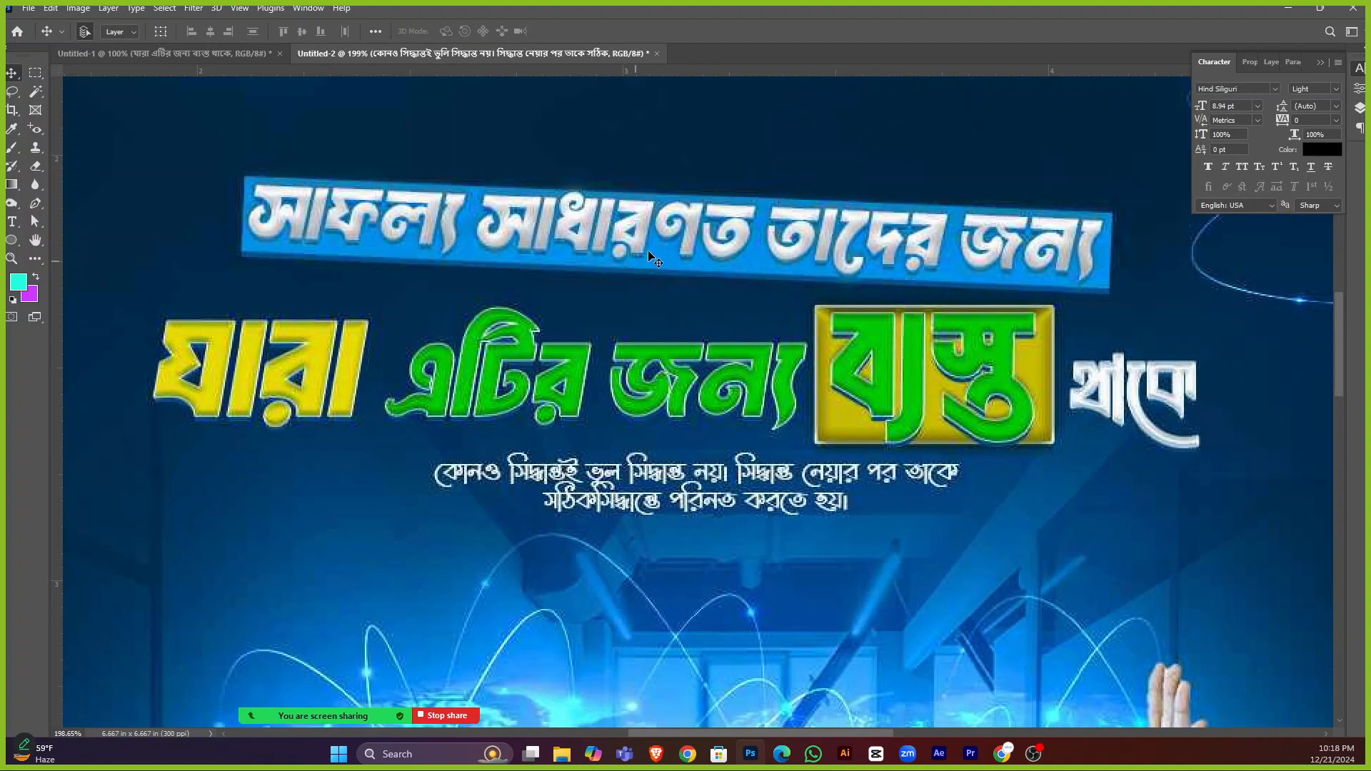
scroll(804, 244, up, 2)
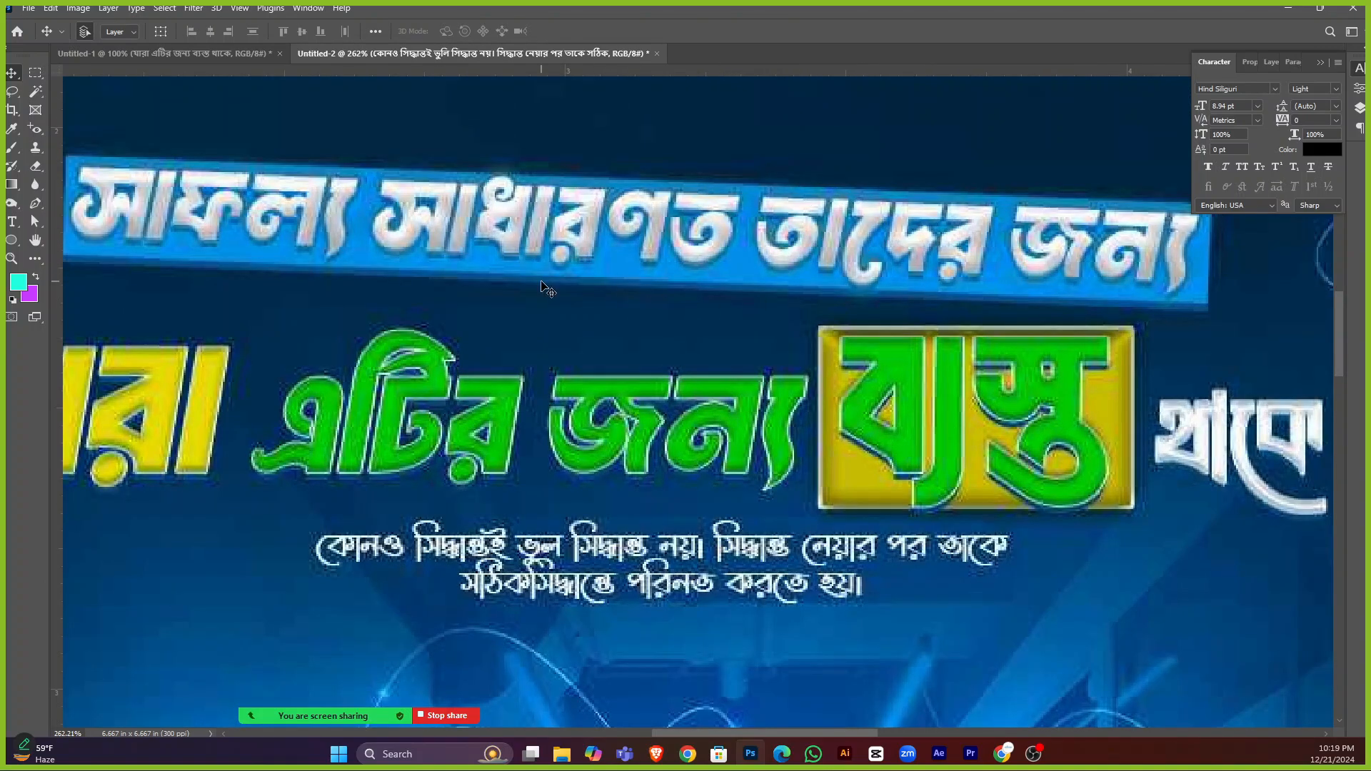
scroll(554, 308, down, 4)
scroll(561, 307, down, 1)
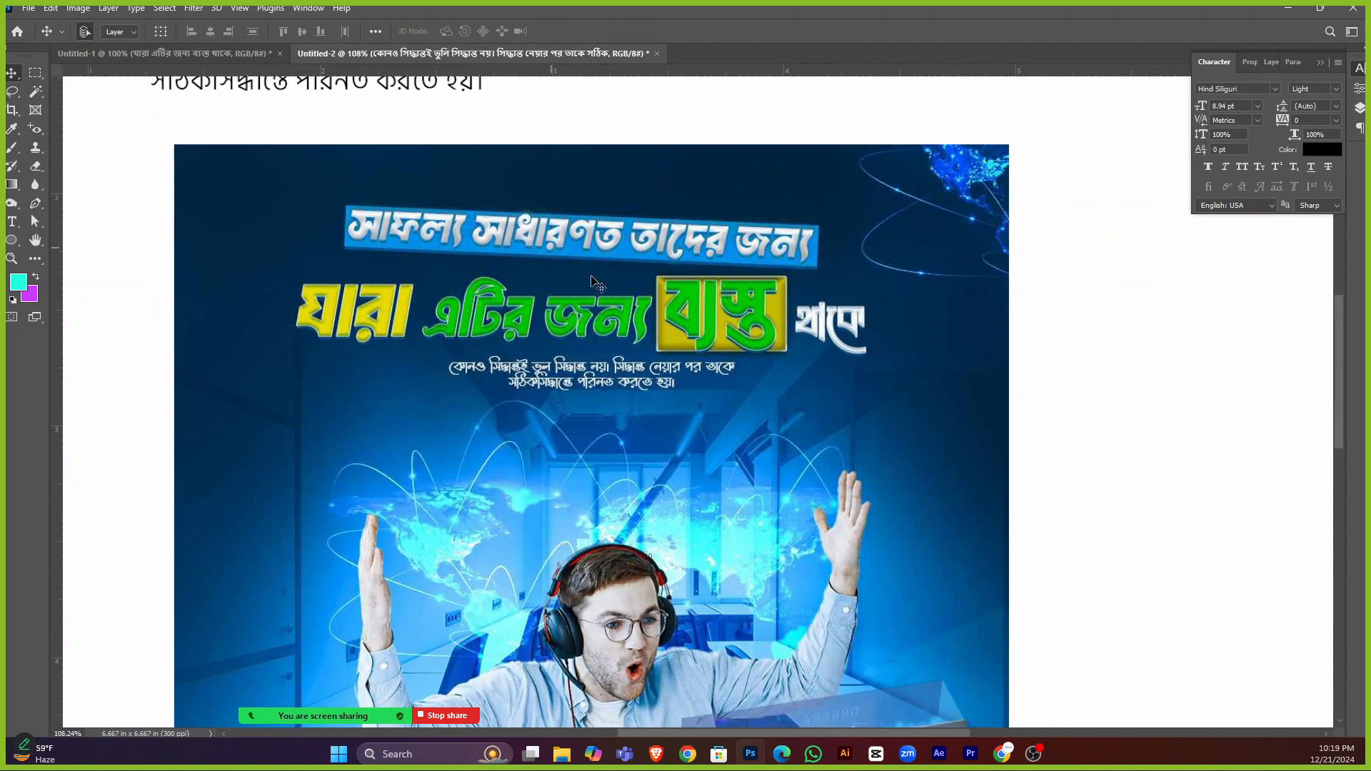
scroll(586, 300, down, 1)
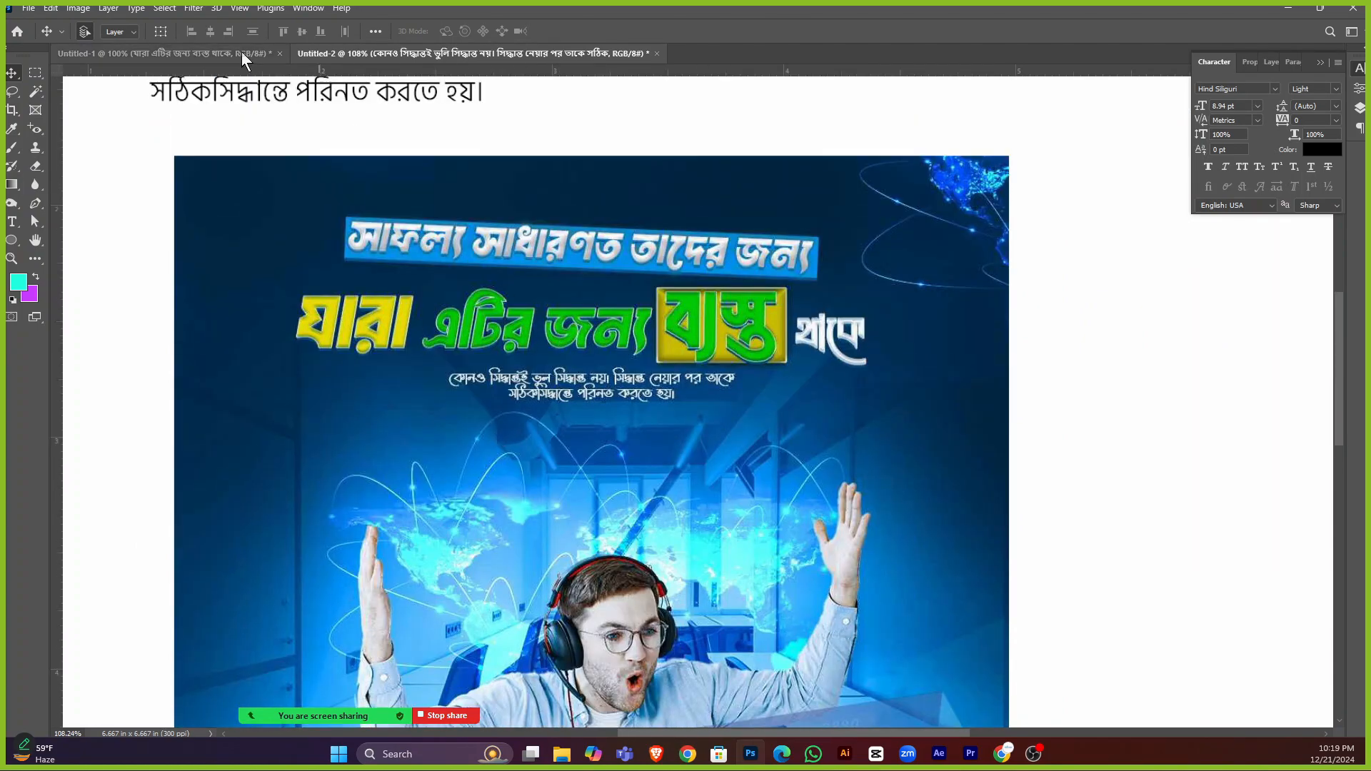
click(243, 53)
scroll(574, 390, up, 2)
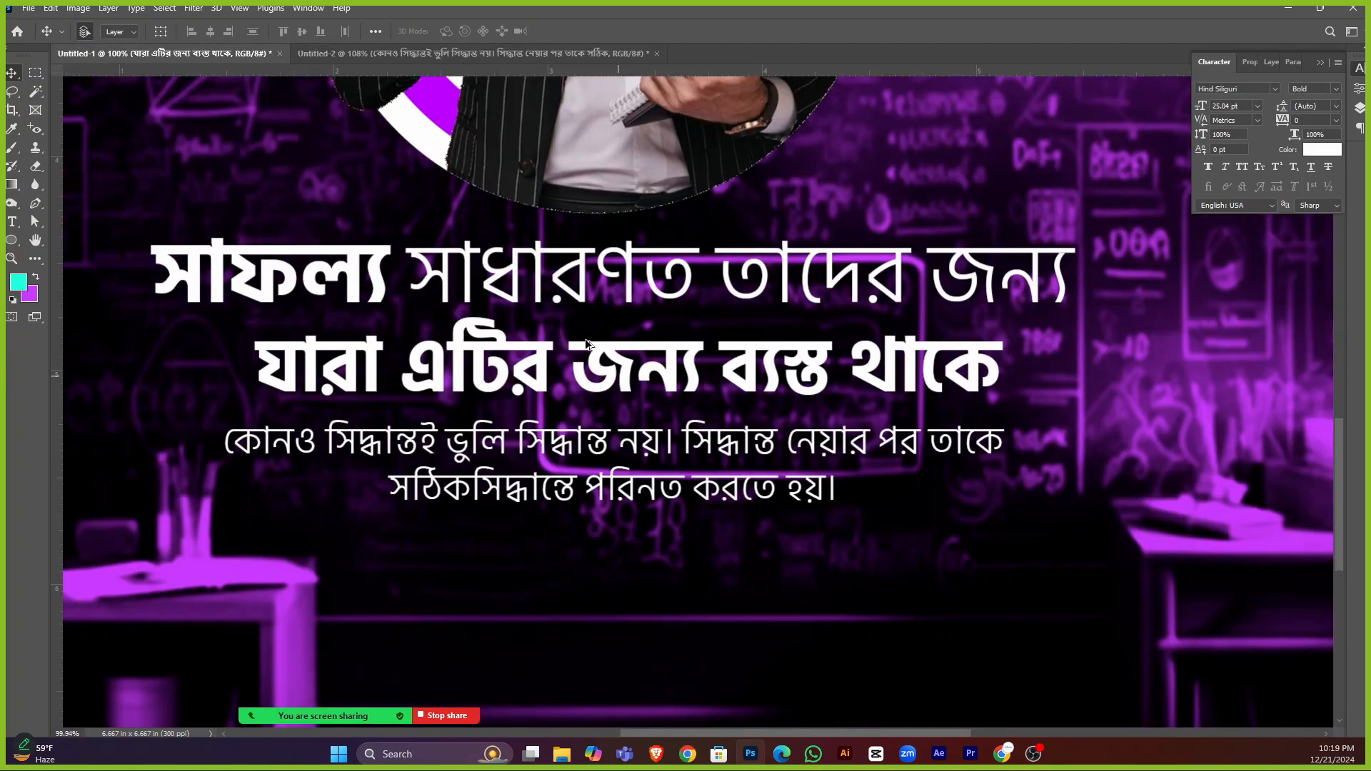
Move the small paragraph further down and lower the bold second line slightly to open up the line spacing.
scroll(542, 400, down, 3)
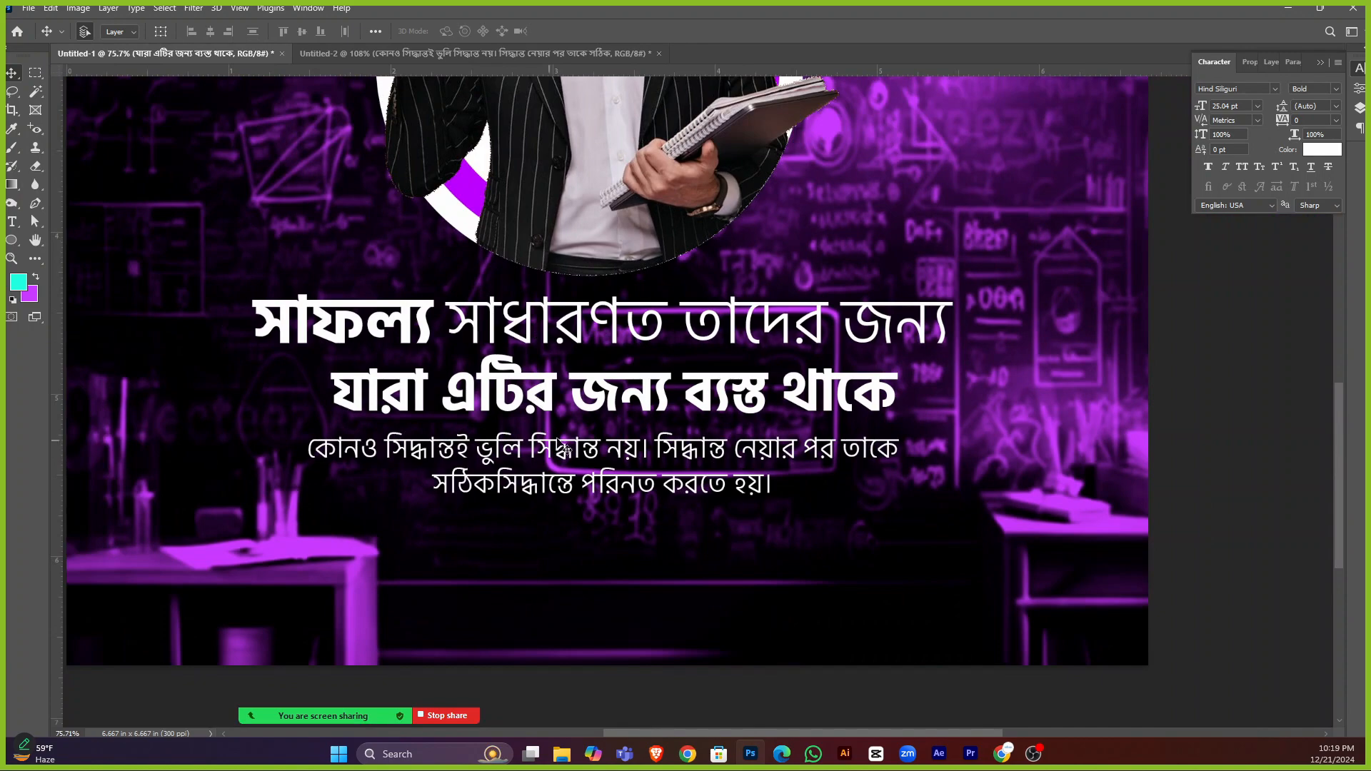
drag(575, 454, 615, 492)
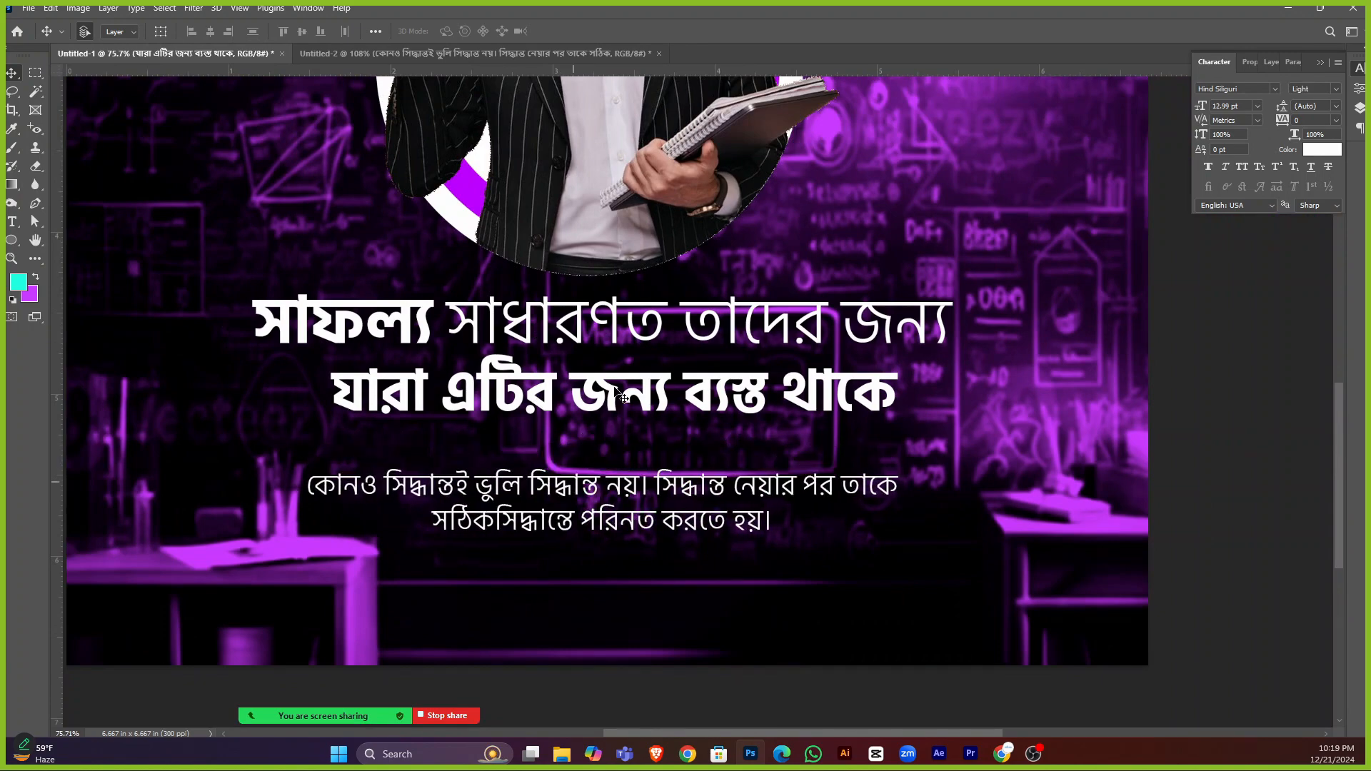
drag(614, 395, 614, 410)
On a new layer directly above the headline layer, draw a rectangle about 1102 × 155 px behind the bold second line.
click(1359, 108)
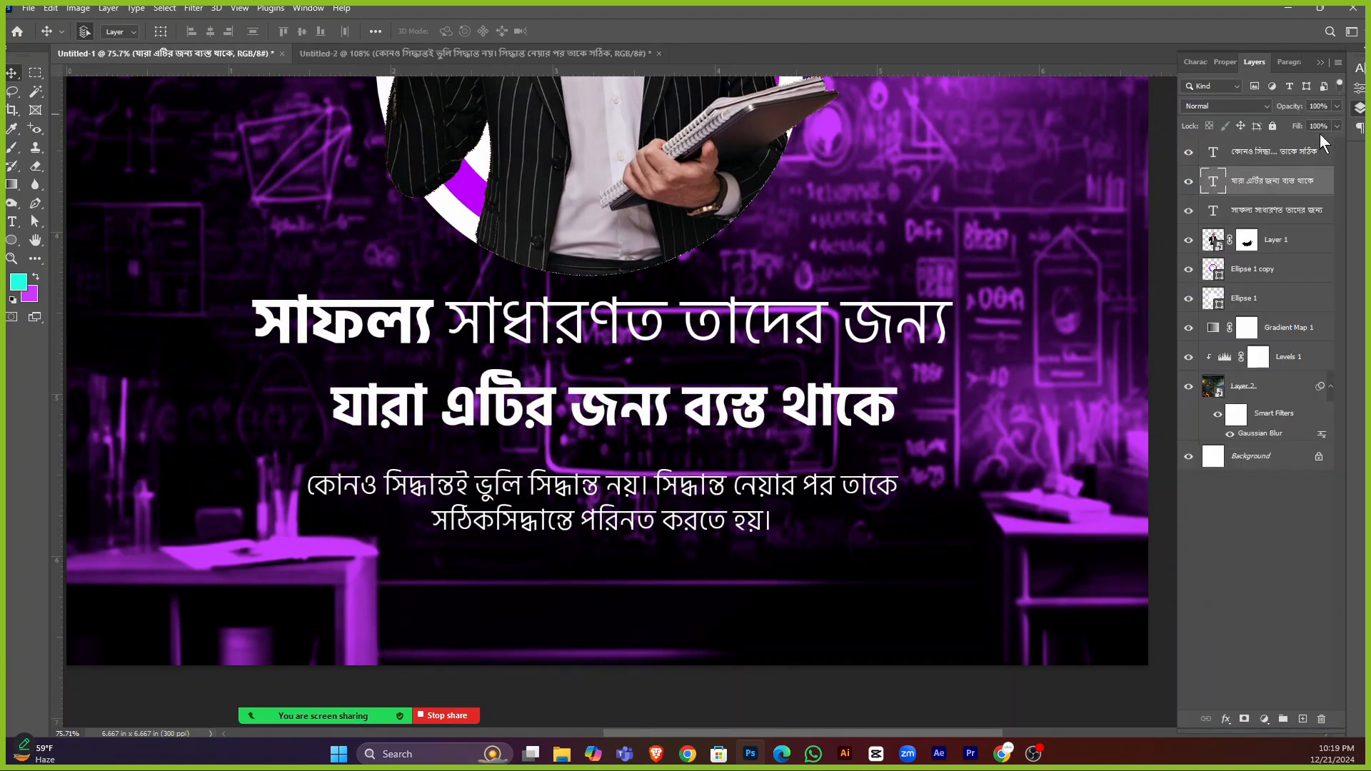
click(1262, 214)
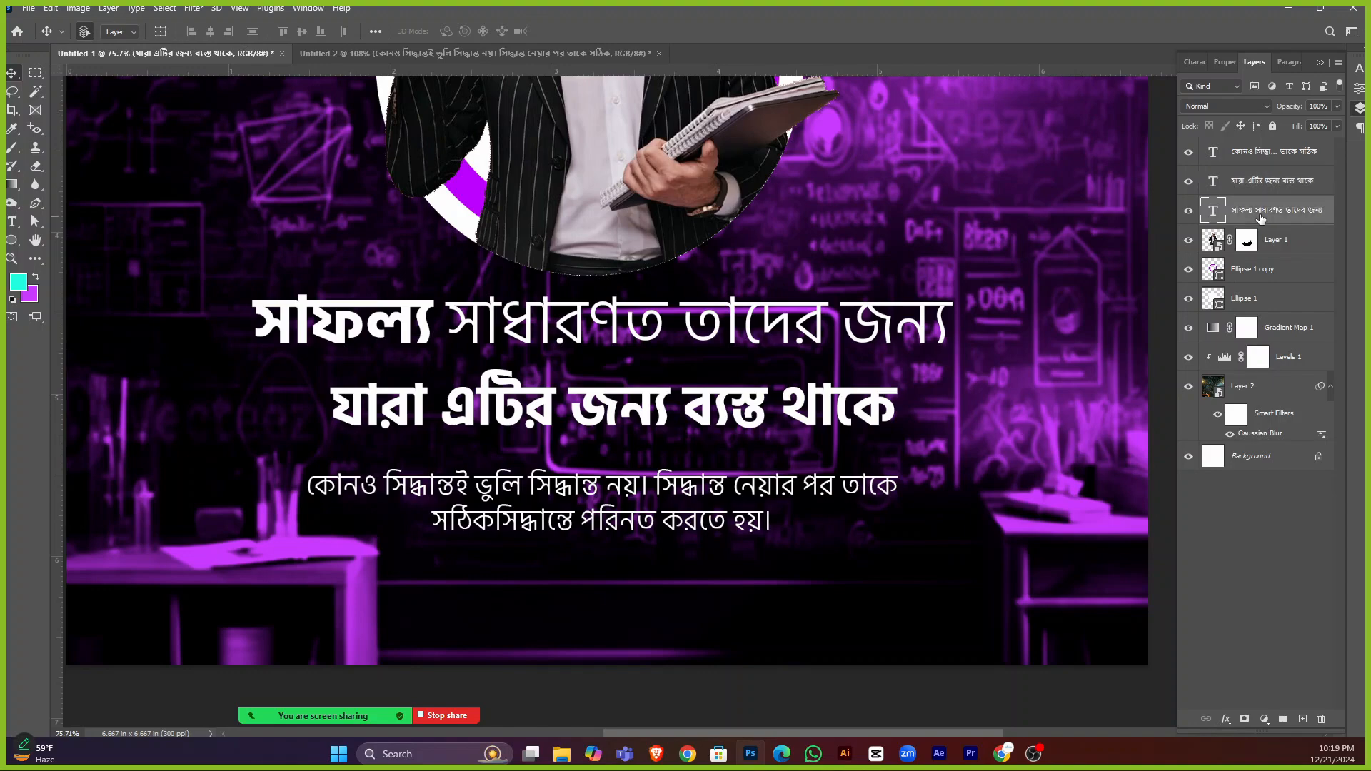
click(1303, 717)
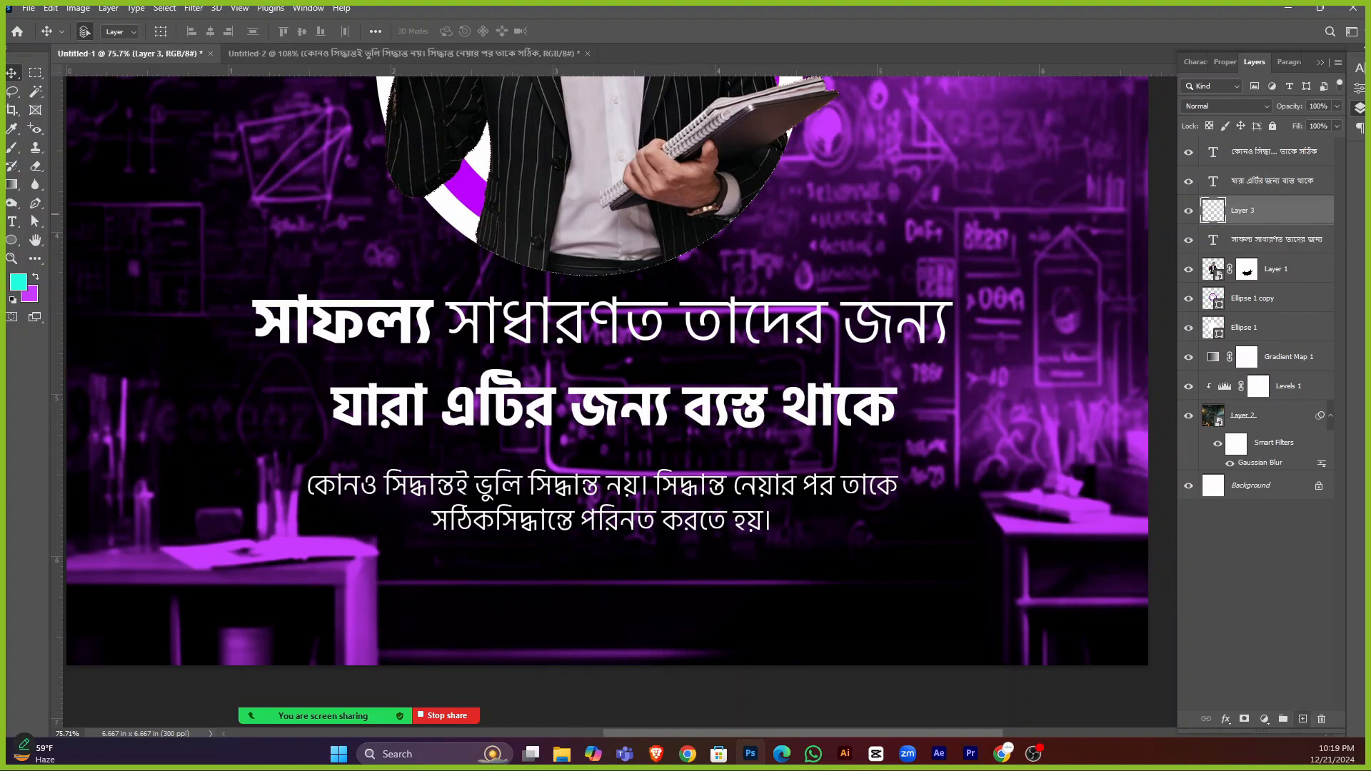
click(12, 243)
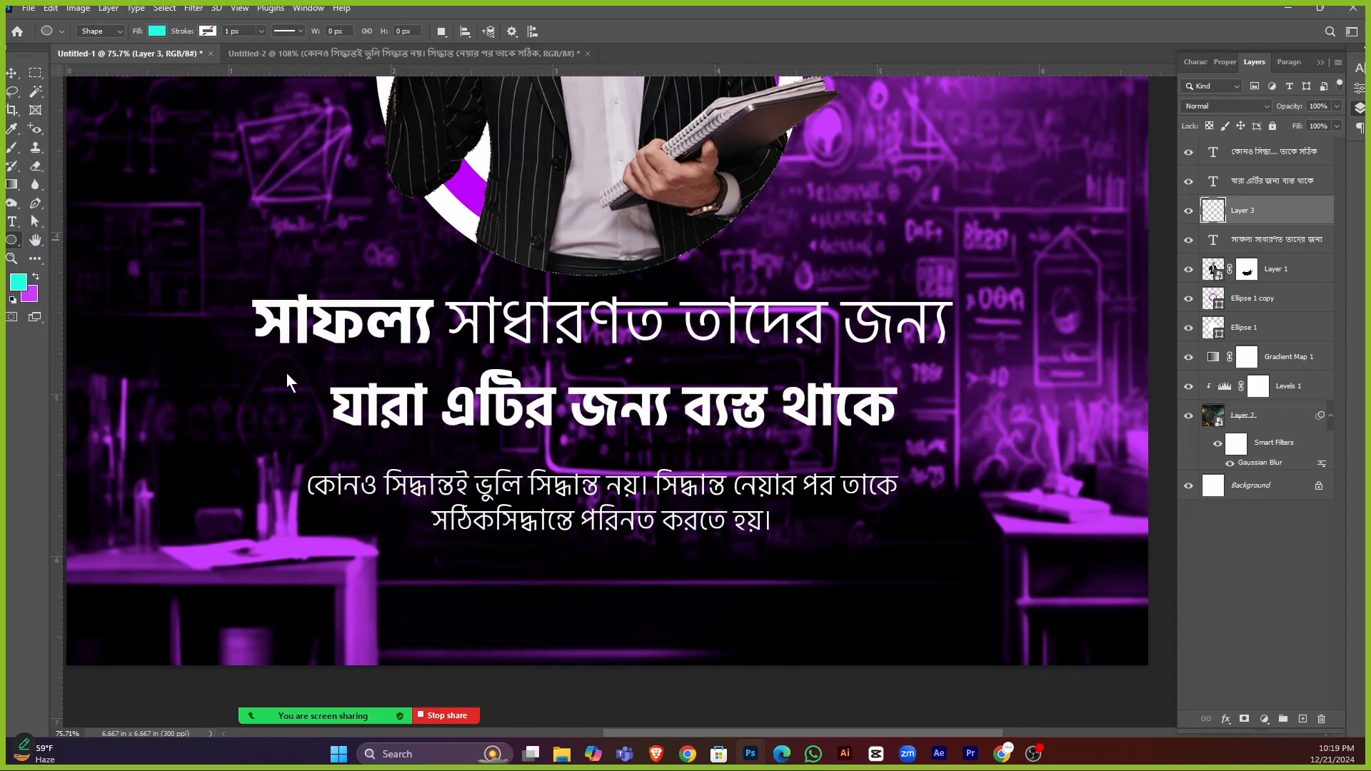
key(shift+u)
drag(314, 361, 910, 445)
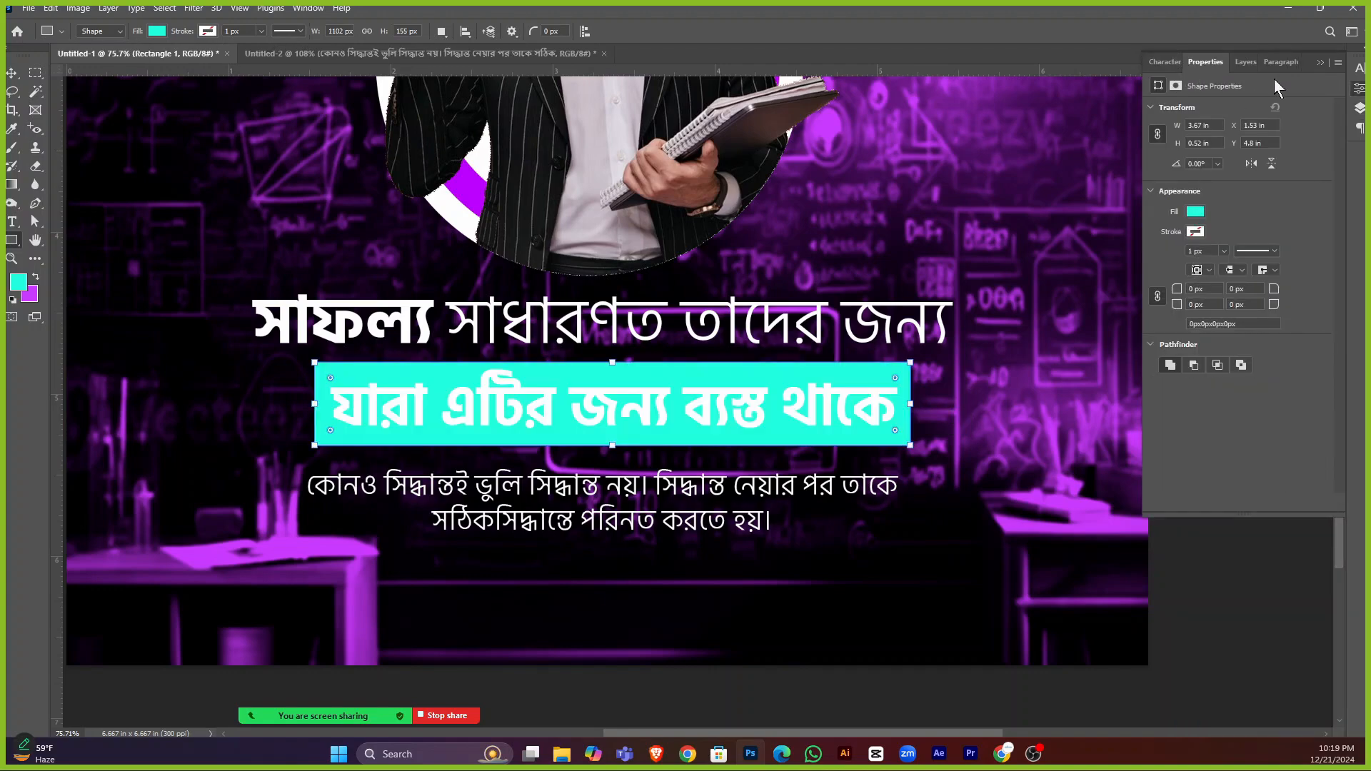
Fill the rectangle behind the second line with the recently used bright purple, bc00ff.
click(1195, 212)
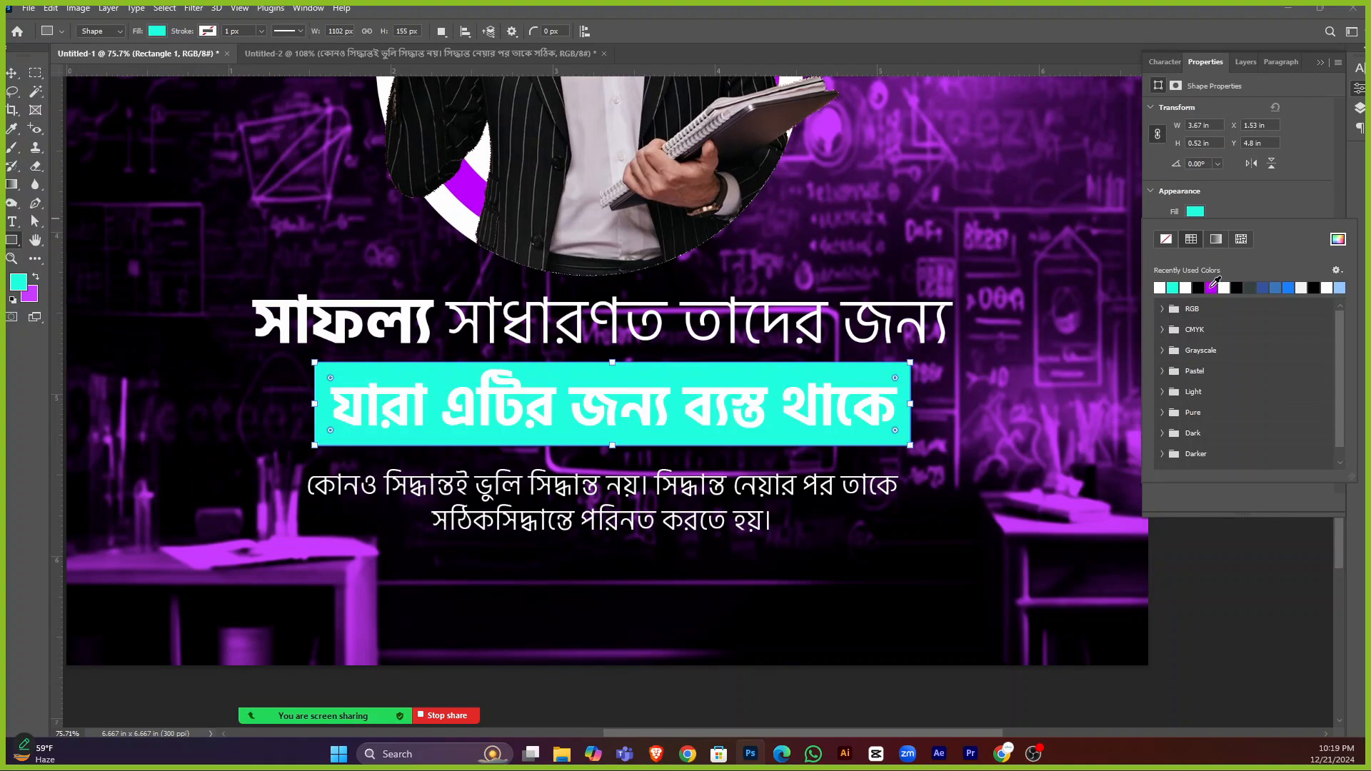
click(1213, 285)
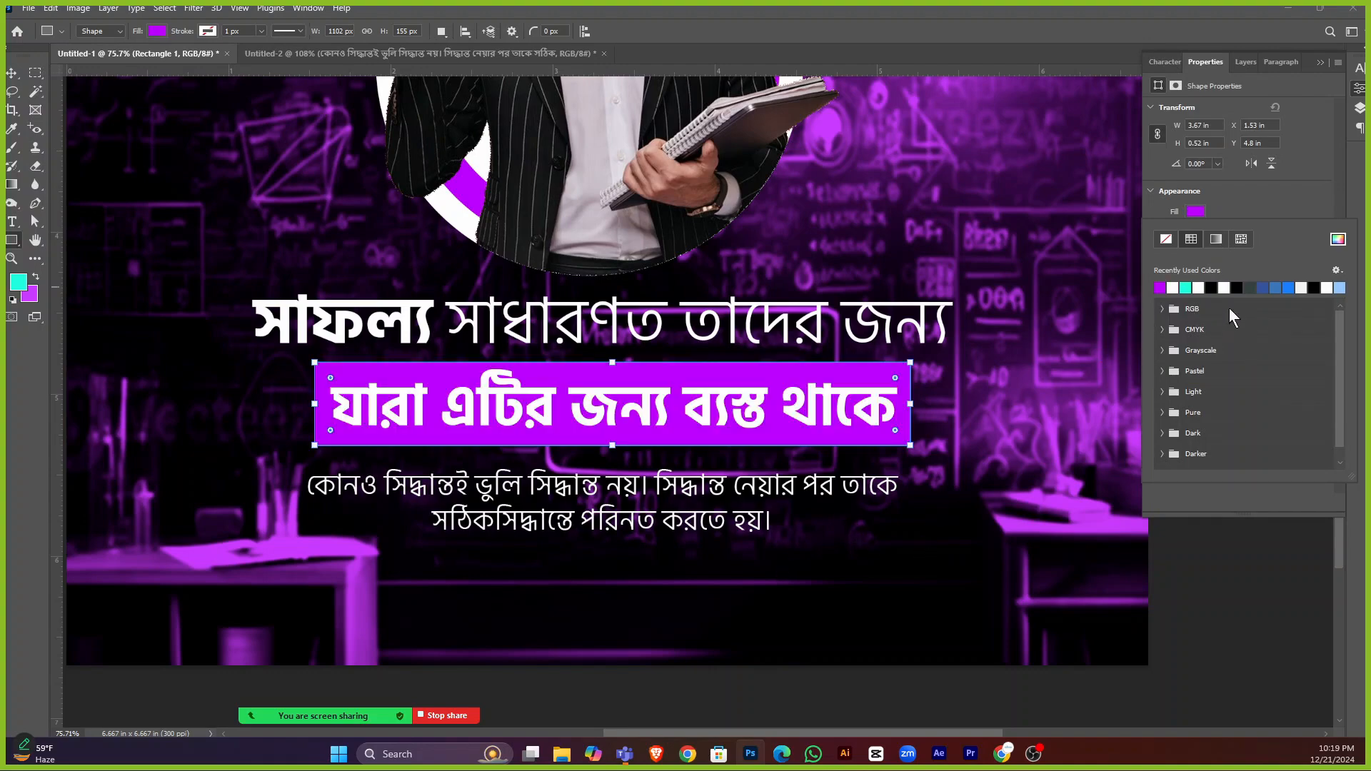
click(1320, 63)
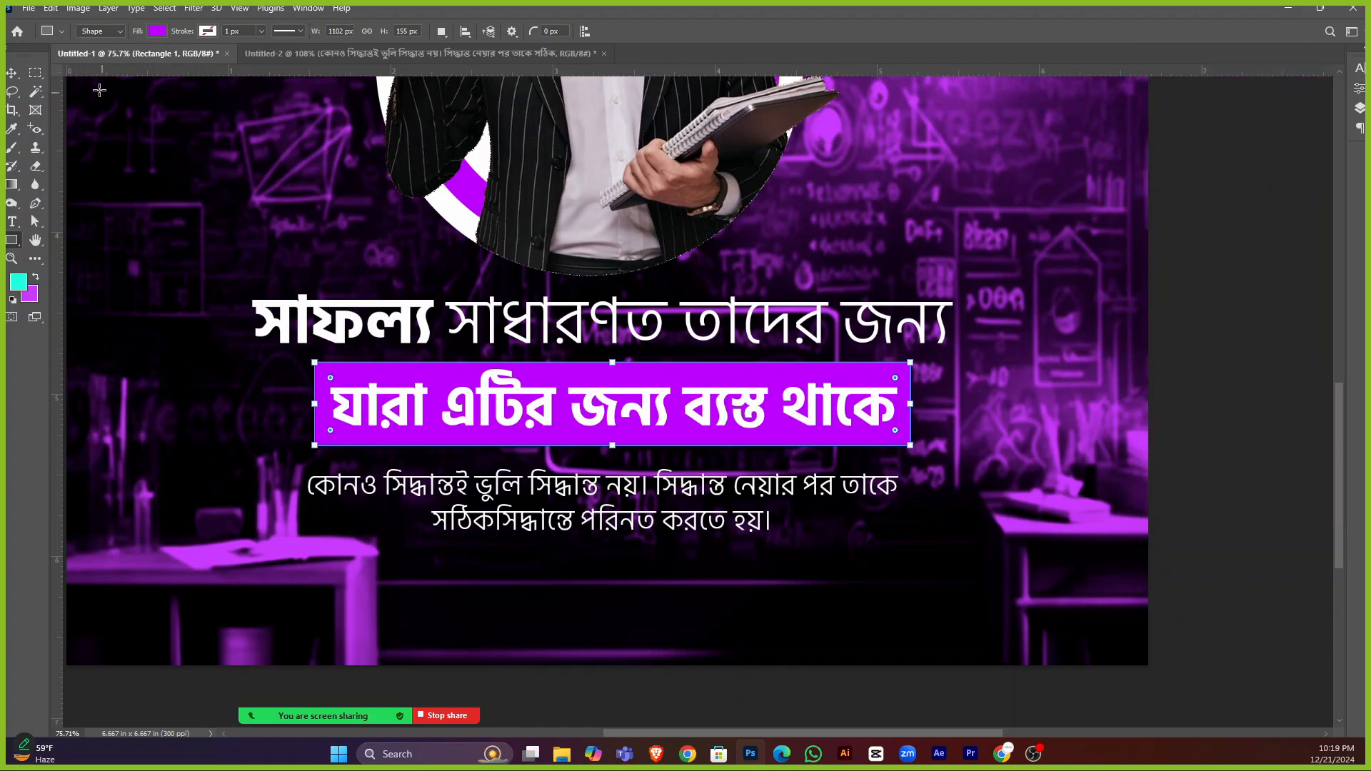
click(13, 72)
scroll(383, 296, up, 2)
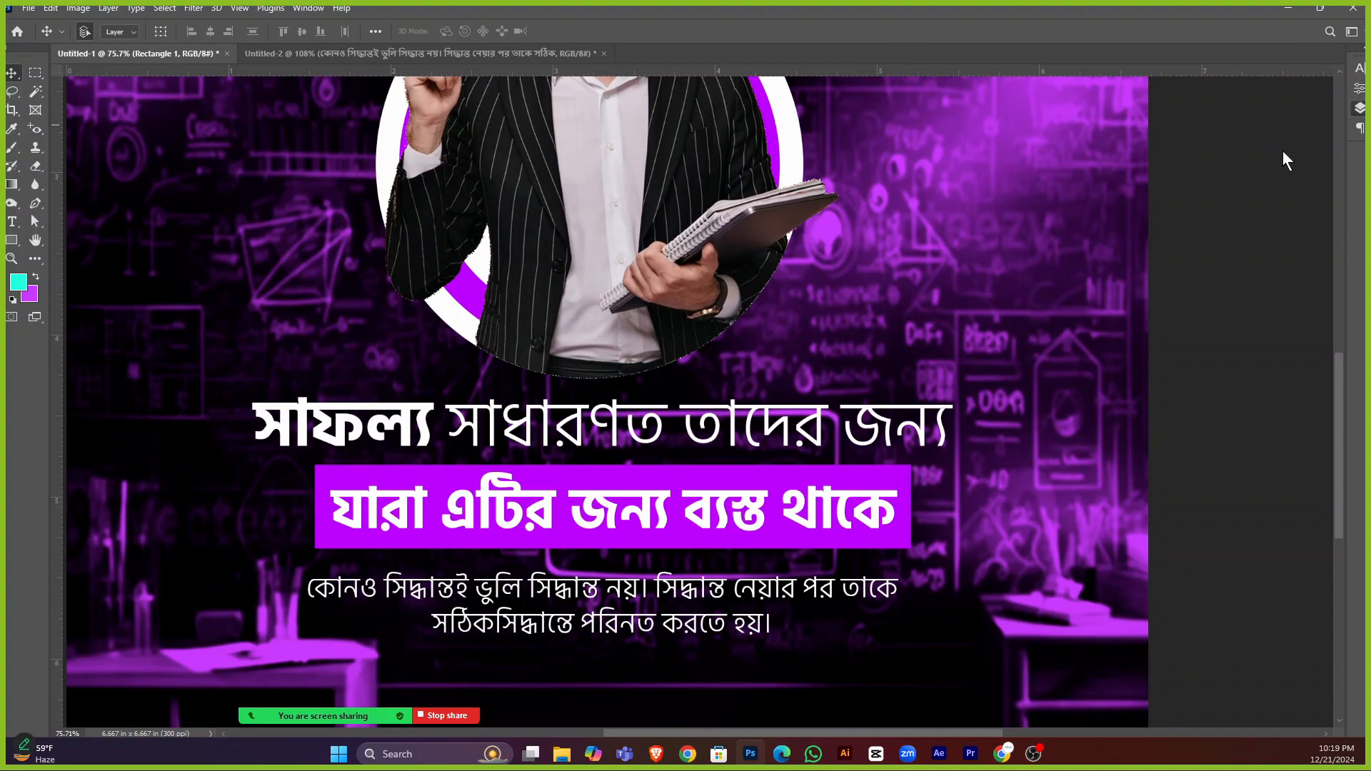
Darken the rectangle's fill colour to the deeper purple 950dc6.
key(F7)
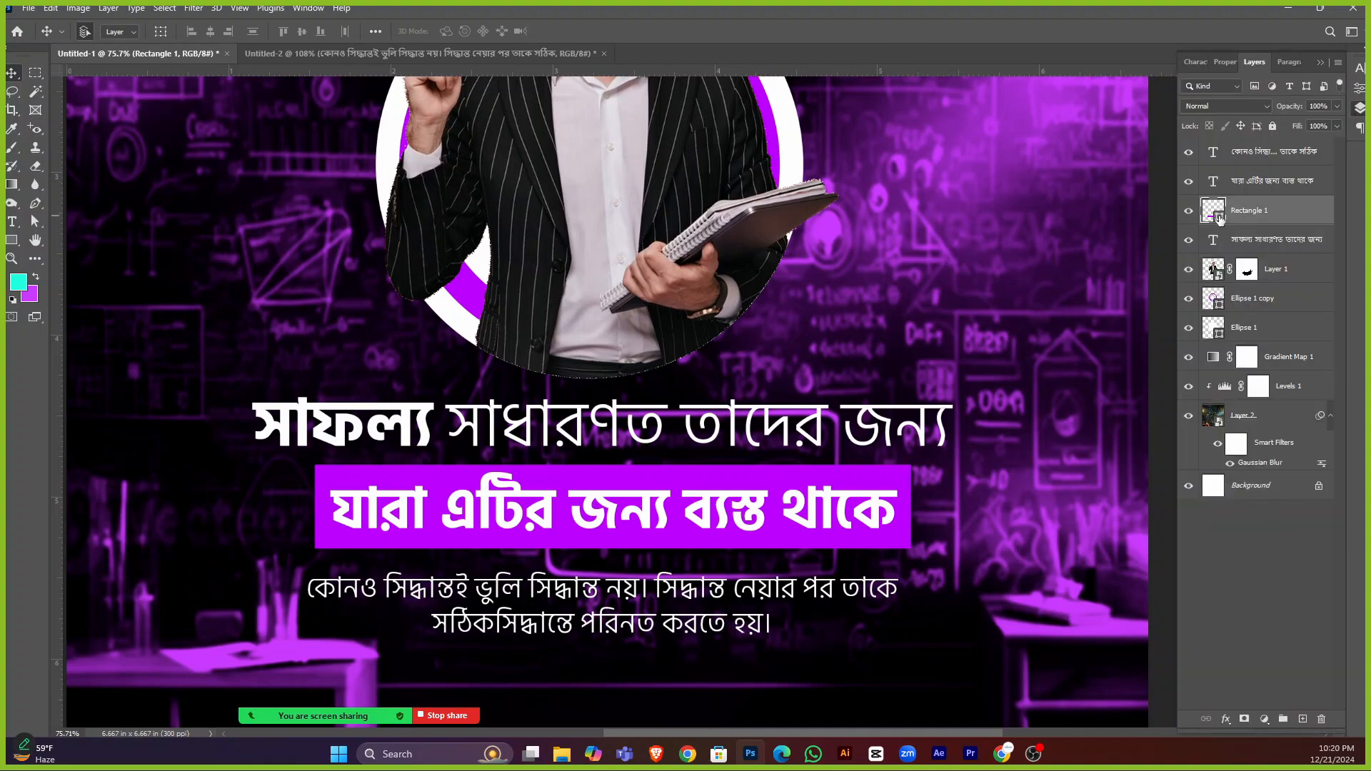
double_click(1213, 211)
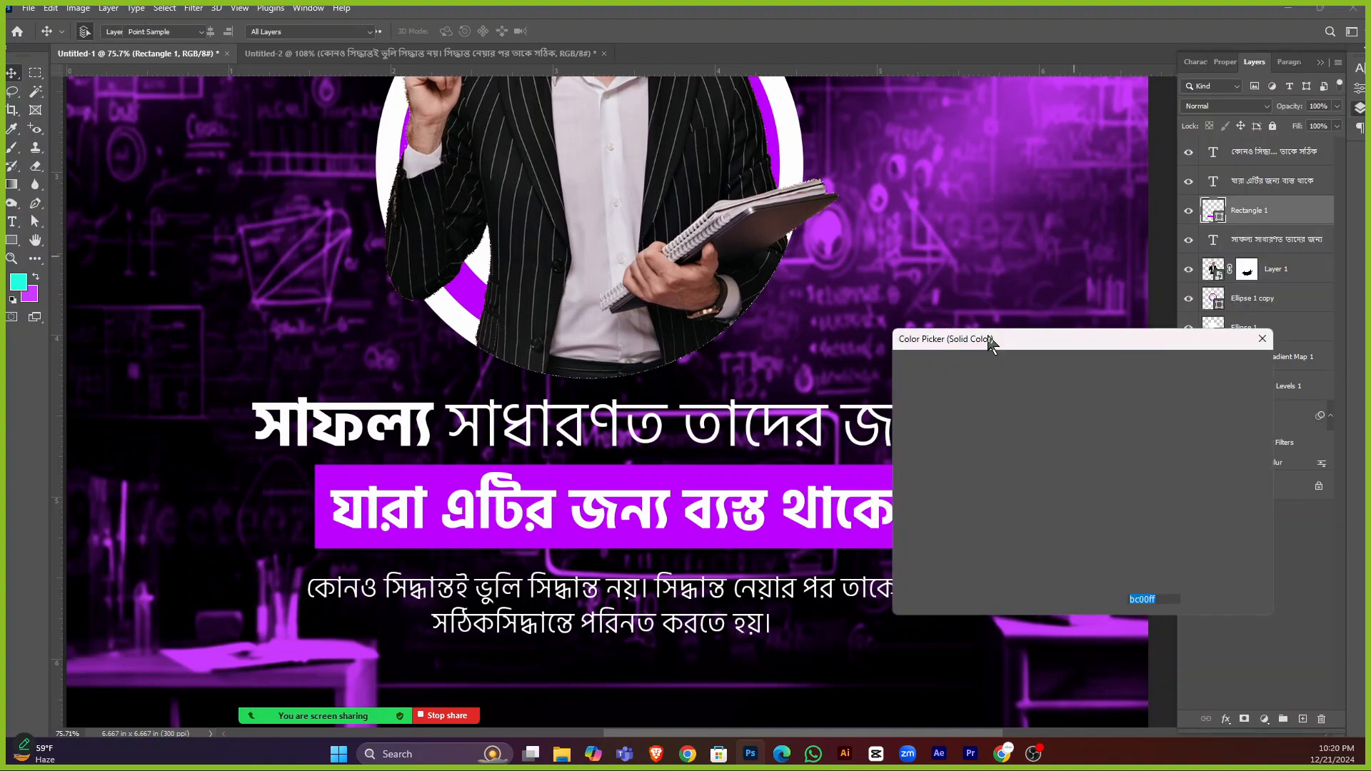
mouse_move(1155, 550)
mouse_down()
mouse_move(1159, 592)
mouse_move(1168, 534)
mouse_up()
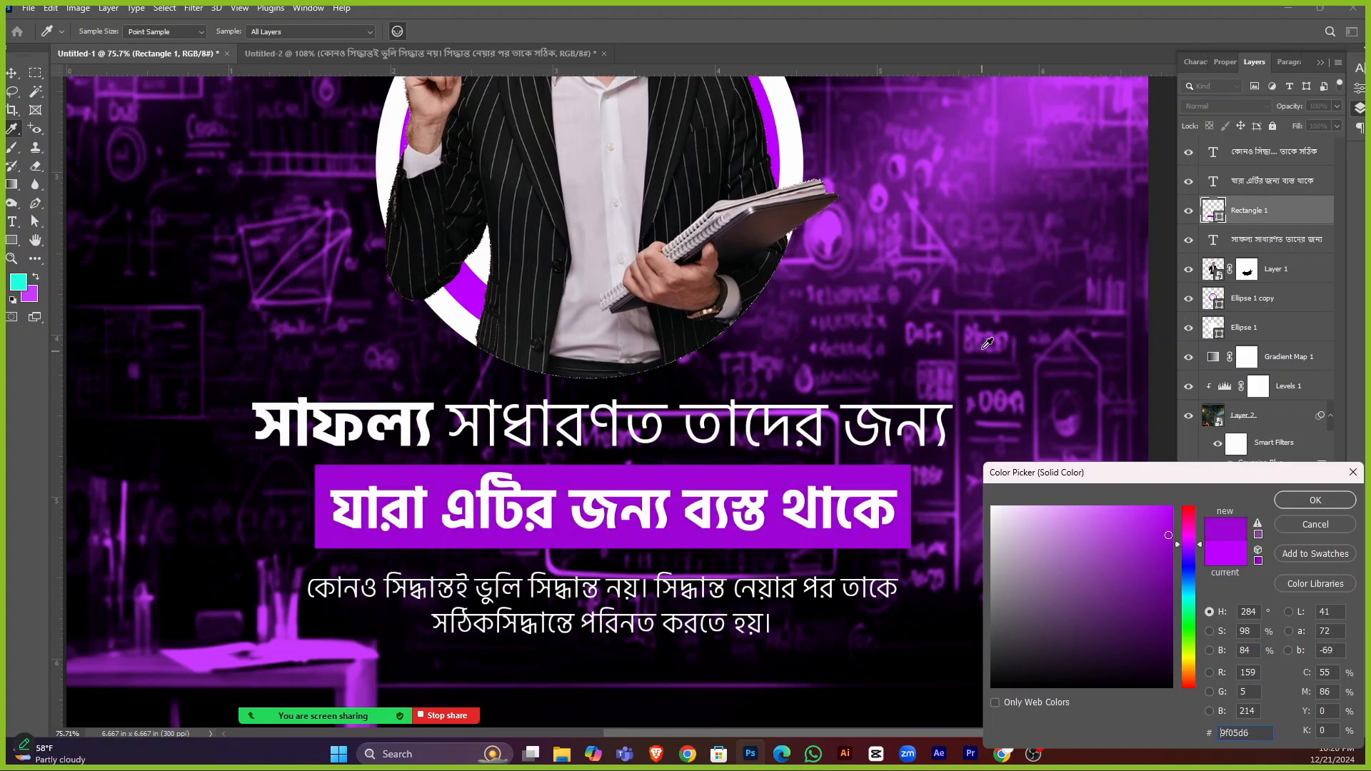
drag(988, 343, 984, 329)
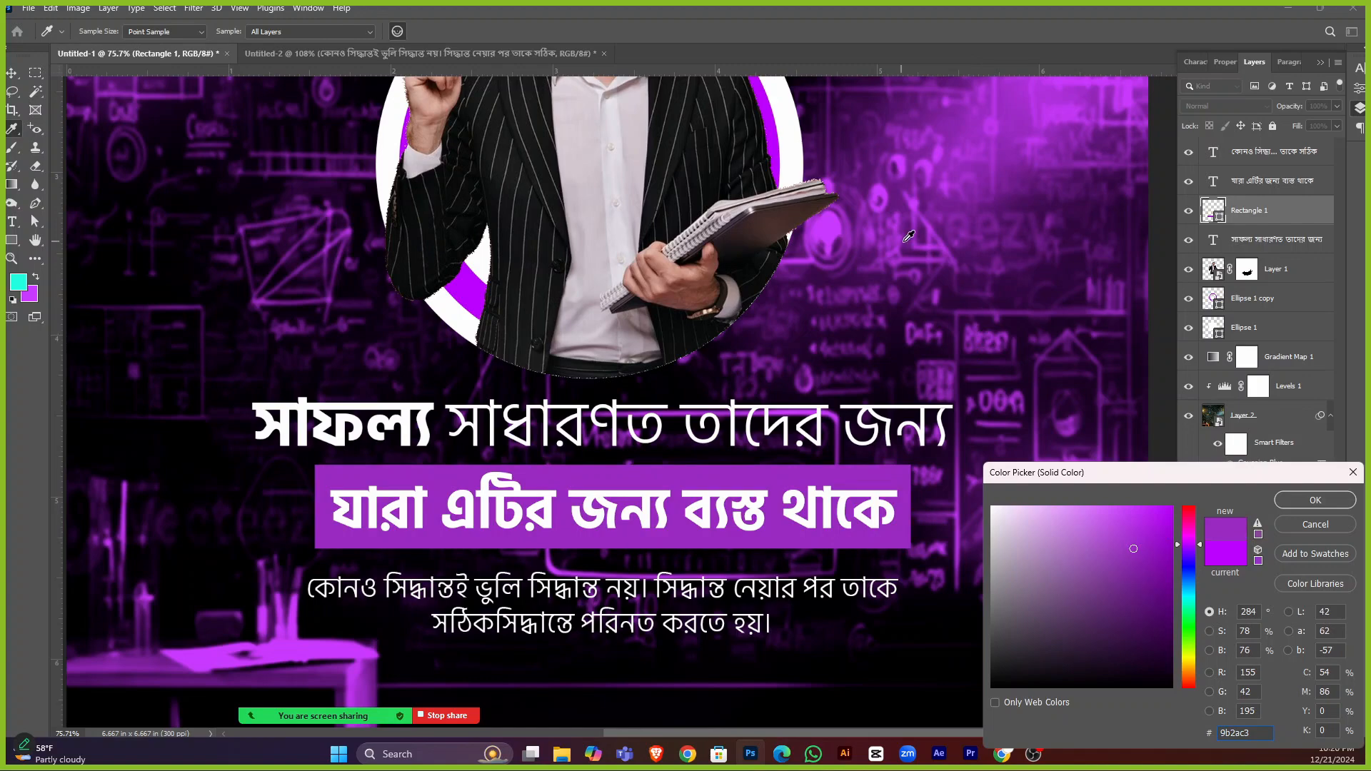
drag(924, 253, 926, 254)
drag(1157, 554, 1165, 640)
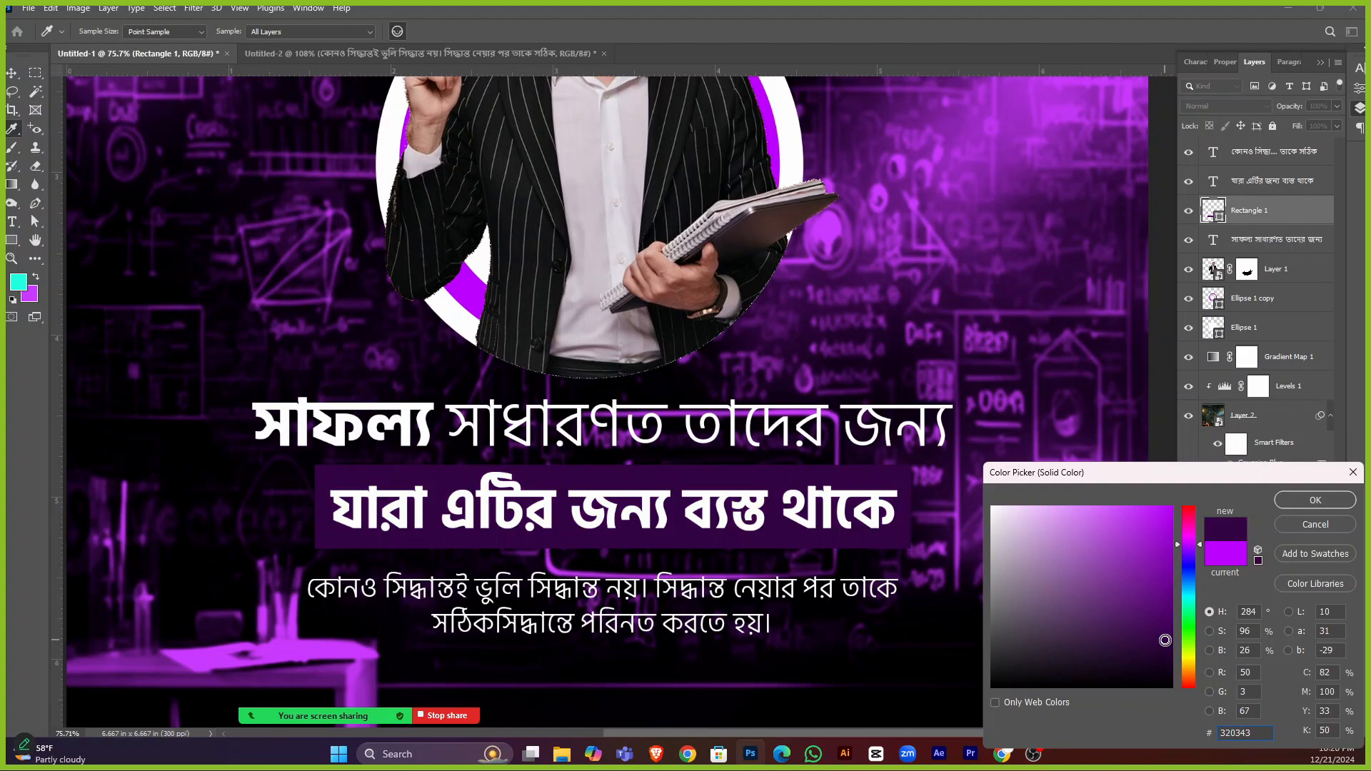
mouse_move(1149, 577)
mouse_down()
mouse_move(1164, 552)
mouse_move(1170, 572)
mouse_move(1161, 547)
mouse_move(1180, 538)
mouse_up()
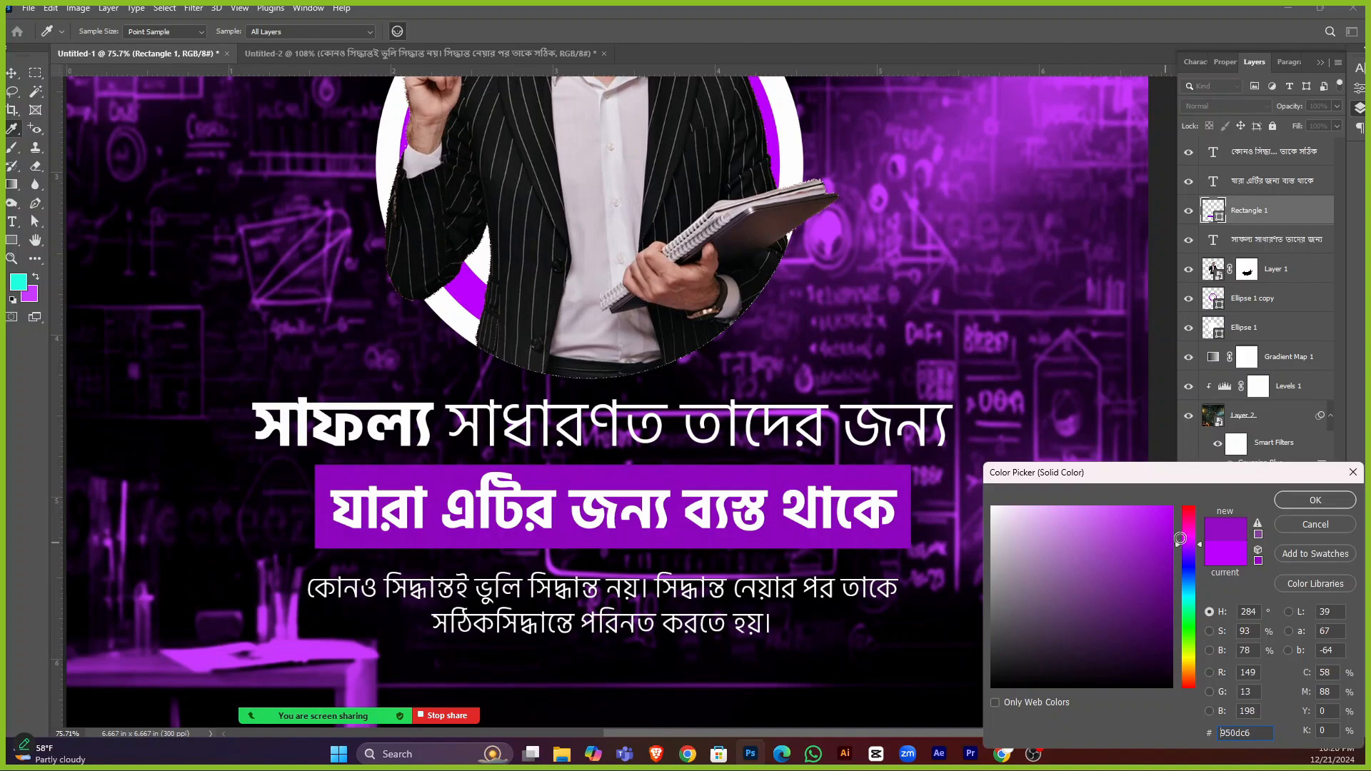
click(1326, 500)
Transform the purple rectangle to about 63% of its height and trim both ends slightly, leaving a slim strip behind the second line.
scroll(621, 449, down, 3)
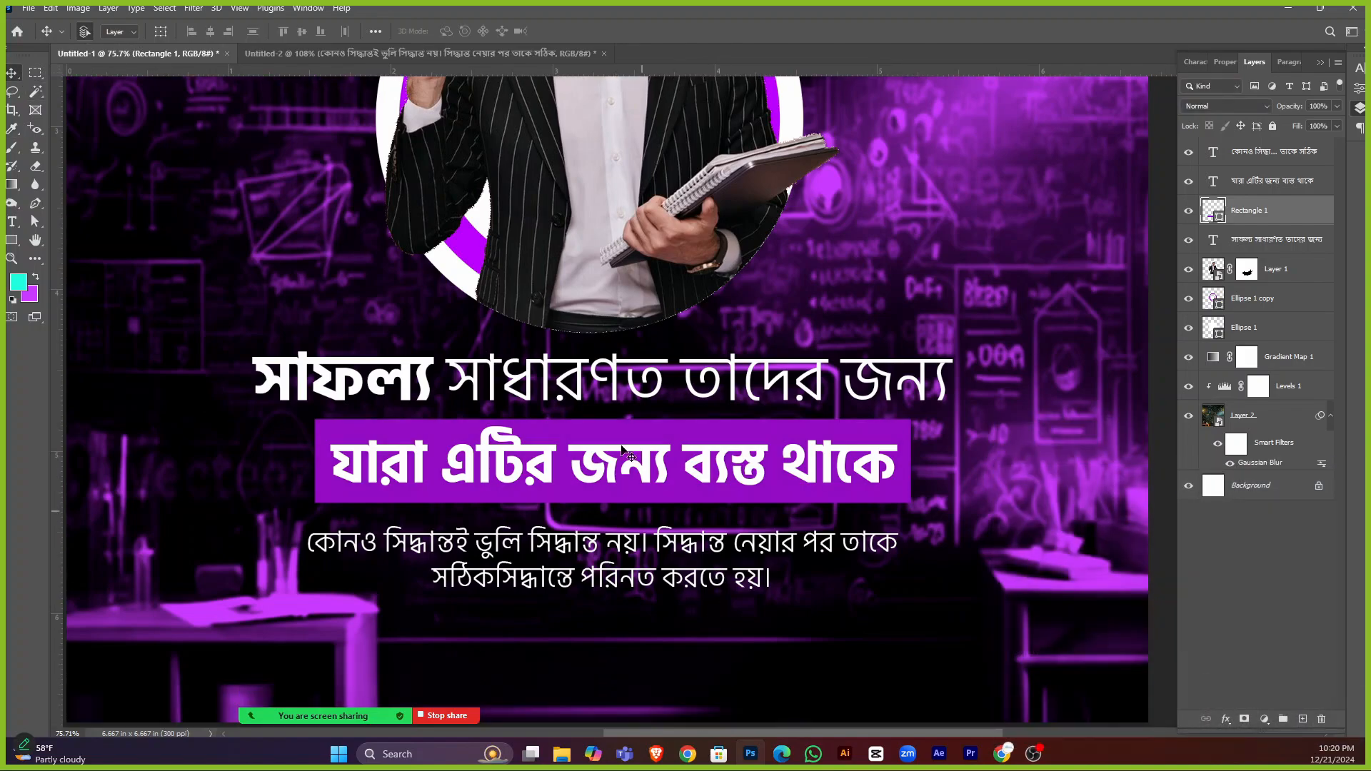
scroll(689, 474, up, 4)
scroll(699, 464, down, 3)
scroll(700, 461, up, 2)
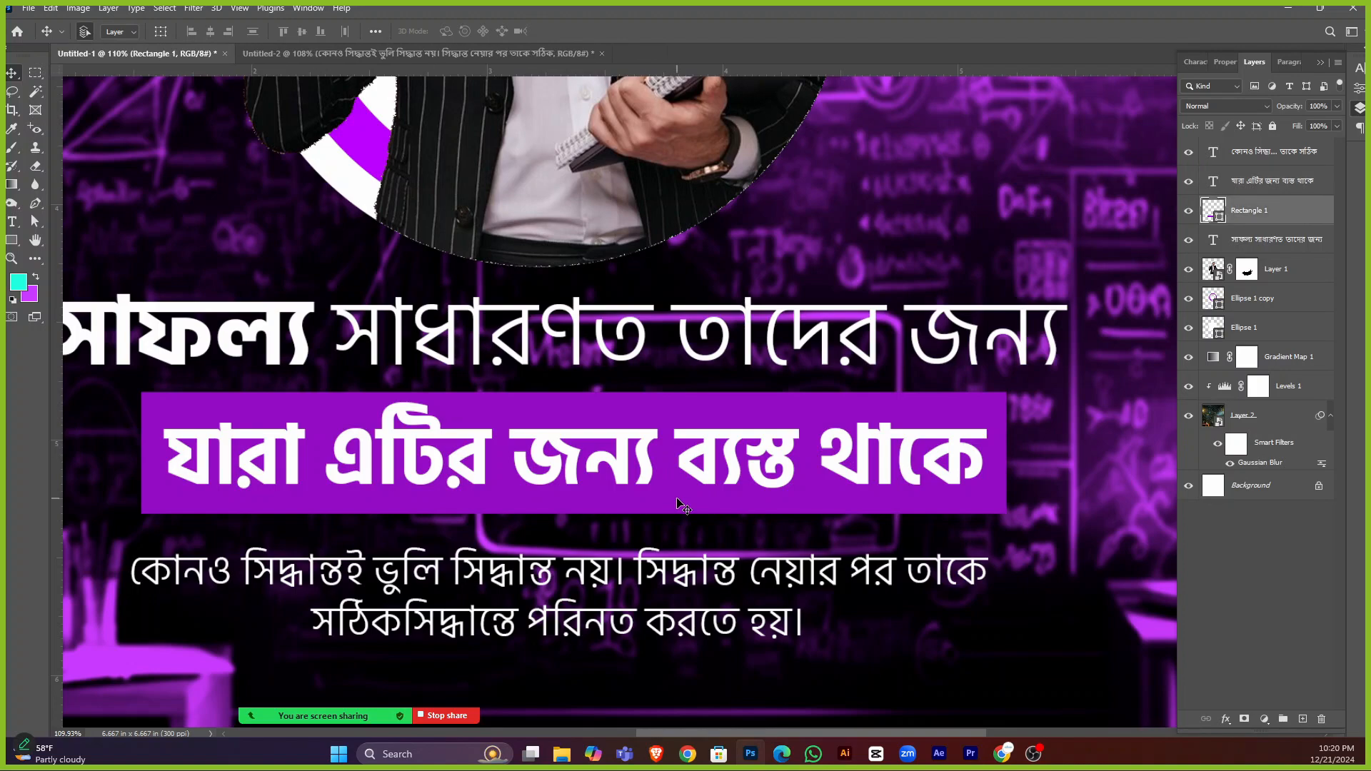
key(ctrl+t)
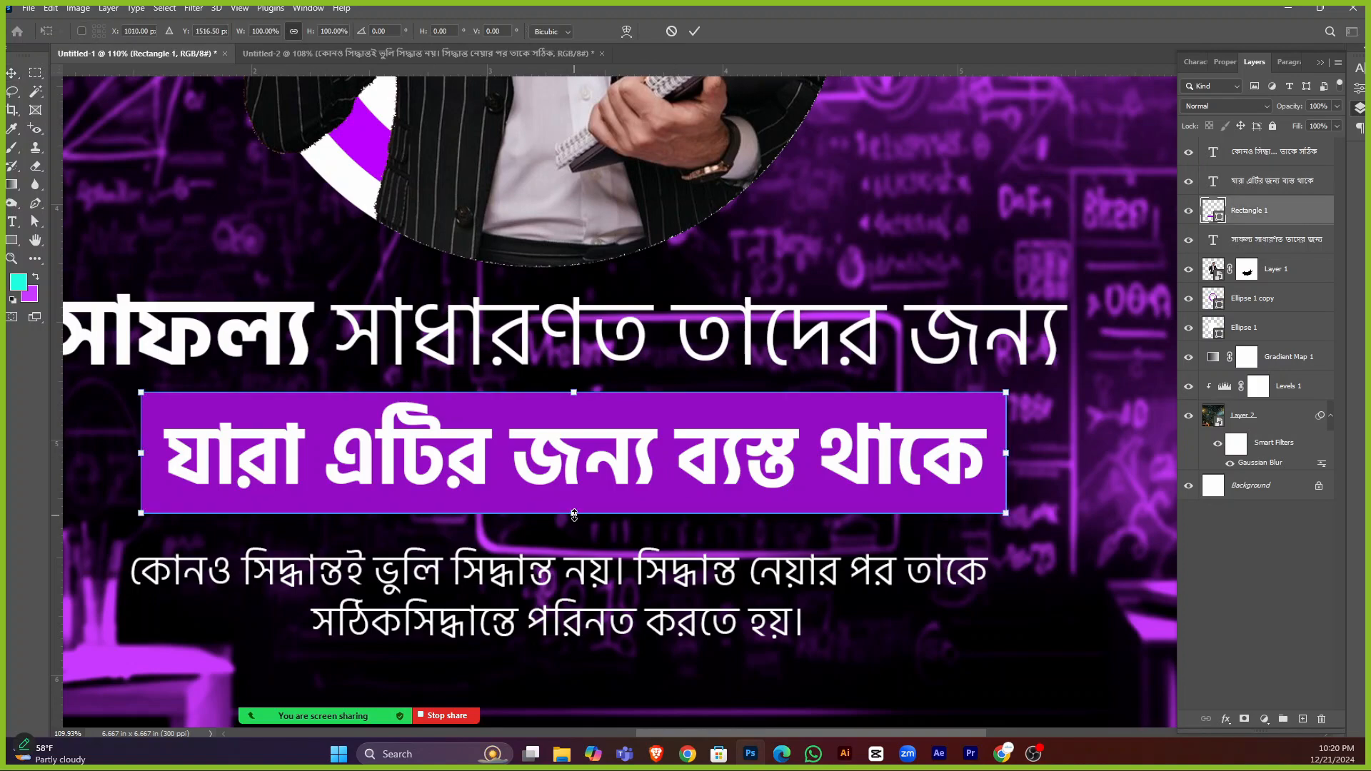
drag(574, 514, 578, 481)
drag(573, 394, 573, 410)
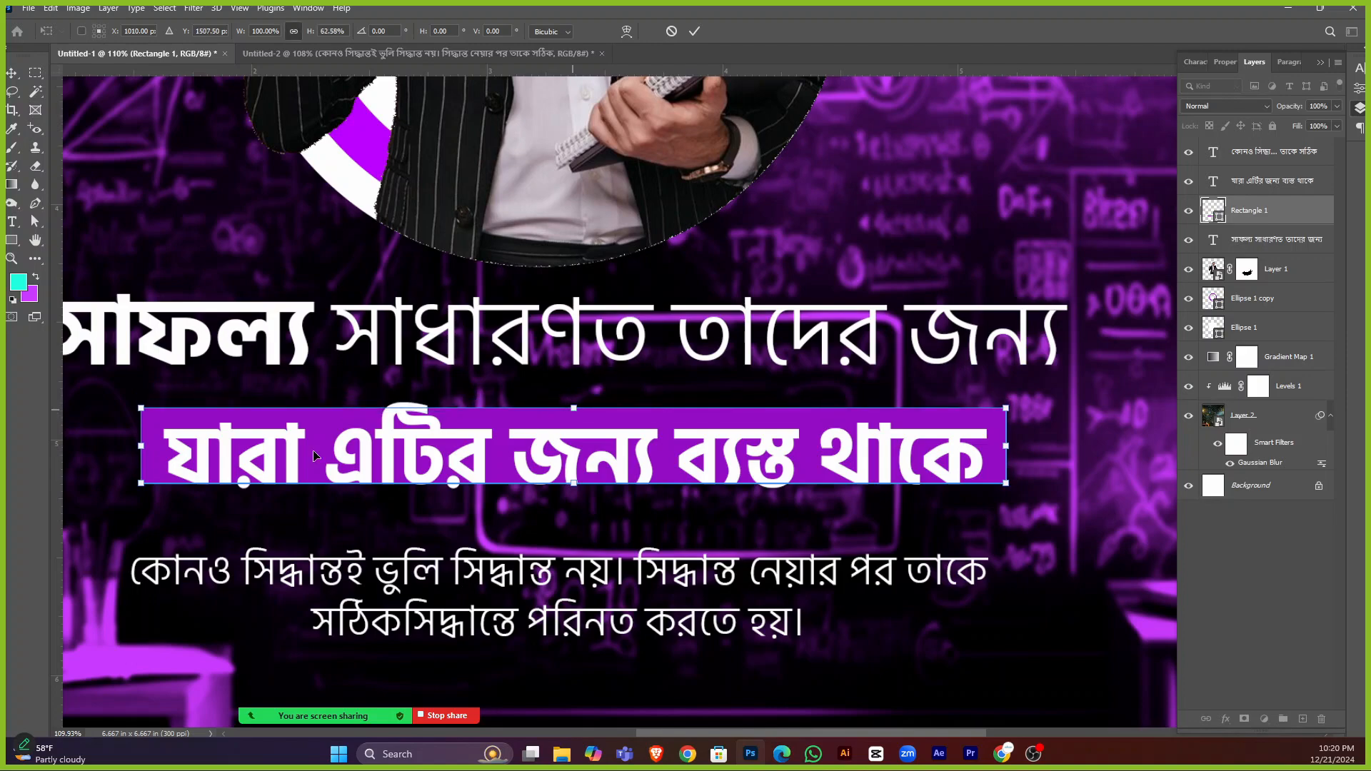
drag(144, 446, 149, 447)
drag(1007, 446, 1004, 445)
key(Return)
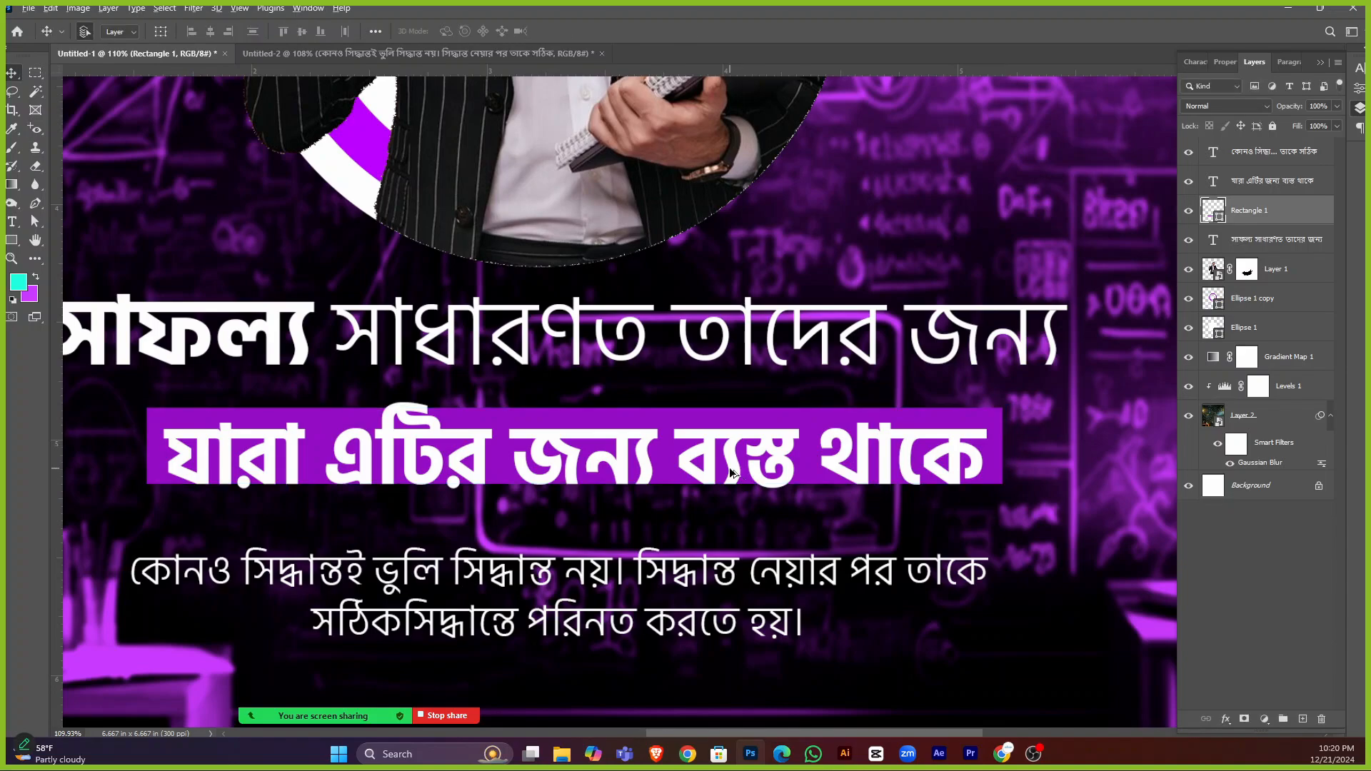
Add a Gradient Overlay to the second-line text layer using the light silver-white gradient preset.
scroll(739, 475, up, 1)
click(735, 468)
scroll(736, 464, down, 2)
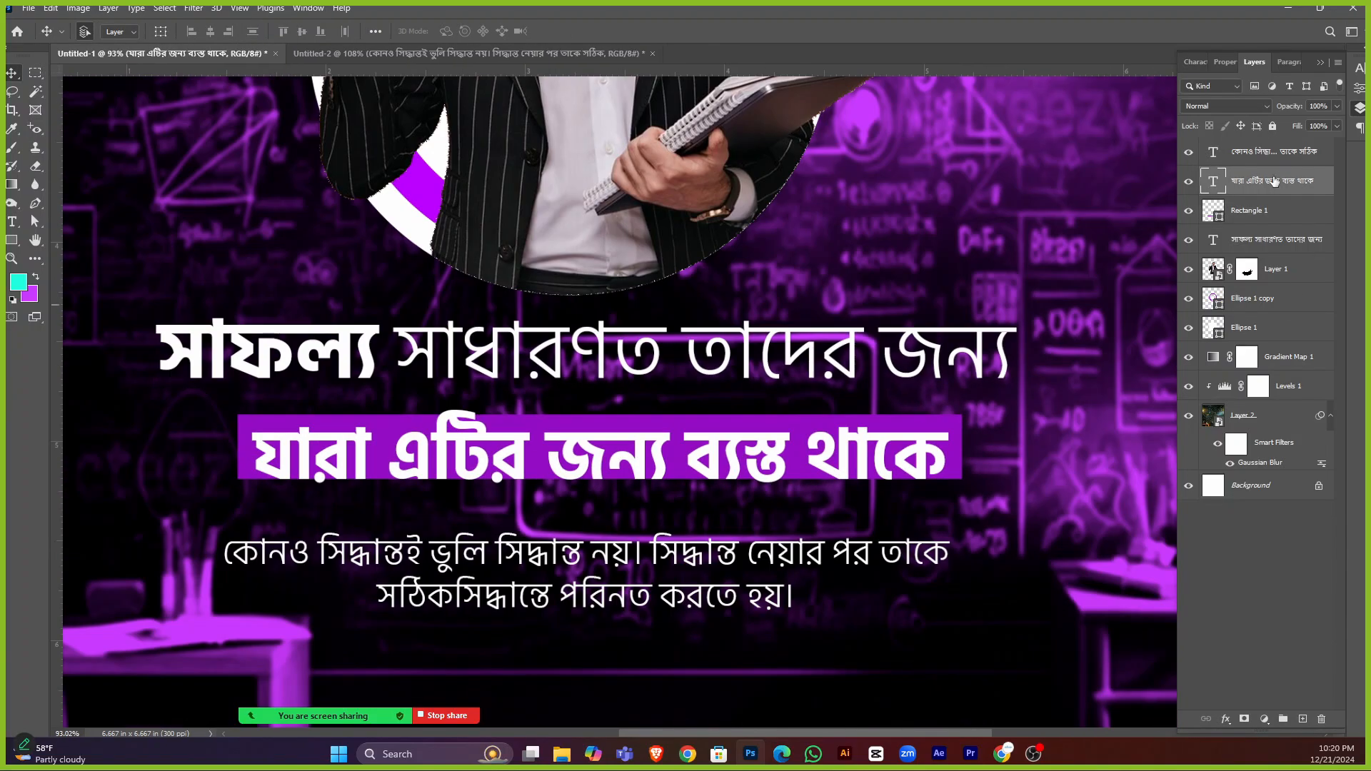
click(1226, 720)
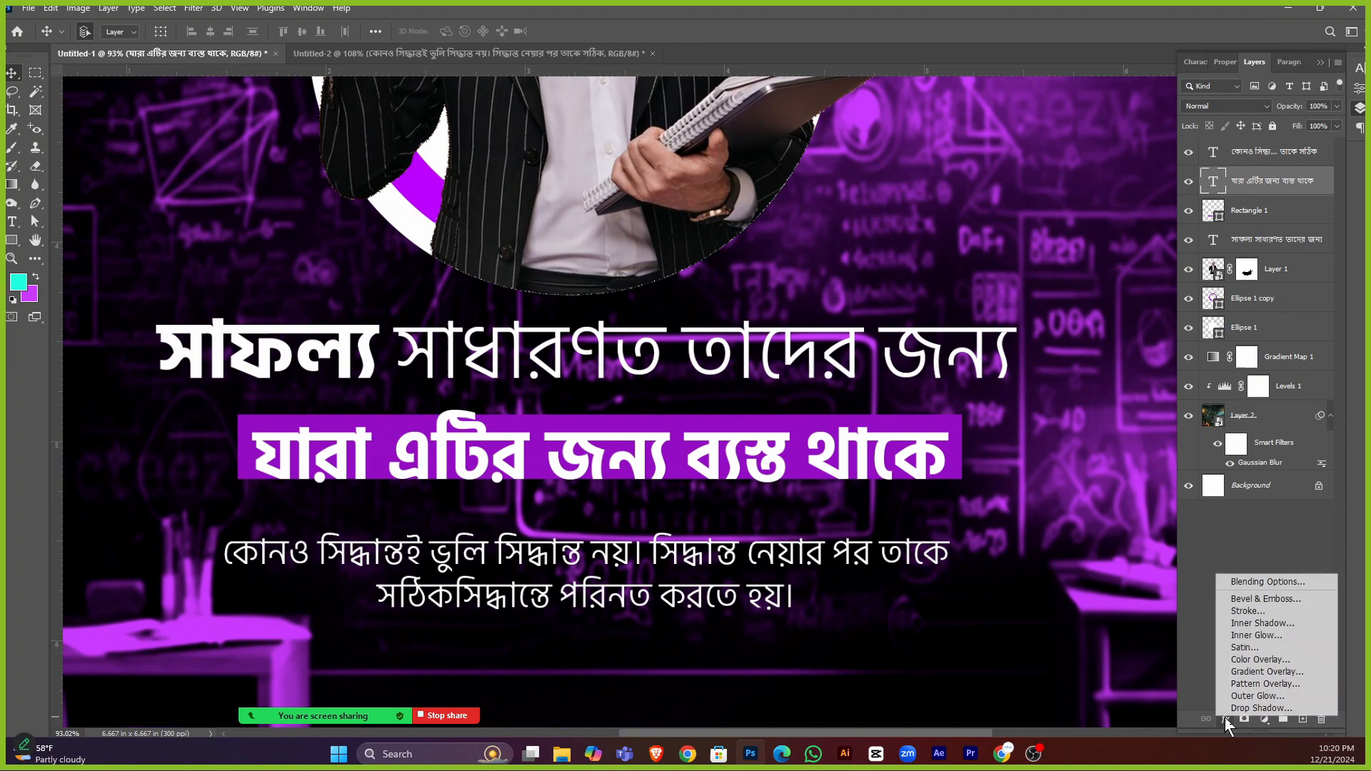
click(1266, 673)
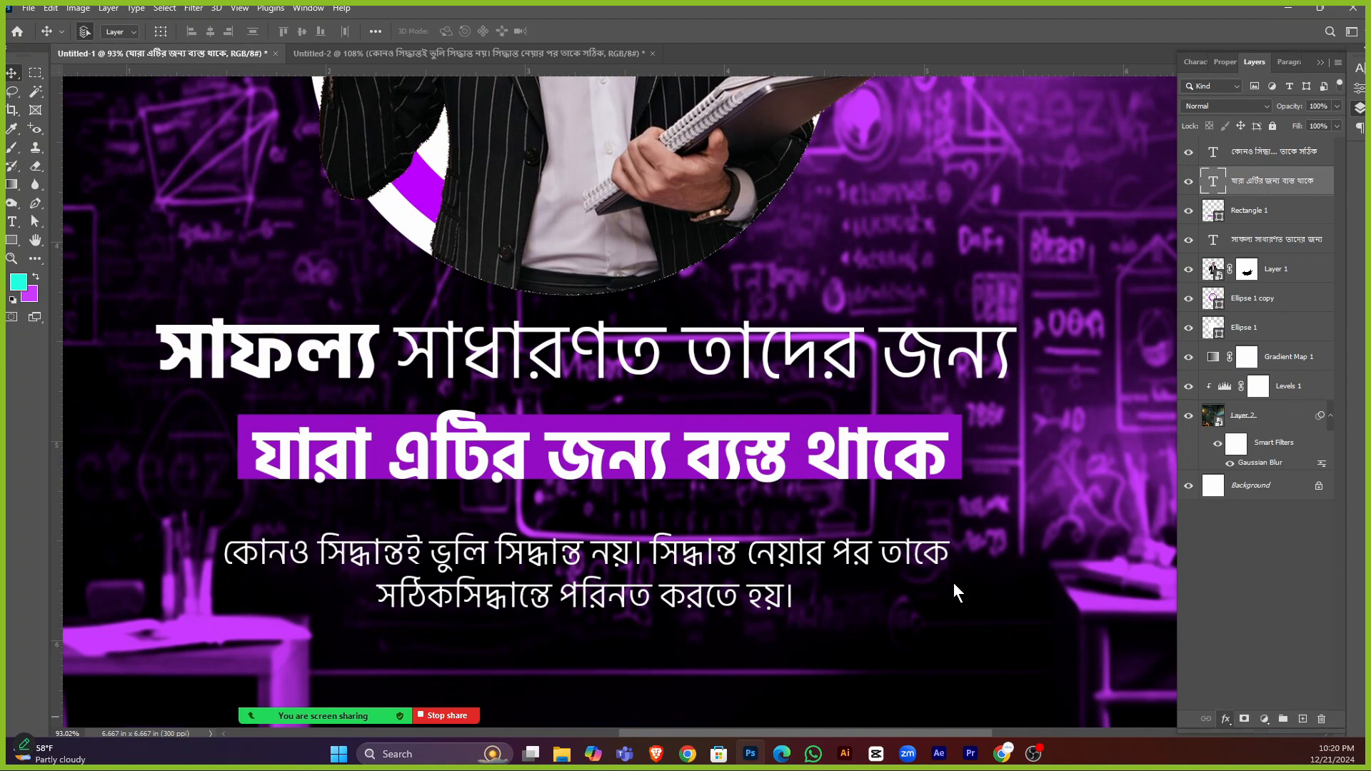
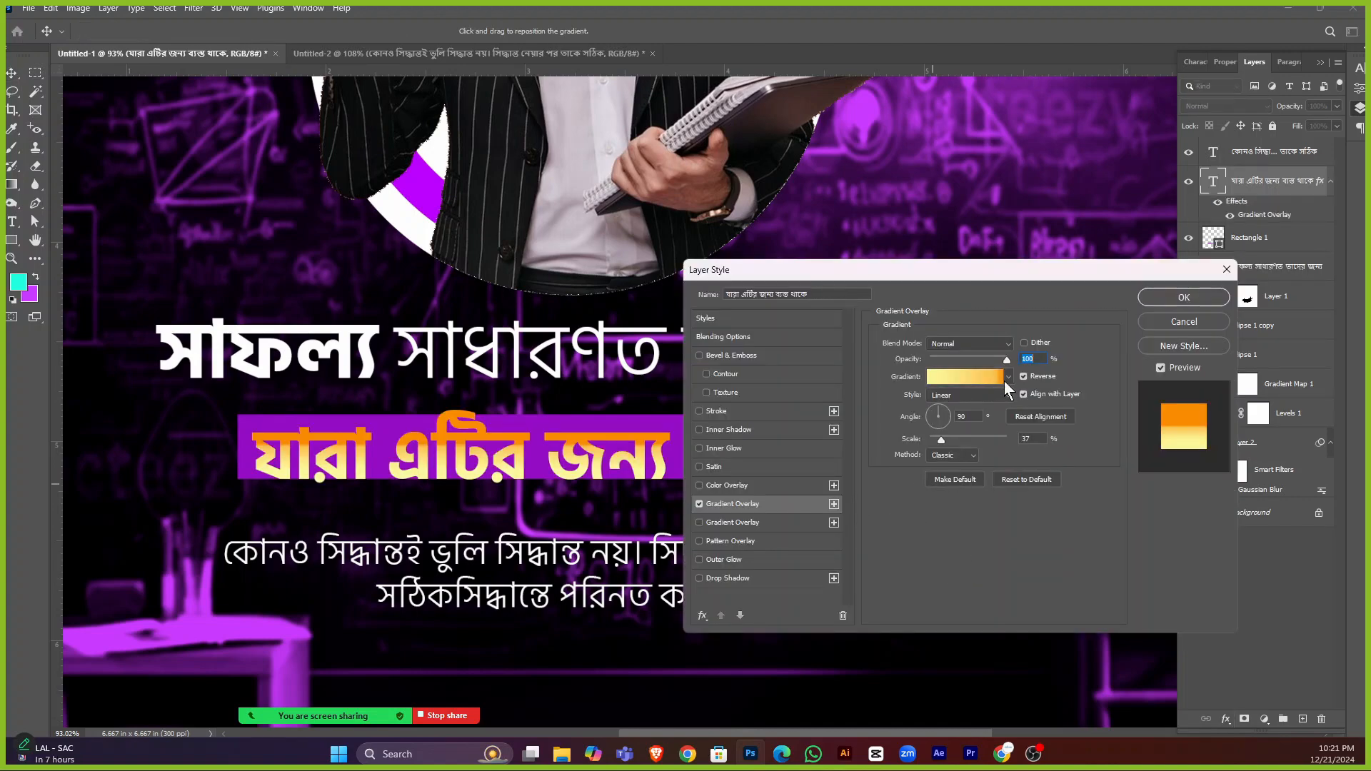
click(1006, 377)
scroll(942, 449, down, 5)
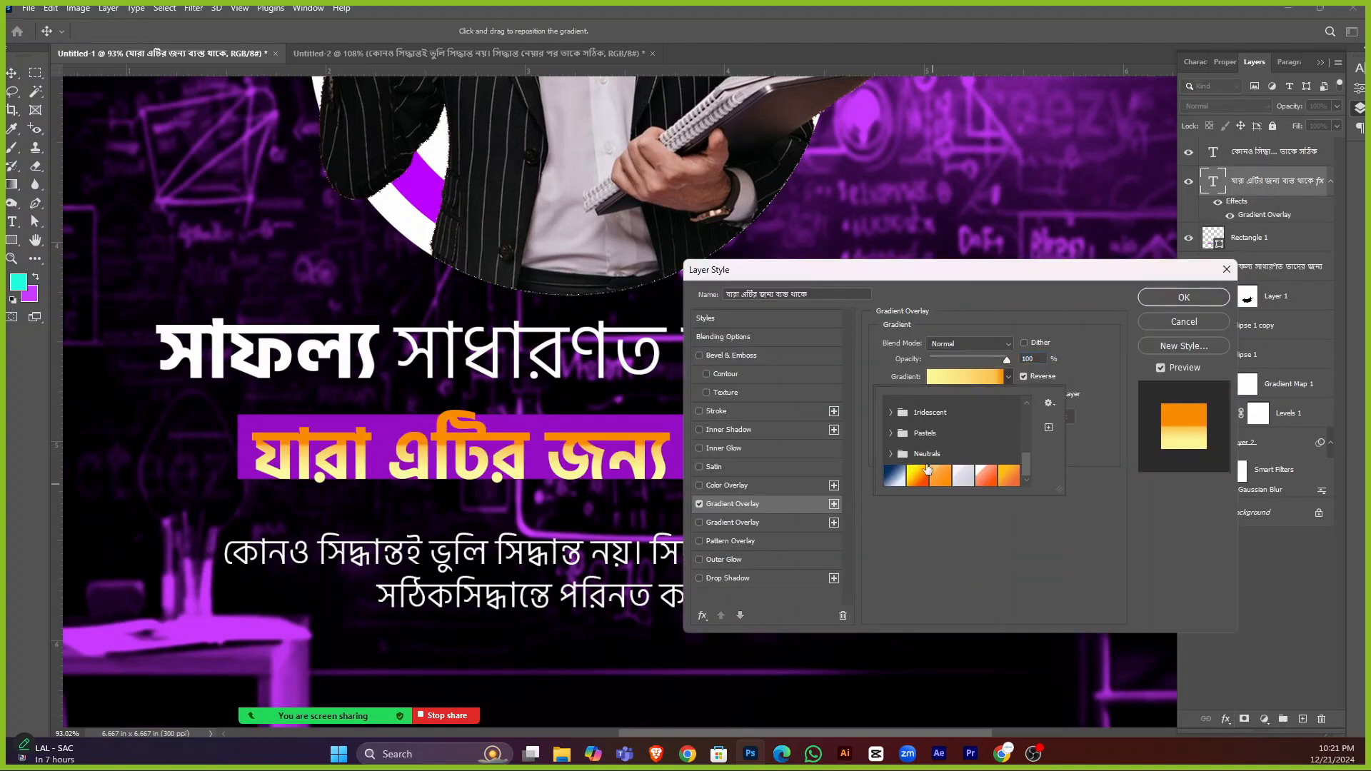
click(963, 475)
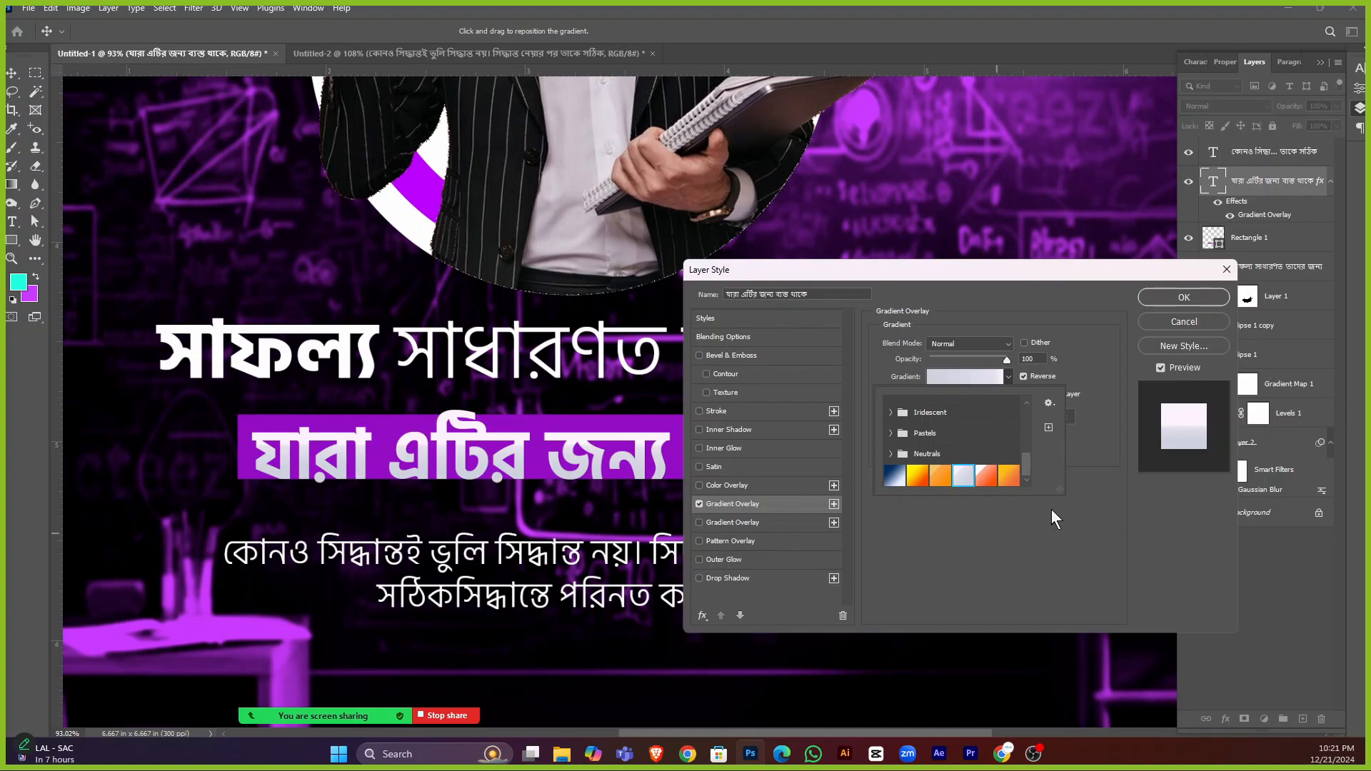
Reduce the second line's Gradient Overlay scale to 10% and apply the layer style.
drag(946, 274, 1068, 217)
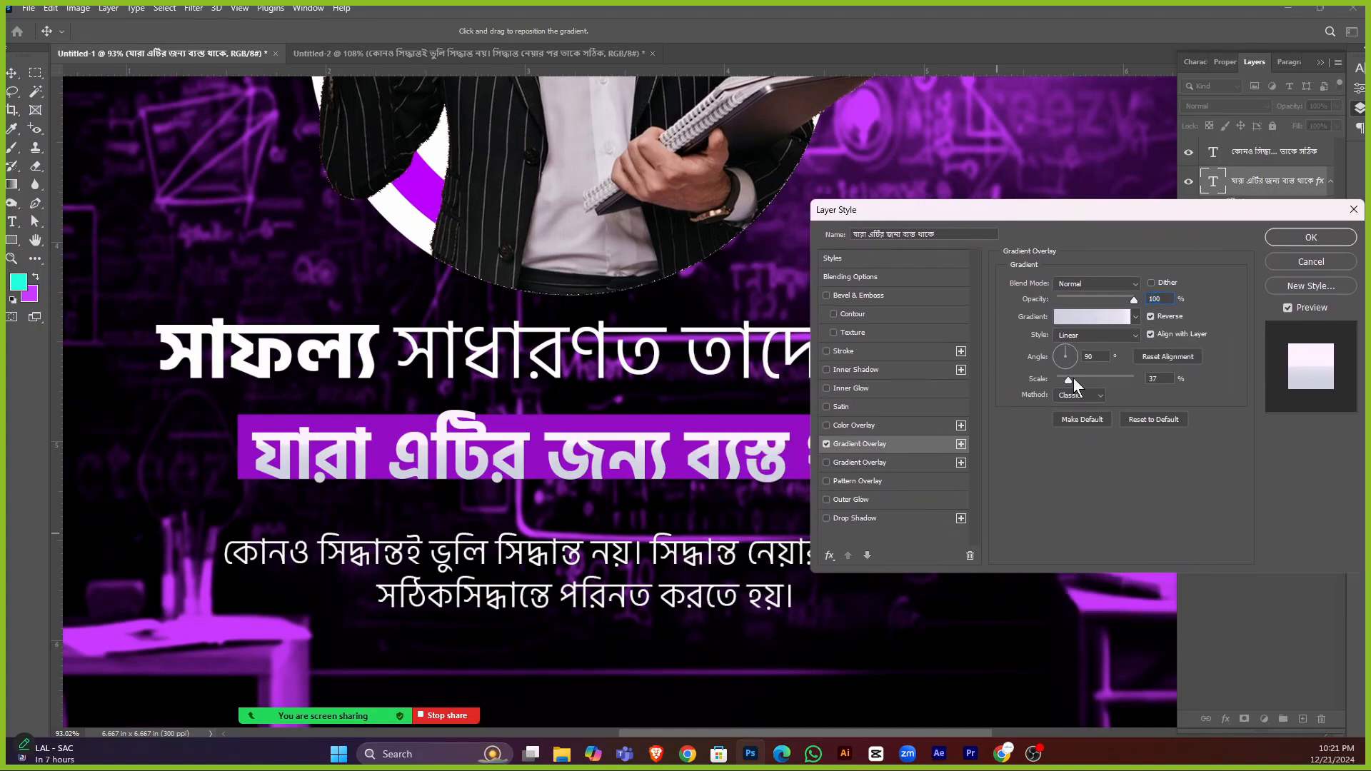
mouse_move(1072, 377)
mouse_down()
mouse_move(1098, 386)
mouse_move(1058, 385)
mouse_up()
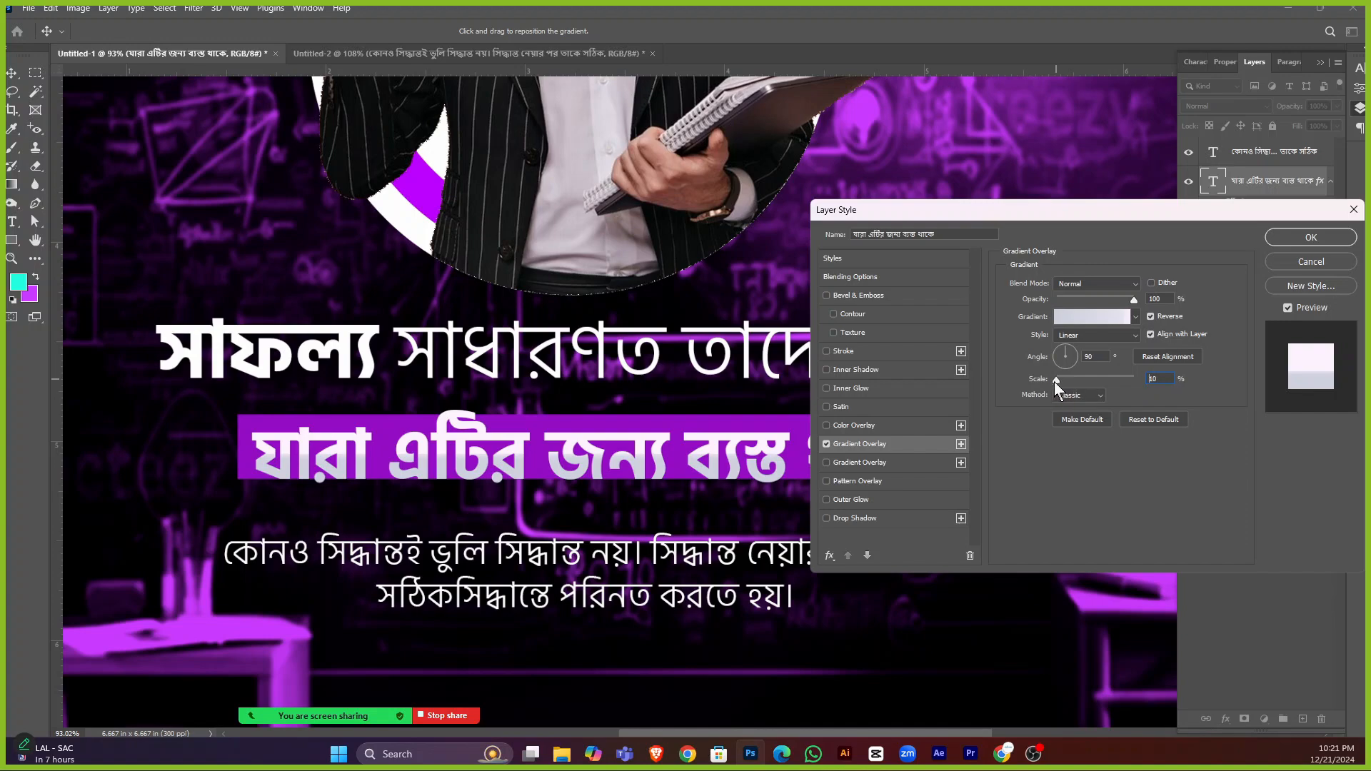
click(1312, 238)
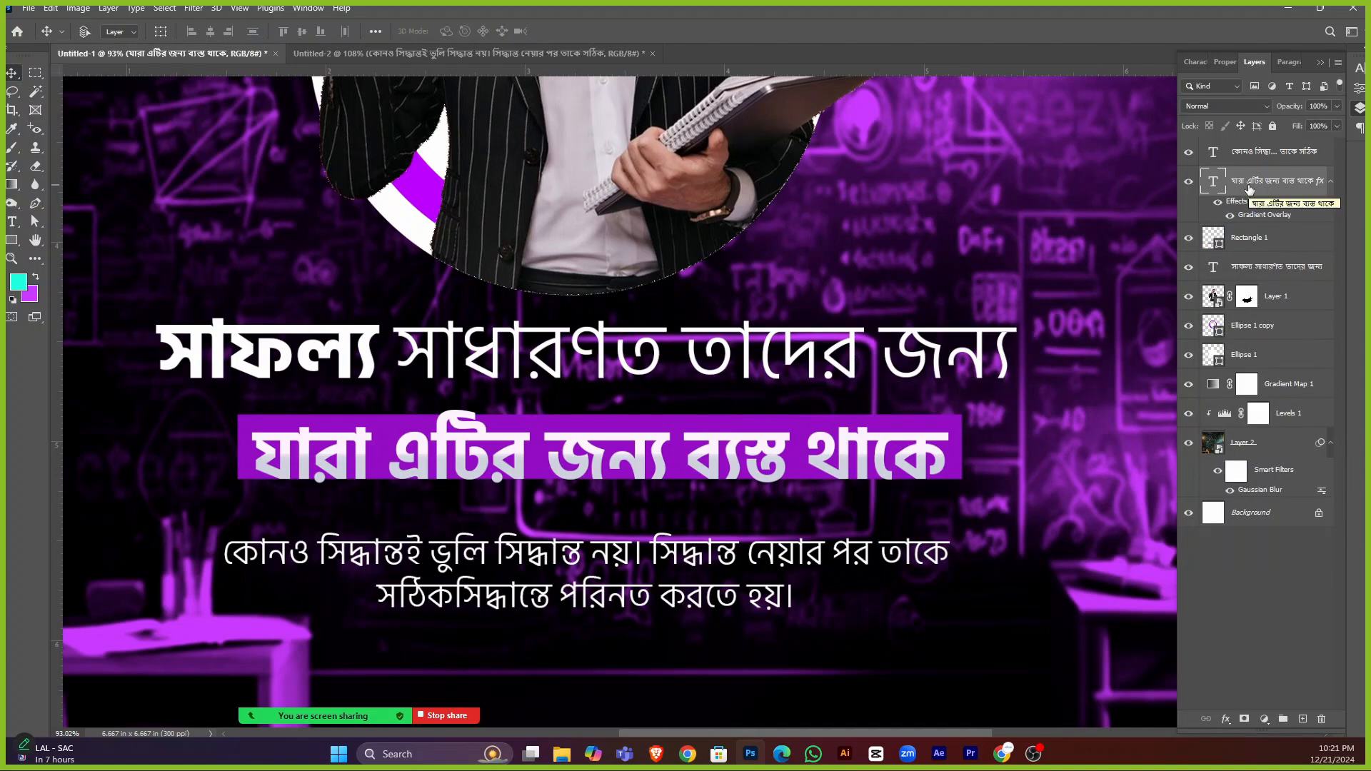
Duplicate the second-line text layer and clear the layer style from the original beneath the copy.
key(ctrl+j)
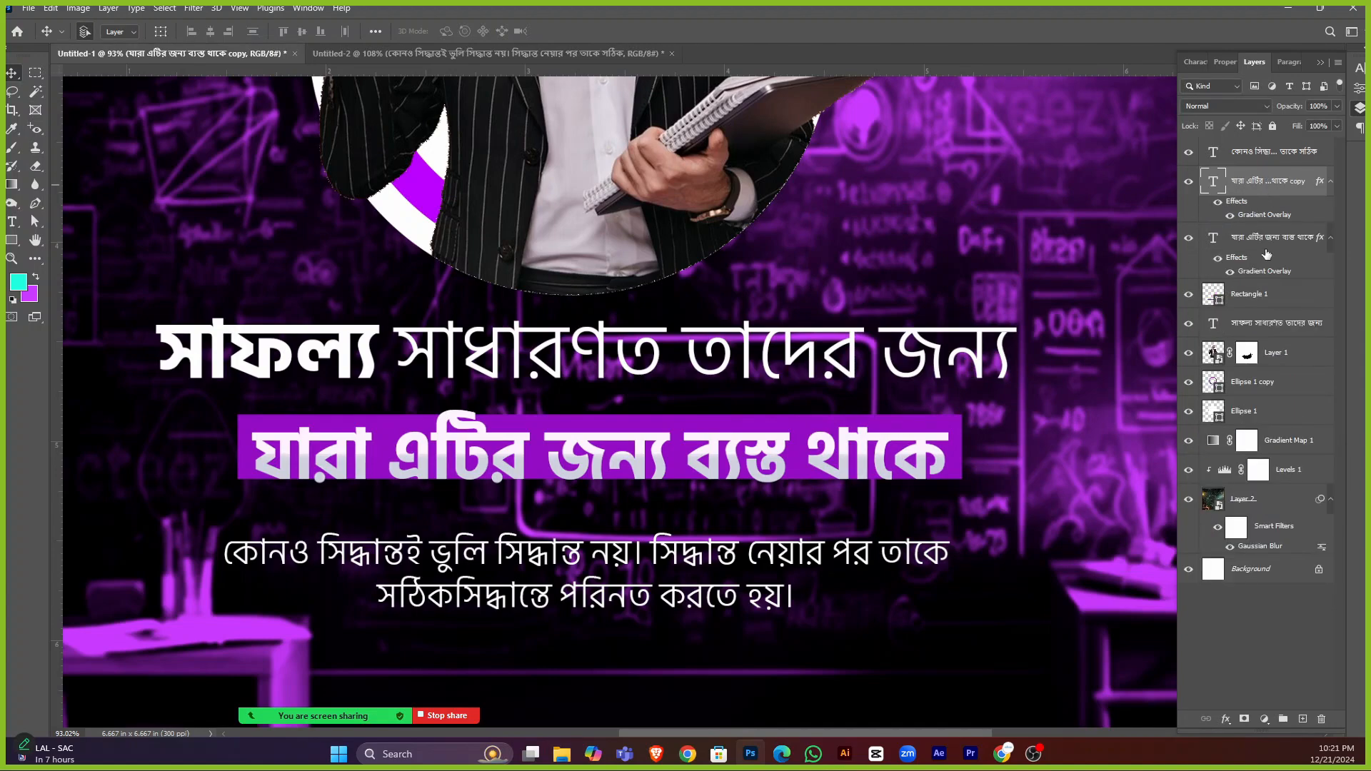
right_click(1304, 243)
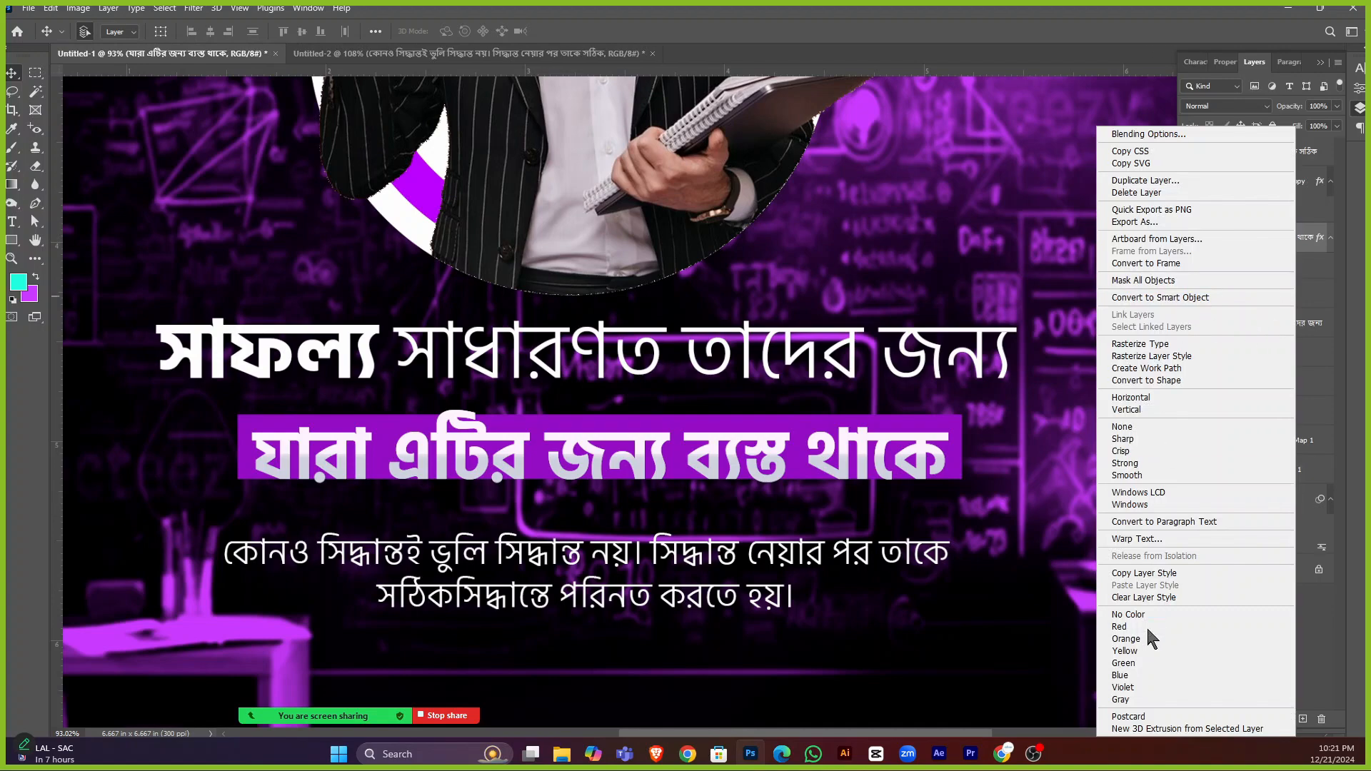
click(1171, 598)
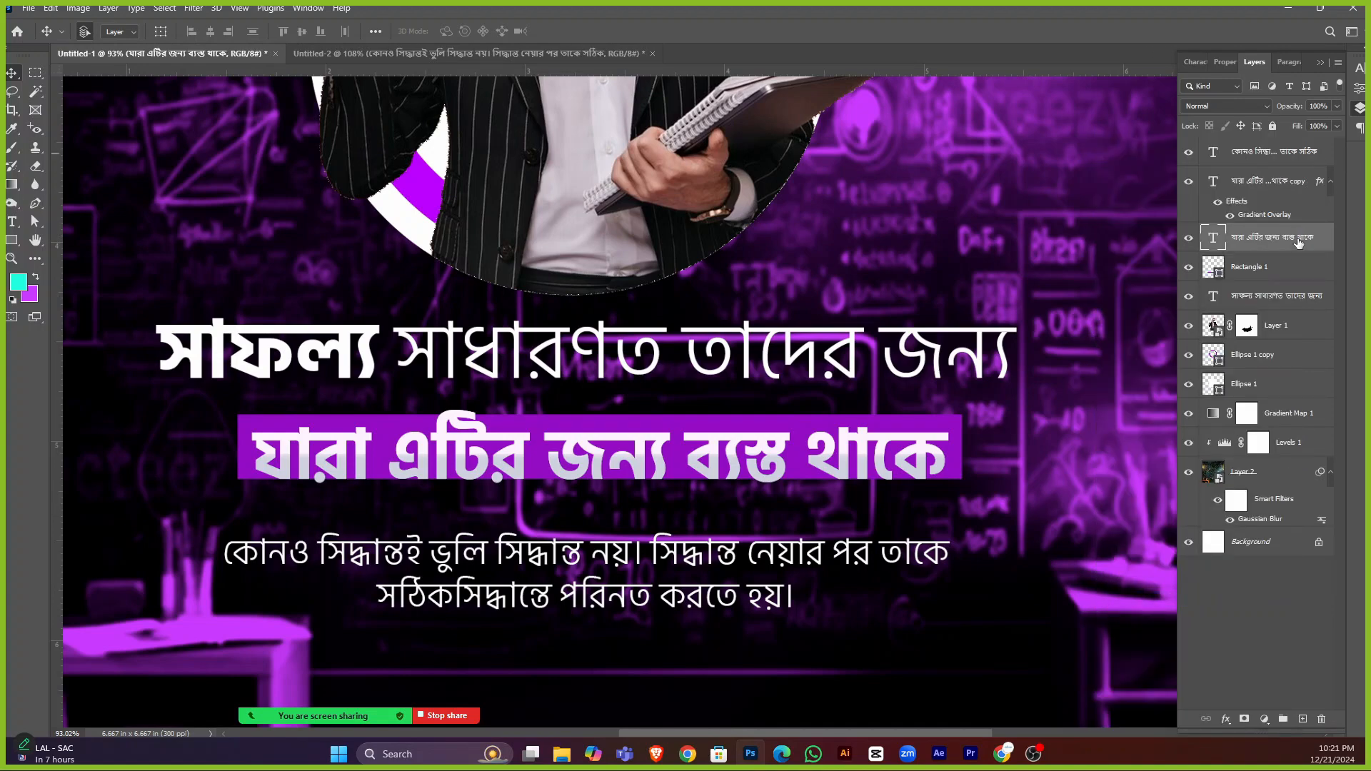
Add a Stroke effect to the original second-line text layer in dark purple #5b0879.
click(1221, 720)
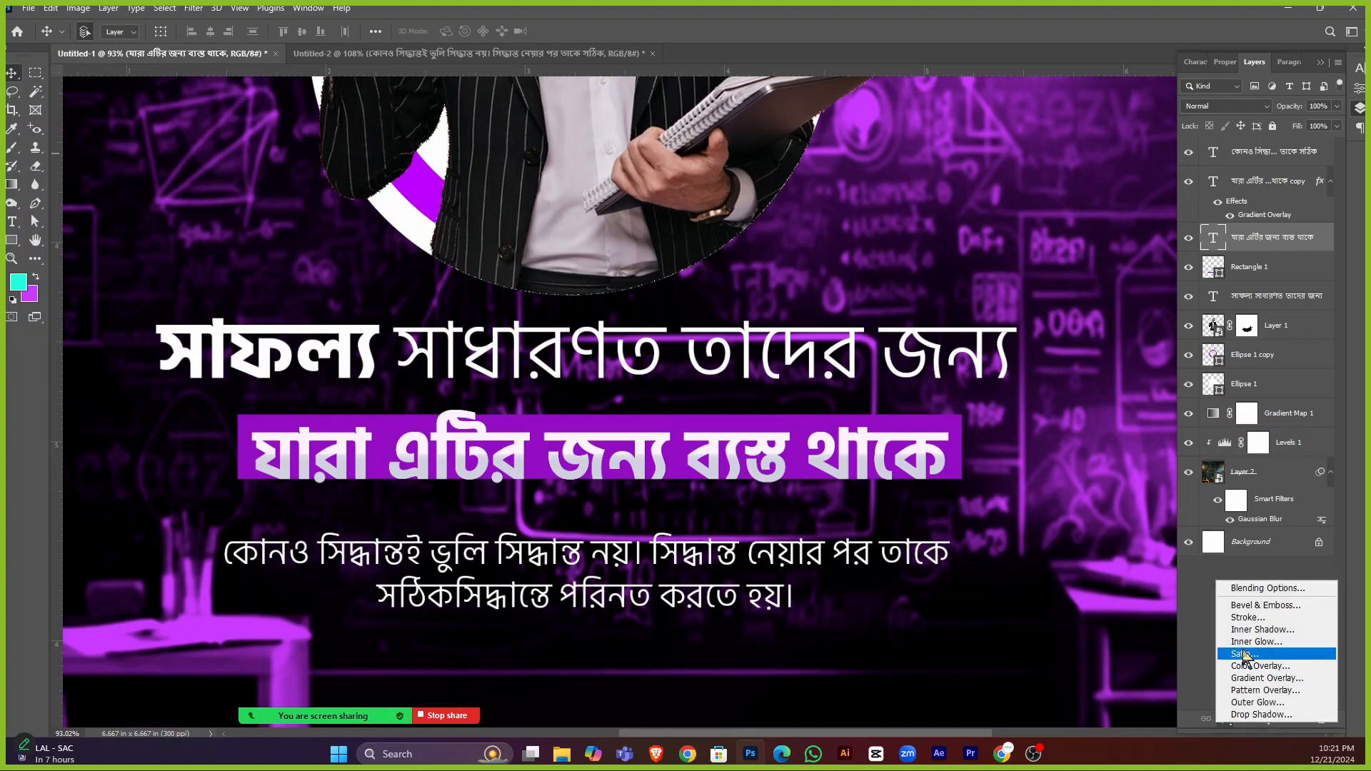
click(1051, 468)
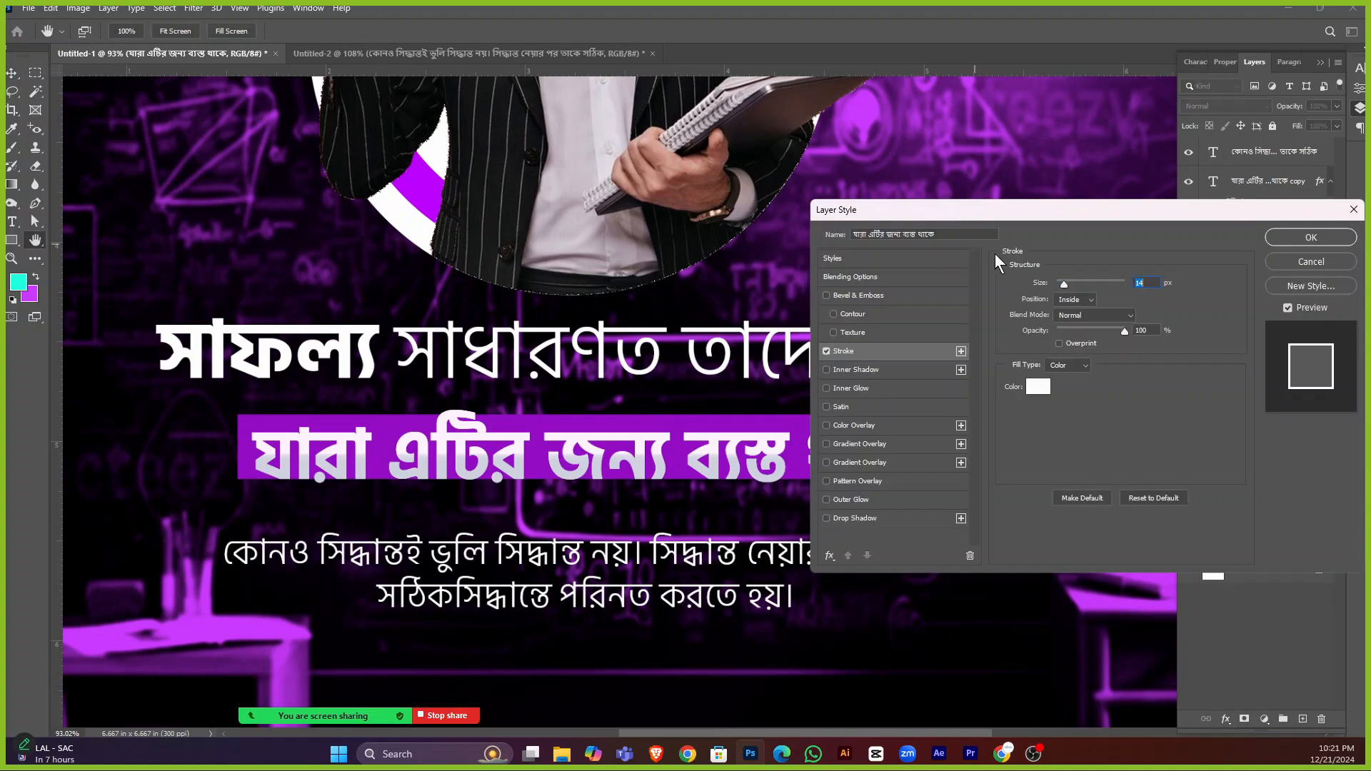
click(652, 420)
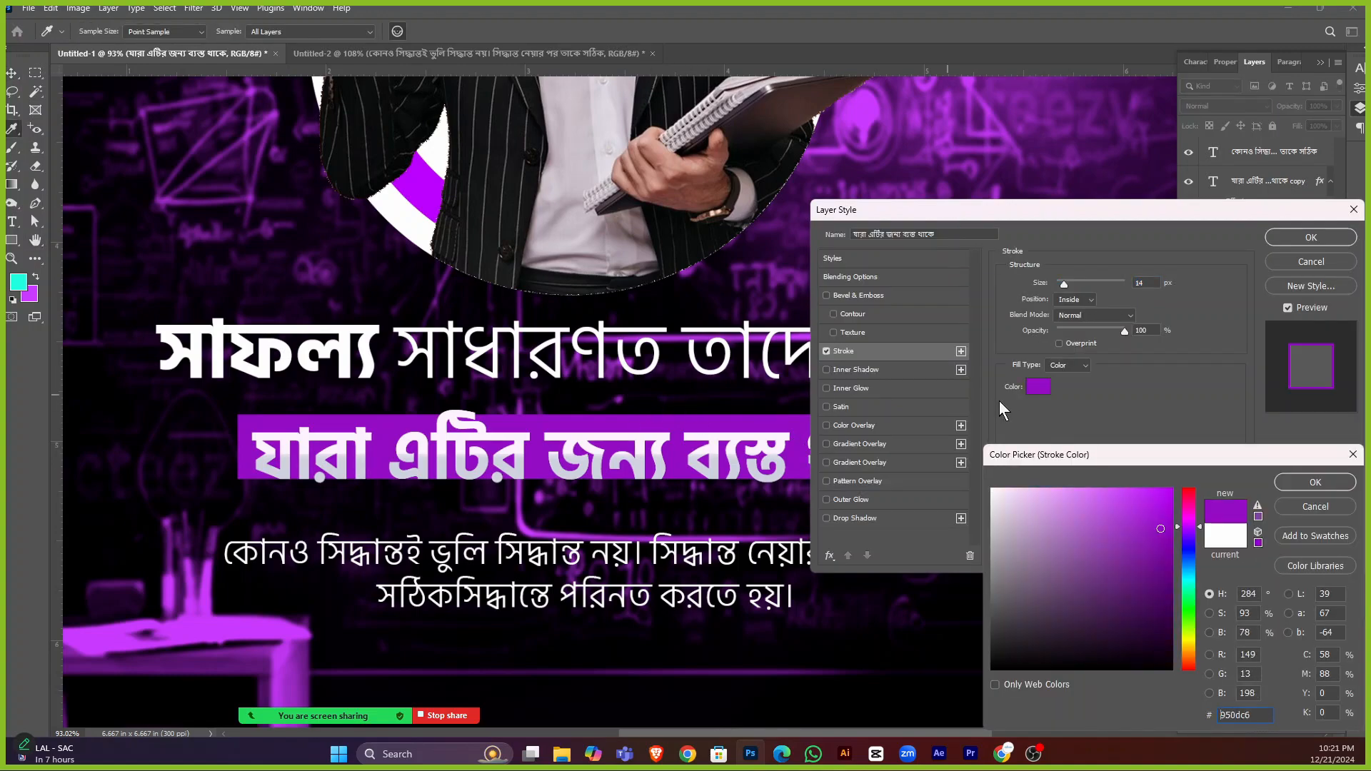
click(1160, 583)
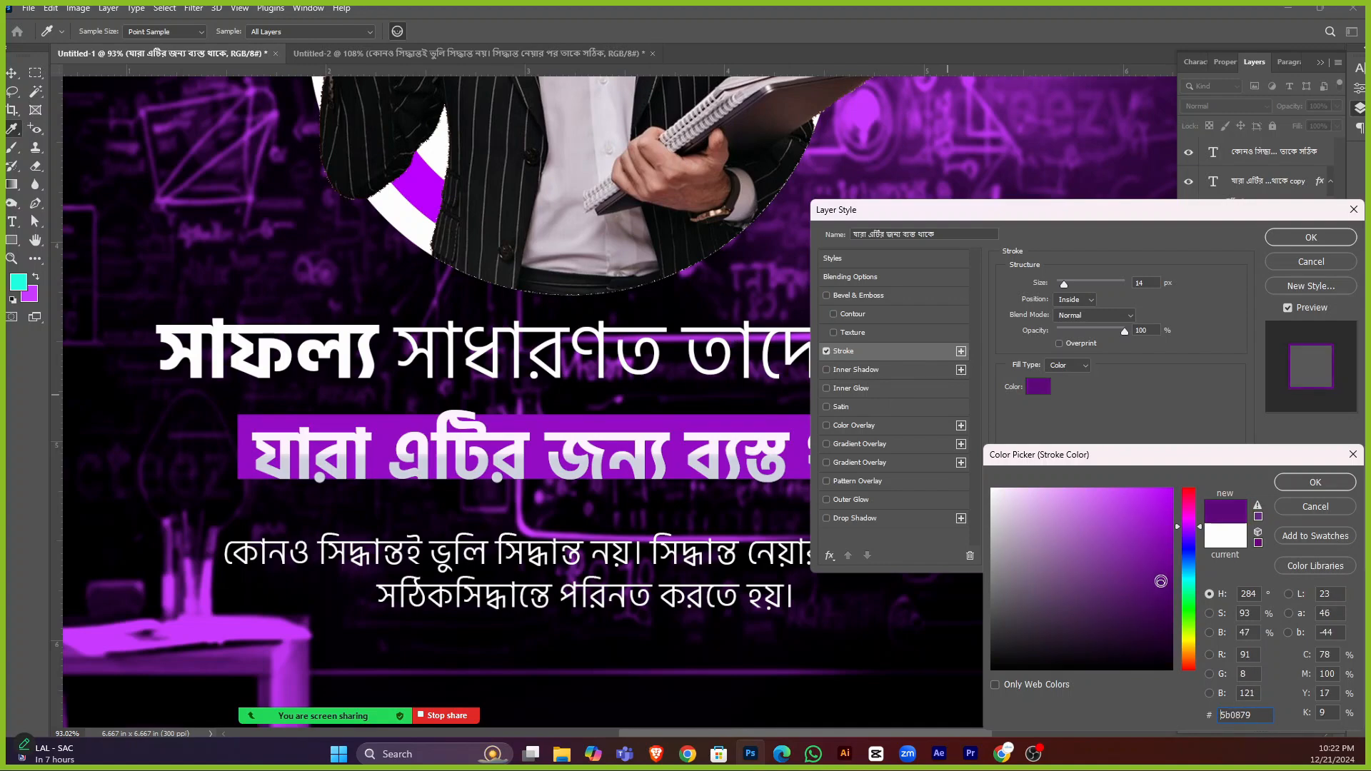
click(1315, 482)
Position the second line's stroke outside the letters and set its size to 7 px.
click(1078, 300)
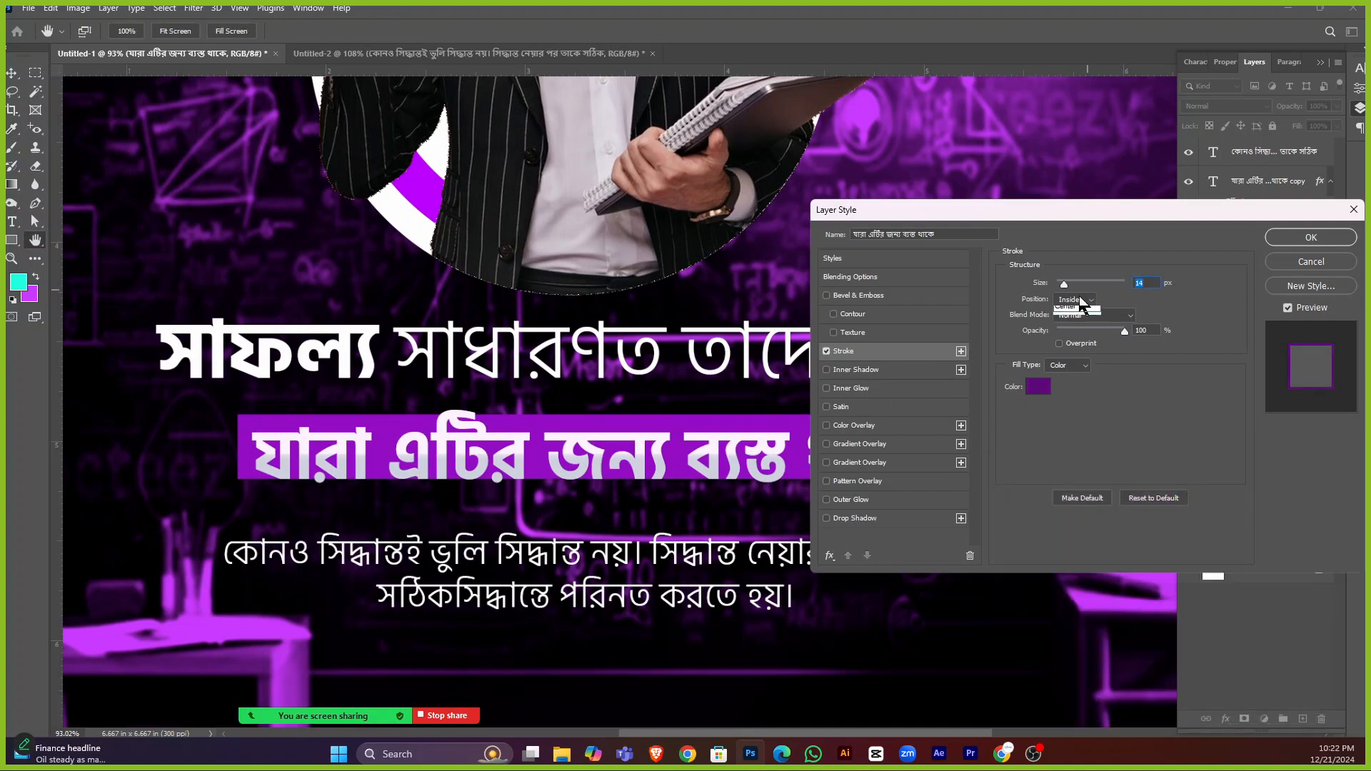
click(1067, 312)
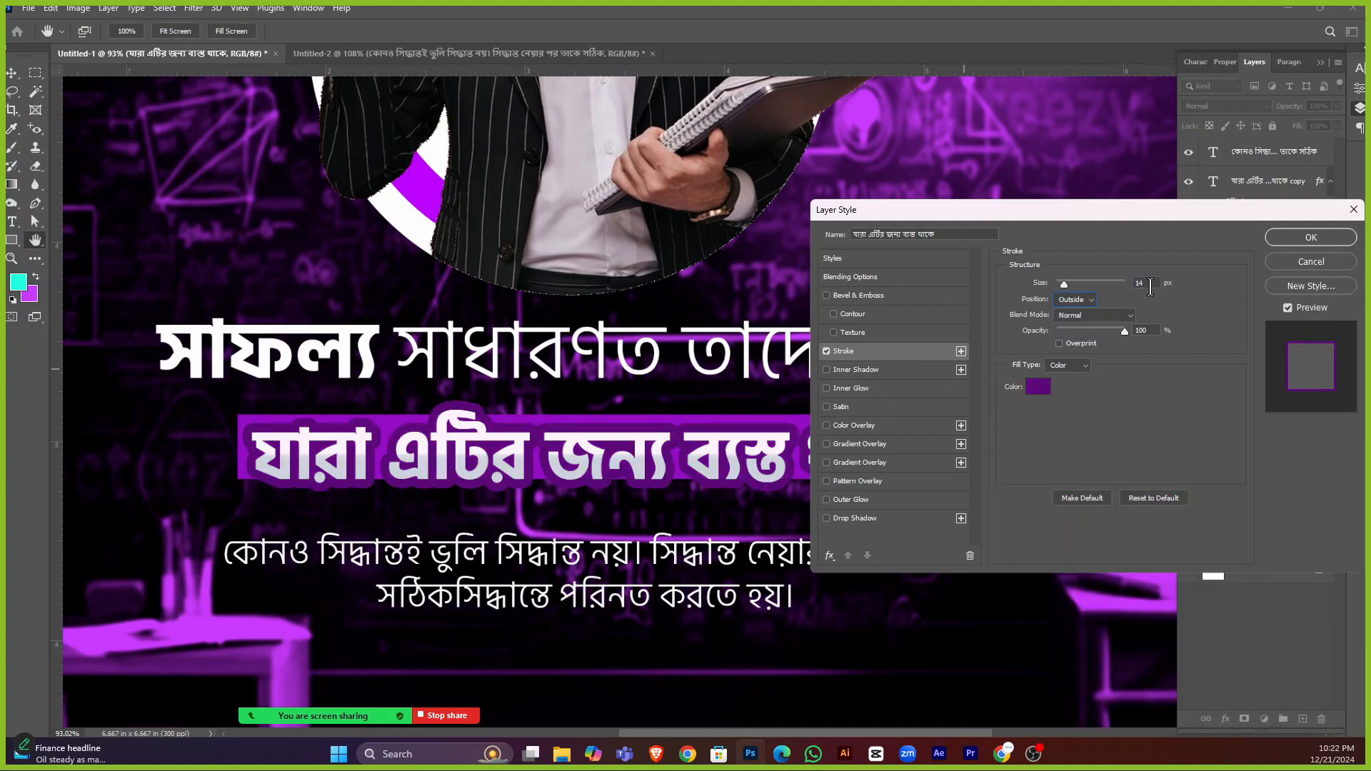
drag(1151, 286, 1109, 282)
key(Down)
key(Down)
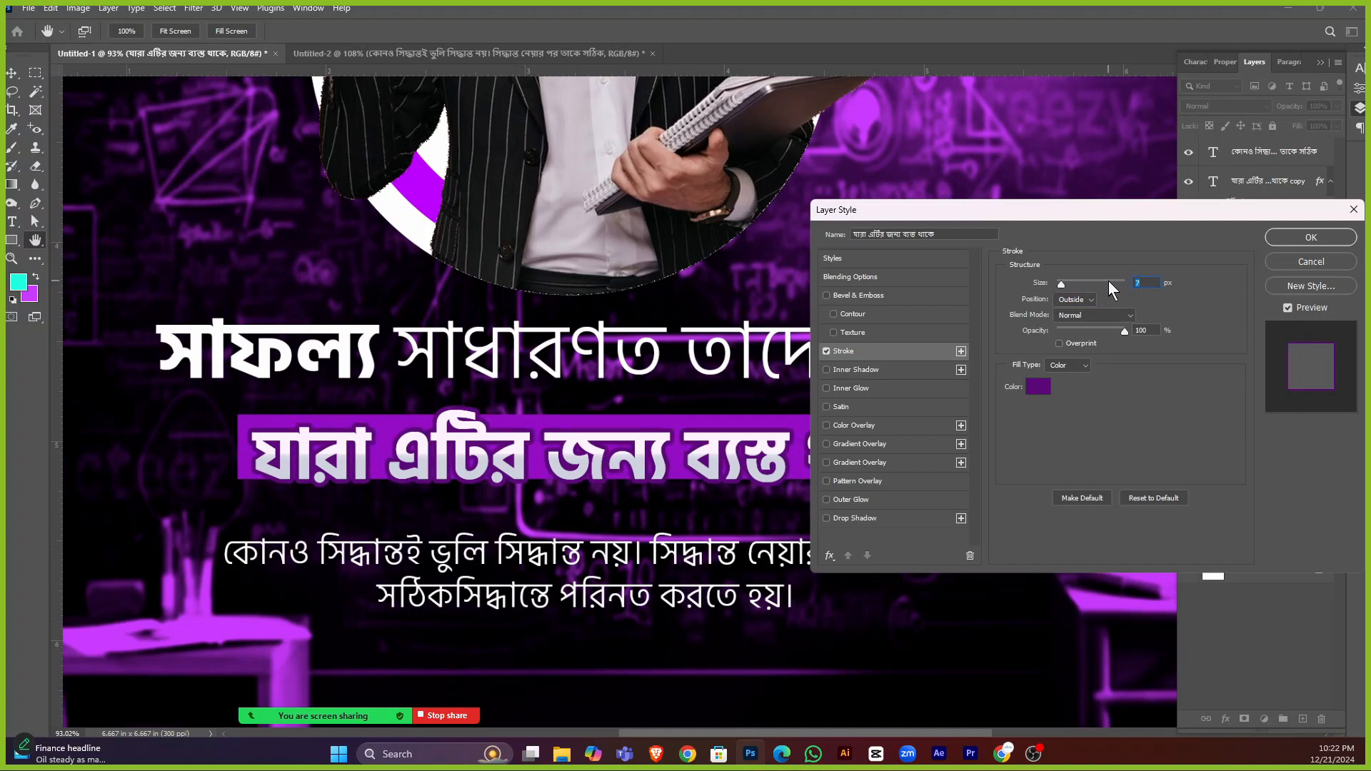
Recolour the stroke to the brighter purple #8408b1, reduce its size to 6 px and apply the layer style.
click(1041, 387)
click(741, 412)
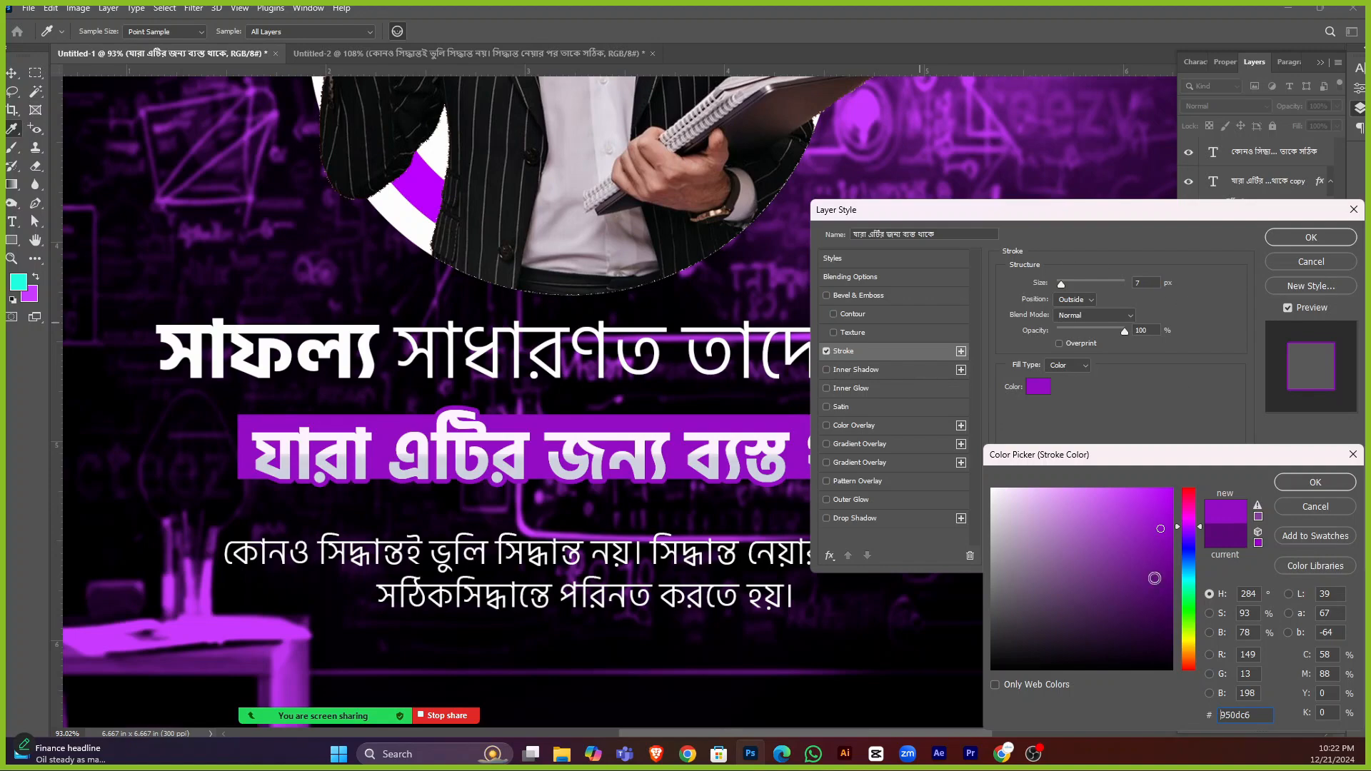
click(1164, 542)
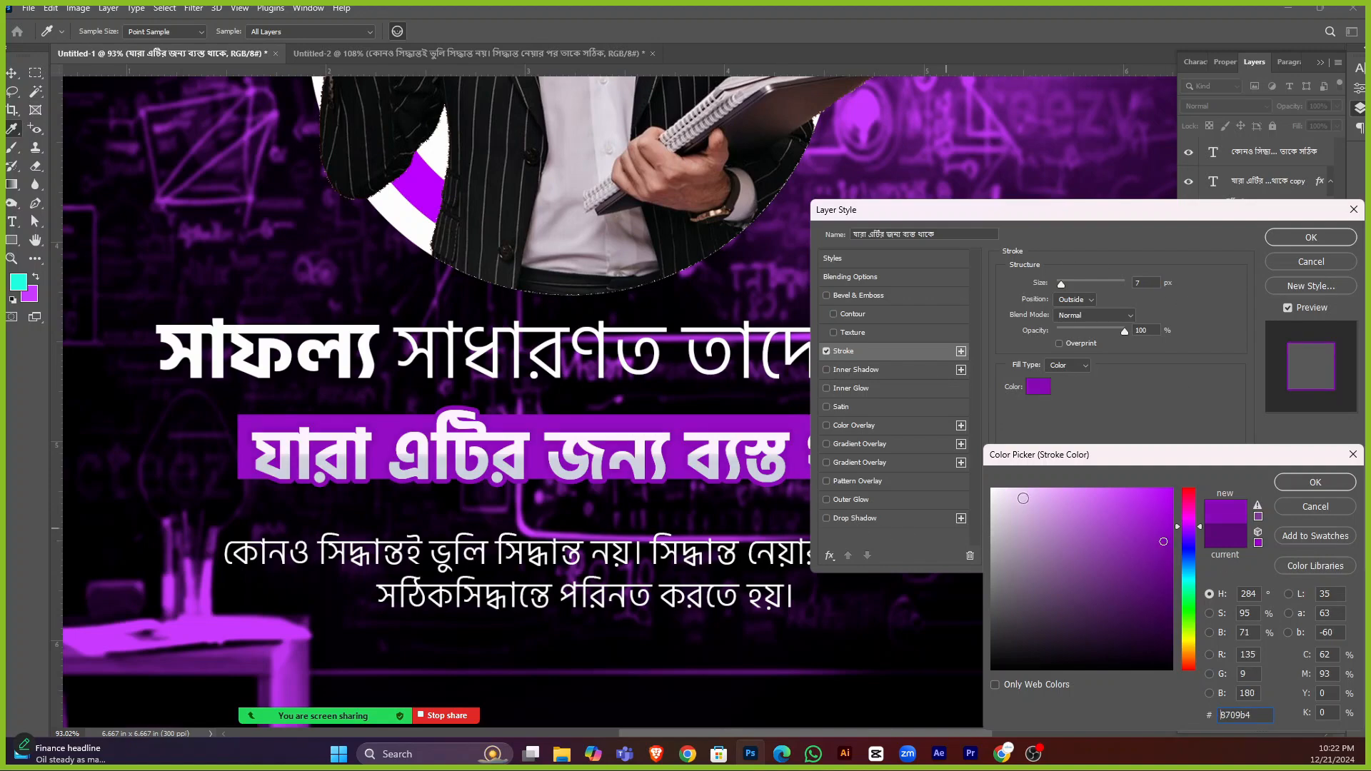
click(1168, 551)
click(1169, 550)
click(1168, 551)
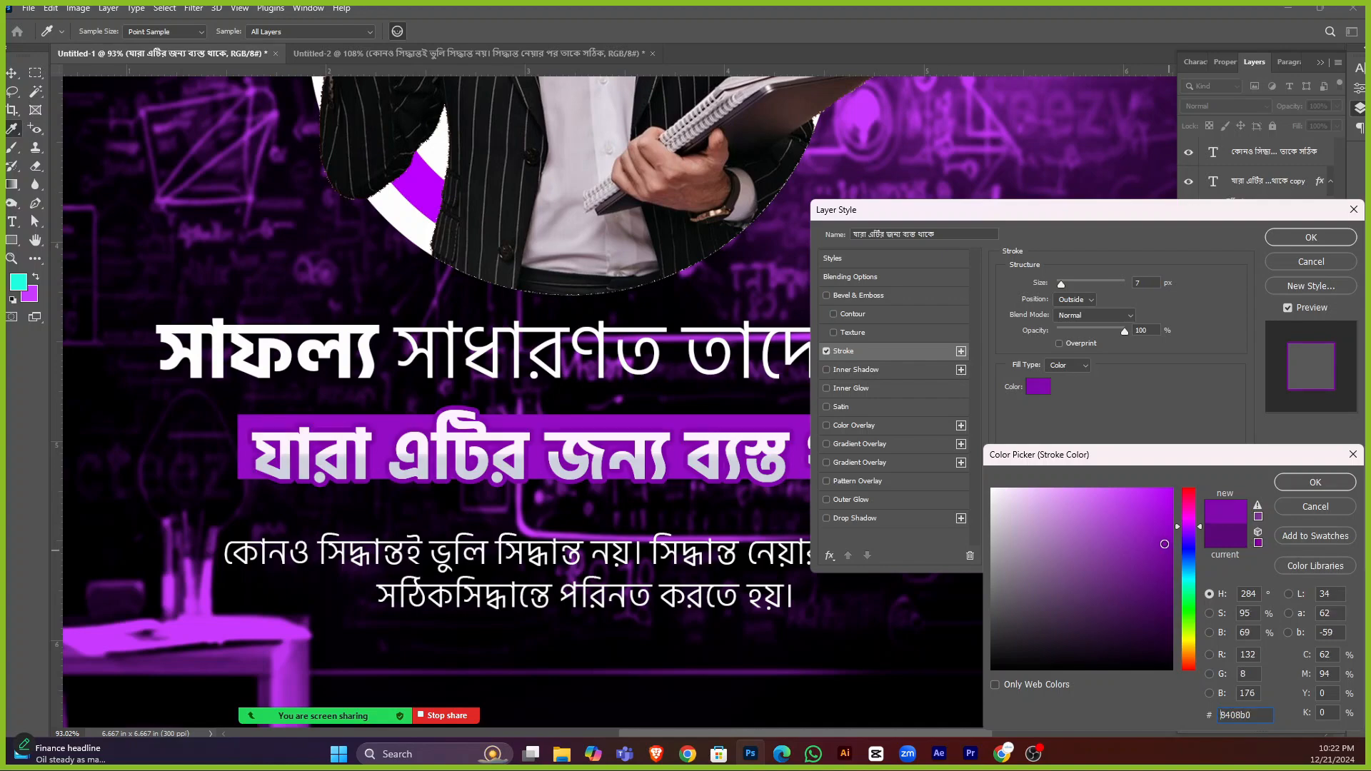
click(1315, 482)
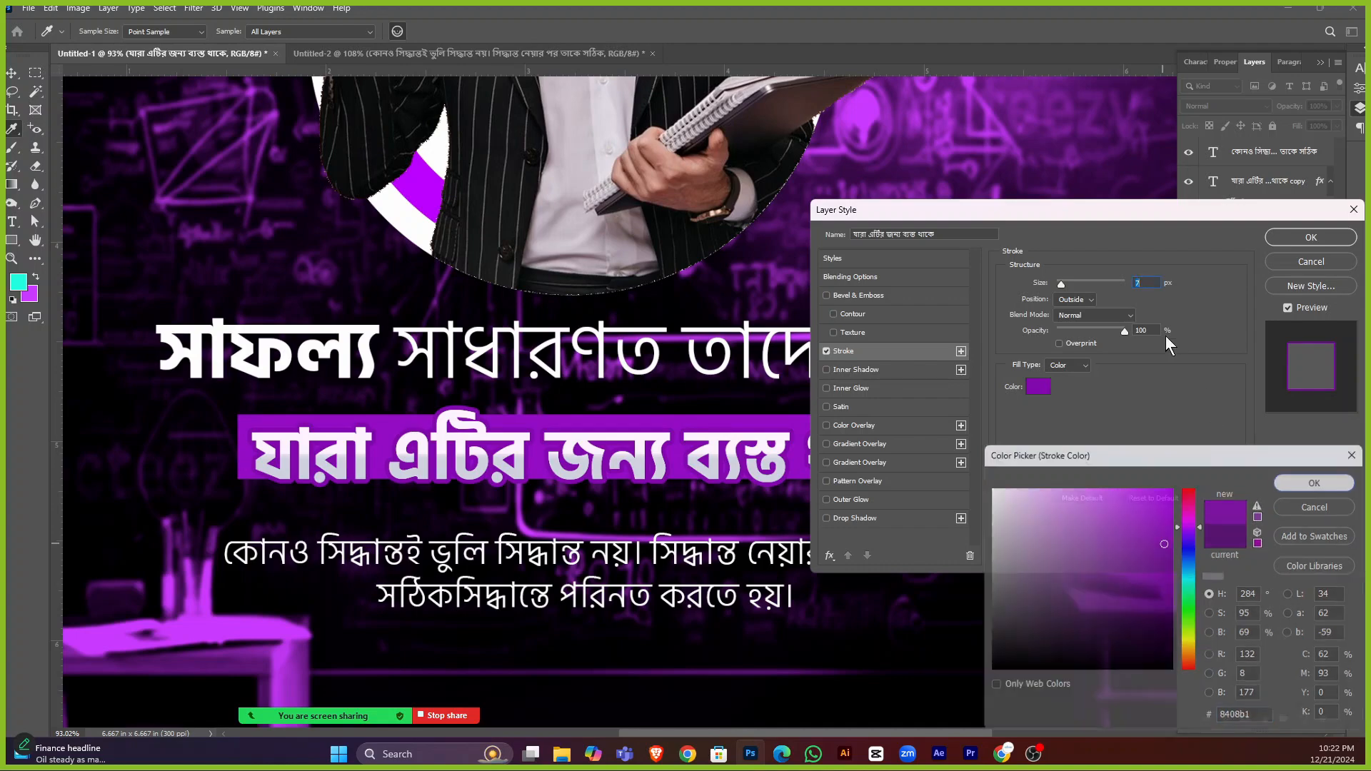
key(Down)
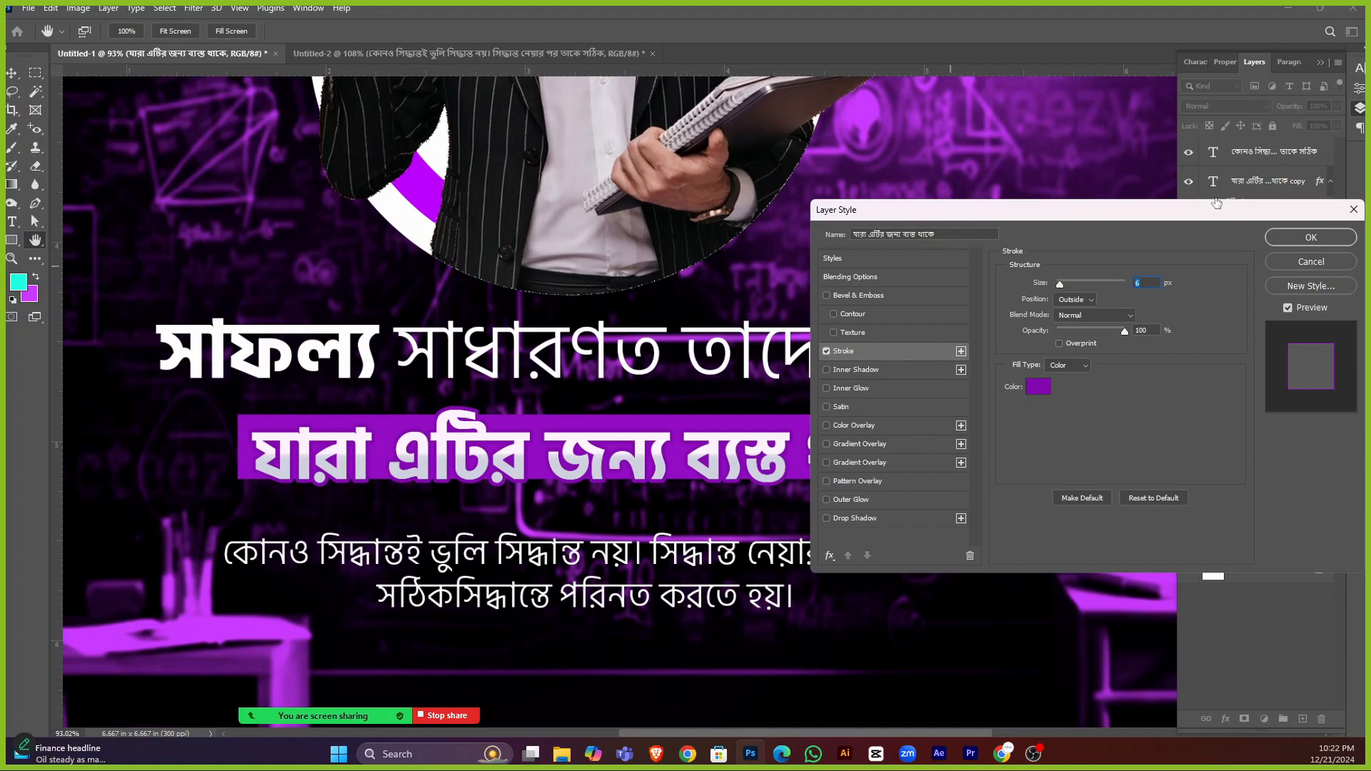
click(1311, 237)
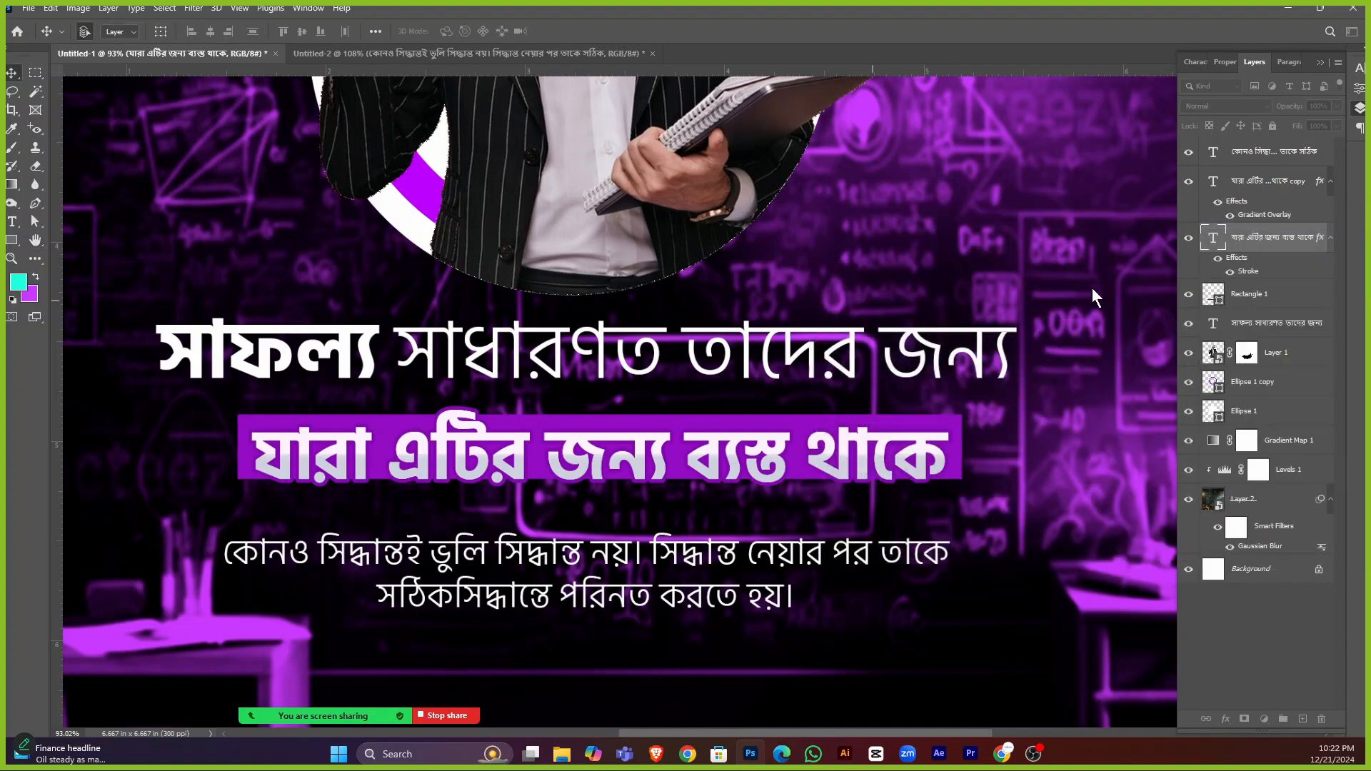
Examine the outlined second line up close and within the whole poster layout.
scroll(530, 483, down, 8)
scroll(576, 481, up, 1)
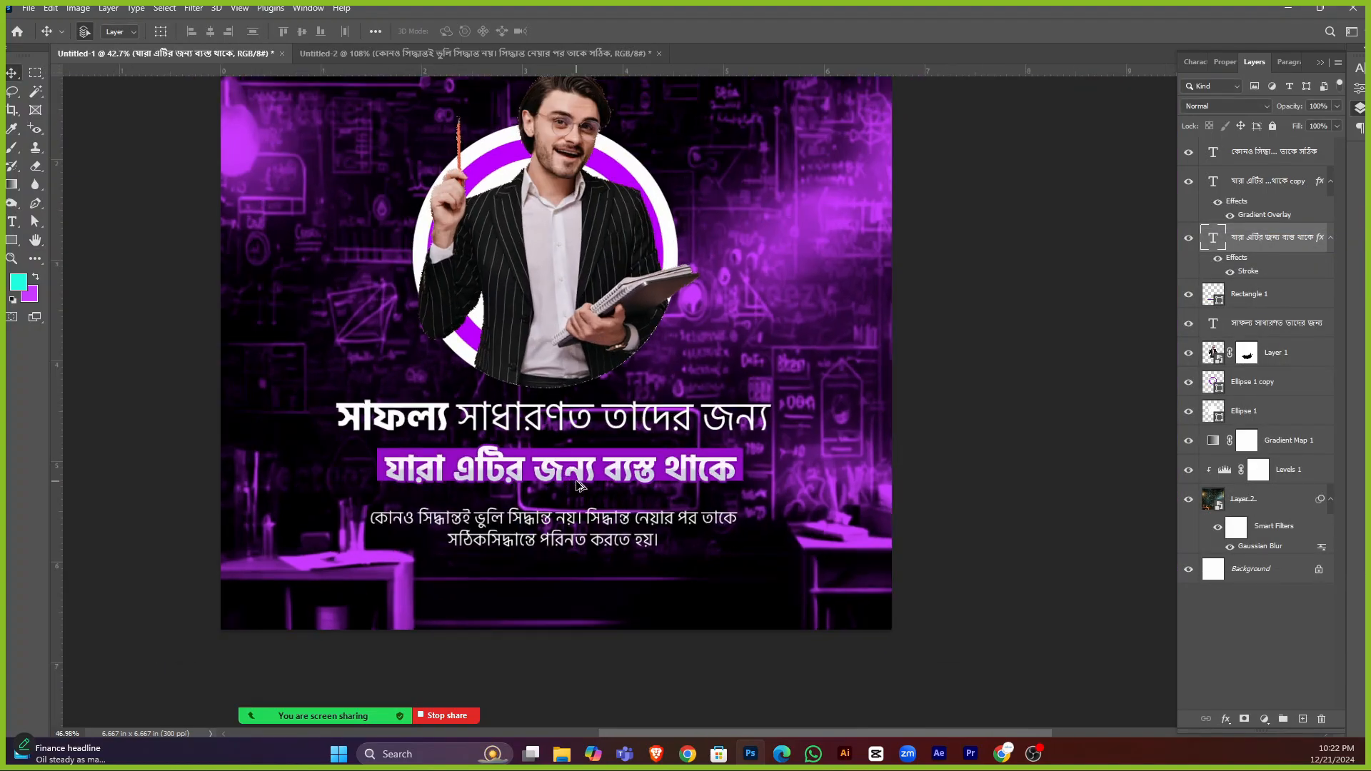
scroll(578, 485, up, 10)
scroll(572, 464, down, 6)
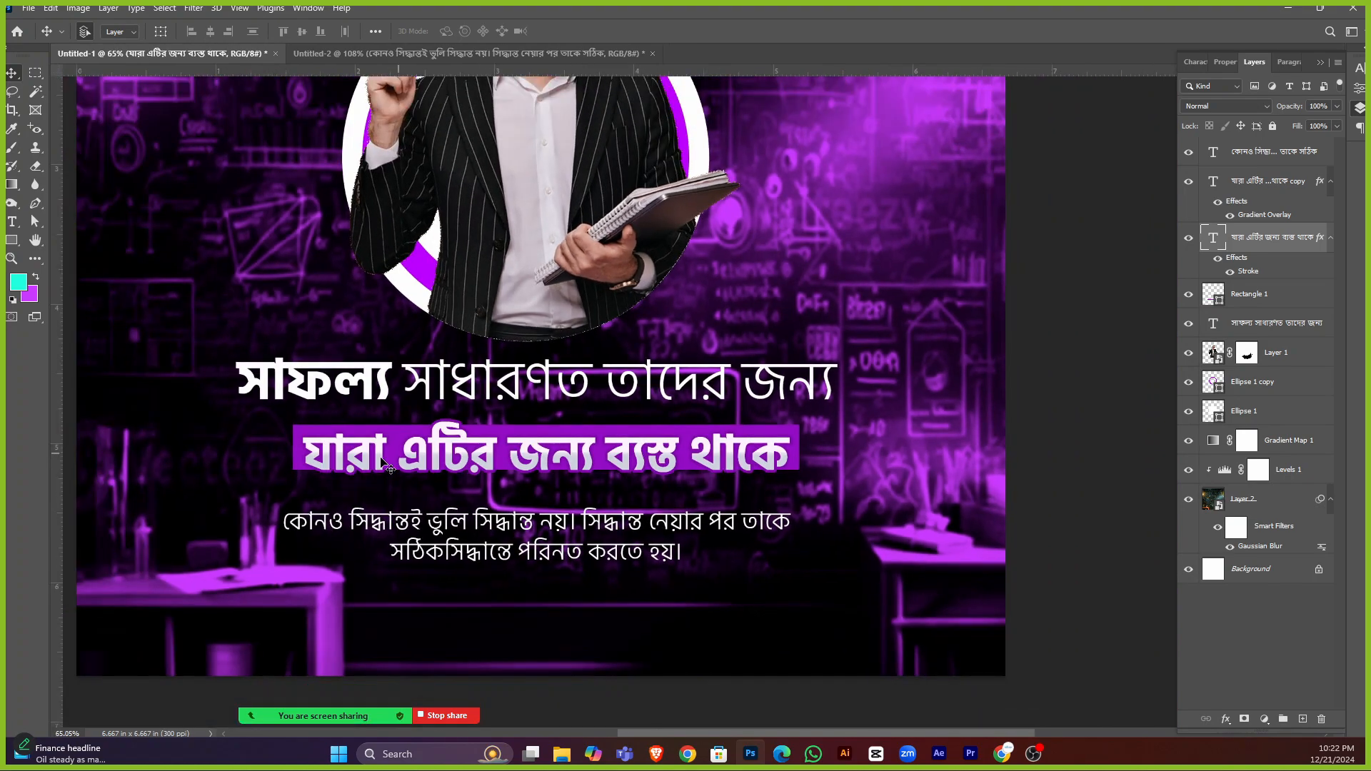
scroll(387, 464, up, 5)
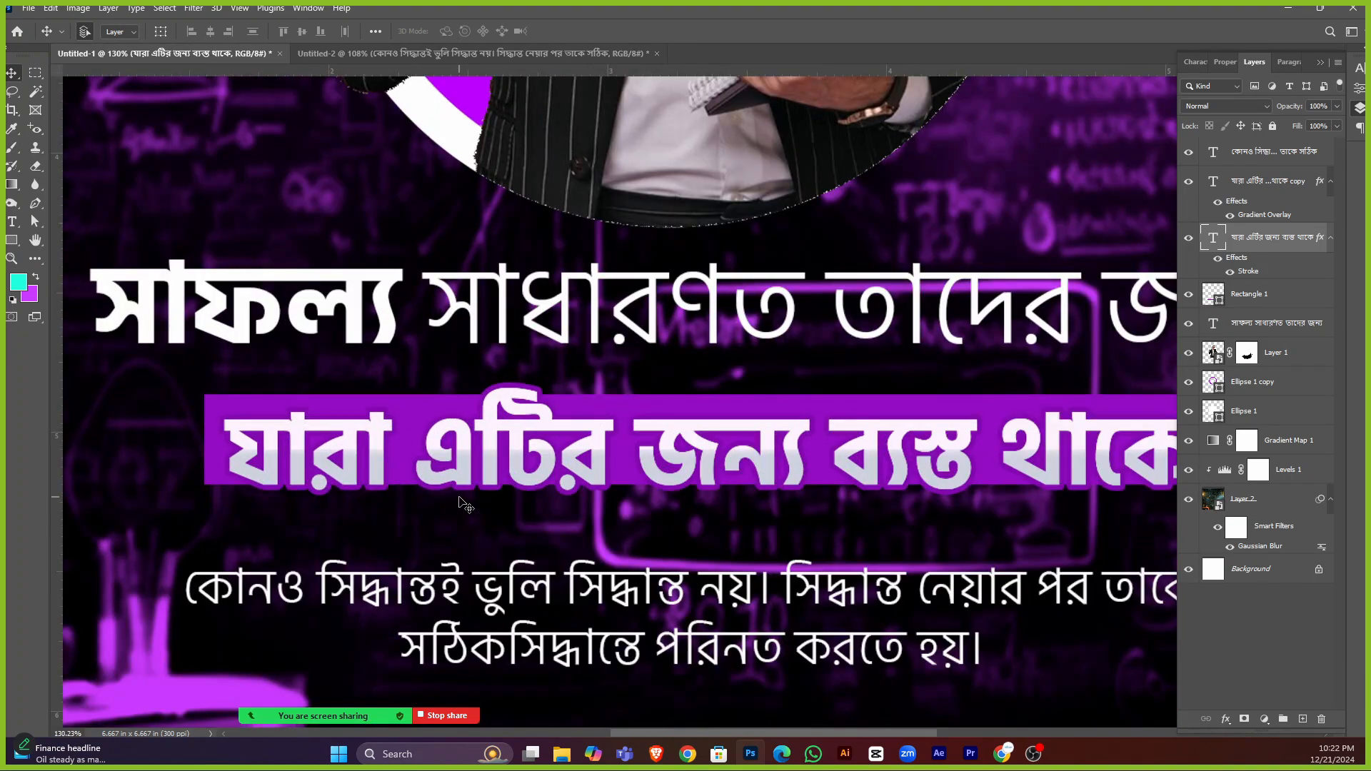
scroll(460, 503, down, 3)
scroll(499, 443, up, 1)
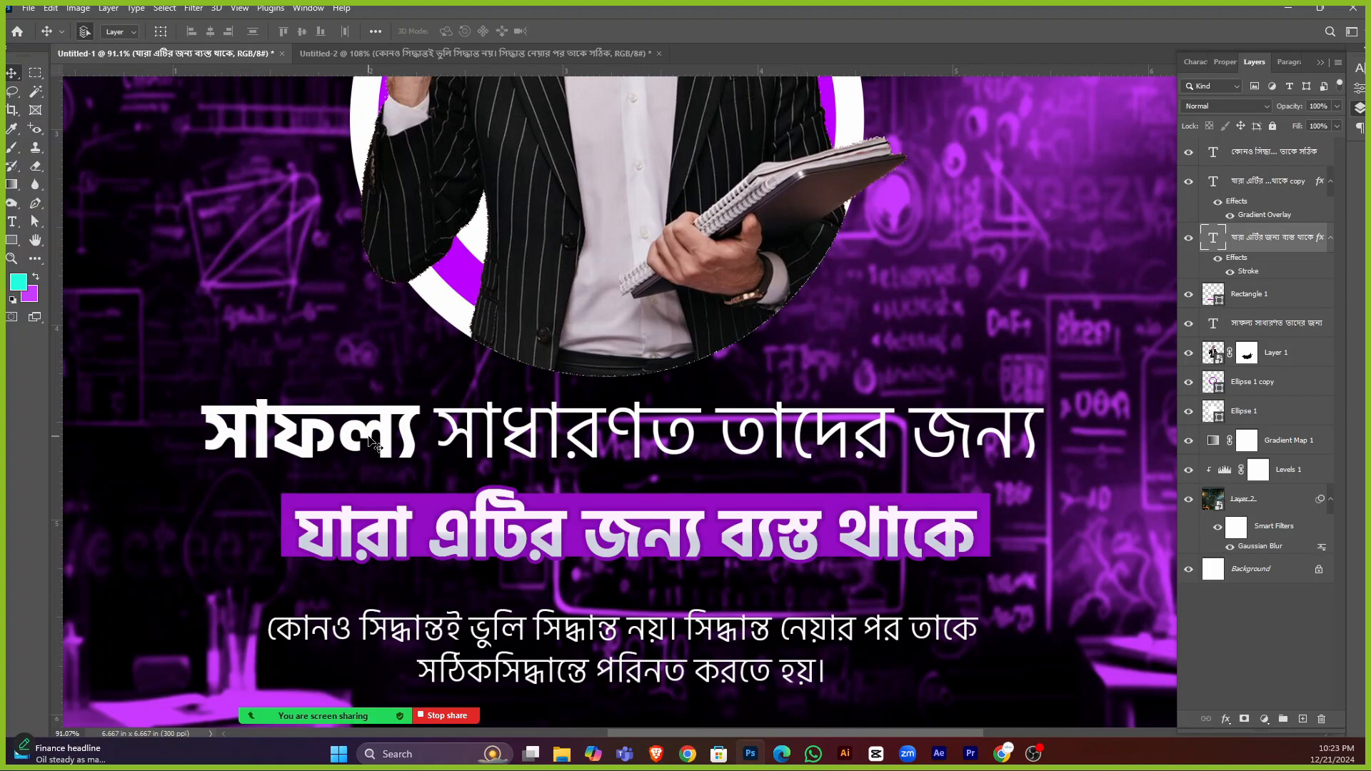
scroll(432, 417, down, 1)
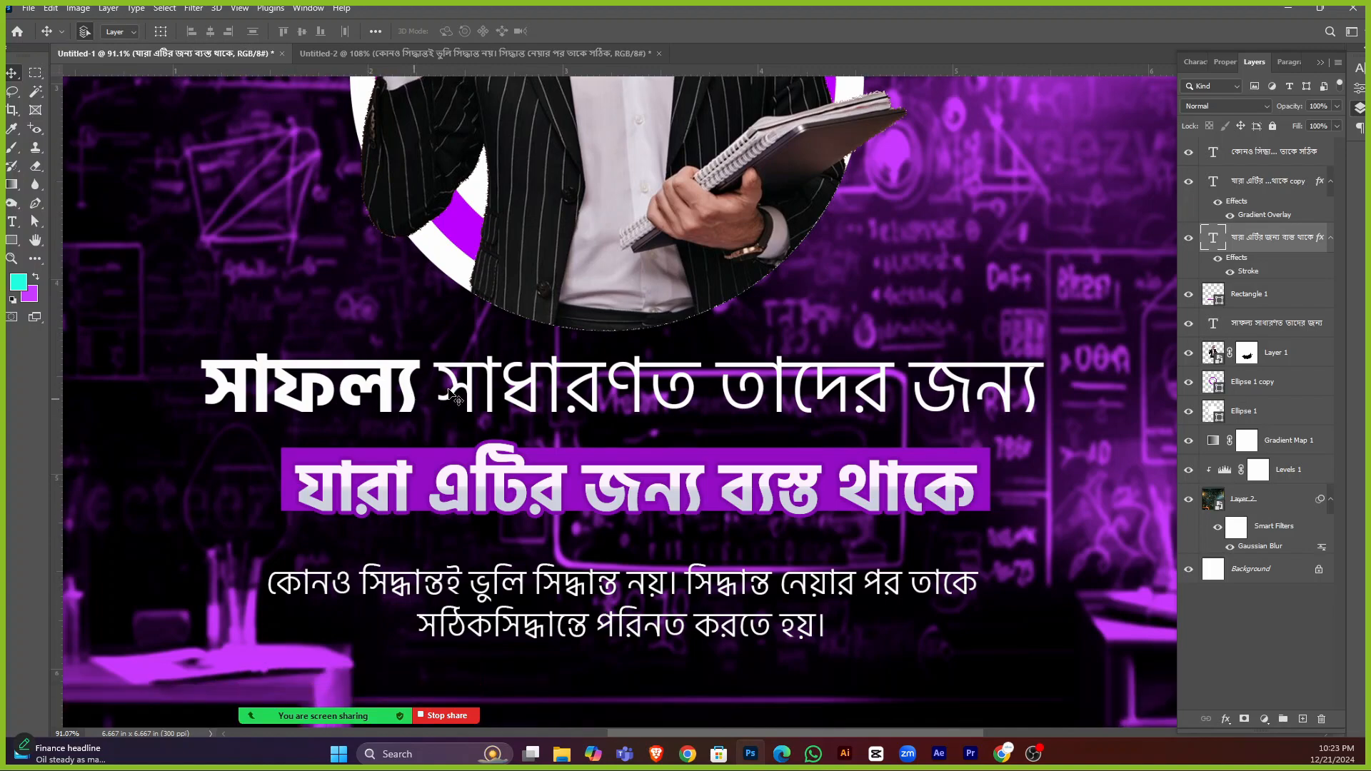
Recolour the entire first line of text to yellow #ffde00 and commit the edit.
click(505, 382)
double_click(502, 379)
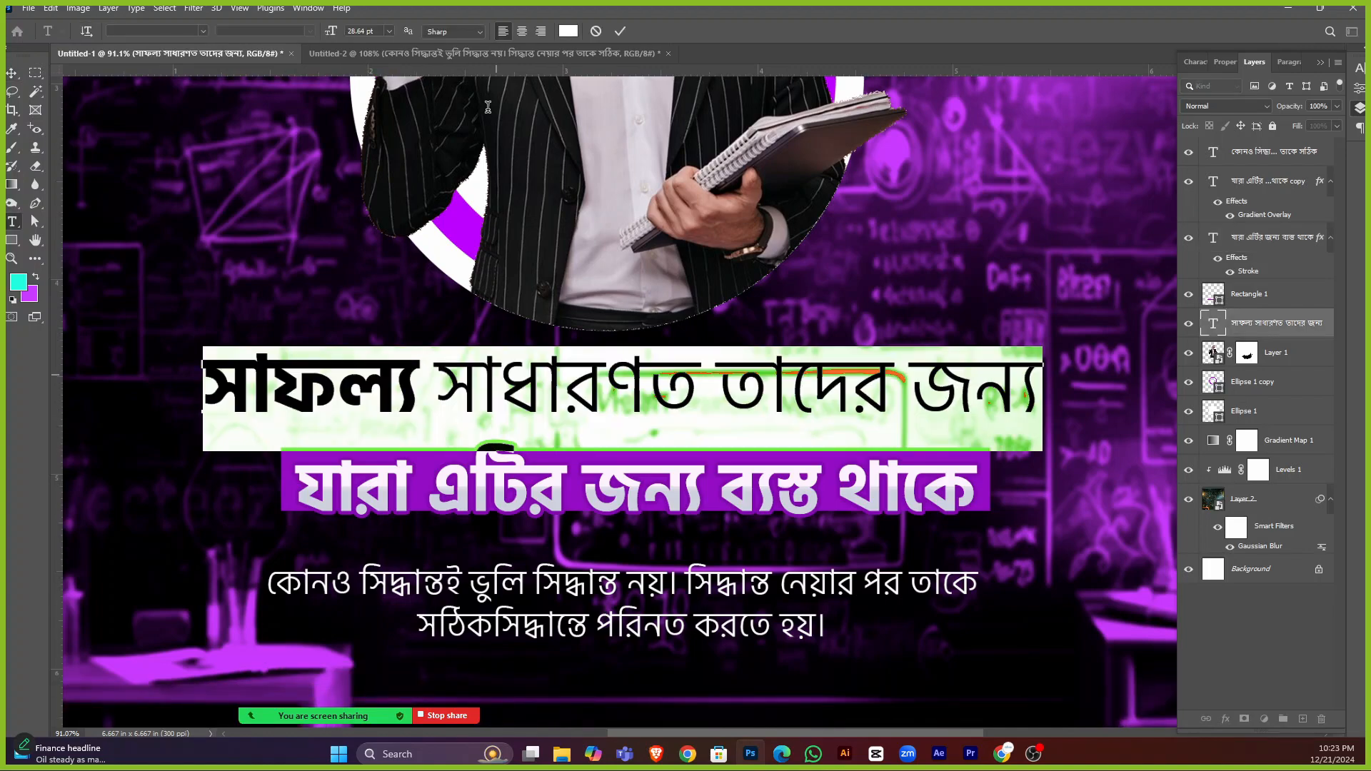
click(569, 31)
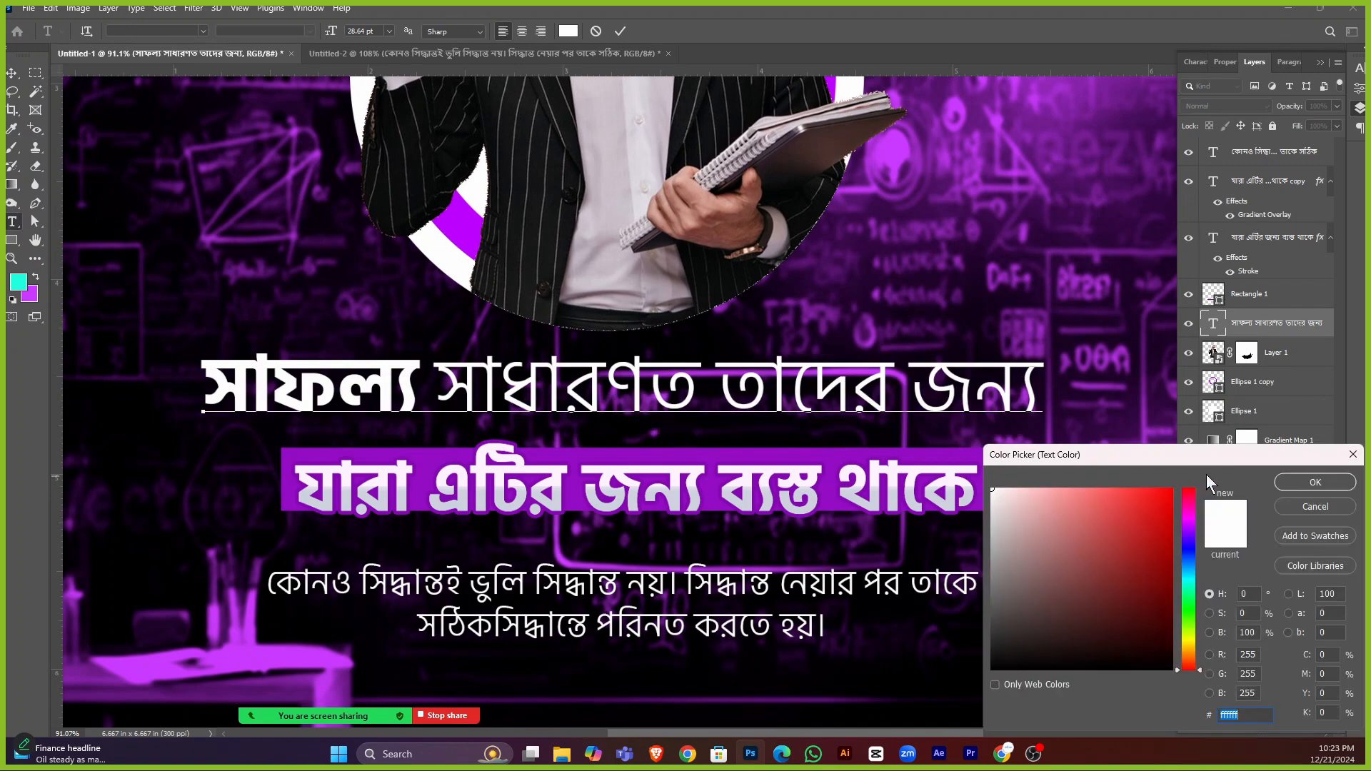
drag(1202, 453, 1163, 209)
drag(1113, 315, 1144, 396)
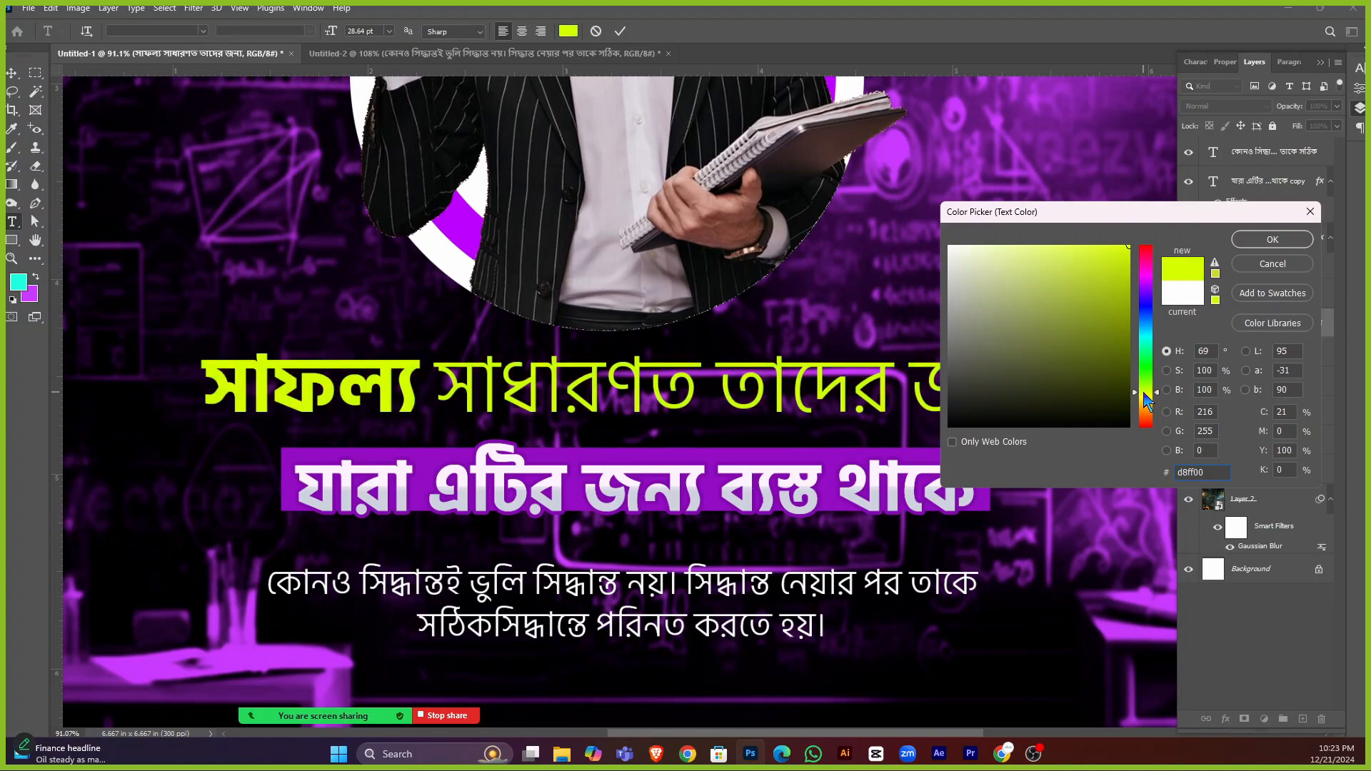
drag(1143, 402, 1145, 406)
click(1144, 399)
click(1145, 401)
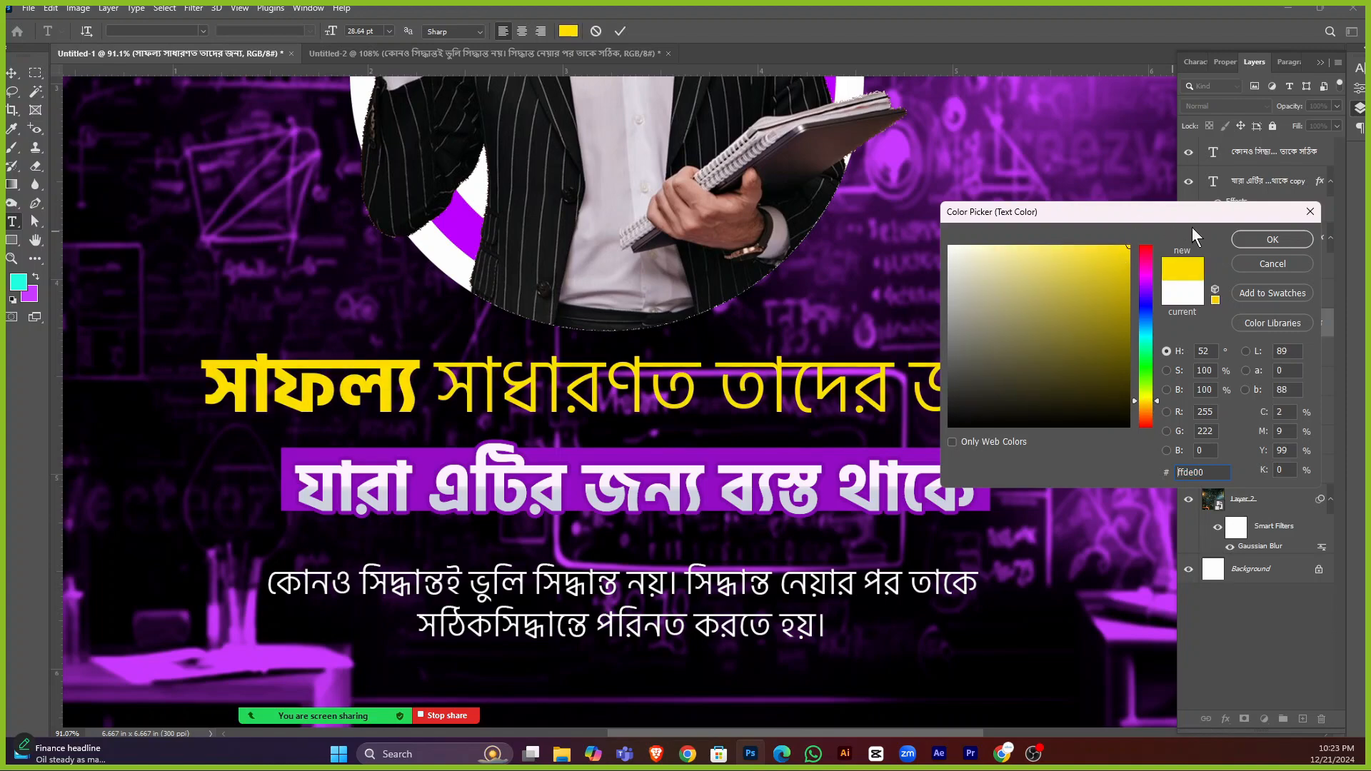
click(1272, 239)
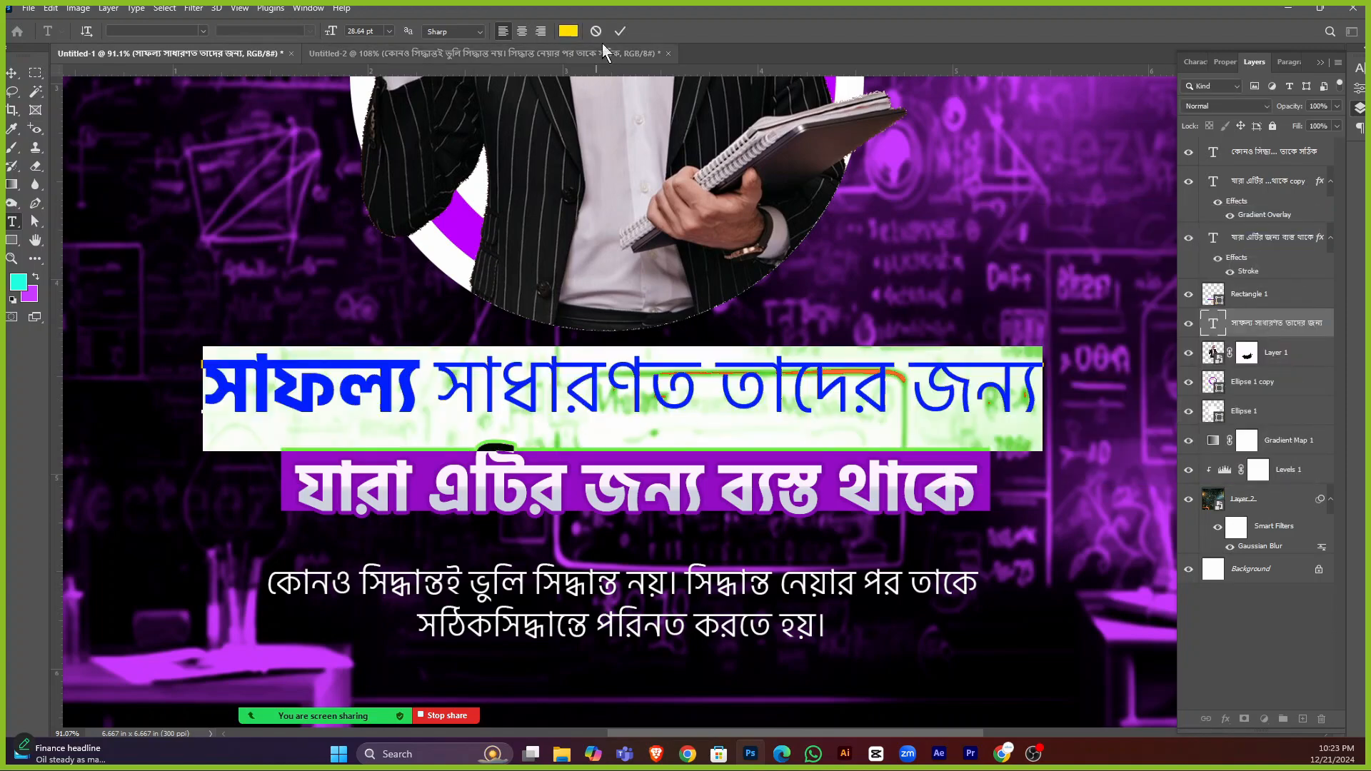
click(620, 31)
click(12, 72)
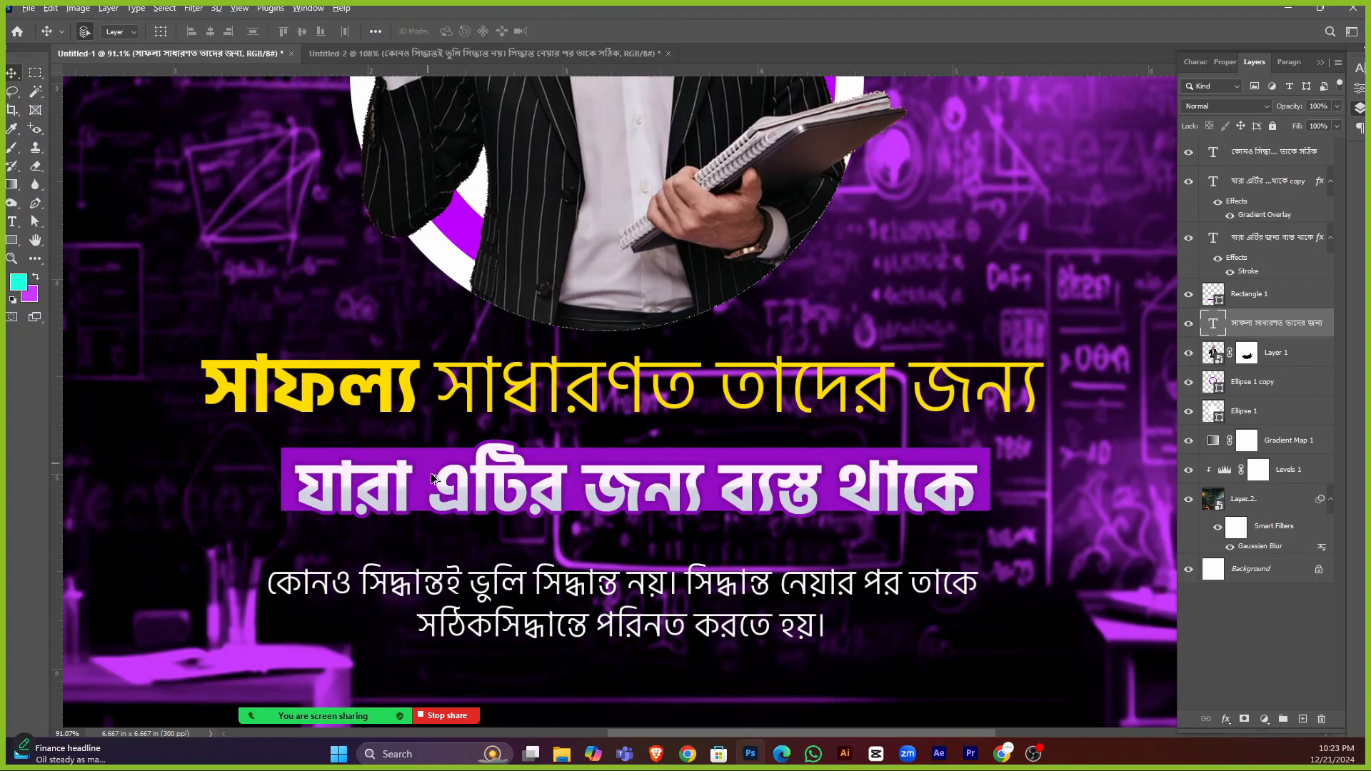
Move the yellow first line down about 0.107 in, closer to the purple strip.
scroll(430, 473, down, 2)
scroll(582, 454, up, 1)
scroll(580, 454, up, 2)
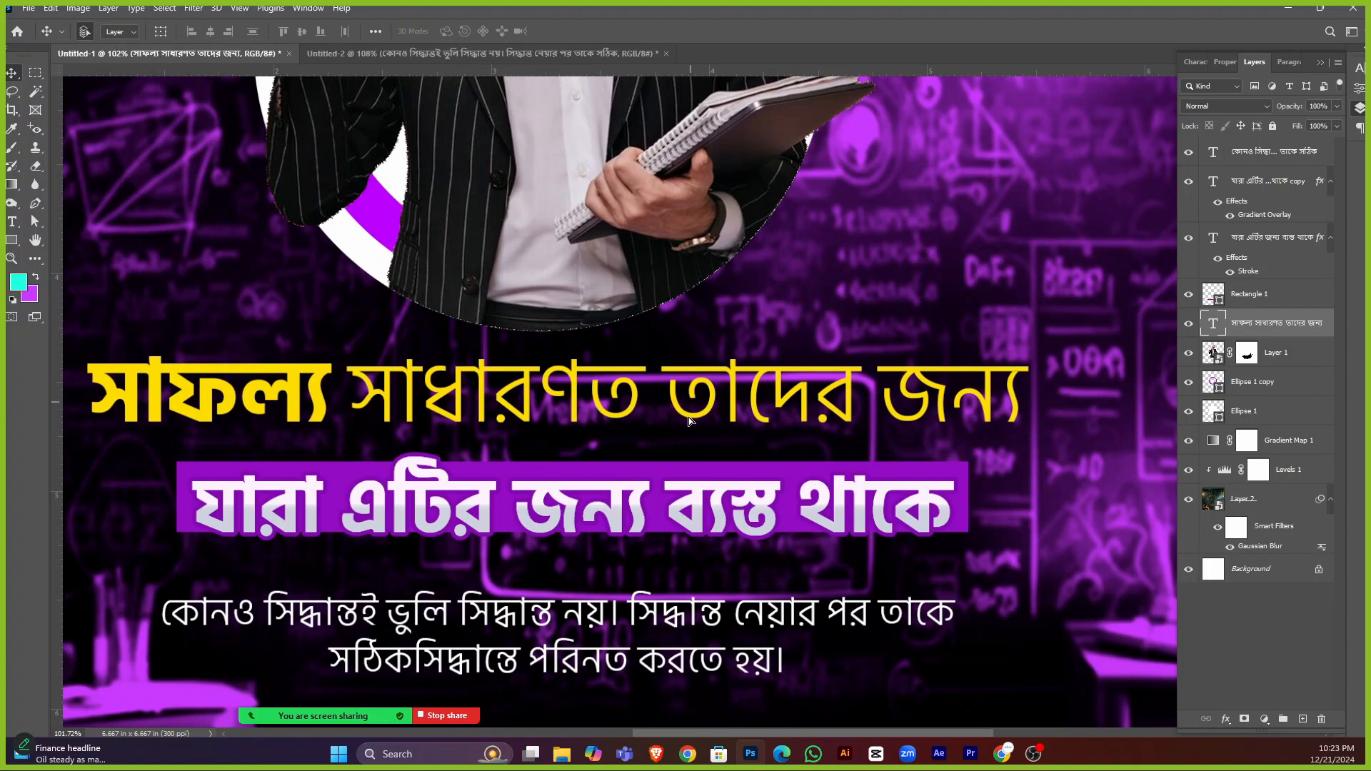
drag(689, 407, 682, 429)
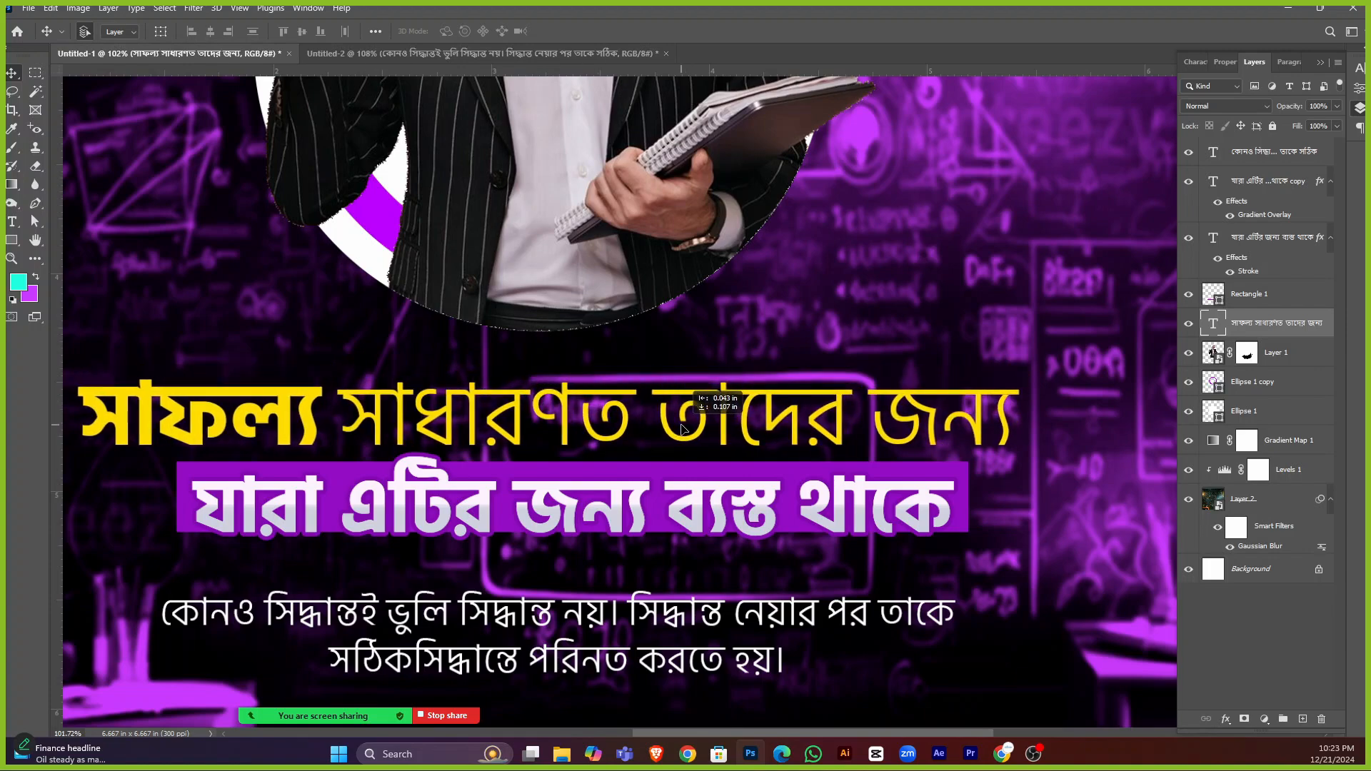
scroll(643, 412, down, 3)
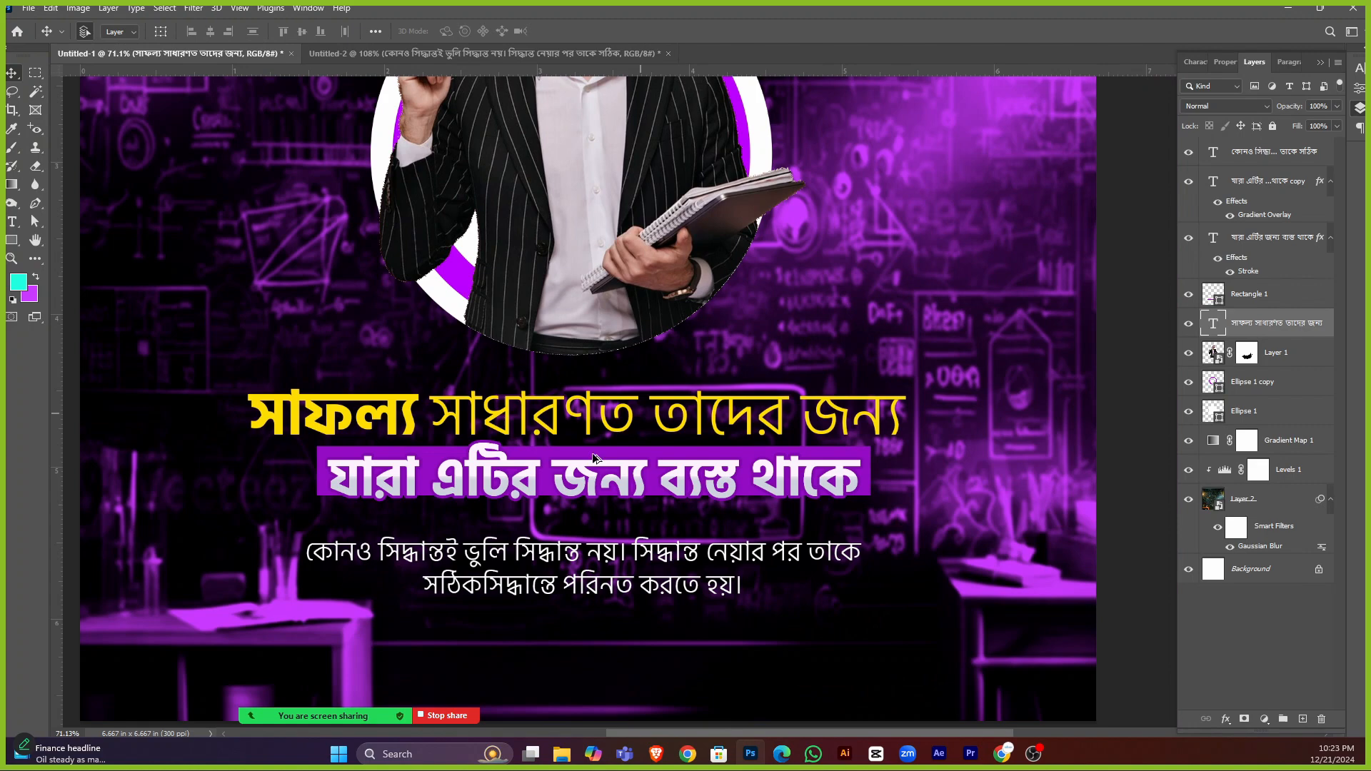
Set the weight of the first line's words after সাফল্য to Hind Siliguri Medium.
click(698, 364)
click(610, 419)
double_click(611, 420)
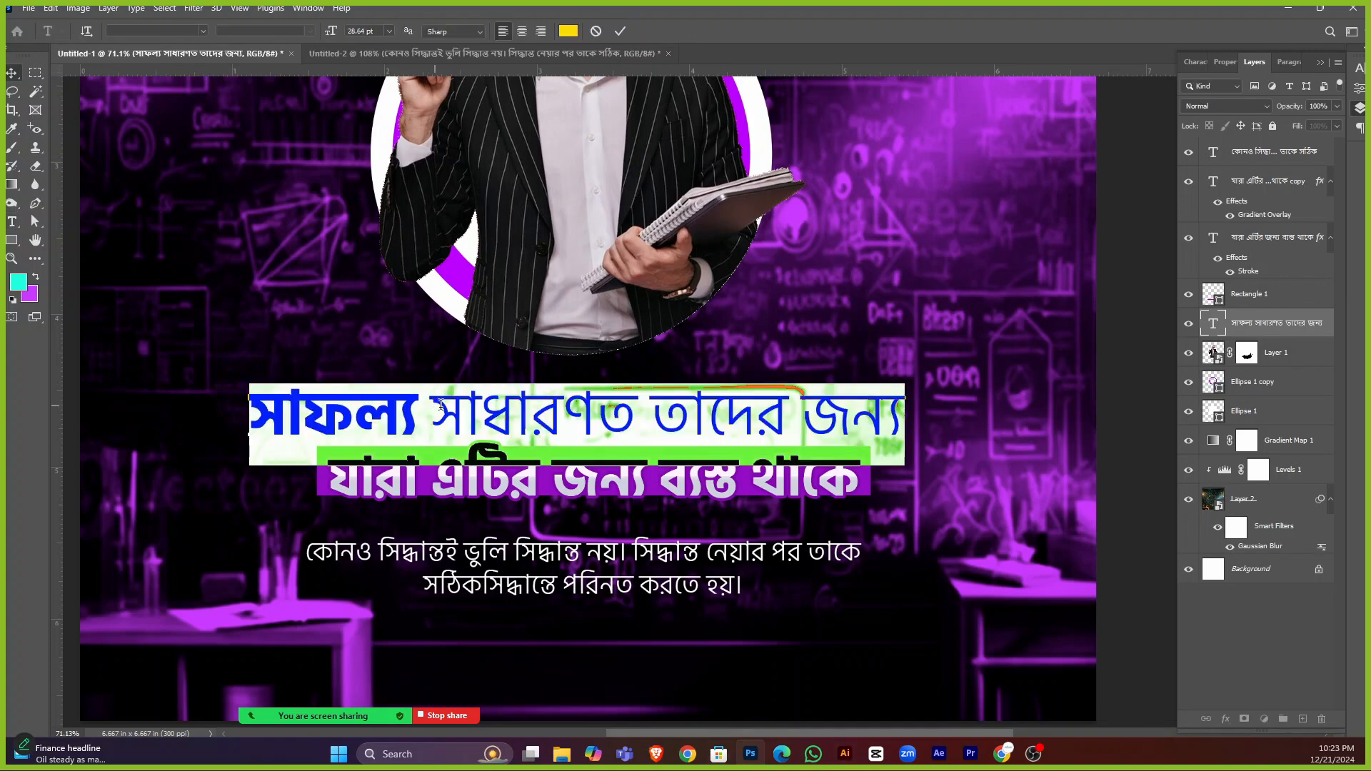
drag(431, 409, 904, 415)
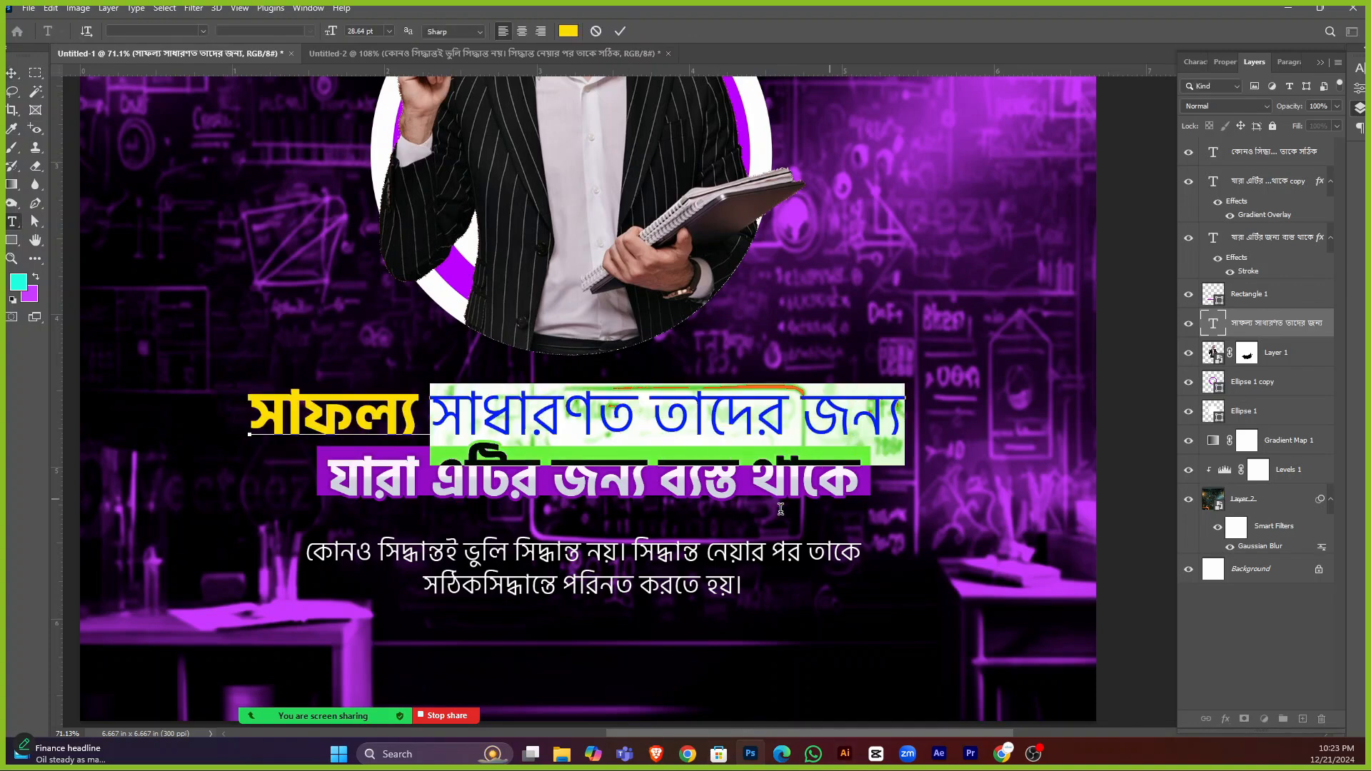
click(307, 35)
click(266, 68)
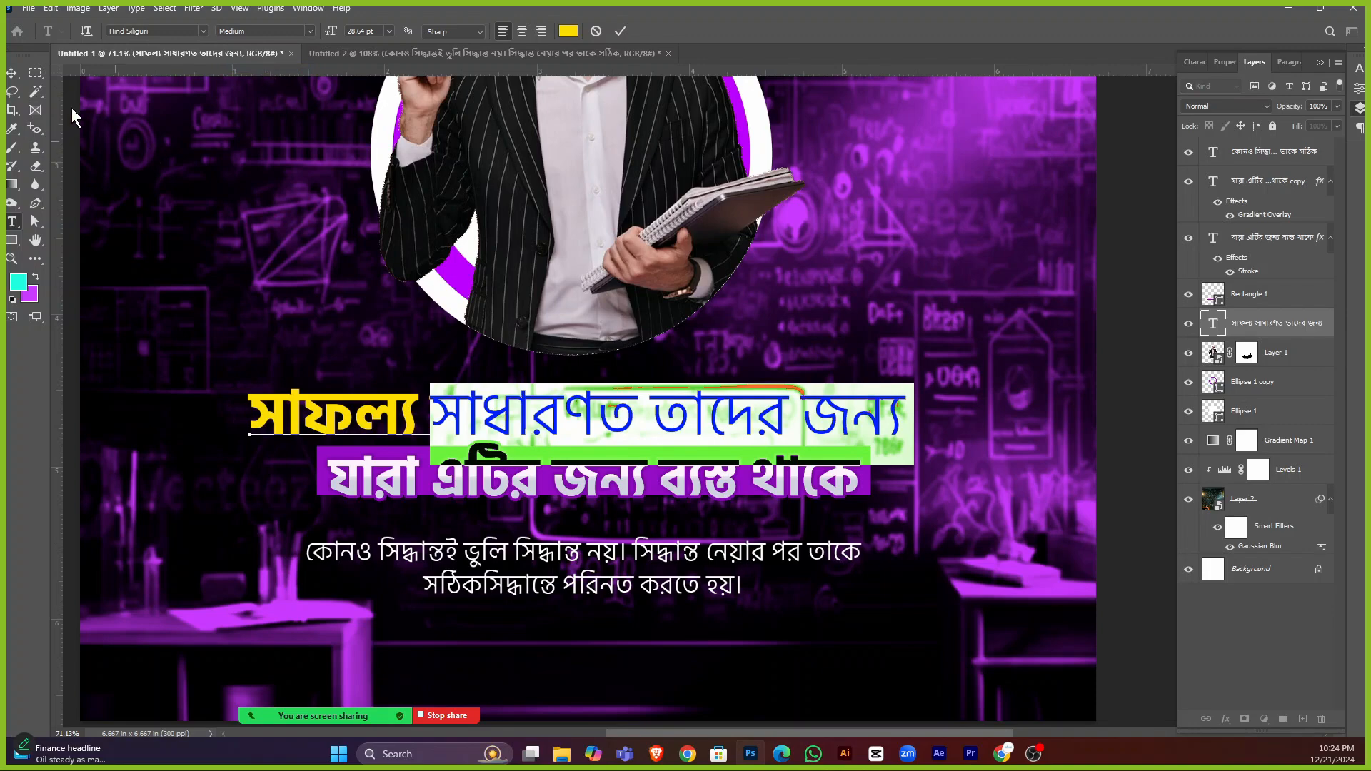
click(12, 73)
click(277, 374)
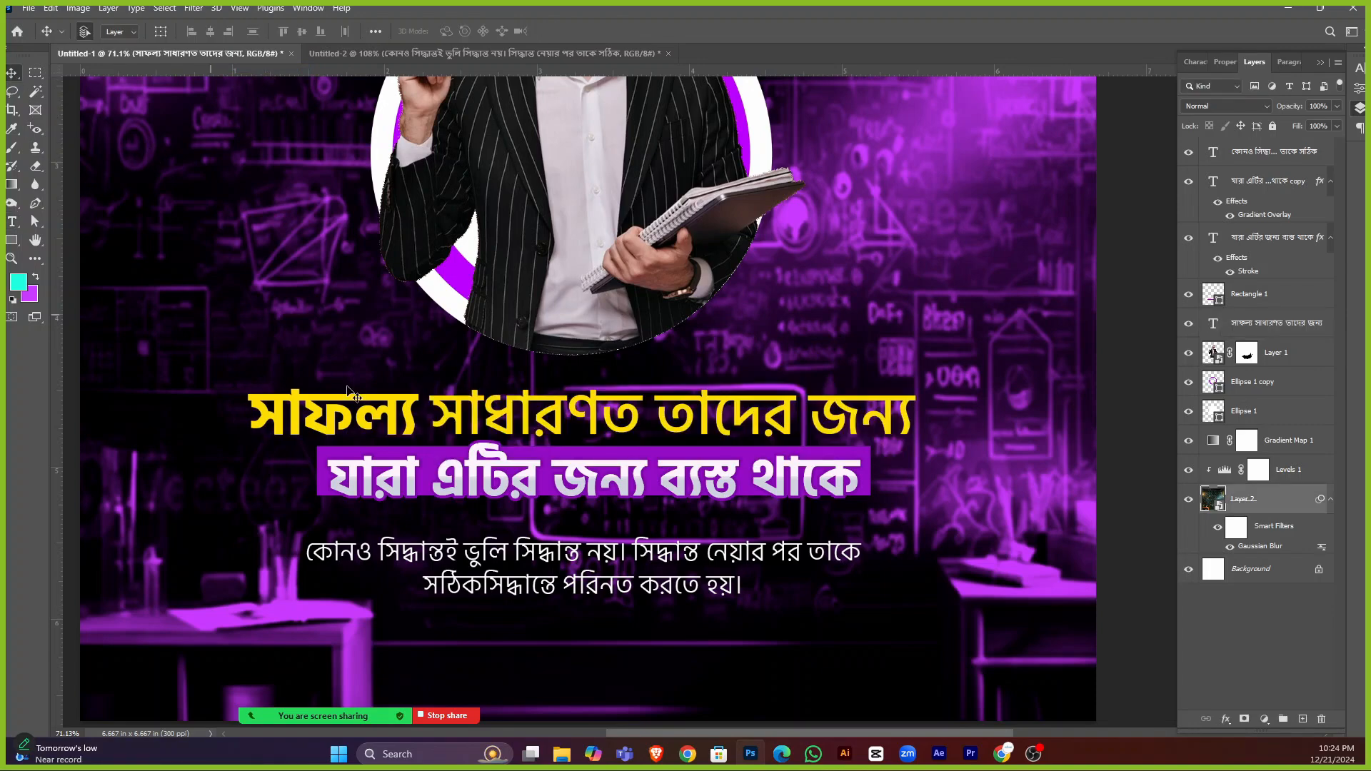
Try to recolour the entire first line of text white (#ffffff).
double_click(415, 408)
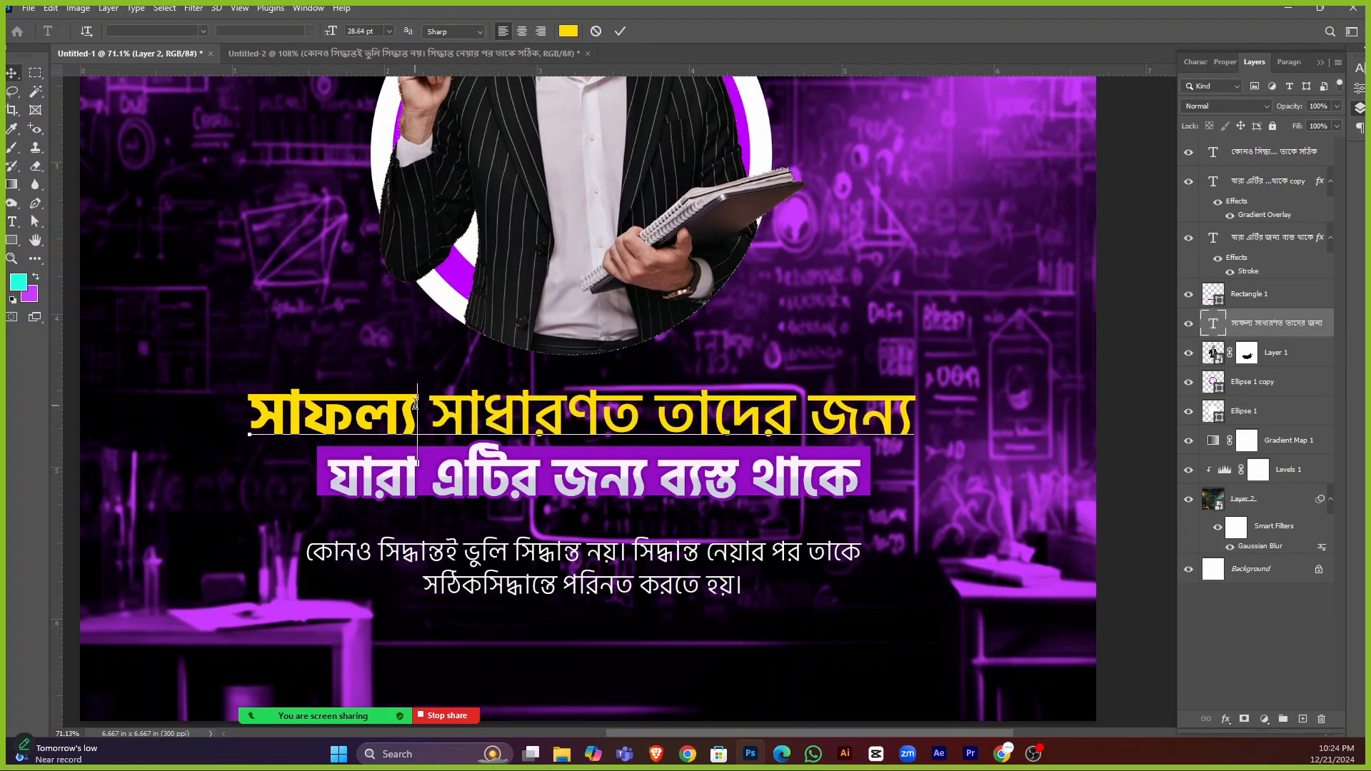
triple_click(415, 408)
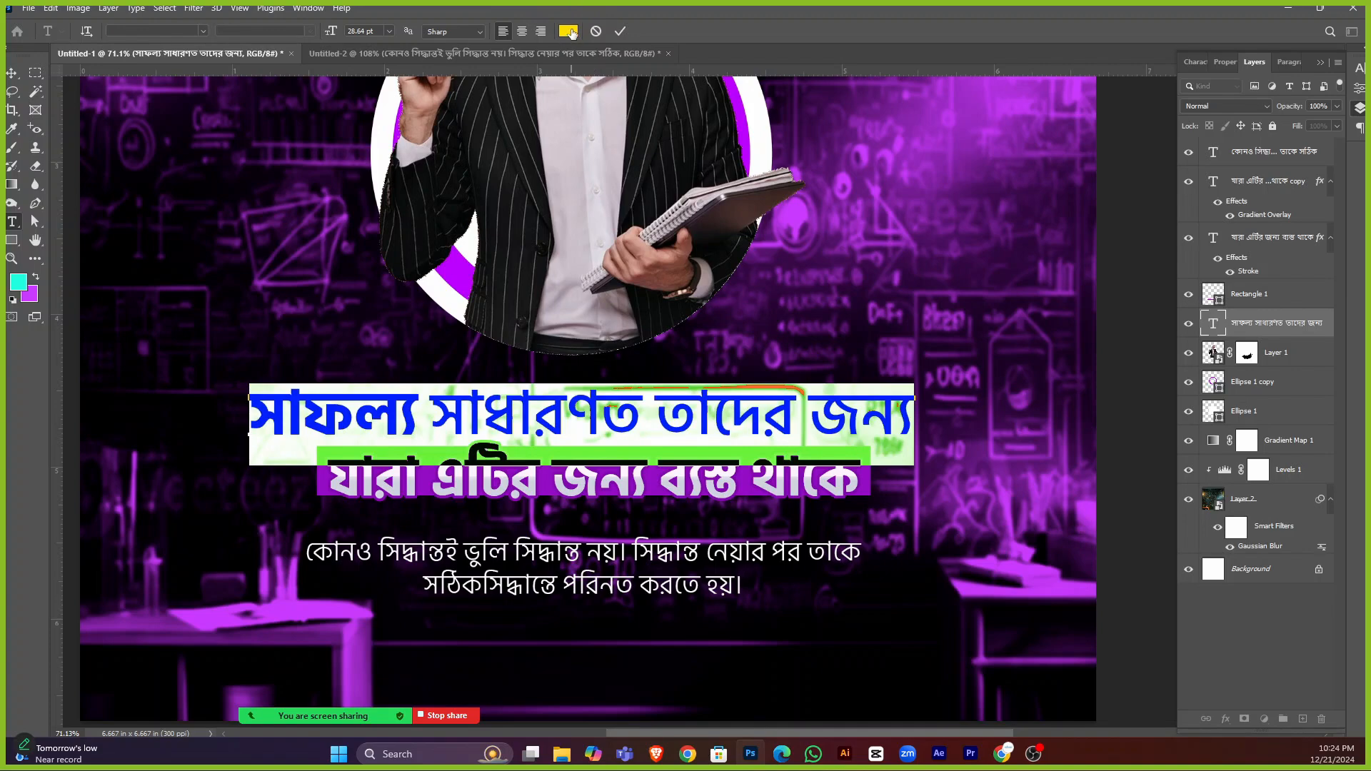
click(571, 33)
text(ffffff)
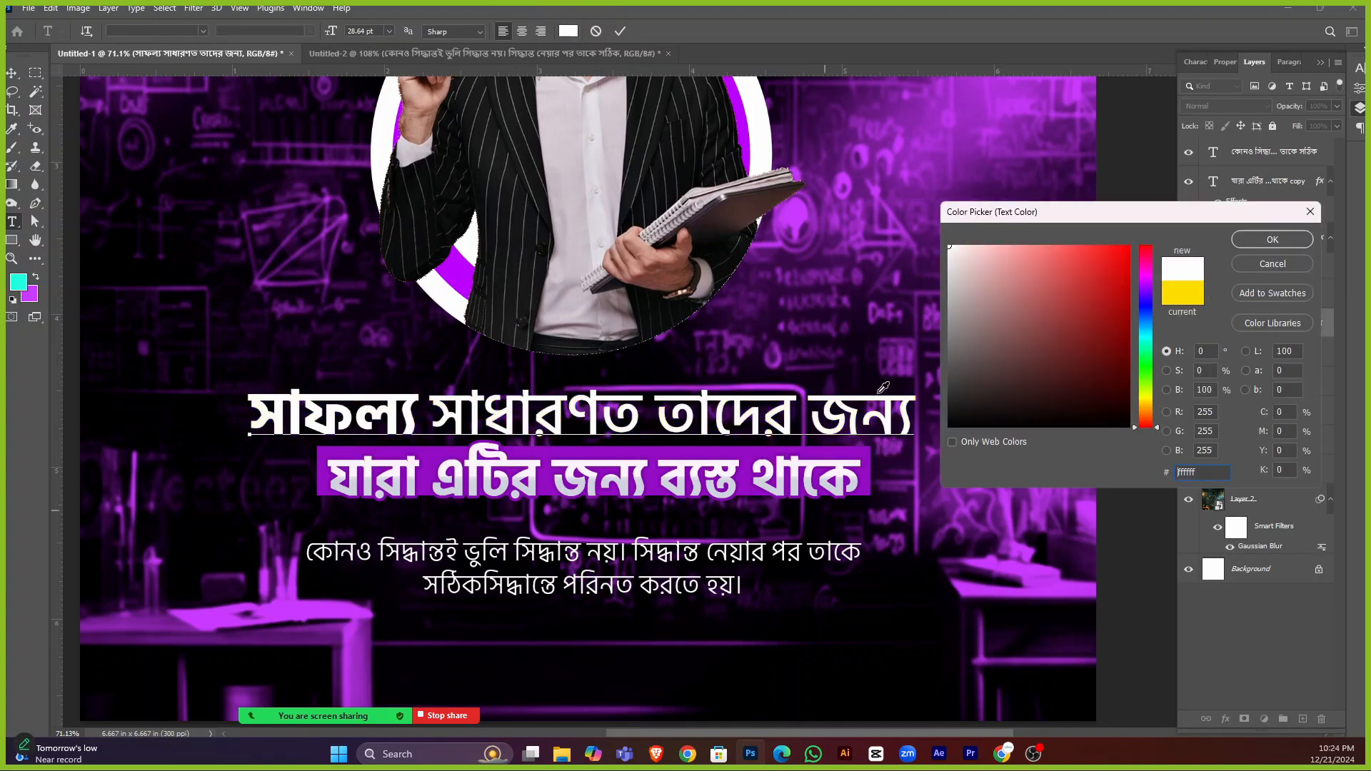
click(1294, 224)
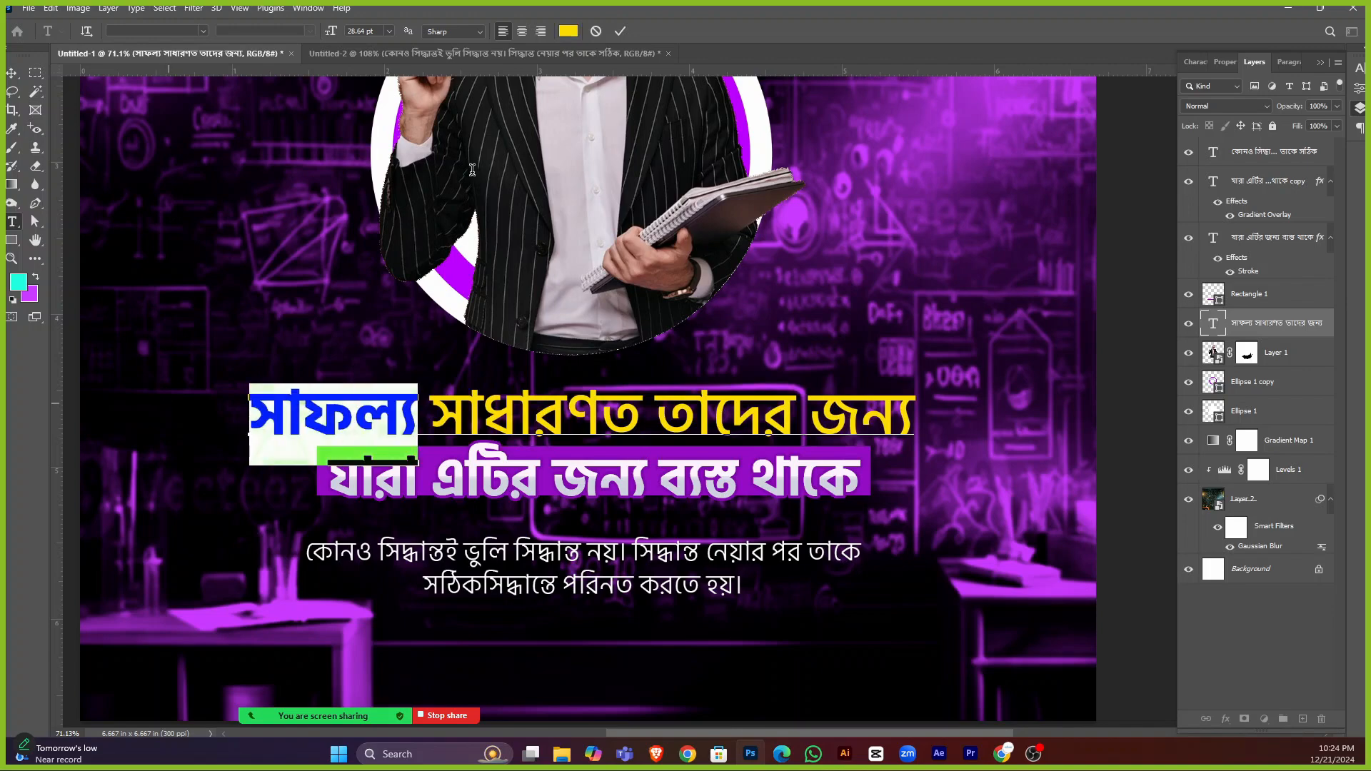
Recolour only the selected word সাফল্য in the first line white (#ffffff).
click(569, 35)
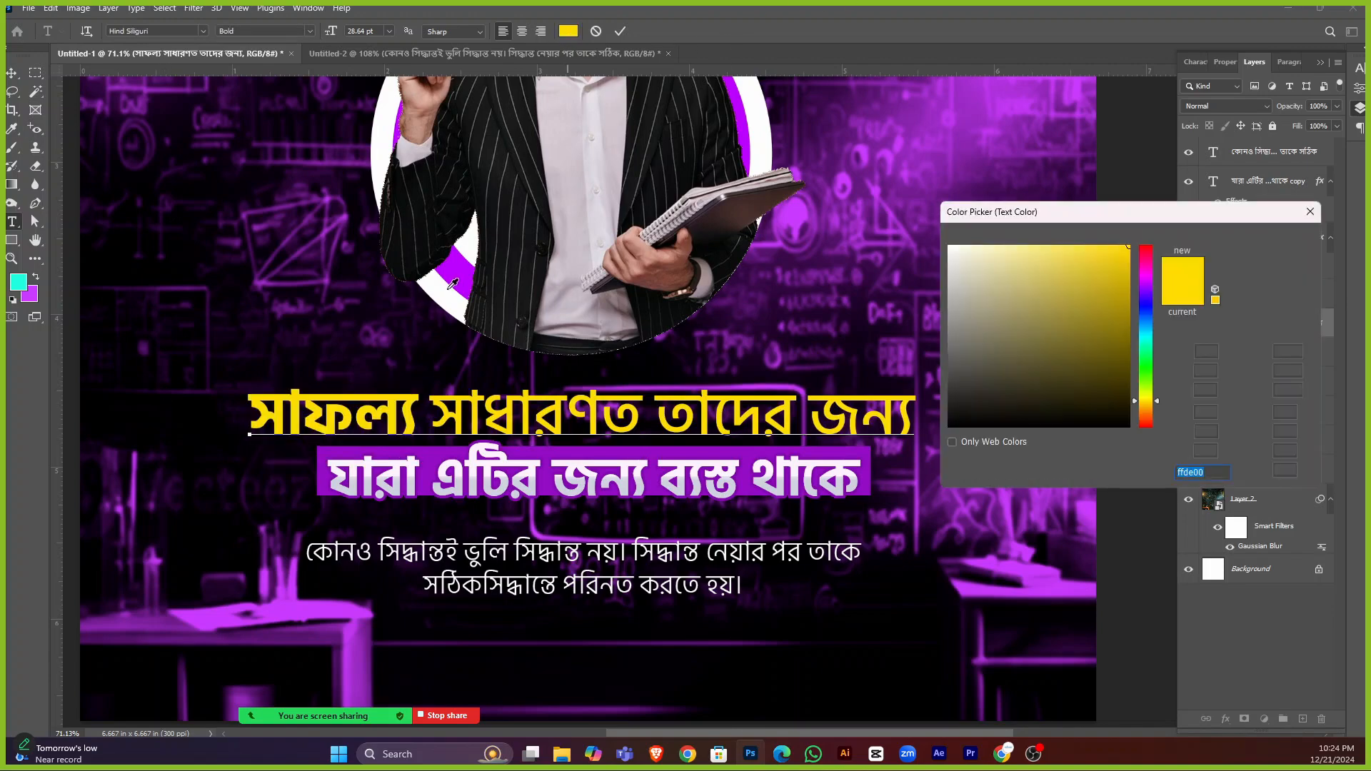
text(ffffff)
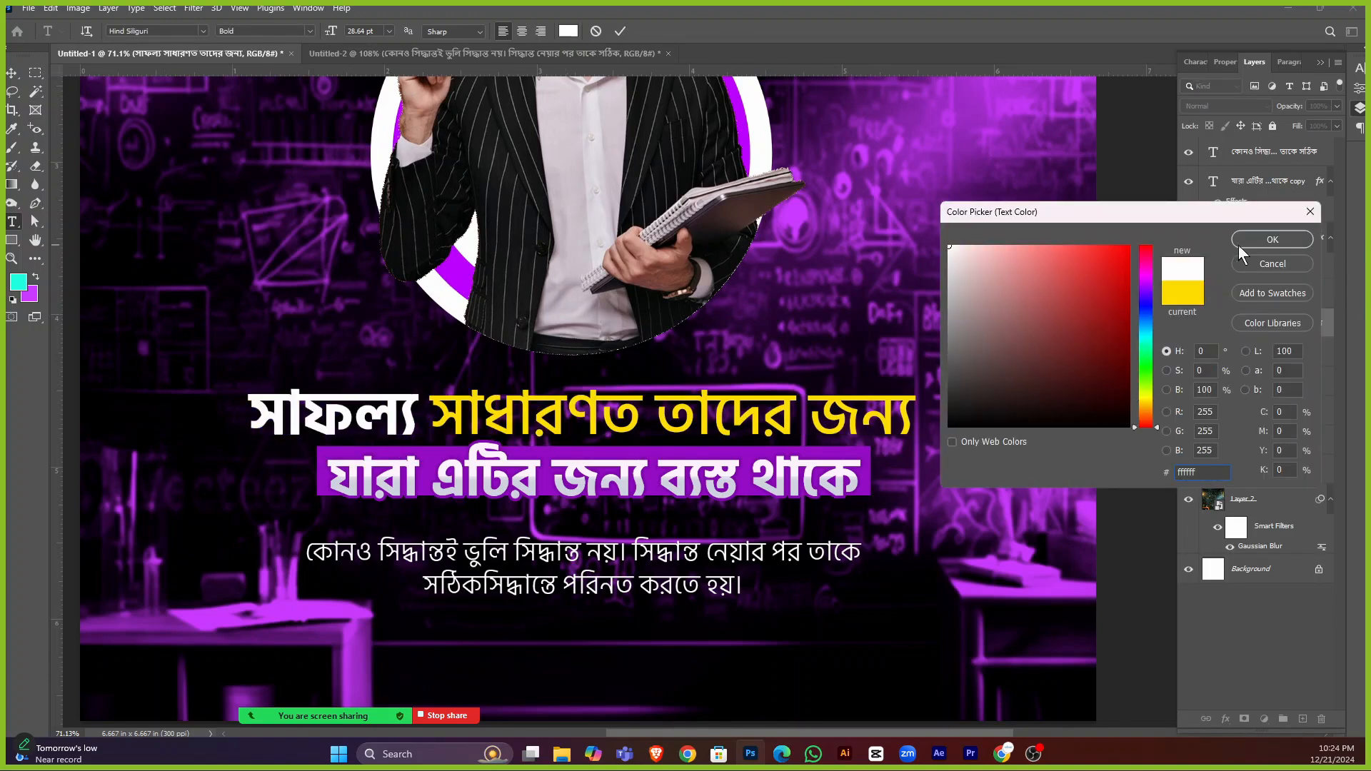
click(1272, 240)
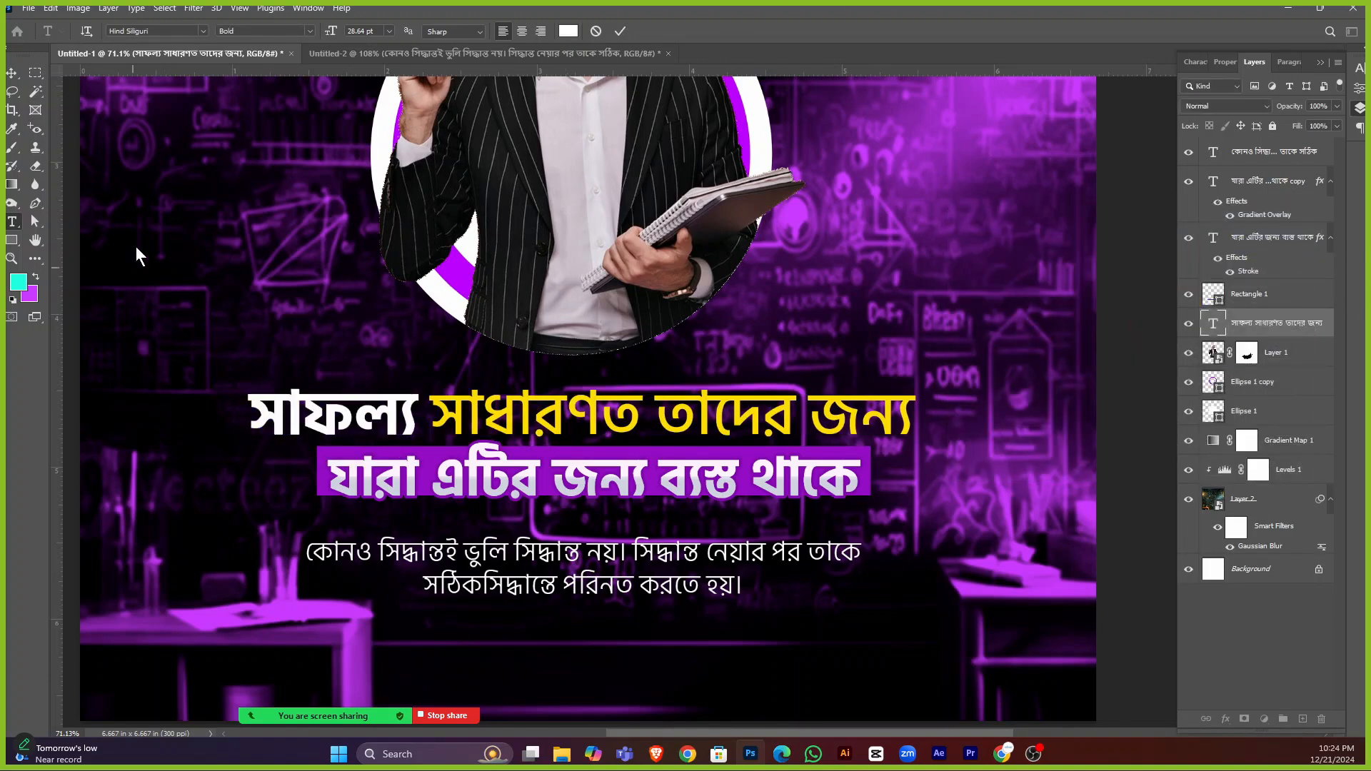
Shift the first line of text slightly up and to the left above the purple strip.
click(12, 75)
scroll(606, 410, up, 3)
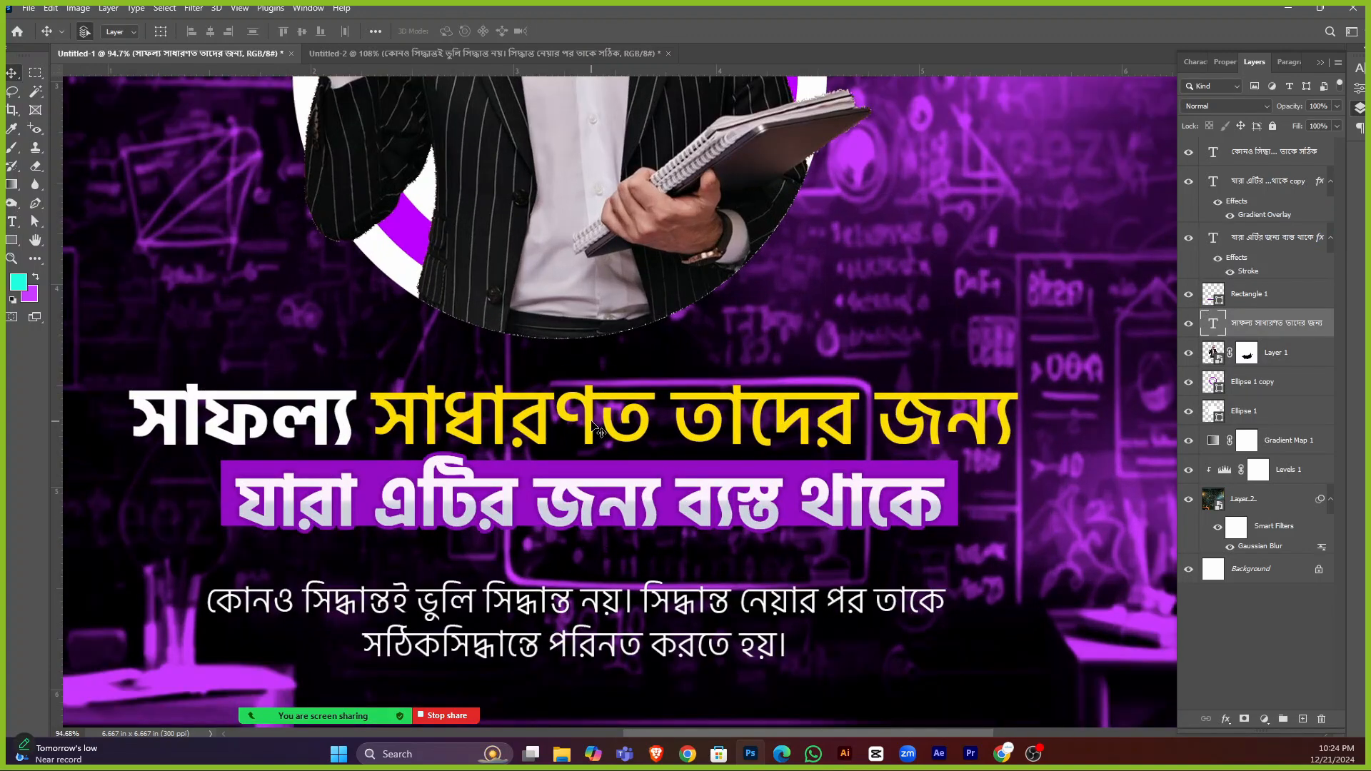
drag(598, 431, 587, 420)
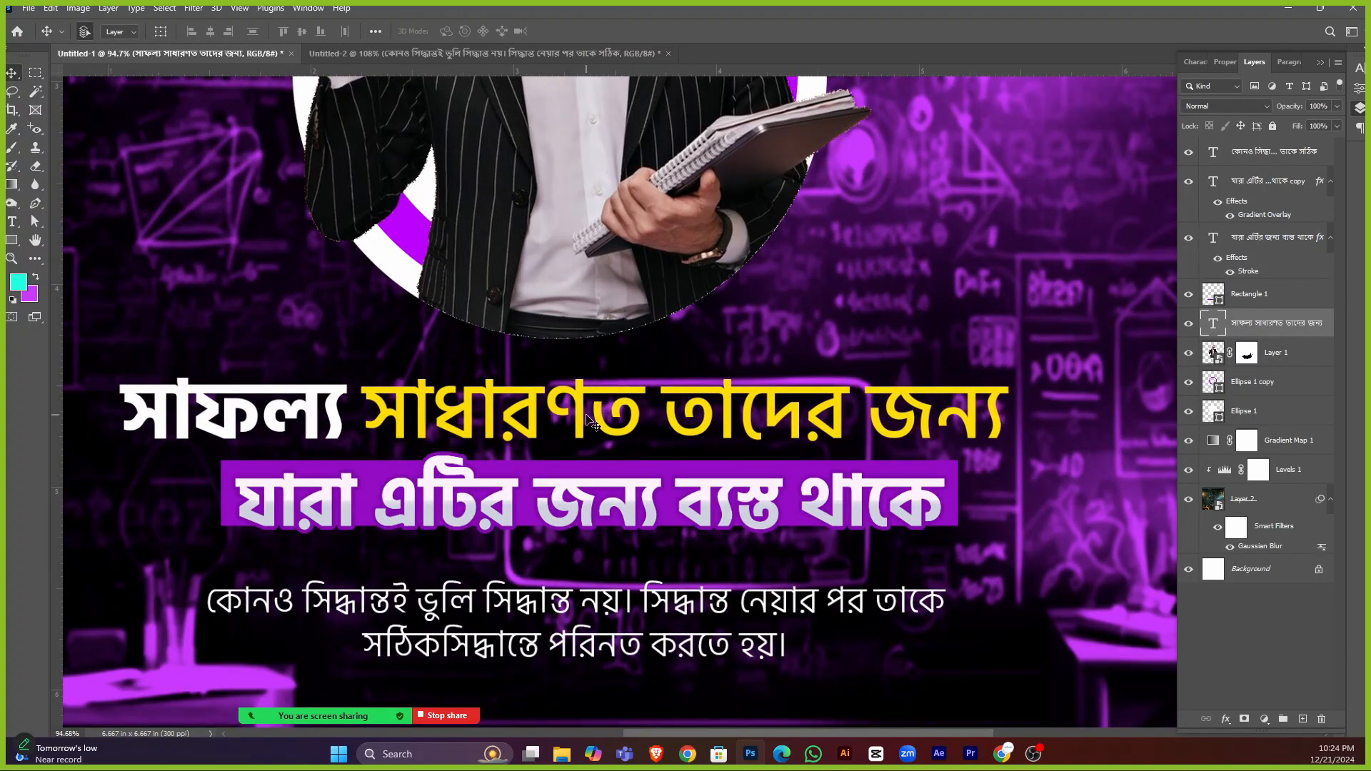
Move the two-line description paragraph up so it sits closely beneath the purple strip, centred under it.
scroll(585, 420, down, 3)
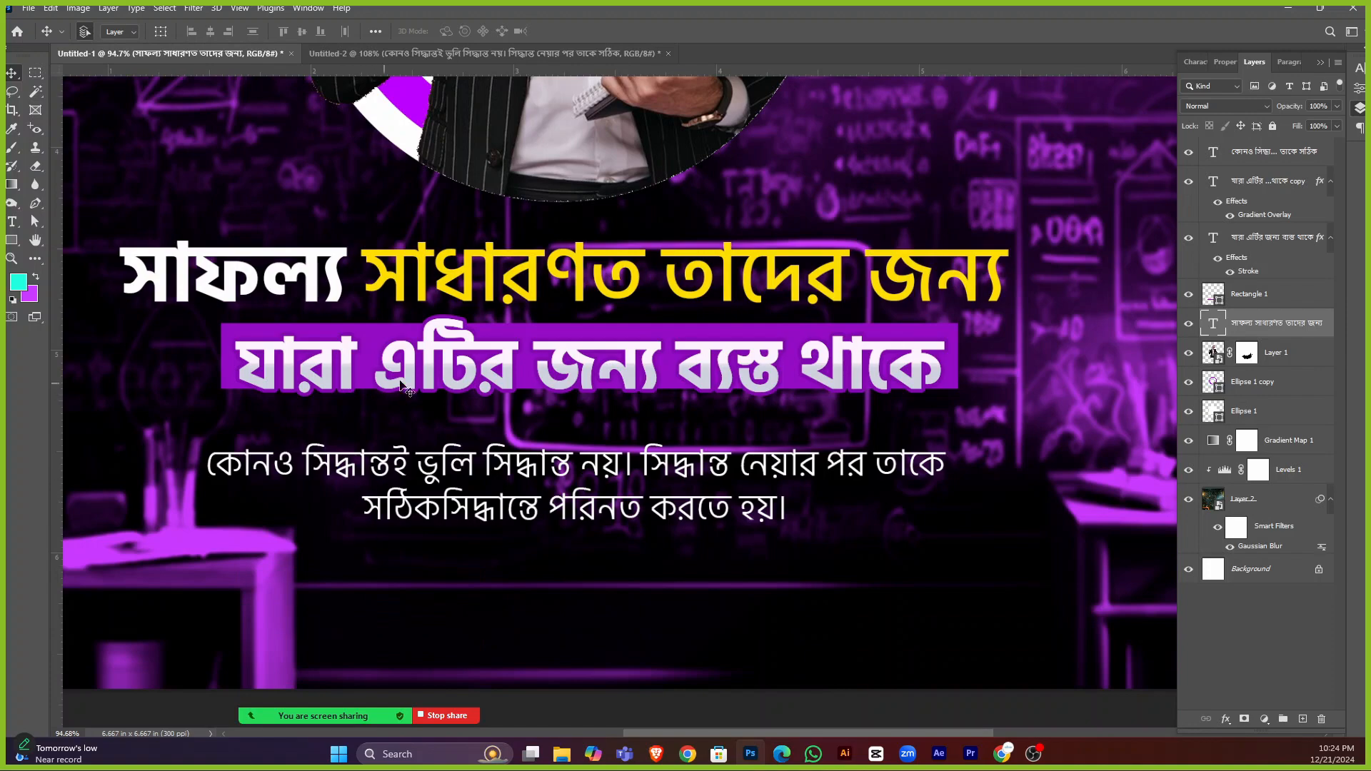
scroll(463, 368, down, 2)
scroll(429, 454, down, 1)
drag(535, 394, 537, 373)
scroll(536, 373, down, 2)
scroll(600, 450, down, 1)
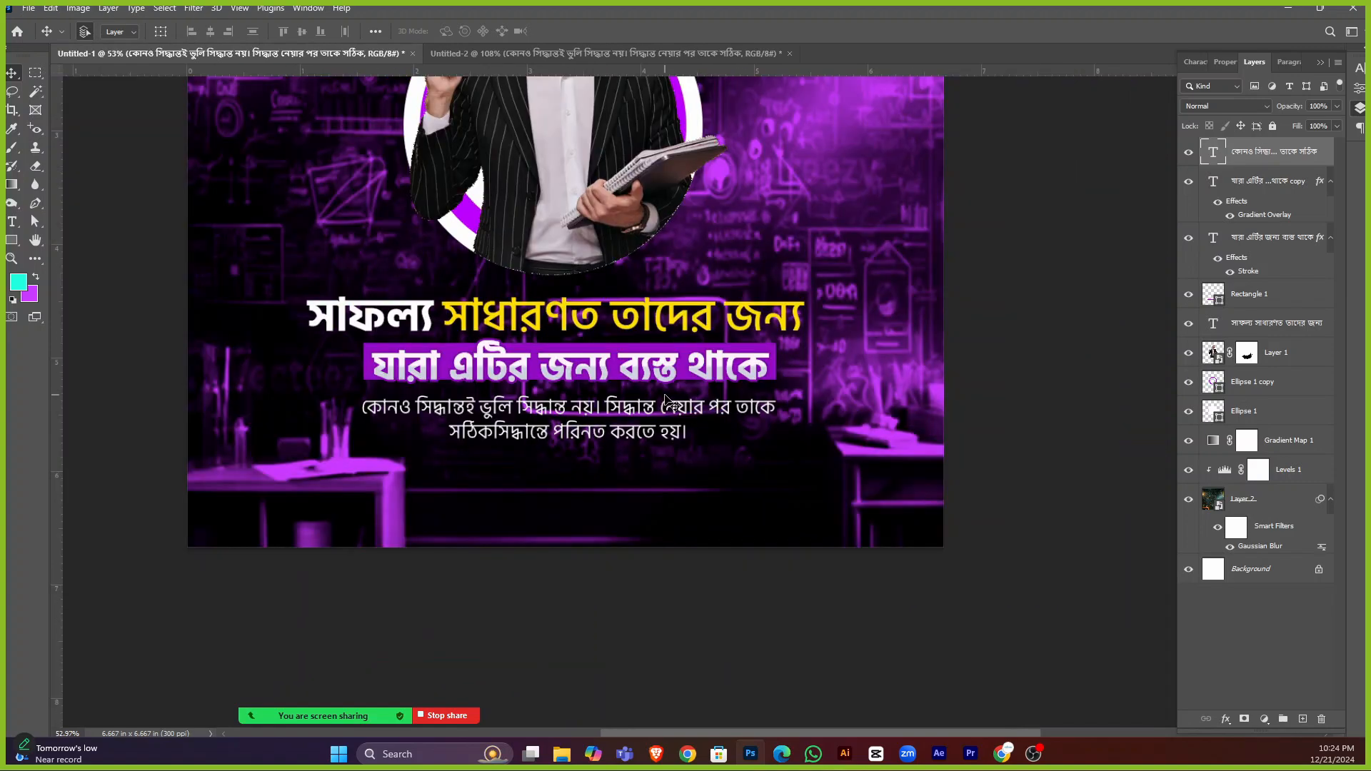
scroll(664, 463, up, 1)
scroll(662, 463, up, 2)
drag(596, 465, 592, 468)
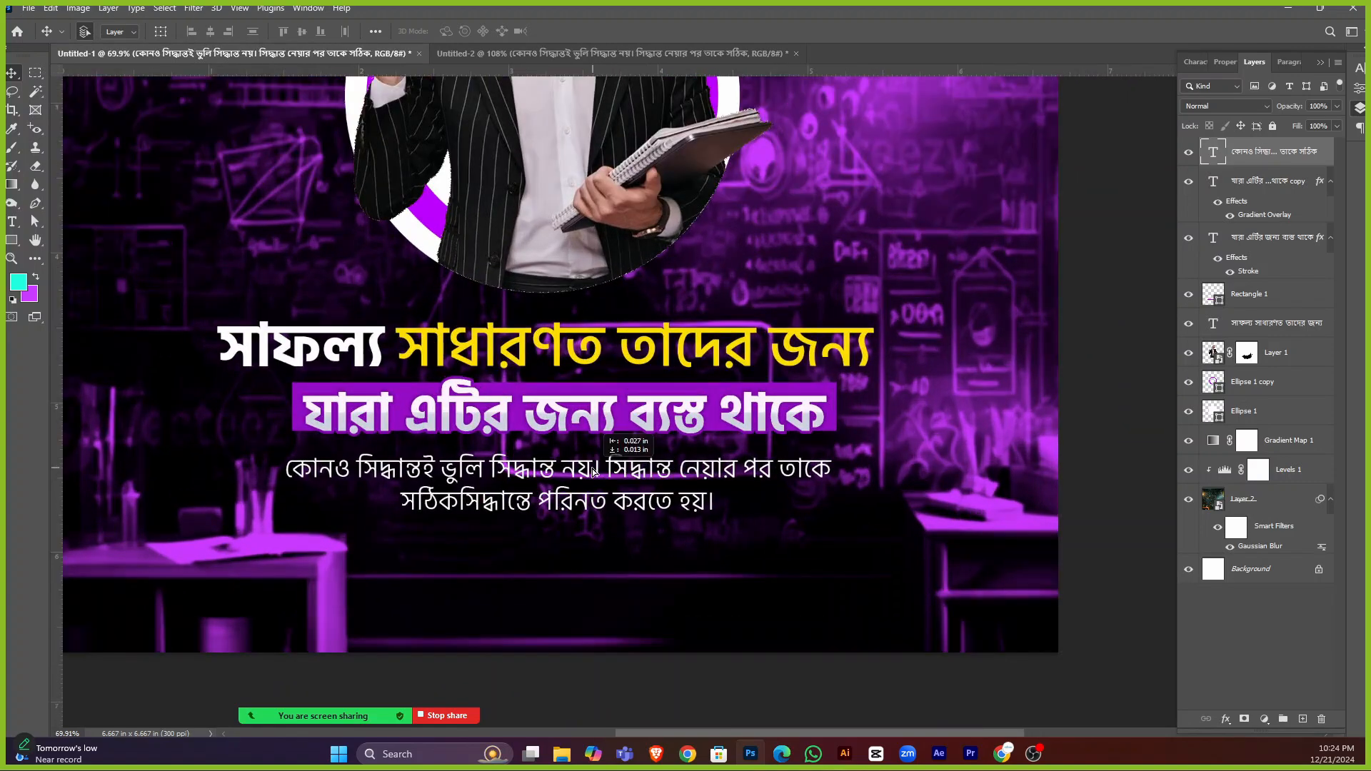
Add a Drop Shadow to the description paragraph's layer with a distance of 46 px and a spread of 66%.
click(762, 518)
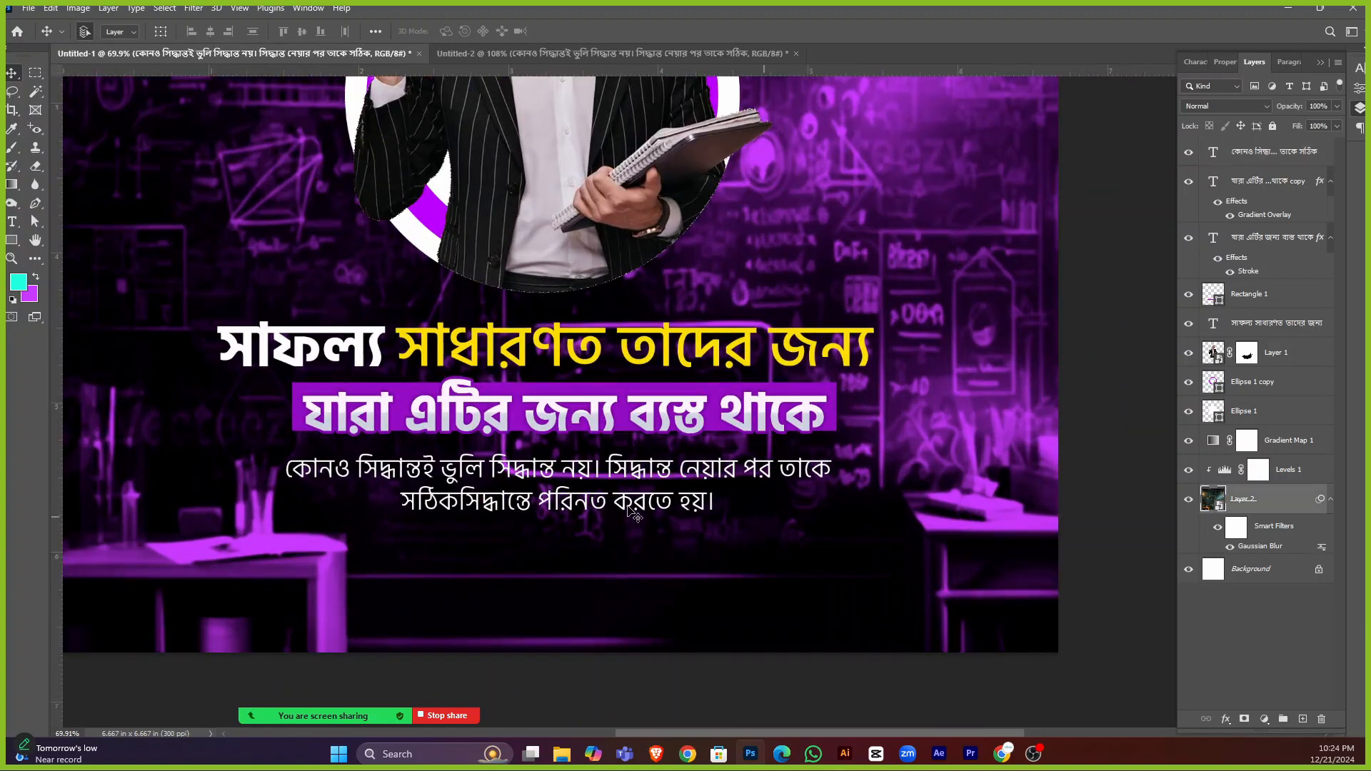
click(627, 507)
click(1287, 437)
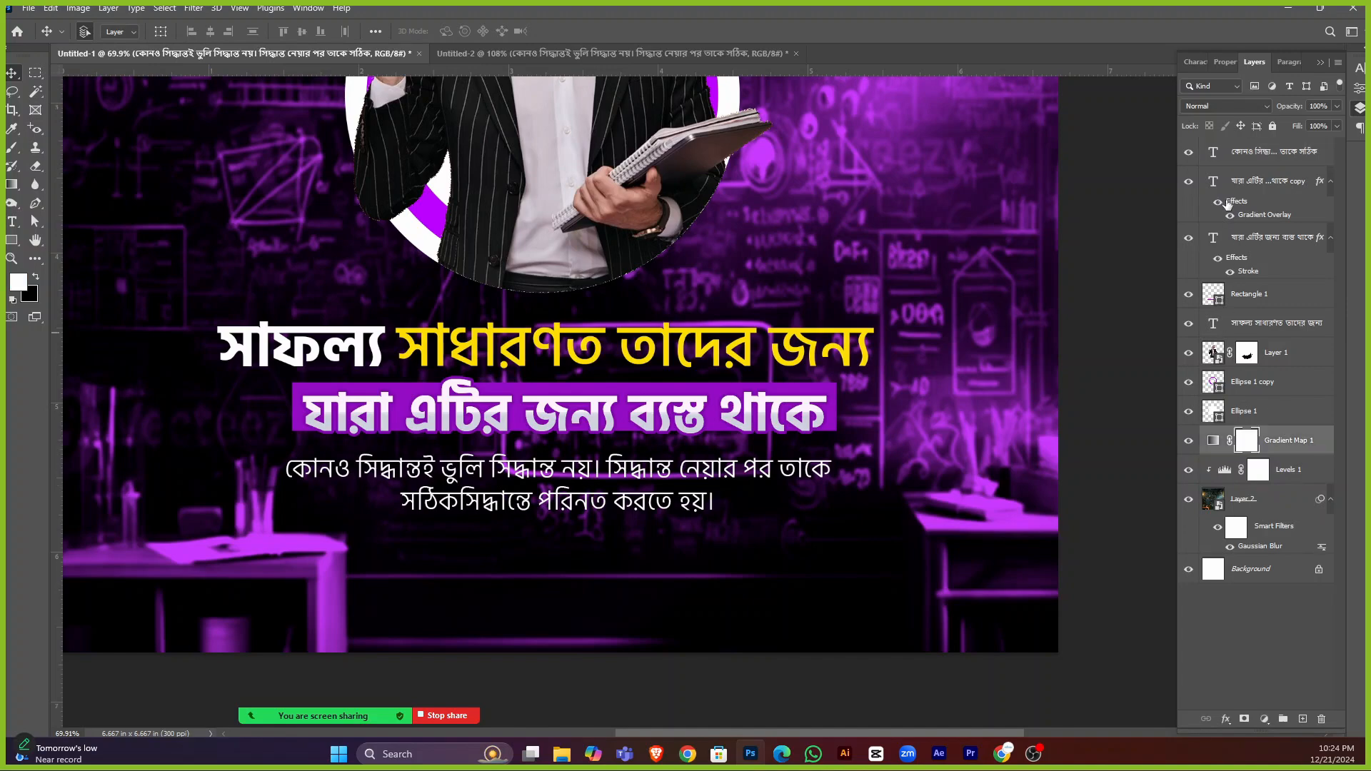
click(1243, 159)
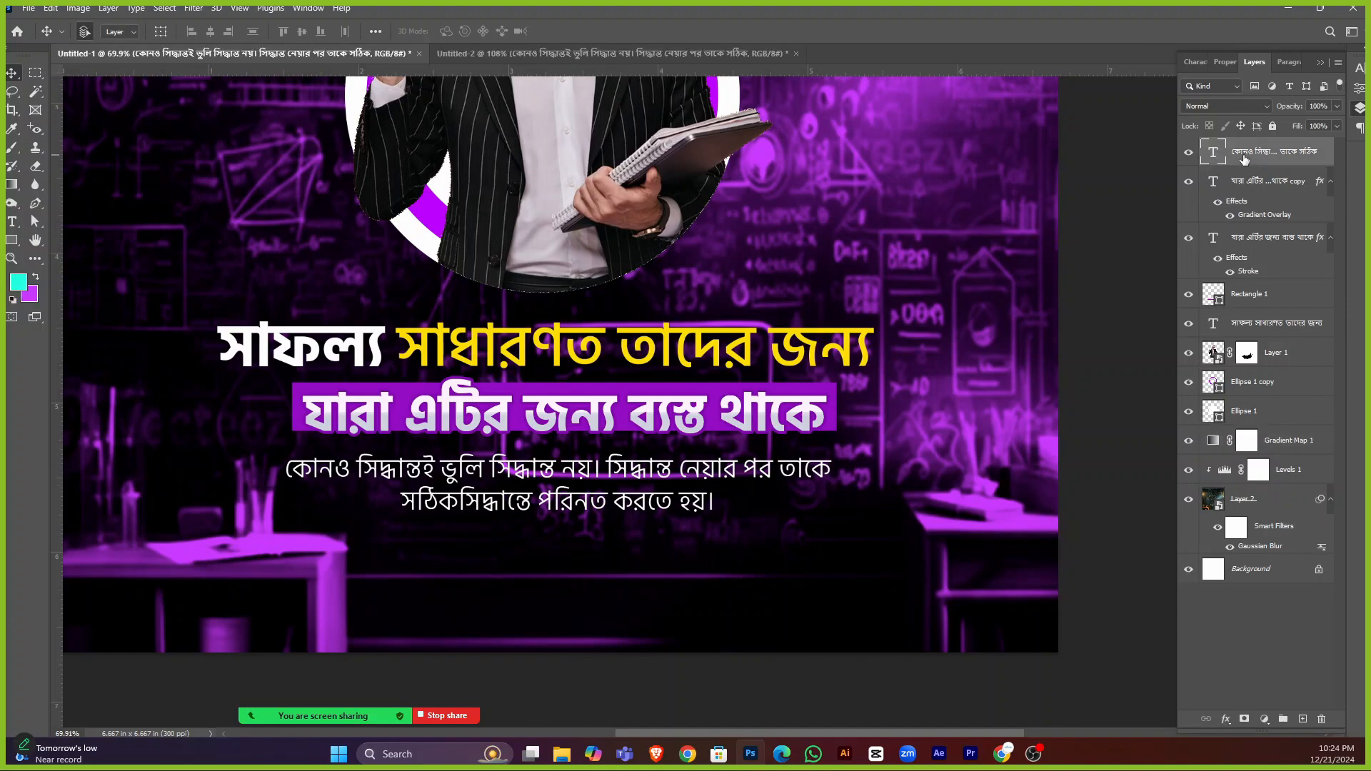
click(1225, 720)
click(1271, 714)
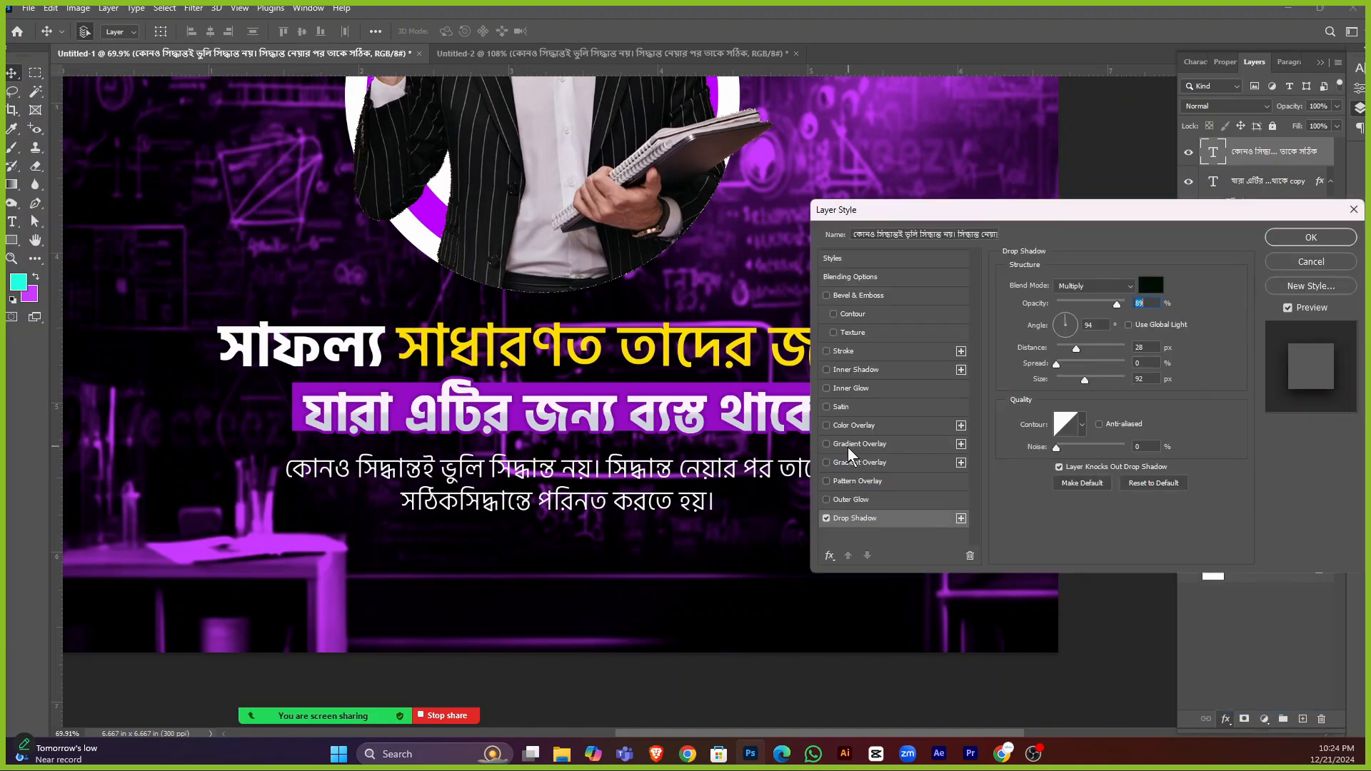
click(1089, 349)
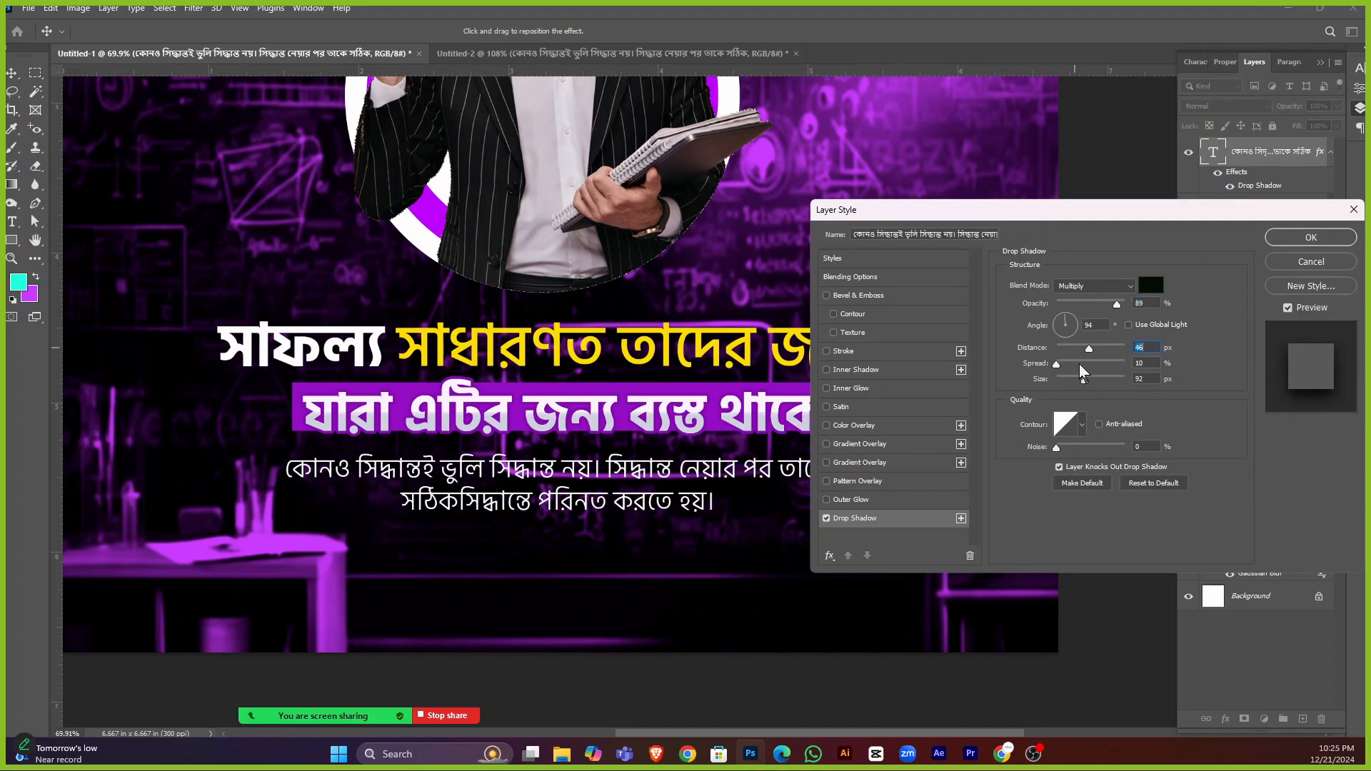
drag(1080, 364, 1086, 364)
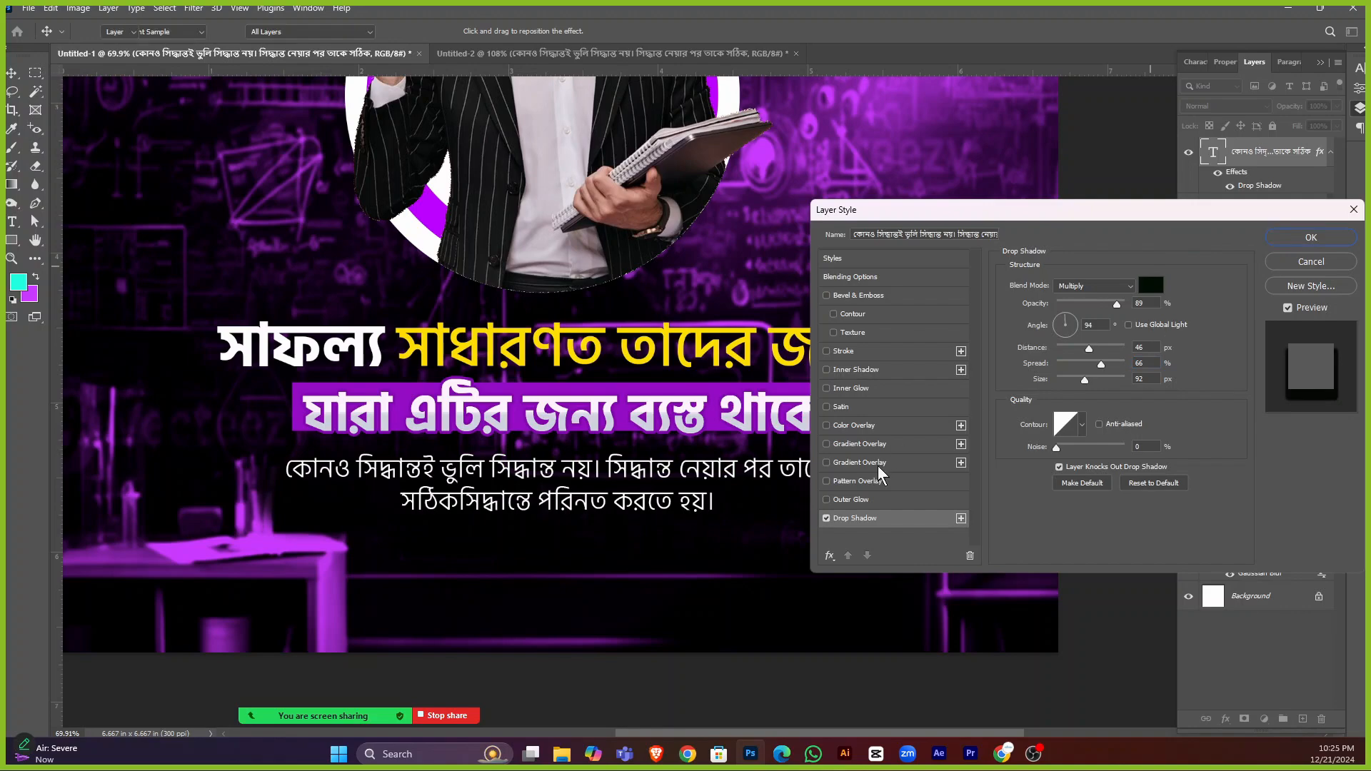
key(Return)
Examine the whole poster's composition, from the portrait and its rings down to the text block.
scroll(491, 447, down, 4)
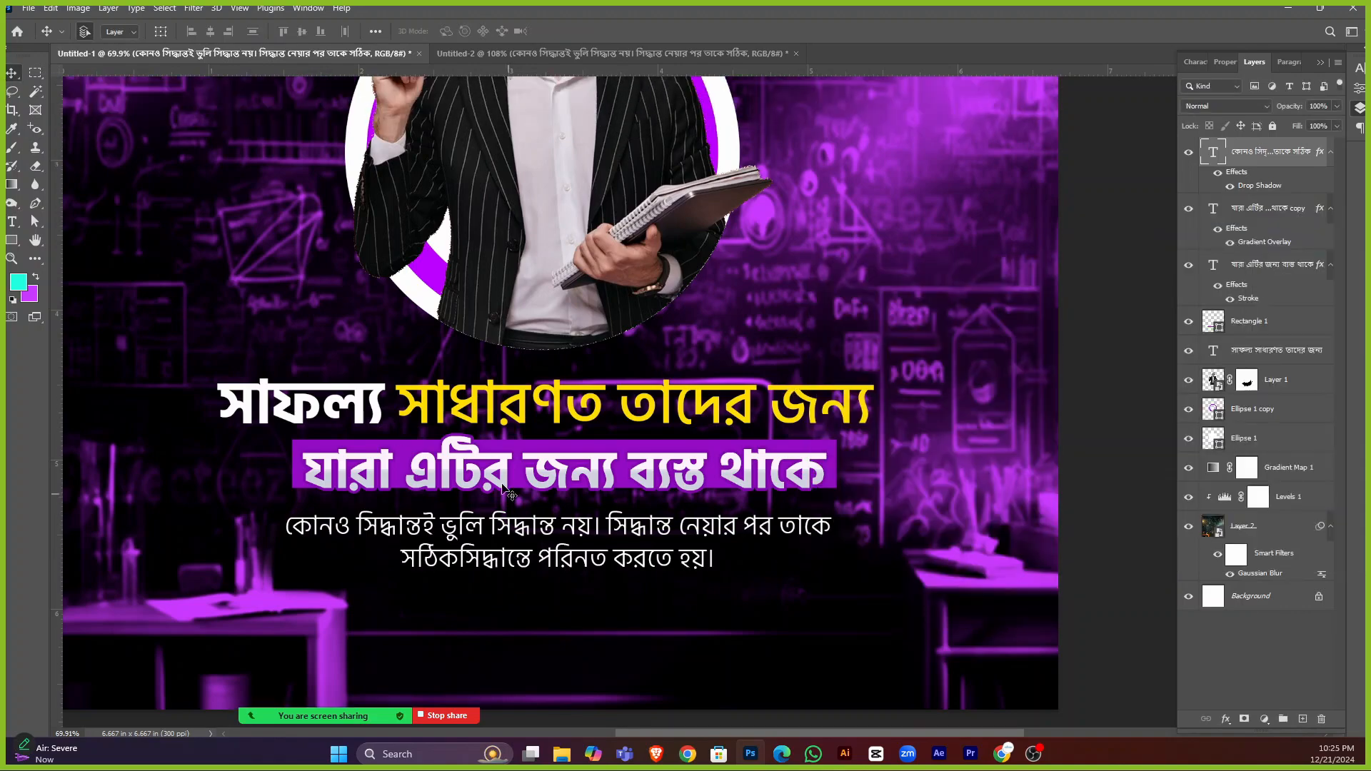
scroll(498, 318, up, 3)
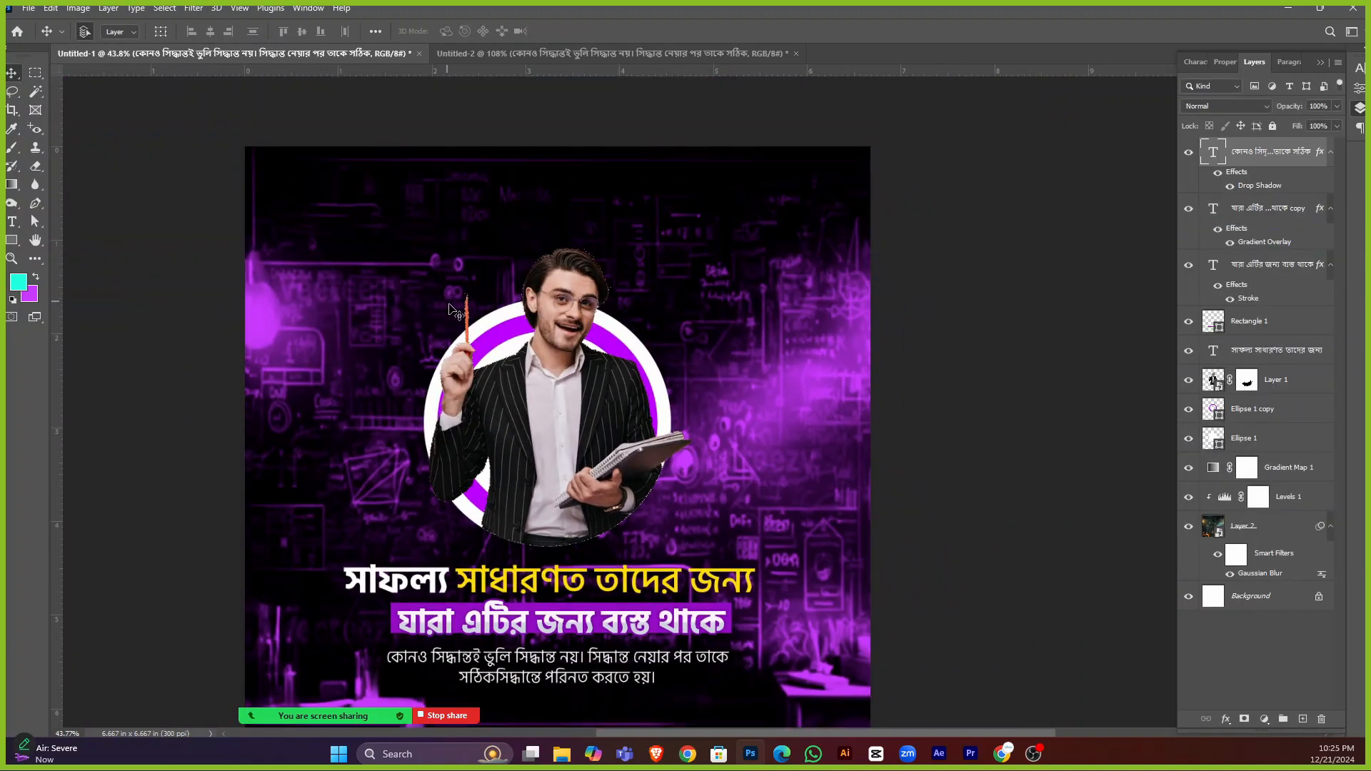
scroll(520, 444, up, 3)
scroll(683, 379, down, 4)
scroll(683, 384, up, 1)
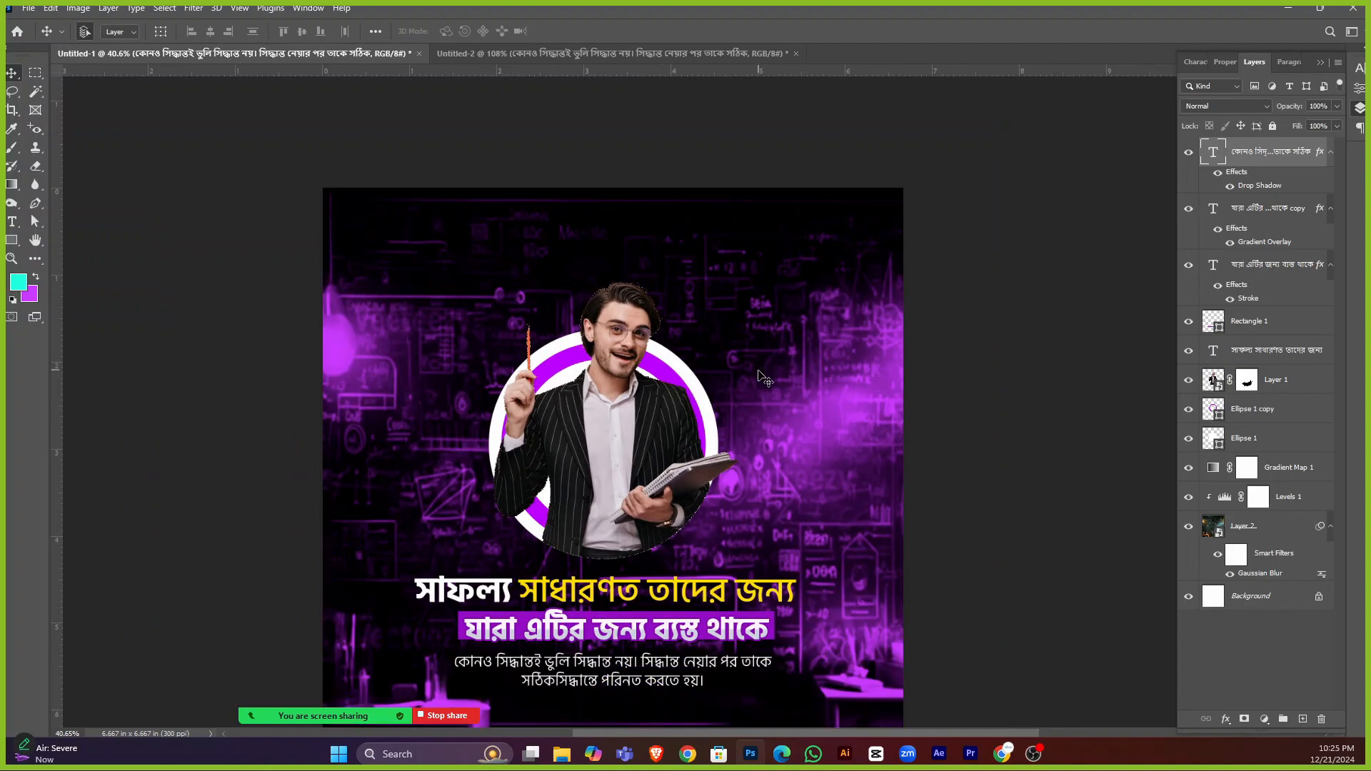
scroll(786, 236, down, 3)
scroll(796, 338, up, 3)
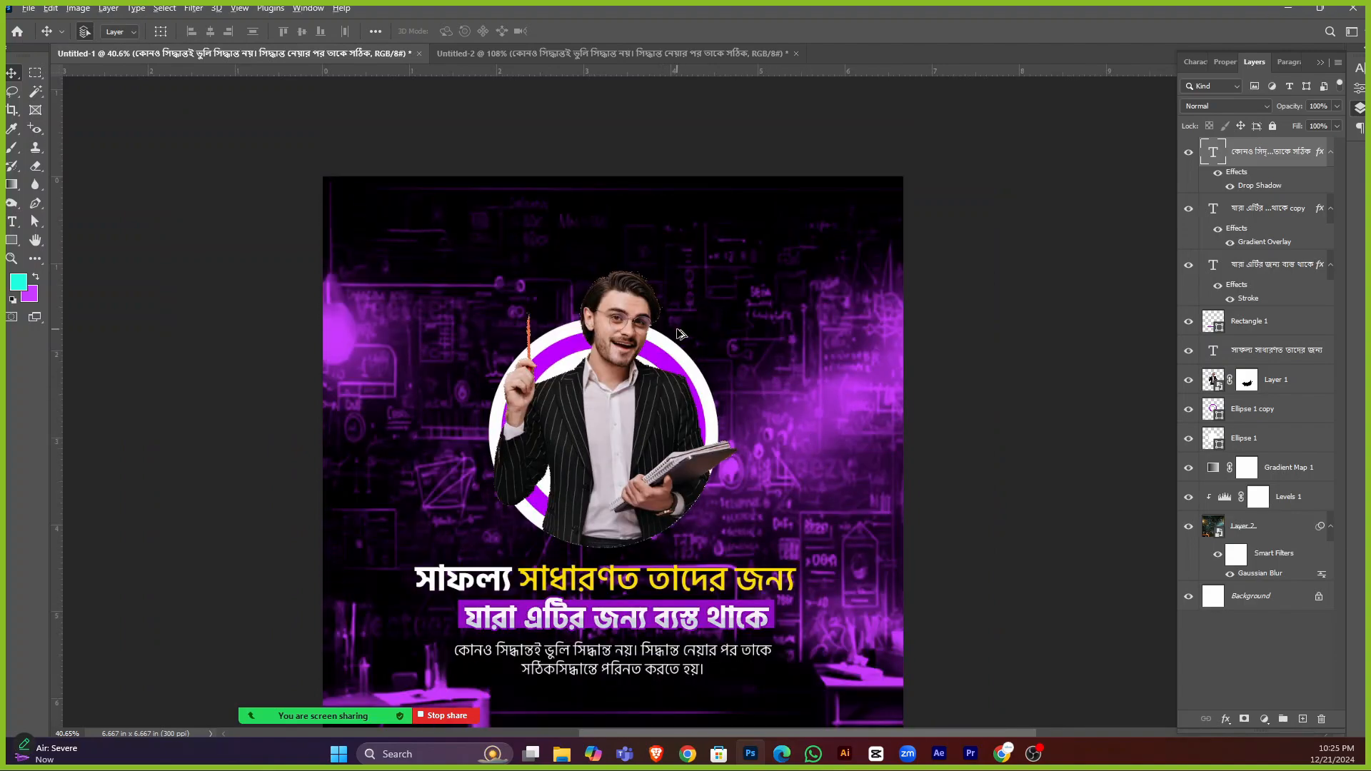
scroll(685, 348, up, 2)
click(686, 348)
scroll(553, 422, down, 3)
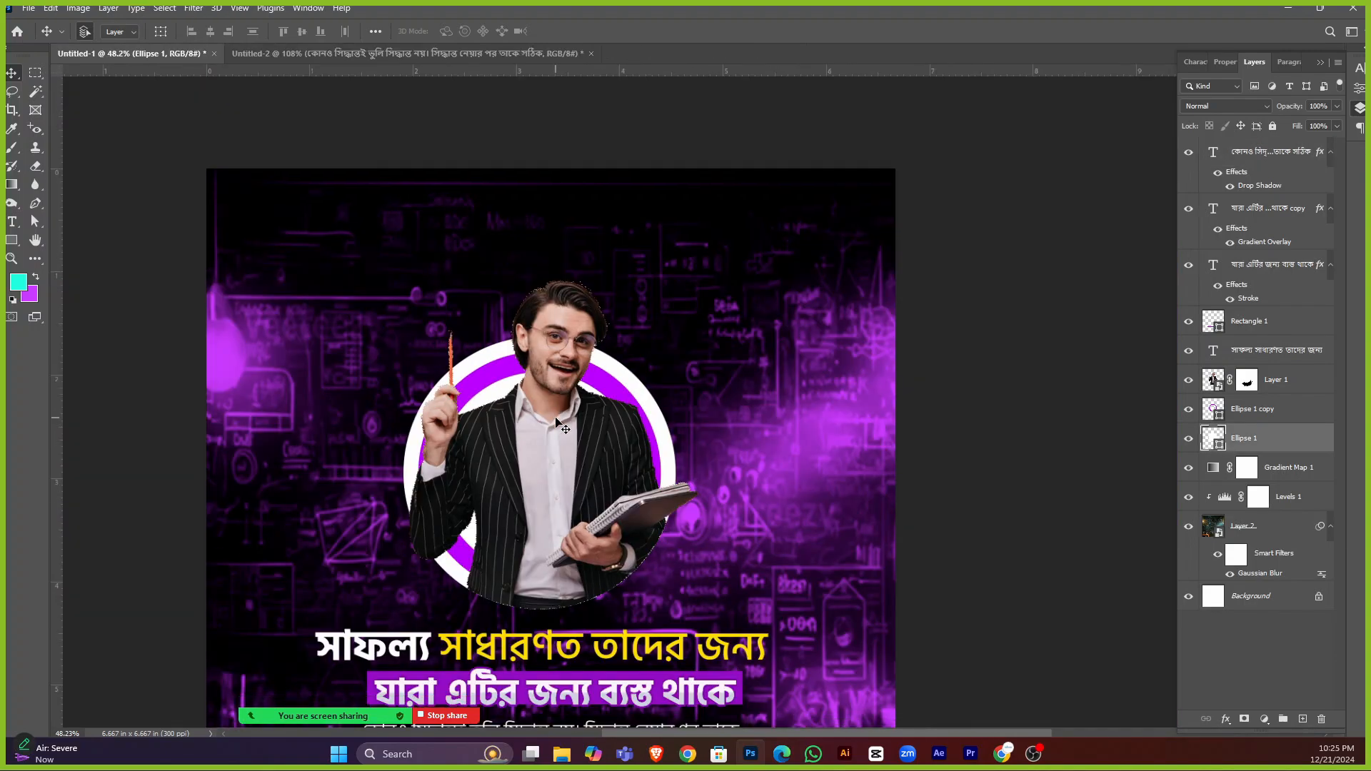
scroll(921, 345, down, 2)
scroll(950, 650, down, 2)
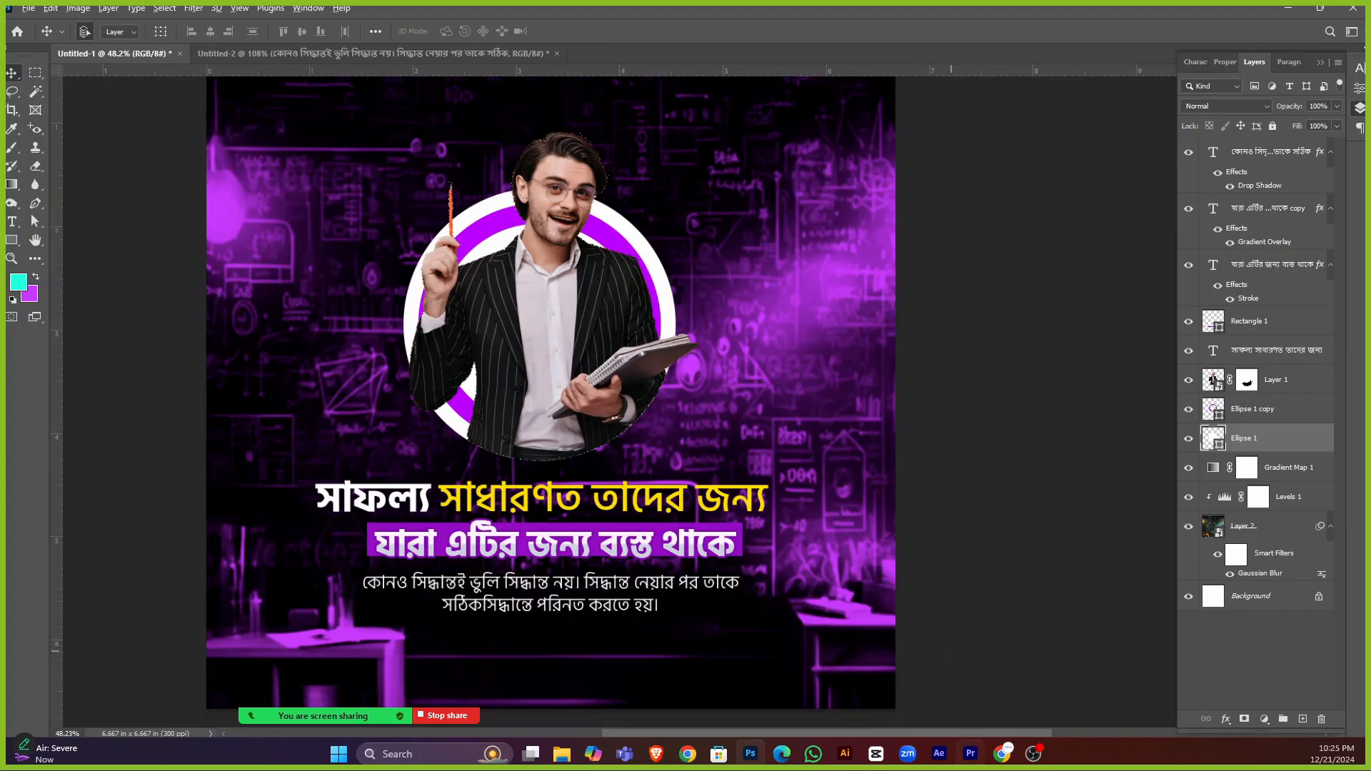
click(950, 651)
Switch to Pinterest in the browser and start a new search.
click(1000, 758)
click(449, 15)
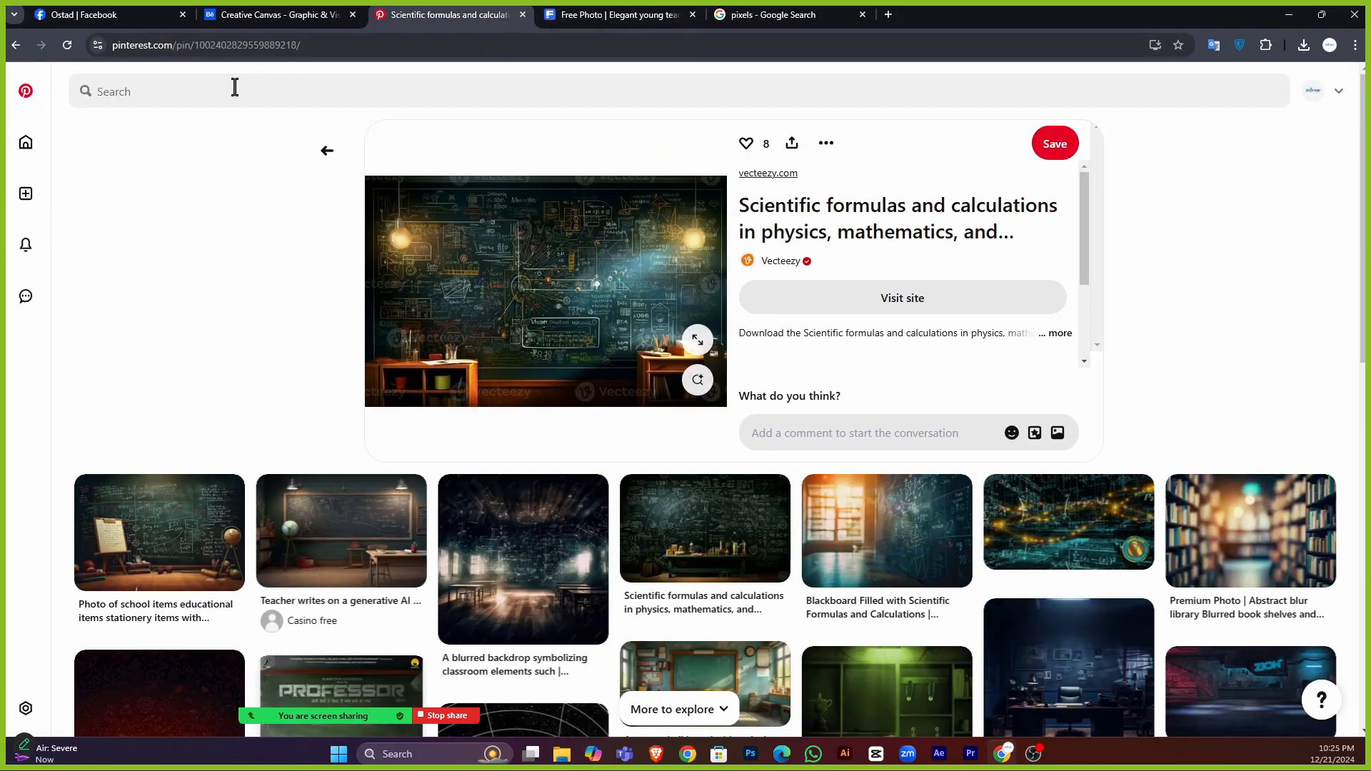
click(235, 88)
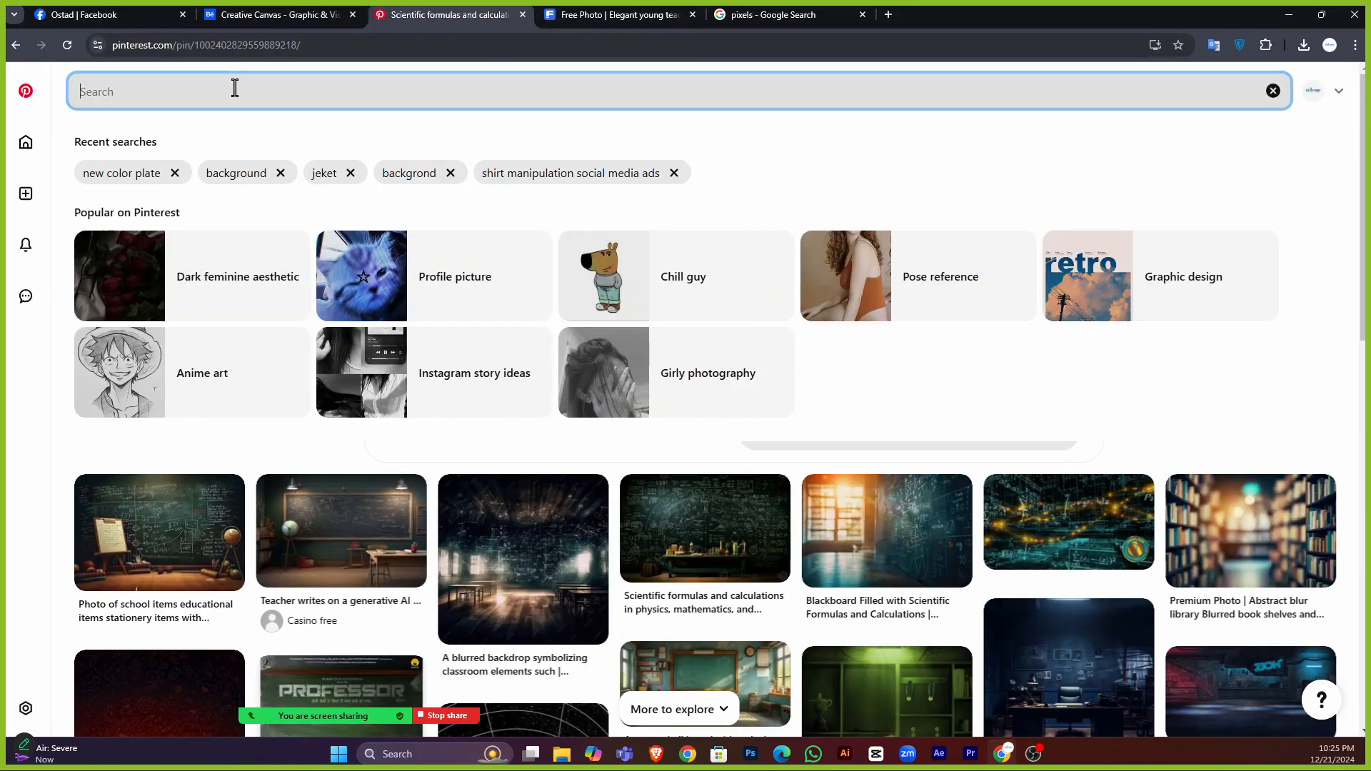
Search Pinterest for "texture".
text(টডও)
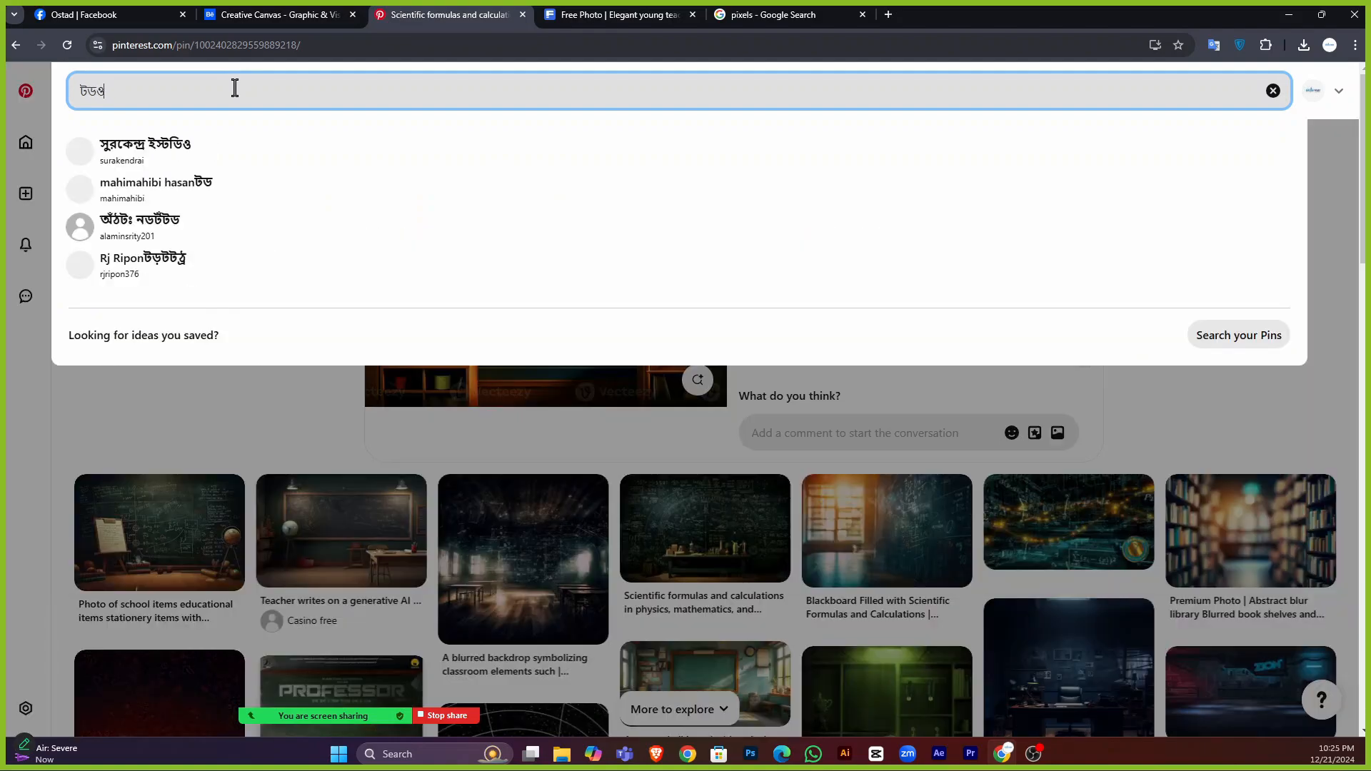
key(BackSpace)
key(BackSpace)
key(BackSpace)
text(ট)
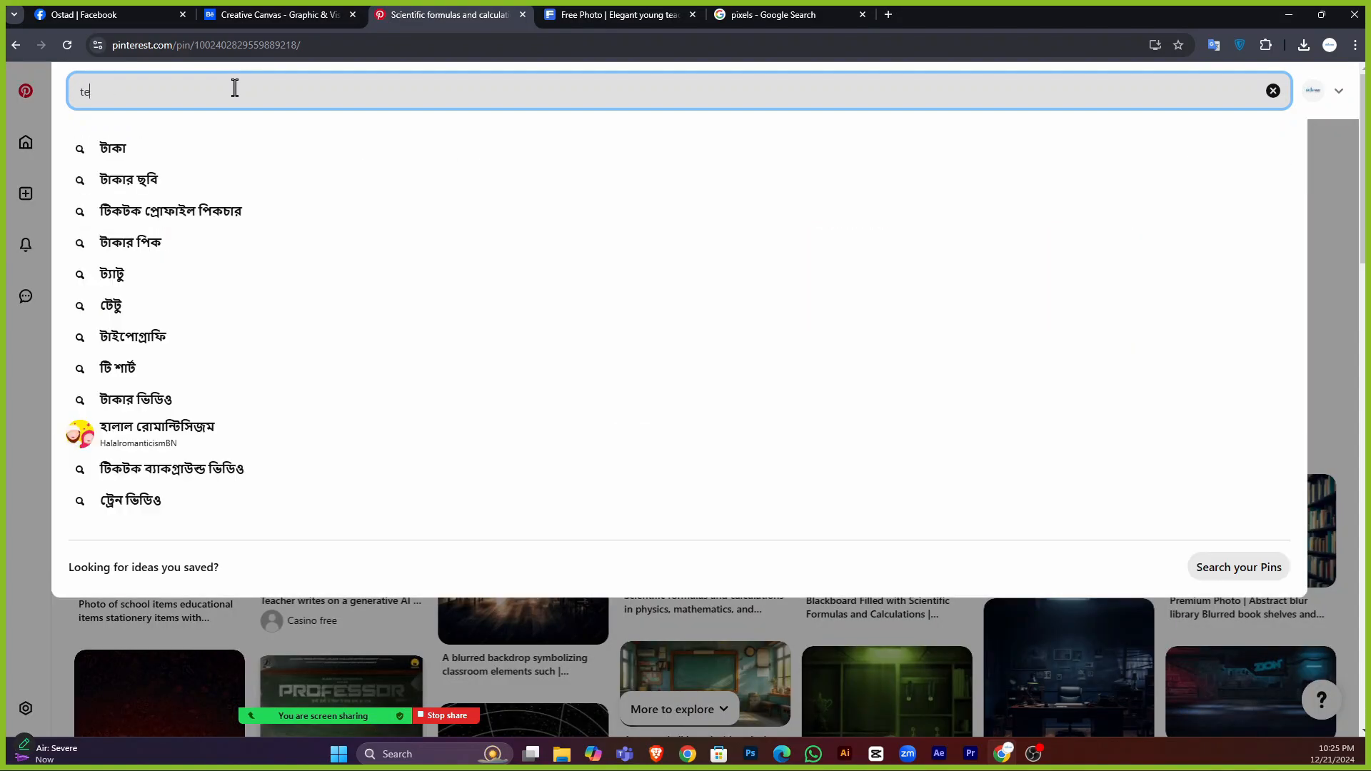
key(BackSpace)
text(texture)
key(Return)
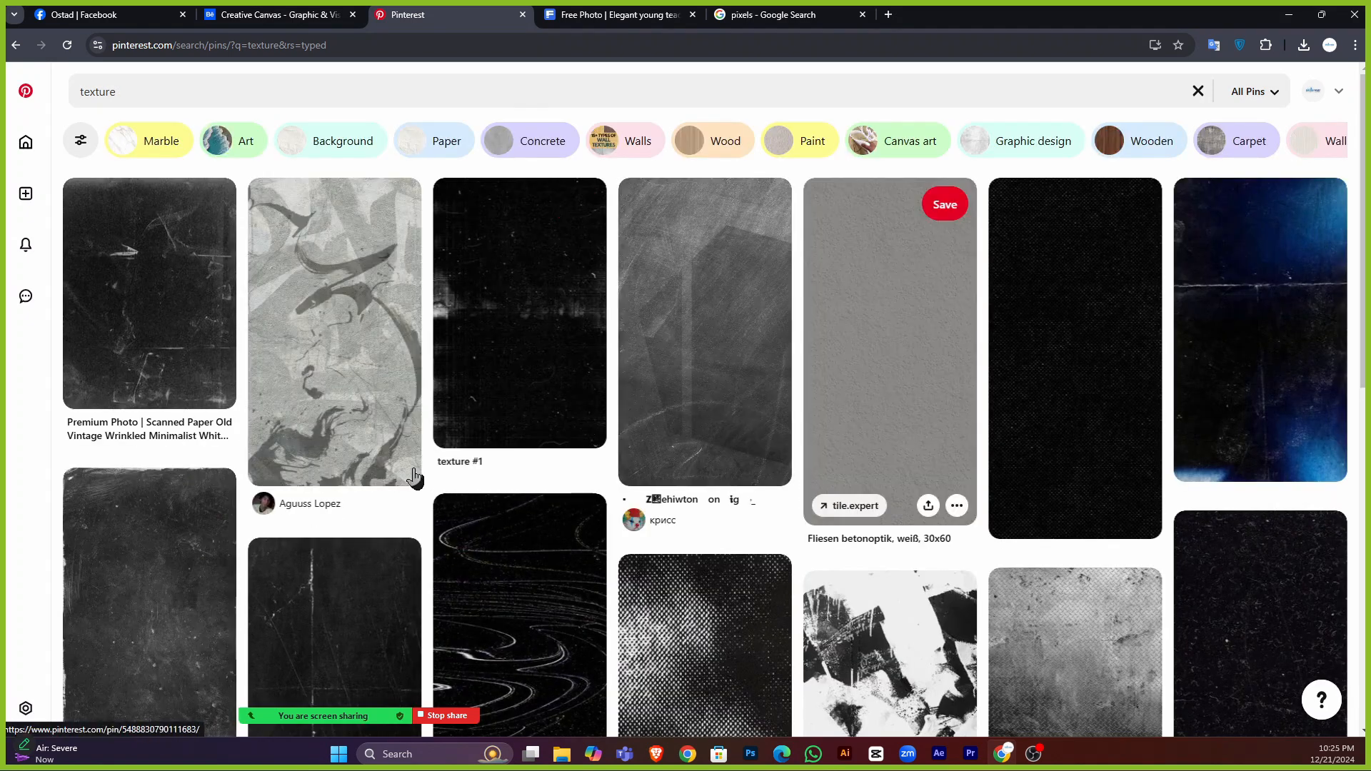
Browse the texture search results for an image suited to overlaying on the poster background.
scroll(554, 505, down, 5)
scroll(556, 559, down, 6)
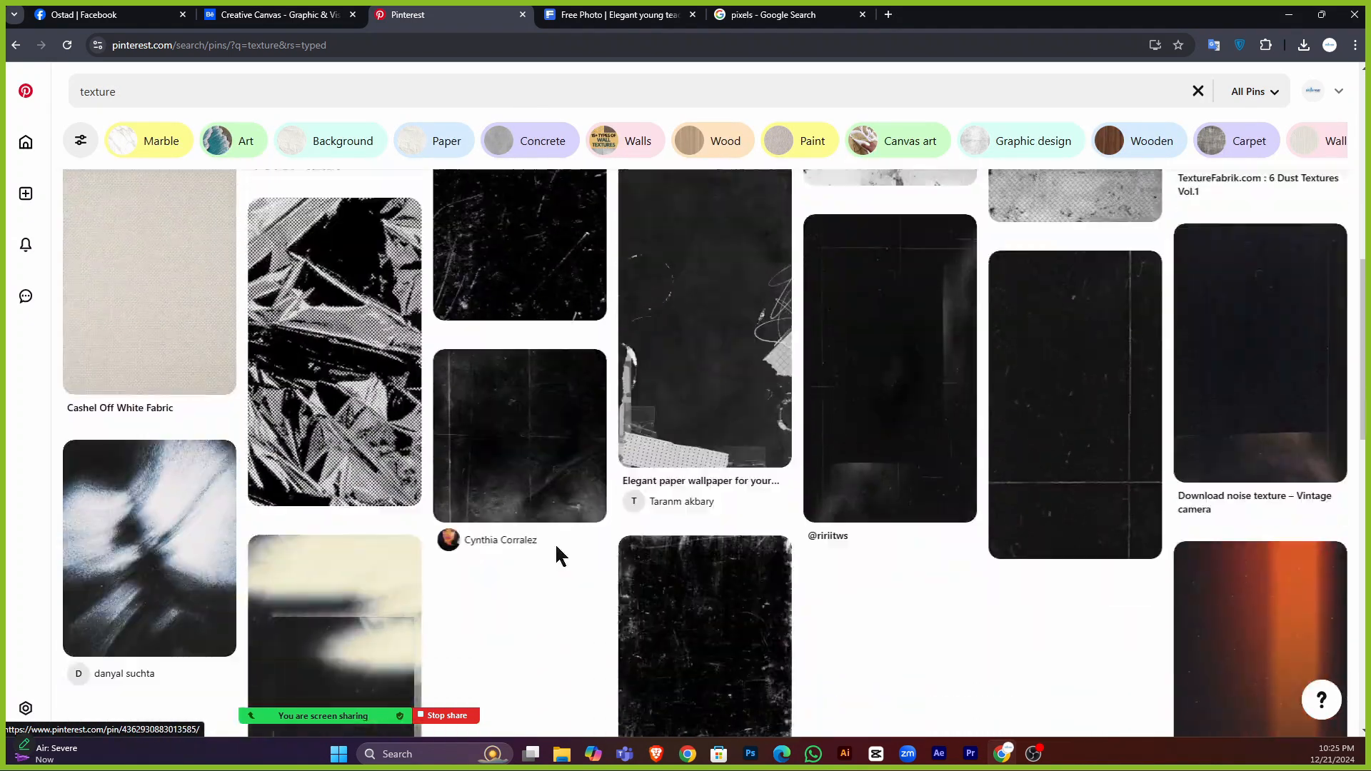
scroll(561, 546, down, 4)
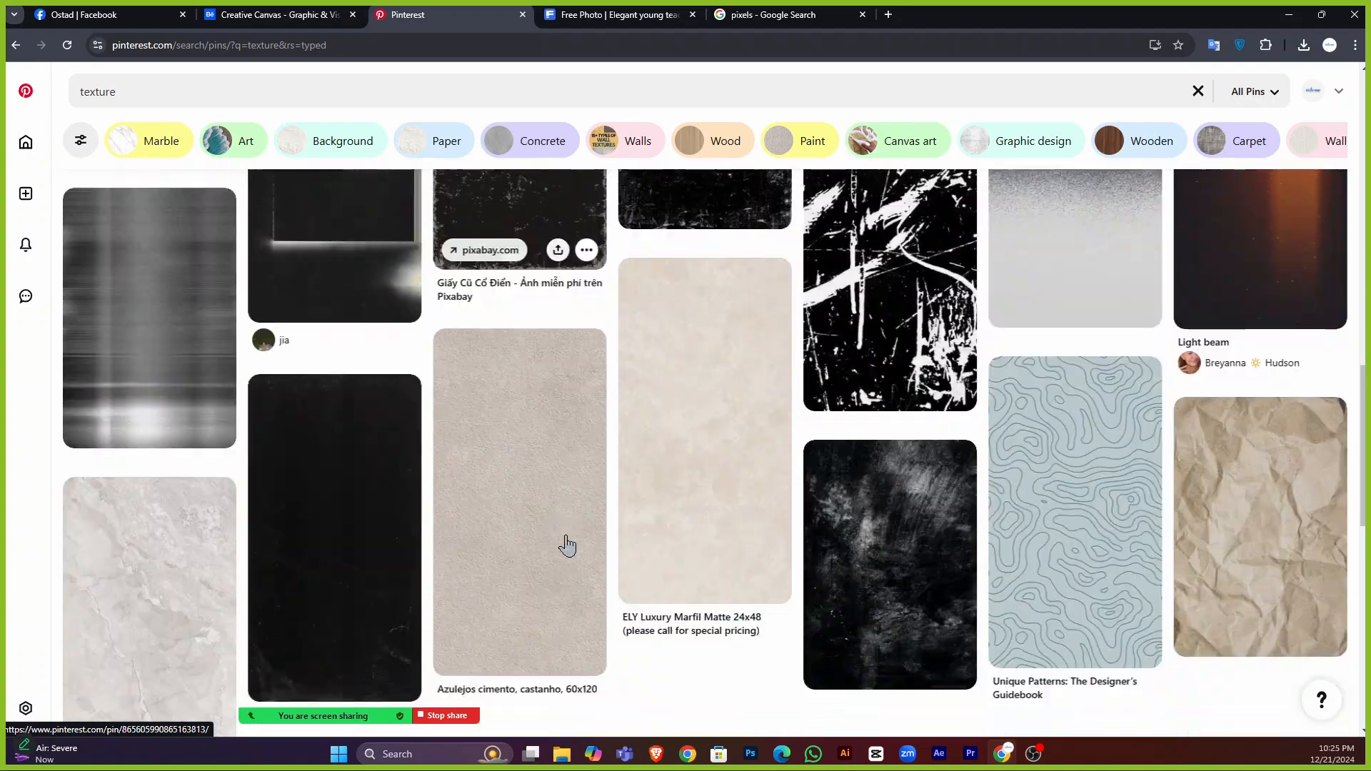
scroll(563, 545, up, 3)
scroll(566, 543, down, 4)
scroll(567, 540, down, 8)
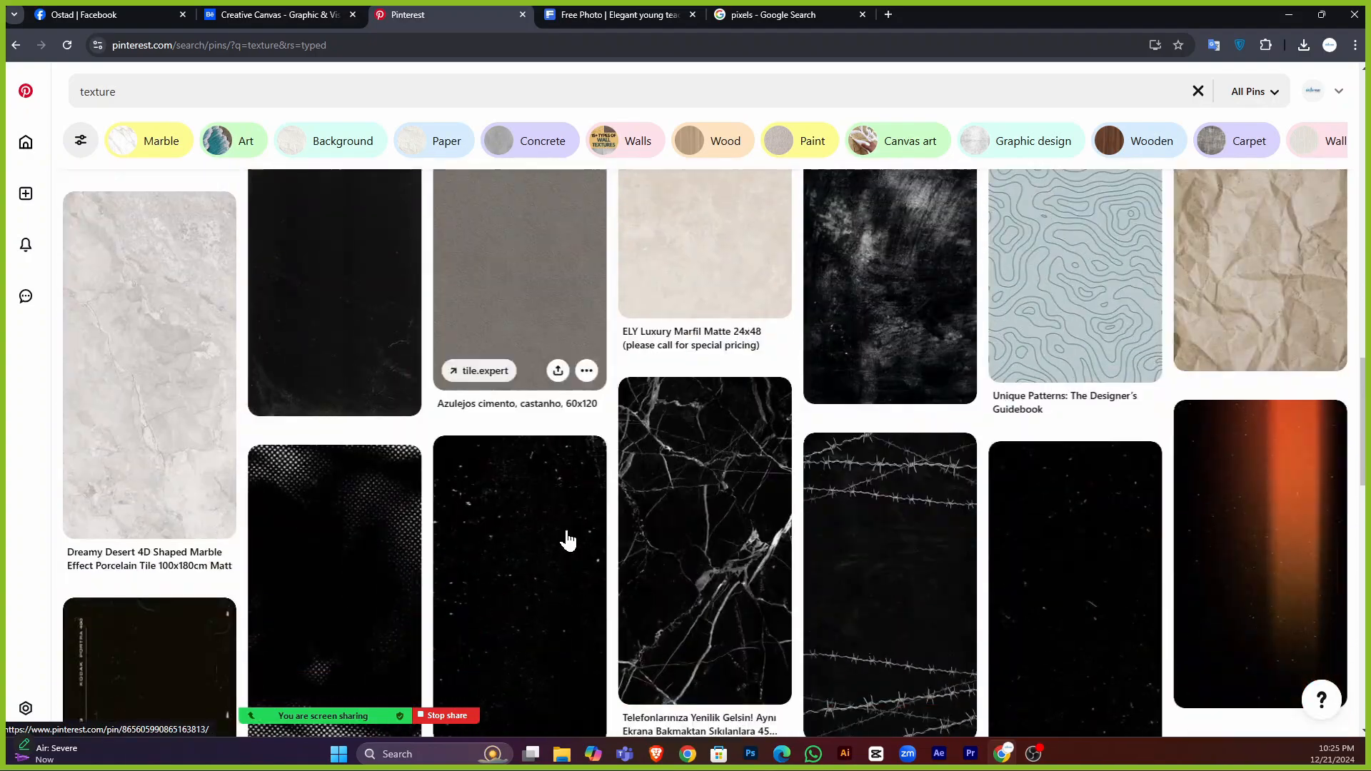
scroll(567, 539, down, 4)
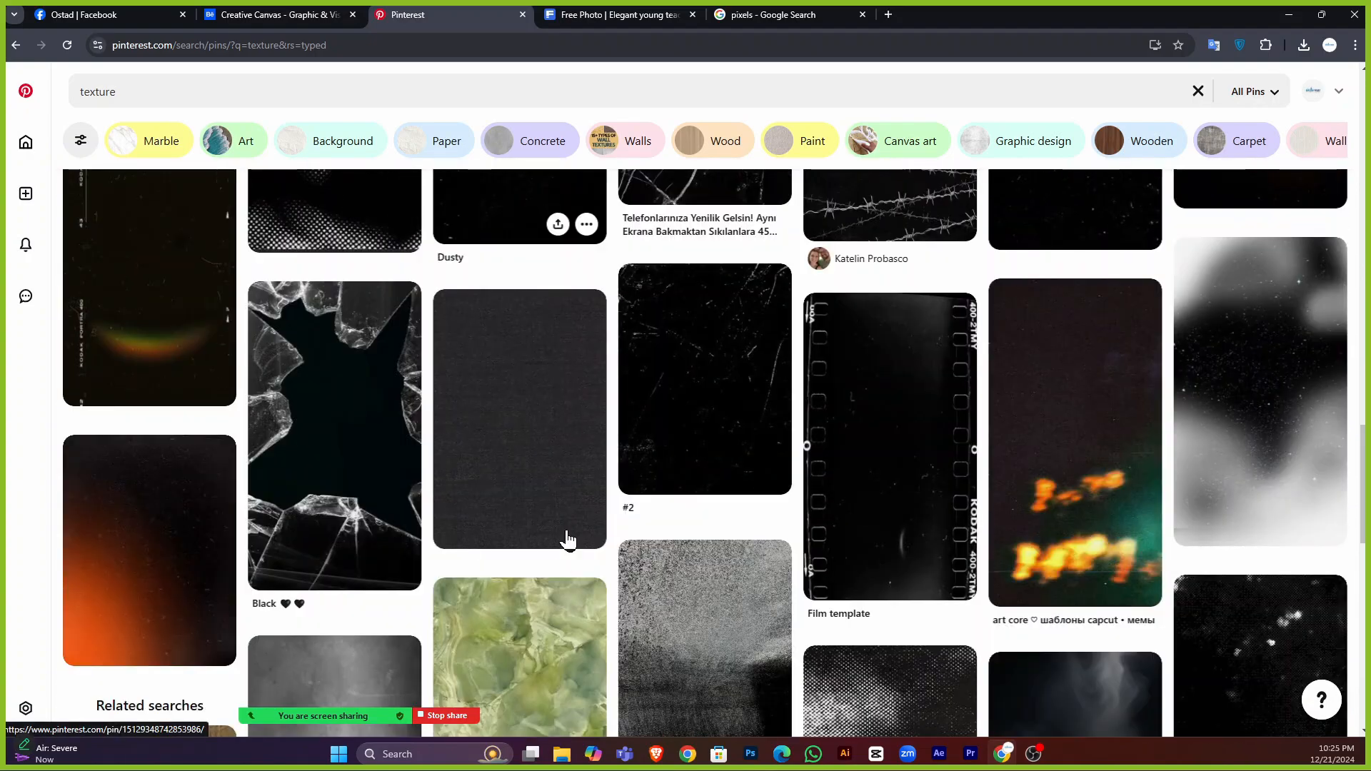
scroll(565, 529, down, 3)
scroll(557, 542, up, 2)
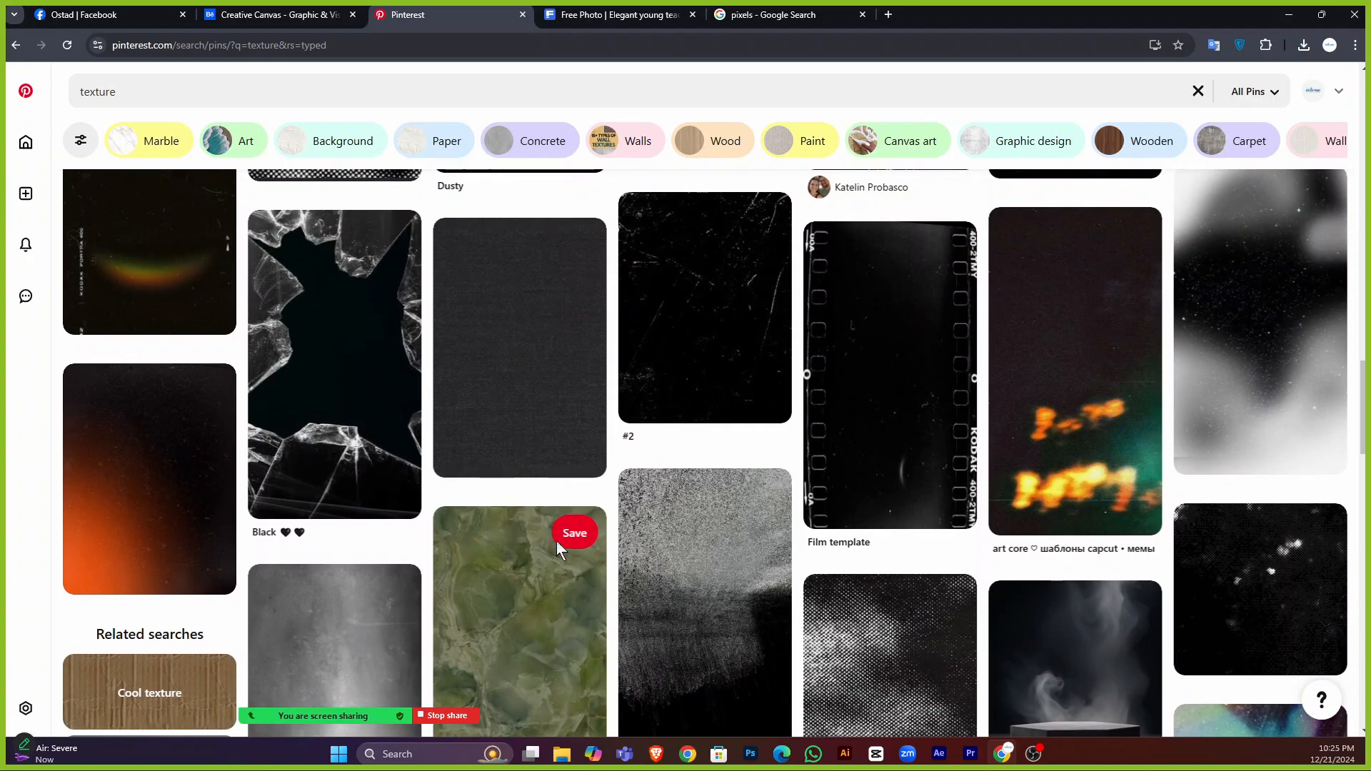
scroll(614, 442, up, 3)
scroll(627, 444, down, 8)
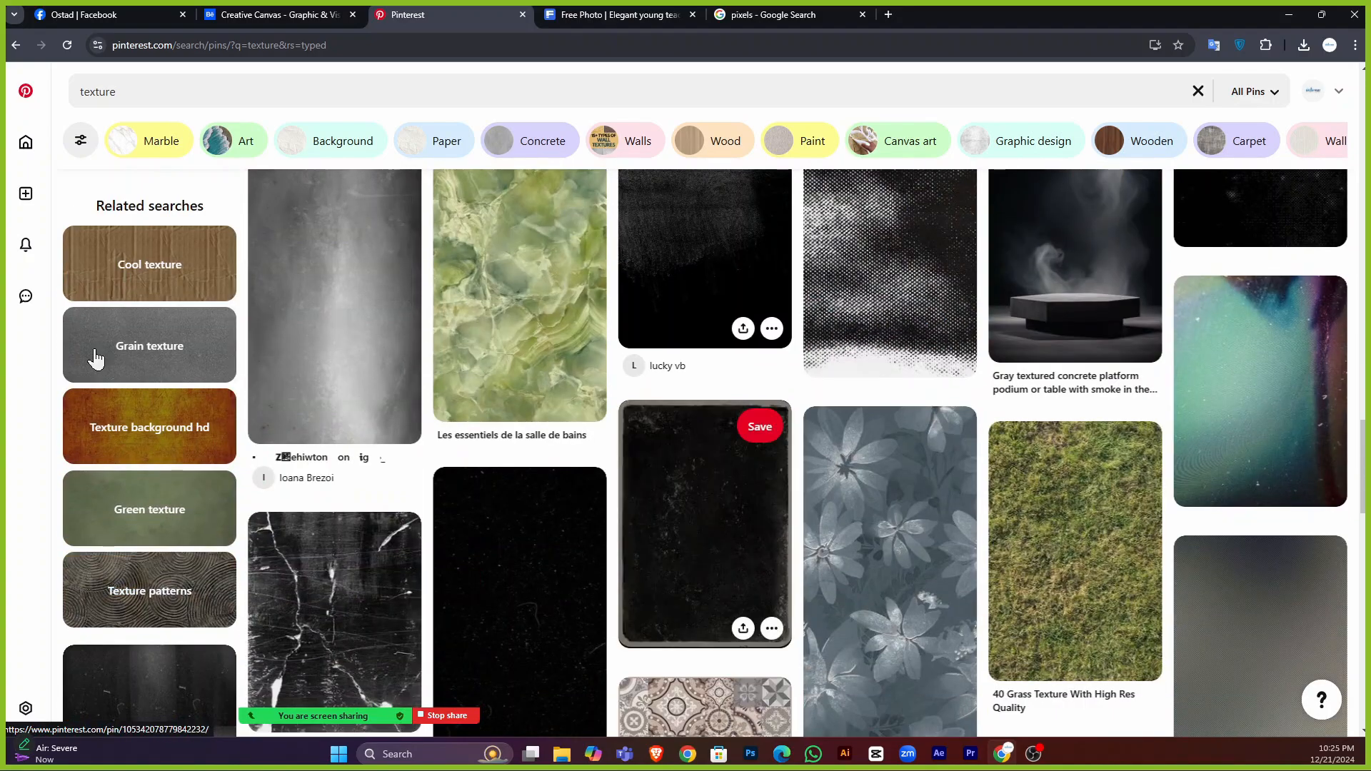
scroll(342, 428, down, 5)
scroll(688, 395, down, 7)
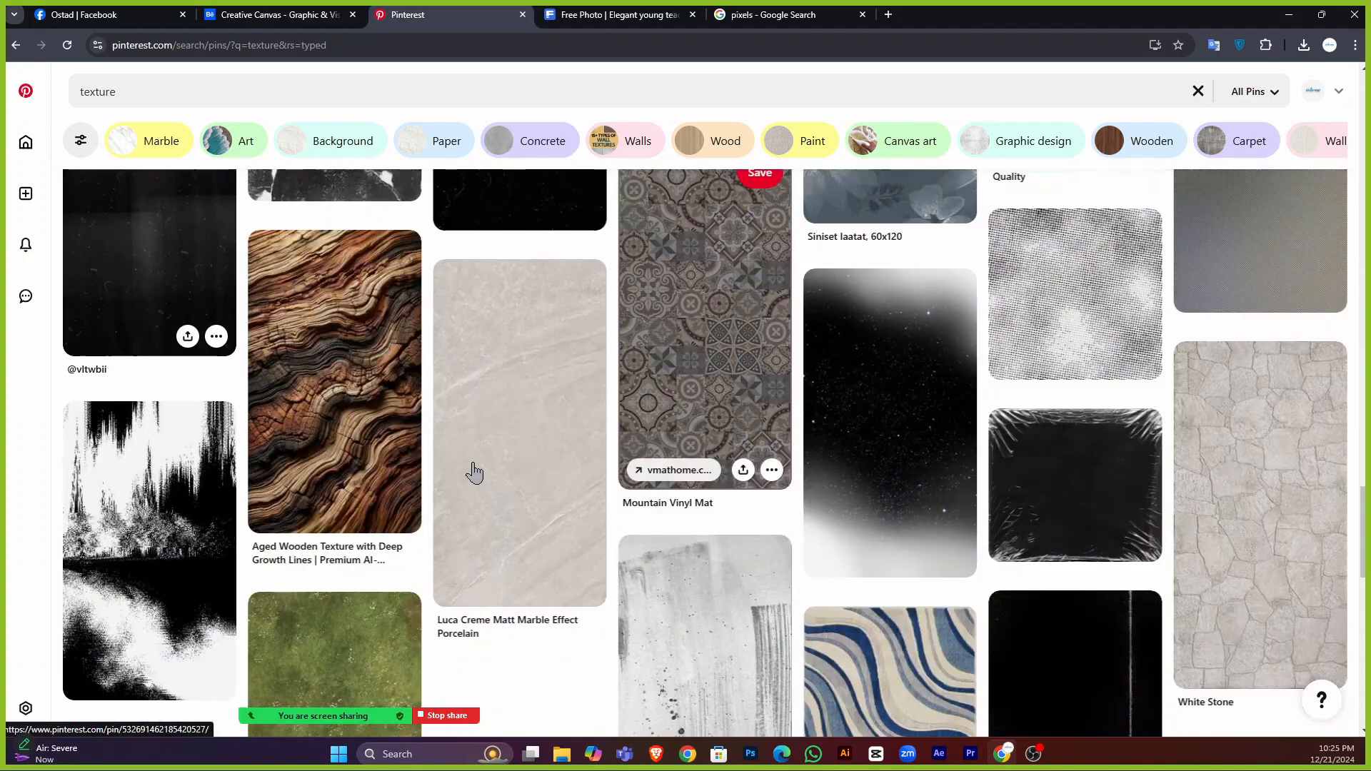
scroll(497, 494, down, 8)
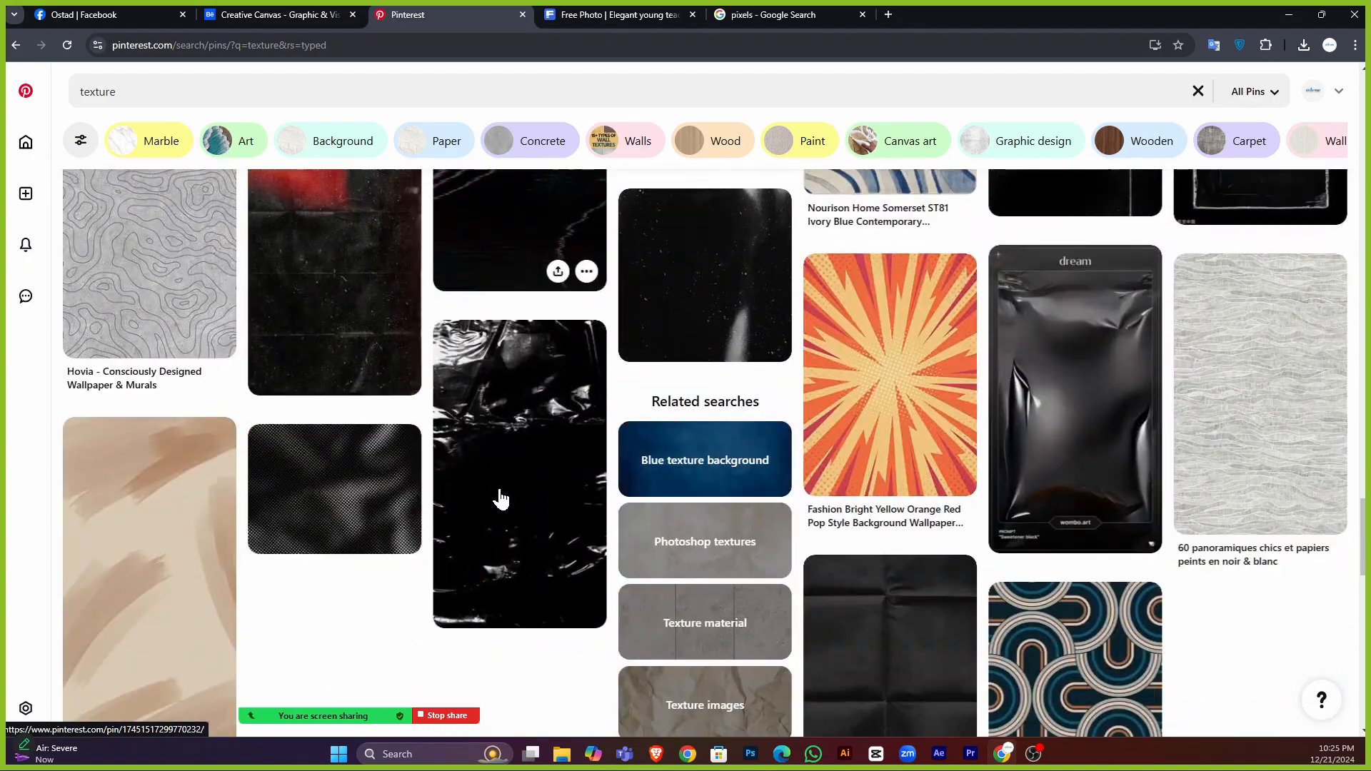
scroll(591, 442, down, 9)
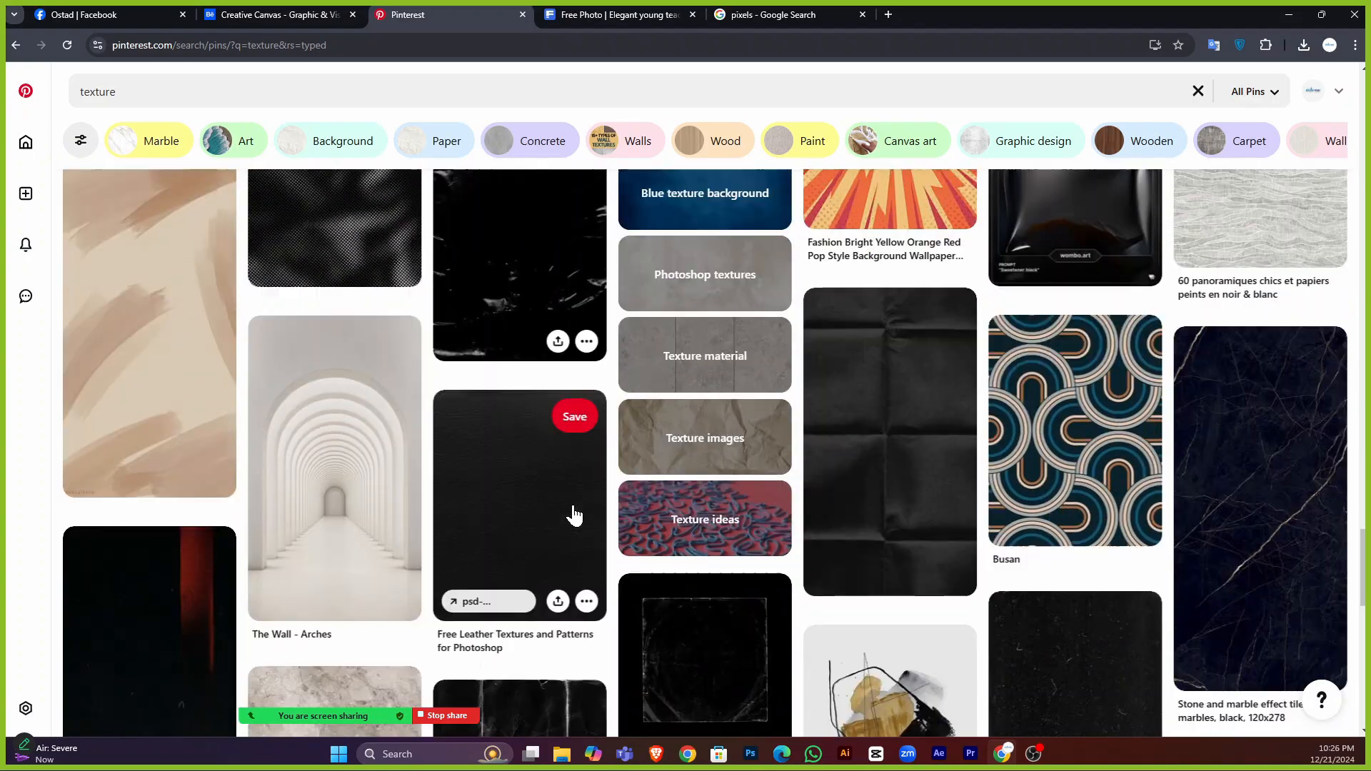
scroll(760, 545, down, 12)
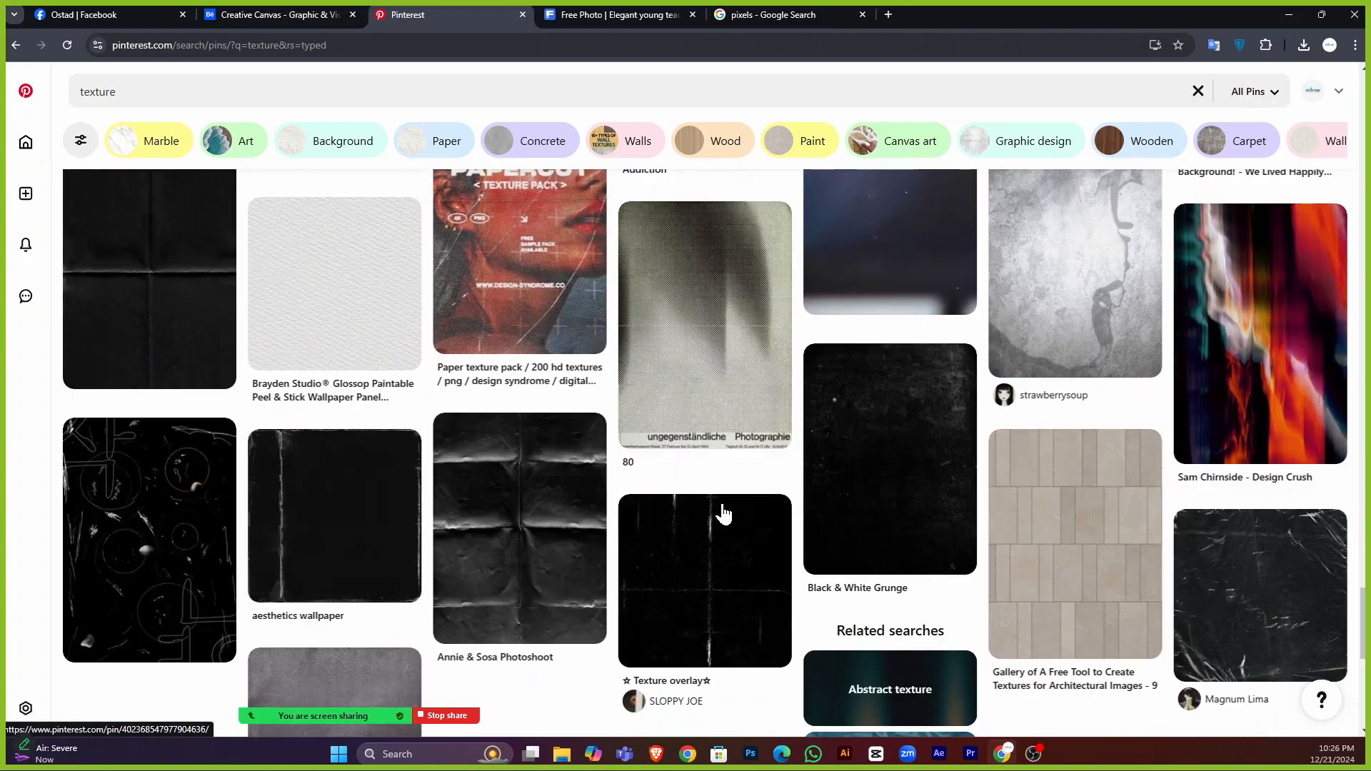
scroll(638, 516, down, 7)
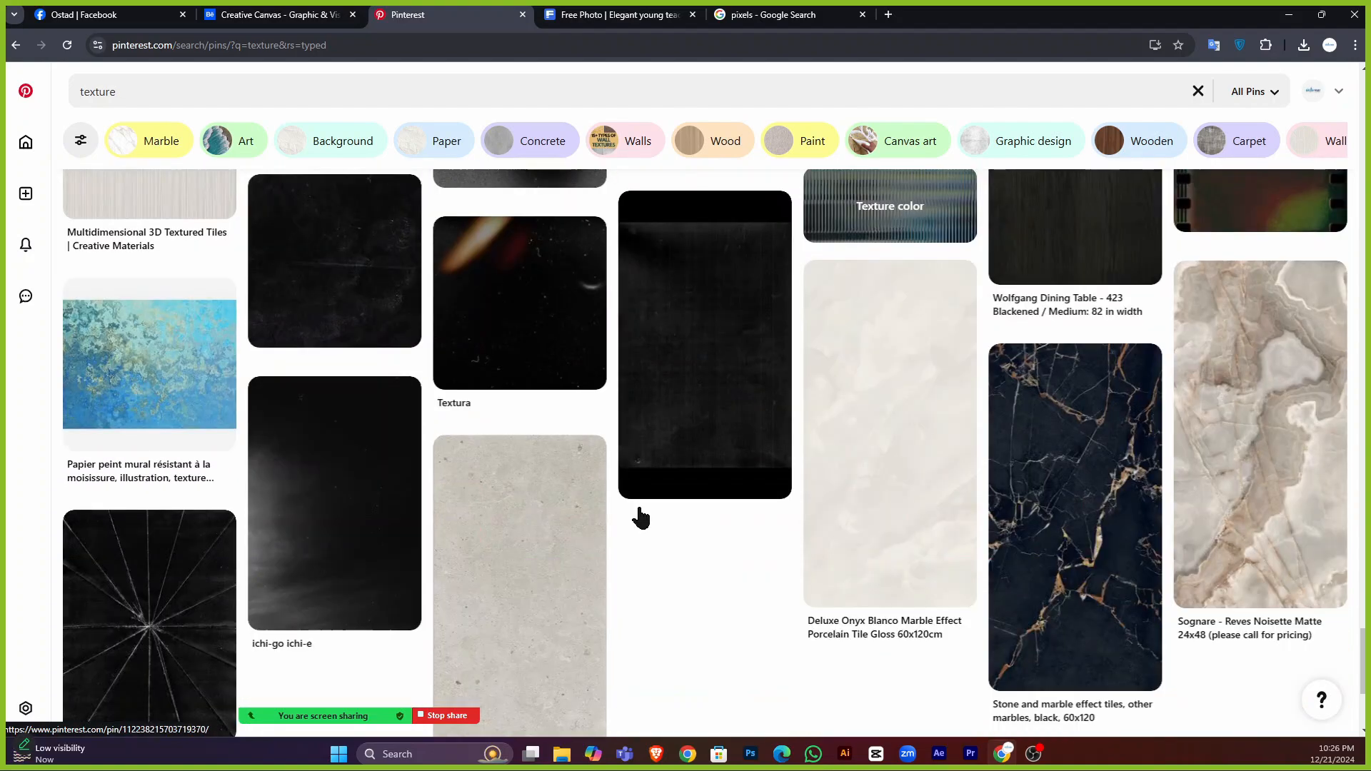
scroll(535, 517, up, 3)
scroll(524, 509, down, 2)
scroll(524, 507, down, 8)
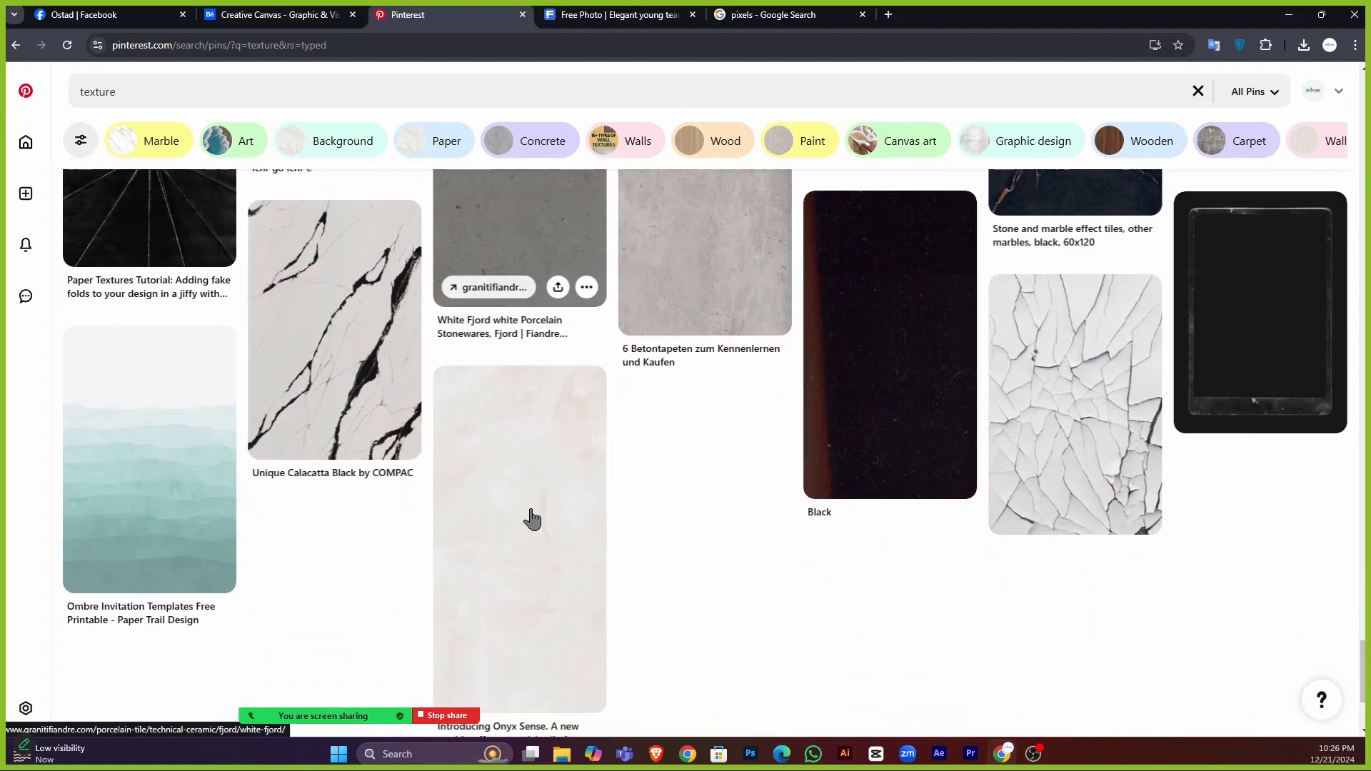
Open the dark red dusty texture pin from the results and copy its image.
scroll(545, 520, down, 3)
click(712, 271)
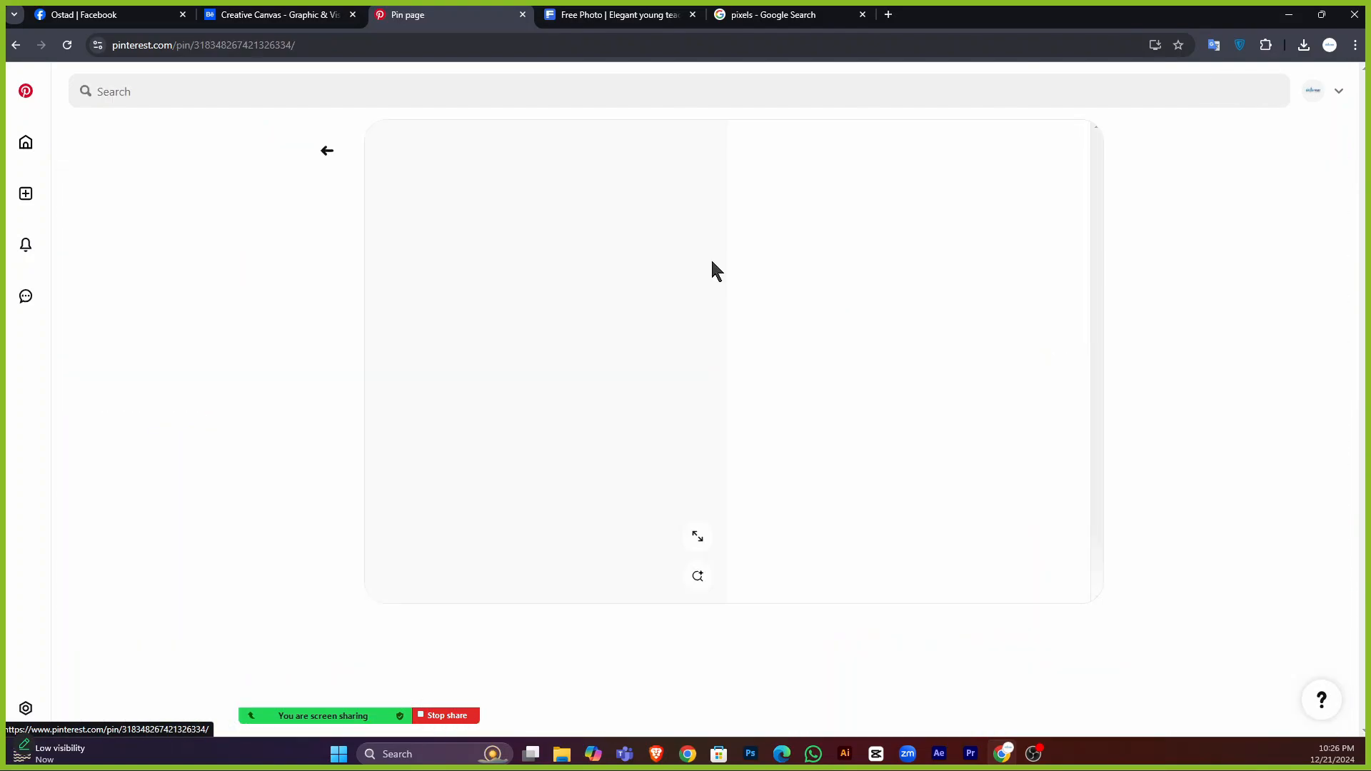
right_click(554, 267)
click(584, 325)
scroll(584, 336, down, 5)
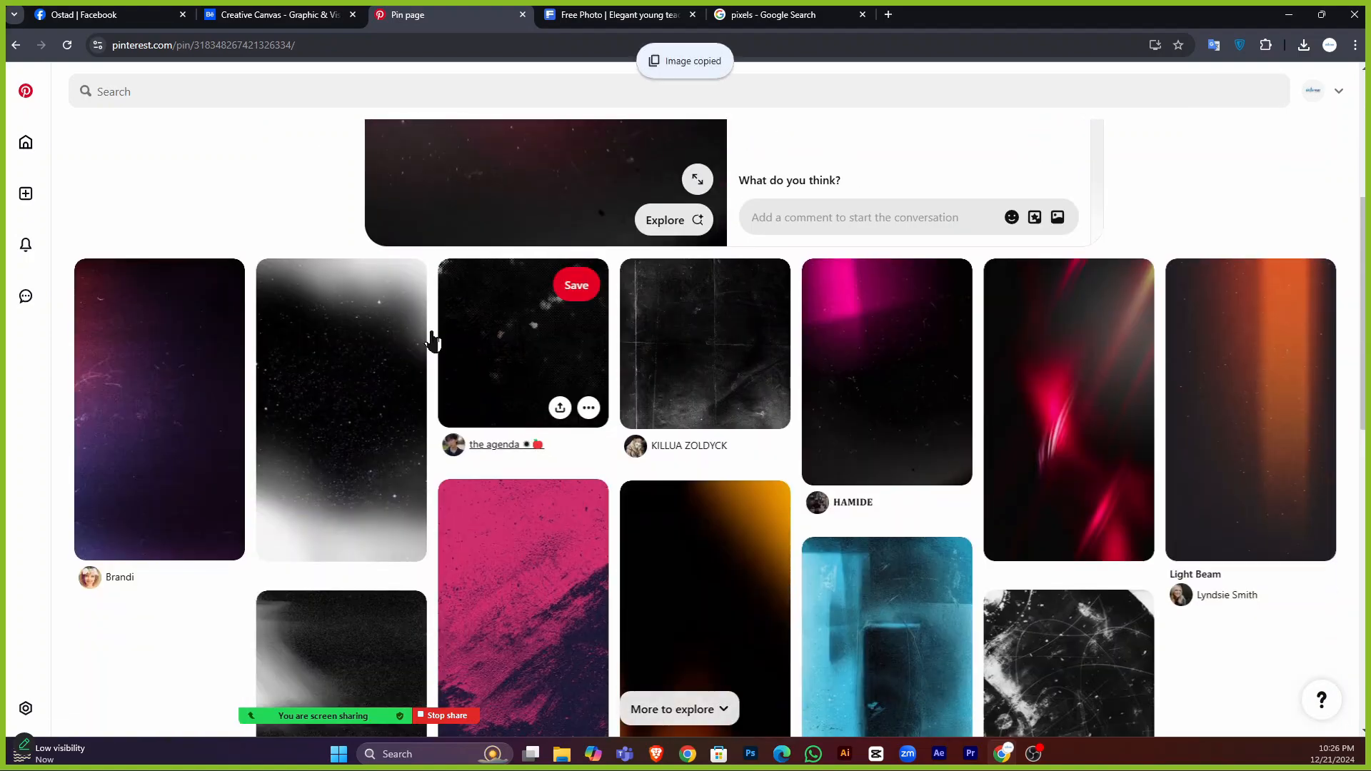
Switch to Photoshop and paste the copied texture directly above the Gradient Map 1 layer.
click(751, 754)
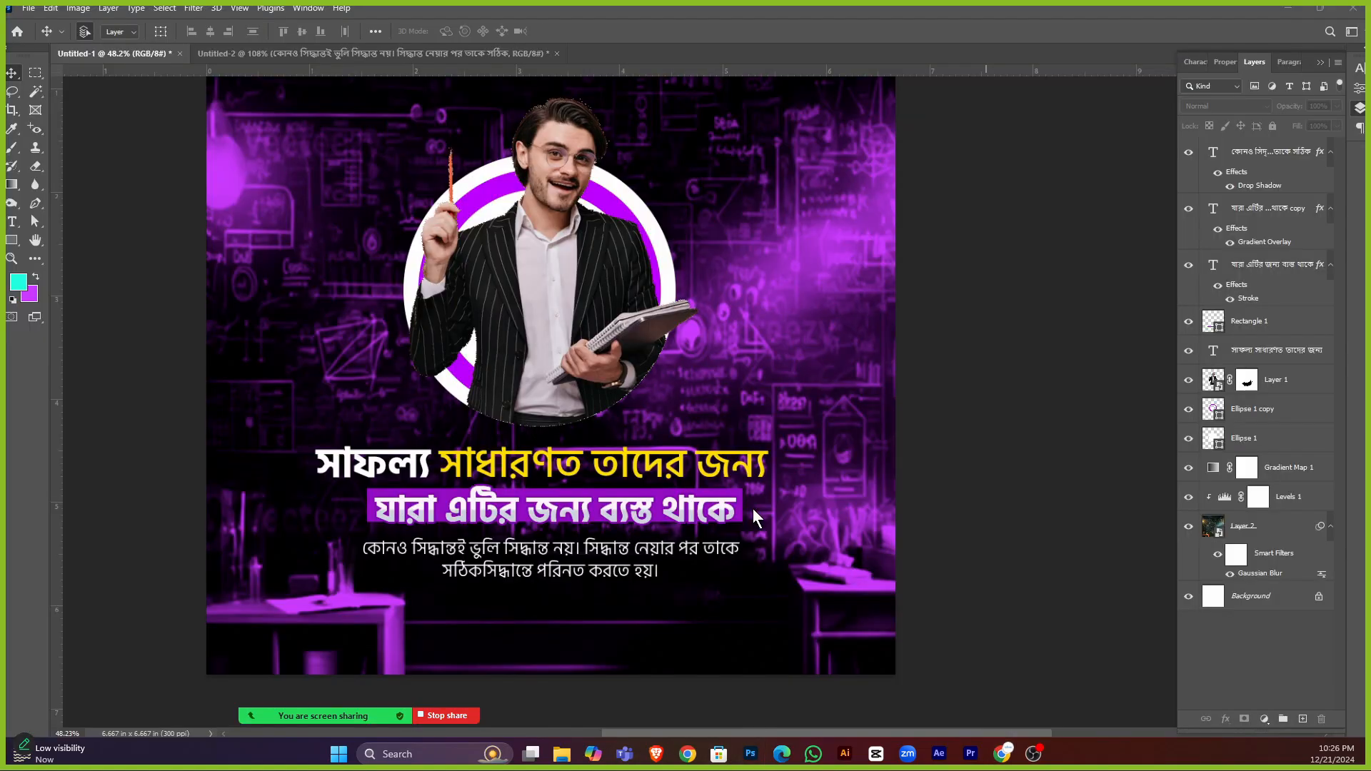
click(843, 312)
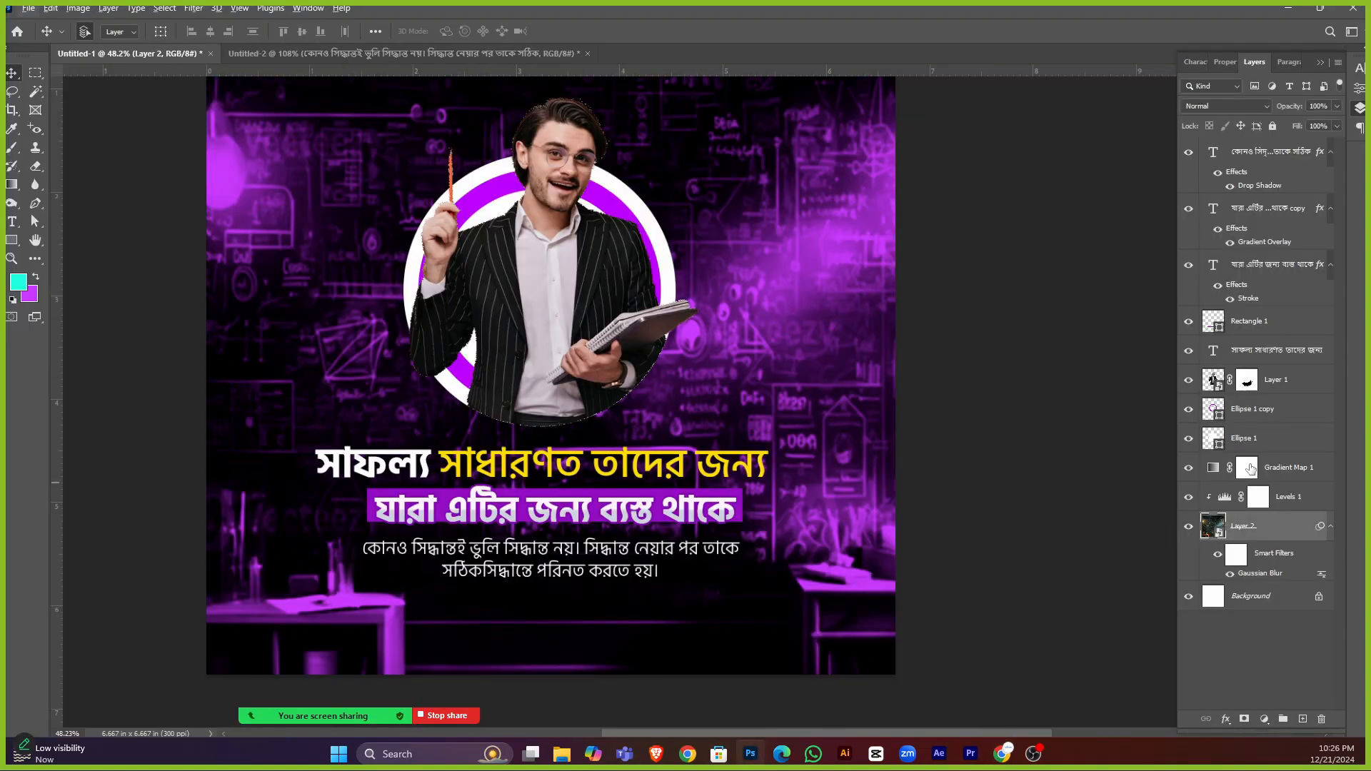
click(1285, 457)
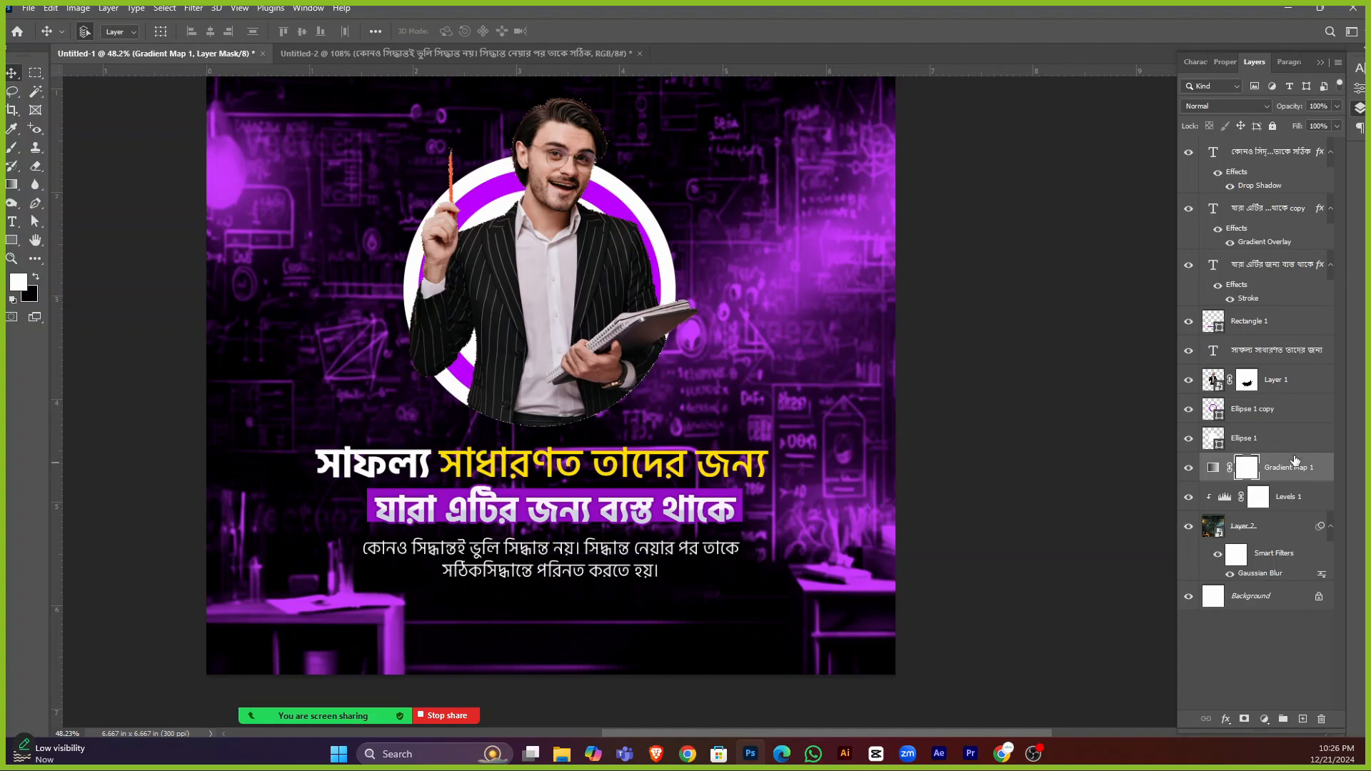
click(1294, 464)
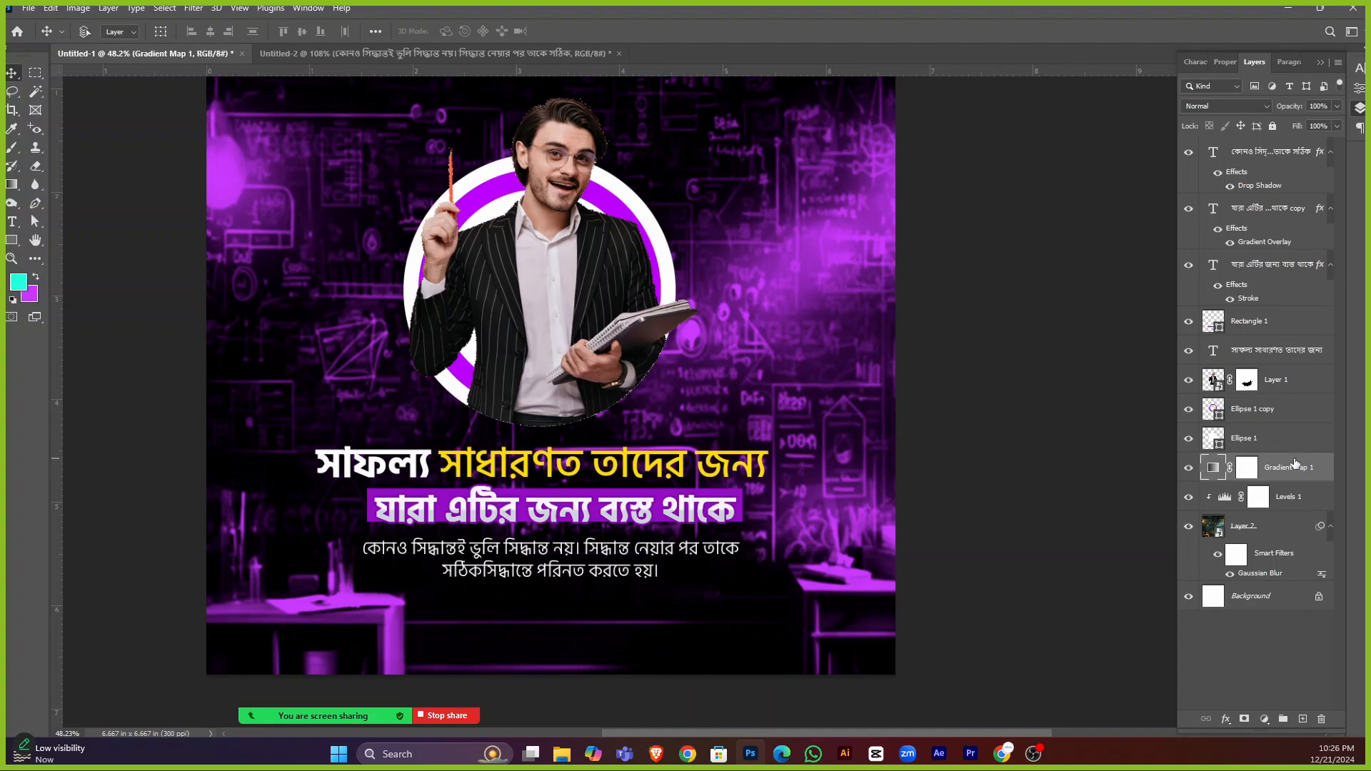
key(ctrl+v)
click(576, 258)
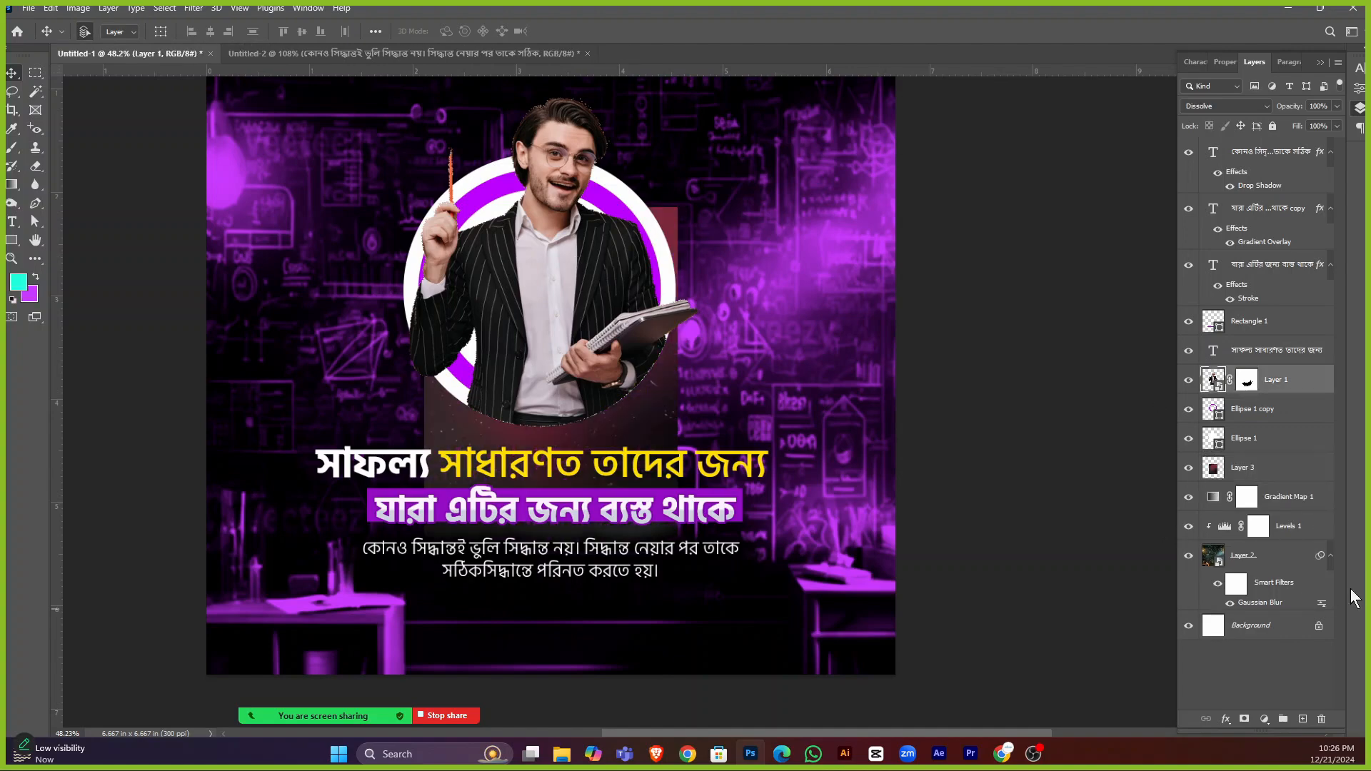
Convert the pasted texture layer to a smart object and stretch it to cover the whole canvas.
right_click(1254, 468)
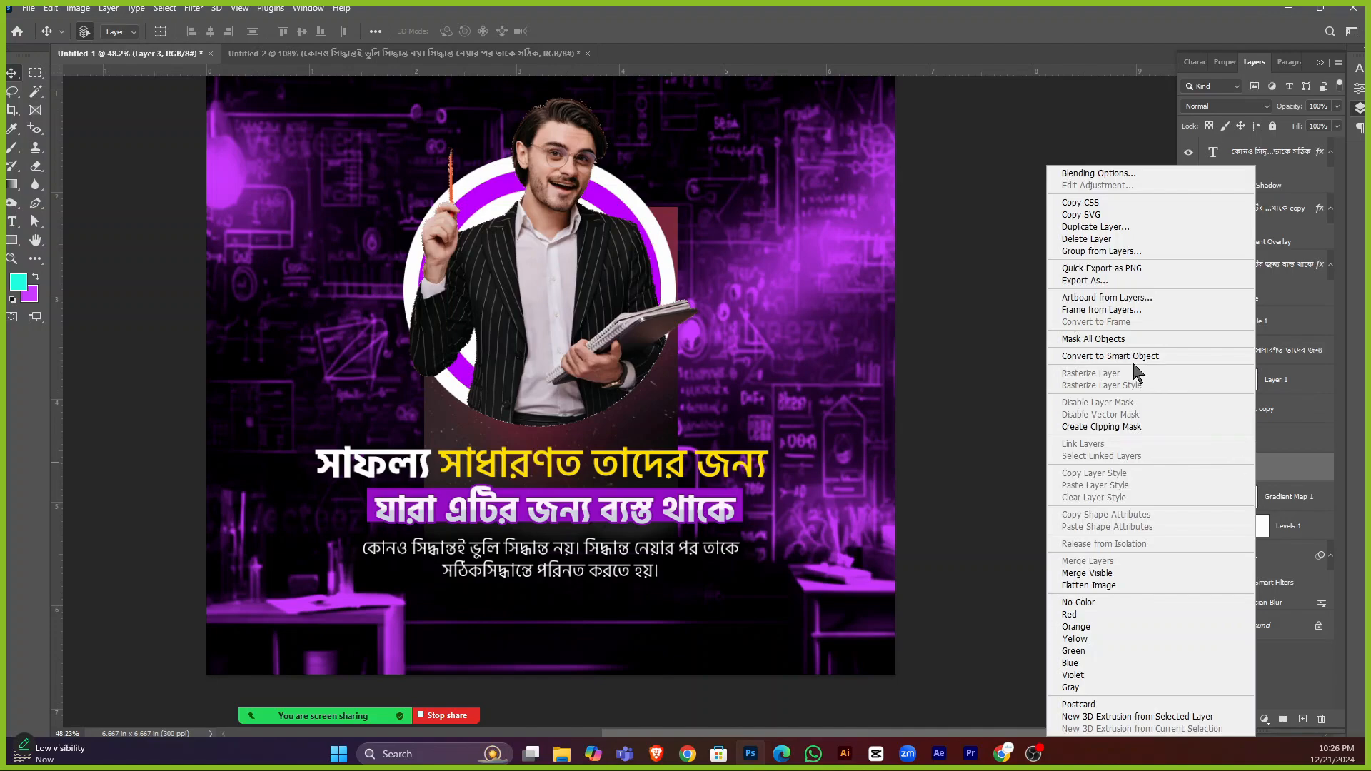
click(1110, 355)
scroll(621, 336, down, 3)
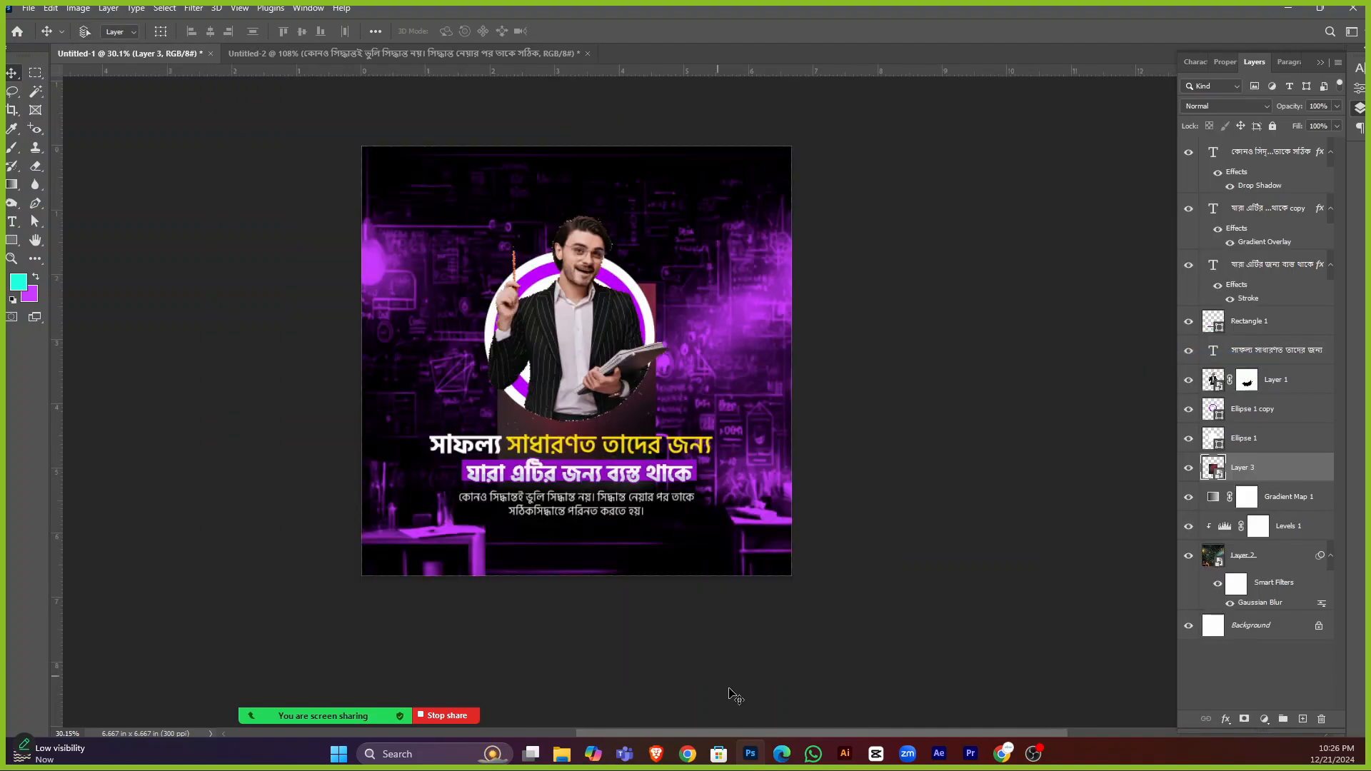
key(ctrl+t)
drag(577, 280, 574, 146)
drag(582, 506, 621, 575)
drag(739, 365, 792, 368)
drag(411, 368, 364, 376)
key(Return)
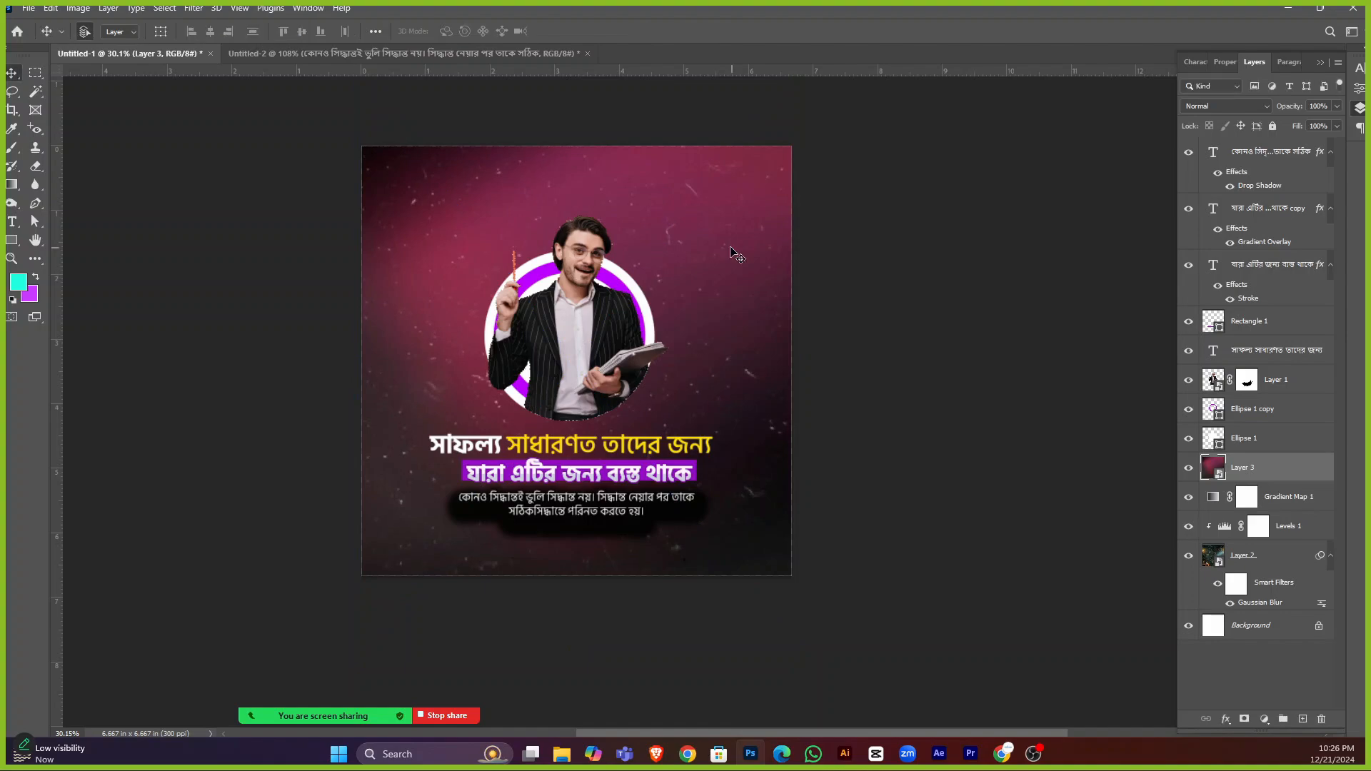
Set the texture layer's blend mode to Soft Light, then deselect the layer.
click(1241, 108)
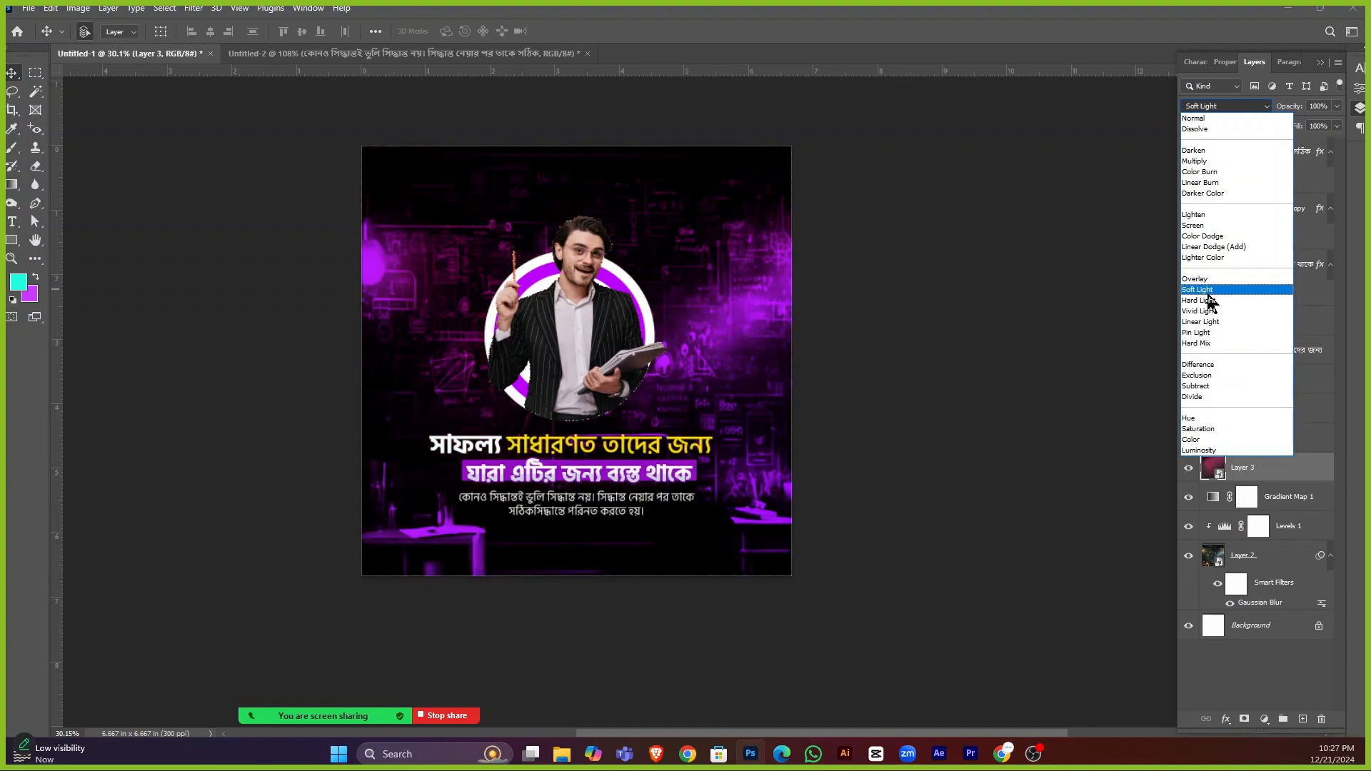
click(1206, 290)
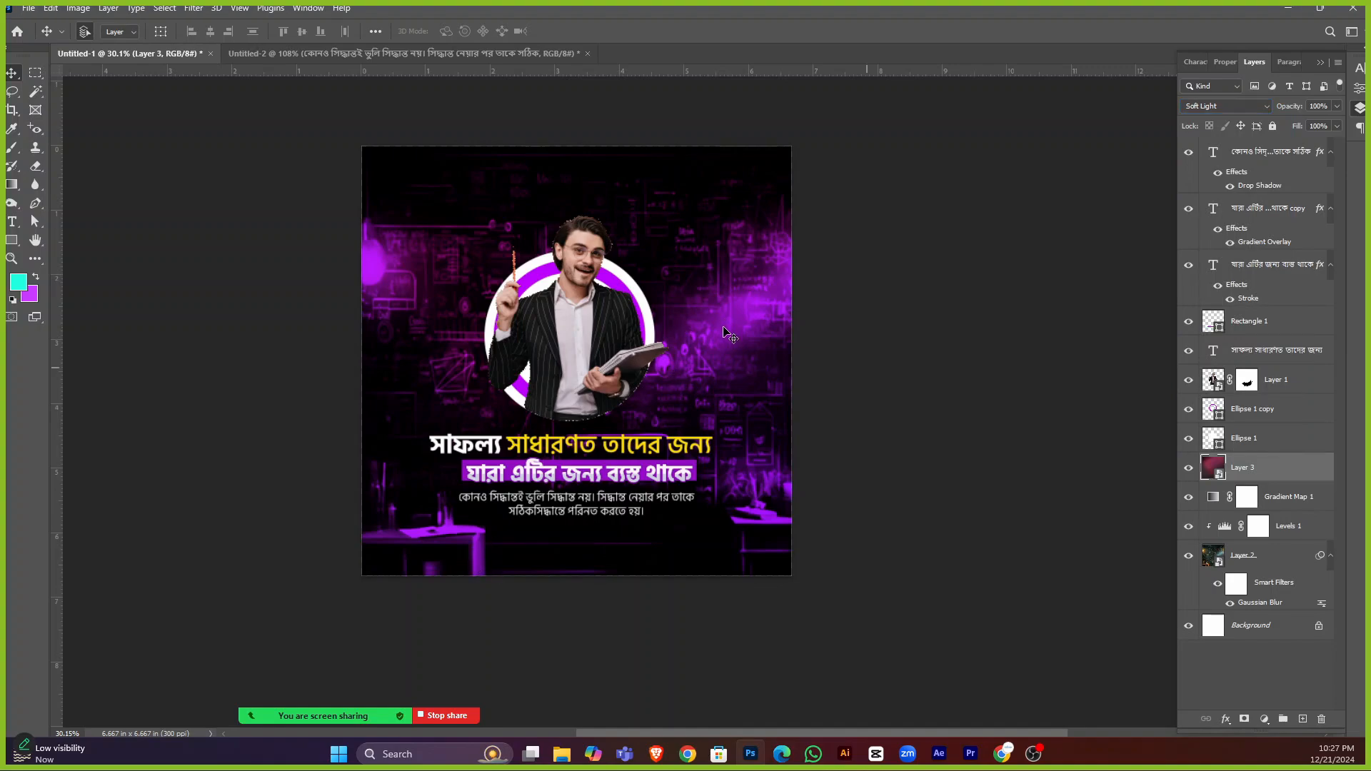
scroll(725, 331, up, 4)
click(1029, 241)
Examine how the texture blends with the purple chalkboard background, the man and the headline text.
scroll(546, 397, down, 4)
scroll(473, 356, up, 5)
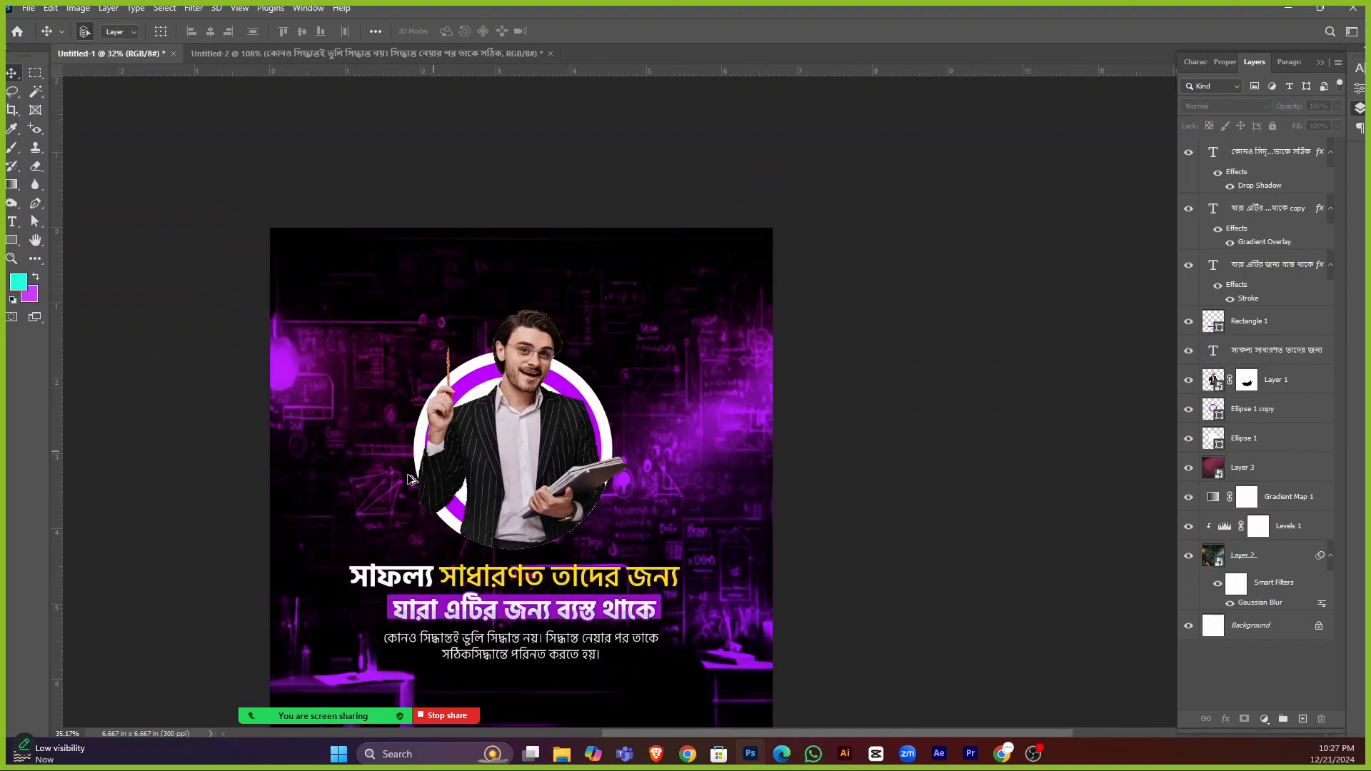
scroll(518, 456, down, 1)
click(568, 463)
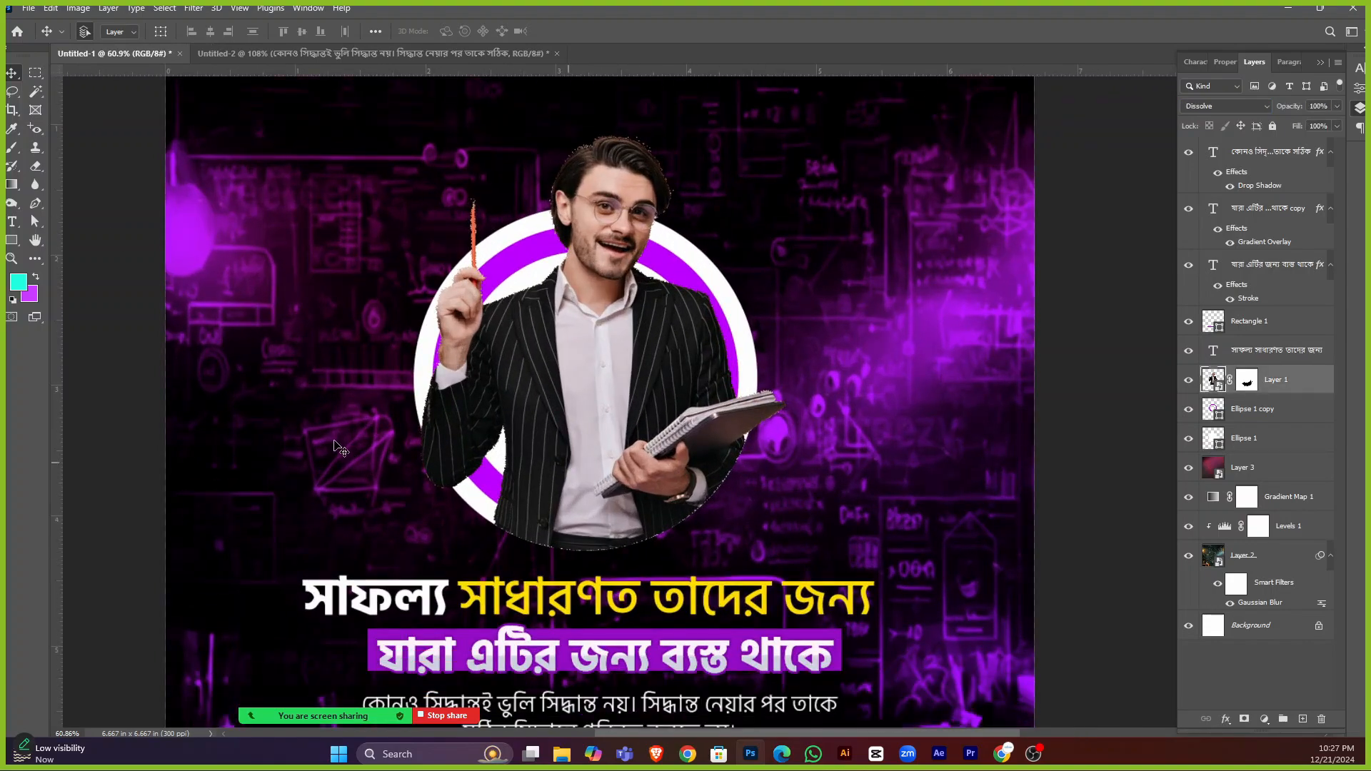
scroll(485, 440, down, 3)
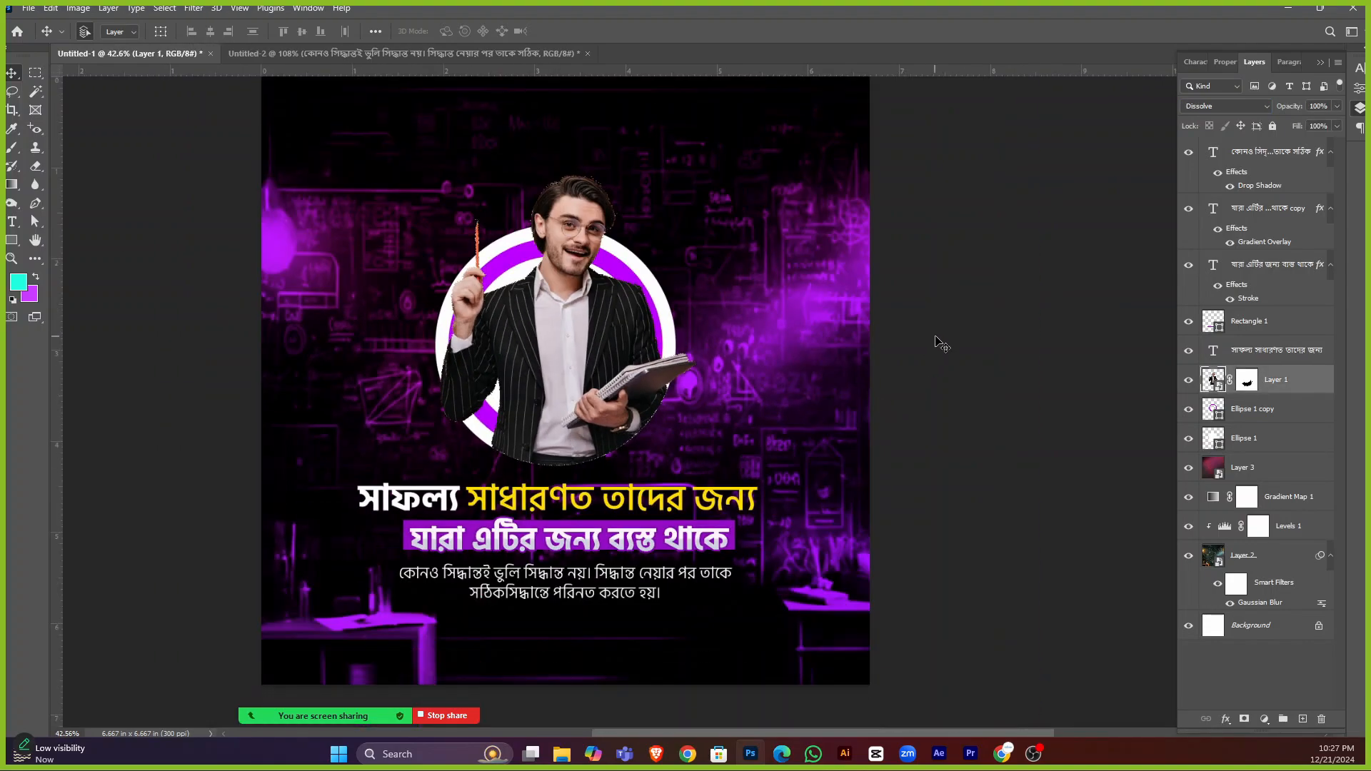
click(941, 345)
scroll(542, 456, up, 2)
scroll(365, 549, down, 2)
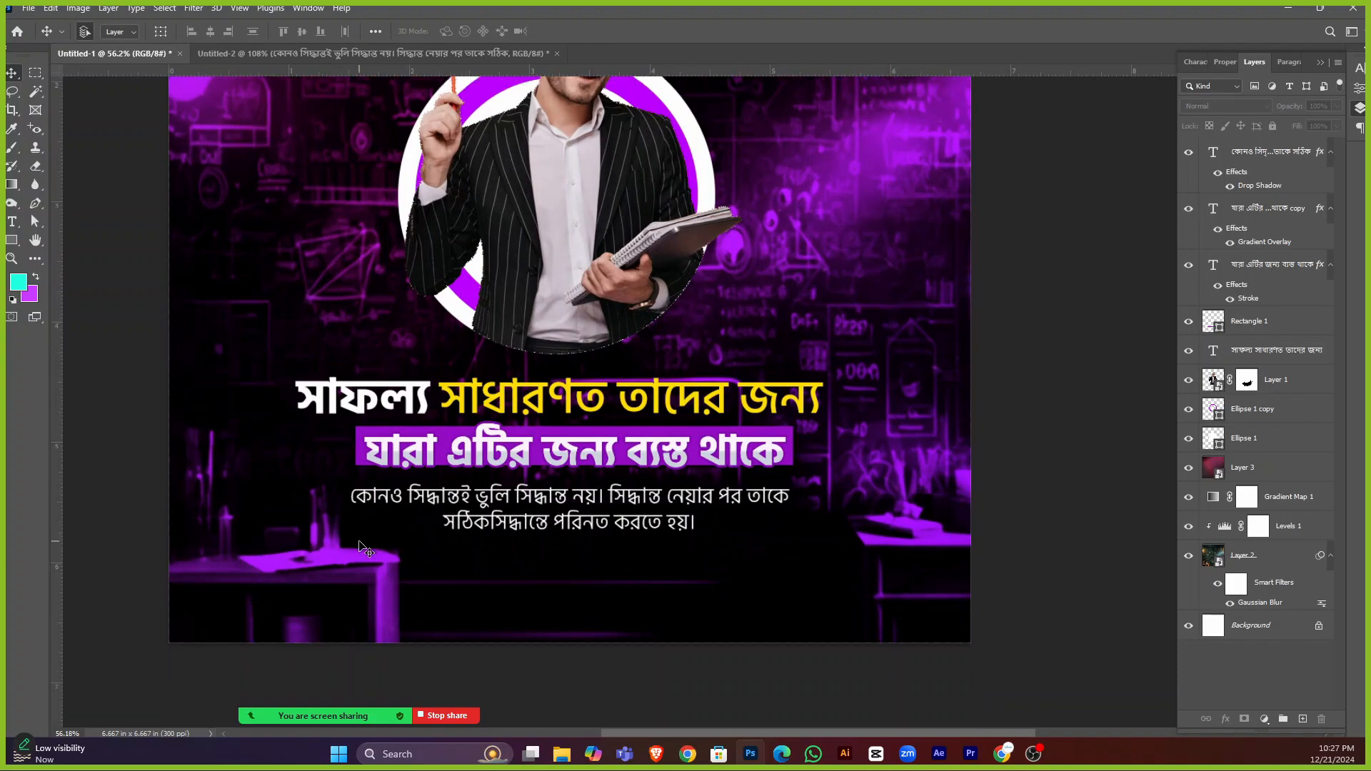
scroll(366, 550, up, 3)
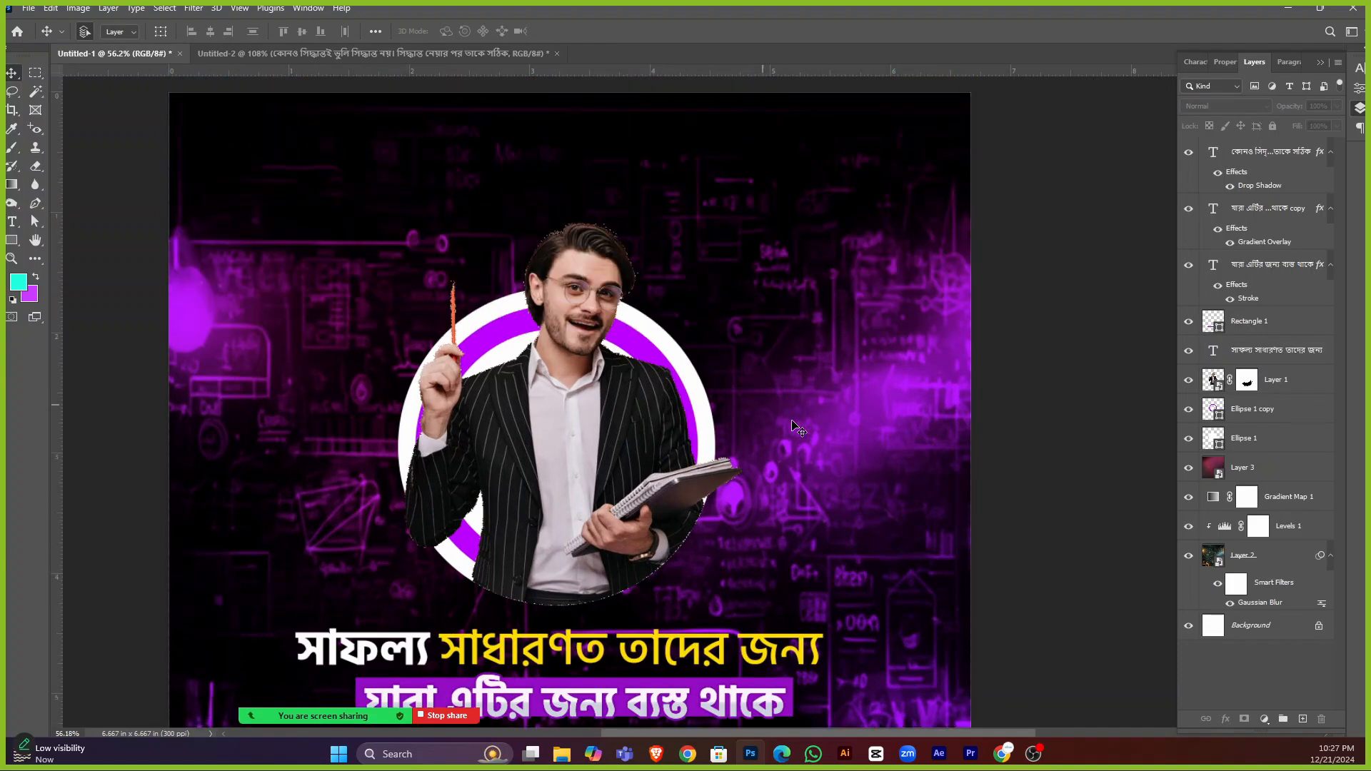
scroll(782, 493, down, 1)
Switch to Chrome, leave the open texture pin and search Pinterest for "element".
click(1008, 753)
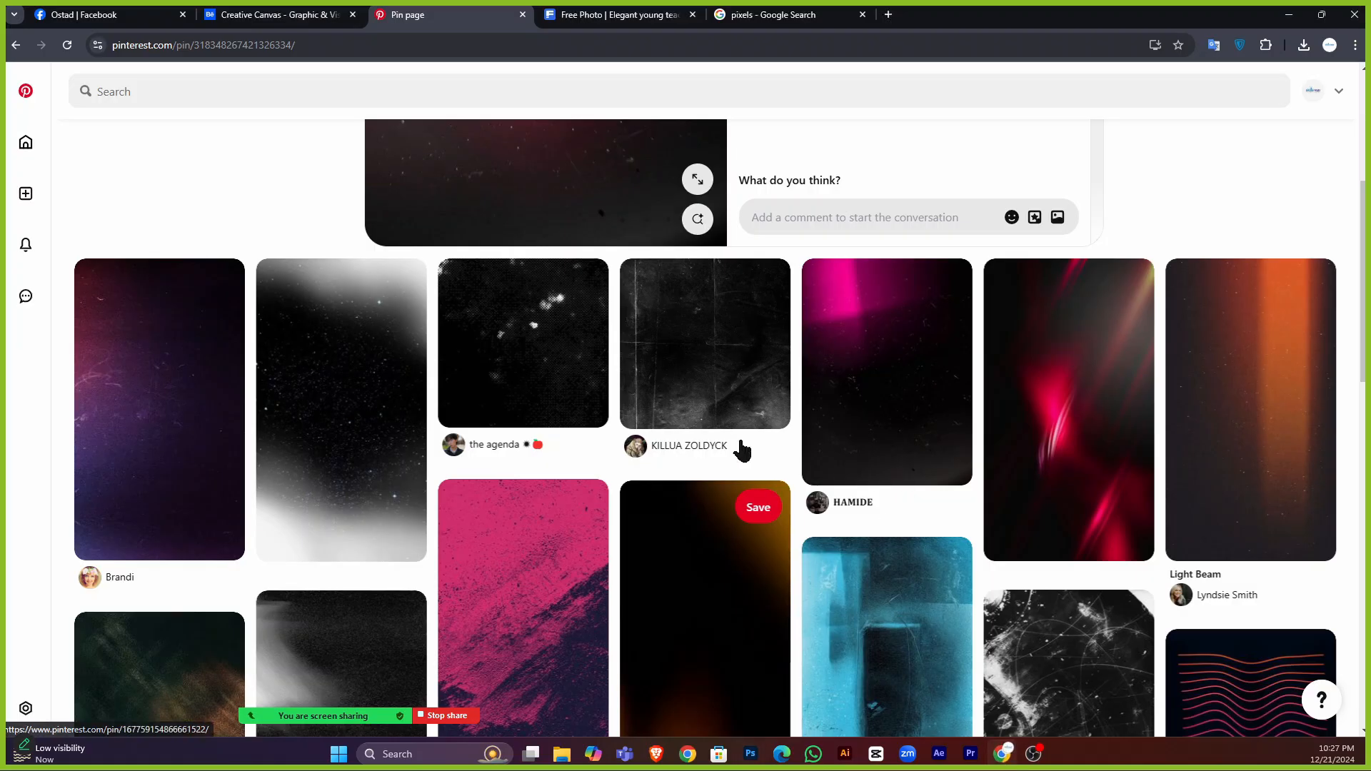
scroll(456, 426, up, 5)
click(325, 153)
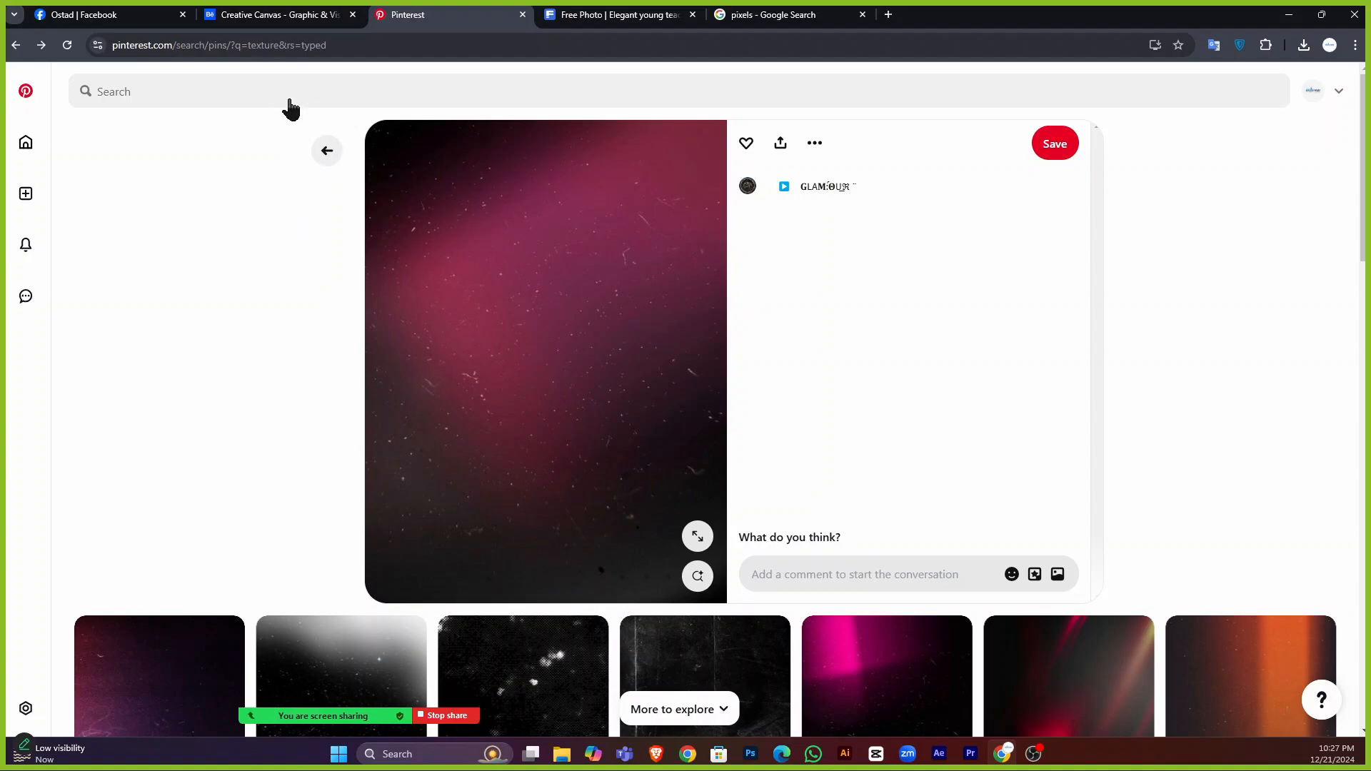
click(266, 86)
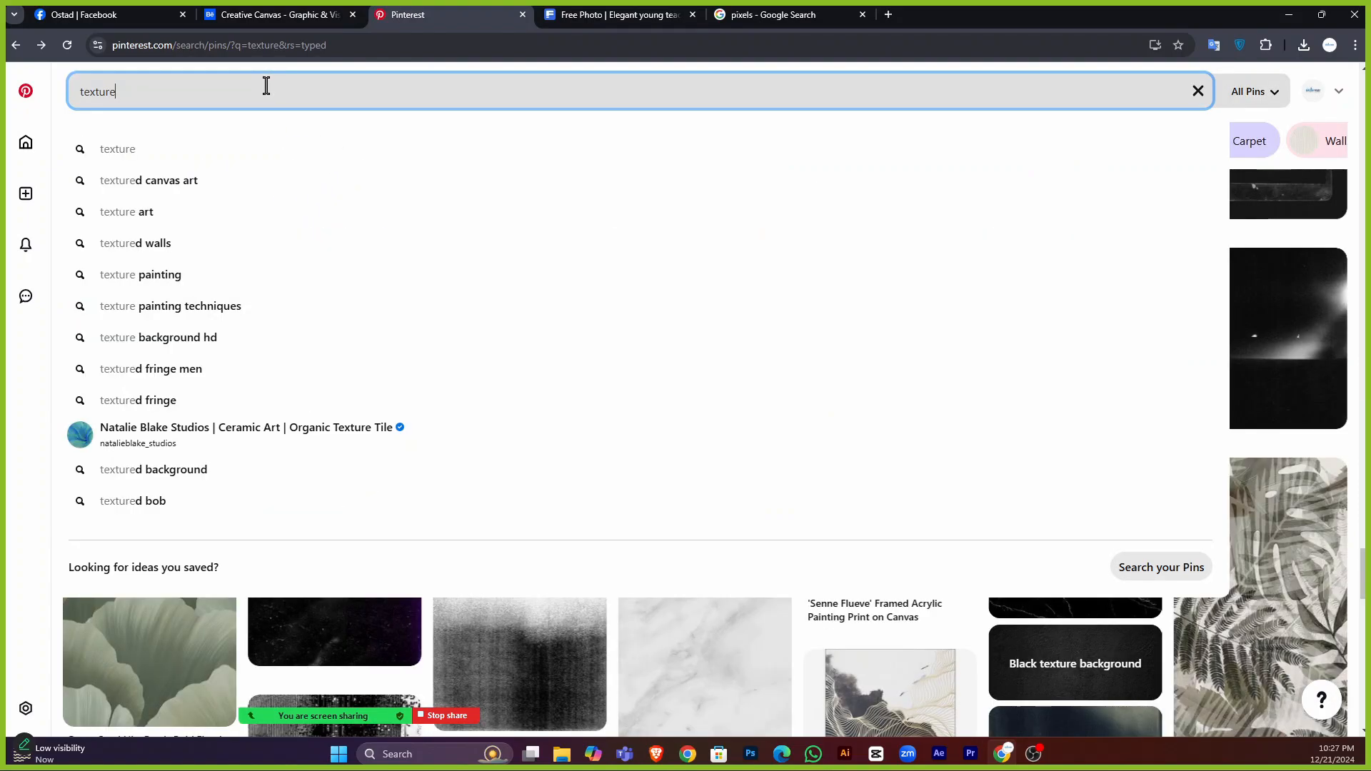
key(BackSpace)
key(BackSpace)
key(BackSpace)
key(BackSpace)
key(BackSpace)
key(BackSpace)
key(BackSpace)
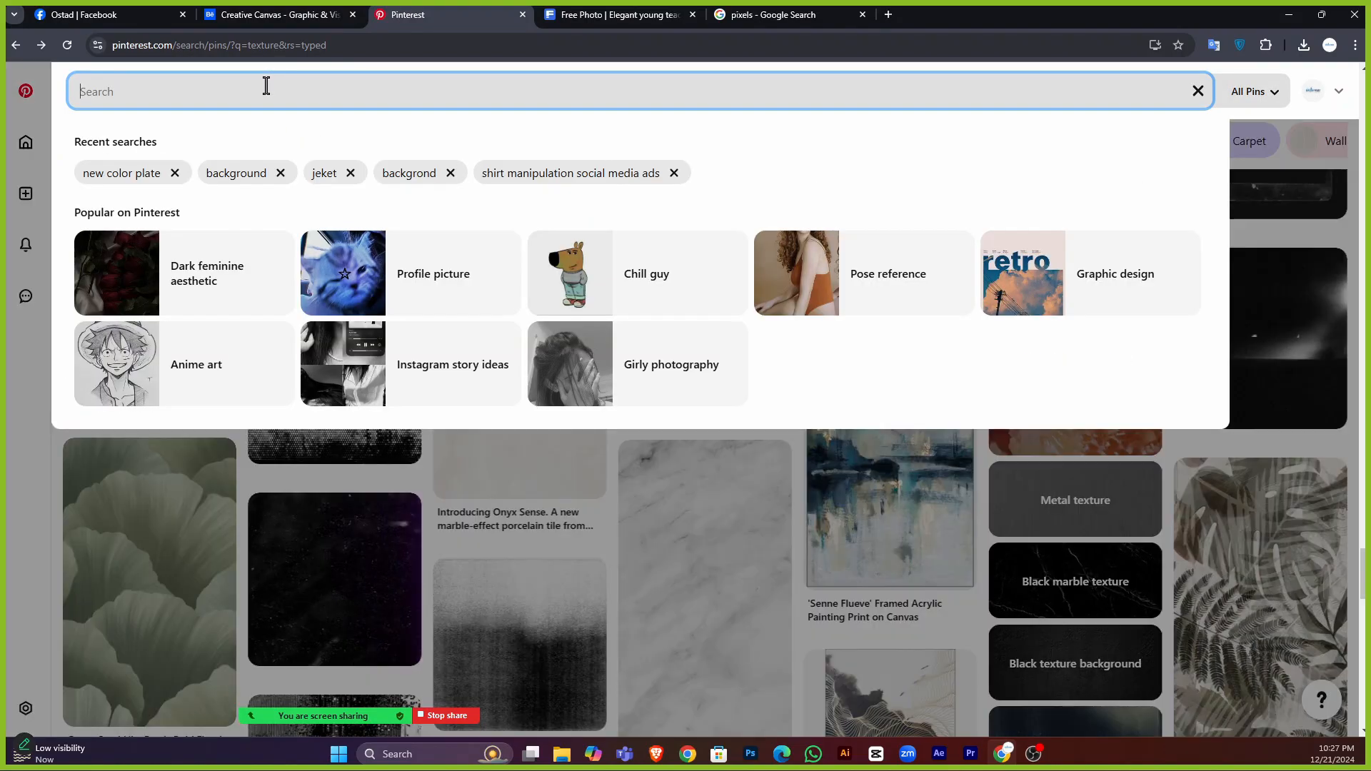
text(element)
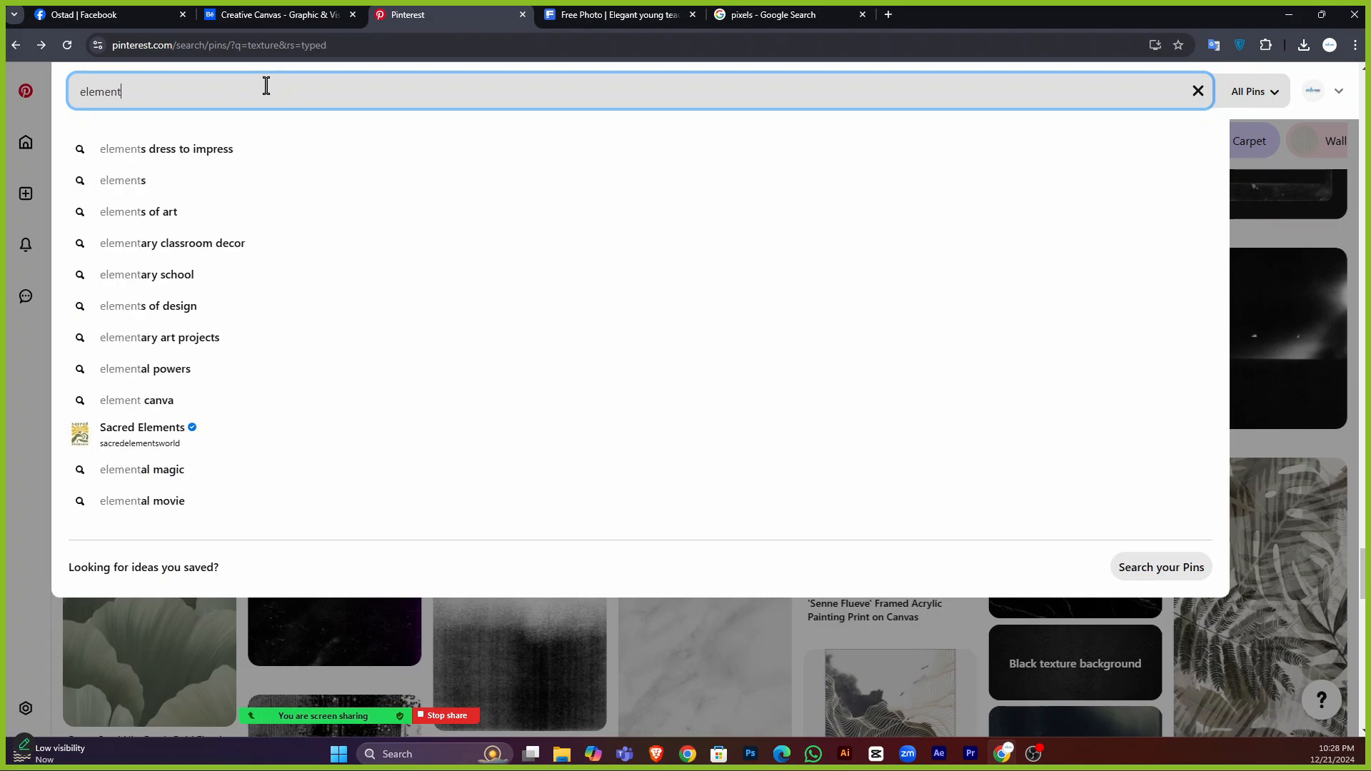
key(Return)
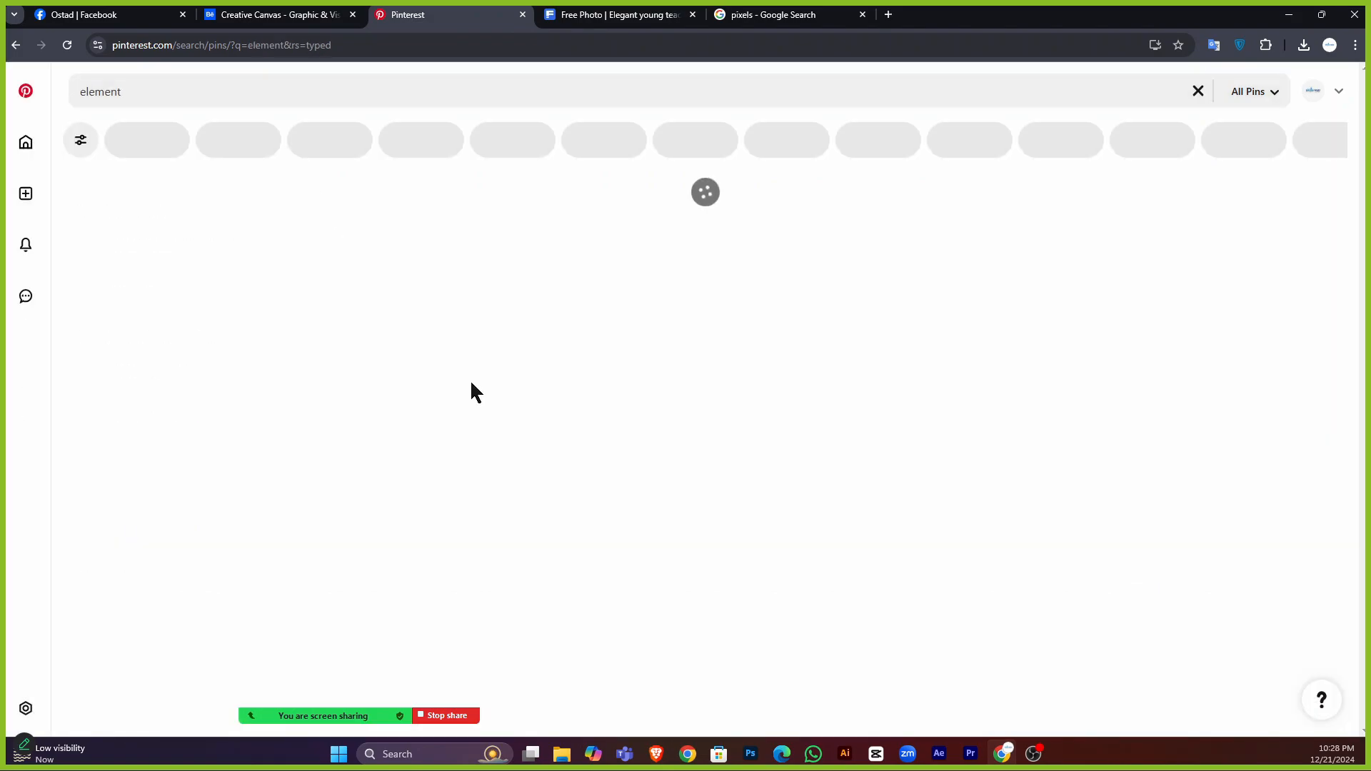
Browse the Pinterest results for "element" for an image that suits the poster's success theme.
scroll(545, 459, down, 10)
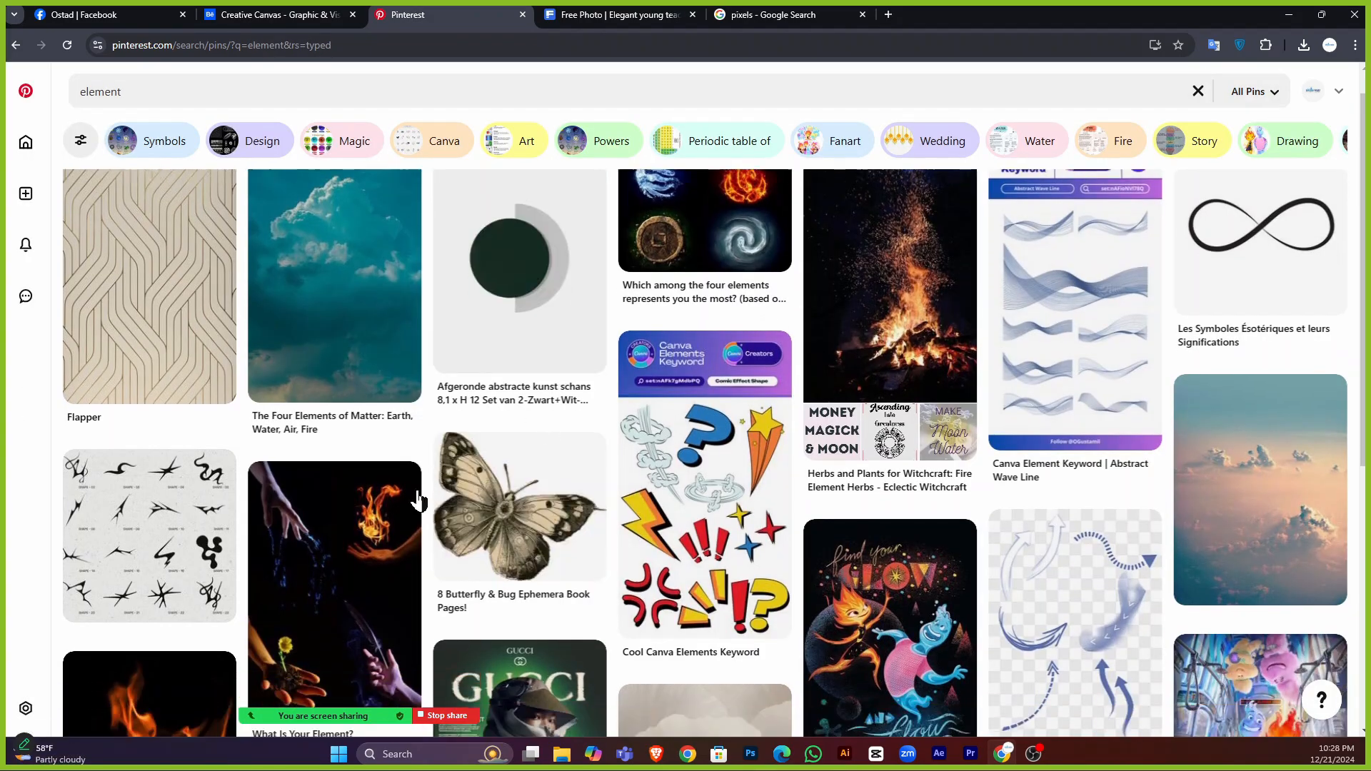
scroll(288, 509, down, 10)
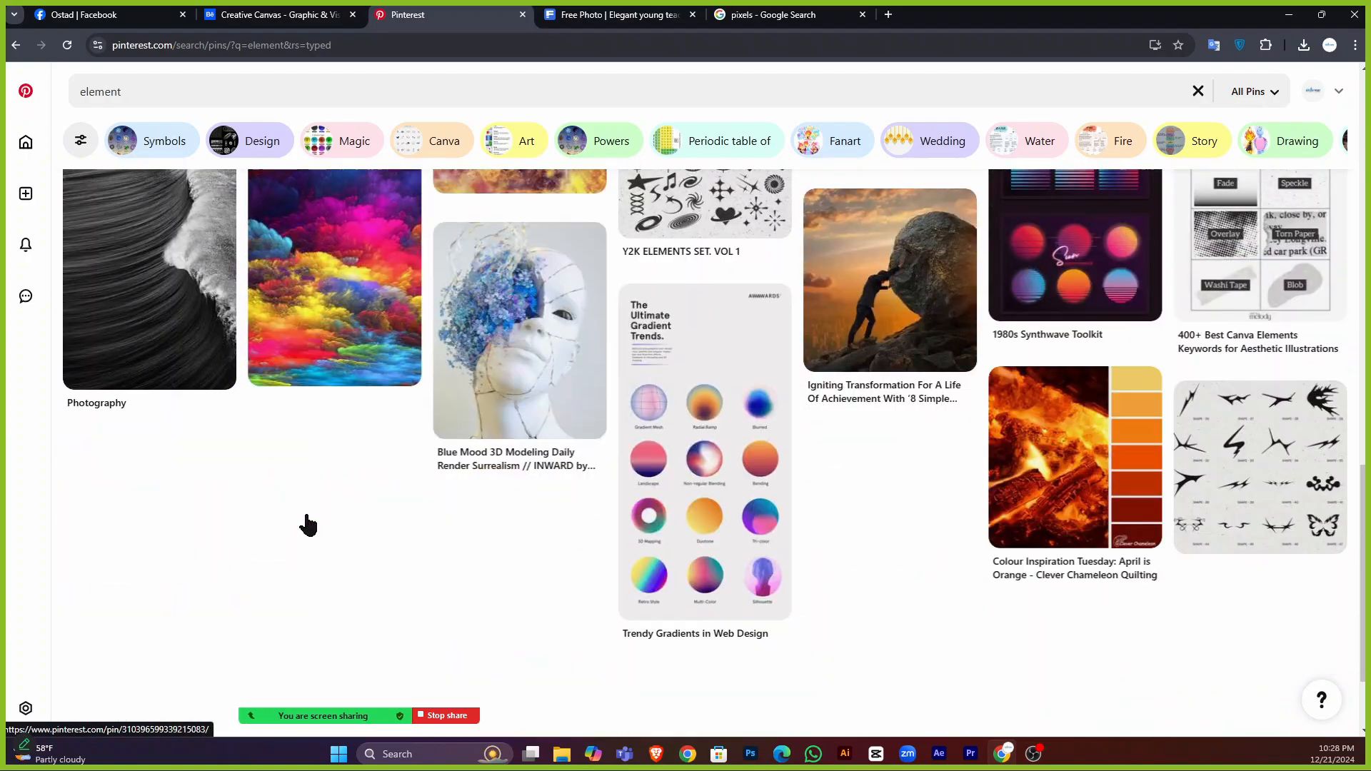
scroll(407, 508, down, 3)
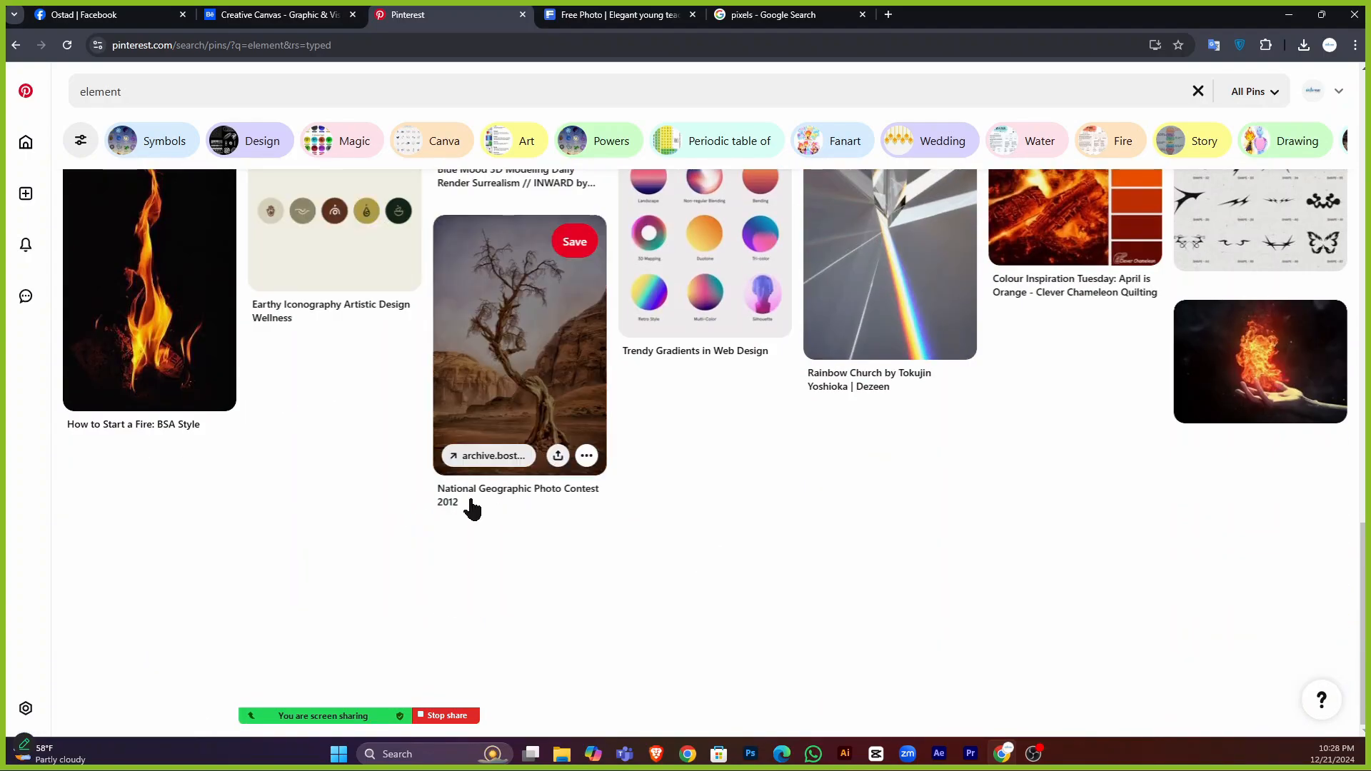
scroll(428, 520, down, 4)
scroll(260, 526, down, 8)
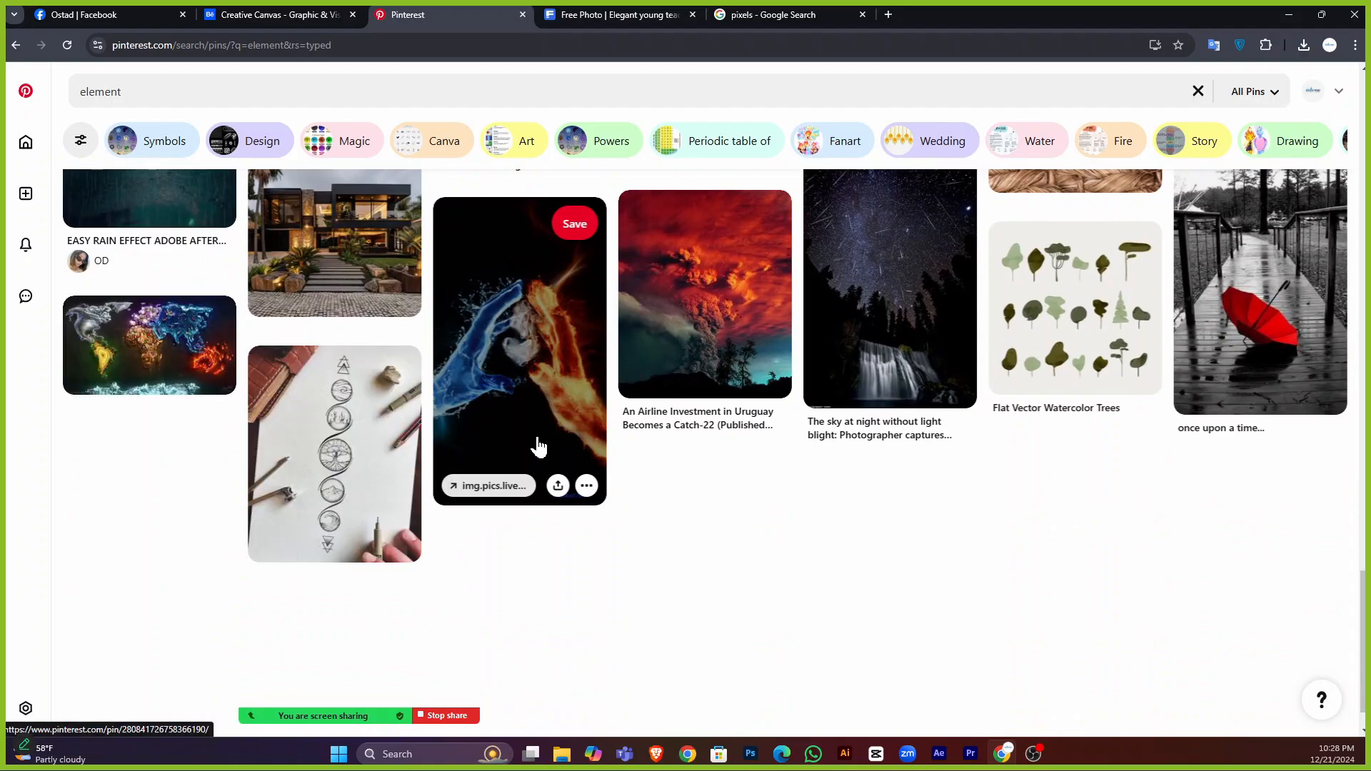
scroll(514, 498, down, 4)
scroll(514, 498, down, 2)
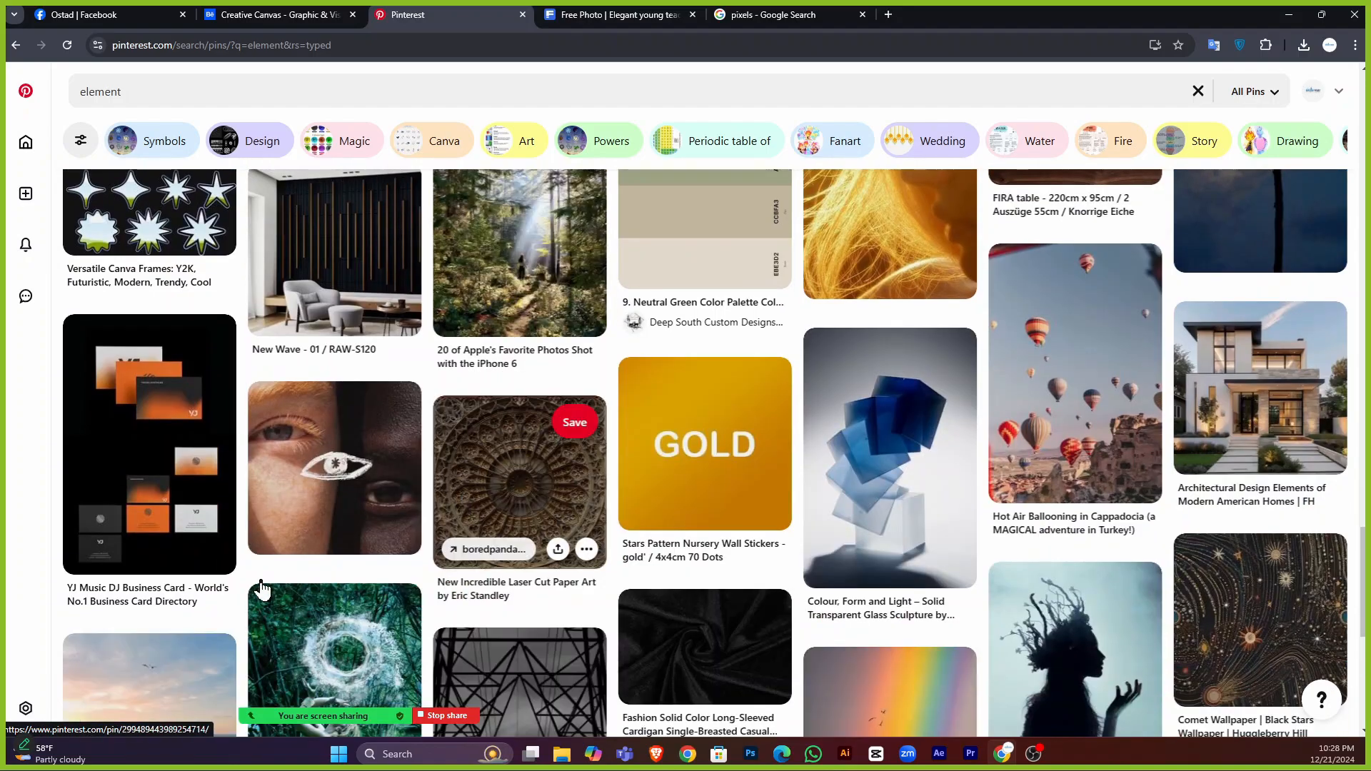
scroll(405, 512, down, 5)
scroll(752, 498, down, 8)
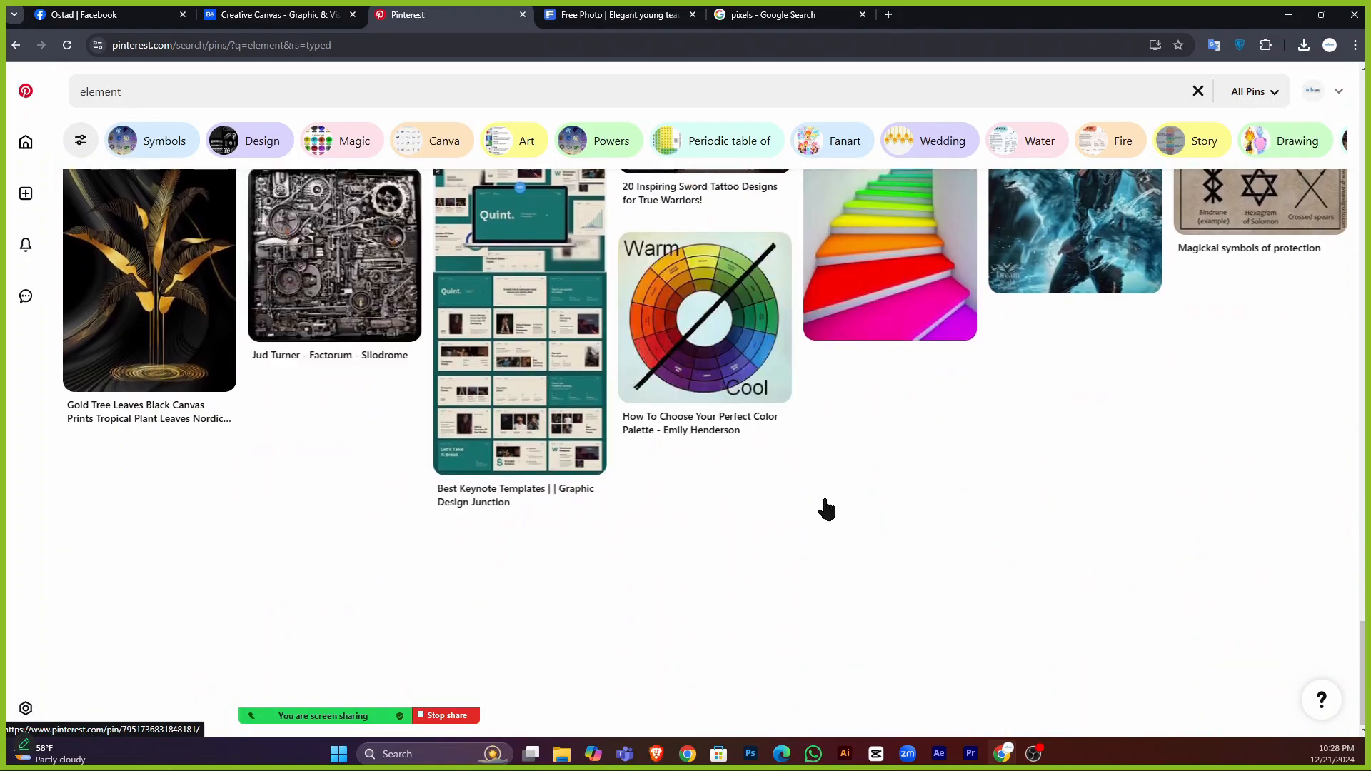
scroll(629, 521, down, 3)
scroll(630, 521, down, 2)
scroll(504, 525, down, 4)
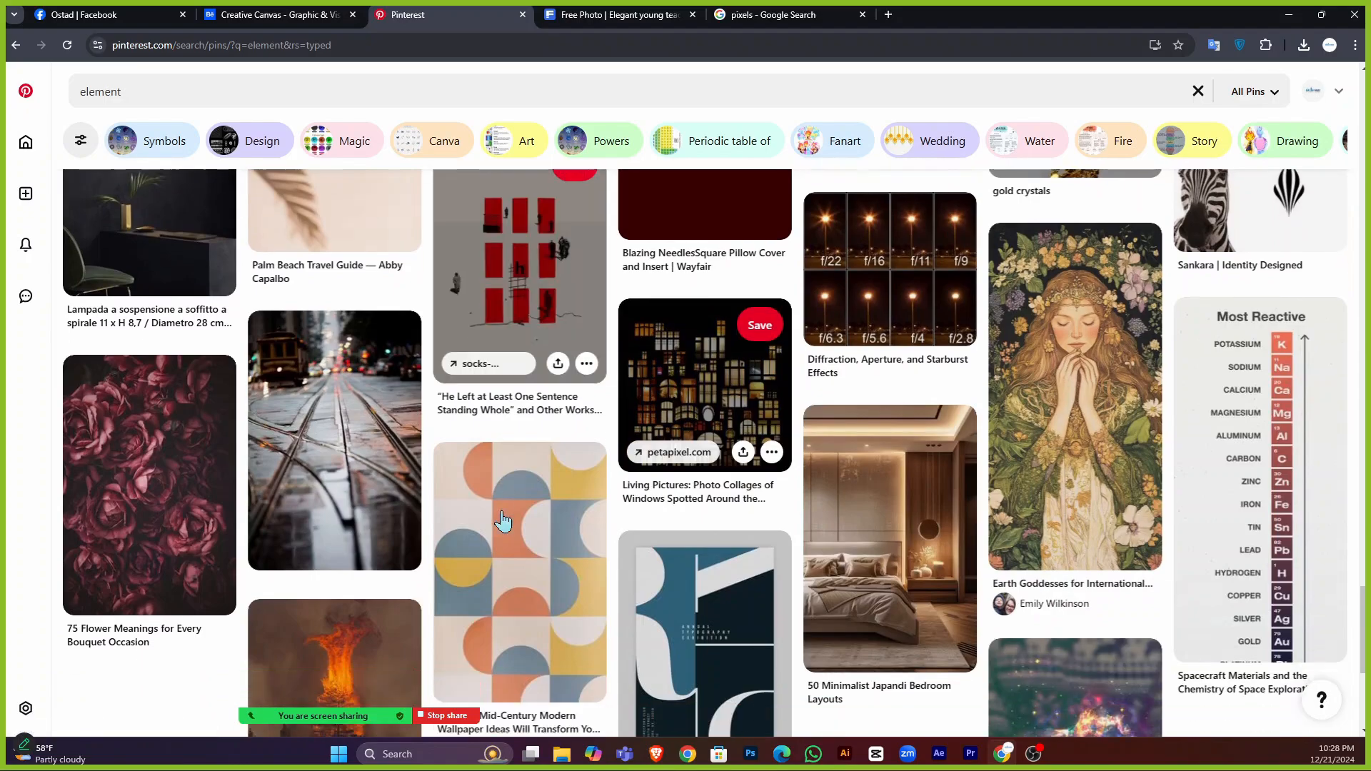
scroll(677, 444, down, 10)
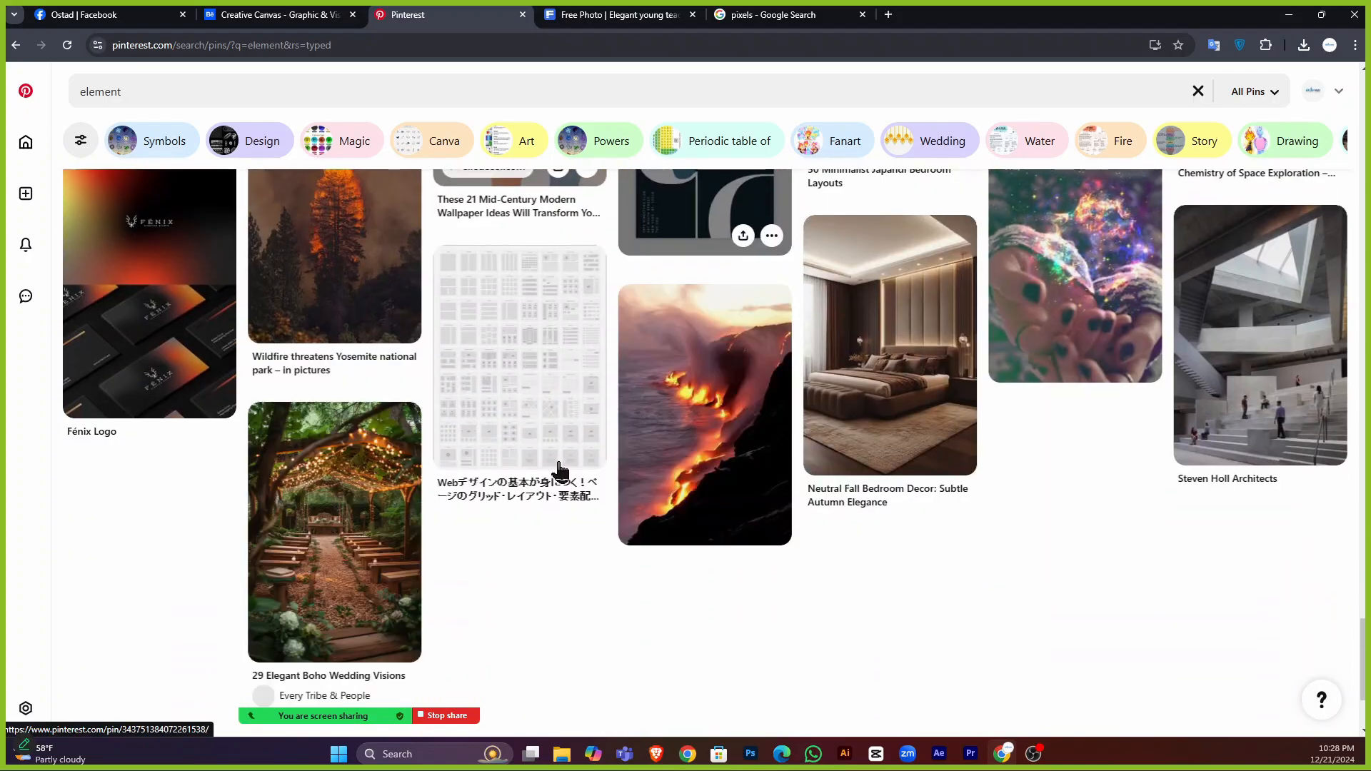
scroll(628, 539, down, 5)
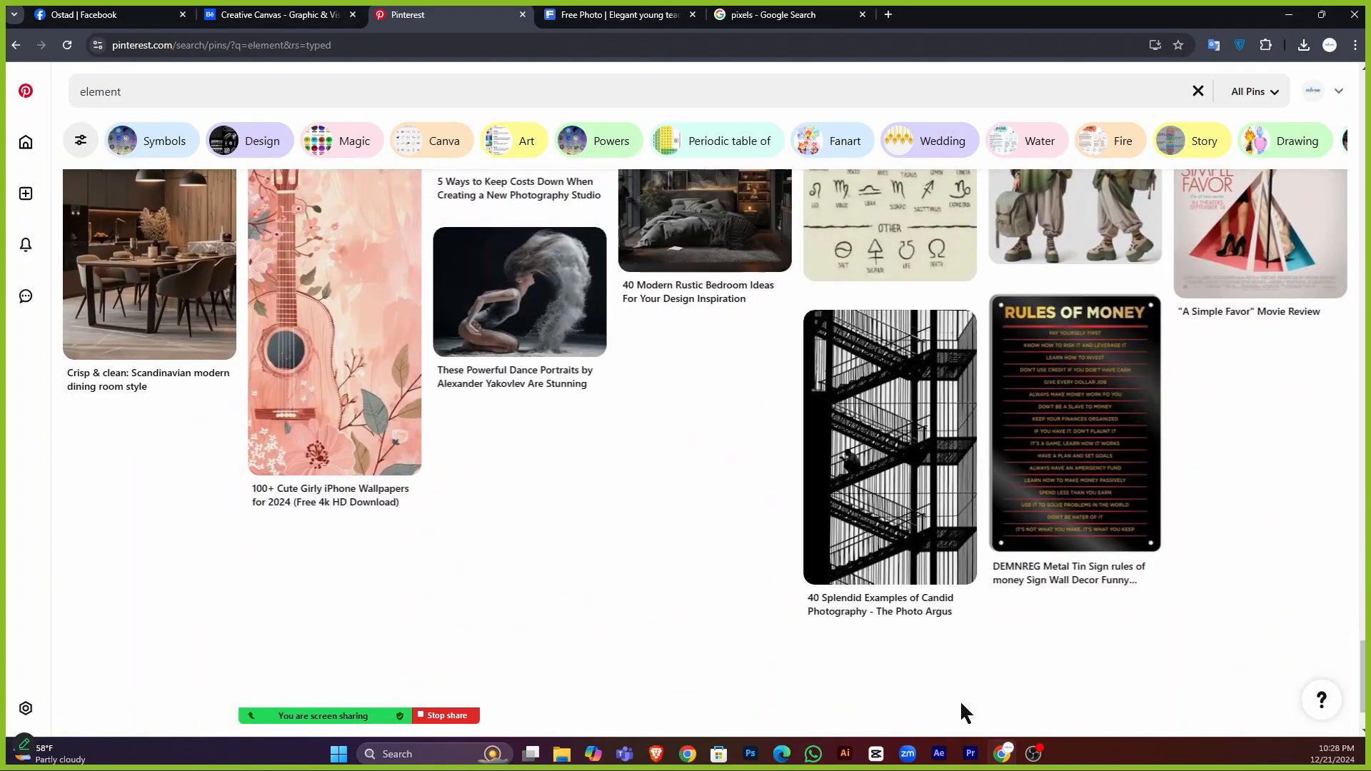
scroll(336, 286, up, 5)
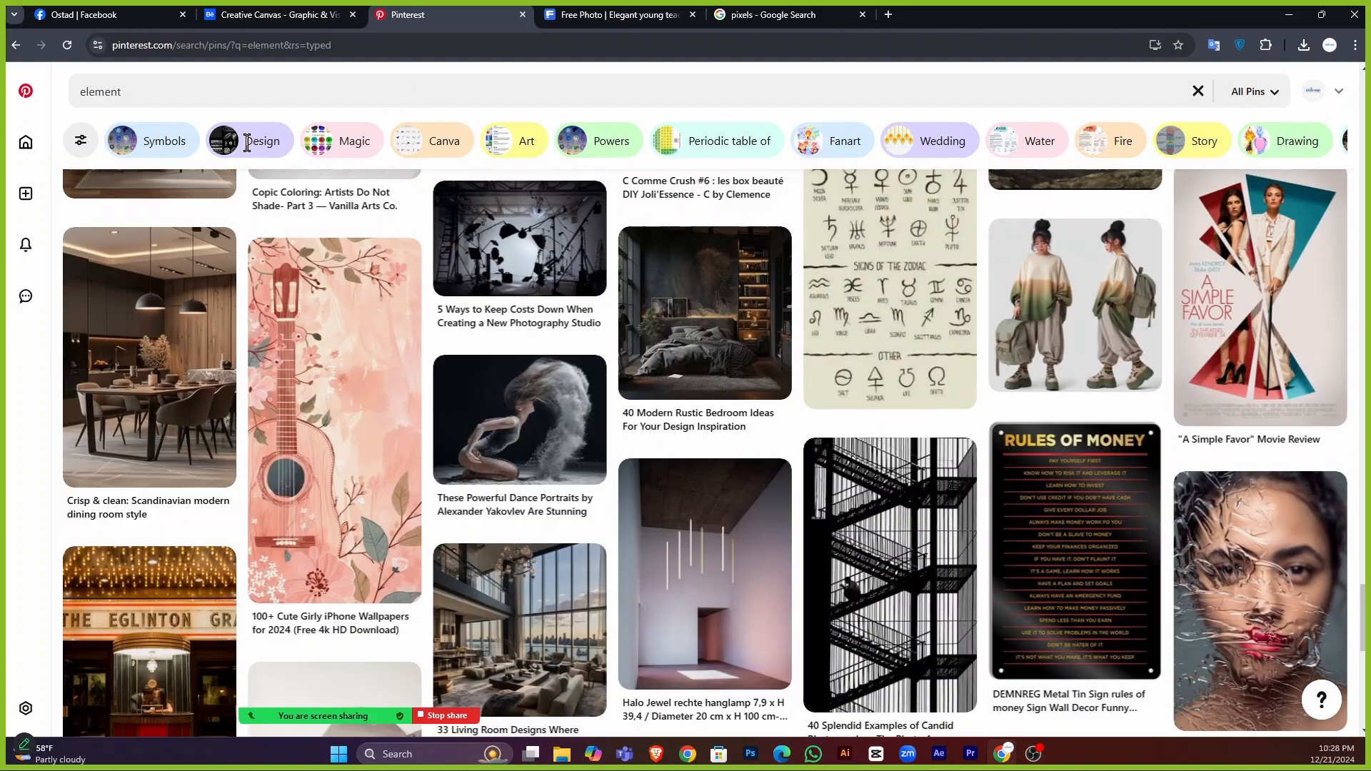
Change the Pinterest search to "success element".
click(157, 91)
double_click(159, 90)
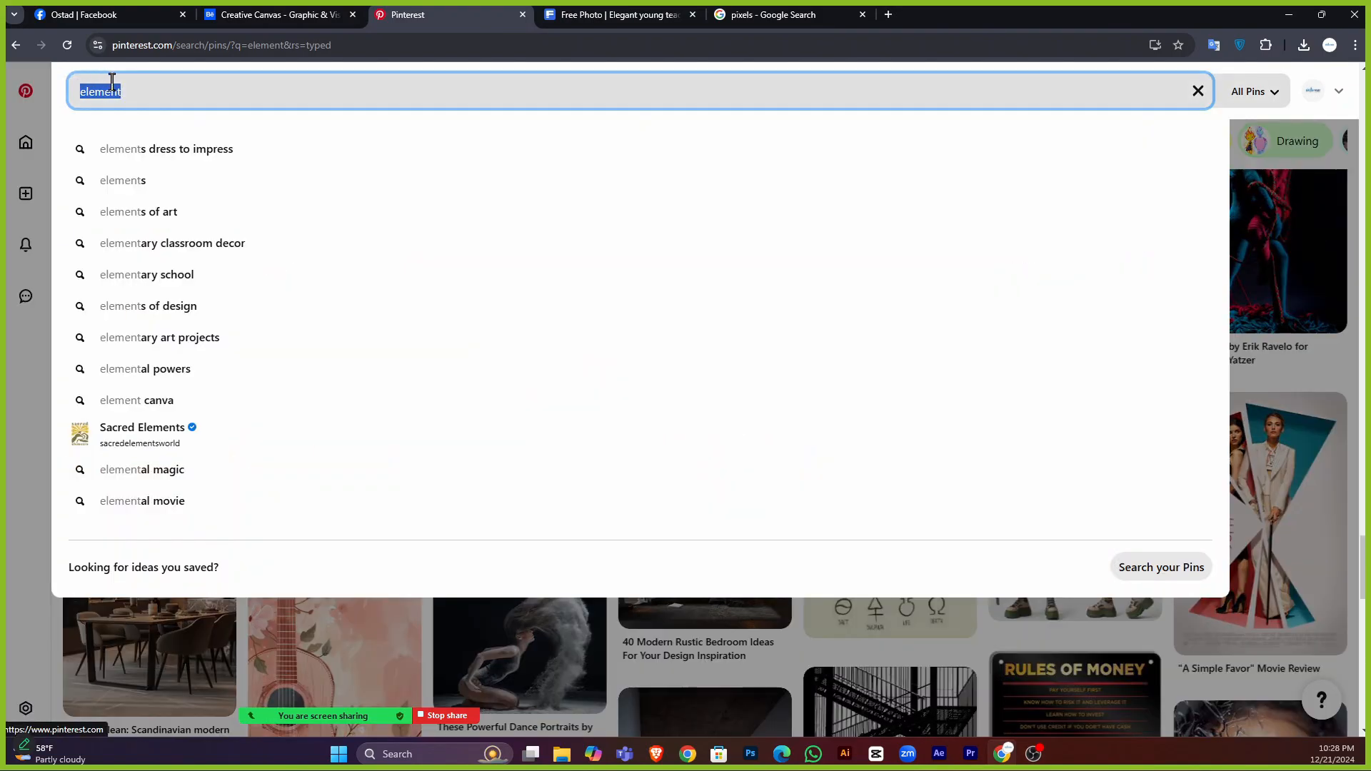
click(142, 87)
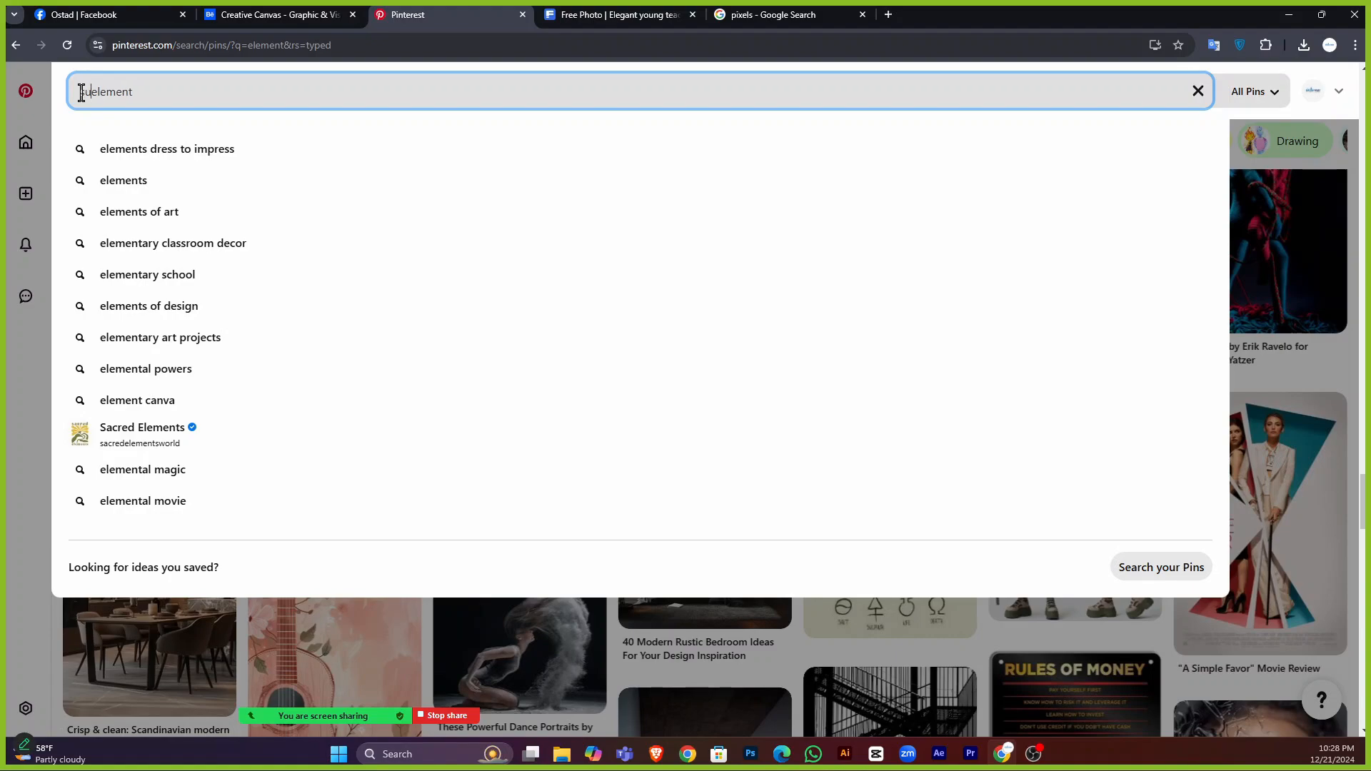
text(ccessful)
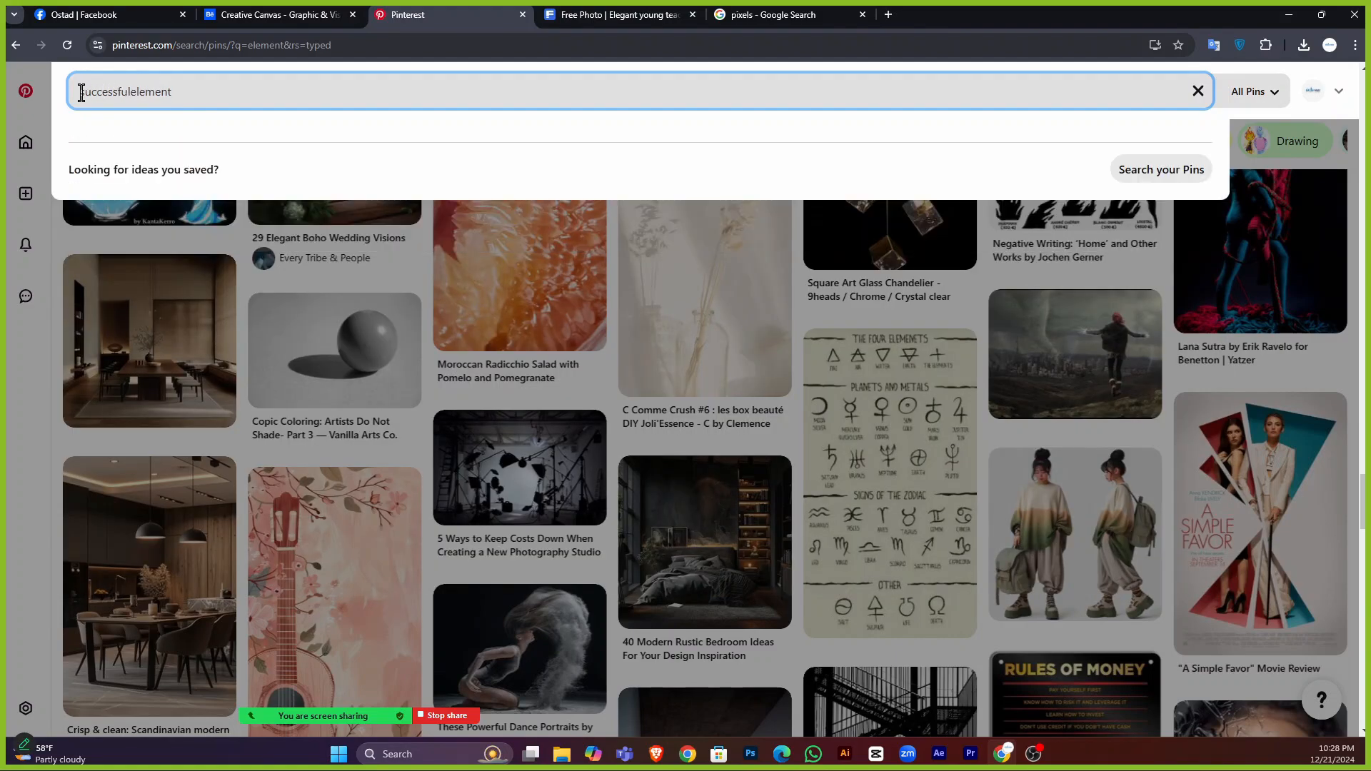
key(BackSpace)
key(BackSpace)
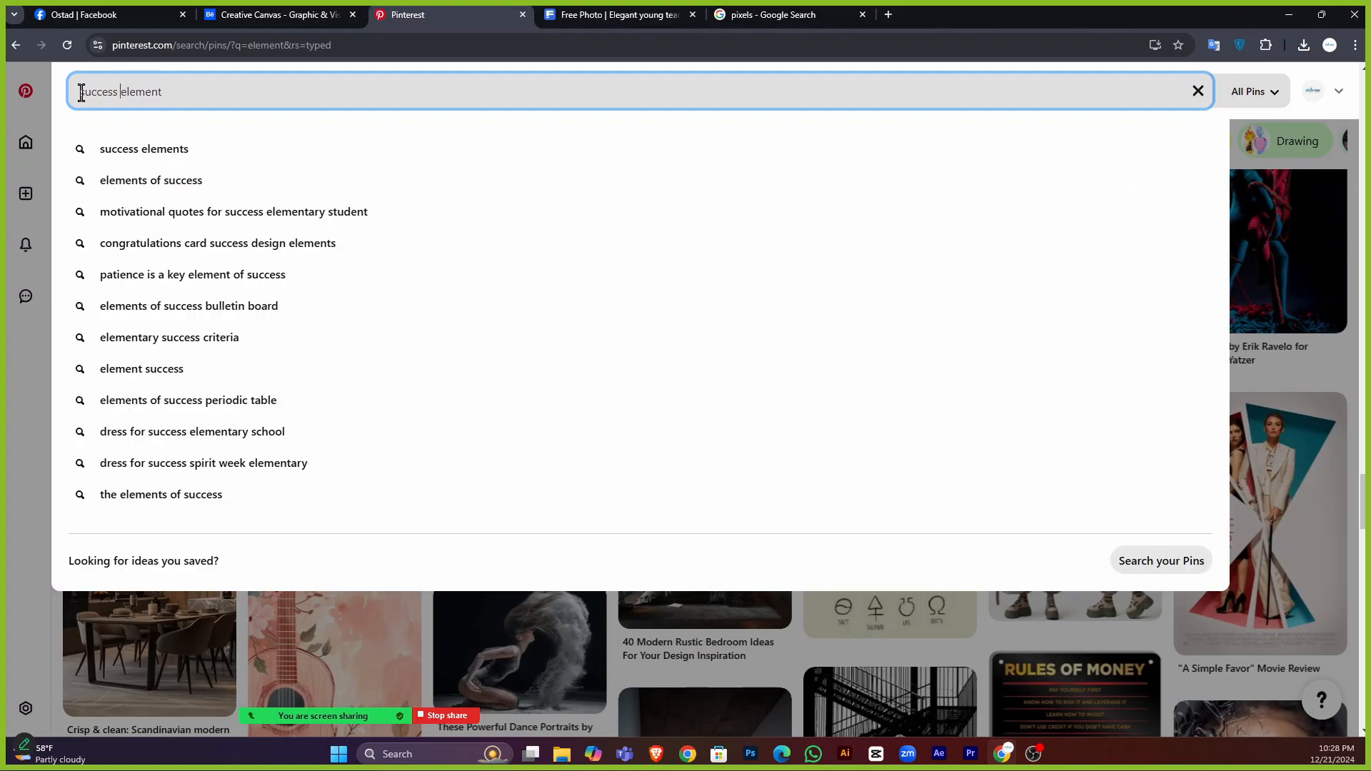
key(Return)
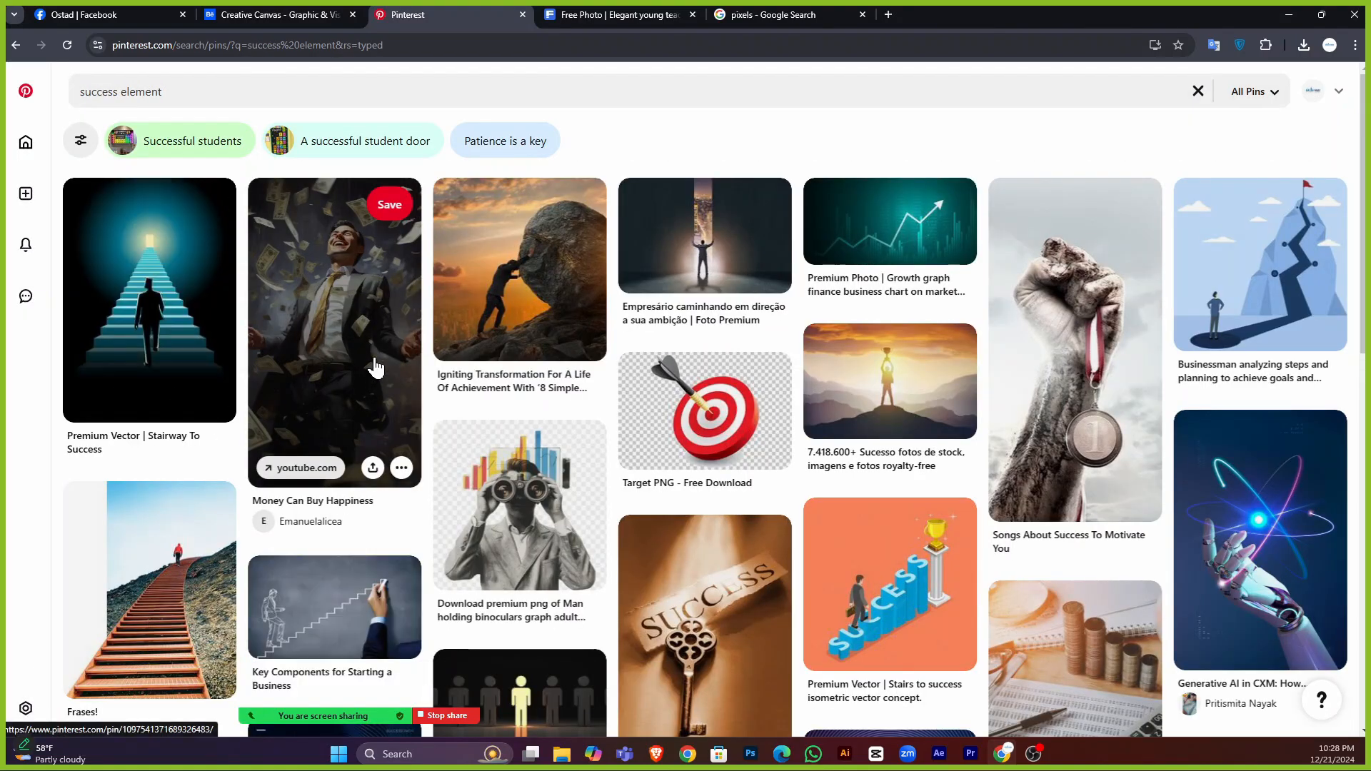
Open the pin of the raised fist holding a medal and copy its image.
click(1120, 315)
right_click(566, 295)
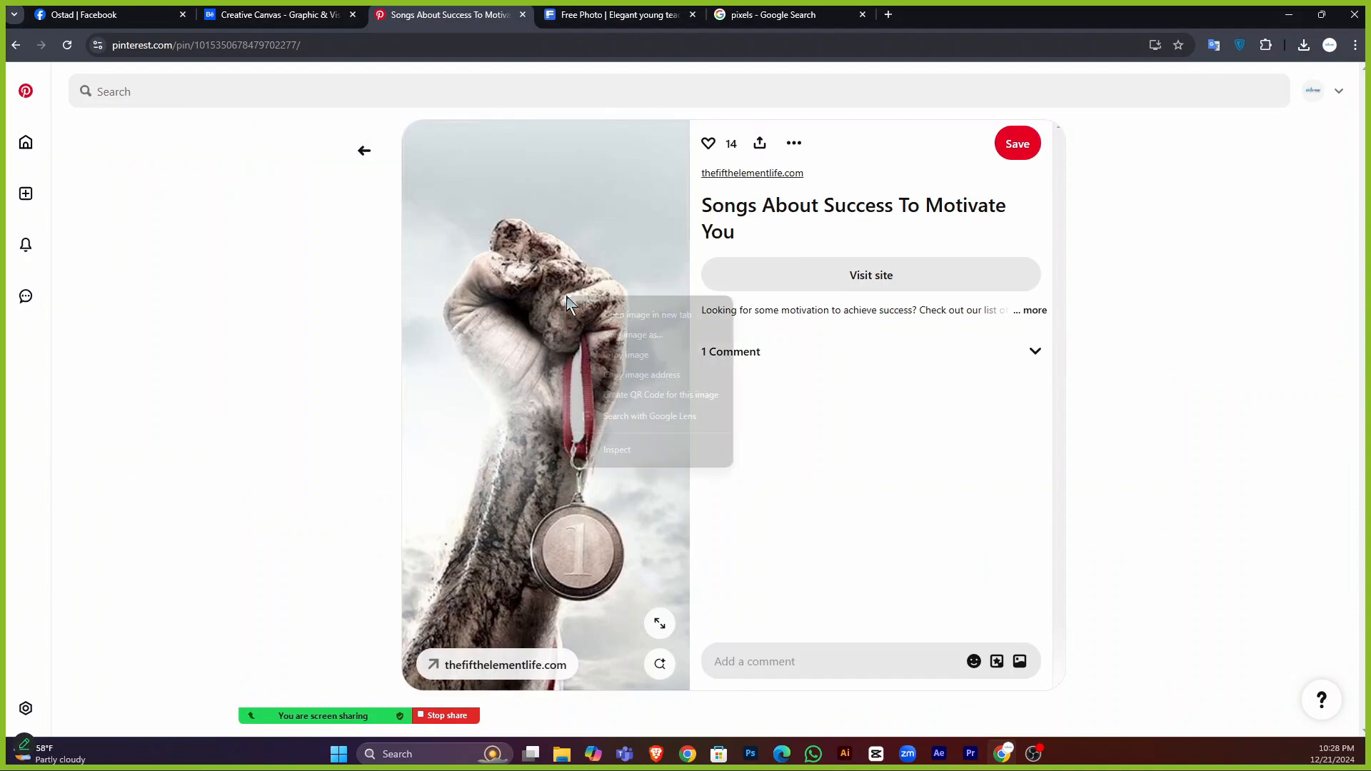
click(629, 352)
scroll(493, 578, down, 5)
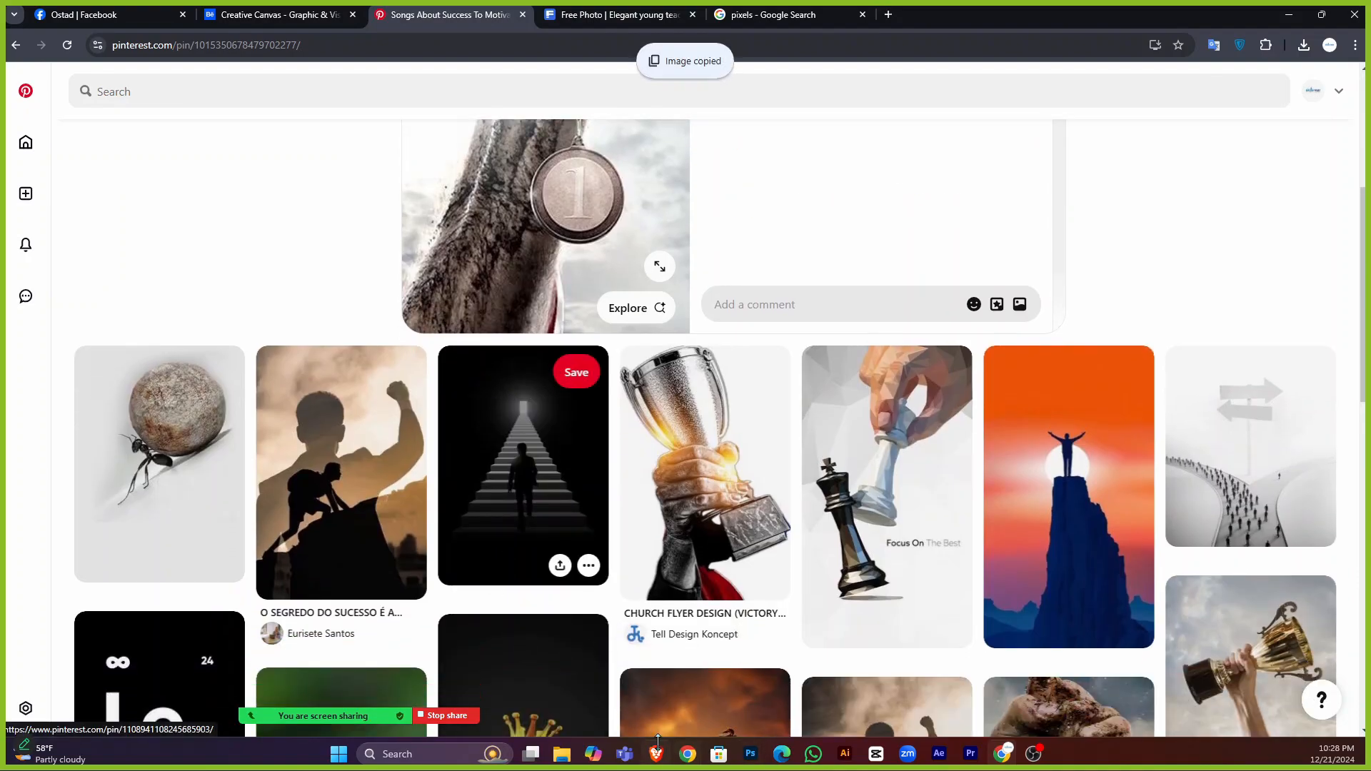
Switch to Photoshop and set the Gaussian Blur smart filter on Layer 2 to a radius of 7.2 pixels.
click(749, 753)
scroll(813, 454, down, 1)
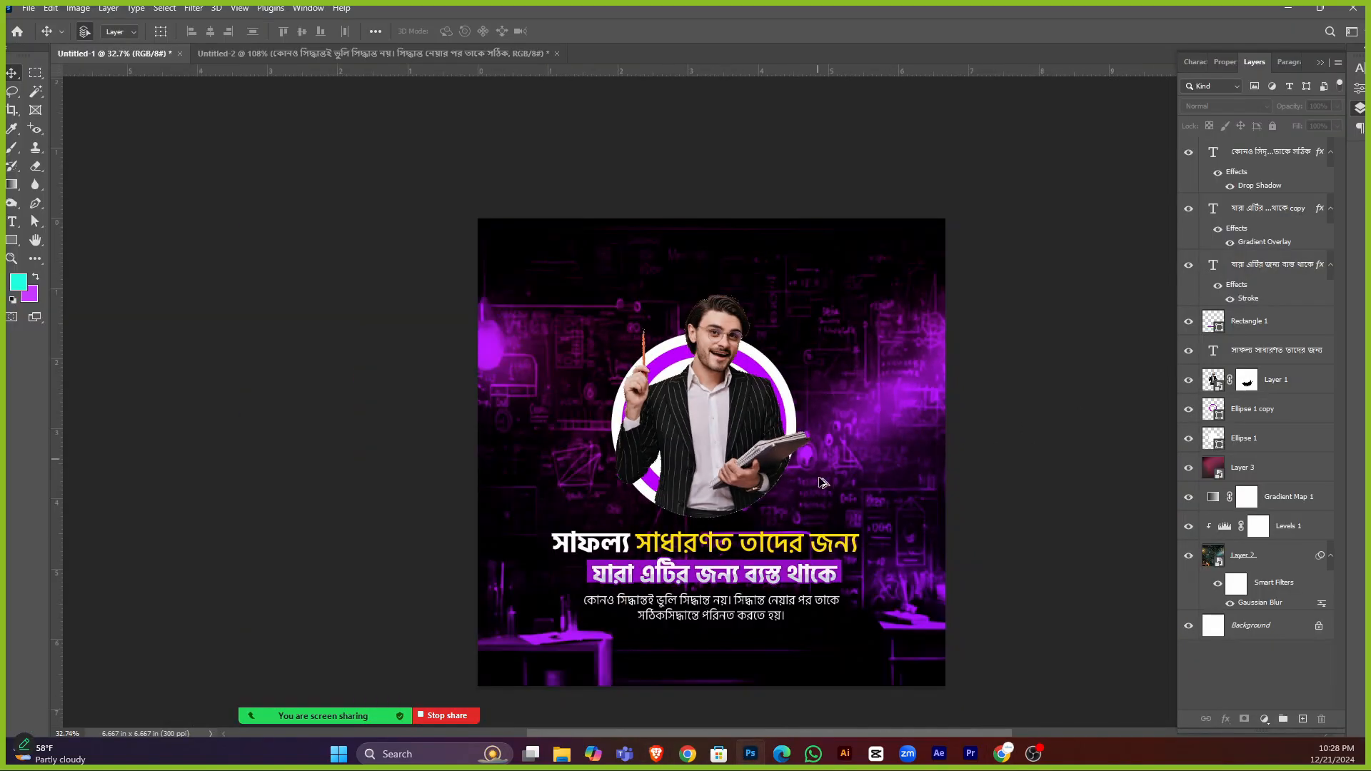
scroll(856, 457, up, 3)
click(854, 315)
scroll(845, 437, down, 2)
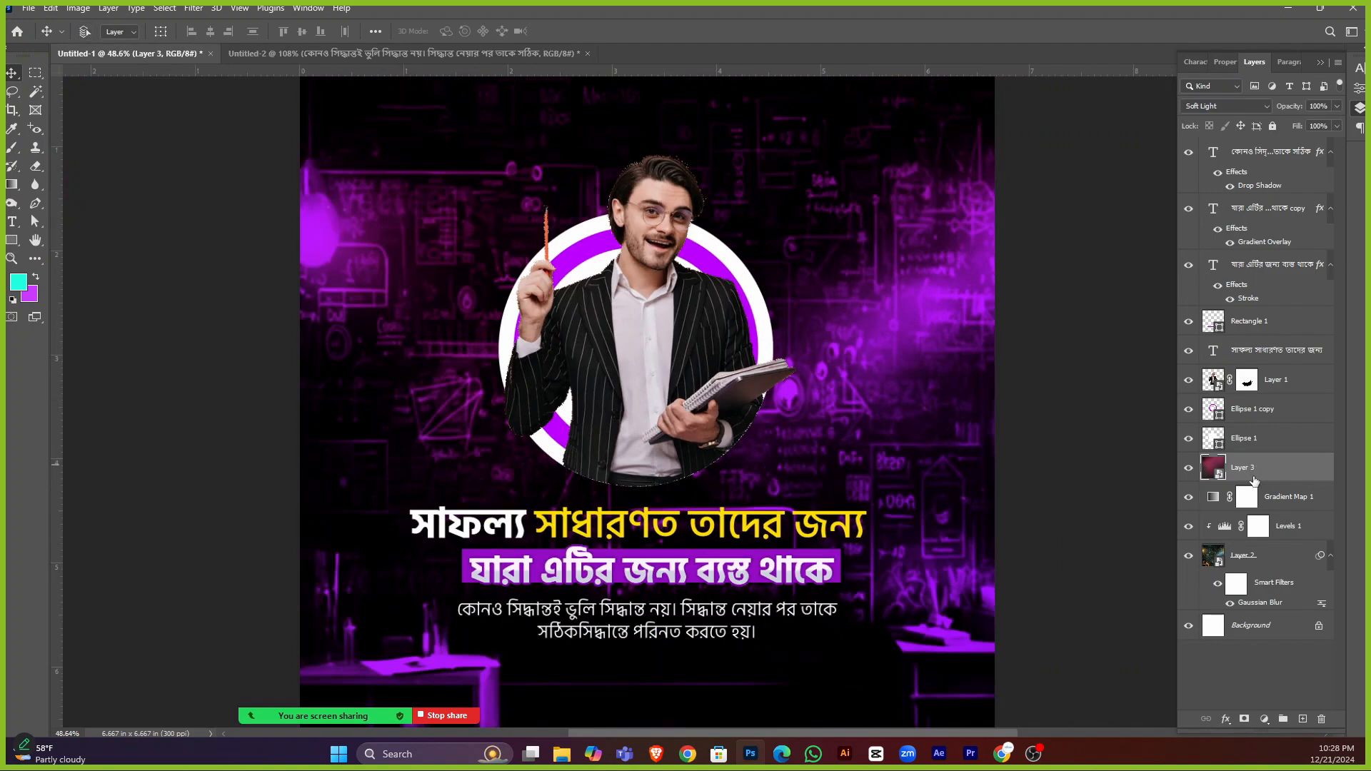
click(1273, 562)
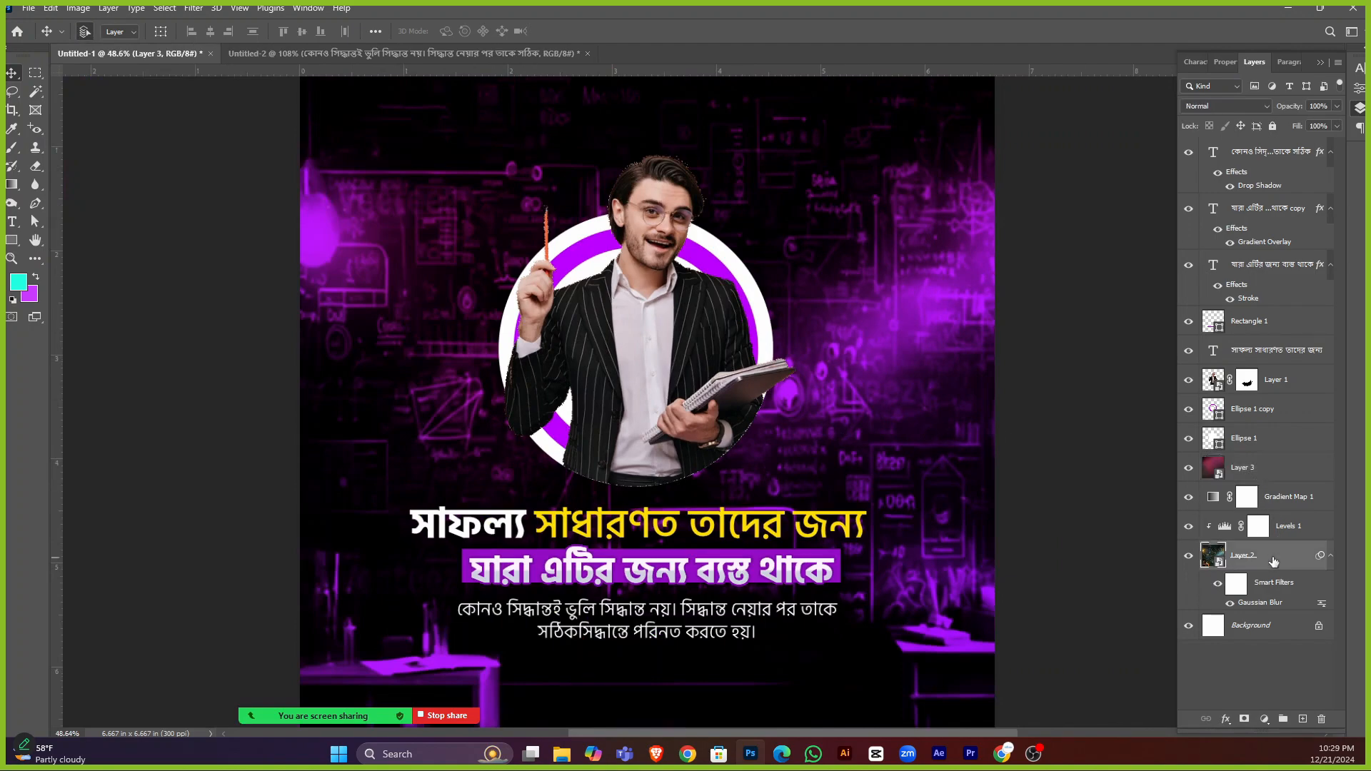
double_click(1258, 604)
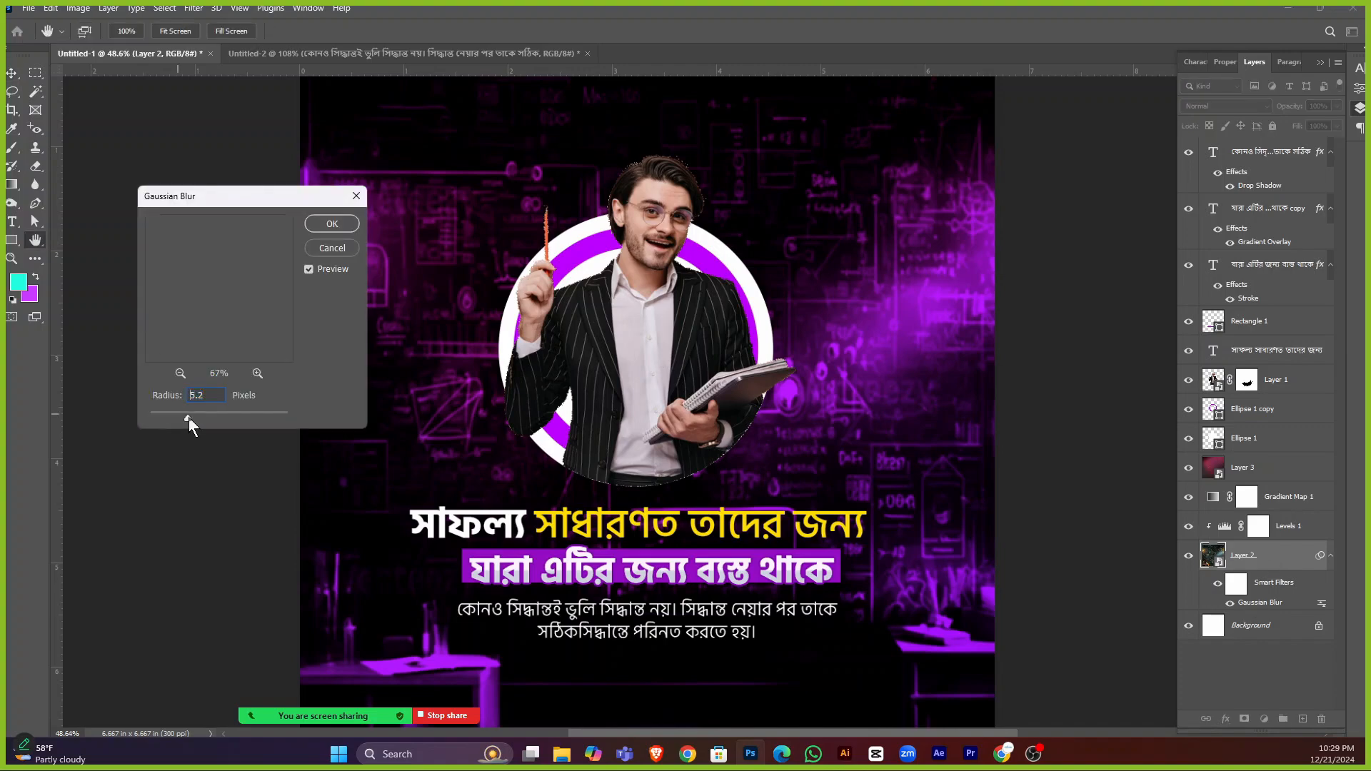
drag(189, 417, 195, 418)
click(321, 226)
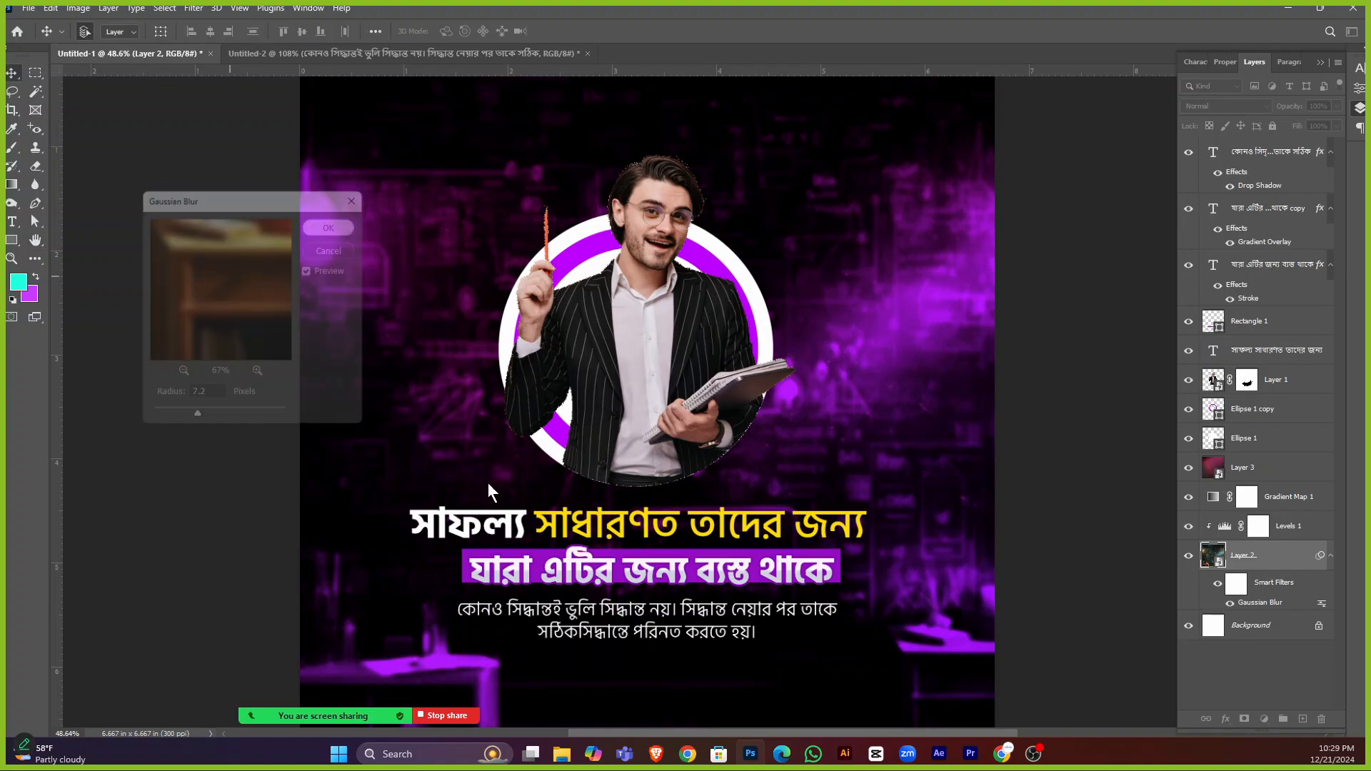
Paste the copied fist image directly above Layer 3 and convert it to a smart object.
scroll(842, 451, down, 5)
click(990, 448)
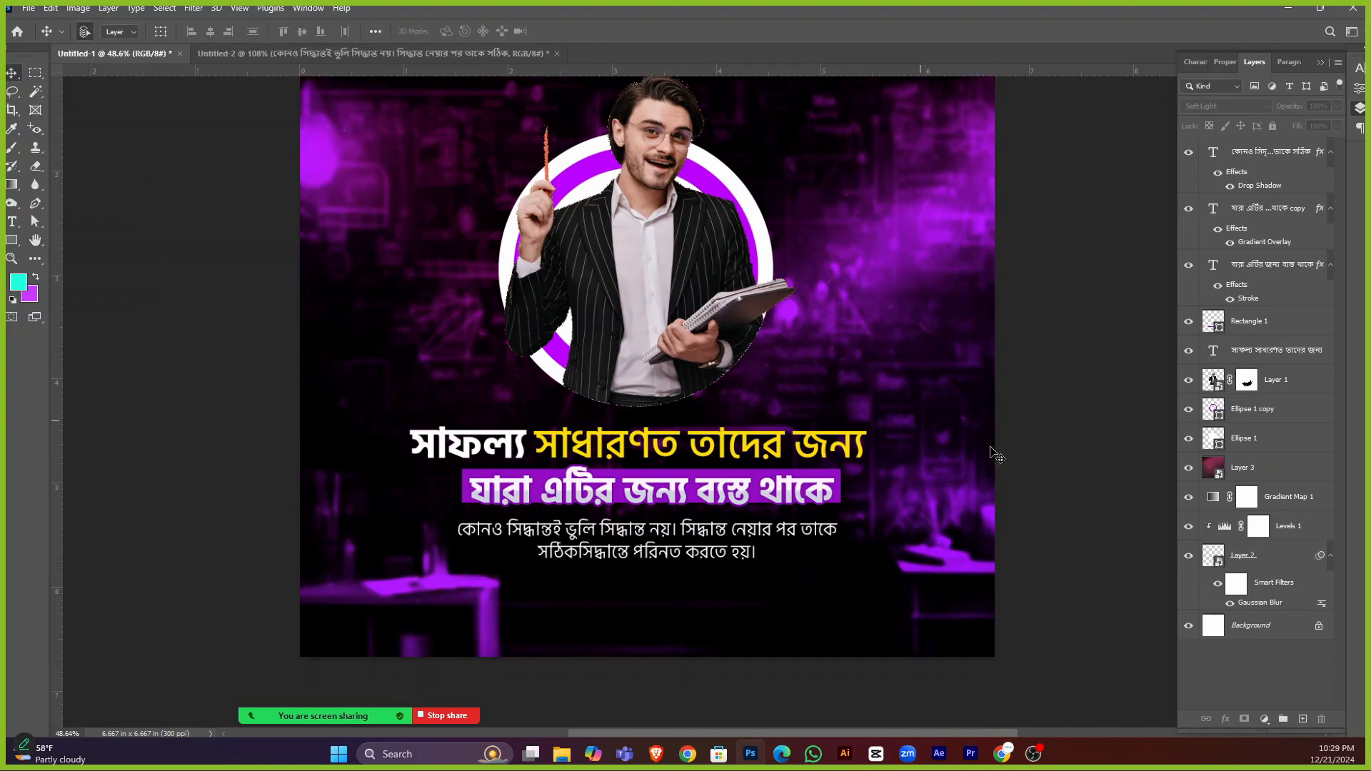
key(ctrl+v)
right_click(1295, 473)
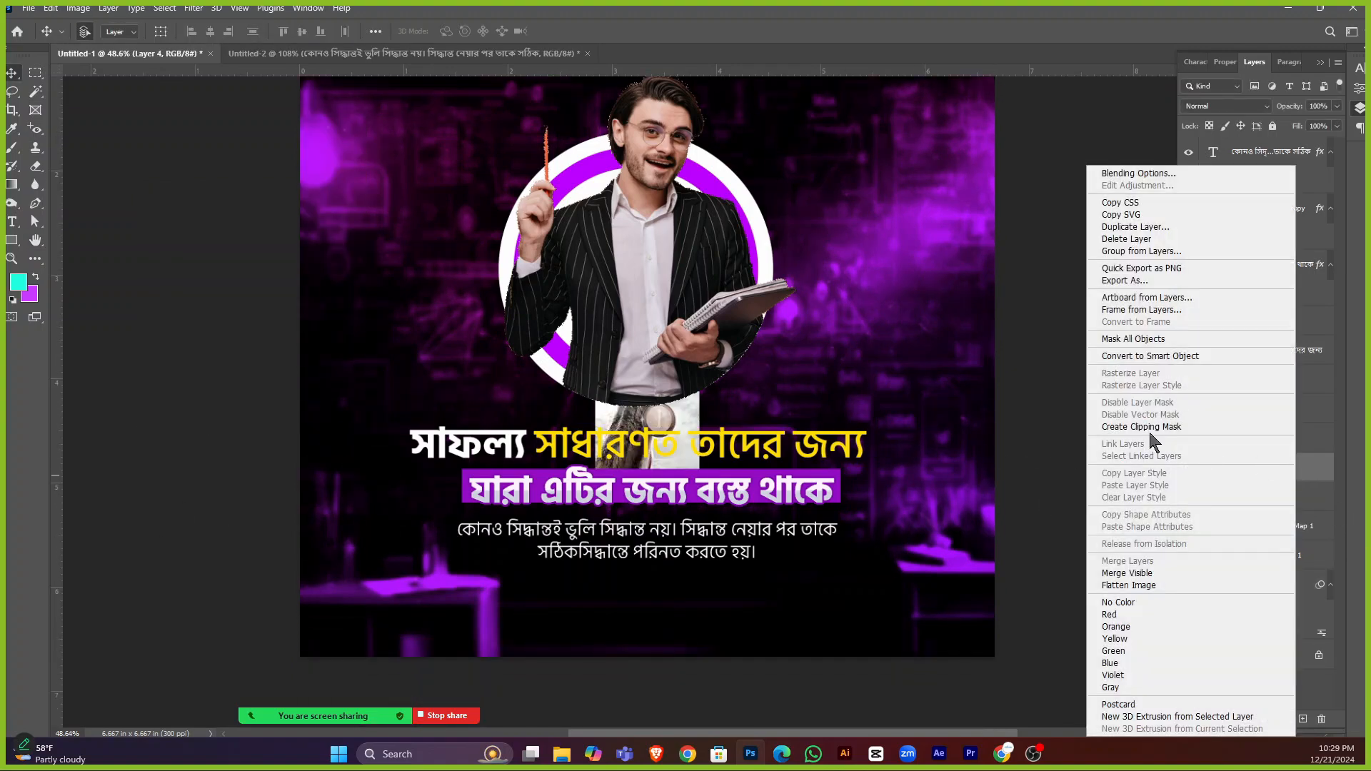
click(1165, 356)
scroll(643, 443, down, 3)
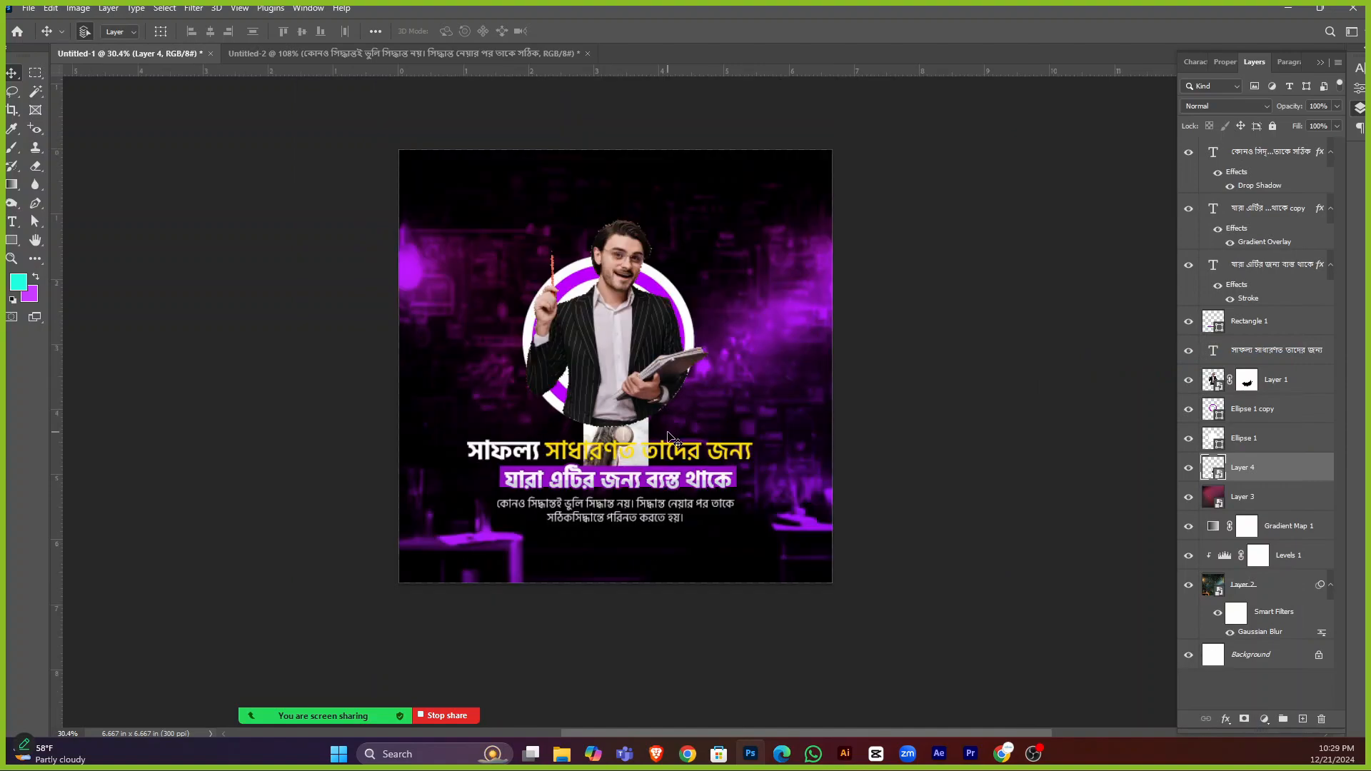
Scale the fist image to about 254%, rotate it about 14.5° clockwise and place it behind the man in the poster's upper right.
key(ctrl+t)
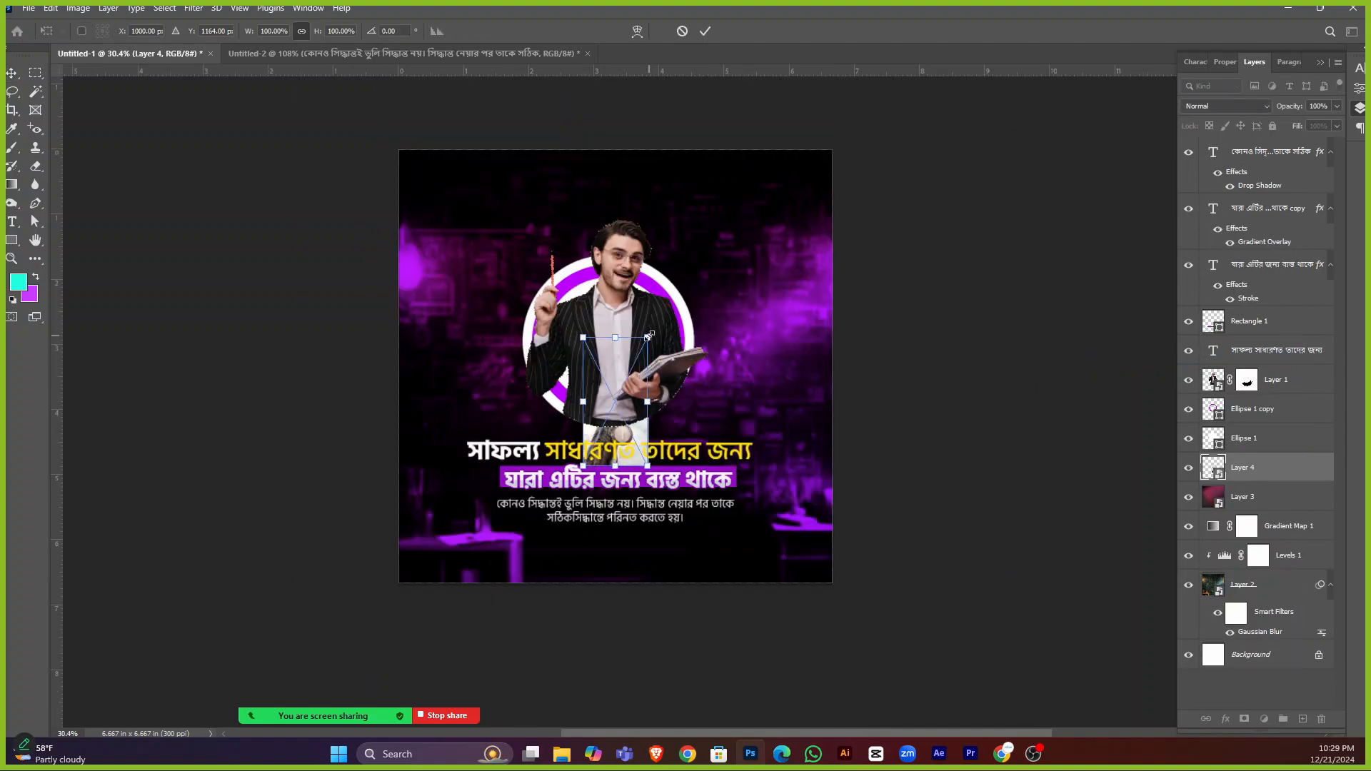
drag(648, 339, 816, 214)
drag(692, 222, 712, 242)
drag(775, 167, 864, 158)
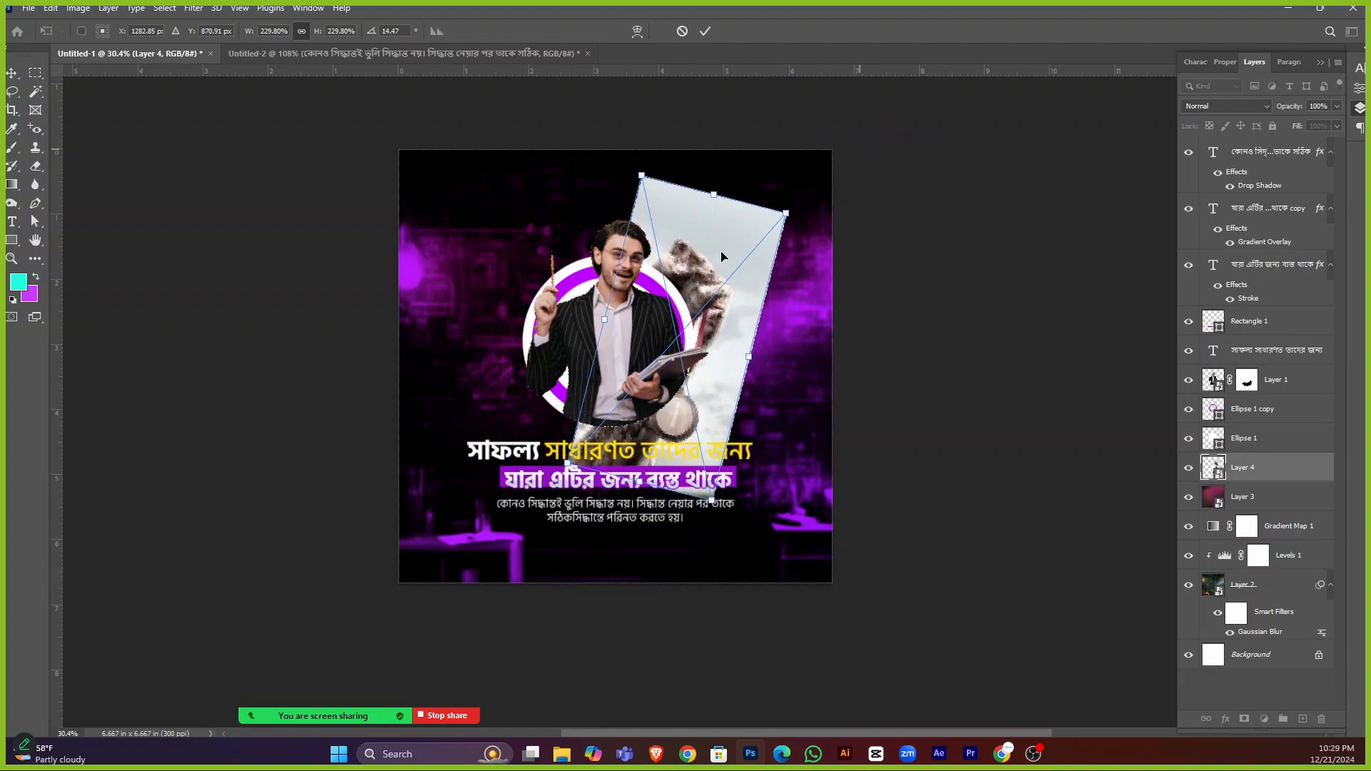
drag(714, 267, 732, 229)
drag(732, 158, 744, 133)
drag(739, 217, 744, 227)
key(Return)
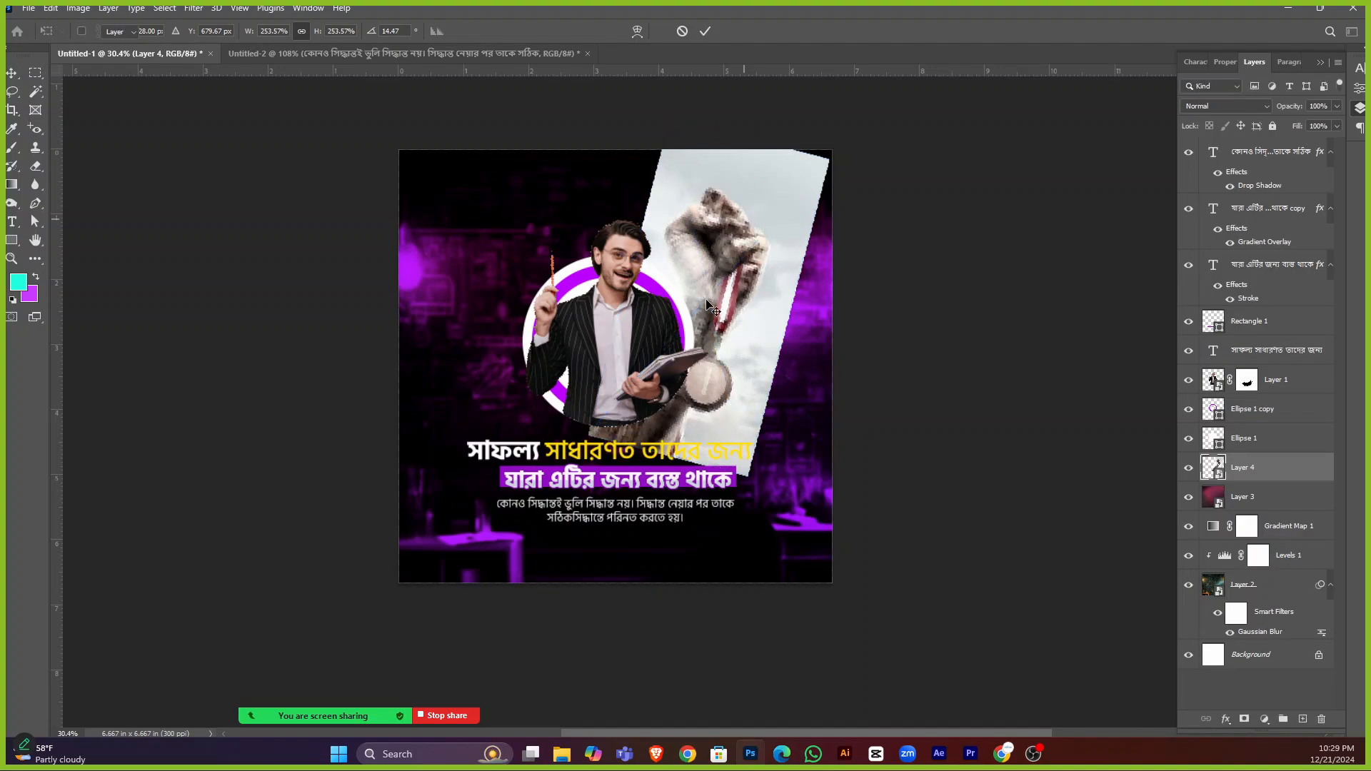
scroll(720, 275, up, 2)
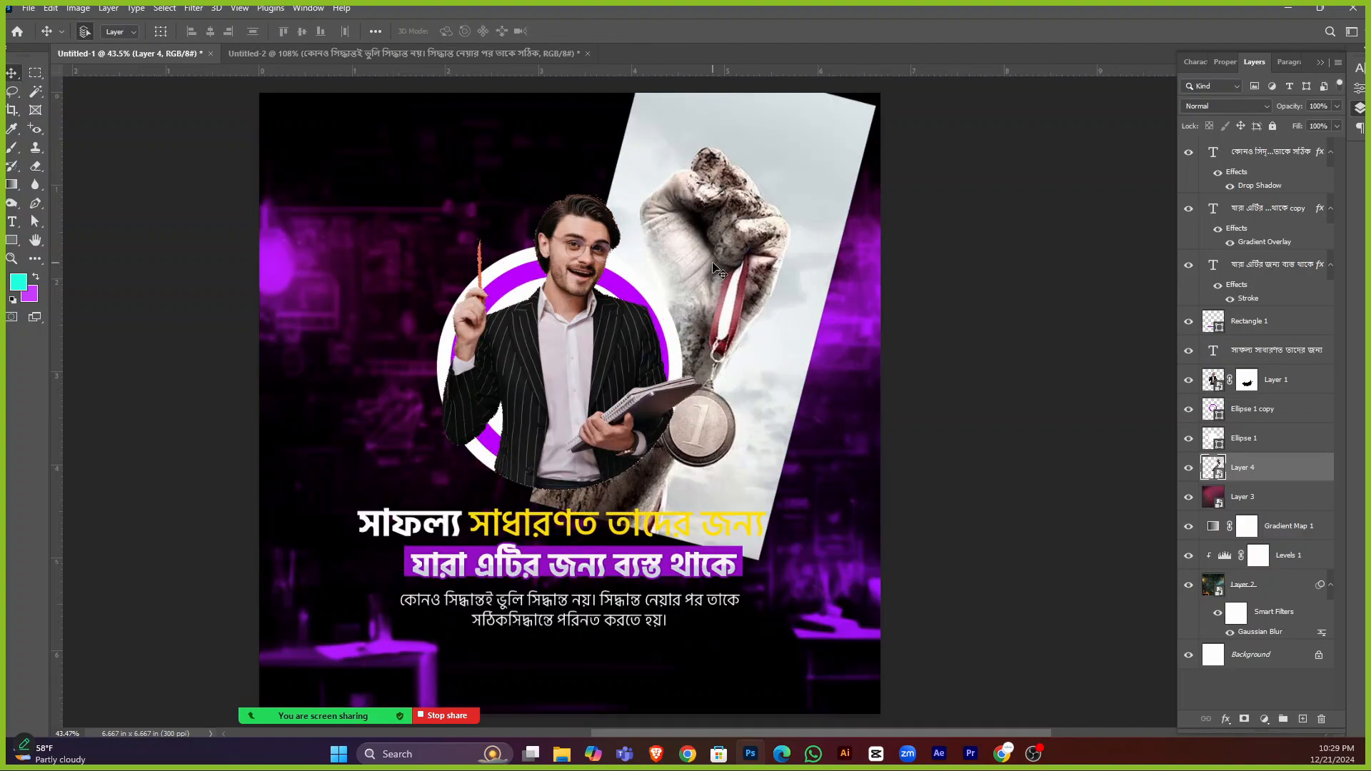
Hide Layer 3 and return the fist layer's blend mode to Normal after trying Luminosity.
click(1233, 105)
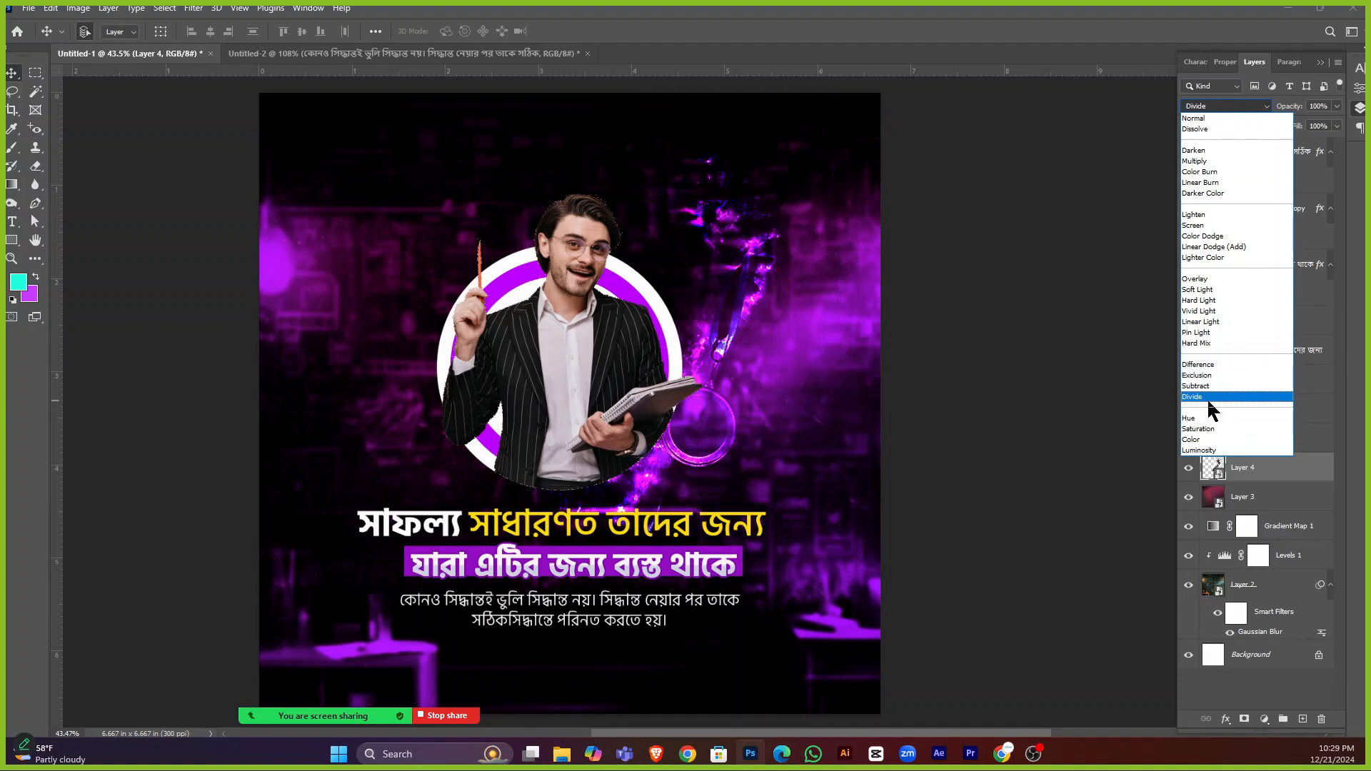
click(1205, 451)
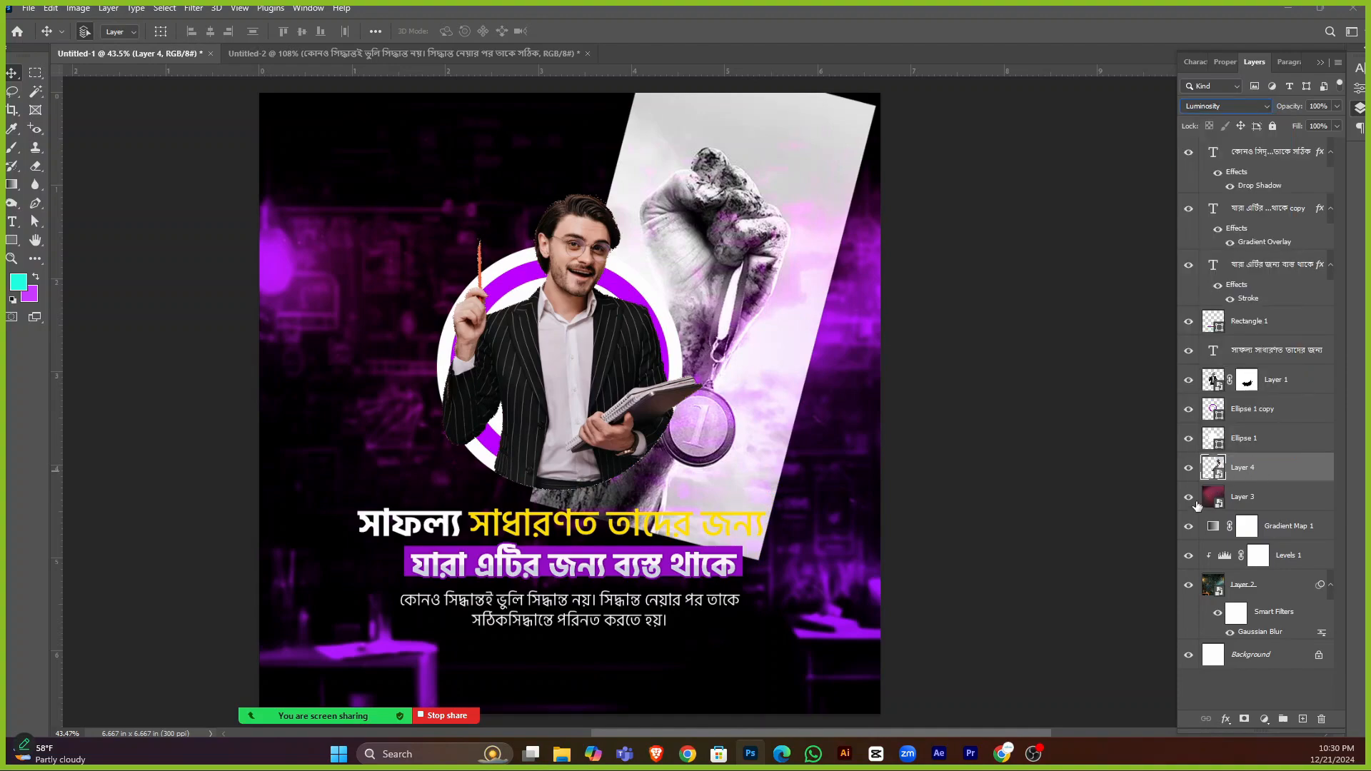
click(1227, 107)
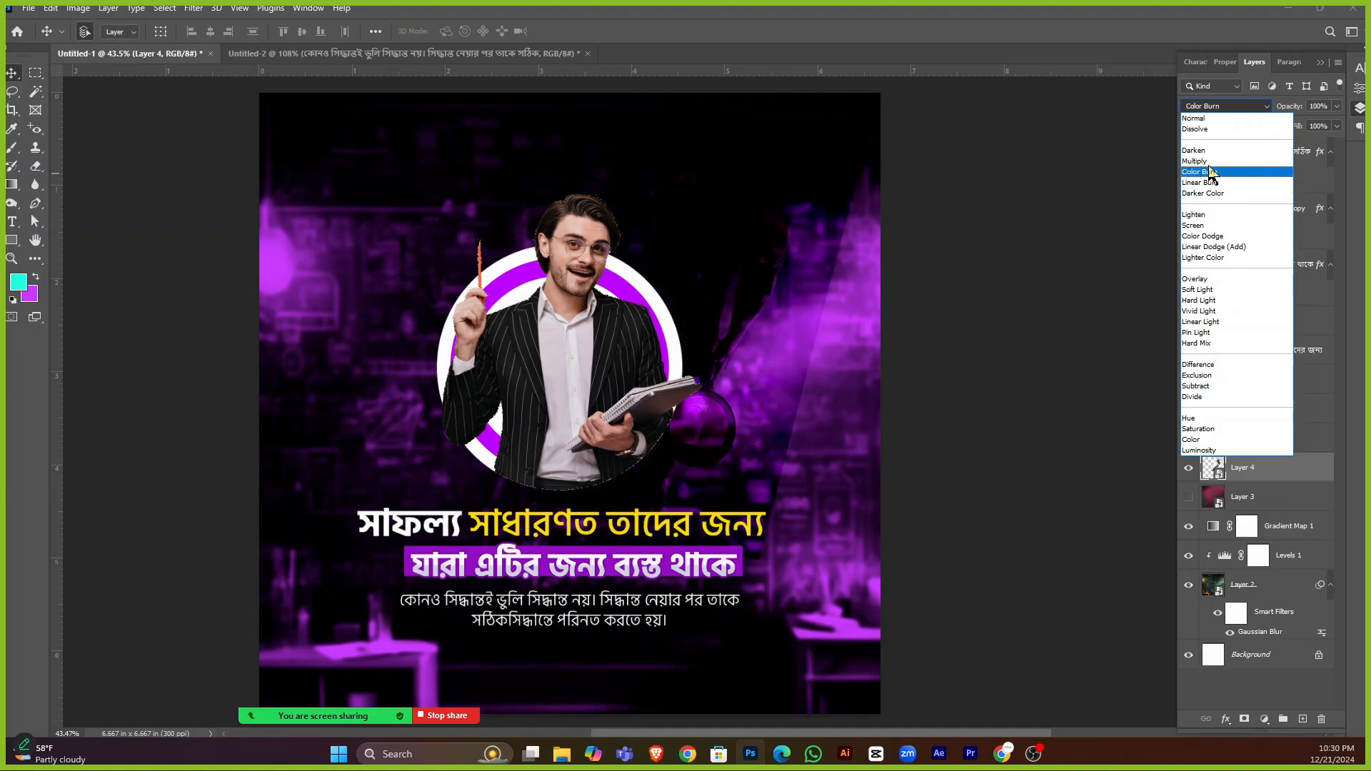
click(1194, 118)
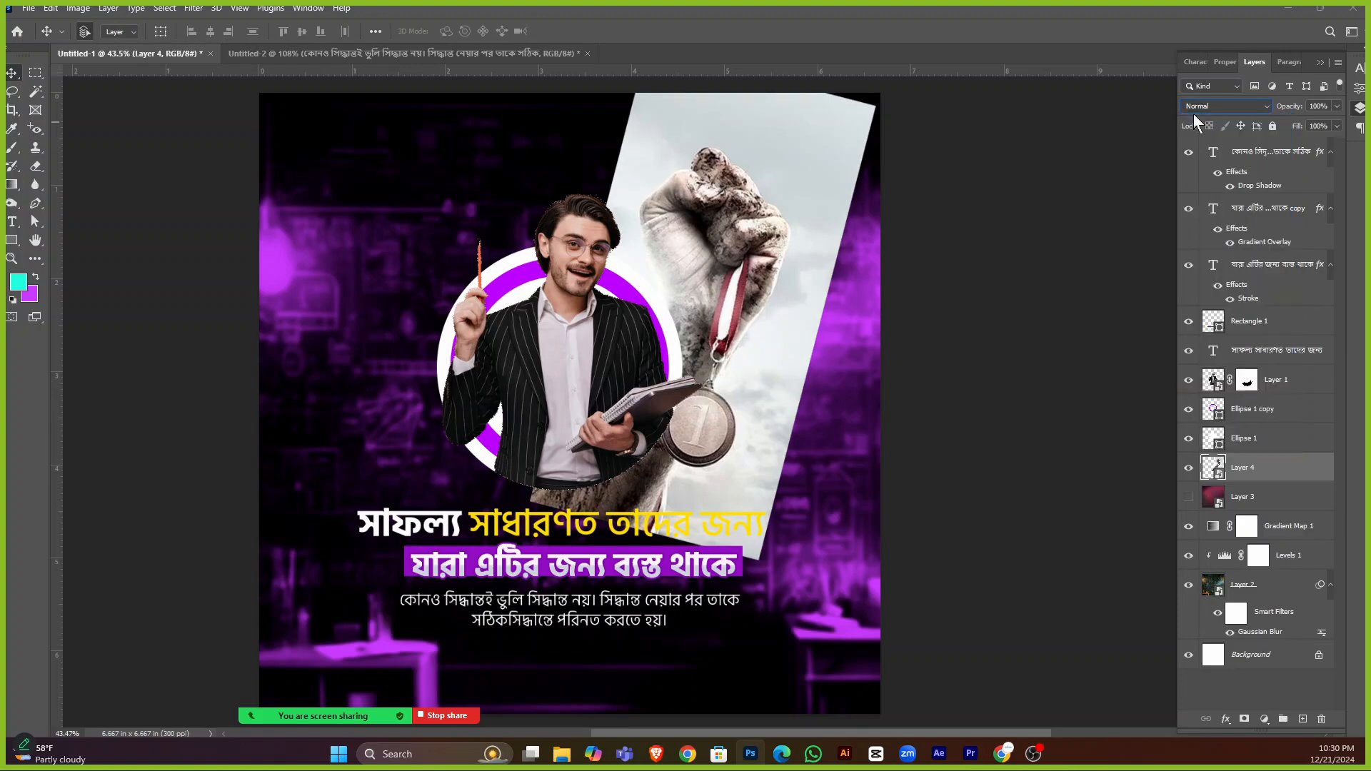
Move the fist image down and to the right, away from the man, and rasterize its layer.
drag(725, 267, 798, 304)
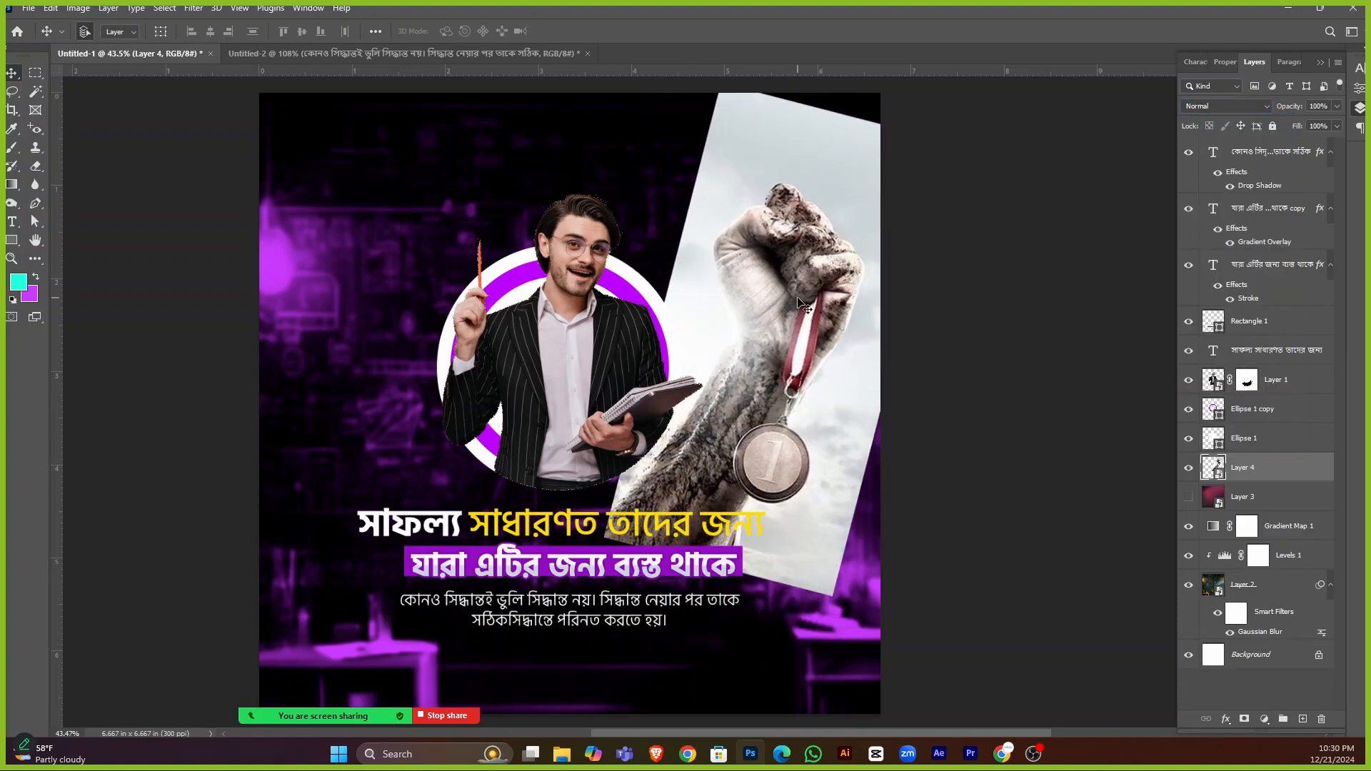
right_click(1270, 480)
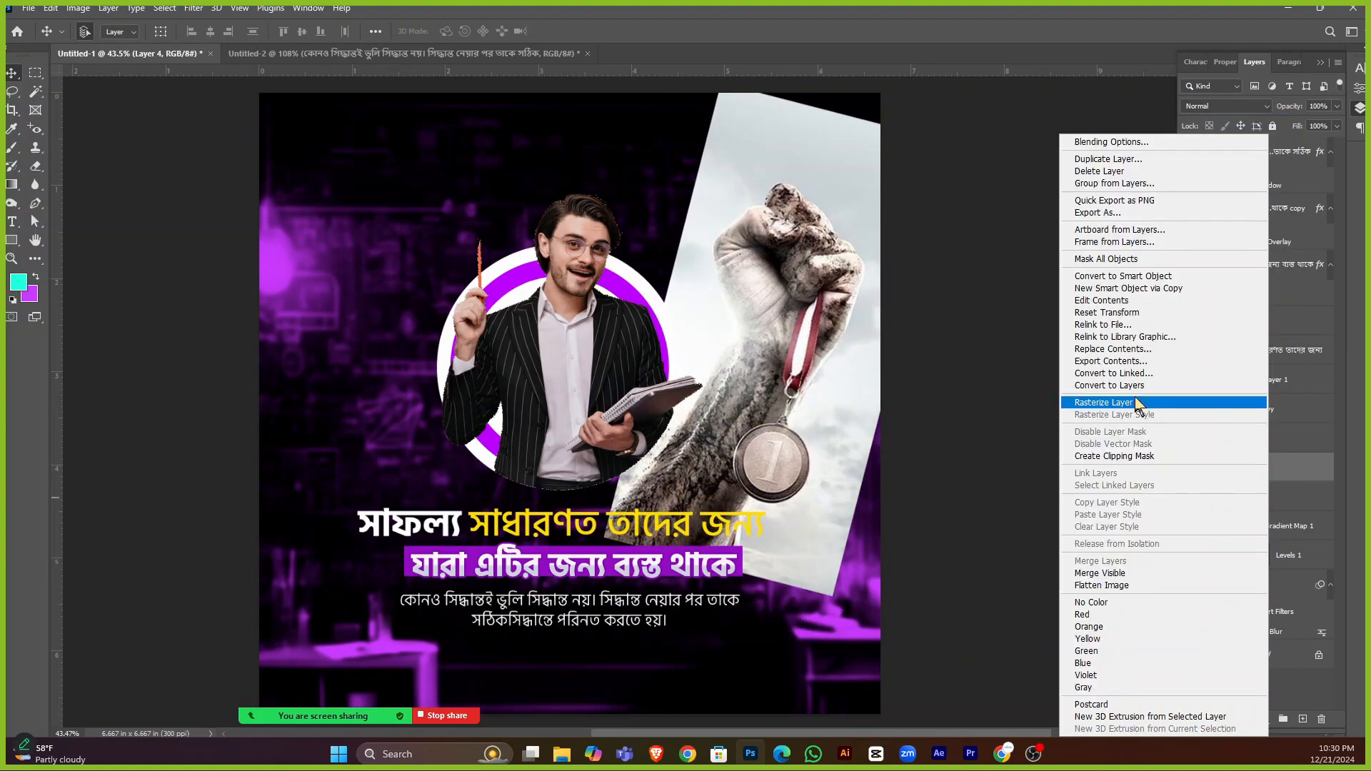
click(1139, 403)
click(166, 12)
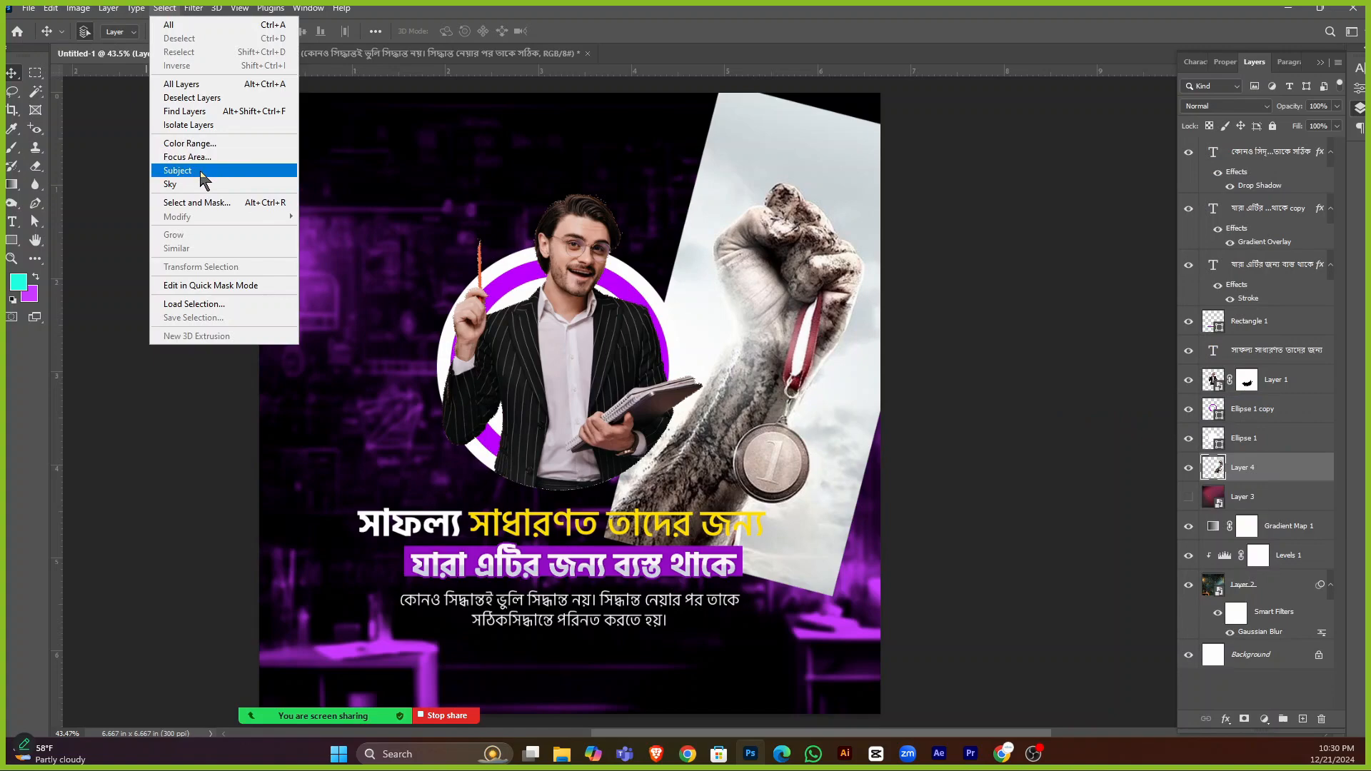
click(180, 170)
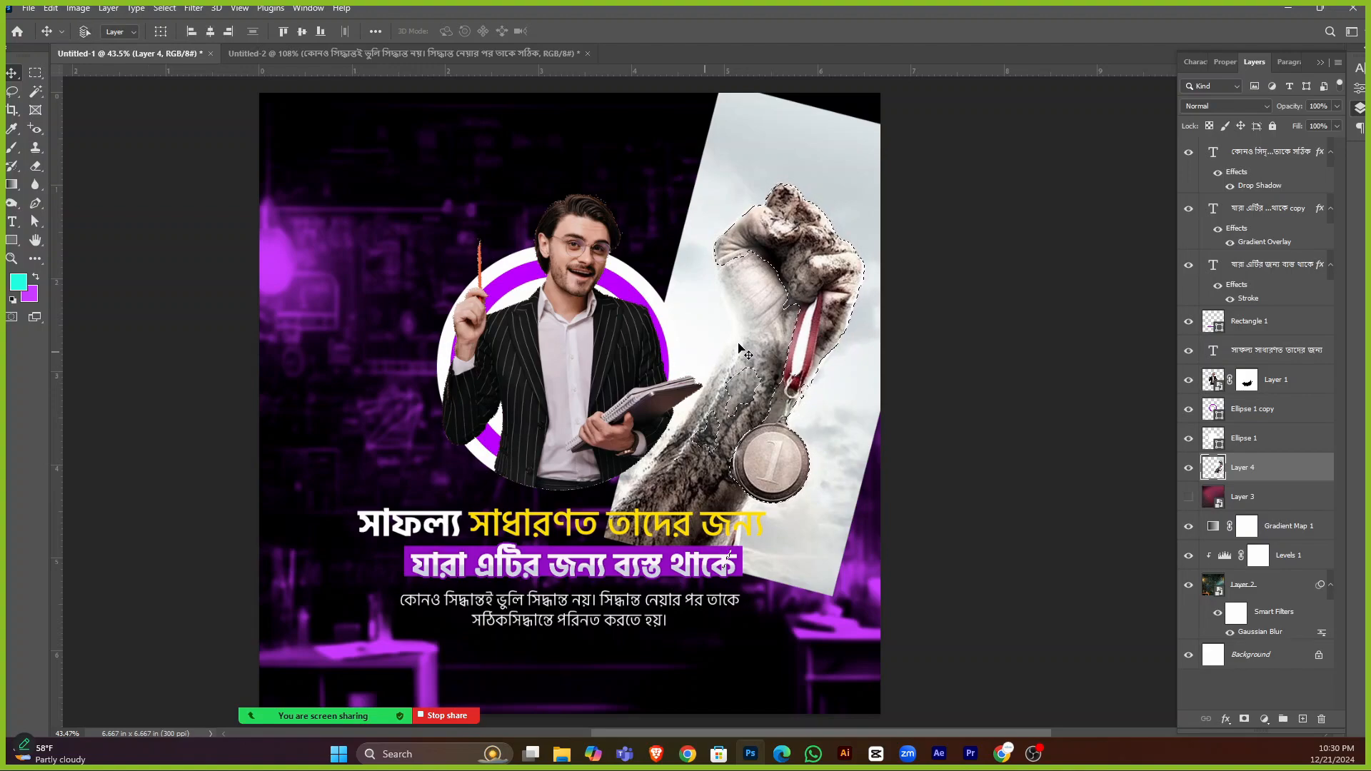
key(ctrl+d)
Start a Pen path at the forearm's lower-left corner and trace its left edge up to the wrist.
scroll(736, 401, up, 4)
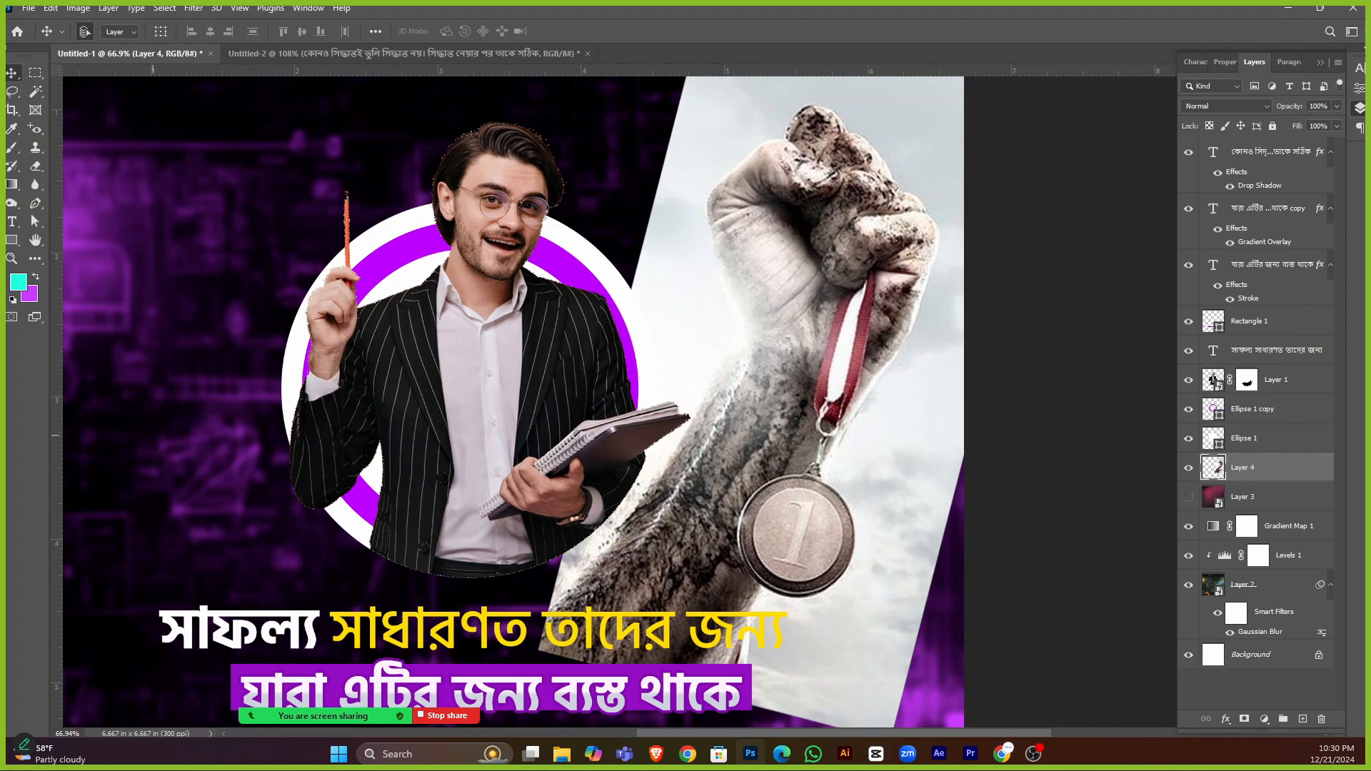
click(35, 205)
scroll(819, 670, down, 3)
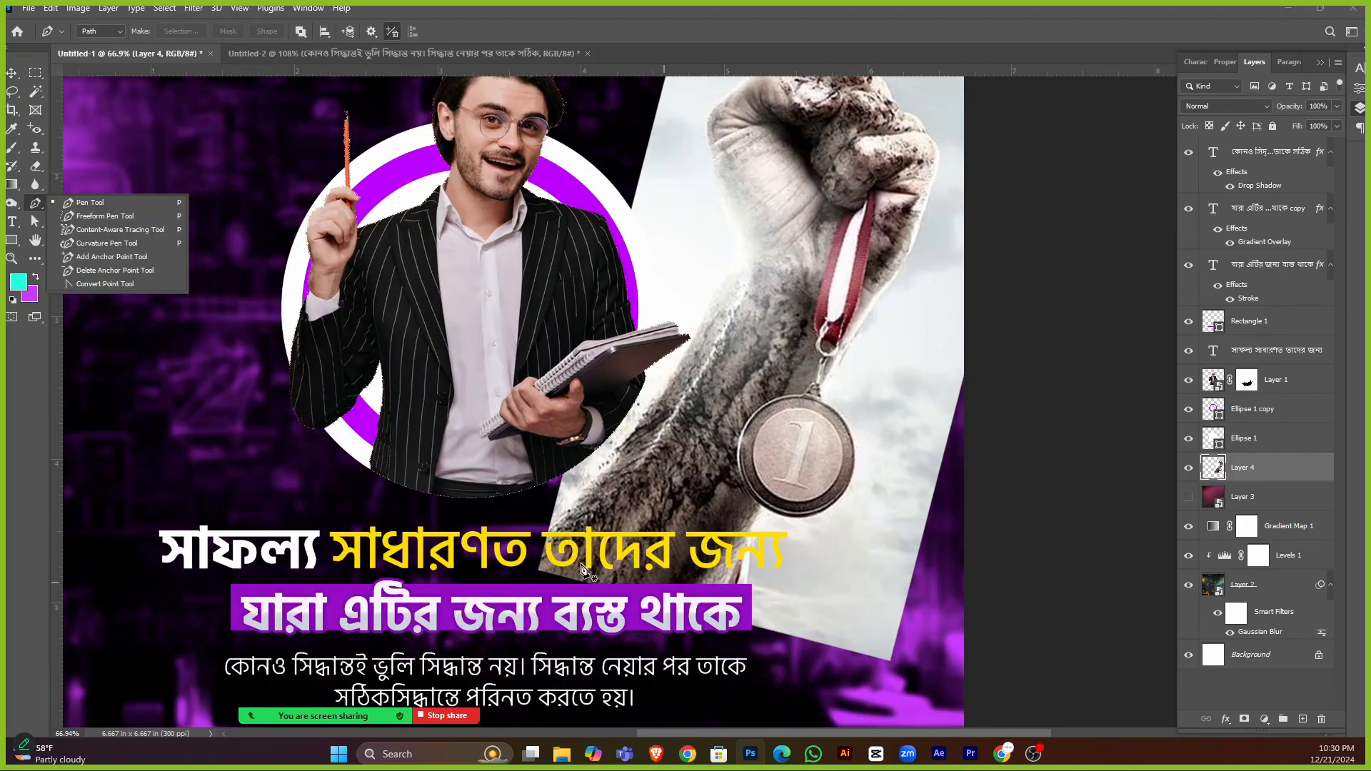
scroll(572, 575, up, 2)
scroll(572, 575, up, 2)
click(538, 577)
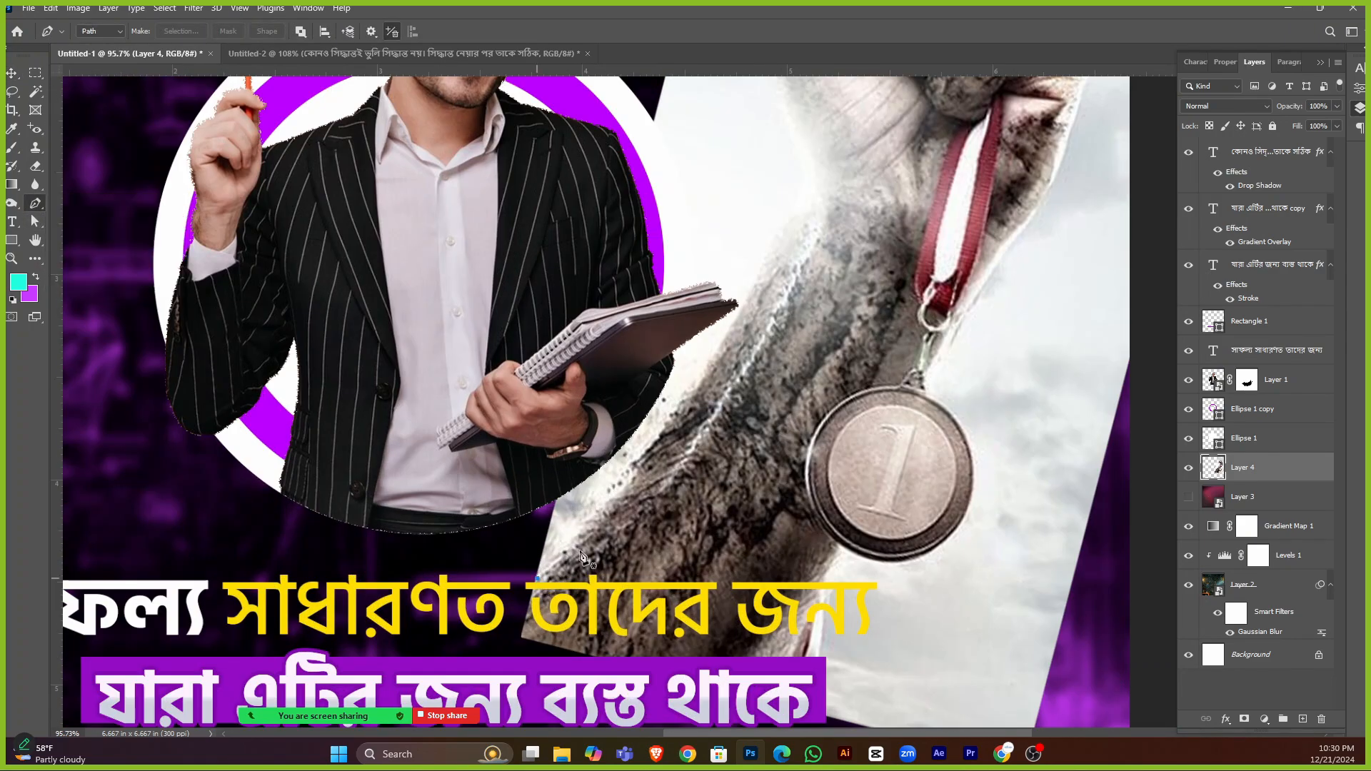
drag(700, 377, 767, 264)
scroll(802, 319, up, 3)
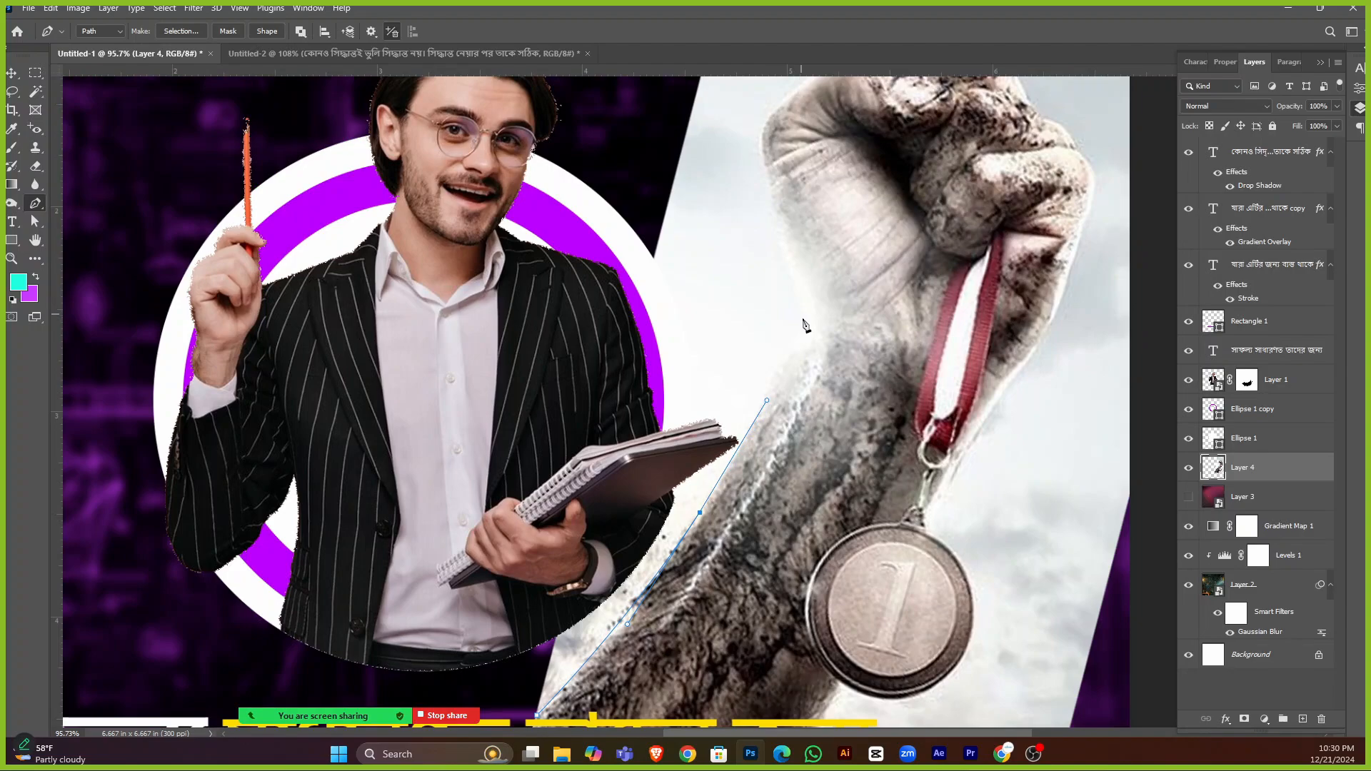
drag(797, 288, 789, 245)
Continue the path around the fist's left side and over its topmost knuckle.
scroll(783, 245, up, 4)
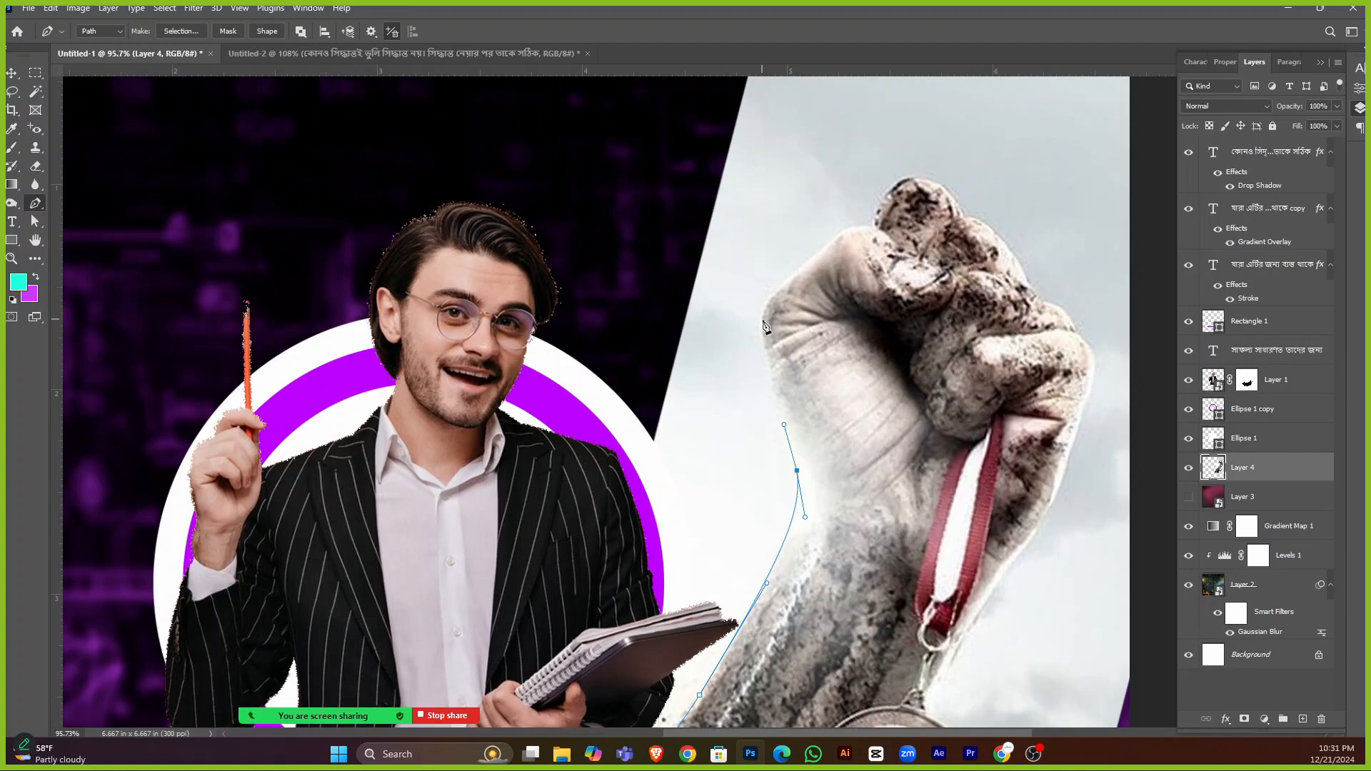
drag(763, 320, 768, 300)
drag(835, 240, 878, 232)
drag(915, 179, 943, 181)
drag(963, 215, 972, 237)
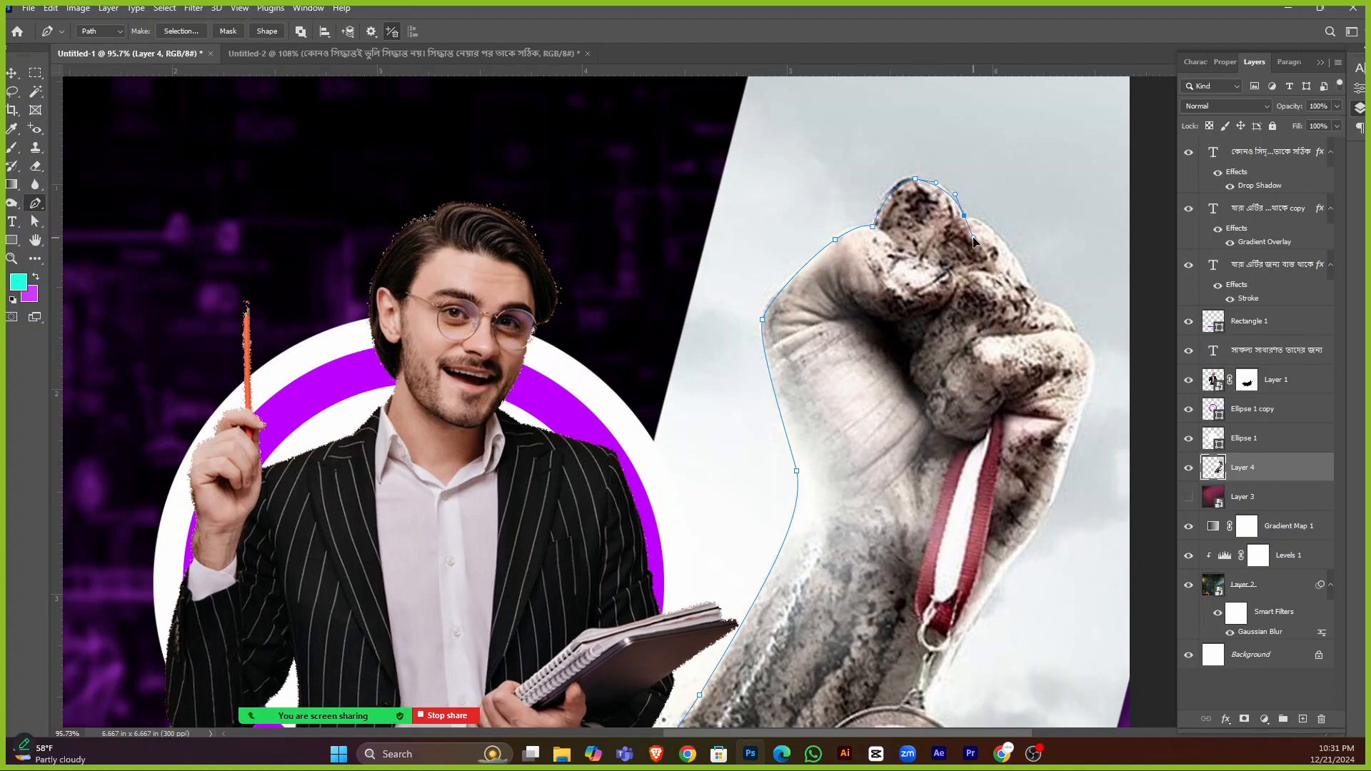
alt+click(964, 216)
Trace the path along the fist's upper-right knuckles and down its right side past the ribbon to the medal.
drag(1030, 288, 1058, 366)
alt+click(1030, 289)
click(1041, 302)
drag(1076, 334, 1079, 375)
scroll(1074, 357, down, 3)
drag(1066, 318, 960, 447)
scroll(1025, 428, down, 2)
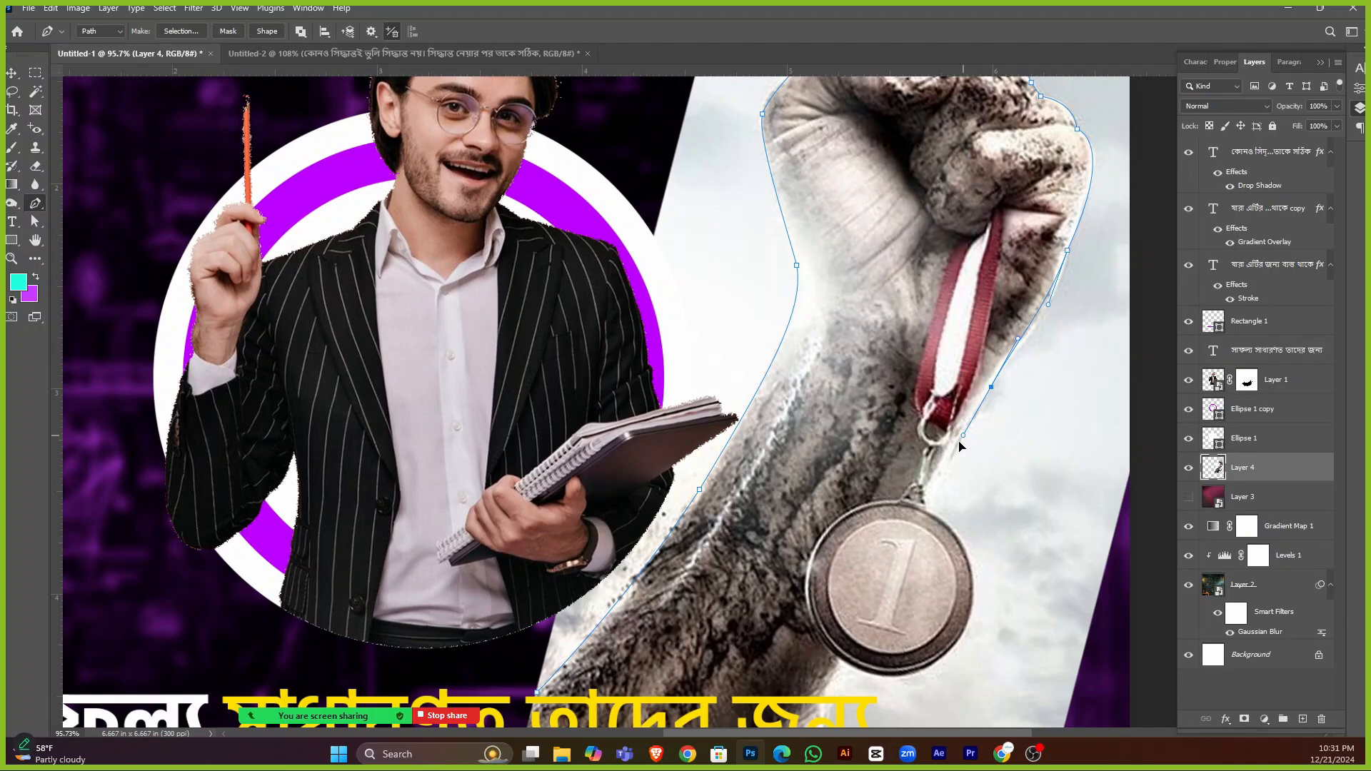
scroll(922, 499, down, 2)
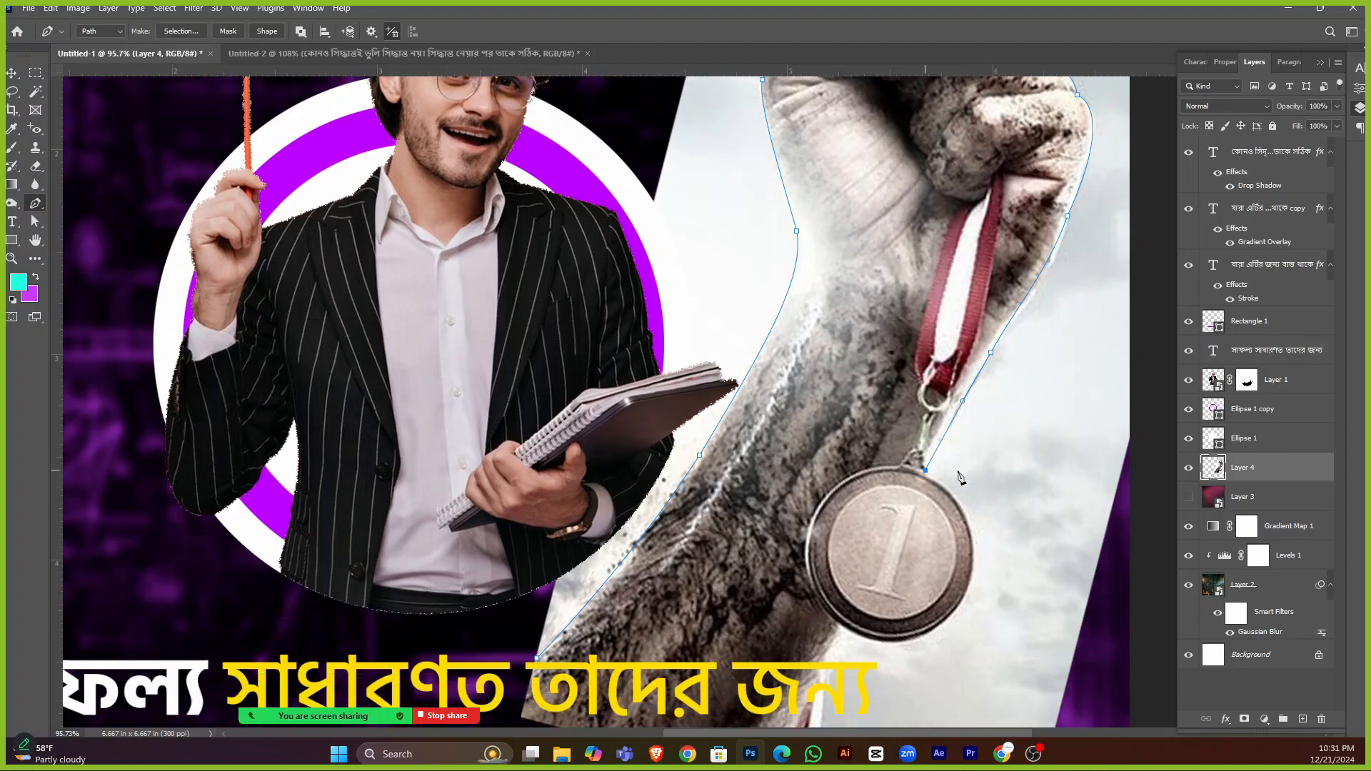
Extend the path around the medal's right and lower edge and down the forearm's lower-right edge.
scroll(957, 481, down, 4)
drag(936, 491, 849, 580)
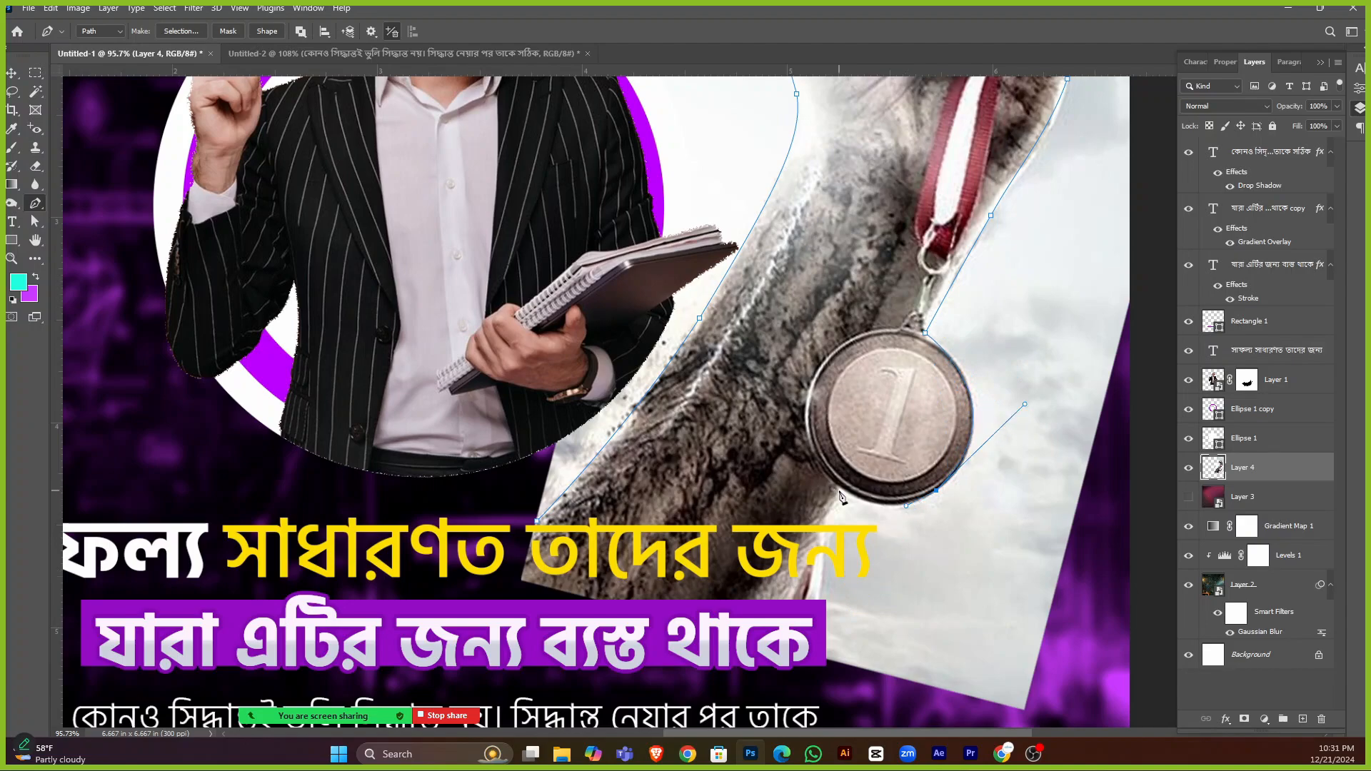
drag(839, 490, 783, 470)
scroll(832, 519, down, 3)
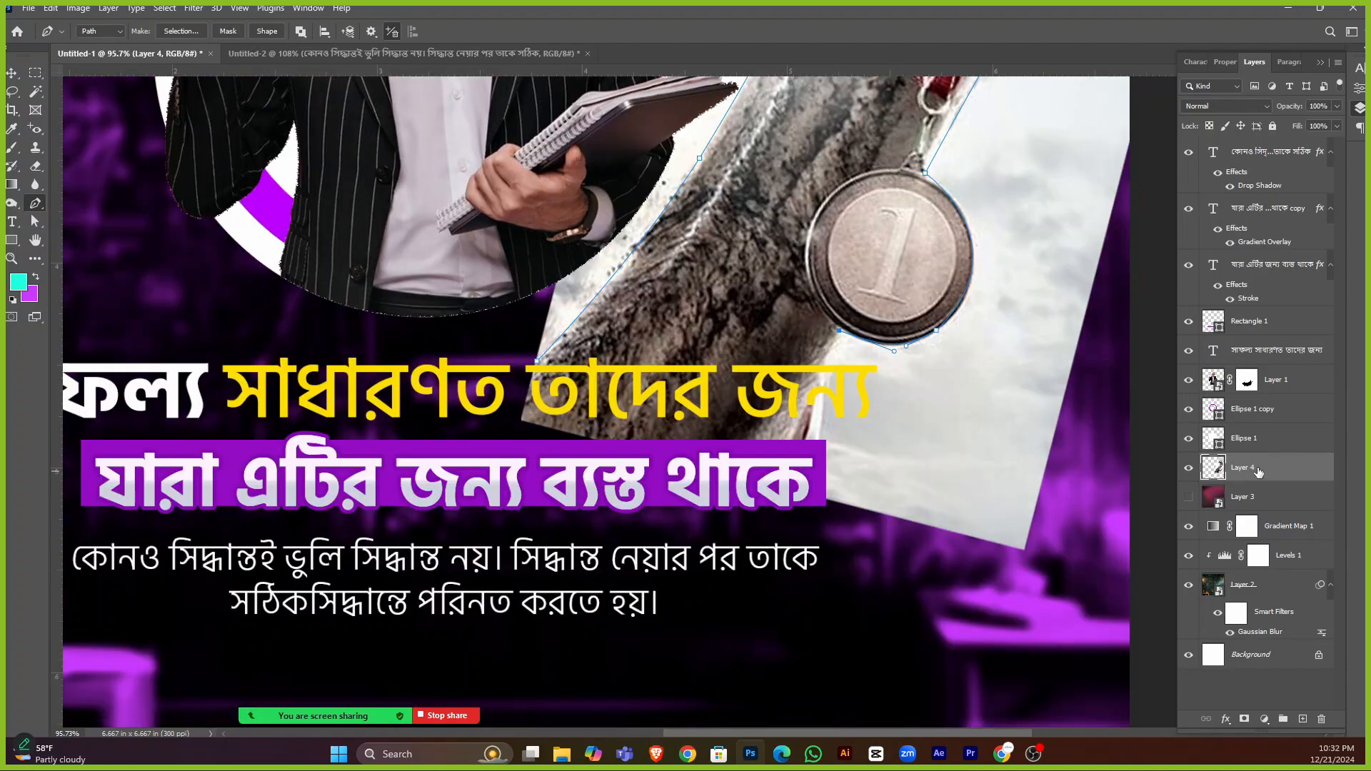
click(788, 489)
Carry the path outside the fist image, around the right of the canvas and across above its top edge.
scroll(789, 489, down, 3)
drag(885, 604, 988, 586)
scroll(1075, 354, up, 2)
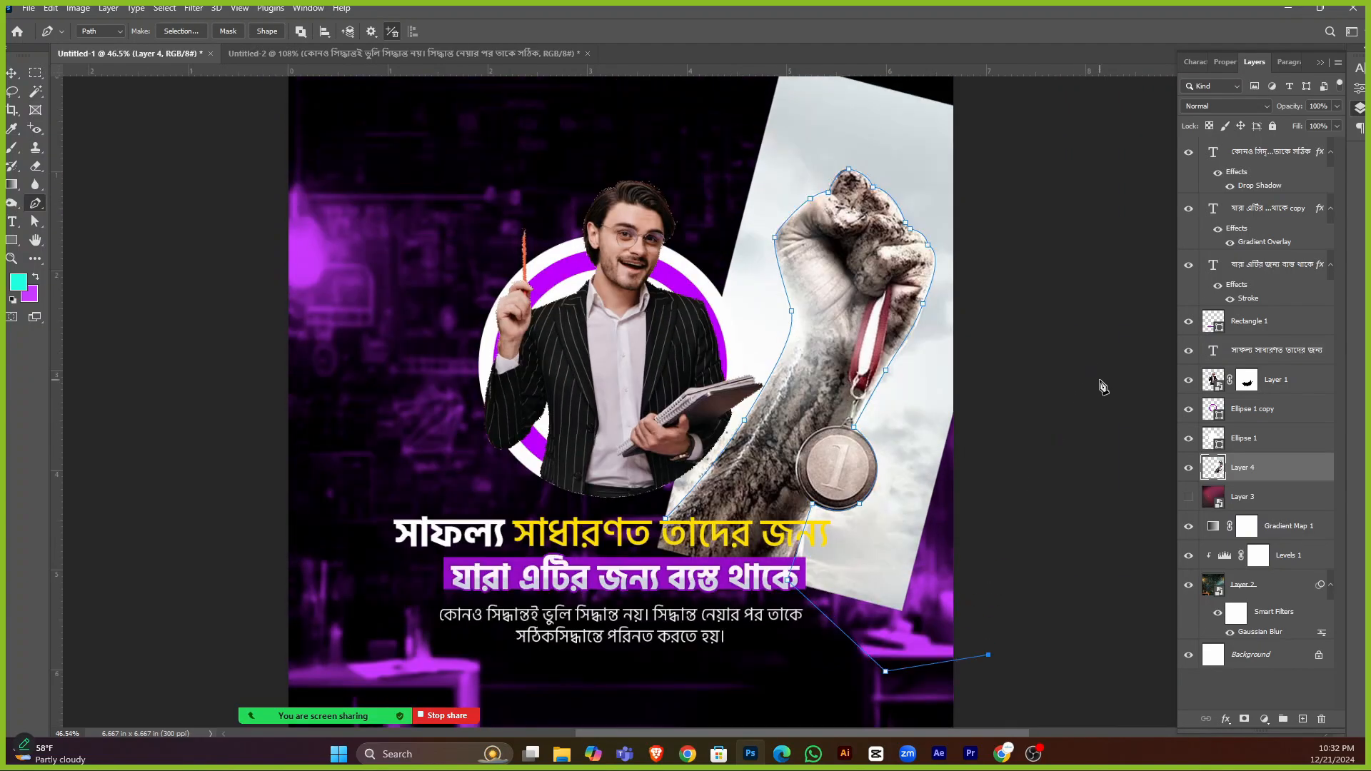
click(1095, 353)
click(1128, 236)
scroll(1082, 156, up, 1)
click(1070, 145)
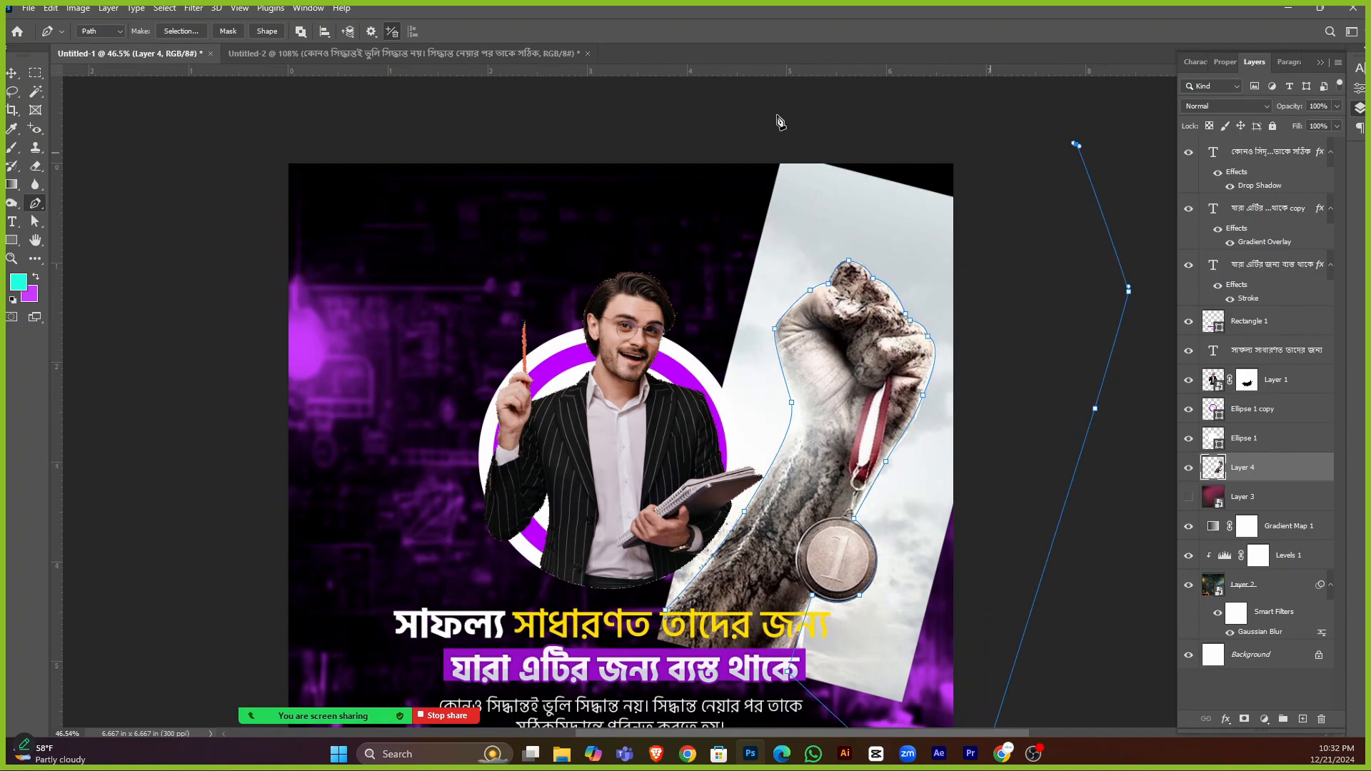
click(774, 114)
click(635, 190)
Bring the path down across the man and close it at the starting point on the forearm.
scroll(637, 300, down, 2)
drag(600, 492, 633, 526)
scroll(657, 517, up, 4)
scroll(675, 455, up, 1)
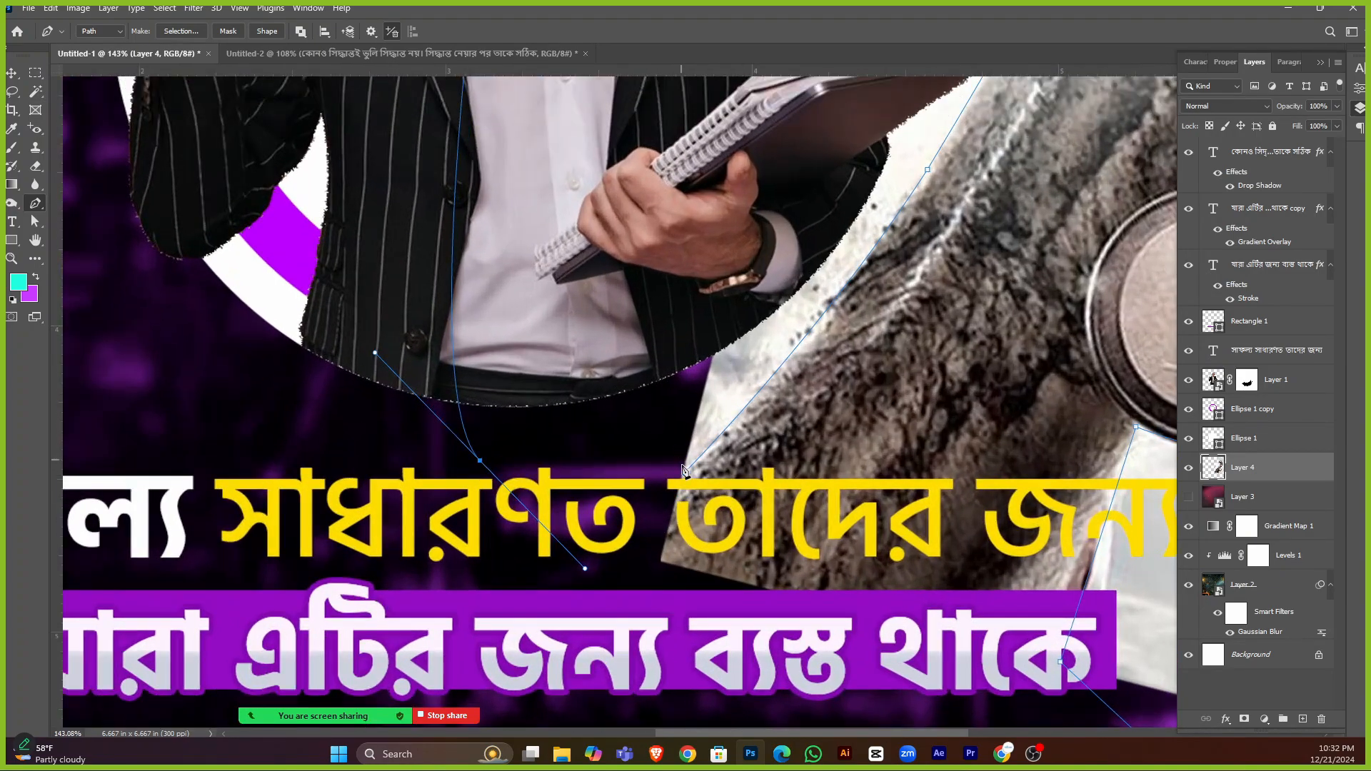
click(683, 475)
scroll(678, 492, down, 5)
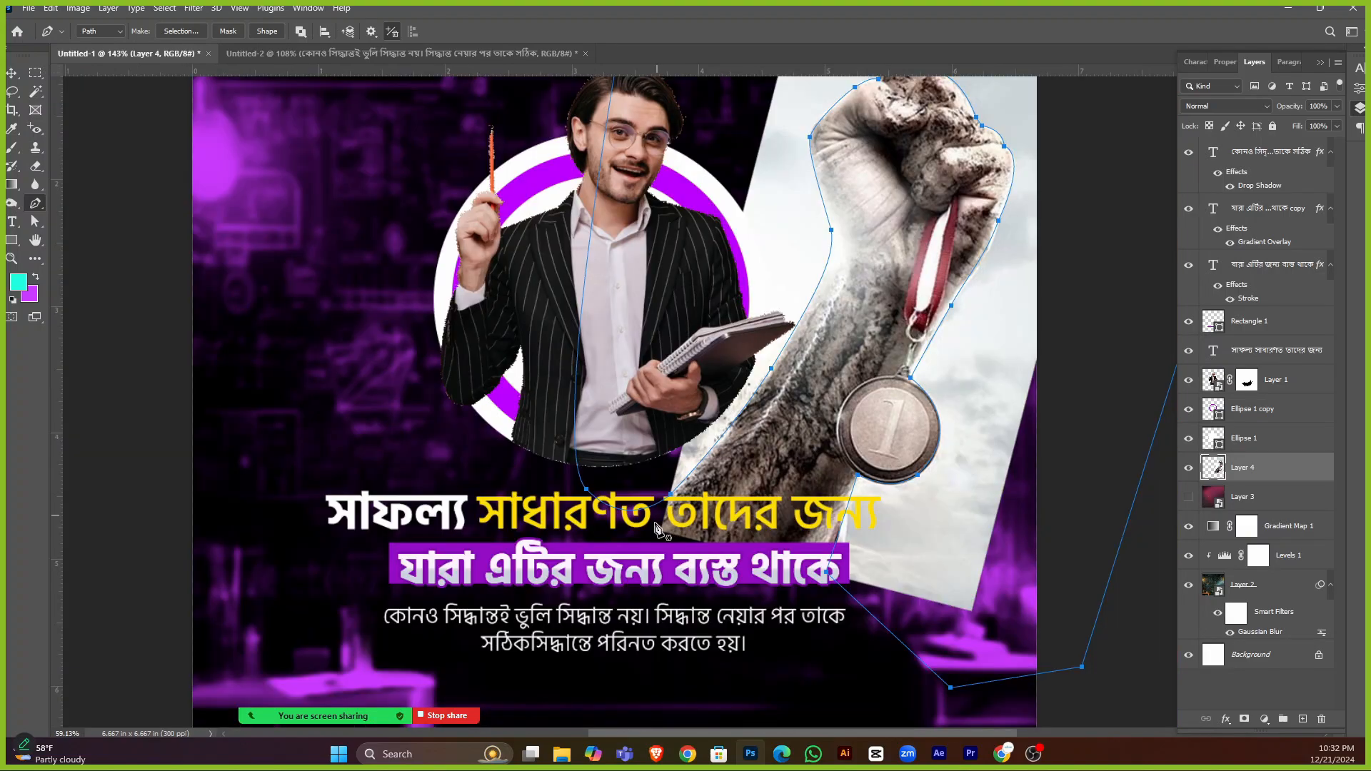
Turn the path into a selection, delete the sky background around the fist and medal, and deselect.
key(ctrl+Return)
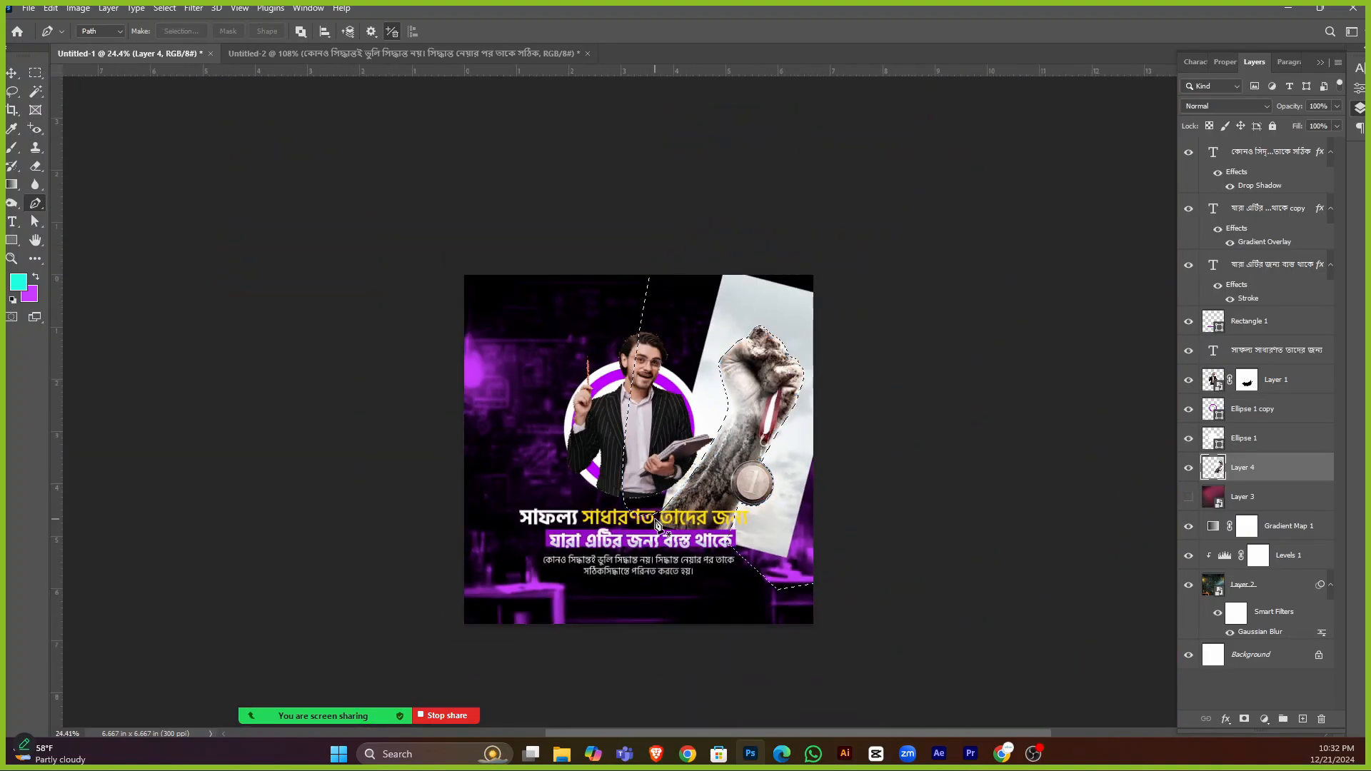
key(Delete)
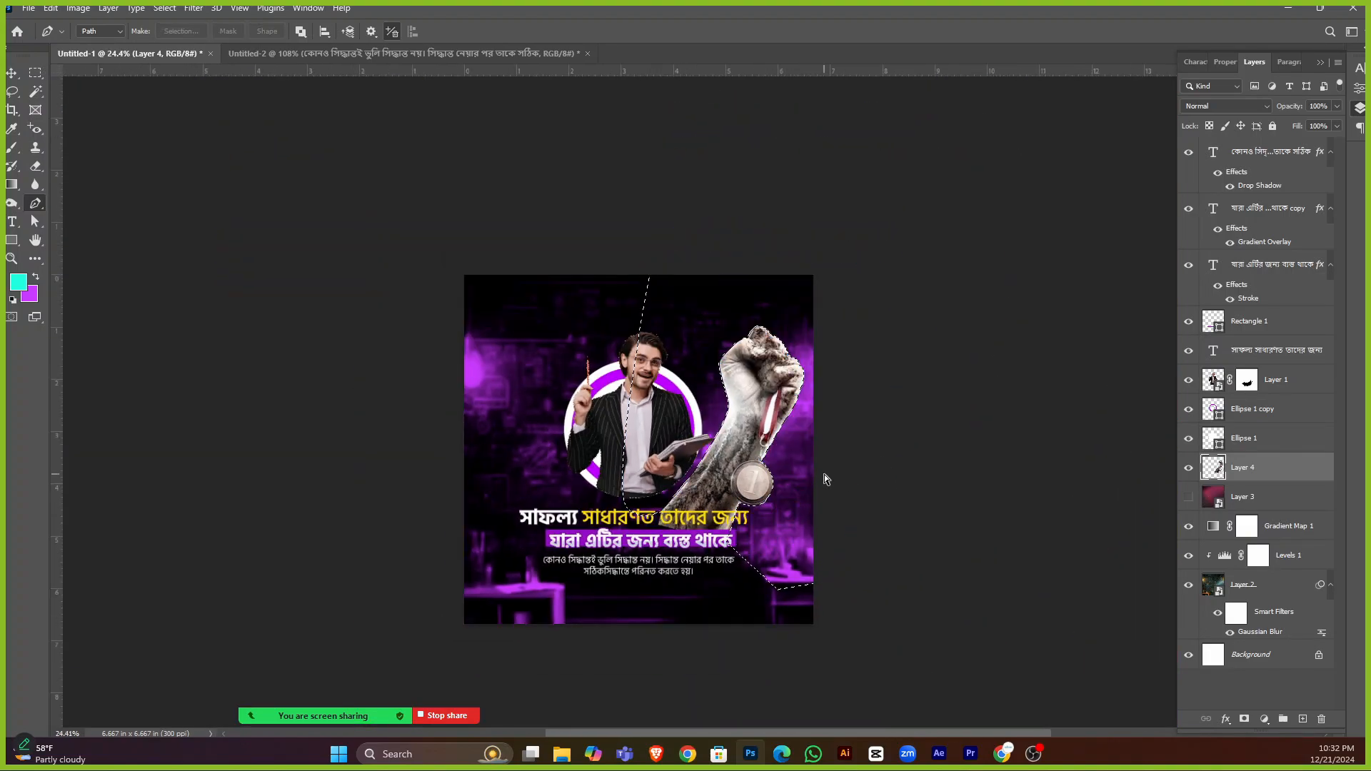
key(ctrl+d)
click(18, 78)
click(285, 329)
Convert the cut-out fist layer to a smart object and move it up and left, close behind the man.
right_click(1261, 470)
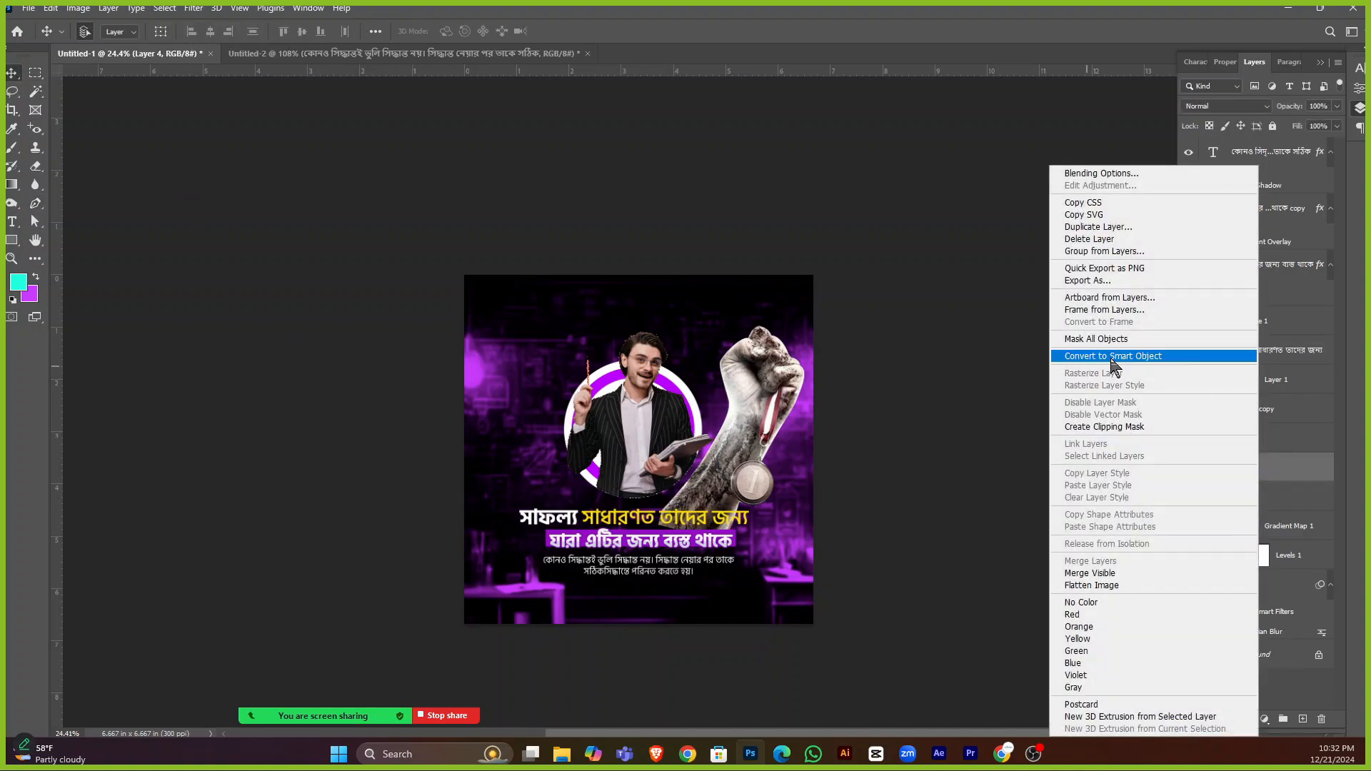
click(1114, 355)
scroll(752, 478, up, 4)
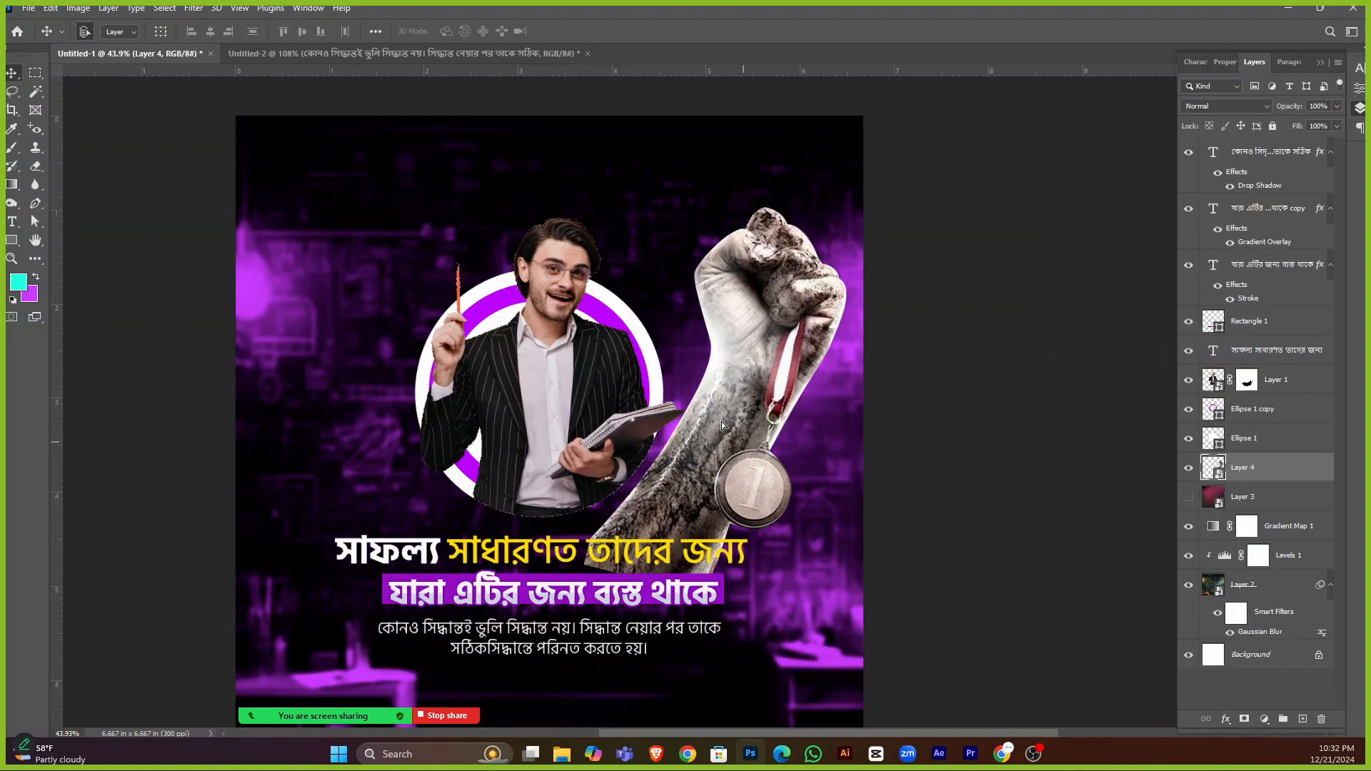
drag(721, 422, 676, 409)
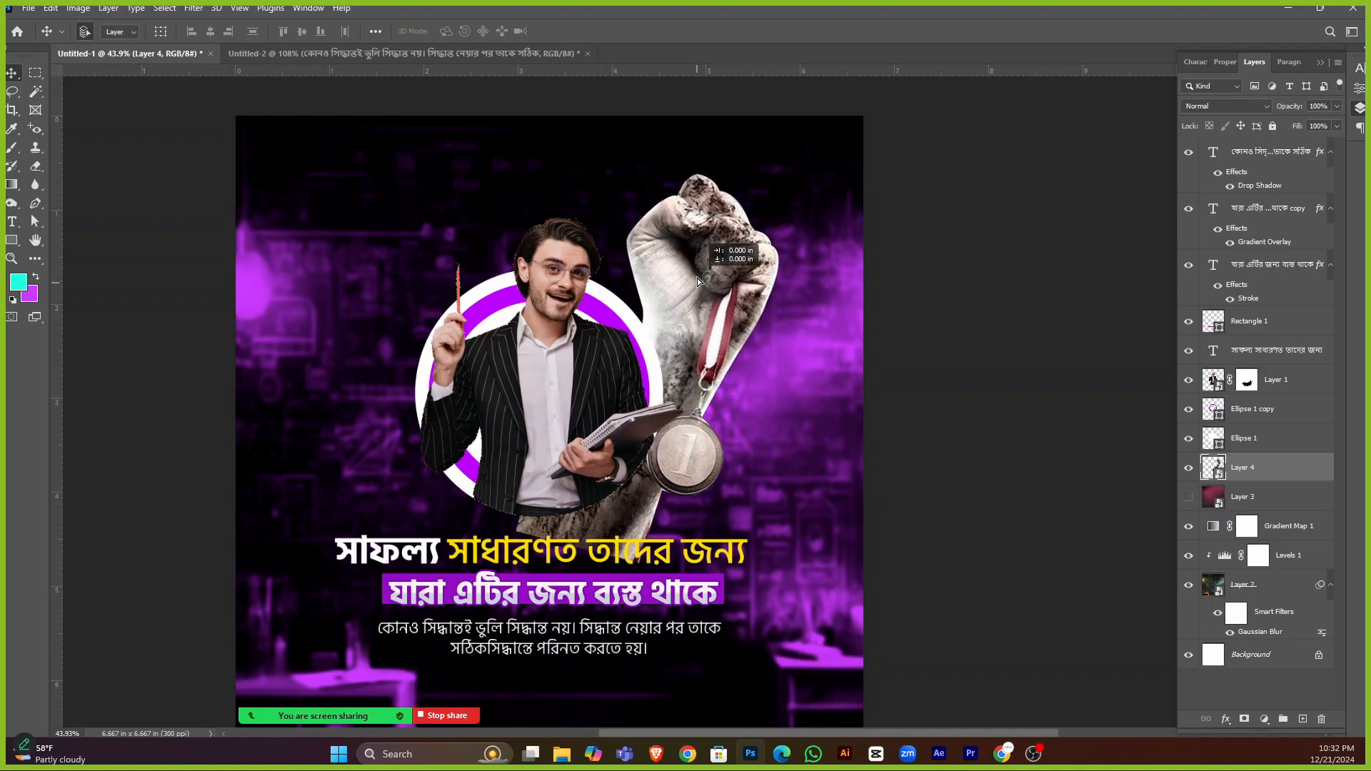
scroll(739, 344, up, 2)
drag(719, 329, 725, 329)
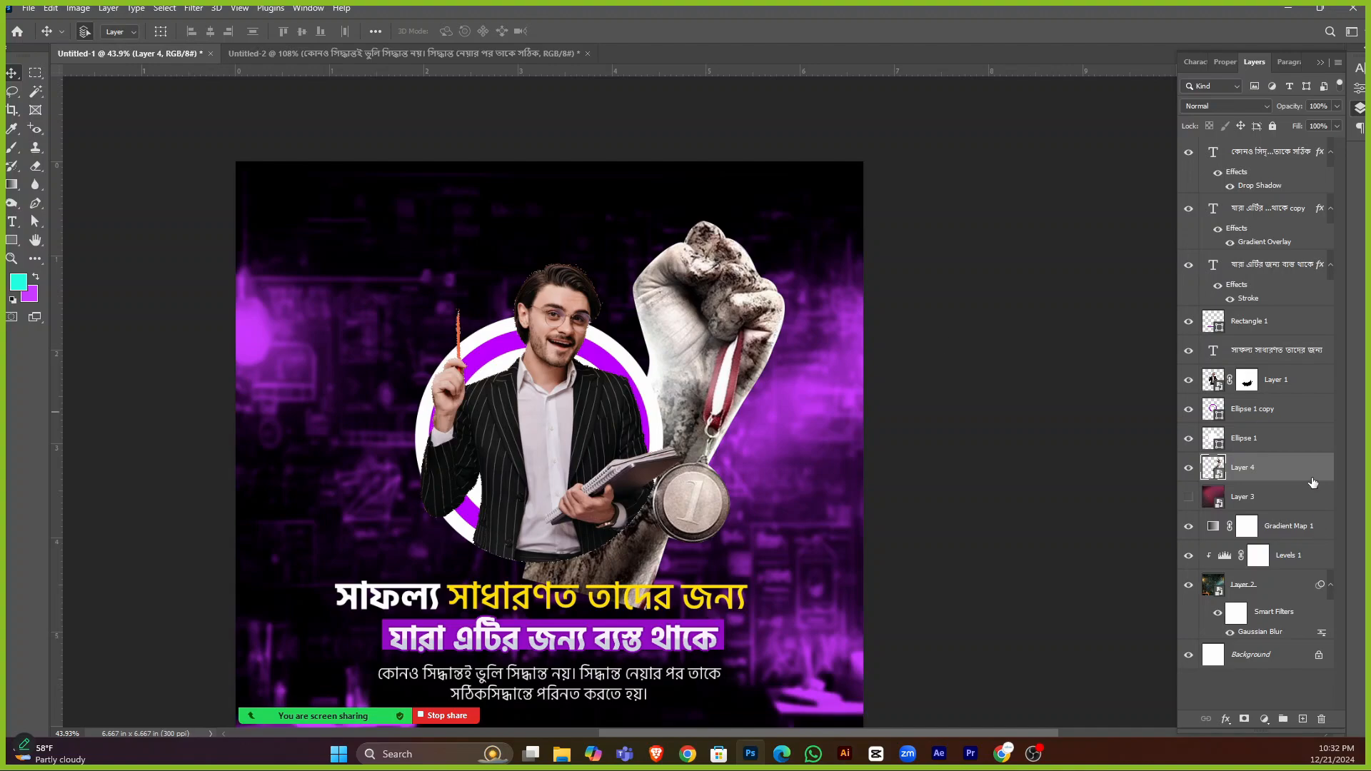
Duplicate the fist layer, flip the copy horizontally and place it on the man's other side as a mirror image.
key(ctrl+j)
key(ctrl+t)
right_click(721, 335)
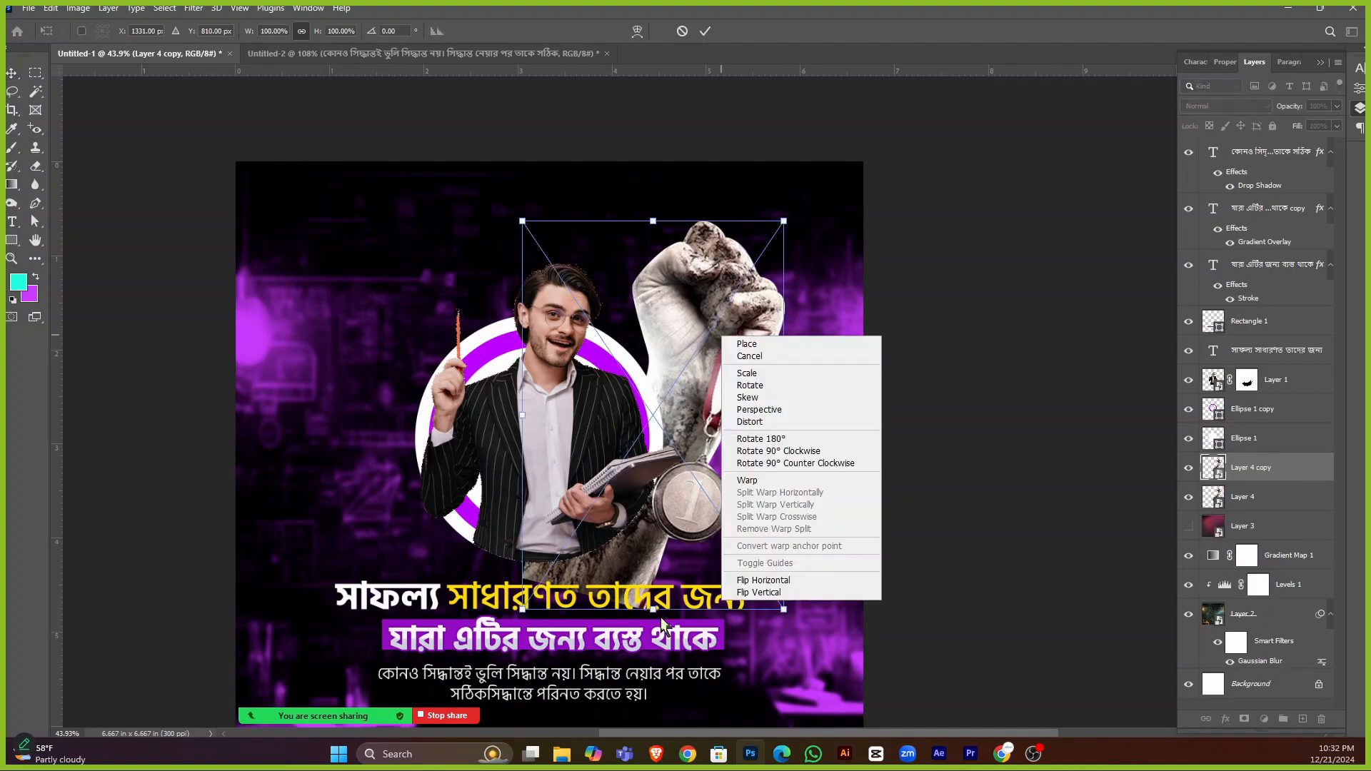
click(763, 580)
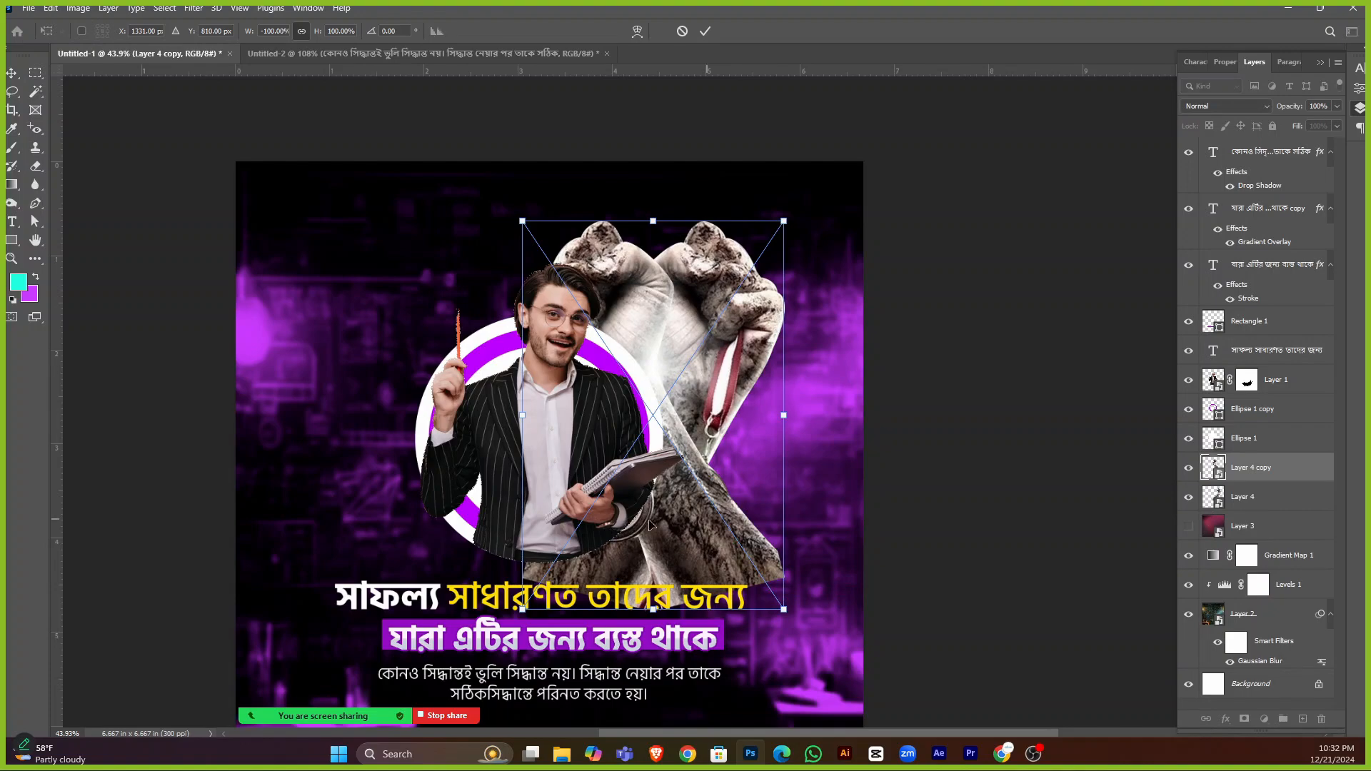
drag(650, 525, 496, 523)
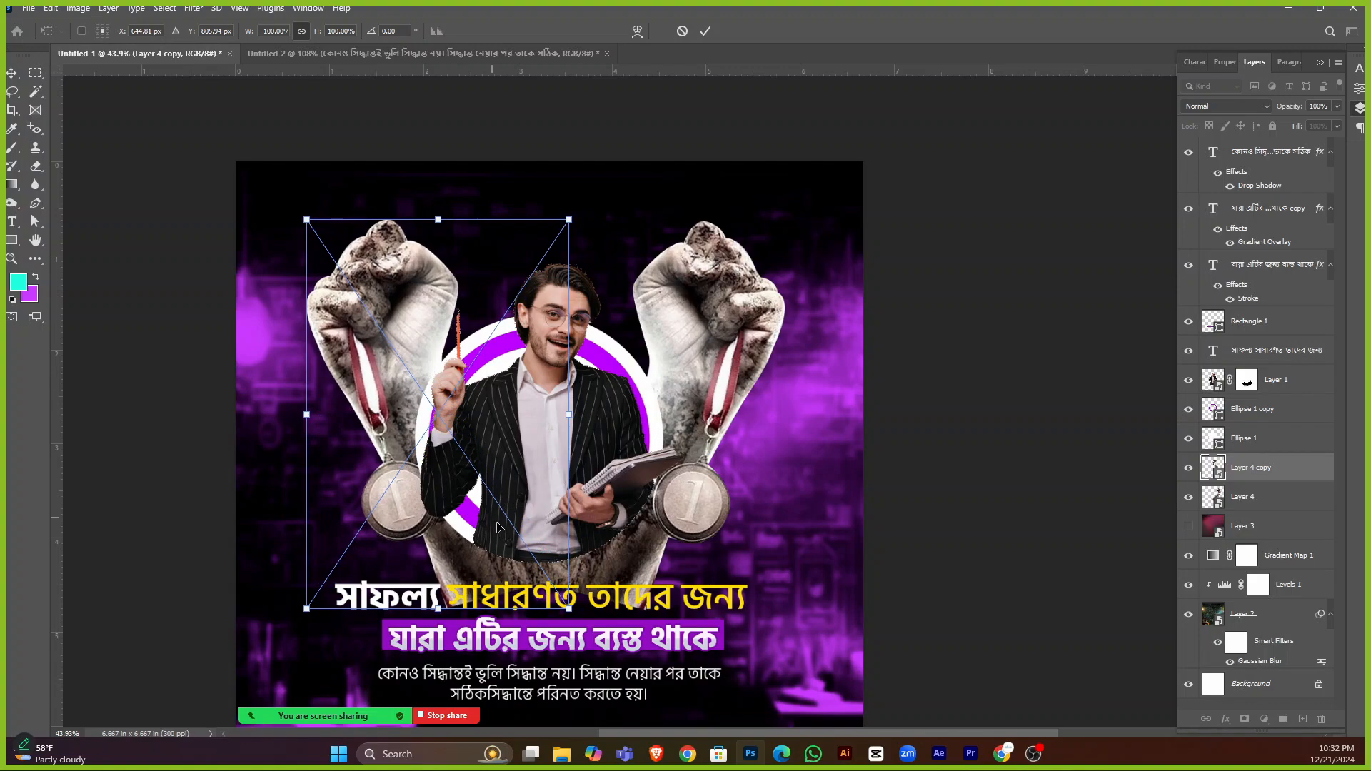
key(Return)
Clip a Color Balance adjustment to the original fist layer, setting midtones magenta–green to -100 and yellow–blue to +21.
click(687, 353)
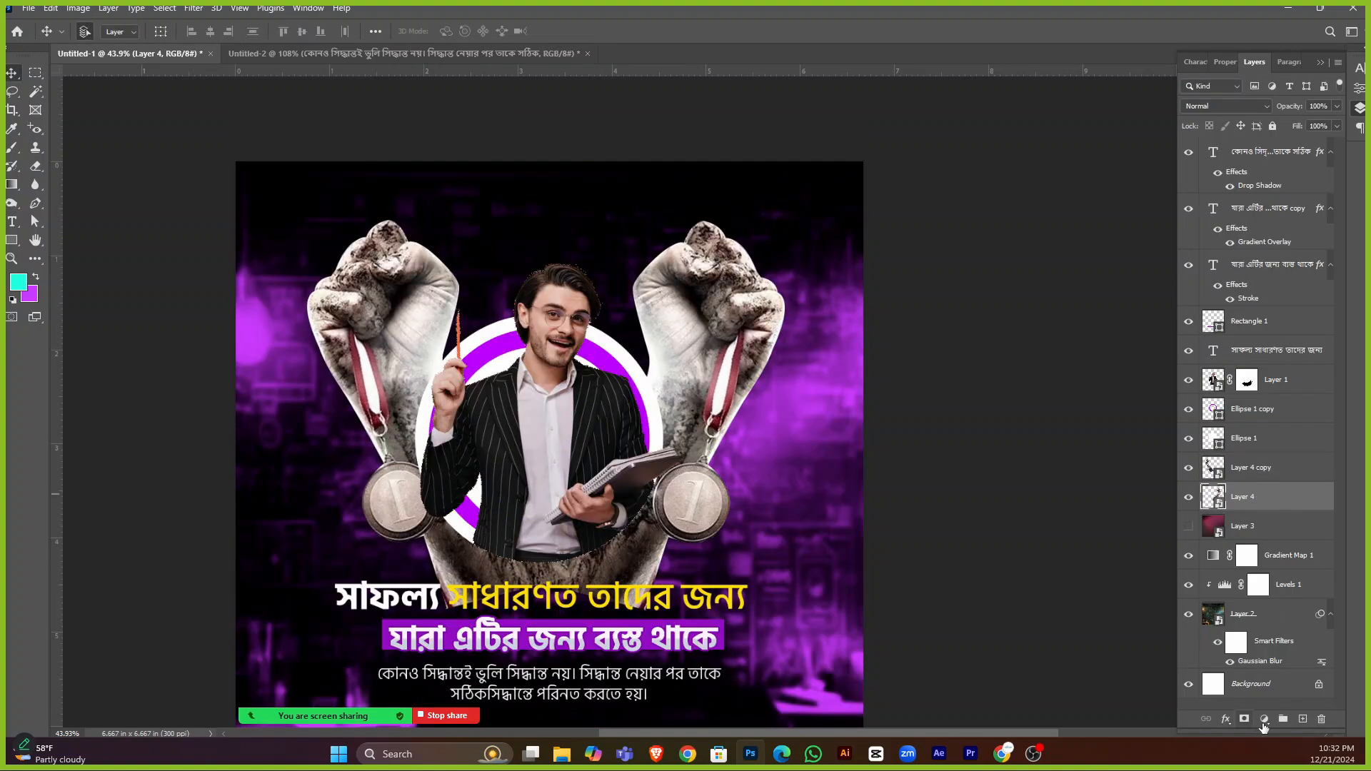
click(1264, 720)
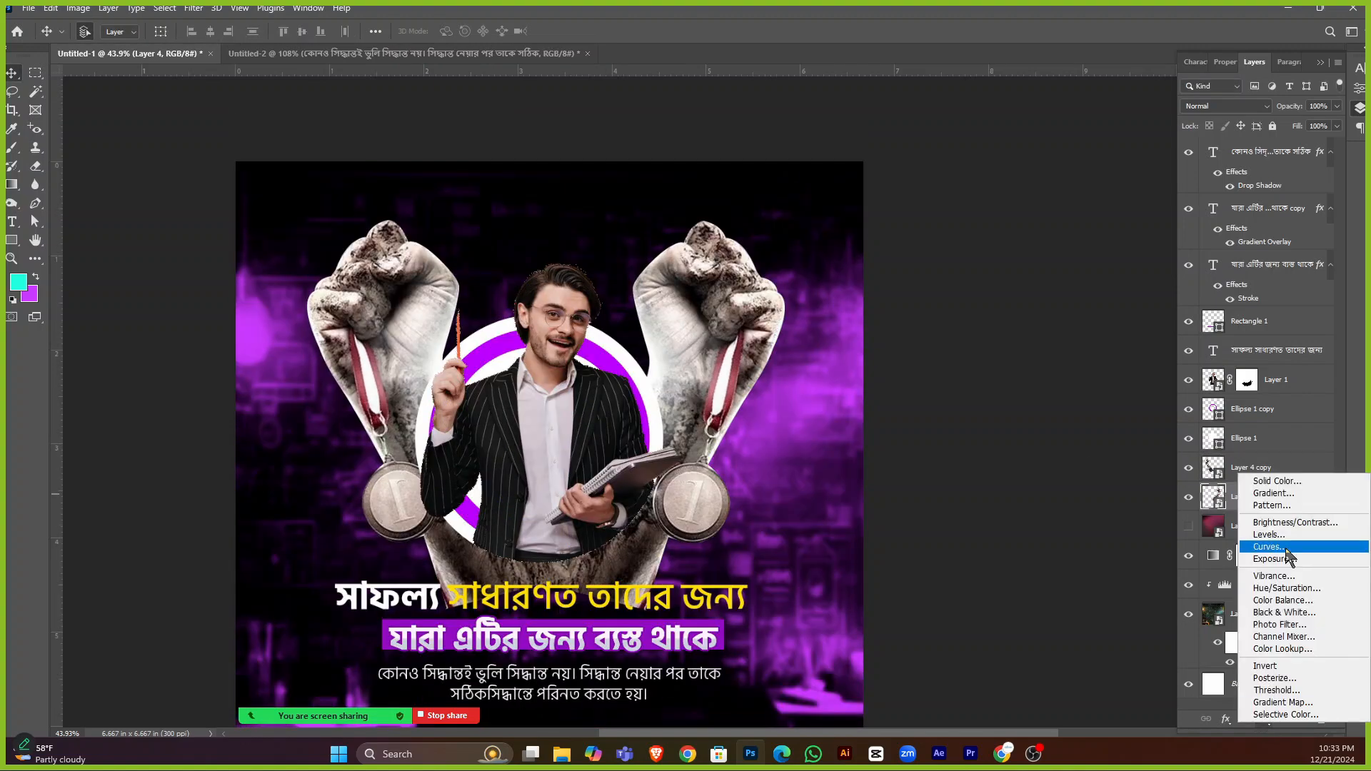
click(1283, 600)
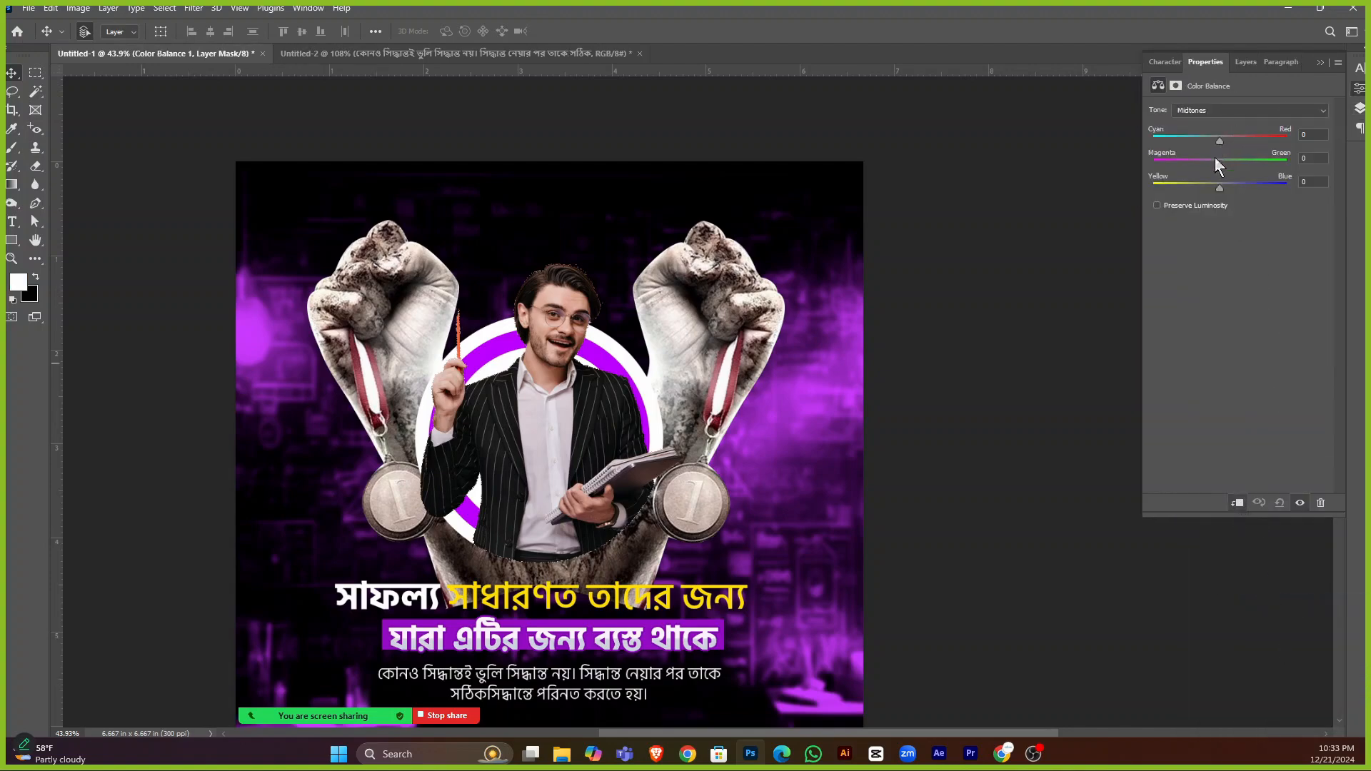
drag(1219, 163, 1146, 151)
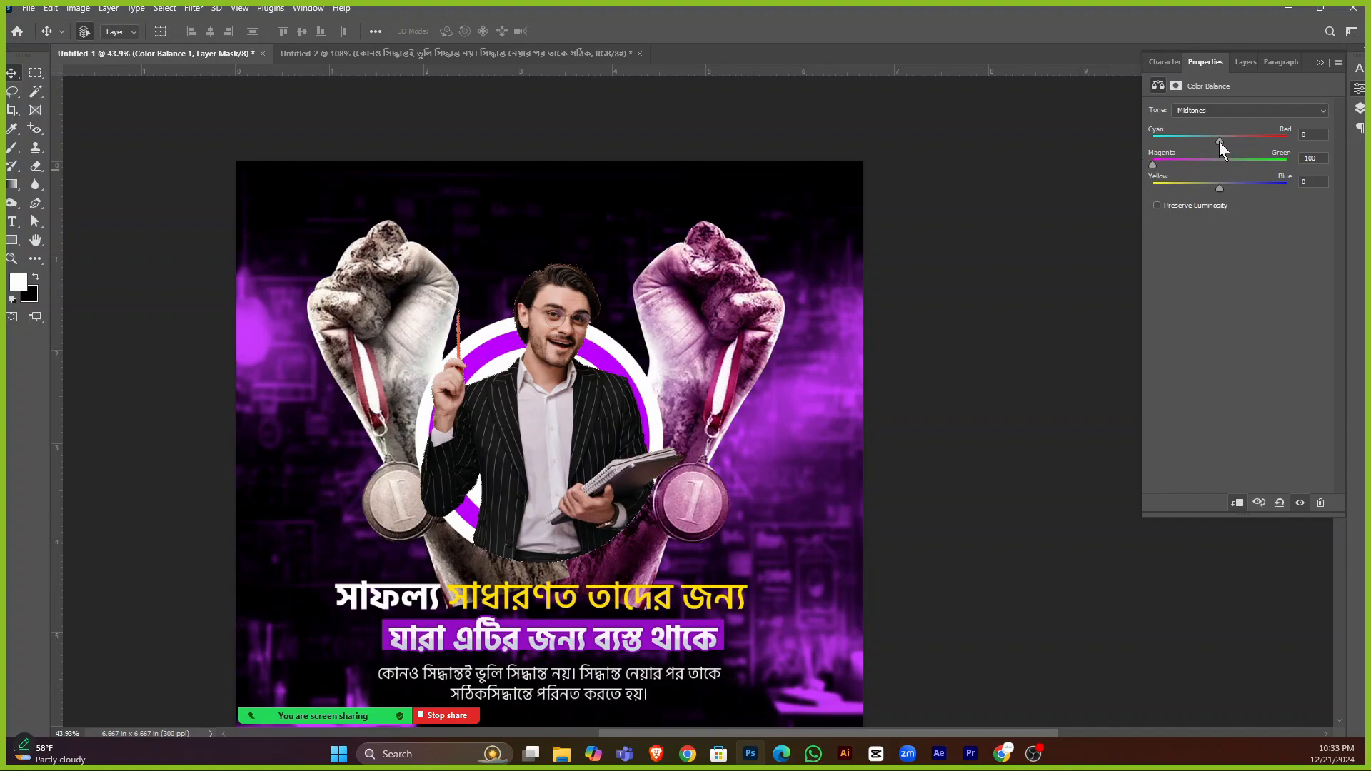
drag(1261, 140, 1207, 142)
drag(1219, 189, 1233, 183)
Set the Color Balance shadows to -23 on cyan–red and -42 on magenta–green.
click(1219, 108)
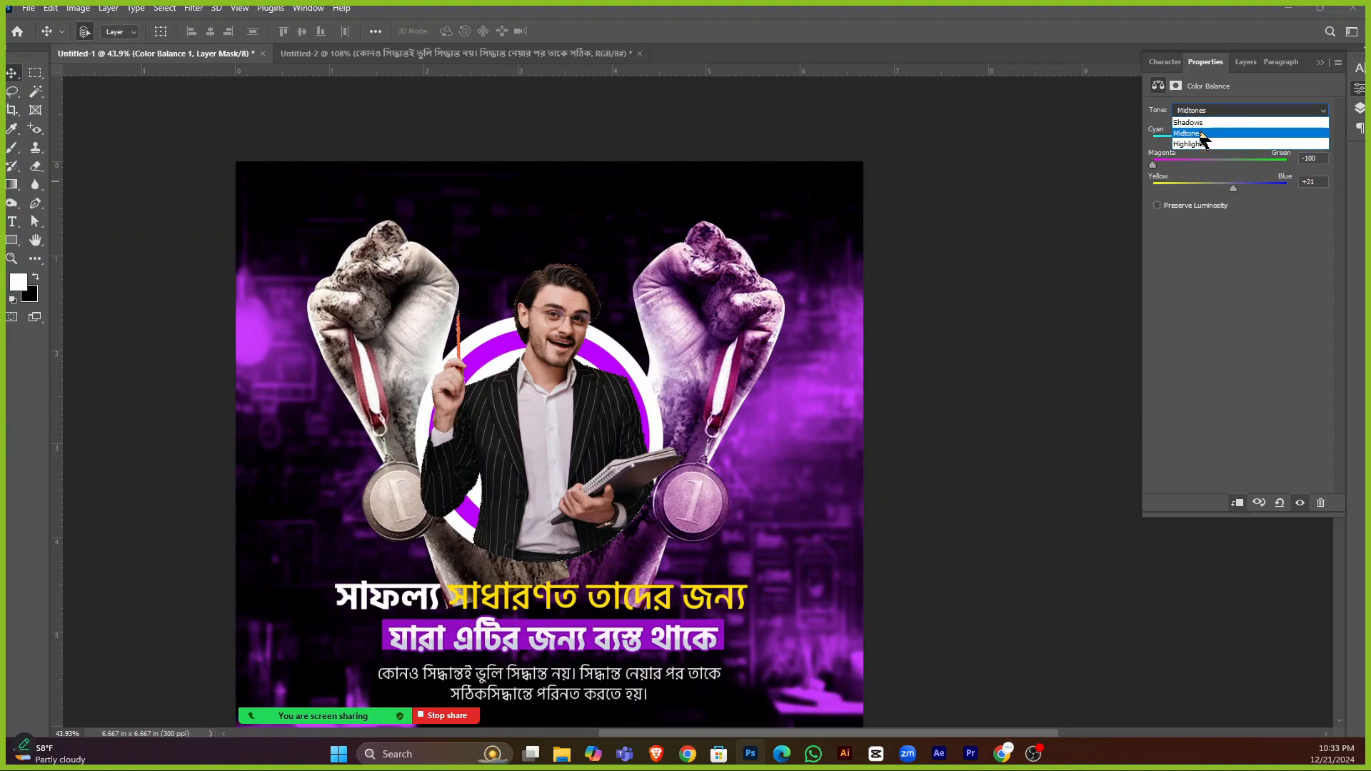
click(1206, 121)
mouse_move(1190, 162)
mouse_down()
mouse_move(1207, 162)
mouse_move(1191, 162)
mouse_move(1199, 143)
mouse_up()
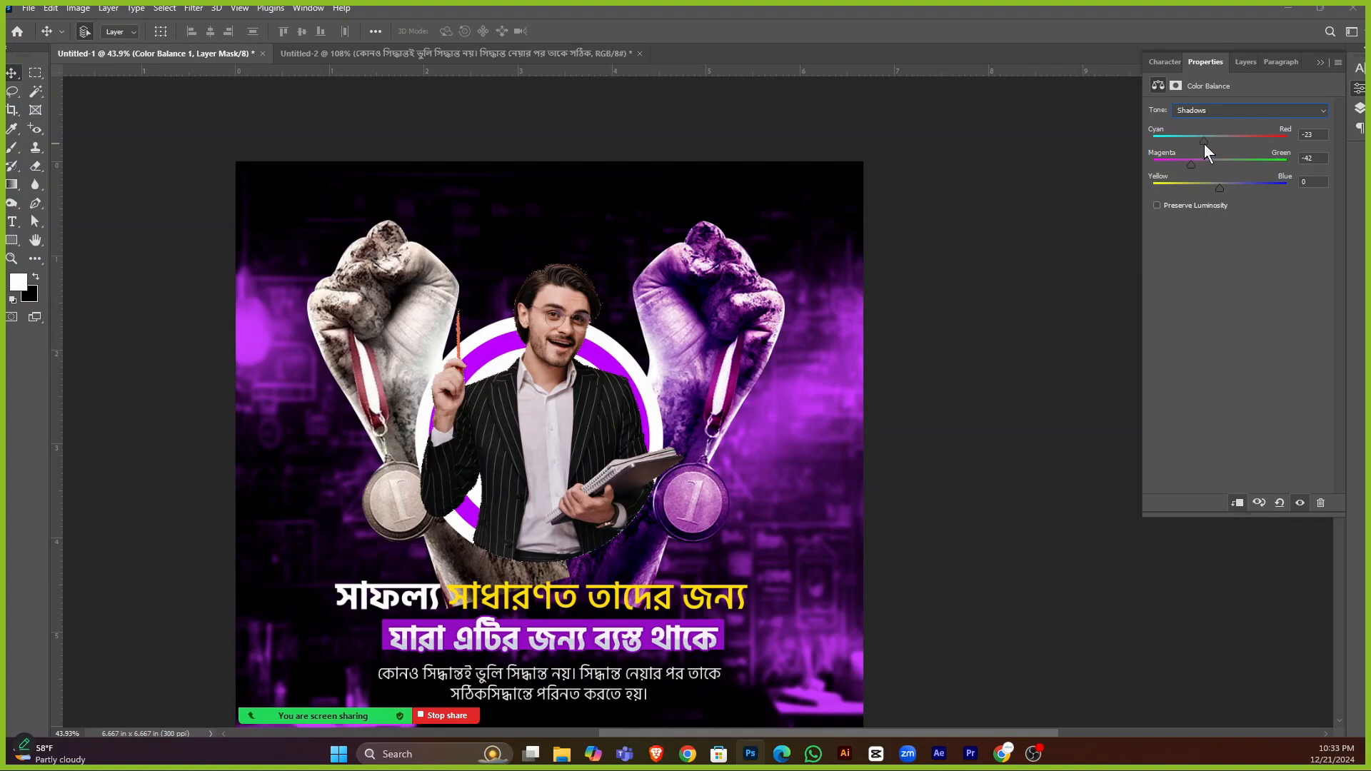
Set the Color Balance highlights to -27 cyan–red, -63 magenta–green and -54 yellow–blue.
click(1211, 111)
click(1199, 145)
drag(1210, 185, 1179, 187)
click(1320, 62)
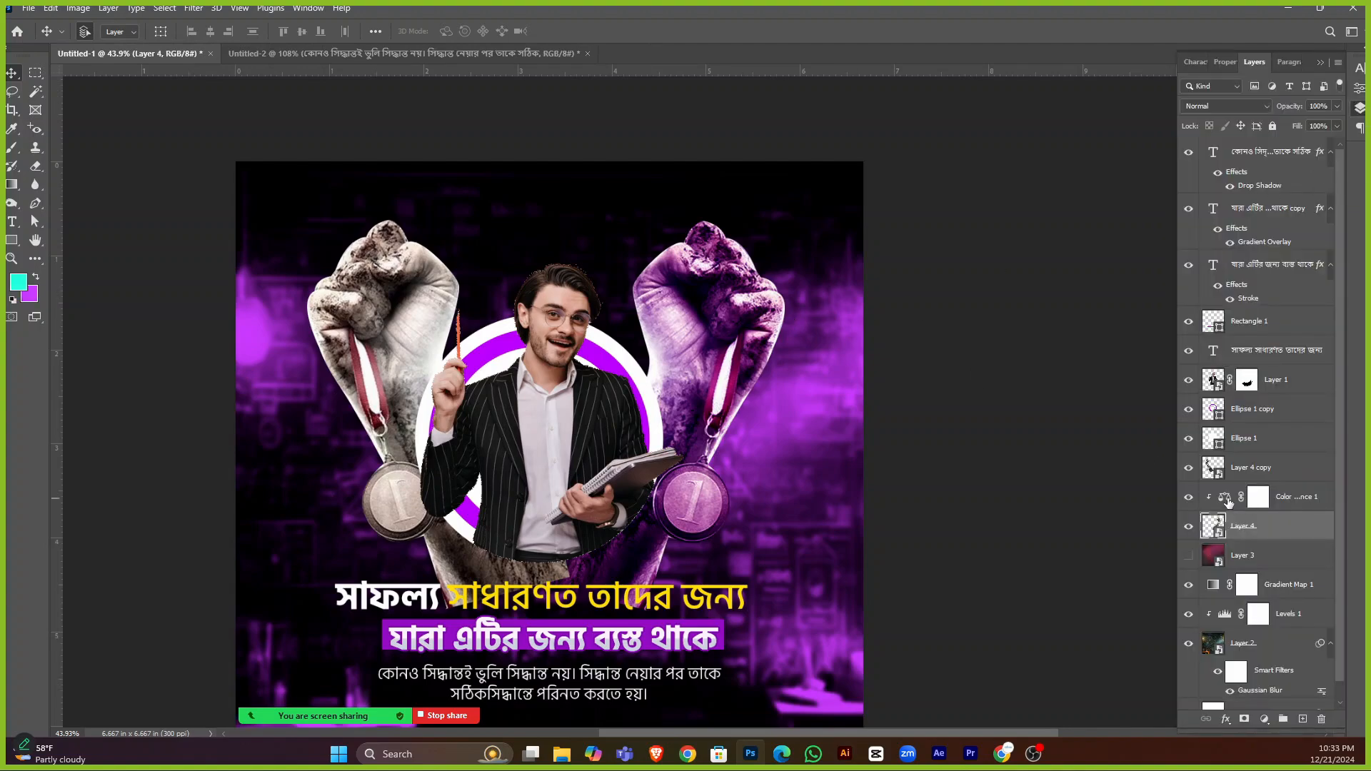
double_click(1225, 498)
click(1224, 108)
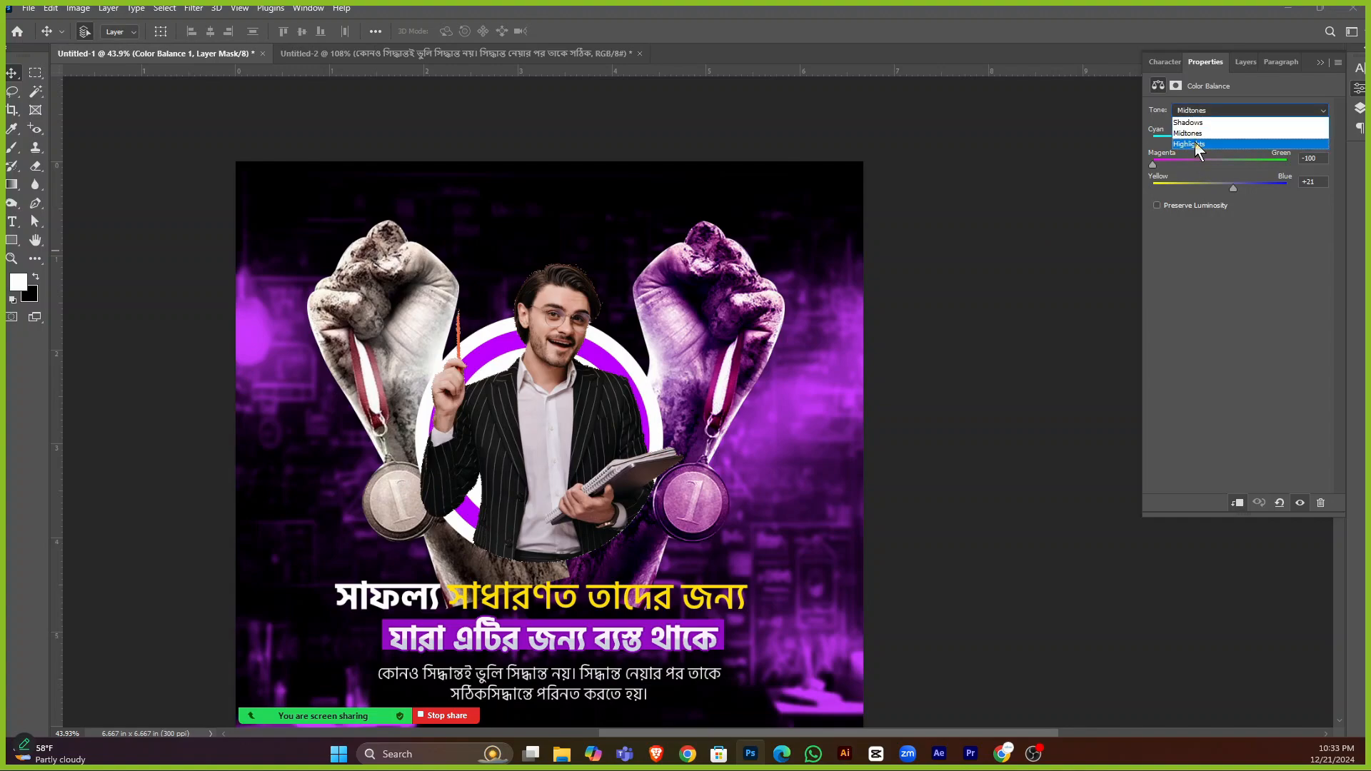
click(1196, 142)
mouse_move(1218, 165)
mouse_down()
mouse_move(1180, 166)
mouse_move(1251, 152)
mouse_move(1206, 157)
mouse_up()
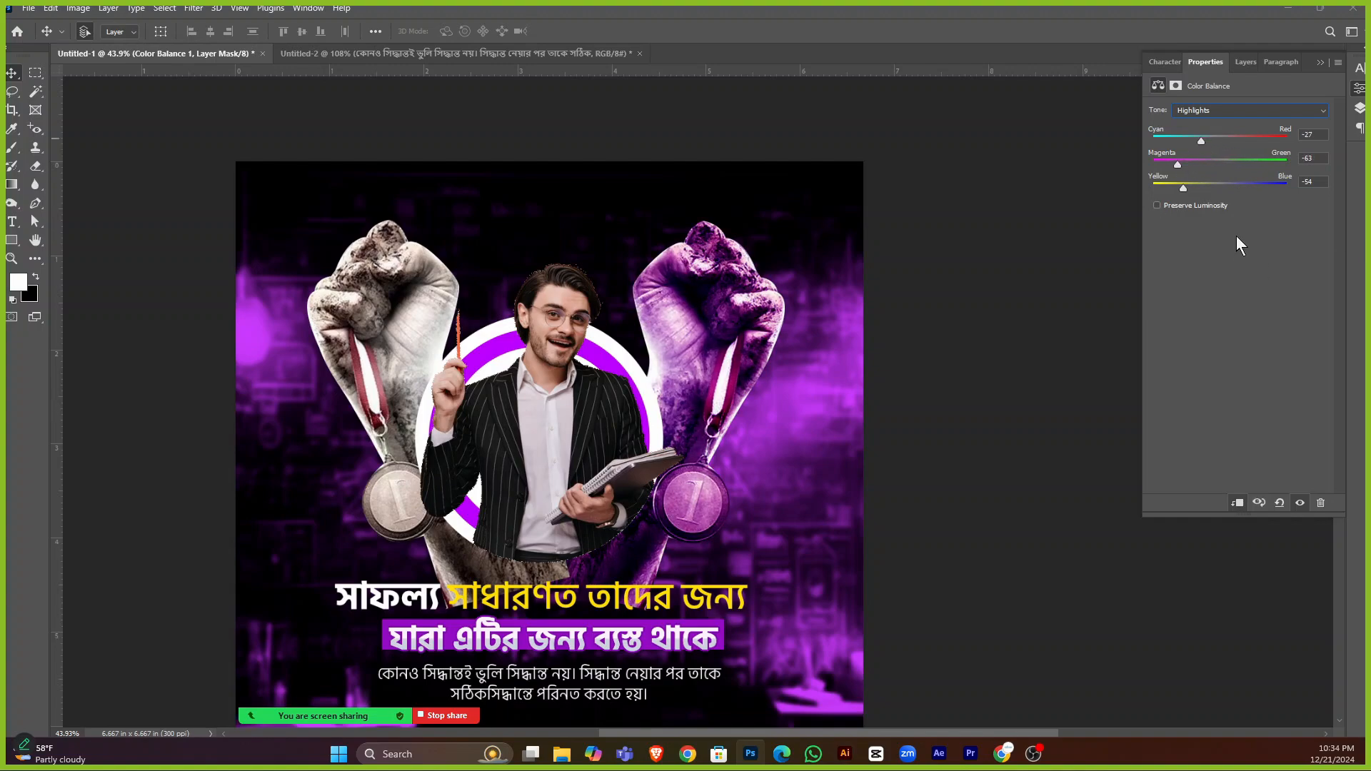
click(1319, 63)
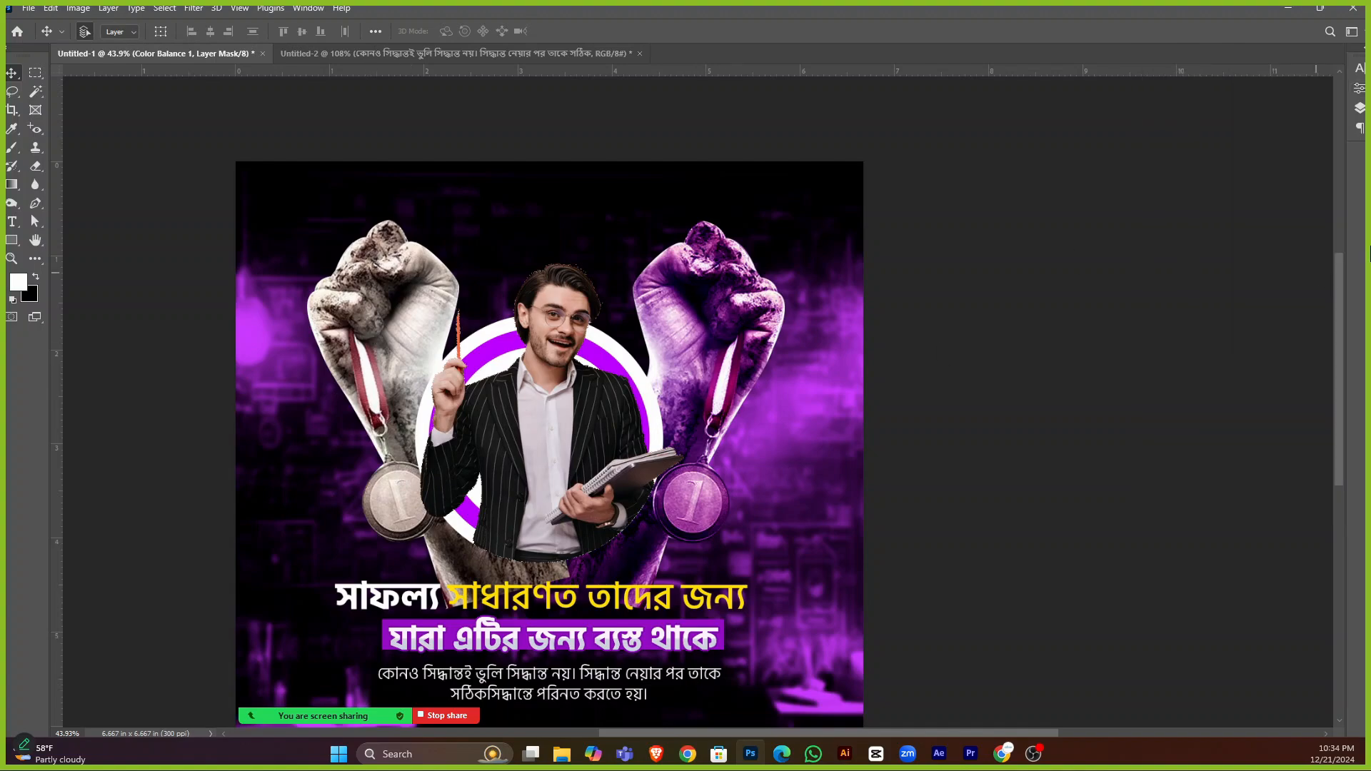
Duplicate the Color Balance adjustment above the mirrored fist layer and clip the copy to that fist.
click(1359, 107)
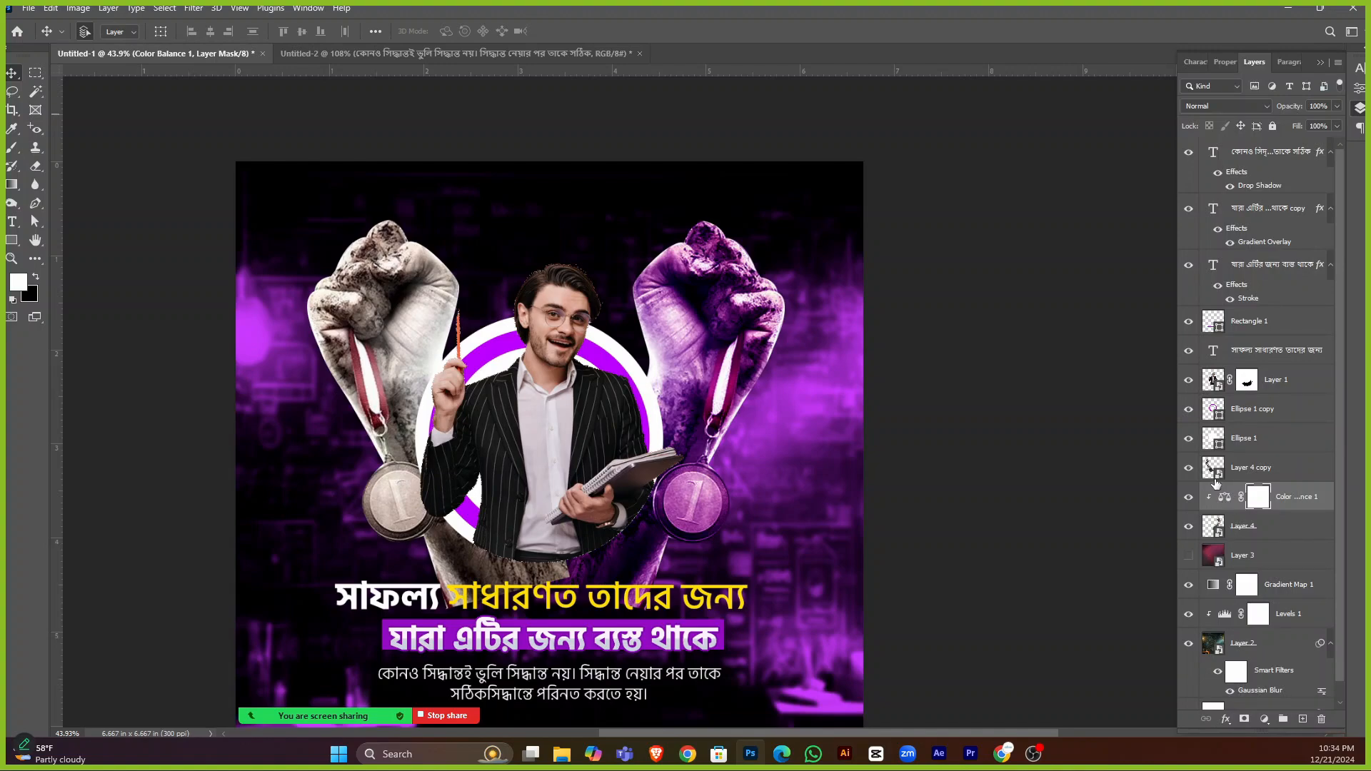
click(1188, 469)
drag(1294, 506, 1275, 455)
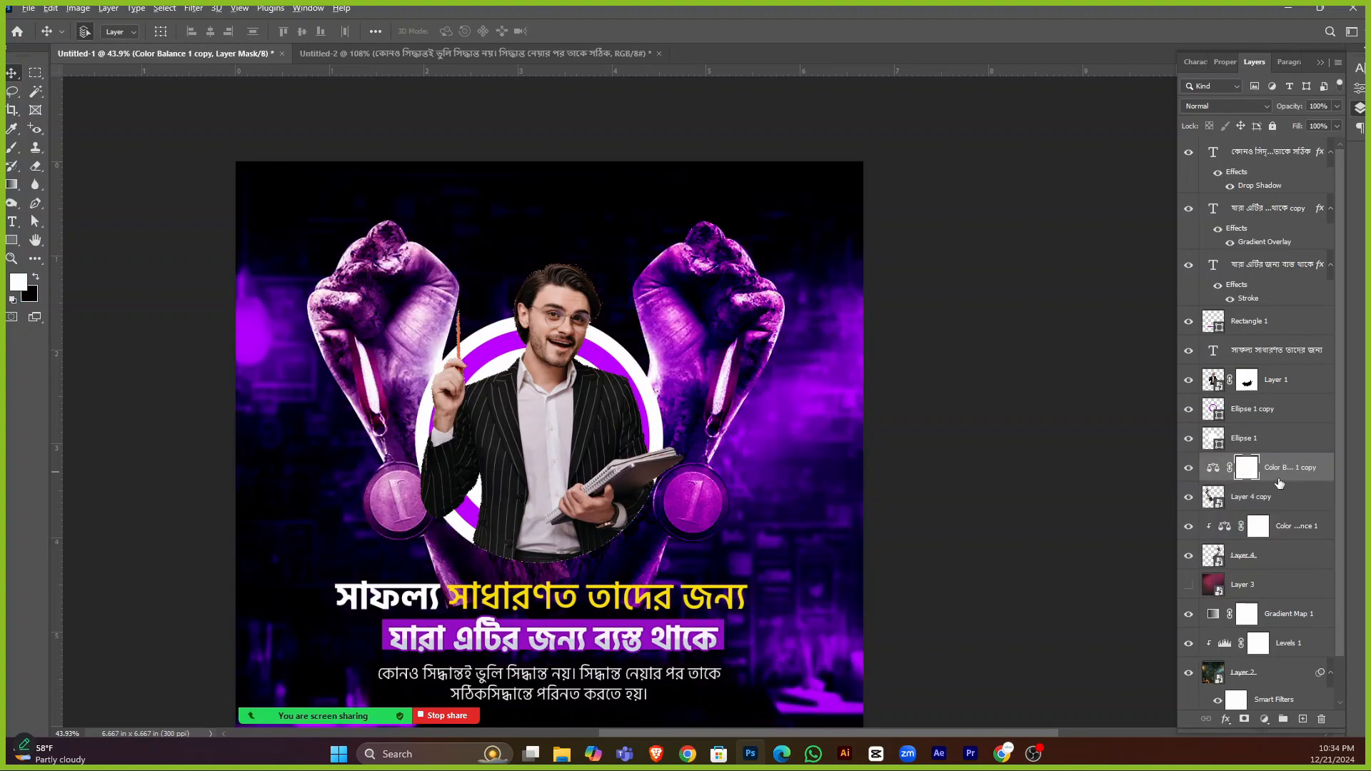
alt+click(1281, 480)
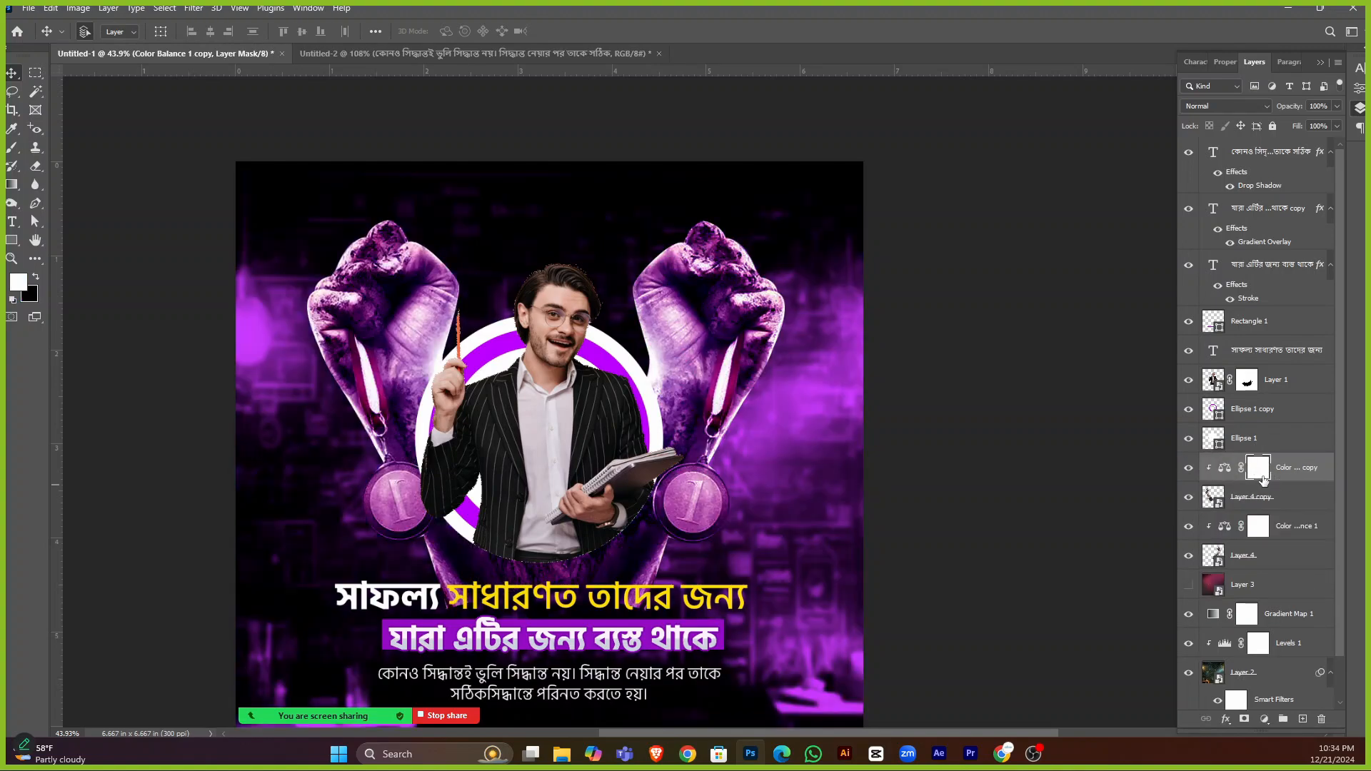
right_click(1304, 472)
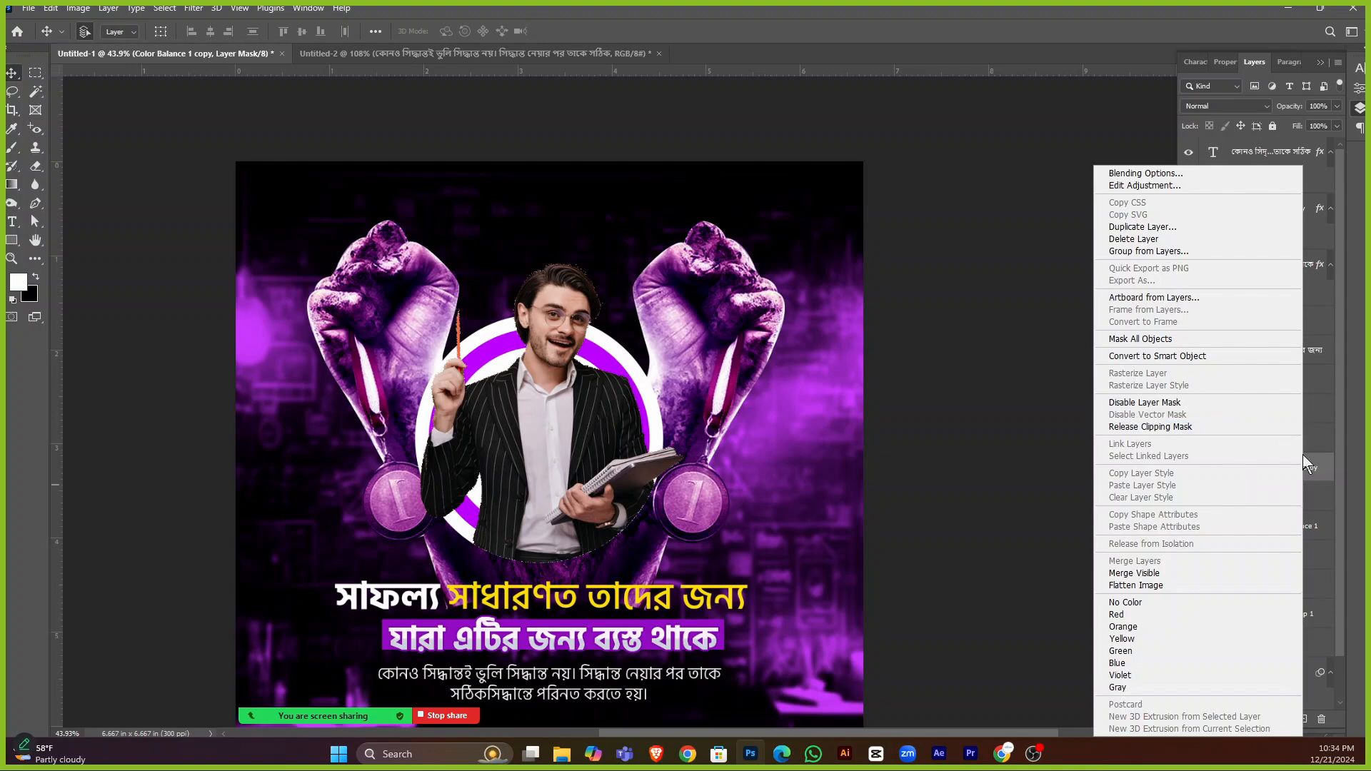
click(1313, 472)
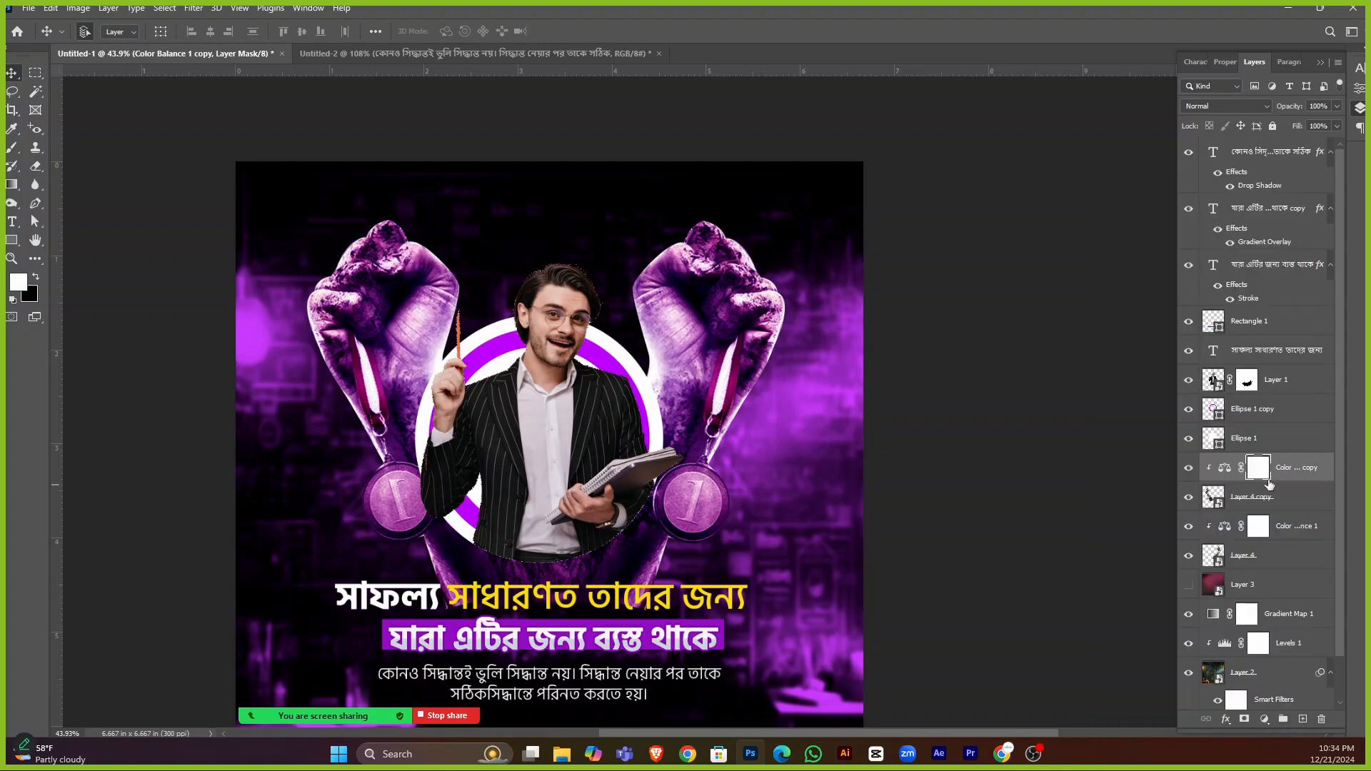
Group both fist layers together with their clipped Color Balance adjustments.
scroll(1268, 484, down, 2)
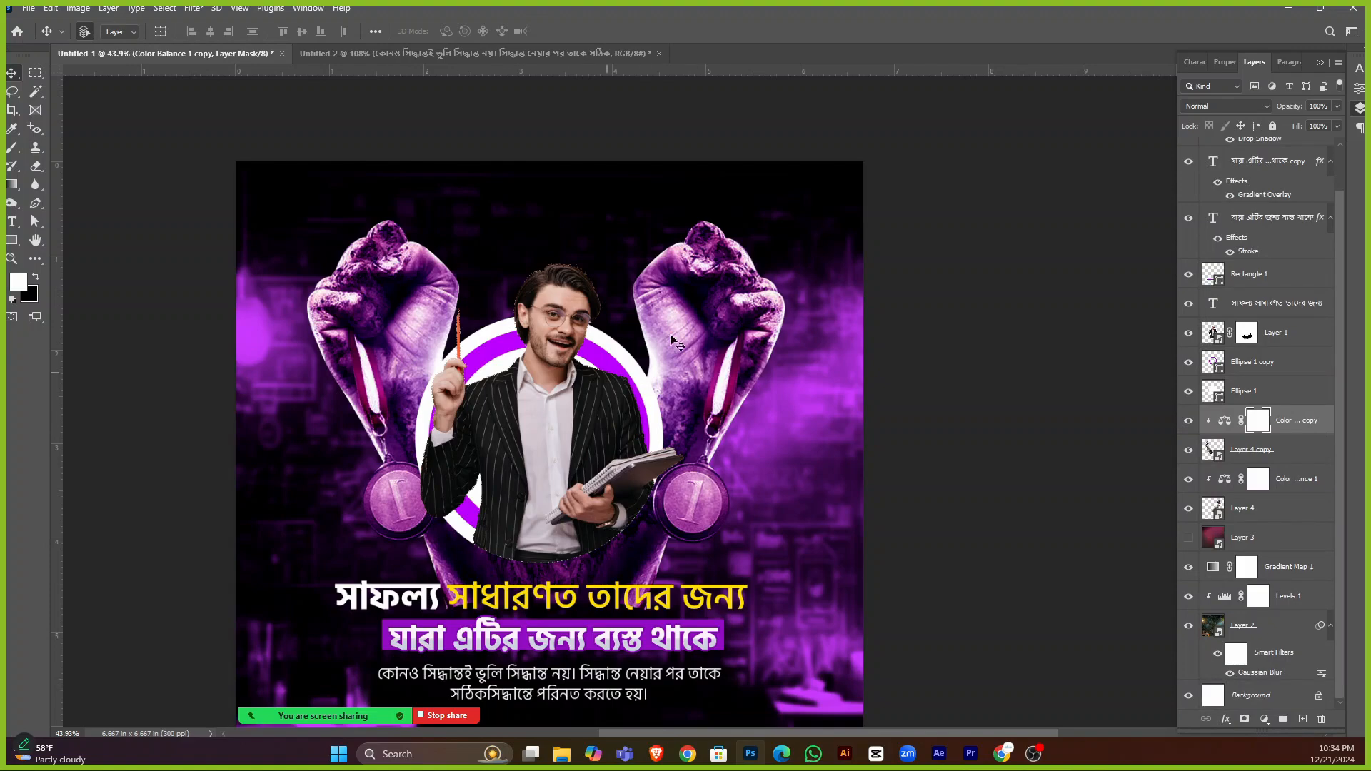
scroll(672, 340, down, 2)
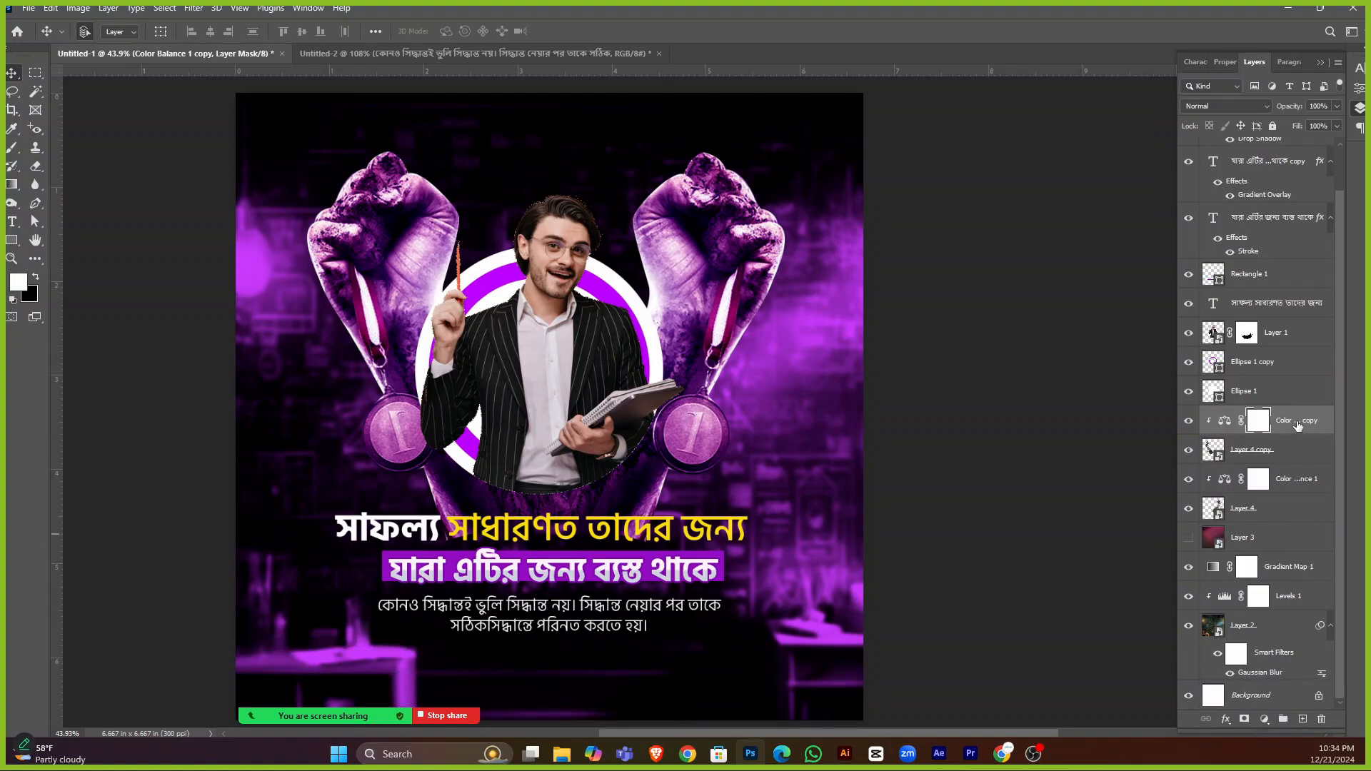
shift+click(1282, 454)
shift+click(1280, 480)
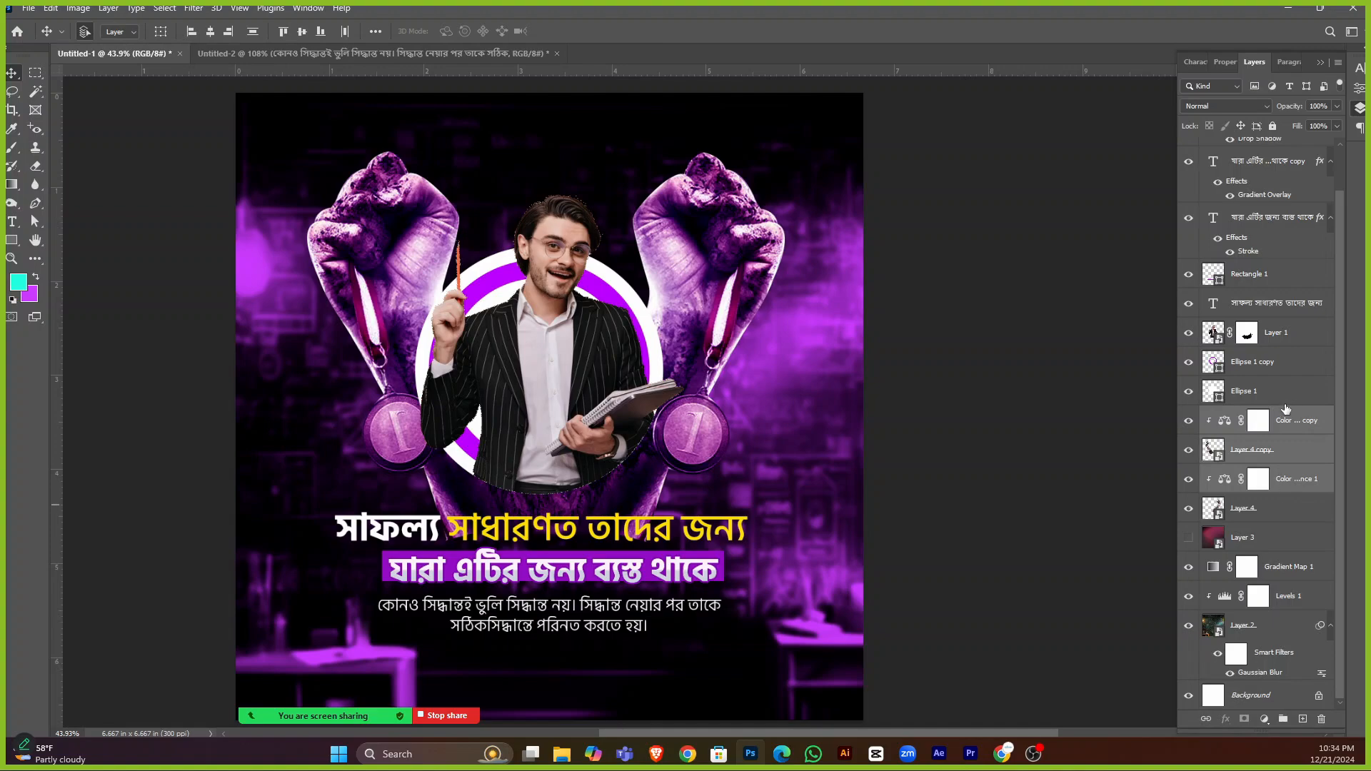
shift+click(1263, 500)
key(ctrl+g)
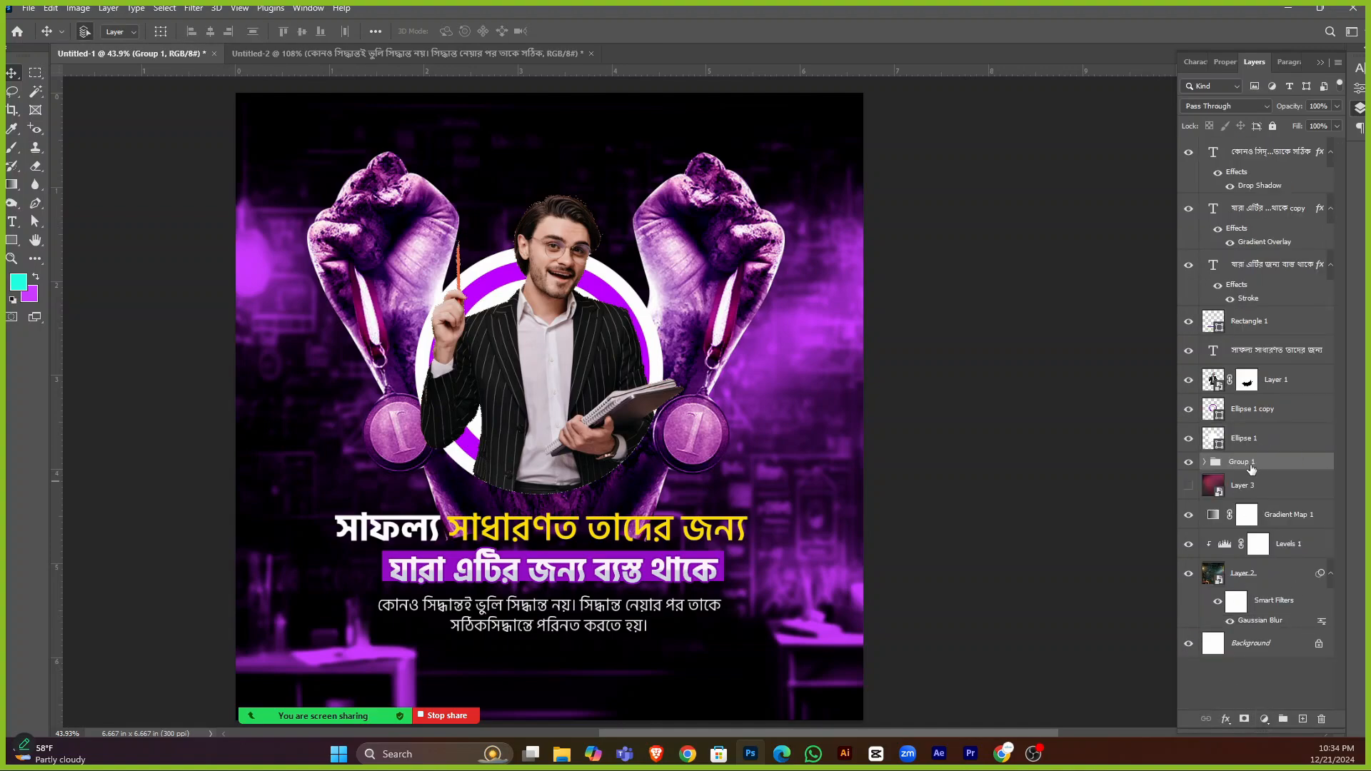
Add a layer mask to the fist group and fade out the lower forearms behind the text with an eraser of size 1500.
click(1243, 718)
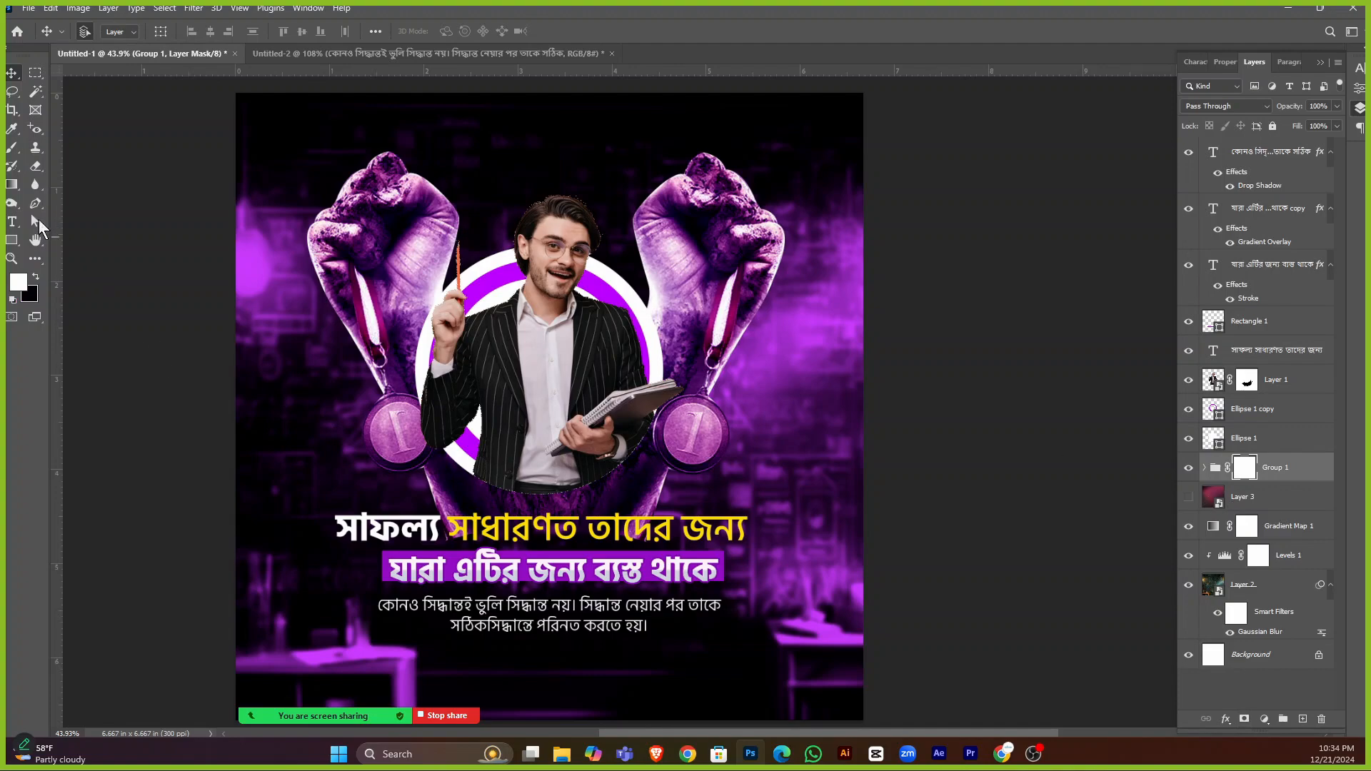
click(42, 172)
scroll(407, 626, down, 5)
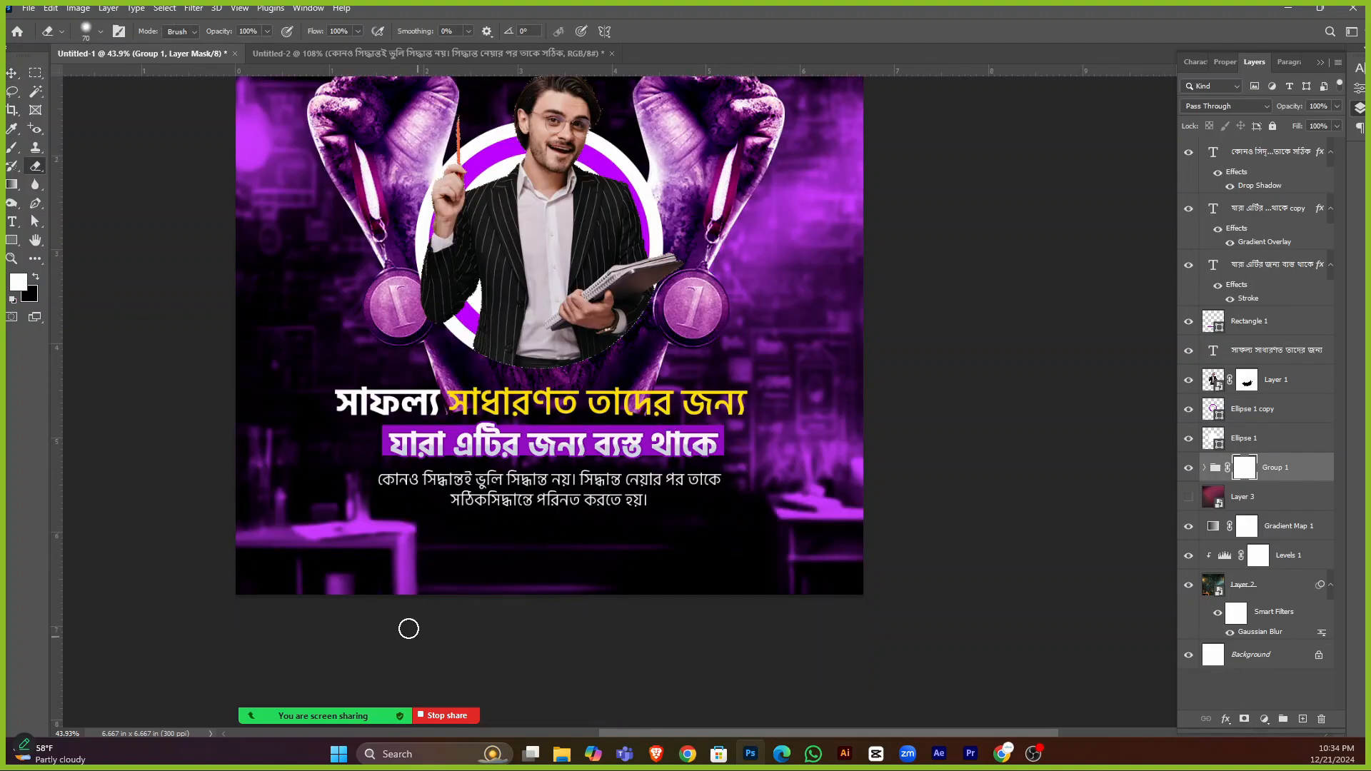
key(bracketright)
key(bracketright)
key(bracketright)
key(bracketright)
key(bracketright)
key(bracketright)
key(bracketright)
key(bracketright)
key(bracketright)
key(bracketright)
key(bracketright)
key(bracketright)
key(bracketright)
key(bracketright)
key(bracketright)
key(bracketright)
key(bracketright)
key(bracketright)
key(bracketright)
key(bracketright)
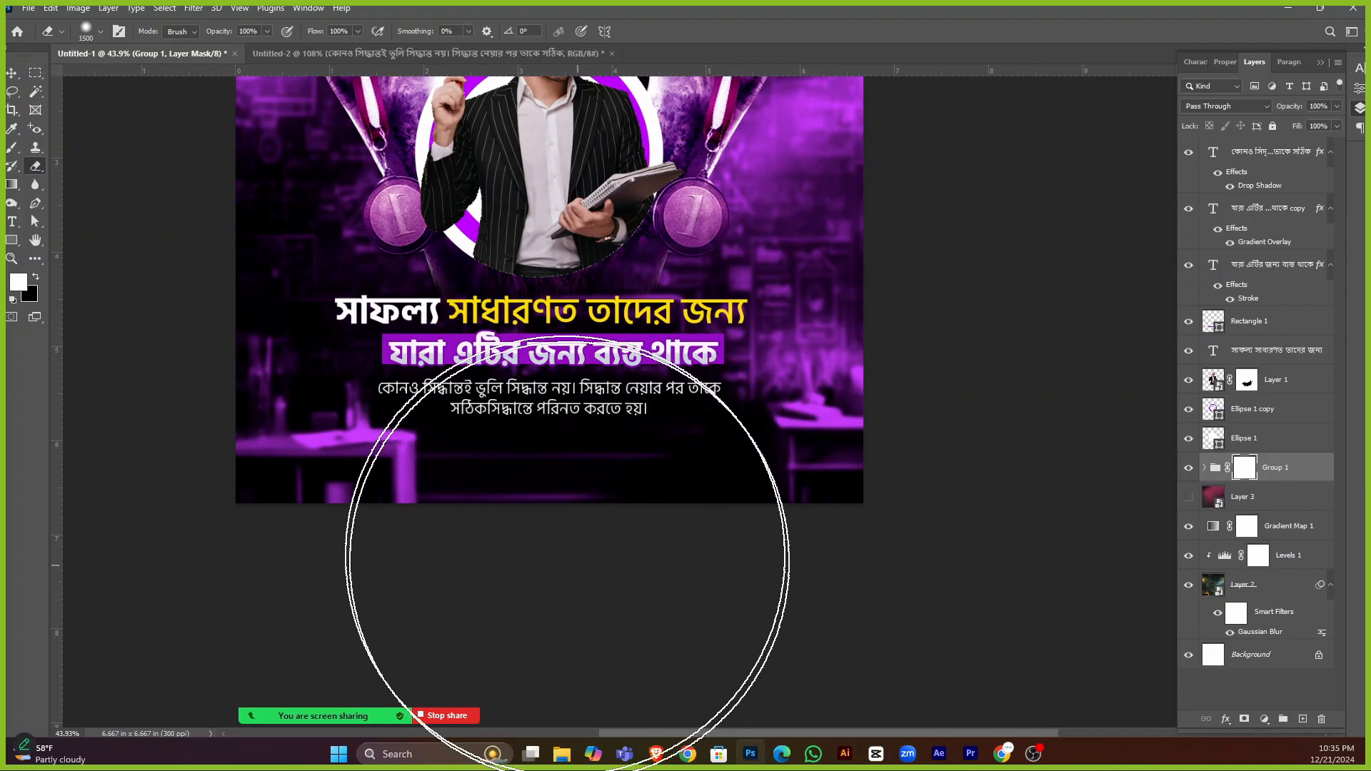
scroll(271, 286, up, 2)
scroll(86, 64, up, 10)
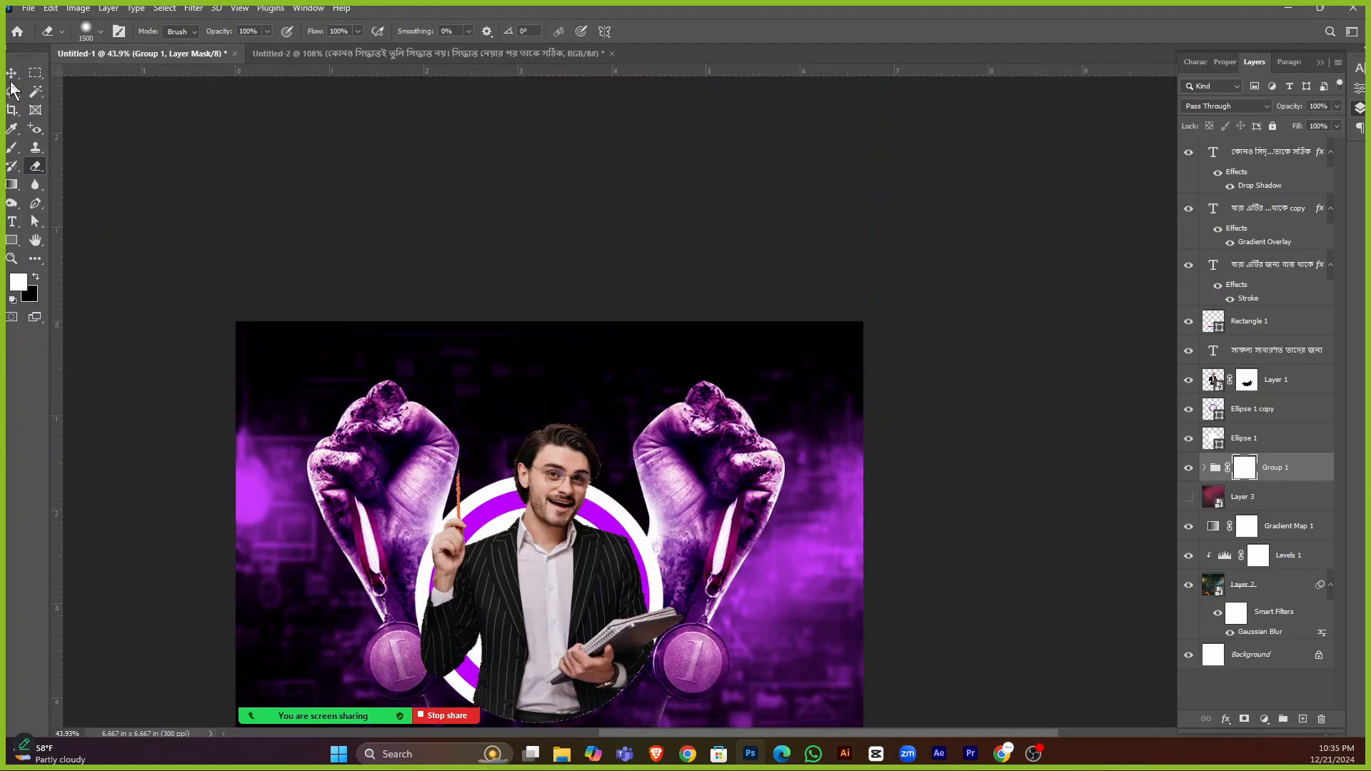
click(13, 73)
Compare the poster with the fist group hidden and shown, and check the whole composition.
scroll(414, 307, down, 6)
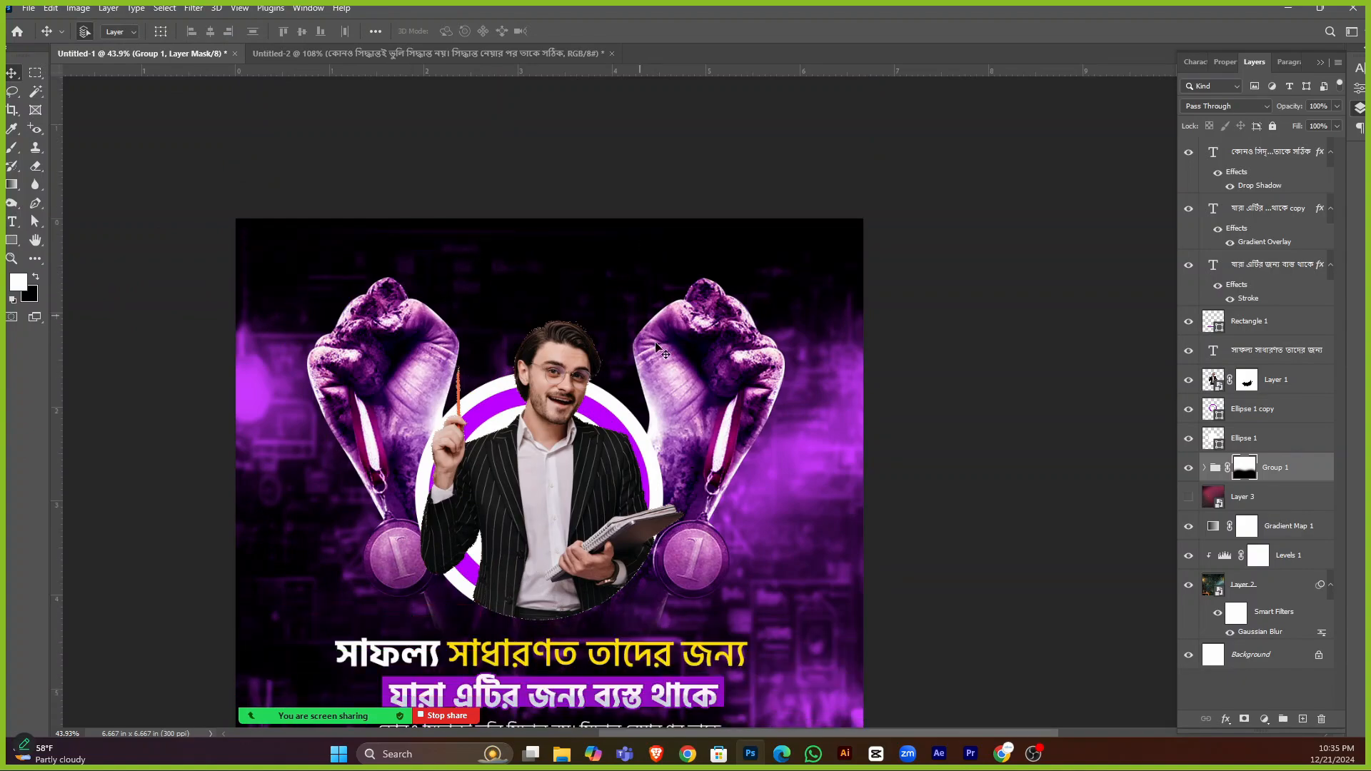
scroll(489, 368, up, 2)
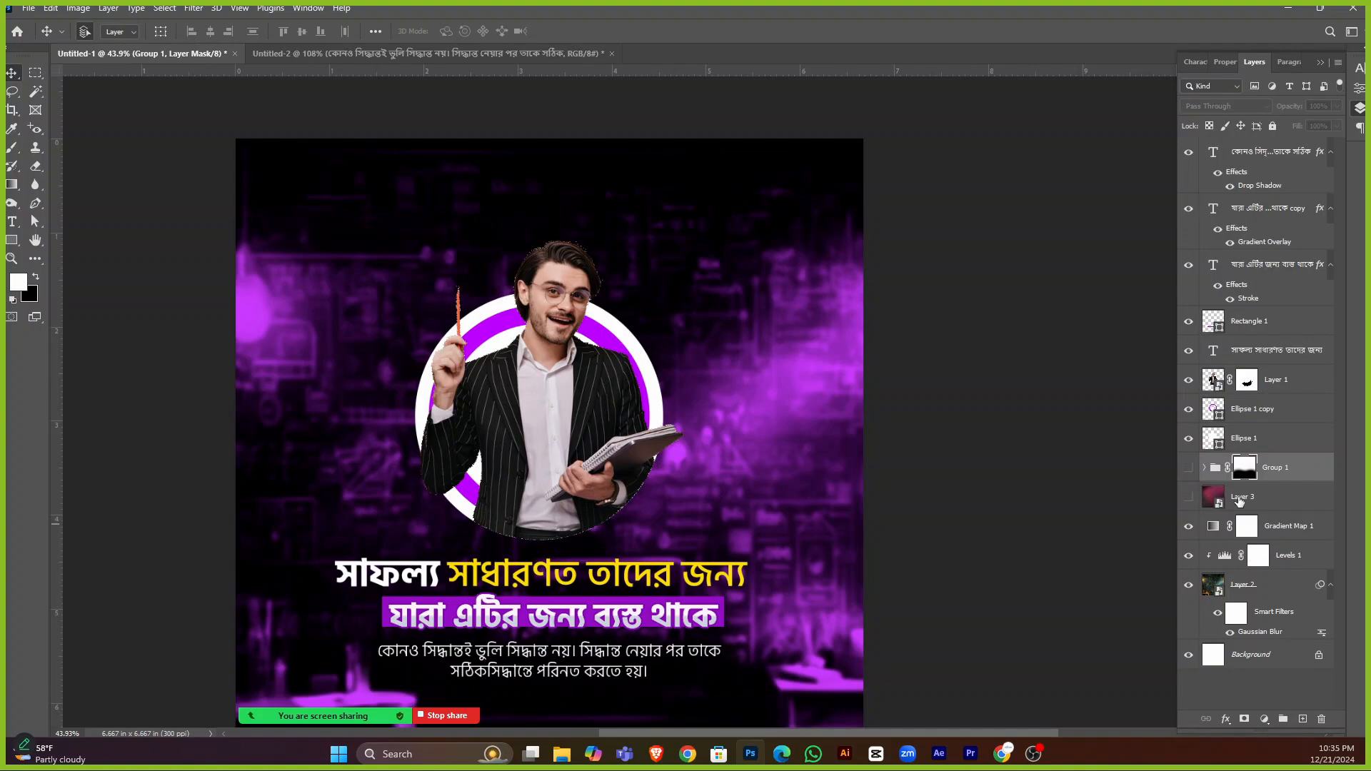
click(1188, 468)
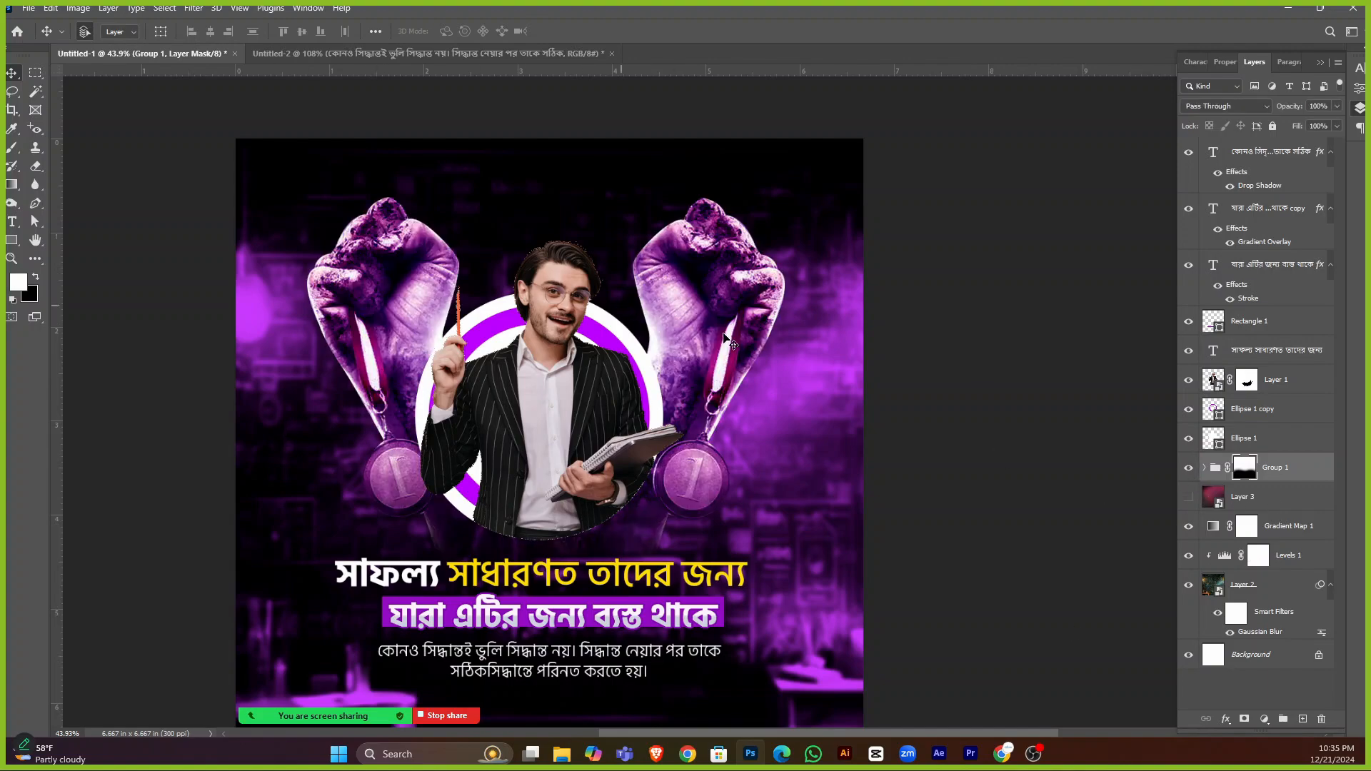
scroll(681, 435, down, 1)
scroll(682, 437, down, 1)
scroll(670, 539, down, 3)
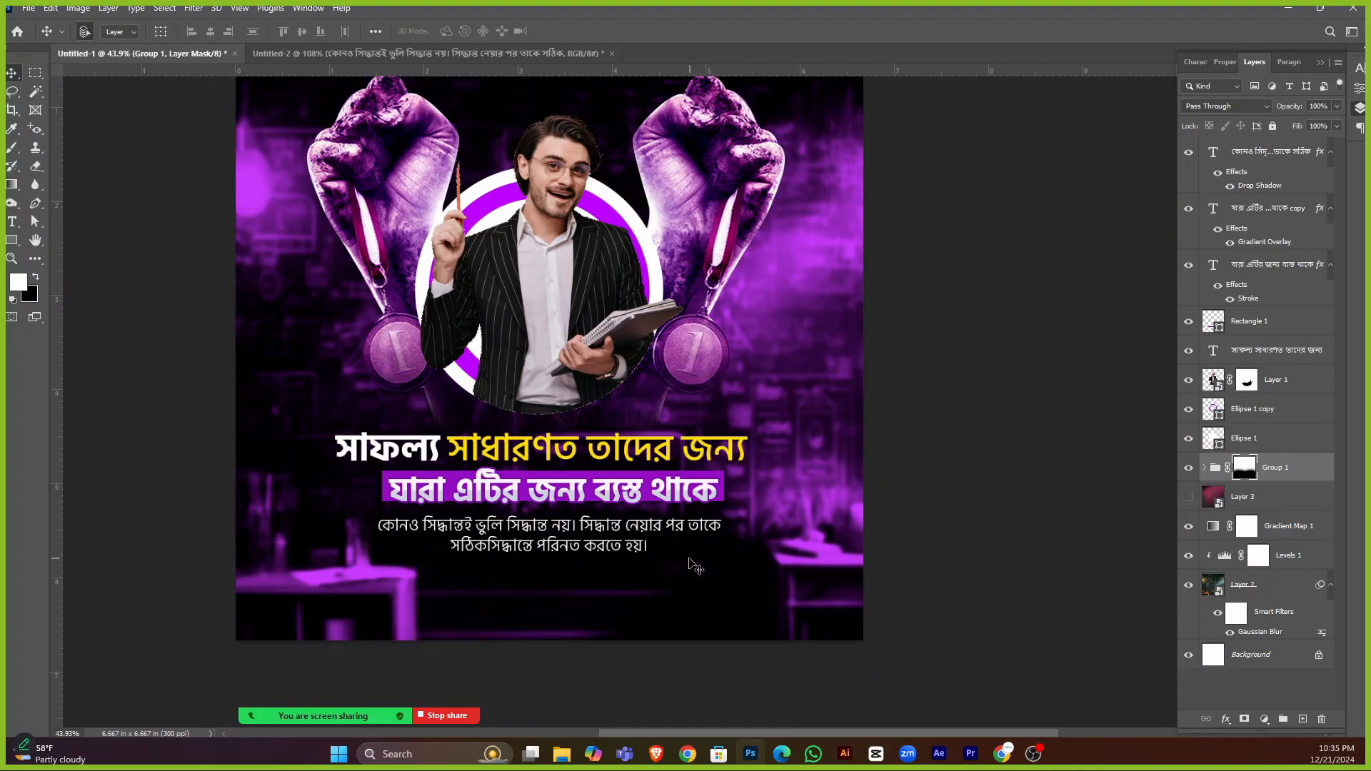
scroll(668, 541, up, 3)
scroll(380, 386, down, 3)
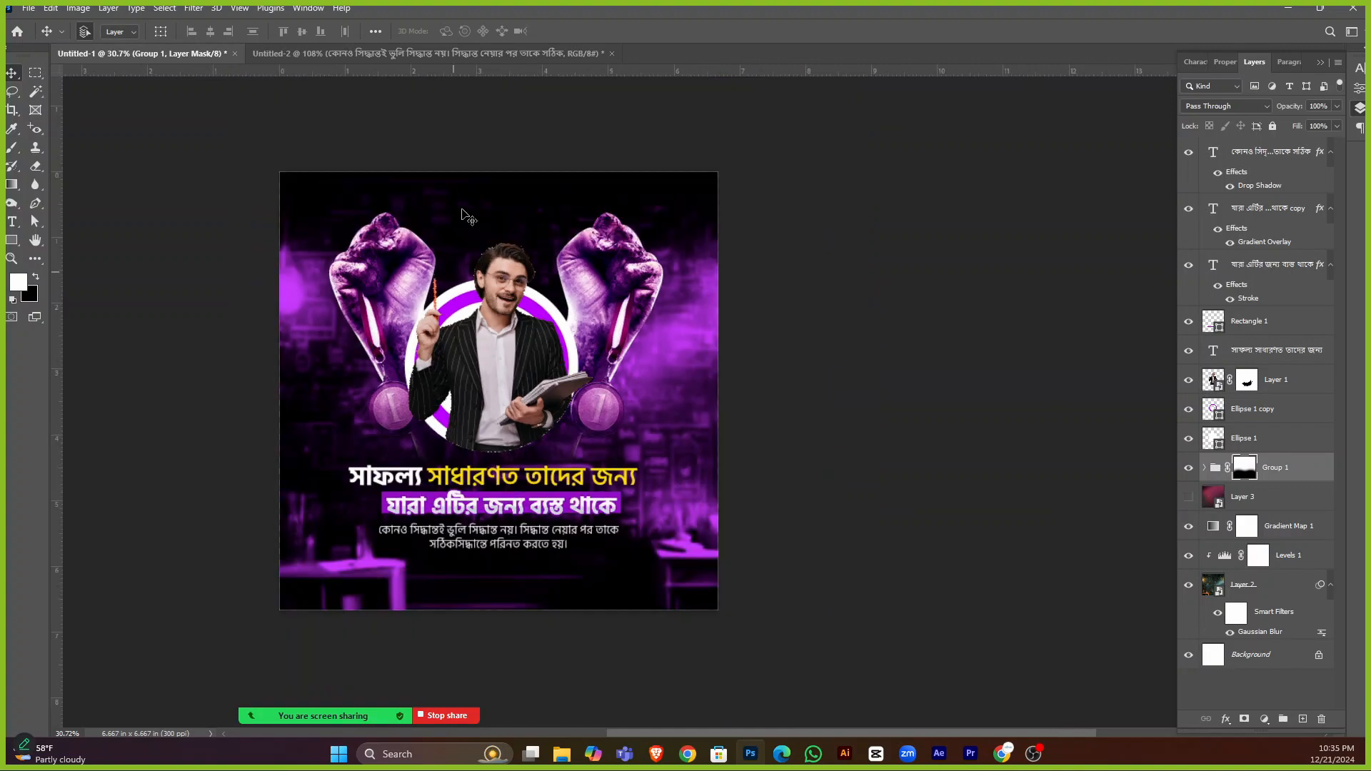
View the blue poster in Untitled-2 for comparison and return to the purple poster in Untitled-1.
click(400, 56)
scroll(939, 636, down, 3)
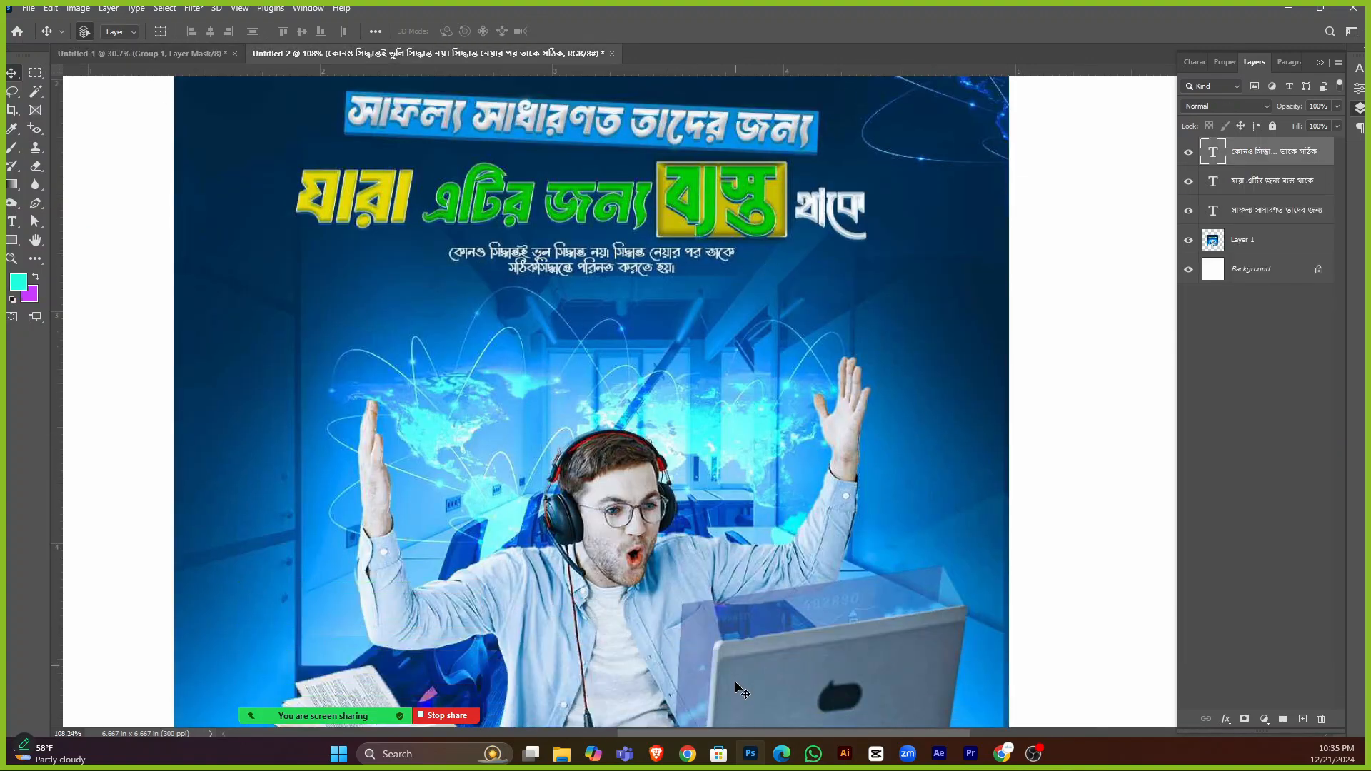
scroll(938, 638, up, 2)
click(106, 53)
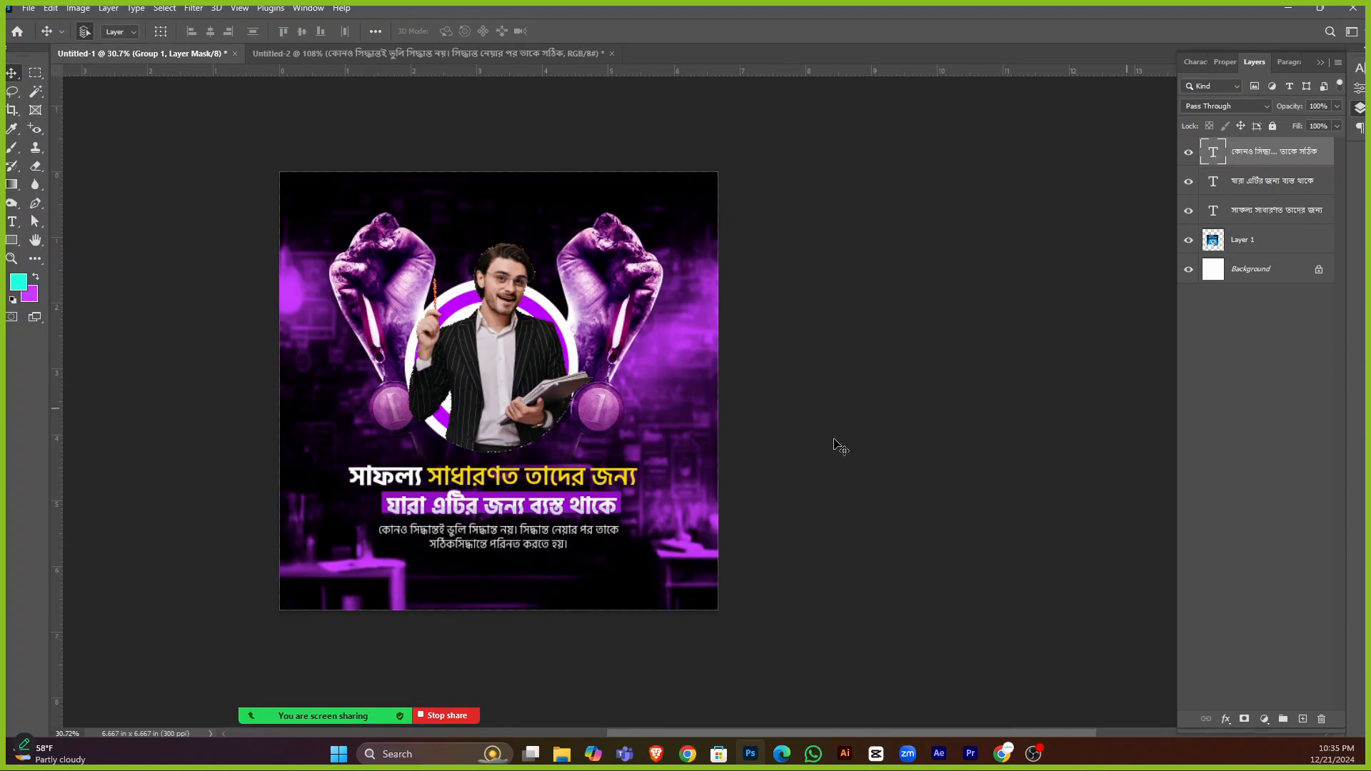
scroll(651, 550, down, 1)
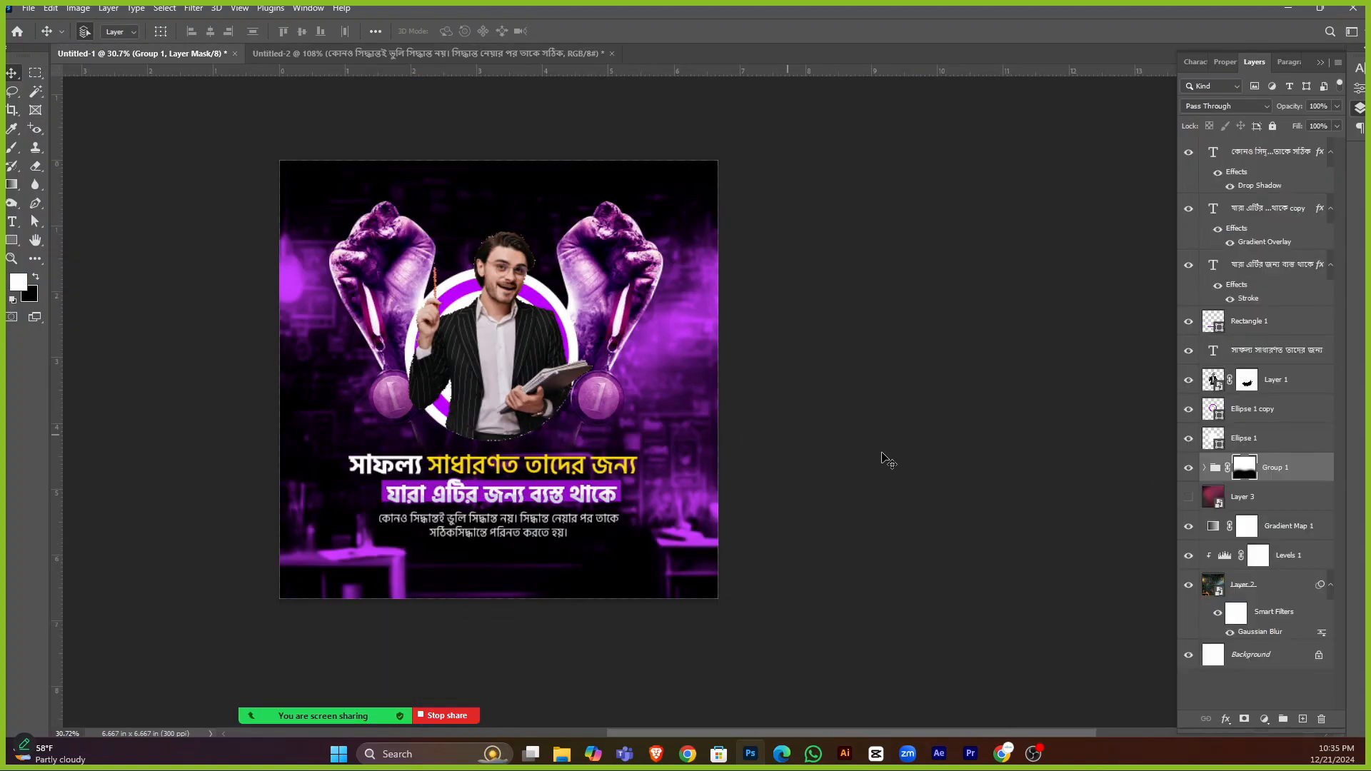
scroll(1253, 224, up, 2)
scroll(1253, 224, up, 2)
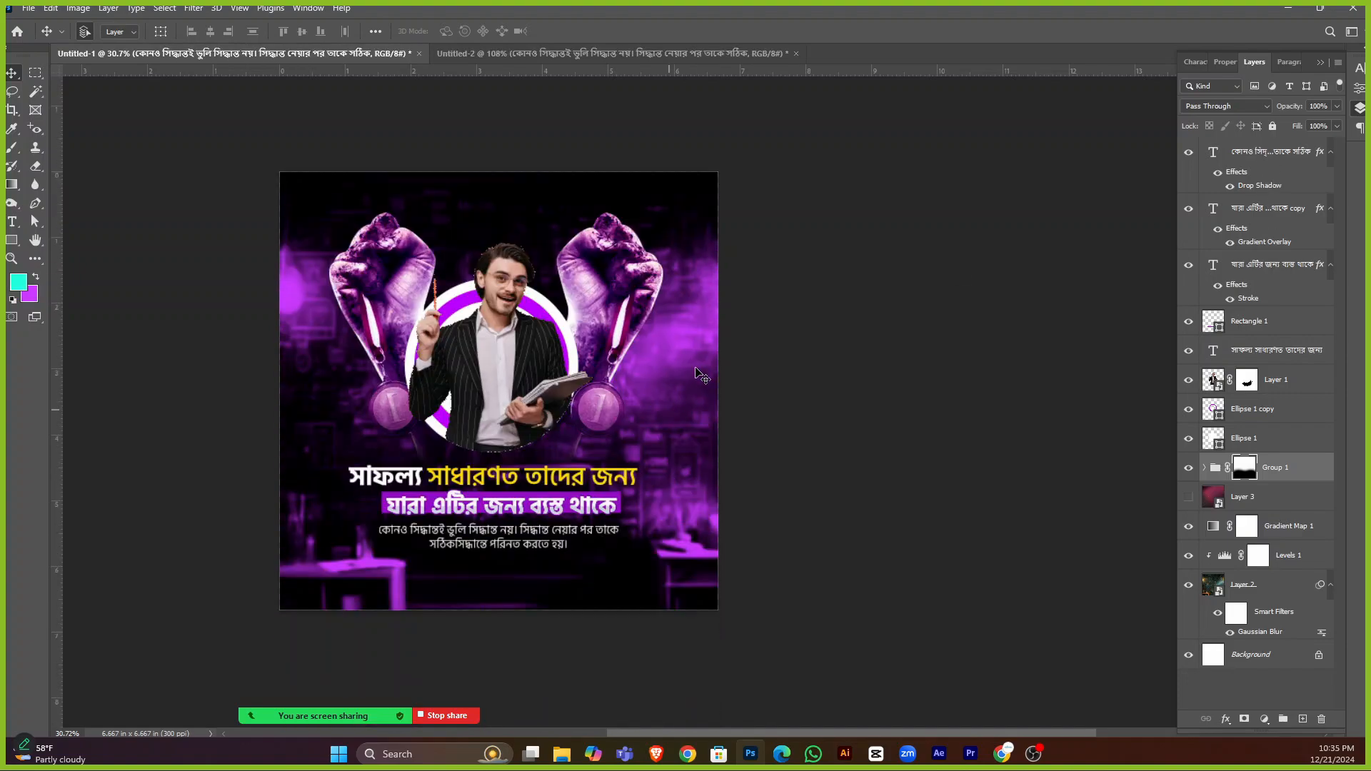
Add a layer above the top text and draw a rectangle about 1806 by 1820 px just inside the poster's edges, with 75 px rounded corners.
click(1248, 150)
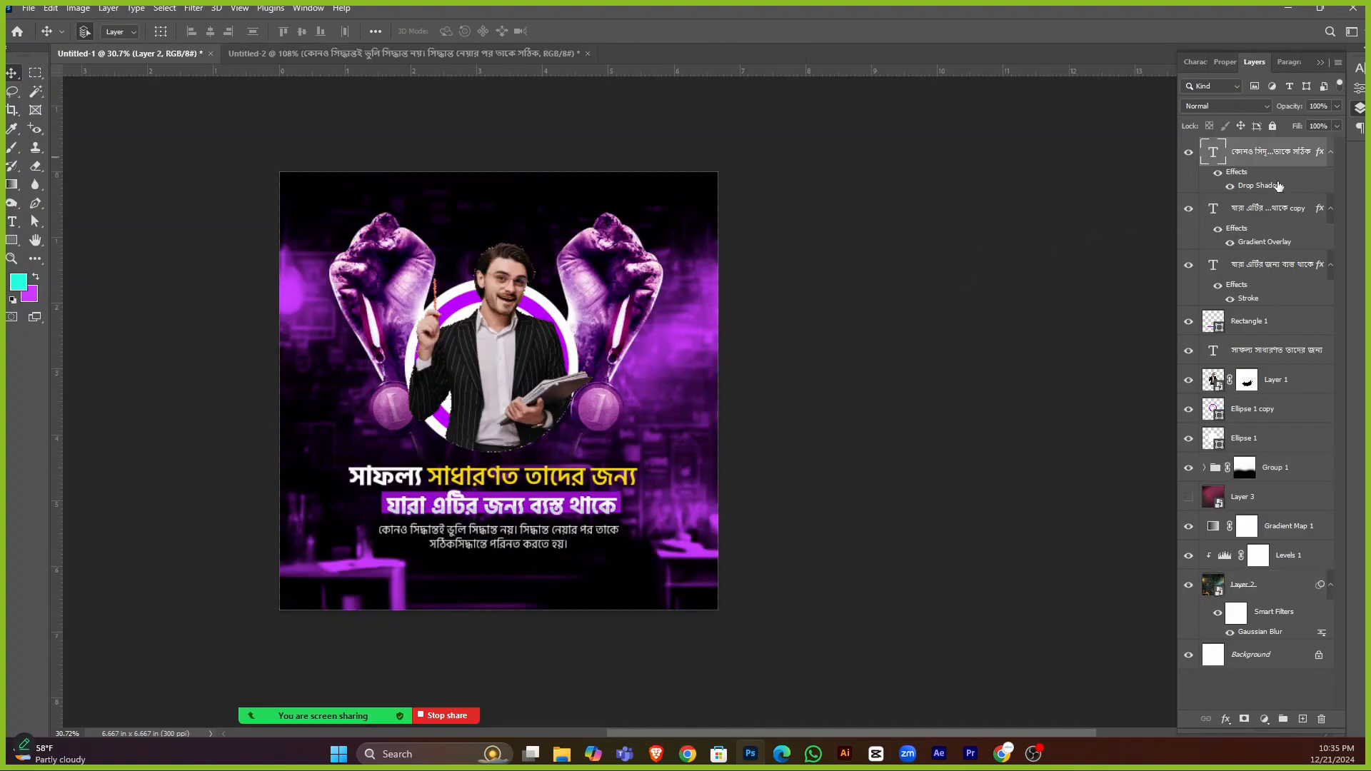
click(1302, 719)
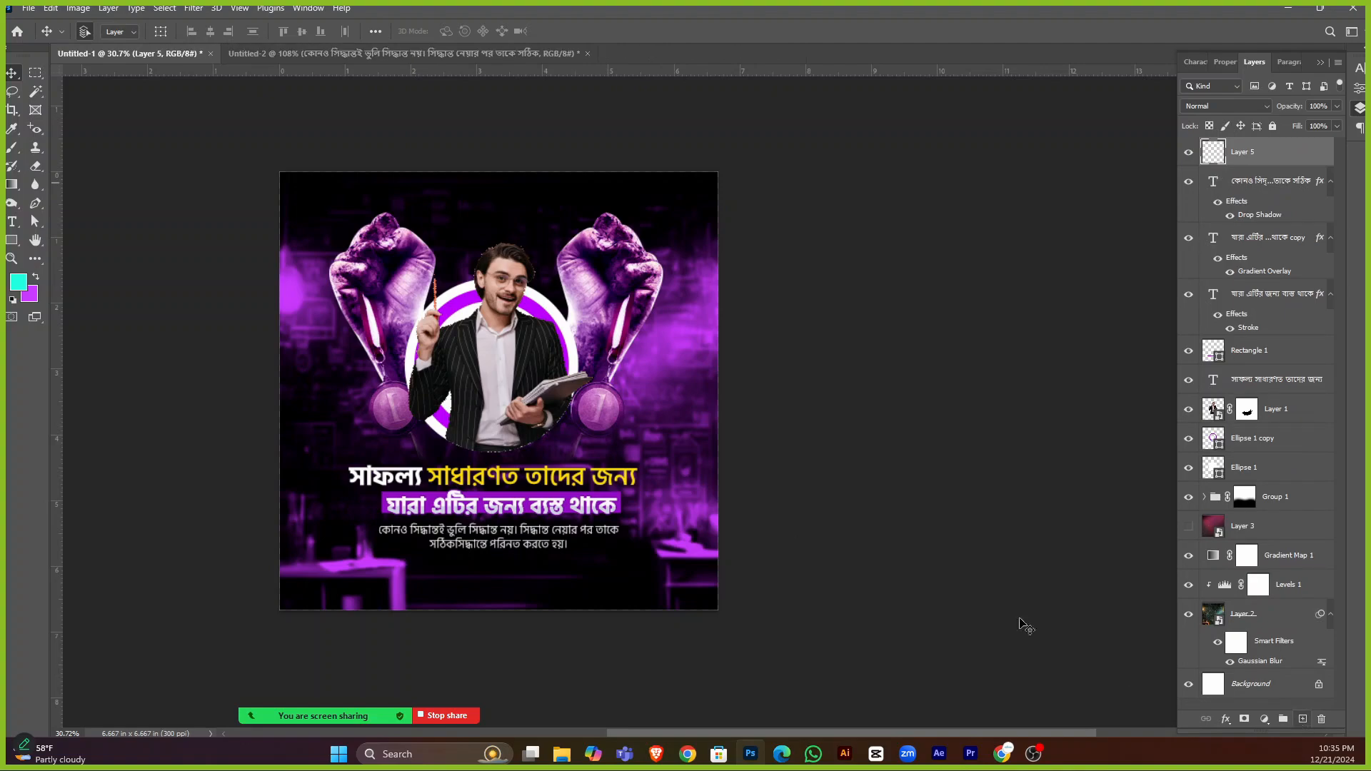
click(11, 240)
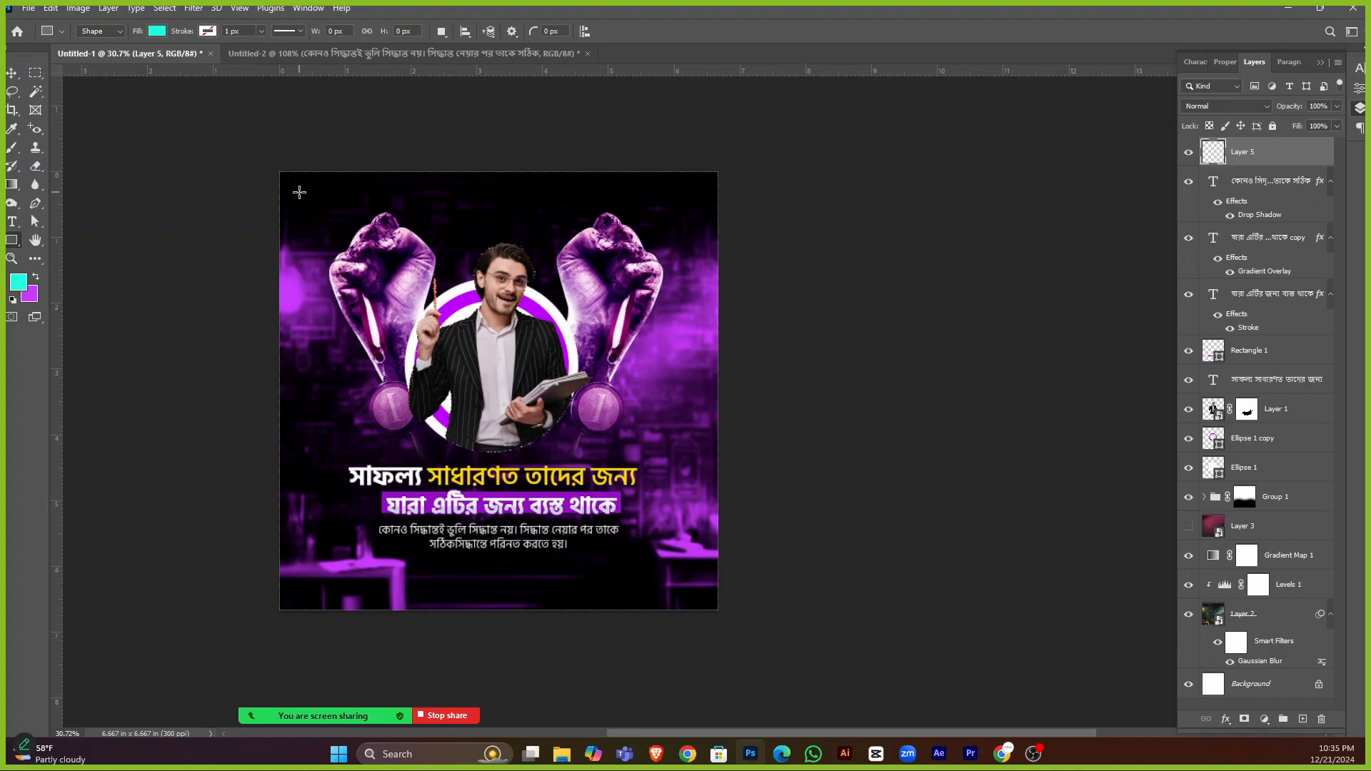
drag(299, 192, 695, 592)
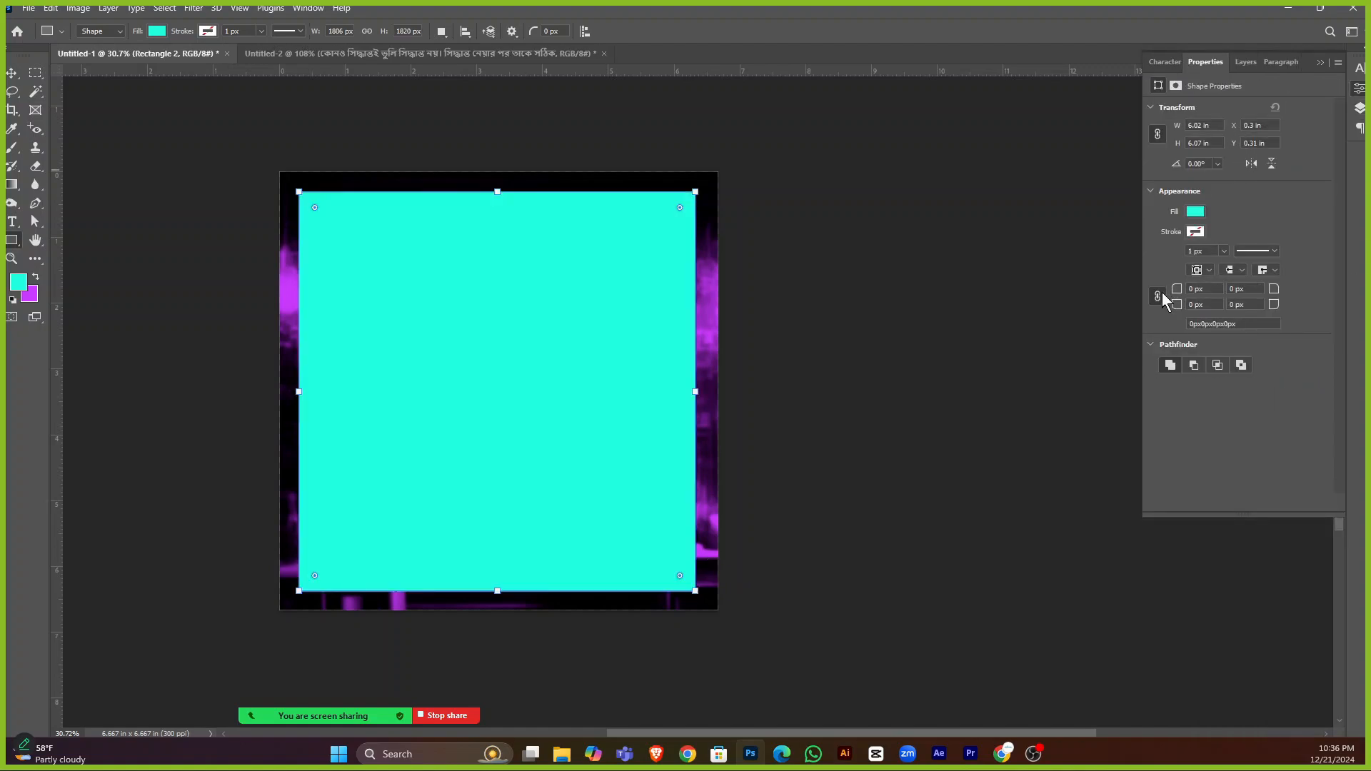
click(1157, 296)
drag(1176, 290, 1183, 291)
drag(679, 207, 679, 207)
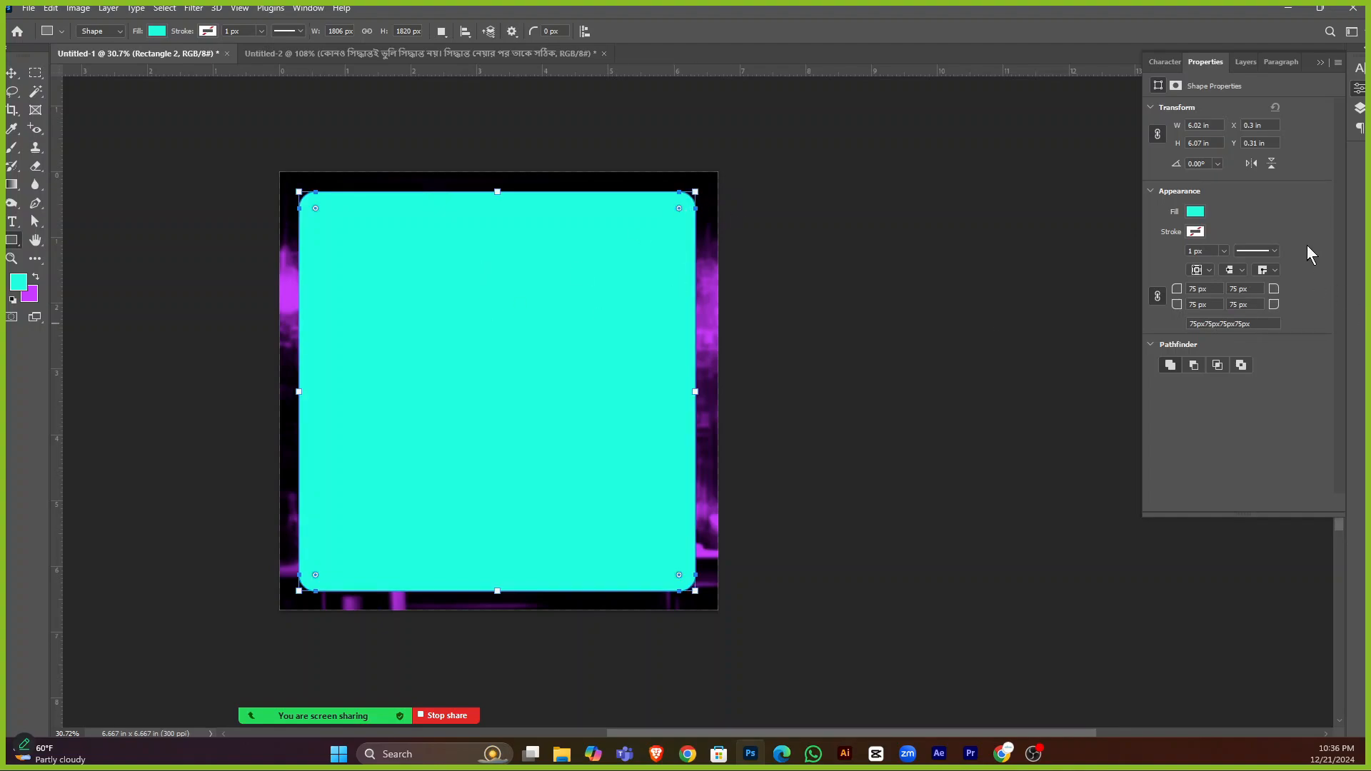
Remove the rounded rectangle's fill and give it a white stroke.
click(1195, 211)
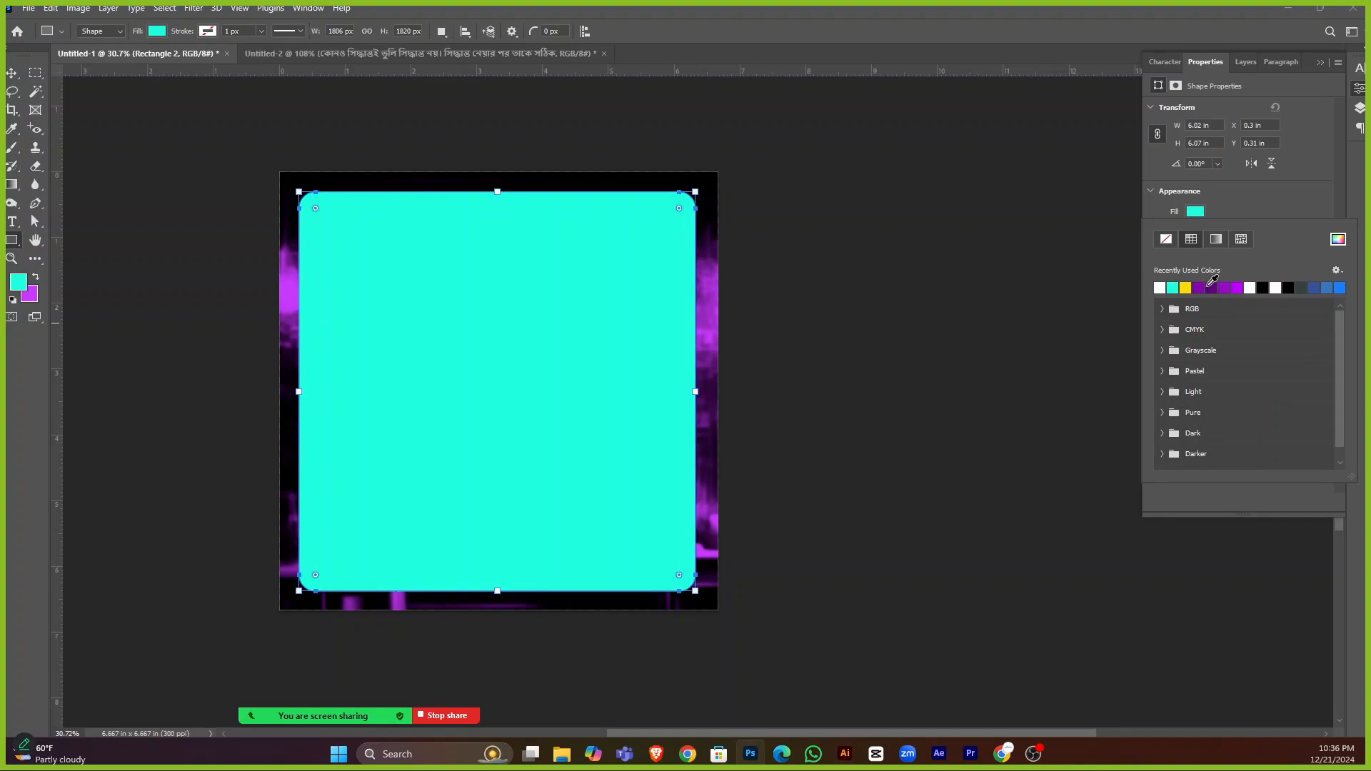
click(1238, 286)
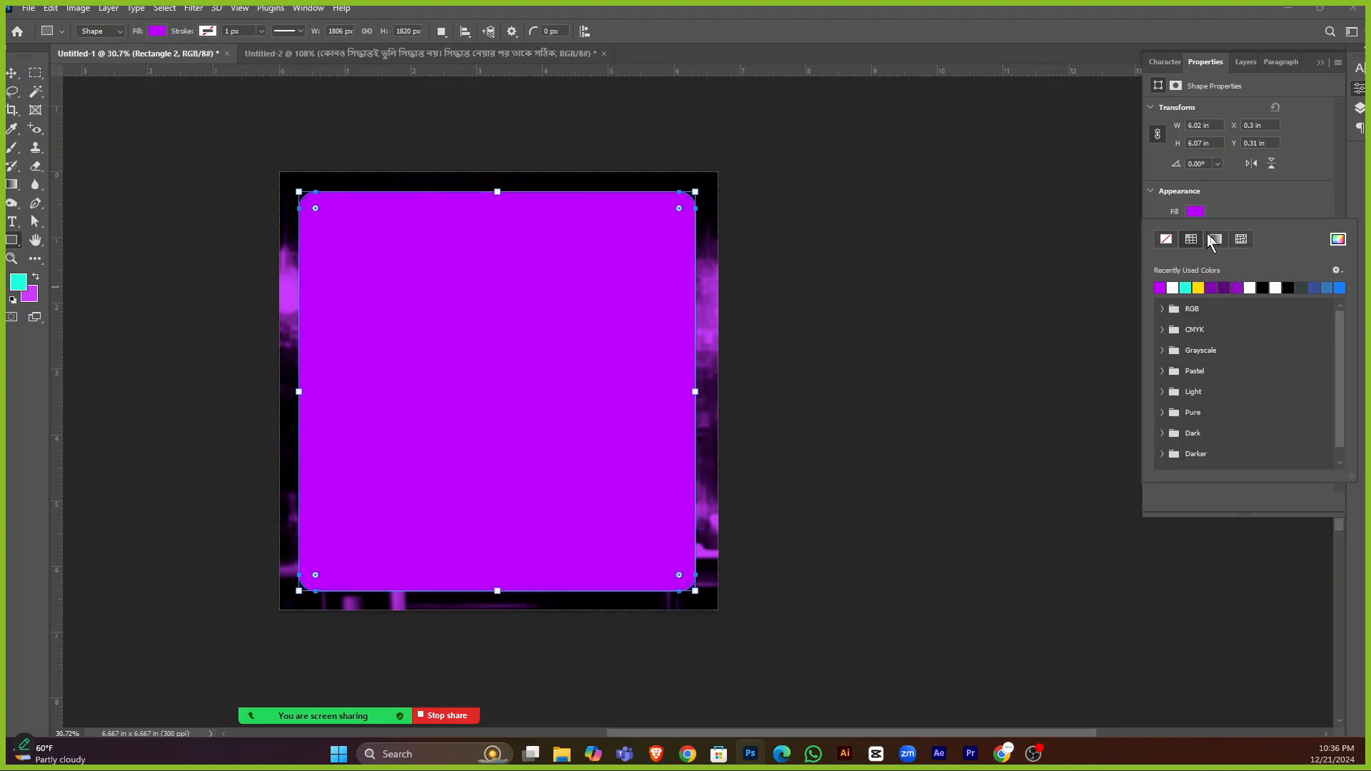
click(1251, 287)
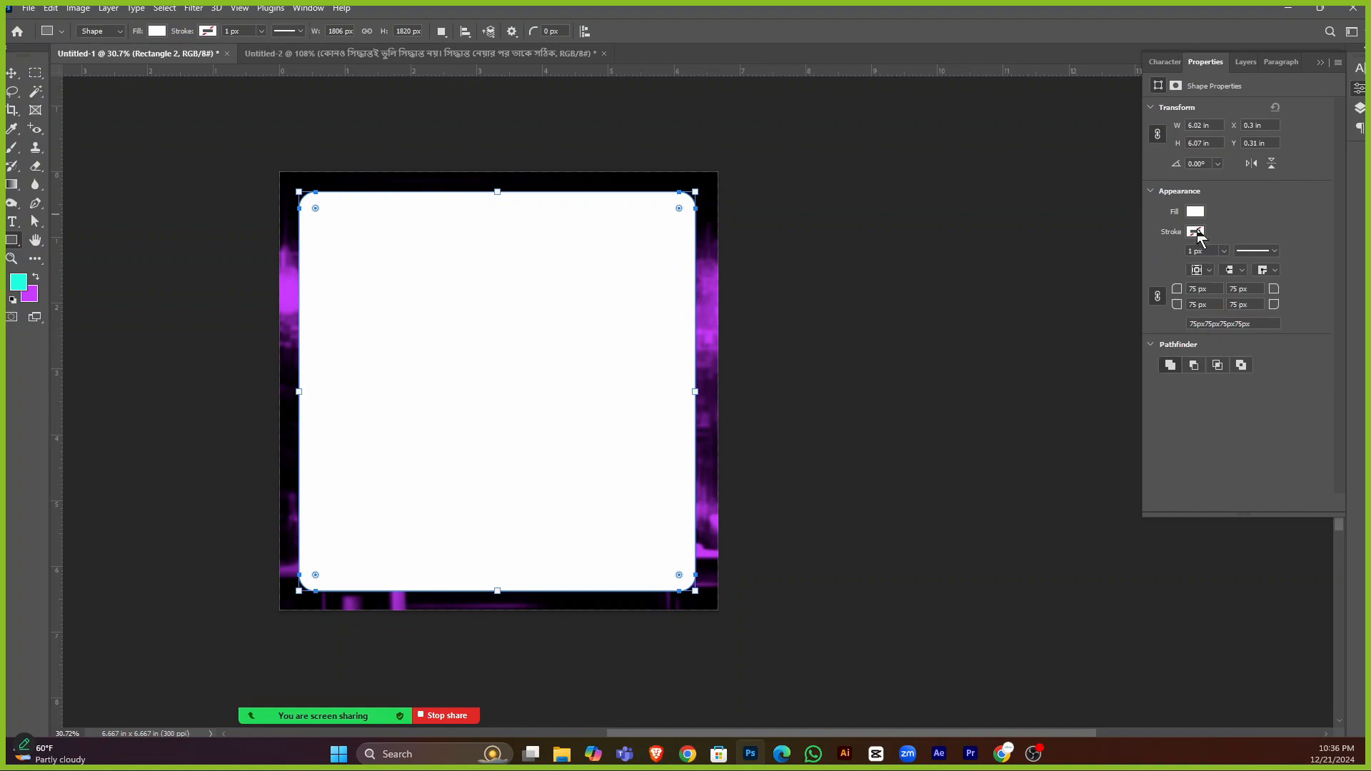
click(1195, 231)
click(1254, 199)
click(1194, 233)
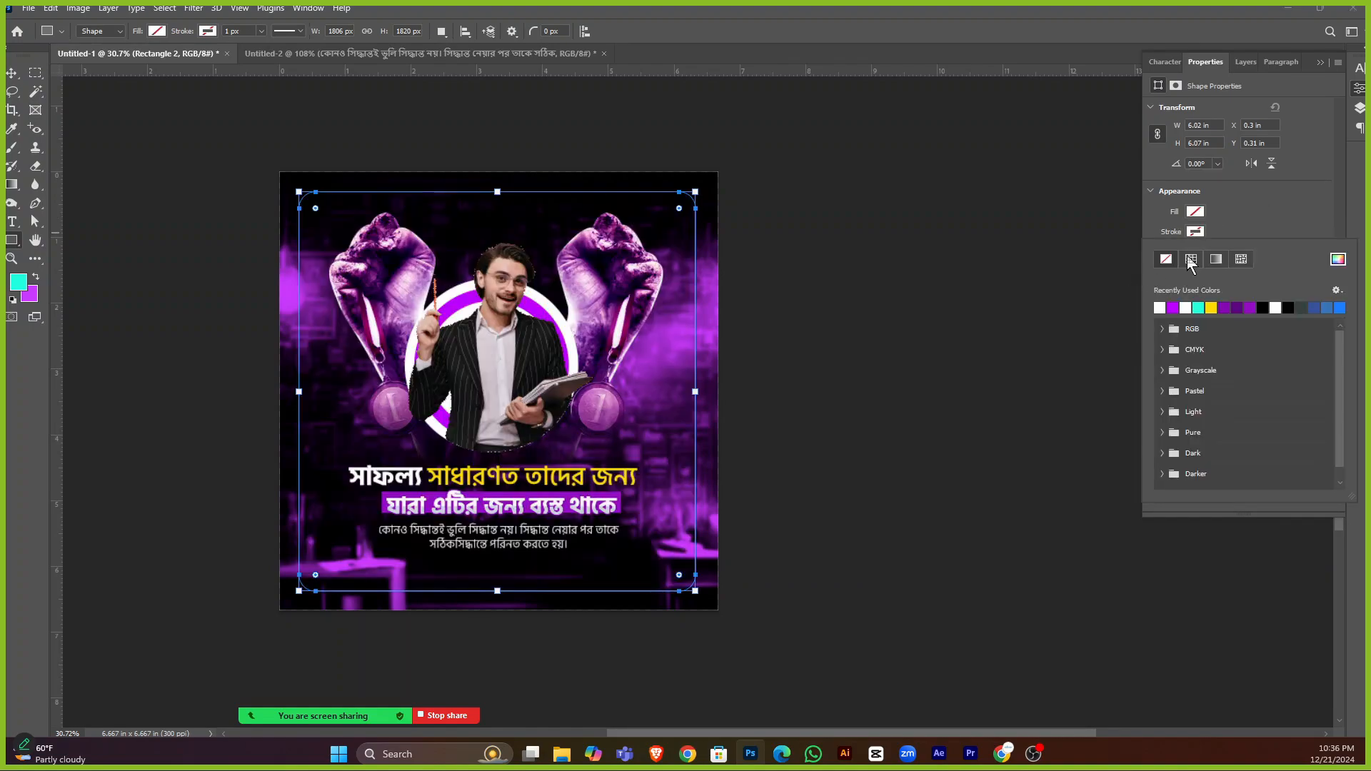
click(1160, 307)
Set the rounded rectangle's stroke to 5 px with the dashed line style and check the border up close.
click(1238, 234)
key(Return)
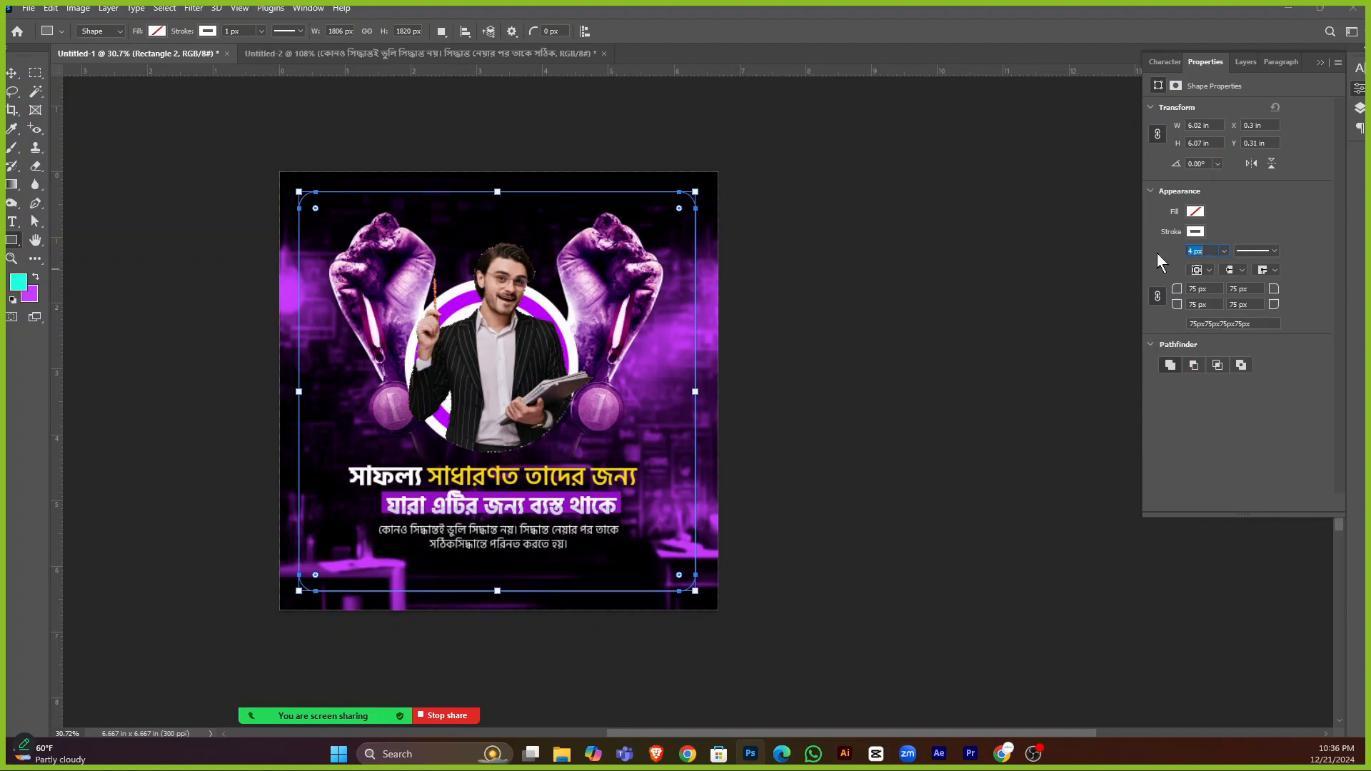
key(Up)
click(1274, 249)
click(1213, 323)
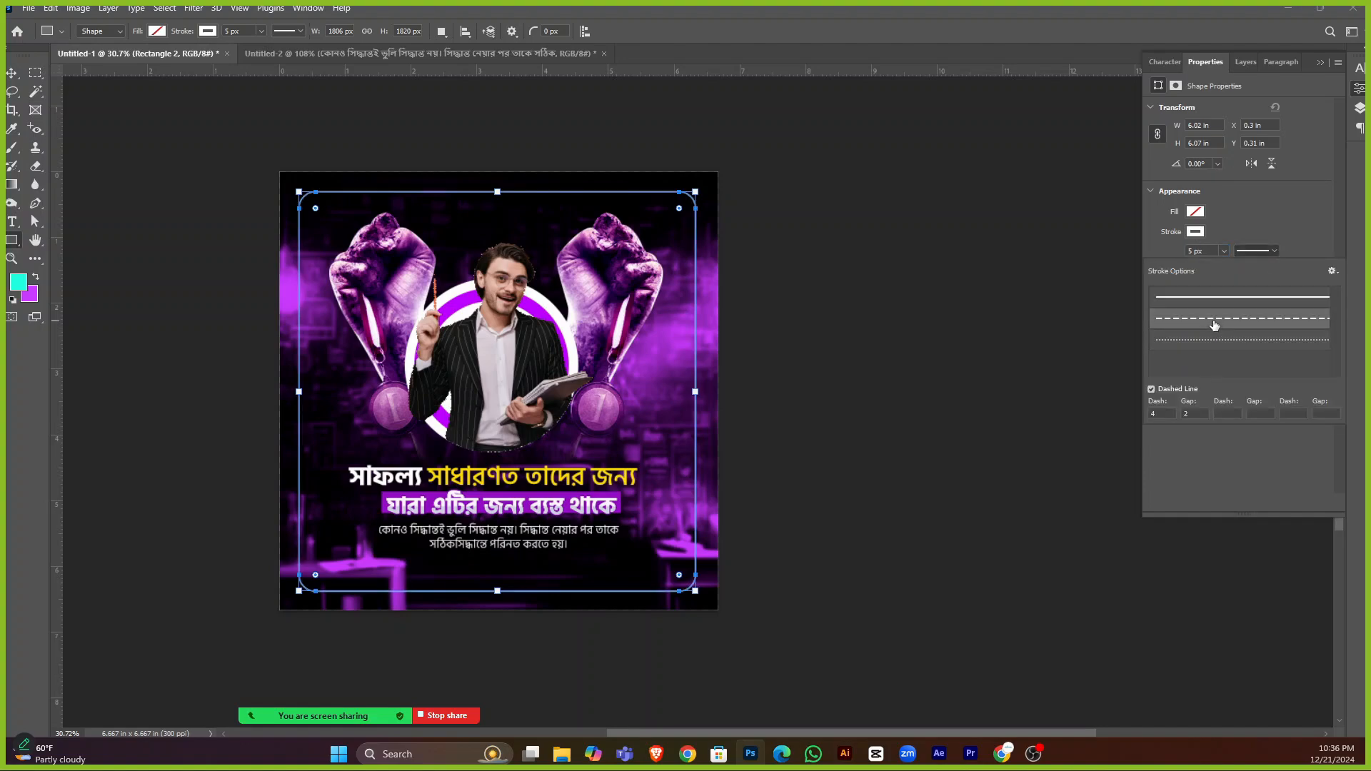
click(1320, 63)
click(11, 73)
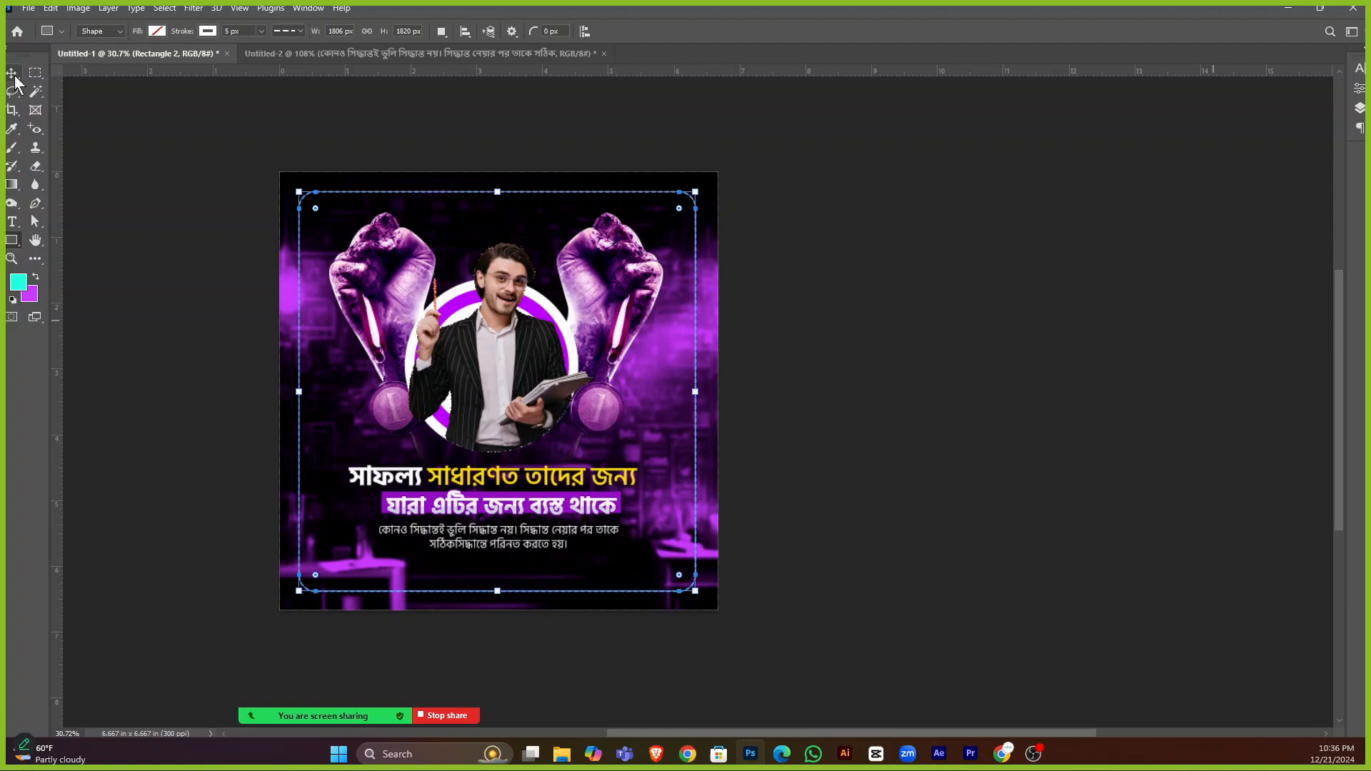
click(114, 426)
scroll(698, 586, up, 4)
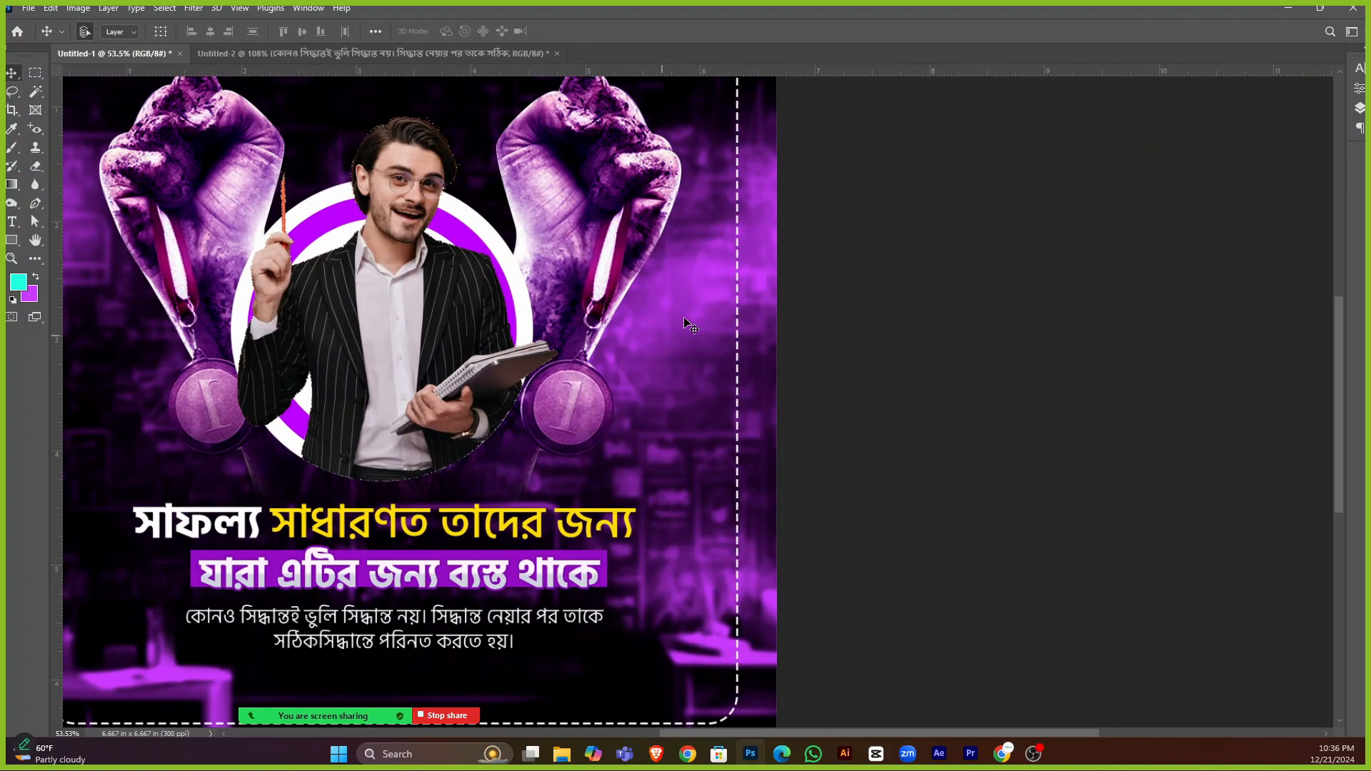
scroll(686, 241, up, 3)
scroll(686, 240, up, 3)
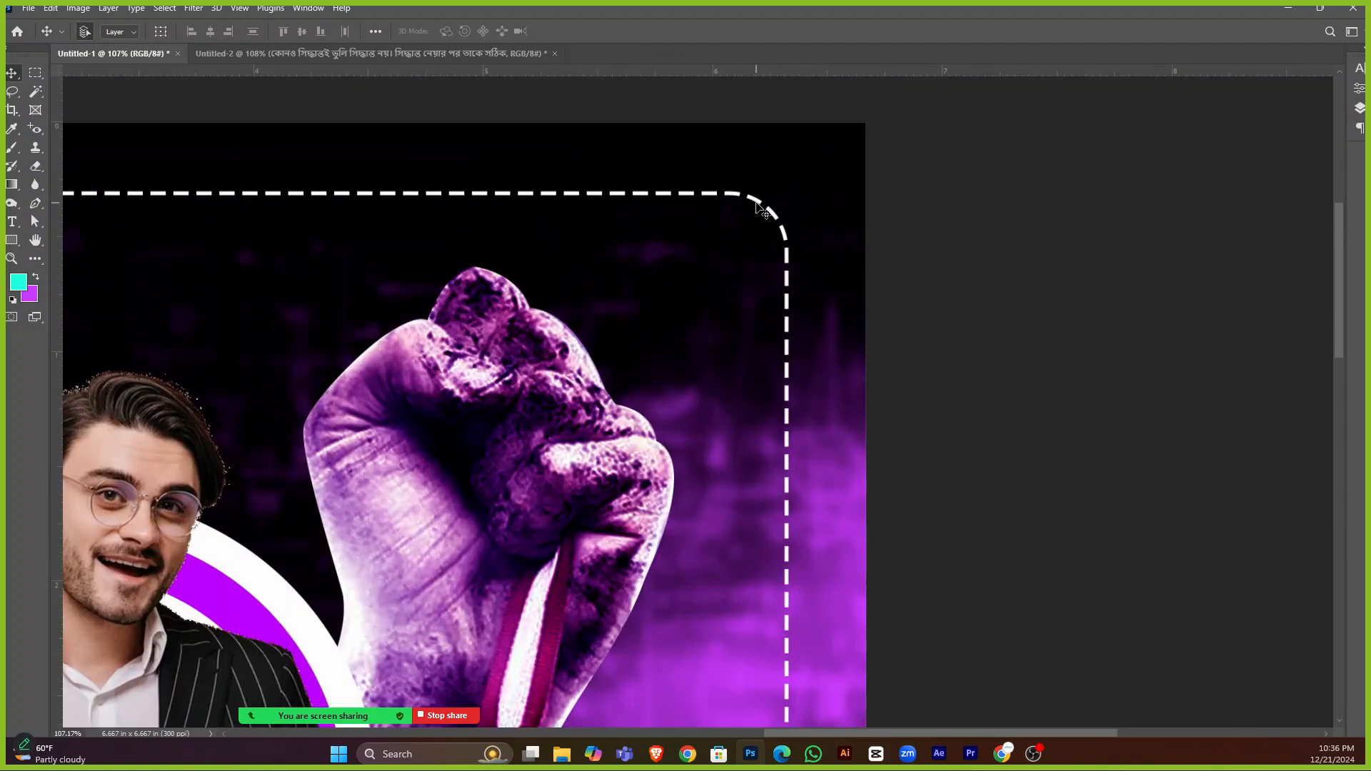
scroll(777, 253, down, 5)
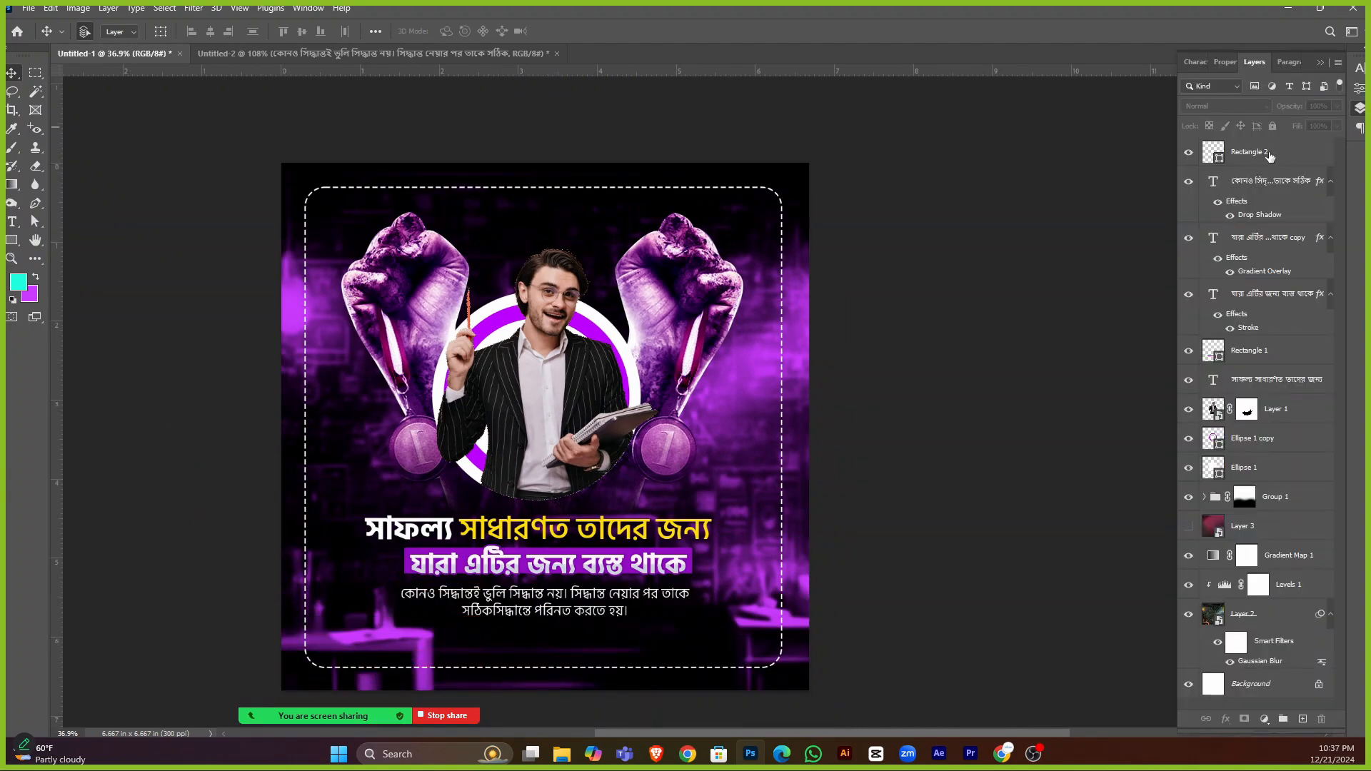
Preview other blend modes on the dashed border, keep it at Normal and lower its opacity to 44%.
click(1269, 155)
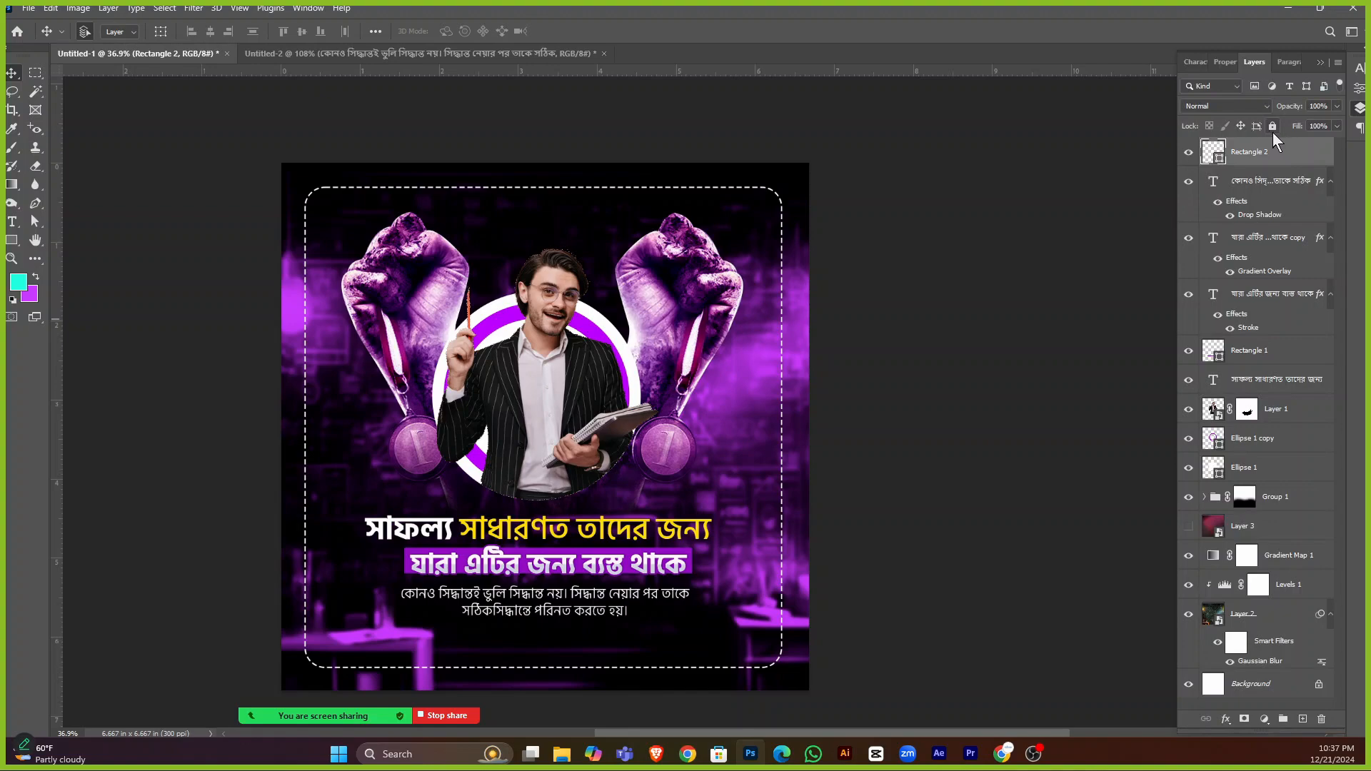
click(1234, 107)
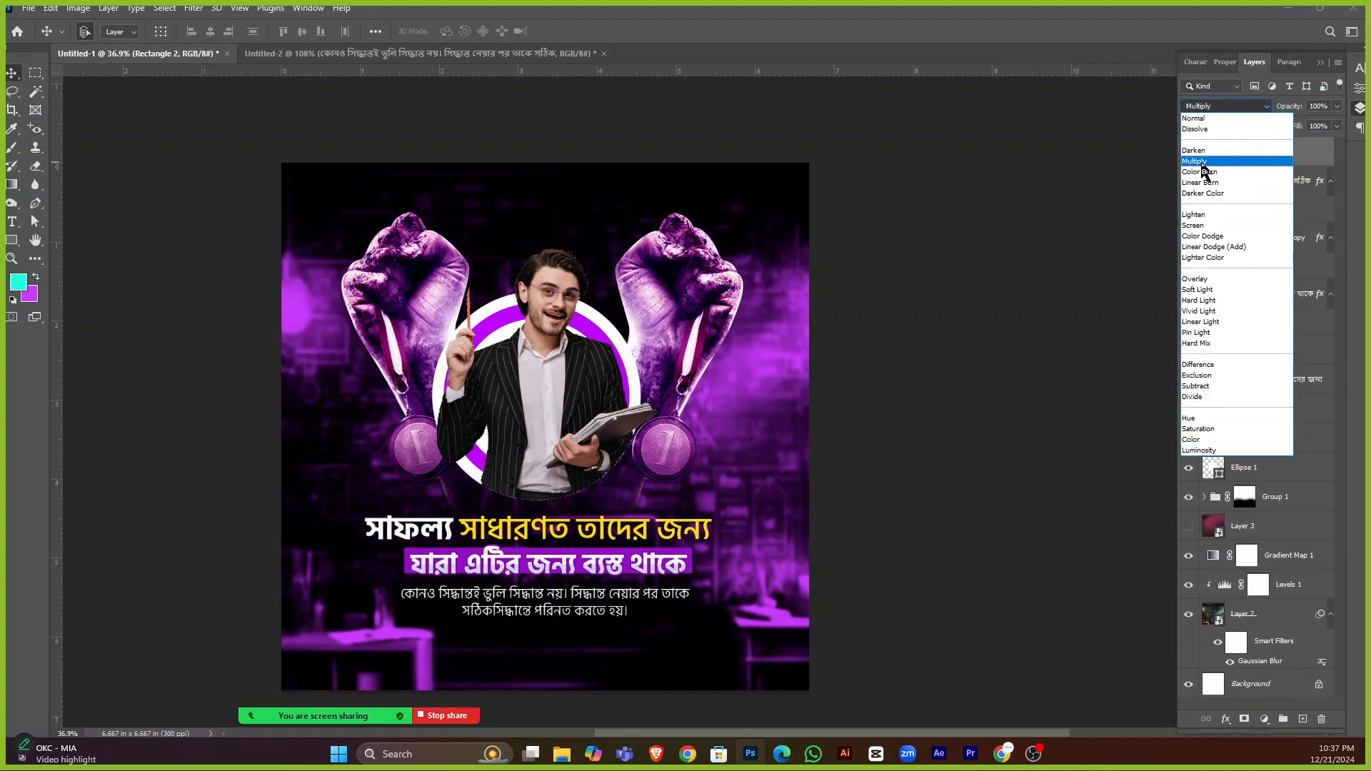
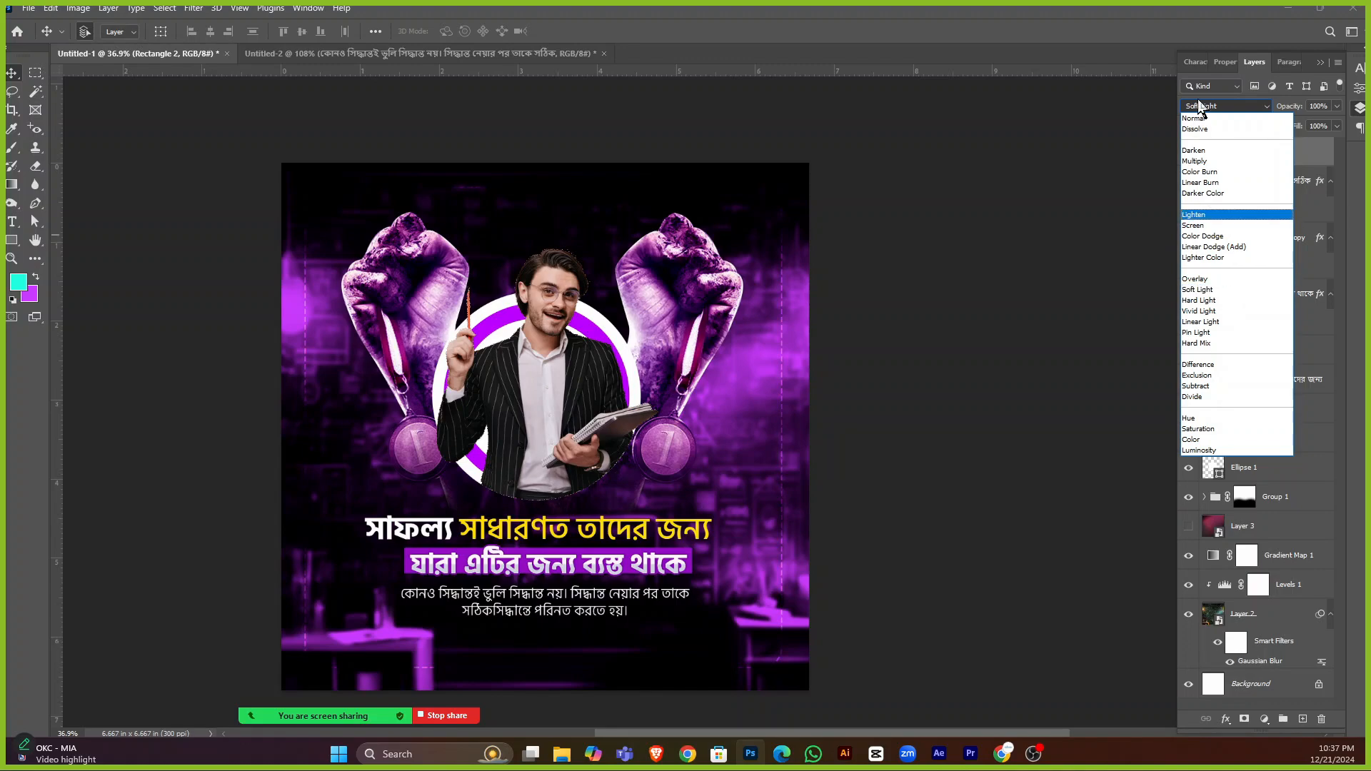
click(1198, 118)
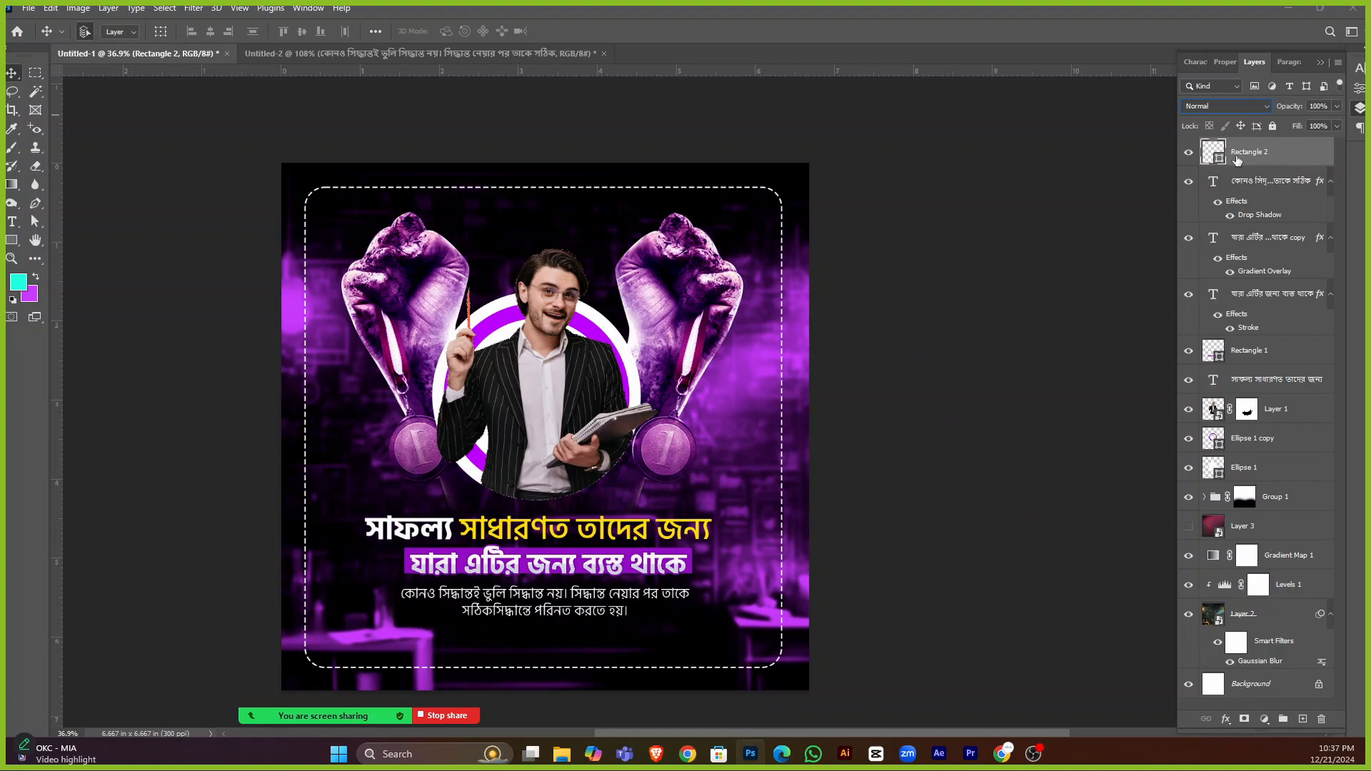
drag(1289, 108, 1288, 108)
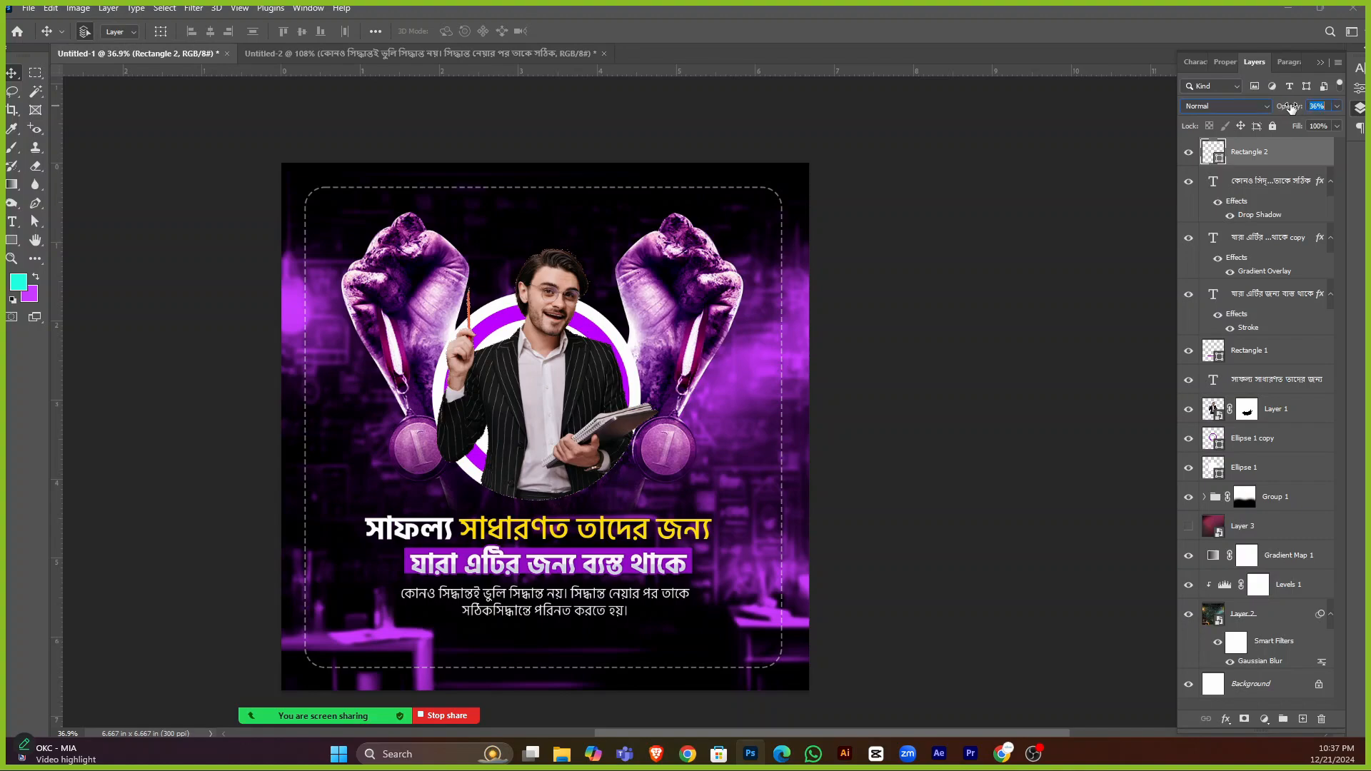
click(1321, 64)
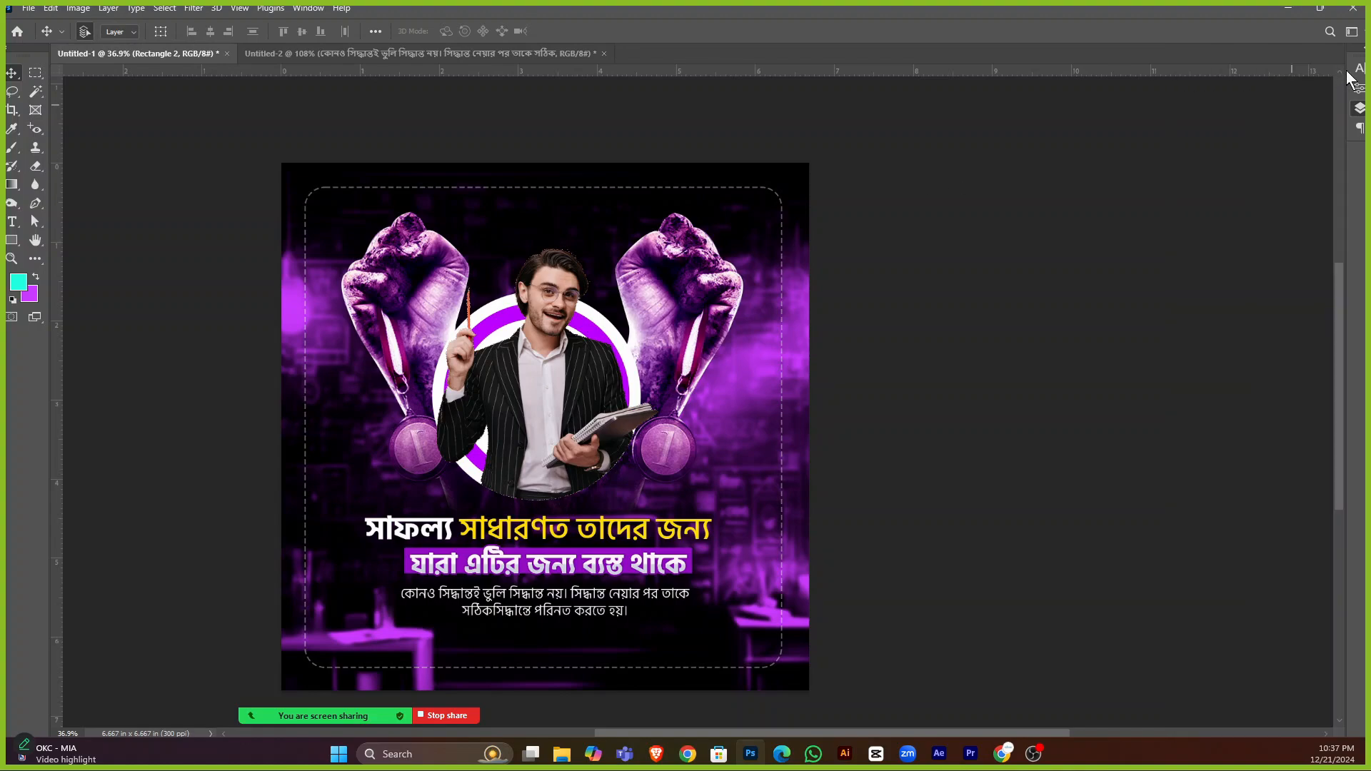
click(1359, 69)
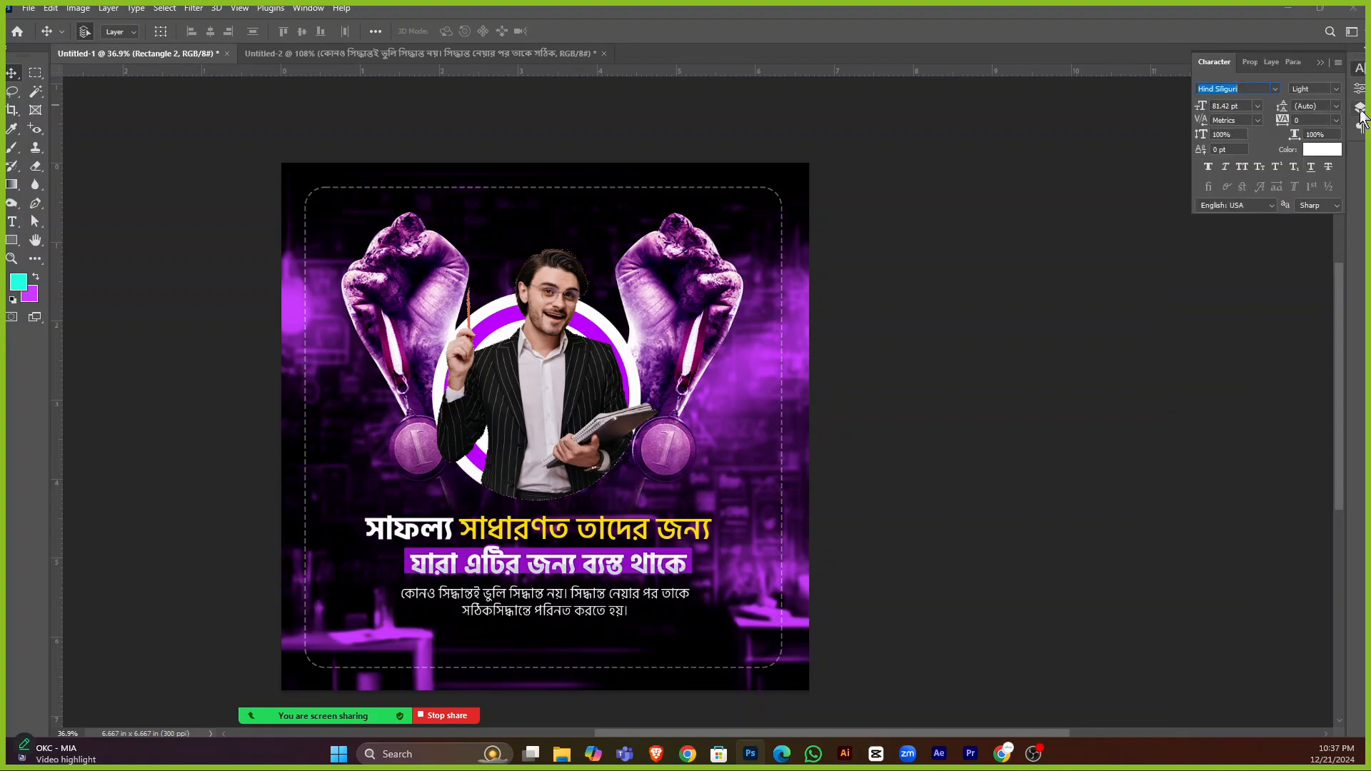
click(1360, 108)
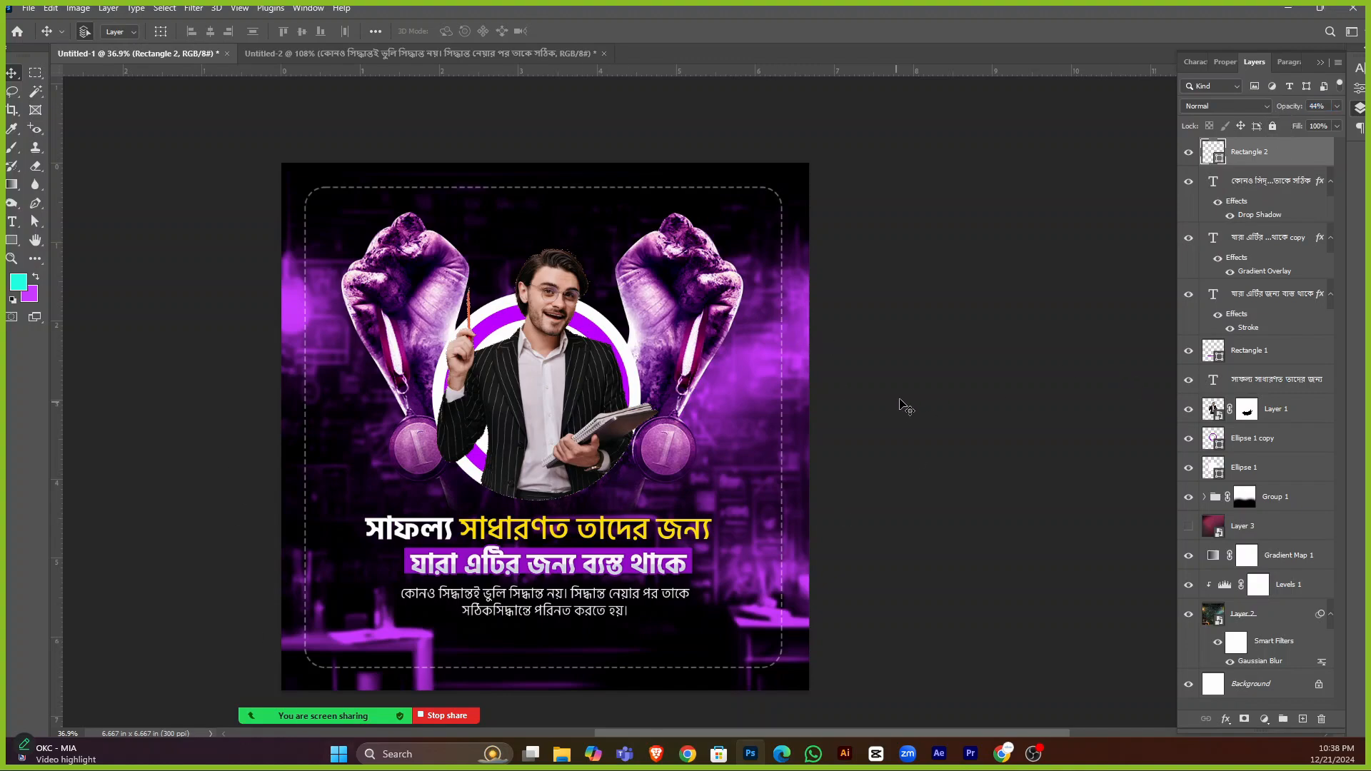
click(906, 404)
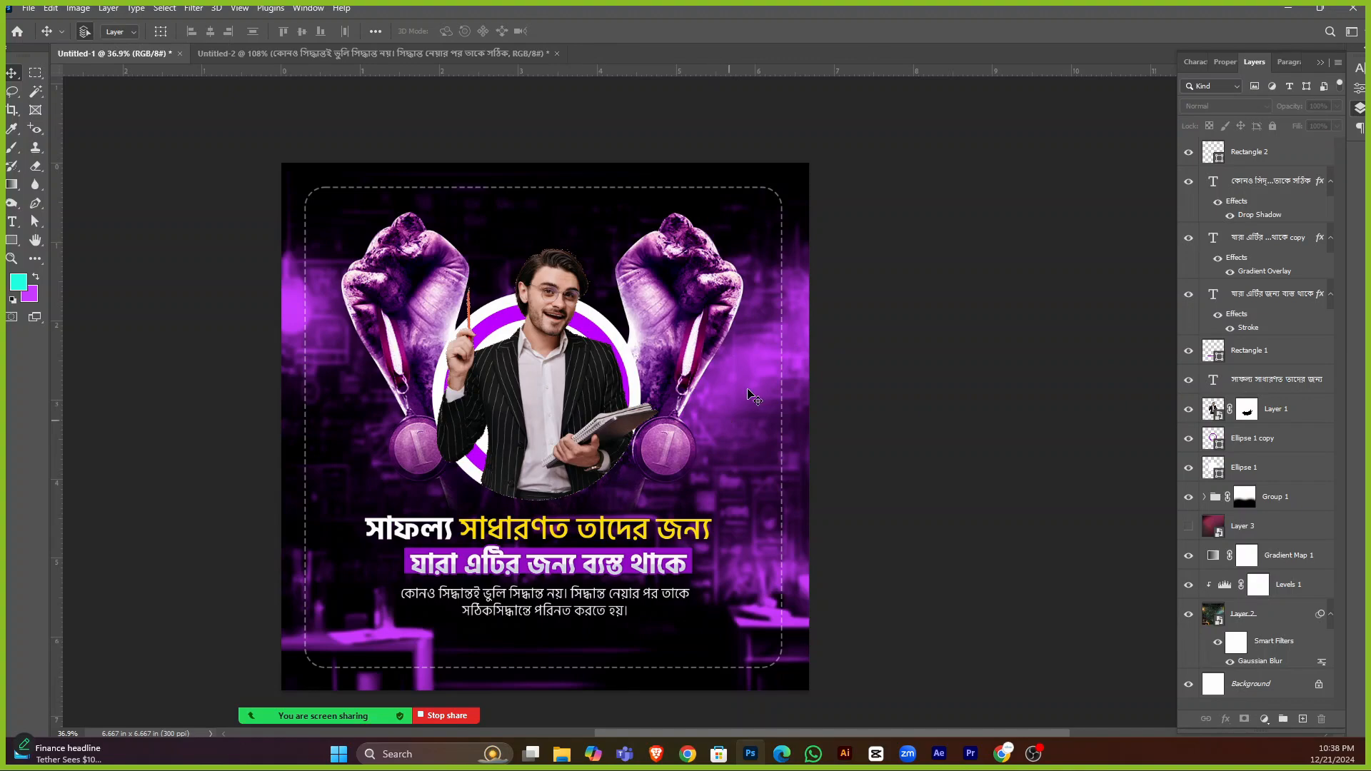
Examine the faded dashed border and the overall poster composition, both as a whole and up close.
click(767, 194)
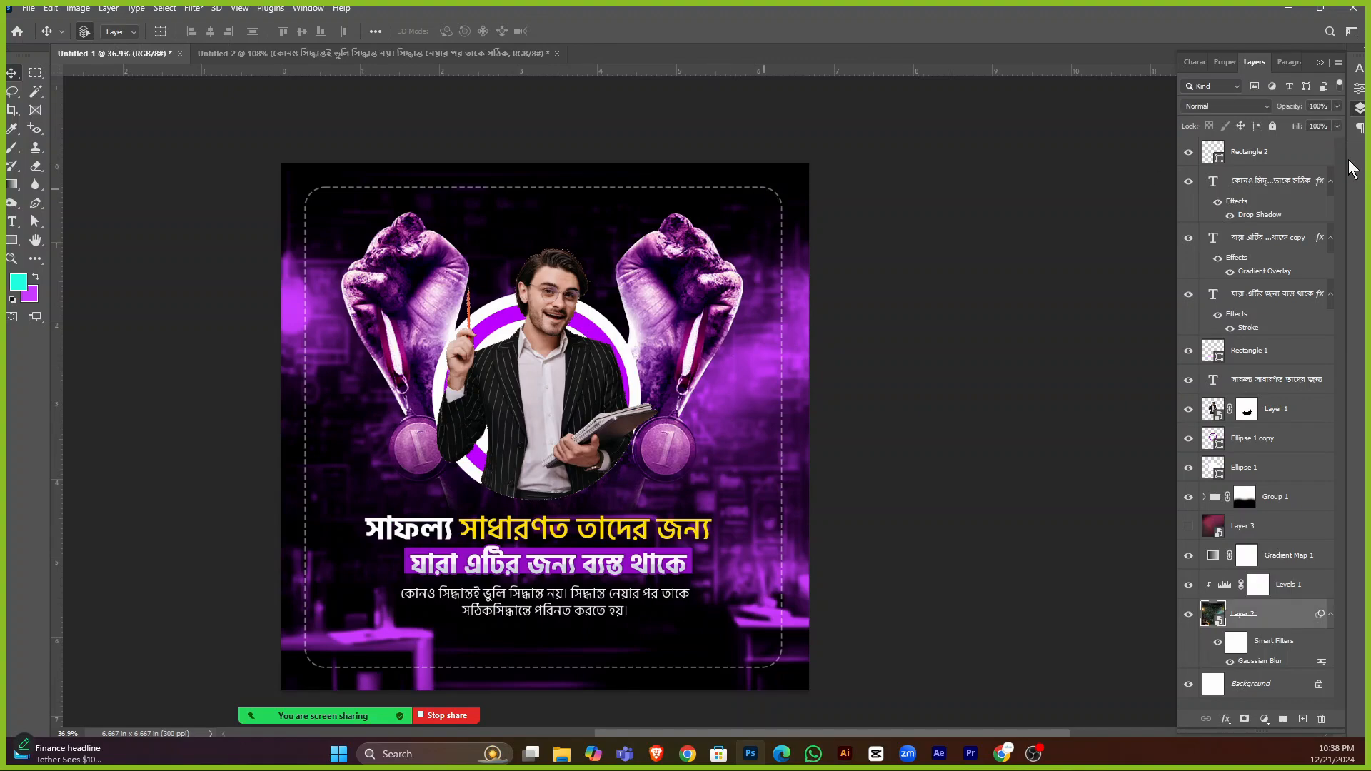
click(1357, 90)
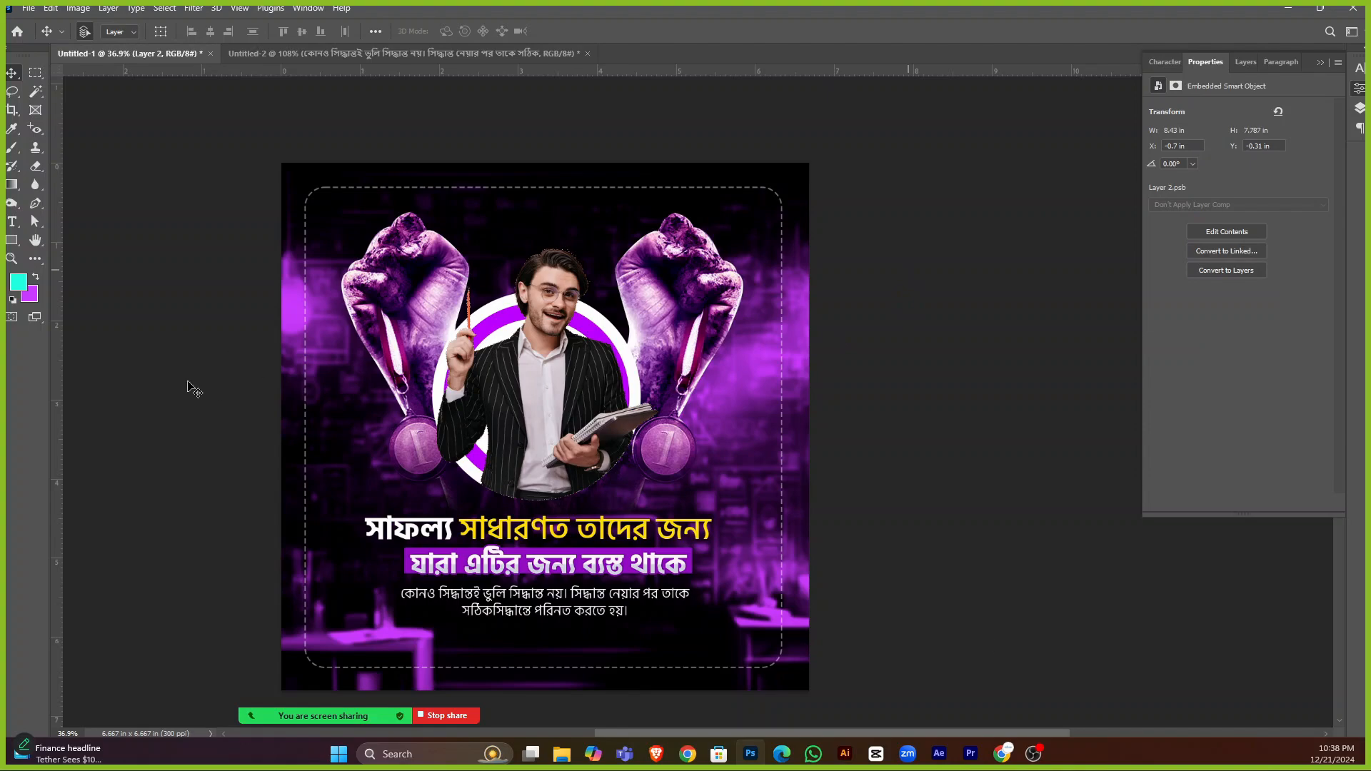
click(936, 334)
click(1319, 65)
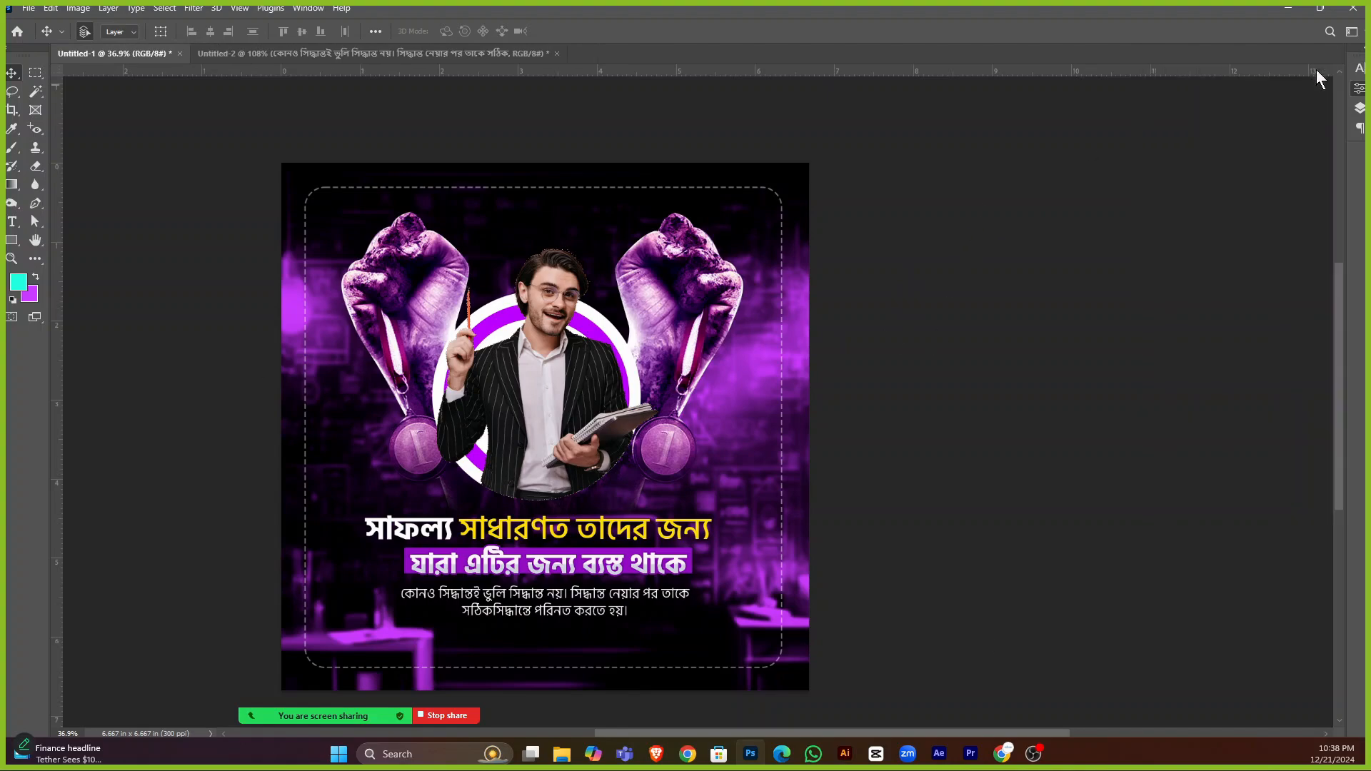
scroll(348, 215, down, 2)
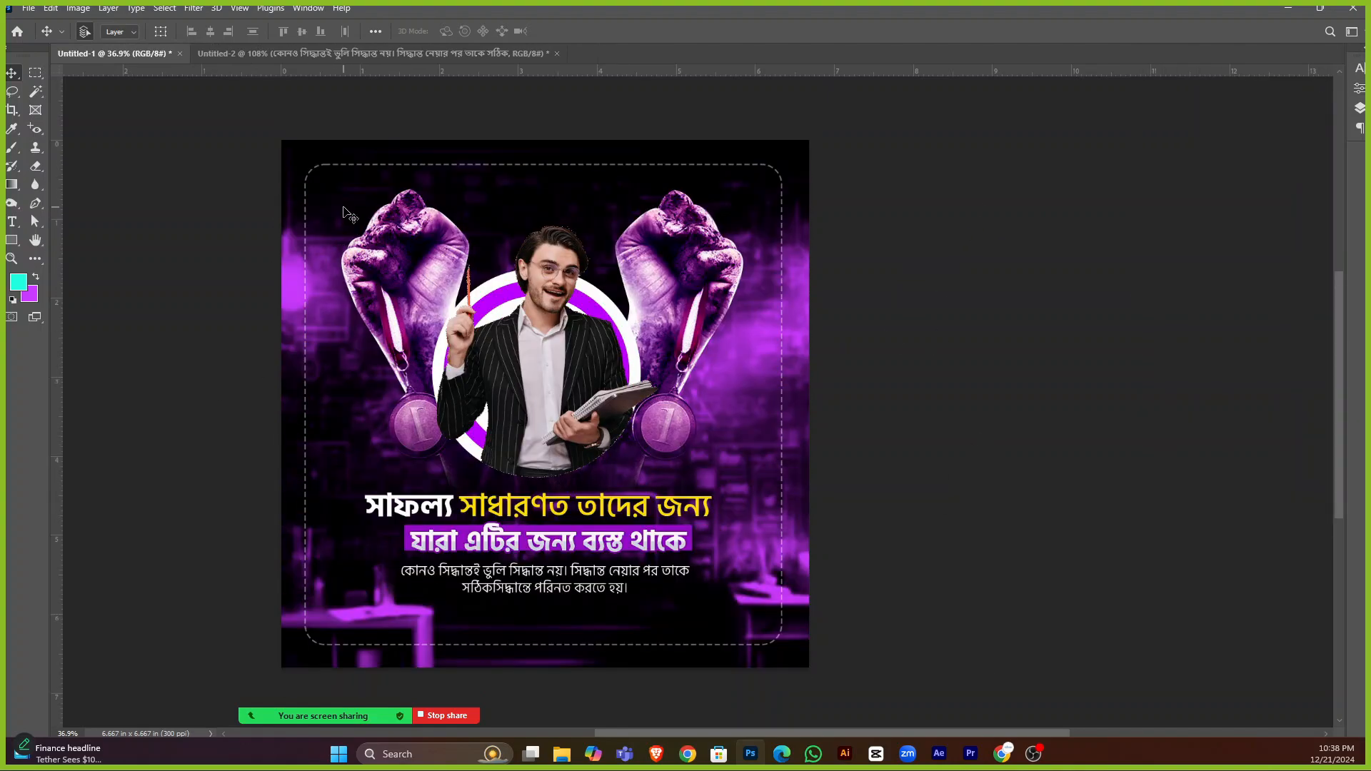
scroll(587, 584, down, 2)
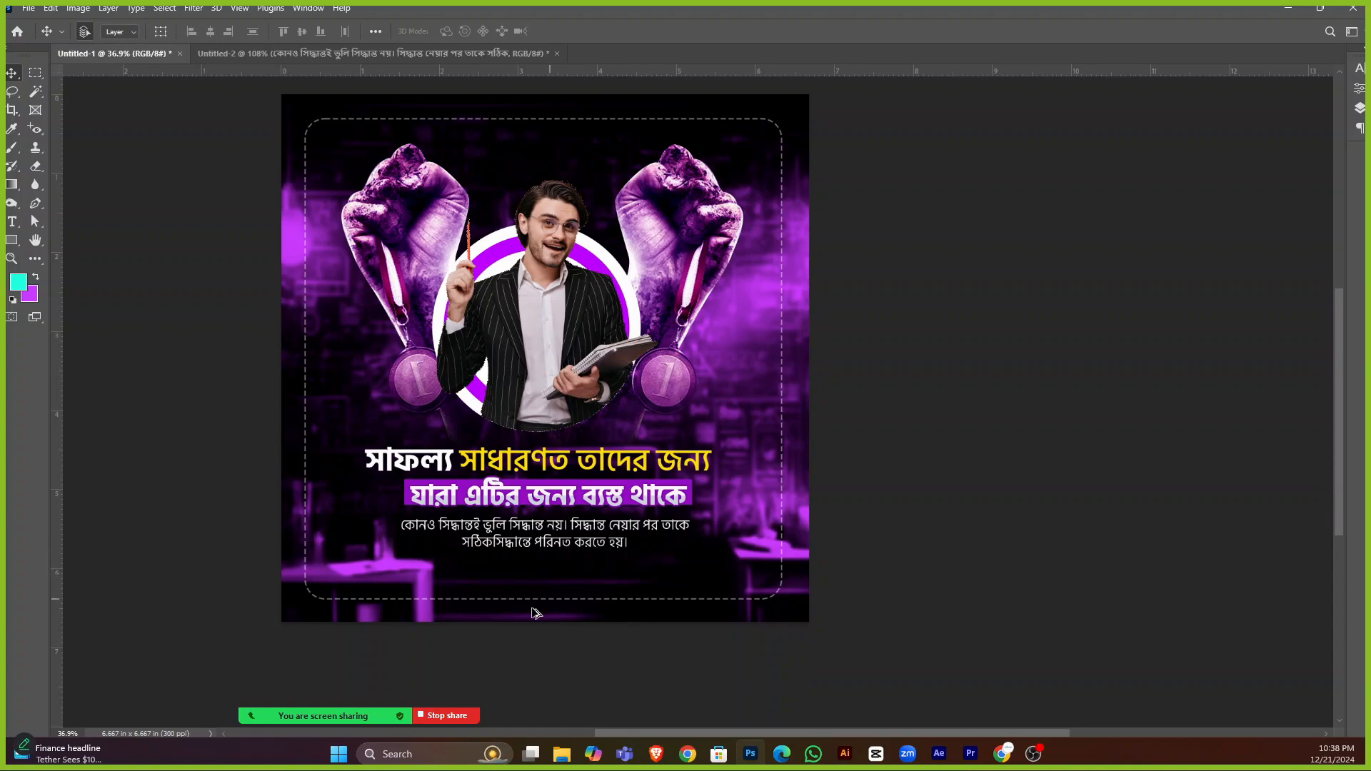
scroll(535, 605, up, 4)
scroll(428, 582, up, 6)
scroll(384, 182, up, 4)
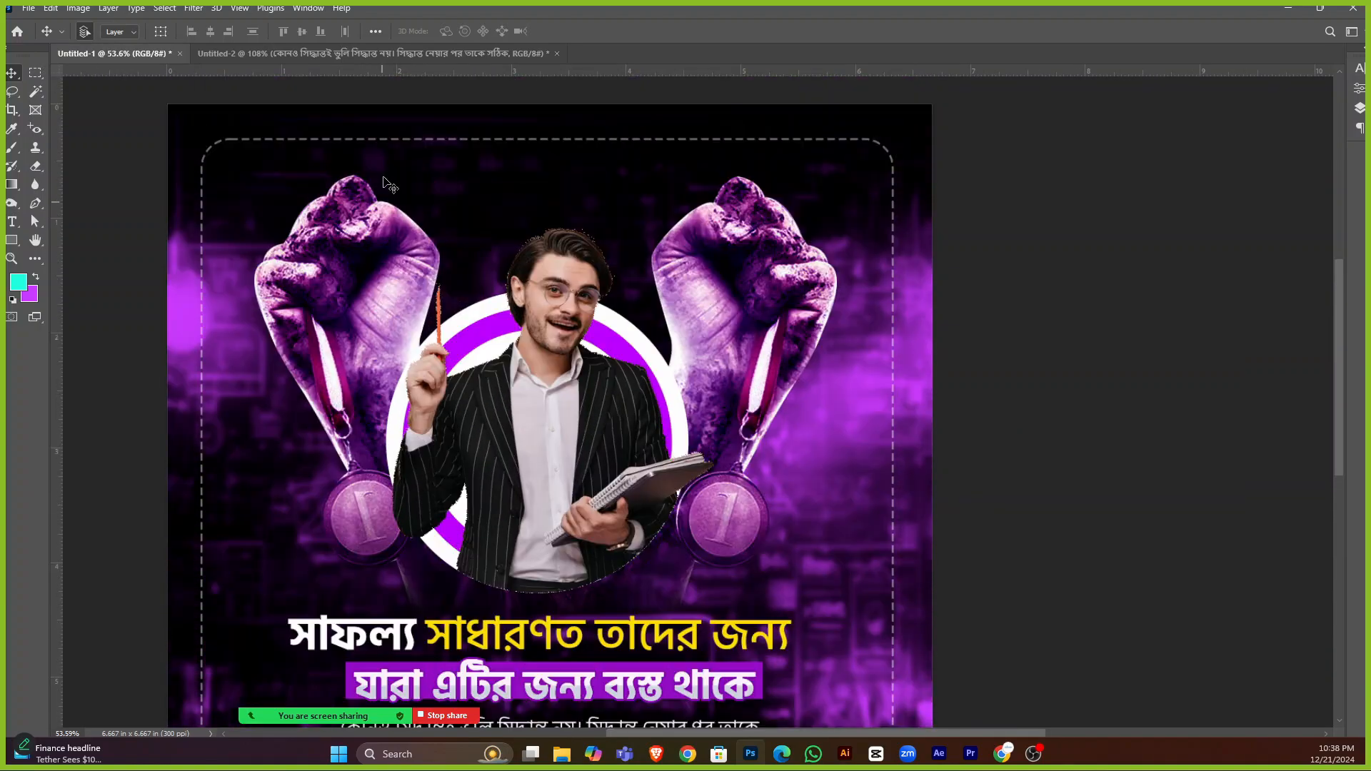
scroll(812, 209, down, 2)
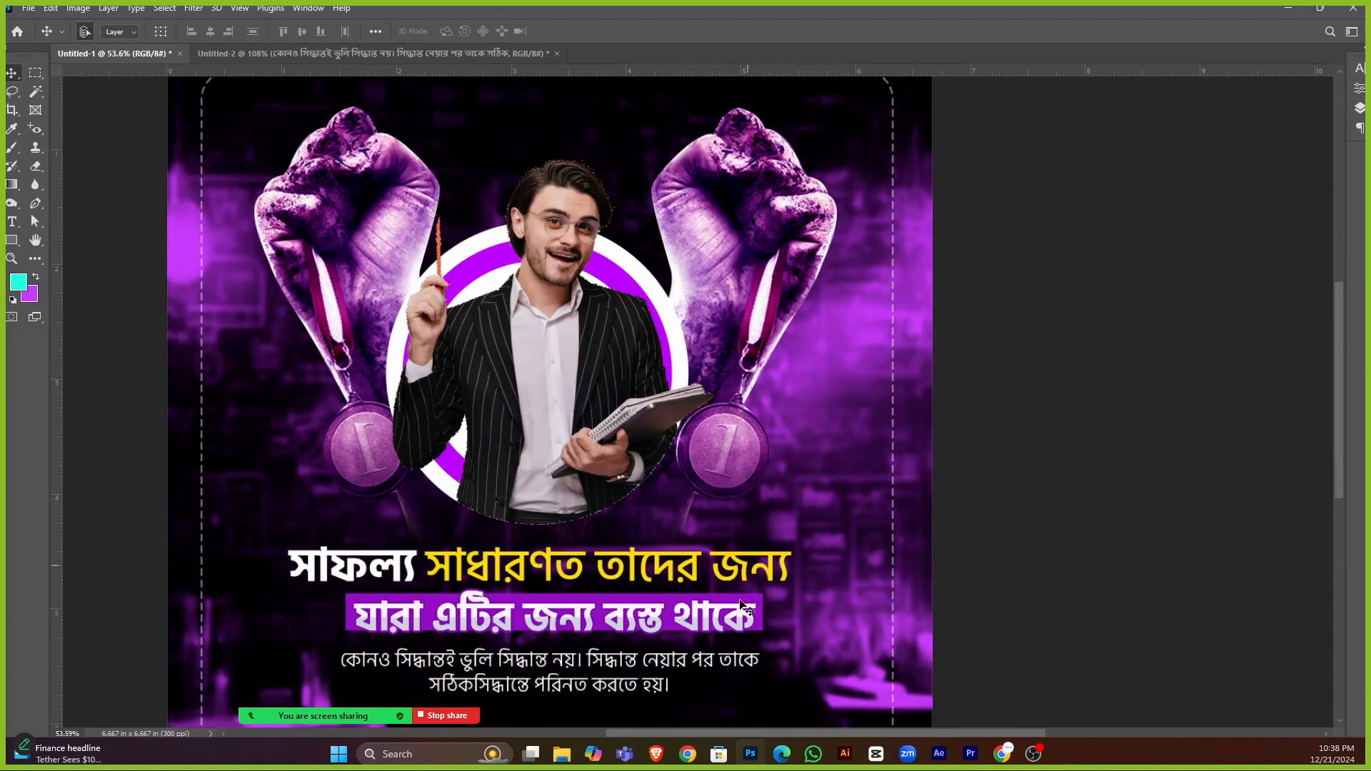
Select the man's layer, Layer 1, and rasterize it.
click(560, 257)
scroll(635, 344, down, 2)
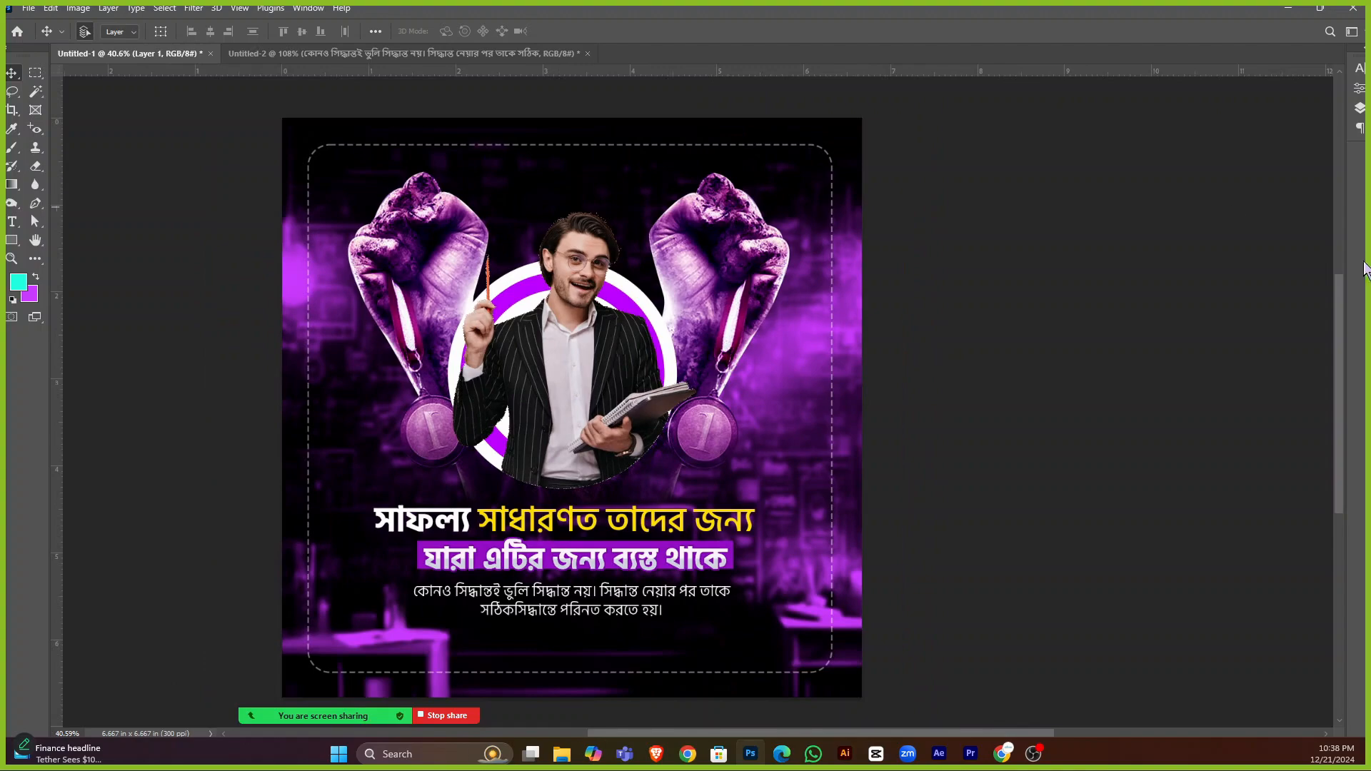
key(F7)
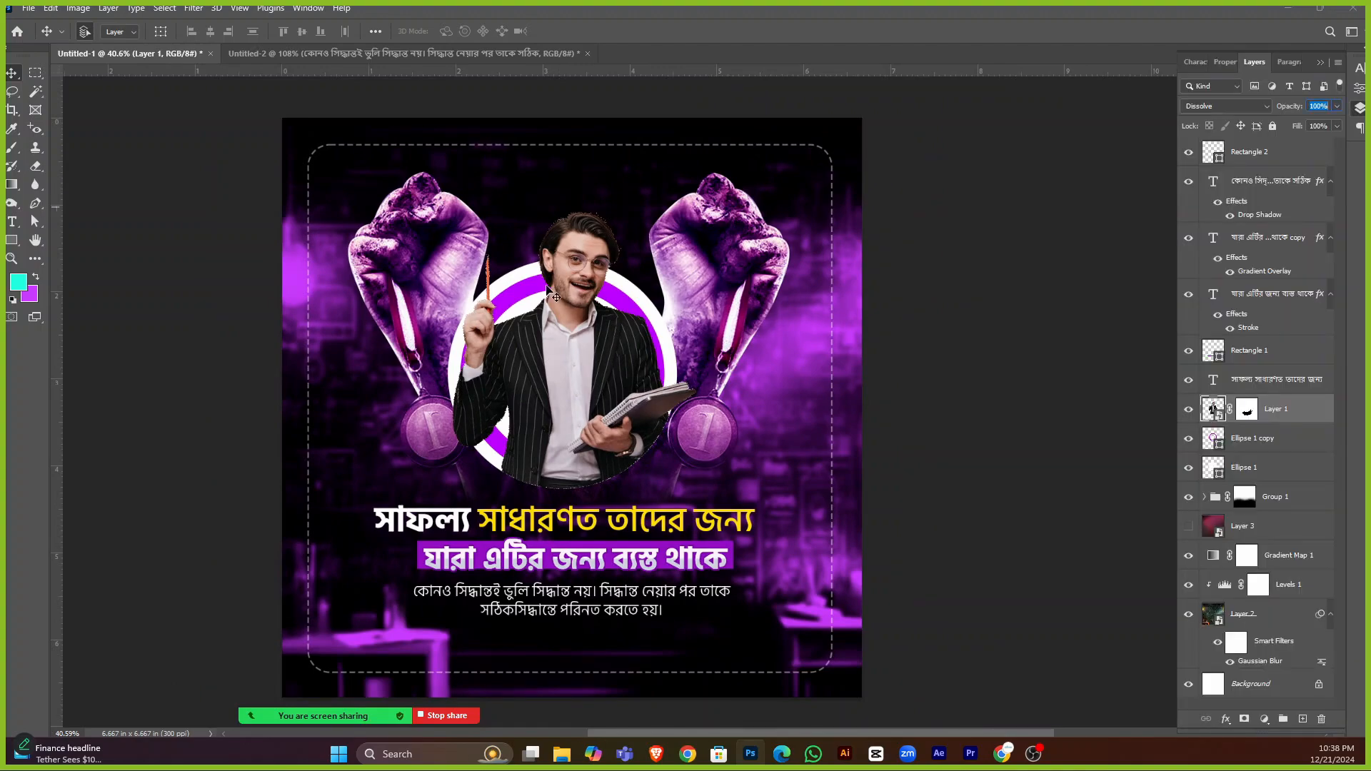
right_click(1285, 415)
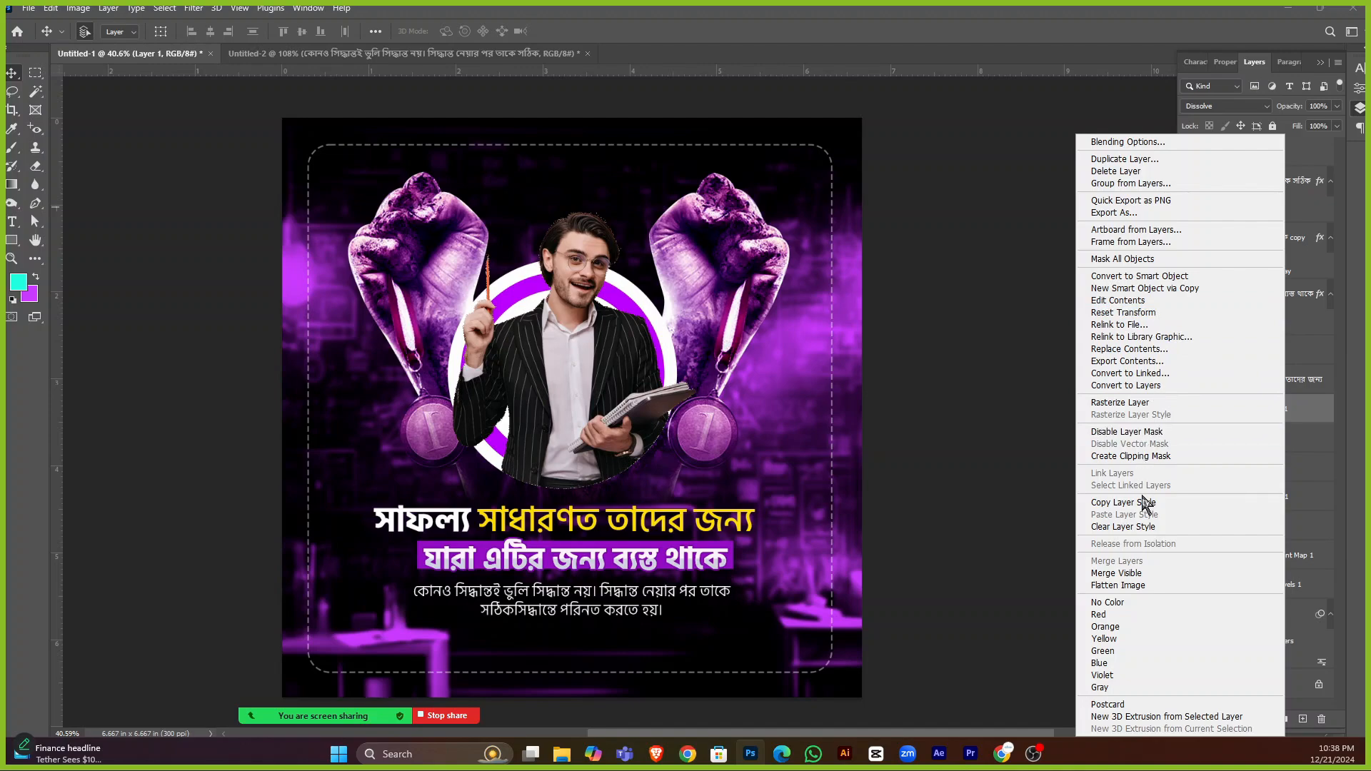
click(1297, 418)
right_click(1313, 416)
click(1179, 404)
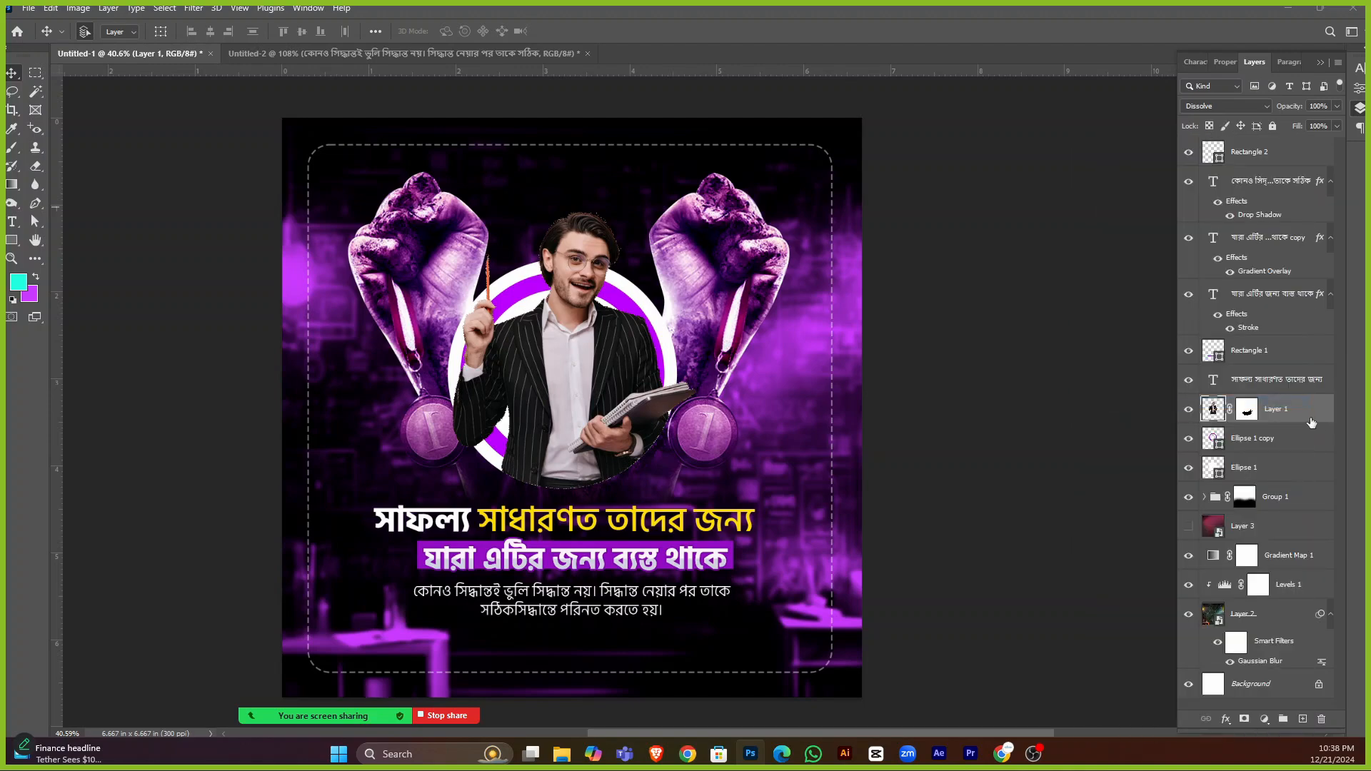
Convert the man's layer, Layer 1, to a smart object and apply a Black & White adjustment with the Default preset.
right_click(1312, 423)
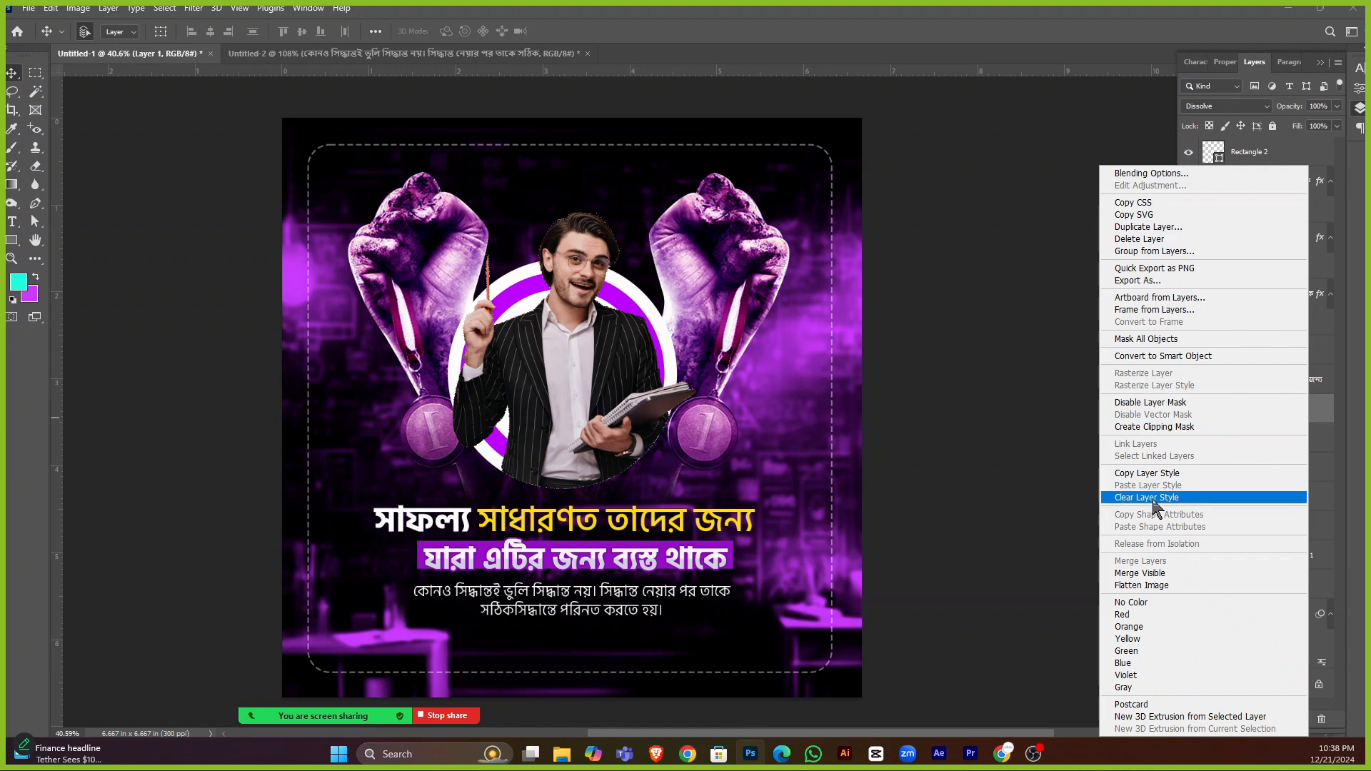
click(1170, 356)
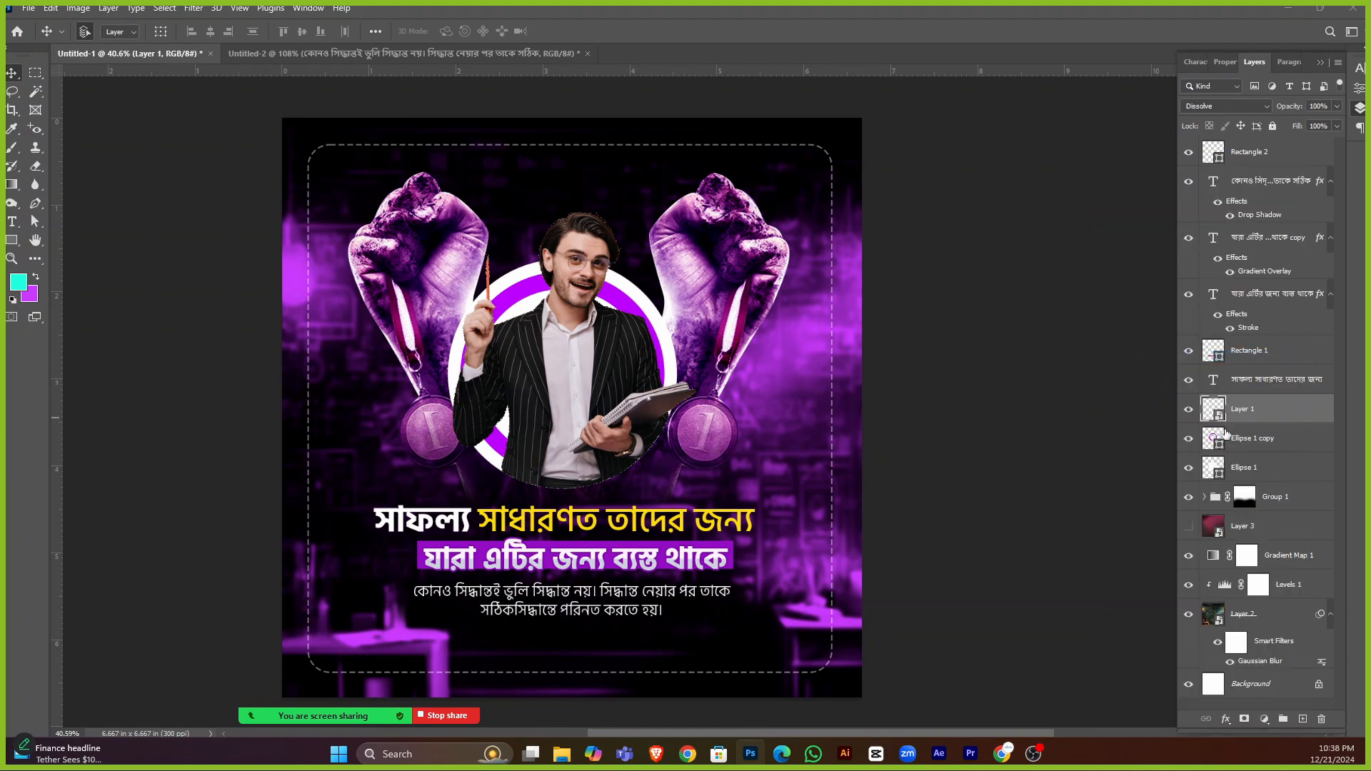
click(78, 8)
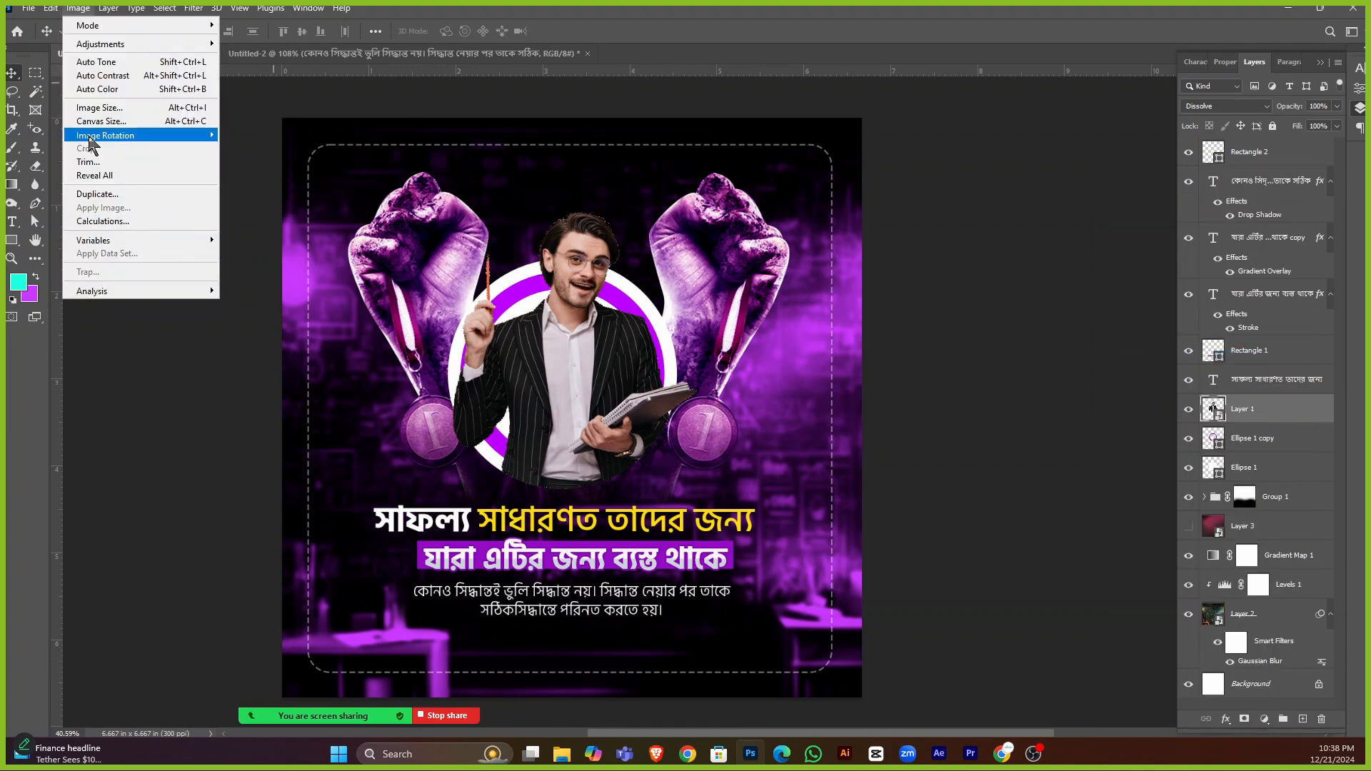
mouse_move(140, 45)
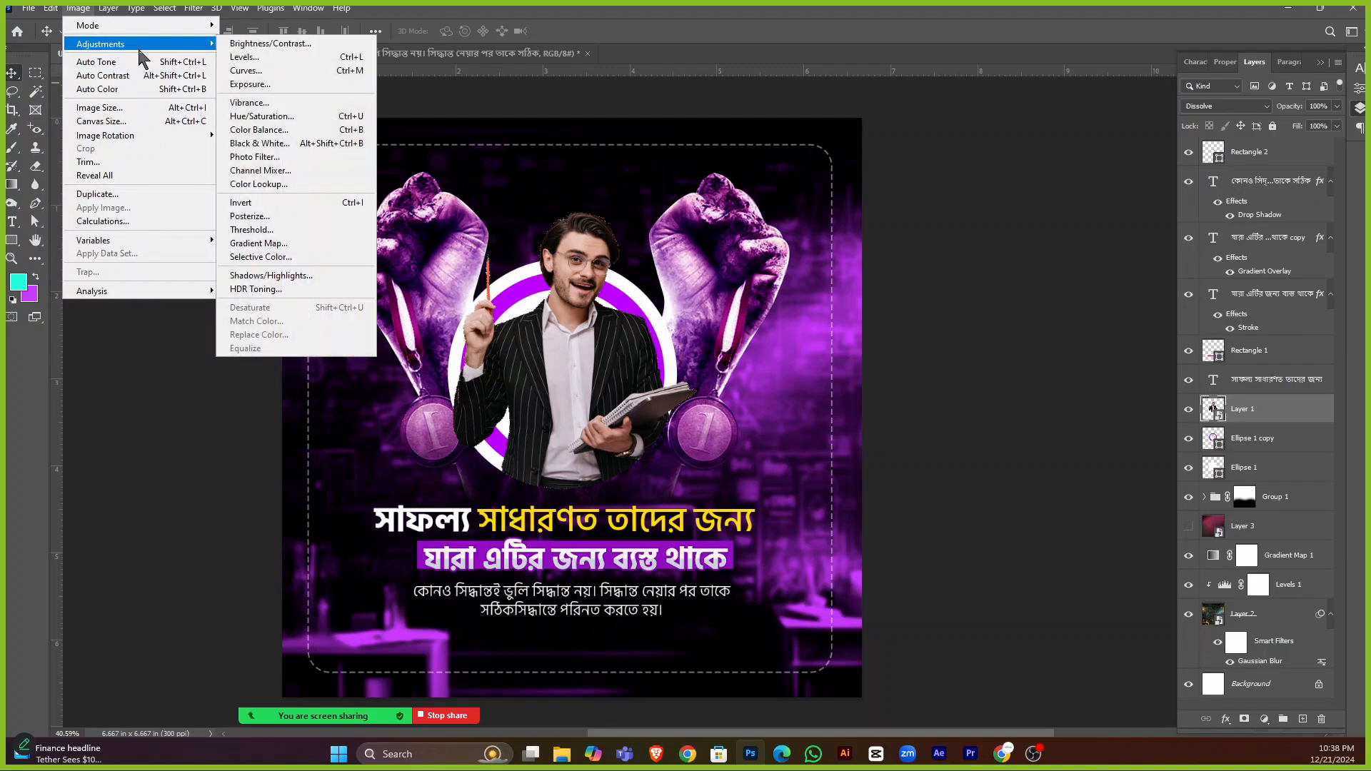
click(278, 148)
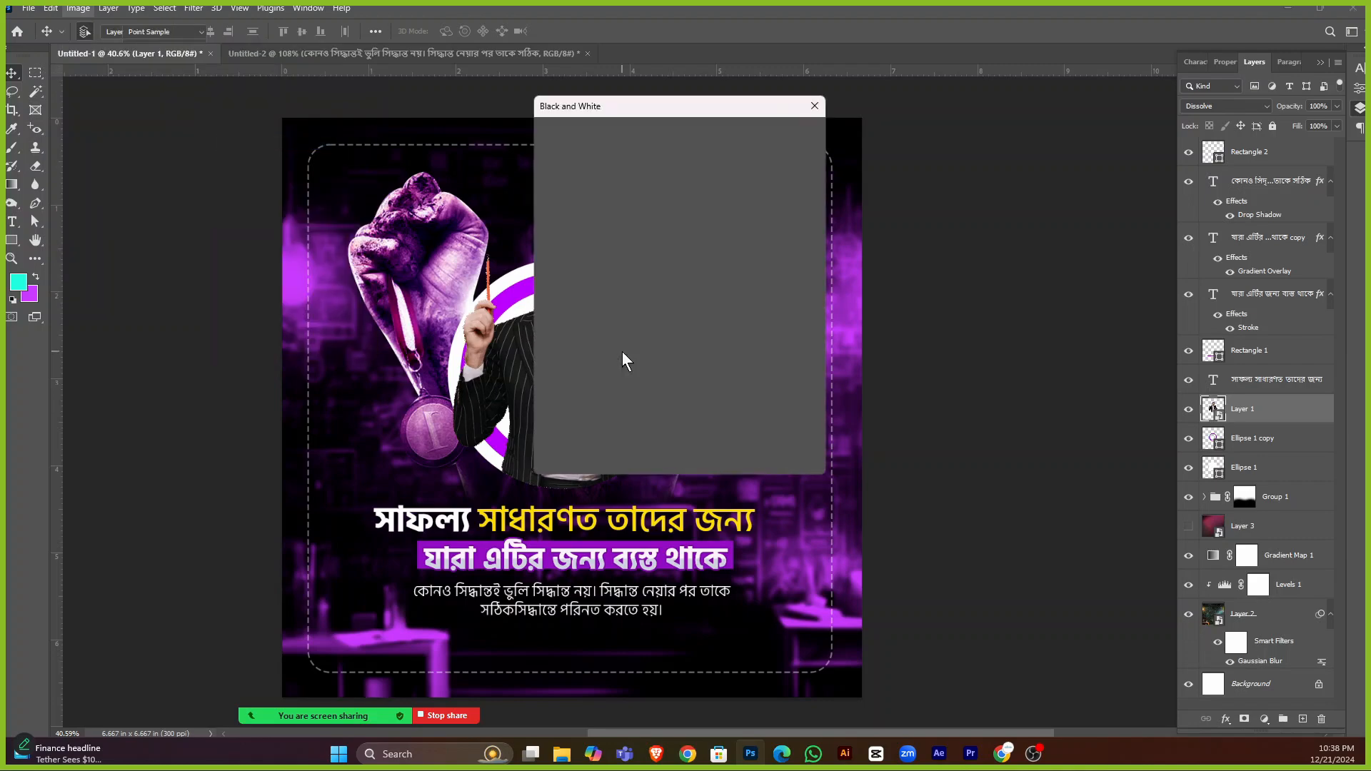
drag(696, 105, 1054, 185)
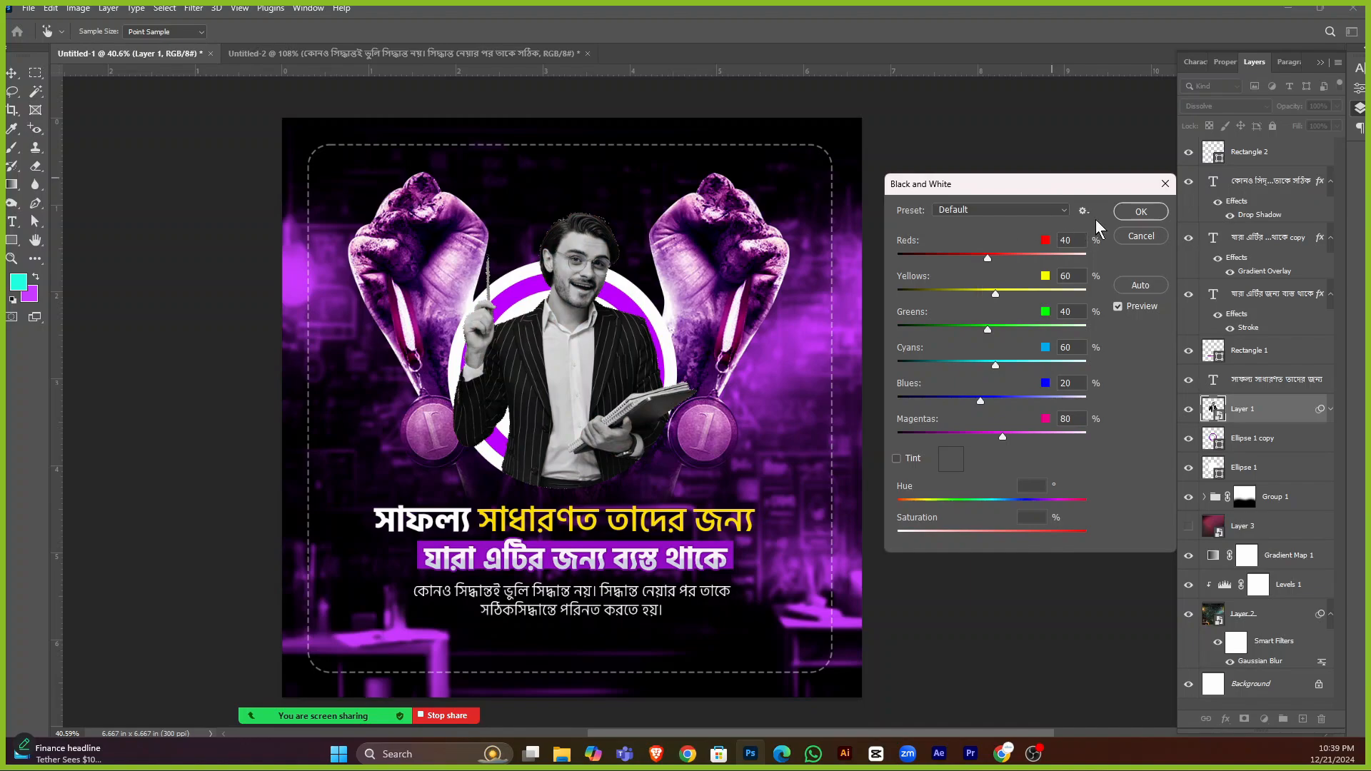
click(1140, 212)
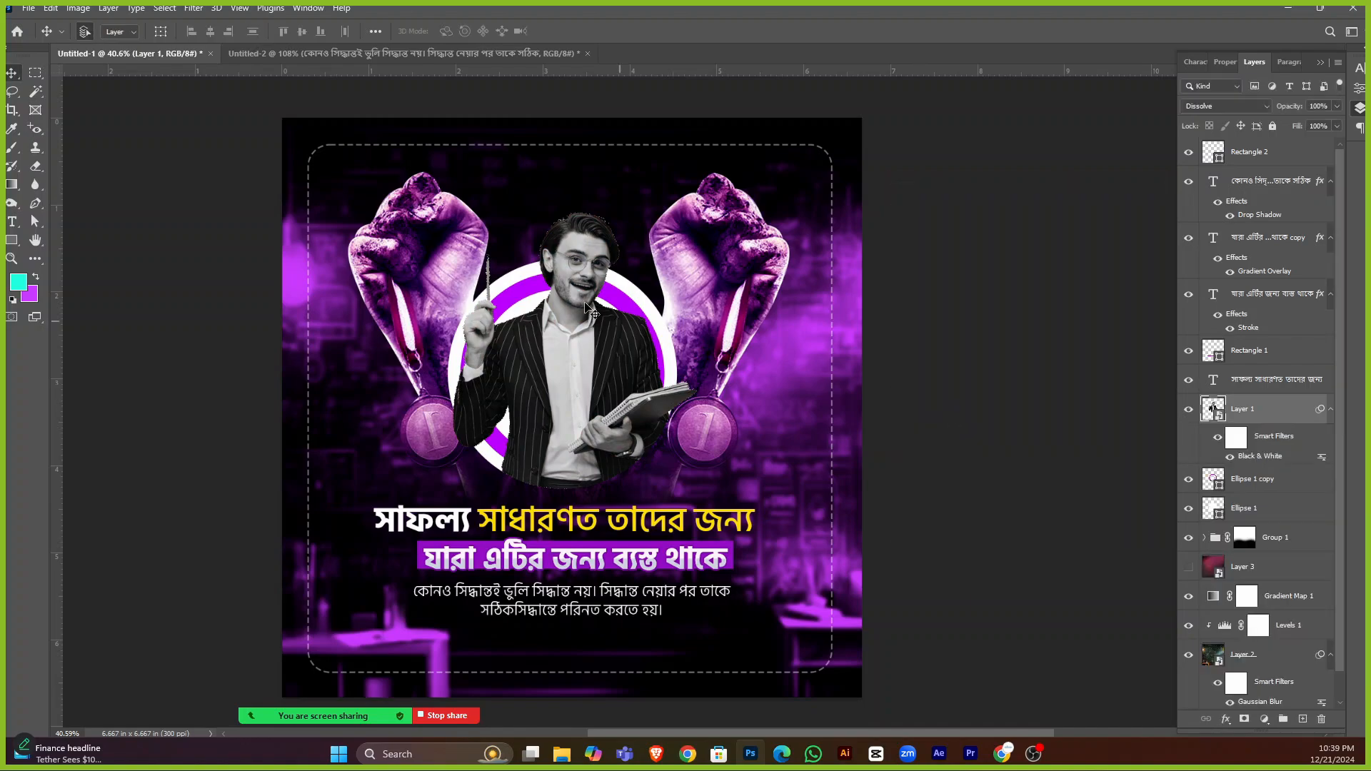
Add a new empty layer directly above the man's Layer 1 and activate the Mixer Brush for retouching his face.
scroll(574, 304, up, 2)
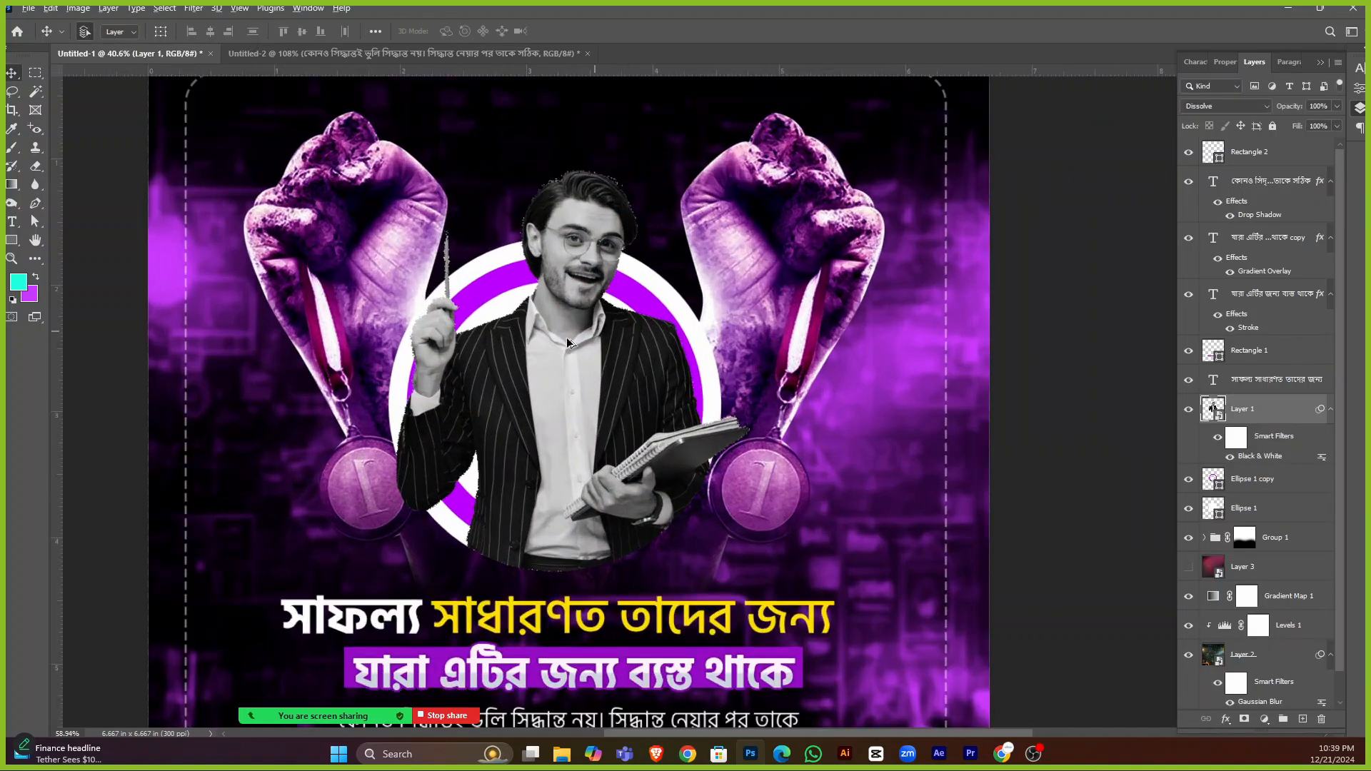
scroll(563, 257, up, 5)
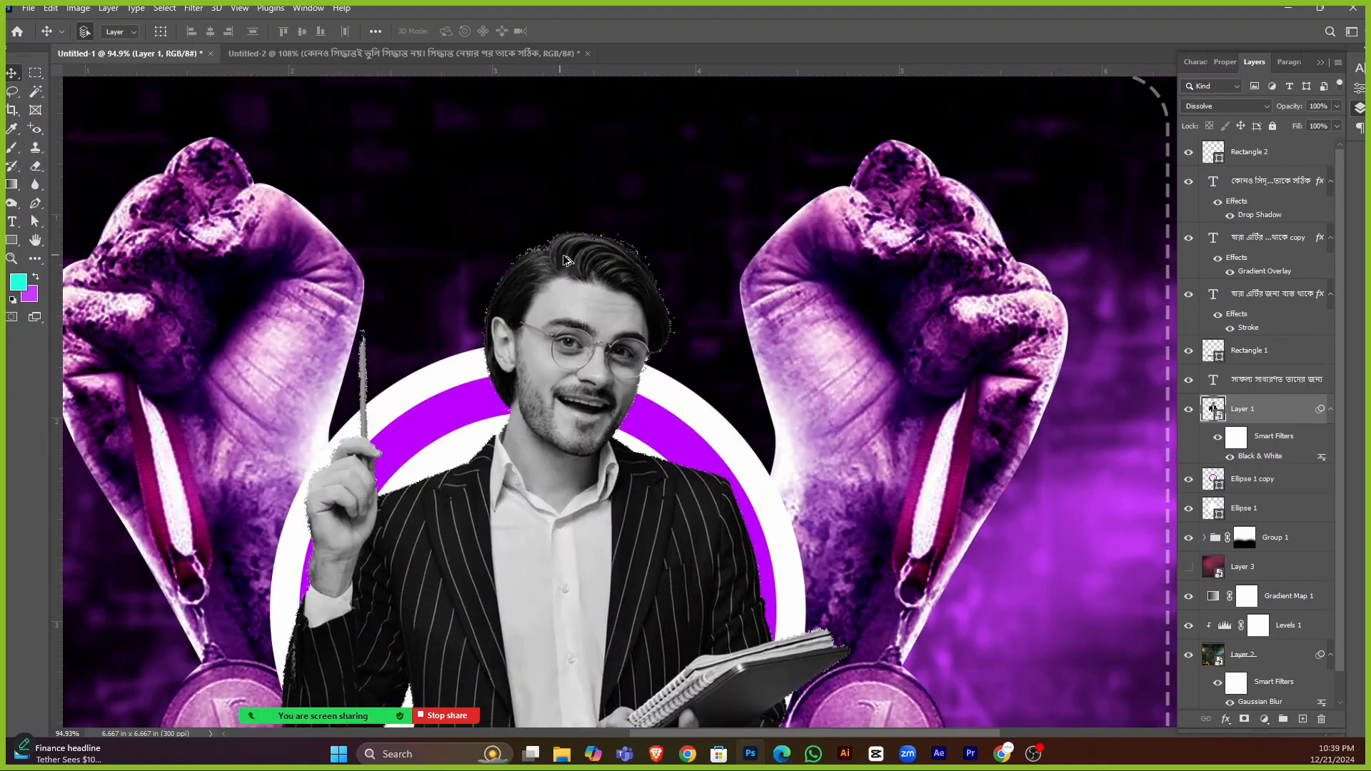
scroll(576, 307, up, 4)
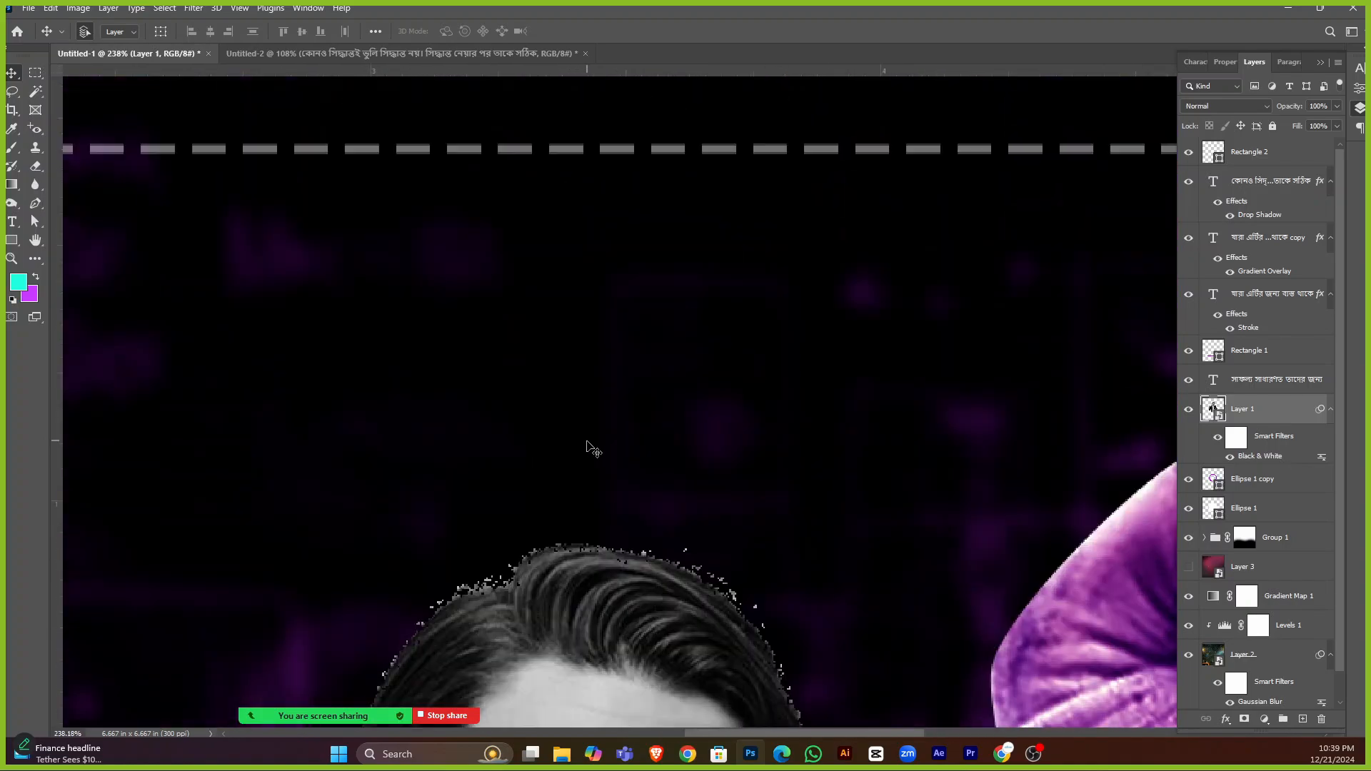
click(632, 496)
scroll(631, 496, down, 5)
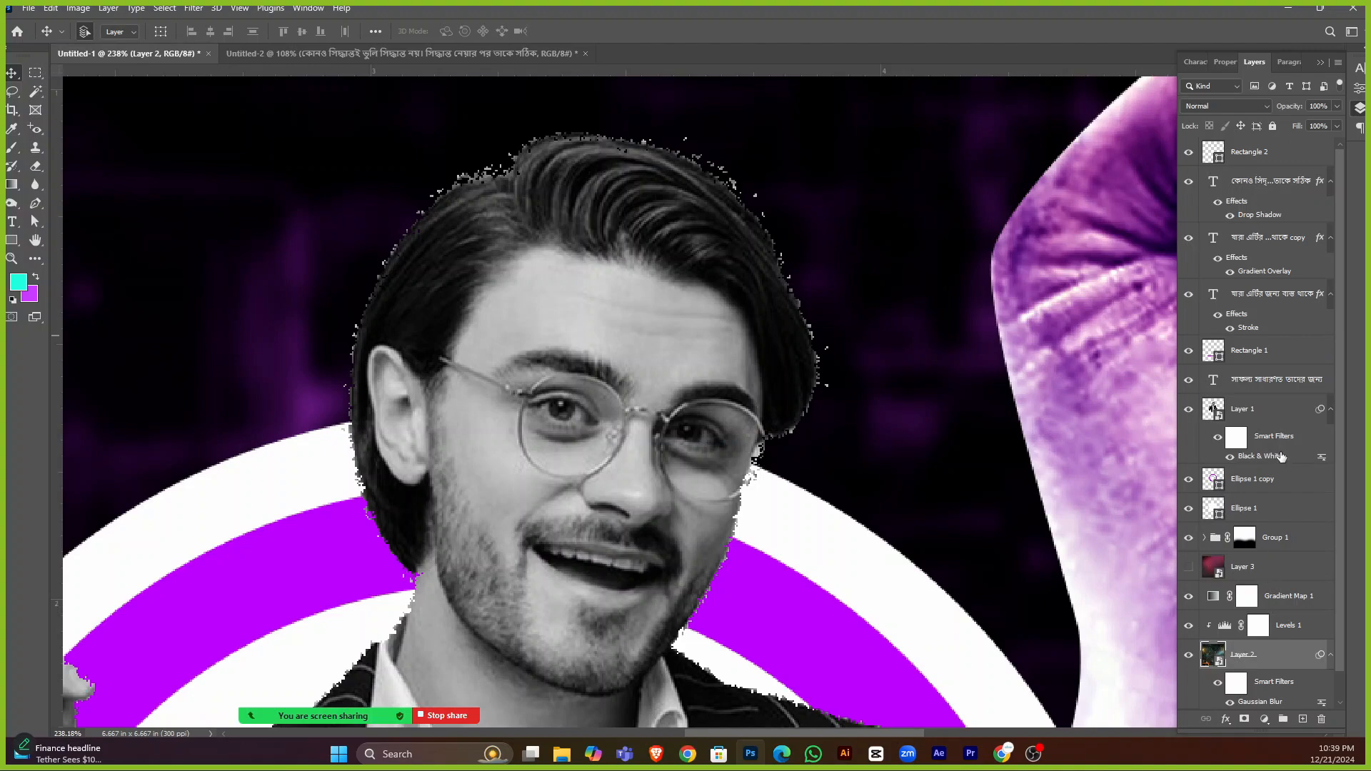
click(1275, 411)
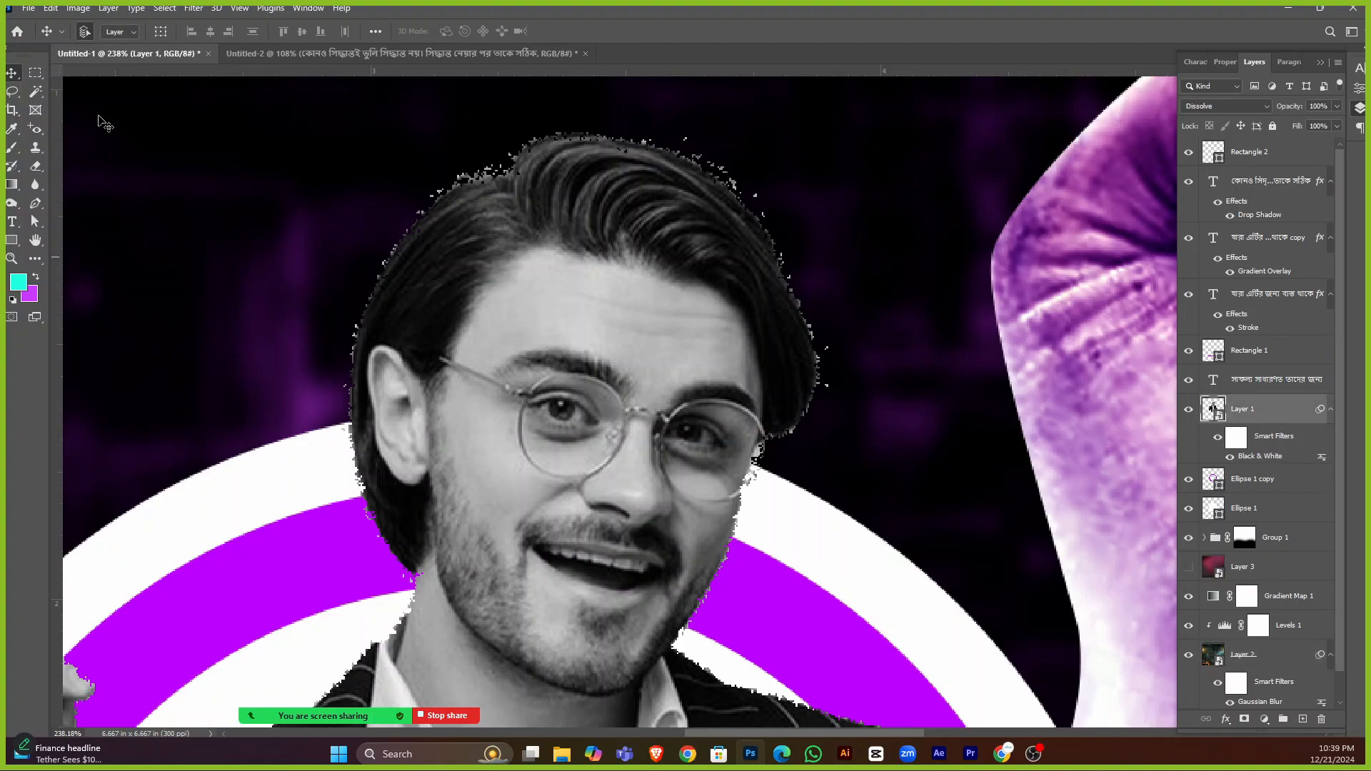
click(12, 148)
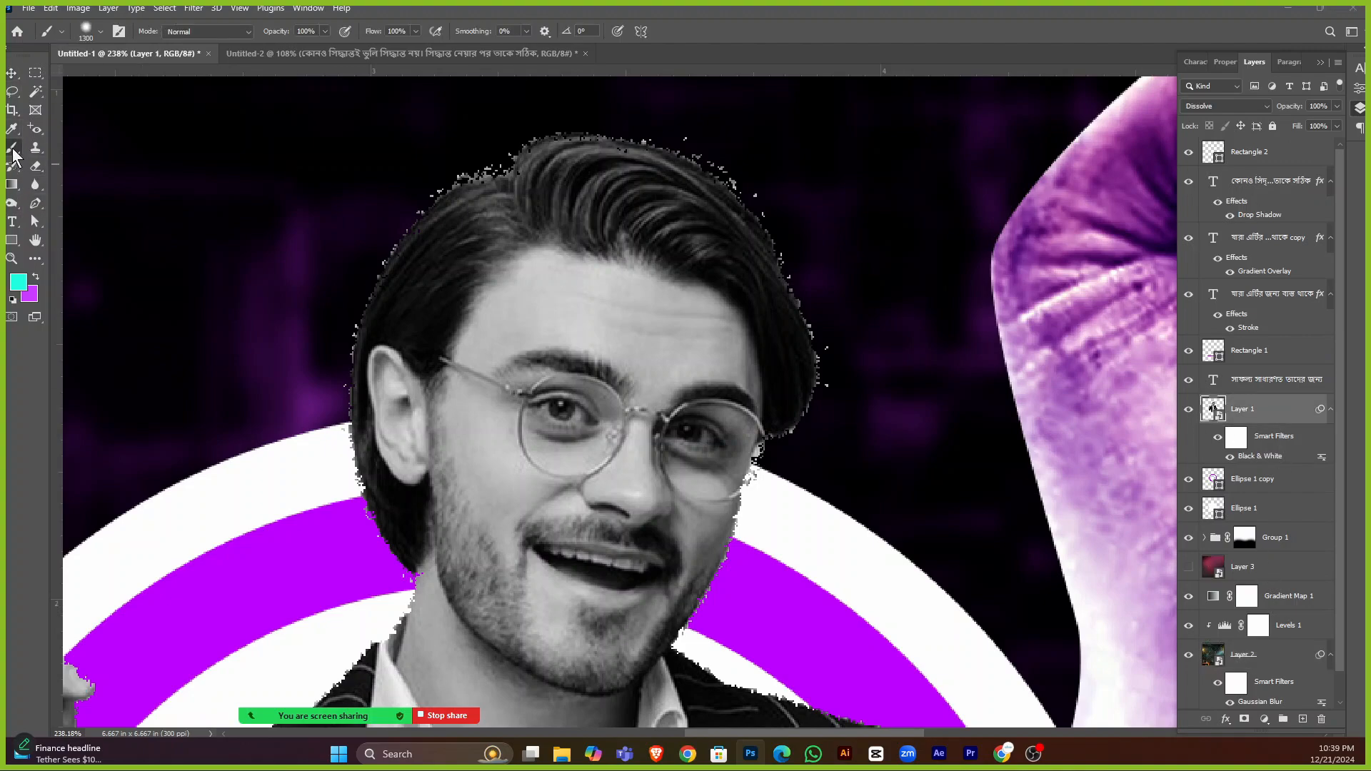
key(shift+b)
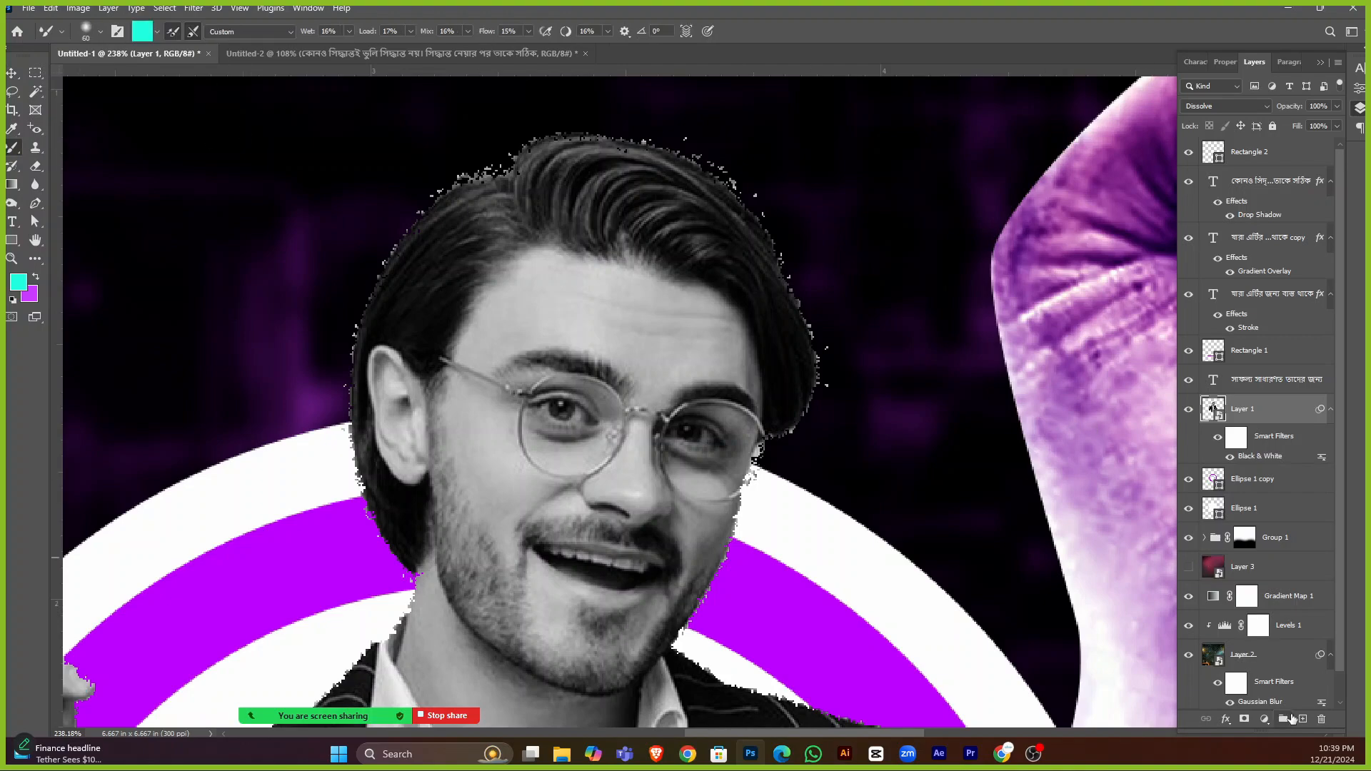
click(1302, 719)
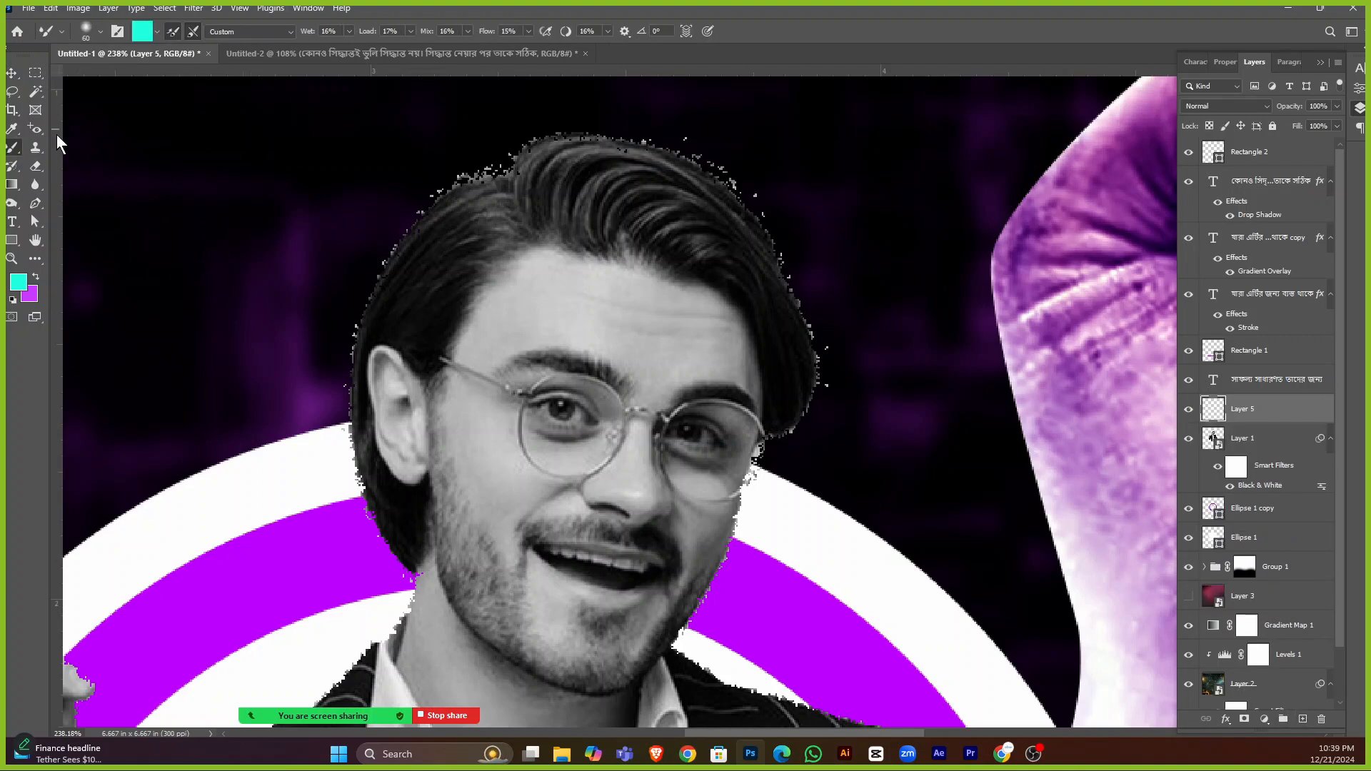
Load the Mixer Brush with light grey cfcfcf sampled from the man's forehead and smooth the forehead skin with a 25 px tip.
click(142, 32)
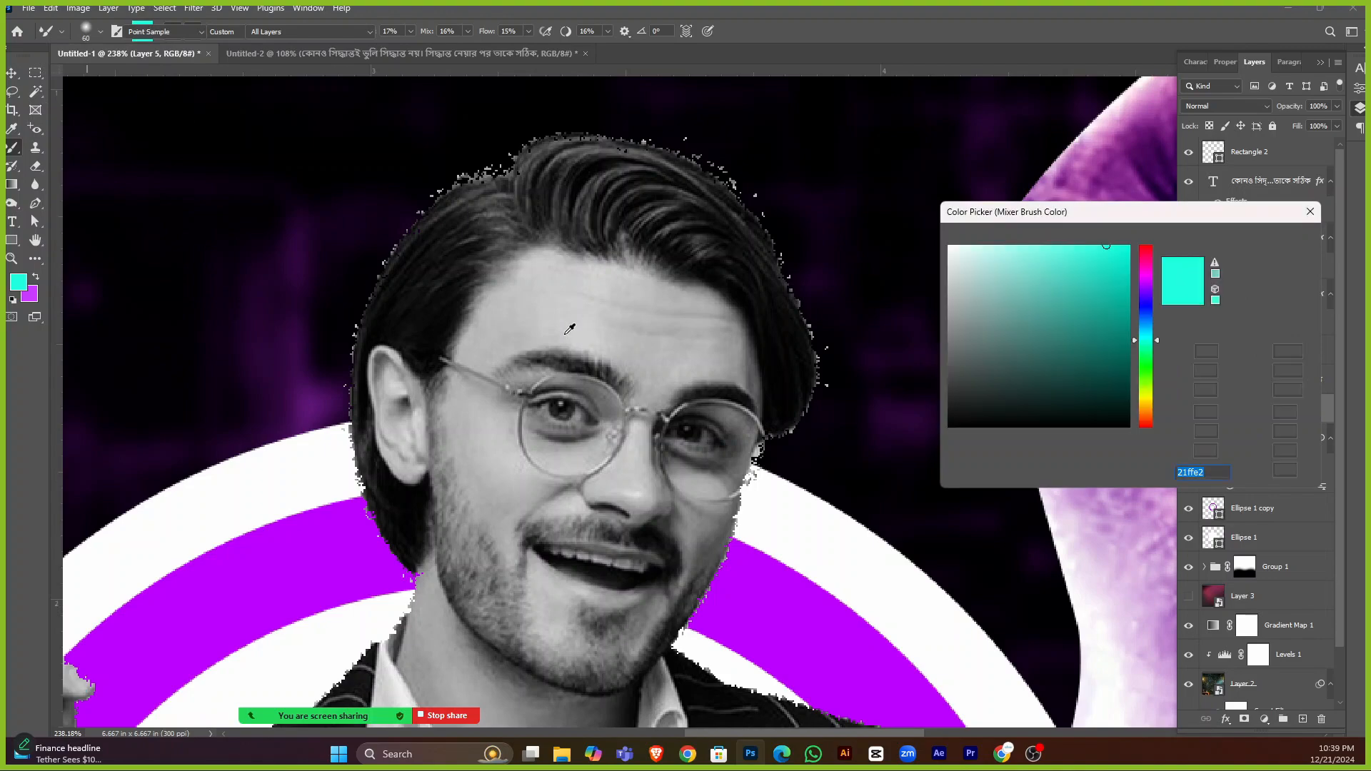
click(587, 309)
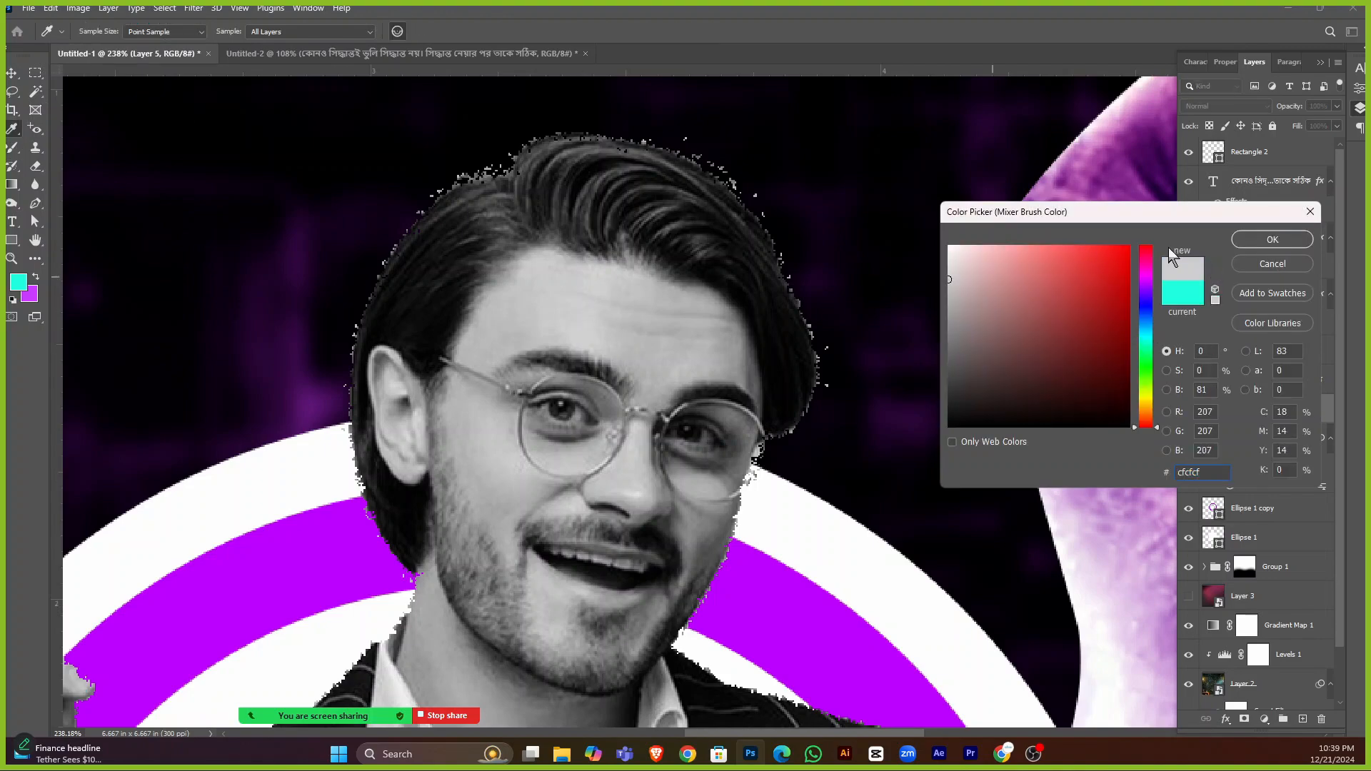
click(1271, 240)
scroll(602, 315, up, 3)
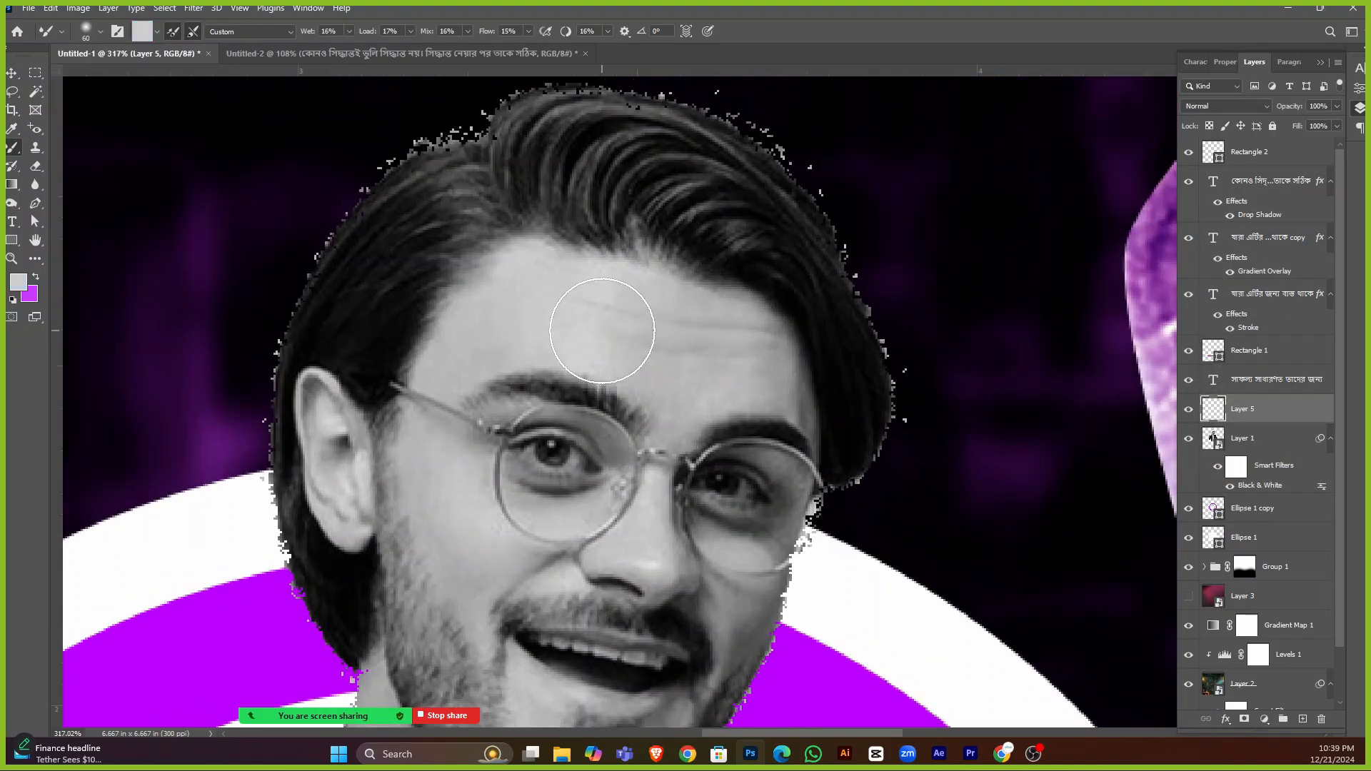
key(bracketleft)
key(bracketleft)
key(bracketleft)
key(bracketleft)
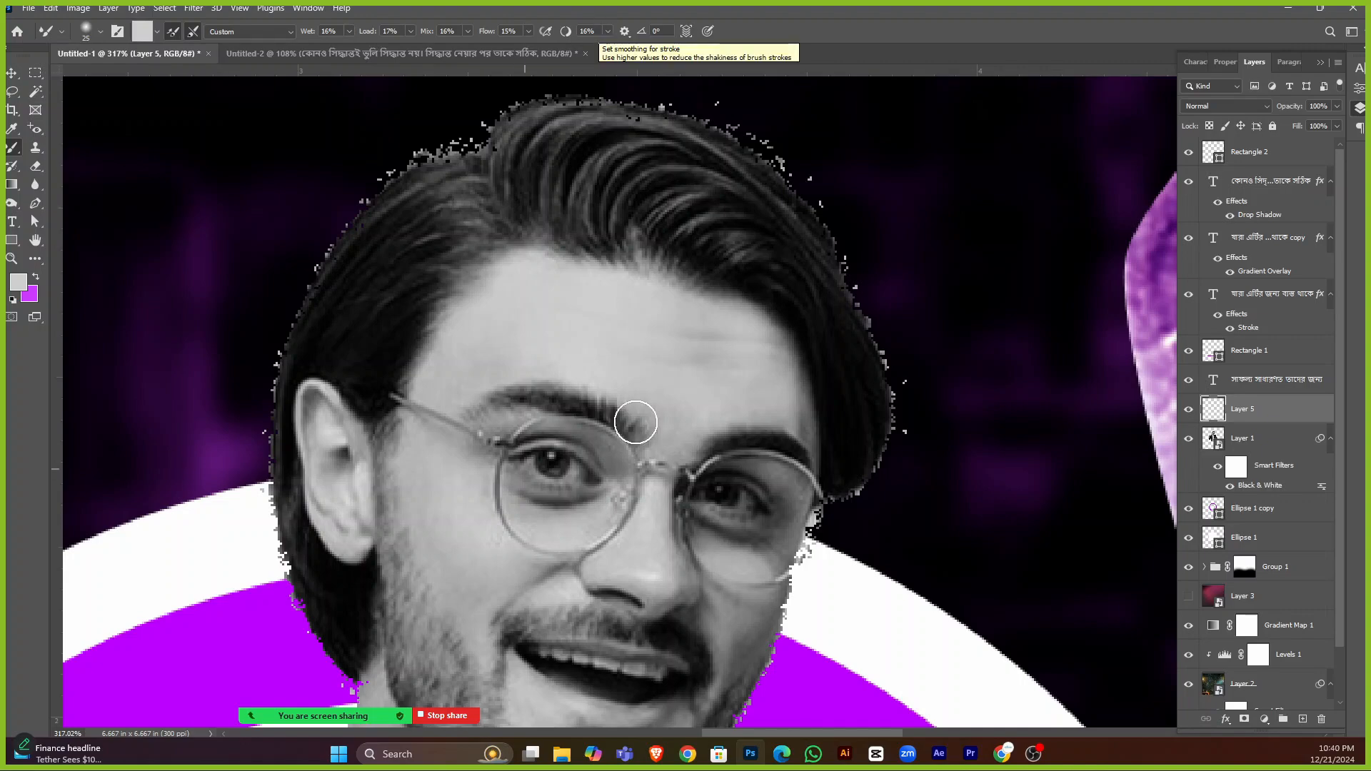
Sample grey c3c3c3 from the man's cheek and smooth the facial skin around the cheeks with the Mixer Brush.
scroll(526, 485, down, 2)
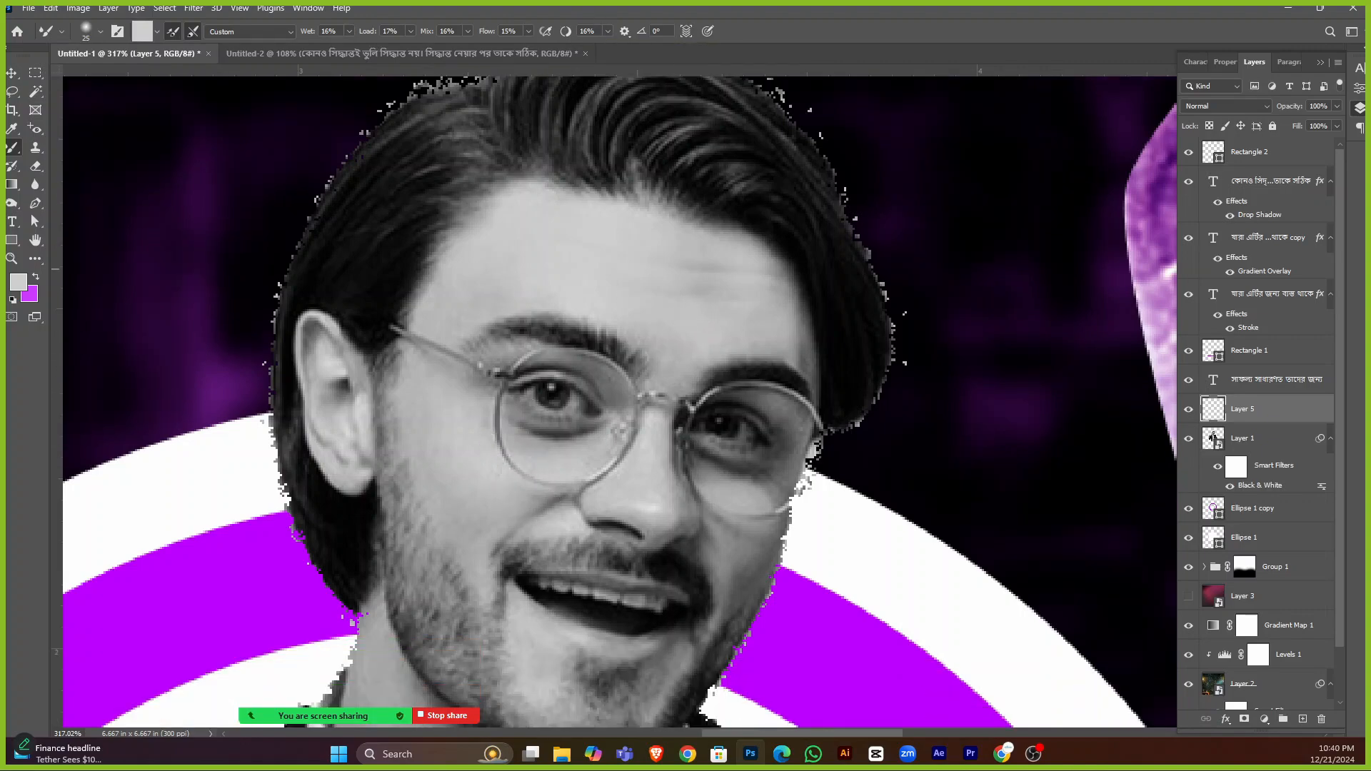
click(18, 282)
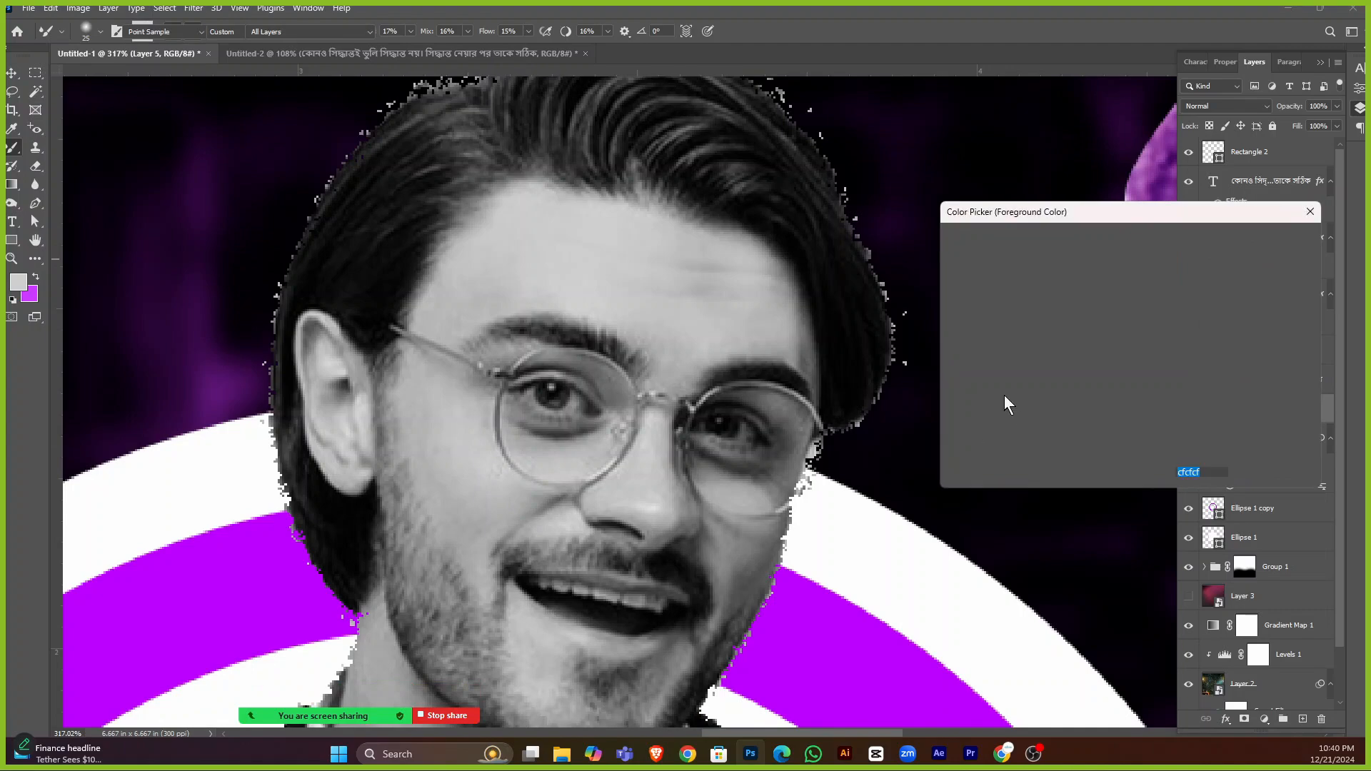
click(451, 435)
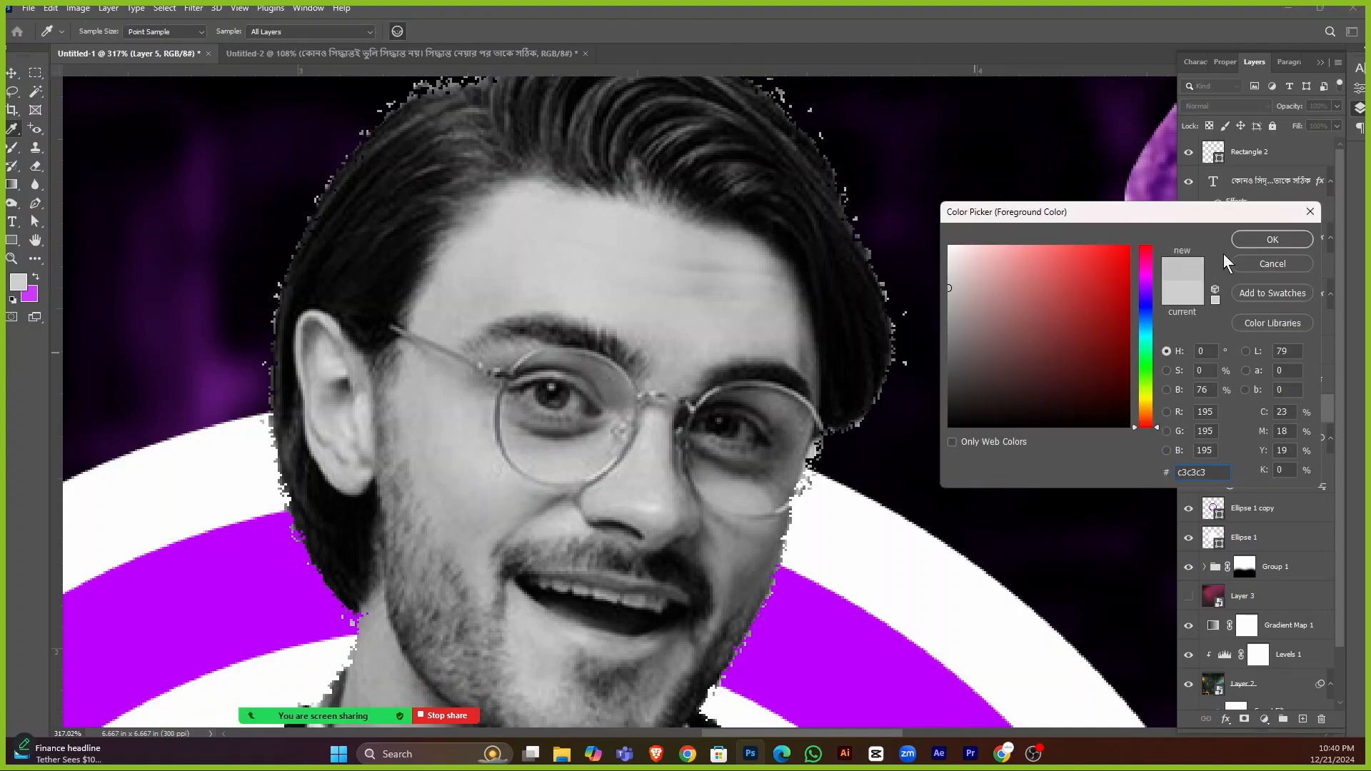
key(Return)
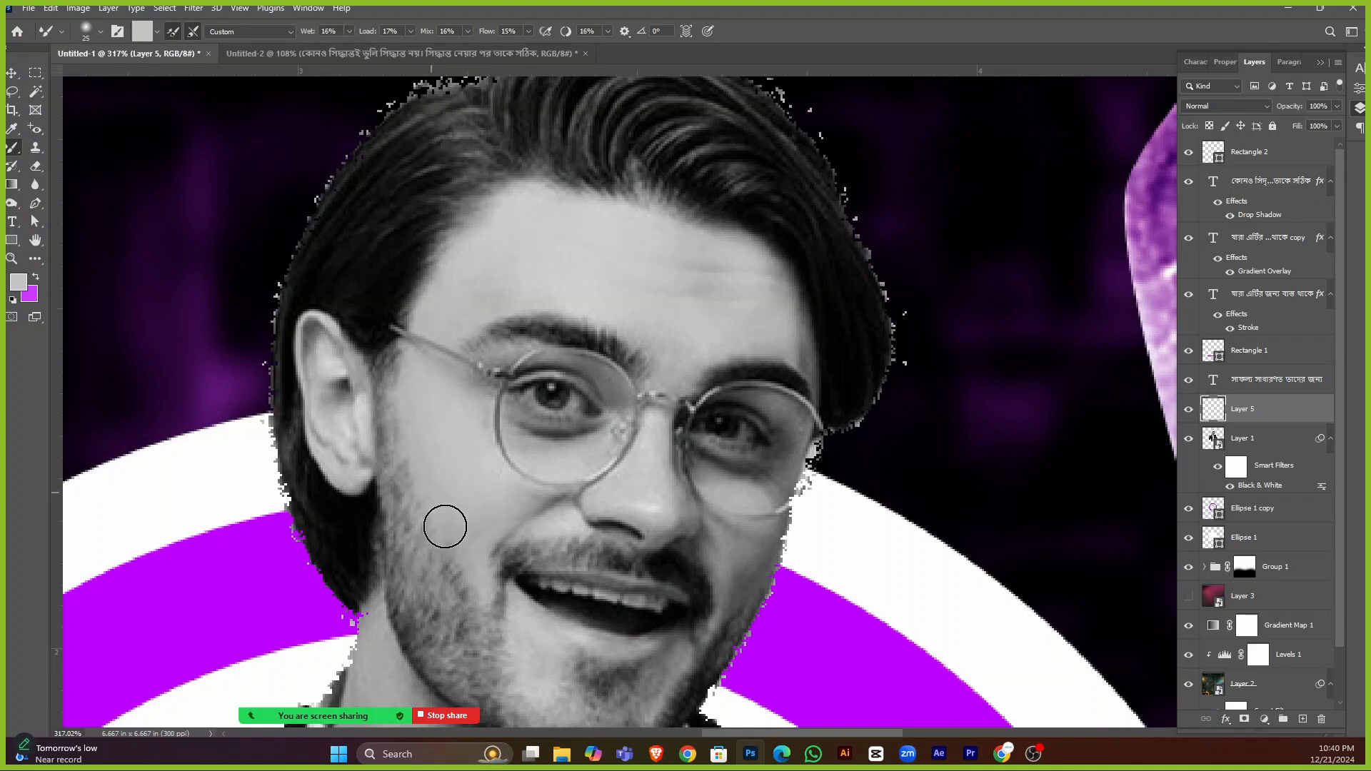
scroll(543, 457, down, 2)
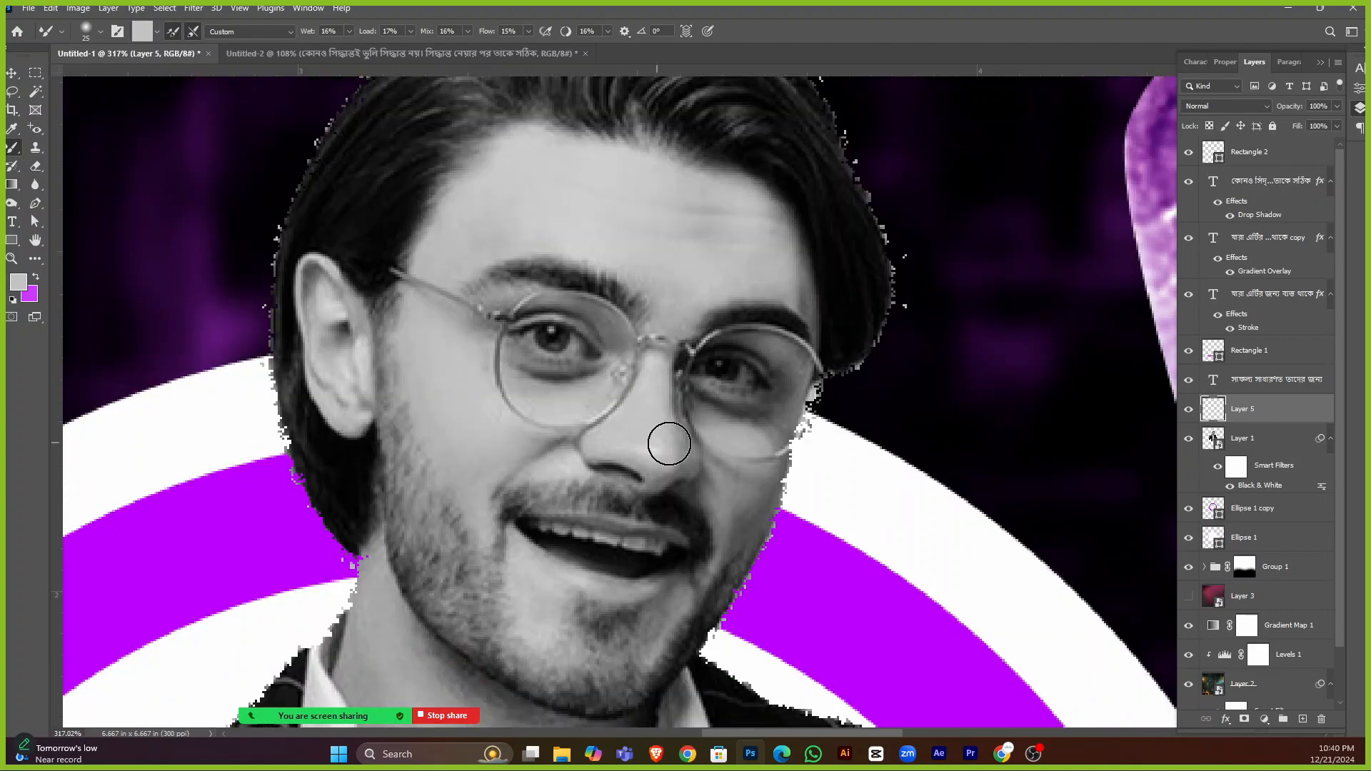
scroll(509, 600, down, 1)
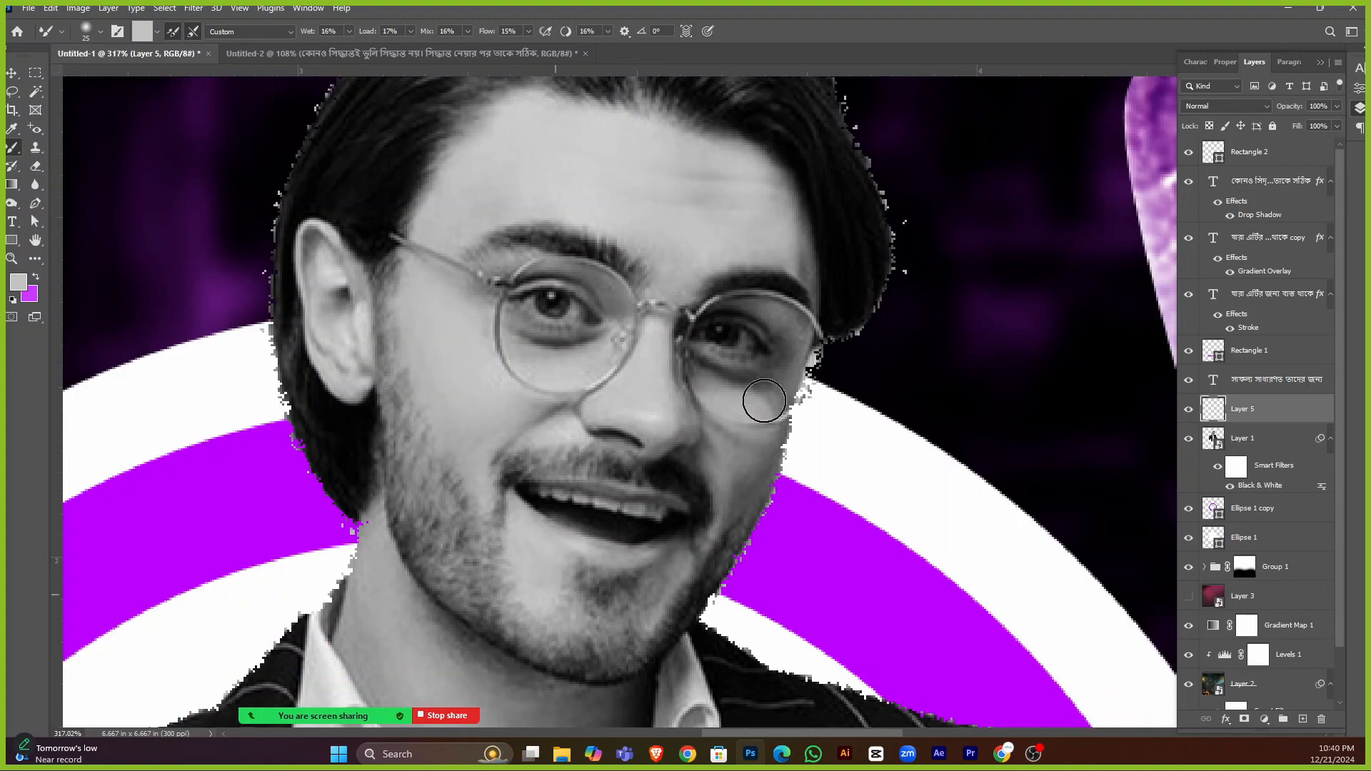
drag(740, 479, 750, 454)
Examine the retouched face at different magnifications and compare it with the retouching layer, Layer 5, hidden and shown.
scroll(422, 624, down, 4)
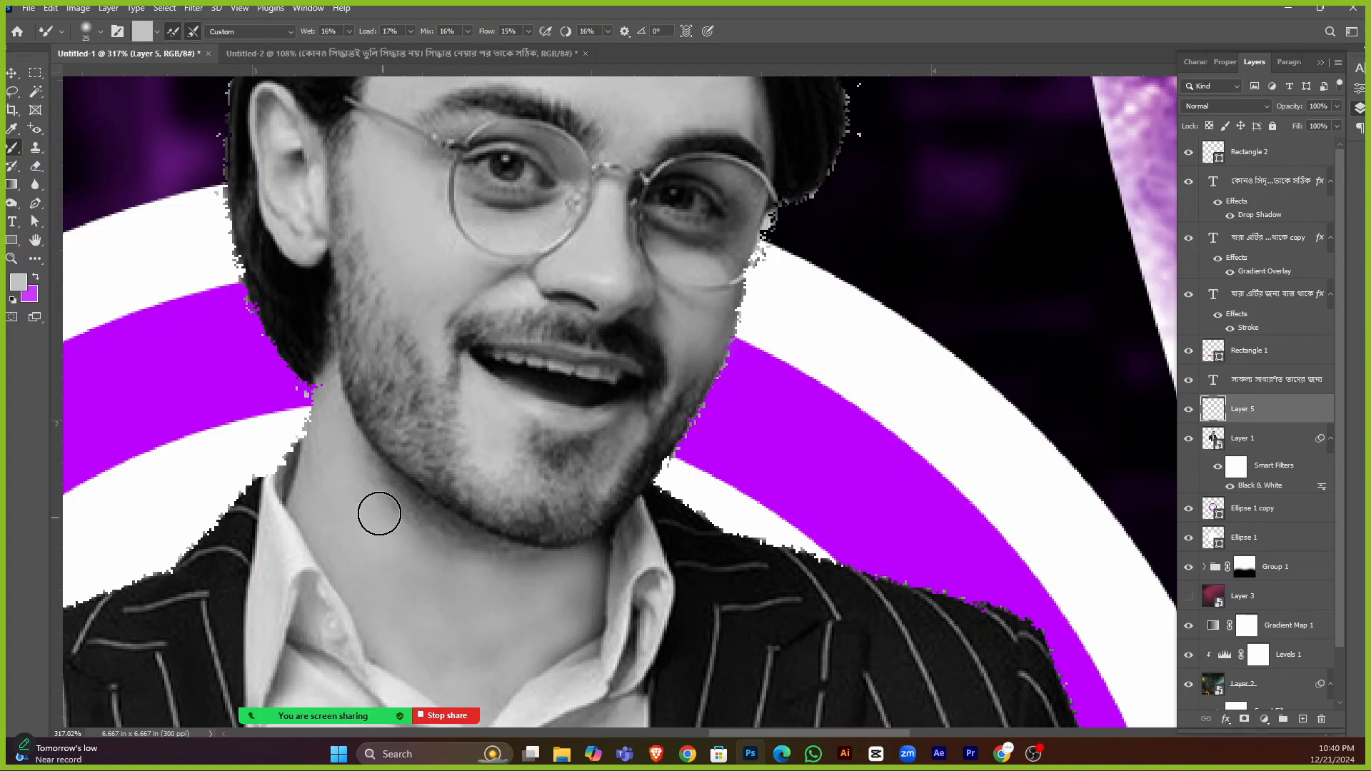
scroll(443, 585, down, 7)
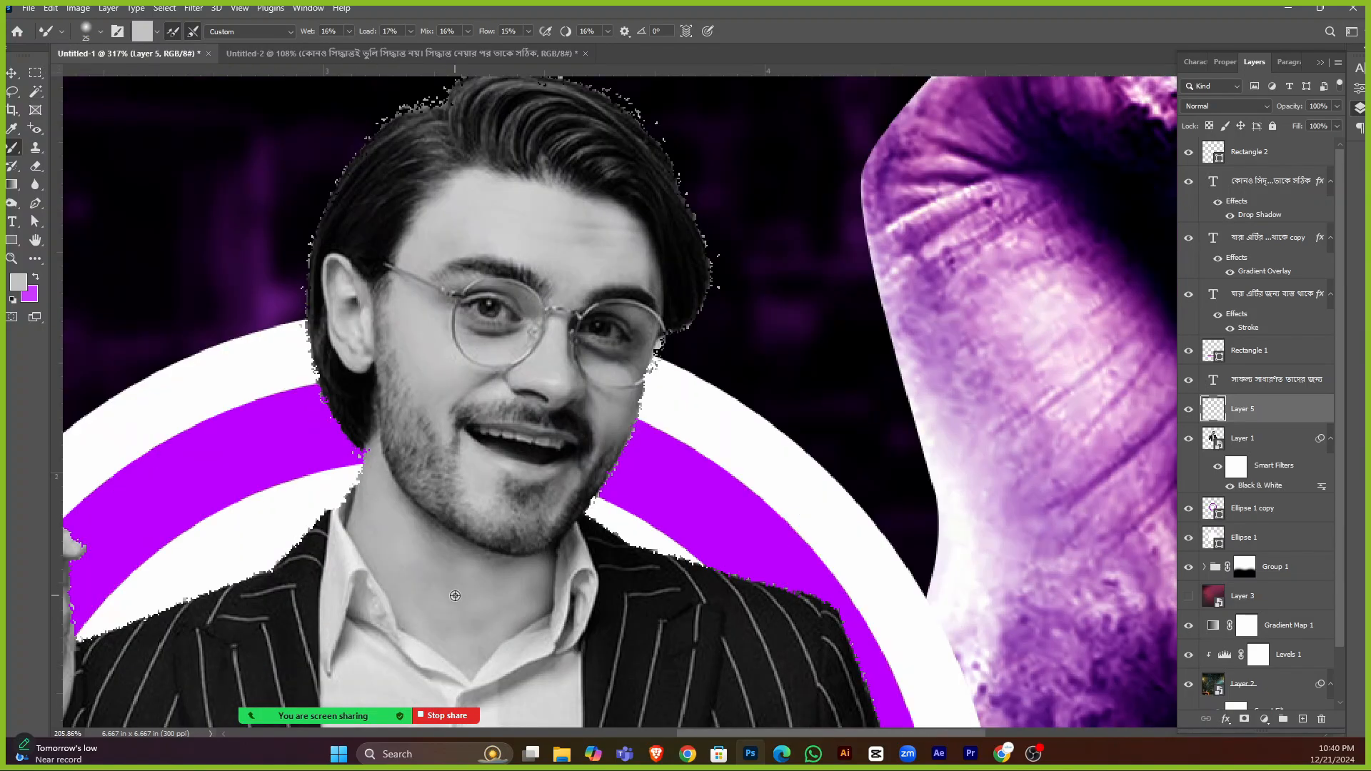
scroll(822, 265, down, 2)
scroll(822, 266, down, 2)
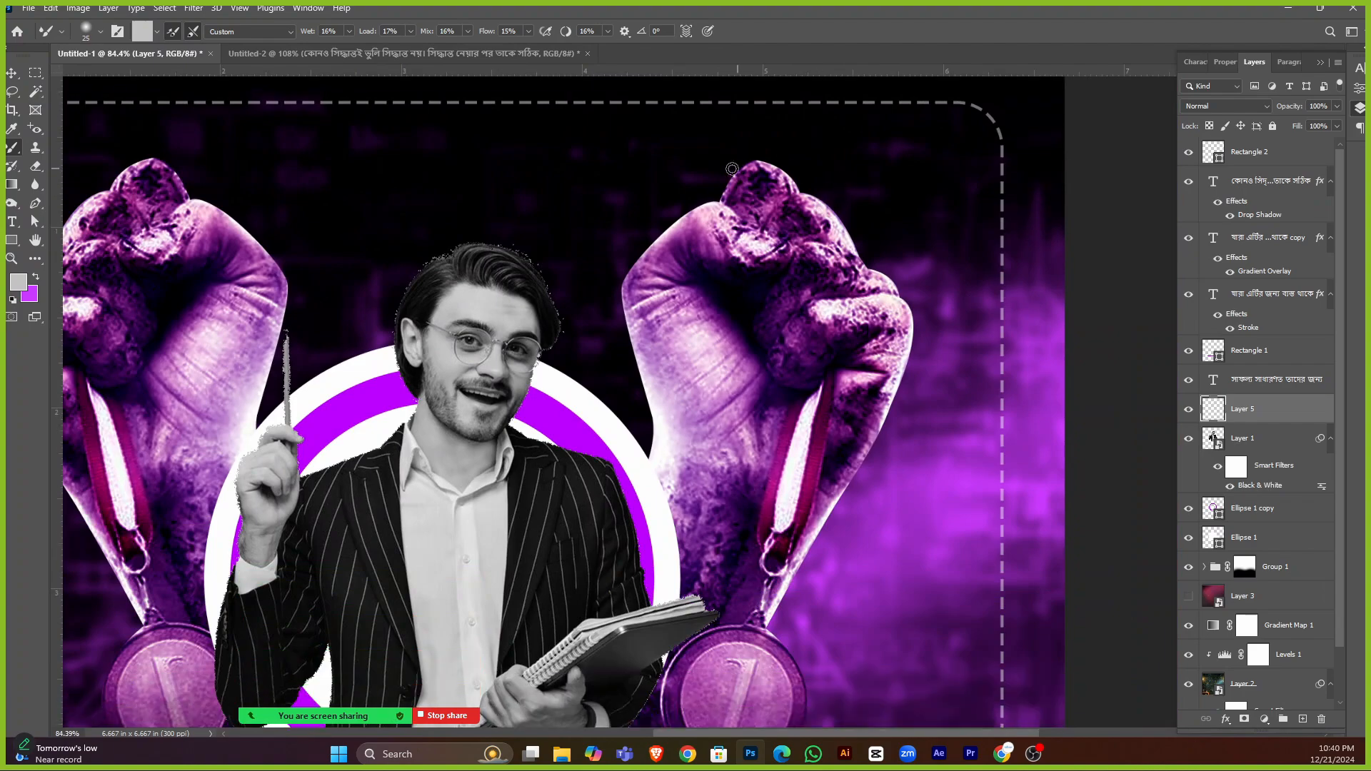
scroll(581, 428, up, 4)
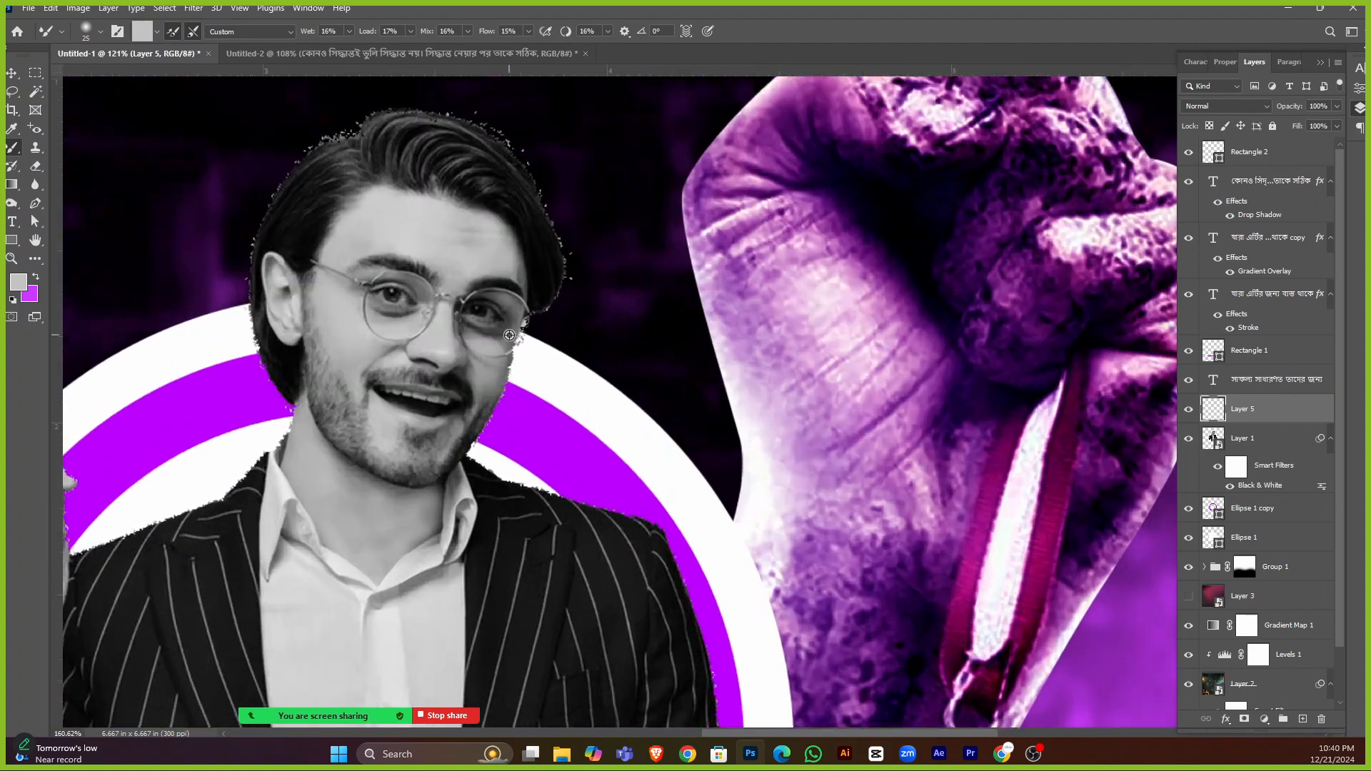
click(1190, 414)
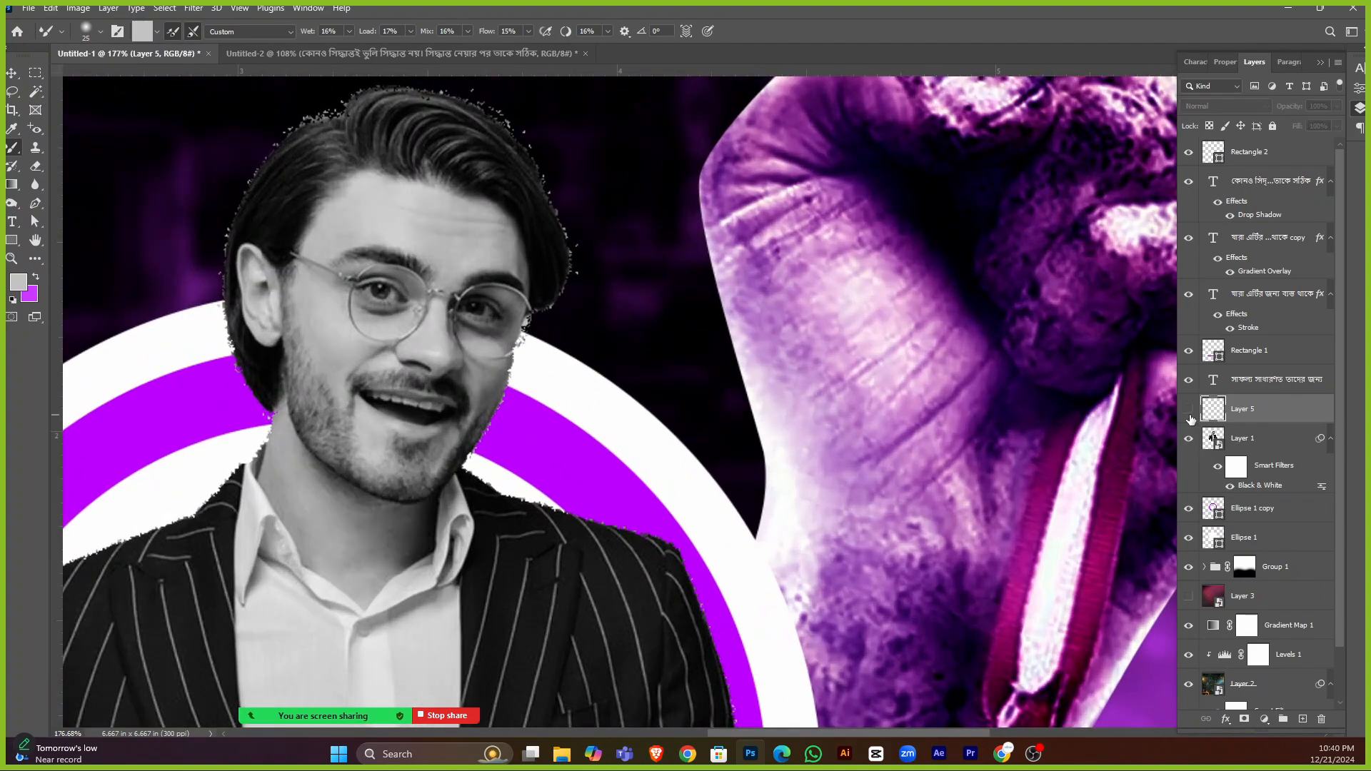
click(1189, 416)
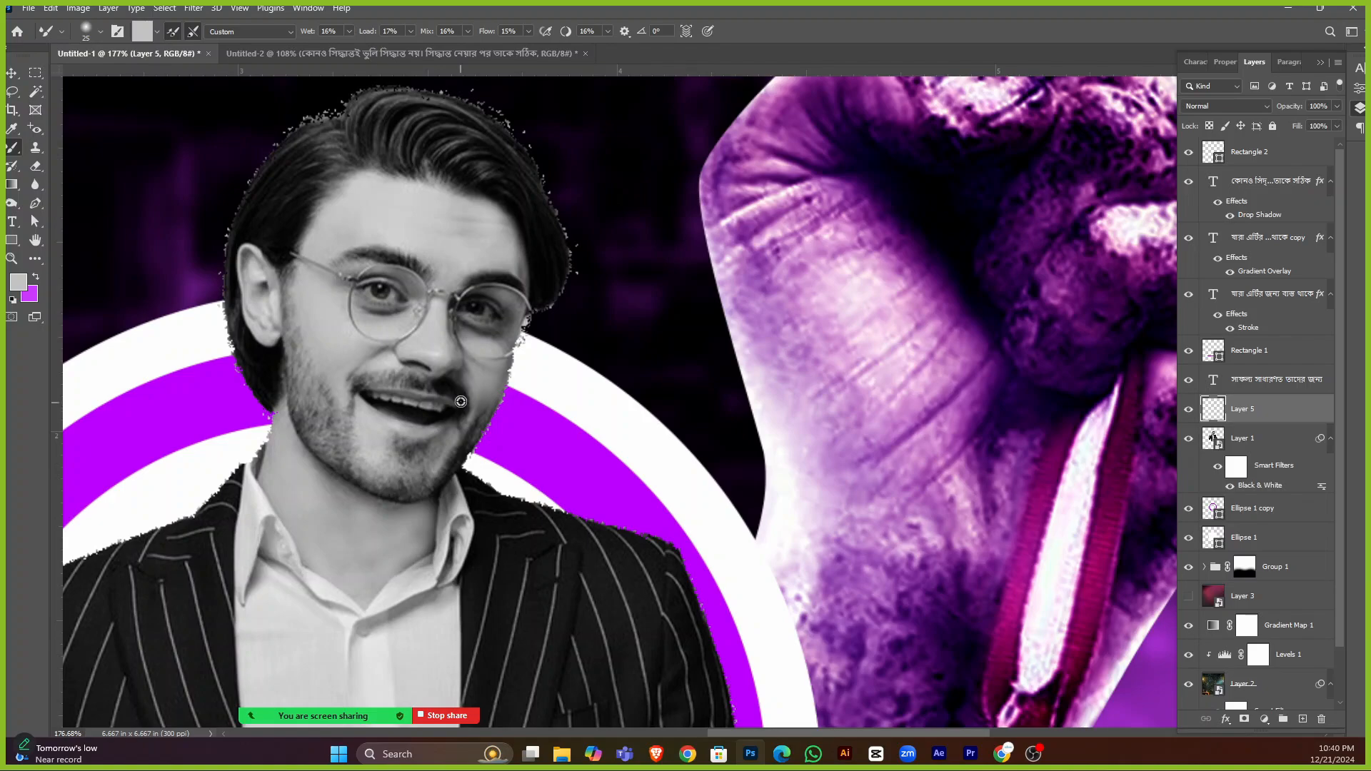
Select Layer 5 together with Layer 1, rasterize both and convert them into a single smart object.
scroll(460, 401, down, 4)
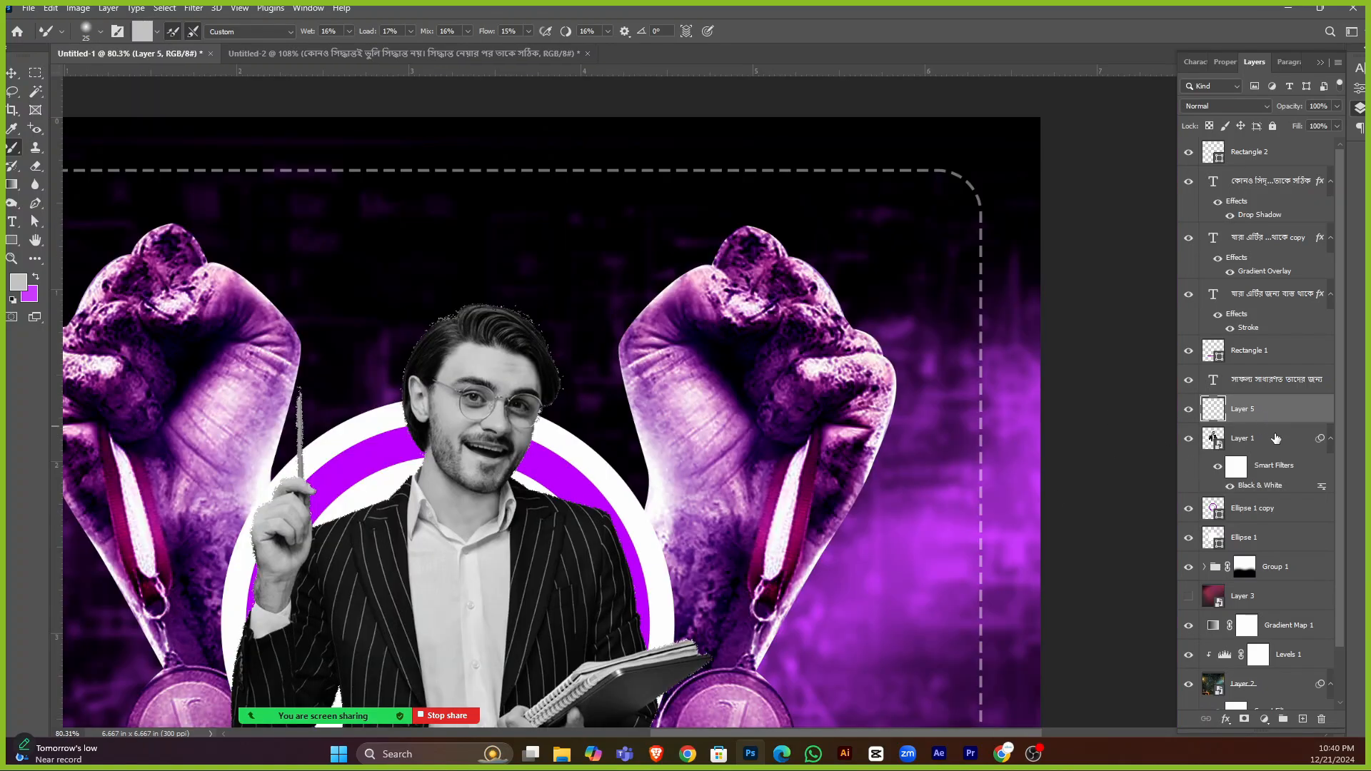
shift+click(1276, 438)
right_click(1293, 427)
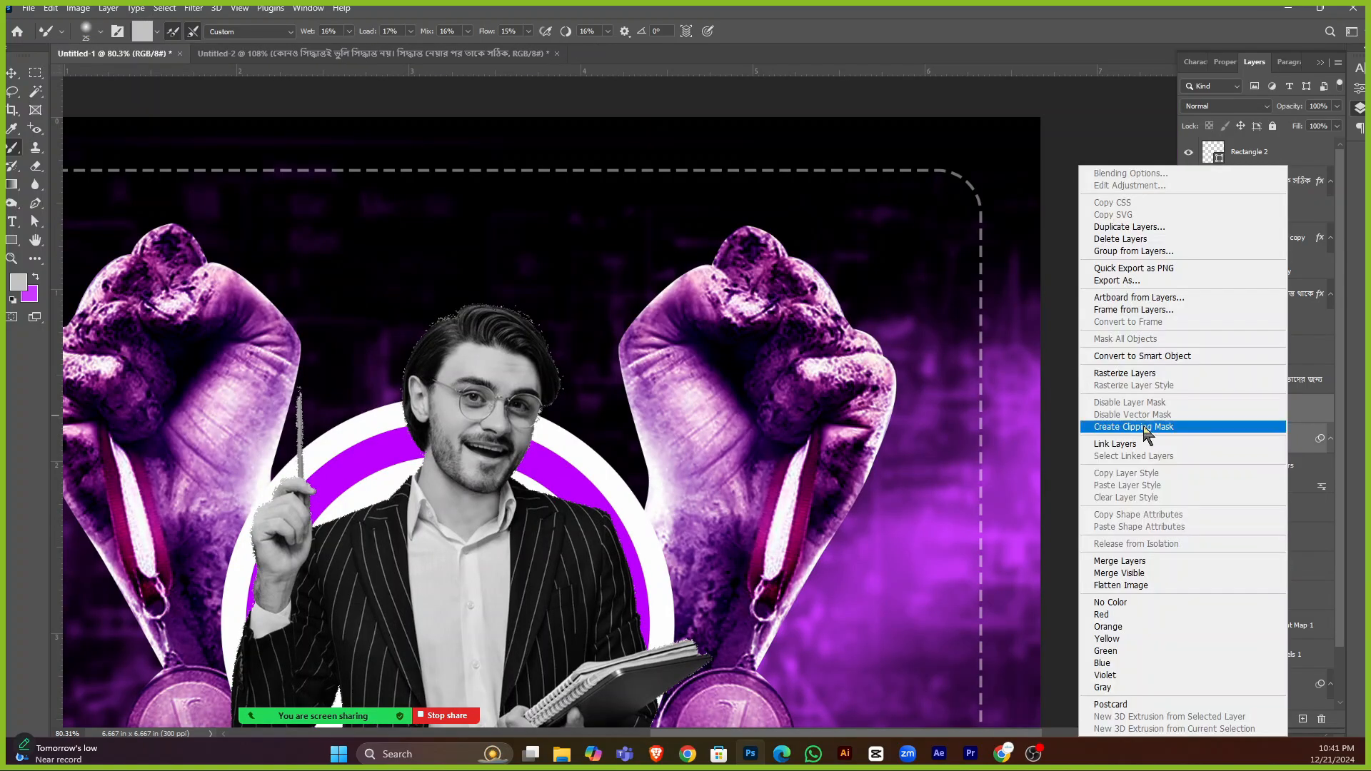
click(1135, 372)
right_click(1296, 428)
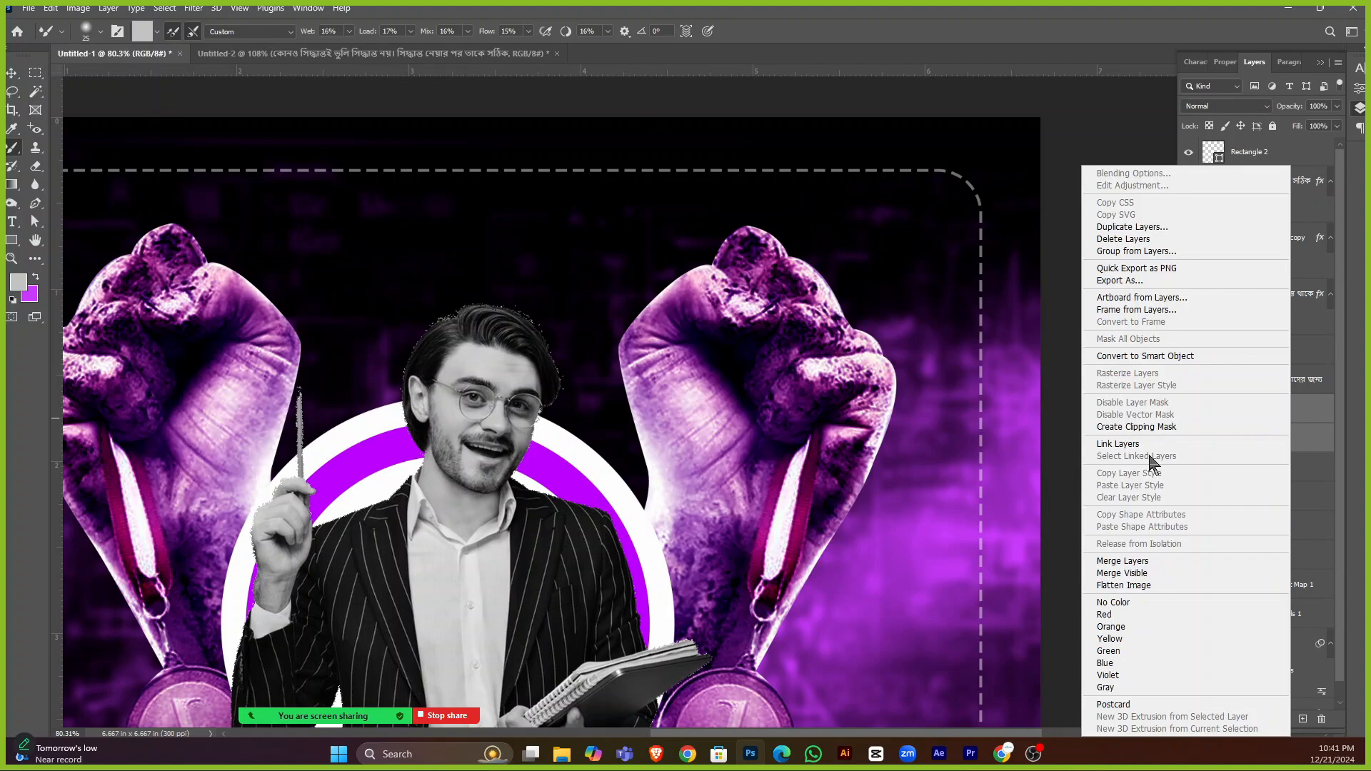
click(1158, 356)
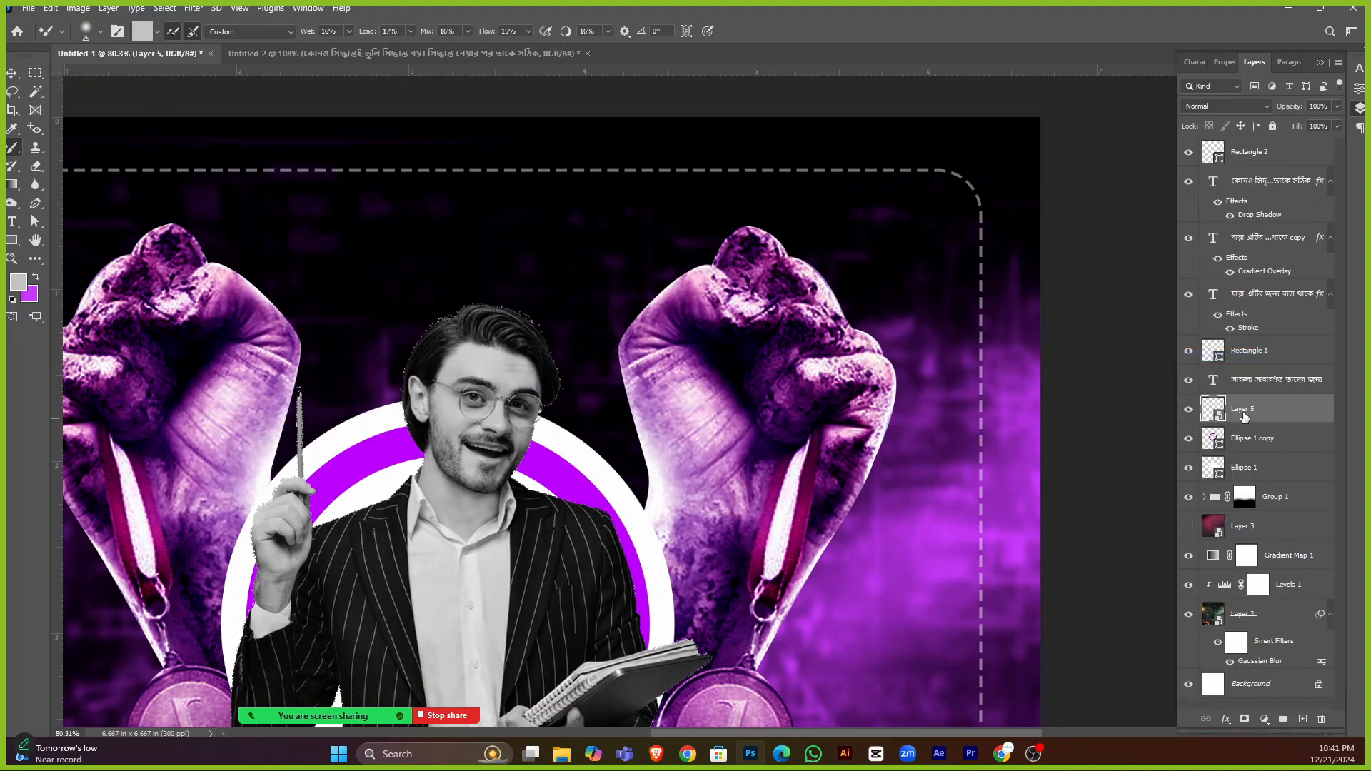
Rasterize the man's smart object layer, Layer 5, and switch to the Move tool.
scroll(497, 351, down, 3)
alt+scroll(518, 469, down, 4)
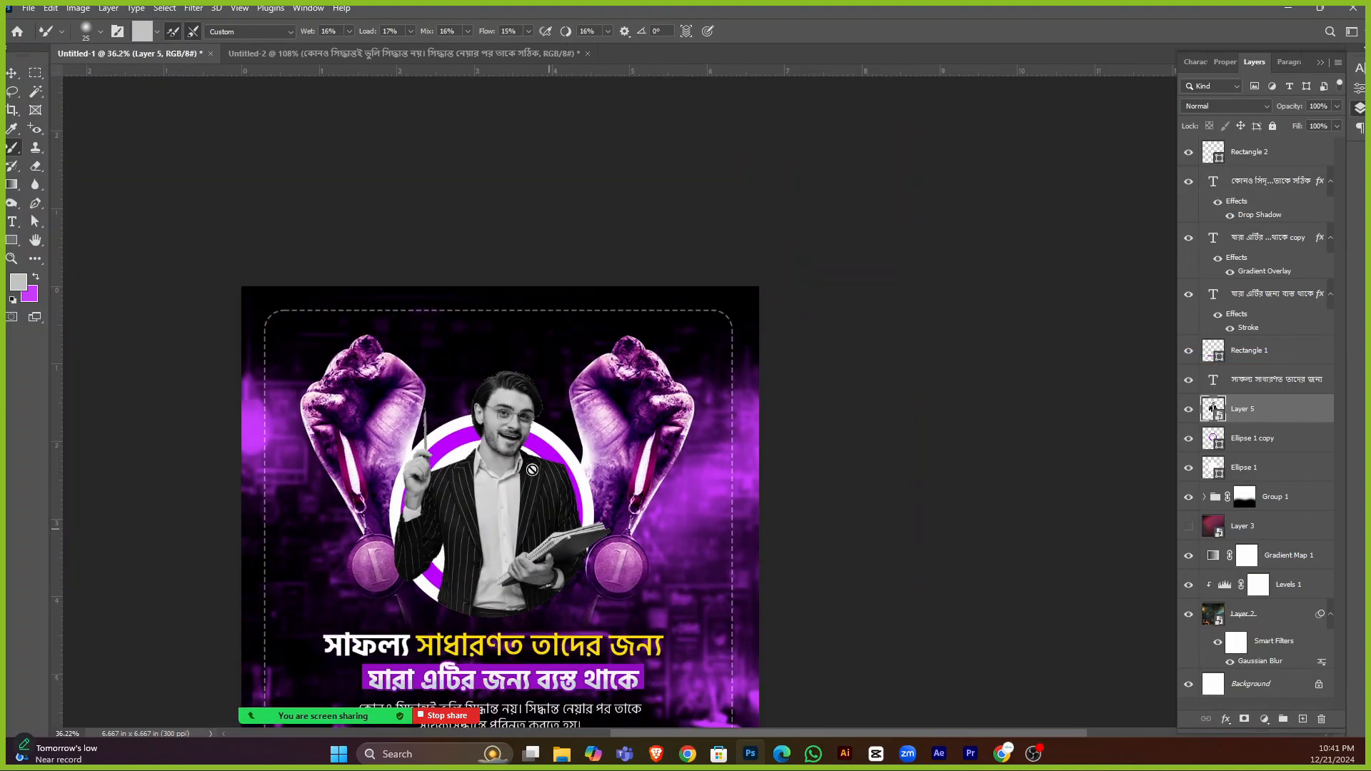
alt+scroll(518, 469, up, 2)
click(580, 368)
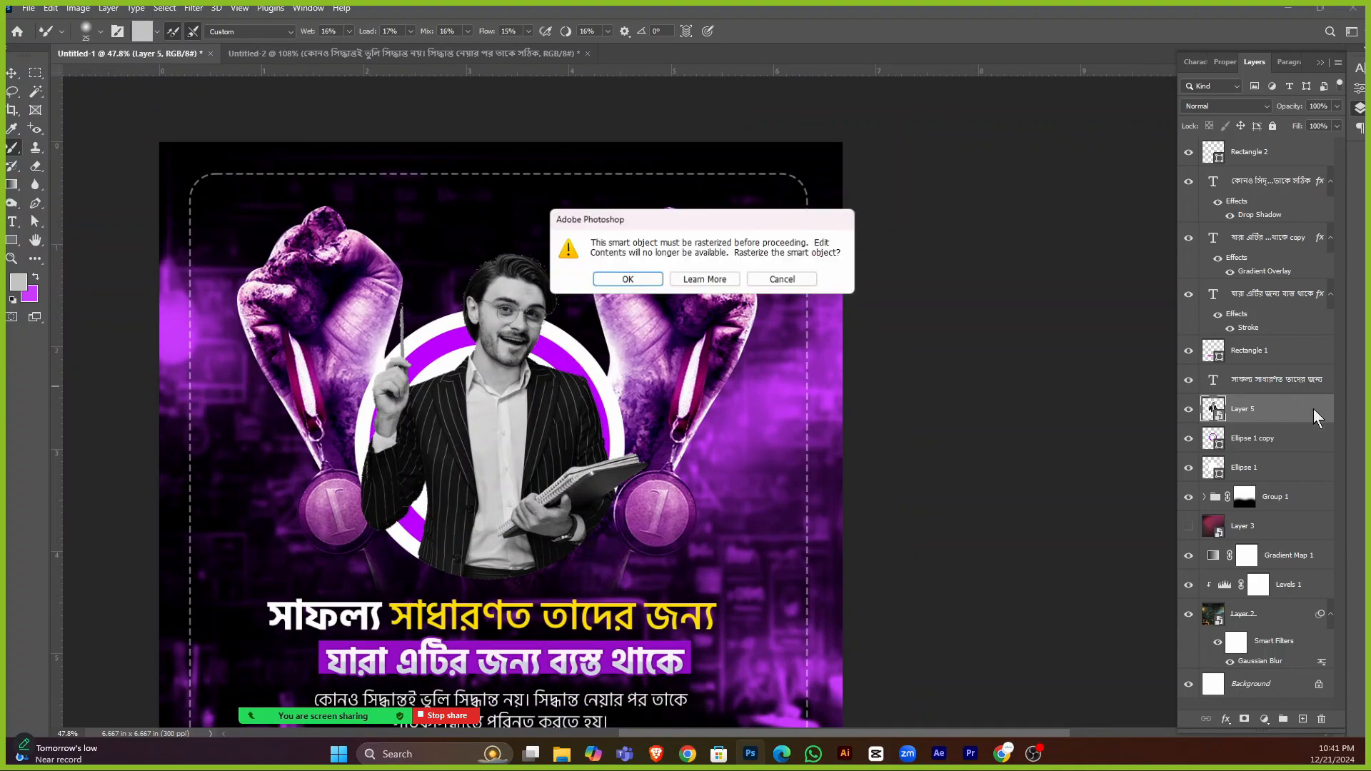
click(646, 279)
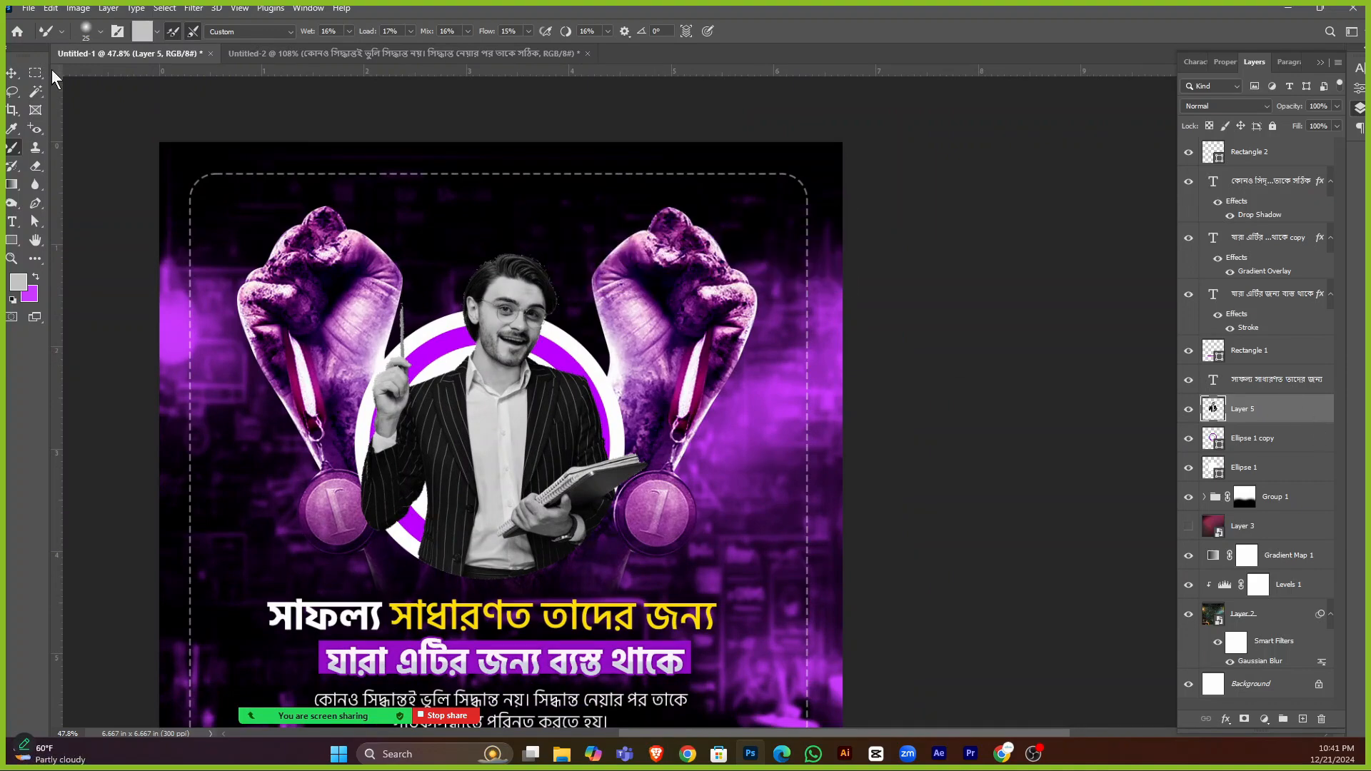
click(12, 73)
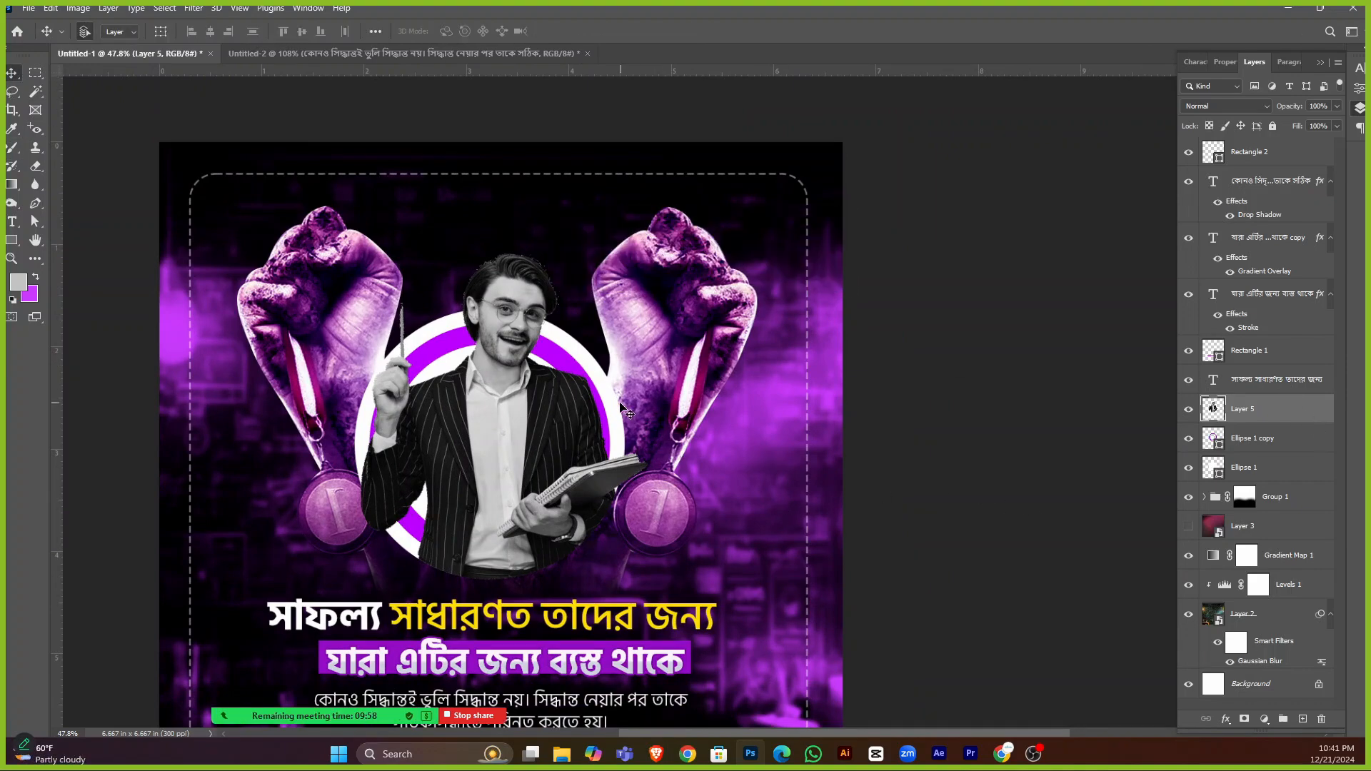
Compare the poster with Group 1 hidden and shown, and add a new empty layer directly above Layer 3.
click(1269, 469)
click(1292, 503)
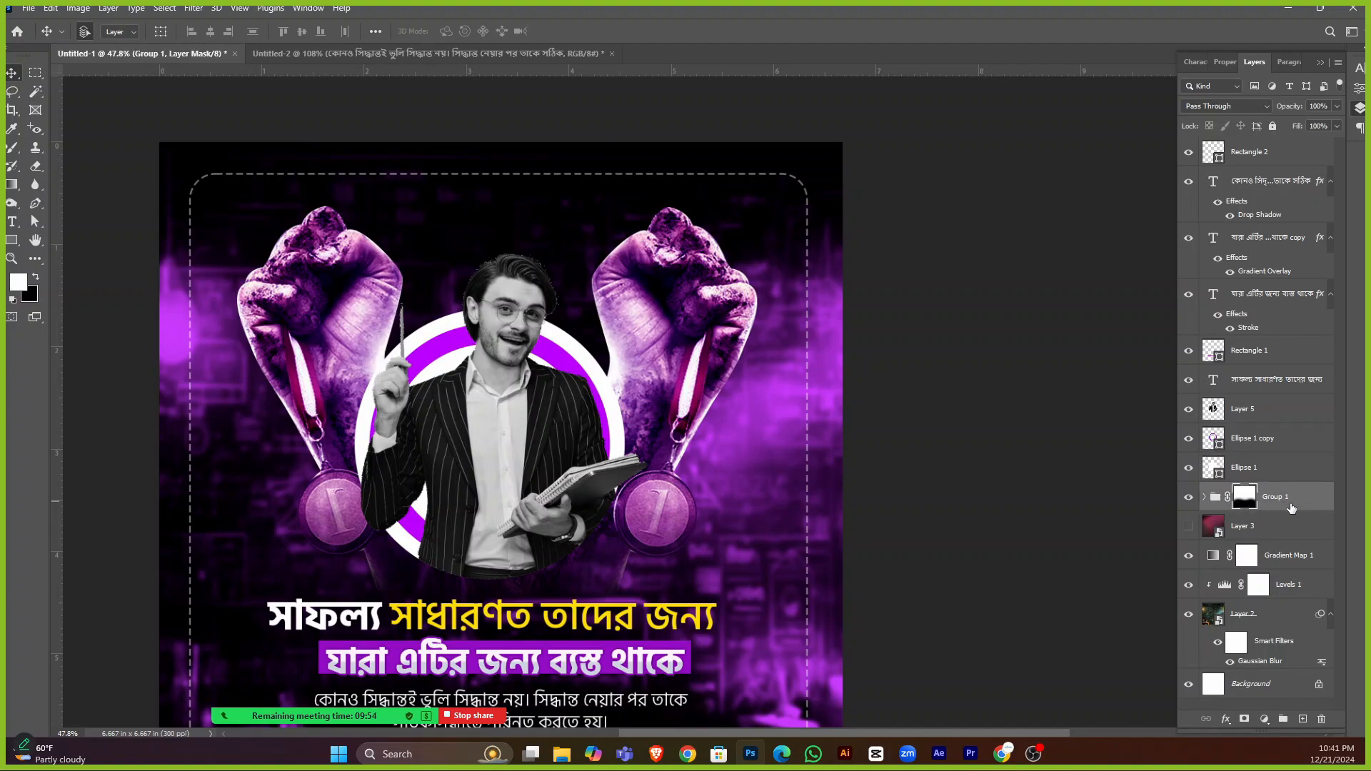
click(1218, 499)
click(1188, 497)
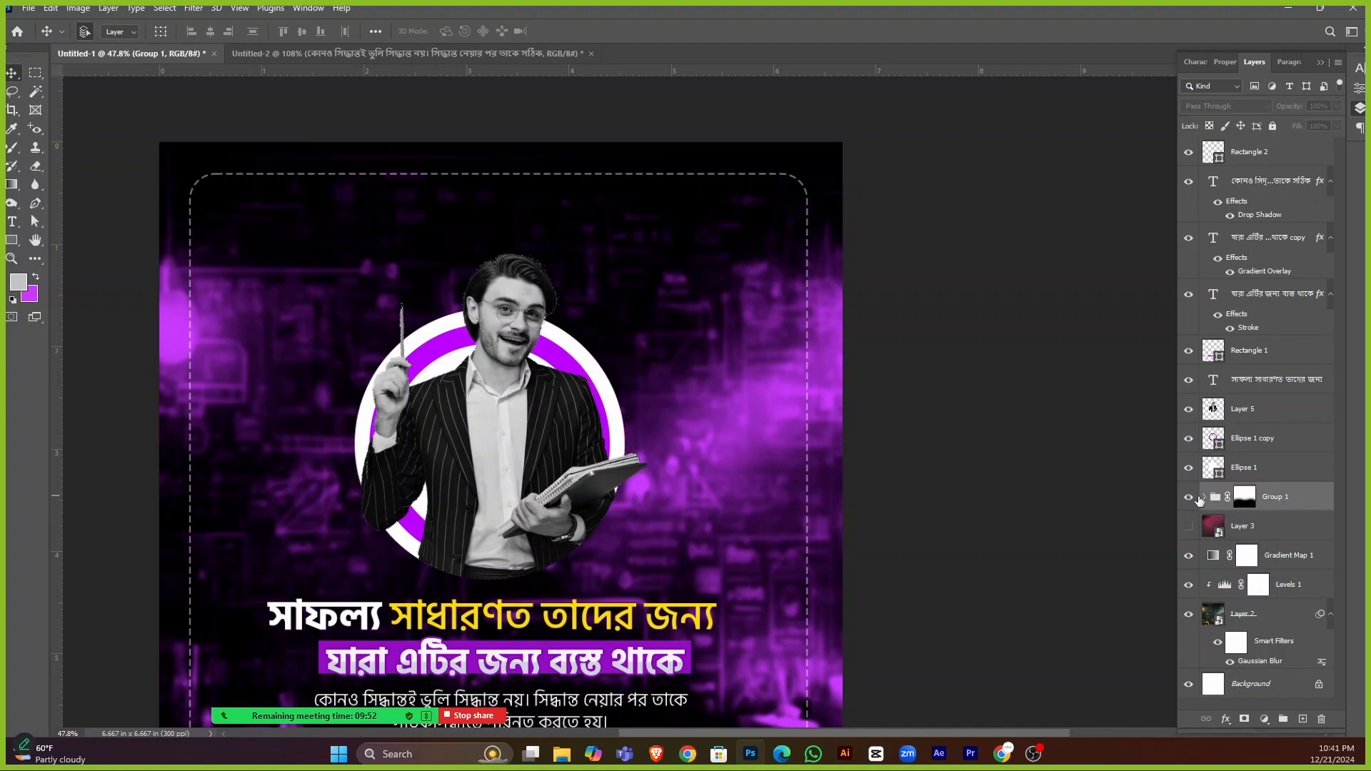
click(1188, 497)
click(1296, 535)
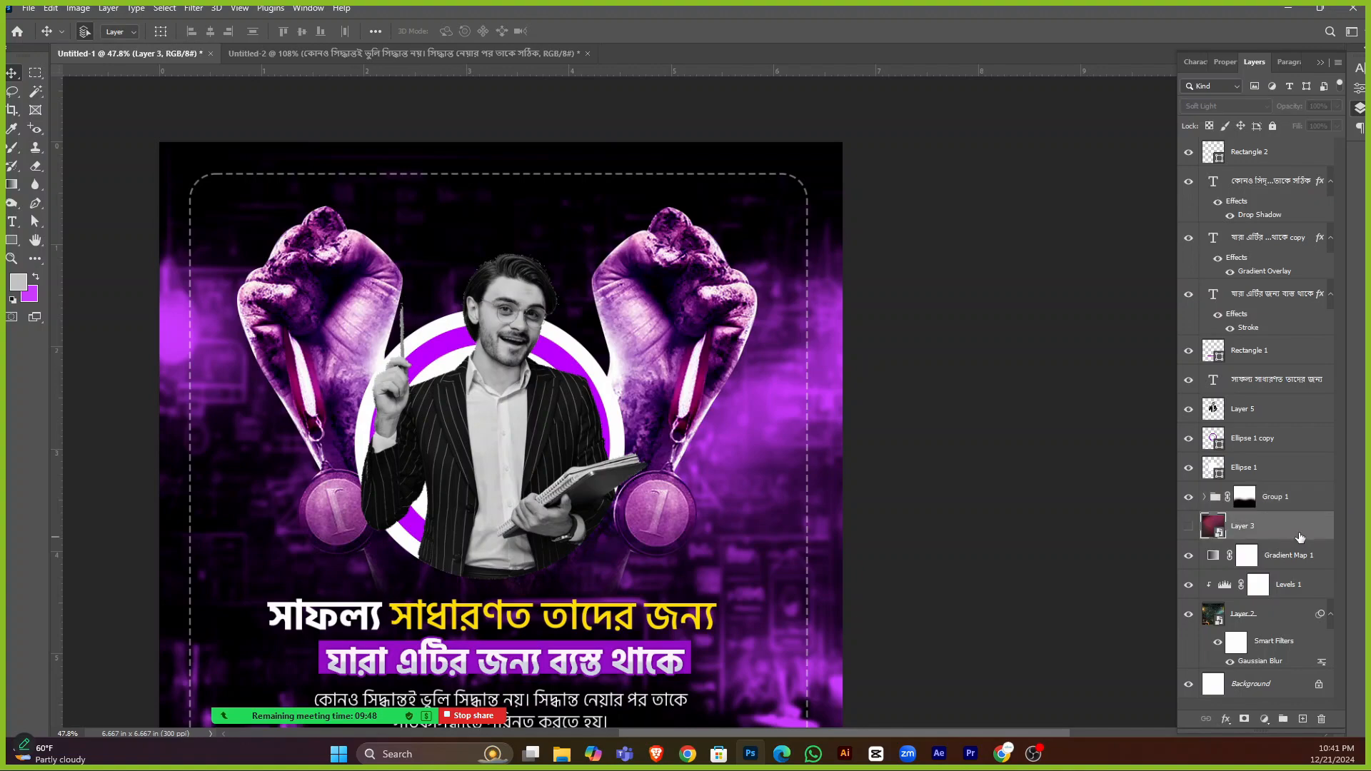
click(1301, 719)
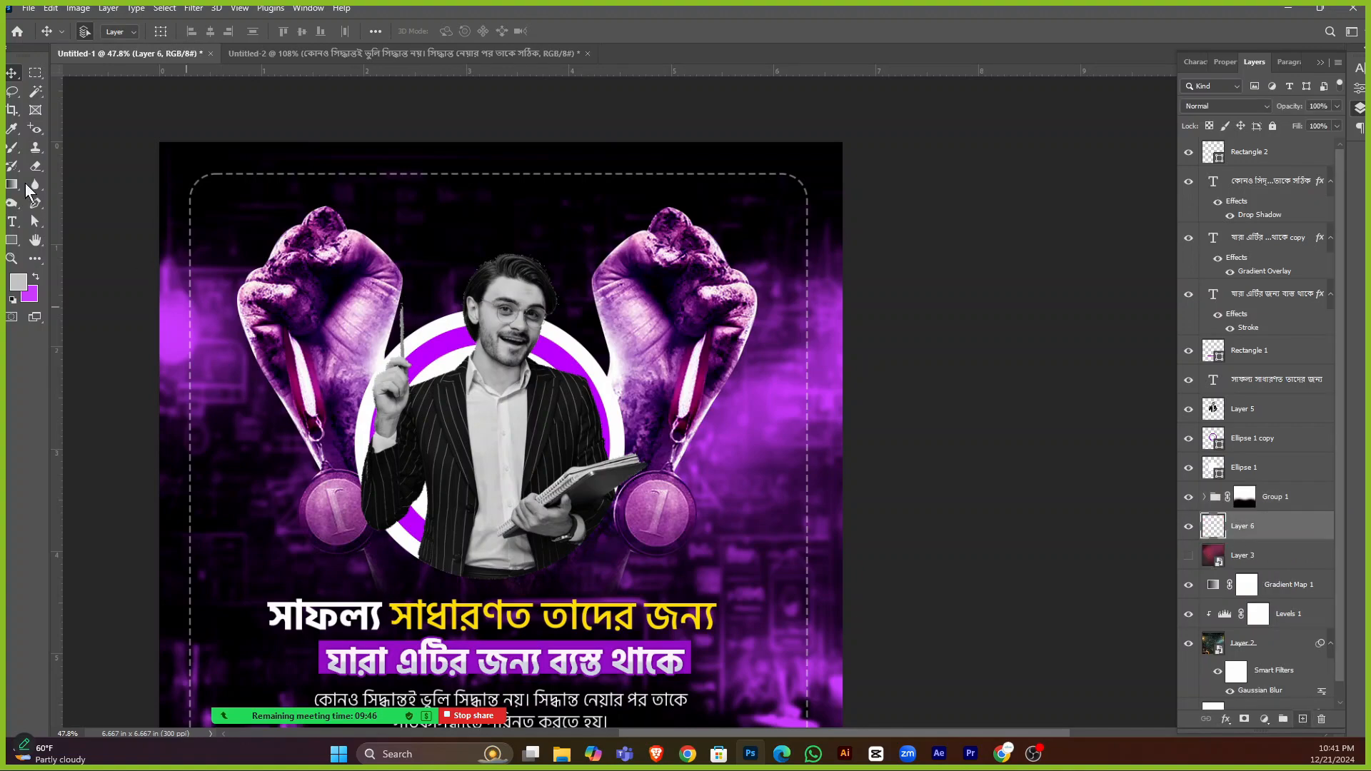
Switch to the regular Brush and set the foreground colour to bright purple cc3eff, based on a sample from the purple background glow.
key(b)
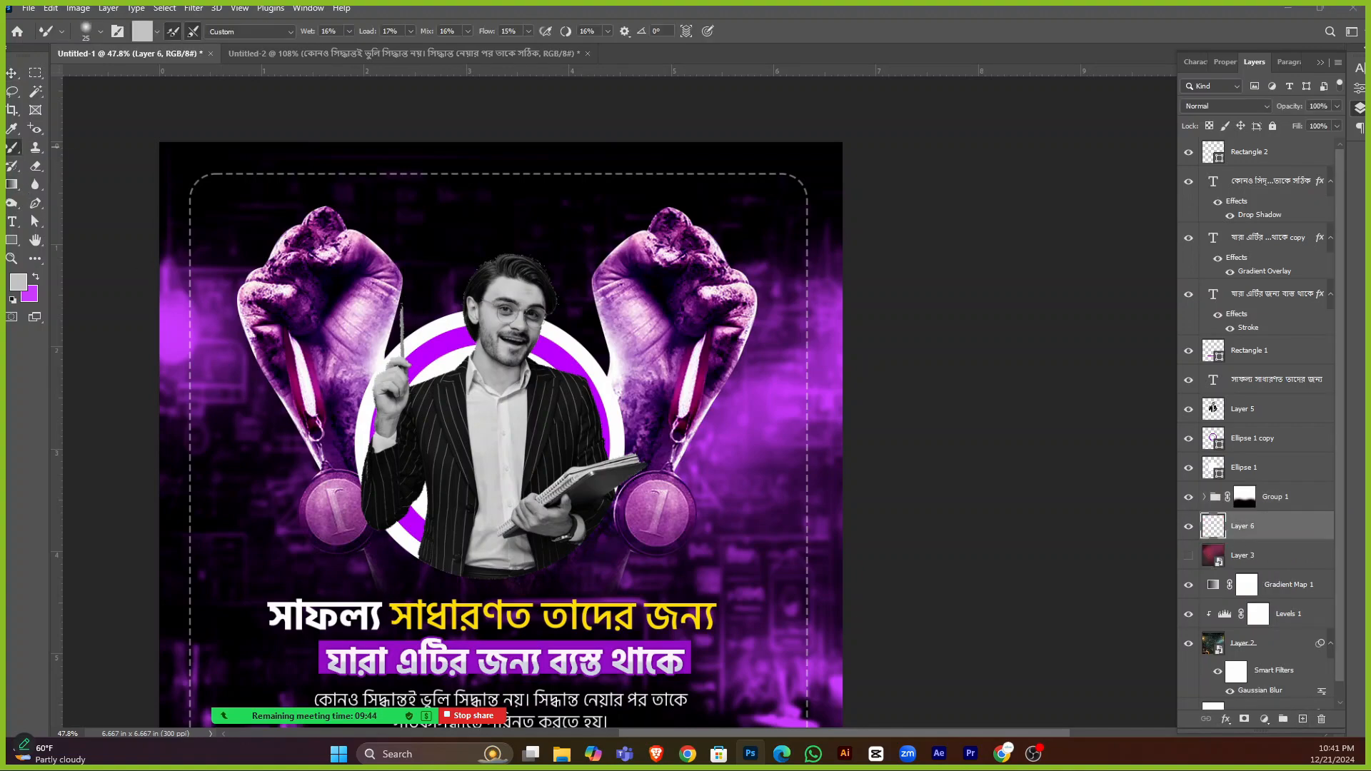
key(shift+b)
scroll(209, 389, down, 2)
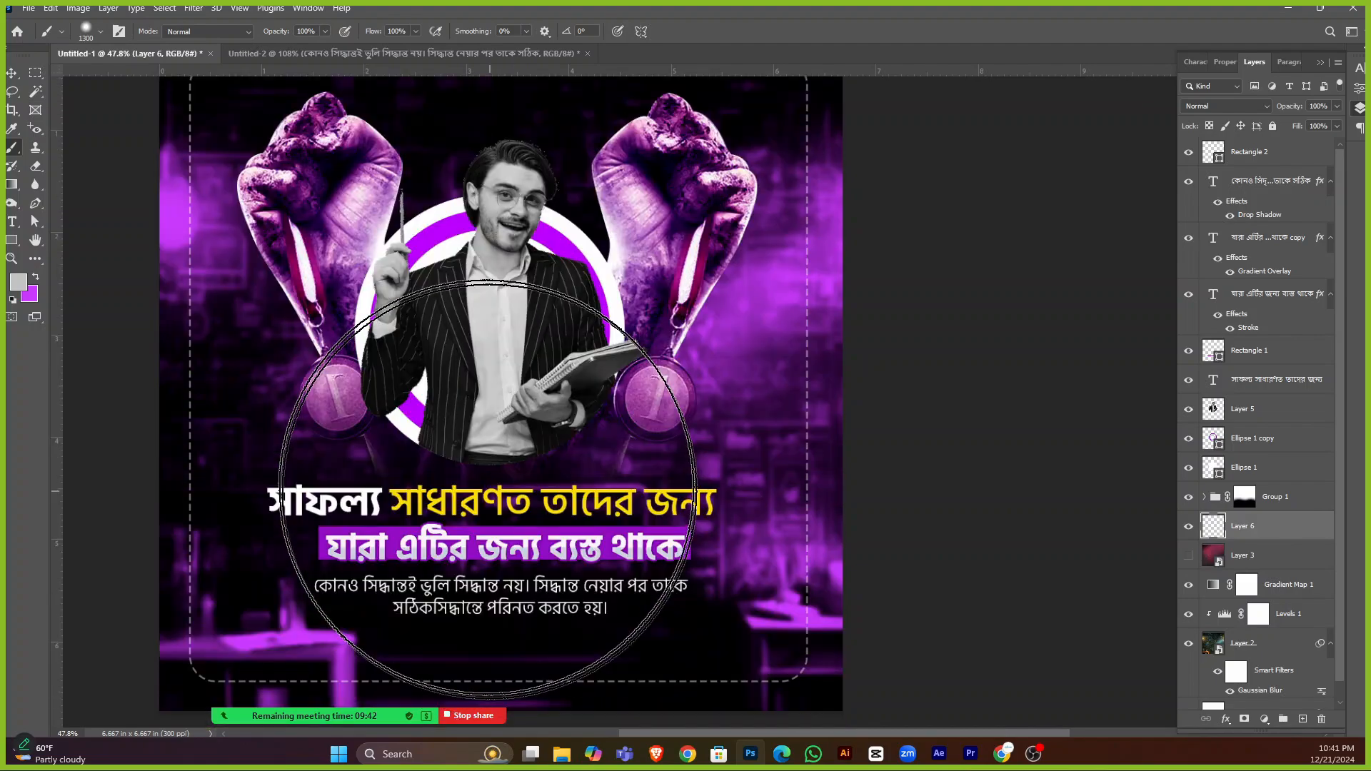
scroll(208, 389, up, 2)
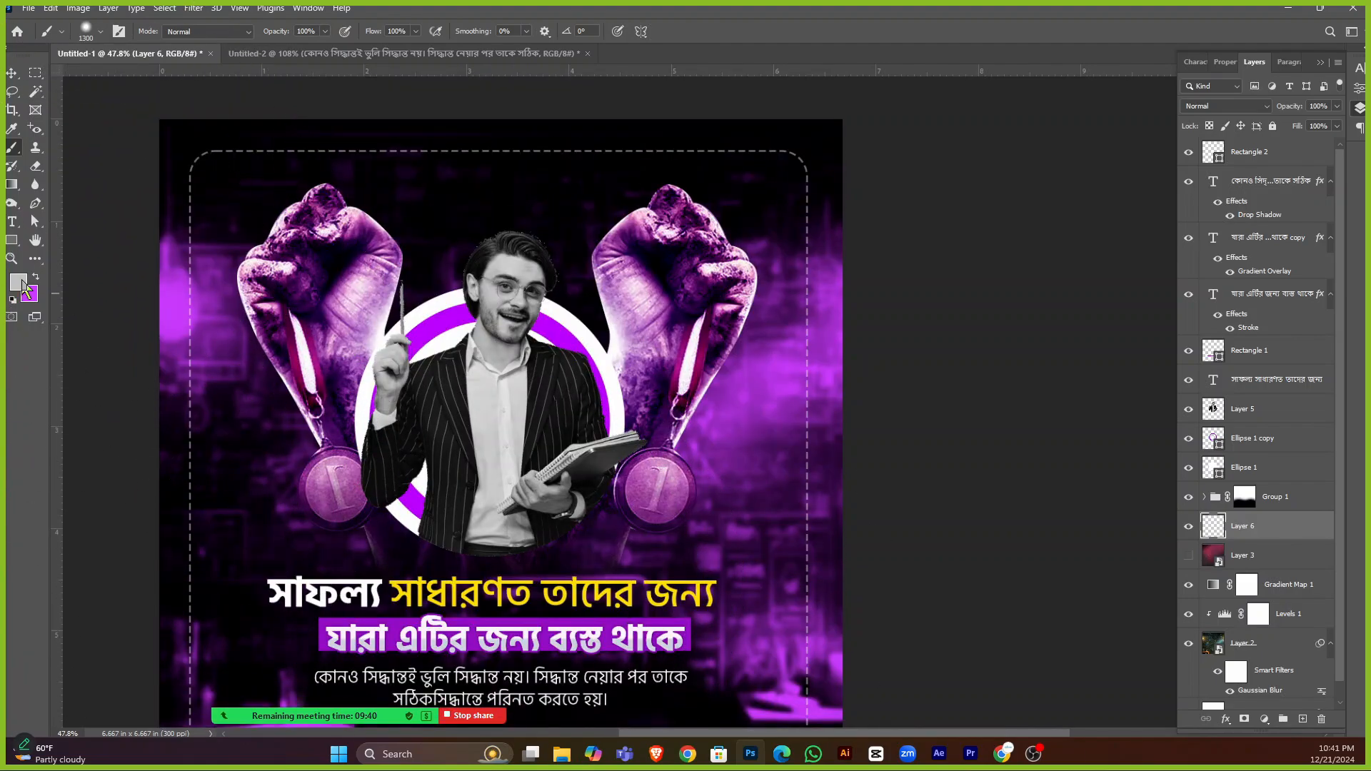
click(18, 282)
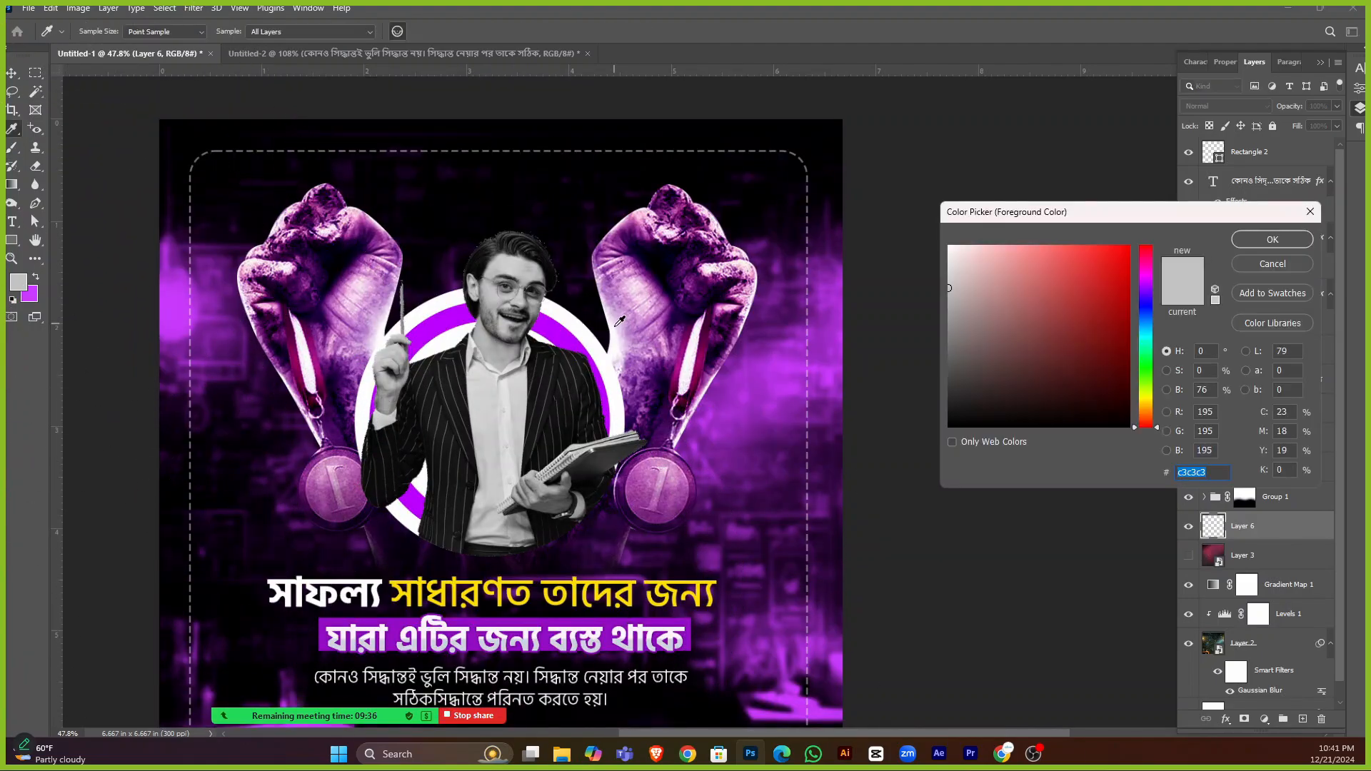
click(662, 289)
click(785, 358)
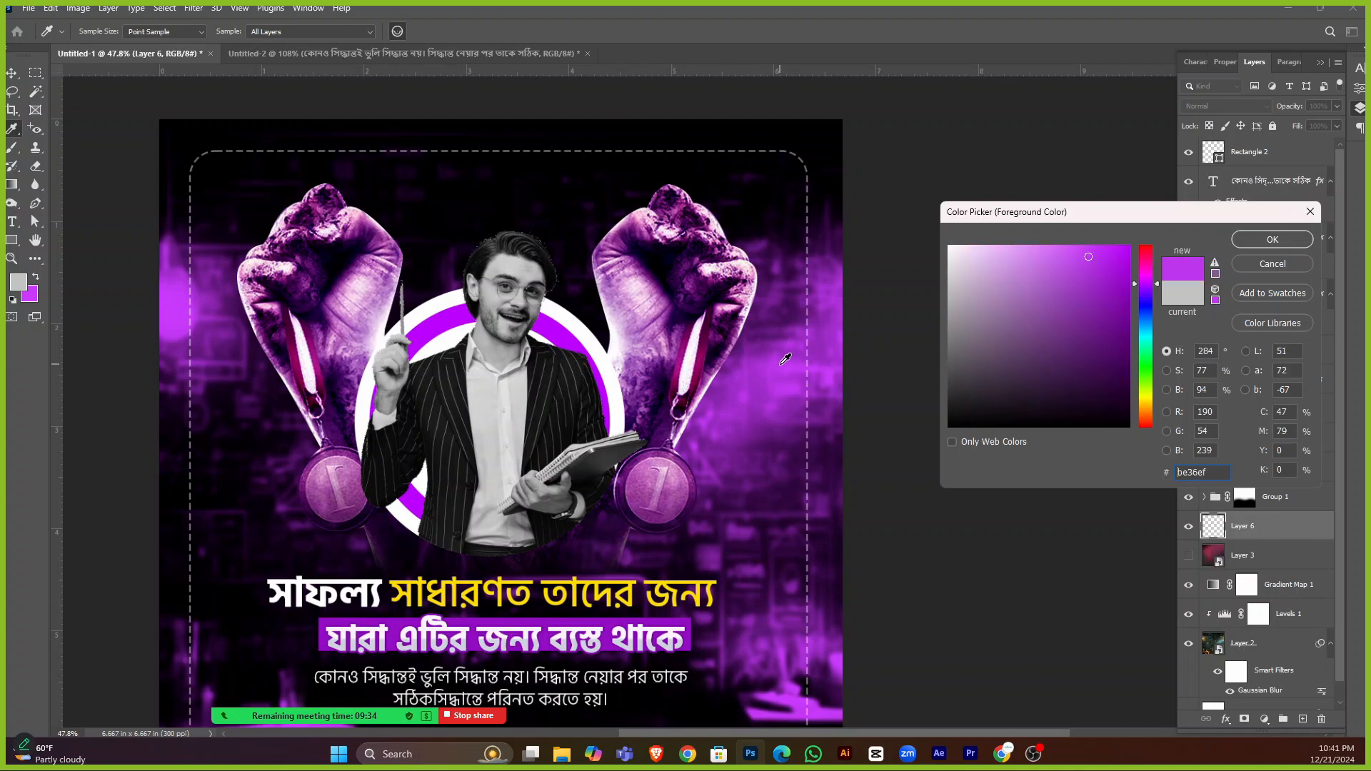
click(1085, 246)
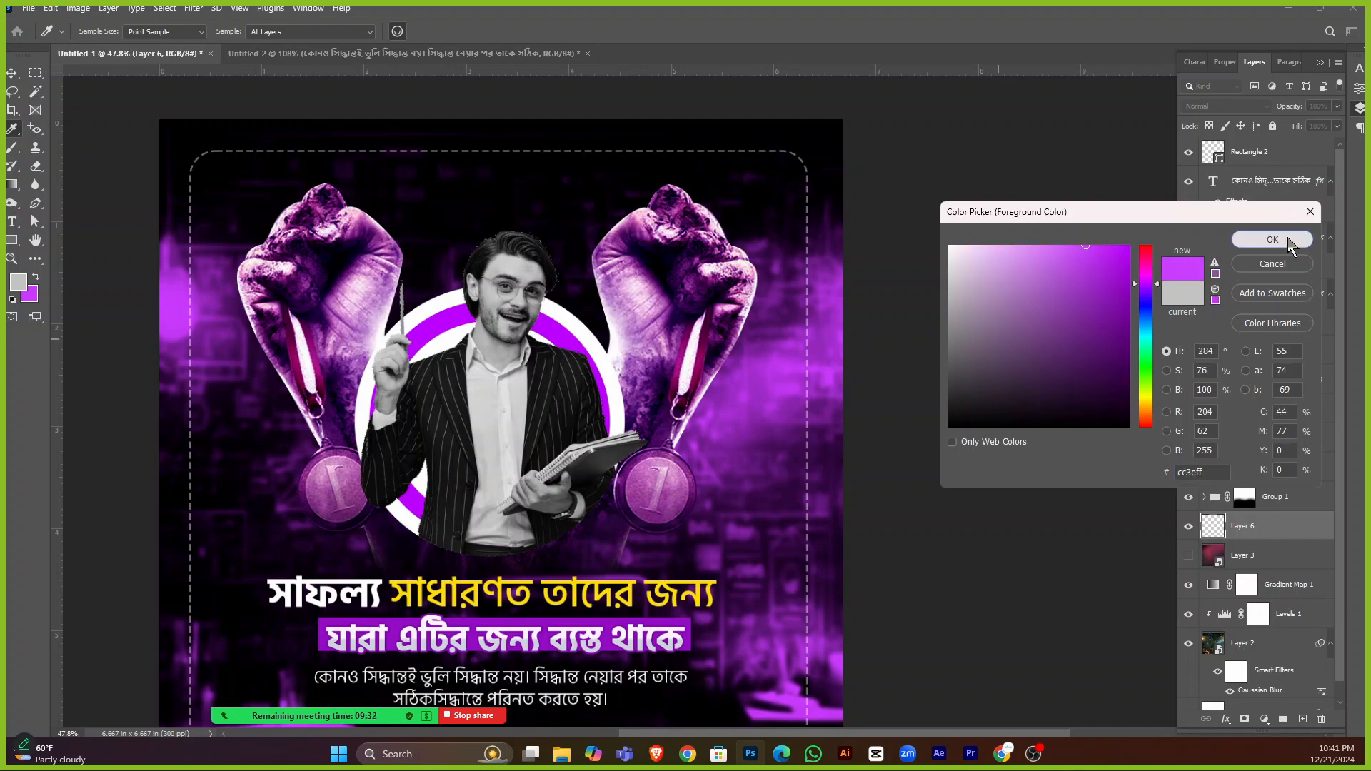
click(1292, 241)
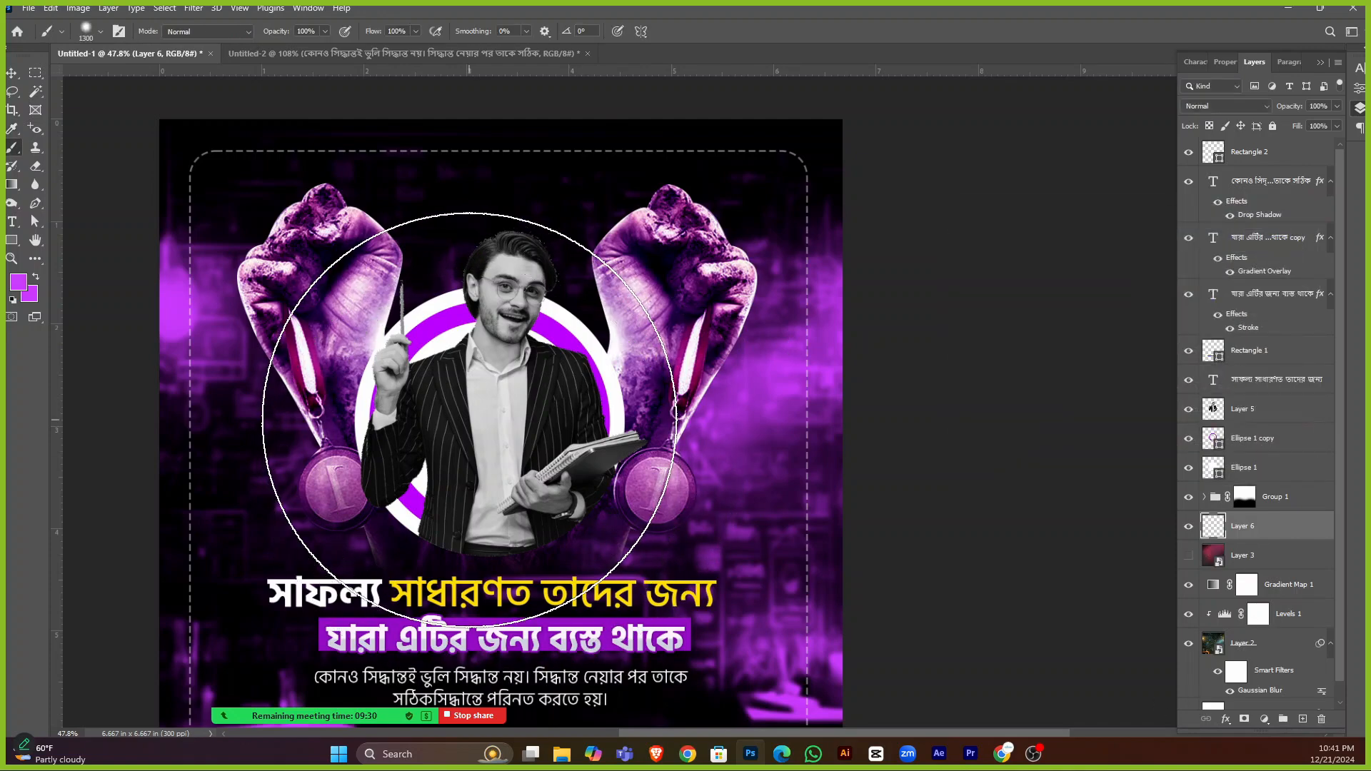
Reduce the soft brush to 600 px and paint a purple glow behind the man on Layer 6.
key(bracketleft)
key(bracketleft)
key(bracketleft)
key(bracketleft)
key(bracketleft)
key(bracketleft)
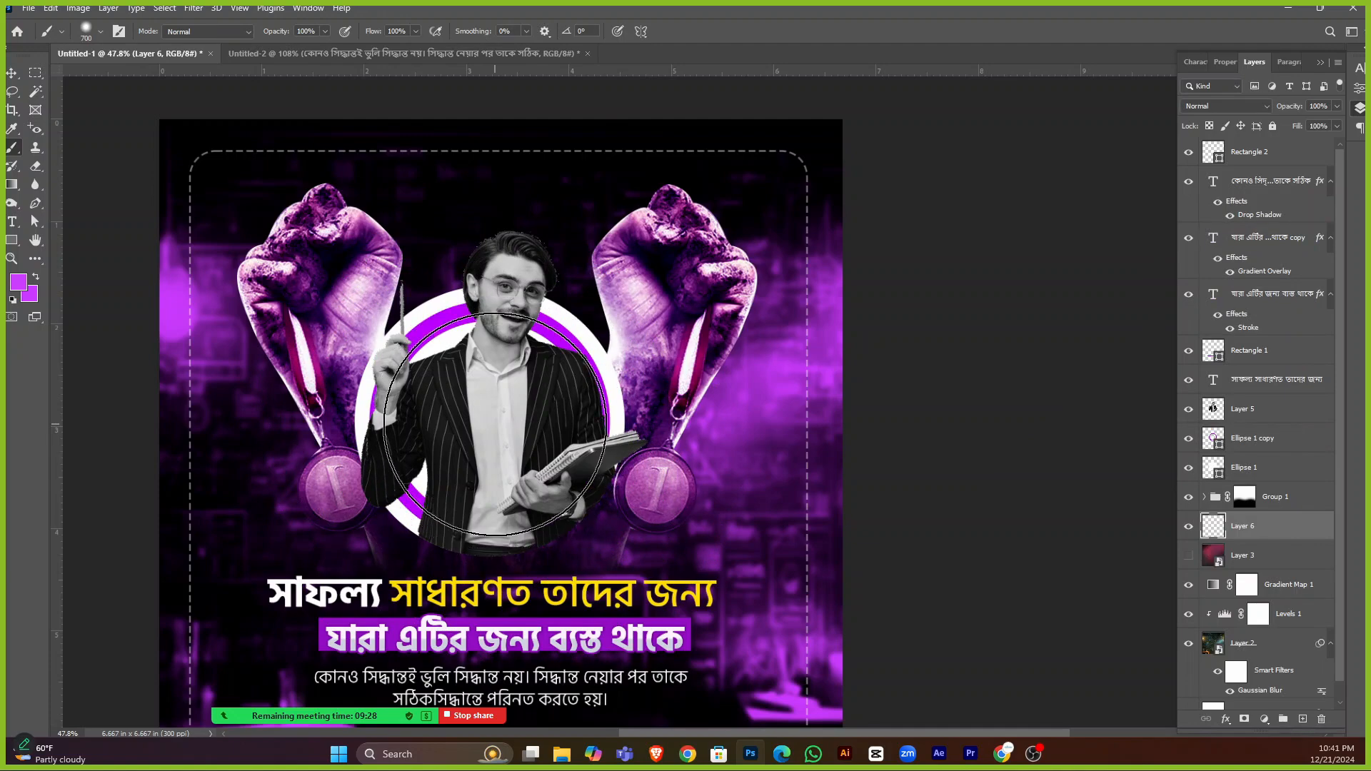
key(bracketleft)
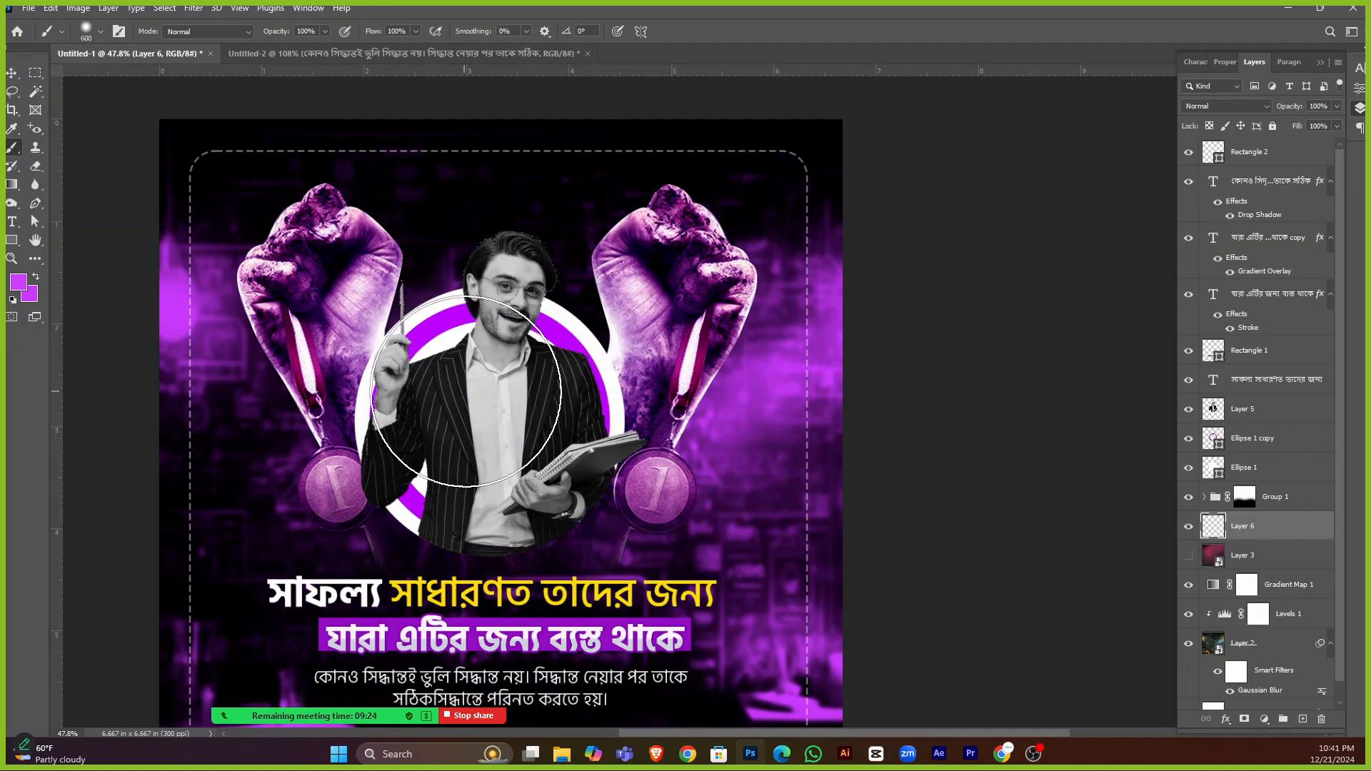
mouse_move(466, 390)
mouse_down()
mouse_move(511, 390)
mouse_move(473, 348)
mouse_move(514, 335)
mouse_move(550, 357)
mouse_move(452, 402)
mouse_up()
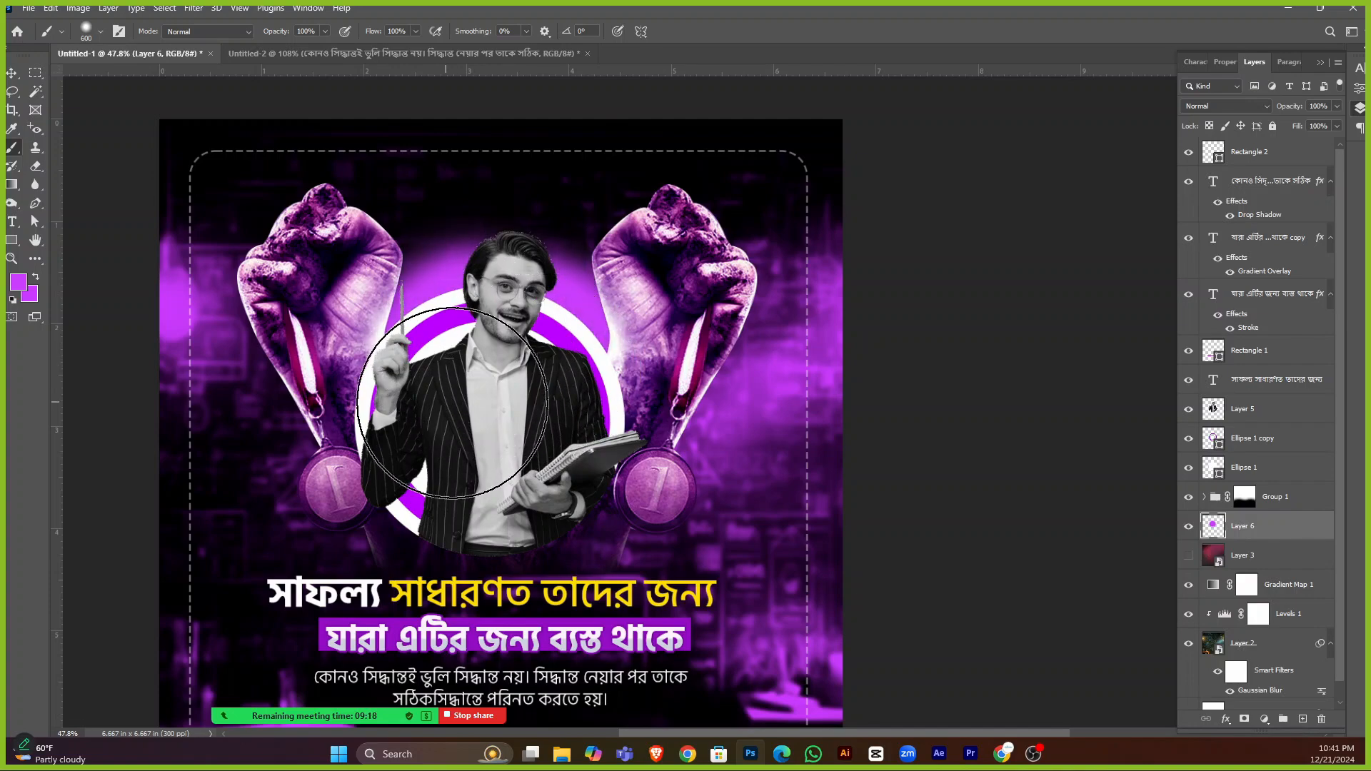
Enlarge the brush to 1300 px and stamp a wider purple glow centred behind the man on Layer 6.
key(bracketright)
key(bracketright)
key(bracketright)
key(bracketright)
key(bracketright)
key(bracketright)
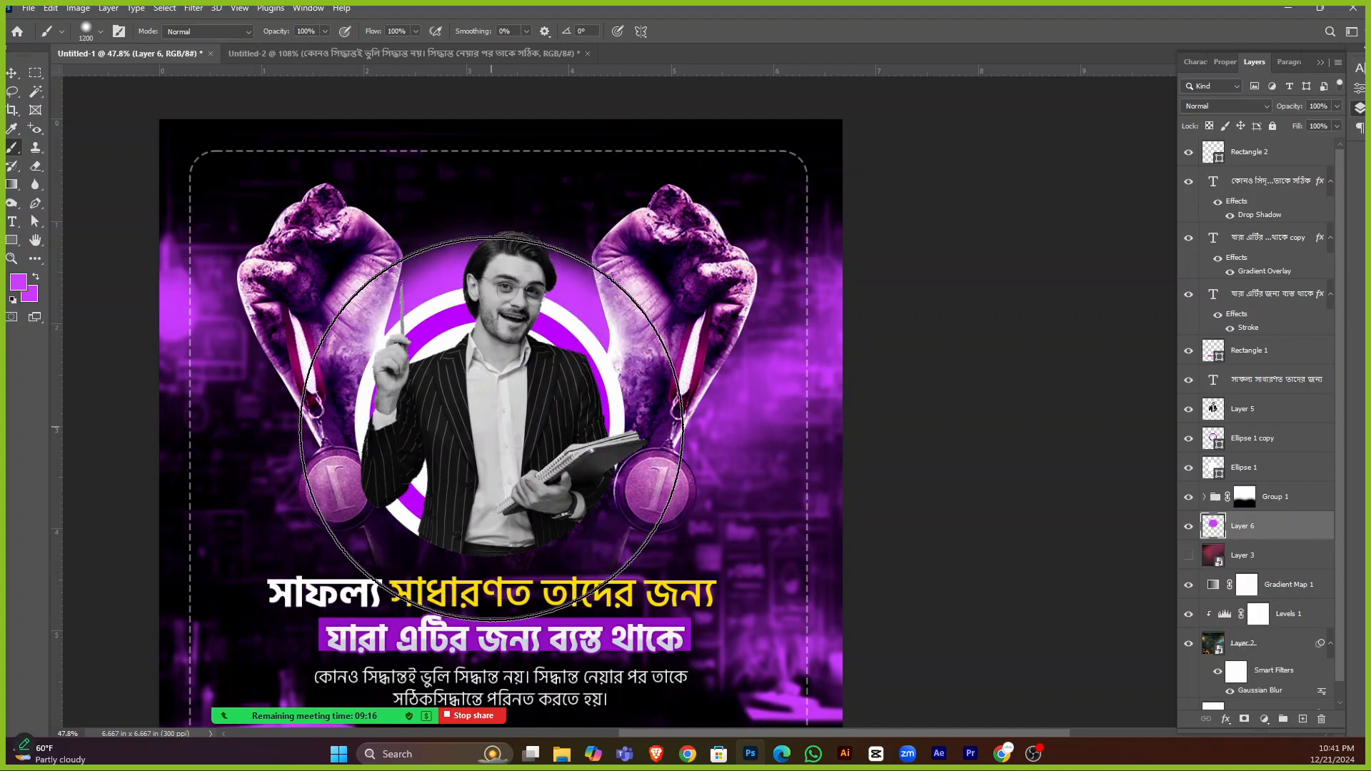
key(bracketright)
click(501, 438)
click(499, 437)
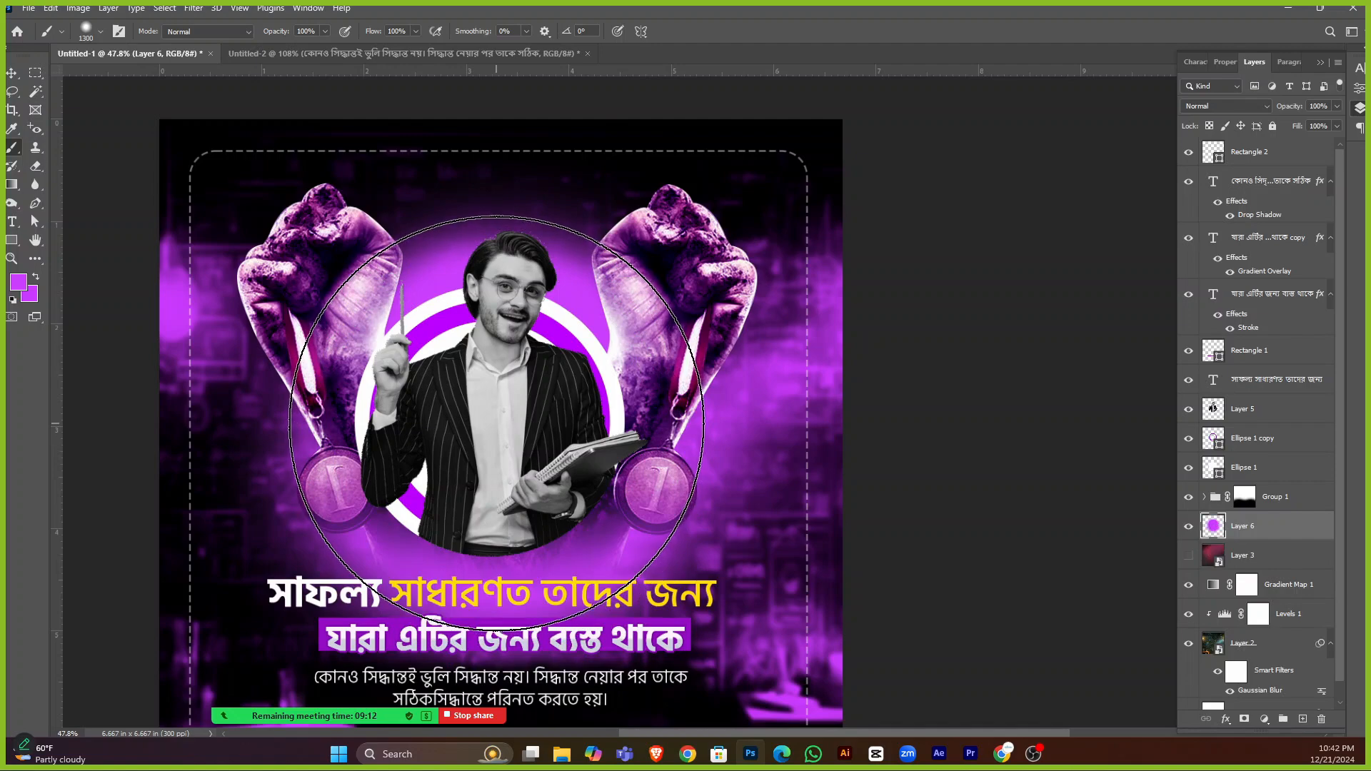
click(498, 428)
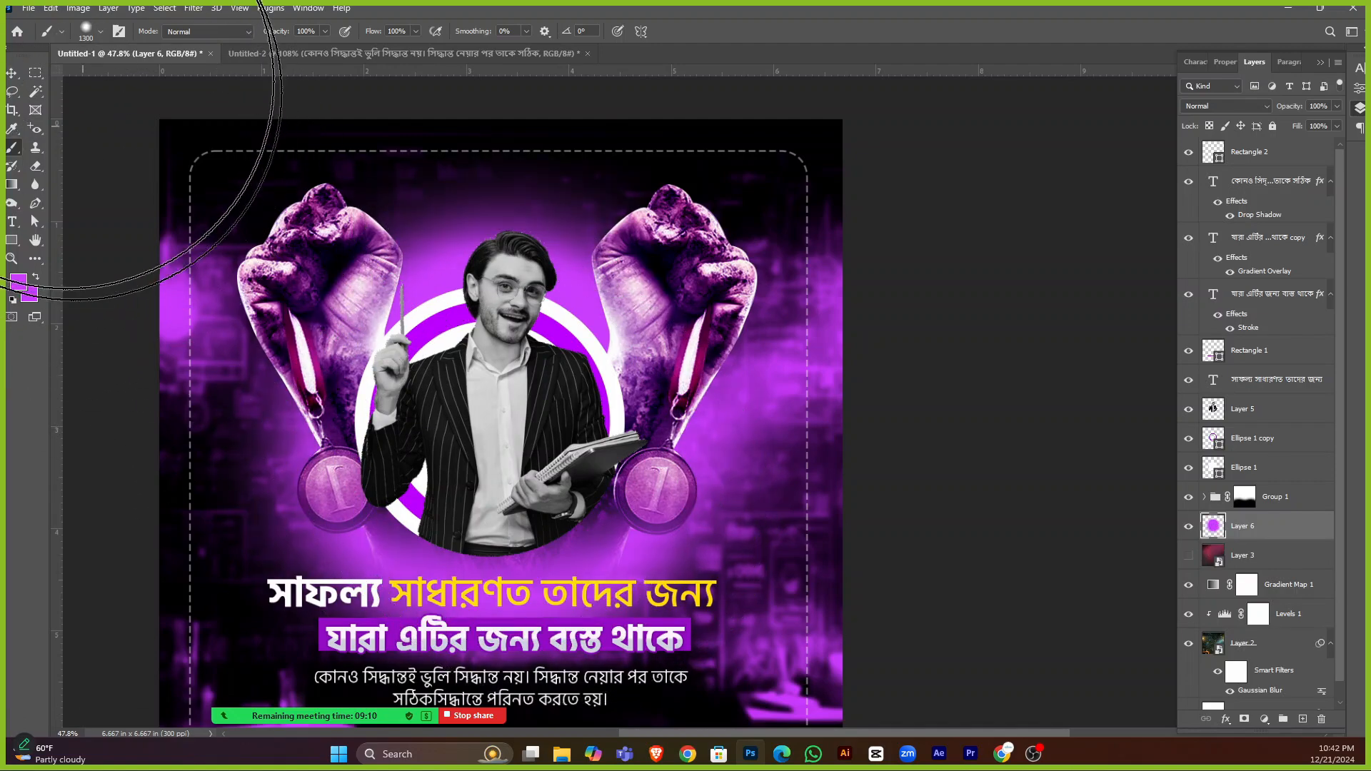
click(12, 72)
scroll(629, 494, down, 3)
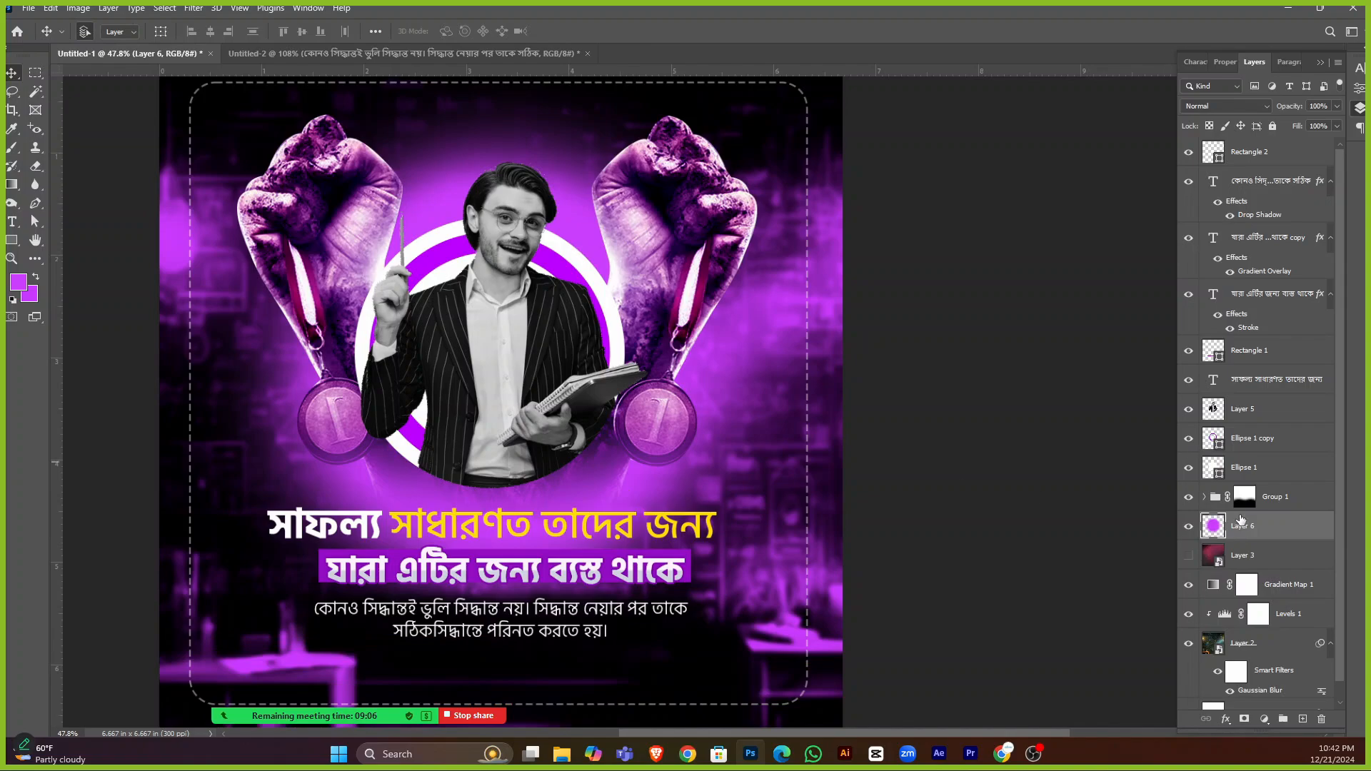
Add a layer mask to Layer 6 and erase the glow from the poster's lower part with a soft 1500 px eraser.
click(1244, 720)
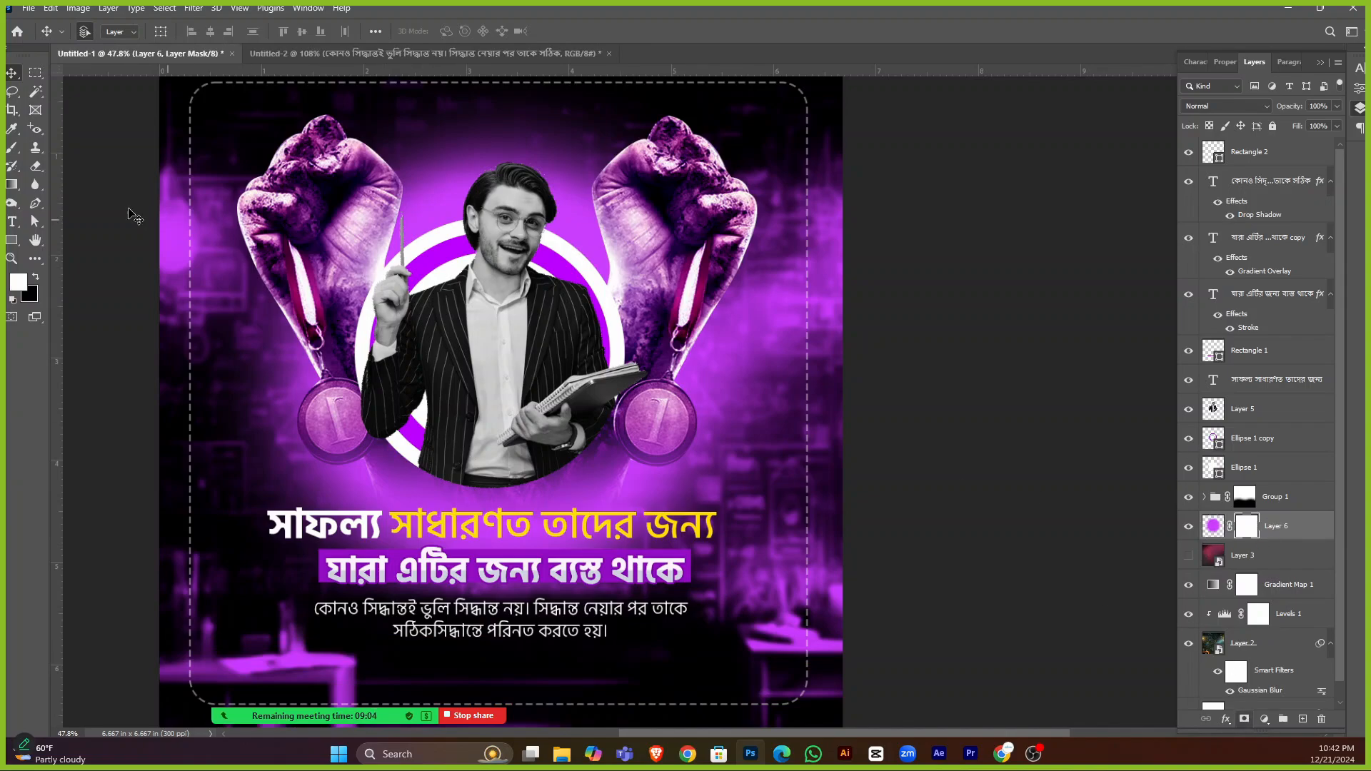
click(35, 166)
scroll(371, 649, down, 6)
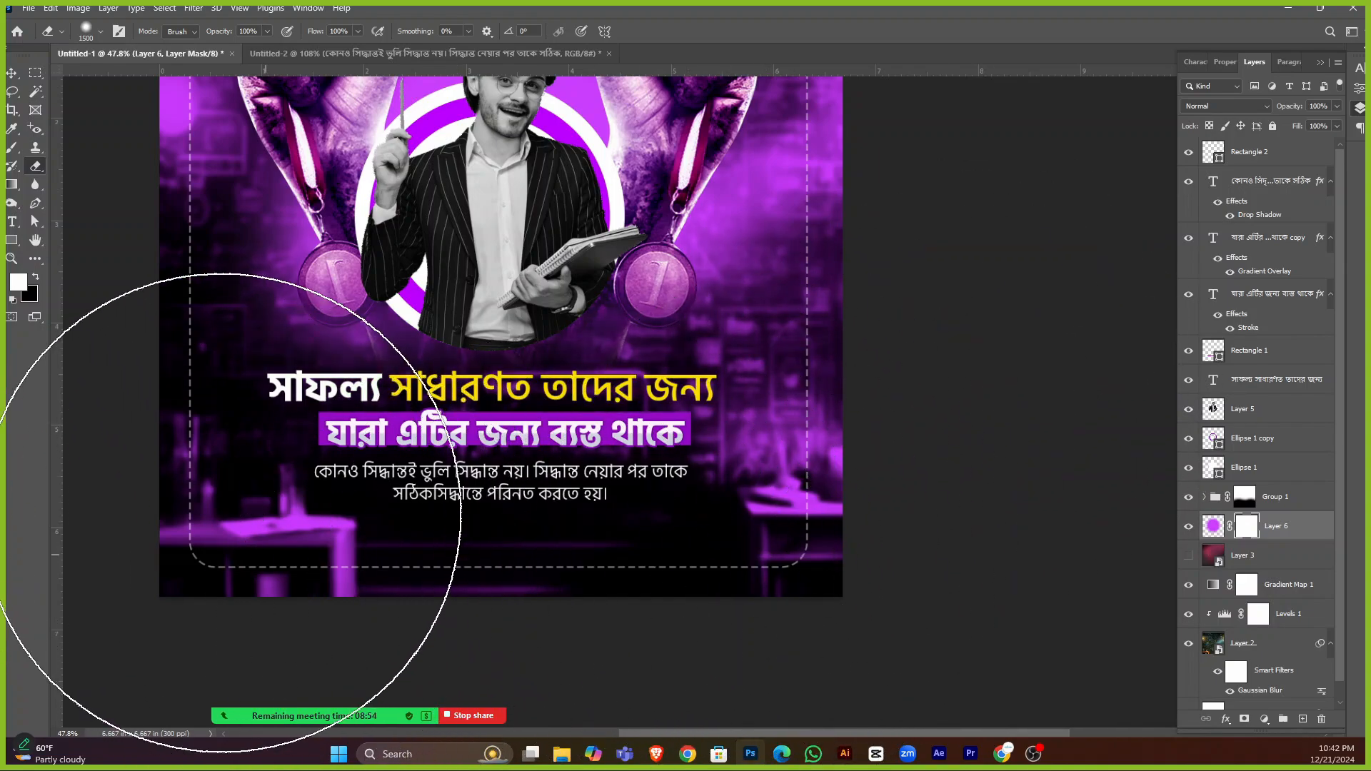
drag(602, 626, 692, 630)
scroll(843, 650, up, 3)
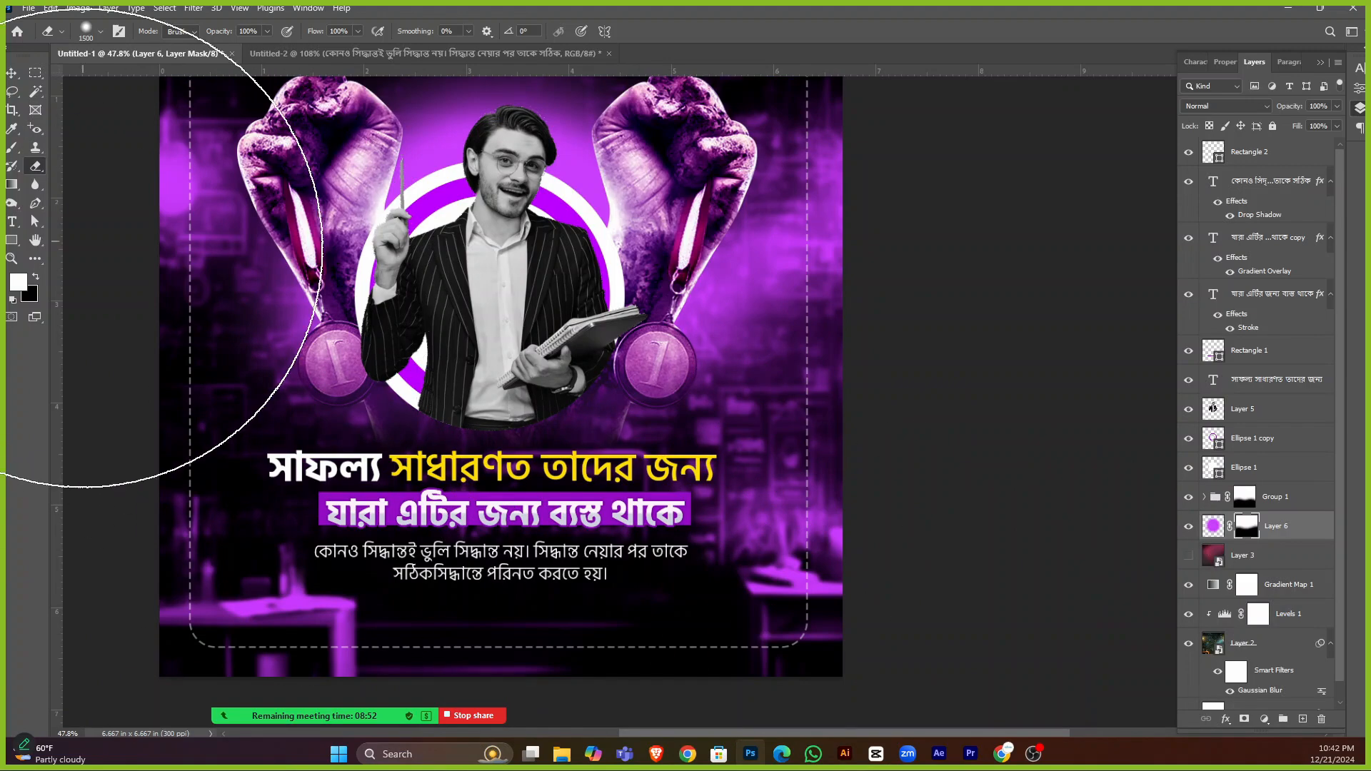
click(13, 73)
click(142, 287)
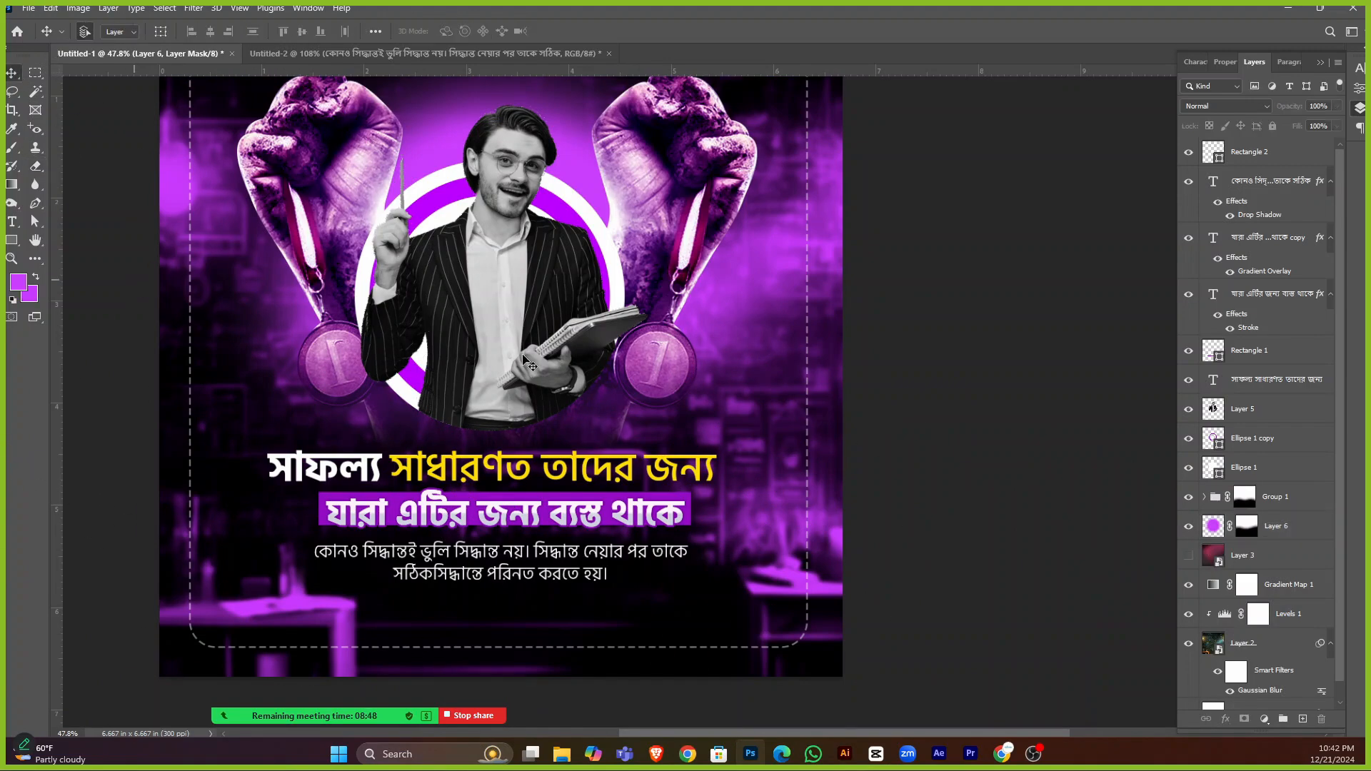
Convert the man's layer, Layer 5, back into a smart object and duplicate it.
scroll(505, 359, up, 1)
click(579, 445)
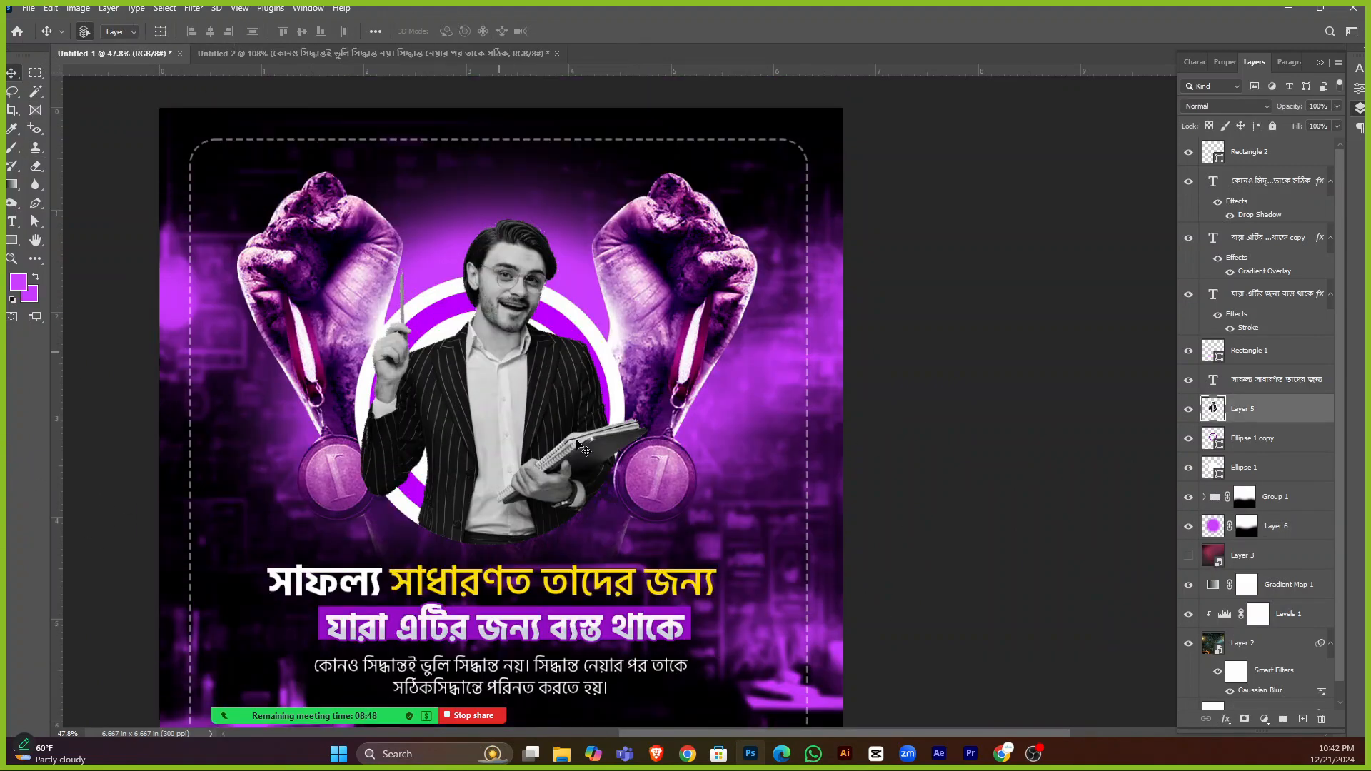
right_click(1265, 417)
right_click(1289, 414)
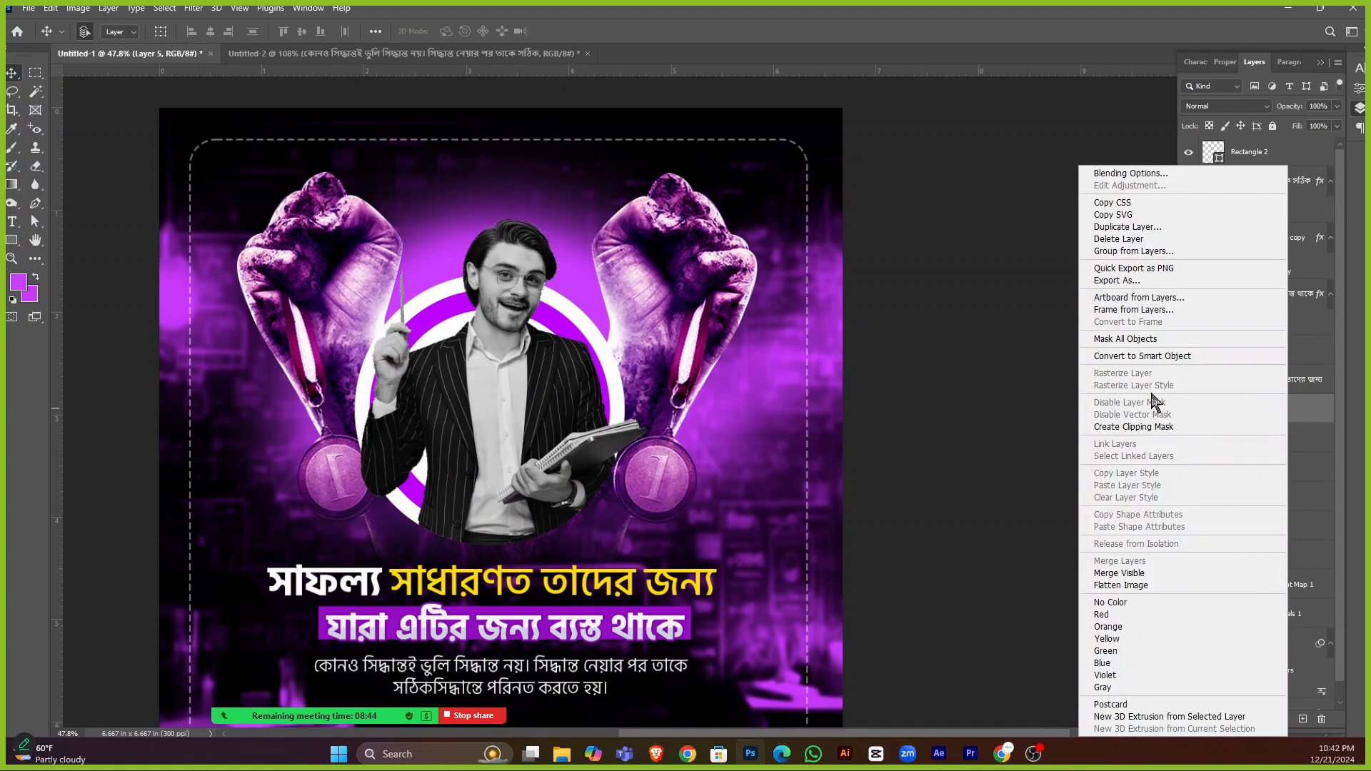
click(1165, 357)
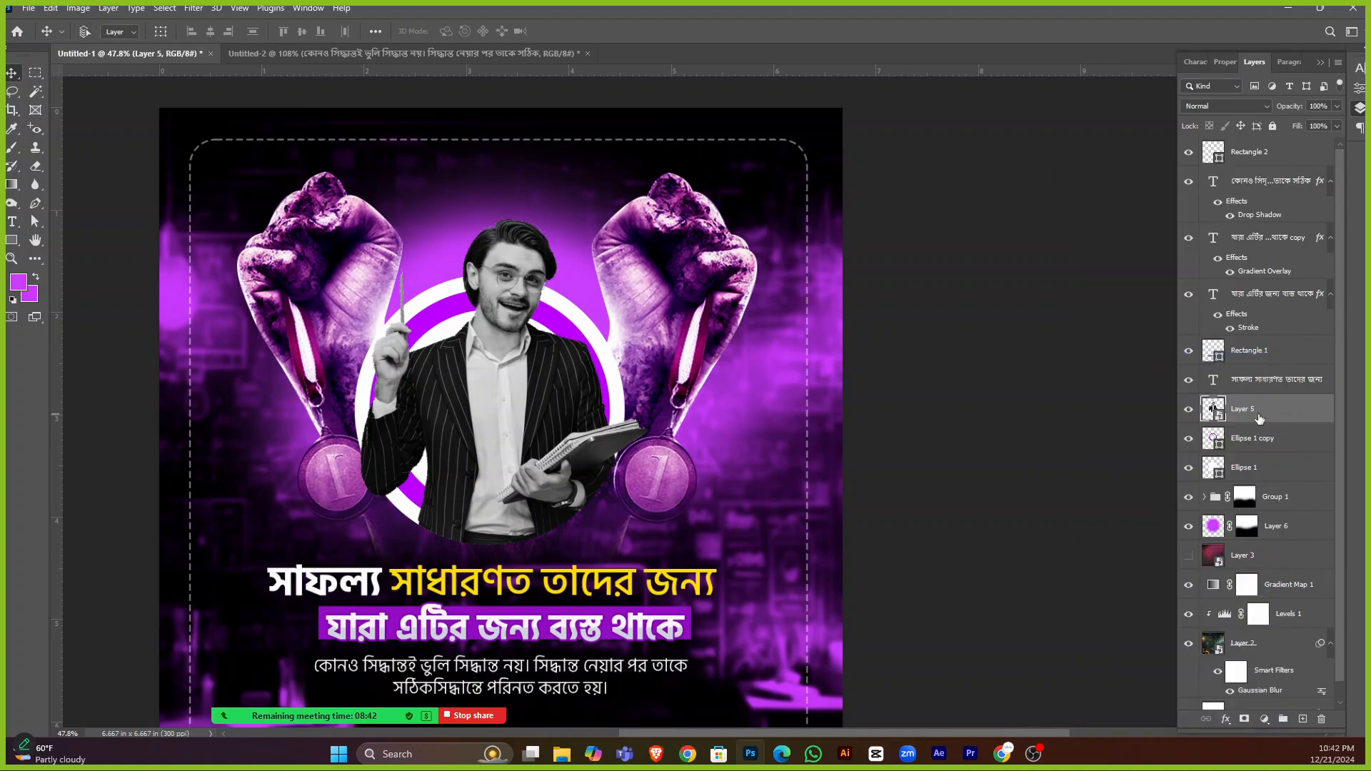
key(ctrl+j)
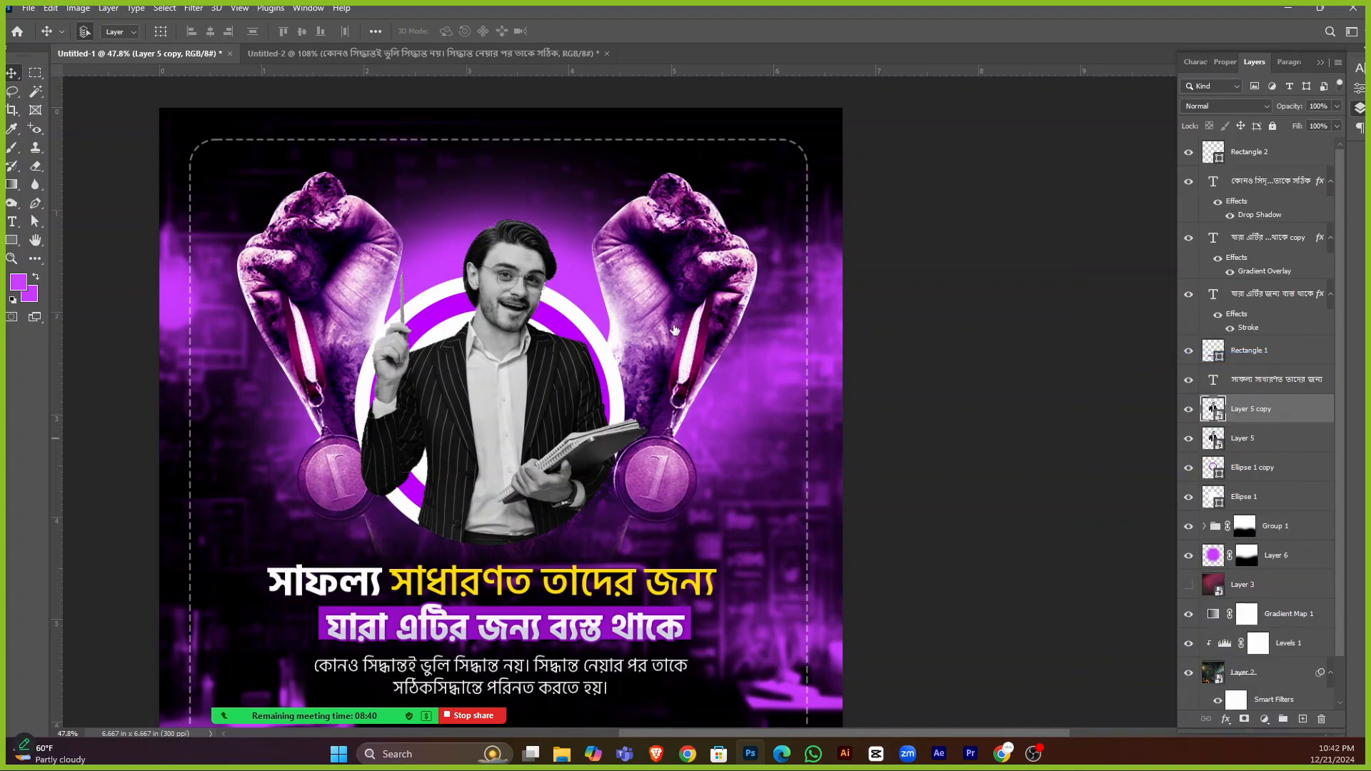
Apply a Color Overlay to the original Layer 5 beneath its copy, using yellow ffde00 sampled from the headline text.
key(alt+bracketleft)
scroll(597, 350, up, 3)
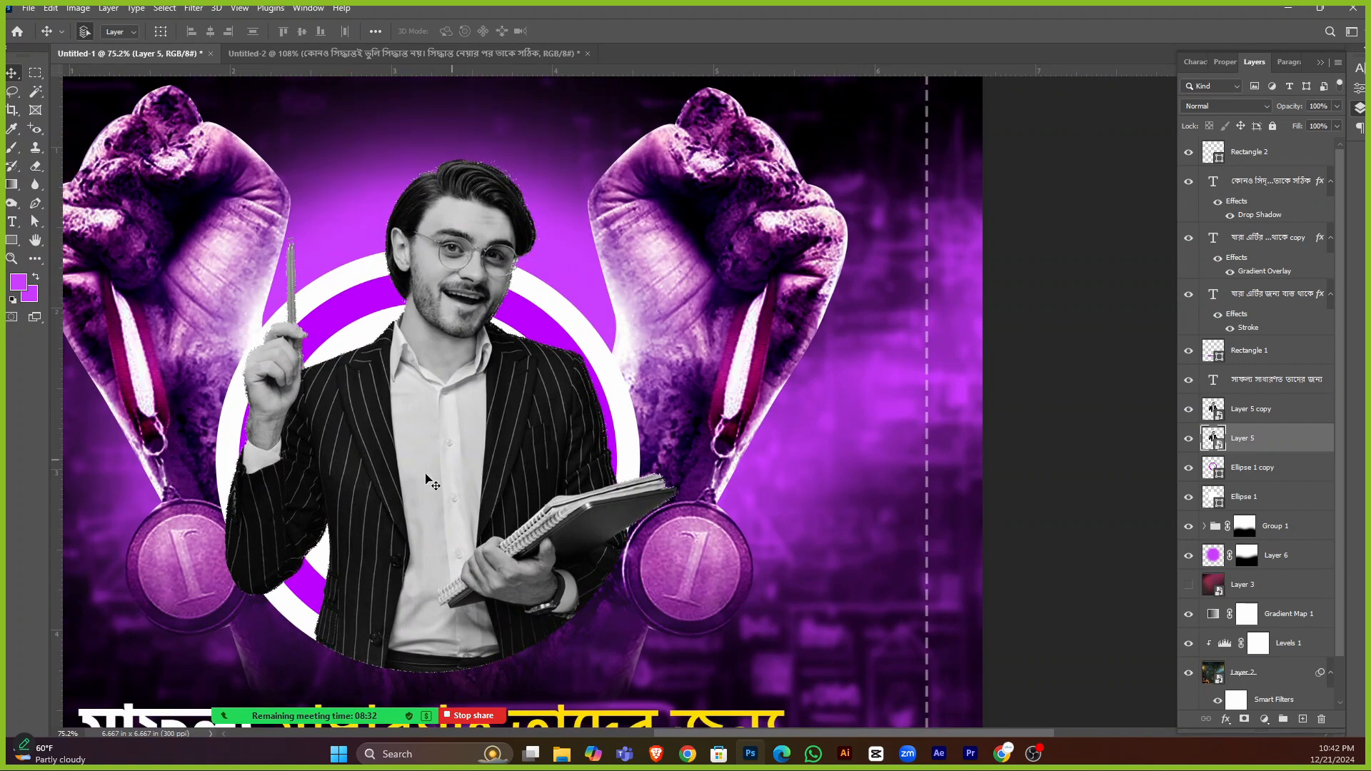
click(1228, 722)
click(1258, 667)
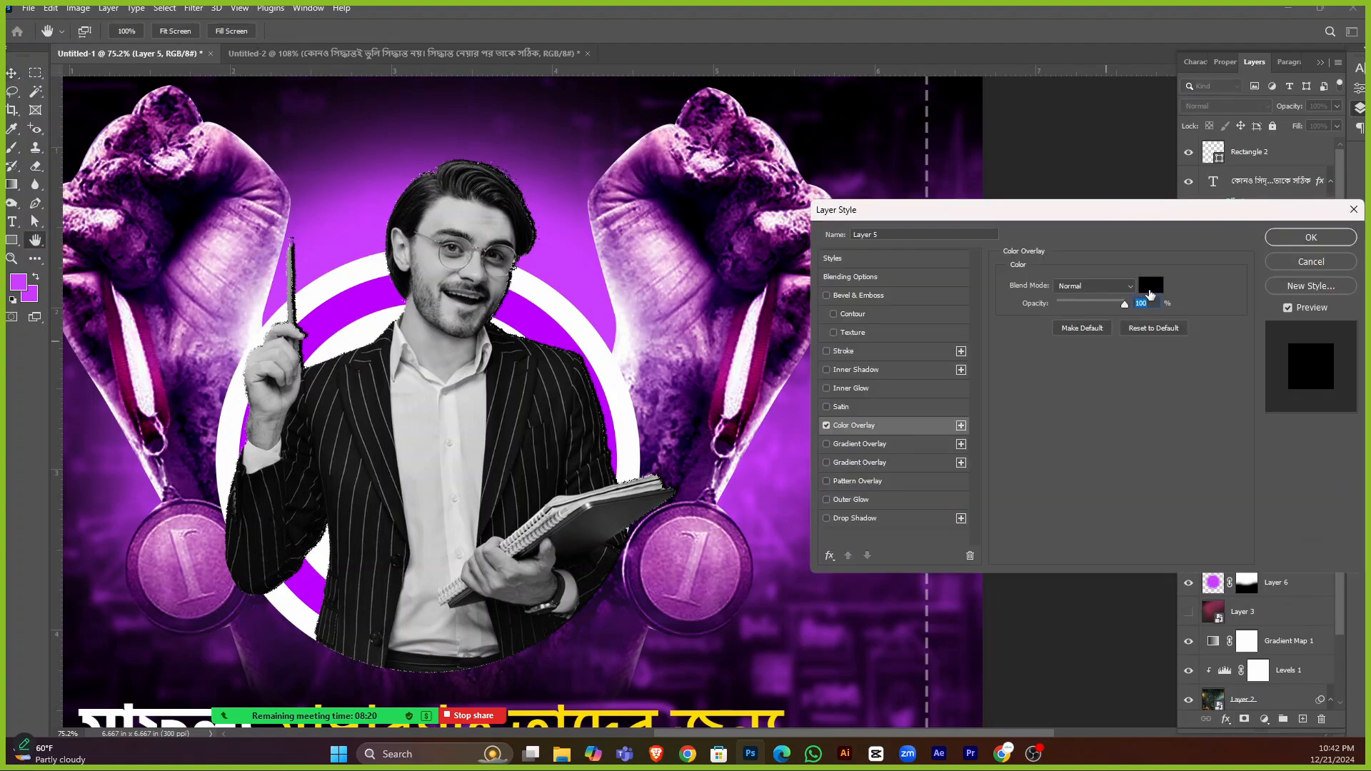
click(1150, 285)
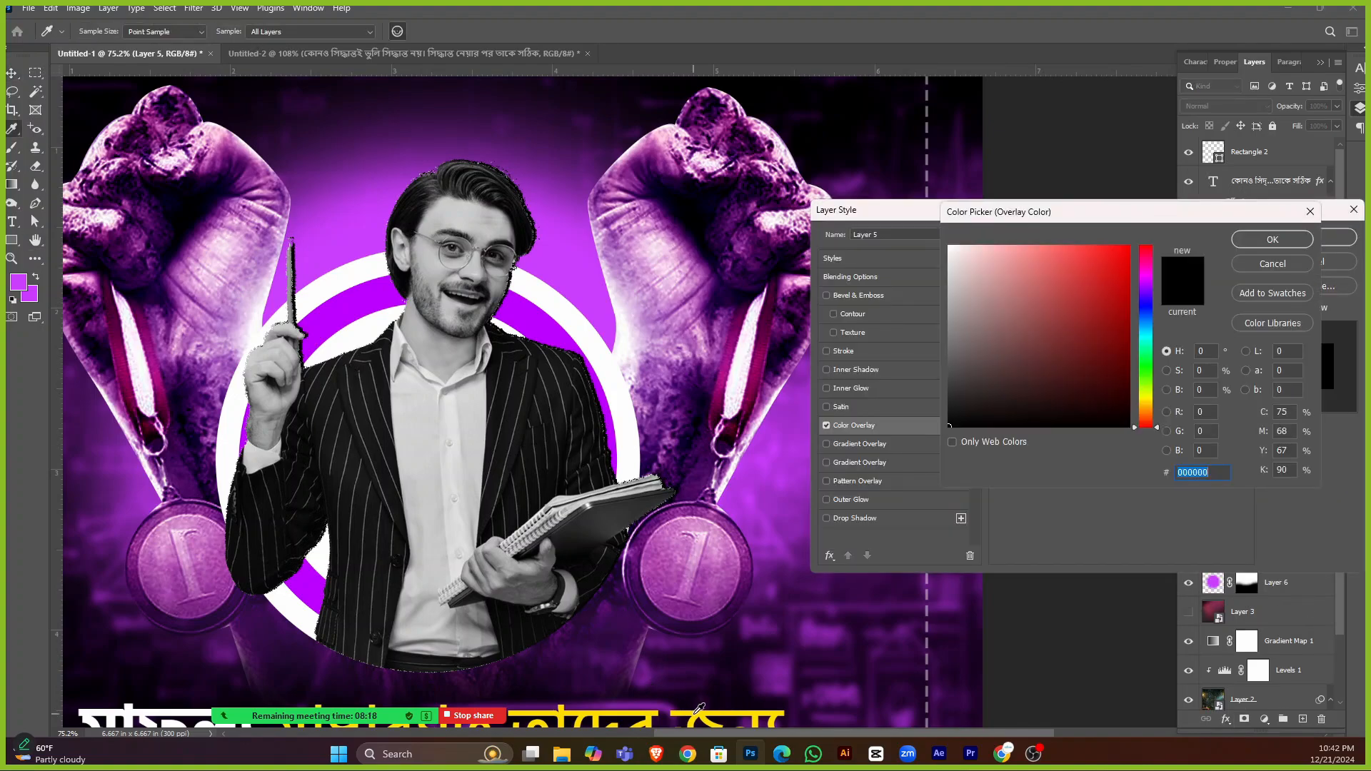
click(765, 716)
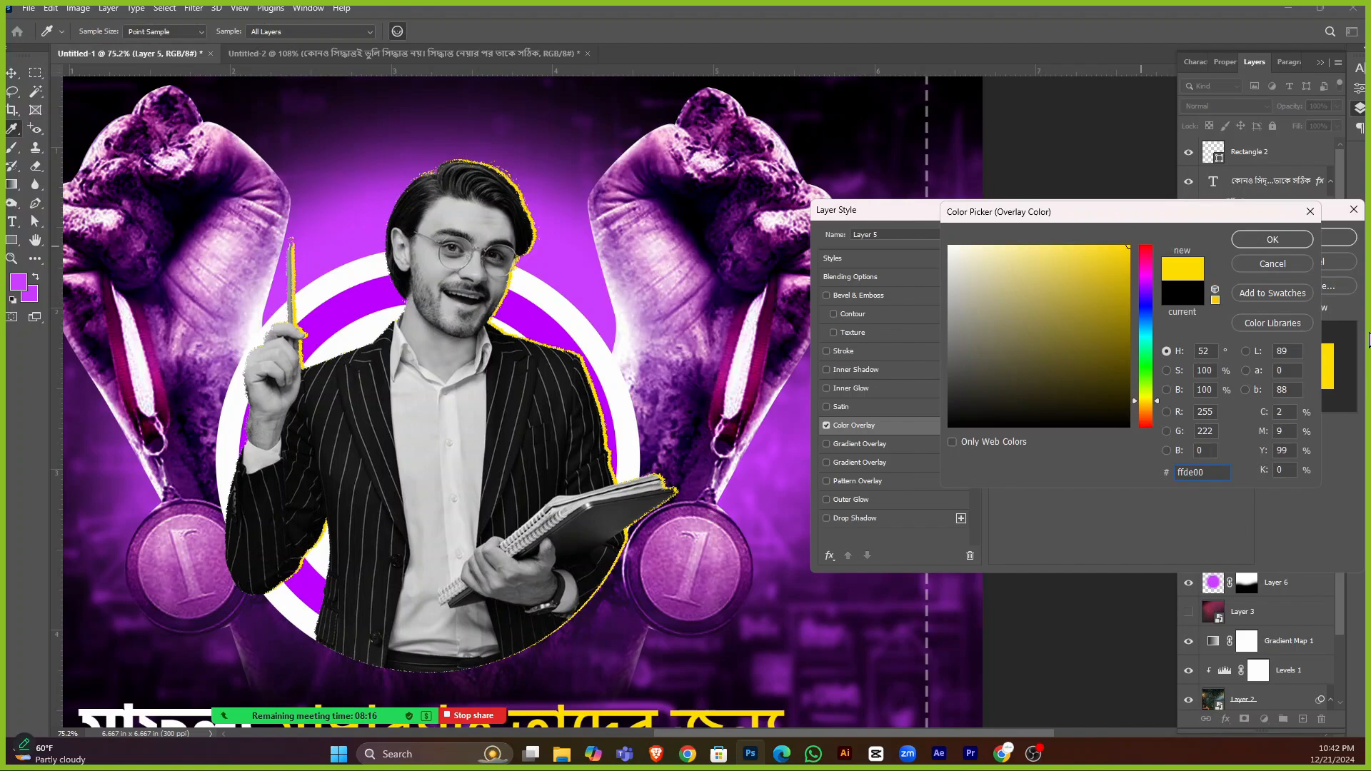
click(1265, 244)
key(Return)
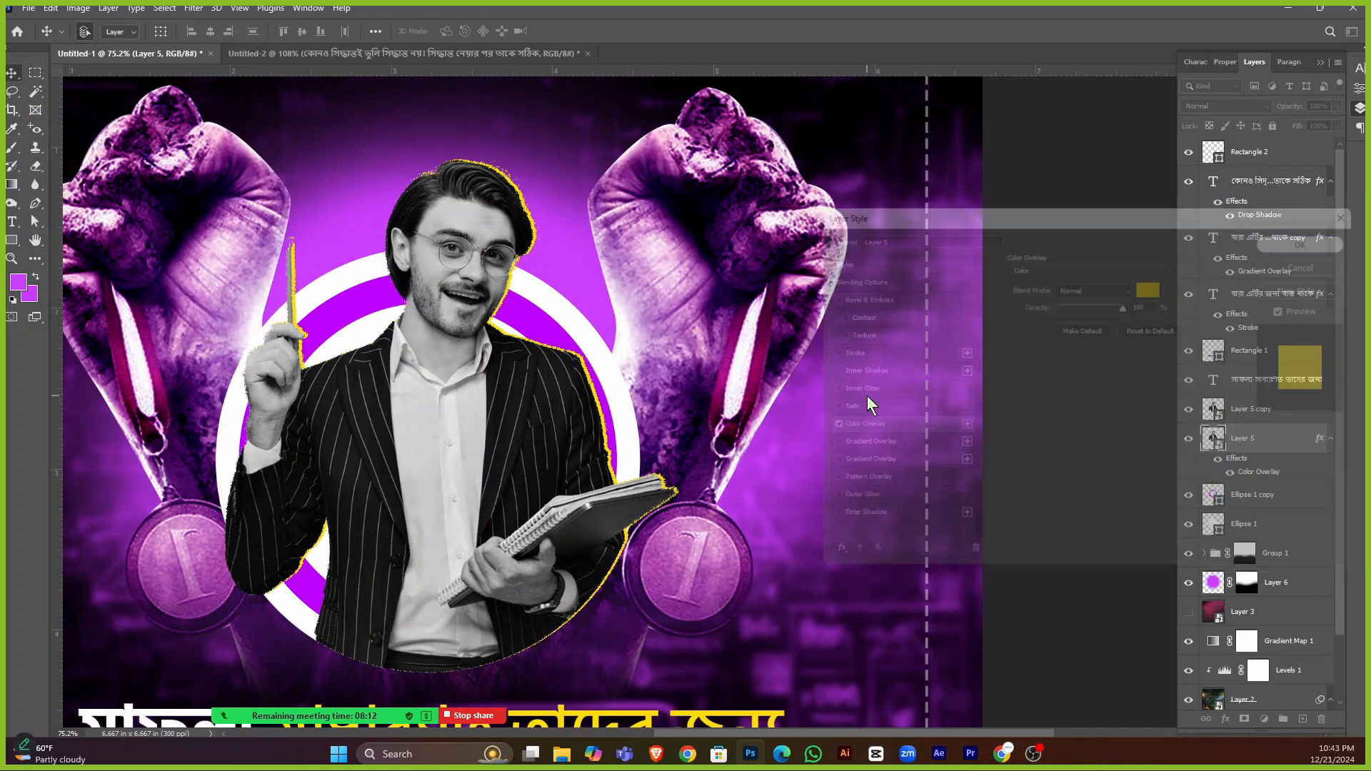
Nudge the yellow Layer 5 upward and slightly to the left to form a yellow edge around the man's head, shoulders and notebook.
key(Up)
key(Up)
key(Up)
key(Up)
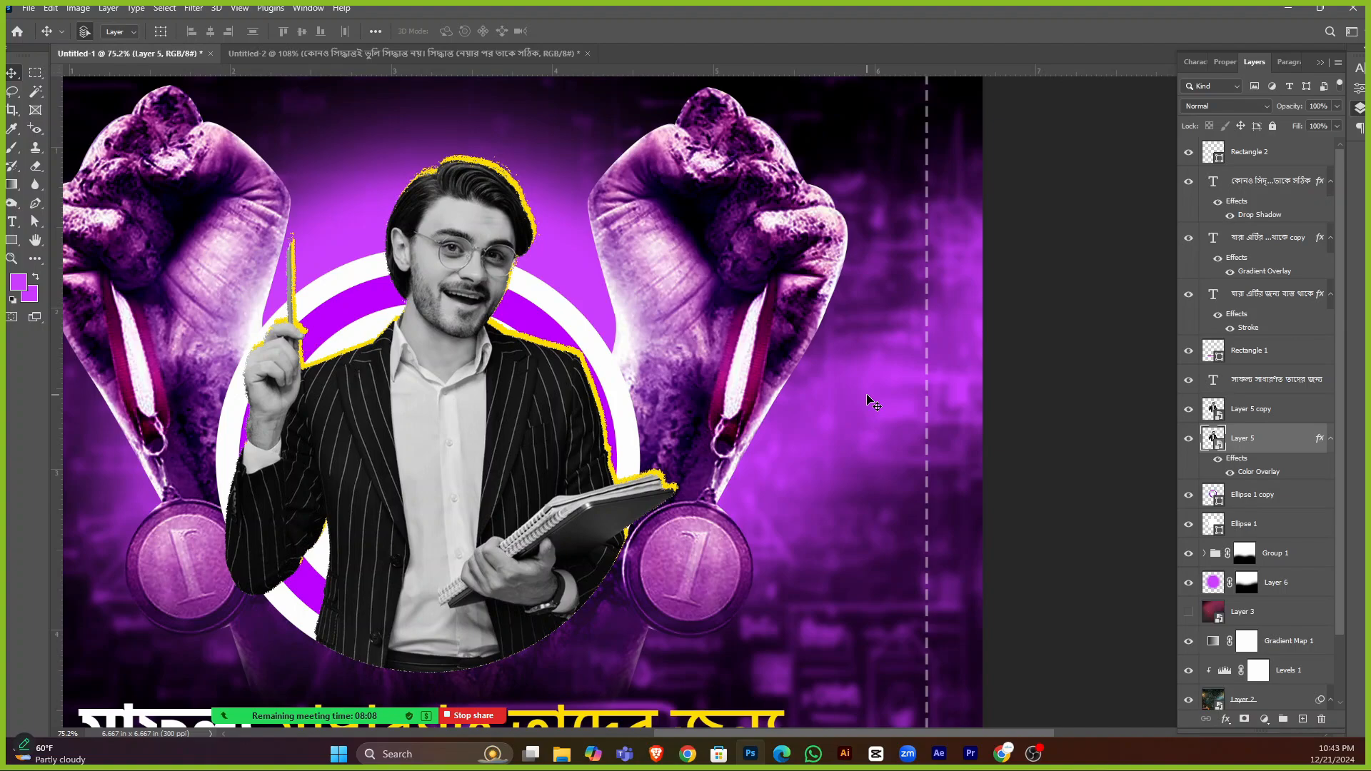
key(Left)
key(Left)
key(Down)
key(Down)
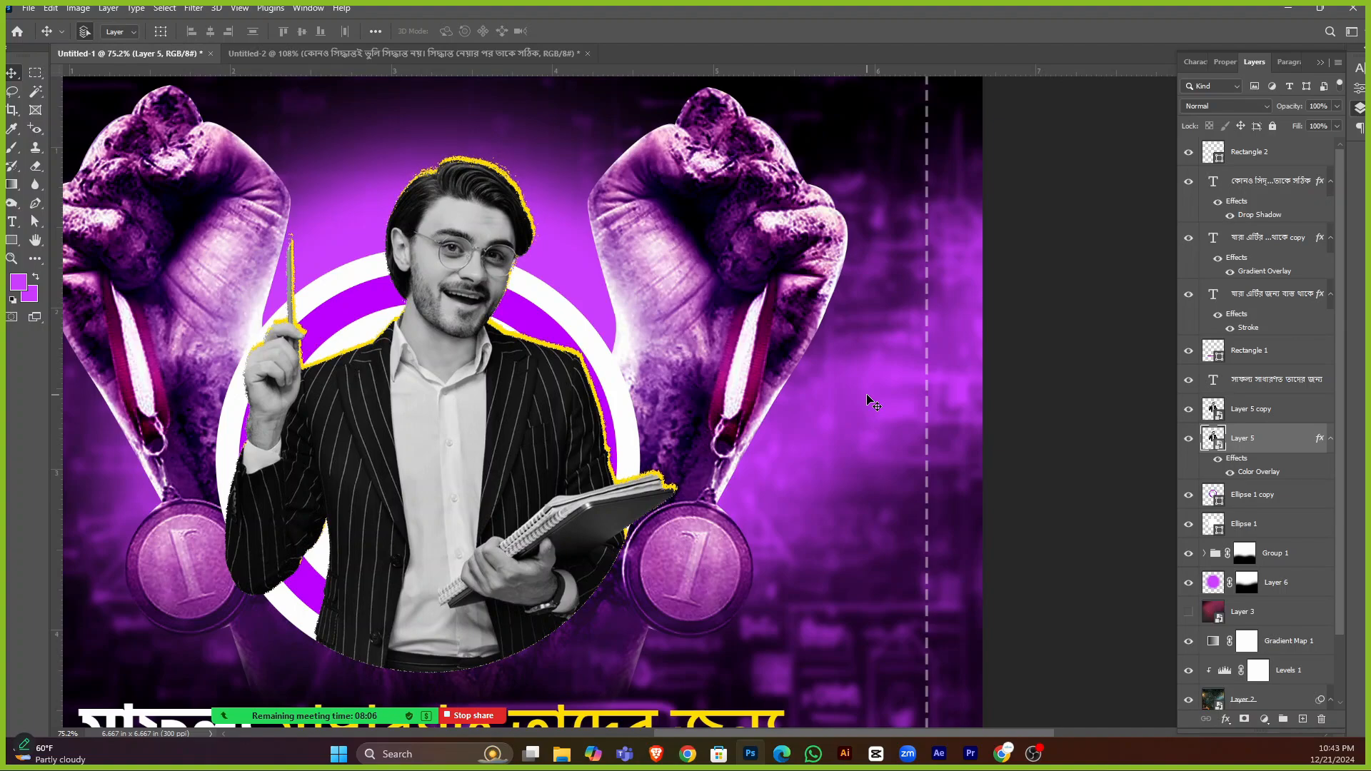
Examine the yellow edge around the man's hair and pencil up close and across the whole poster.
scroll(513, 386, down, 5)
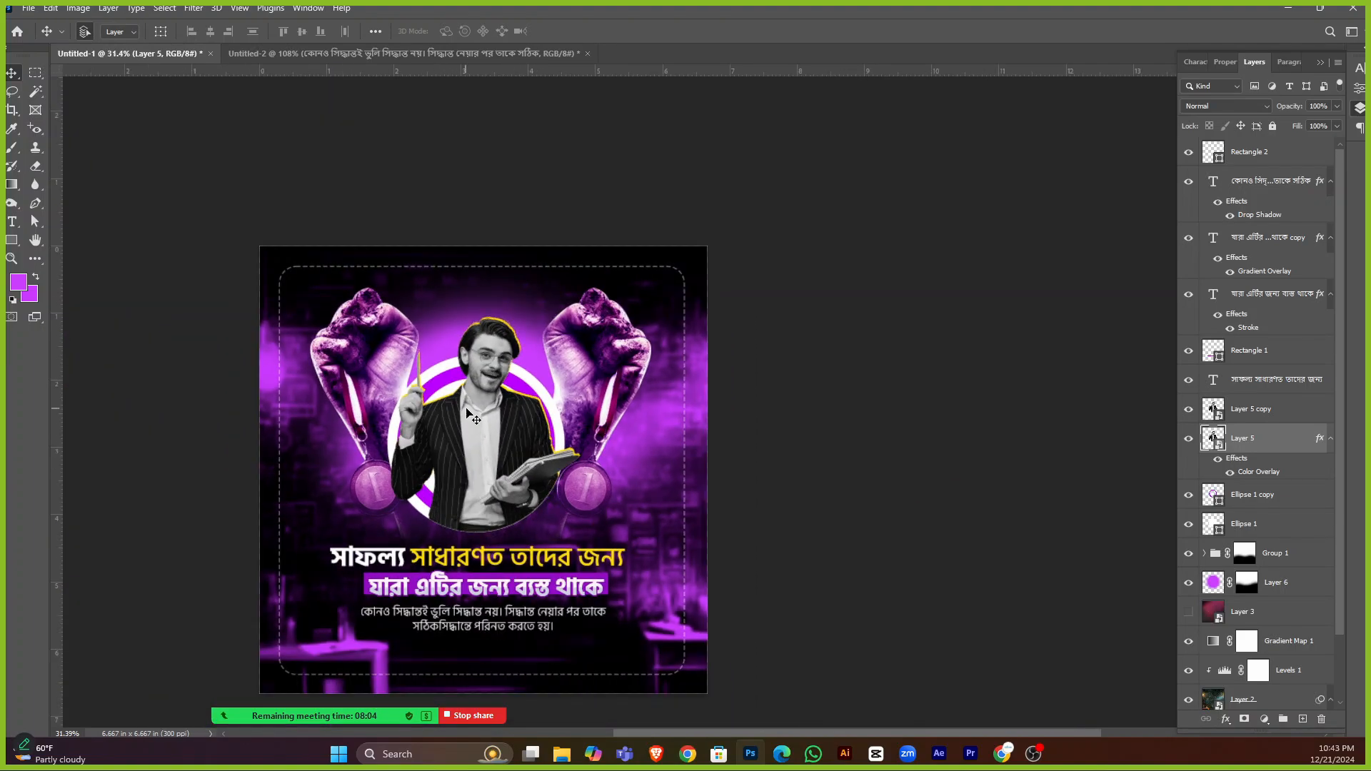
scroll(487, 393, up, 7)
scroll(511, 246, up, 5)
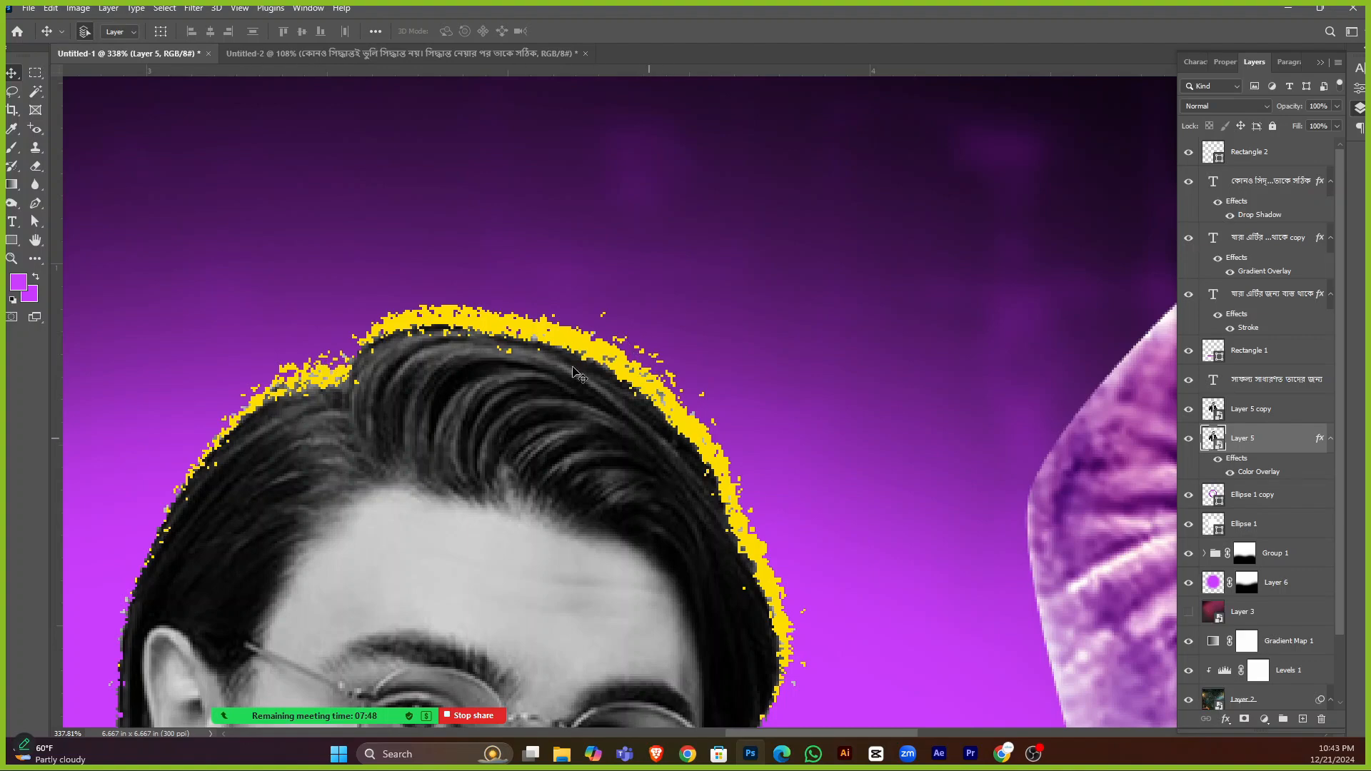
scroll(523, 450, down, 2)
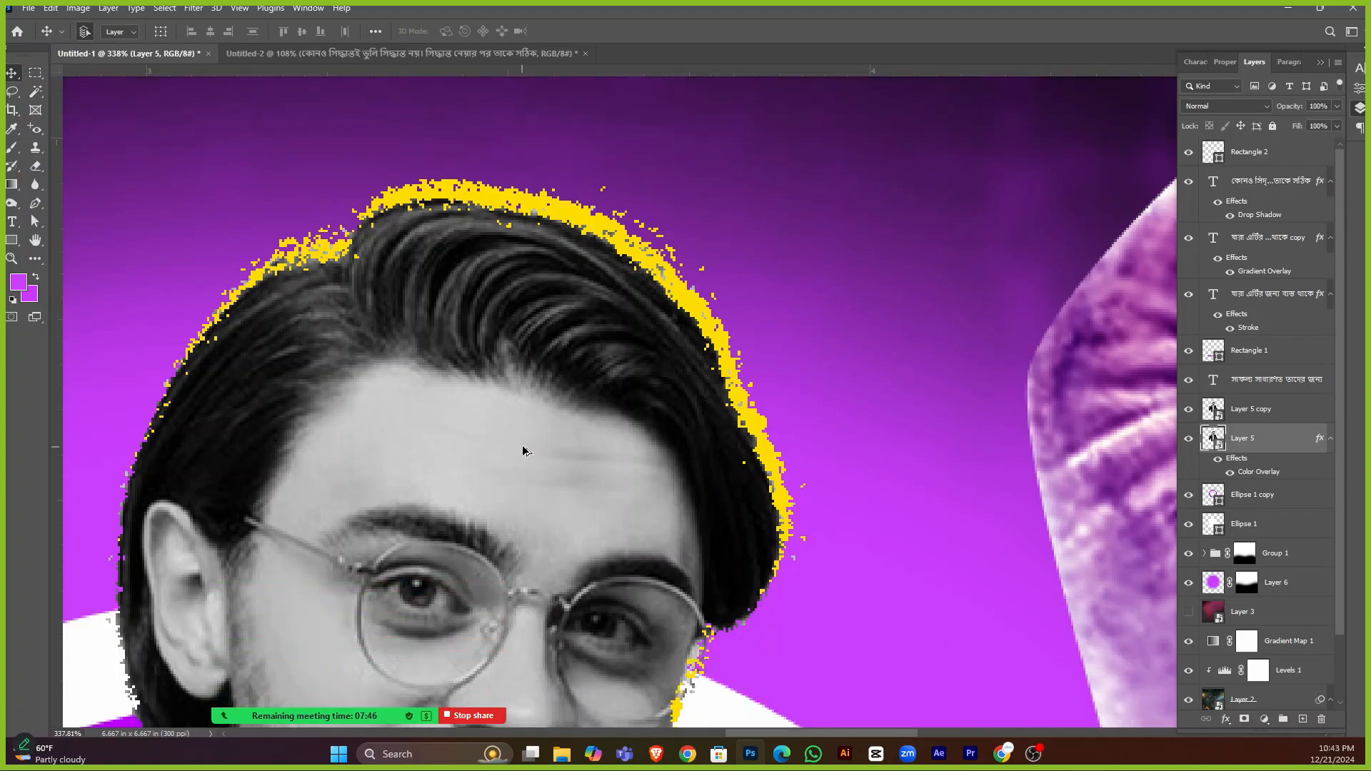
scroll(595, 510, down, 13)
scroll(654, 599, down, 4)
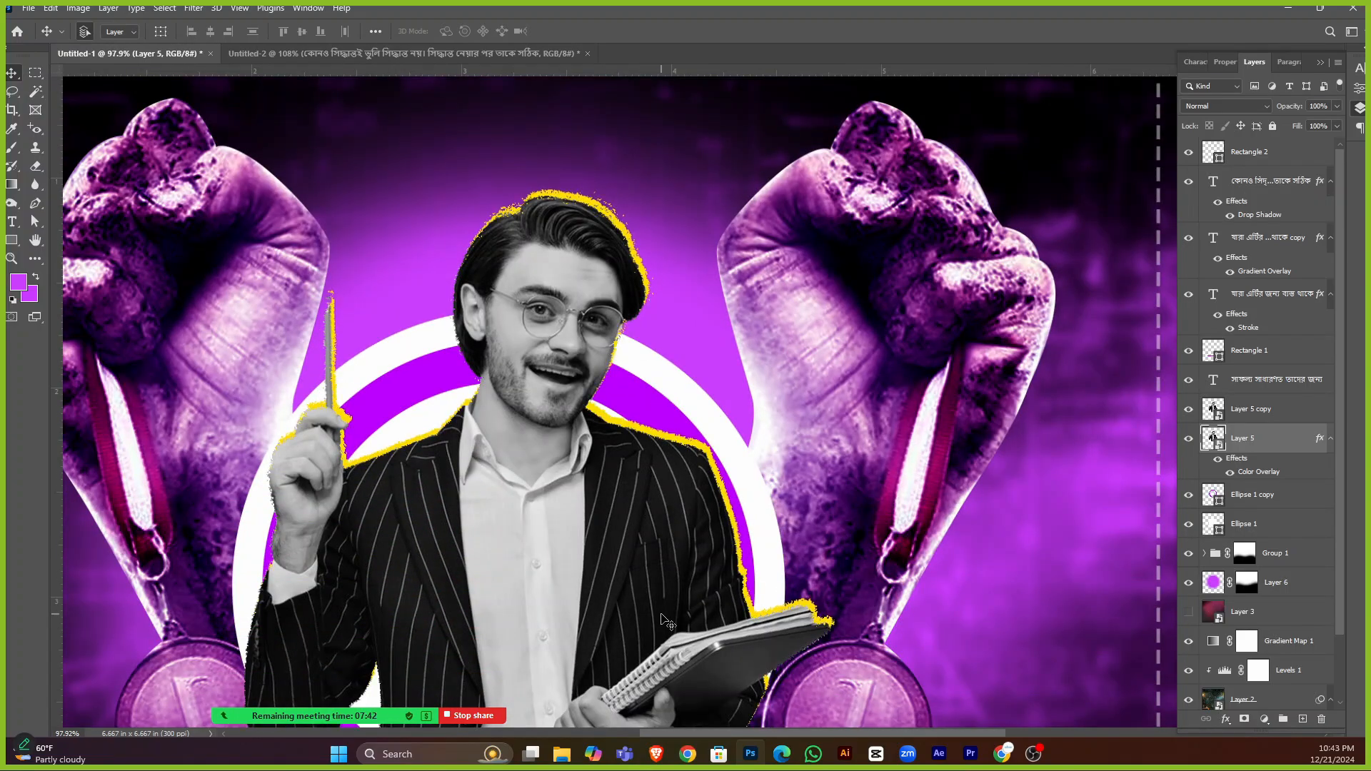
scroll(502, 514, down, 8)
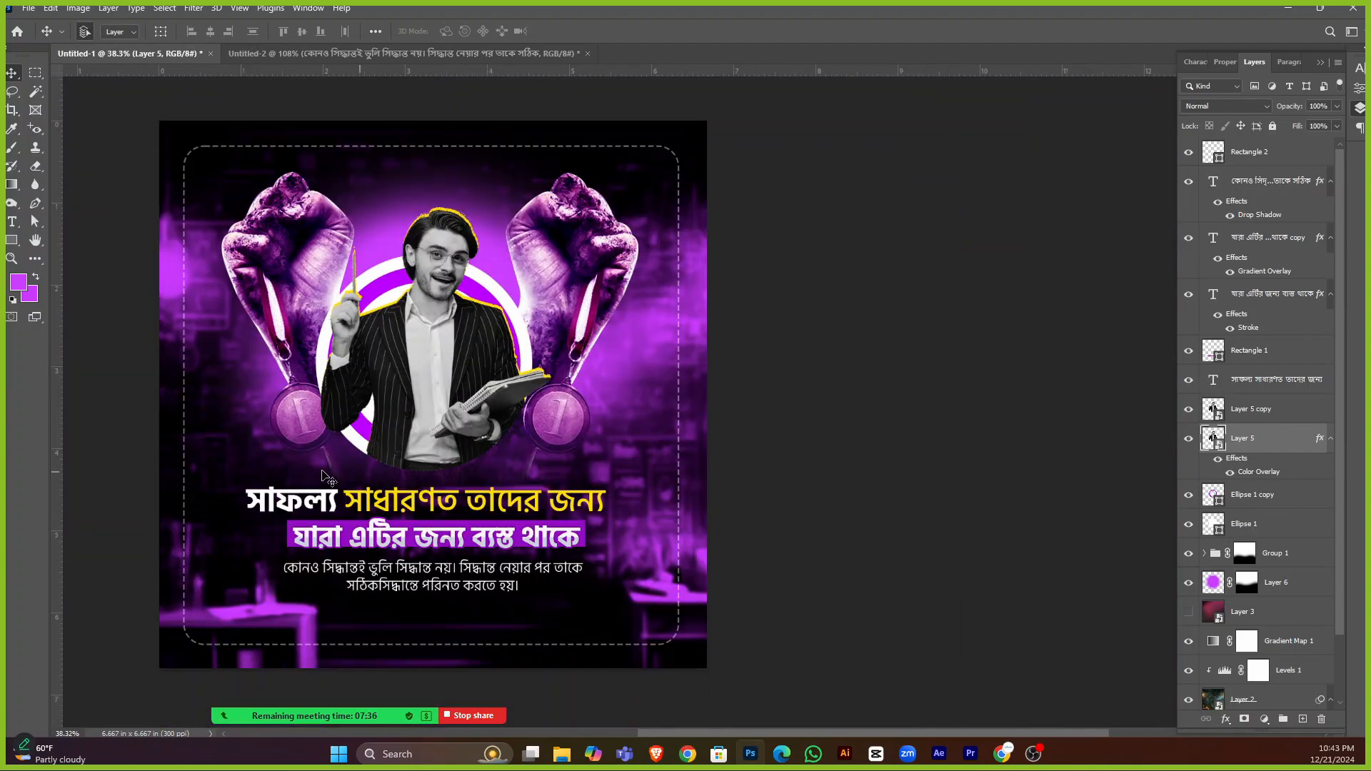
Open the Gradient Overlay of the second headline line's upper text layer and its gradient for editing.
scroll(307, 528, up, 2)
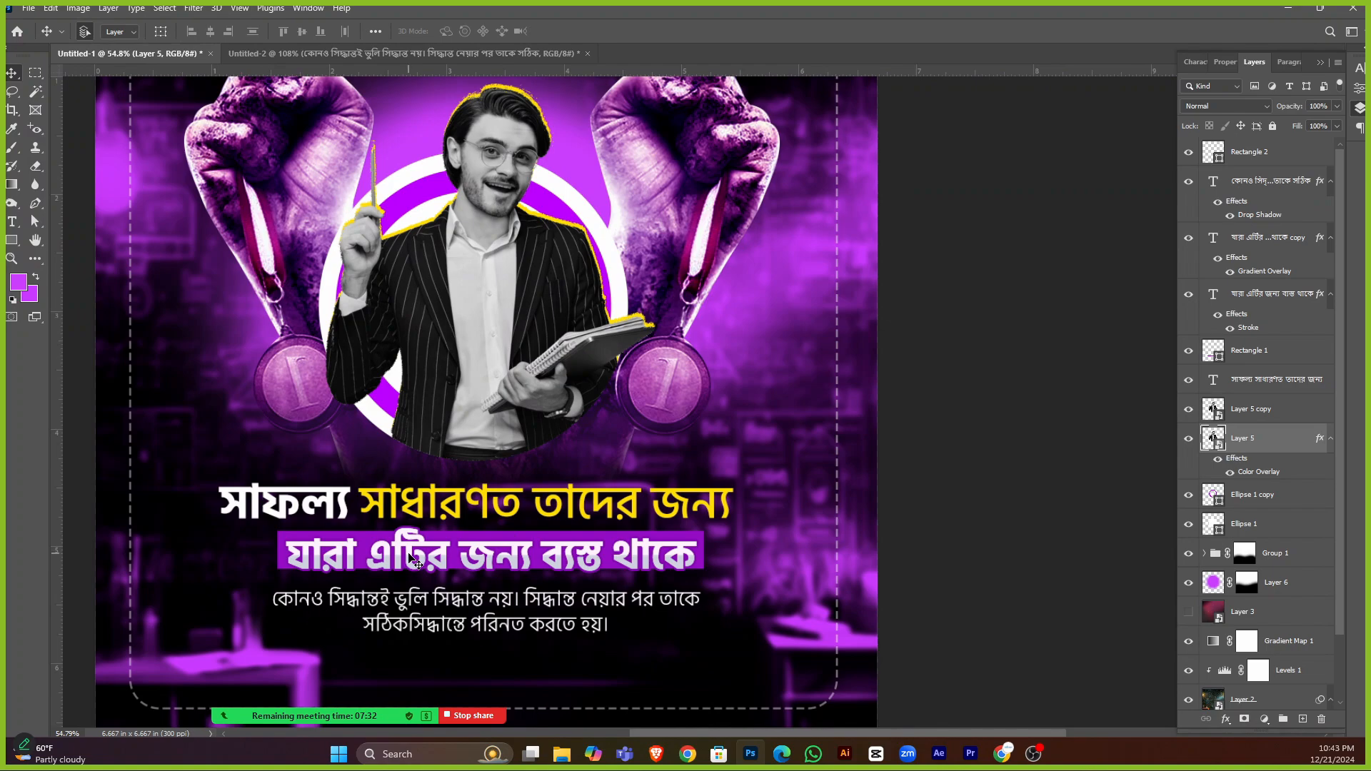
scroll(411, 555, up, 5)
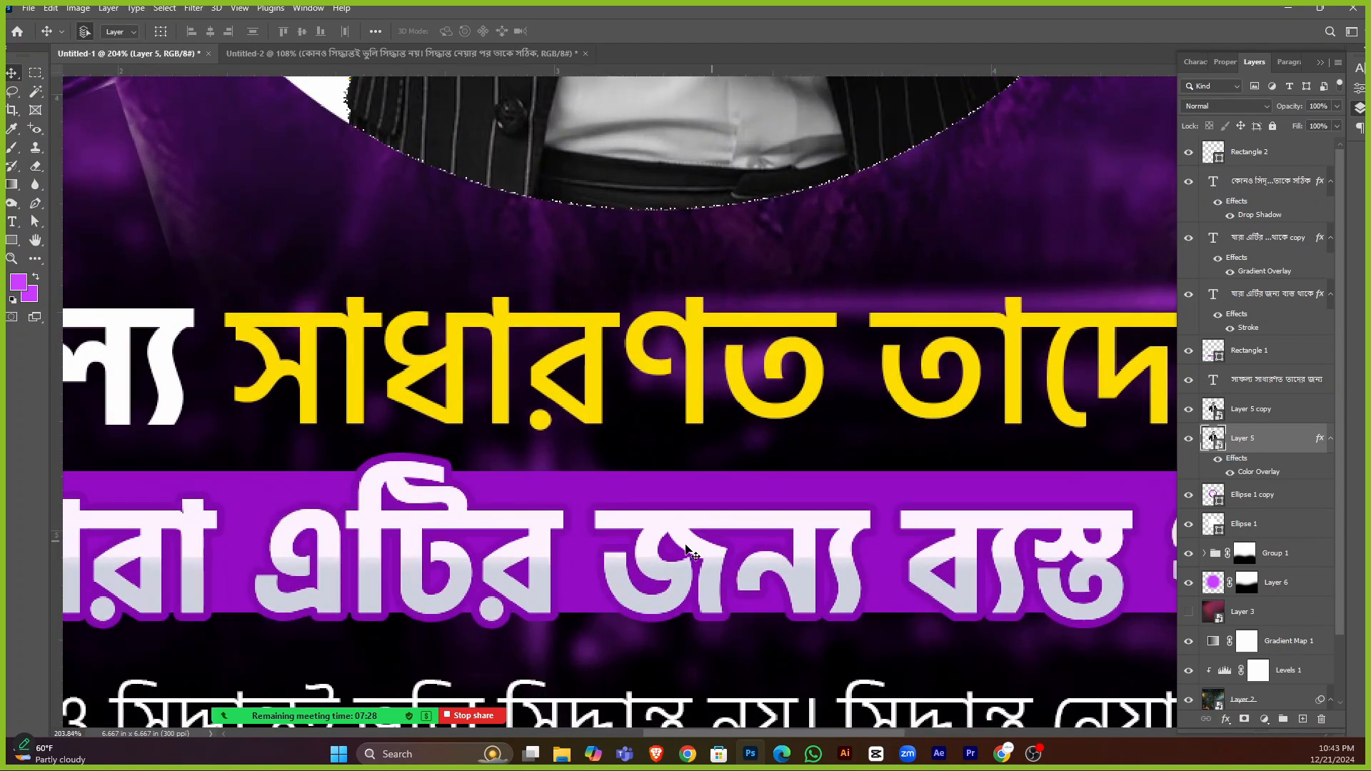
double_click(1213, 237)
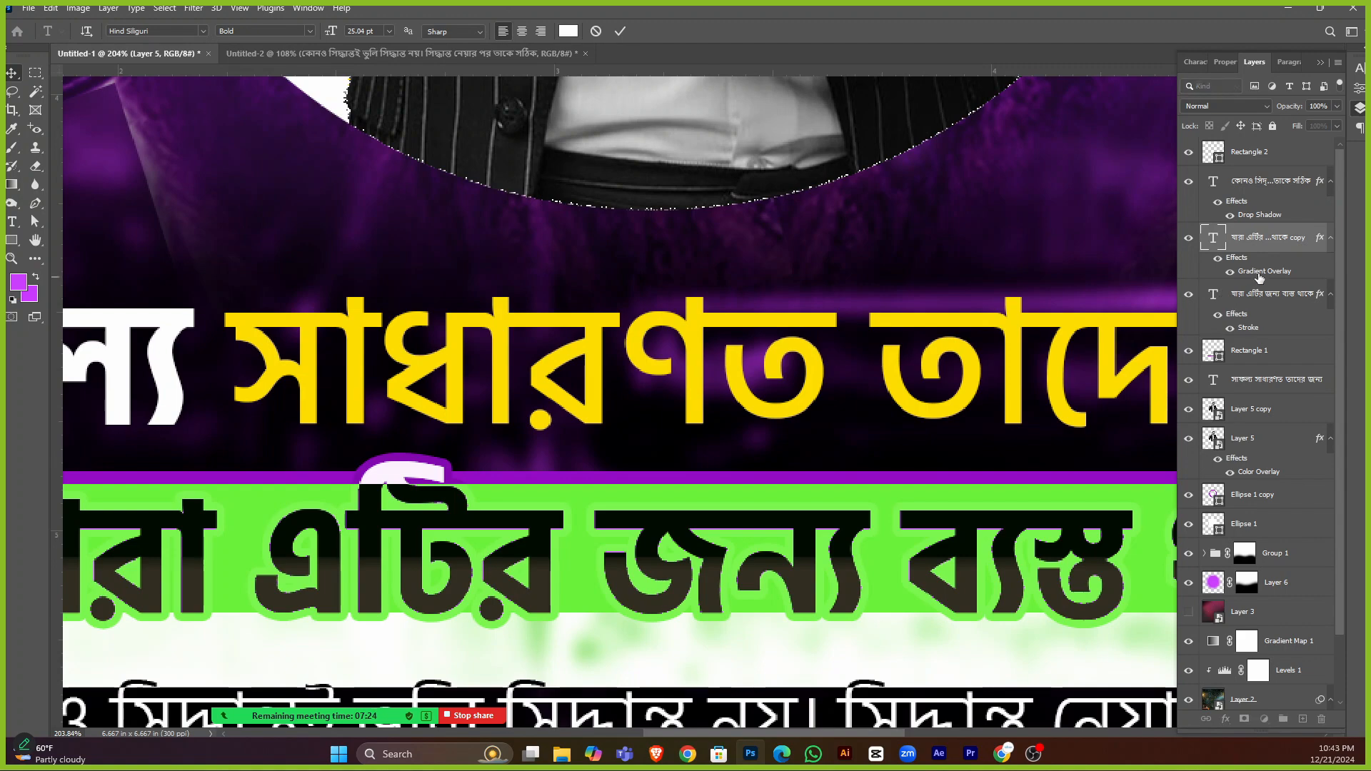
double_click(1254, 275)
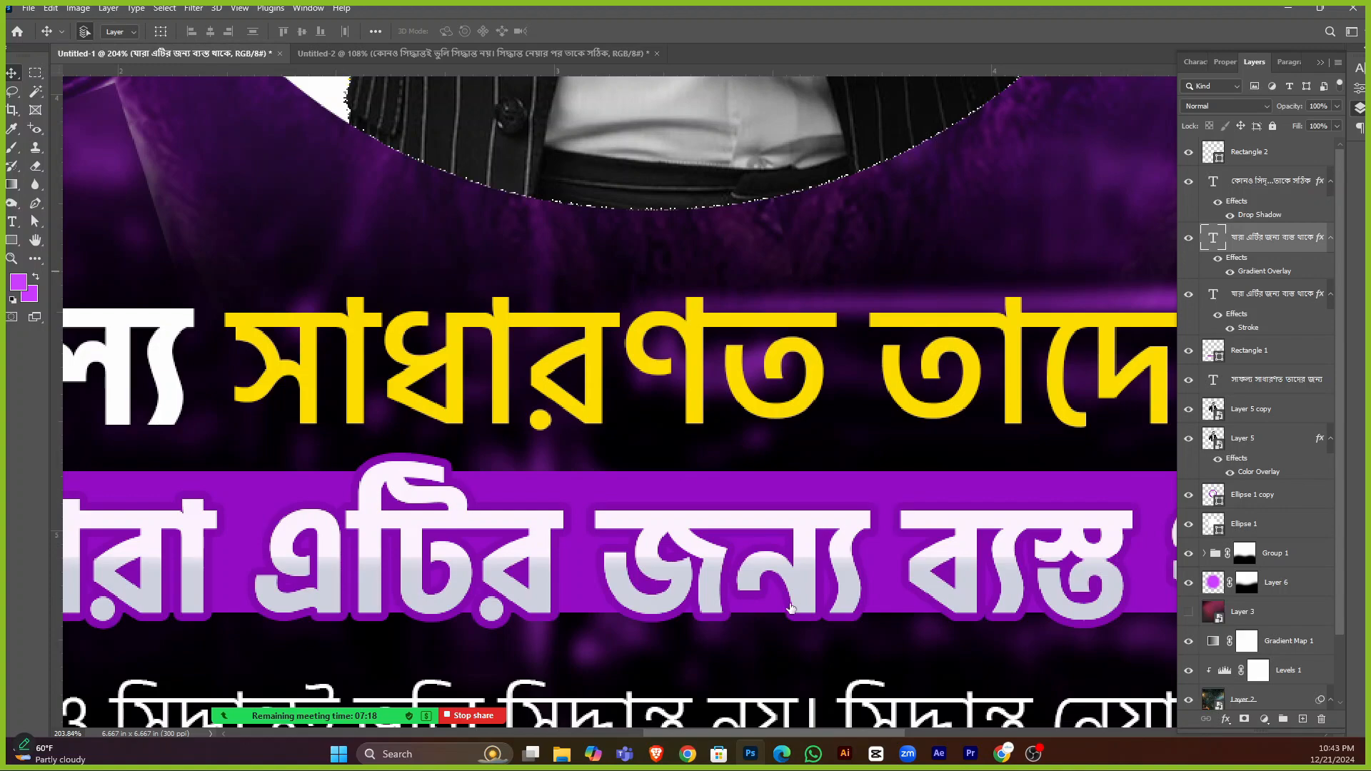
double_click(1246, 274)
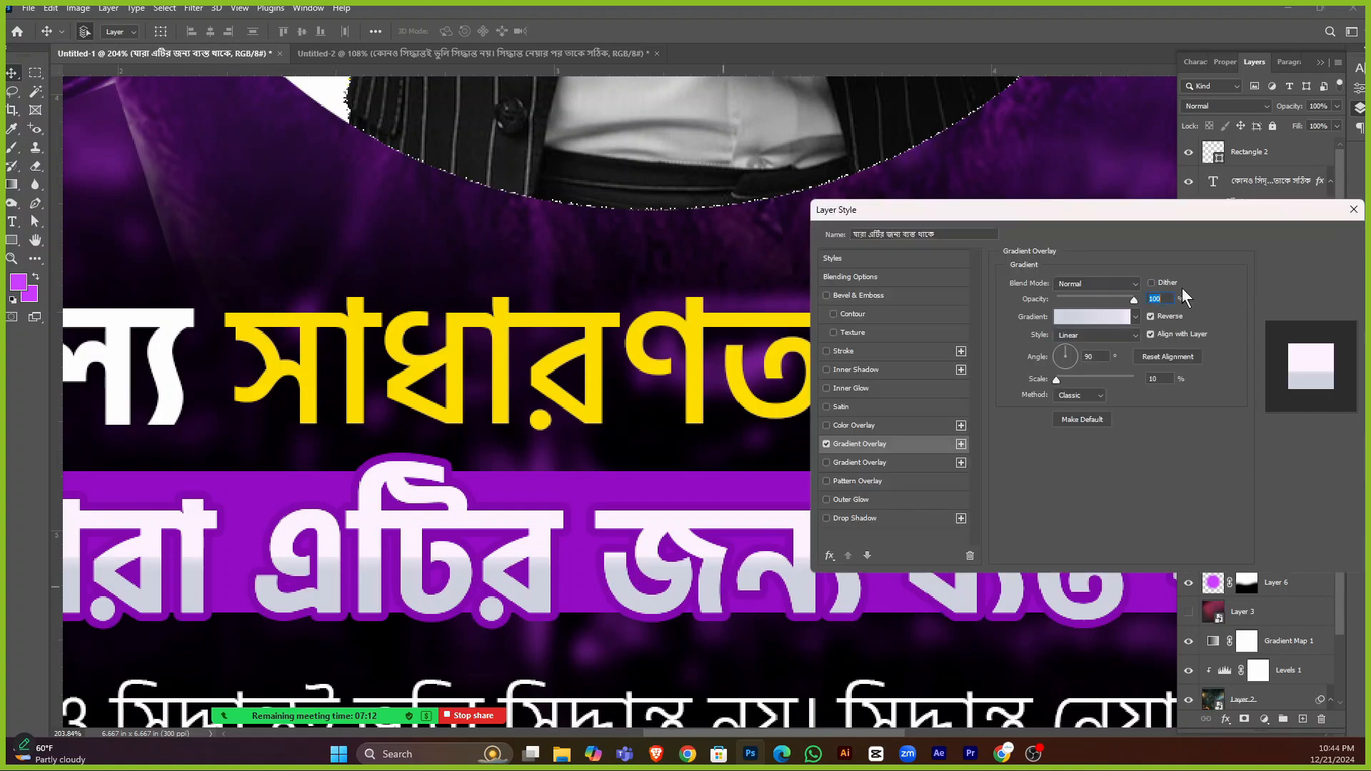
click(1111, 319)
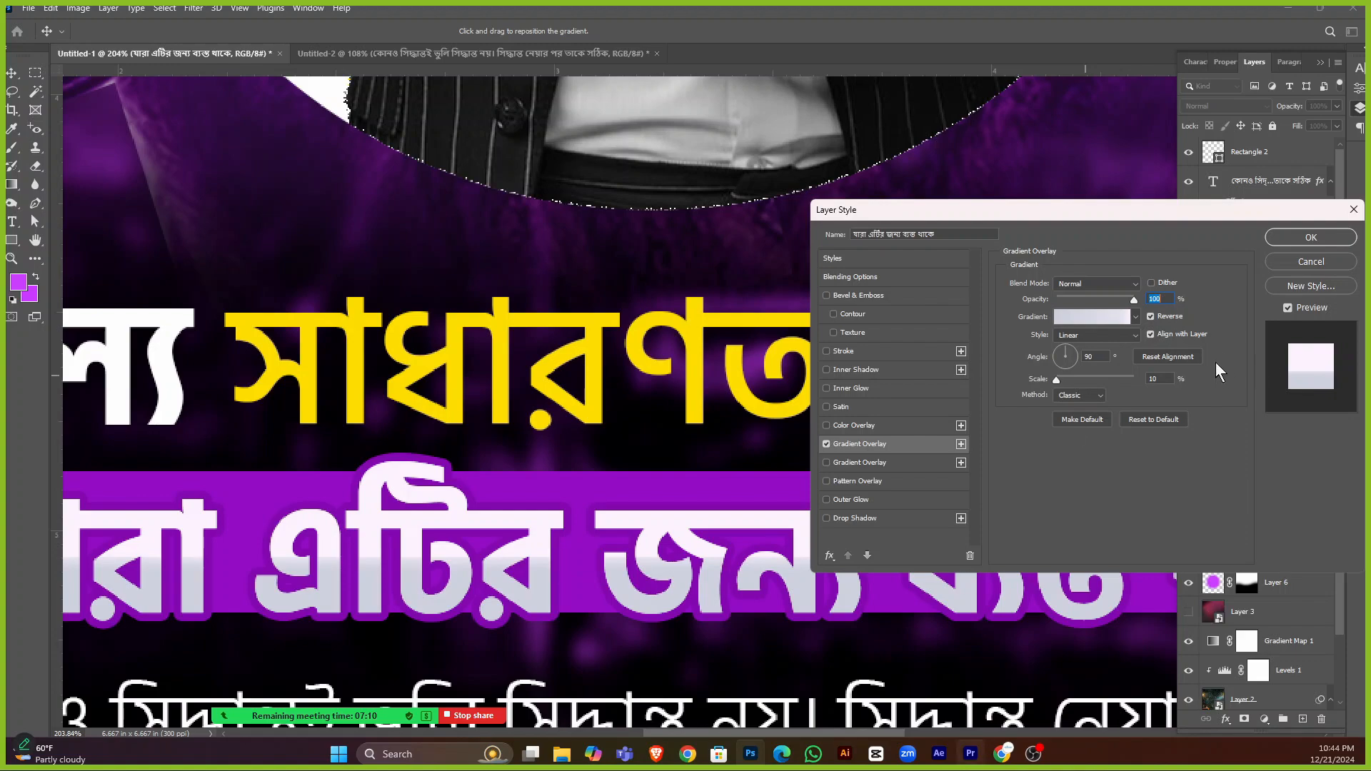
Select the pale pink-to-grey gradient preset and check the colour of its starting stop.
scroll(921, 173, down, 5)
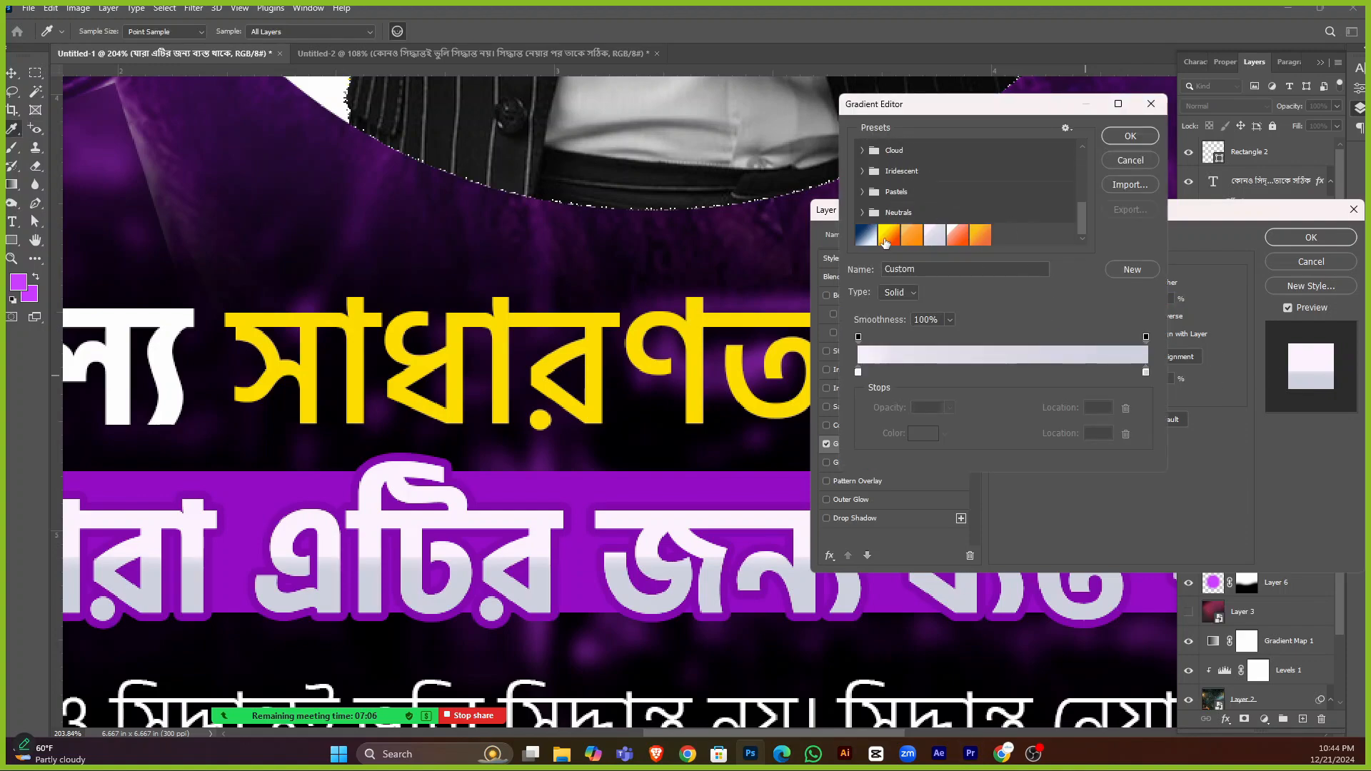
click(935, 236)
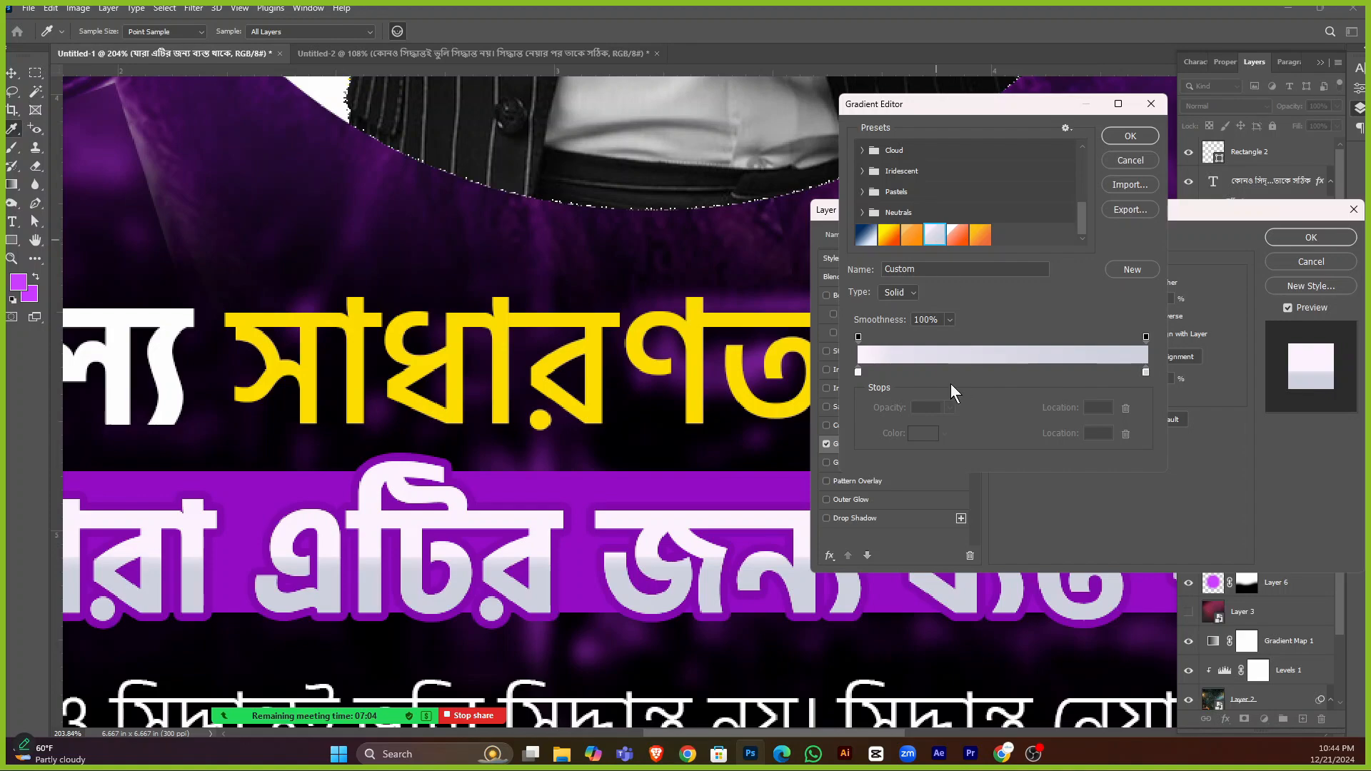
click(858, 372)
click(922, 434)
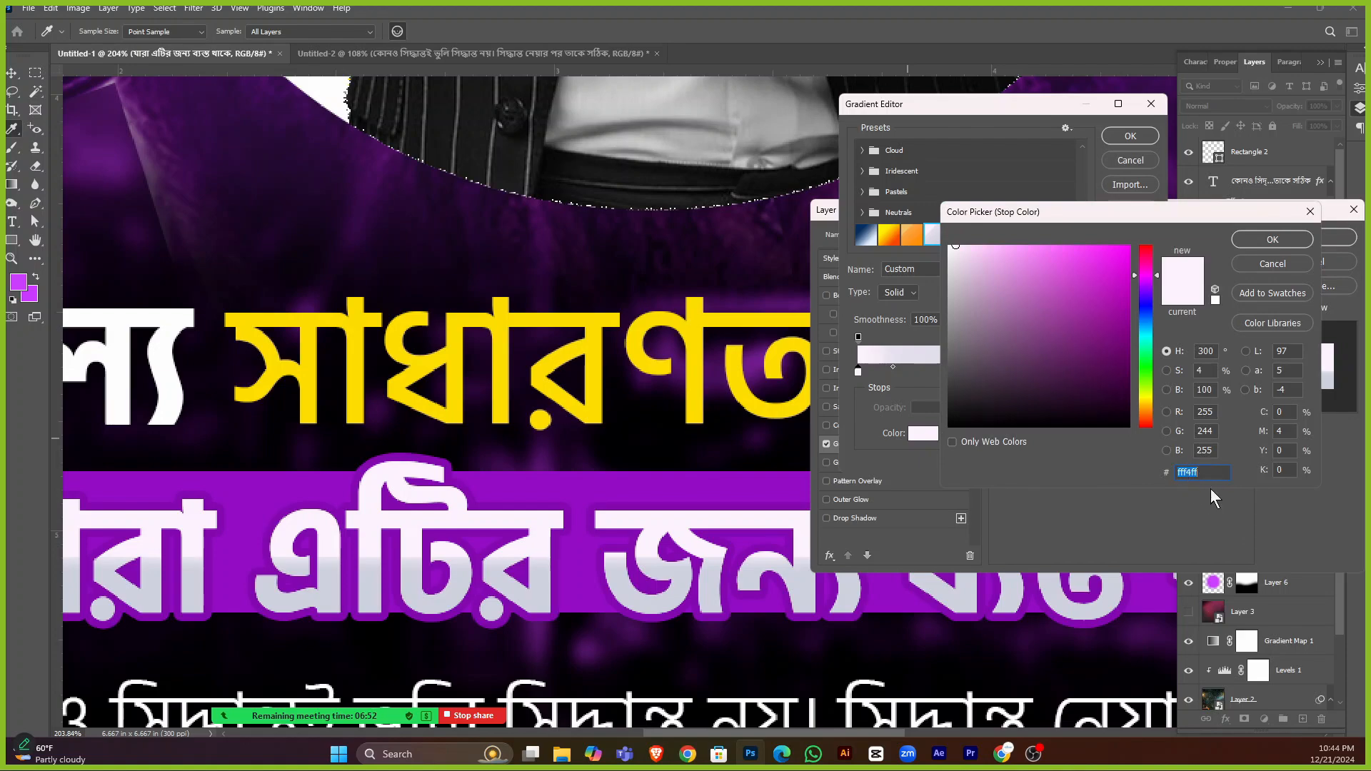
click(1264, 241)
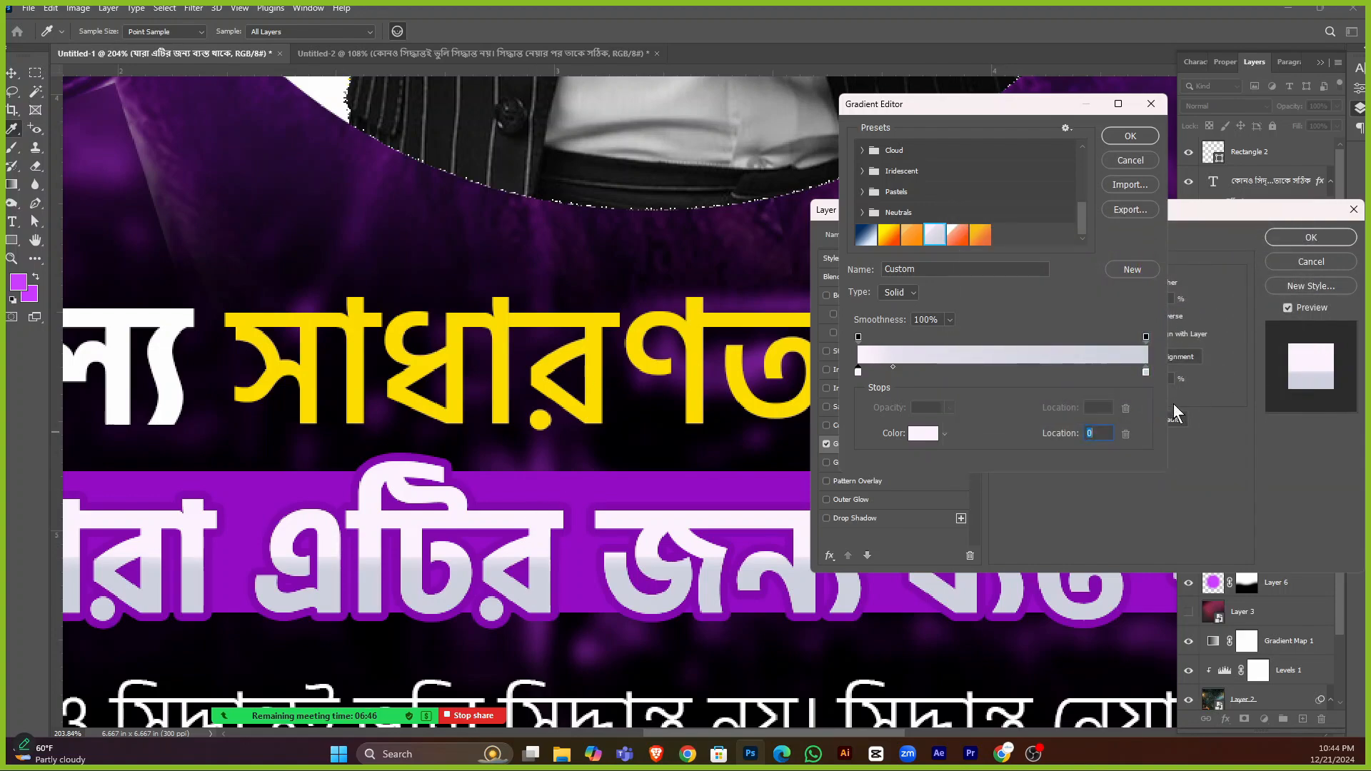
Check the colour of the gradient's end stop and accept the Gradient Overlay settings.
click(1146, 372)
click(931, 440)
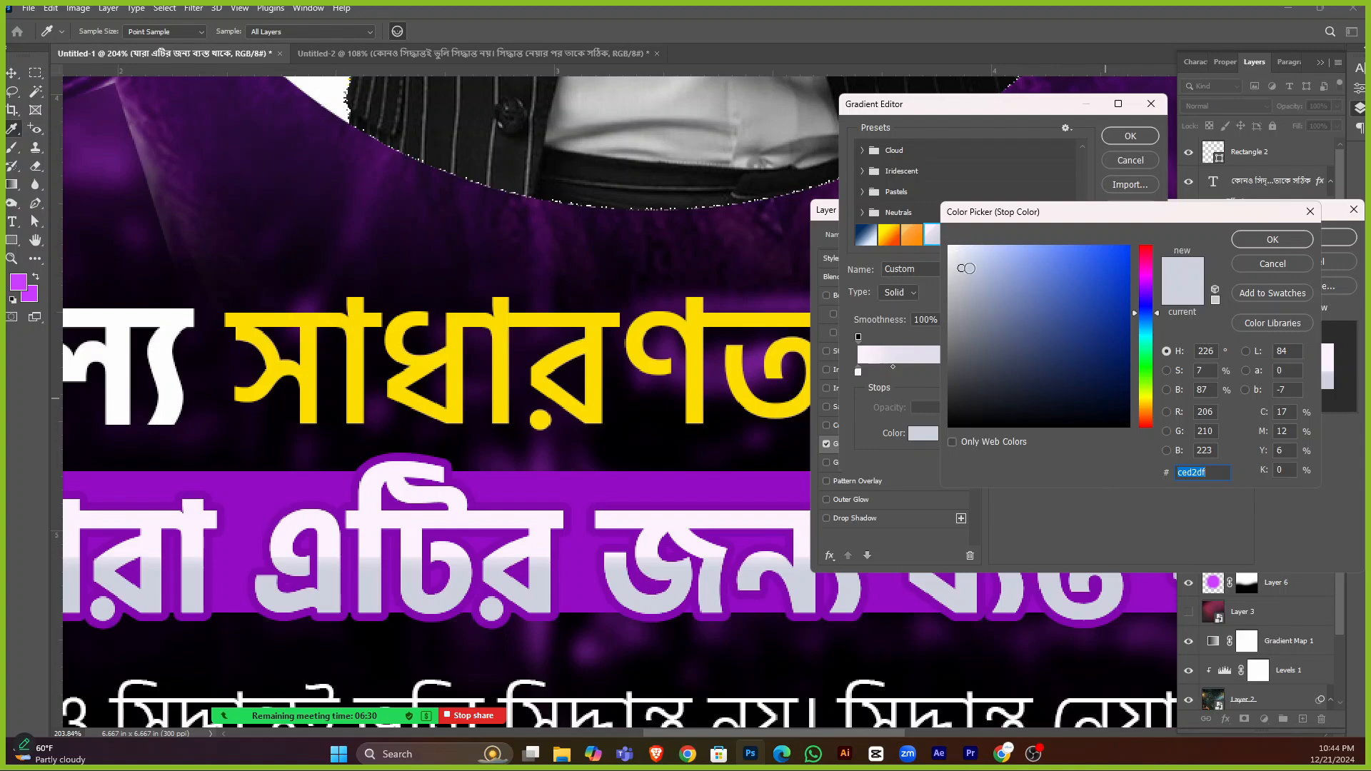
click(1272, 239)
click(1148, 139)
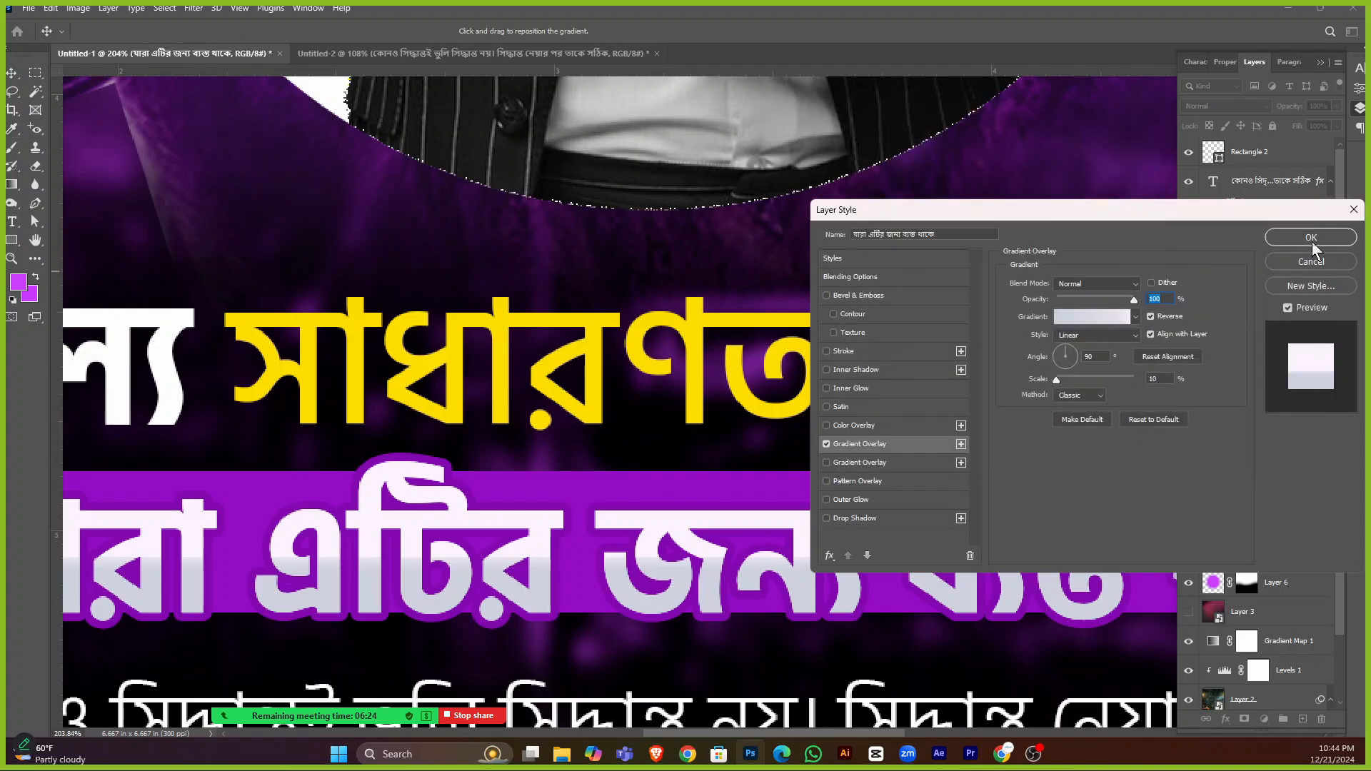
key(Return)
Examine the stroke and gradient text layers of the headline's second line by selecting each in turn.
scroll(528, 463, down, 4)
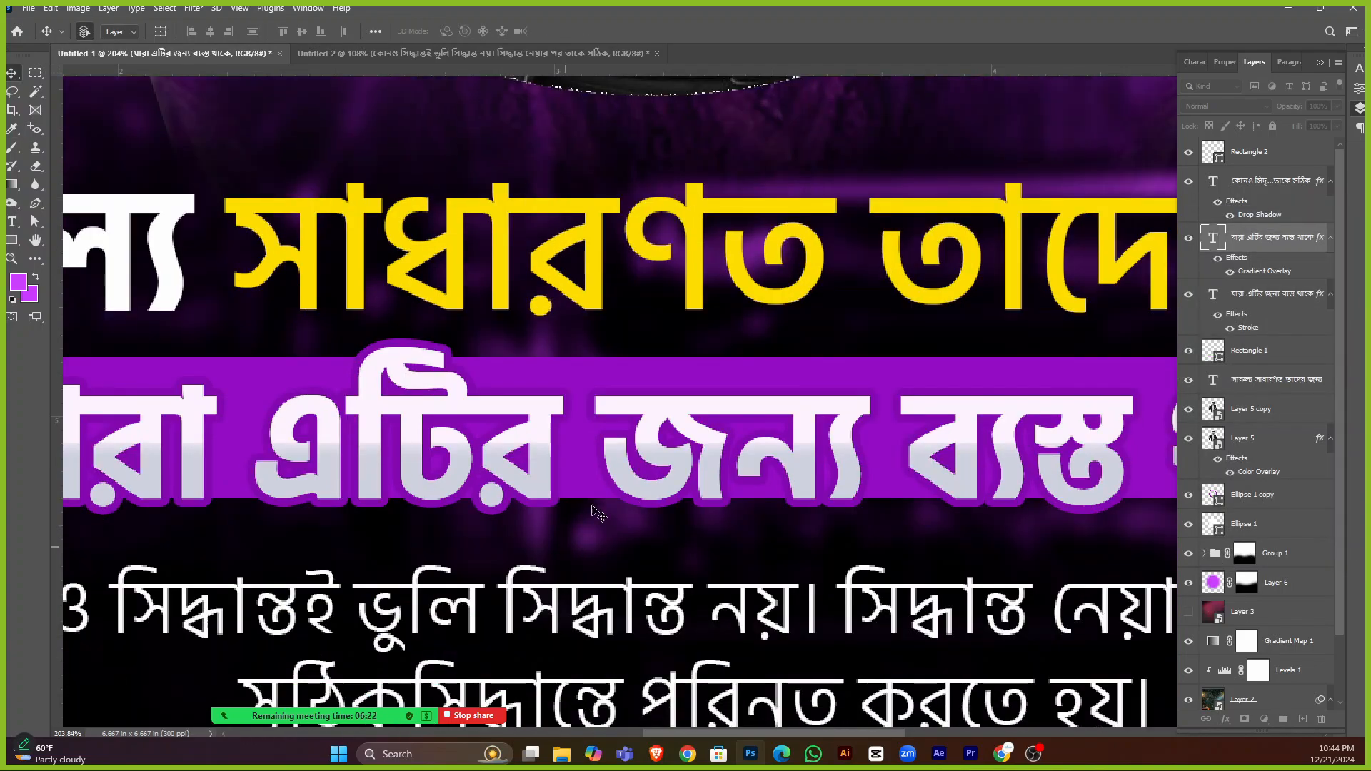
scroll(528, 463, up, 4)
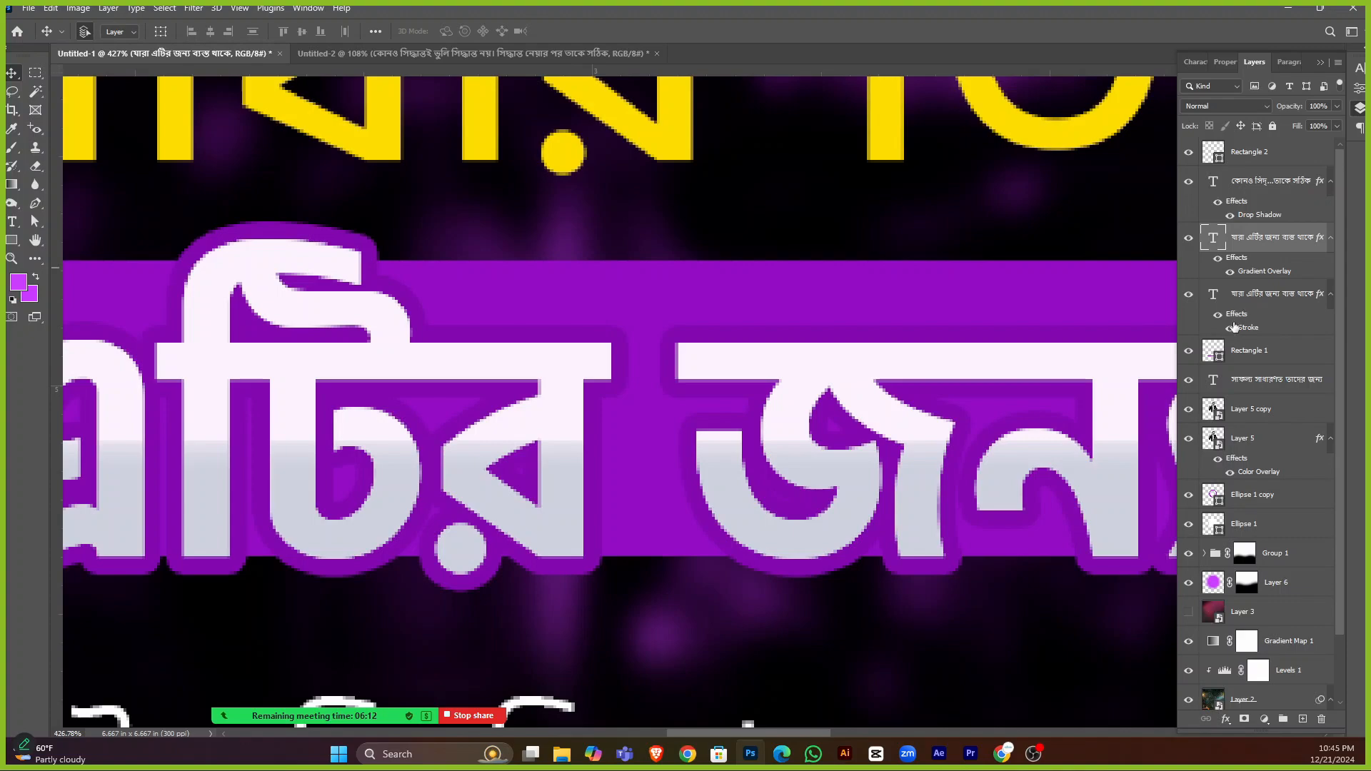
click(949, 462)
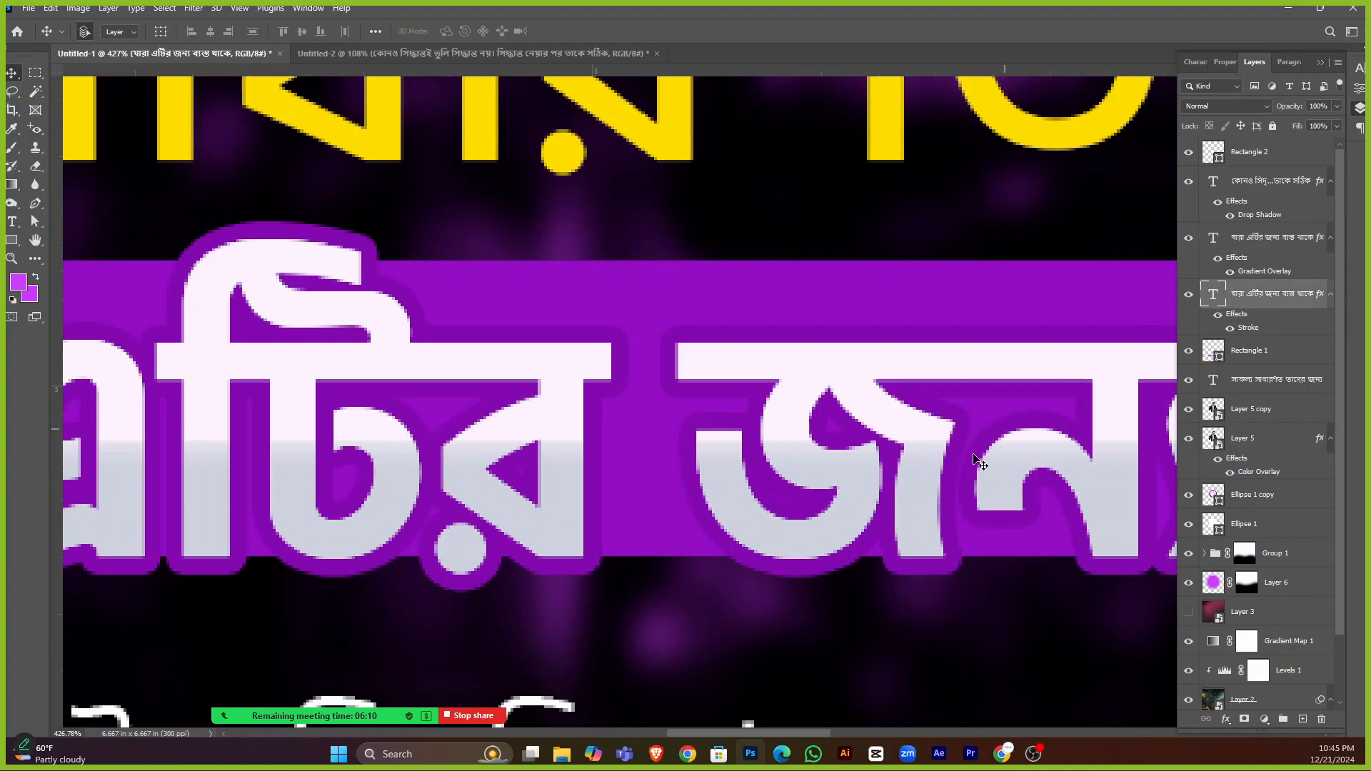
scroll(721, 432, down, 5)
click(727, 444)
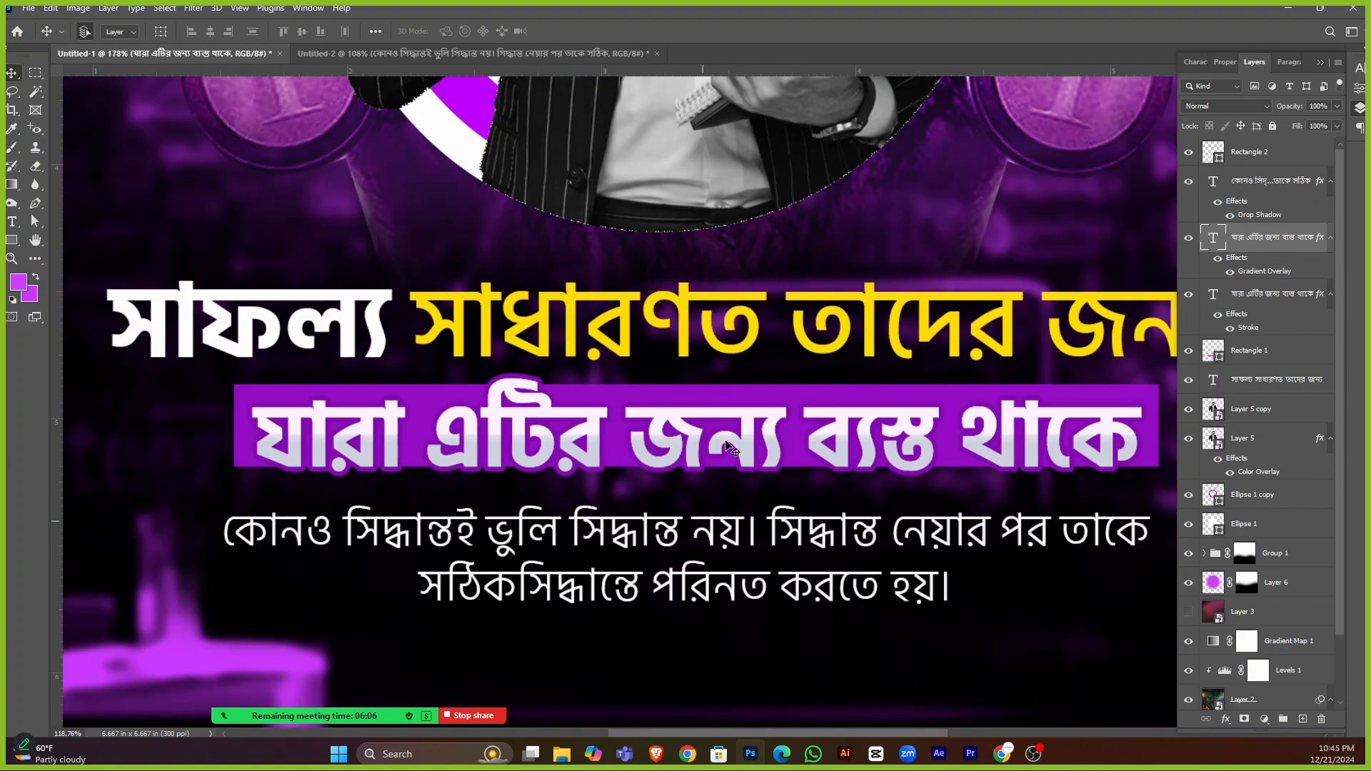
Move the first headline line about 0.023 in down and 0.013 in left, and nudge the small paragraph text upward.
scroll(537, 396, down, 5)
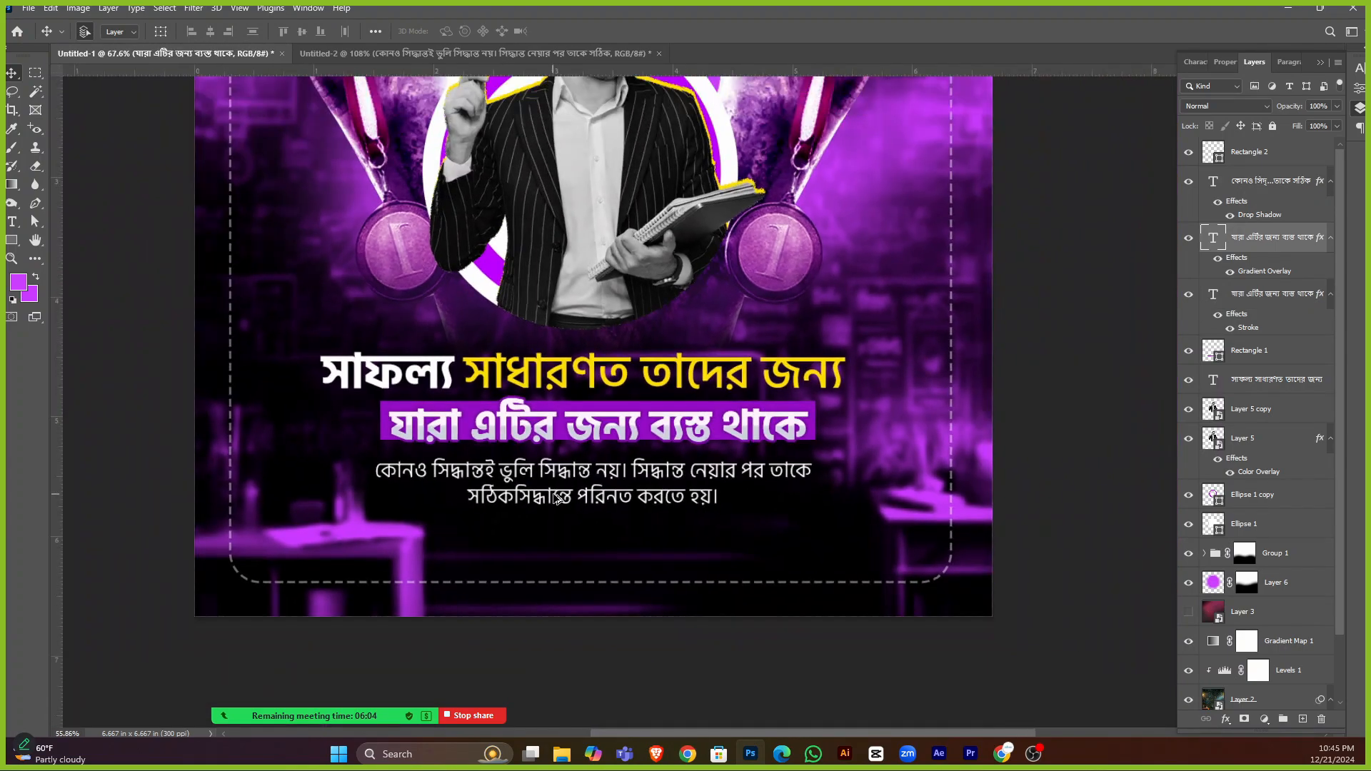
scroll(558, 498, down, 2)
scroll(588, 437, up, 2)
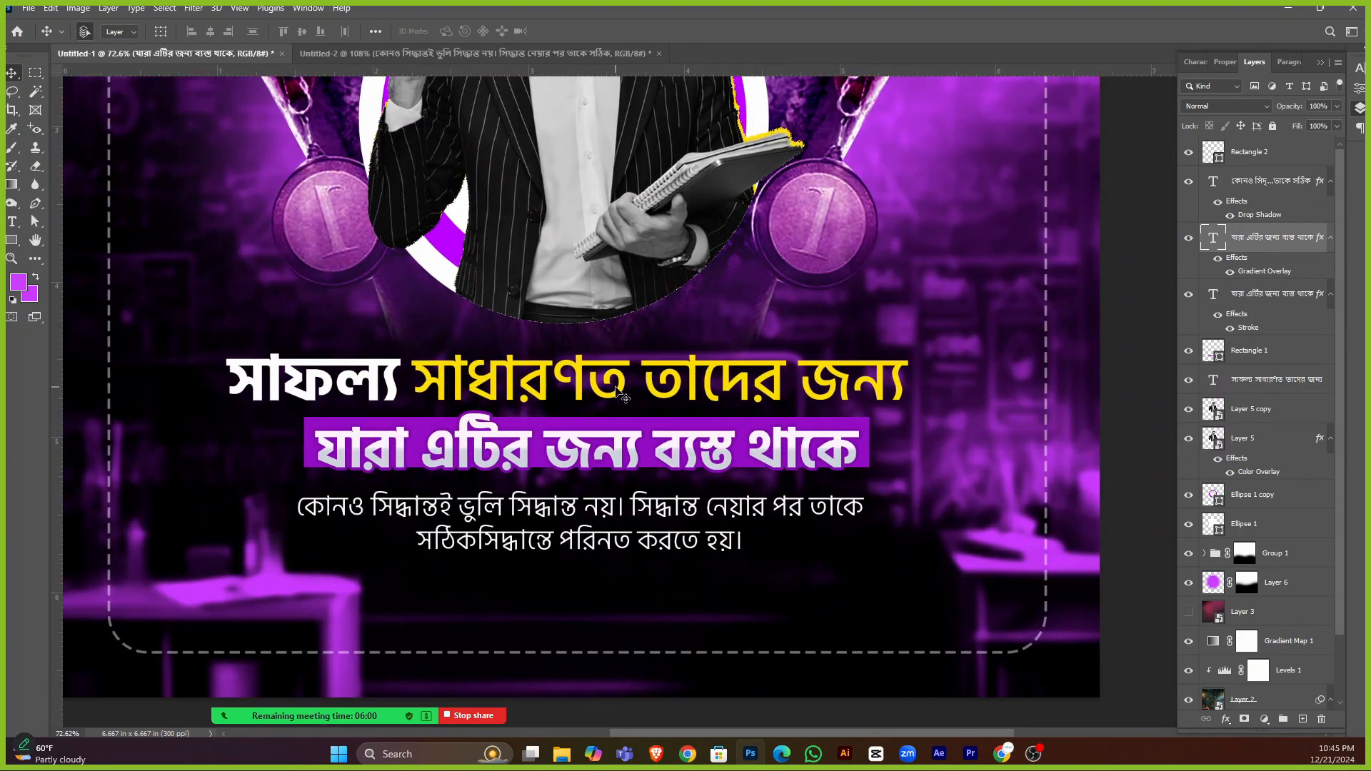
drag(622, 391, 619, 394)
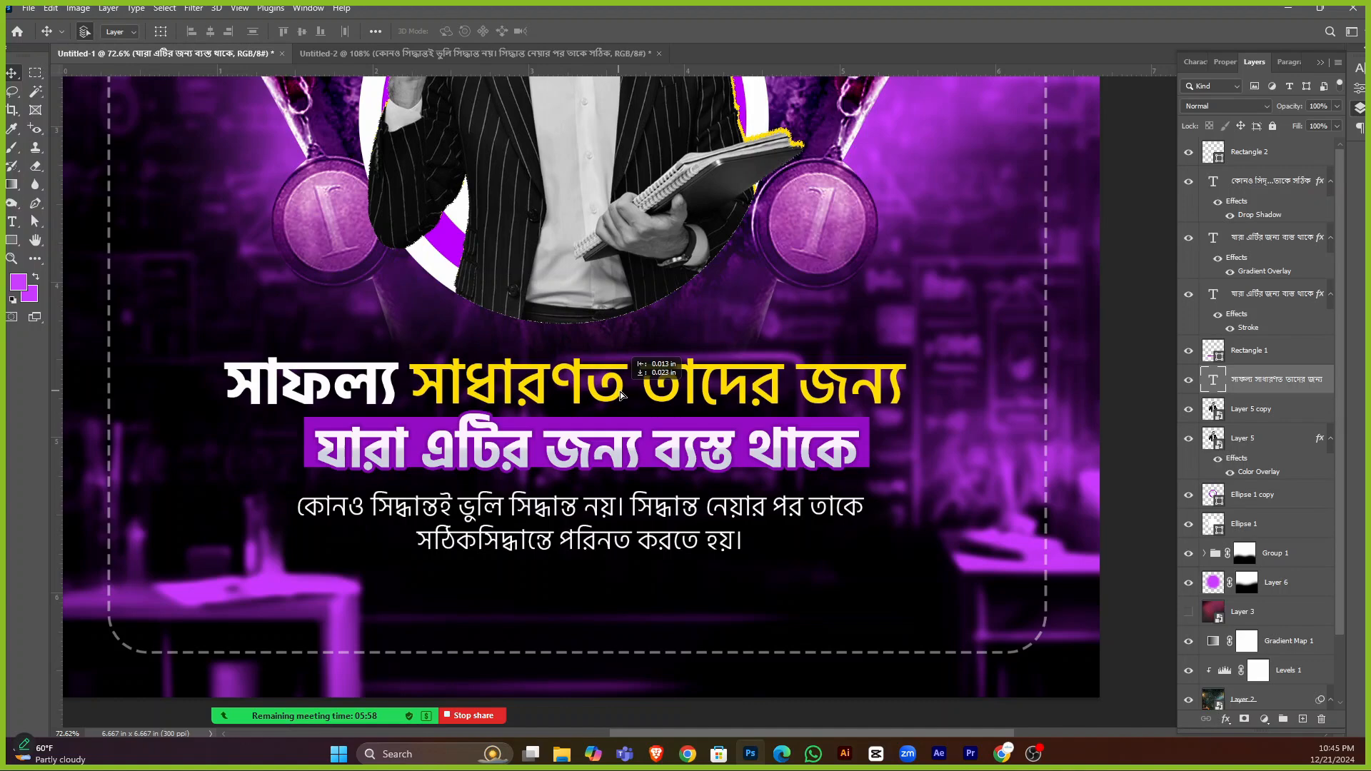
click(609, 509)
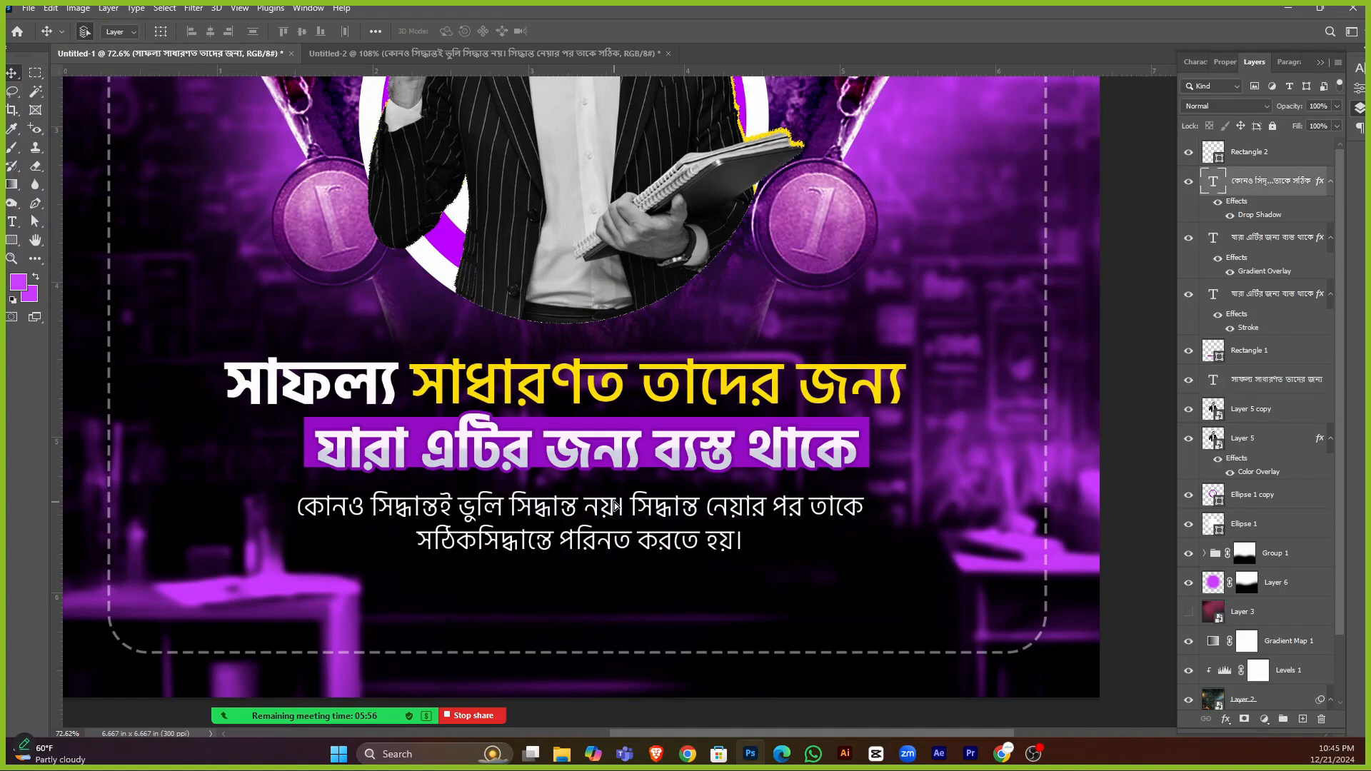
key(shift+Up)
Review the finished poster's overall composition, from the fists and man down to the headline and paragraph.
scroll(614, 504, down, 5)
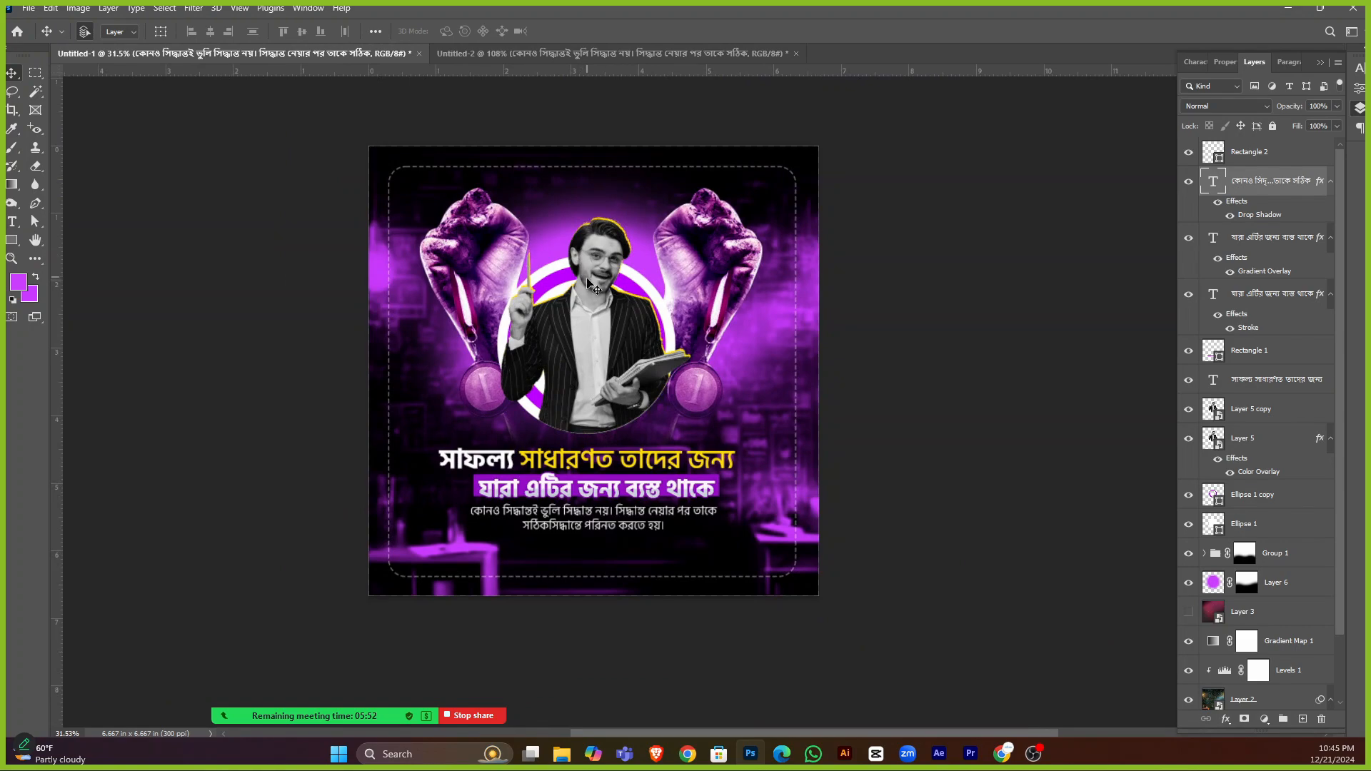
scroll(582, 326, up, 1)
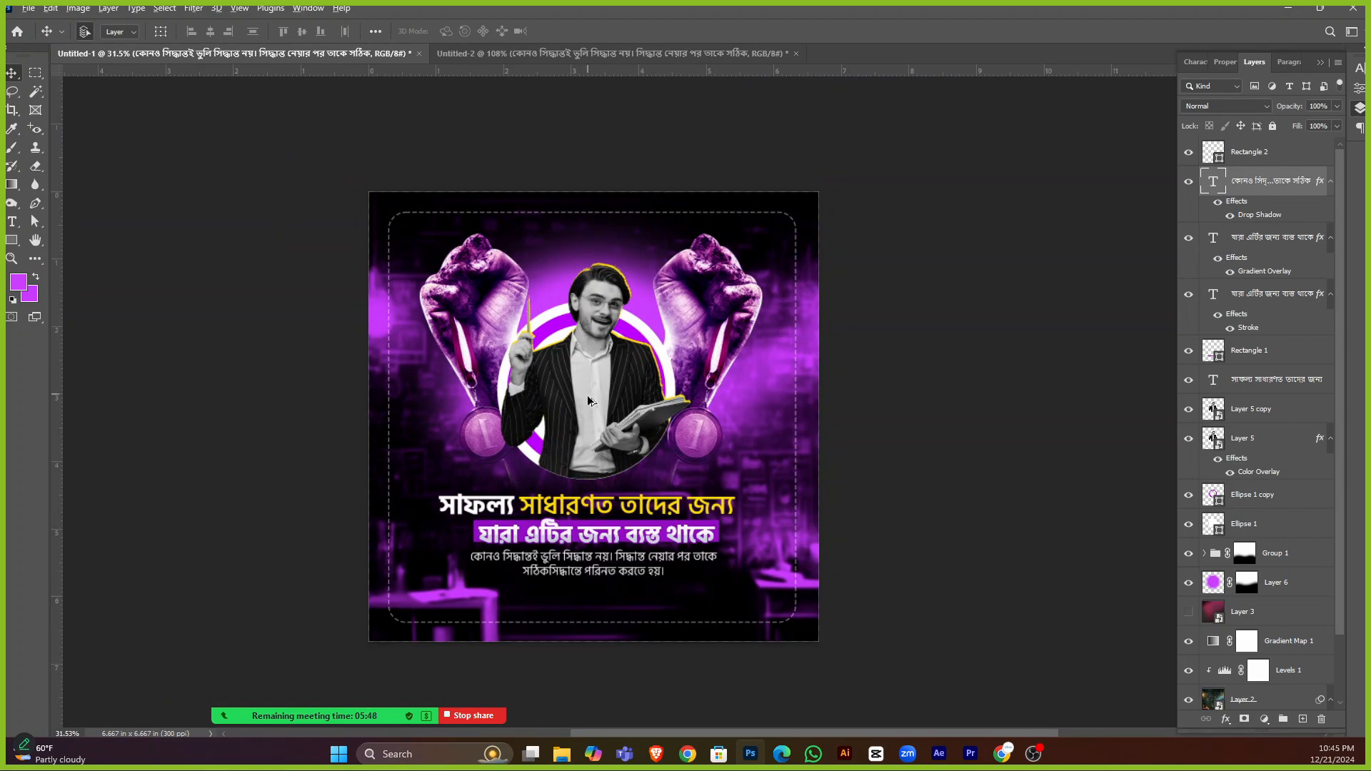
scroll(587, 402, up, 2)
scroll(596, 443, down, 1)
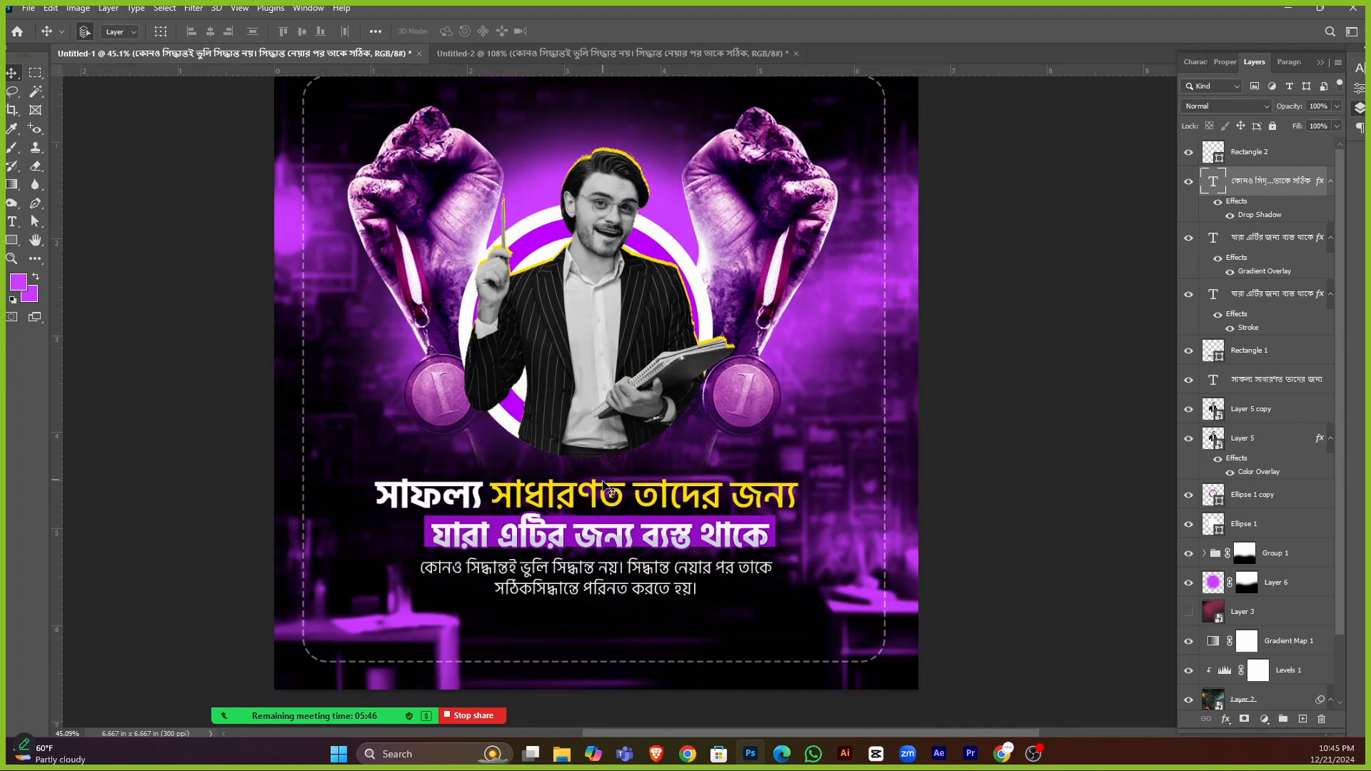
scroll(477, 526, up, 1)
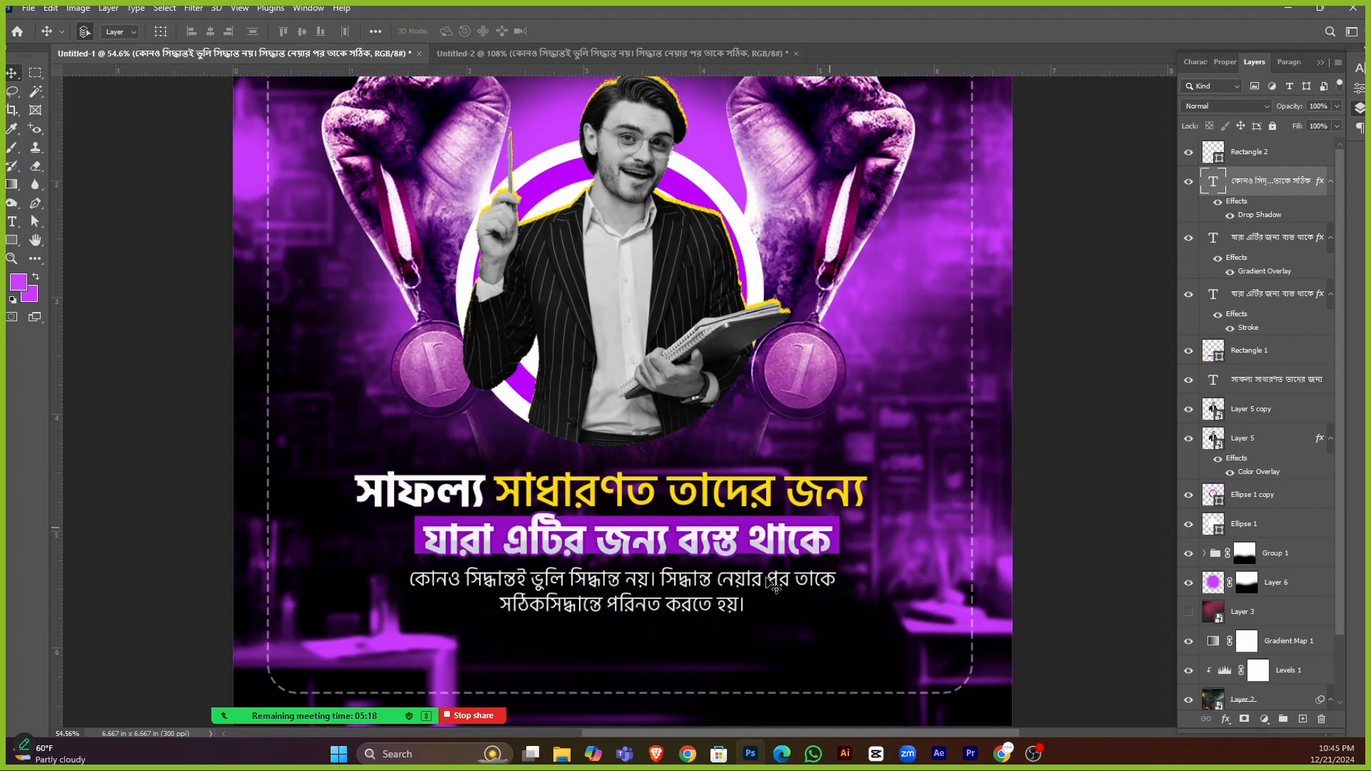
scroll(443, 489, up, 4)
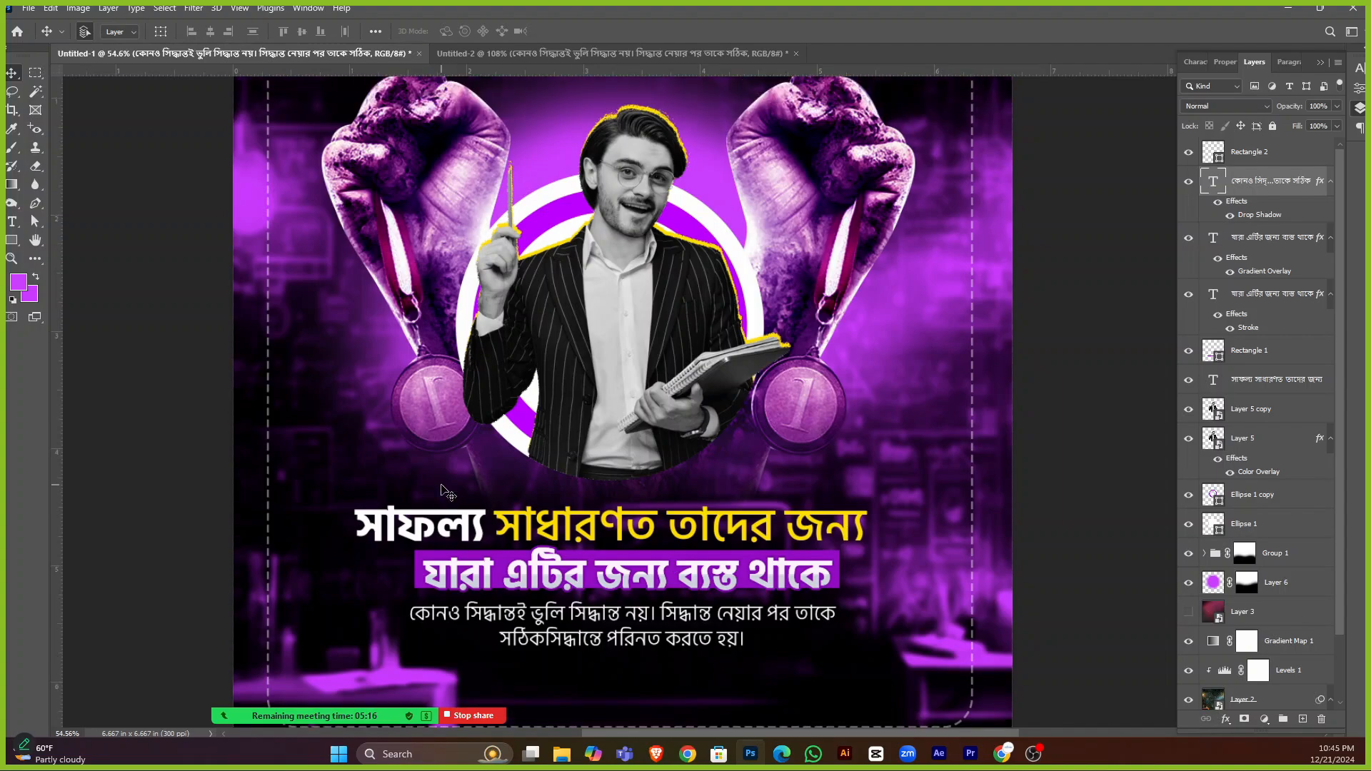
scroll(429, 502, down, 3)
scroll(441, 484, down, 2)
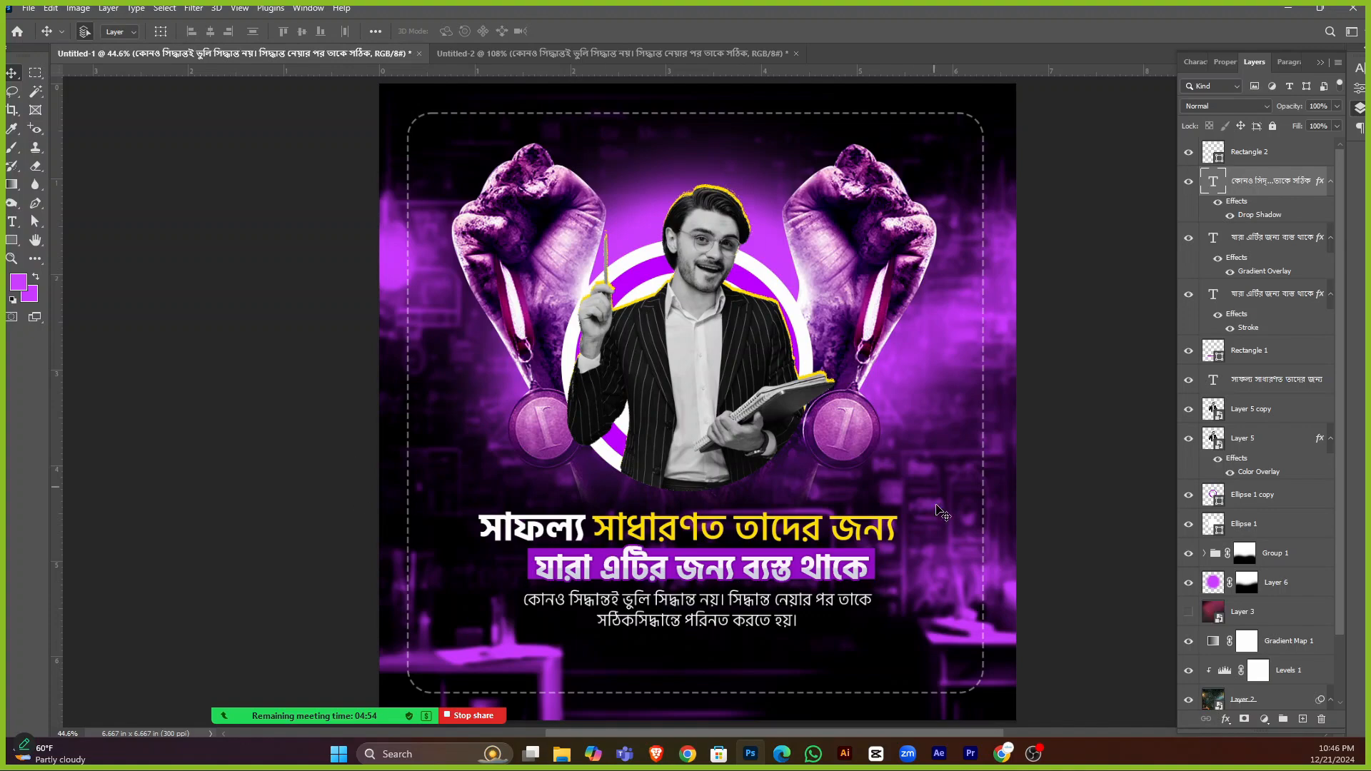
scroll(257, 319, down, 3)
Look over the available Distort filters with the blue reference poster open, and return to the purple poster.
click(447, 54)
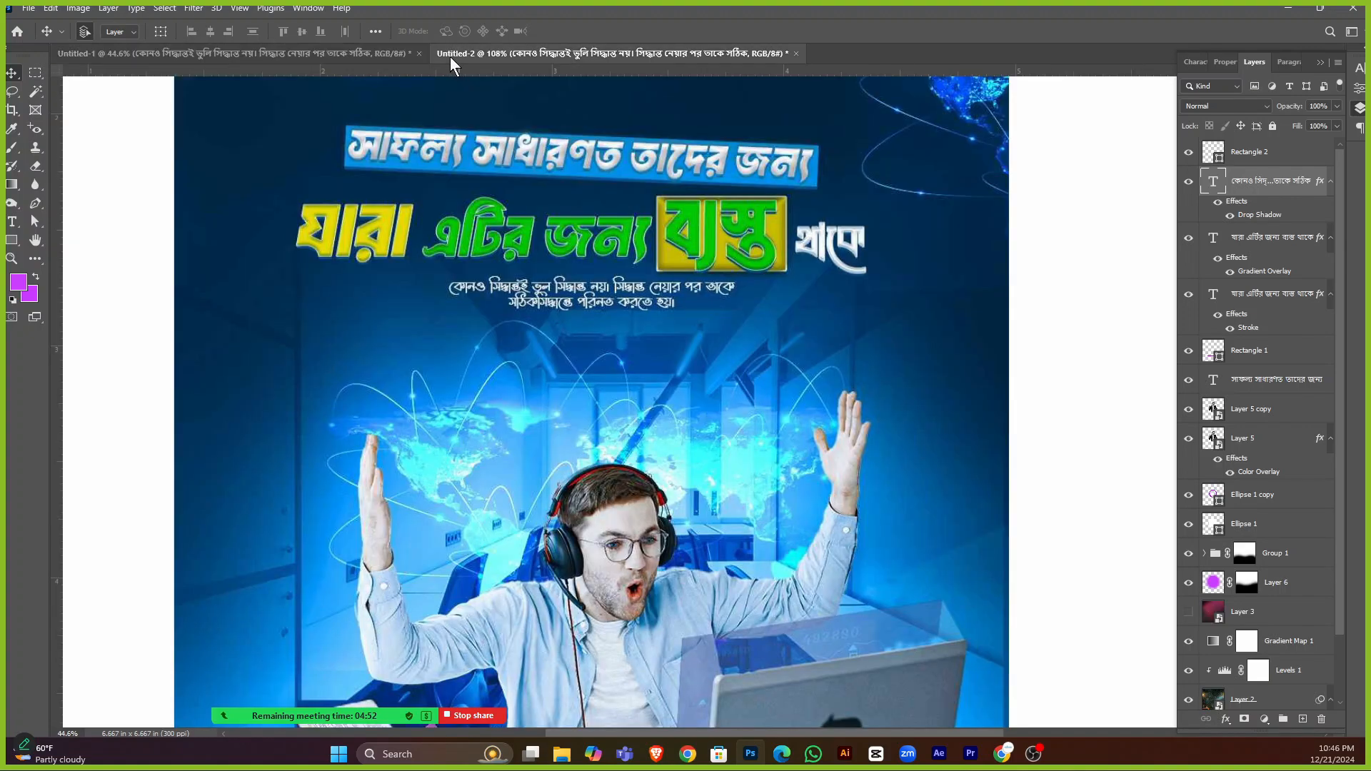
click(193, 8)
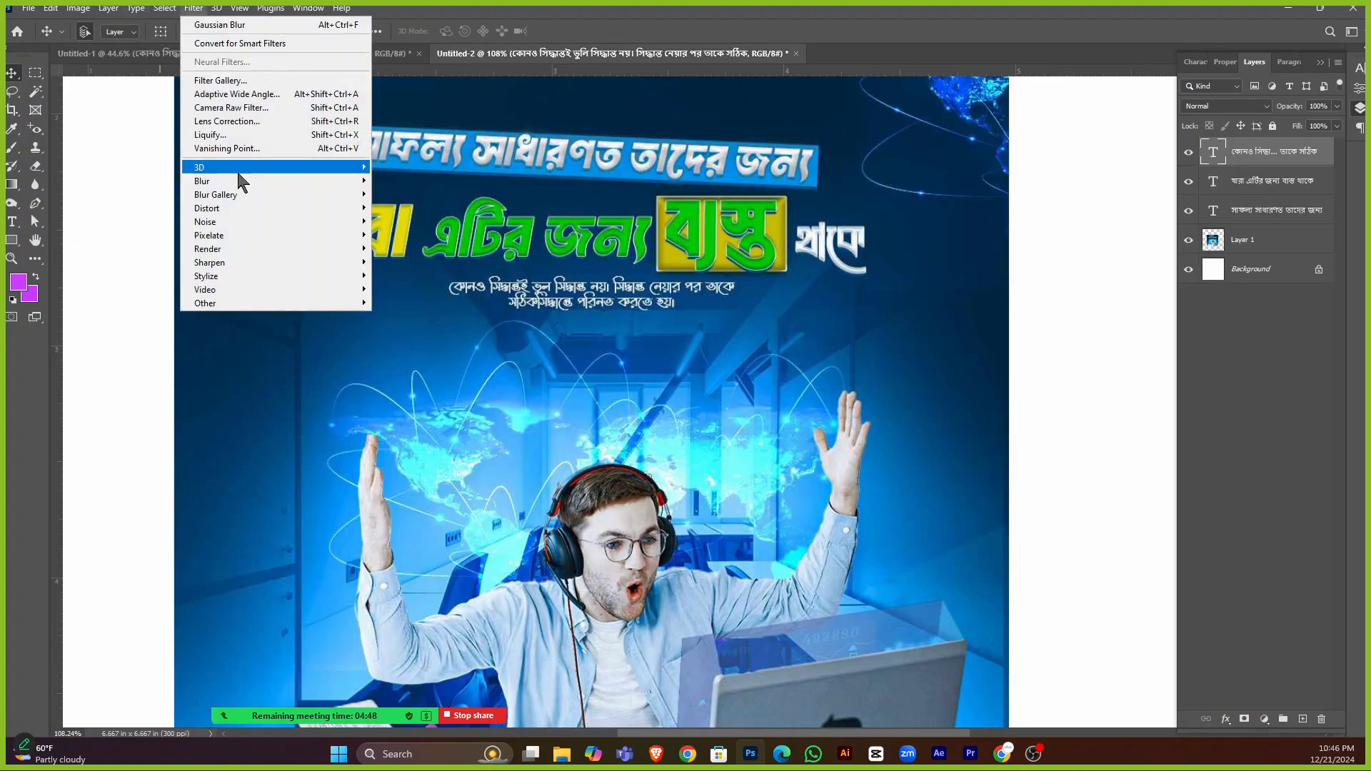
mouse_move(264, 209)
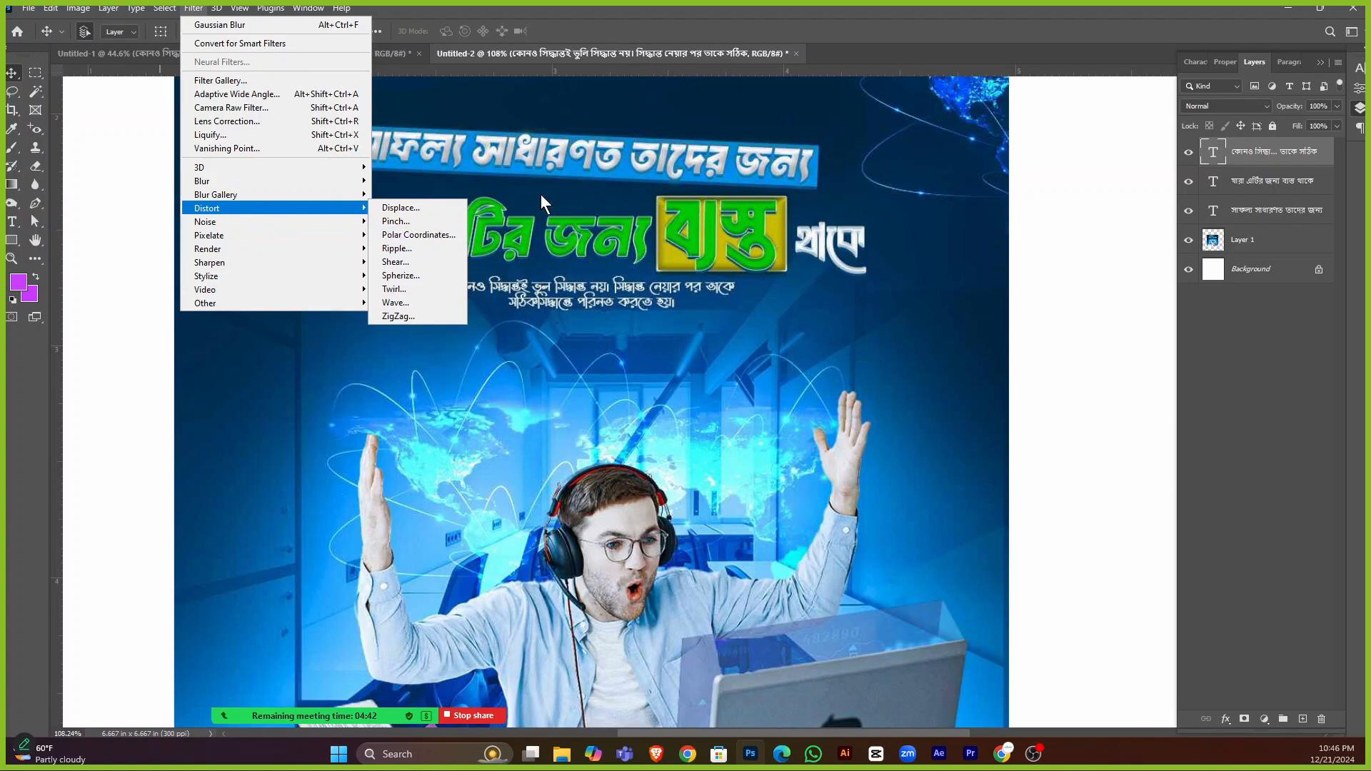
click(939, 190)
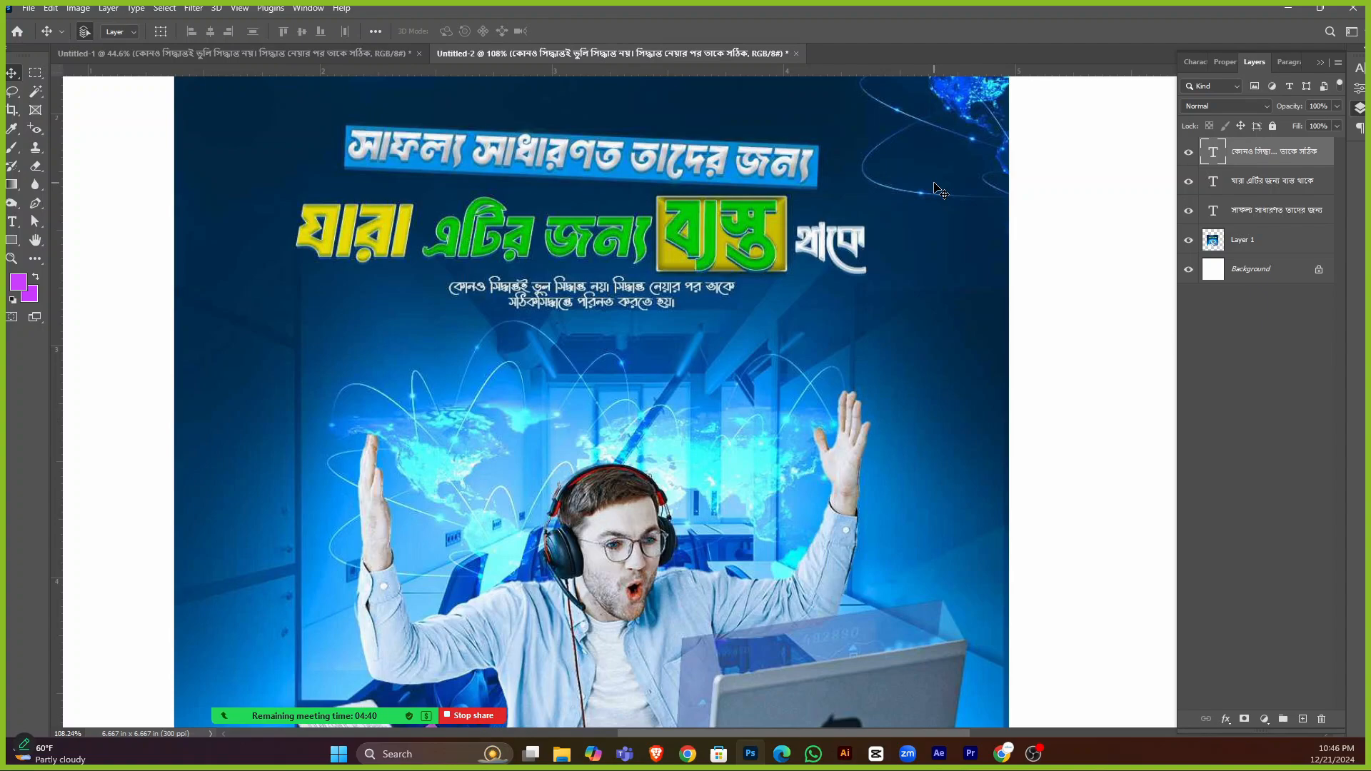
click(310, 53)
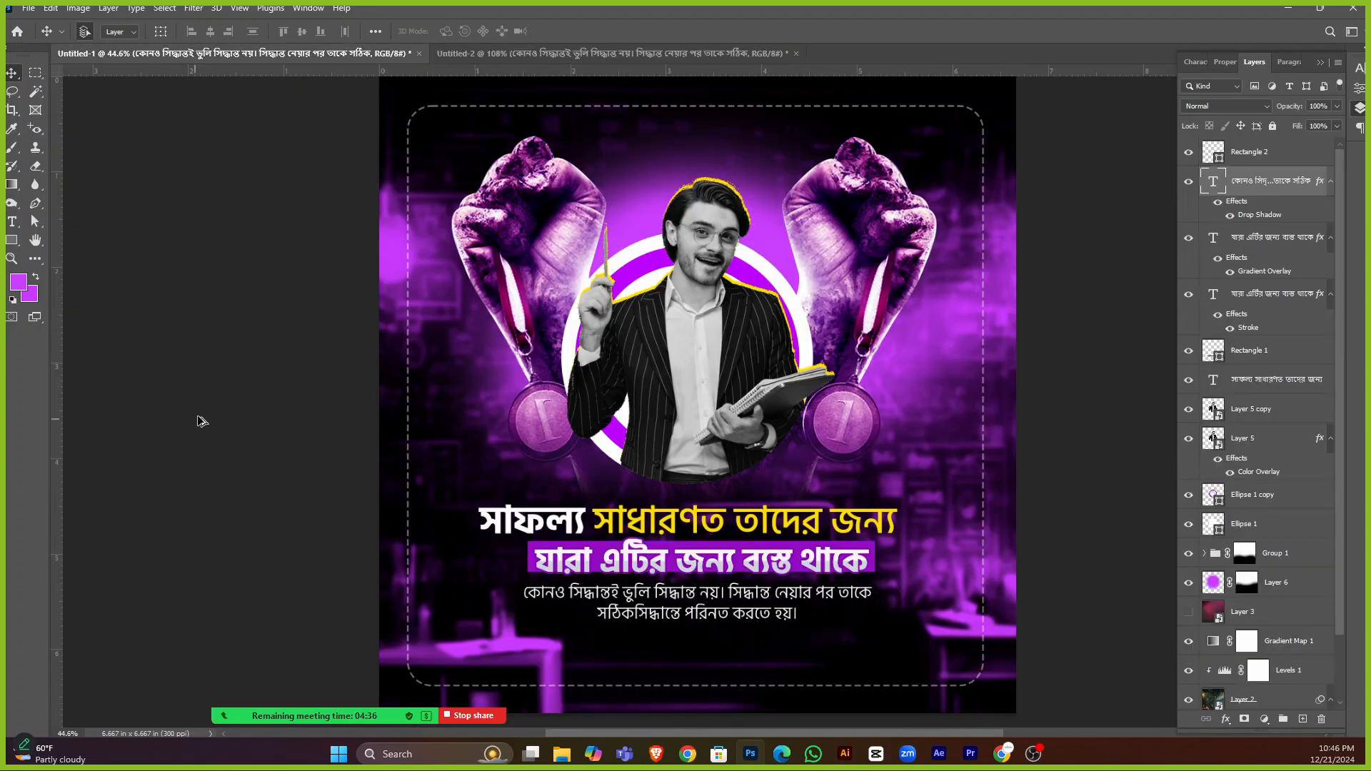
Deselect all layers and collapse the side panels so the whole purple poster can be viewed in a clear workspace.
scroll(447, 453, down, 3)
scroll(829, 528, up, 2)
scroll(854, 450, up, 2)
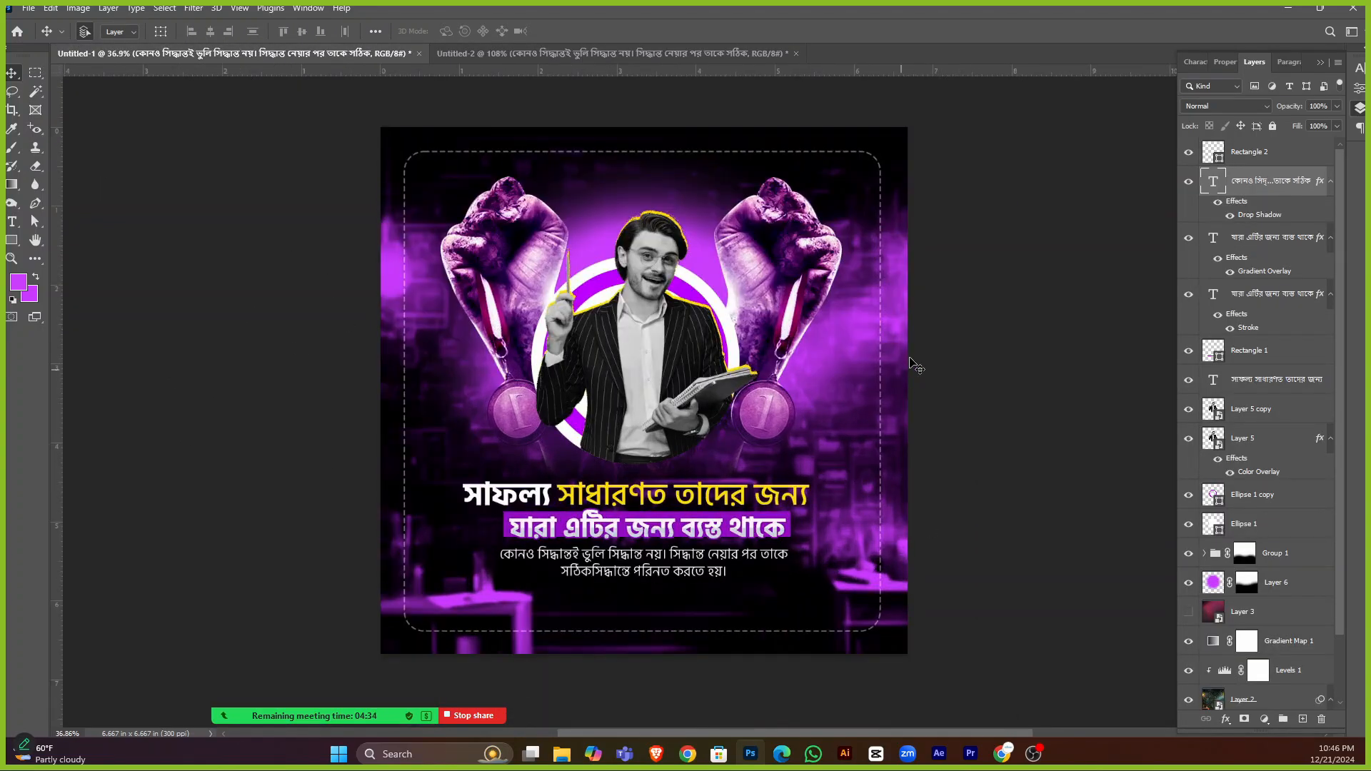
click(286, 496)
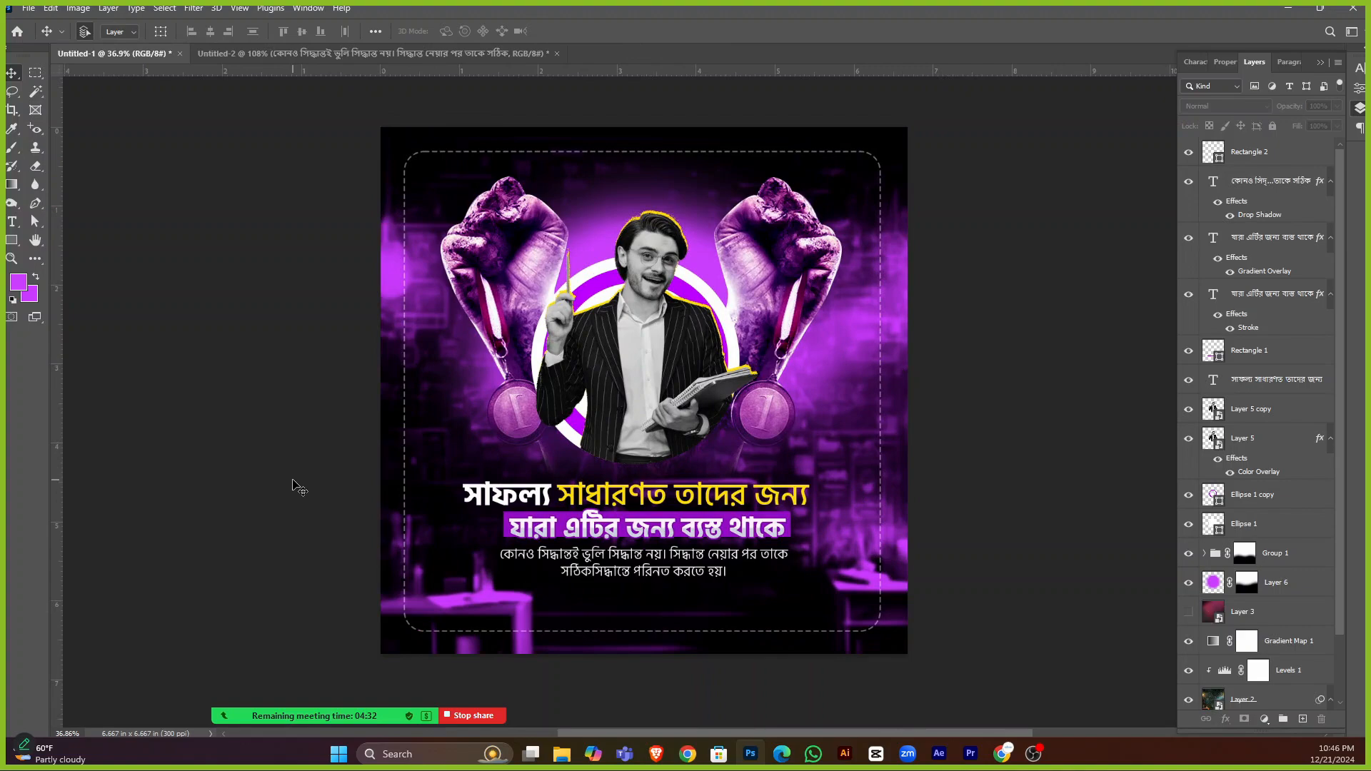
scroll(295, 471, up, 2)
scroll(458, 456, down, 1)
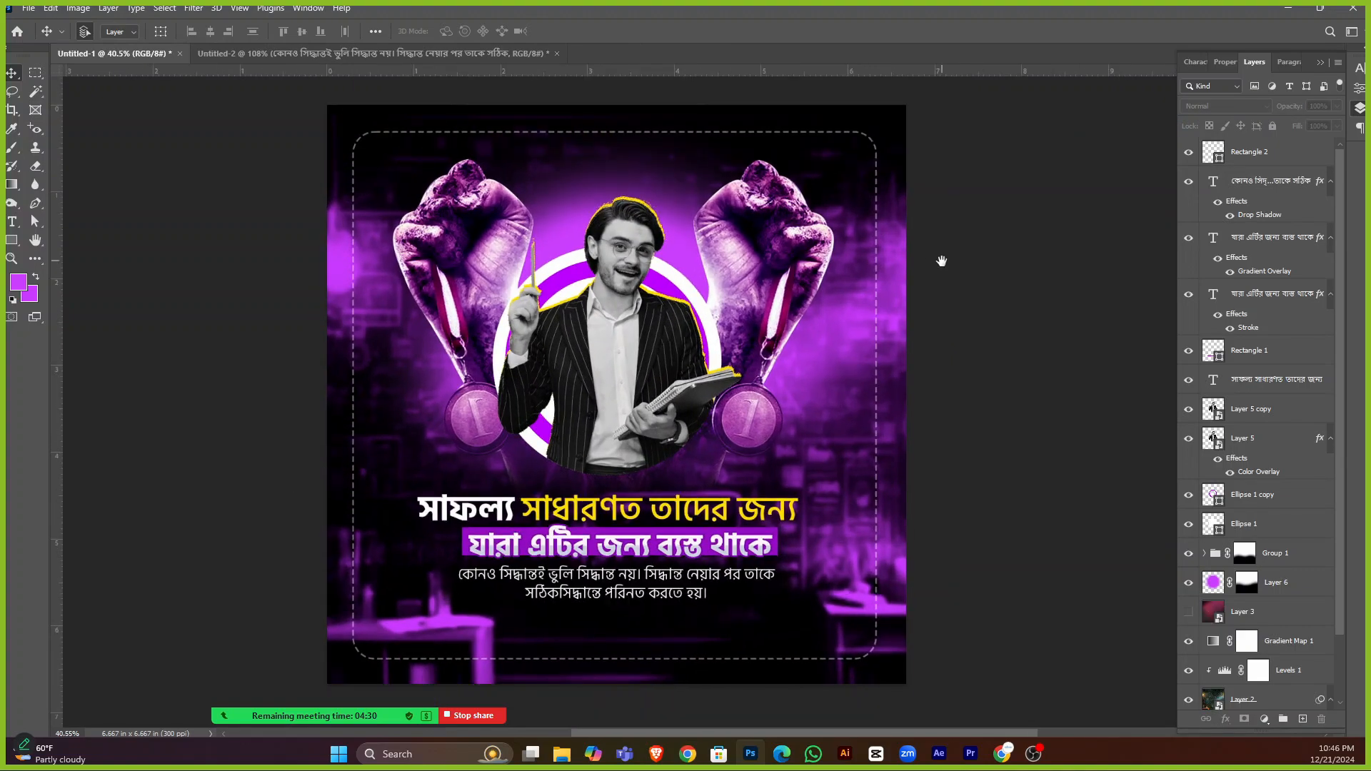
drag(941, 261, 968, 262)
drag(1028, 206, 1039, 198)
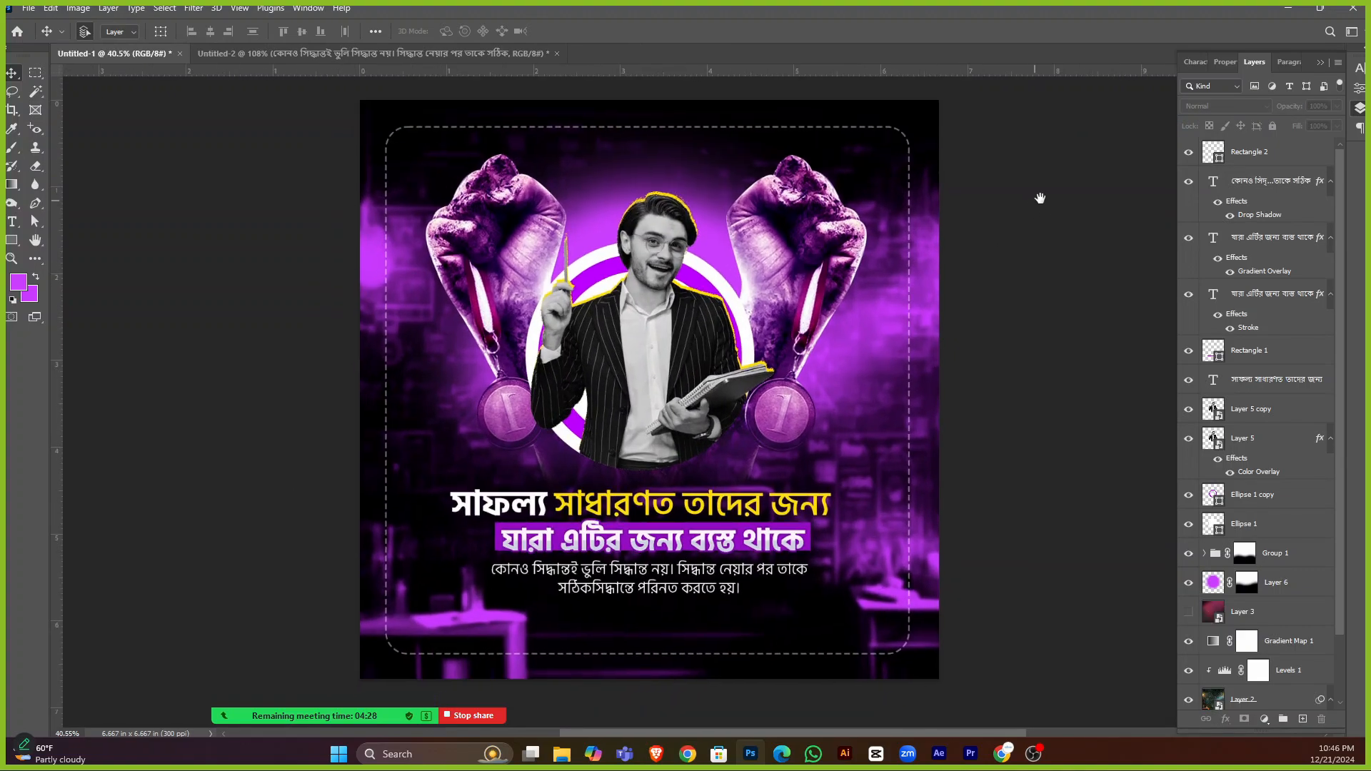
click(1321, 62)
scroll(848, 502, up, 2)
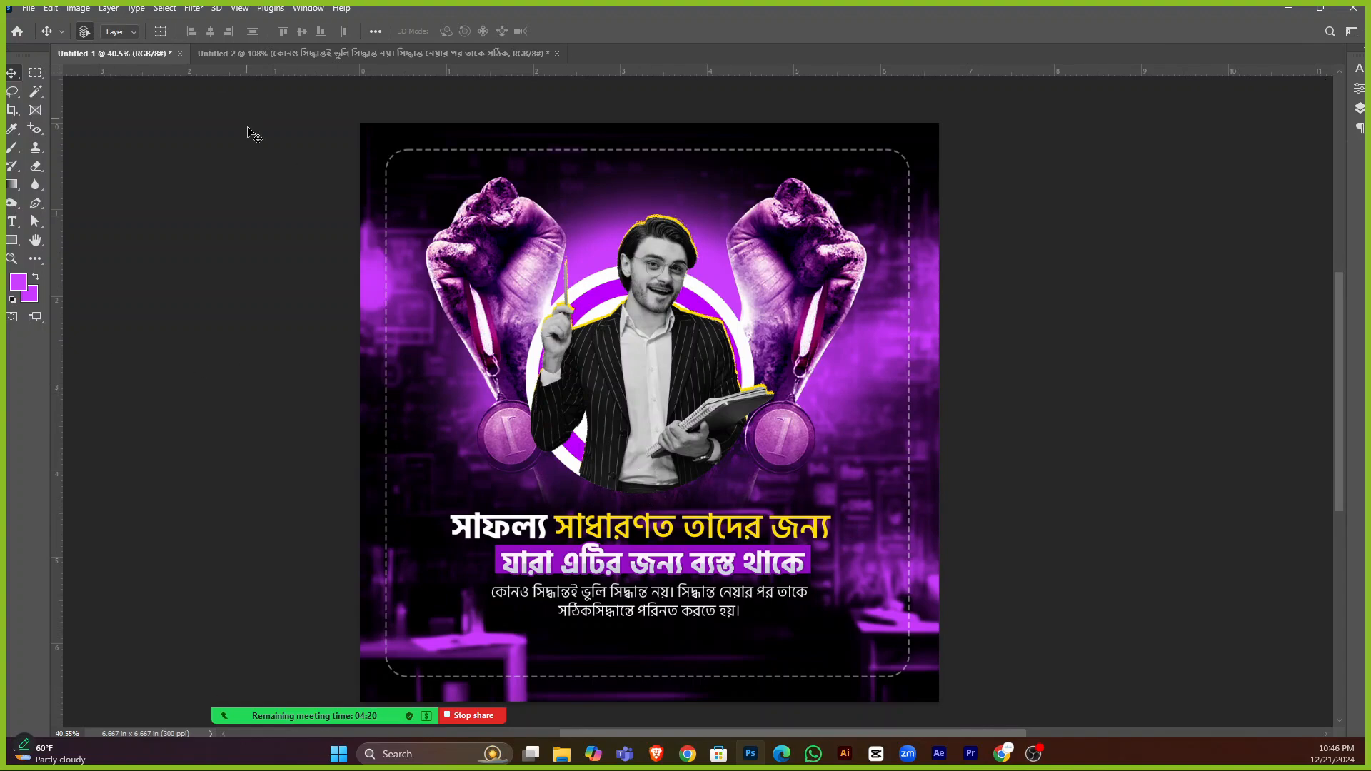
Switch to Facebook in Chrome, close the 90 Day Challenge chat and change the active profile to the Creative Canvas page.
click(1003, 753)
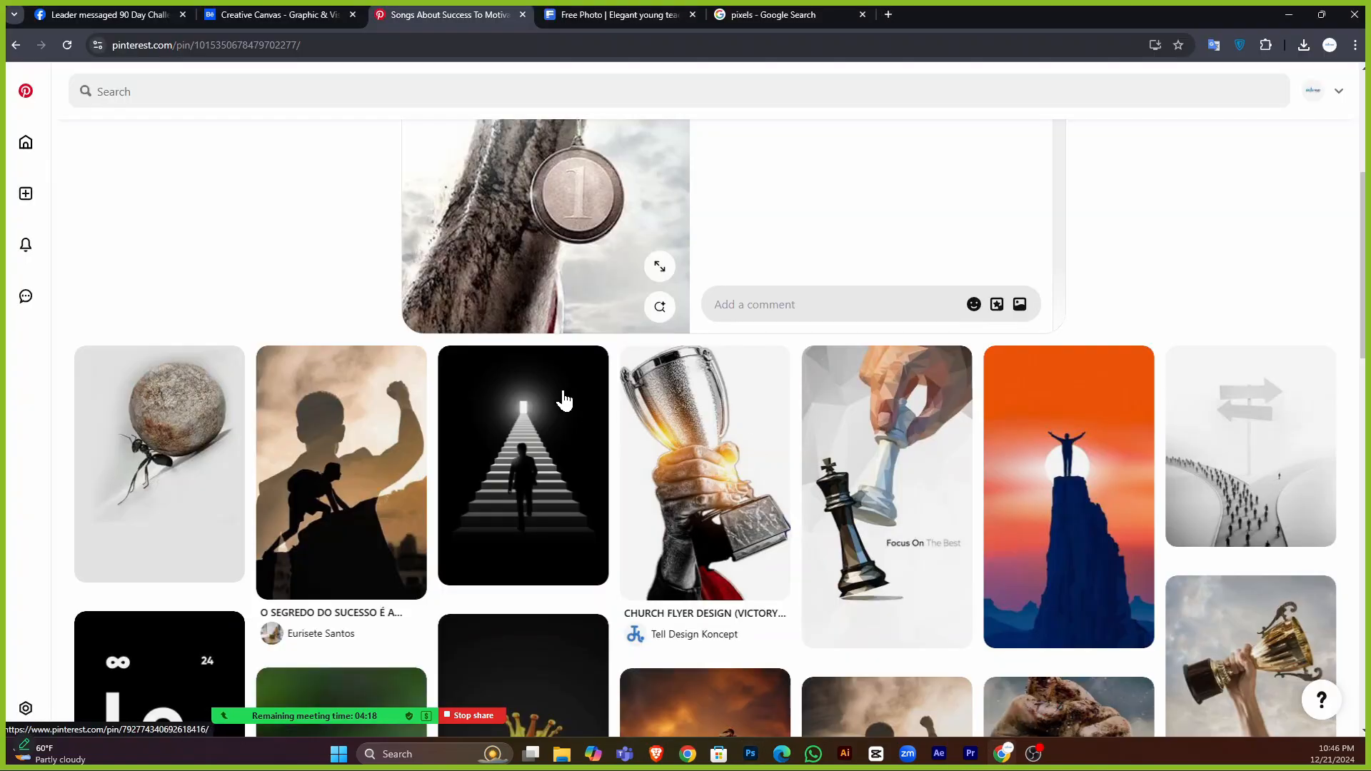
scroll(559, 397, up, 4)
click(151, 19)
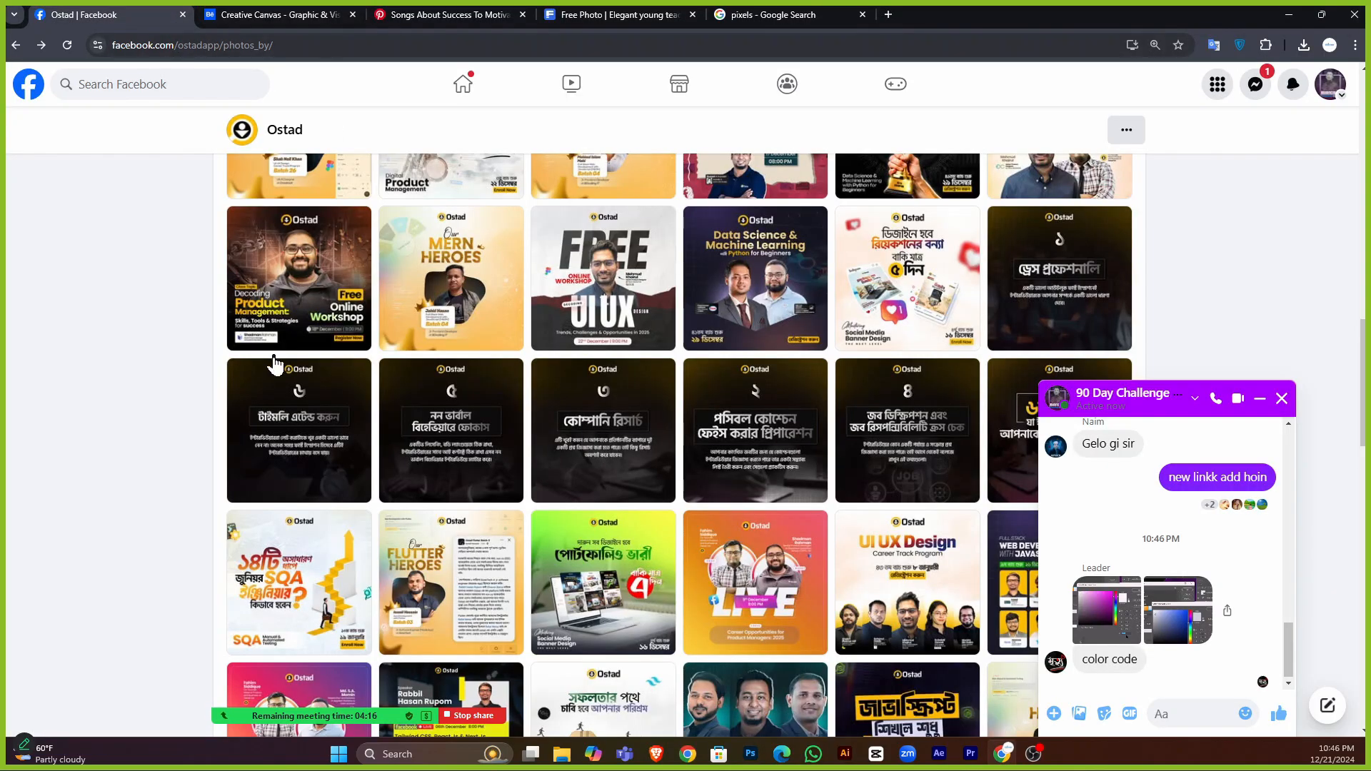
click(1282, 399)
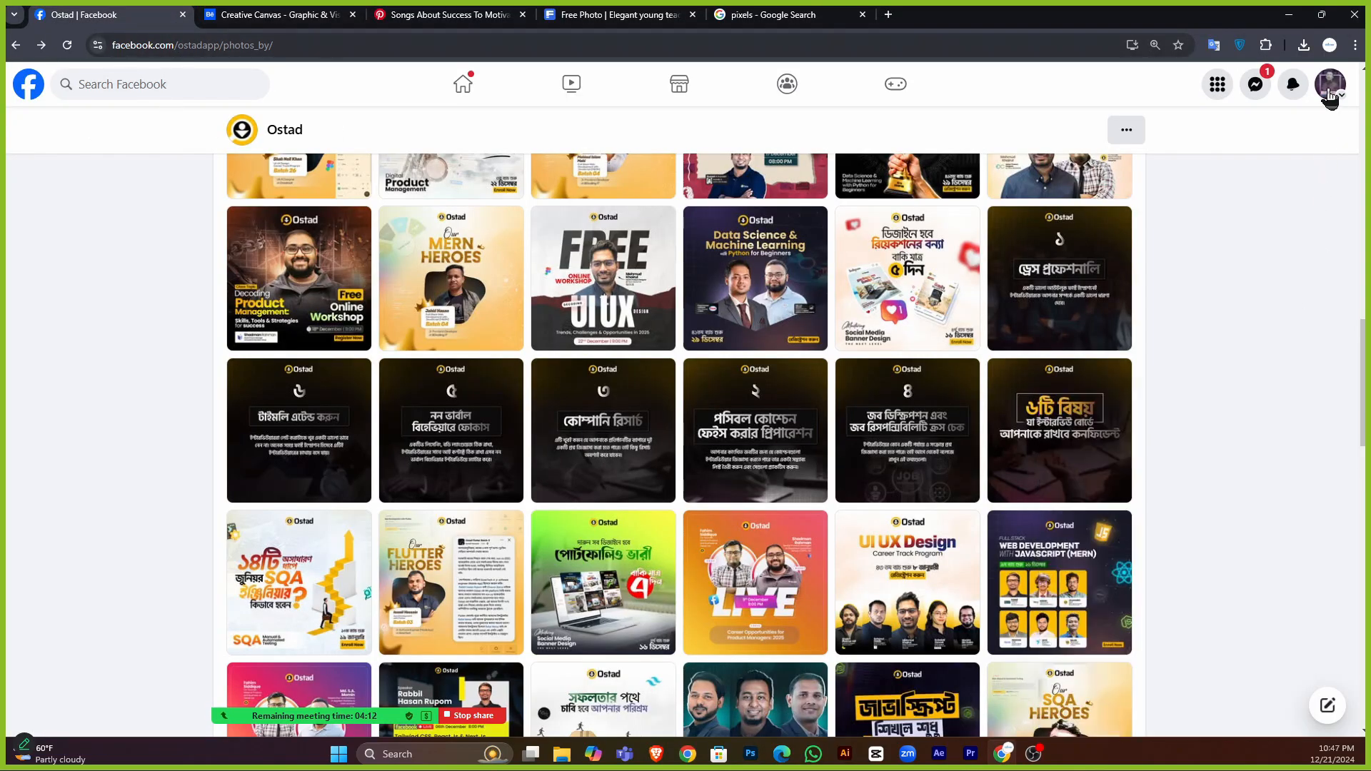
click(1329, 83)
click(1160, 193)
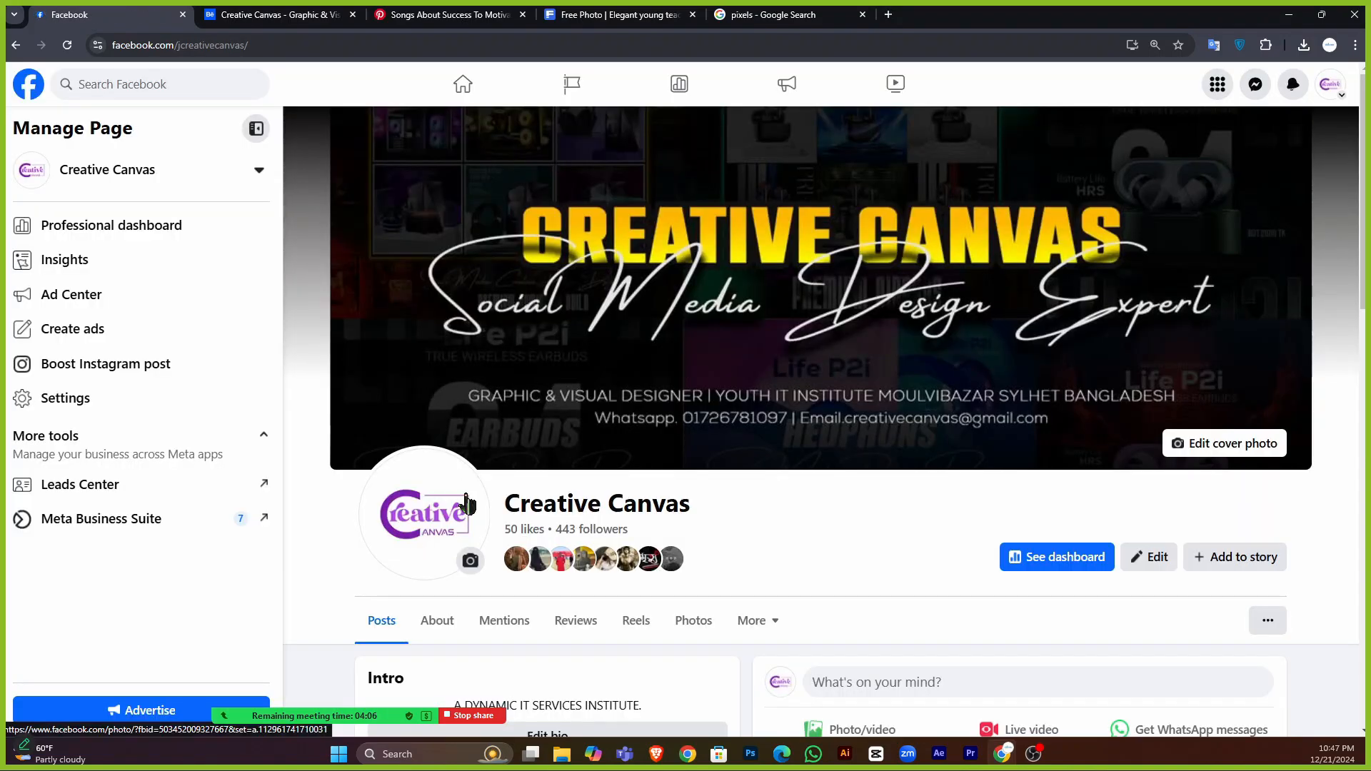
Look through the Creative Canvas page, examining its cover, intro details, photos and design posts.
scroll(664, 511, down, 5)
scroll(664, 511, up, 5)
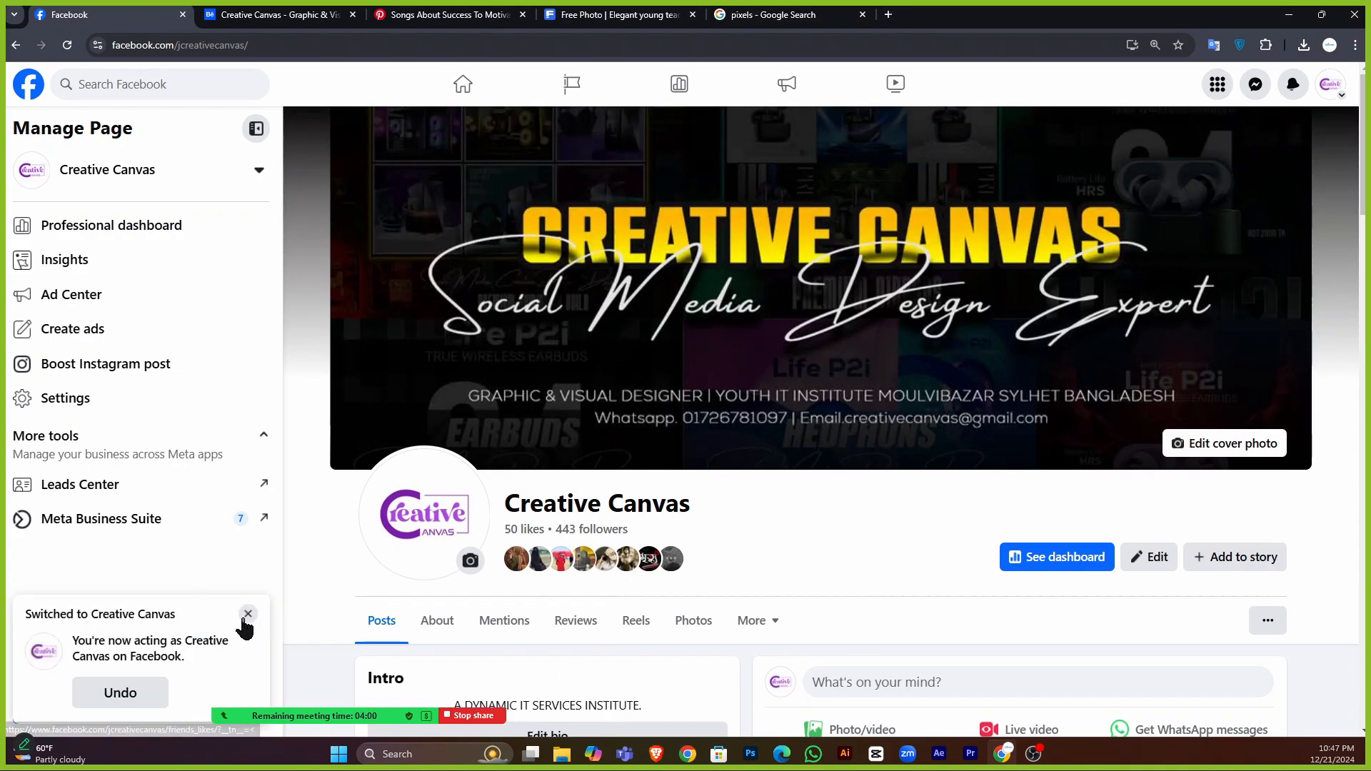
scroll(803, 495, down, 5)
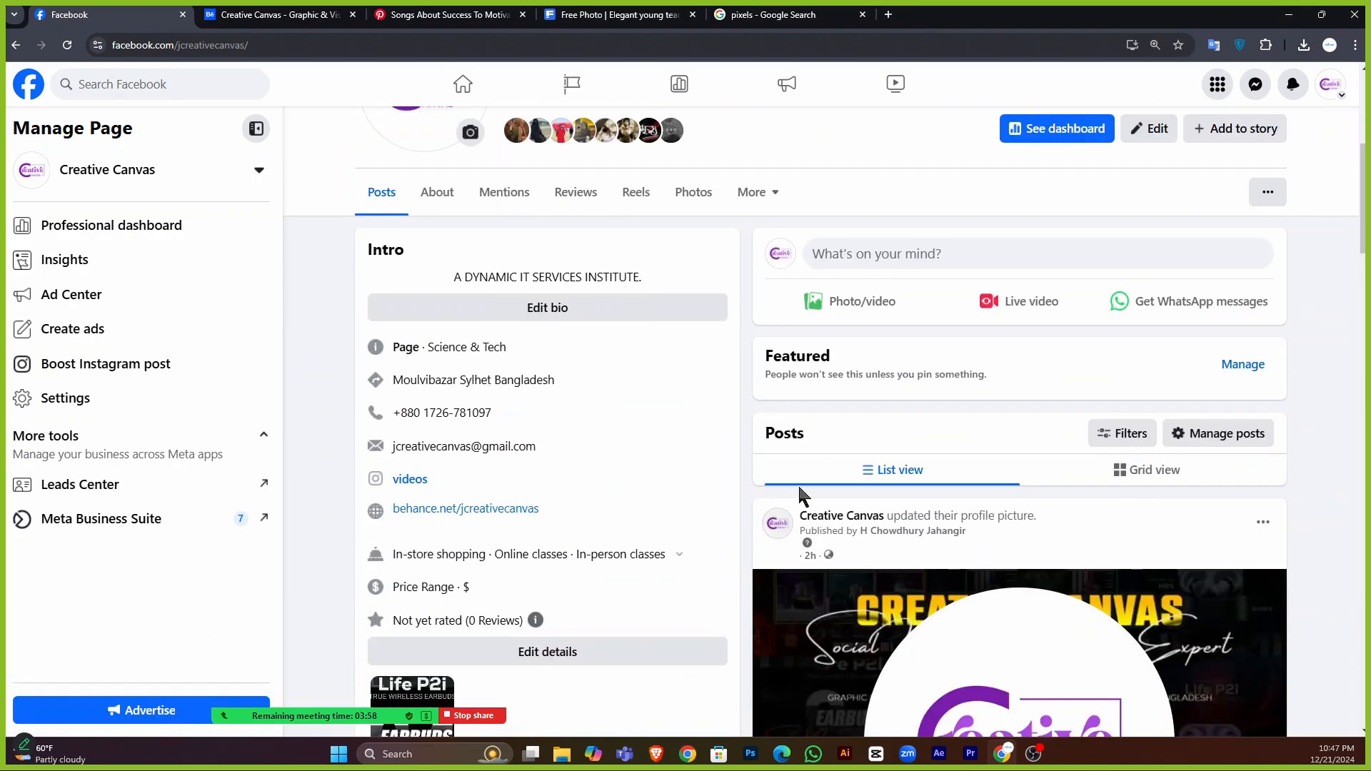
scroll(803, 495, down, 7)
scroll(892, 514, up, 5)
scroll(934, 525, down, 4)
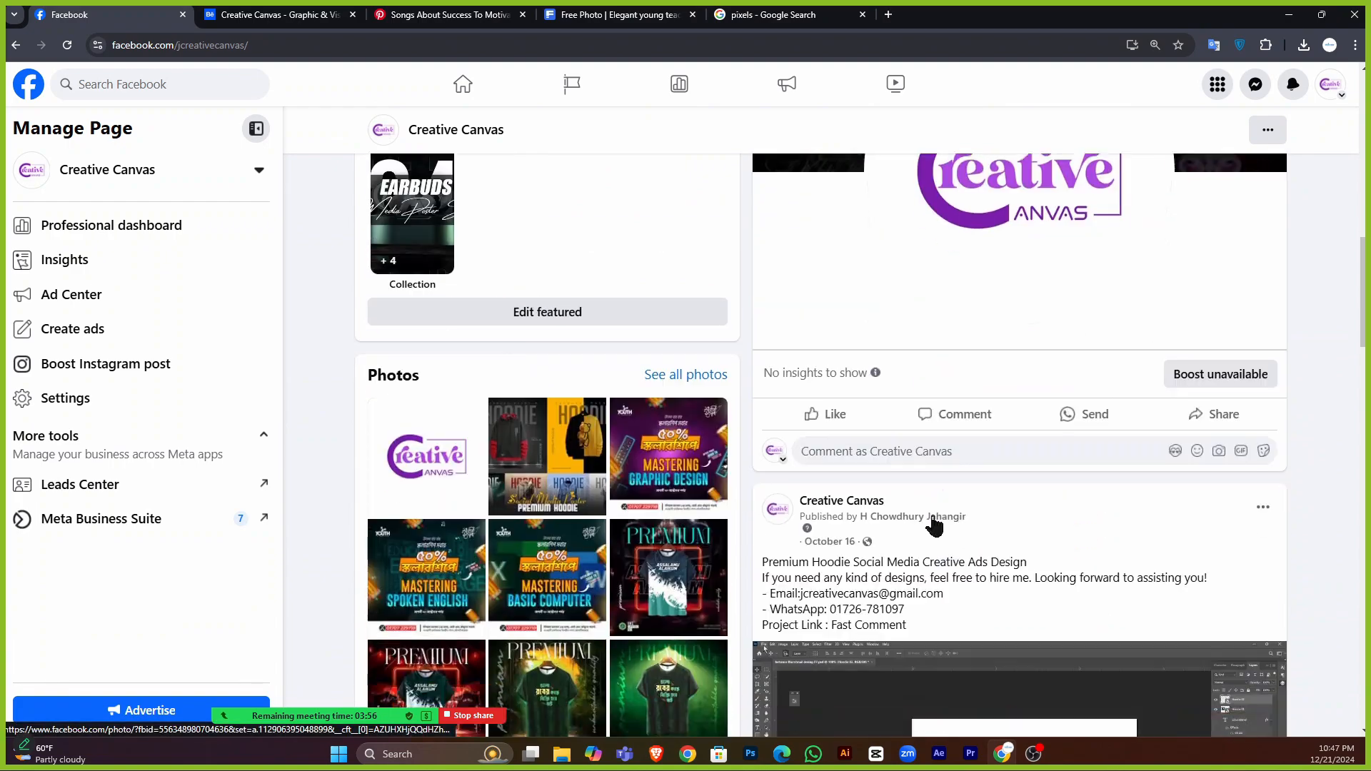
scroll(934, 525, down, 3)
scroll(841, 474, up, 12)
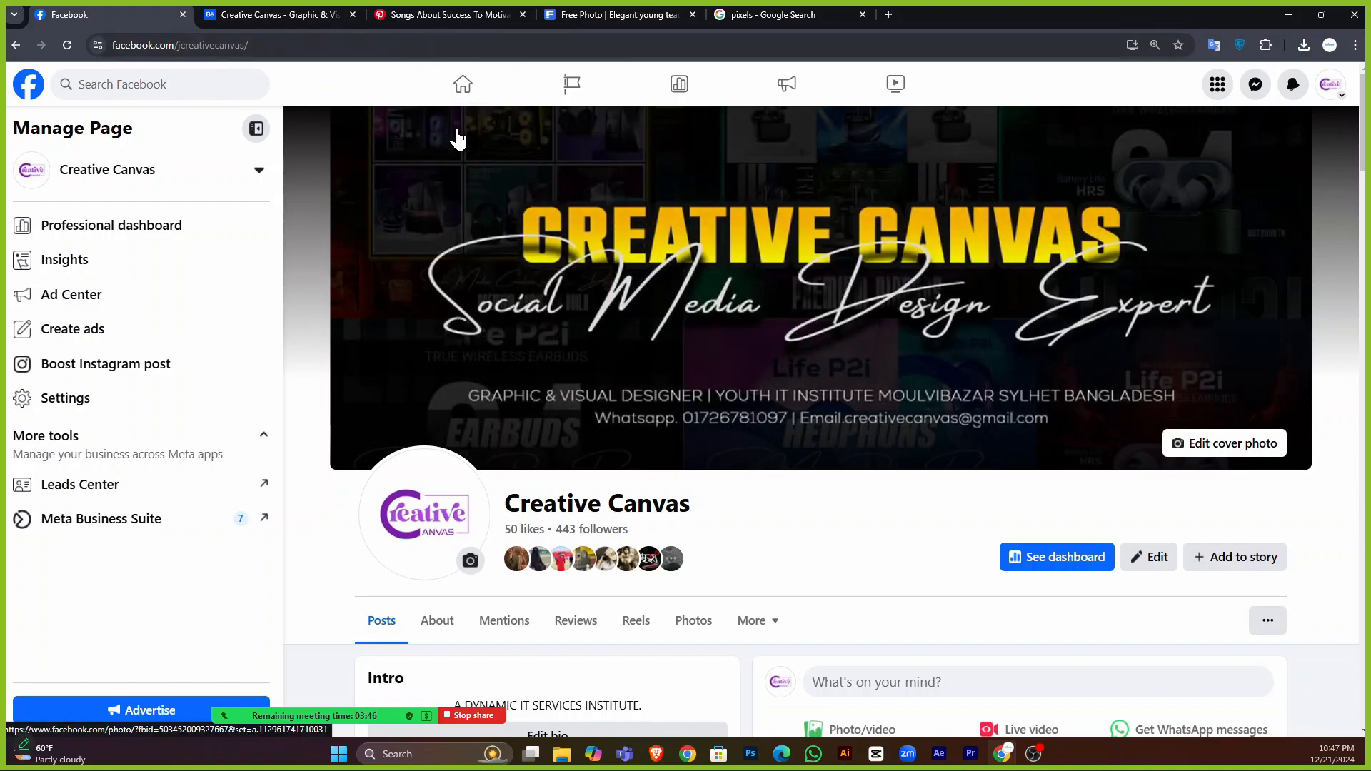
scroll(744, 499, down, 4)
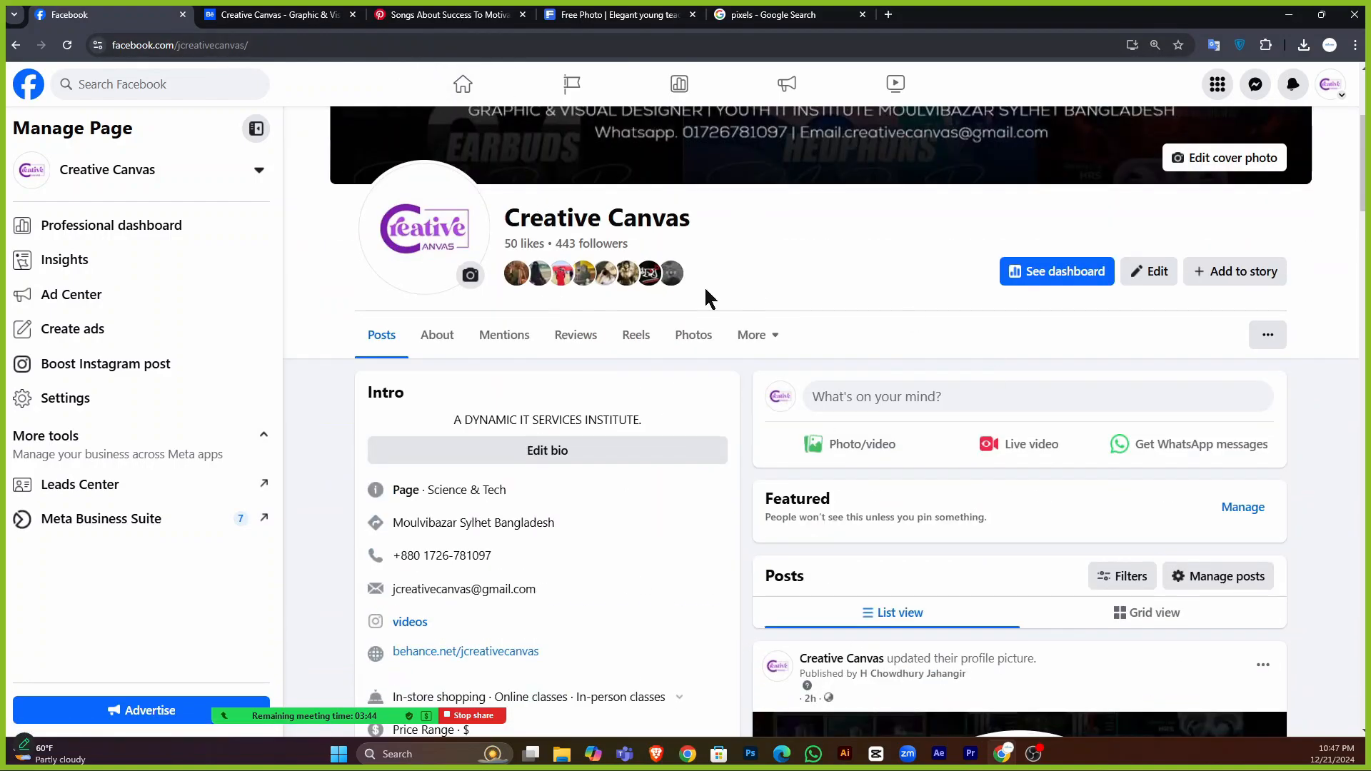
scroll(692, 290, up, 4)
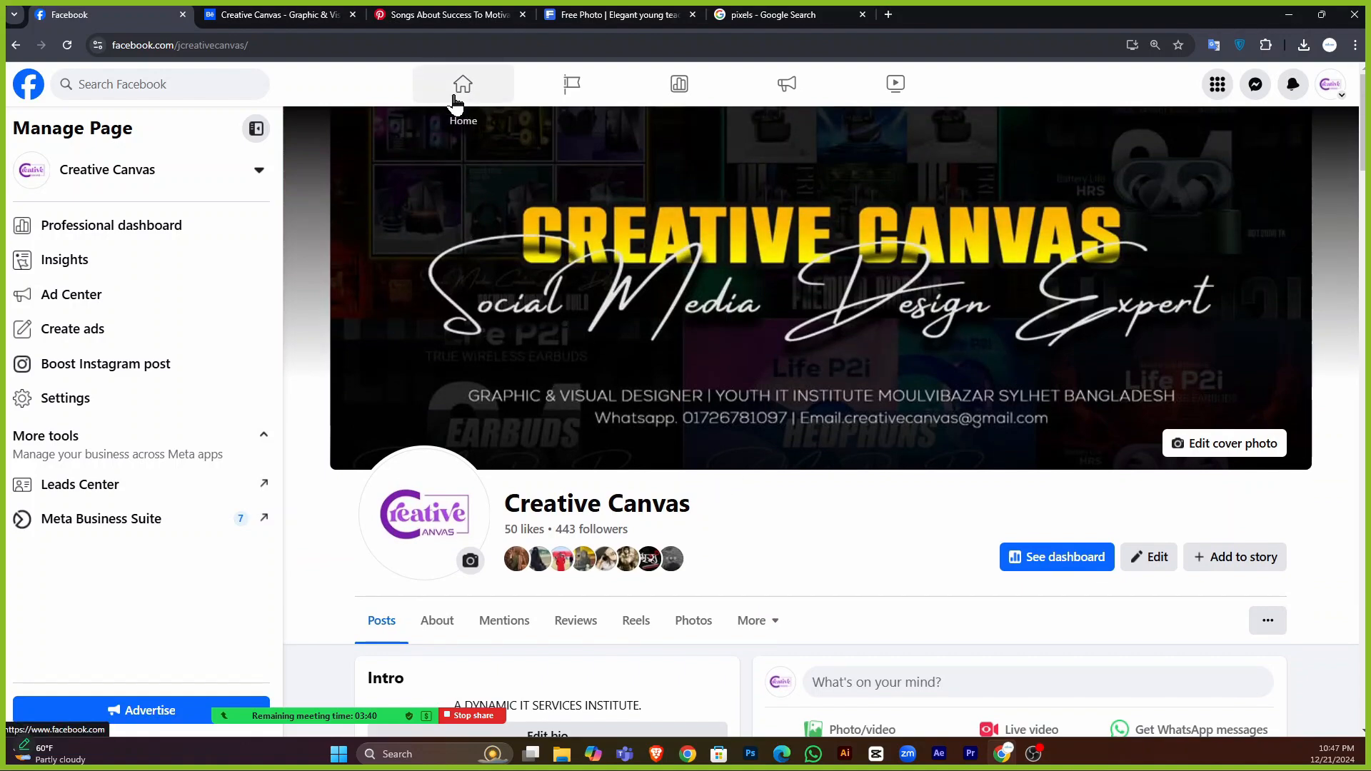
Return to Photoshop and close the blue reference poster document Untitled-2 without saving its changes.
click(754, 758)
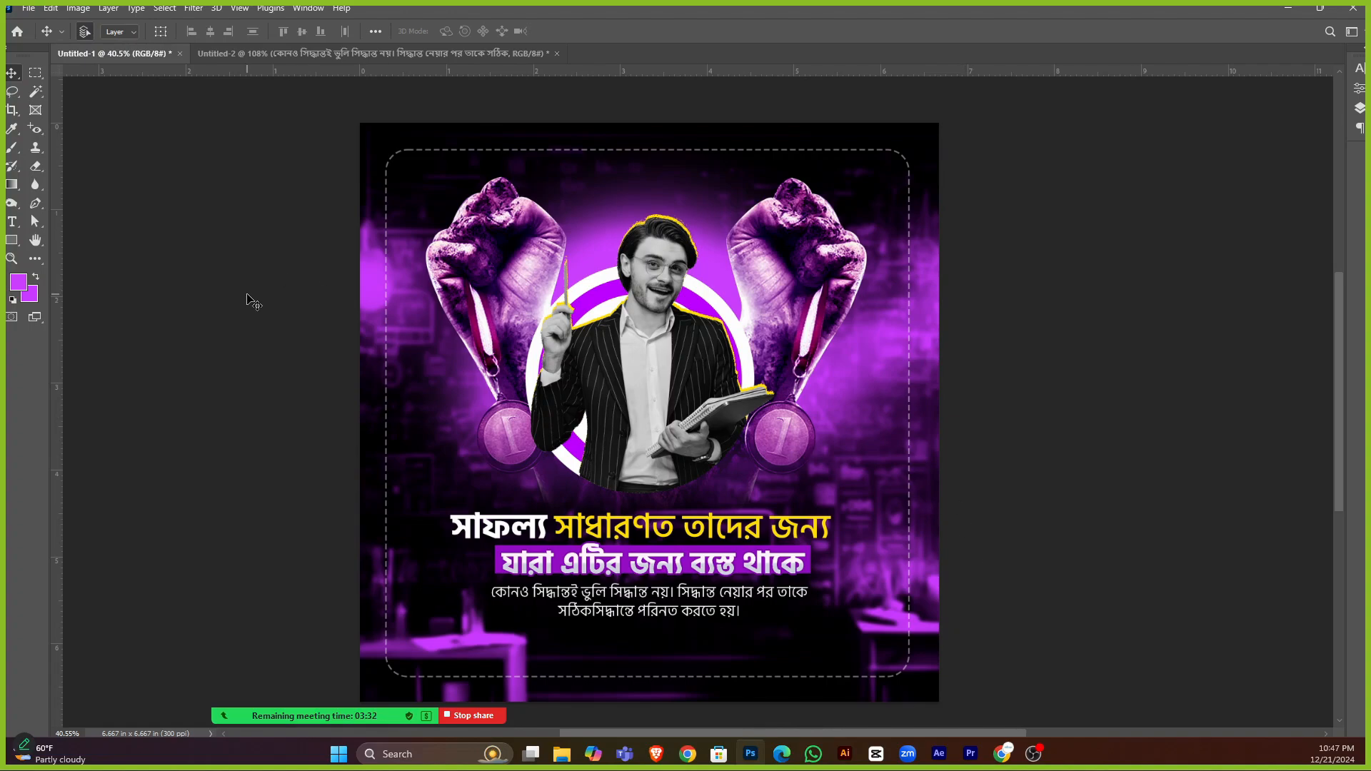
click(442, 54)
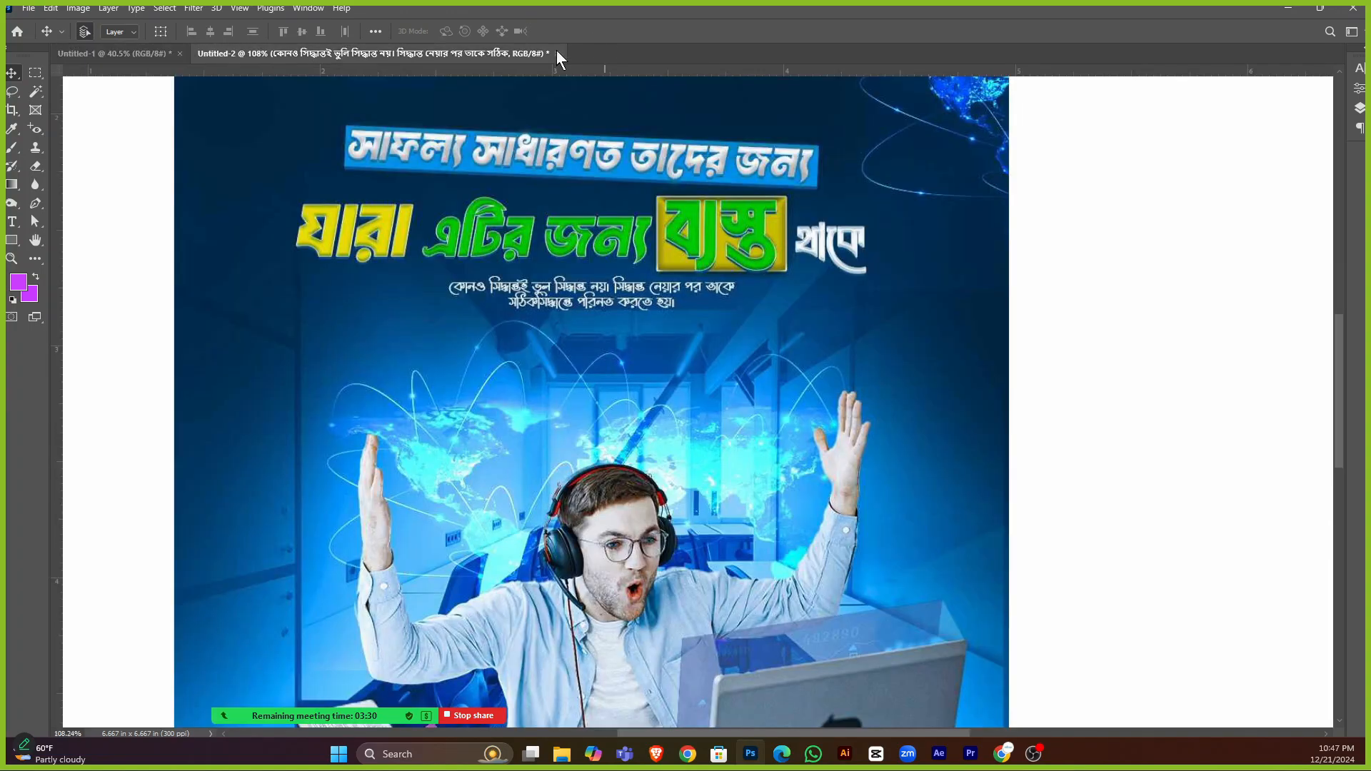
click(557, 52)
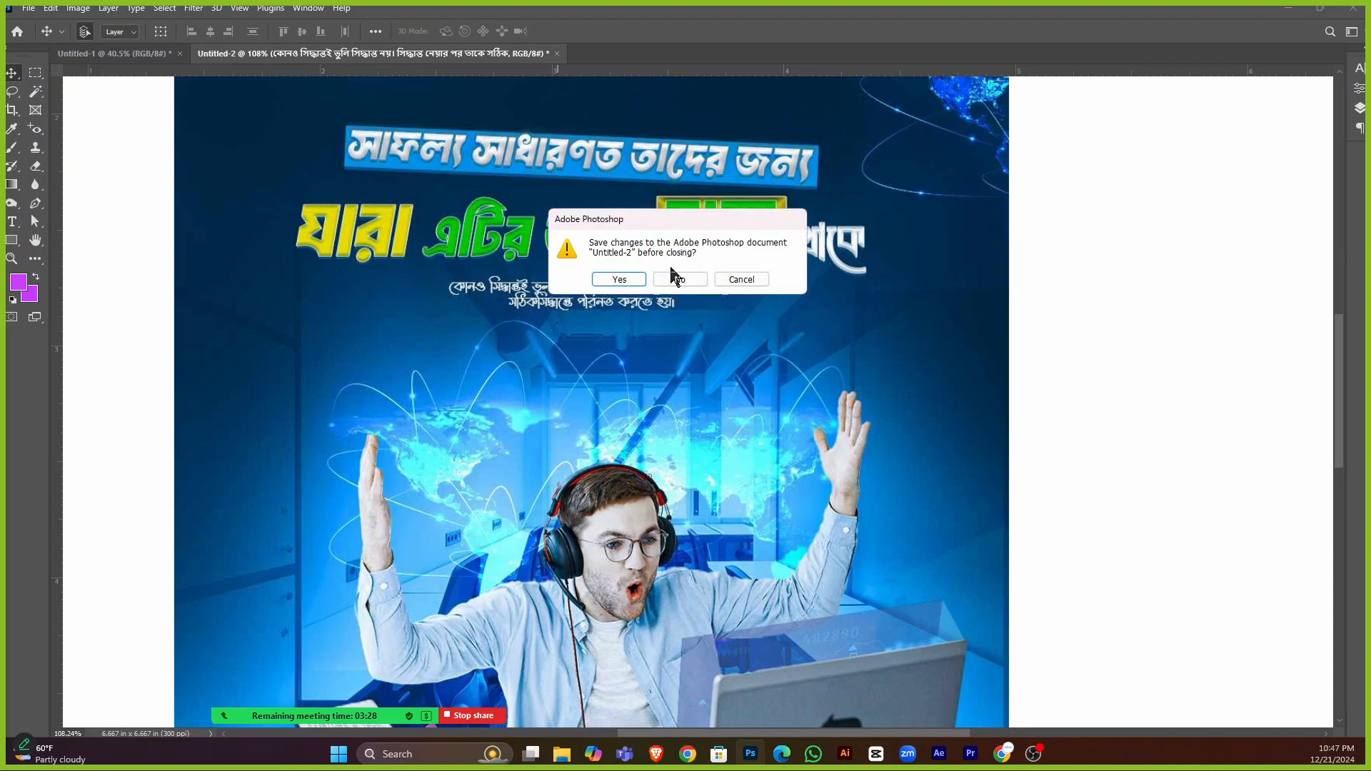
click(680, 279)
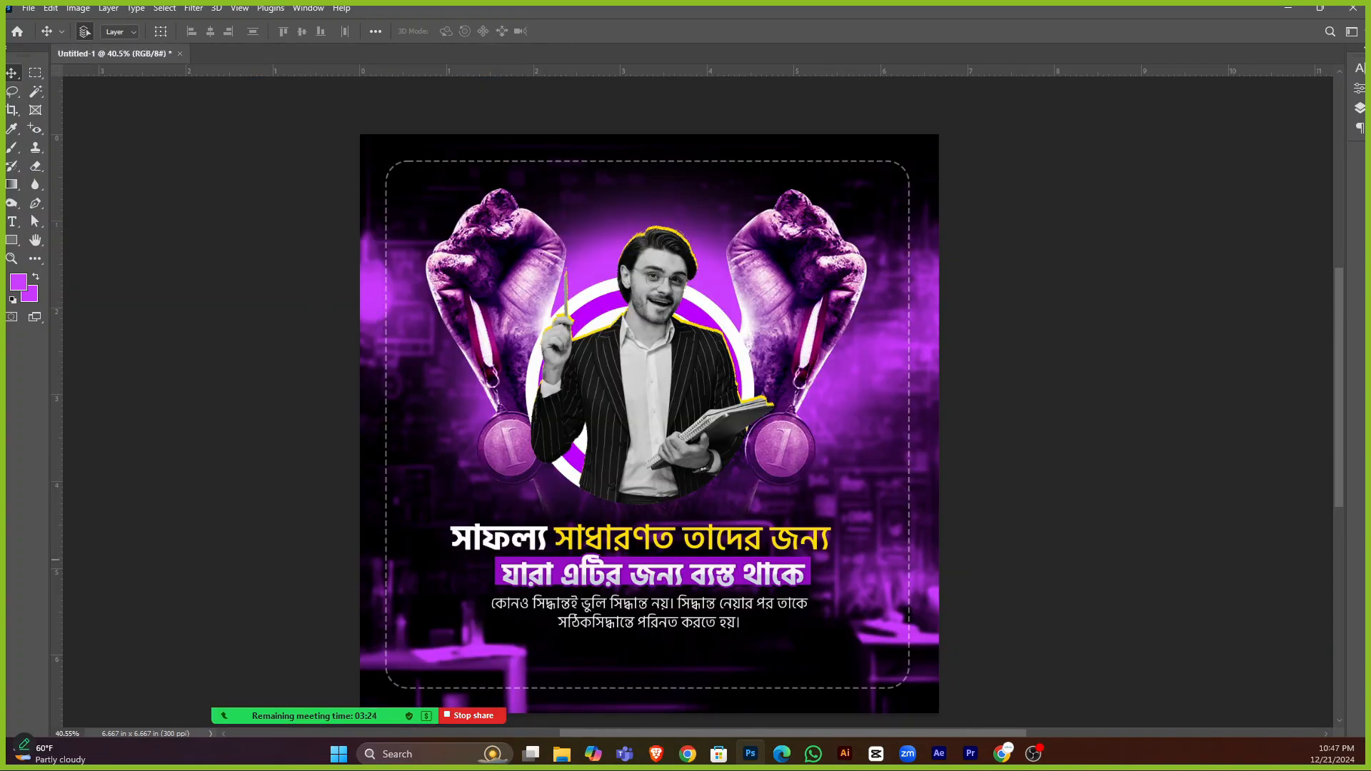